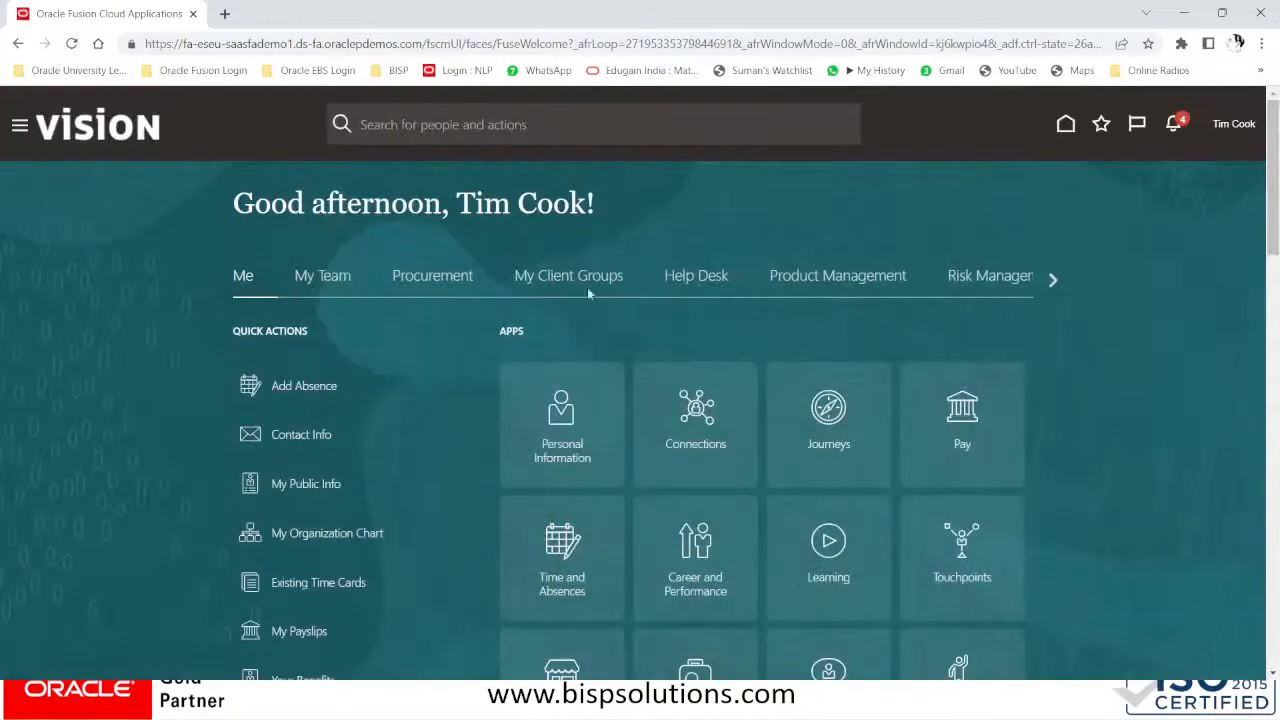
- Open the Period Close work area from General Accounting in the Navigator menu
{"action": "left_click", "coordinate": [20, 133]}
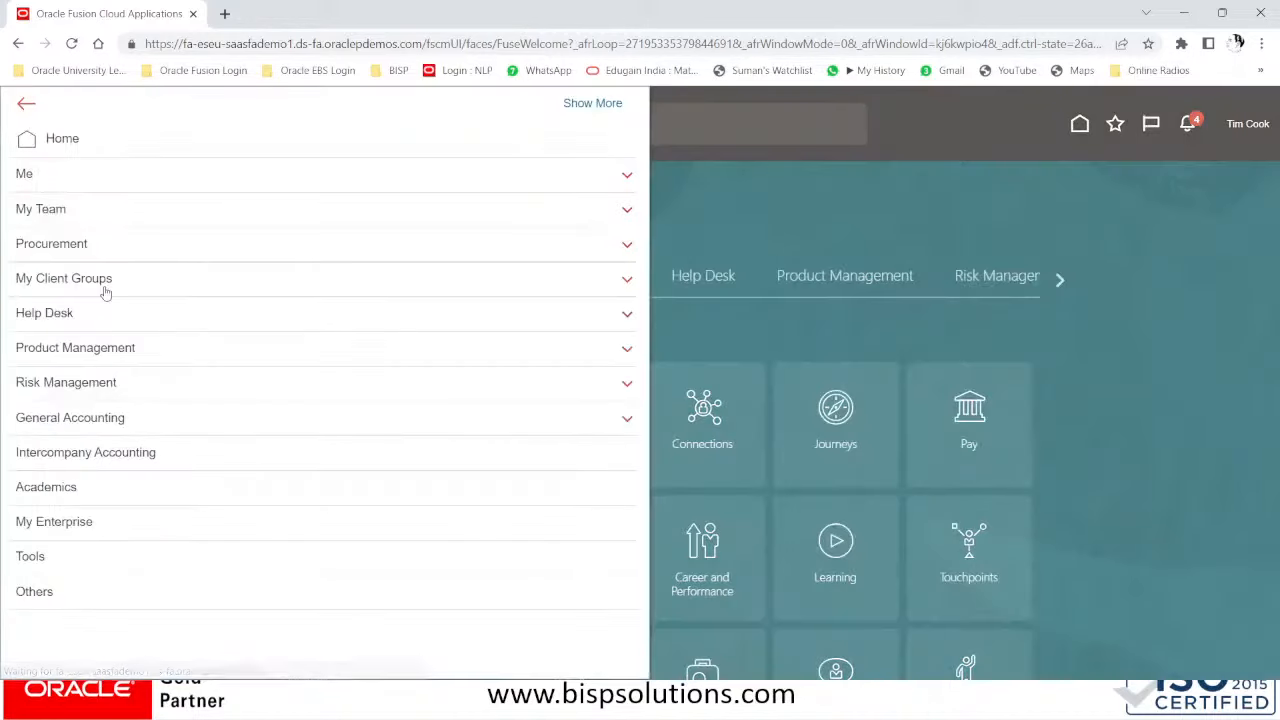
{"action": "double_click", "coordinate": [63, 424]}
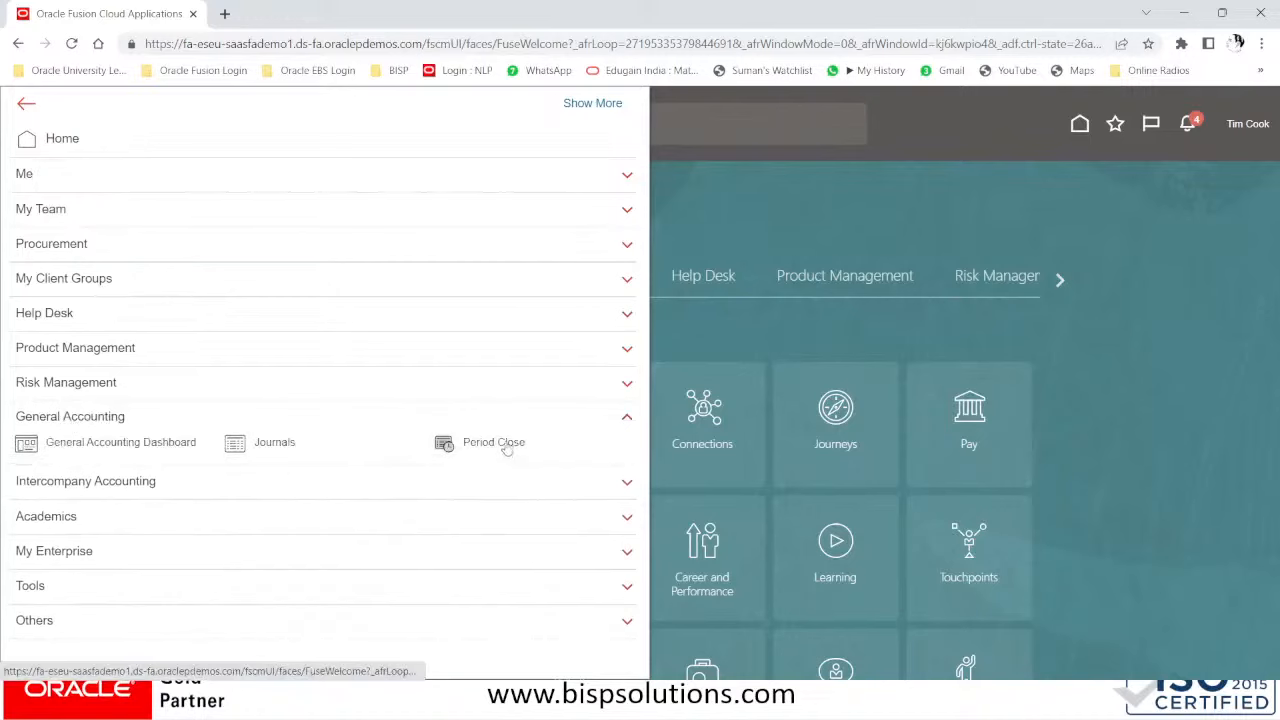
{"action": "left_click", "coordinate": [505, 442]}
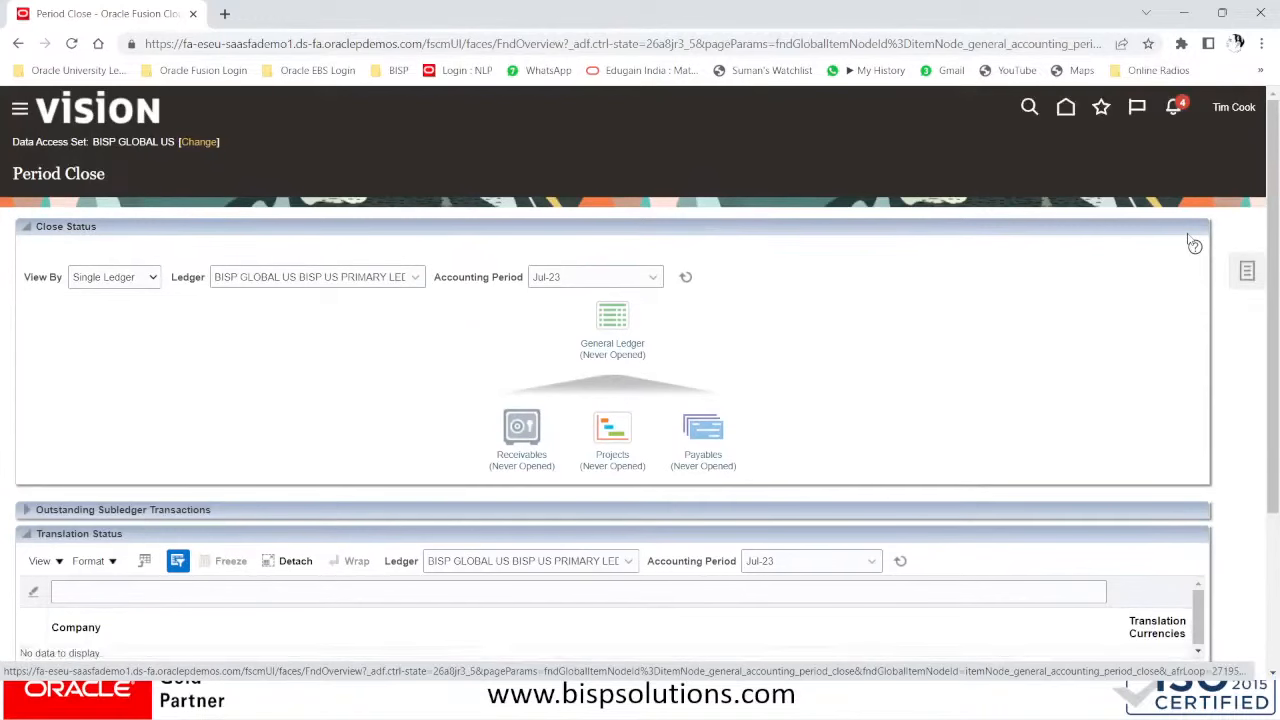
- Open Manage Currency Rates from the Period Close tasks panel
{"action": "left_click", "coordinate": [1244, 263]}
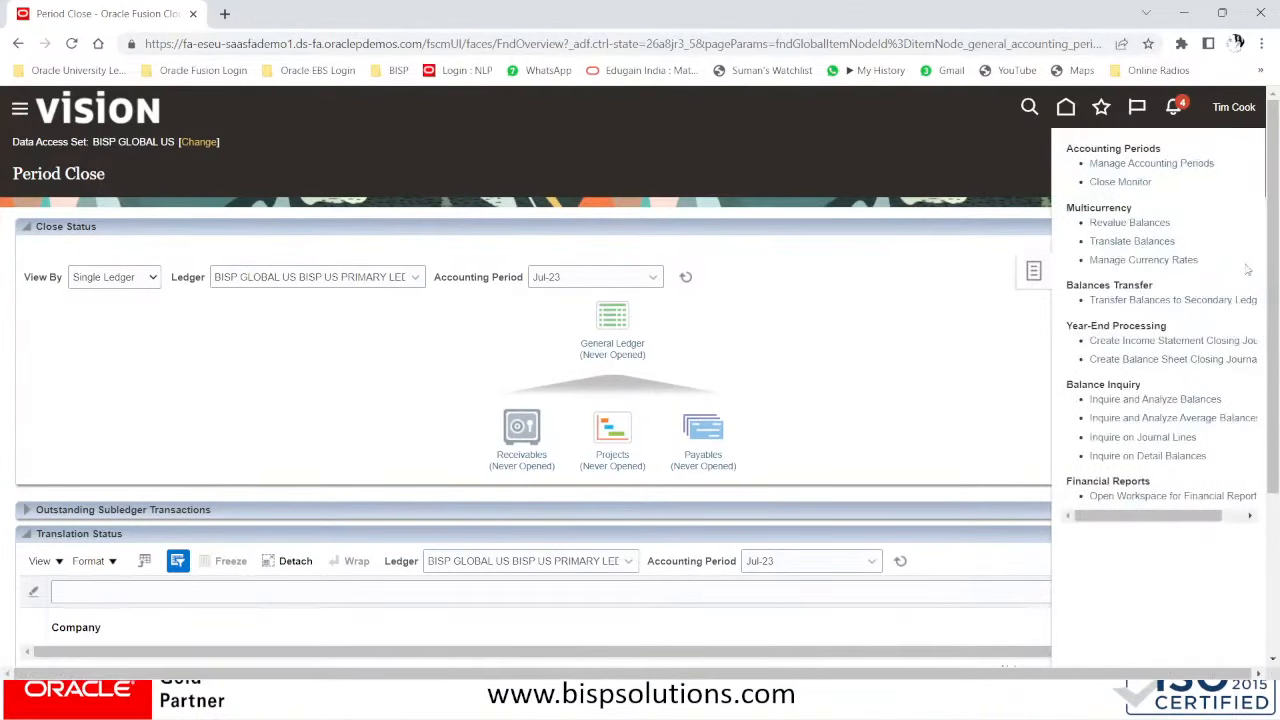
{"action": "left_click", "coordinate": [1137, 260]}
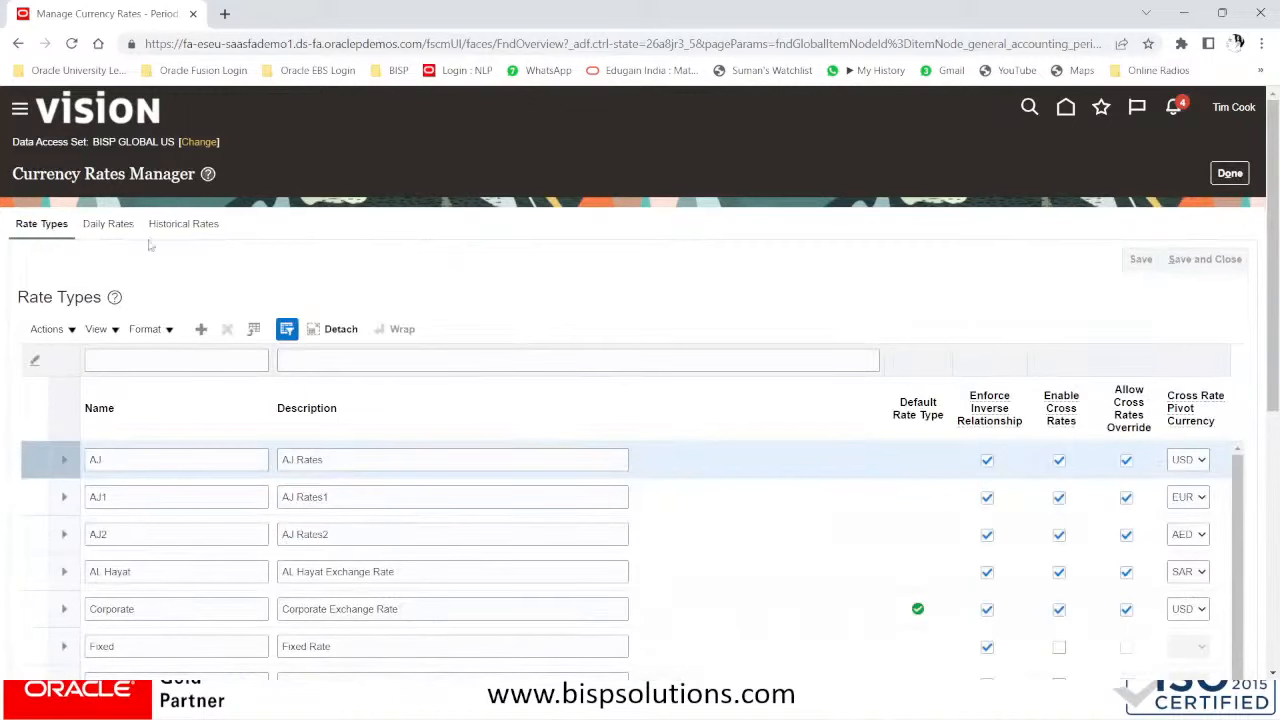
- Review the existing rate types and add a new blank row to the Rate Types table
{"action": "scroll", "coordinate": [202, 396], "scroll_direction": "down", "scroll_amount": 2}
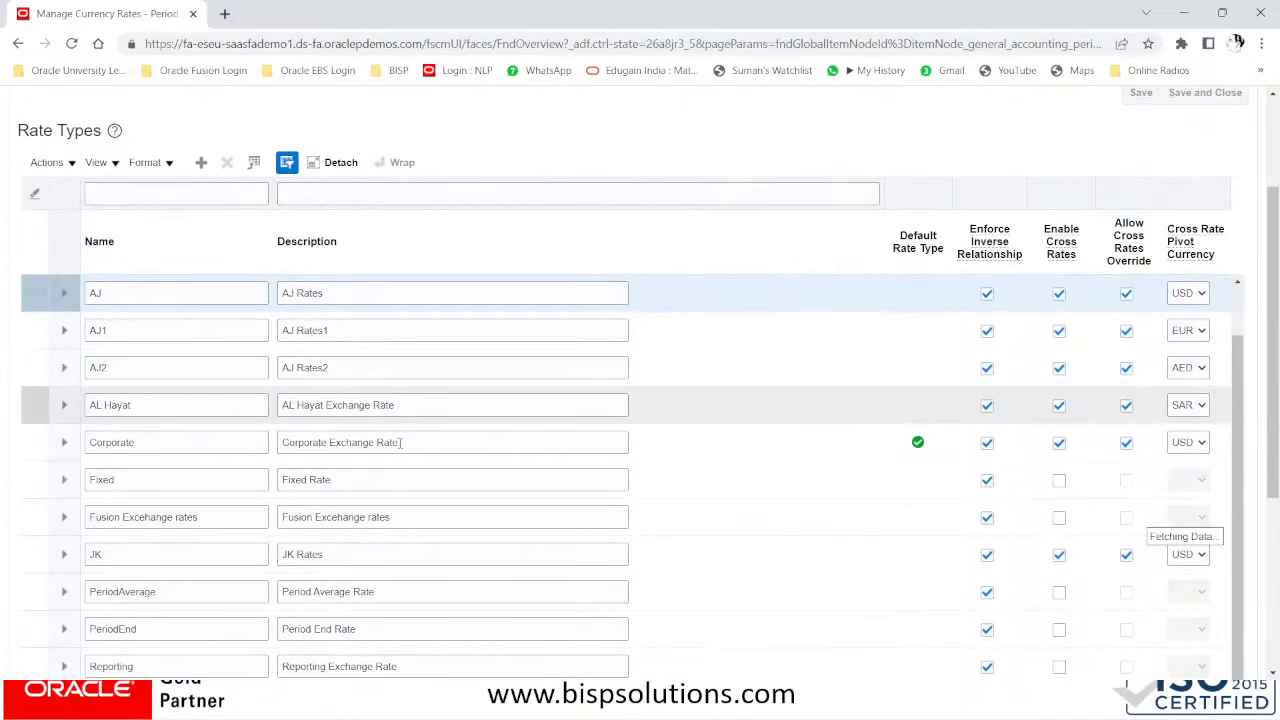
{"action": "scroll", "coordinate": [1196, 356], "scroll_direction": "down", "scroll_amount": 1}
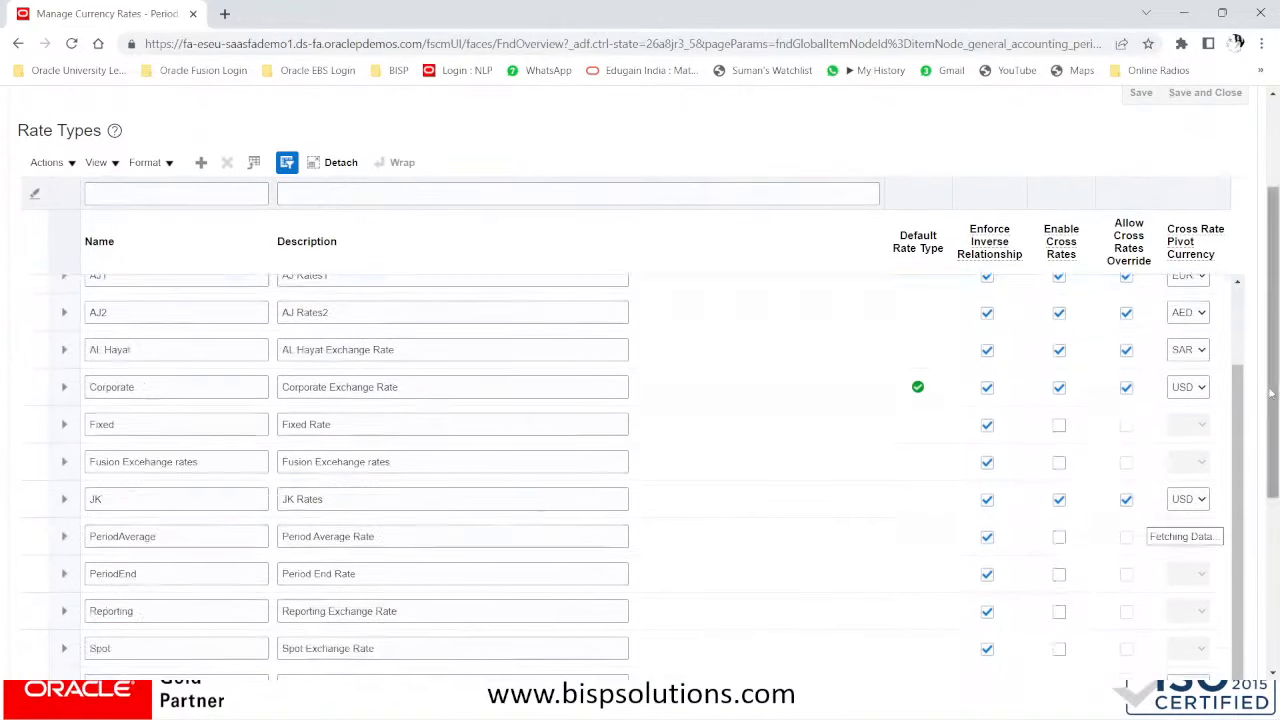
{"action": "scroll", "coordinate": [1196, 356], "scroll_direction": "up", "scroll_amount": 3}
{"action": "left_click_drag", "start_coordinate": [1277, 406], "coordinate": [1276, 510]}
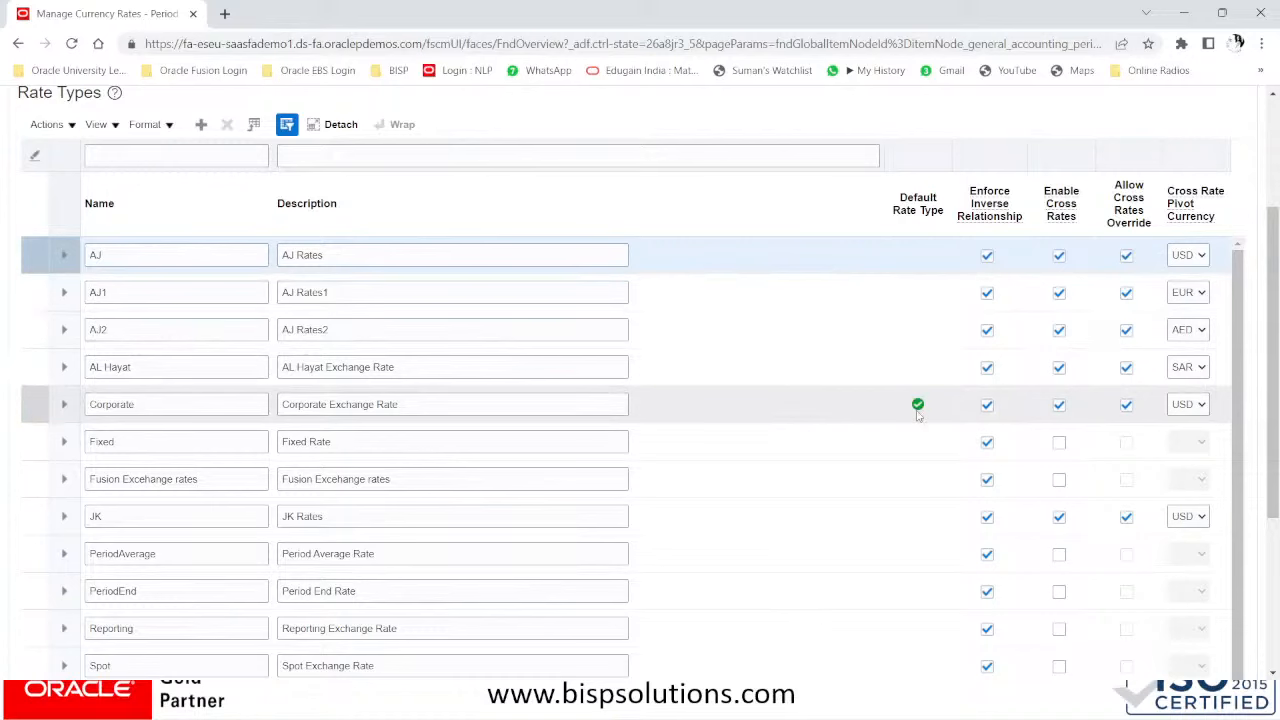
{"action": "scroll", "coordinate": [918, 414], "scroll_direction": "down", "scroll_amount": 1}
{"action": "scroll", "coordinate": [918, 414], "scroll_direction": "up", "scroll_amount": 4}
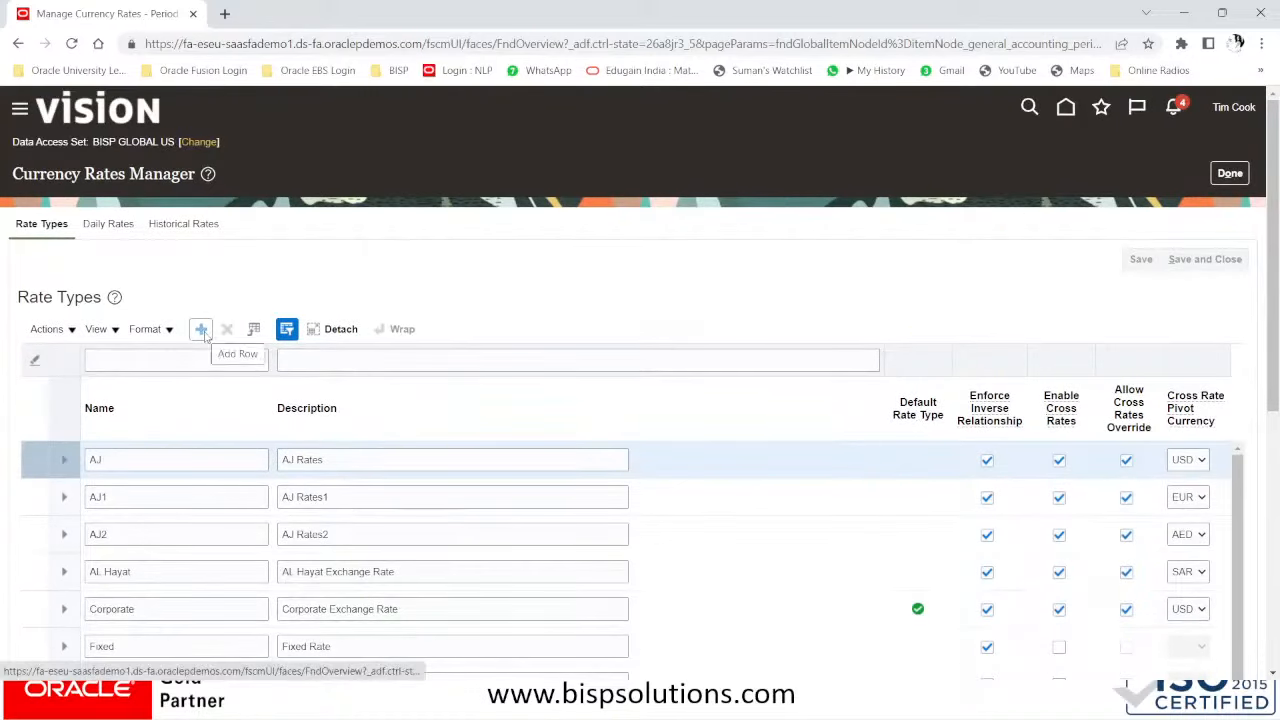
{"action": "scroll", "coordinate": [181, 562], "scroll_direction": "down", "scroll_amount": 1}
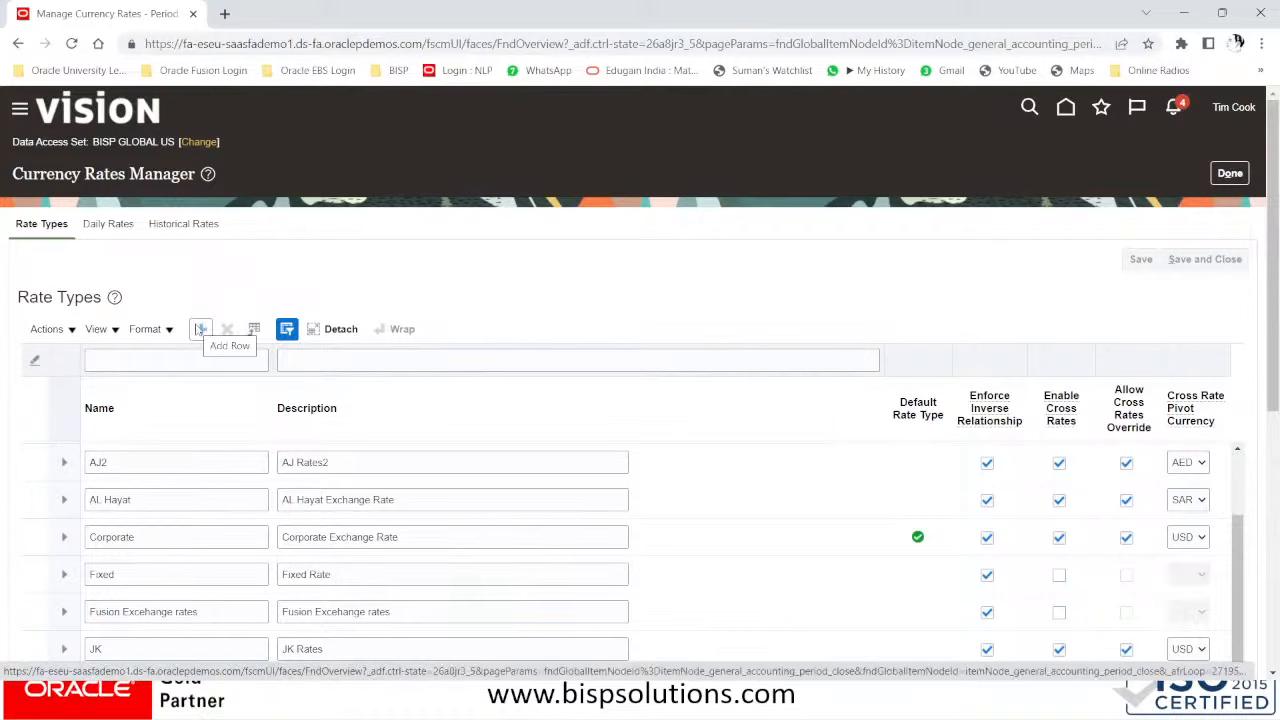
{"action": "left_click", "coordinate": [200, 330]}
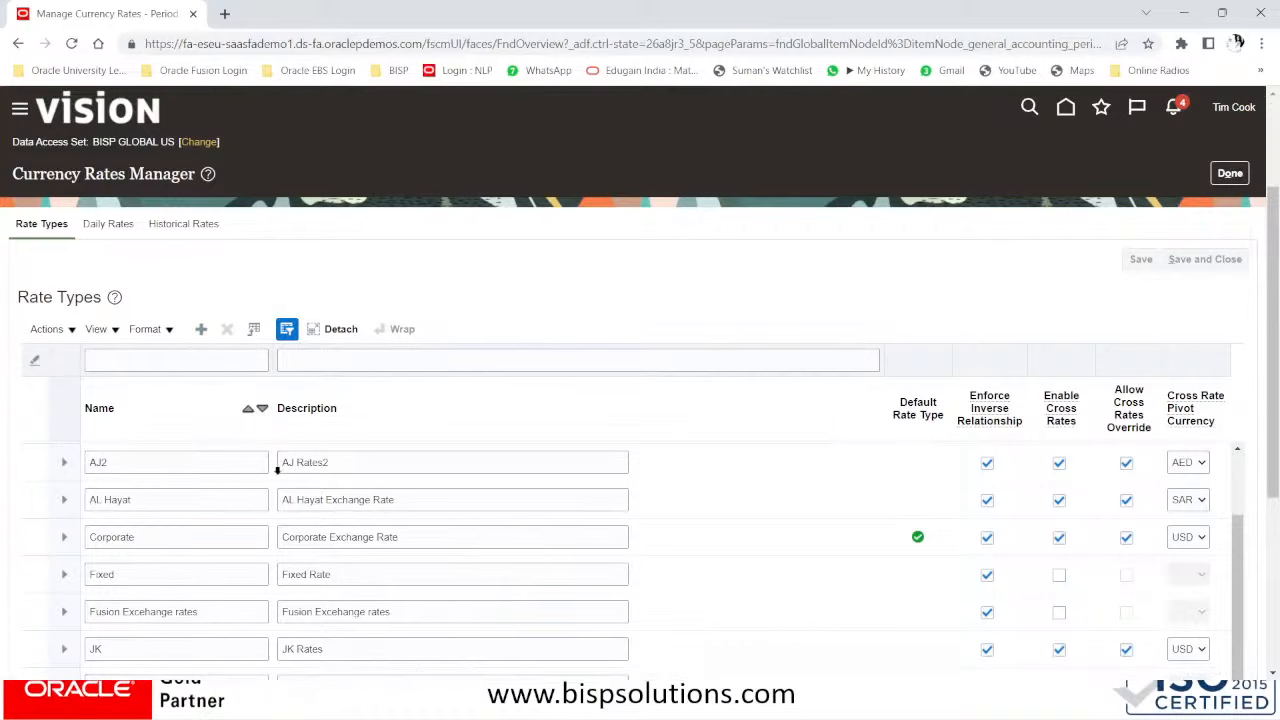
- Return to the new row and place the cursor in its Name field
{"action": "scroll", "coordinate": [277, 470], "scroll_direction": "down", "scroll_amount": 2}
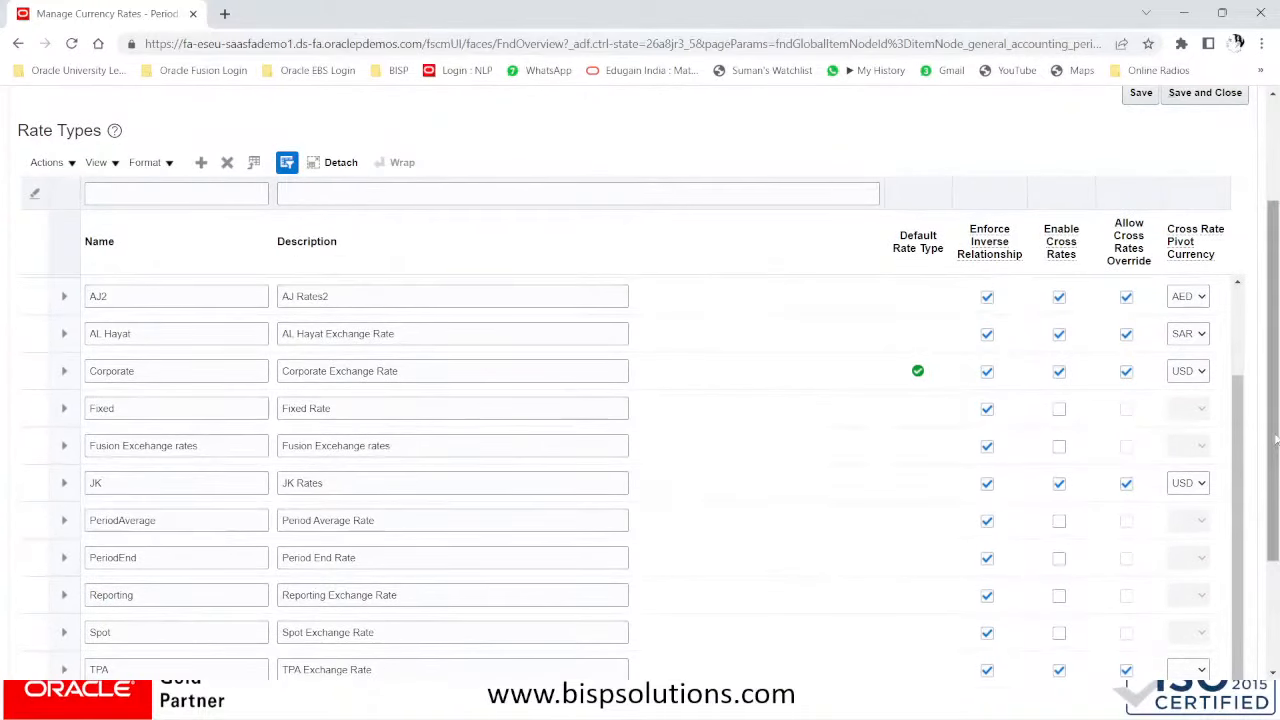
{"action": "left_click_drag", "start_coordinate": [1275, 463], "coordinate": [1275, 568]}
{"action": "scroll", "coordinate": [1251, 371], "scroll_direction": "up", "scroll_amount": 3}
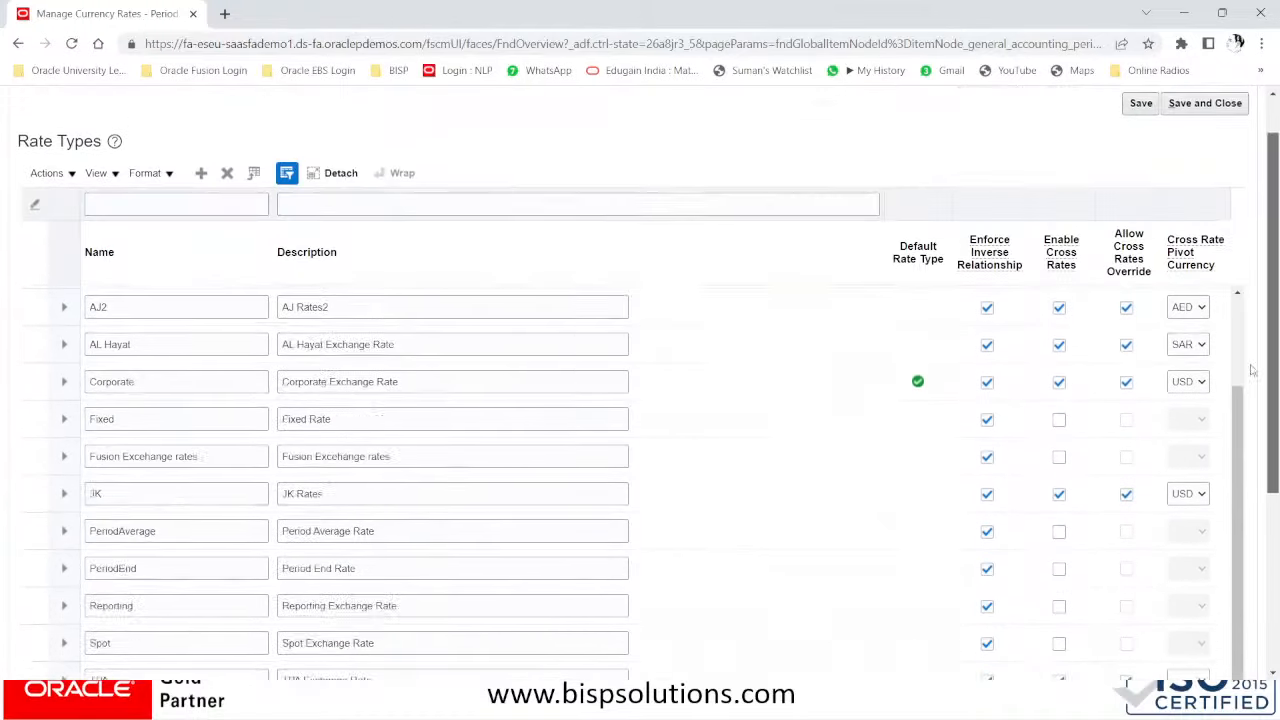
{"action": "scroll", "coordinate": [1220, 355], "scroll_direction": "down", "scroll_amount": 1}
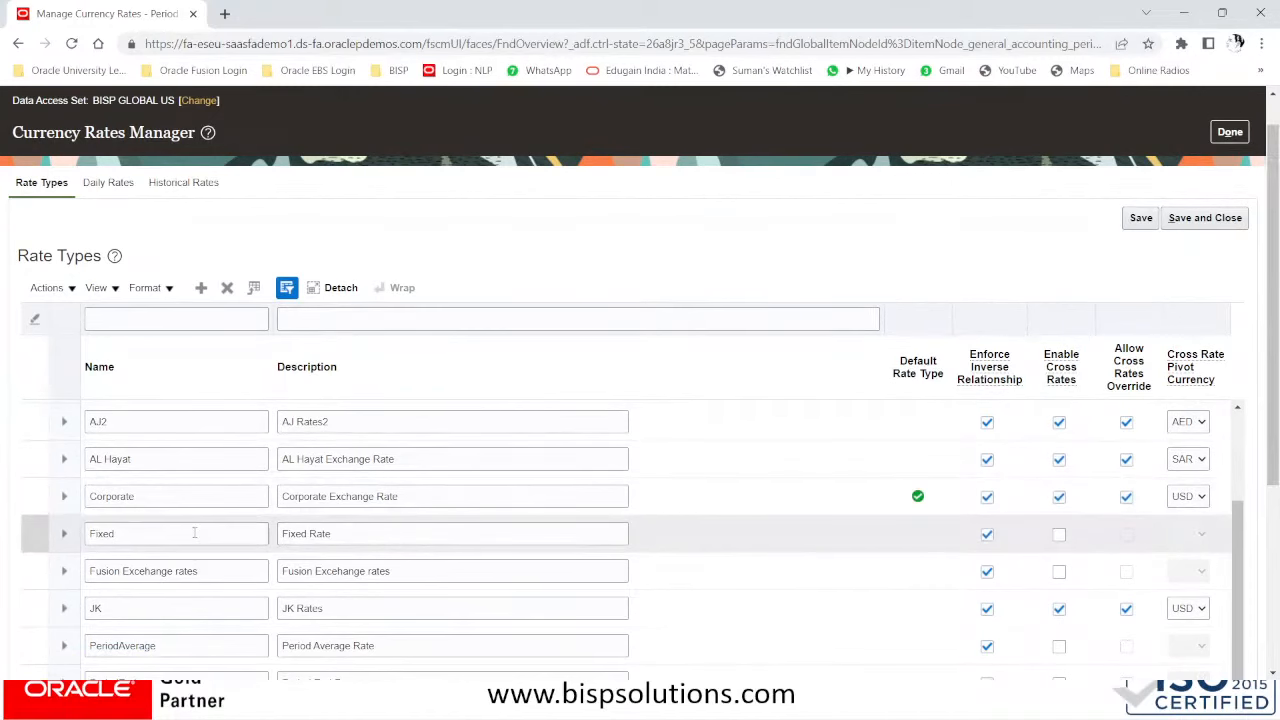
{"action": "scroll", "coordinate": [195, 532], "scroll_direction": "up", "scroll_amount": 3}
{"action": "left_click", "coordinate": [147, 455]}
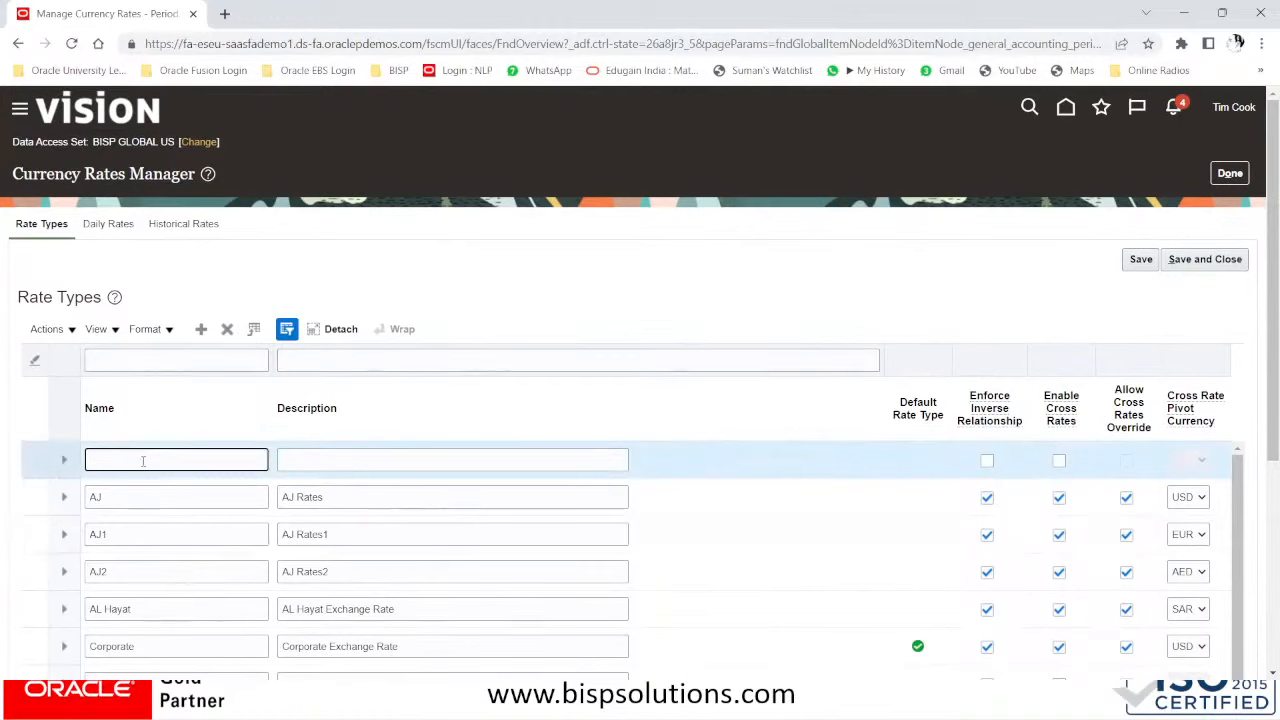
- Name the new rate type 'BISP Corporate'
{"action": "type", "text": "BISP"}
{"action": "type", "text": "cOR"}
{"action": "key", "text": "BackSpace"}
{"action": "key", "text": "BackSpace"}
{"action": "key", "text": "BackSpace"}
{"action": "key", "text": "Caps_Lock"}
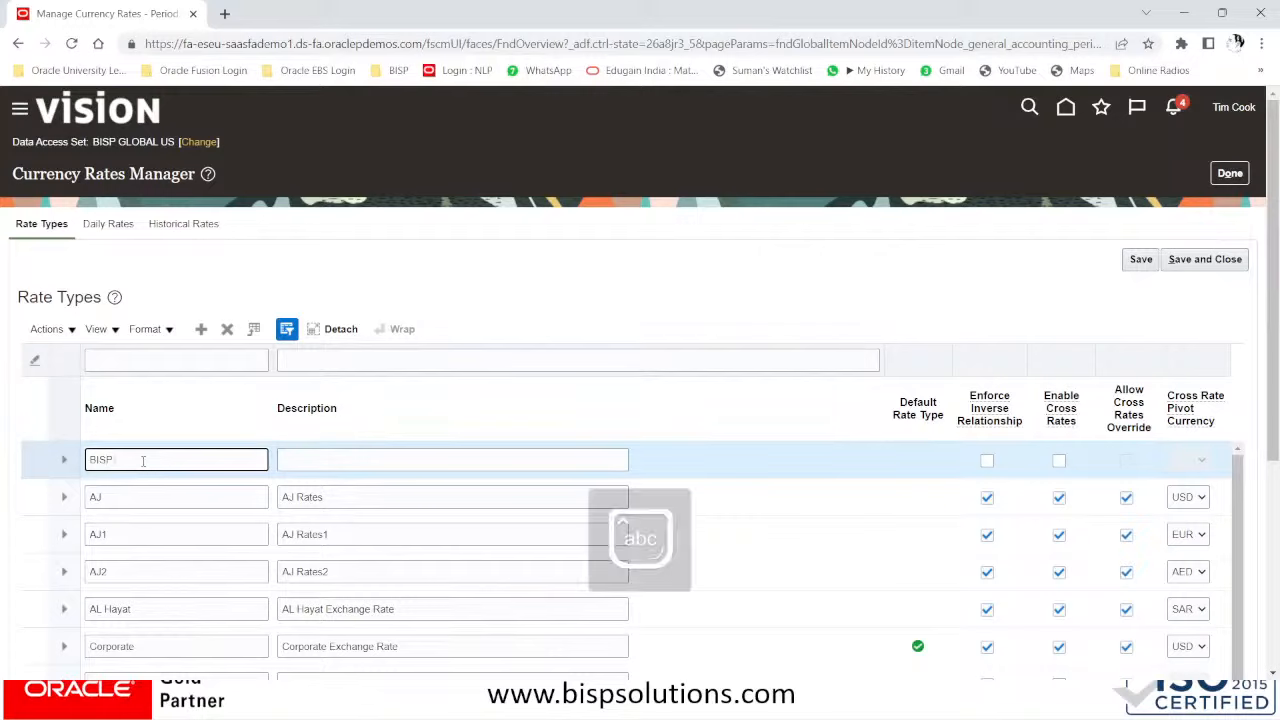
{"action": "type", "text": "Corporate"}
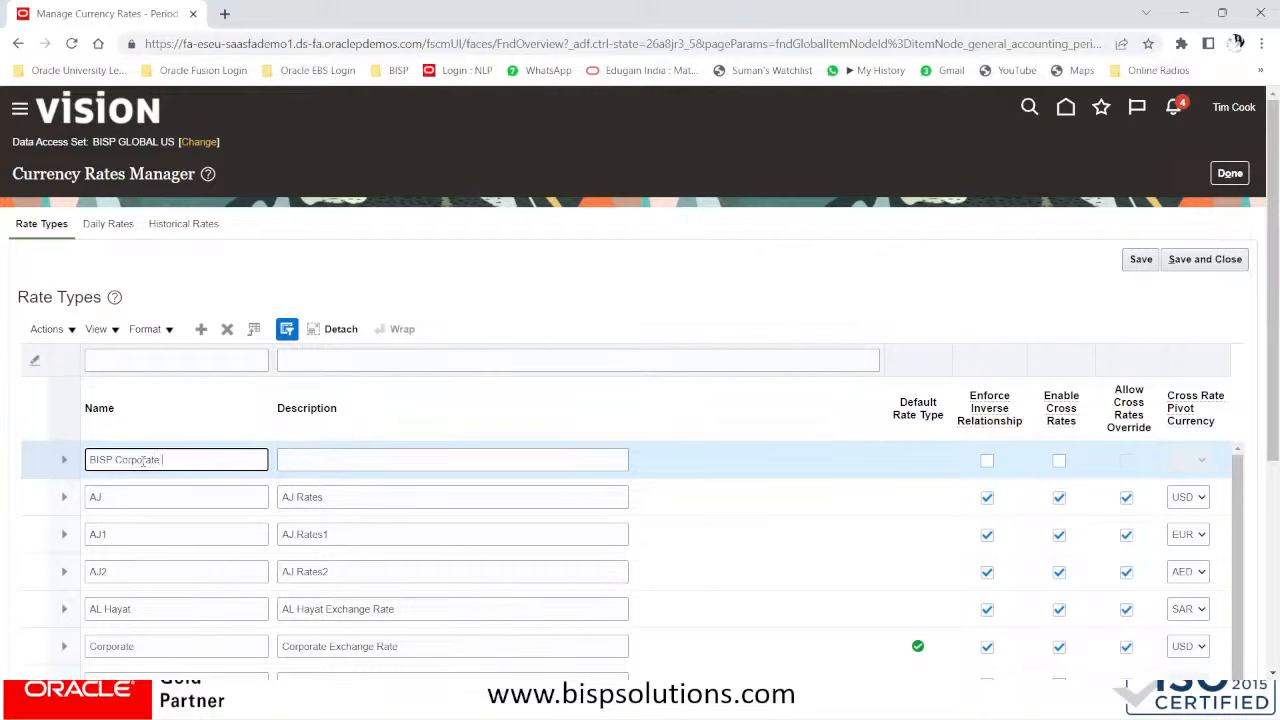
{"action": "key", "text": "Tab"}
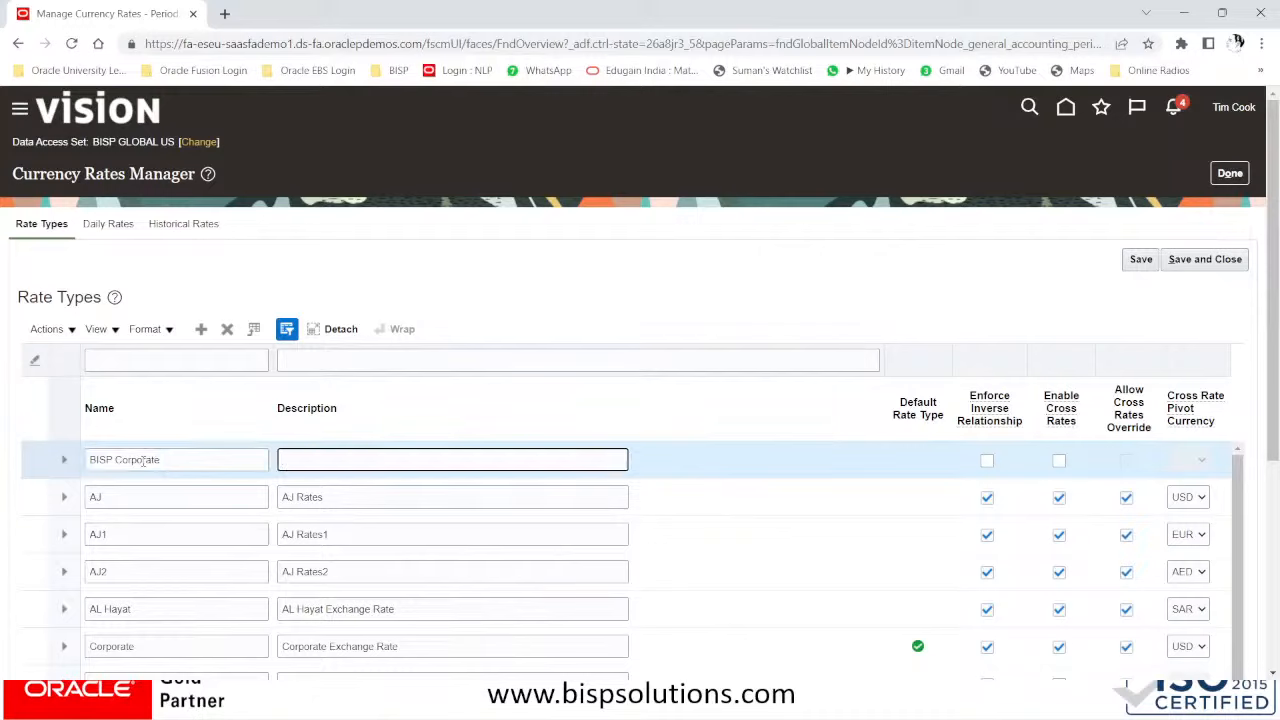
- Enter the description 'BISP Corporate Exchange Rate'
{"action": "type", "text": "BISP Corporate"}
{"action": "type", "text": " Rate"}
{"action": "key", "text": "Left"}
{"action": "key", "text": "Left"}
{"action": "key", "text": "Left"}
{"action": "key", "text": "Left"}
{"action": "type", "text": "Excahng"}
{"action": "key", "text": "BackSpace"}
{"action": "key", "text": "BackSpace"}
{"action": "key", "text": "BackSpace"}
{"action": "key", "text": "BackSpace"}
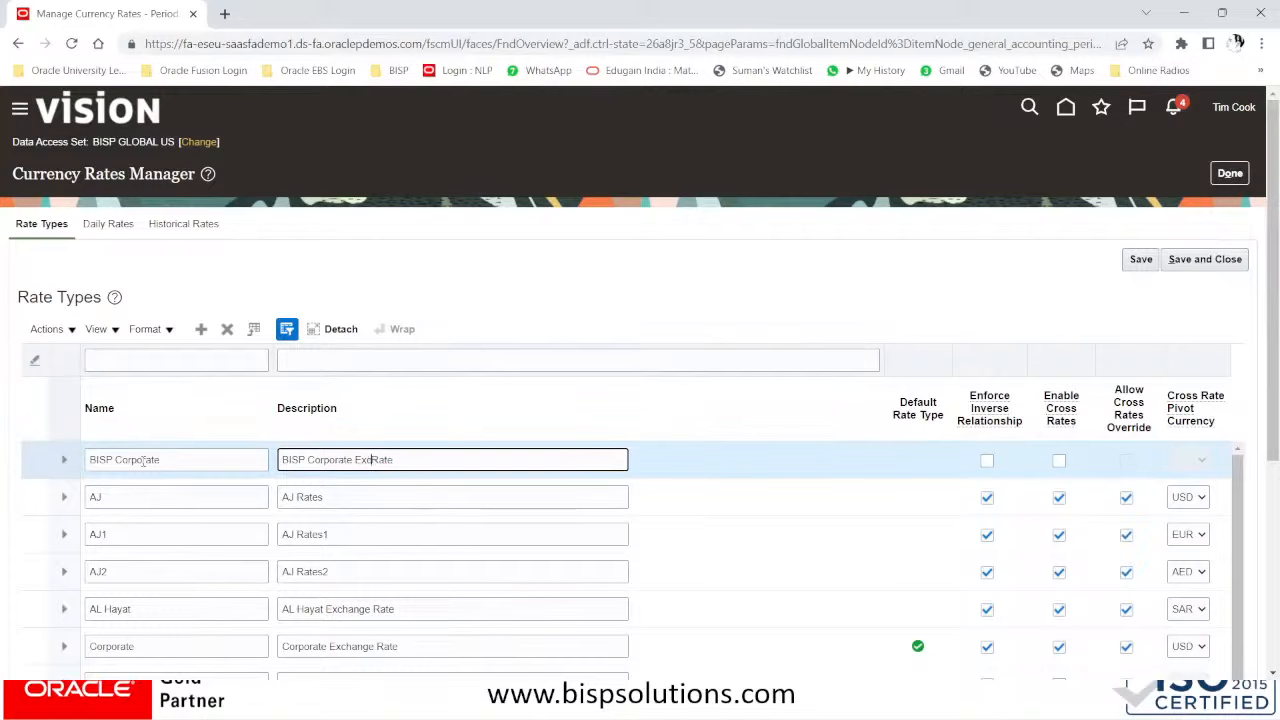
{"action": "key", "text": "BackSpace"}
{"action": "type", "text": "change"}
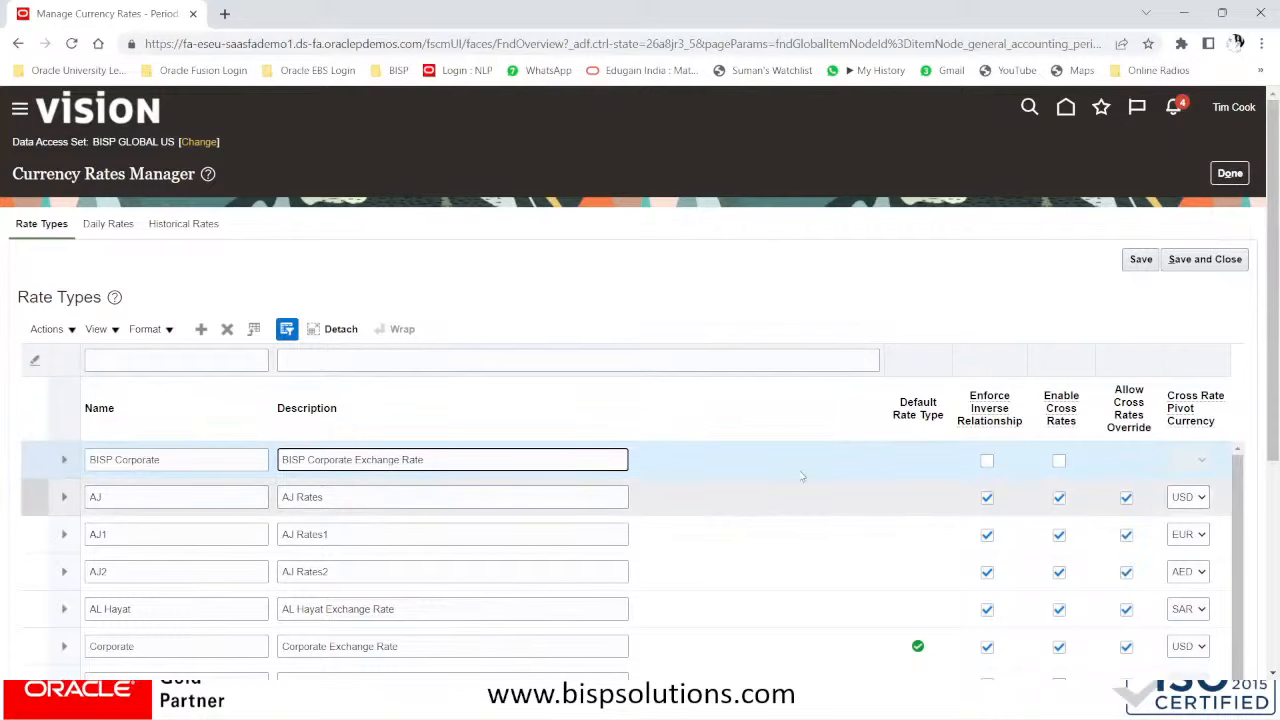
- Enable cross rates, choose USD as pivot currency, and save the rate type
{"action": "left_click", "coordinate": [1059, 461]}
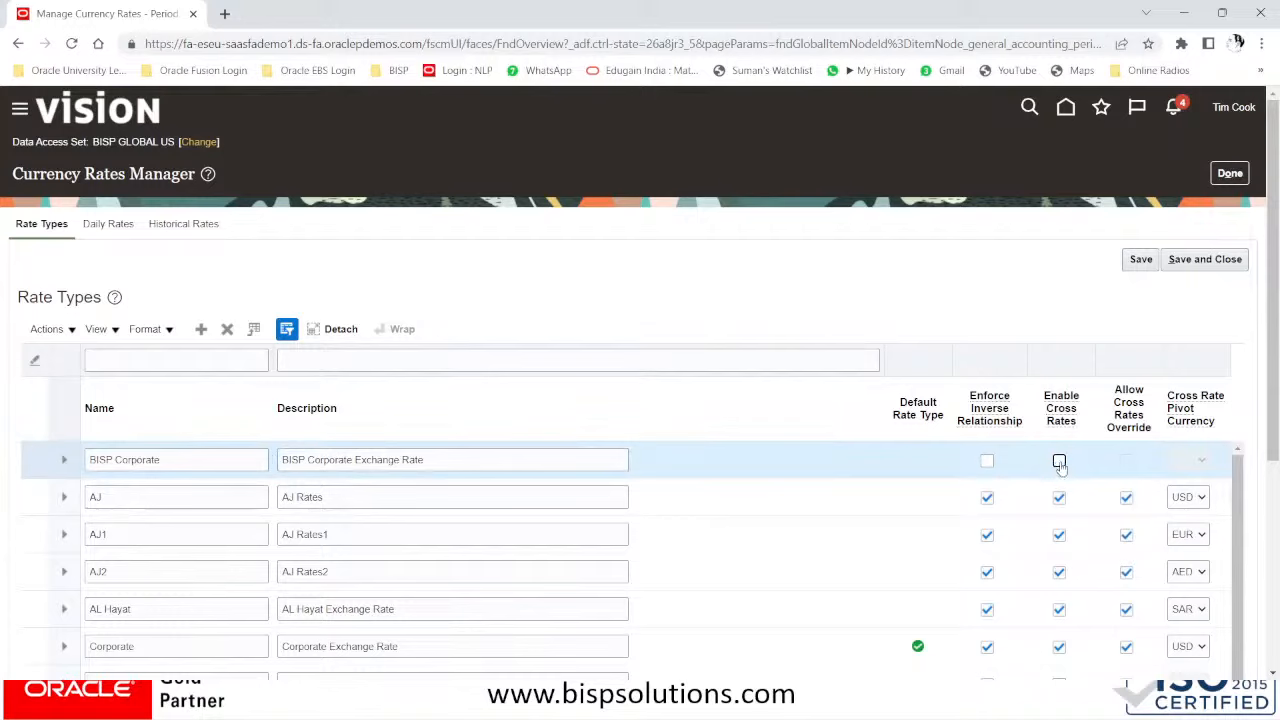
{"action": "left_click", "coordinate": [1059, 461]}
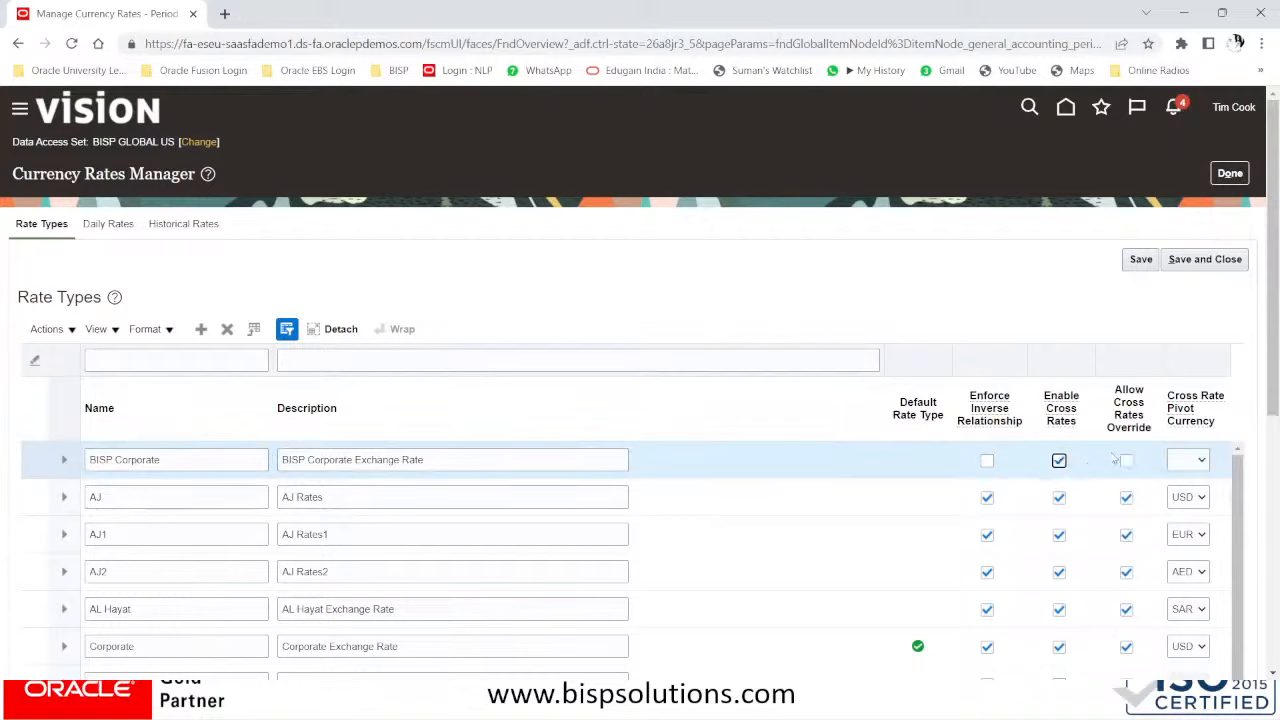
{"action": "left_click", "coordinate": [1191, 464]}
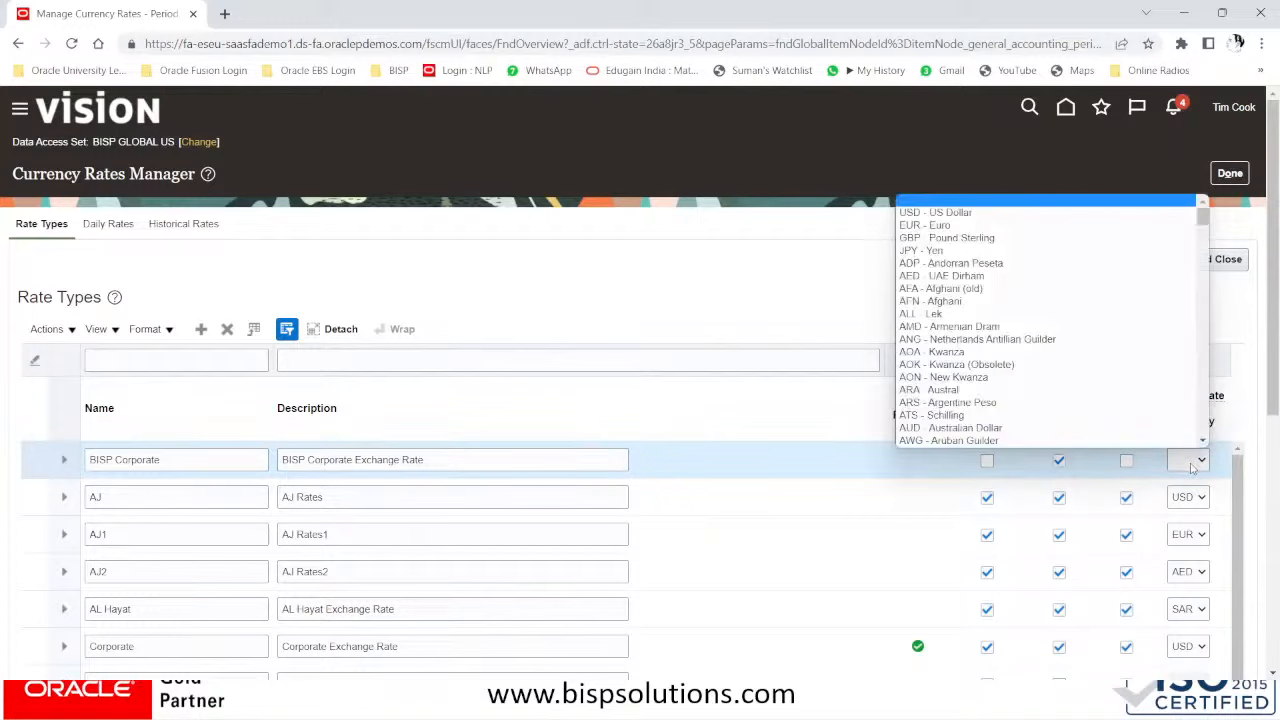
{"action": "left_click", "coordinate": [952, 212]}
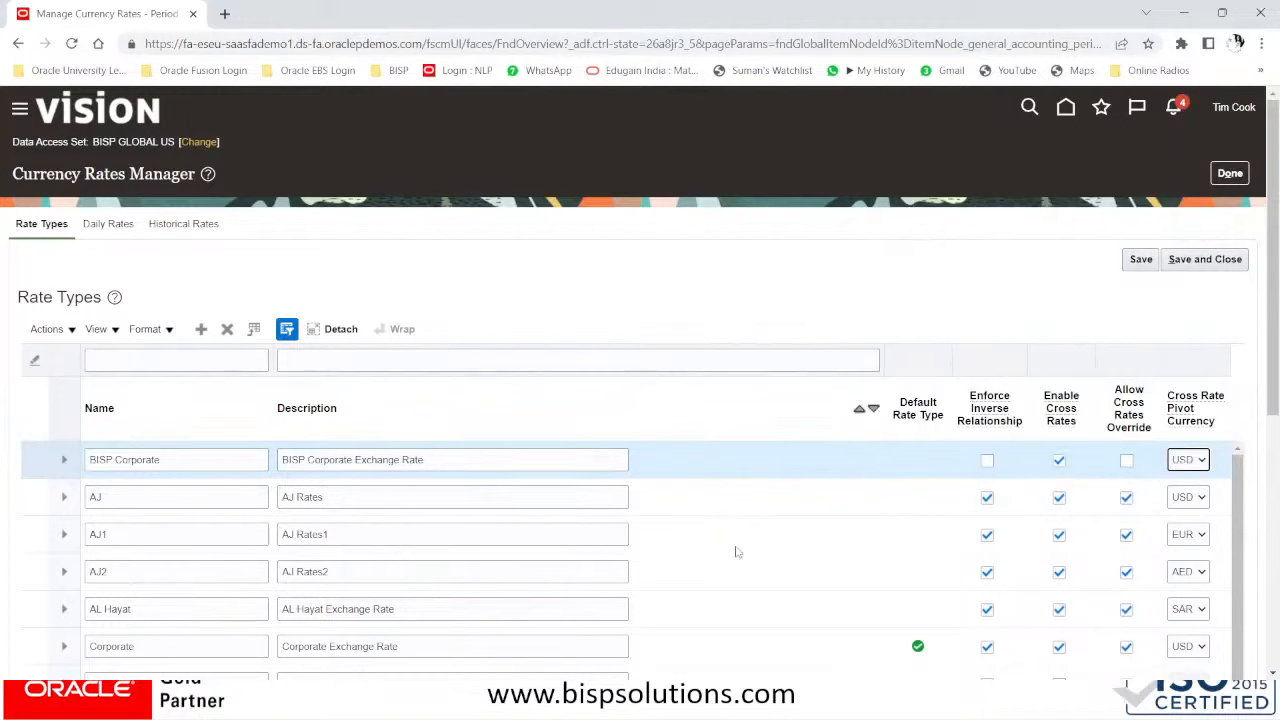
{"action": "left_click", "coordinate": [927, 464]}
{"action": "left_click", "coordinate": [1140, 259]}
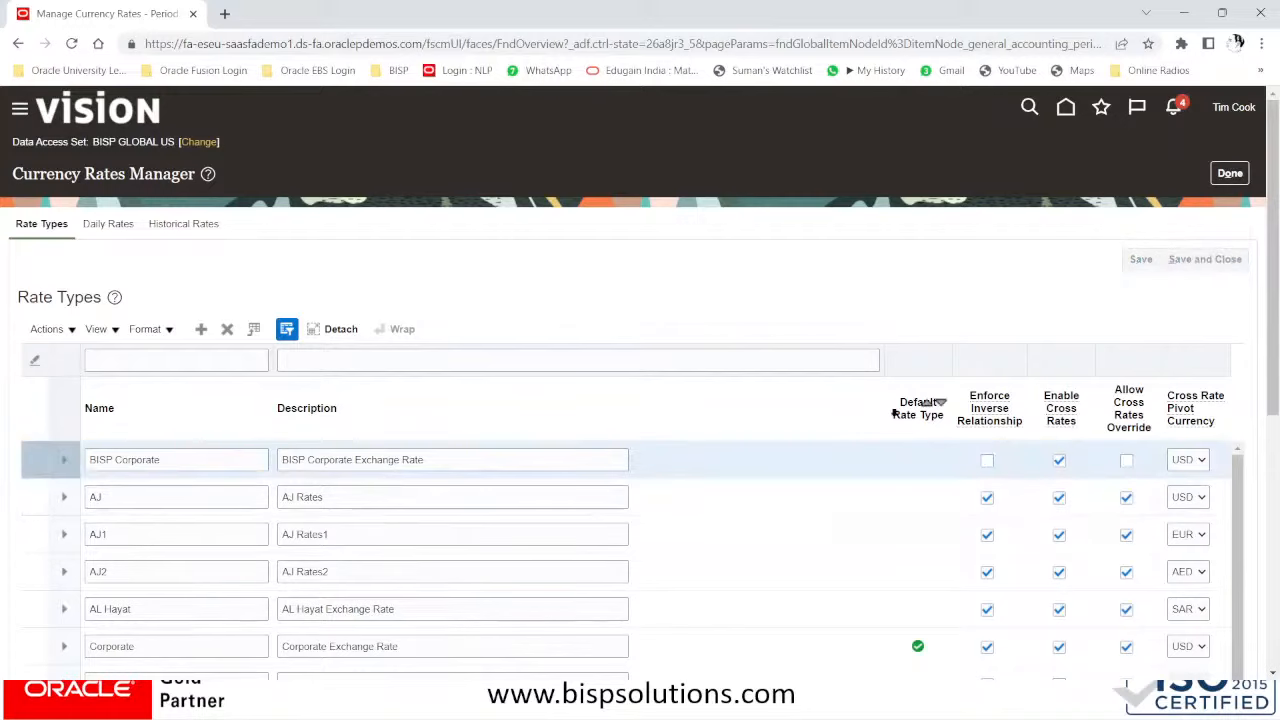
- Check the newly saved BISP Corporate row in the Rate Types table
{"action": "left_click", "coordinate": [924, 466]}
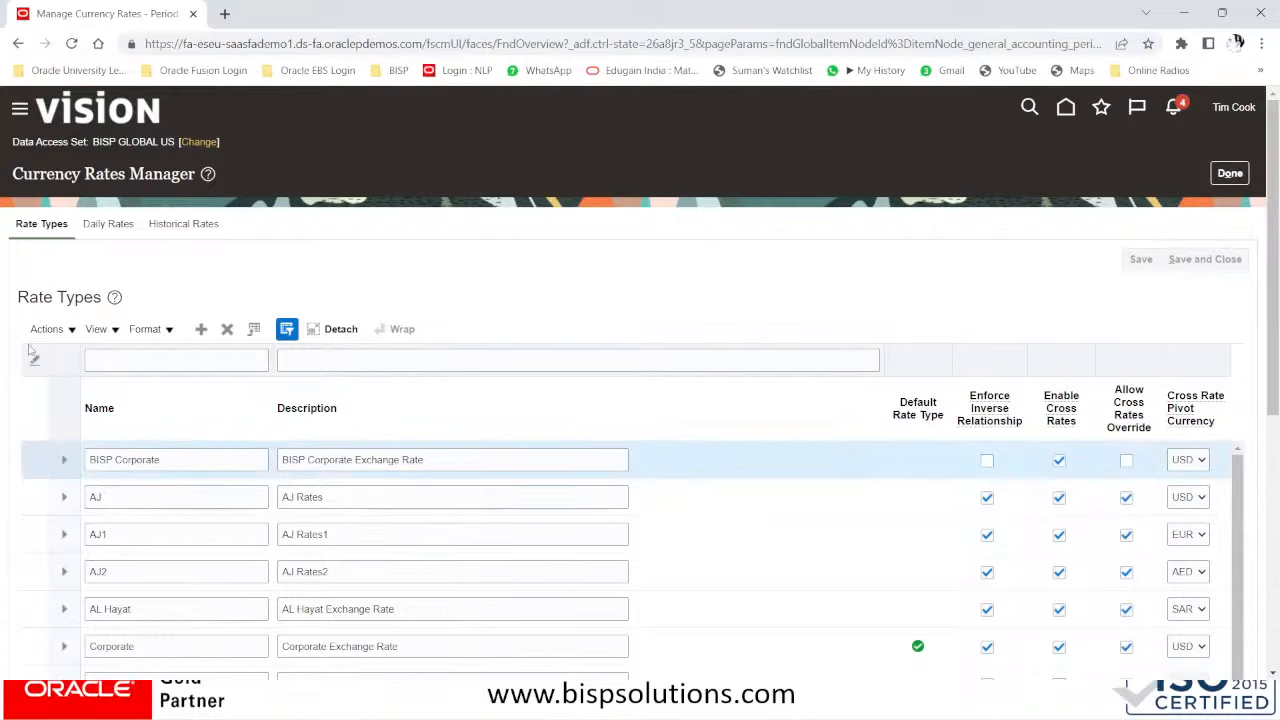
{"action": "left_click", "coordinate": [194, 459]}
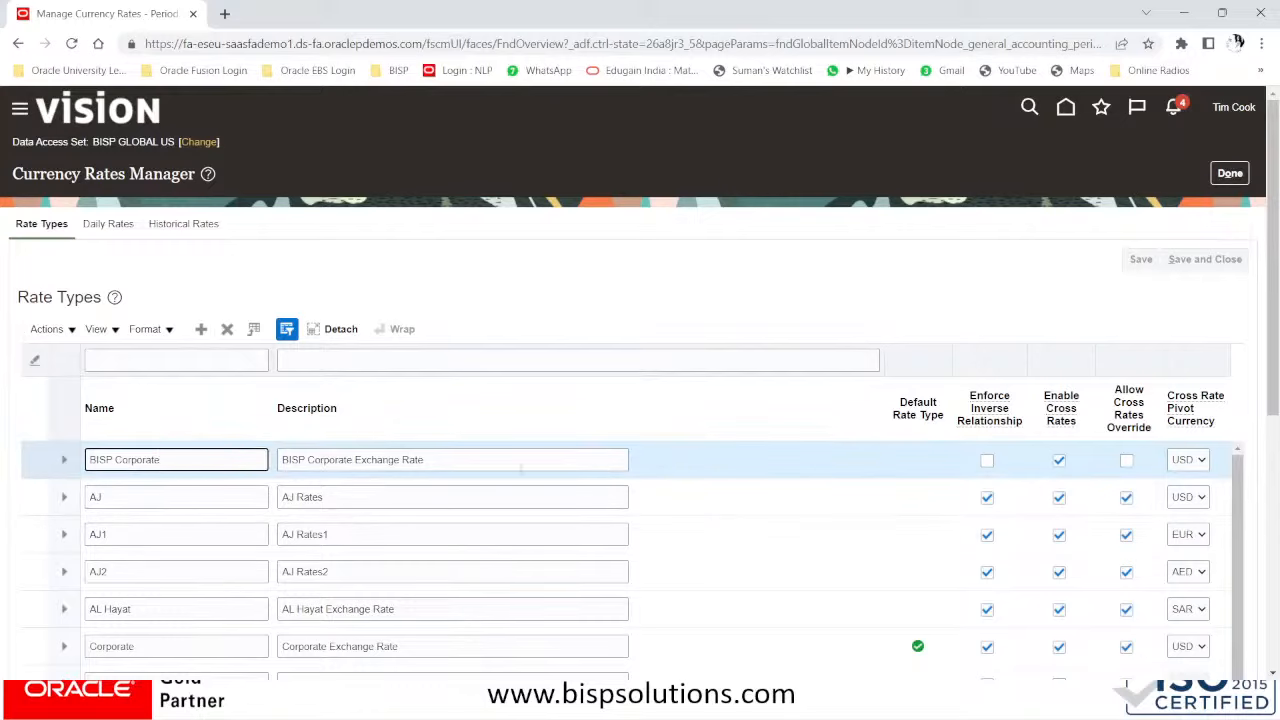
{"action": "left_click", "coordinate": [955, 460]}
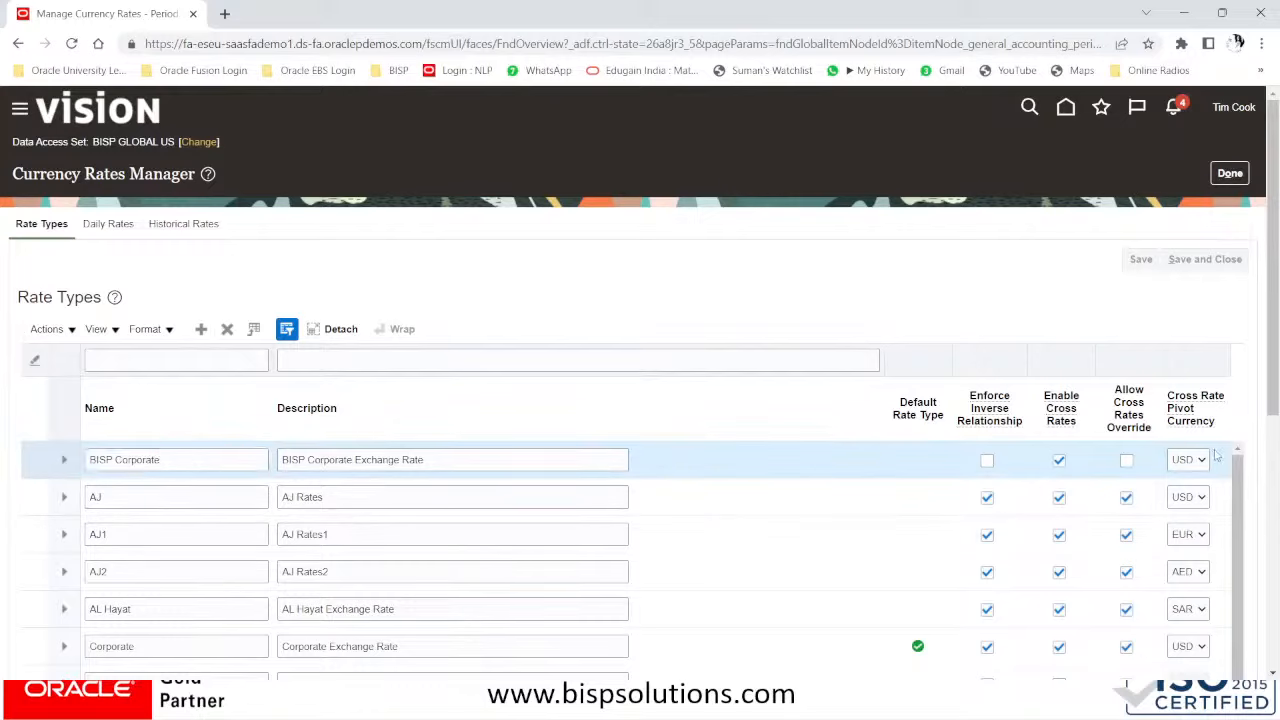
{"action": "left_click_drag", "start_coordinate": [1275, 399], "coordinate": [1276, 440]}
{"action": "left_click_drag", "start_coordinate": [1278, 442], "coordinate": [1278, 432]}
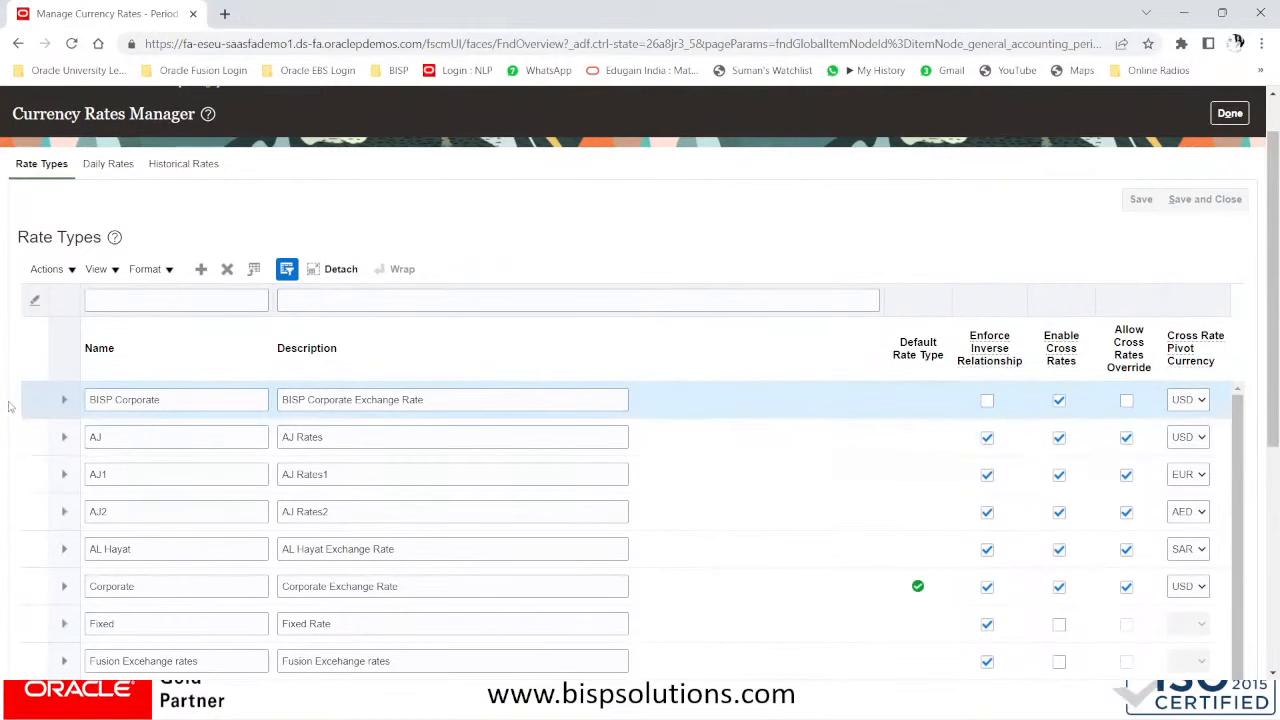
- Dismiss the rate type Actions menu and switch to the Daily Rates tab
{"action": "left_click", "coordinate": [56, 270]}
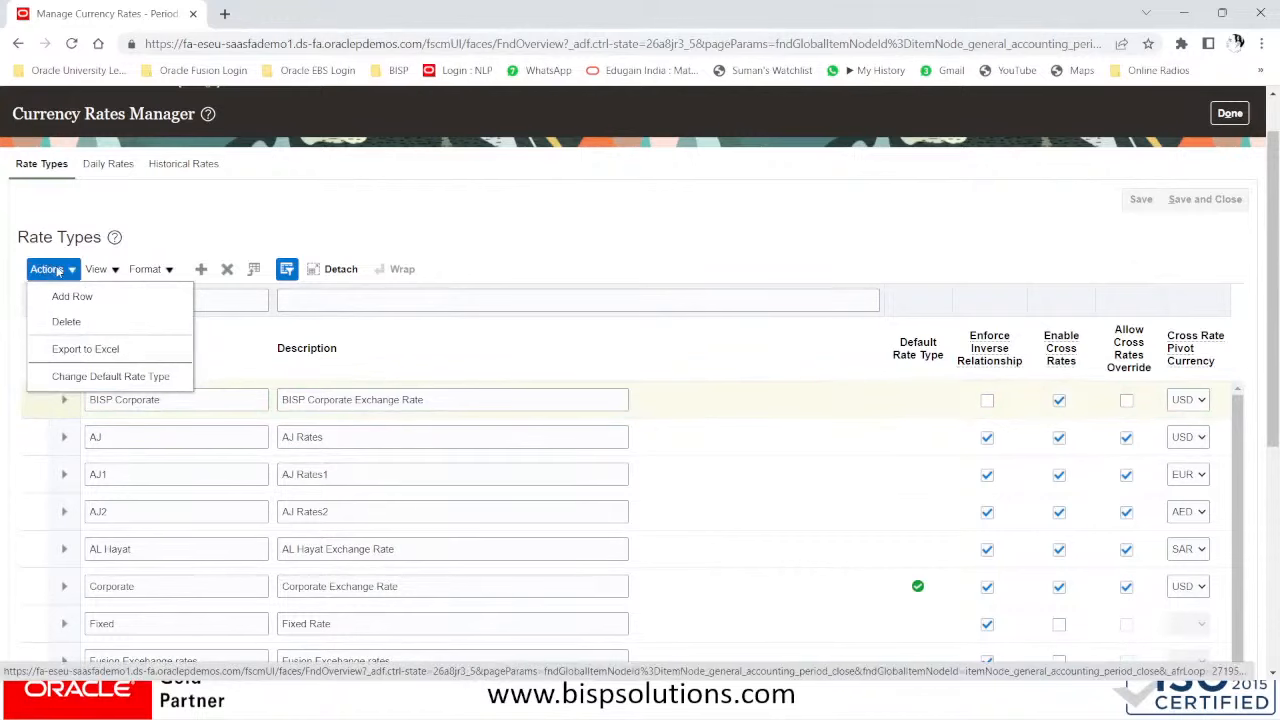
{"action": "left_click", "coordinate": [502, 233]}
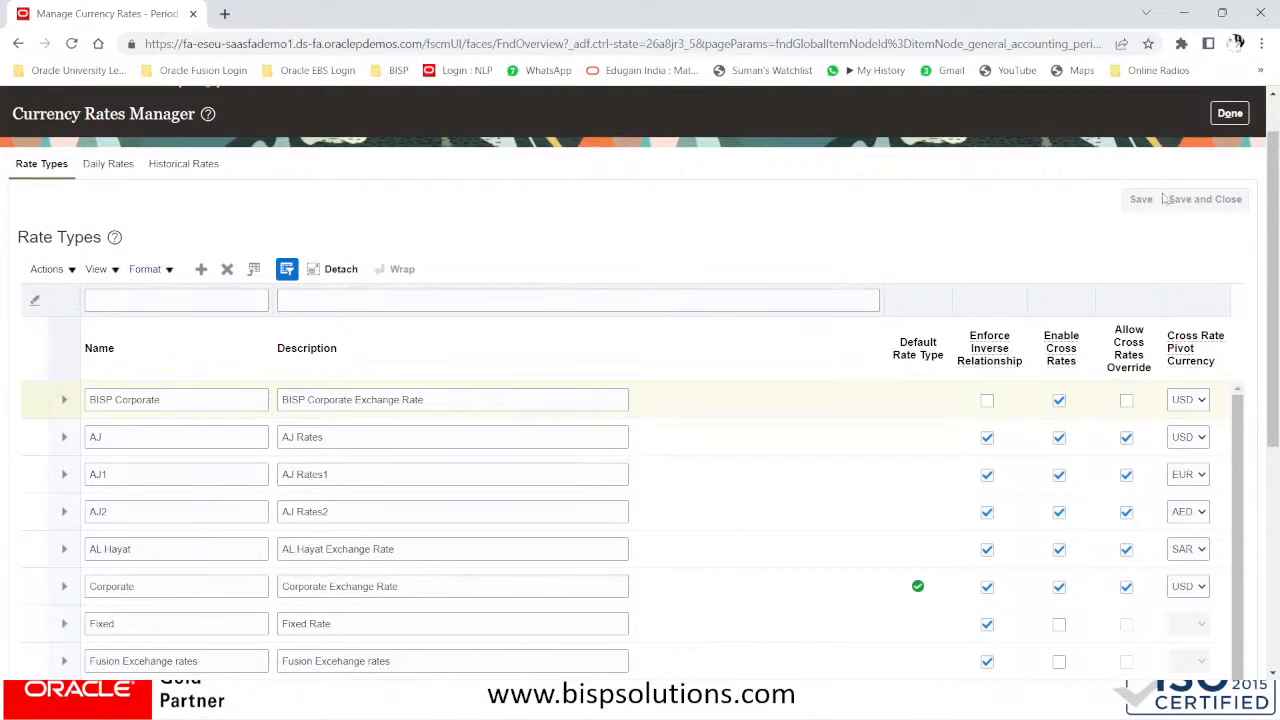
{"action": "left_click", "coordinate": [112, 168]}
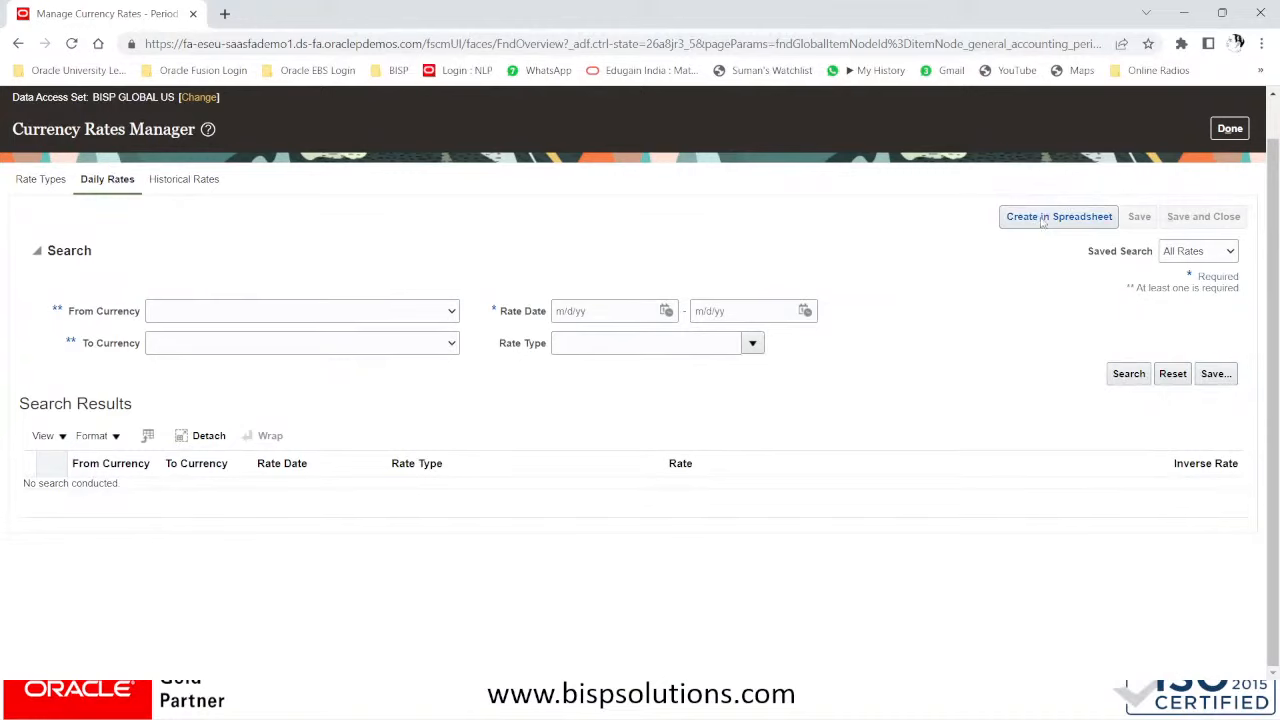
- Set the search to USD to INR with rate type BISP Corporate
{"action": "left_click", "coordinate": [207, 315]}
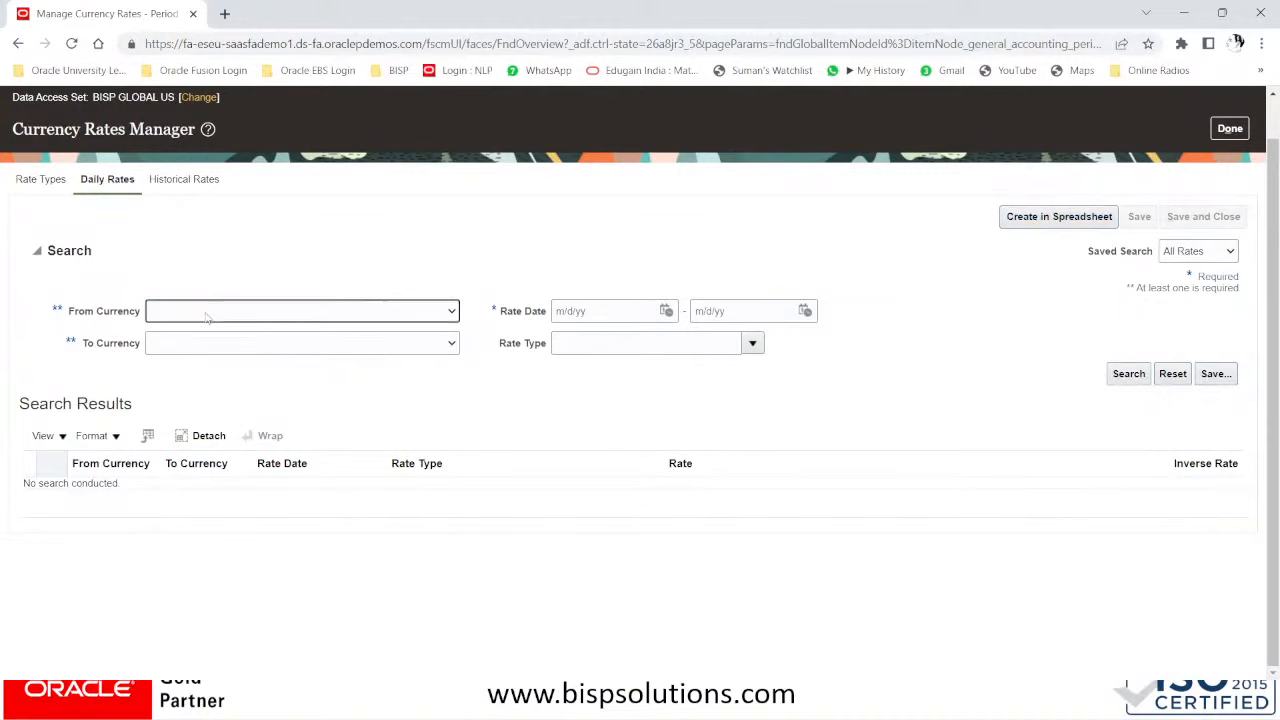
{"action": "left_click", "coordinate": [207, 317]}
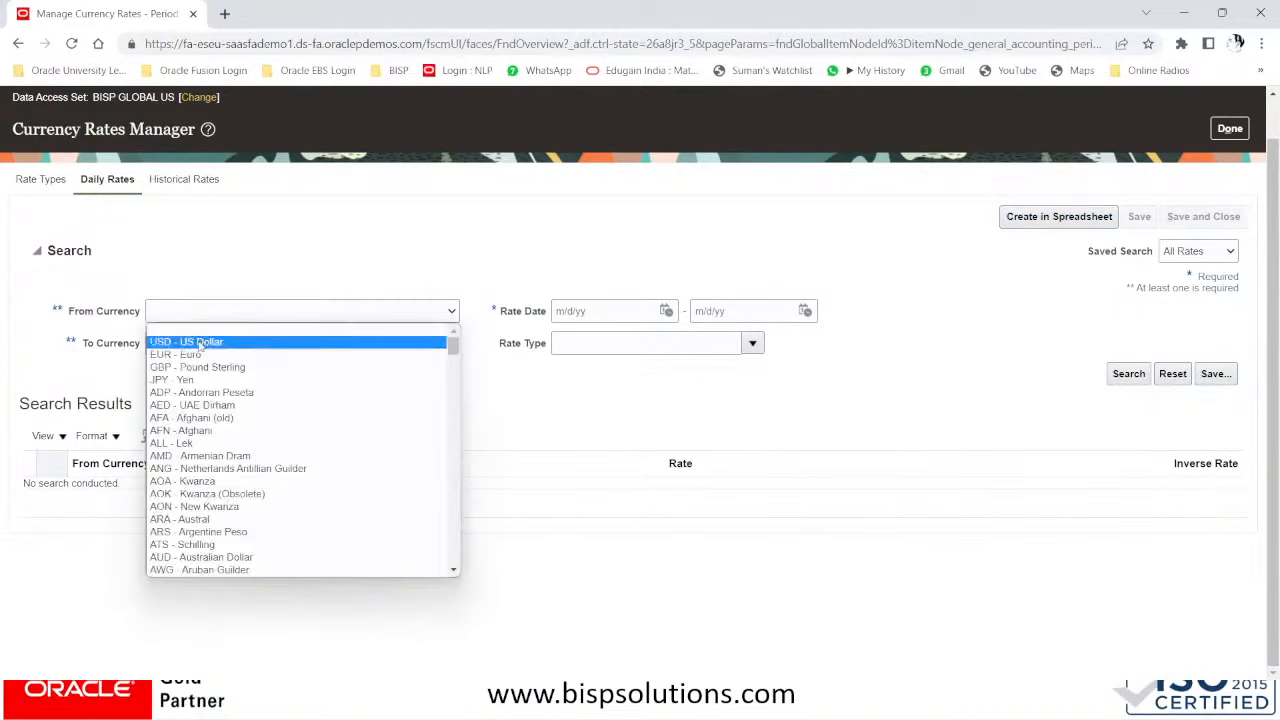
{"action": "left_click", "coordinate": [203, 345]}
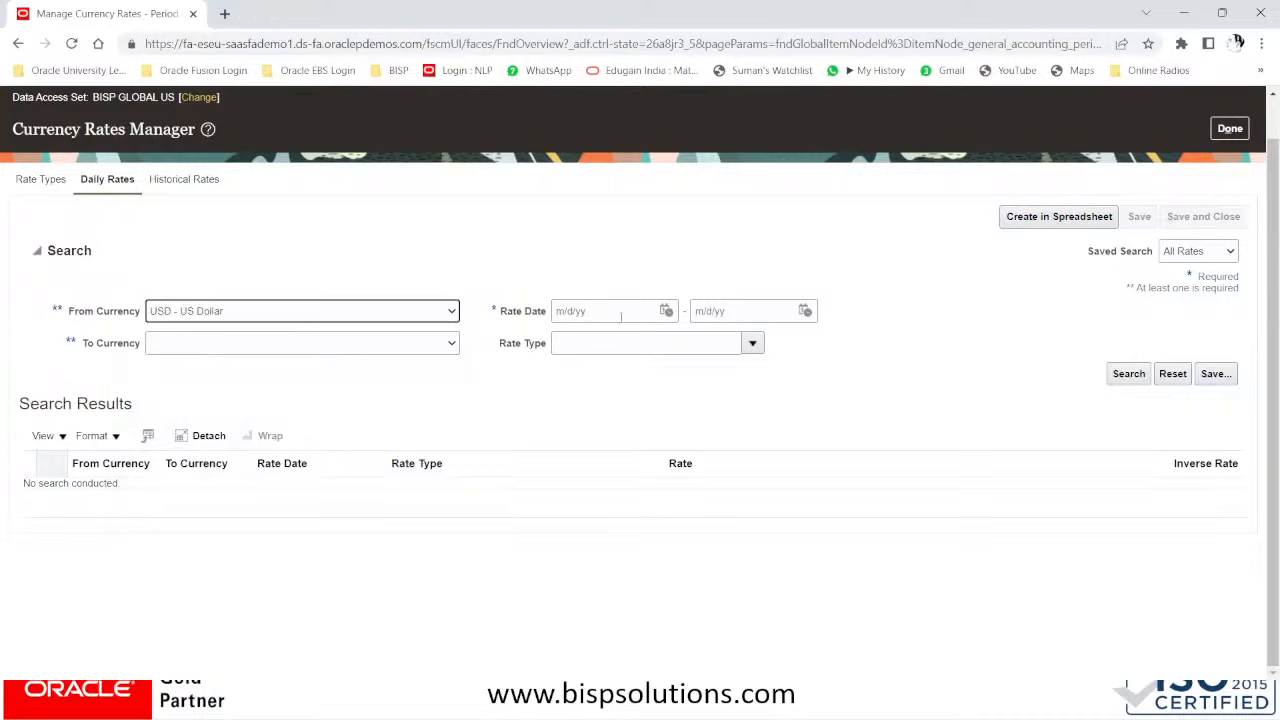
{"action": "left_click", "coordinate": [316, 349]}
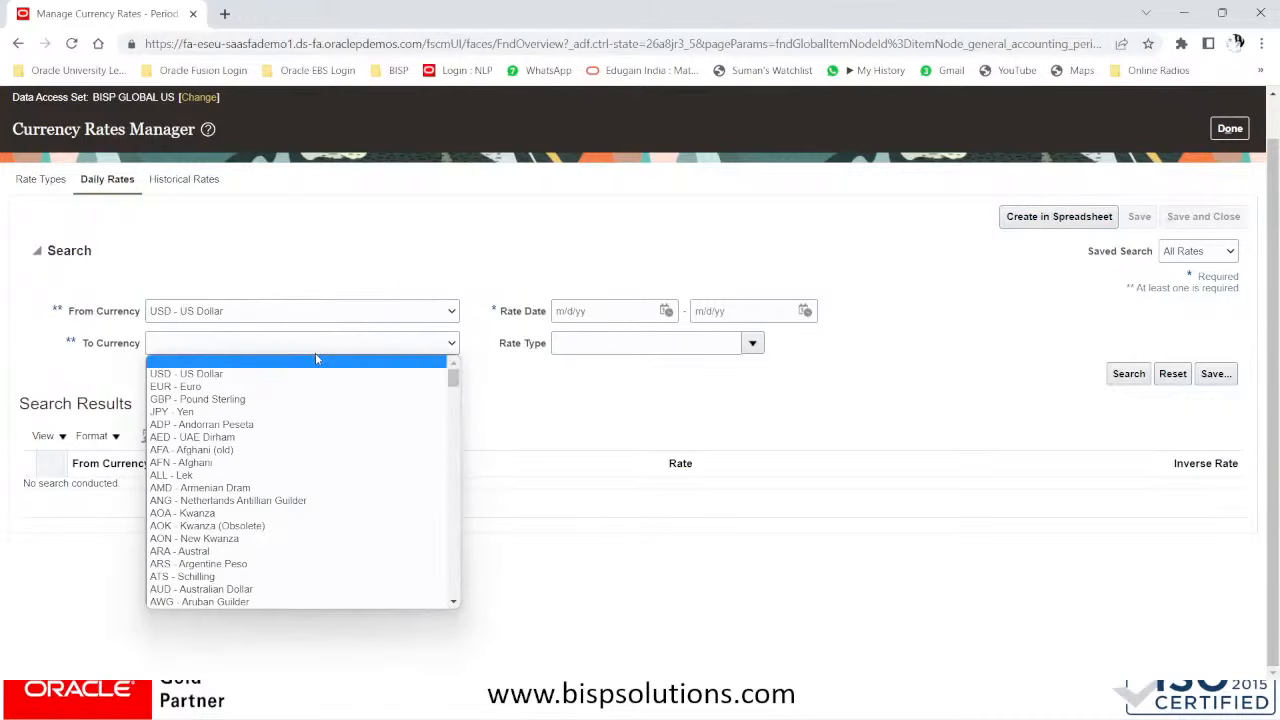
{"action": "type", "text": "inr"}
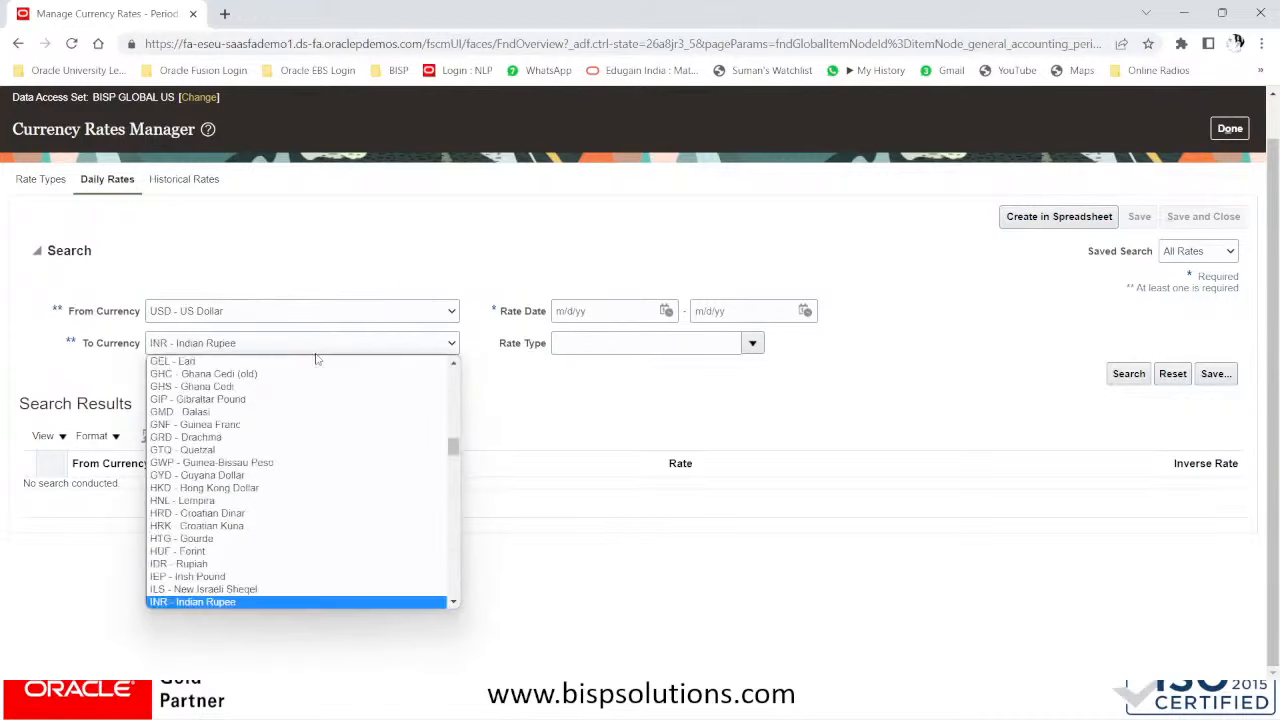
{"action": "key", "text": "Return"}
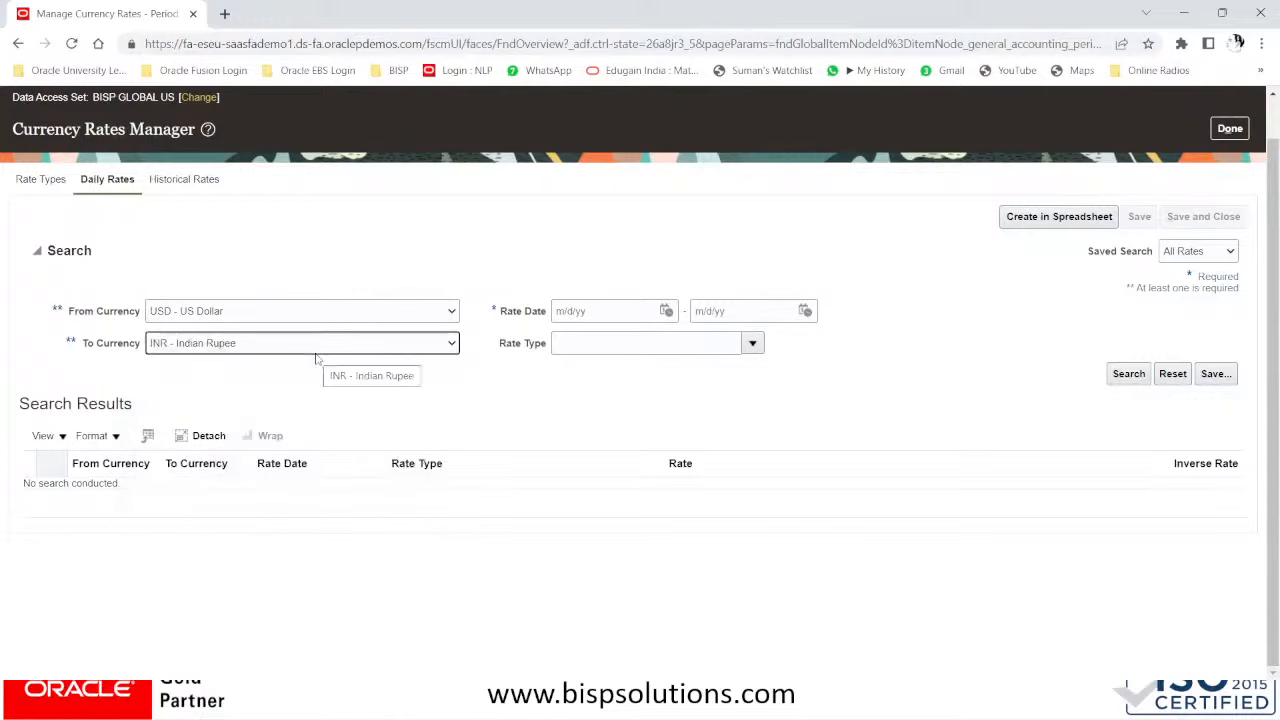
{"action": "left_click", "coordinate": [753, 344]}
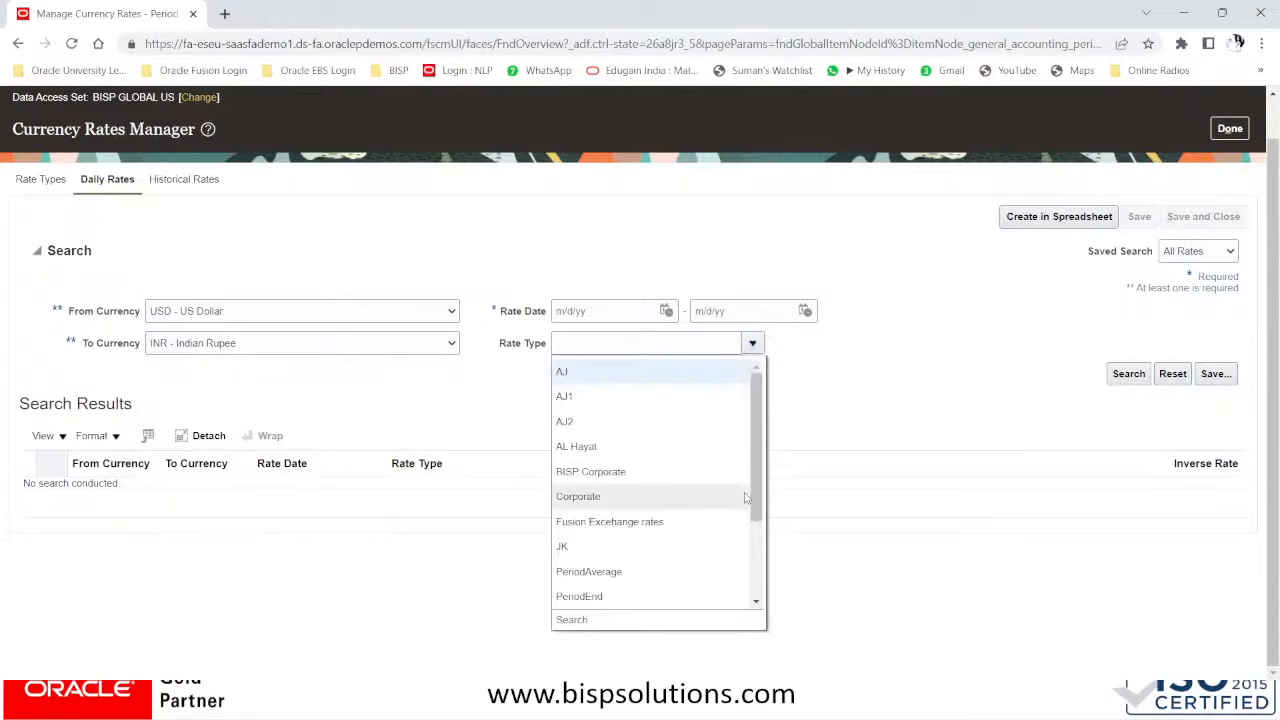
{"action": "left_click", "coordinate": [644, 477]}
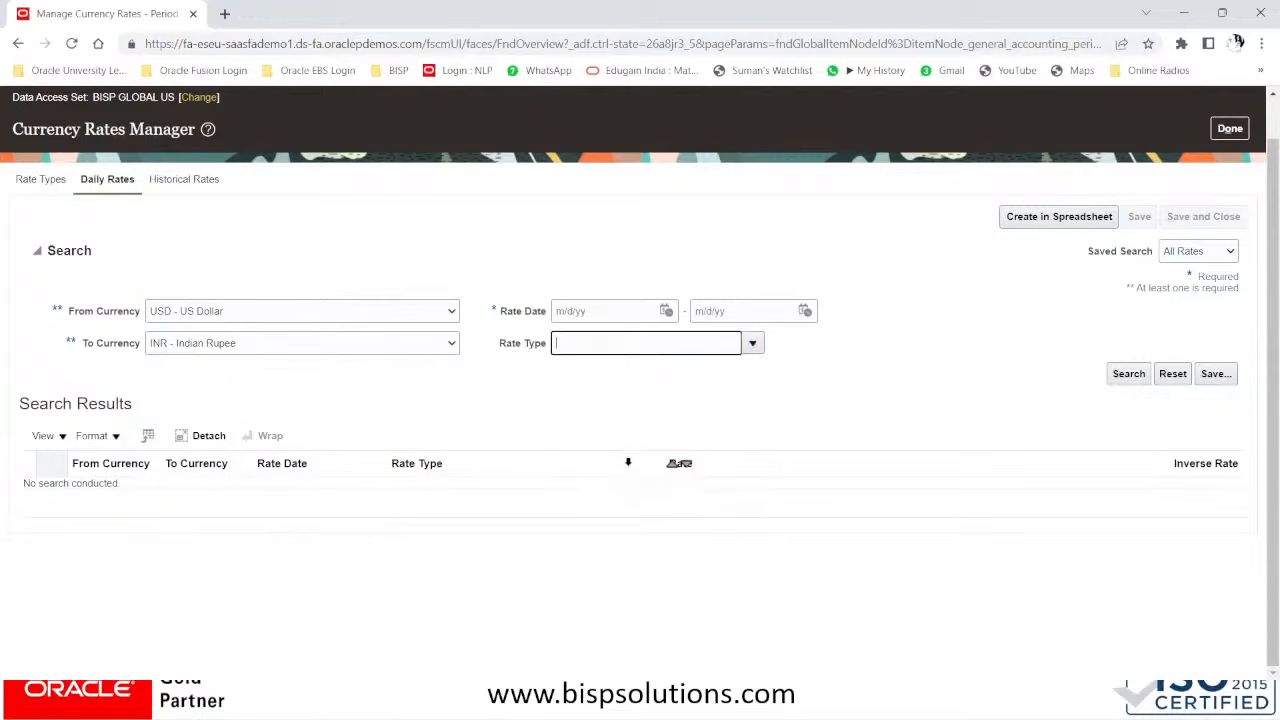
- Set rate dates 7/1/23 to 7/12/23 and start creating the rates spreadsheet
{"action": "left_click", "coordinate": [666, 311]}
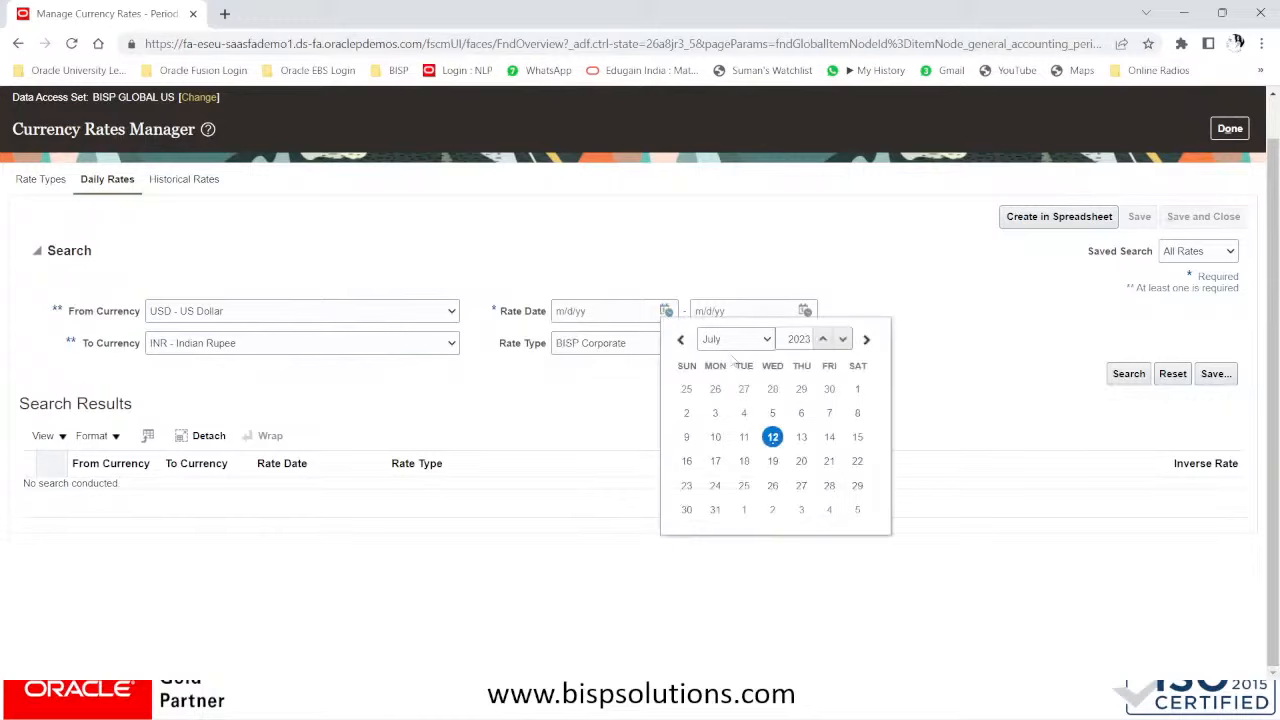
{"action": "left_click", "coordinate": [925, 311]}
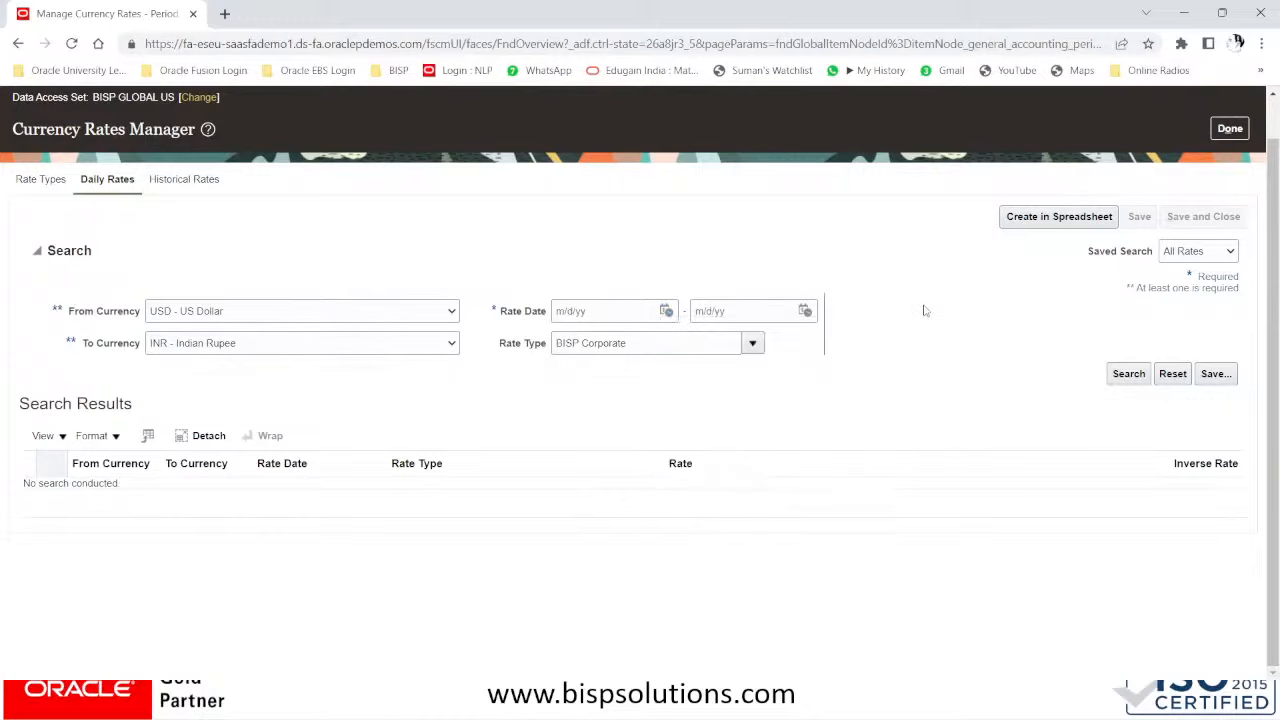
{"action": "left_click", "coordinate": [666, 311]}
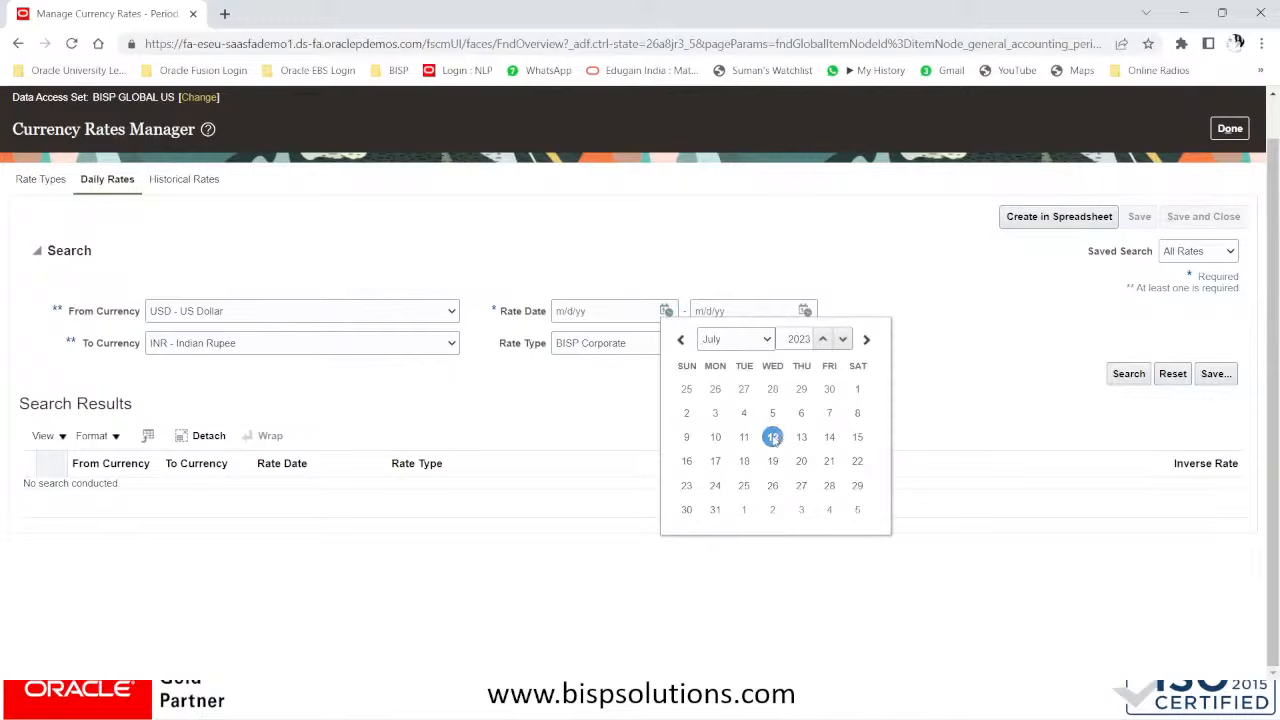
{"action": "left_click", "coordinate": [857, 389]}
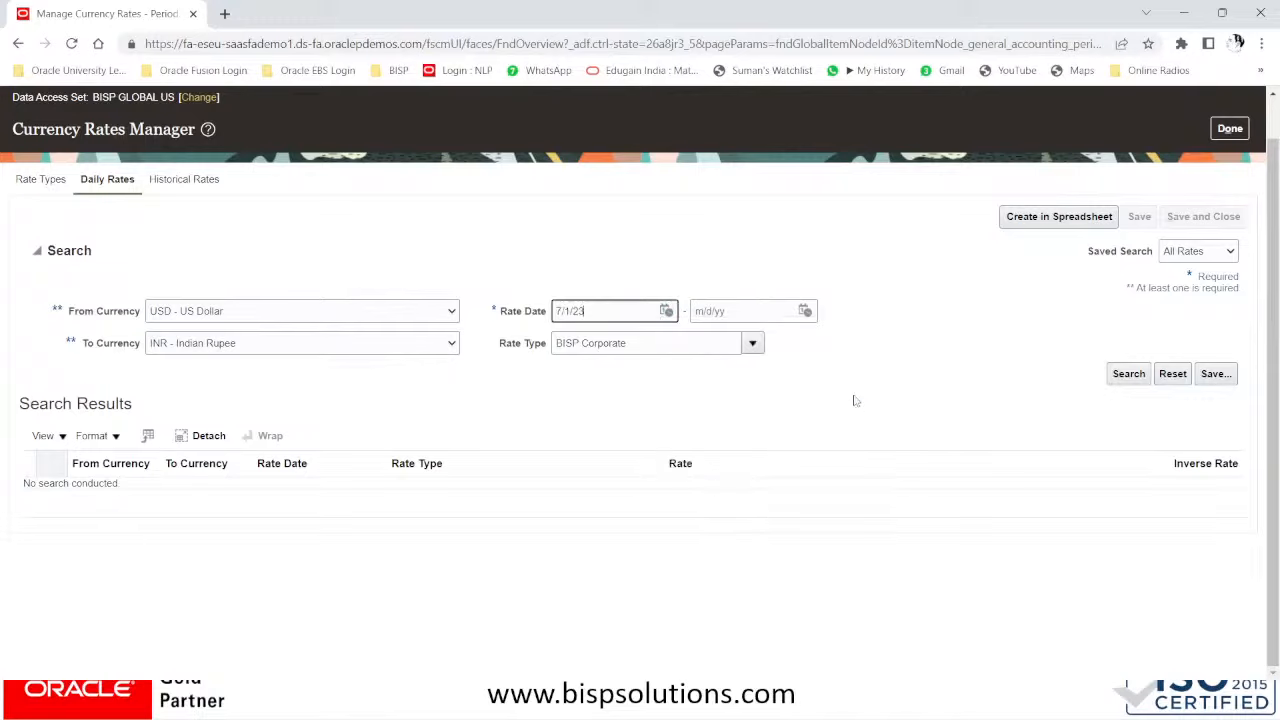
{"action": "left_click", "coordinate": [805, 311]}
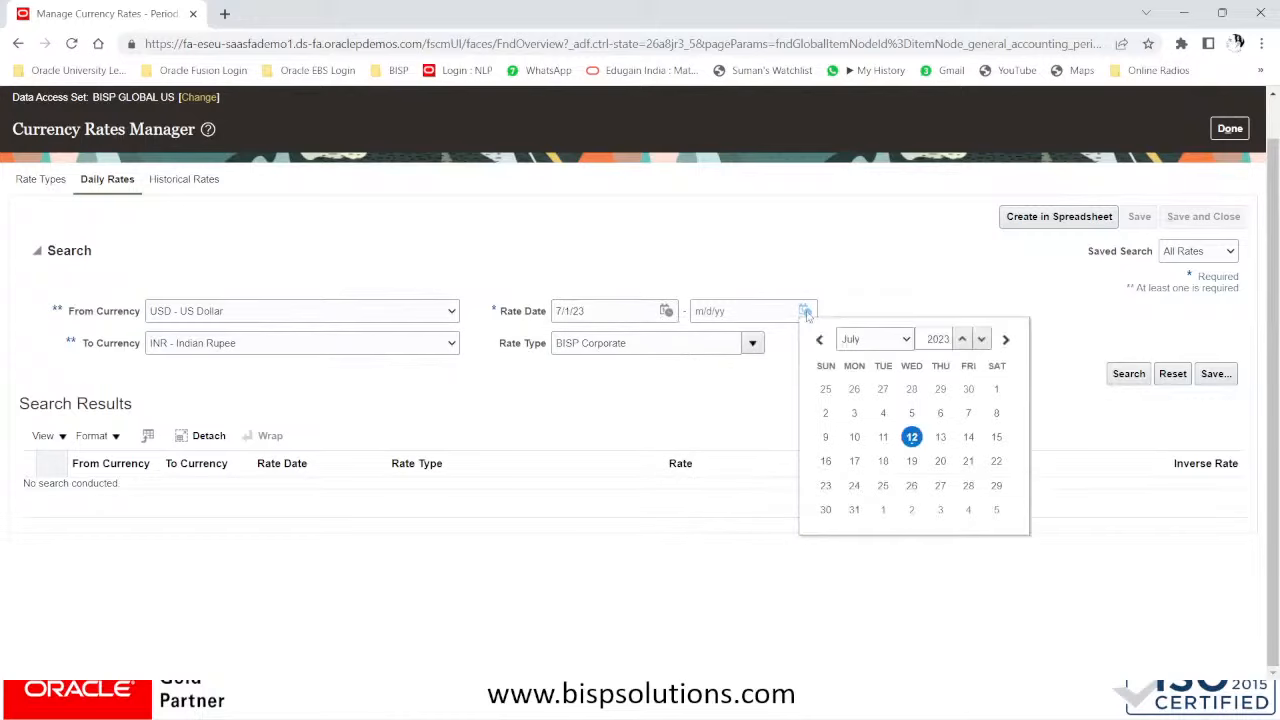
{"action": "left_click", "coordinate": [911, 437]}
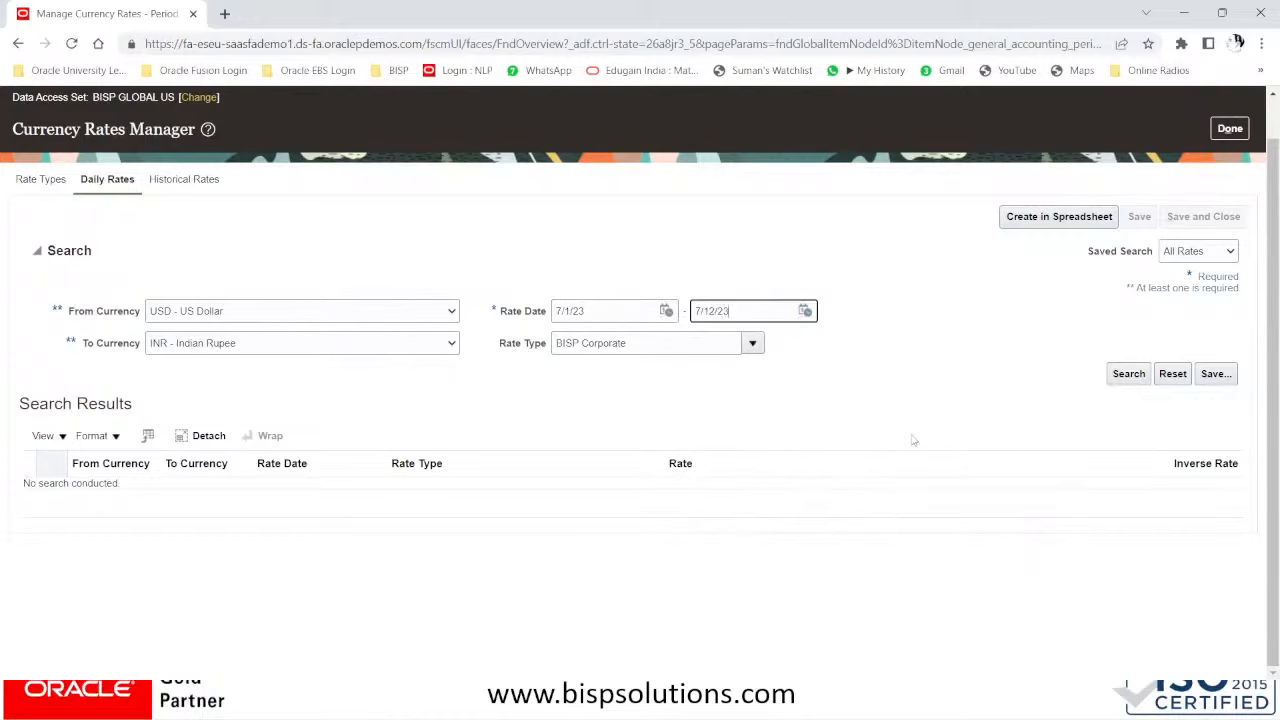
{"action": "left_click", "coordinate": [912, 405]}
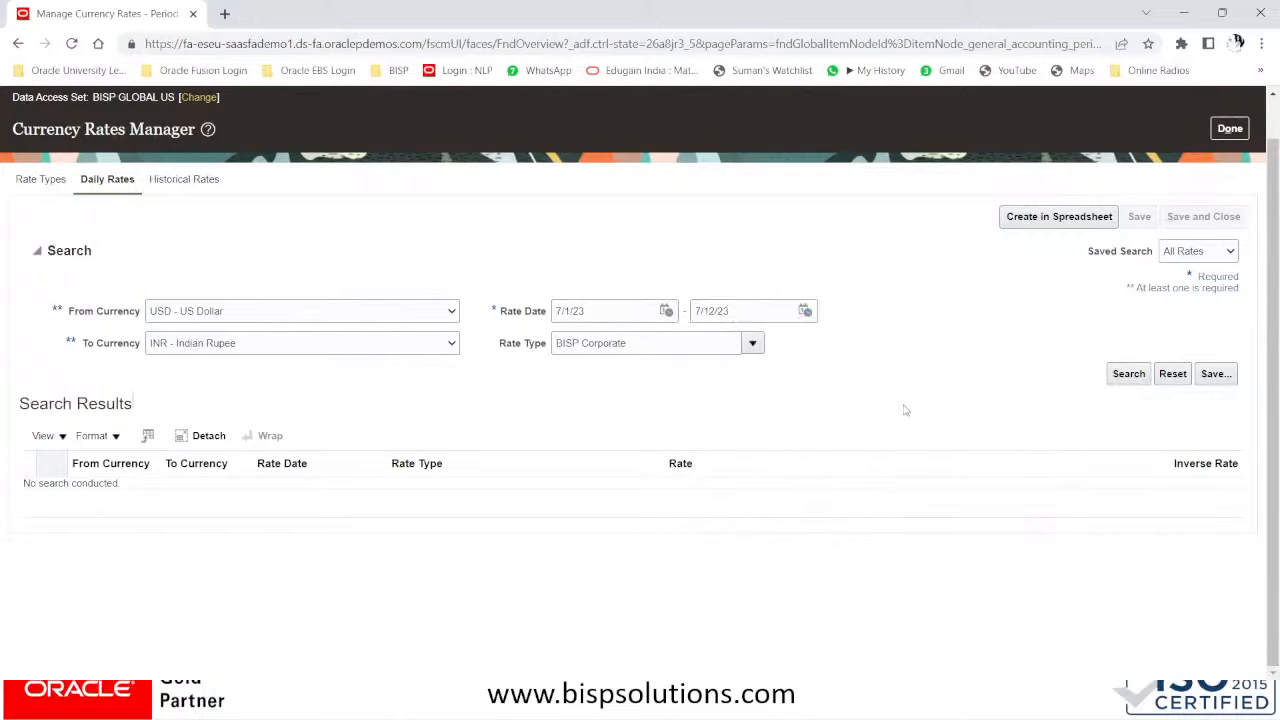
{"action": "left_click", "coordinate": [1033, 219]}
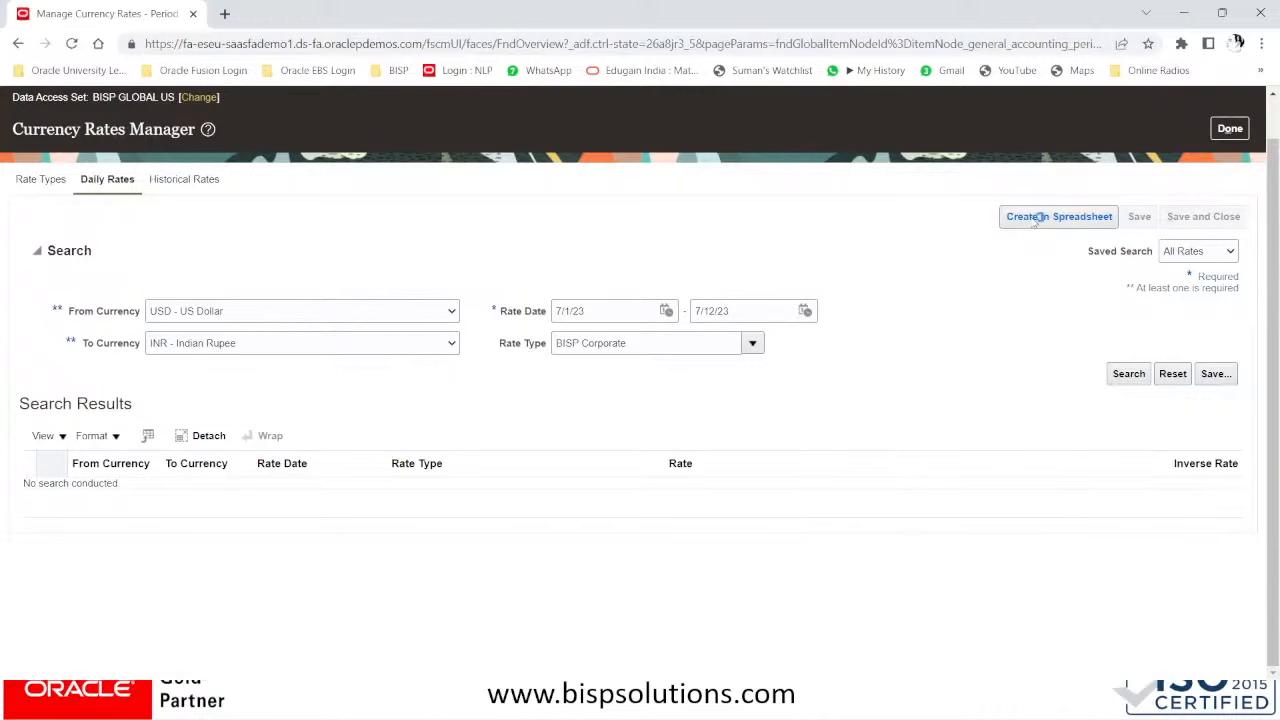
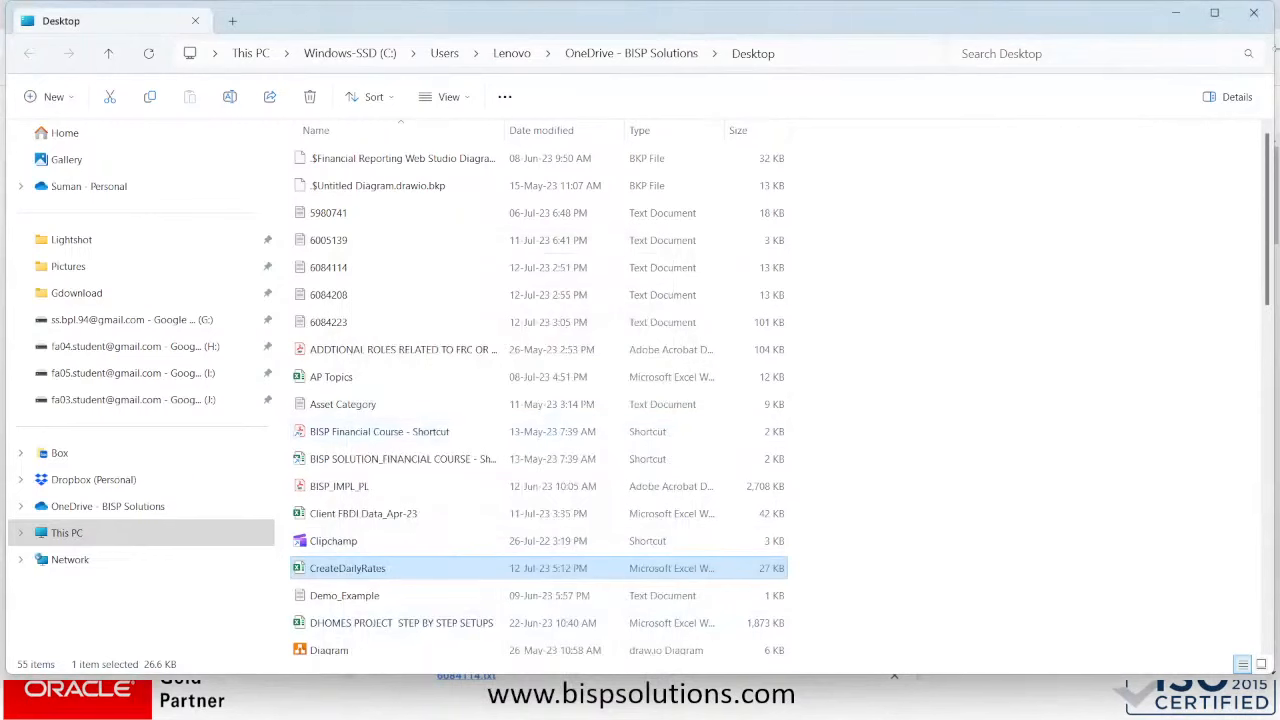
- Open the downloaded CreateDailyRates.xlsx in Excel after closing File Explorer and the Downloads tab
{"action": "left_click", "coordinate": [1253, 12]}
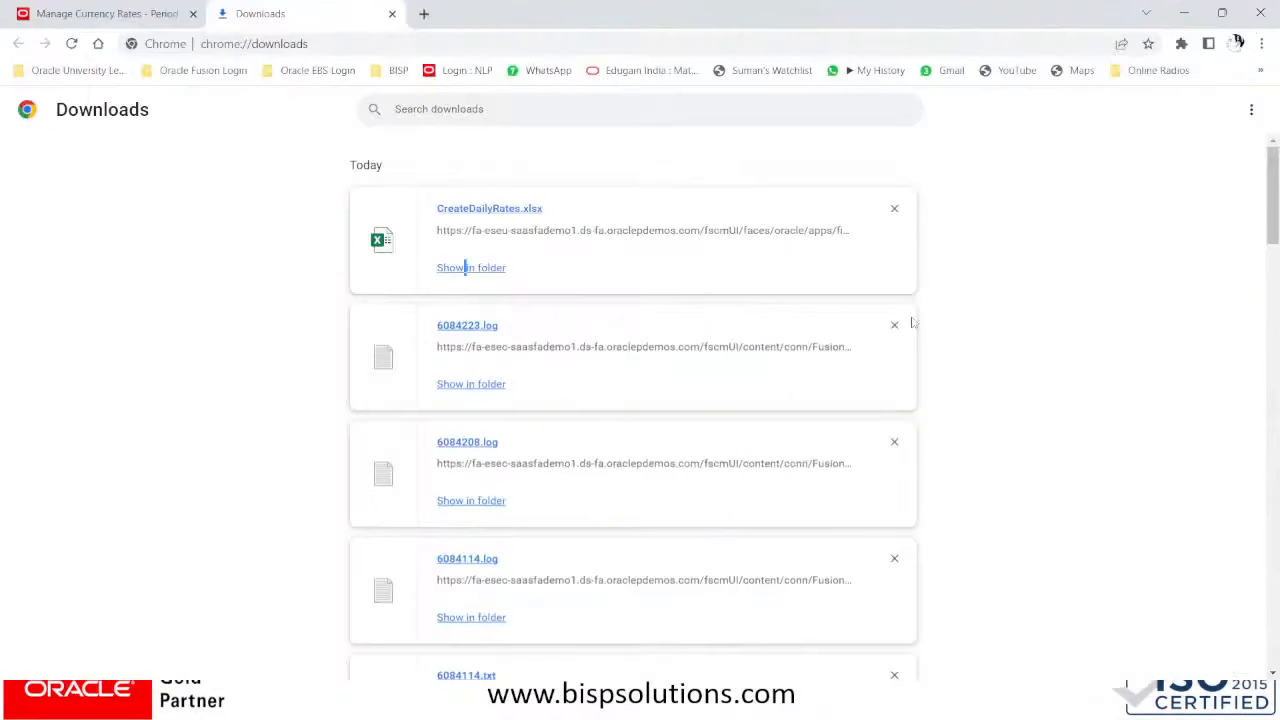
{"action": "left_click", "coordinate": [487, 209]}
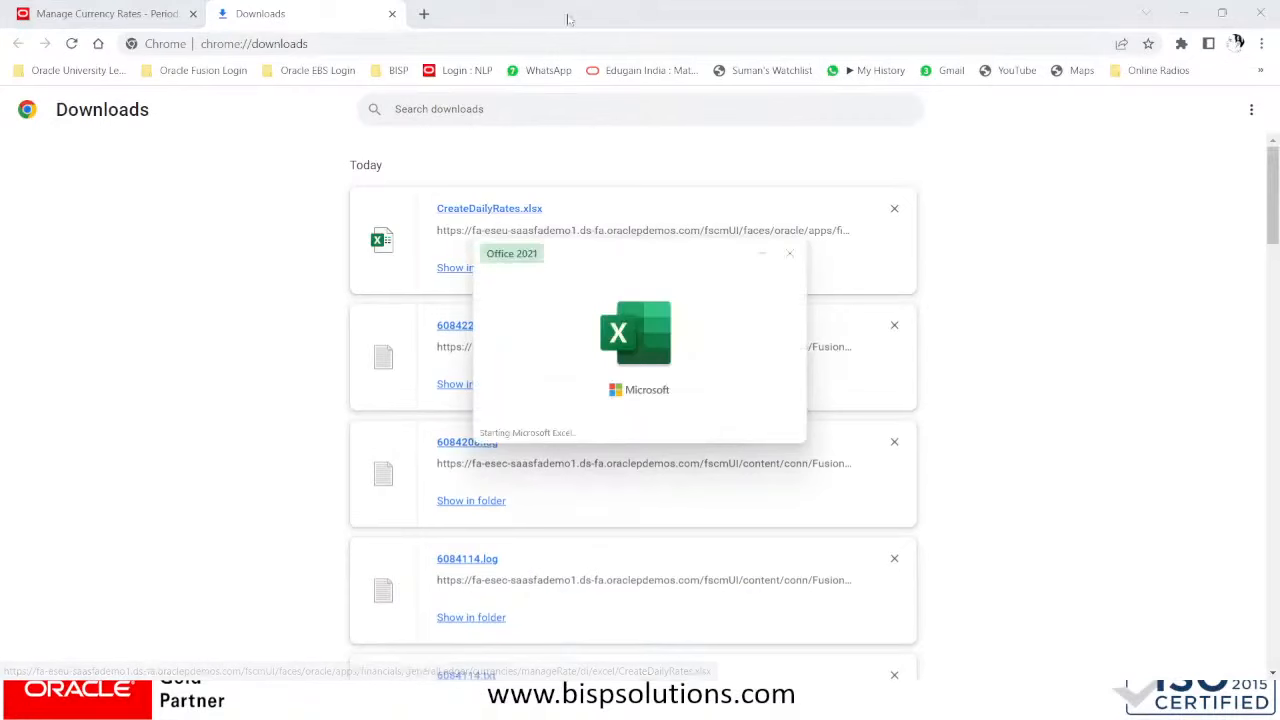
{"action": "left_click", "coordinate": [392, 14]}
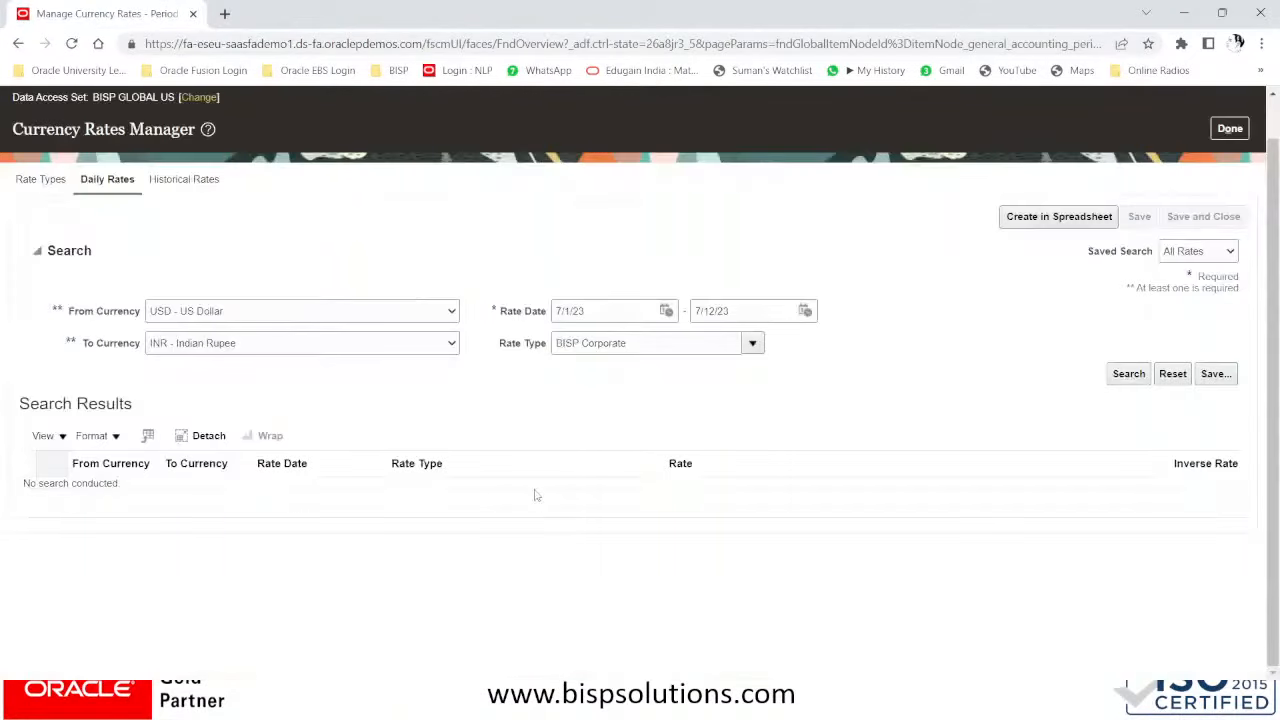
{"action": "key", "text": "alt+Tab"}
{"action": "key", "text": "alt+Tab"}
{"action": "key", "text": "alt+Tab"}
{"action": "key", "text": "alt+Tab"}
{"action": "key", "text": "alt+Tab"}
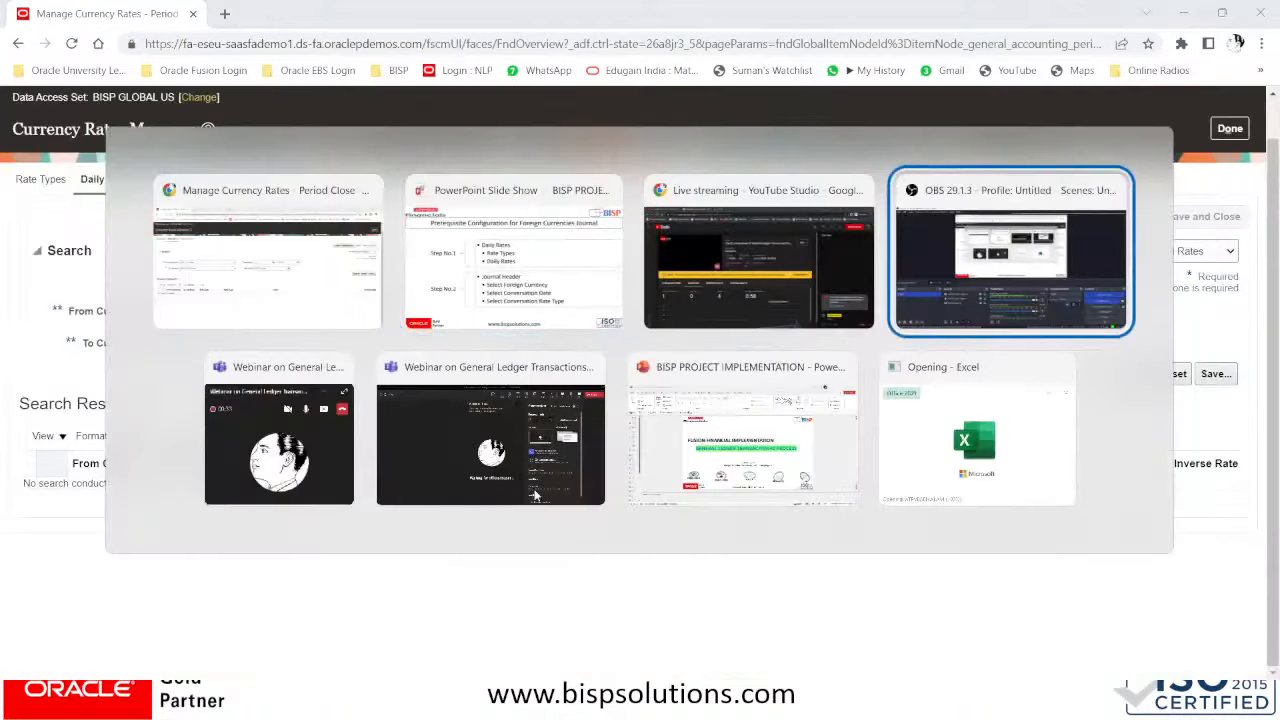
{"action": "key", "text": "alt+Tab"}
{"action": "key", "text": "alt+Tab"}
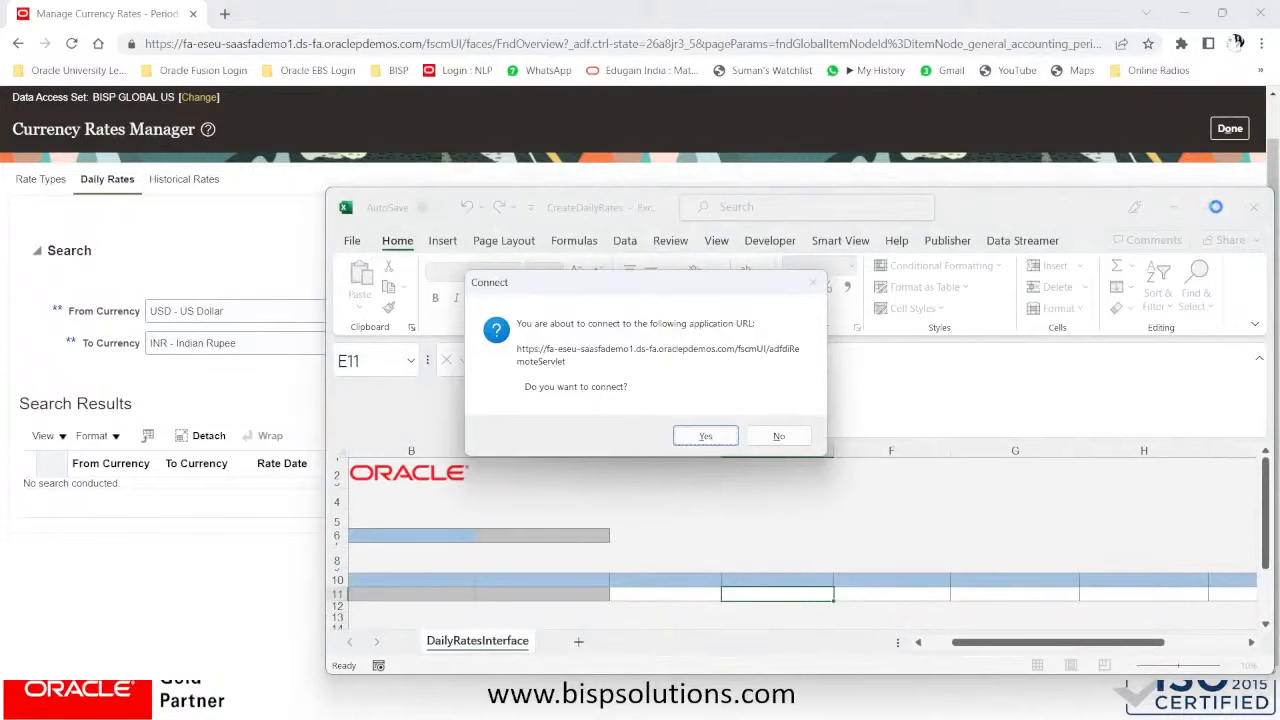
- Connect the workbook to Oracle and sign in with the user ID and password
{"action": "left_click", "coordinate": [706, 436]}
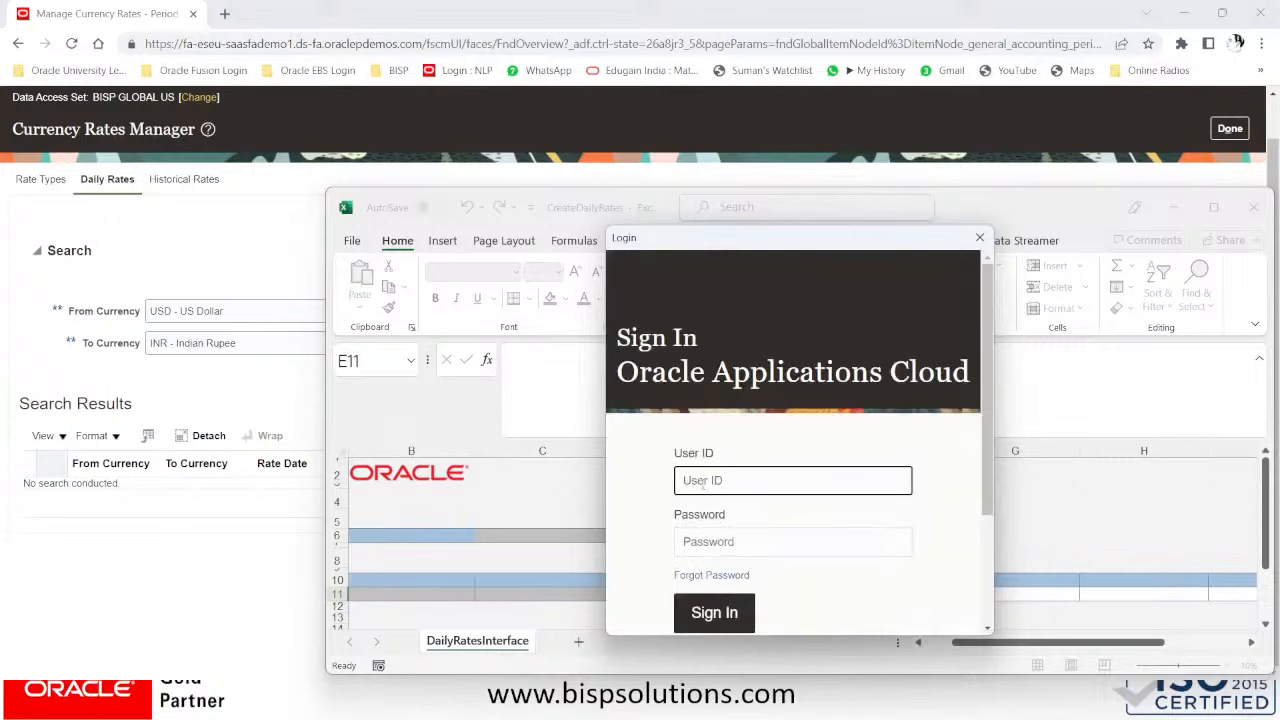
{"action": "key", "text": "Caps_Lock"}
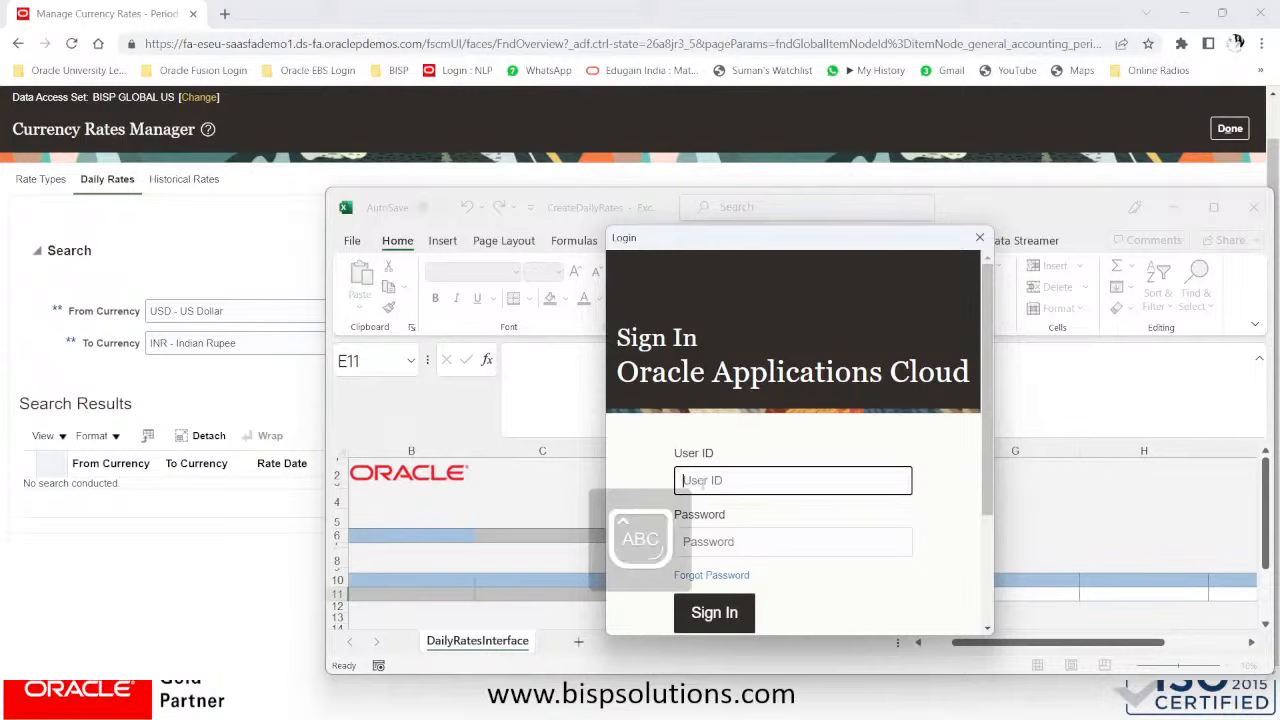
{"action": "key", "text": "Tab"}
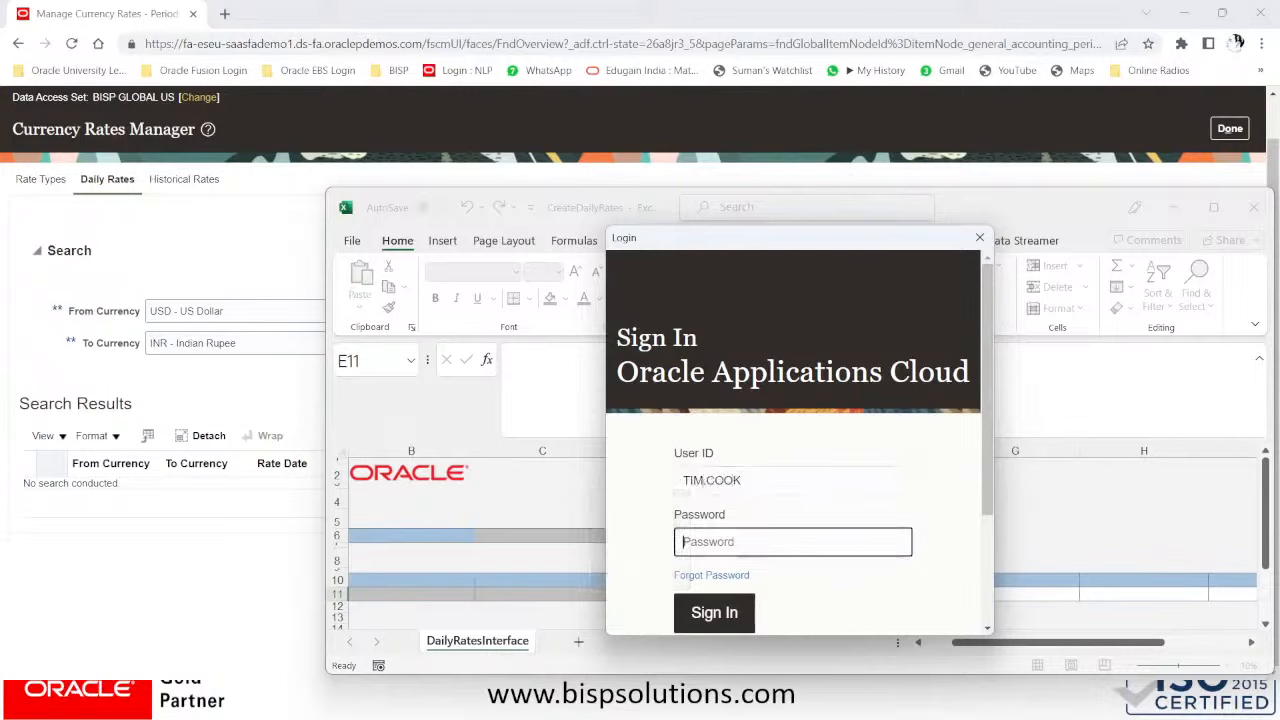
{"action": "type", "text": "•••••••••"}
{"action": "left_click", "coordinate": [718, 618]}
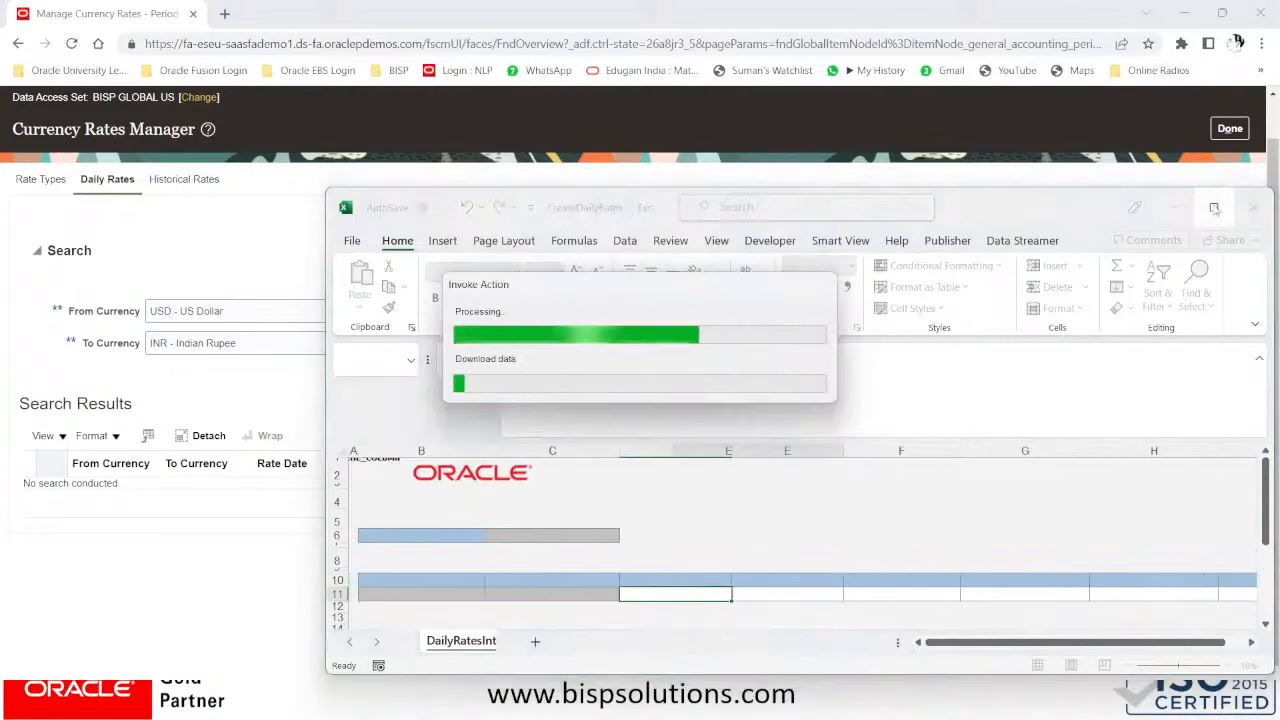
- Maximize the Excel window and shrink the formula bar to show more Daily Rates rows
{"action": "mouse_move", "coordinate": [1214, 207]}
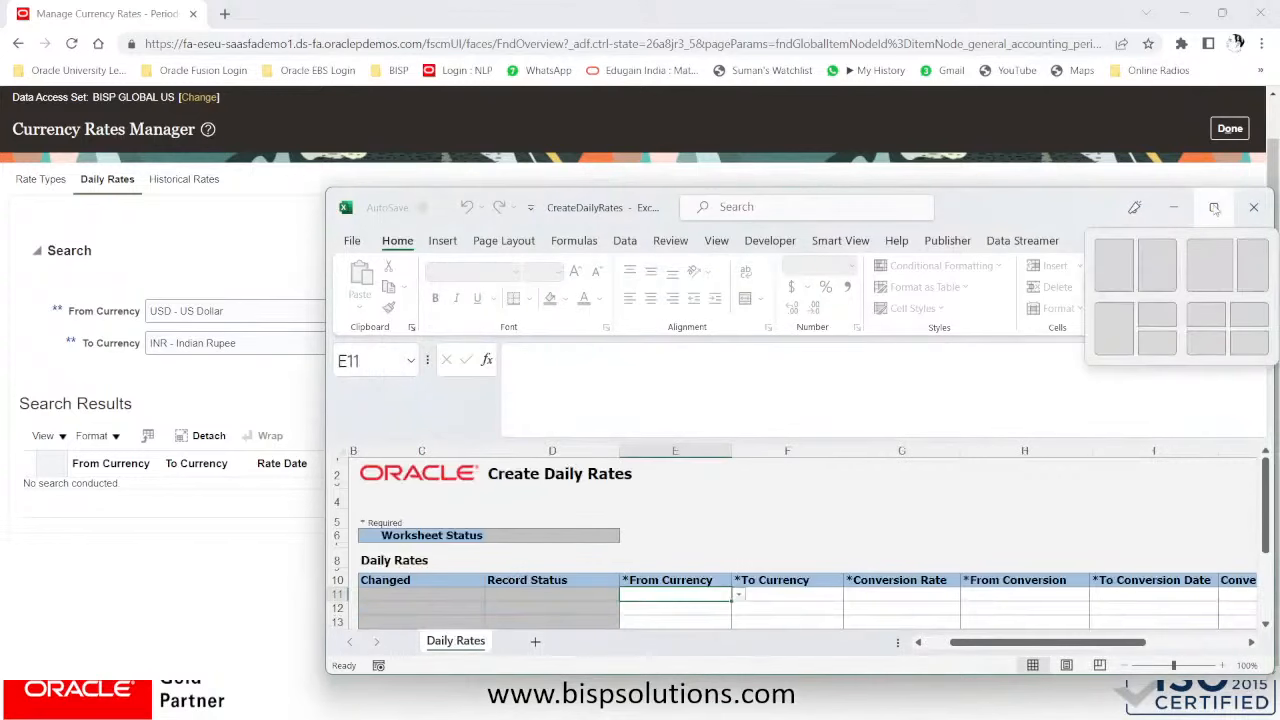
{"action": "left_click", "coordinate": [1214, 207]}
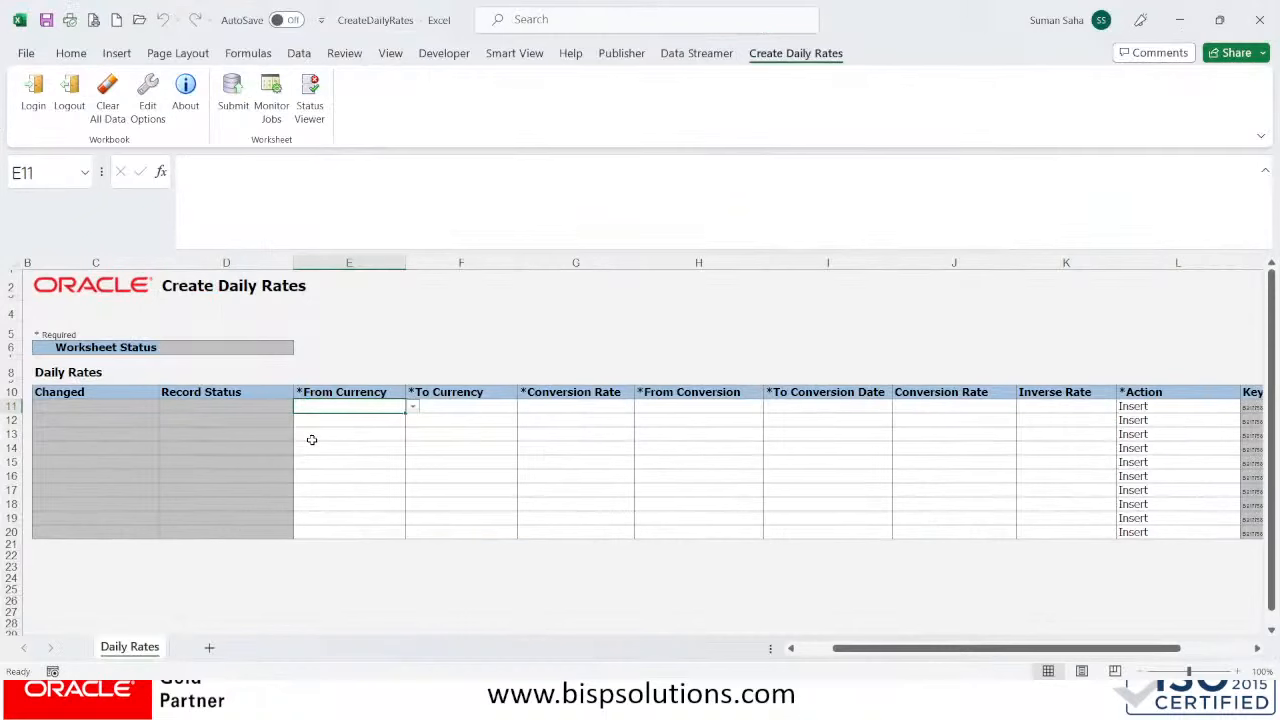
{"action": "scroll", "coordinate": [311, 440], "scroll_direction": "down", "scroll_amount": 1}
{"action": "scroll", "coordinate": [311, 440], "scroll_direction": "up", "scroll_amount": 1}
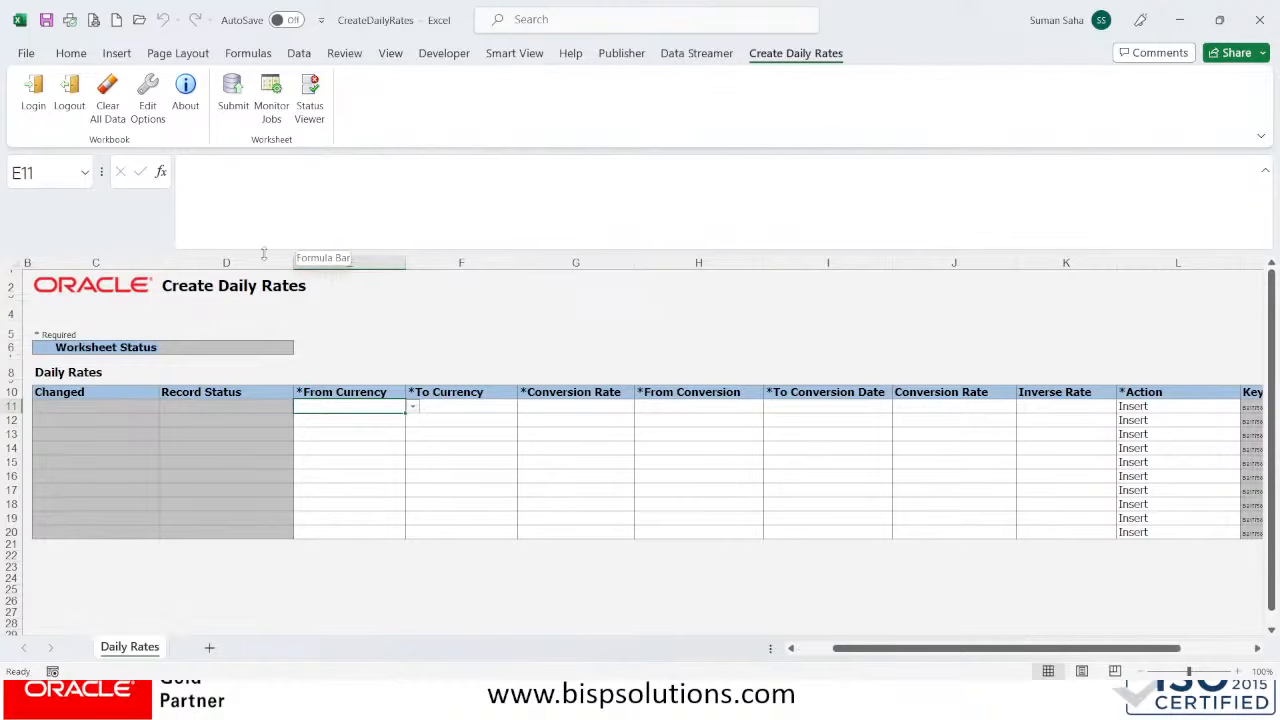
{"action": "left_click_drag", "start_coordinate": [264, 250], "coordinate": [270, 178]}
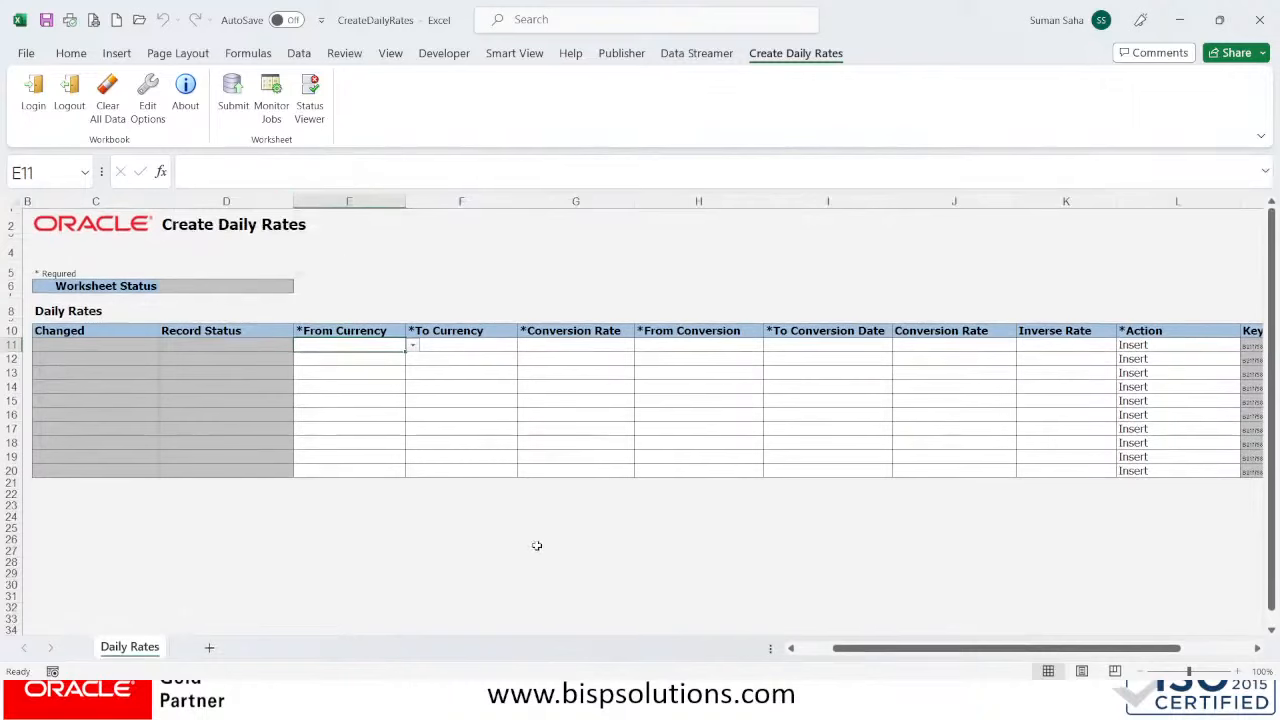
{"action": "left_click", "coordinate": [794, 649]}
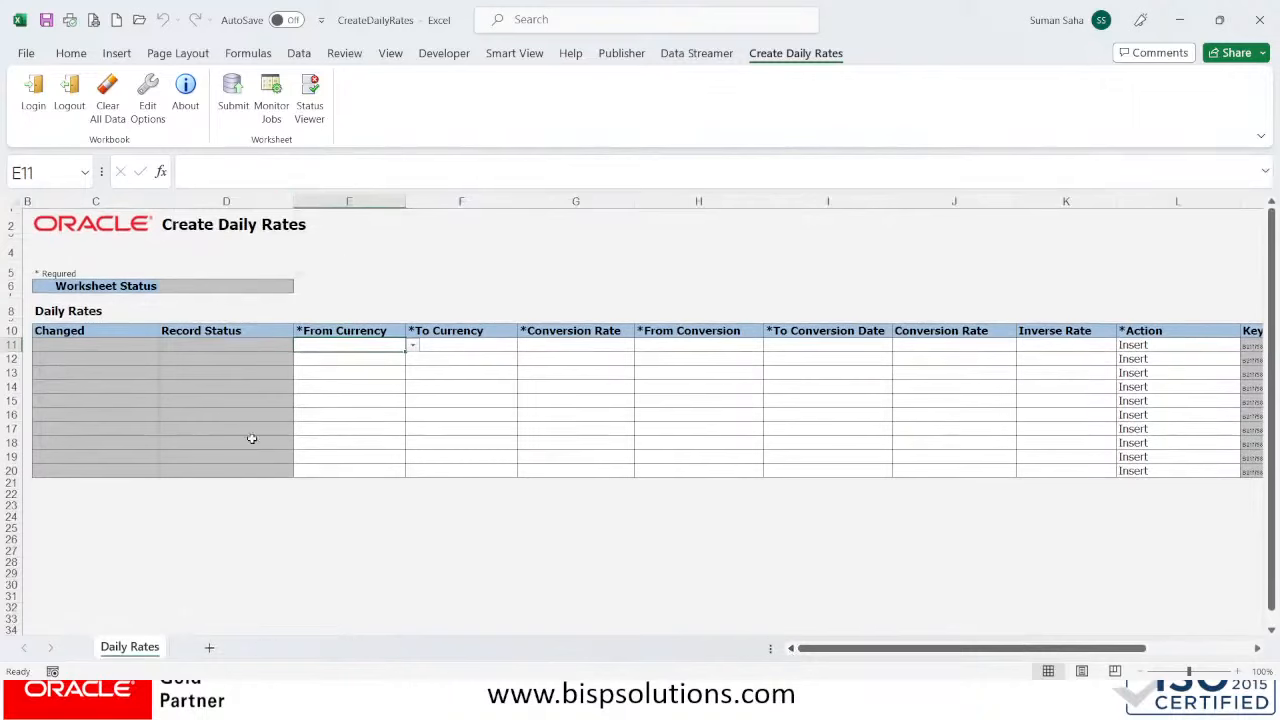
- Set the From Currency in cell E11 to USD from its dropdown
{"action": "double_click", "coordinate": [358, 346]}
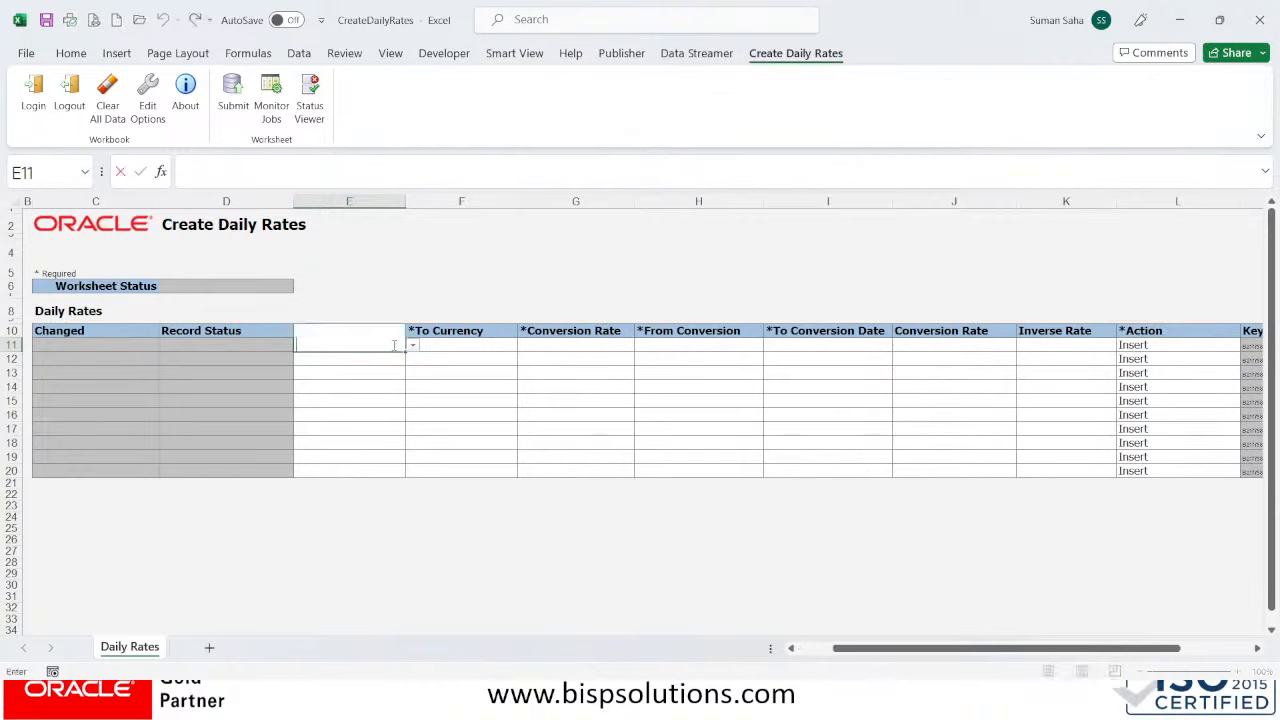
{"action": "left_click", "coordinate": [416, 350]}
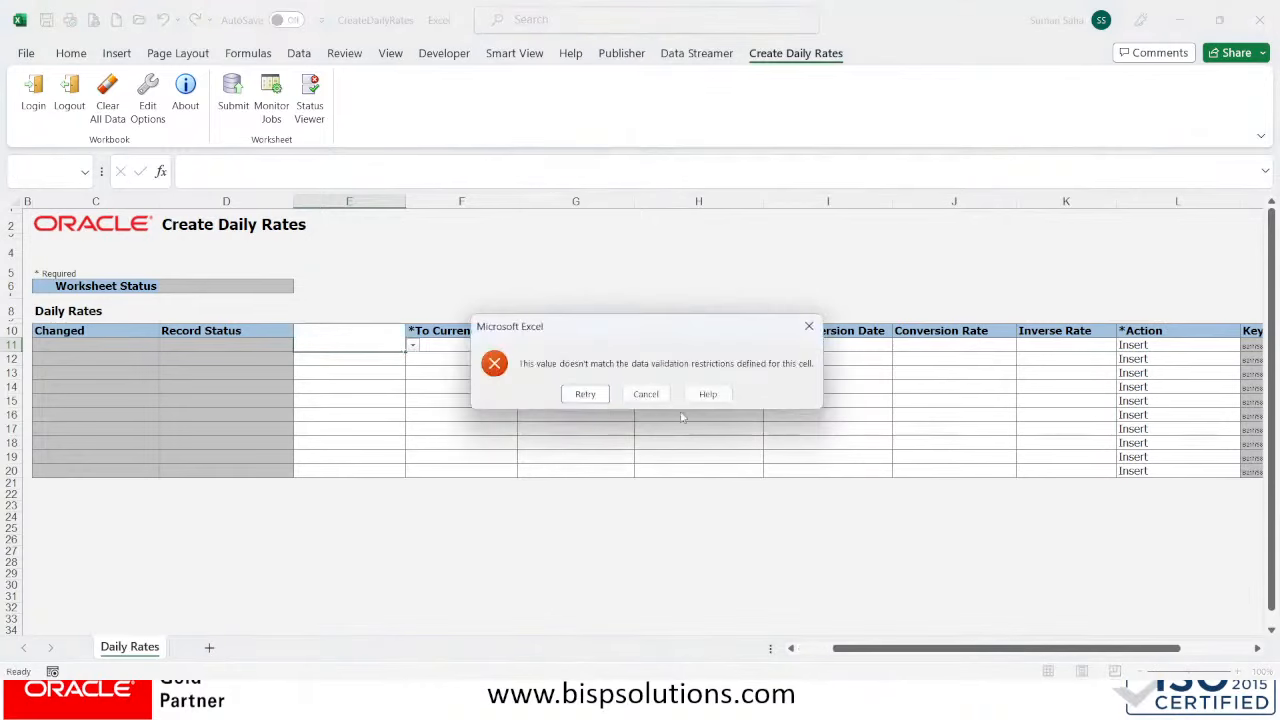
{"action": "left_click", "coordinate": [809, 326]}
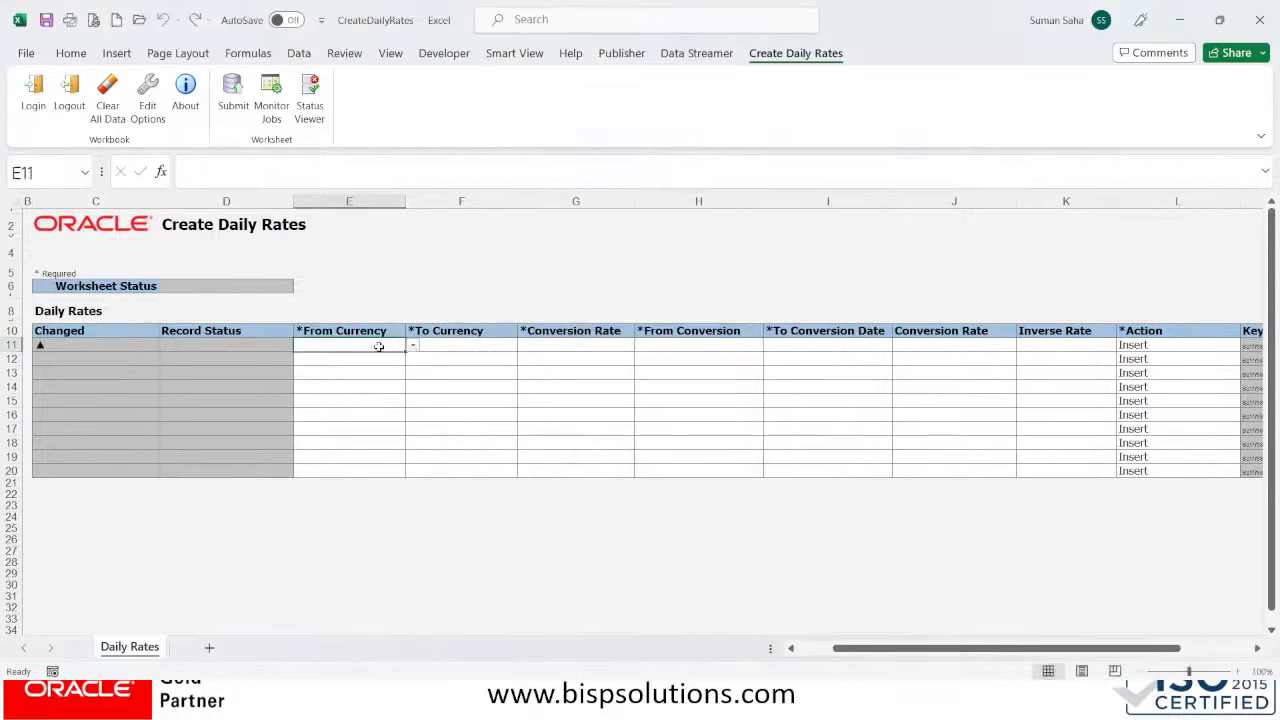
{"action": "left_click", "coordinate": [412, 346]}
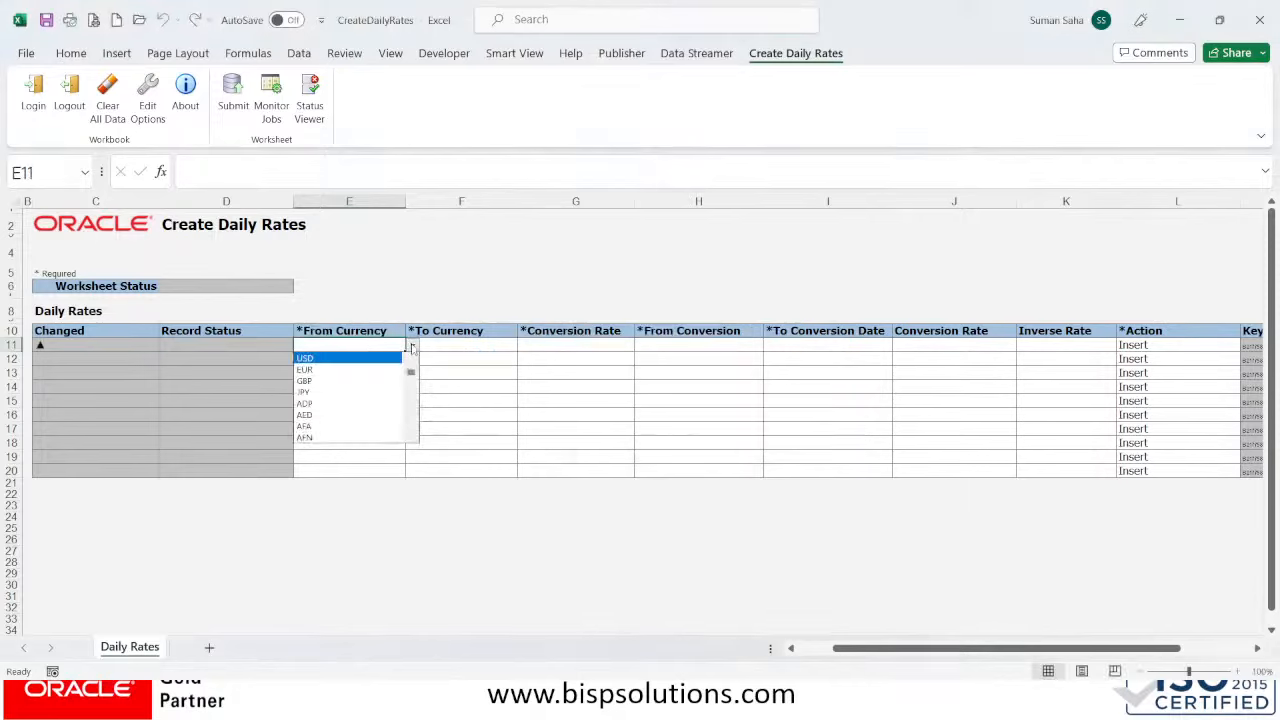
{"action": "left_click", "coordinate": [347, 366]}
- Set the To Currency to INR and the rate type to BISP Corporate in row 11
{"action": "left_click", "coordinate": [445, 344]}
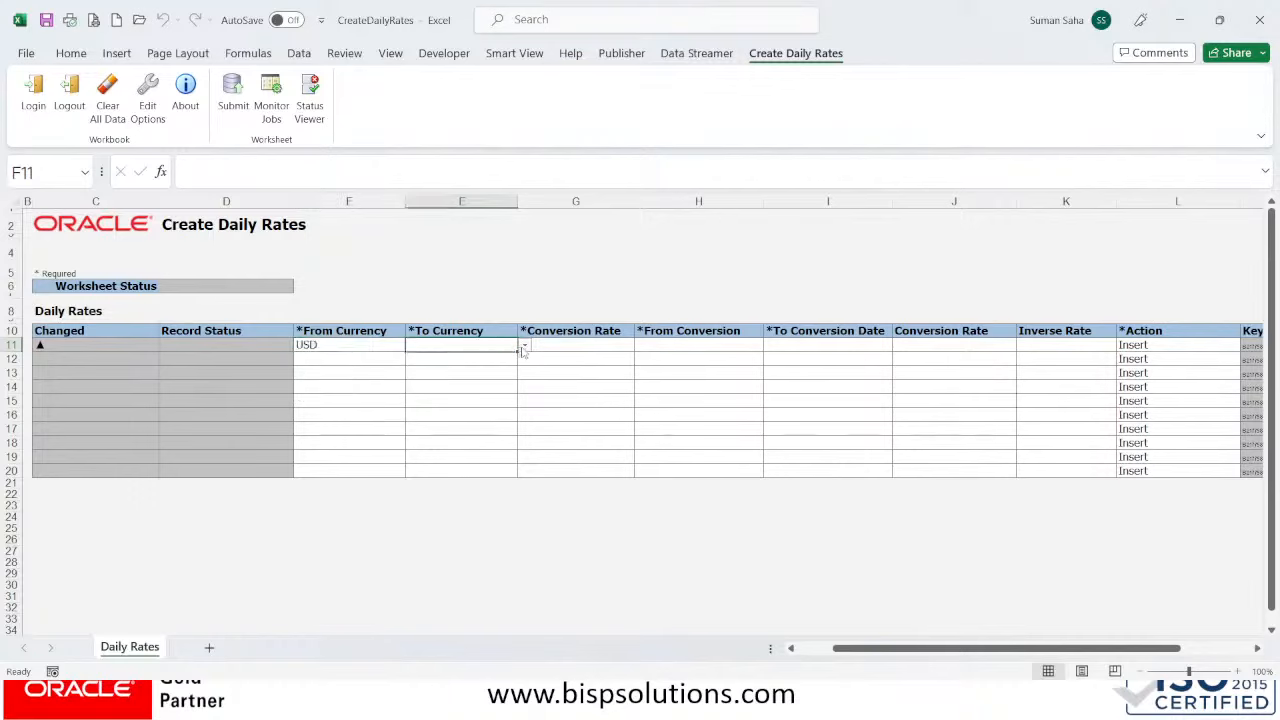
{"action": "left_click", "coordinate": [523, 346]}
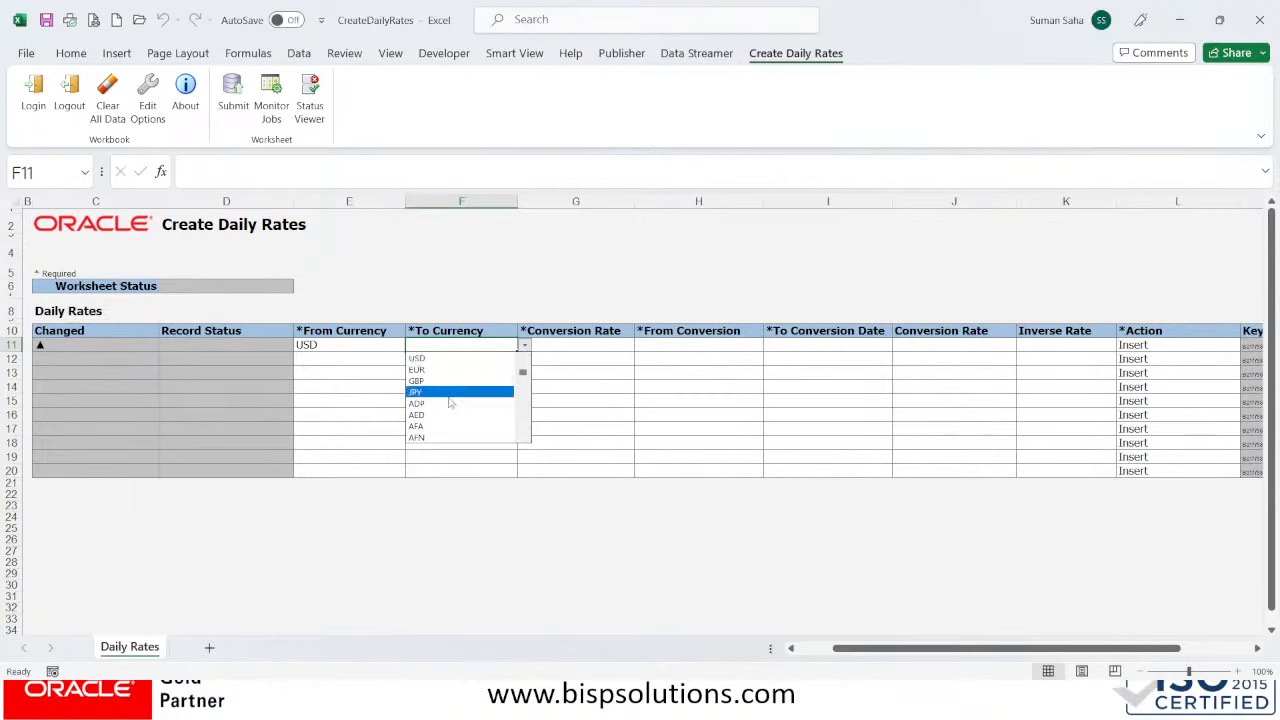
{"action": "left_click", "coordinate": [476, 352]}
{"action": "type", "text": "INR"}
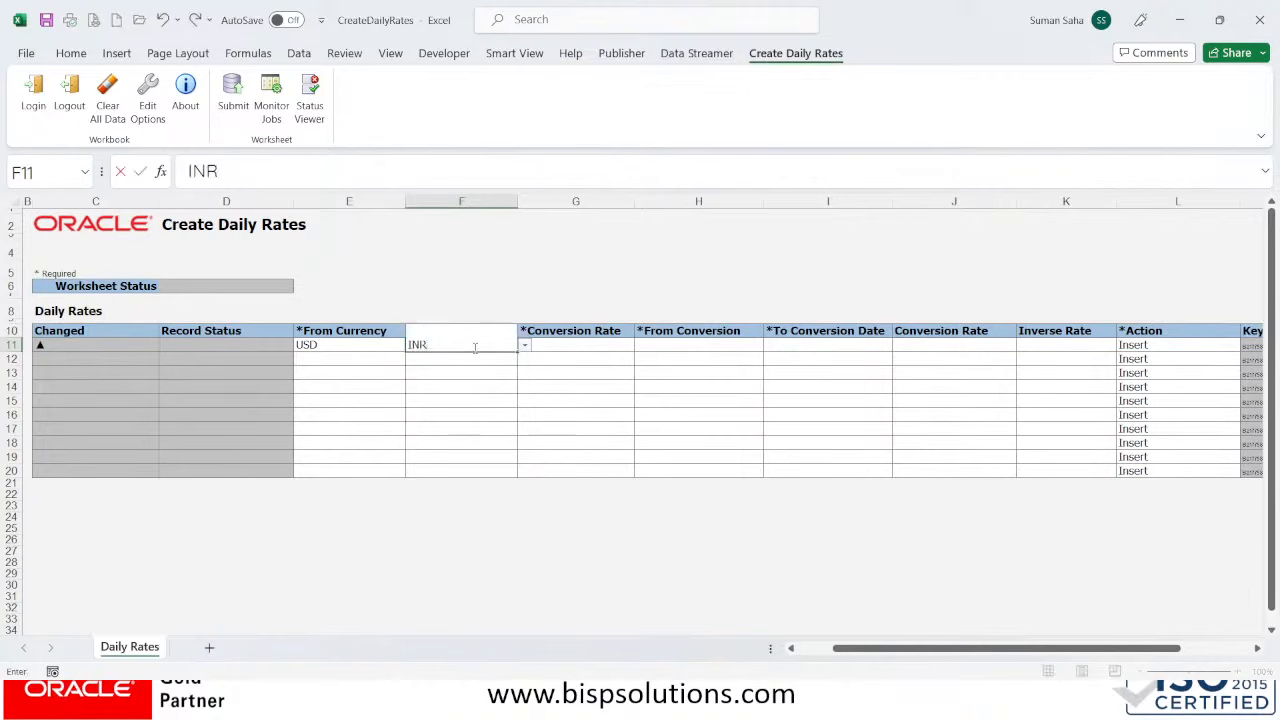
{"action": "key", "text": "Tab"}
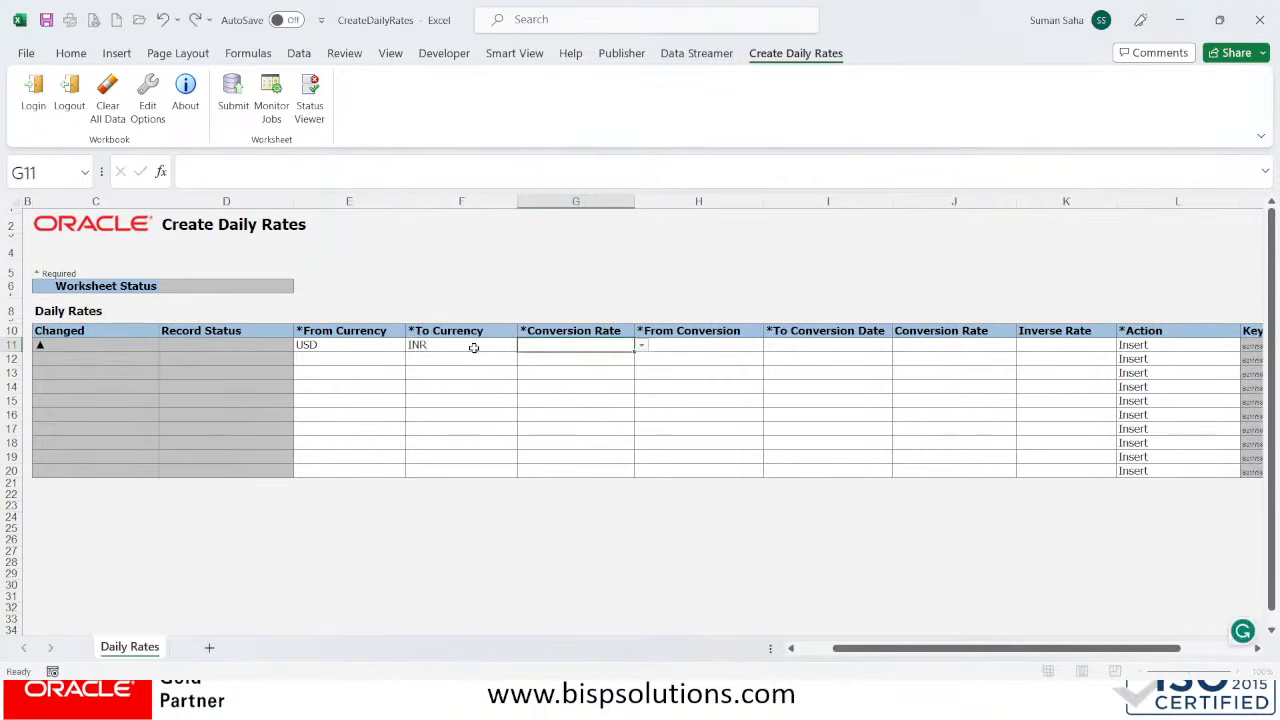
{"action": "left_click", "coordinate": [640, 346]}
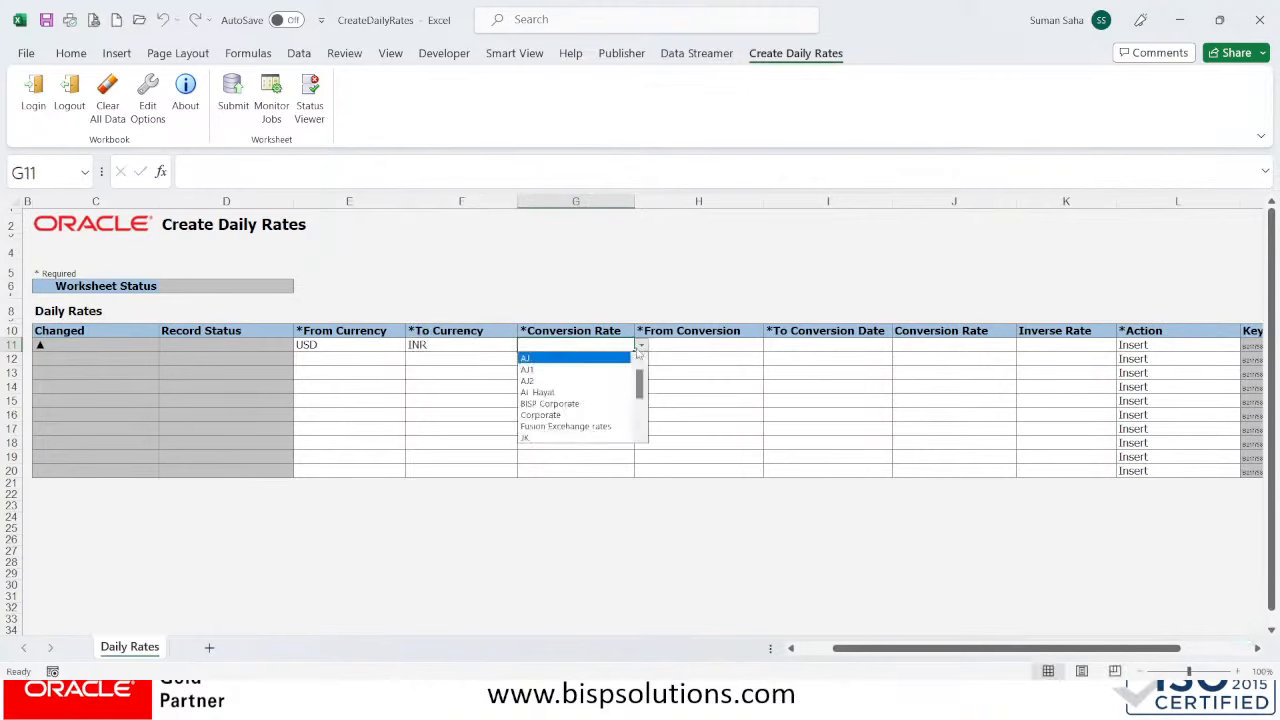
{"action": "left_click", "coordinate": [595, 404]}
{"action": "left_click", "coordinate": [688, 345]}
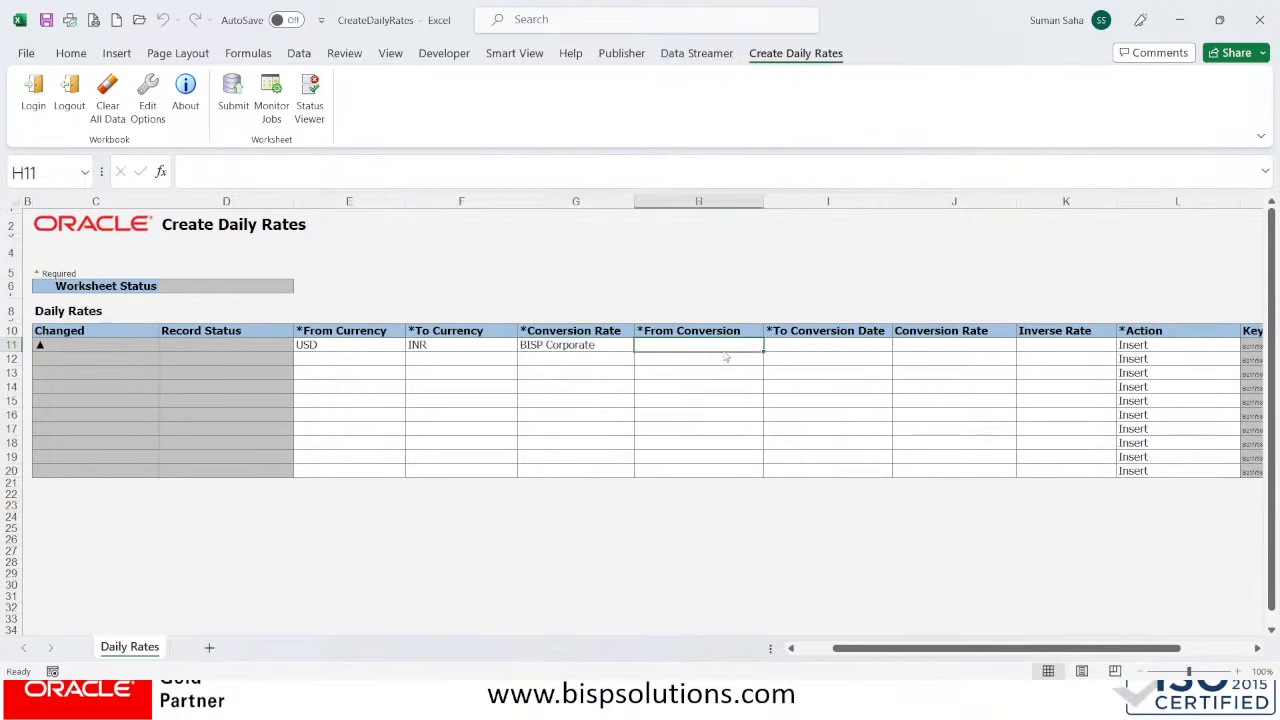
- Enter 12-07-2023 in H11 and copy it into the To Conversion Date cell I11
{"action": "double_click", "coordinate": [722, 348]}
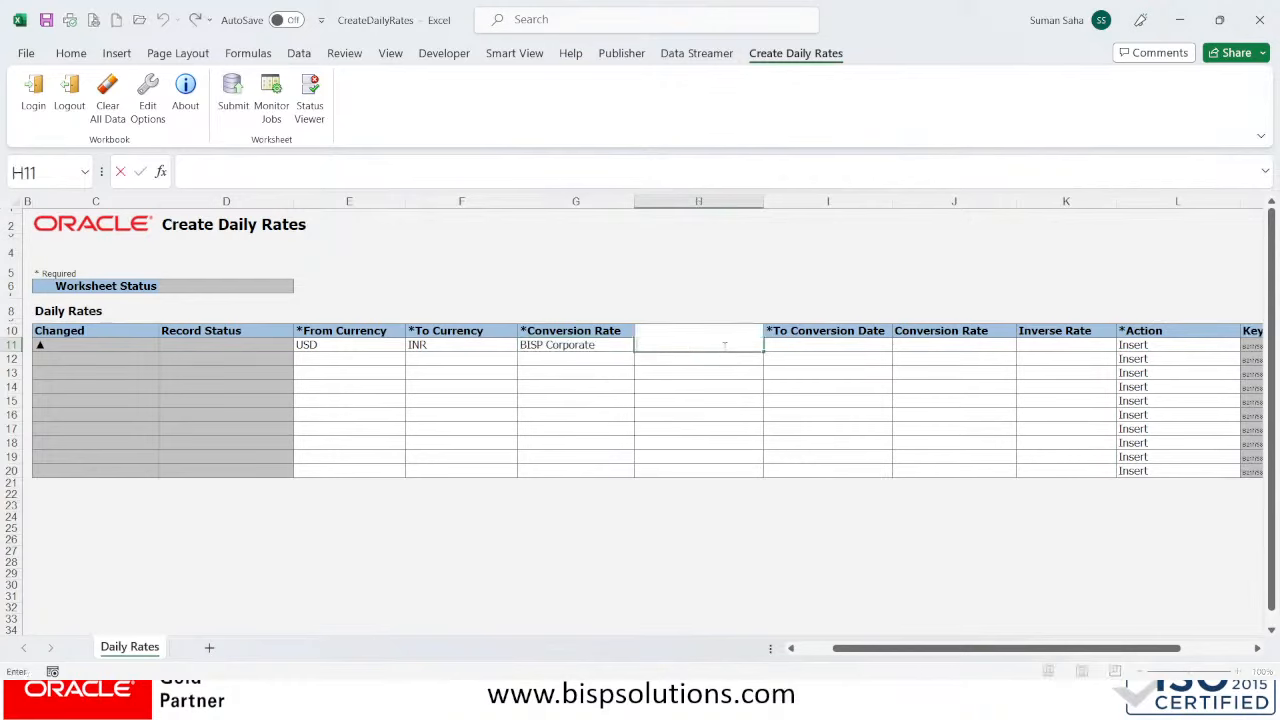
{"action": "left_click", "coordinate": [660, 384]}
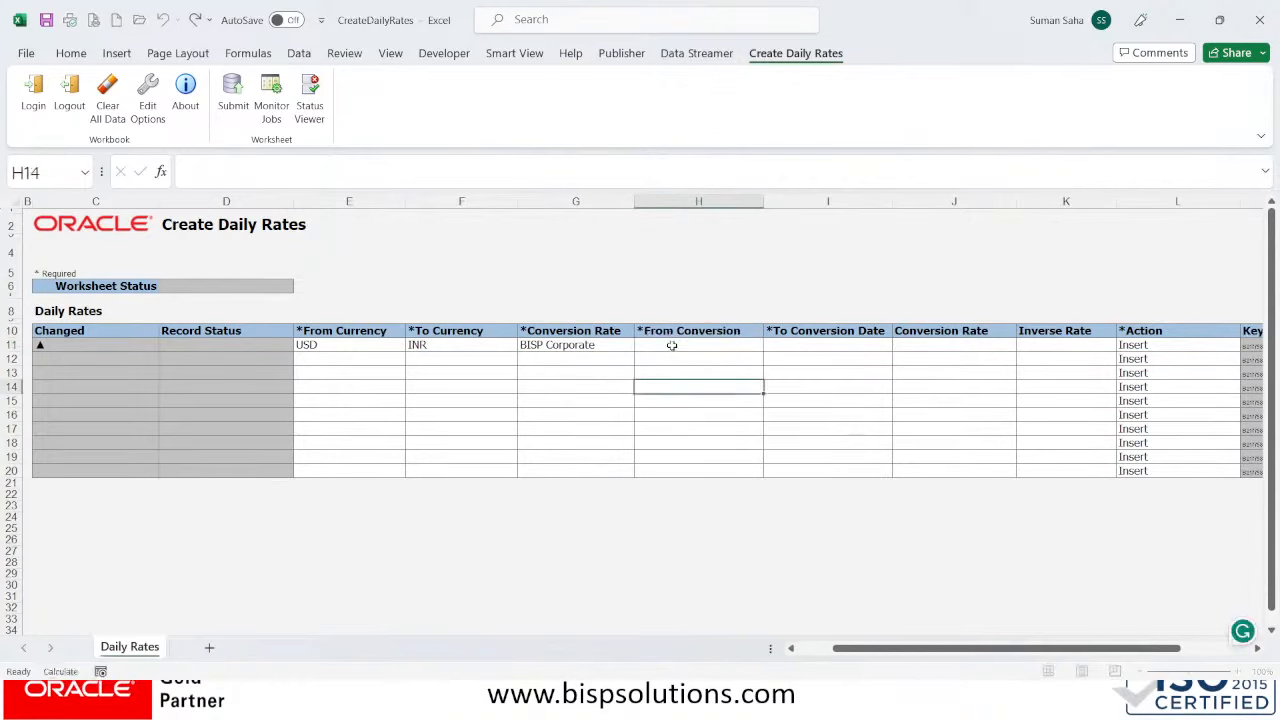
{"action": "left_click", "coordinate": [672, 345]}
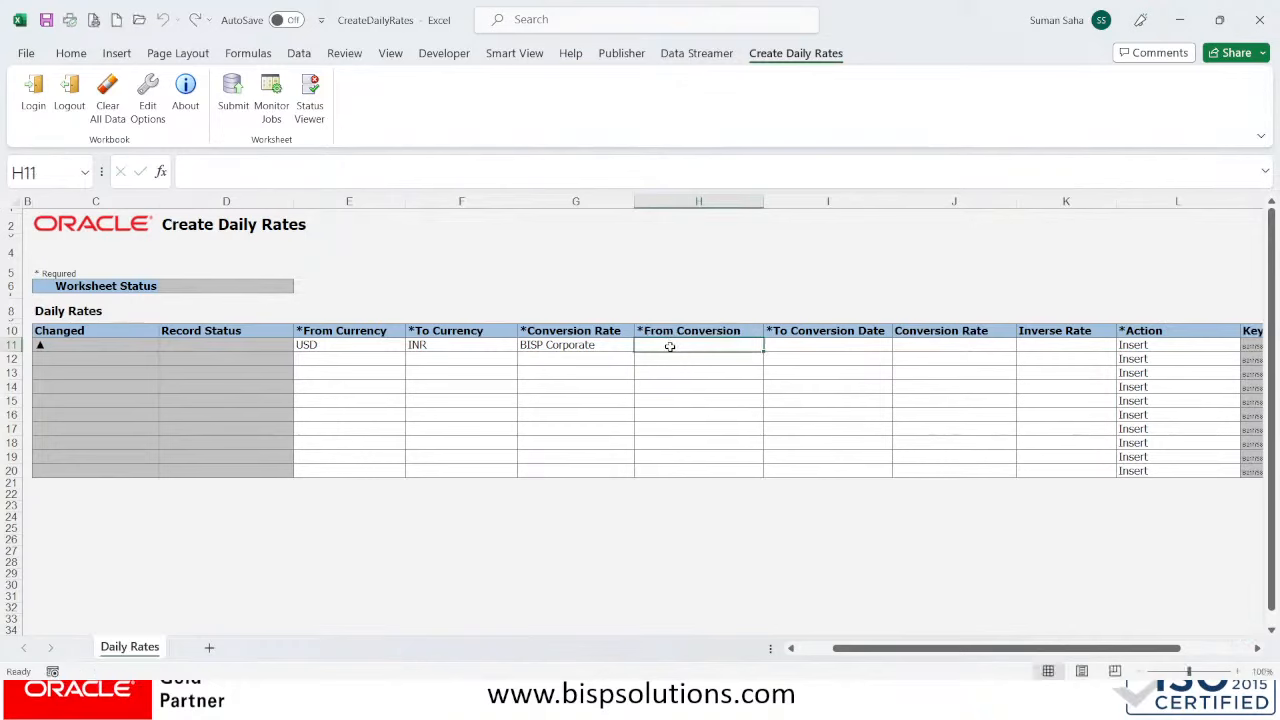
{"action": "double_click", "coordinate": [669, 346]}
{"action": "type", "text": "12-07-2023"}
{"action": "key", "text": "Return"}
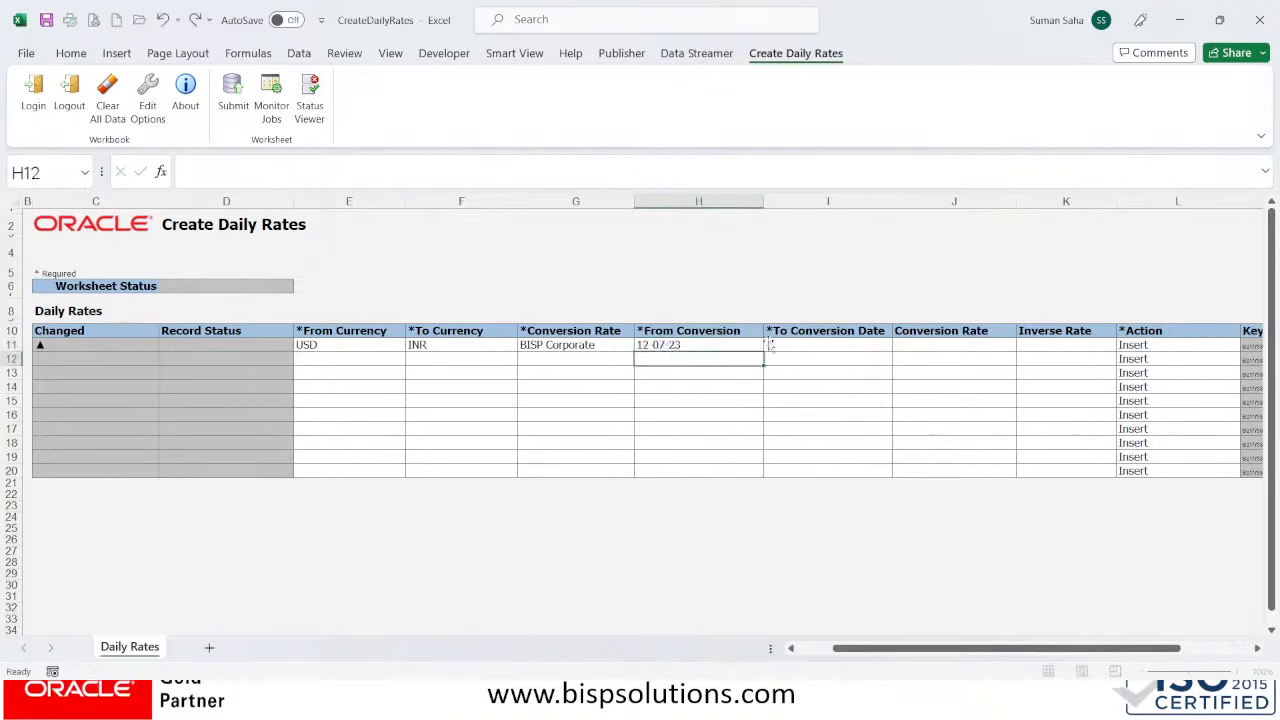
{"action": "left_click", "coordinate": [799, 338]}
{"action": "left_click", "coordinate": [810, 354]}
{"action": "left_click", "coordinate": [810, 346]}
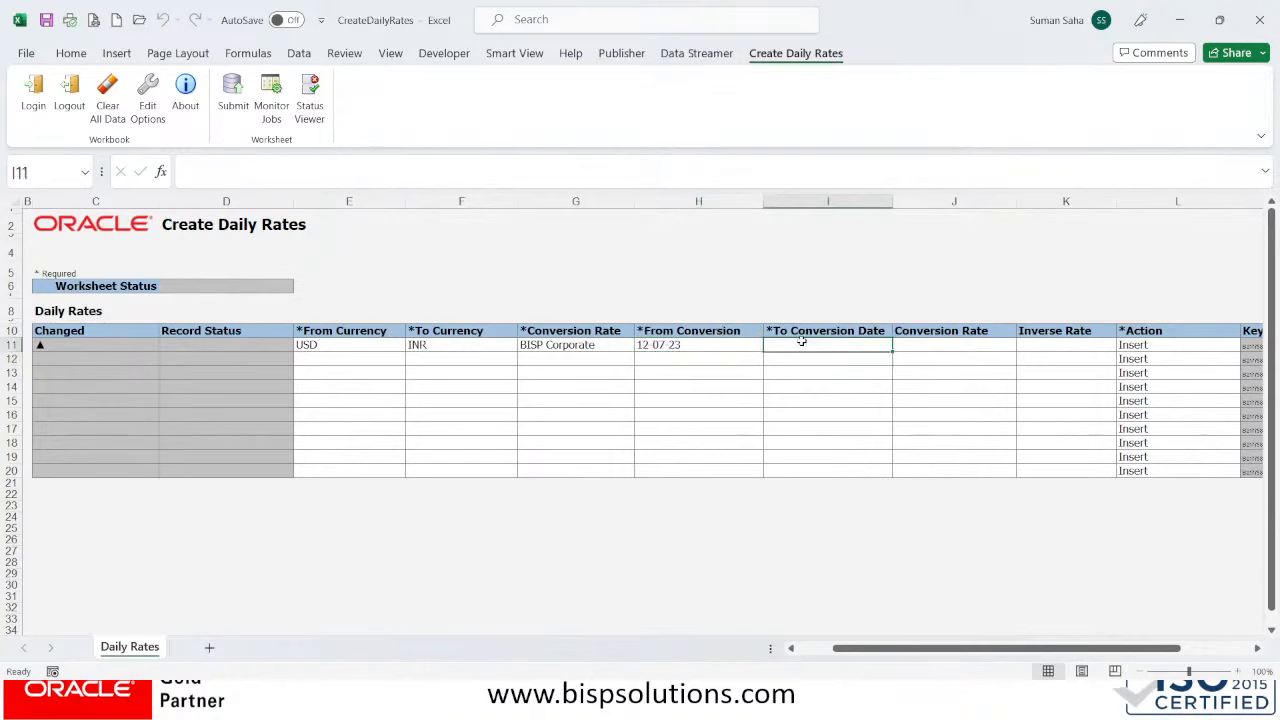
{"action": "double_click", "coordinate": [802, 342]}
{"action": "type", "text": "12-07-2023"}
{"action": "key", "text": "Return"}
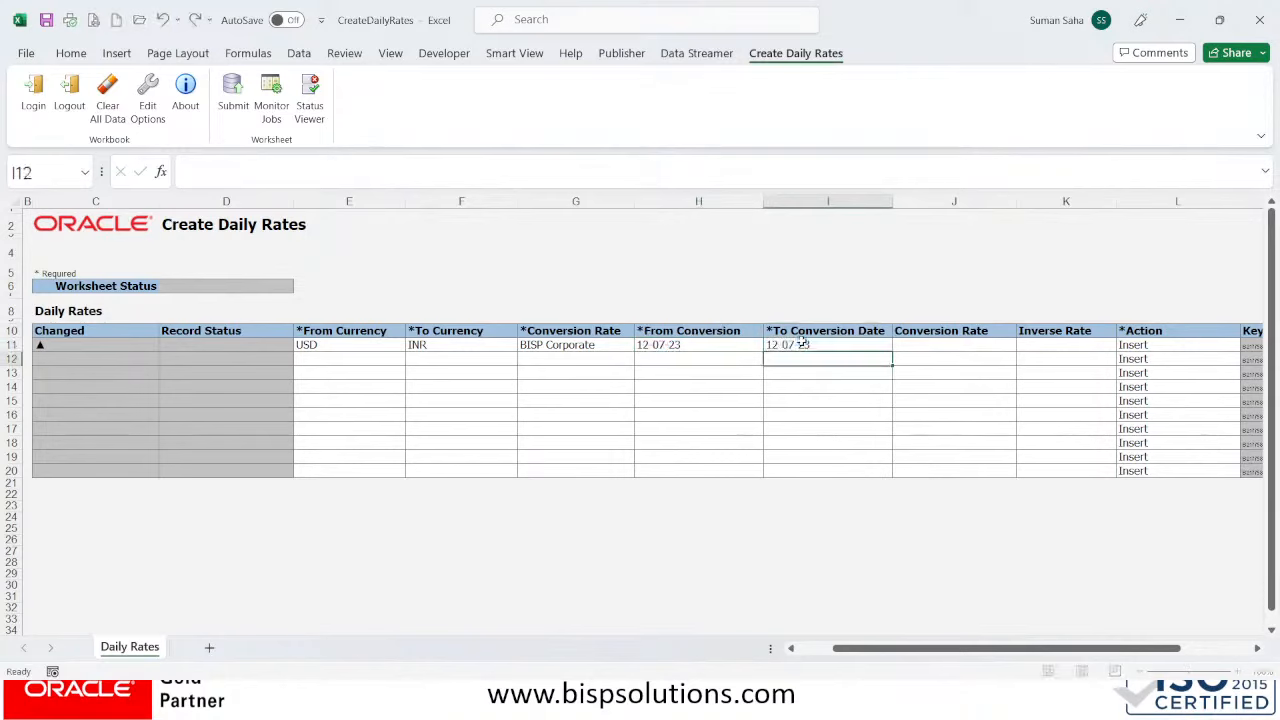
- Correct the From Conversion date in H11 to 01-07-2023
{"action": "left_click", "coordinate": [678, 346]}
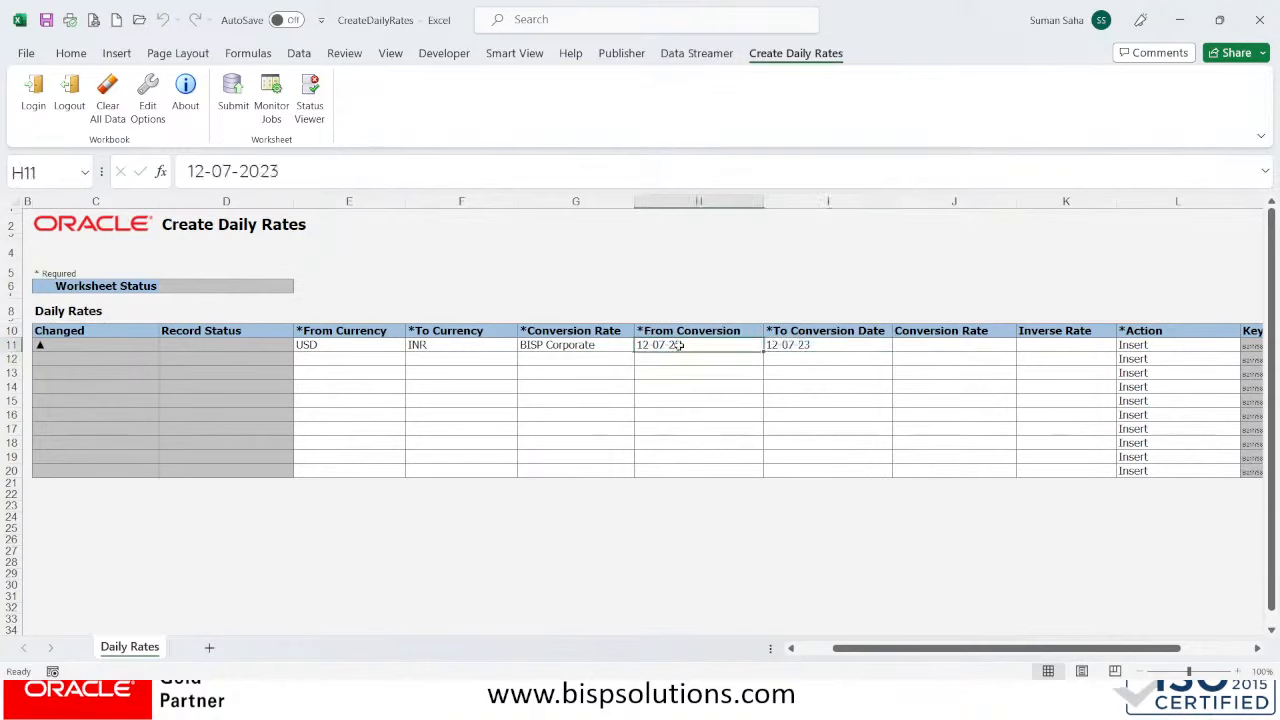
{"action": "left_click", "coordinate": [188, 172]}
{"action": "type", "text": "01"}
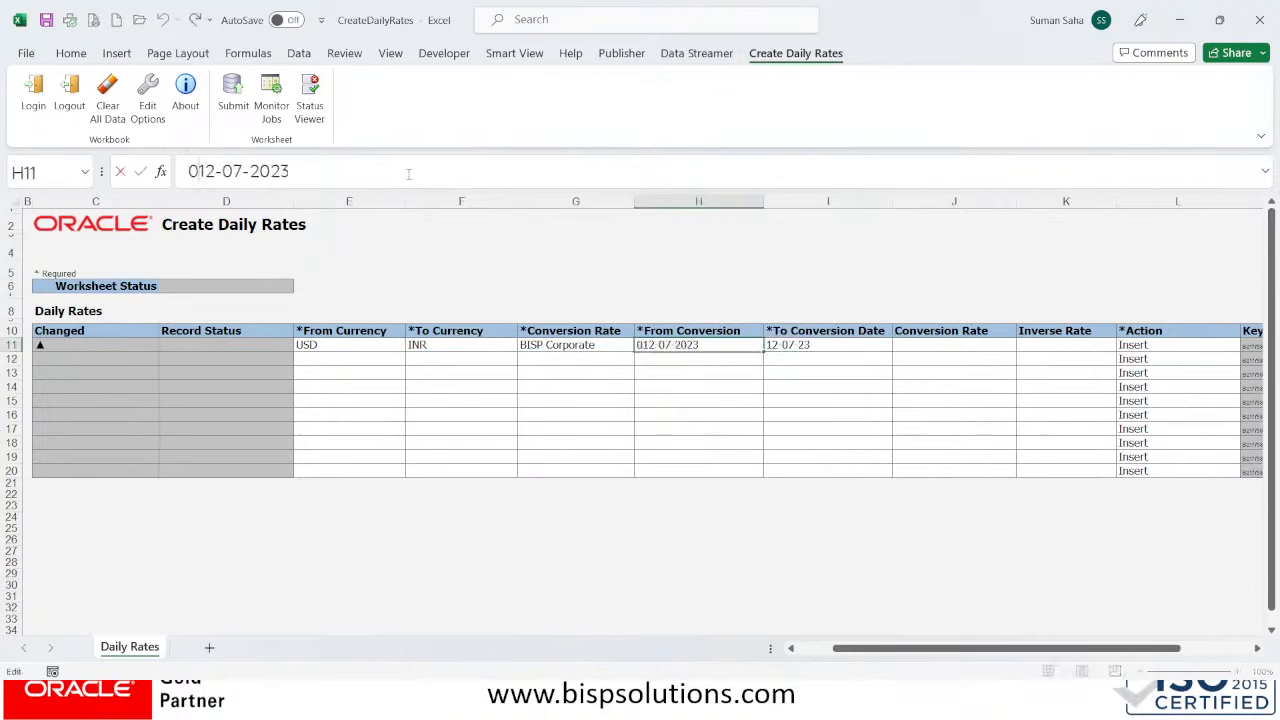
{"action": "key", "text": "Delete"}
{"action": "key", "text": "Delete"}
{"action": "key", "text": "Return"}
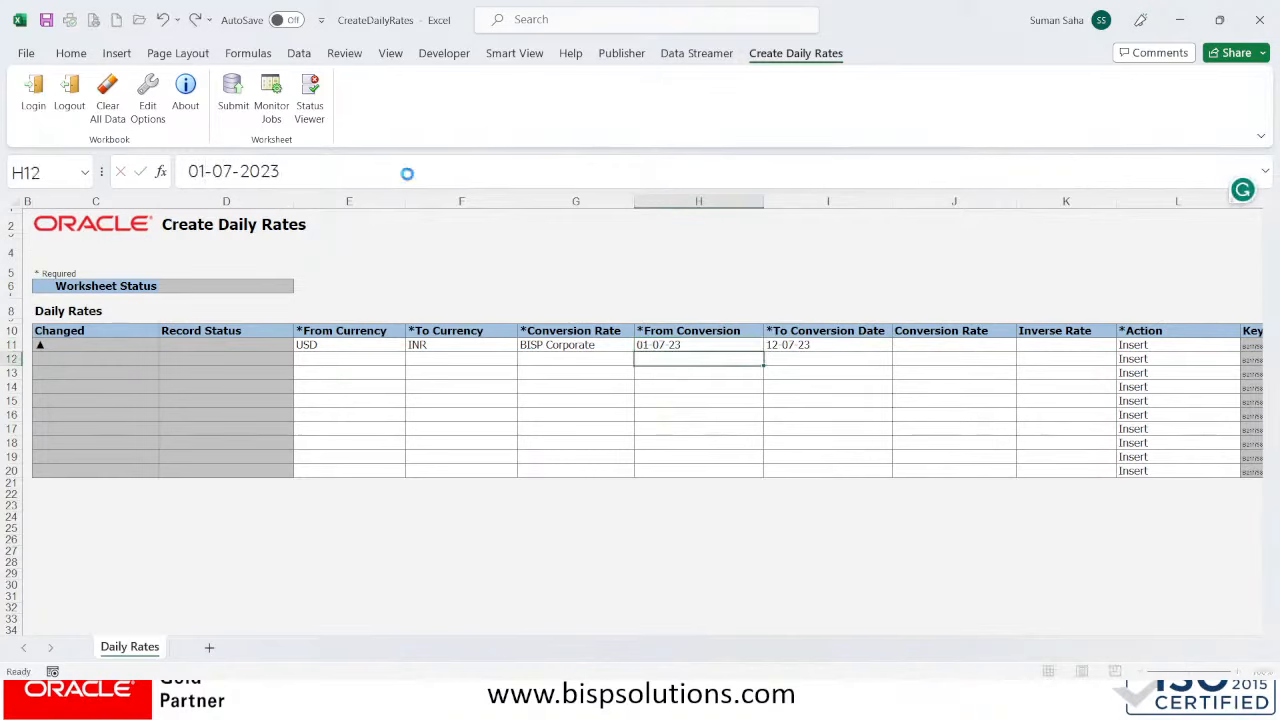
{"action": "left_click", "coordinate": [815, 341]}
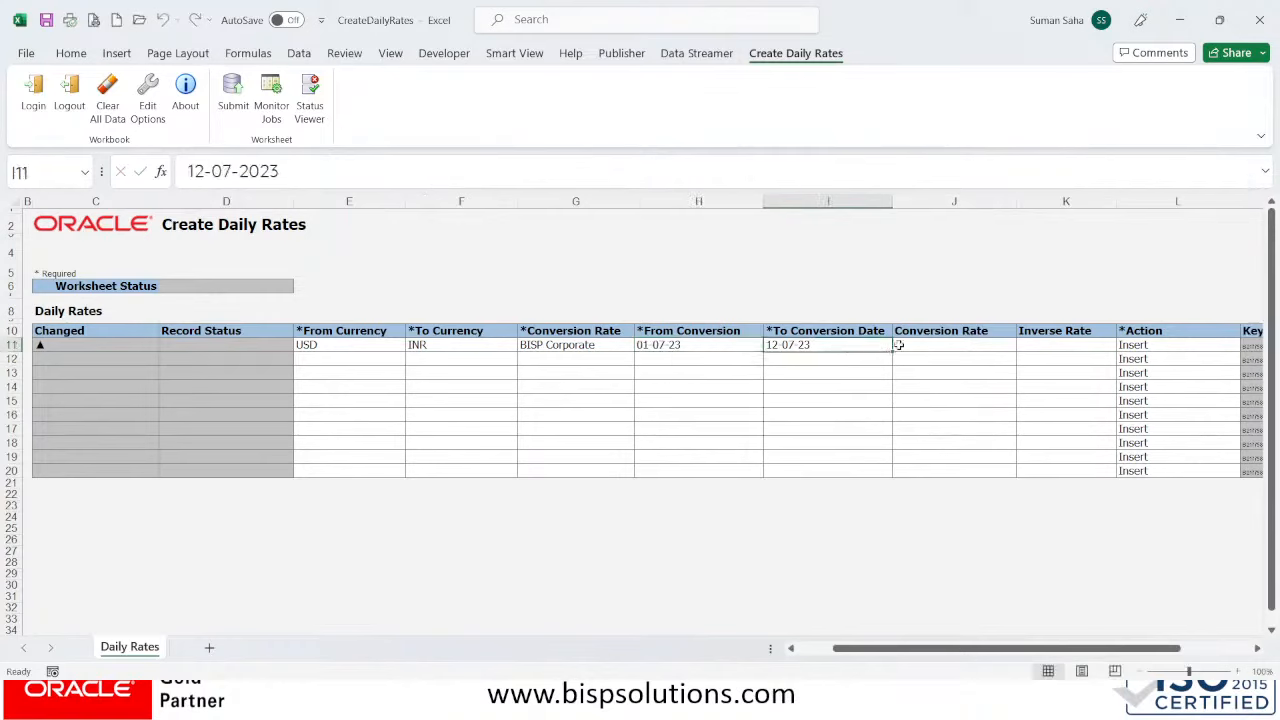
{"action": "left_click", "coordinate": [922, 344]}
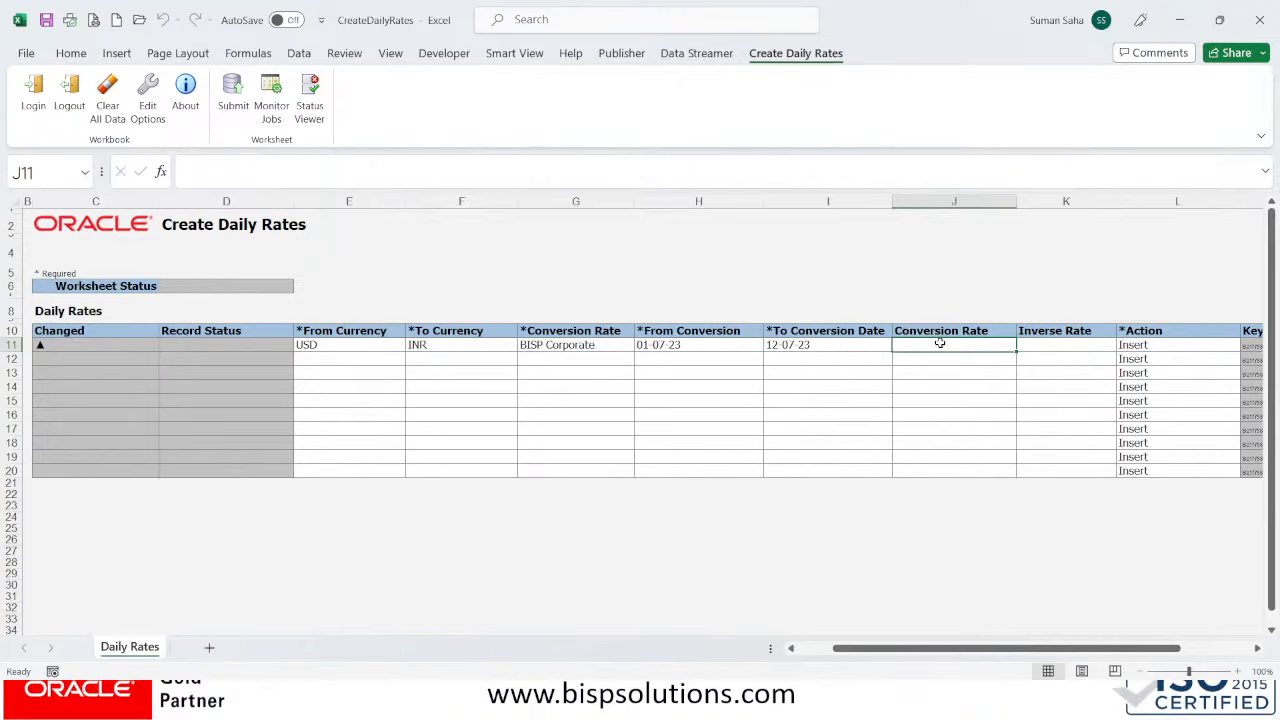
- Enter 73.05 as the Conversion Rate in cell J11
{"action": "type", "text": "73."}
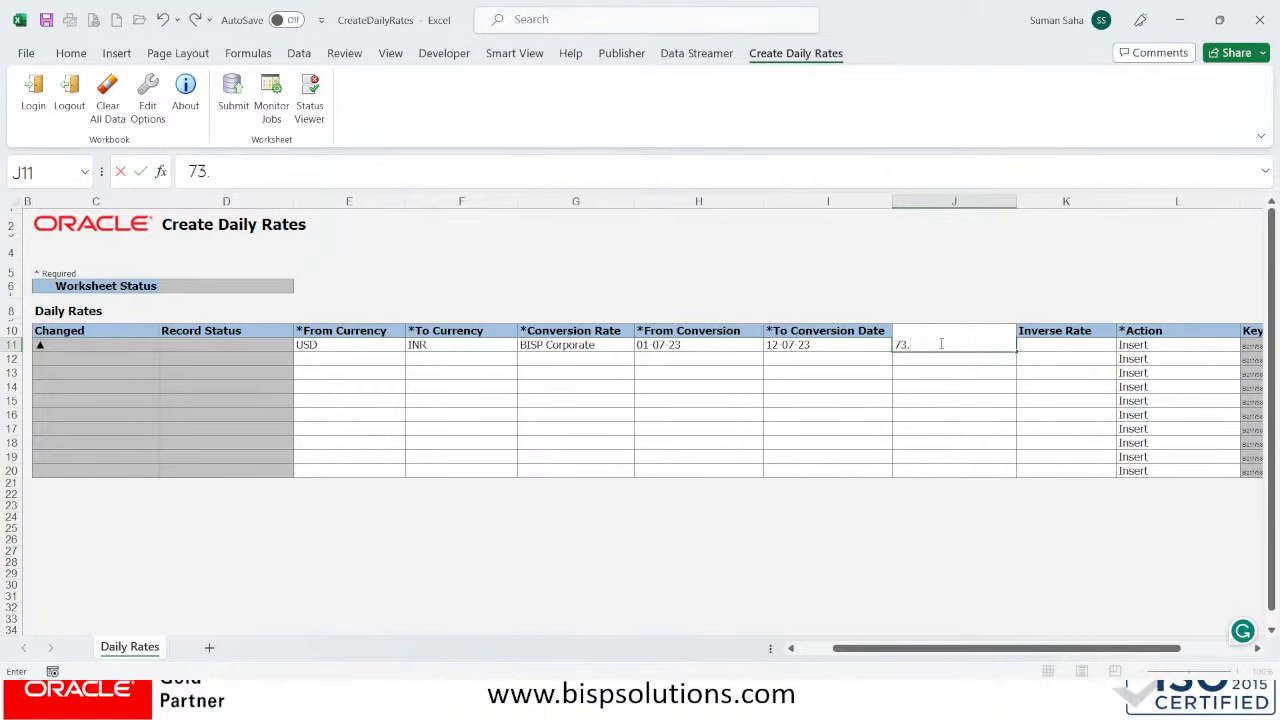
{"action": "type", "text": "05"}
{"action": "key", "text": "Tab"}
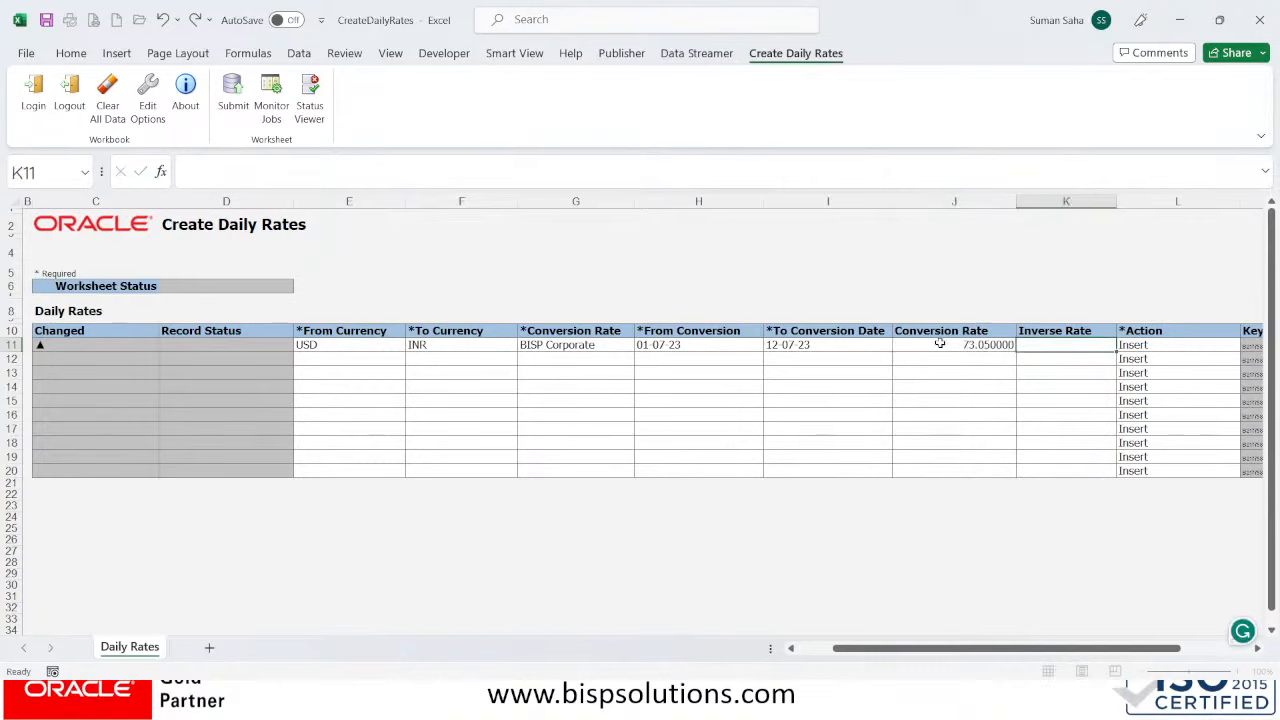
{"action": "left_click", "coordinate": [990, 358]}
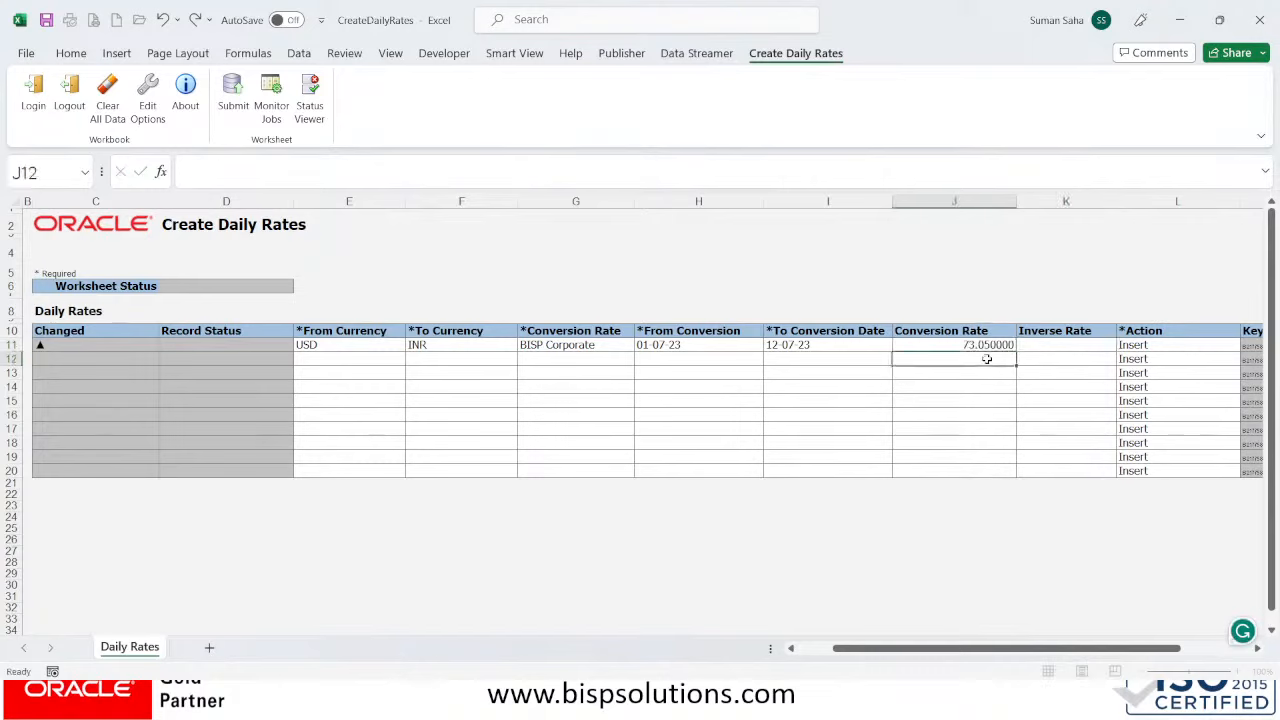
{"action": "left_click", "coordinate": [920, 344]}
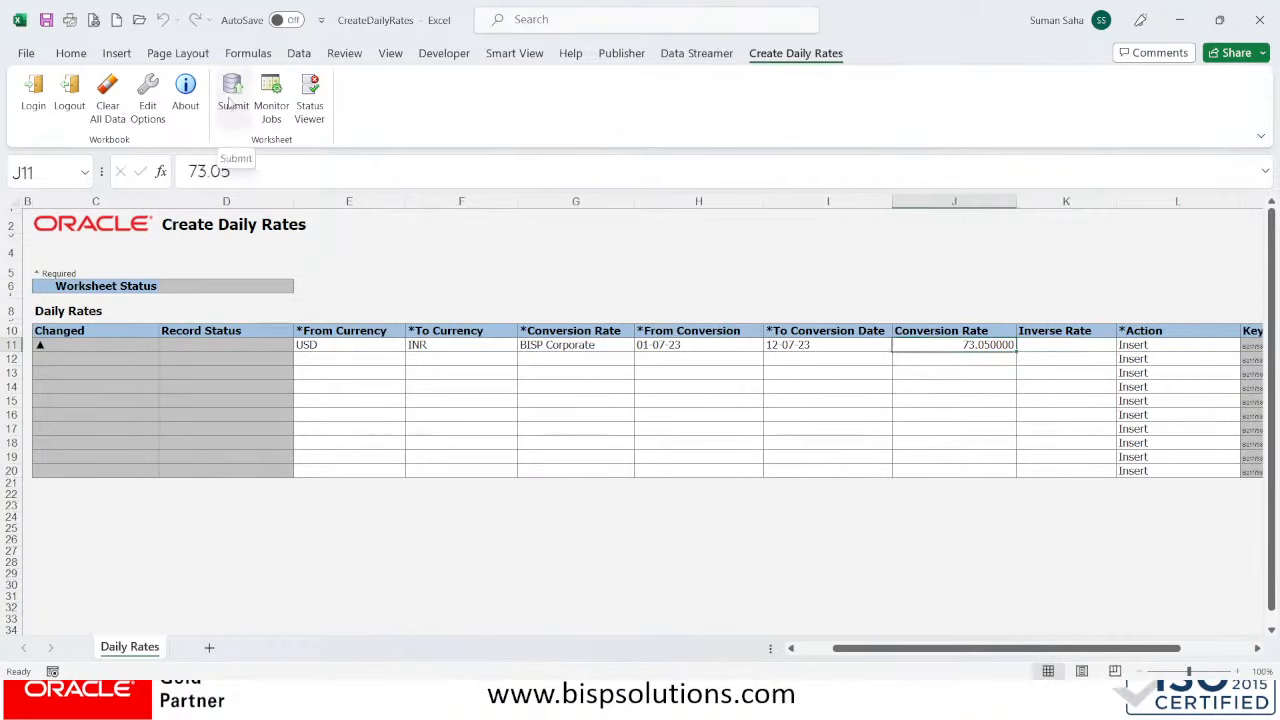
- Submit the USD to INR rate row to Oracle with automatic rate import, then return to Chrome
{"action": "left_click_drag", "start_coordinate": [886, 652], "coordinate": [914, 652]}
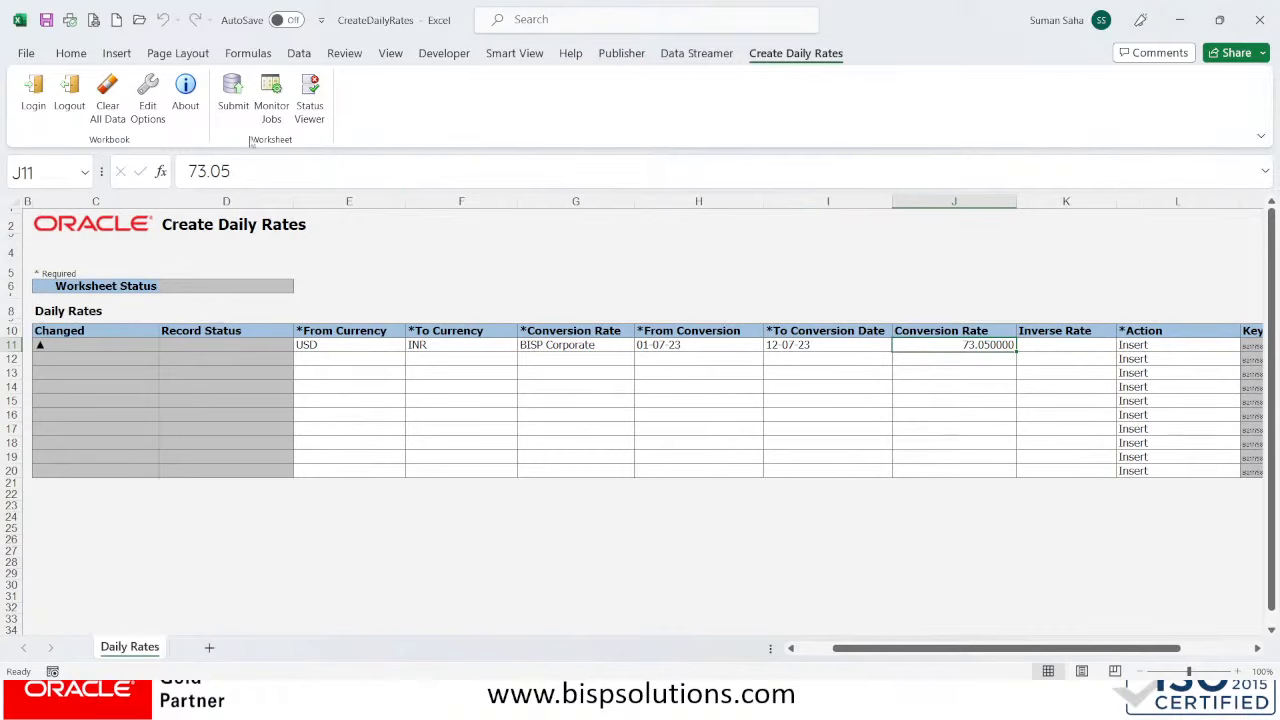
{"action": "left_click", "coordinate": [231, 95]}
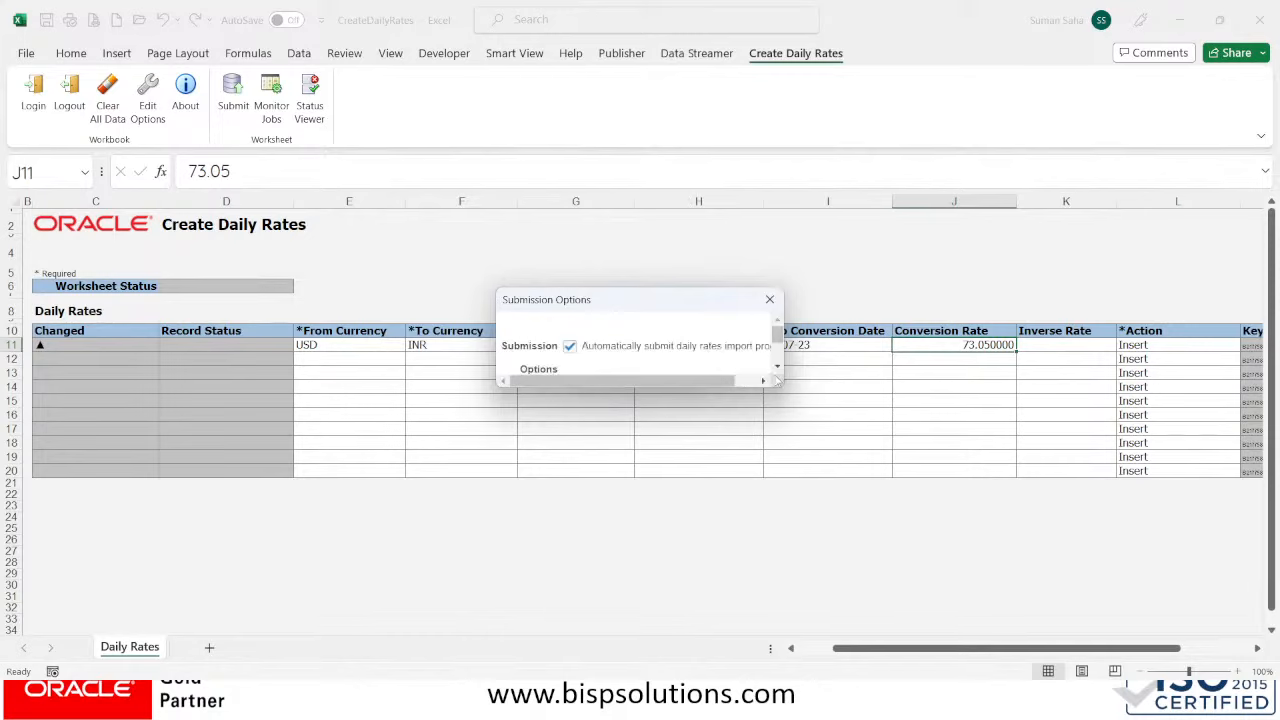
{"action": "left_click_drag", "start_coordinate": [784, 389], "coordinate": [906, 543]}
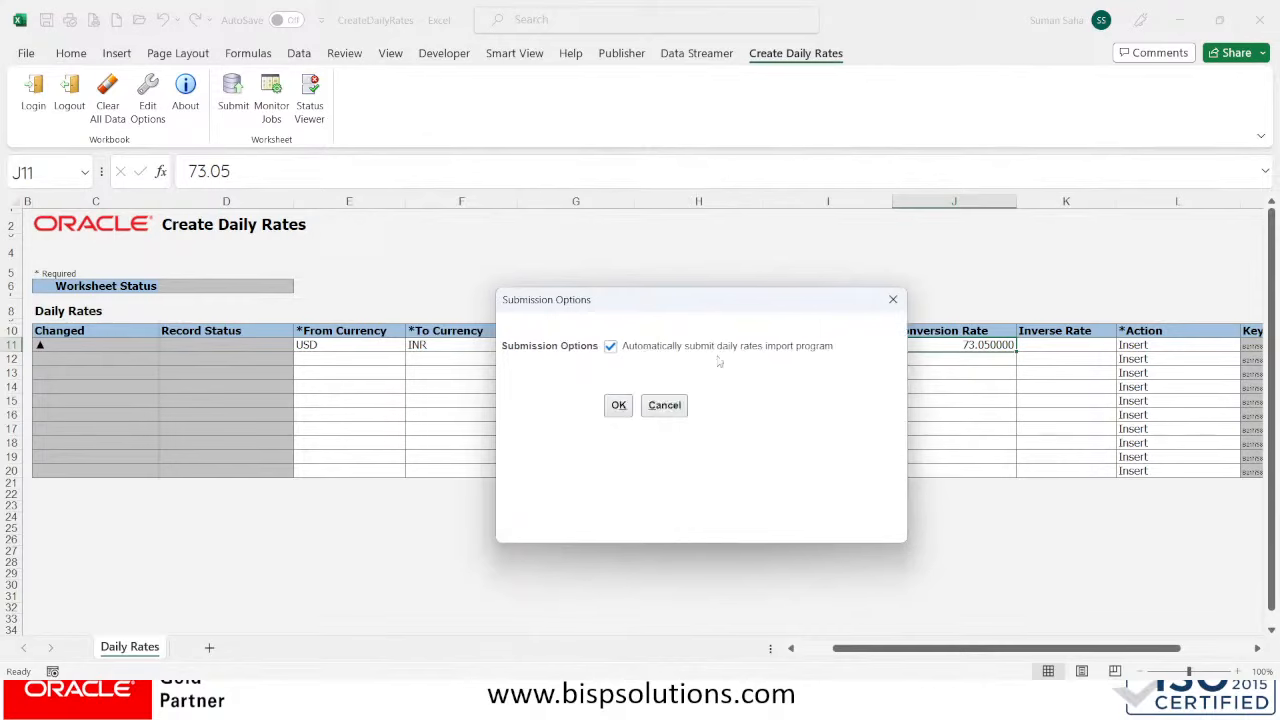
{"action": "left_click", "coordinate": [615, 408]}
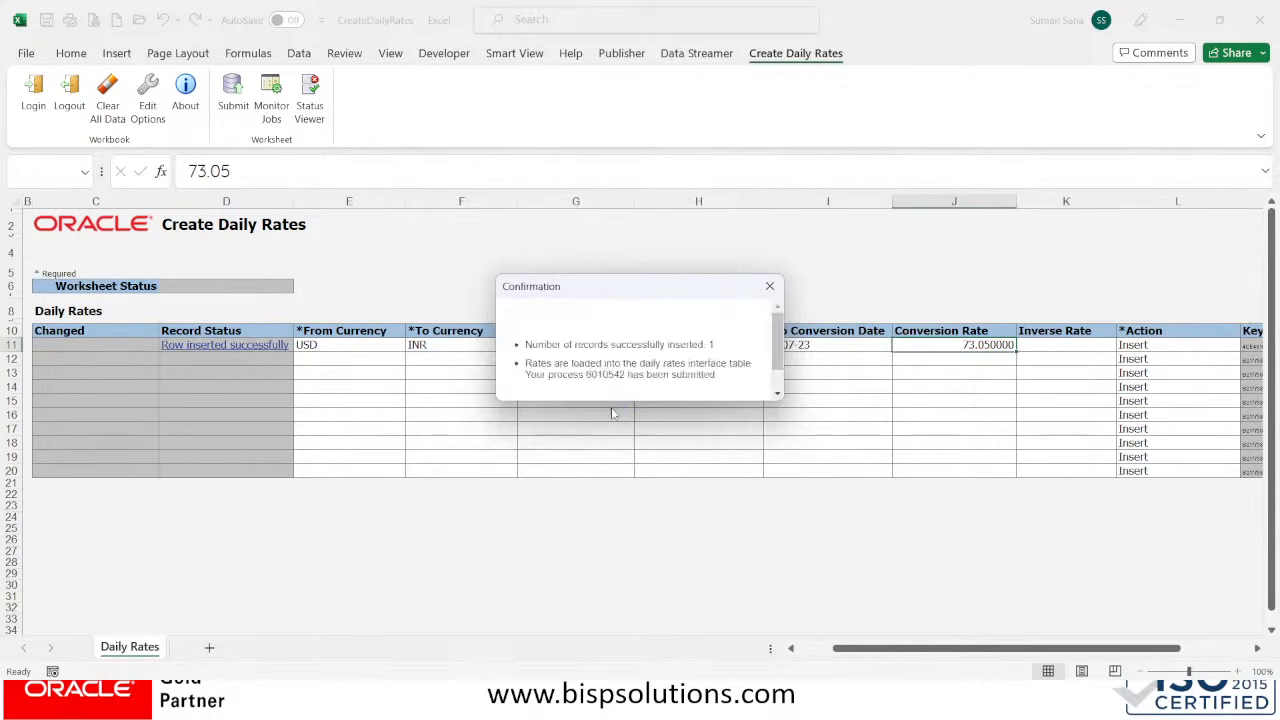
{"action": "scroll", "coordinate": [661, 370], "scroll_direction": "down", "scroll_amount": 2}
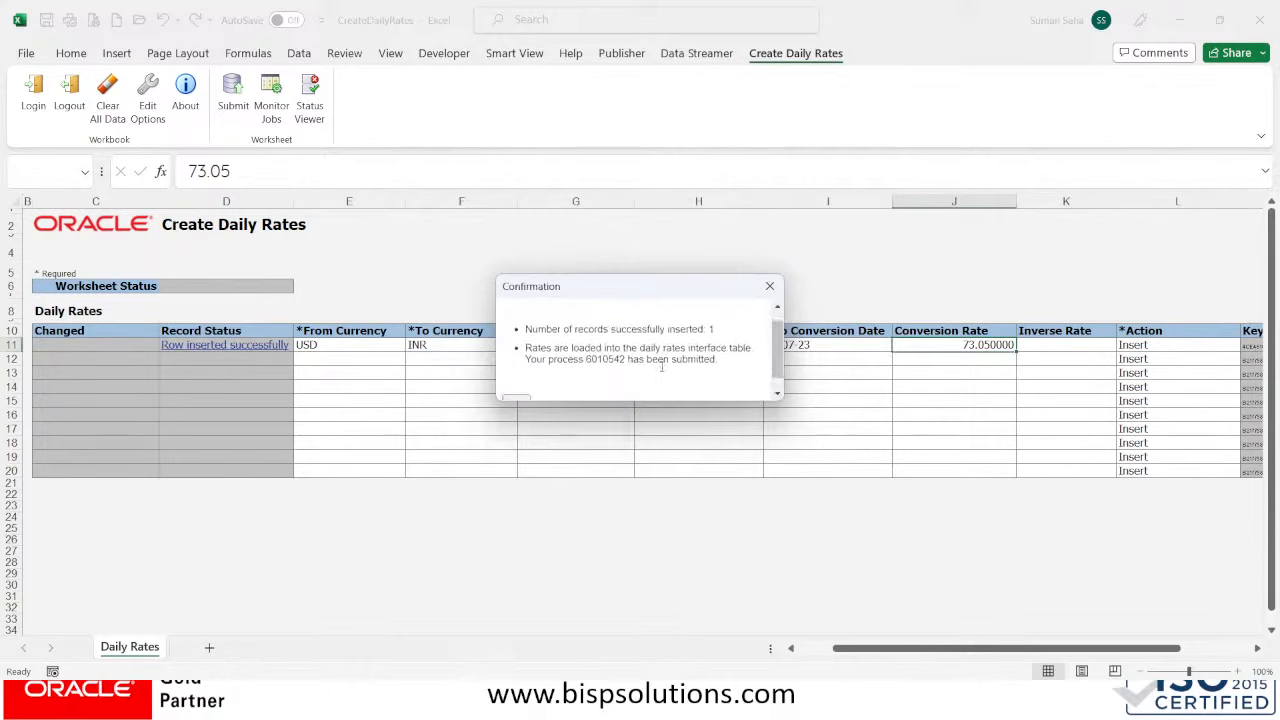
{"action": "scroll", "coordinate": [664, 373], "scroll_direction": "up", "scroll_amount": 1}
{"action": "scroll", "coordinate": [740, 323], "scroll_direction": "down", "scroll_amount": 1}
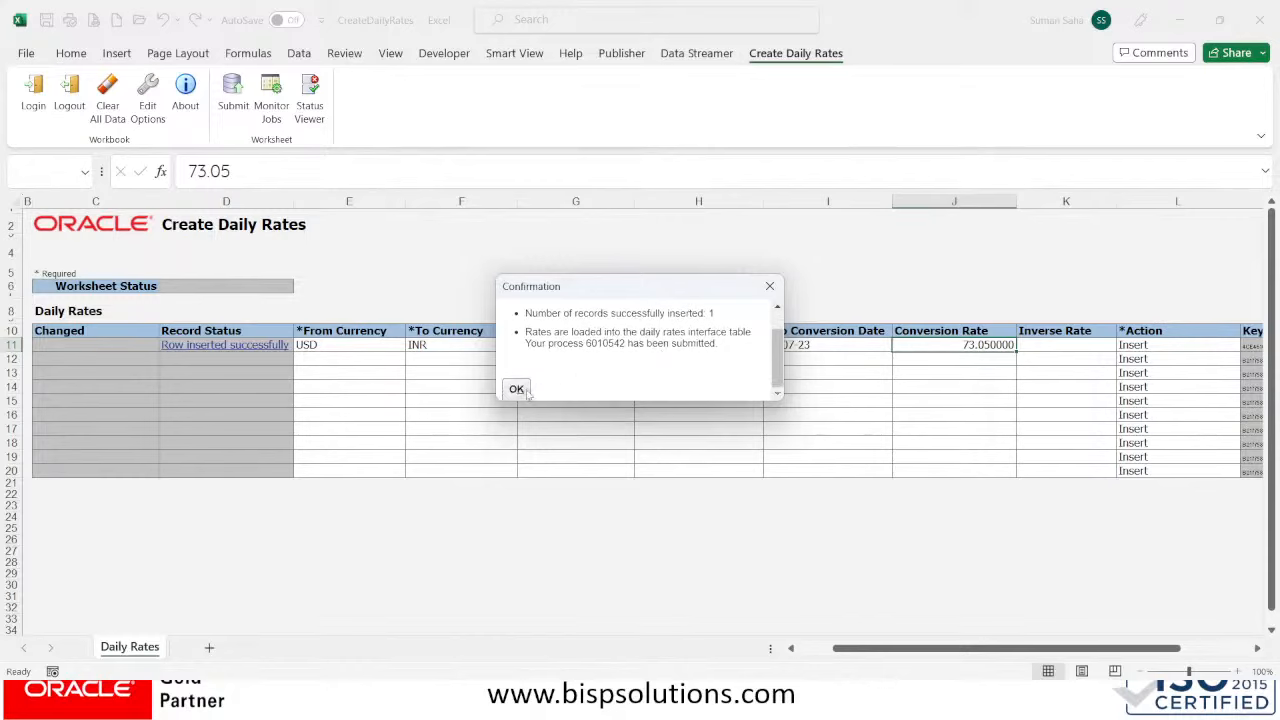
{"action": "left_click", "coordinate": [516, 390]}
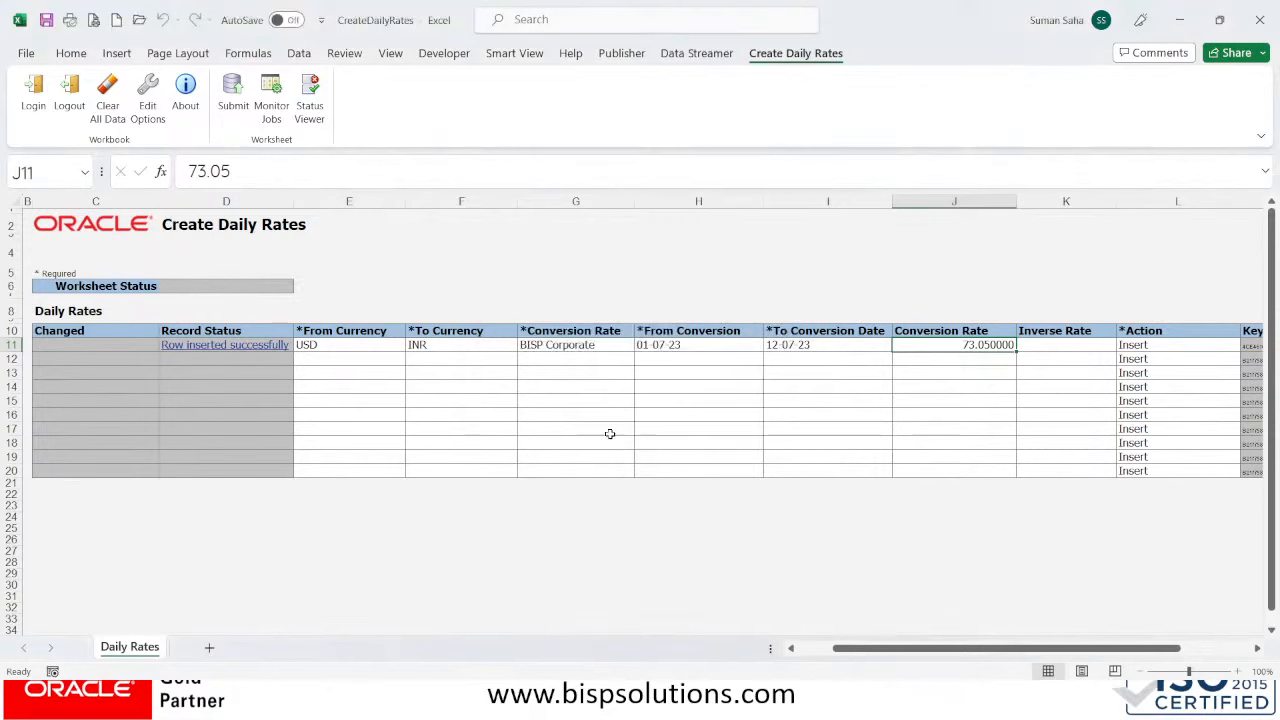
{"action": "key", "text": "alt+Tab"}
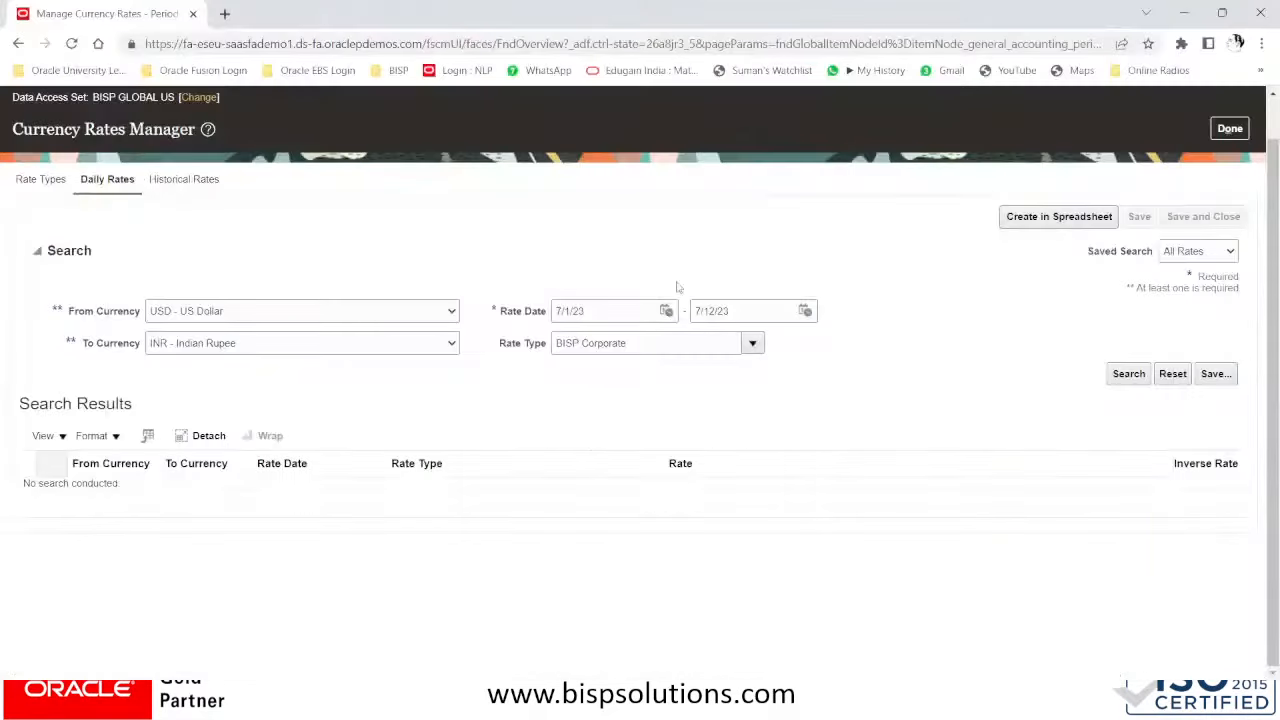
- Search USD to INR BISP Corporate rates, confirming 73.05 for 7/1/23–7/12/23, then click Done
{"action": "left_click", "coordinate": [1129, 375]}
{"action": "scroll", "coordinate": [565, 480], "scroll_direction": "down", "scroll_amount": 3}
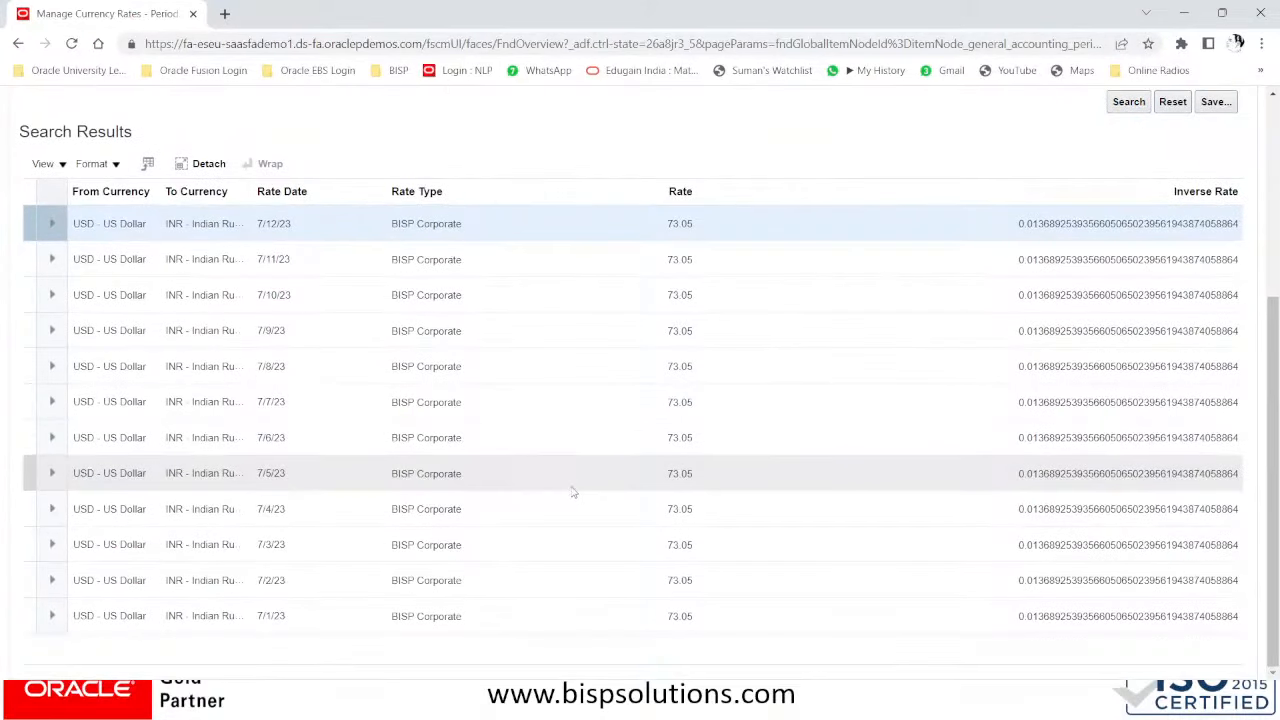
{"action": "scroll", "coordinate": [572, 490], "scroll_direction": "up", "scroll_amount": 2}
{"action": "scroll", "coordinate": [574, 493], "scroll_direction": "down", "scroll_amount": 2}
{"action": "scroll", "coordinate": [752, 395], "scroll_direction": "up", "scroll_amount": 4}
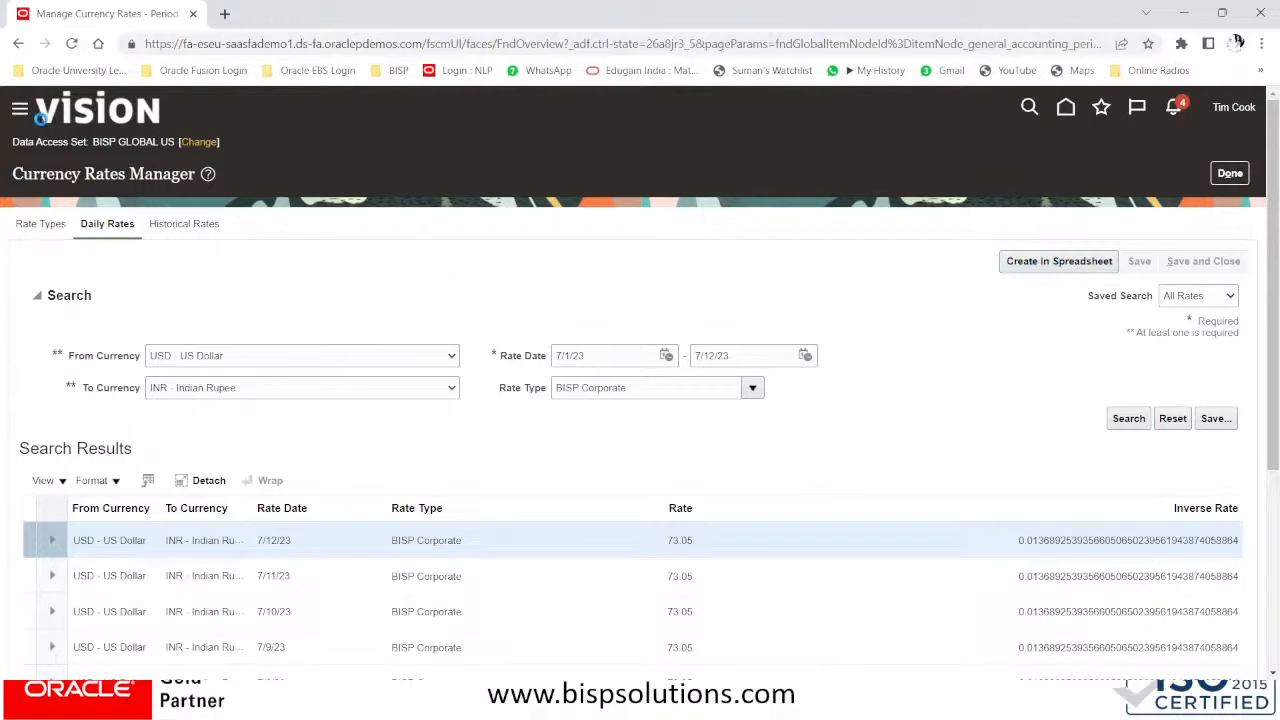
{"action": "left_click", "coordinate": [1229, 173]}
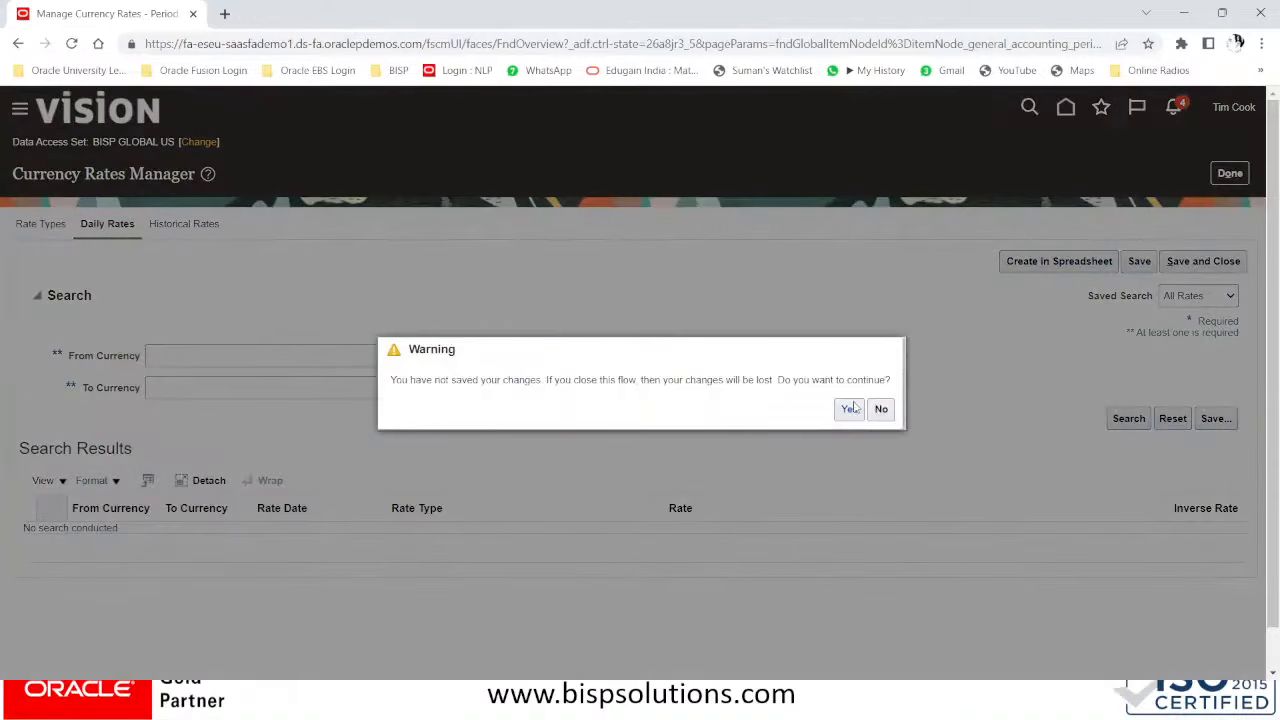
- Leave without saving, check Create Journal offers only Jan-20 and Feb-20 periods, and cancel it
{"action": "left_click", "coordinate": [850, 409]}
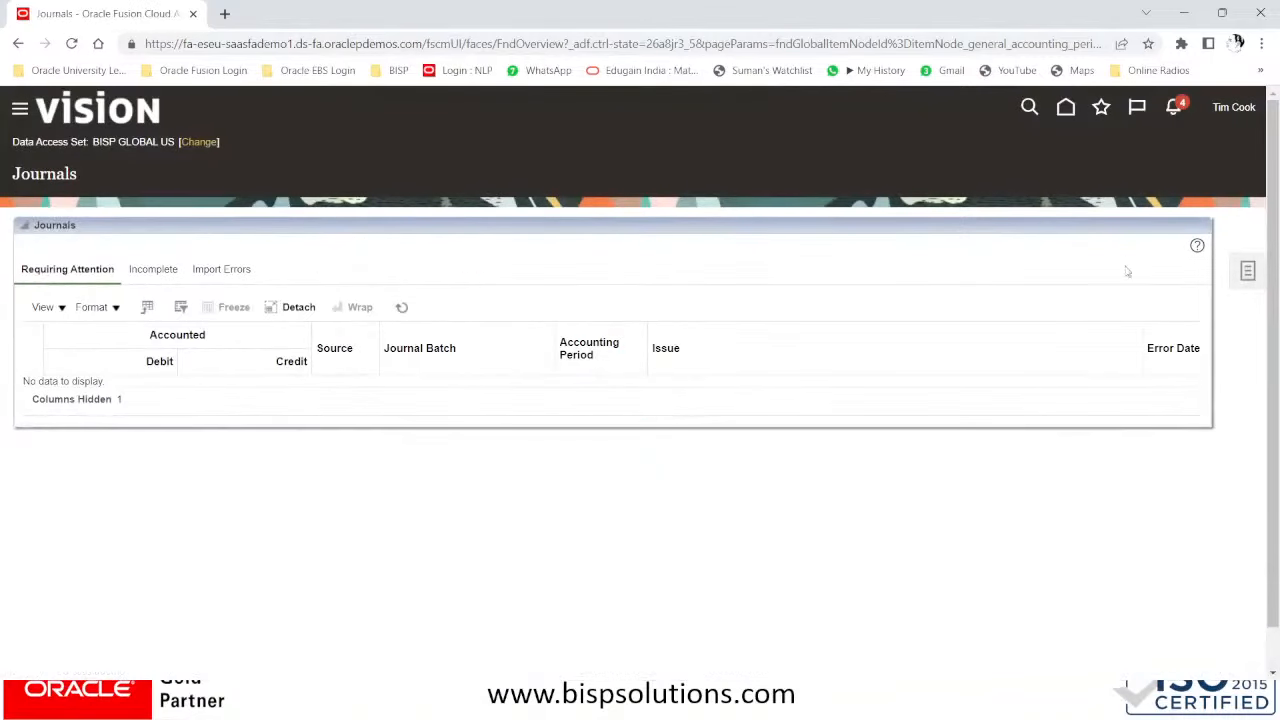
{"action": "left_click", "coordinate": [1250, 276]}
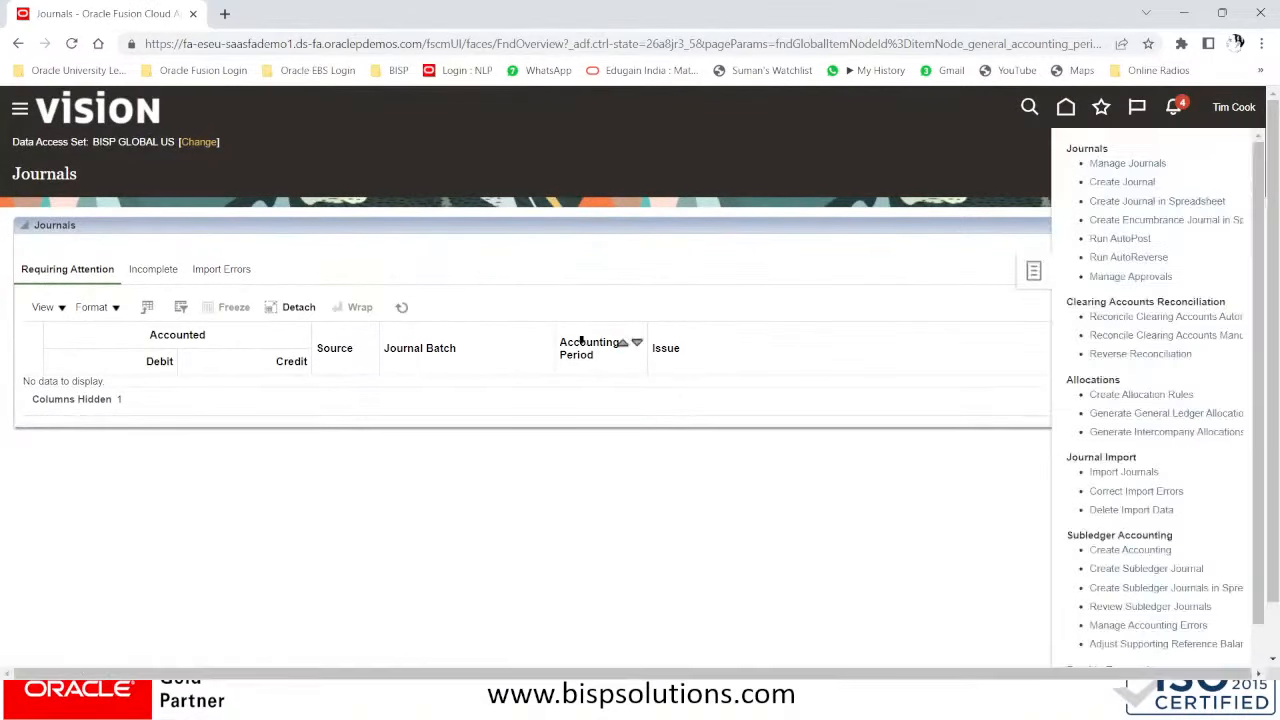
{"action": "left_click", "coordinate": [1115, 181]}
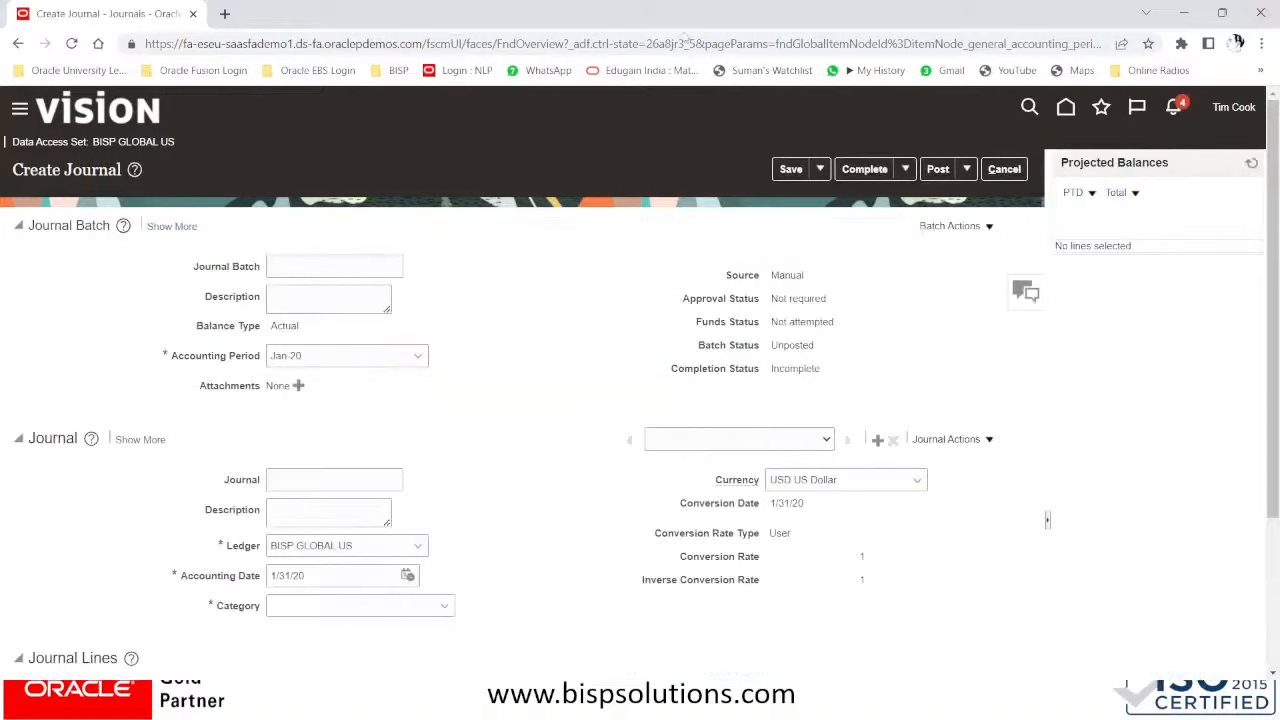
{"action": "left_click", "coordinate": [322, 356]}
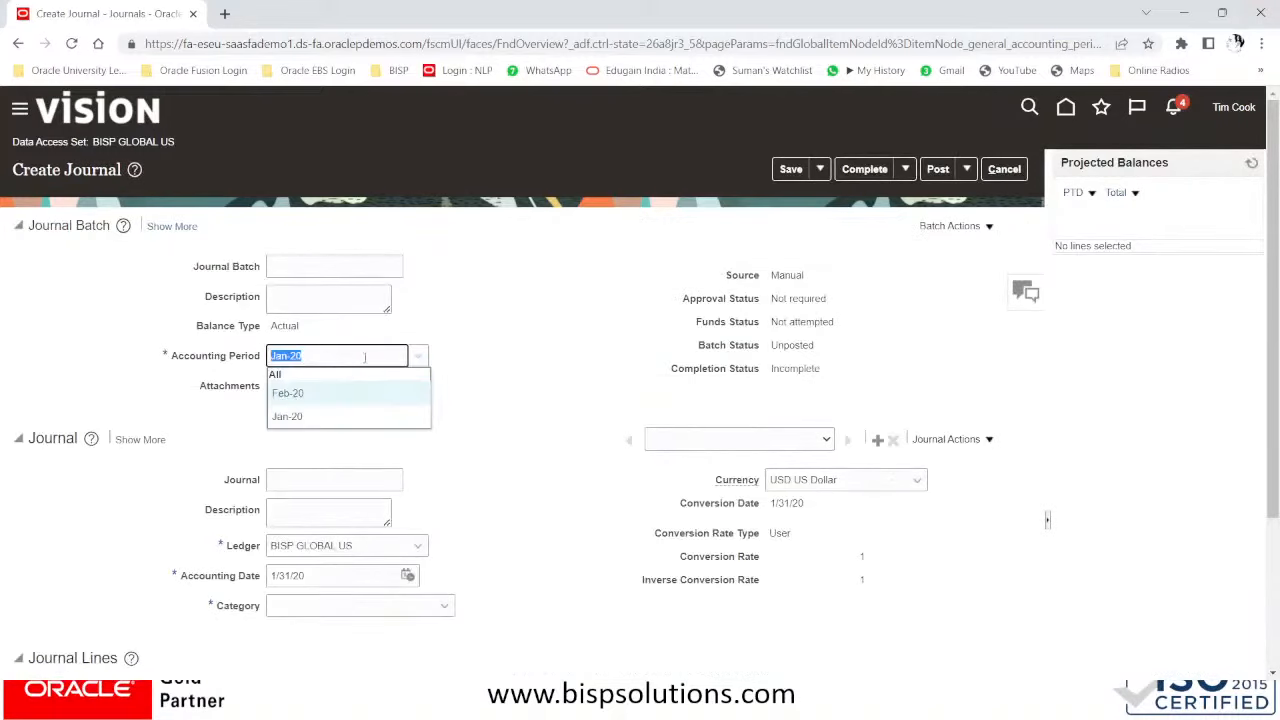
{"action": "left_click", "coordinate": [503, 300]}
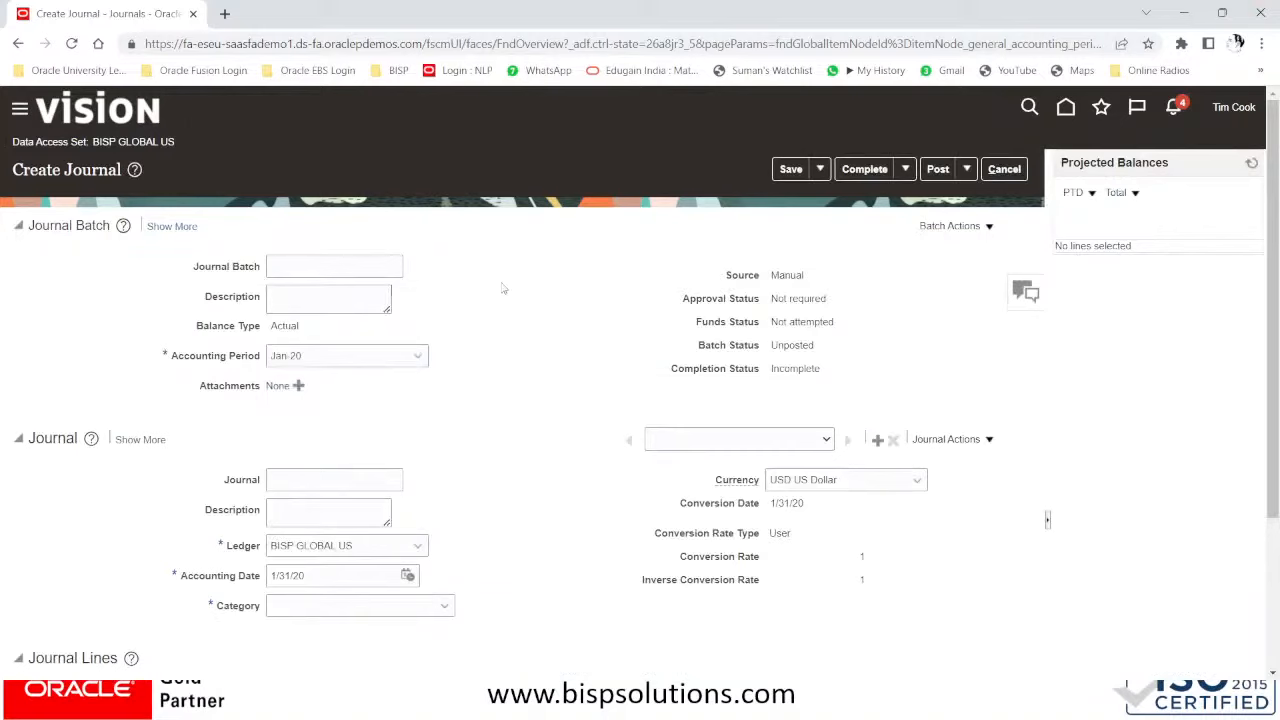
{"action": "left_click", "coordinate": [1012, 171]}
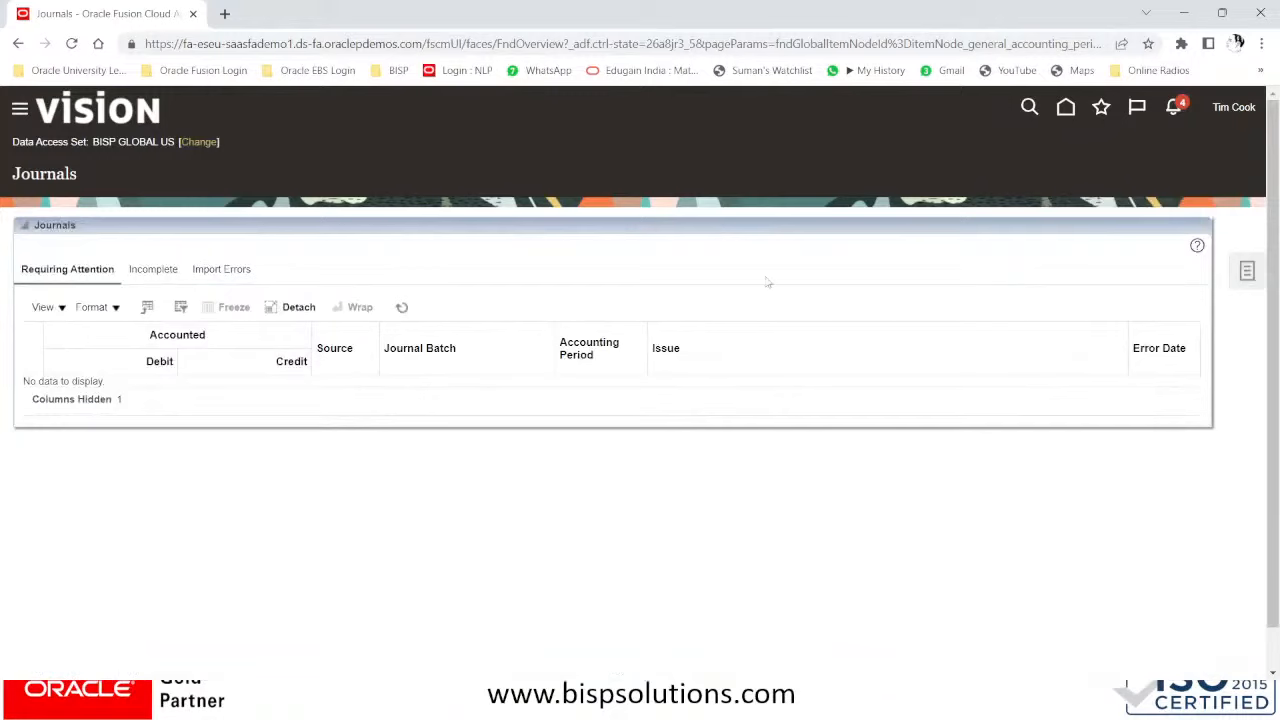
{"action": "left_click", "coordinate": [20, 110]}
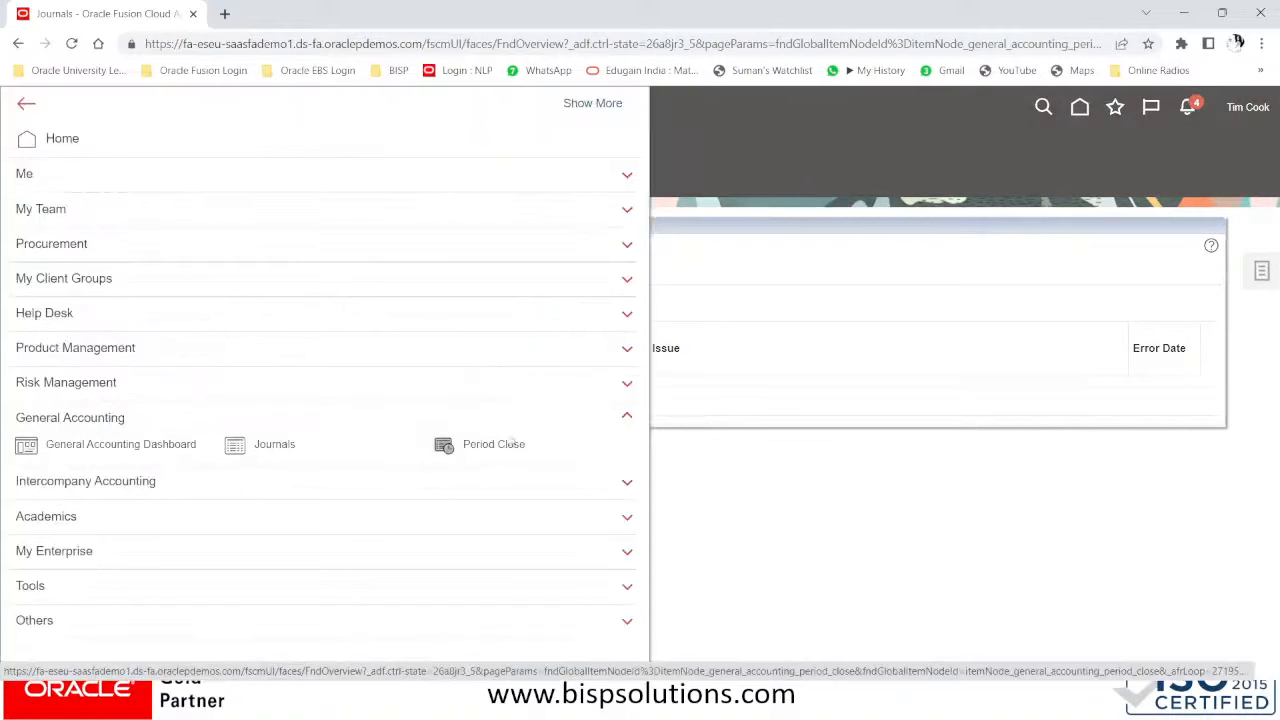
- Open Period Close and the General Ledger accounting period statuses for BISP GLOBAL US
{"action": "left_click", "coordinate": [510, 443]}
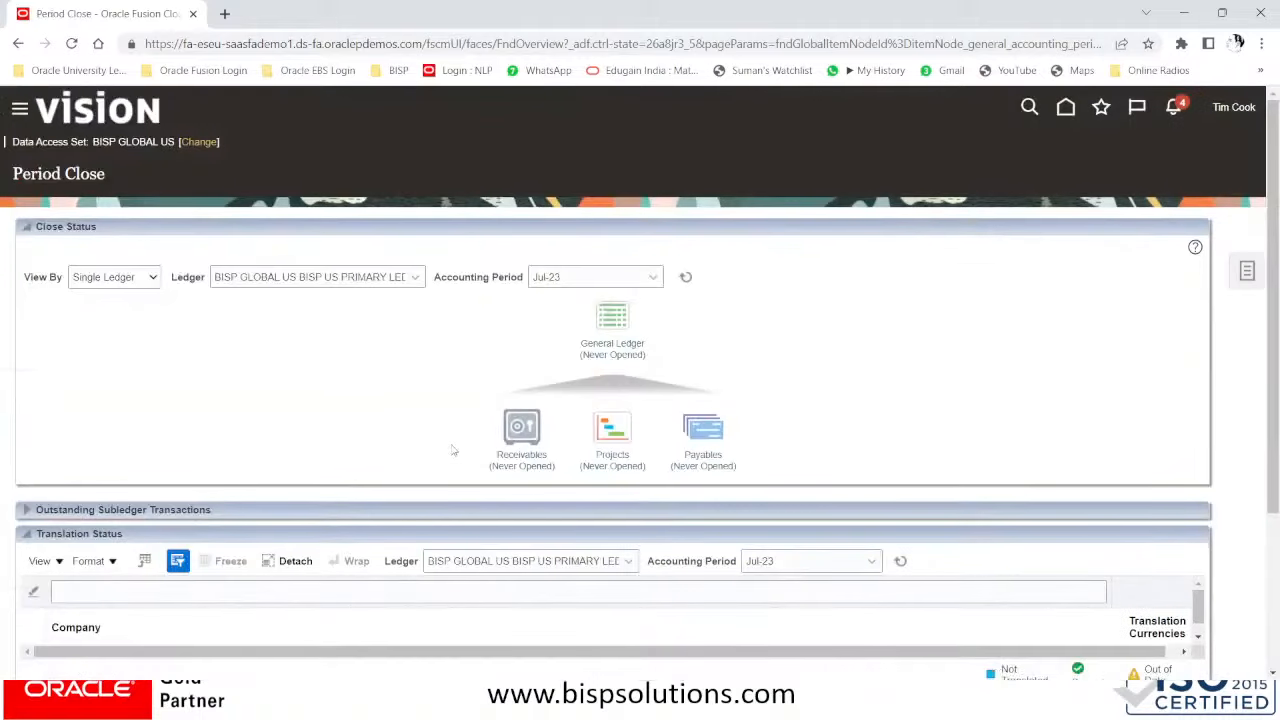
{"action": "left_click", "coordinate": [614, 346]}
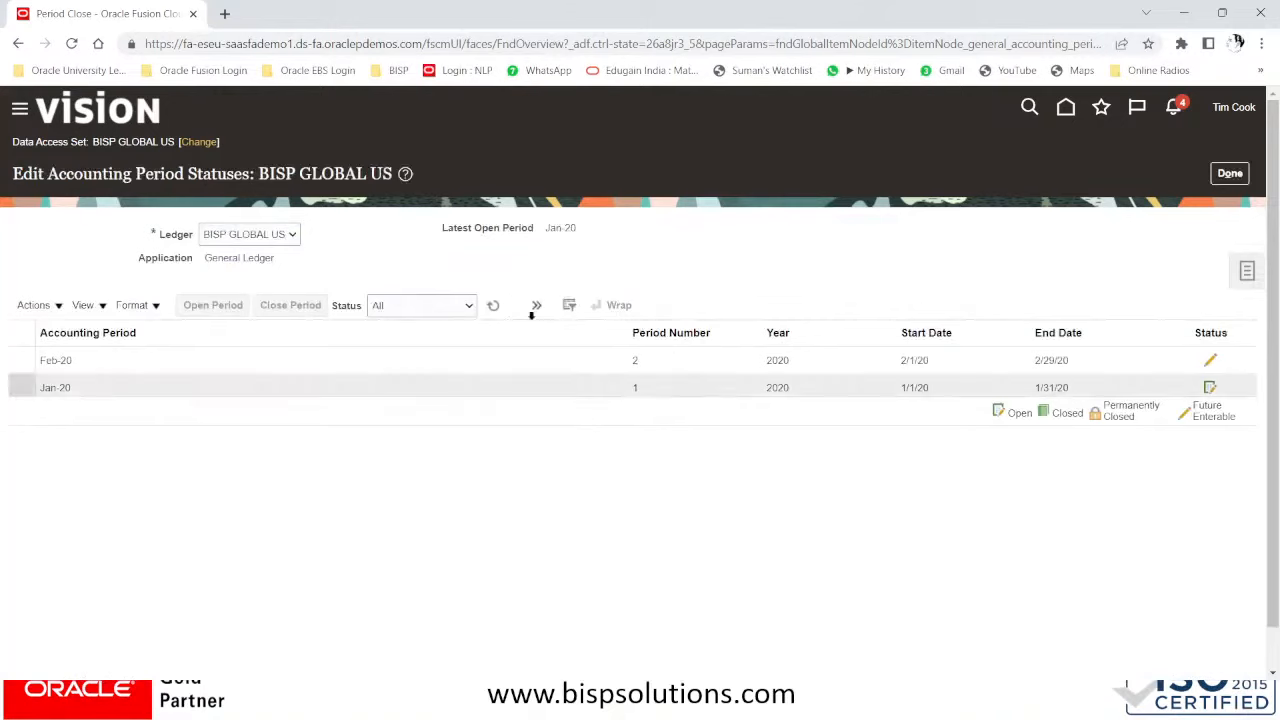
- Select the Feb-20 period and bring up the Open Target Period option
{"action": "left_click", "coordinate": [42, 306]}
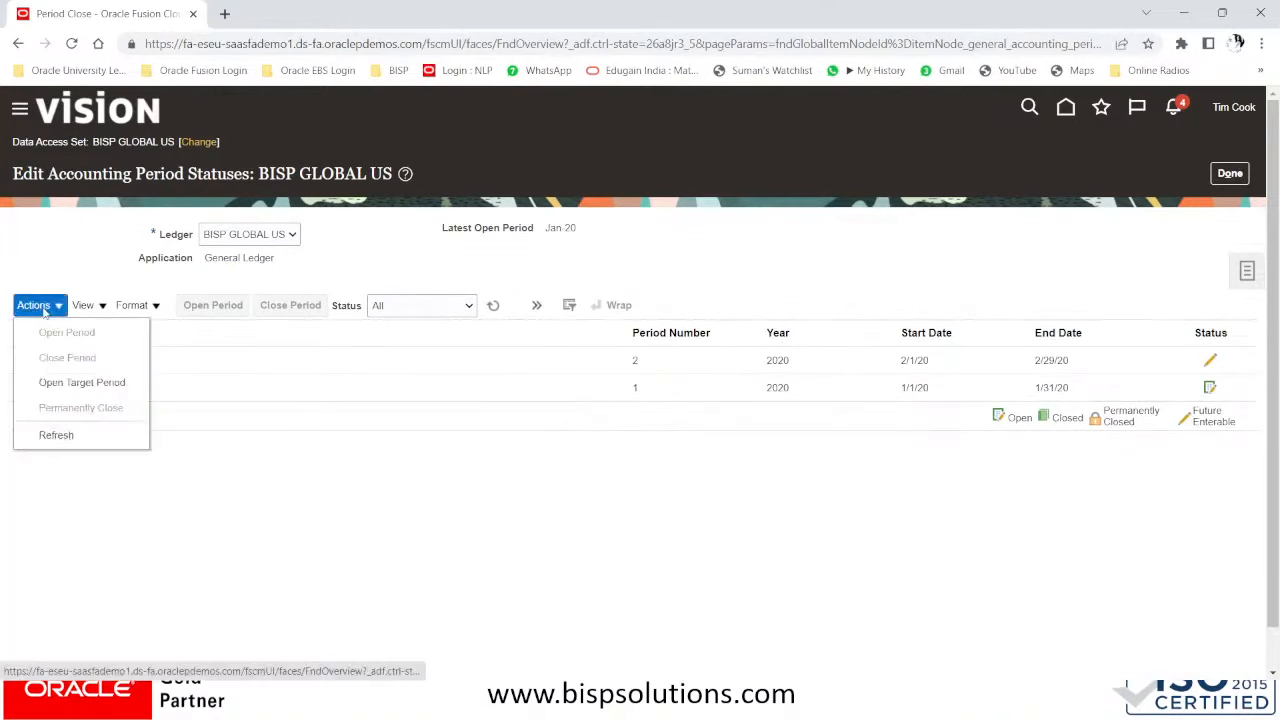
{"action": "left_click", "coordinate": [56, 380]}
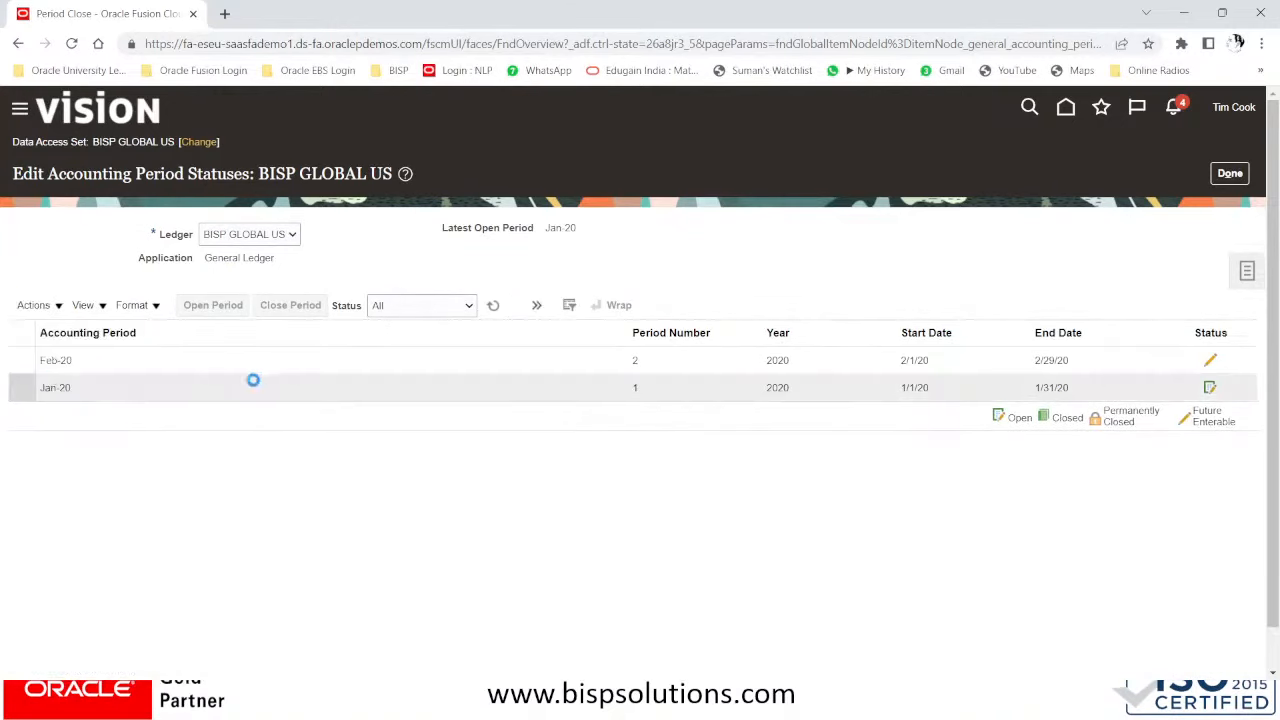
{"action": "left_click", "coordinate": [398, 356]}
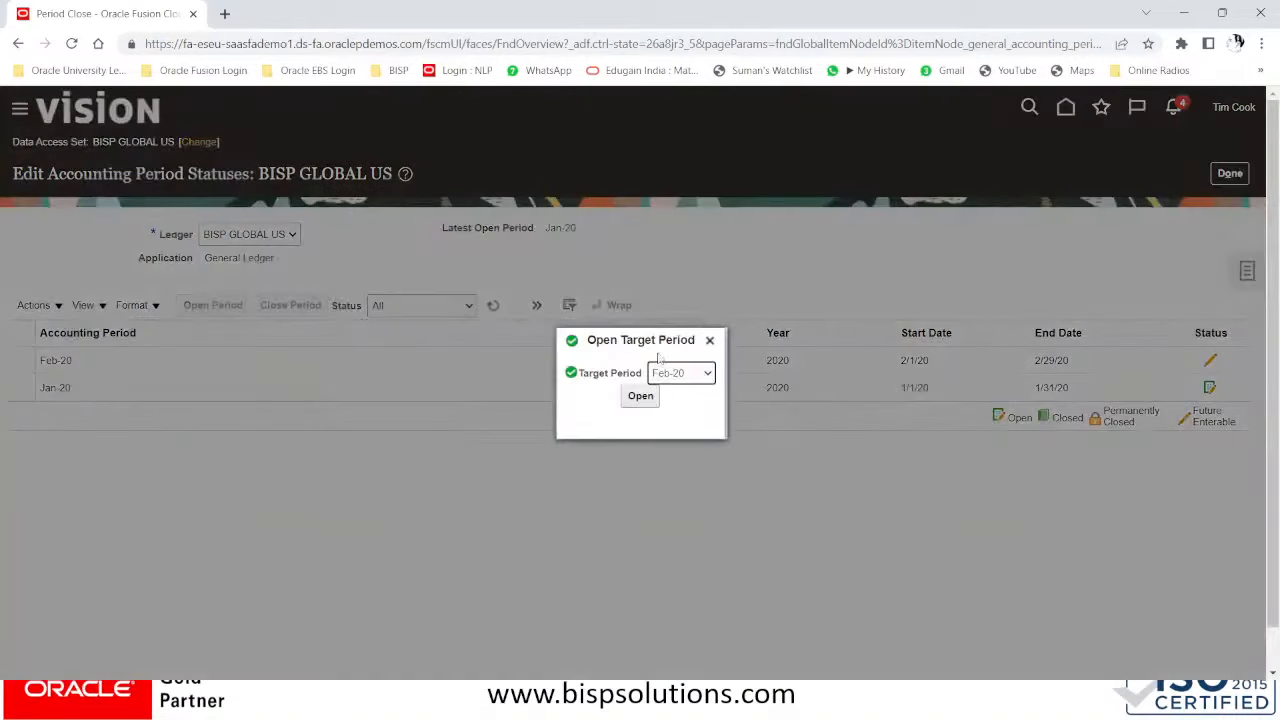
- Open all periods up to target period Jul-23, accepting the warning about earlier unopened periods
{"action": "left_click", "coordinate": [680, 371]}
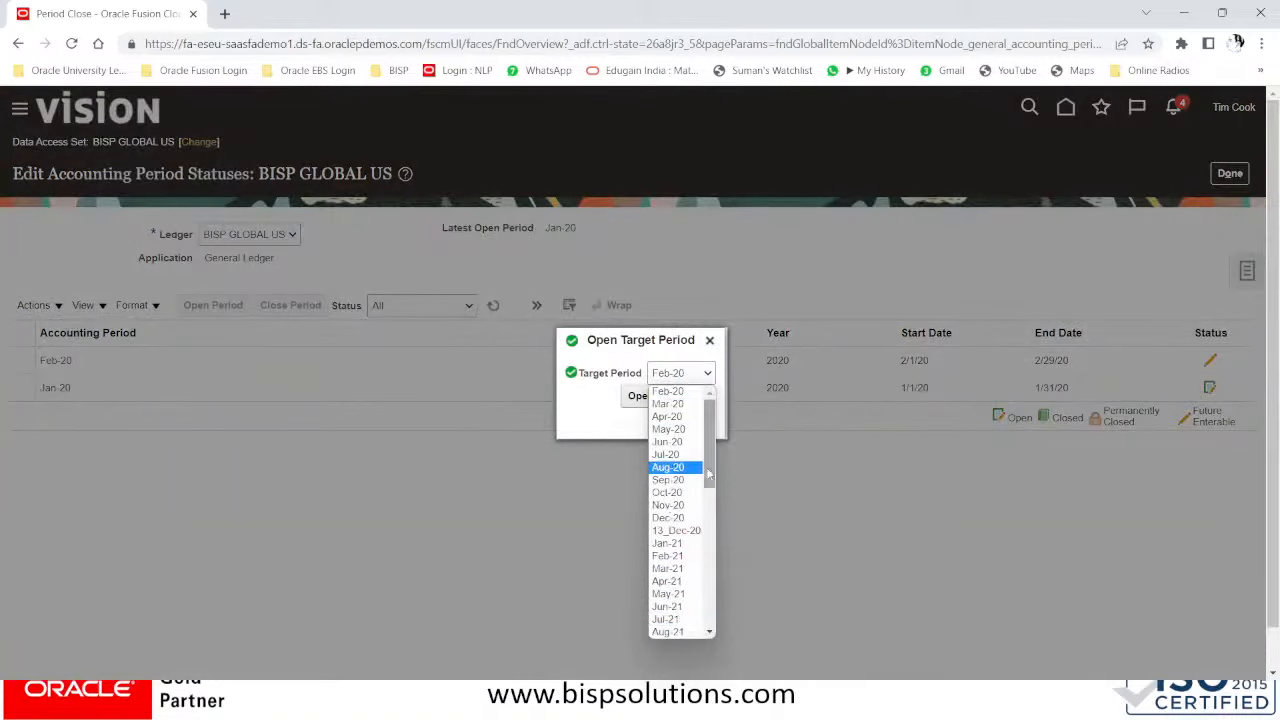
{"action": "left_click_drag", "start_coordinate": [708, 475], "coordinate": [720, 608]}
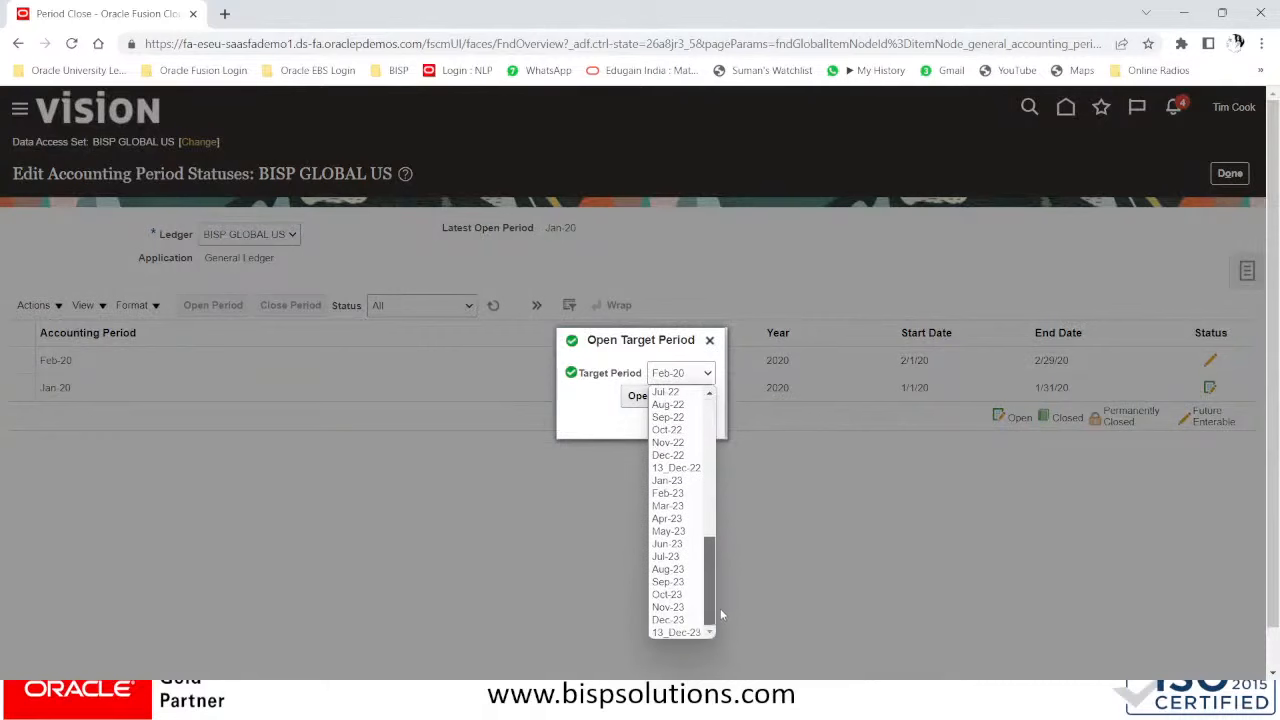
{"action": "scroll", "coordinate": [714, 618], "scroll_direction": "up", "scroll_amount": 3}
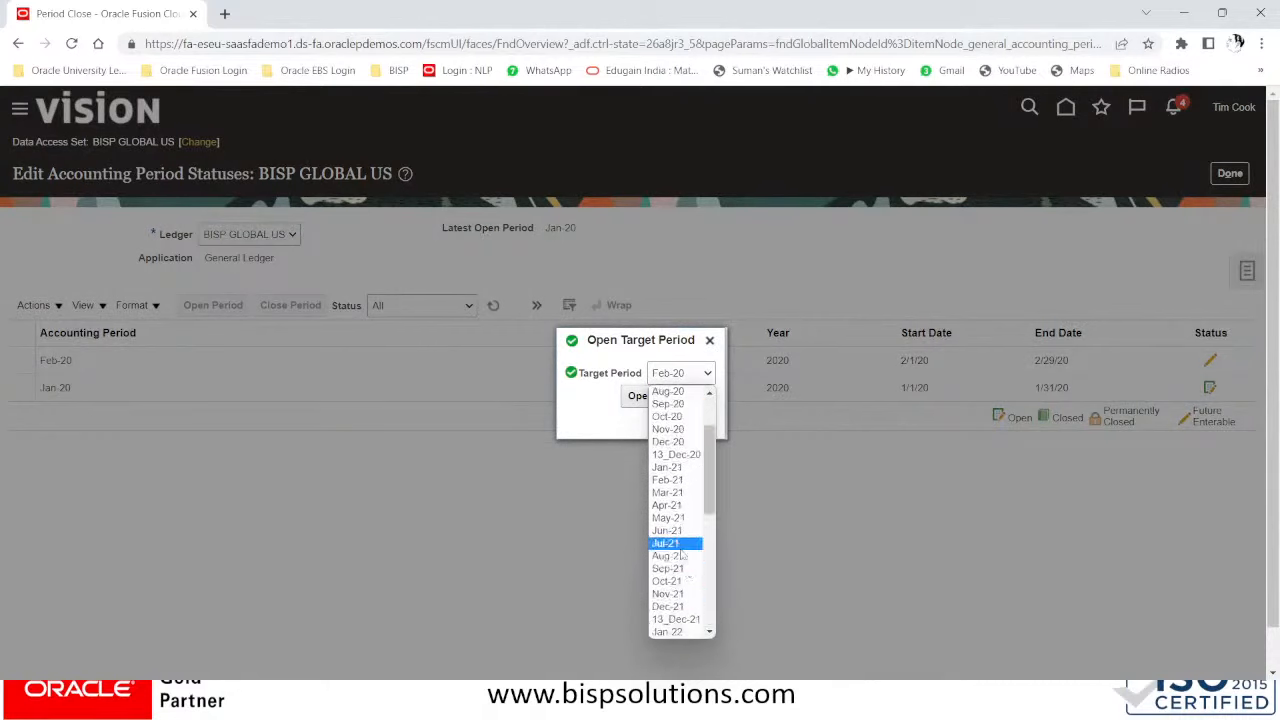
{"action": "scroll", "coordinate": [678, 555], "scroll_direction": "down", "scroll_amount": 5}
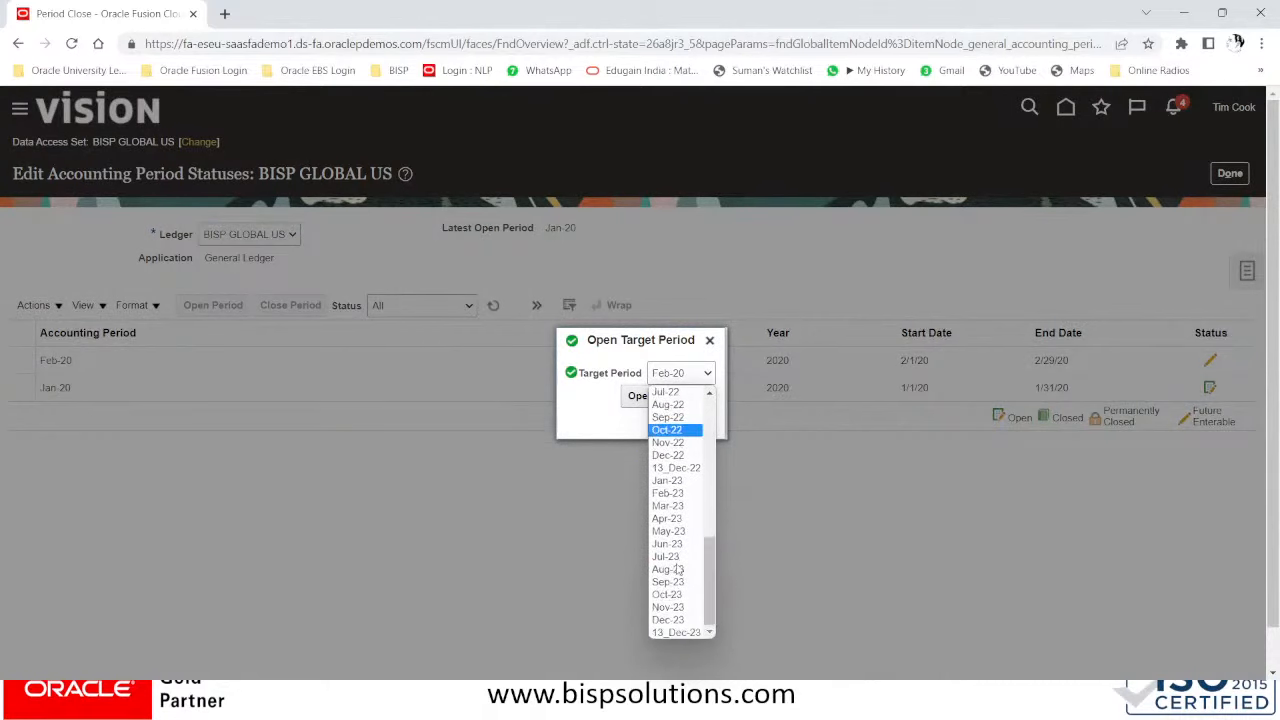
{"action": "left_click", "coordinate": [670, 556]}
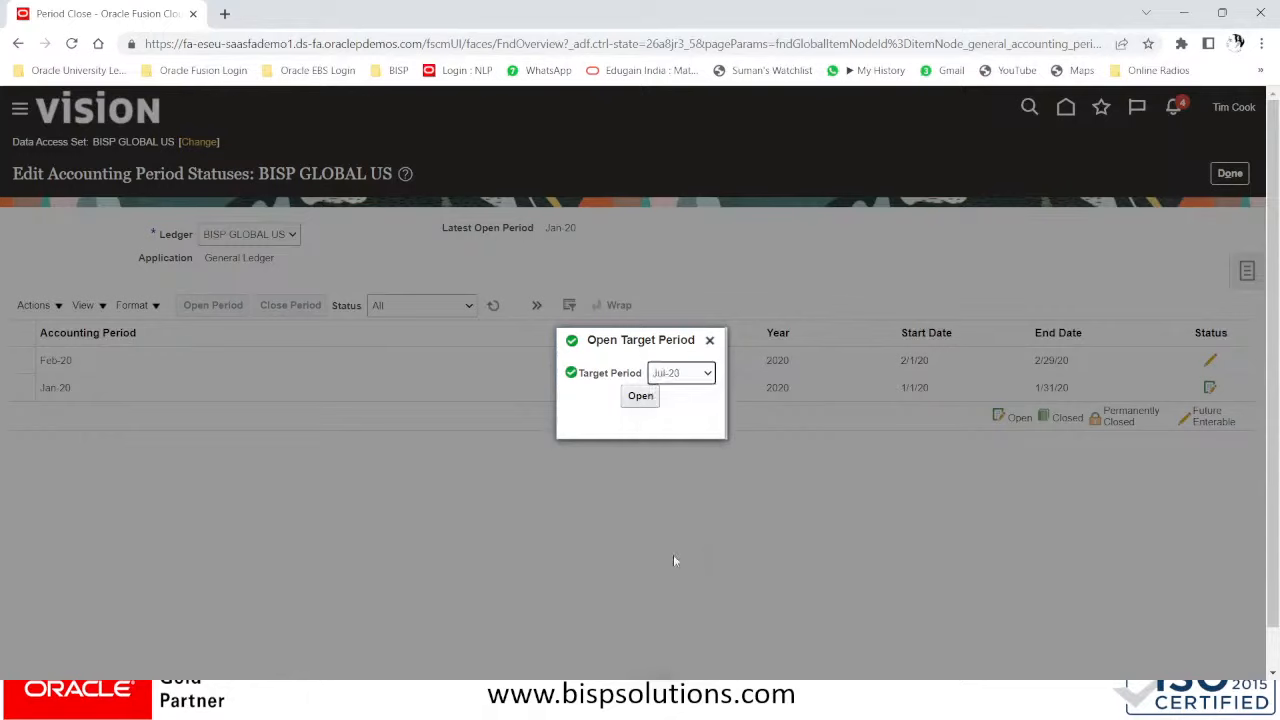
{"action": "left_click", "coordinate": [640, 397]}
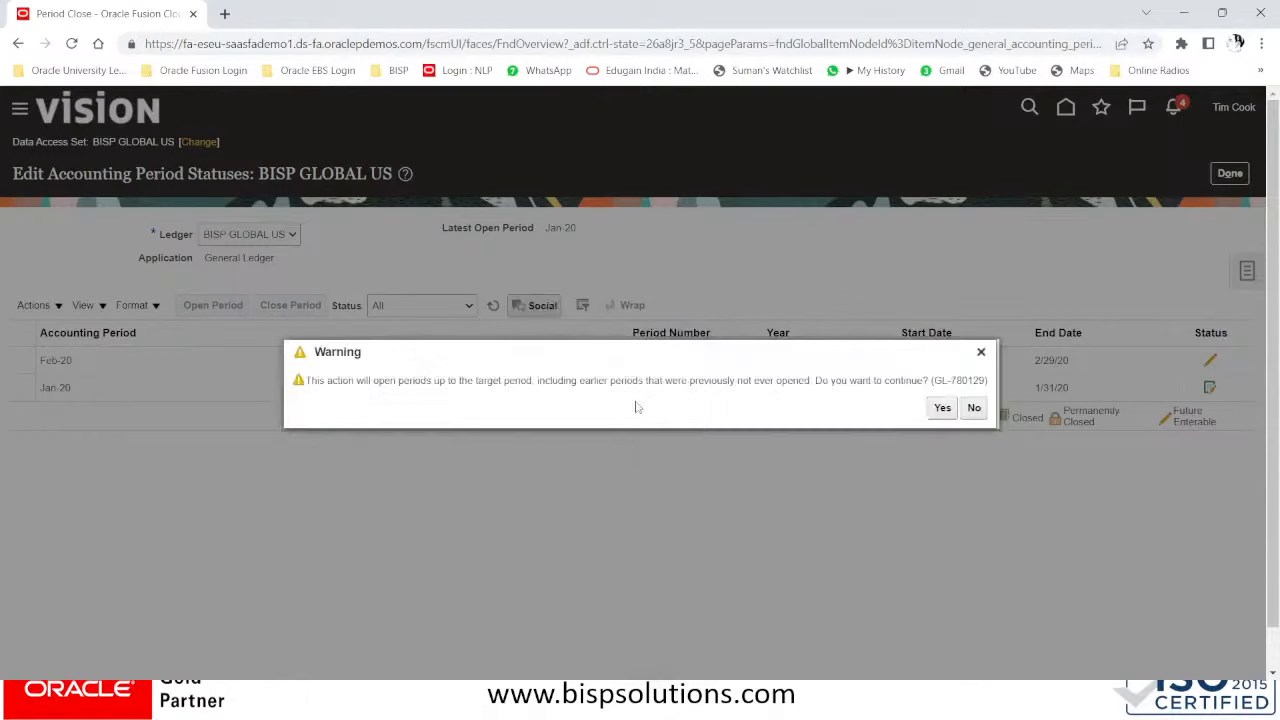
{"action": "left_click", "coordinate": [942, 410]}
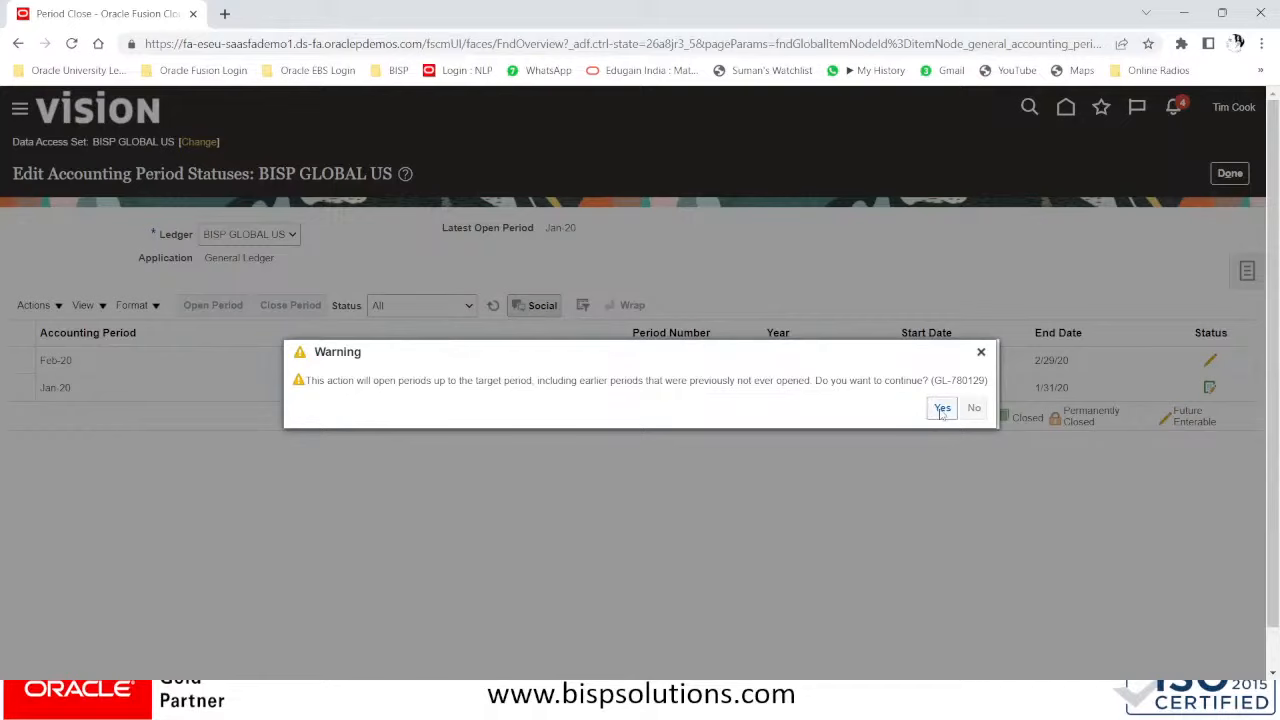
{"action": "left_click", "coordinate": [942, 409]}
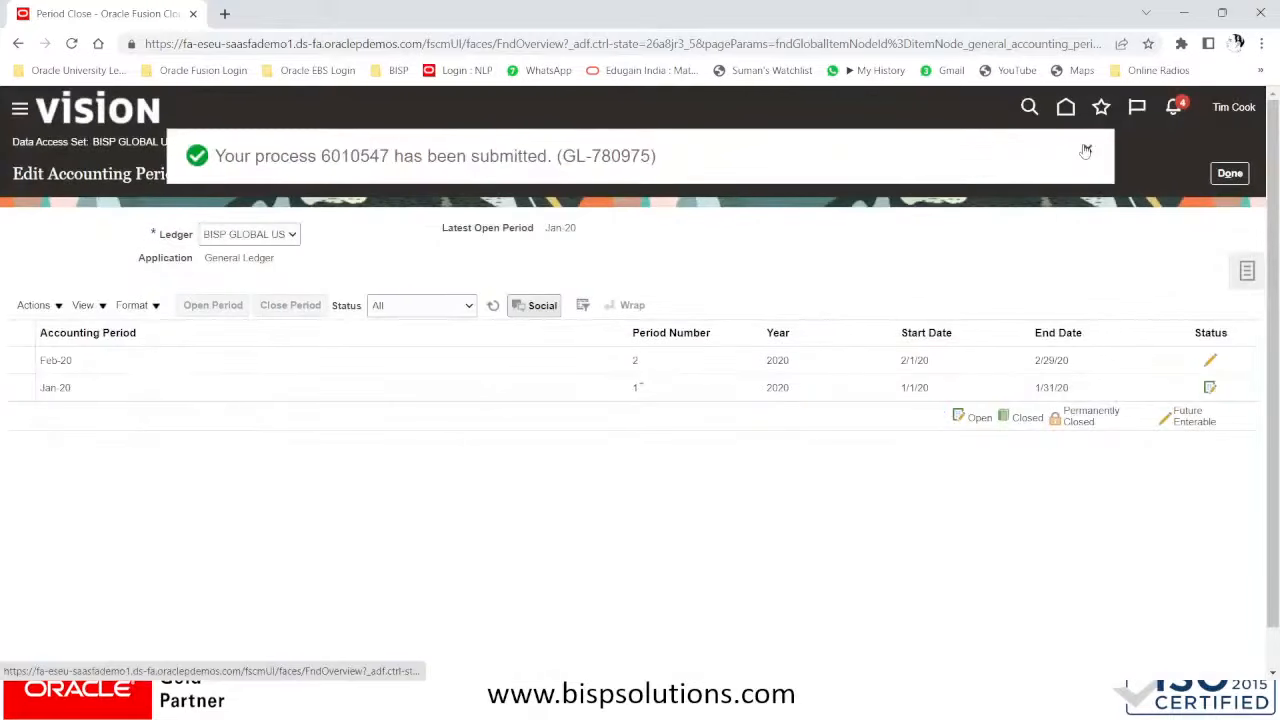
- Refresh the period statuses until 13_Dec-20 is the latest open period, with Jan-21 future enterable
{"action": "left_click", "coordinate": [493, 306]}
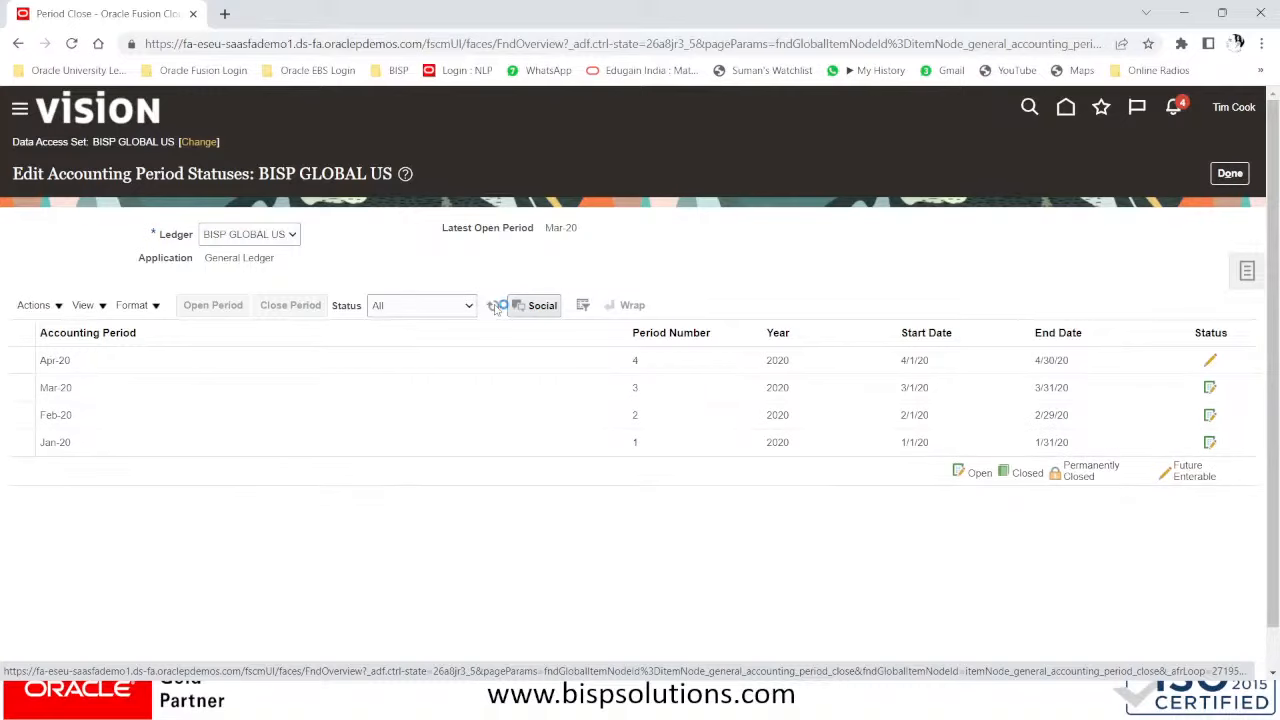
{"action": "left_click", "coordinate": [495, 308]}
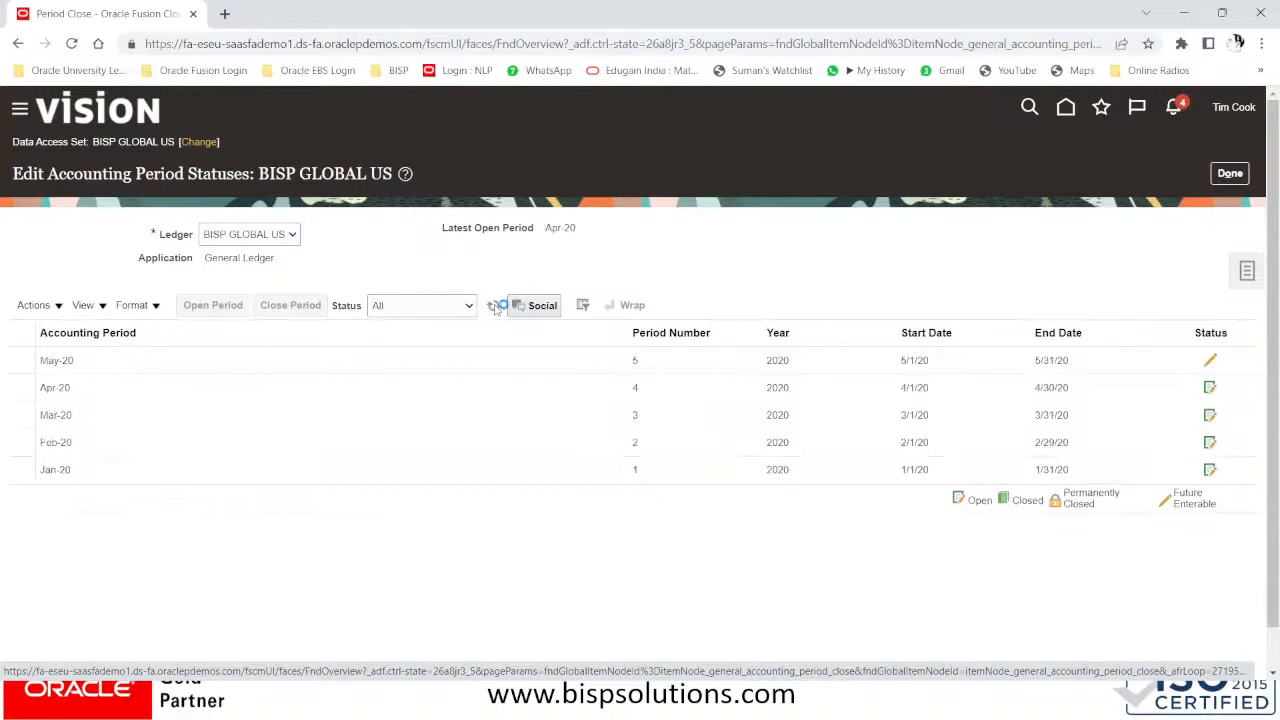
{"action": "left_click", "coordinate": [495, 308]}
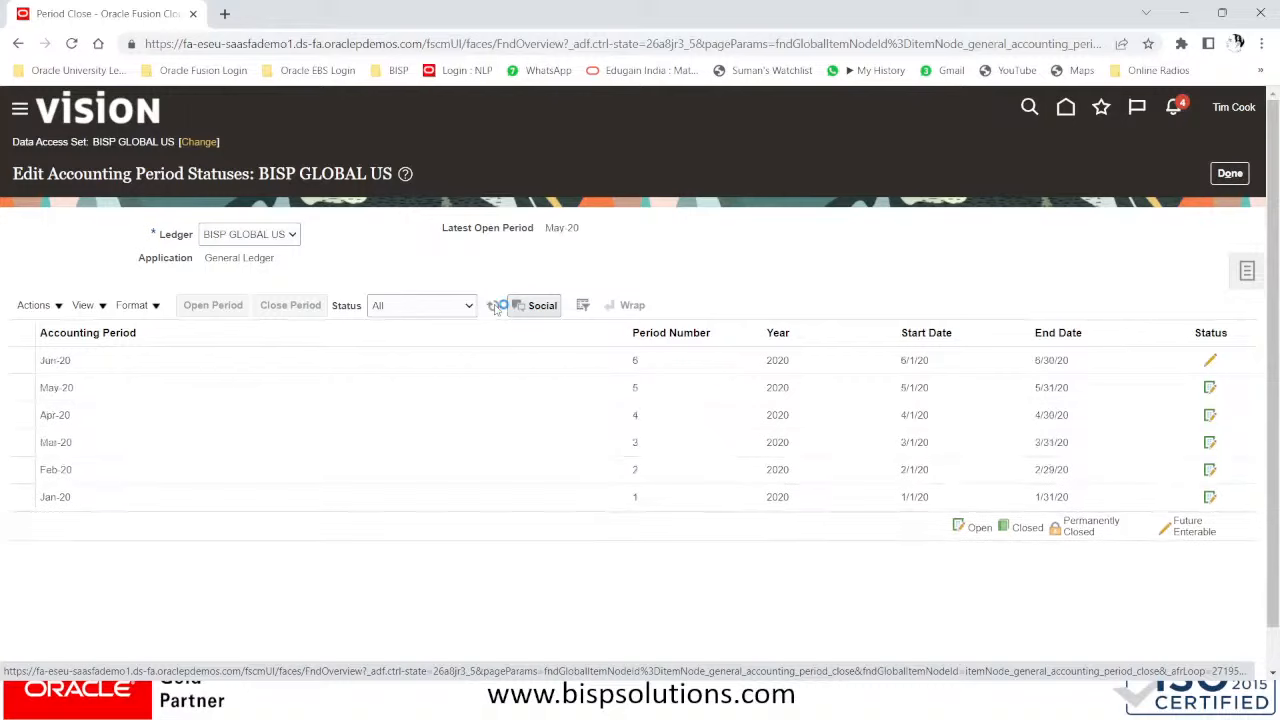
{"action": "left_click", "coordinate": [494, 306]}
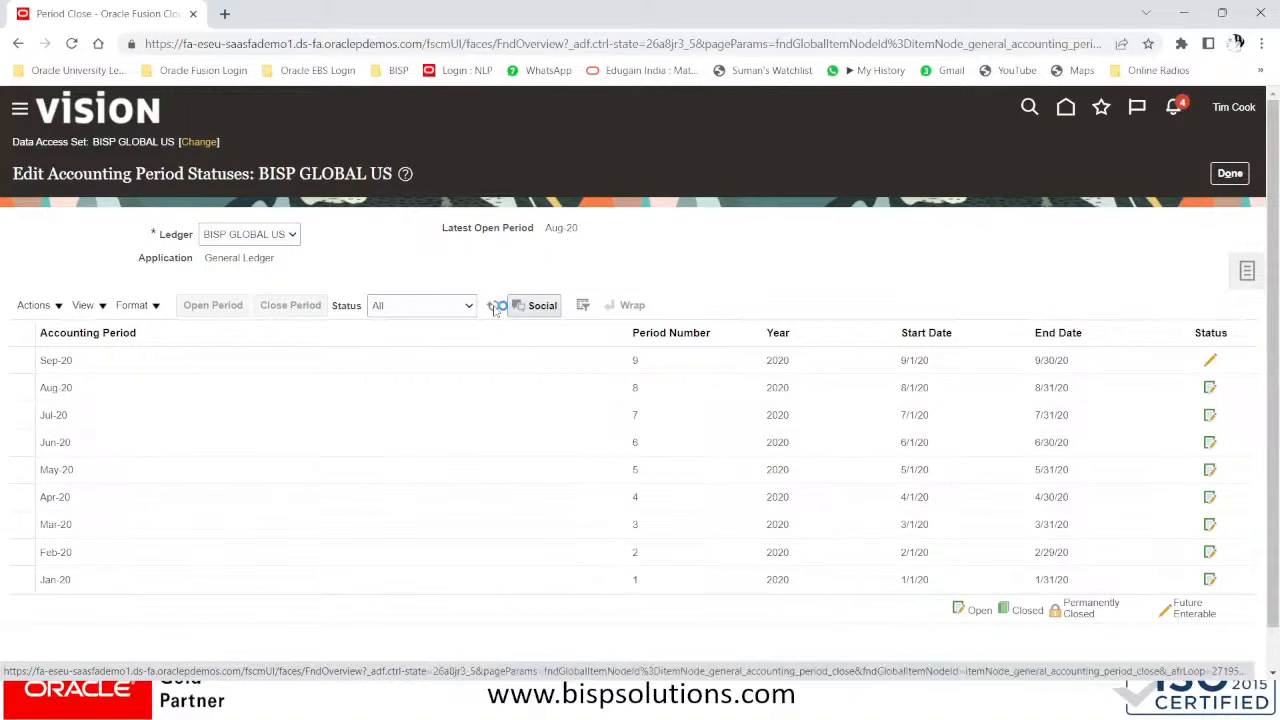
{"action": "left_click", "coordinate": [494, 308]}
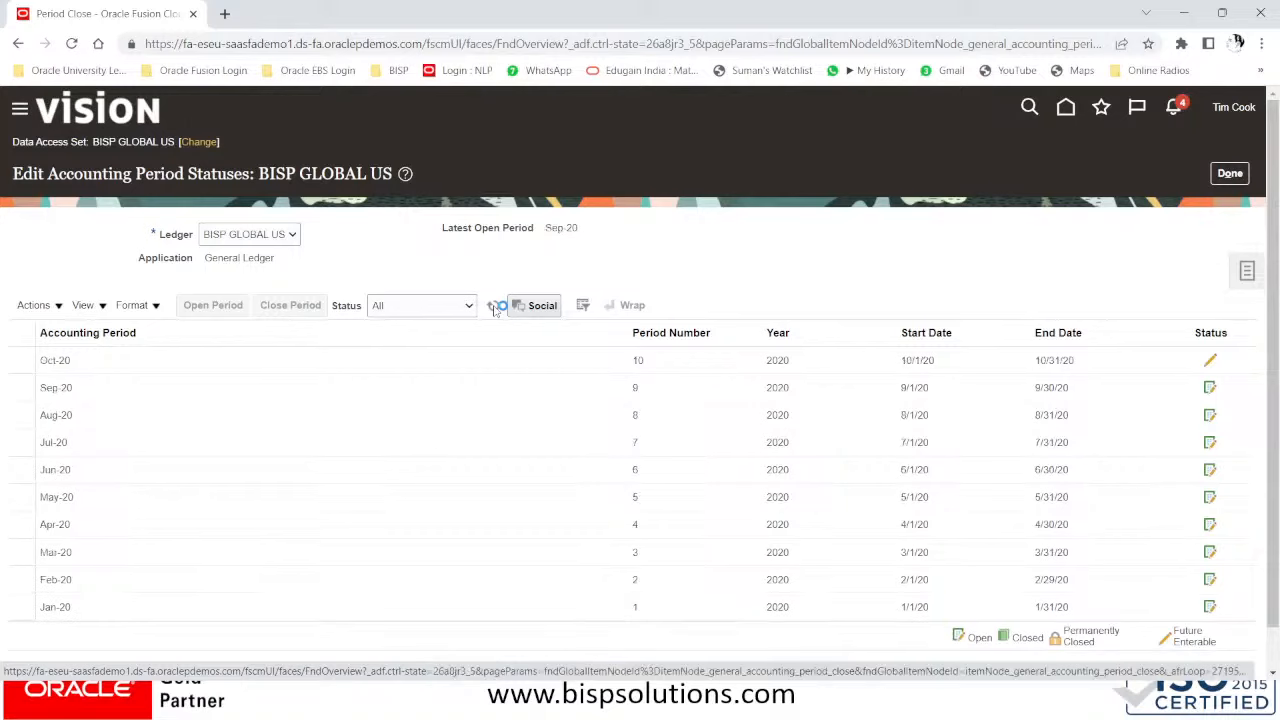
{"action": "left_click", "coordinate": [494, 308]}
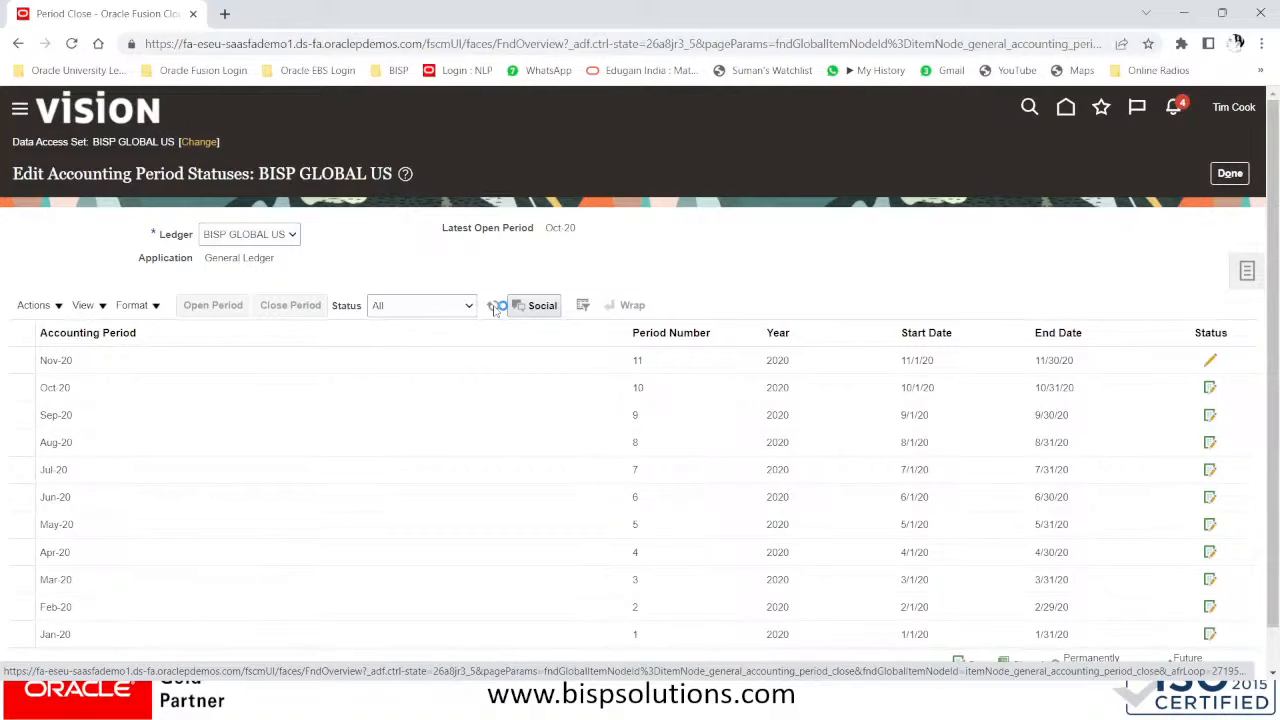
{"action": "left_click", "coordinate": [494, 308]}
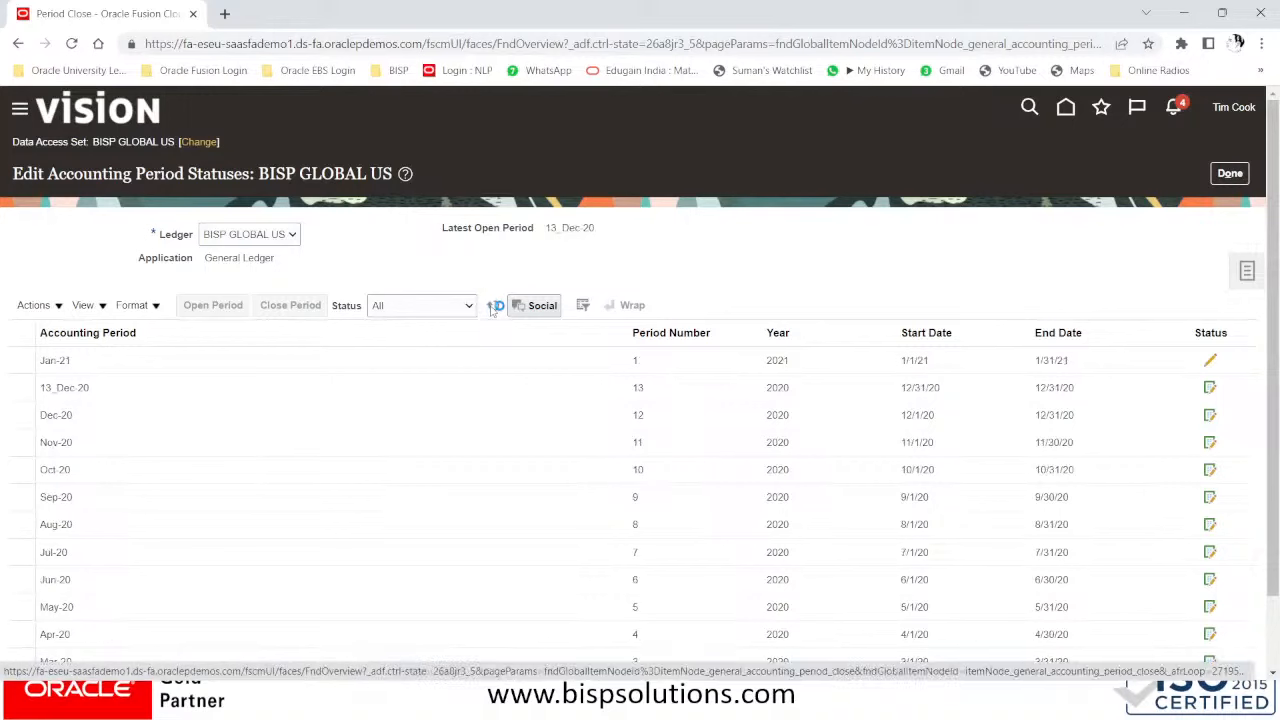
- Keep refreshing as Aug-22 through Dec-22 open, until Jan-23 is the latest open period
{"action": "left_click", "coordinate": [492, 308]}
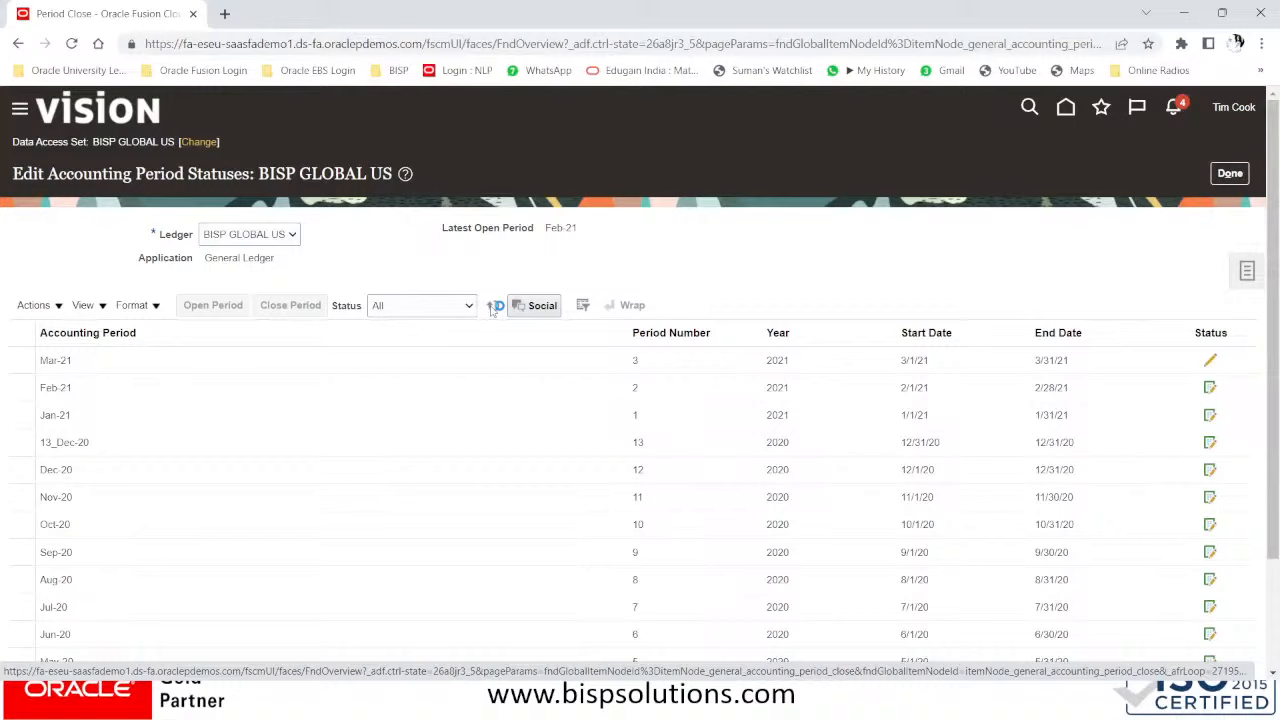
{"action": "left_click", "coordinate": [492, 309]}
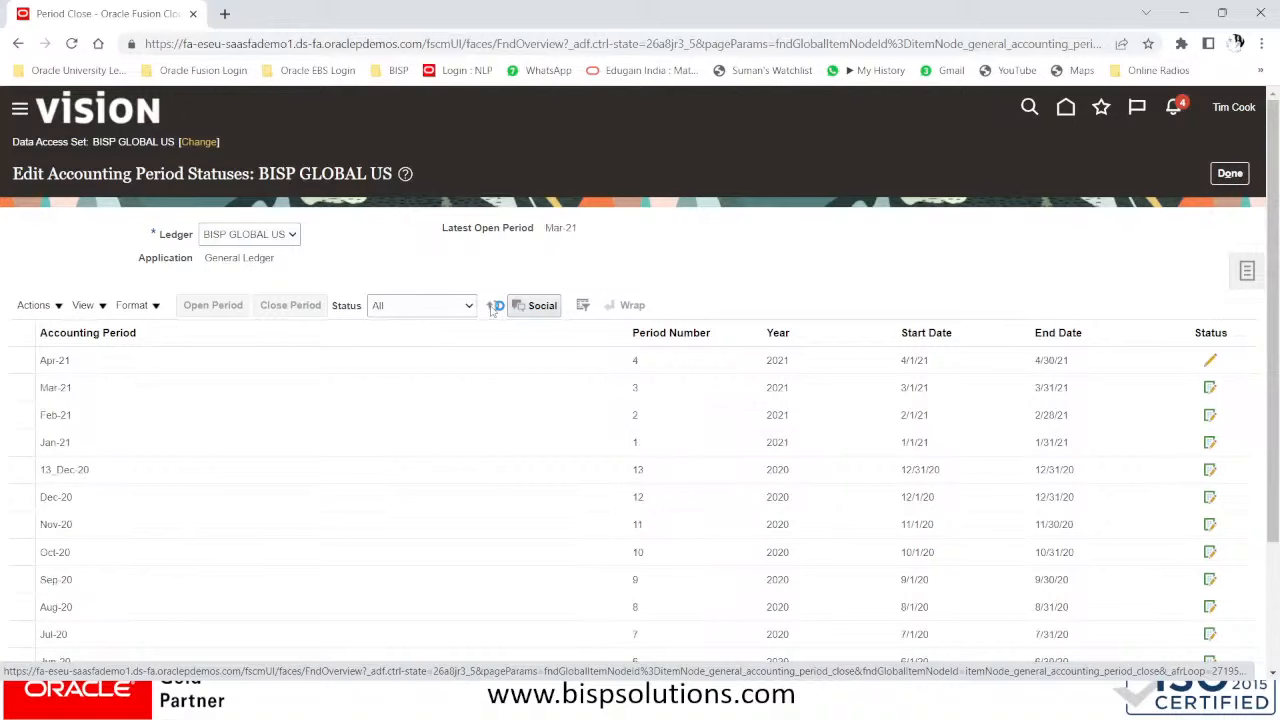
{"action": "left_click", "coordinate": [492, 309]}
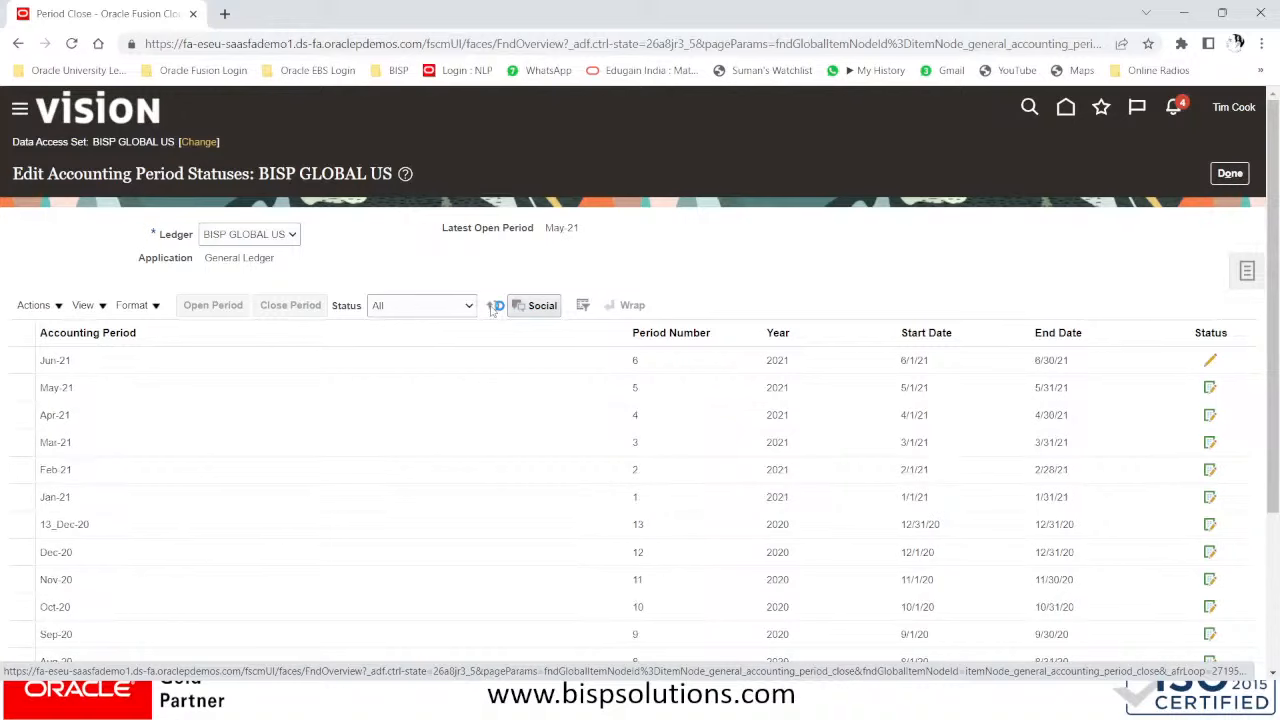
{"action": "left_click", "coordinate": [492, 309]}
{"action": "left_click", "coordinate": [491, 307]}
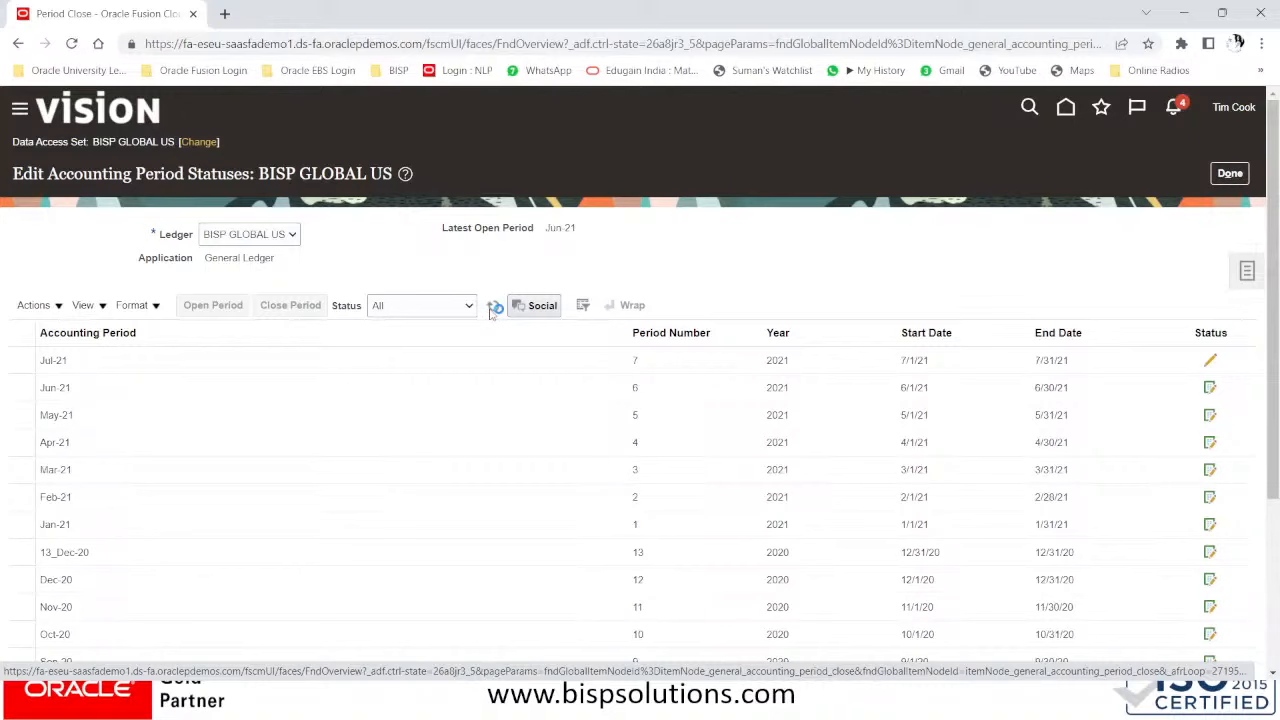
{"action": "left_click", "coordinate": [493, 306]}
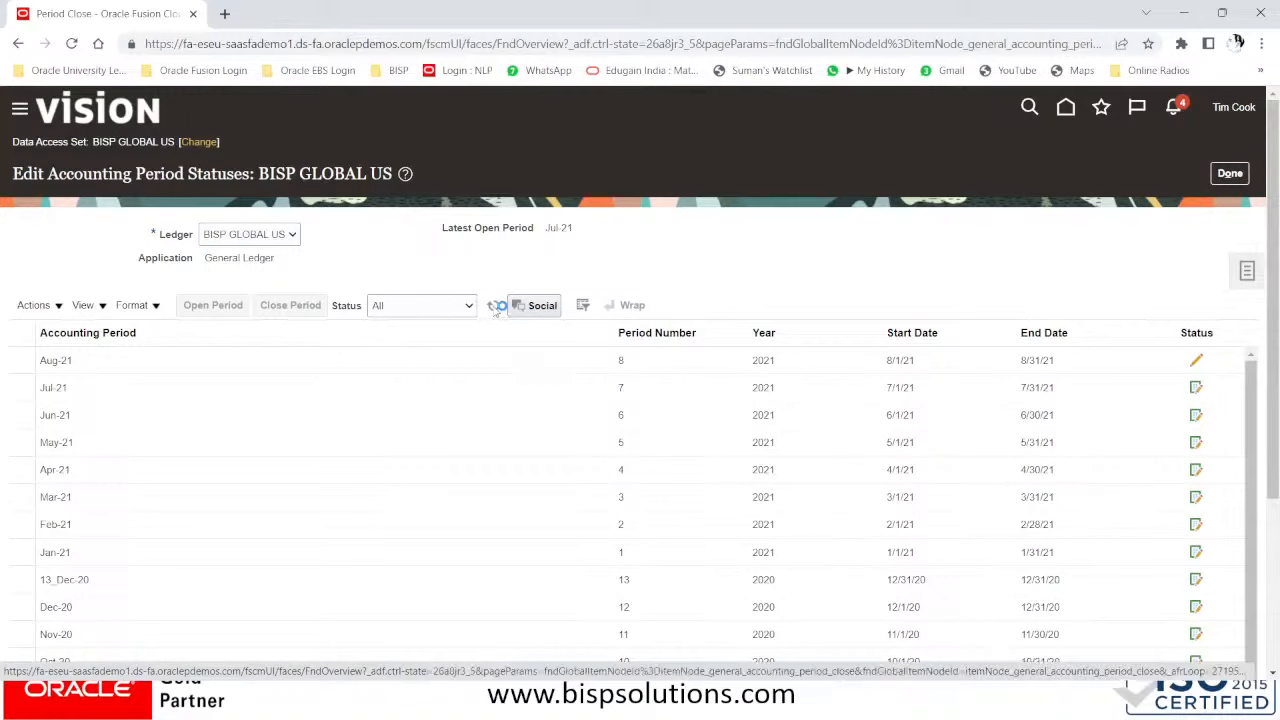
{"action": "left_click", "coordinate": [497, 308]}
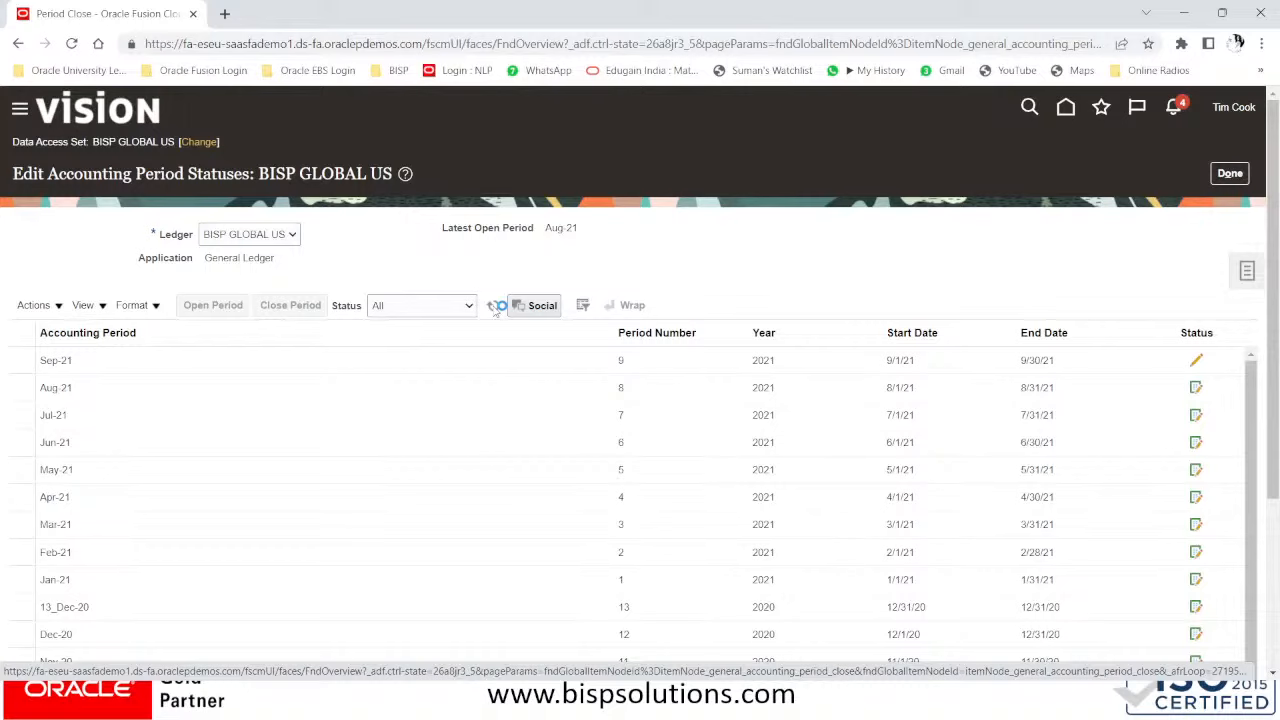
{"action": "left_click", "coordinate": [497, 308]}
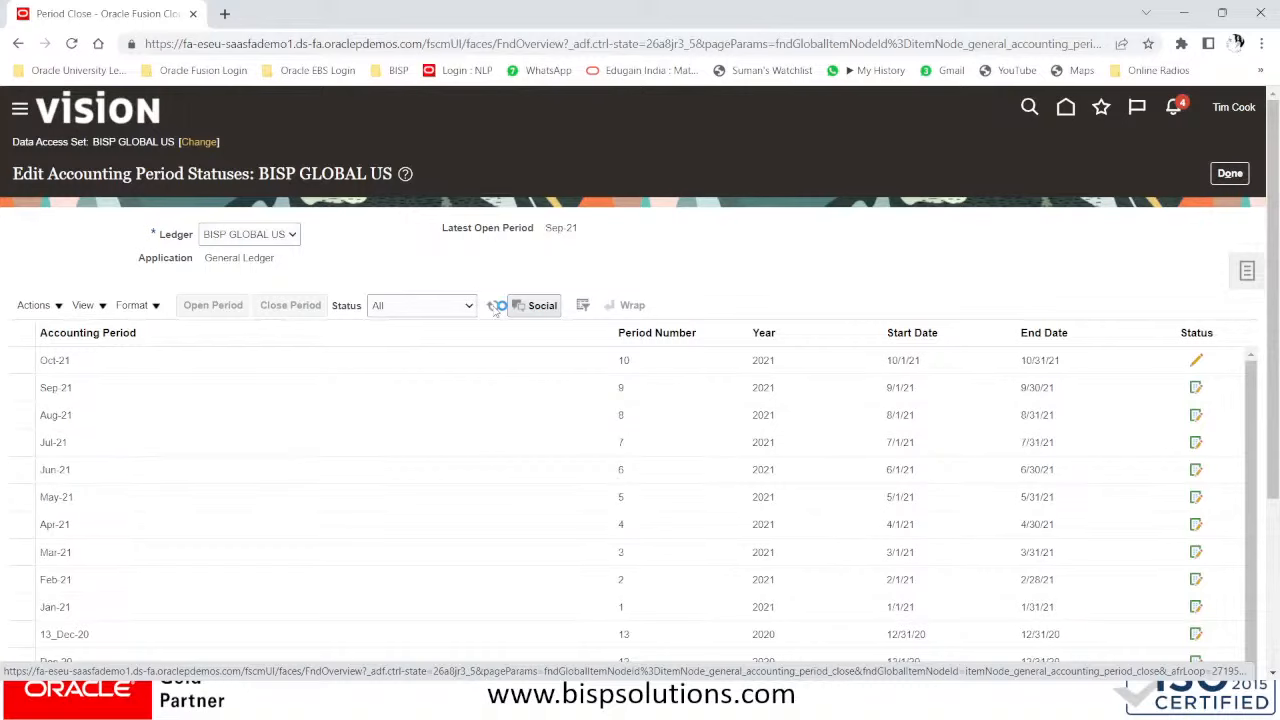
{"action": "left_click", "coordinate": [497, 308]}
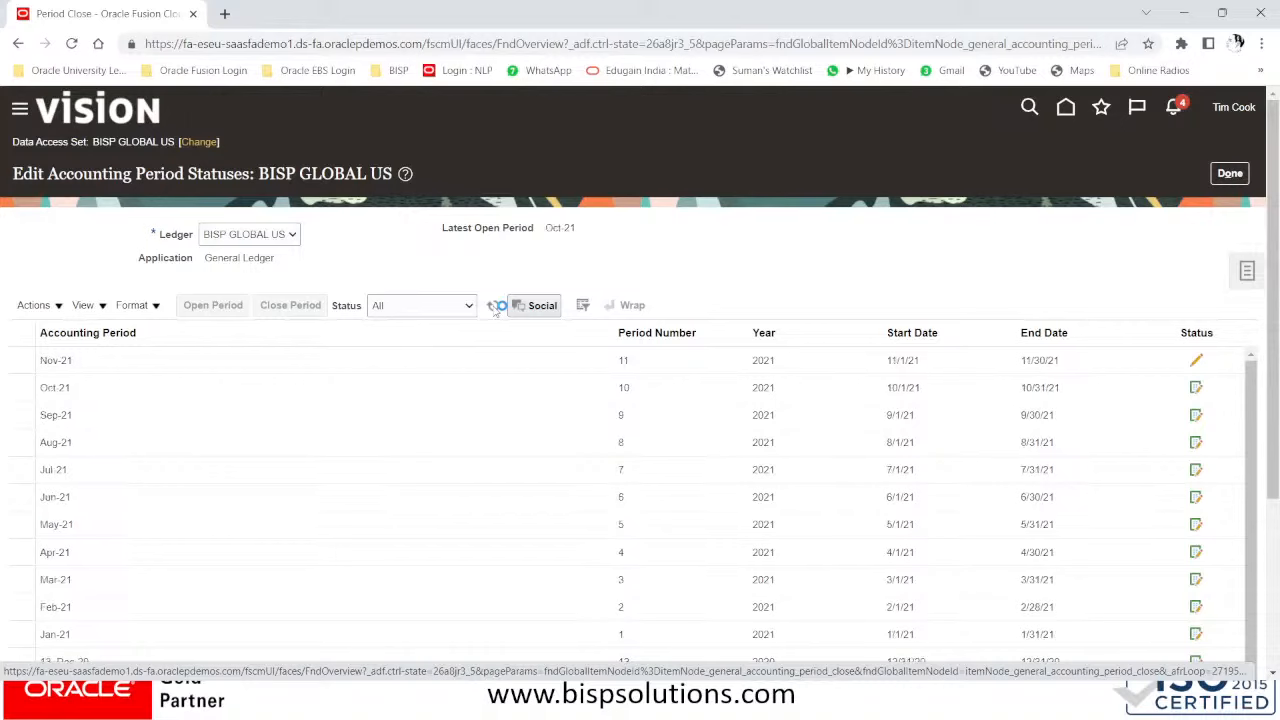
{"action": "left_click", "coordinate": [497, 308]}
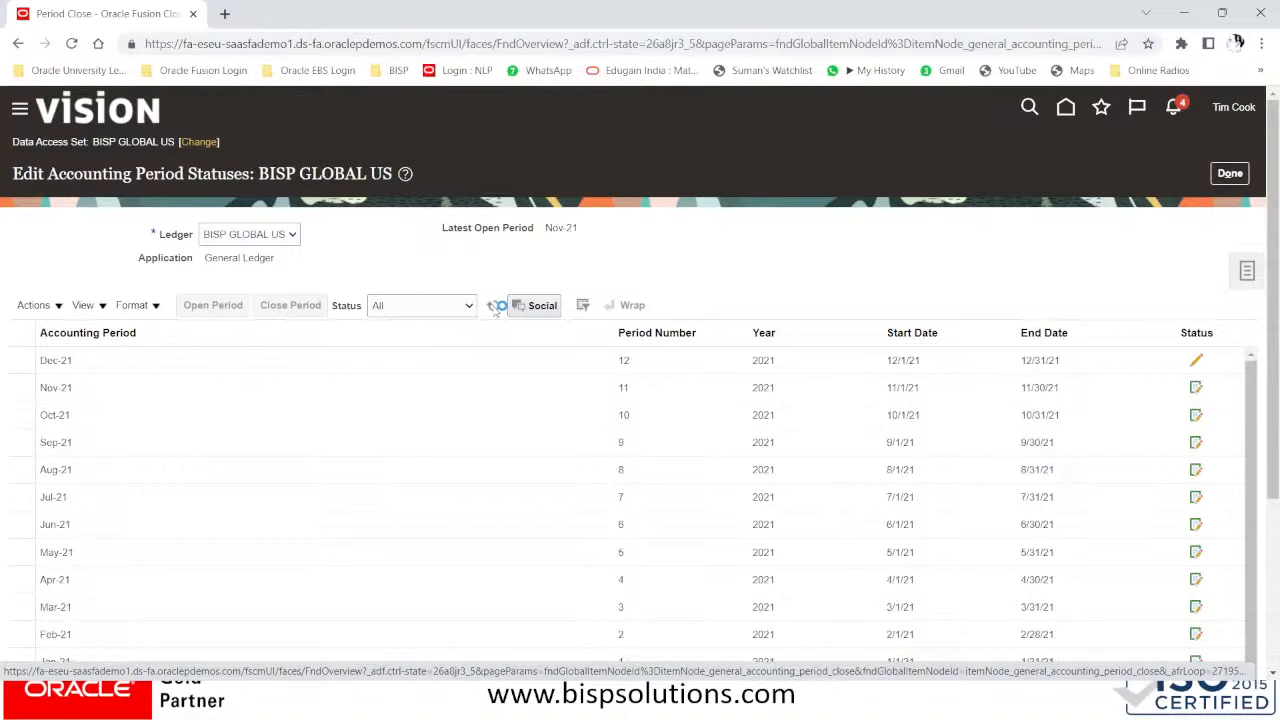
{"action": "left_click", "coordinate": [497, 308]}
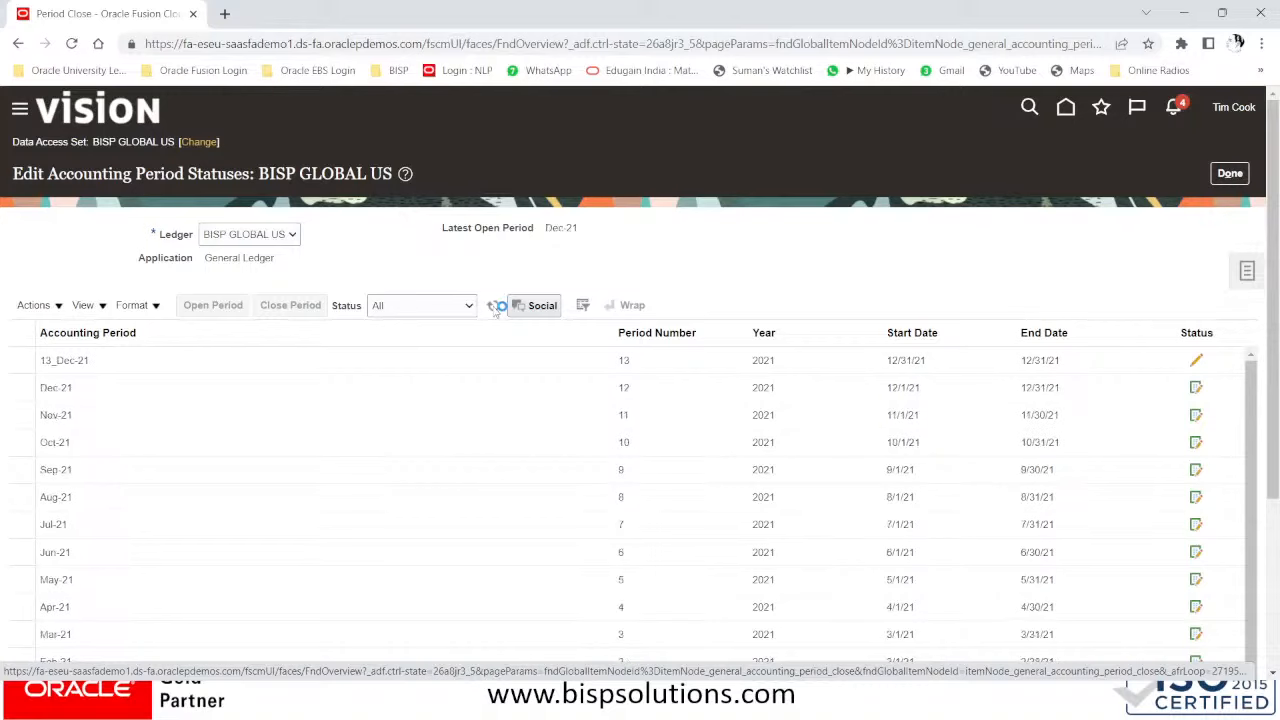
{"action": "left_click", "coordinate": [497, 308]}
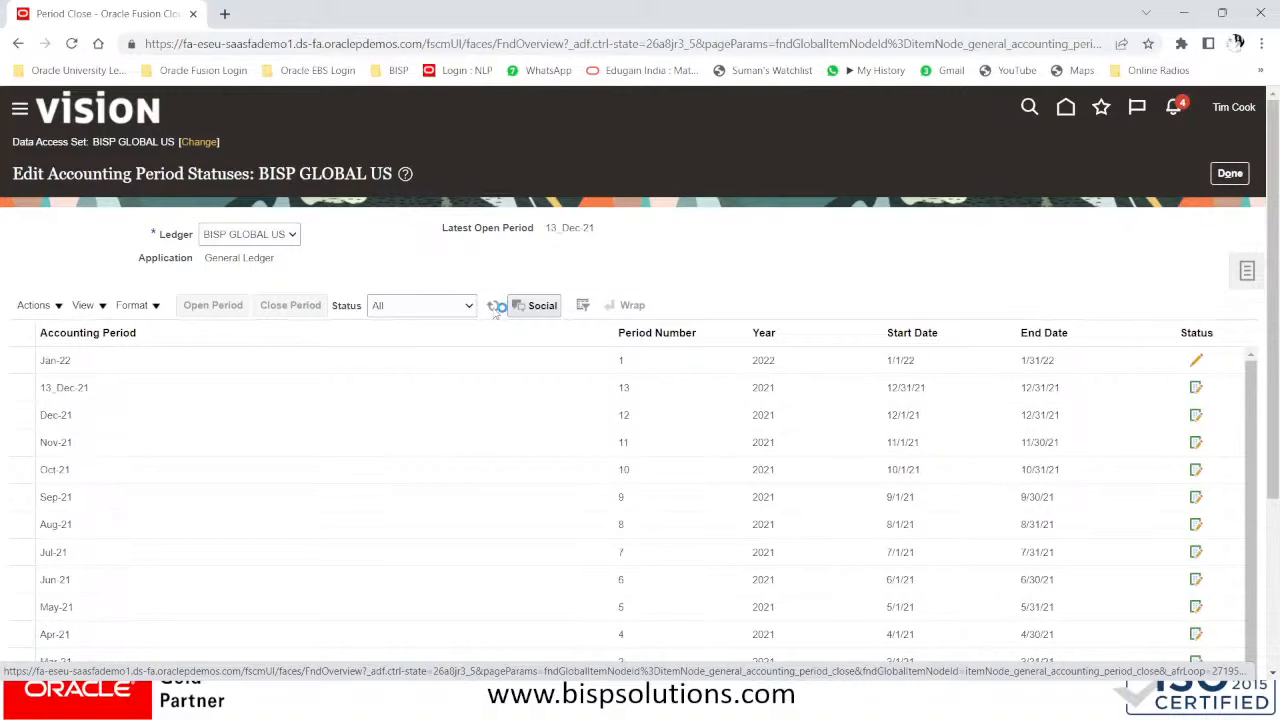
{"action": "left_click", "coordinate": [497, 308]}
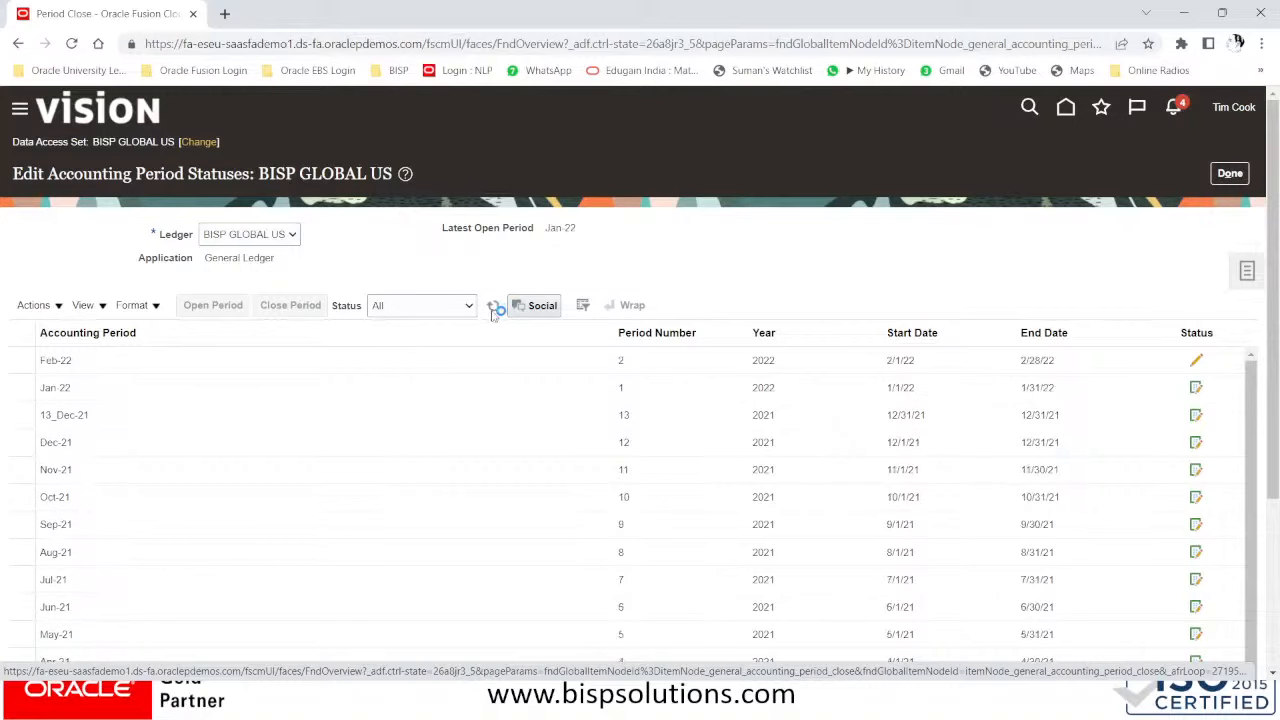
{"action": "left_click", "coordinate": [492, 312]}
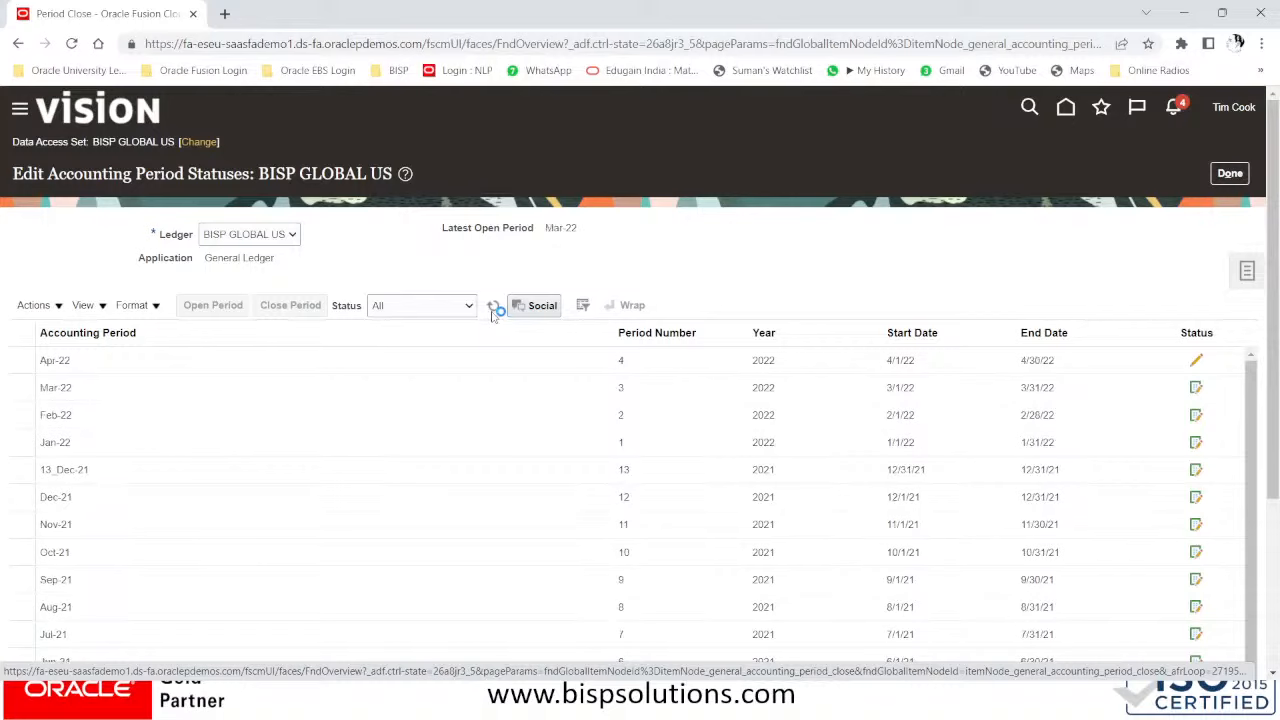
{"action": "left_click", "coordinate": [492, 312]}
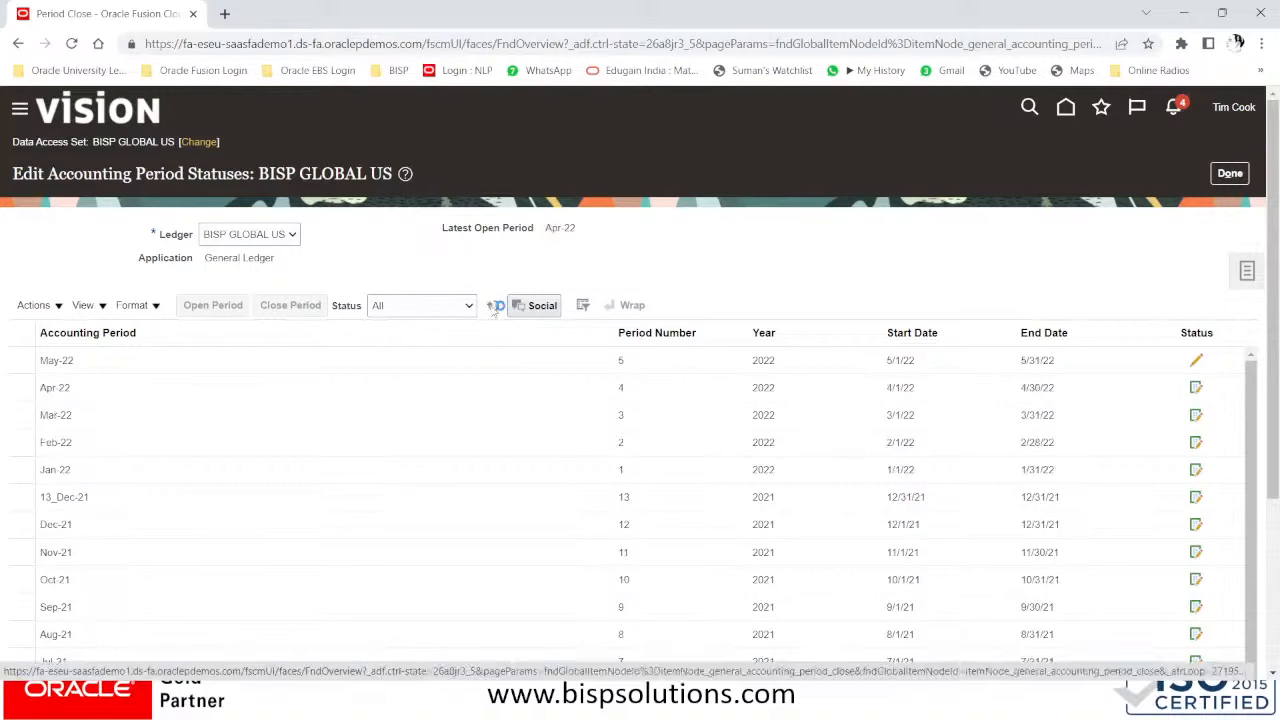
{"action": "left_click", "coordinate": [492, 312]}
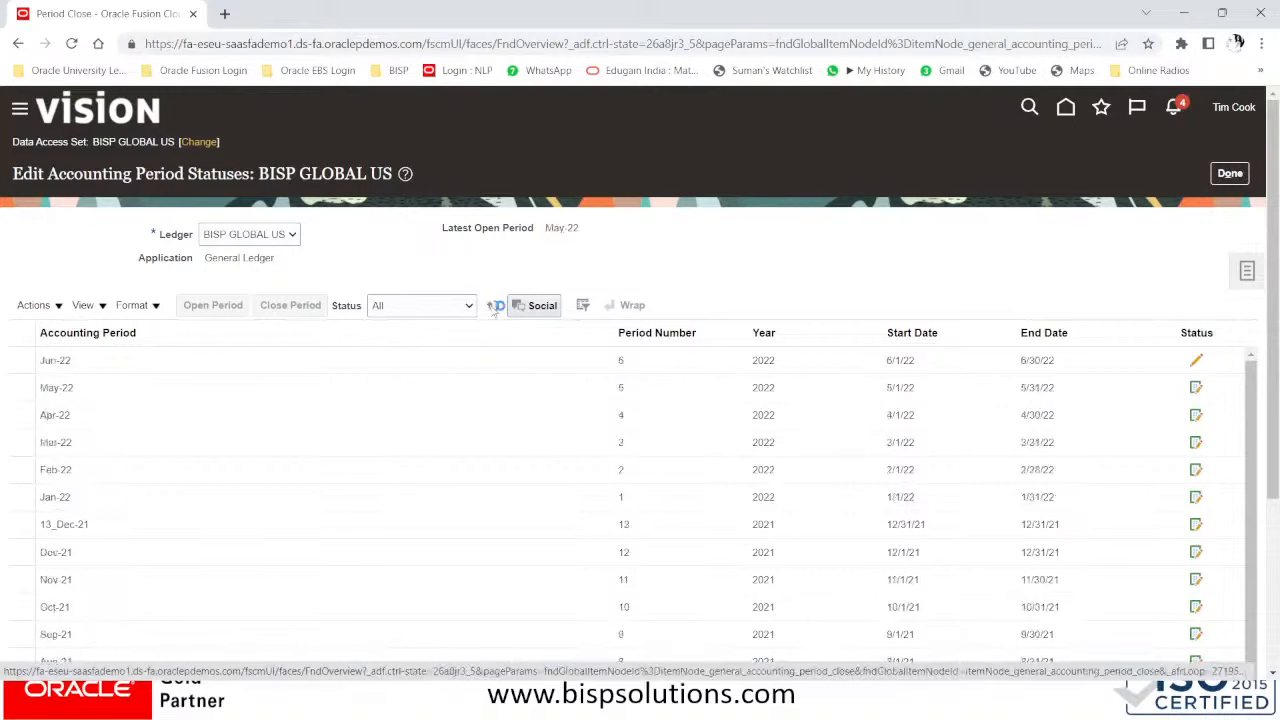
{"action": "left_click", "coordinate": [493, 311]}
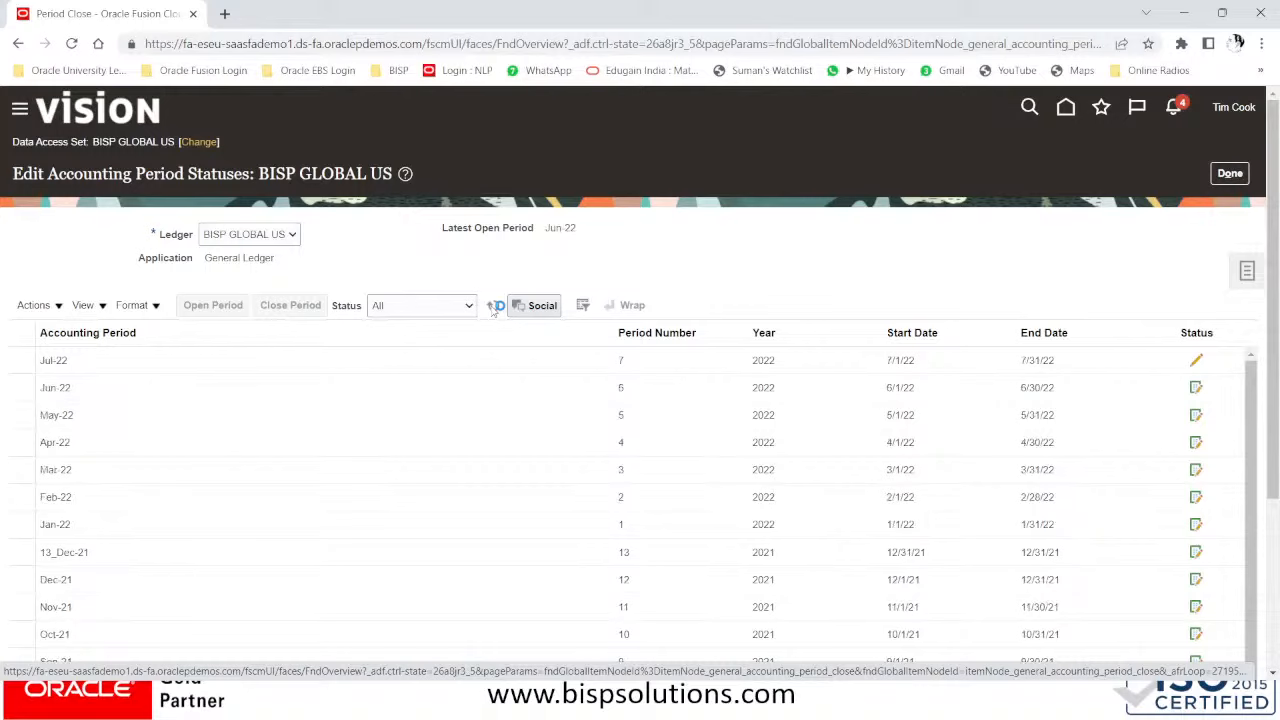
{"action": "left_click", "coordinate": [493, 311]}
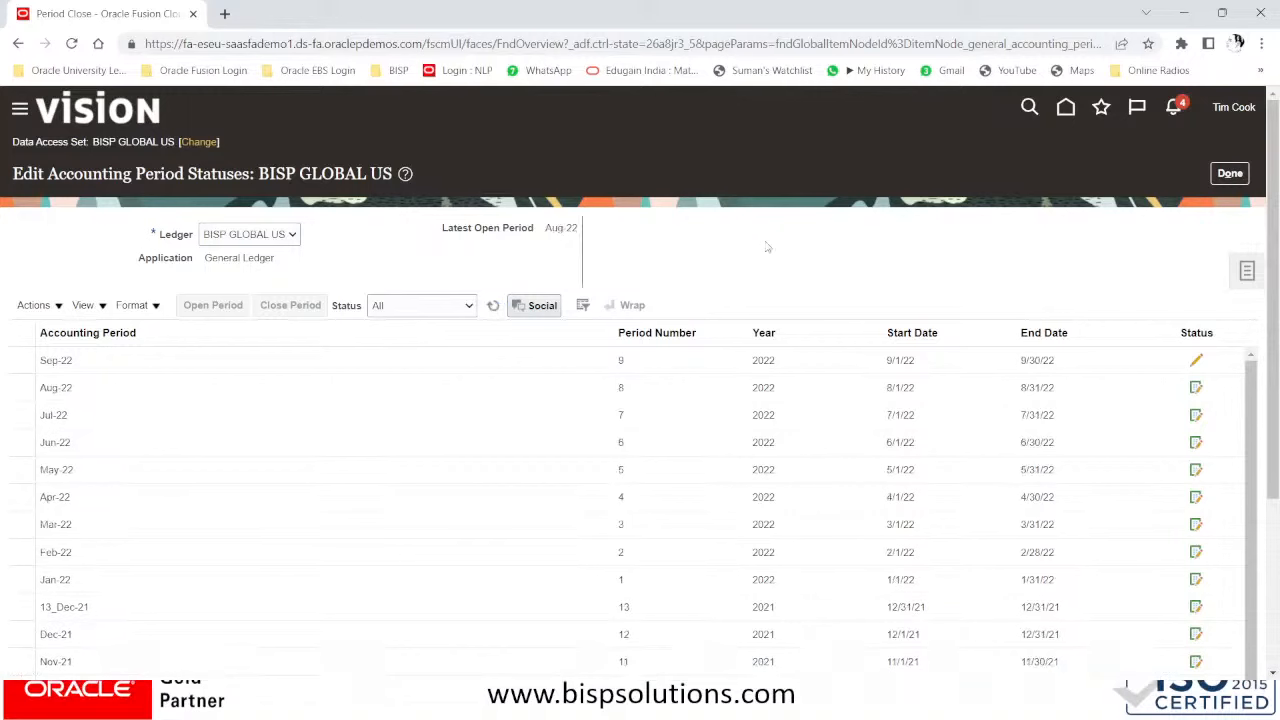
{"action": "left_click", "coordinate": [495, 309]}
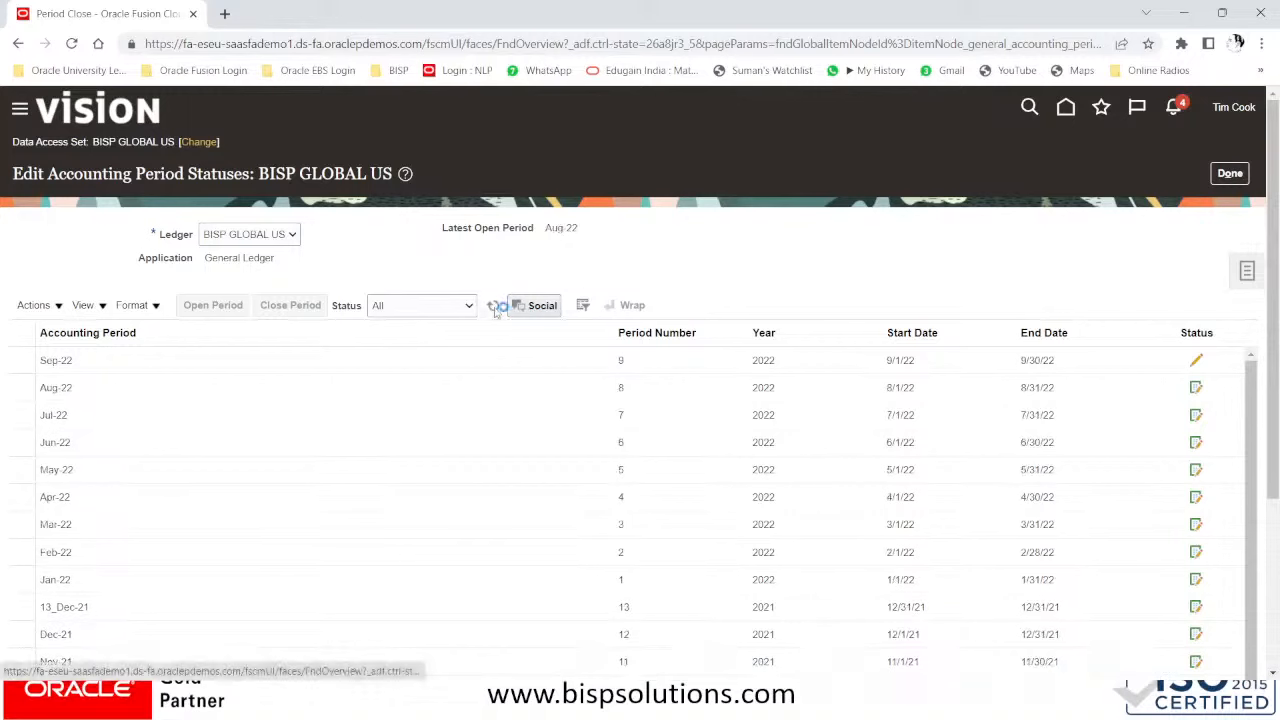
{"action": "left_click", "coordinate": [495, 309]}
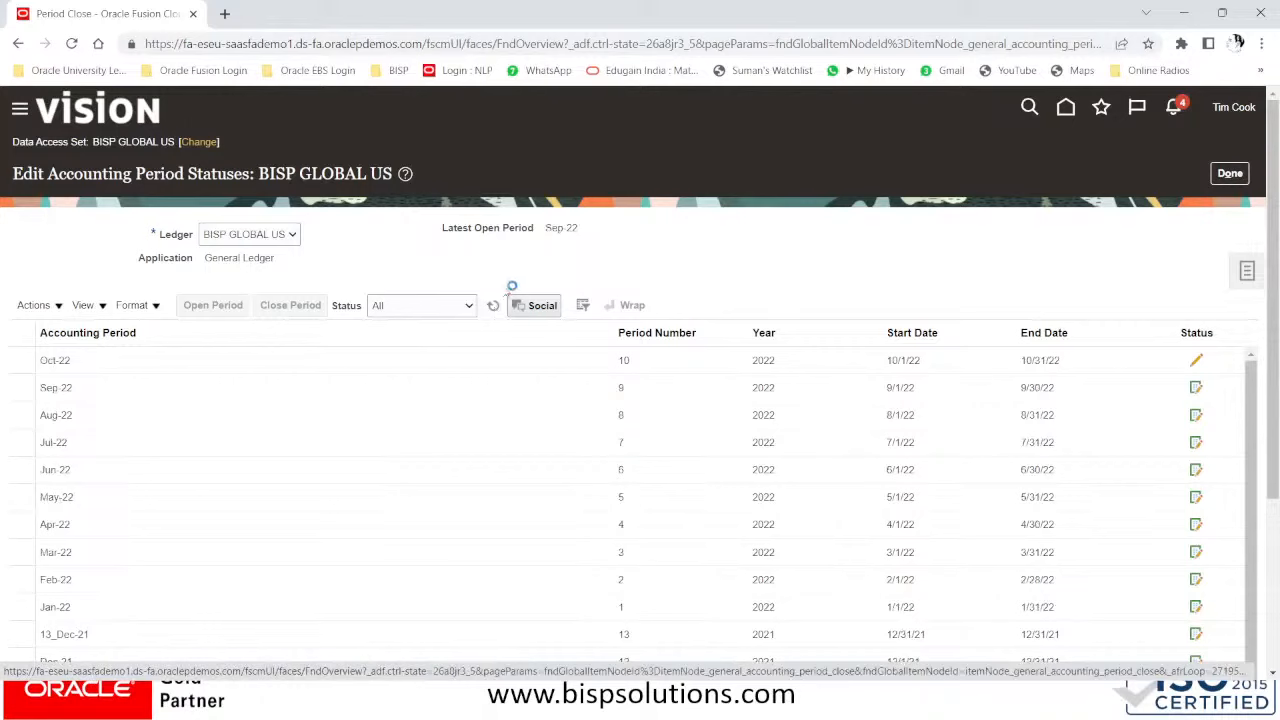
{"action": "left_click", "coordinate": [492, 310]}
{"action": "left_click", "coordinate": [491, 310]}
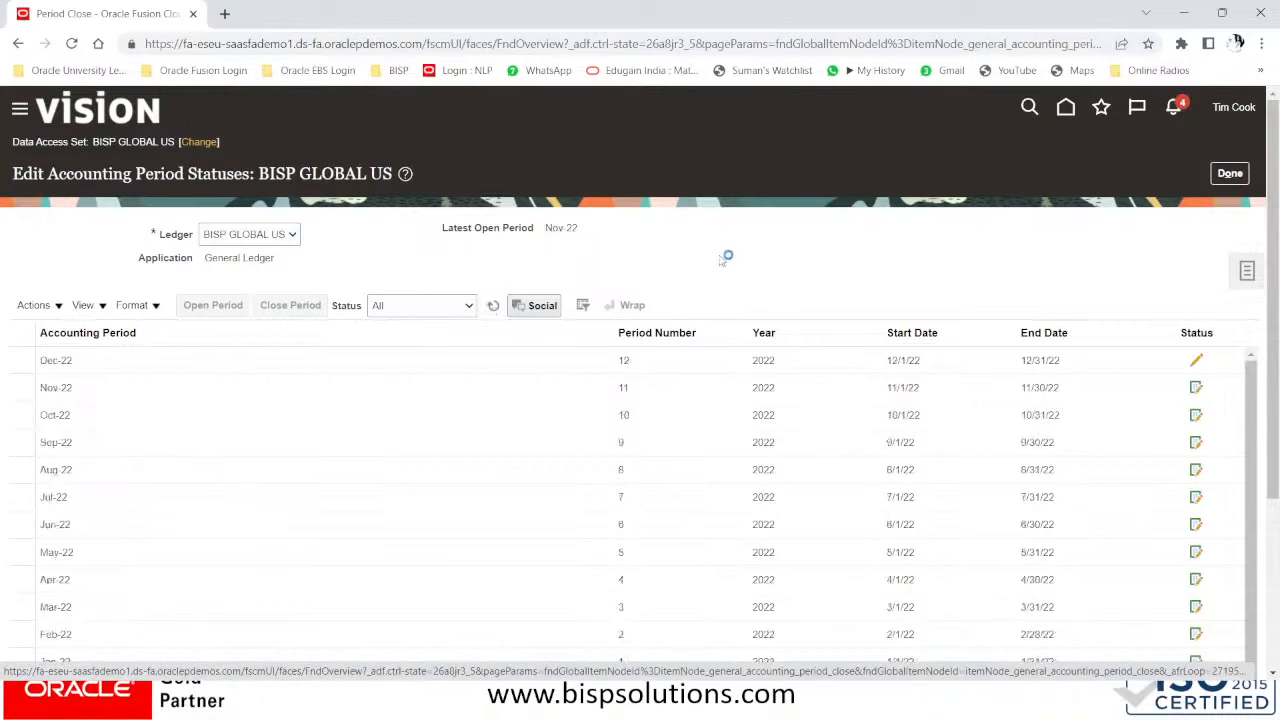
{"action": "left_click", "coordinate": [491, 310]}
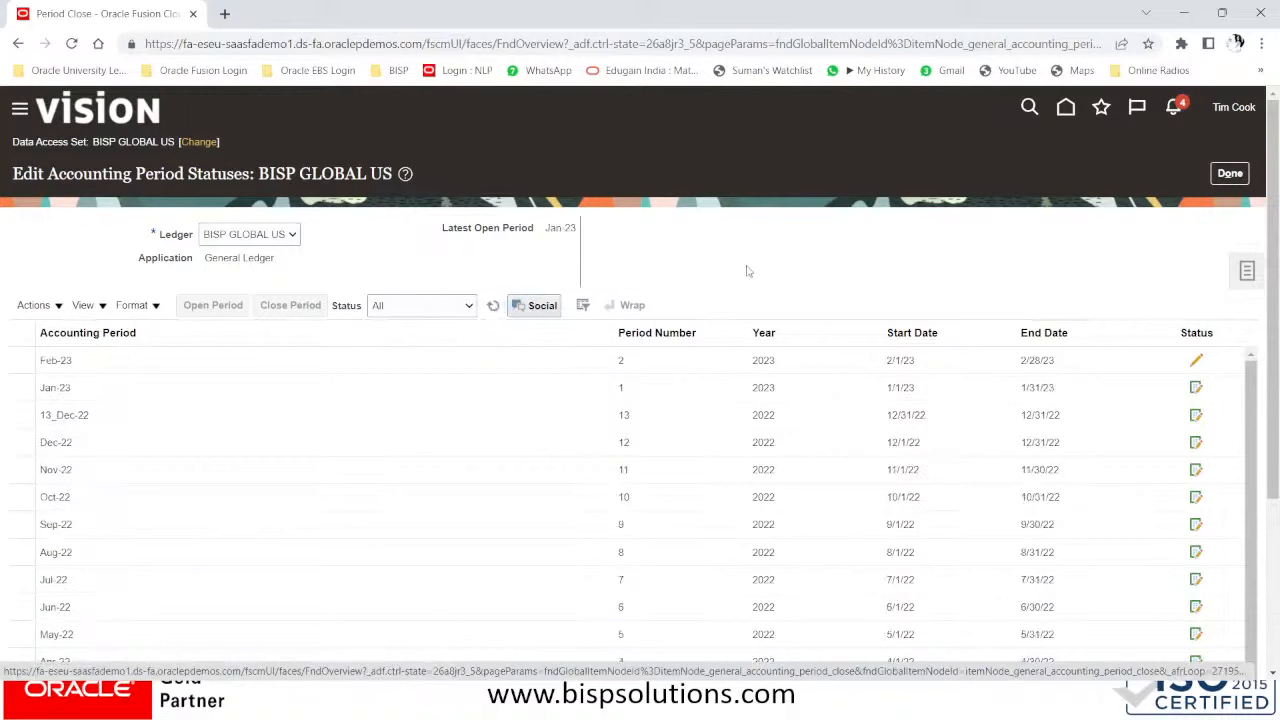
- Refresh until Jul-23 is the latest open period, then finish with Done
{"action": "left_click", "coordinate": [495, 309]}
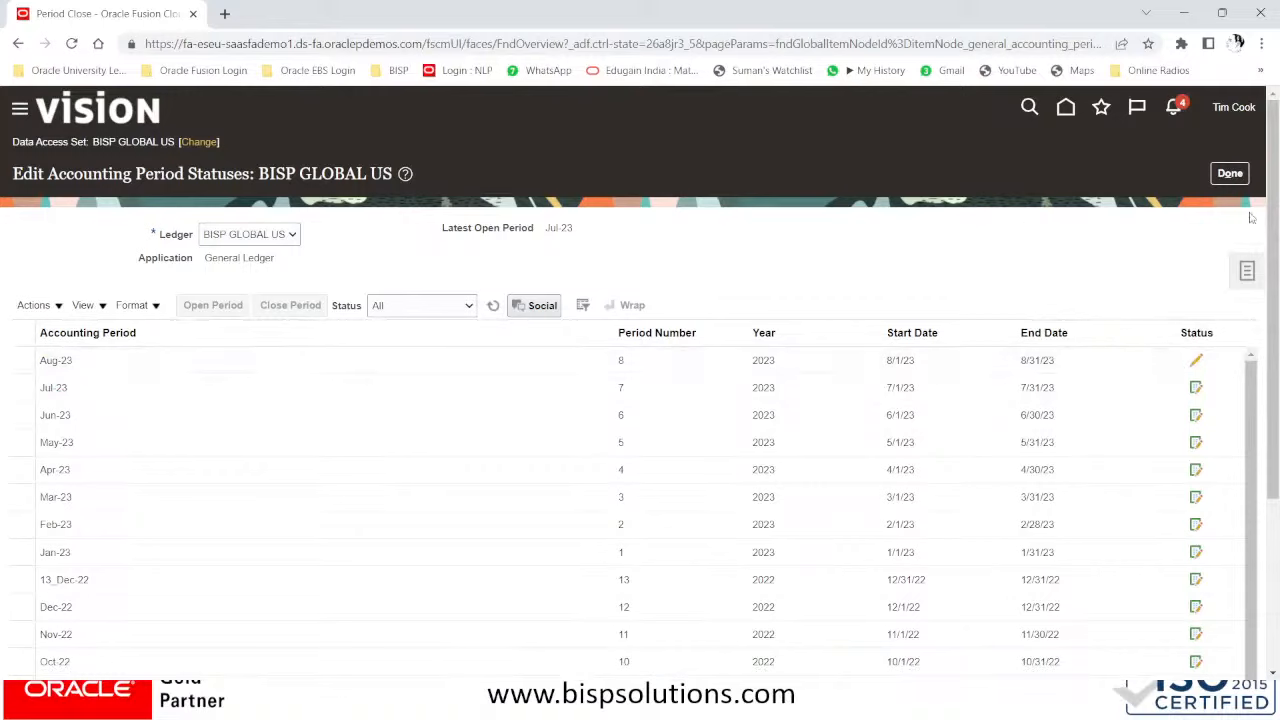
{"action": "left_click", "coordinate": [1231, 175]}
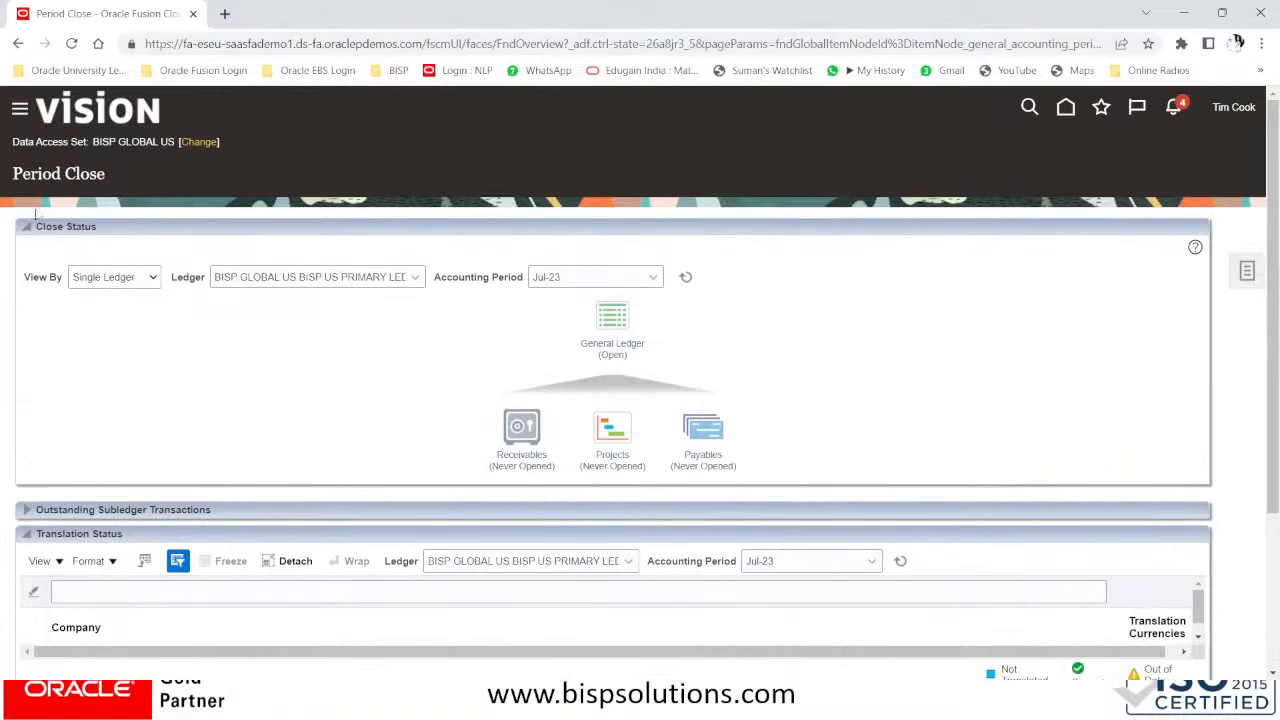
- Go to General Accounting > Journals and create a new journal, which defaults to period Jul-23
{"action": "left_click", "coordinate": [20, 108]}
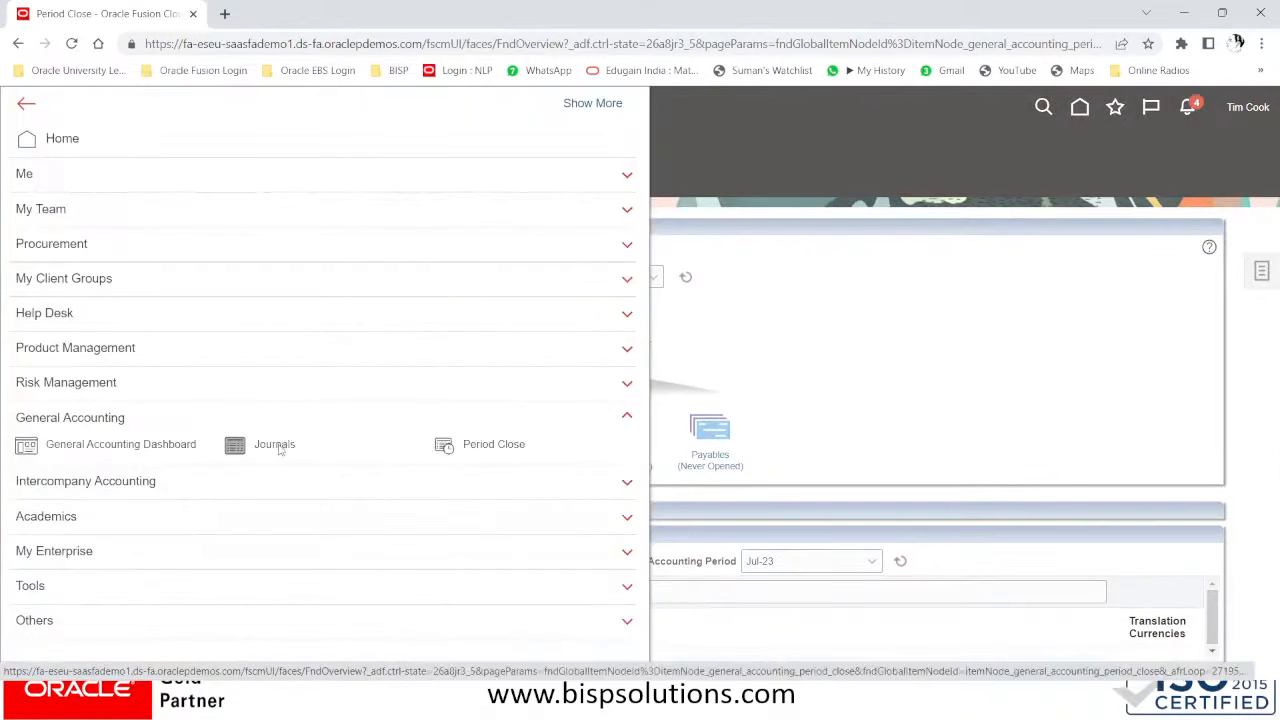
{"action": "left_click", "coordinate": [280, 447]}
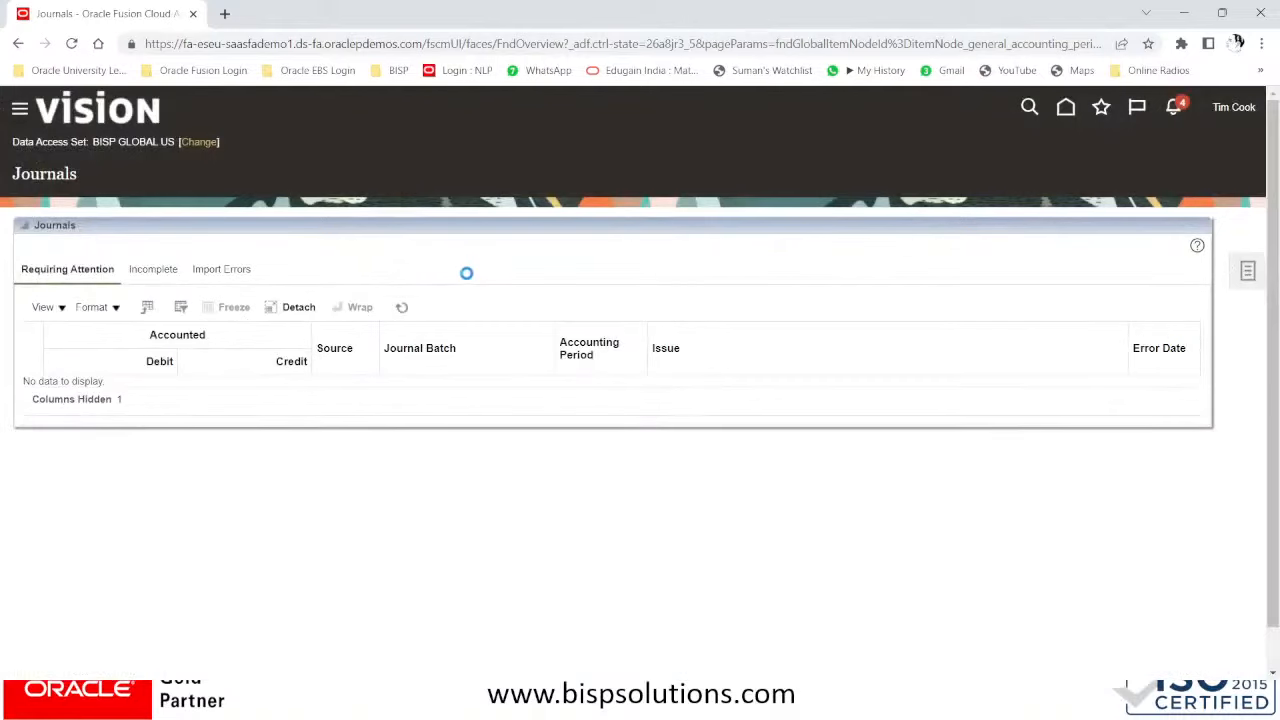
{"action": "left_click", "coordinate": [1246, 271]}
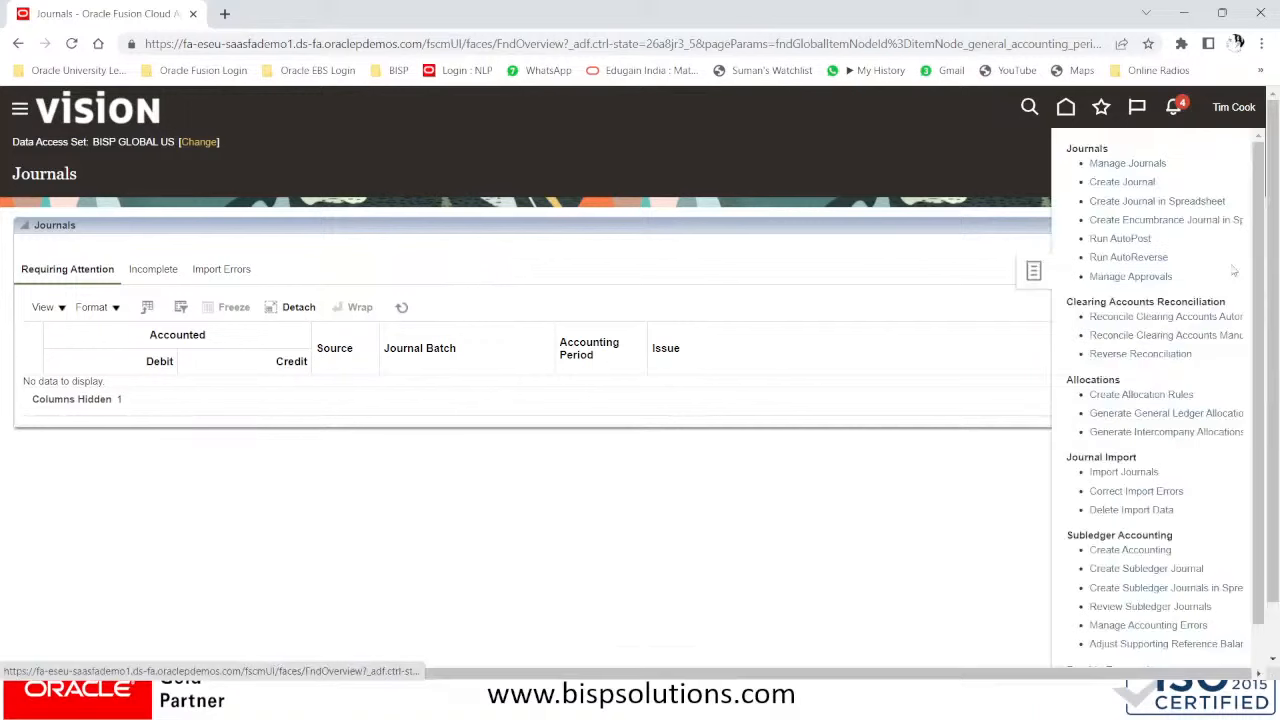
{"action": "left_click", "coordinate": [1118, 181]}
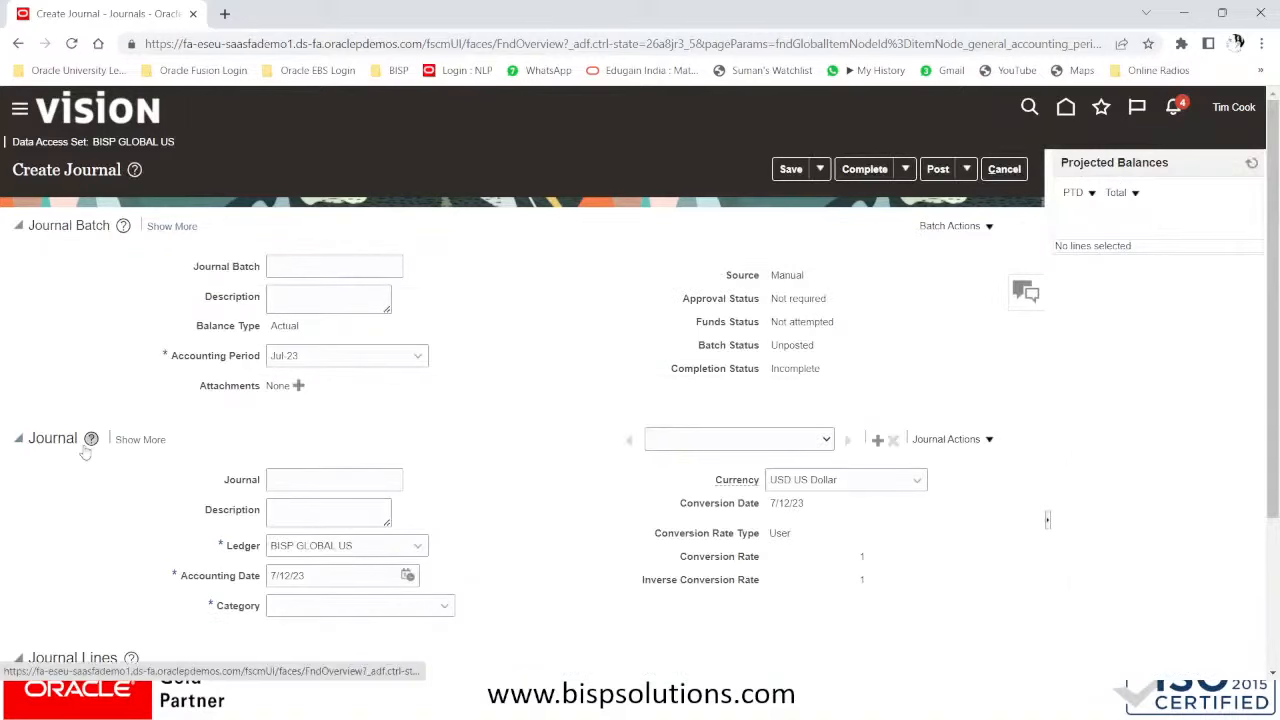
- Name the journal batch FJRL-100 and use FJRL-100 as the batch description
{"action": "scroll", "coordinate": [108, 466], "scroll_direction": "down", "scroll_amount": 2}
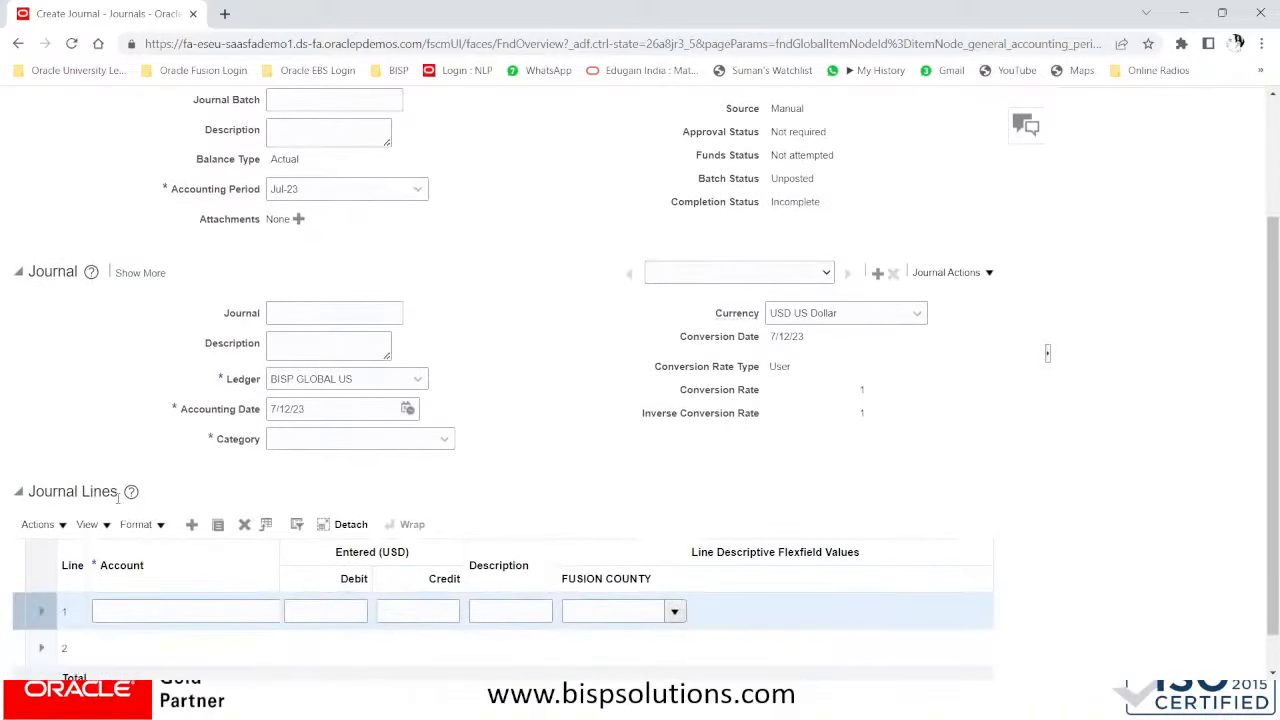
{"action": "scroll", "coordinate": [128, 495], "scroll_direction": "up", "scroll_amount": 2}
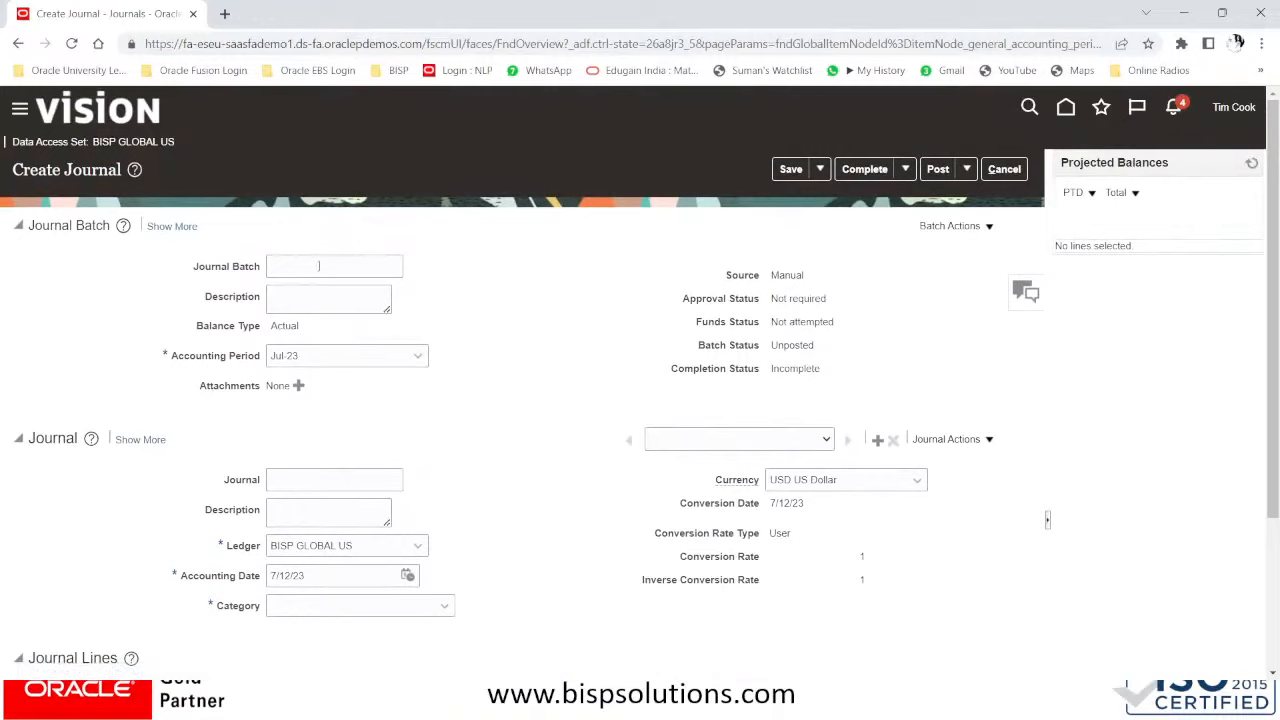
{"action": "left_click", "coordinate": [319, 266]}
{"action": "type", "text": "FJRL-0"}
{"action": "key", "text": "BackSpace"}
{"action": "type", "text": "100"}
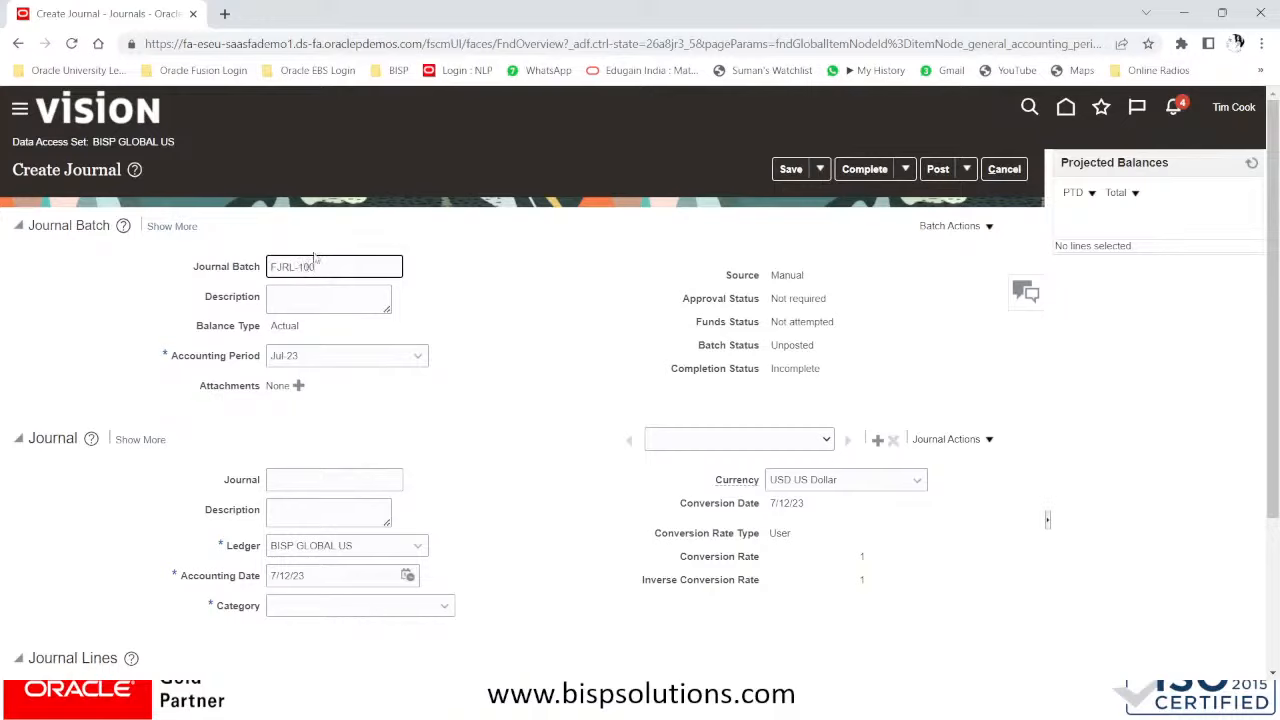
{"action": "left_click_drag", "start_coordinate": [336, 268], "coordinate": [162, 266]}
{"action": "key", "text": "ctrl+c"}
{"action": "left_click", "coordinate": [290, 292]}
{"action": "key", "text": "ctrl+v"}
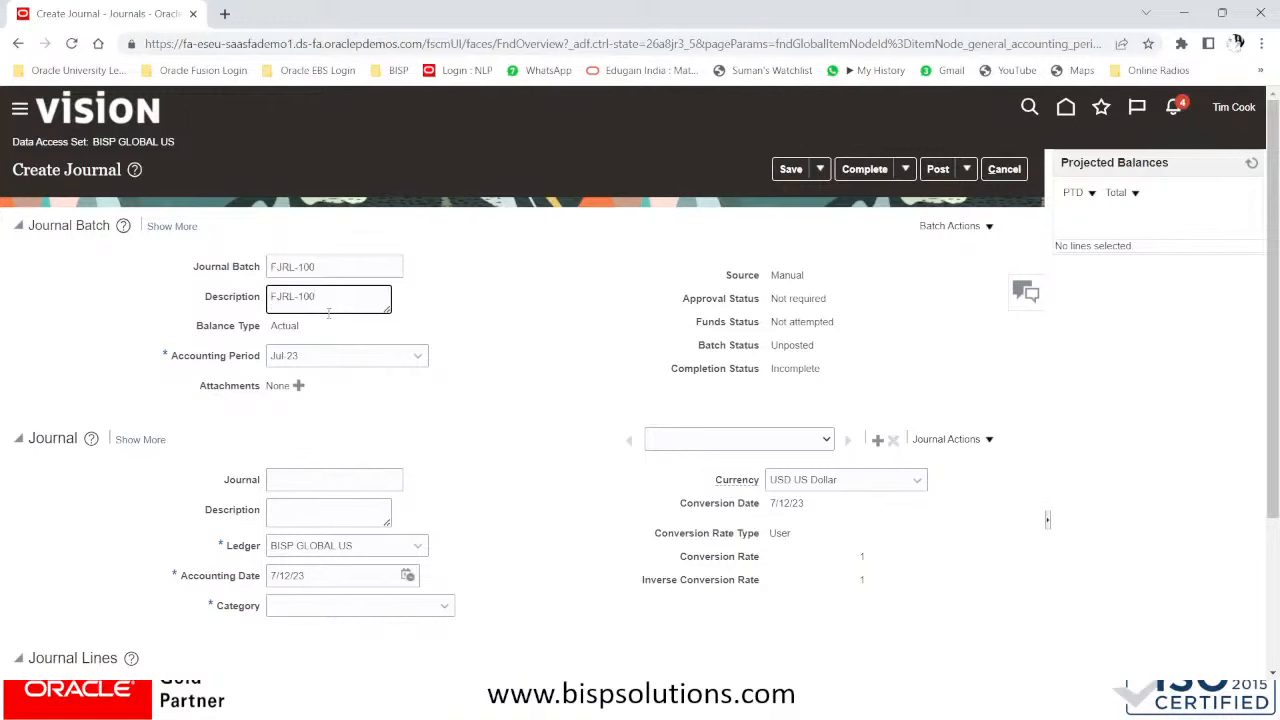
- Use FJRL-100 as the journal name and the journal description
{"action": "scroll", "coordinate": [328, 313], "scroll_direction": "down", "scroll_amount": 2}
{"action": "left_click", "coordinate": [324, 313]}
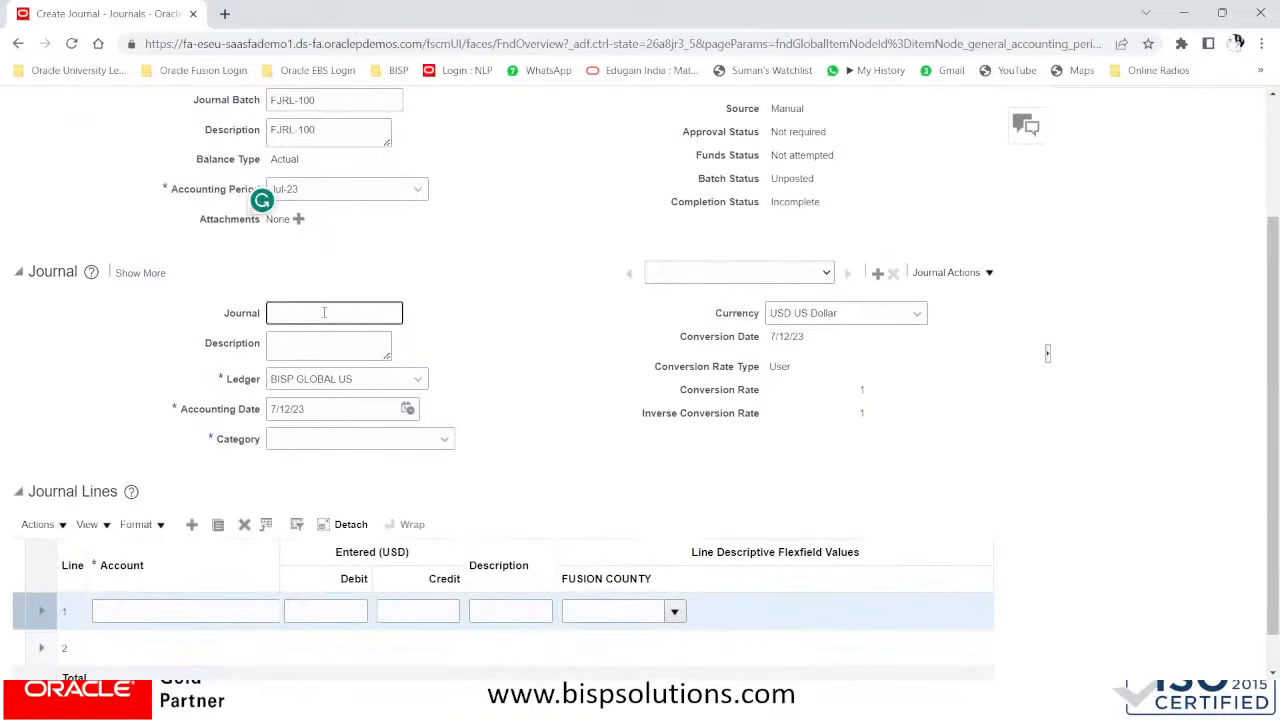
{"action": "key", "text": "ctrl+v"}
{"action": "key", "text": "Tab"}
{"action": "key", "text": "ctrl+v"}
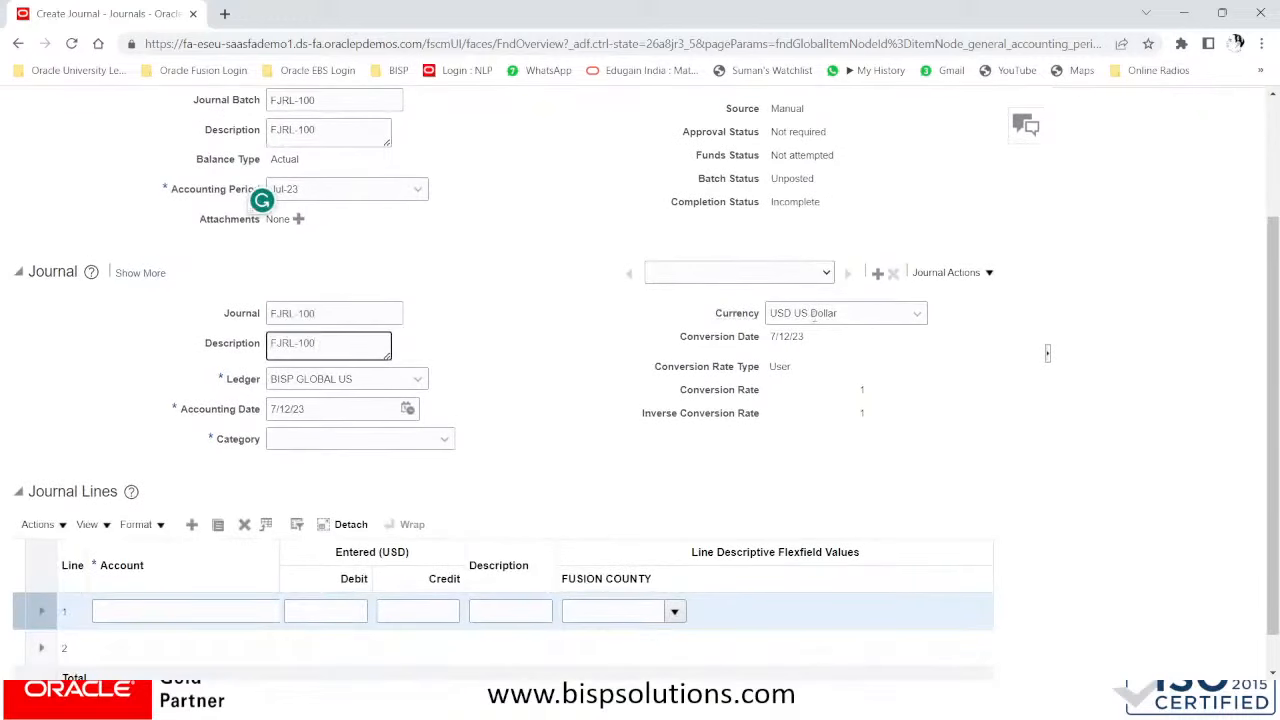
{"action": "left_click", "coordinate": [813, 314]}
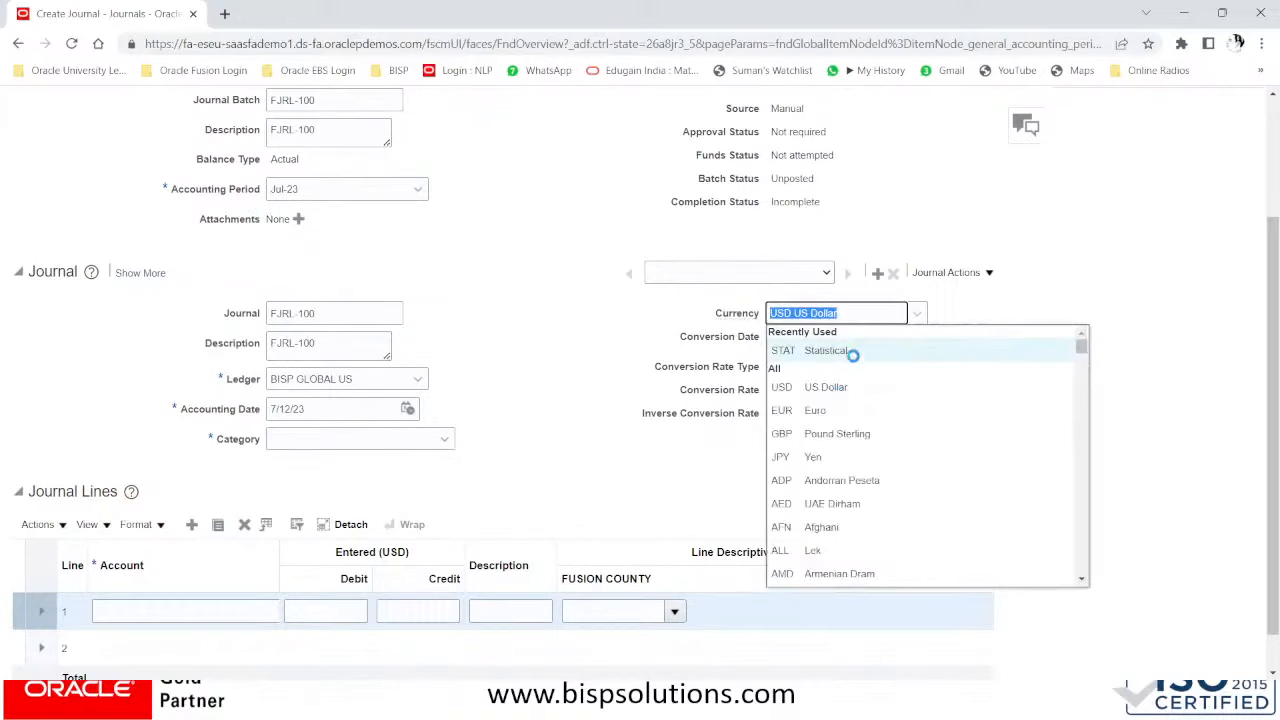
- Set currency INR Indian Rupee, conversion rate type BISP Corporate and category Adjustment
{"action": "type", "text": "IN"}
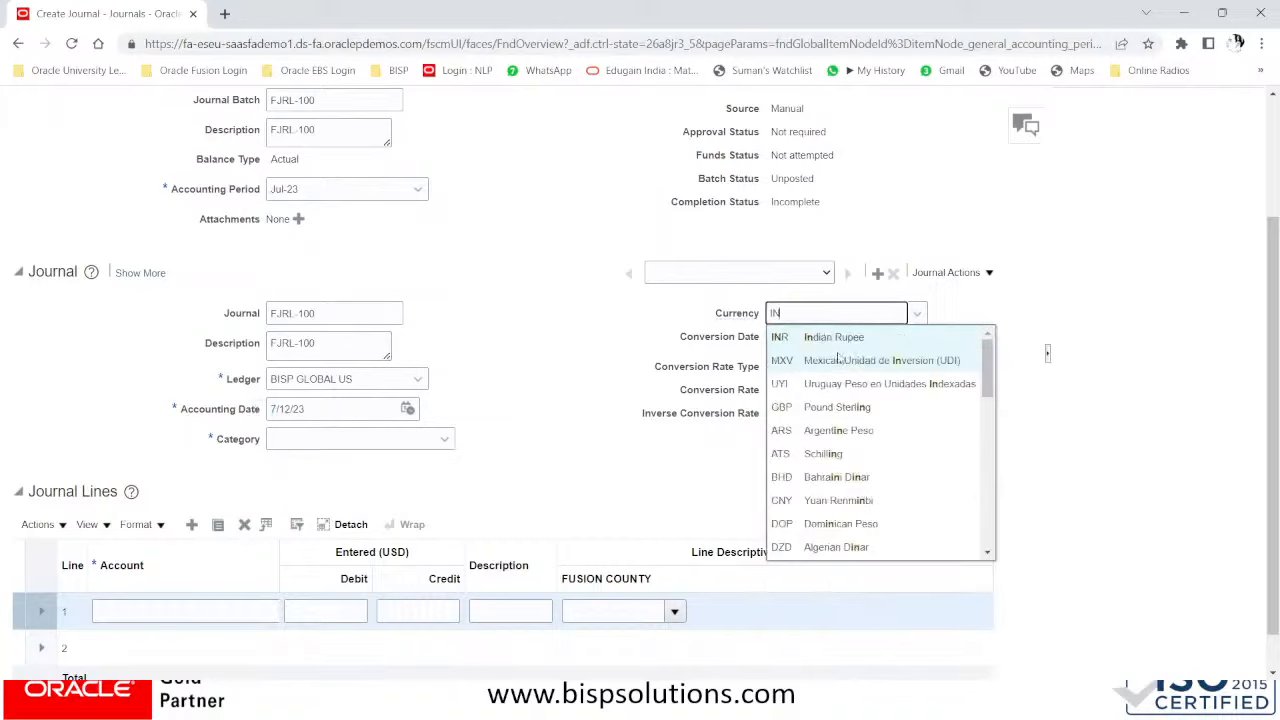
{"action": "left_click", "coordinate": [836, 339]}
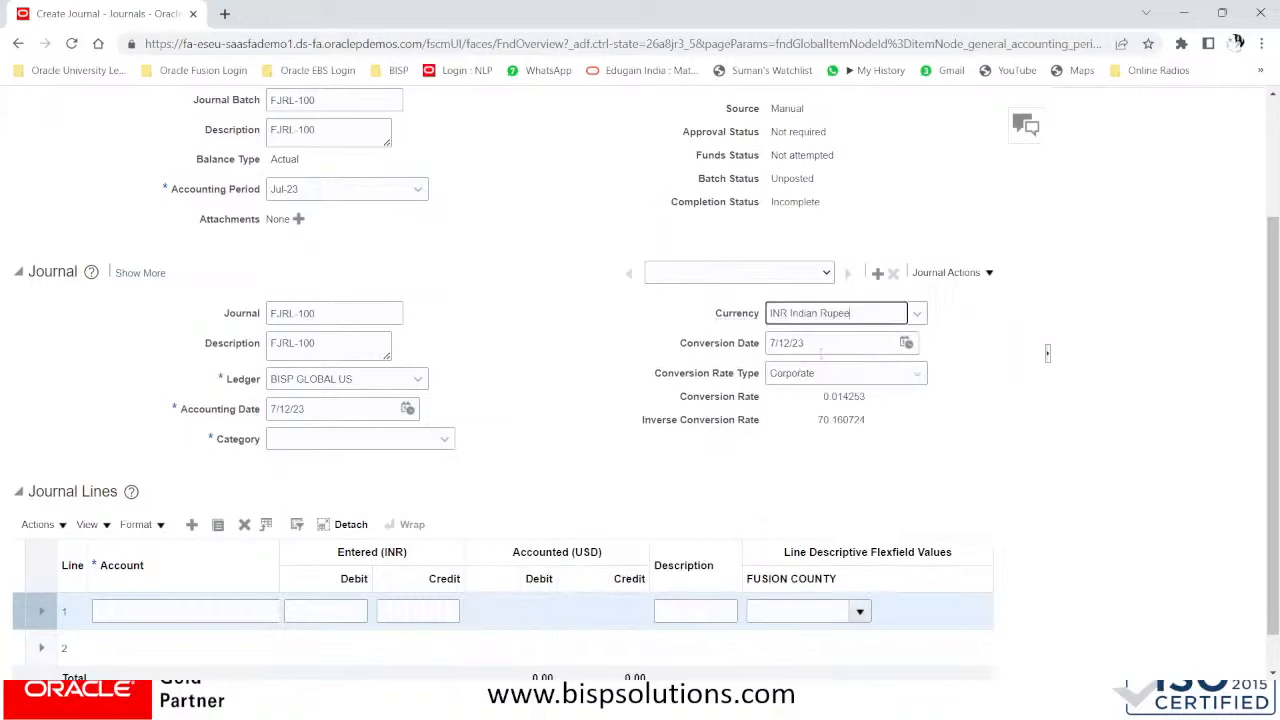
{"action": "left_click", "coordinate": [888, 372]}
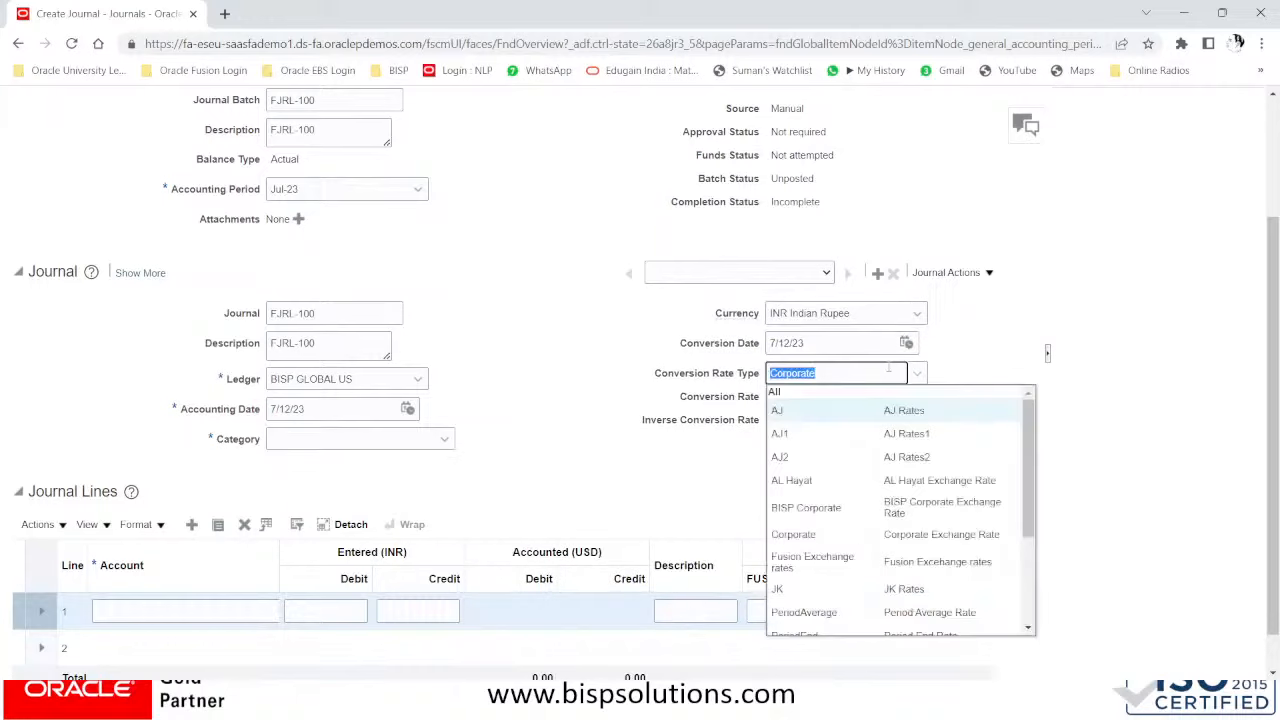
{"action": "left_click", "coordinate": [819, 509]}
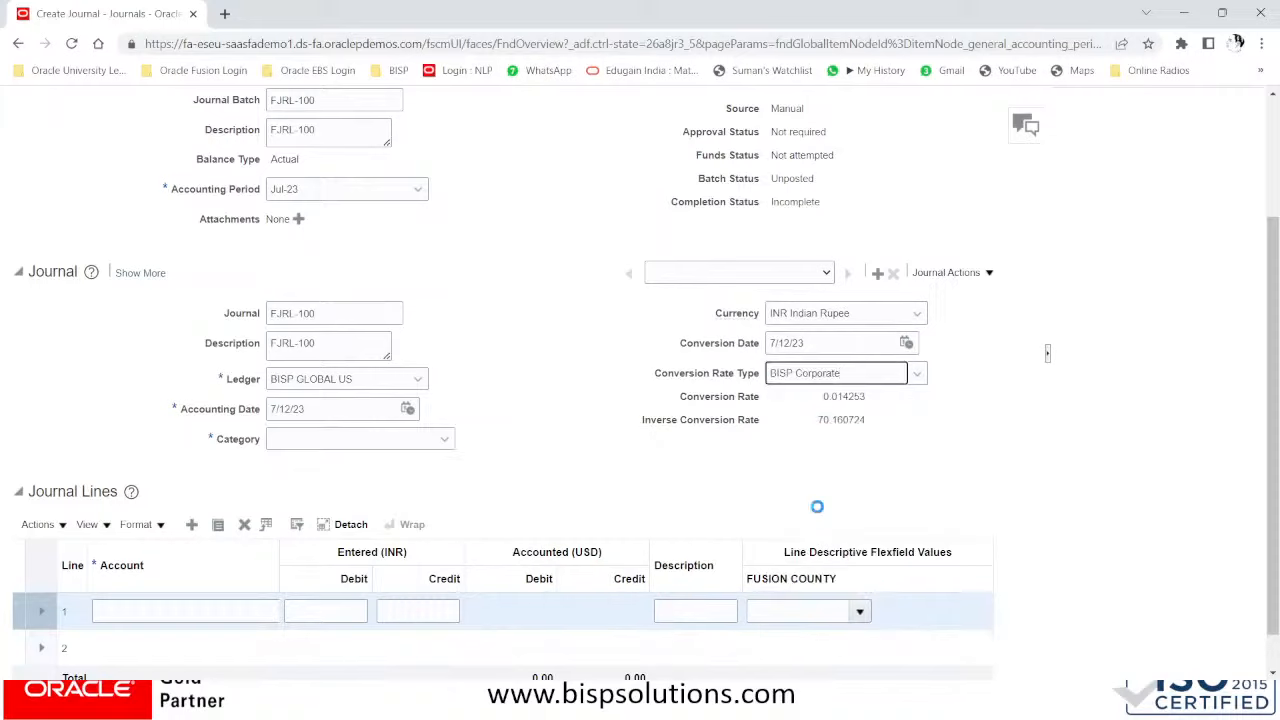
{"action": "left_click", "coordinate": [358, 440]}
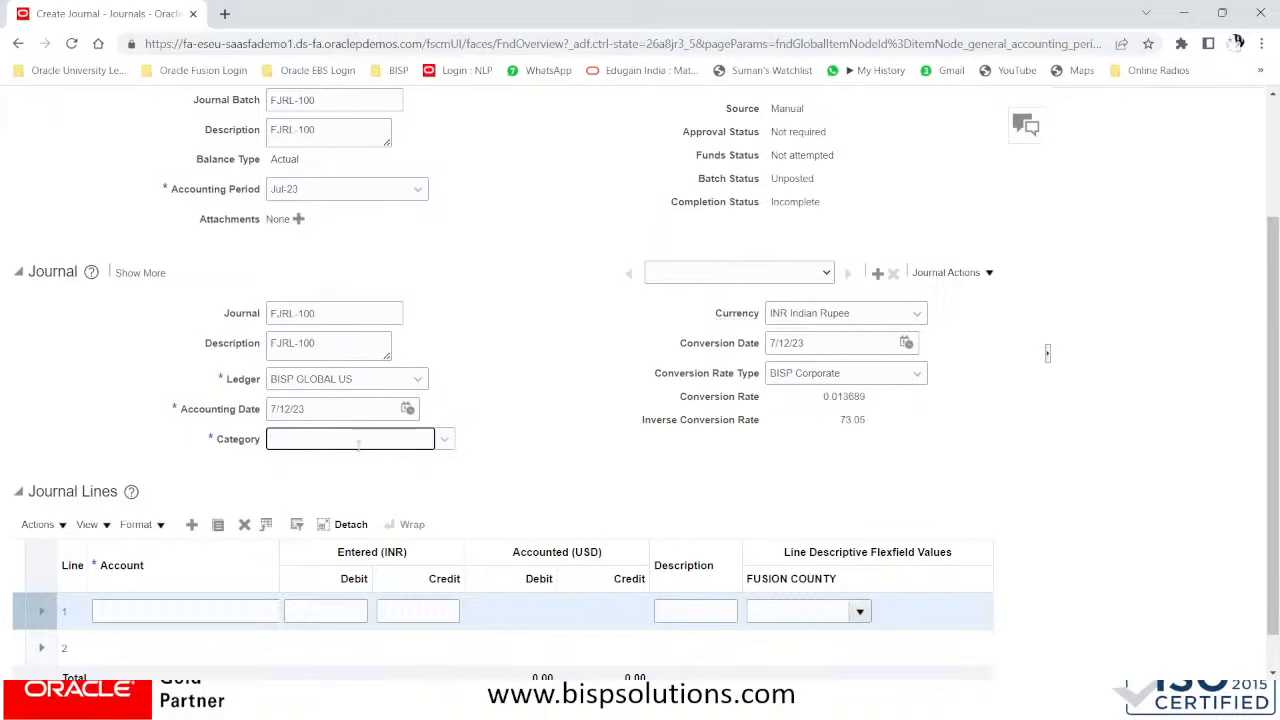
{"action": "type", "text": "ADJUS"}
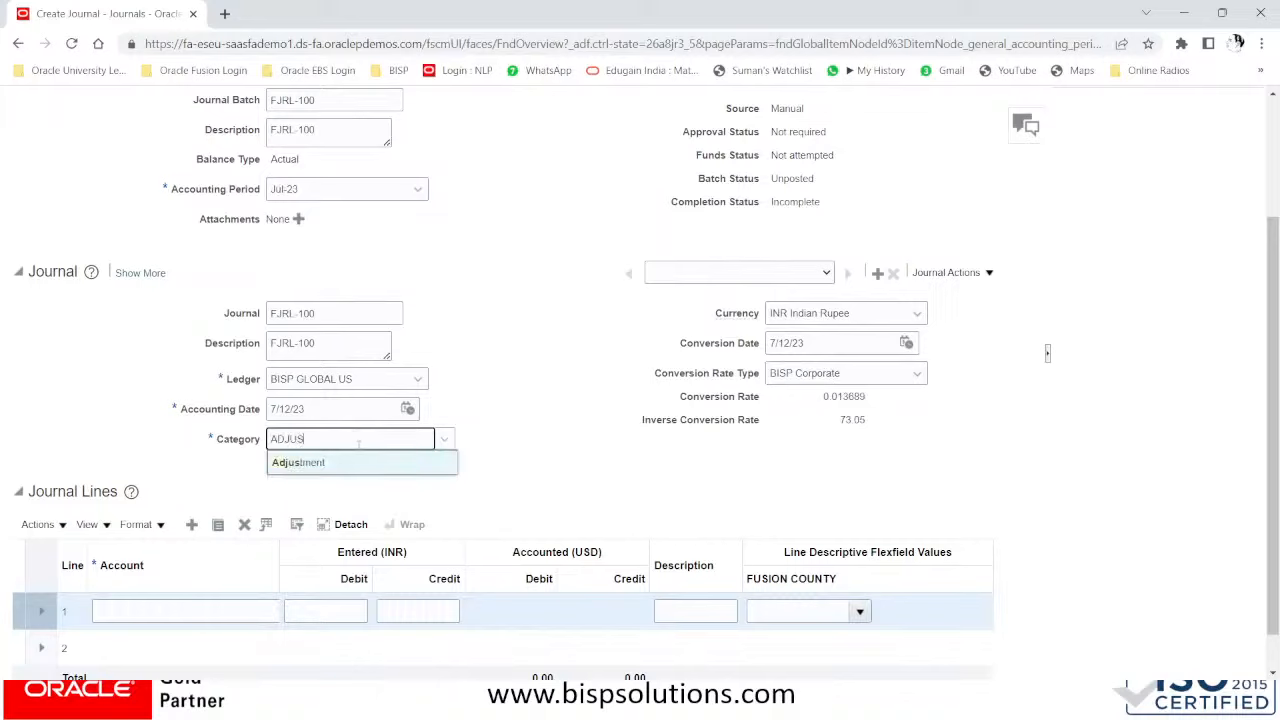
{"action": "left_click", "coordinate": [320, 463]}
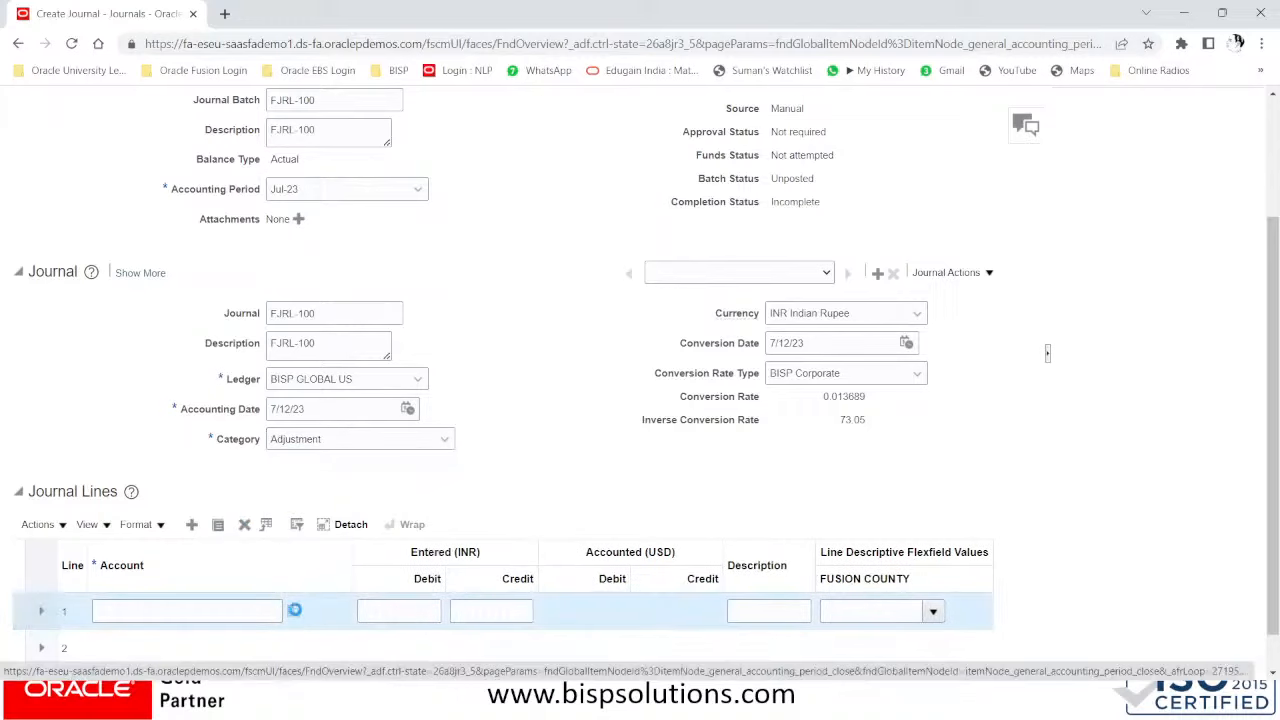
- Enter company segment 201 in line 1's account combination
{"action": "left_click", "coordinate": [295, 609]}
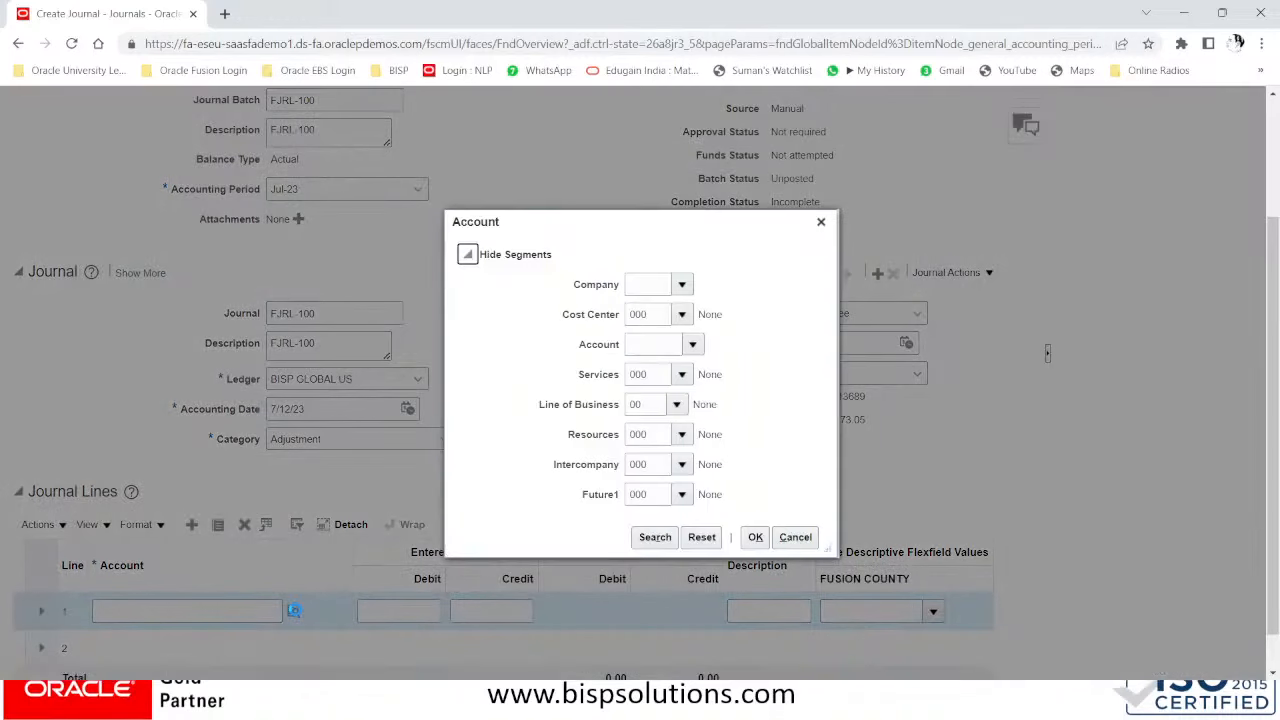
{"action": "left_click", "coordinate": [643, 287]}
{"action": "type", "text": "201"}
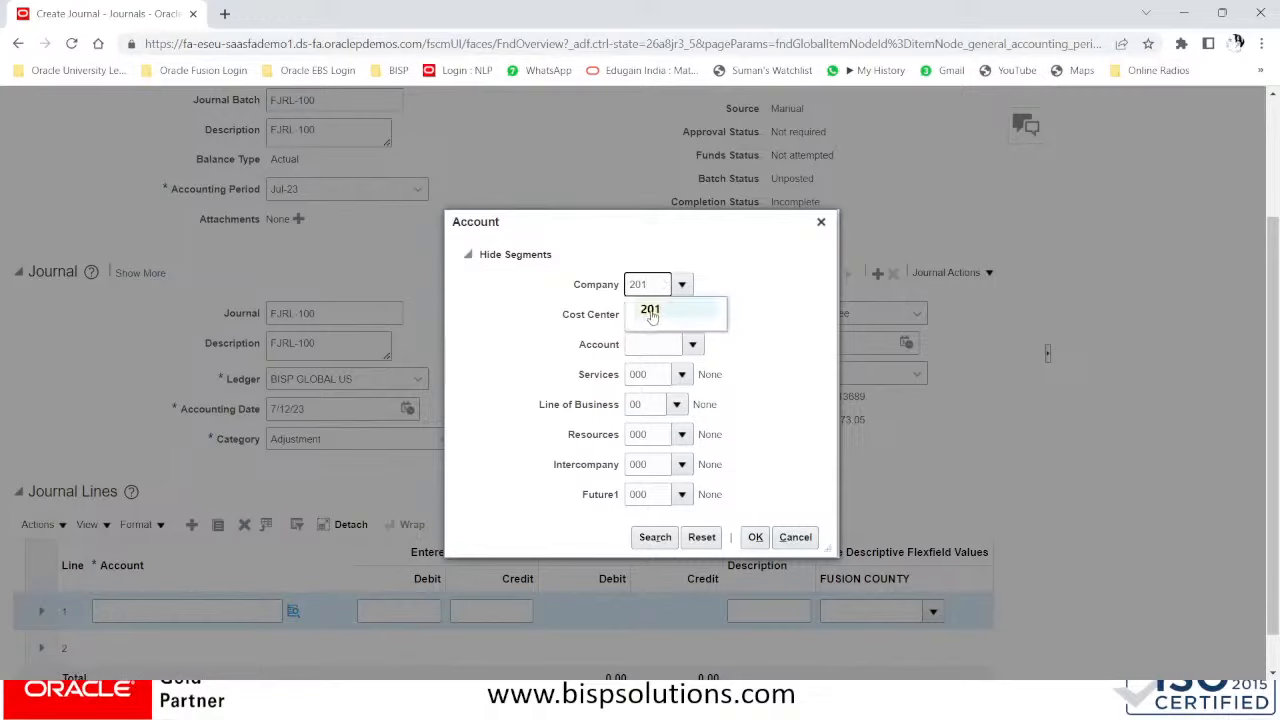
{"action": "left_click", "coordinate": [643, 345]}
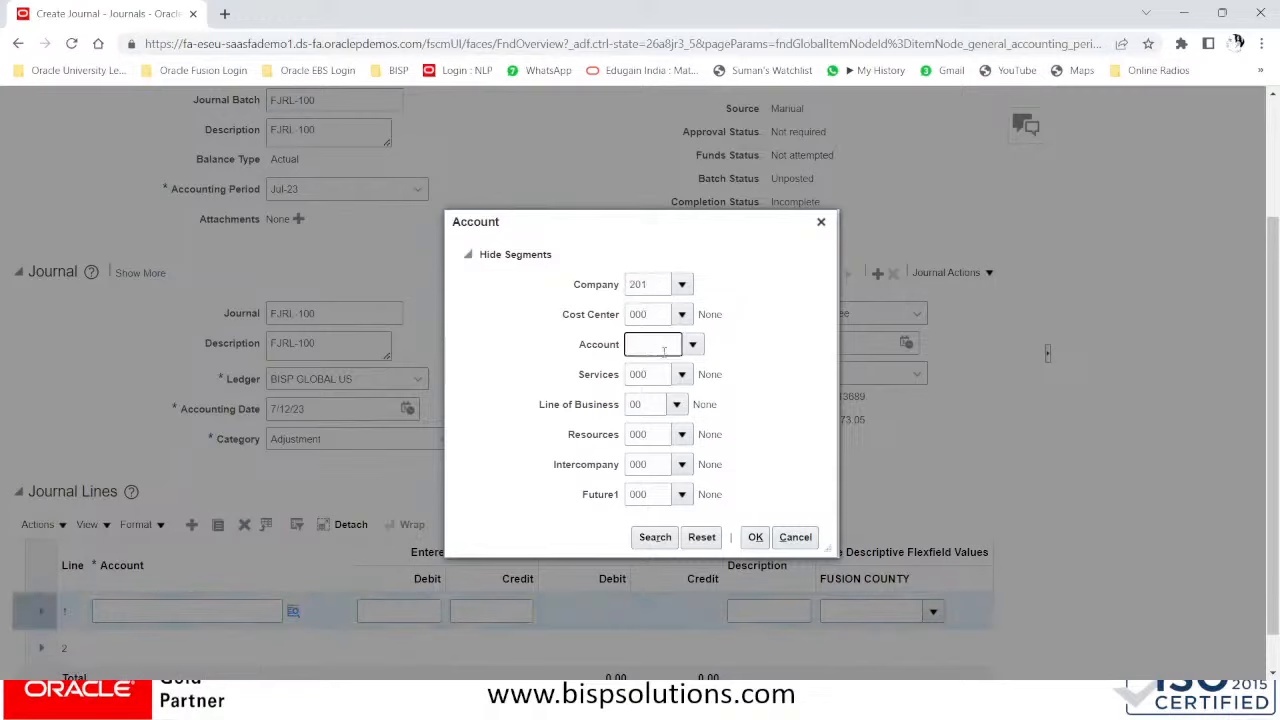
{"action": "left_click", "coordinate": [691, 345]}
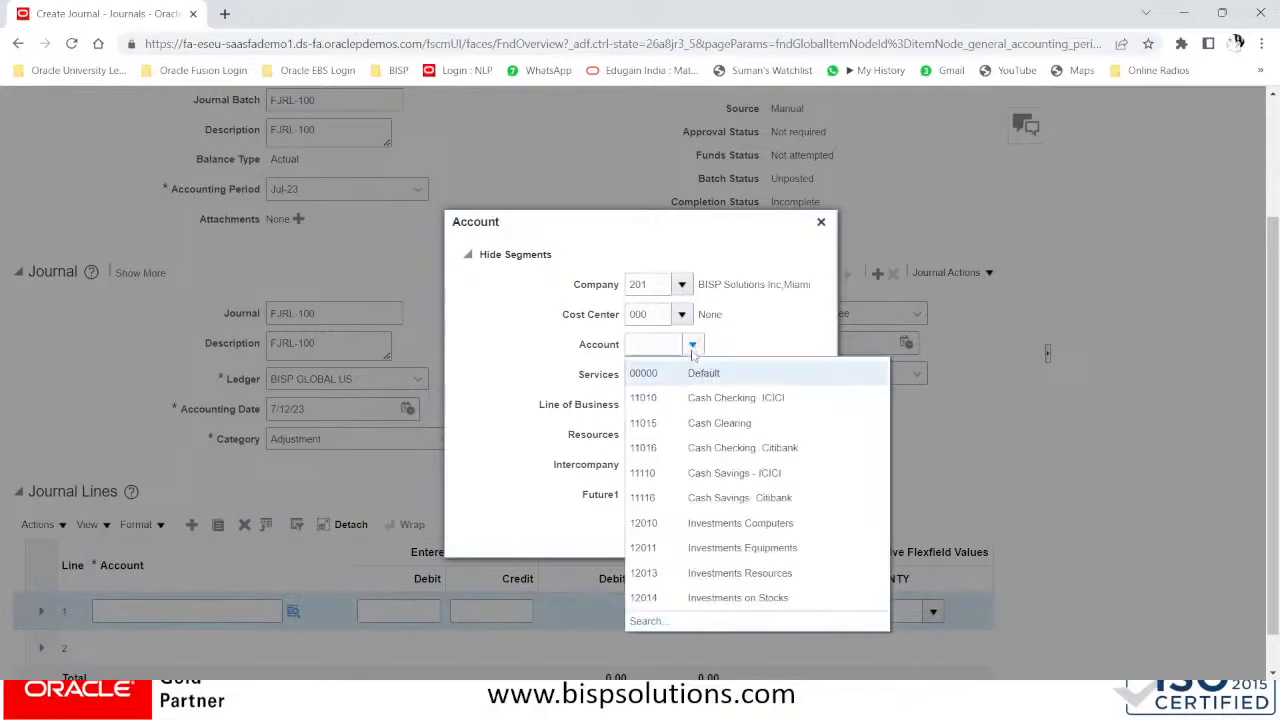
- Search account descriptions for BANK and select 53421 Bank Charges as the natural account
{"action": "left_click", "coordinate": [639, 625]}
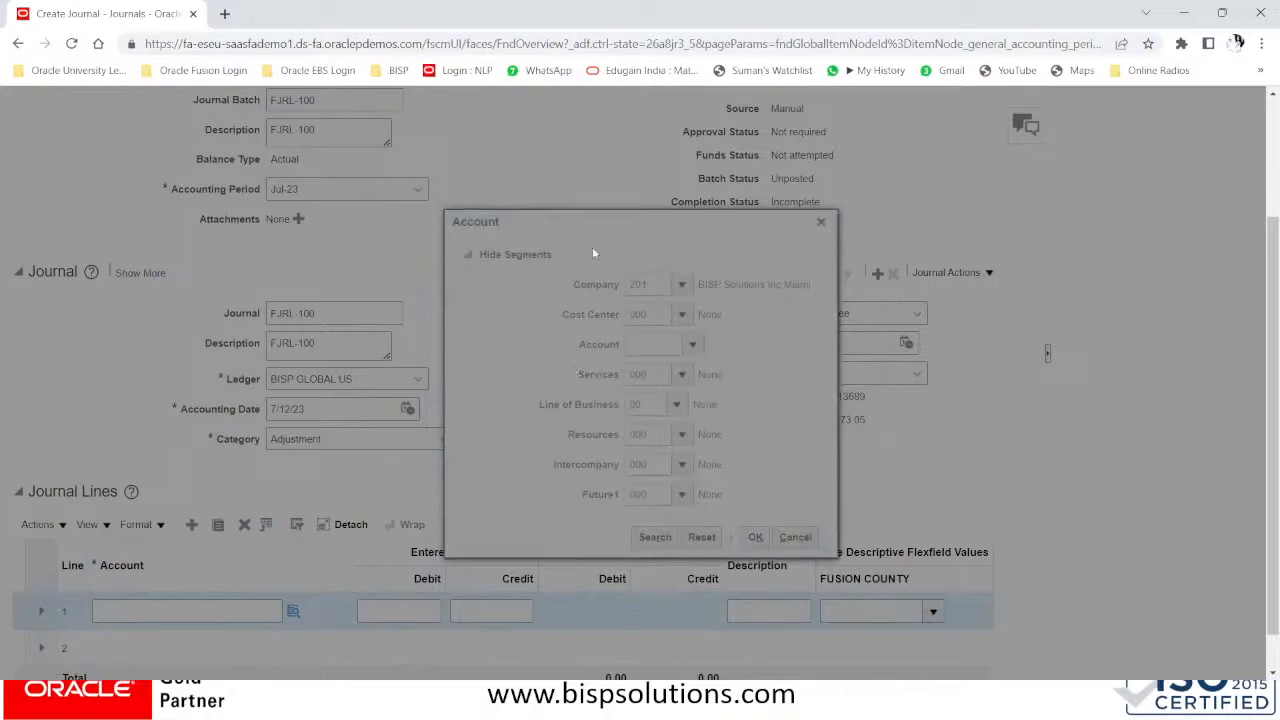
{"action": "left_click", "coordinate": [630, 380]}
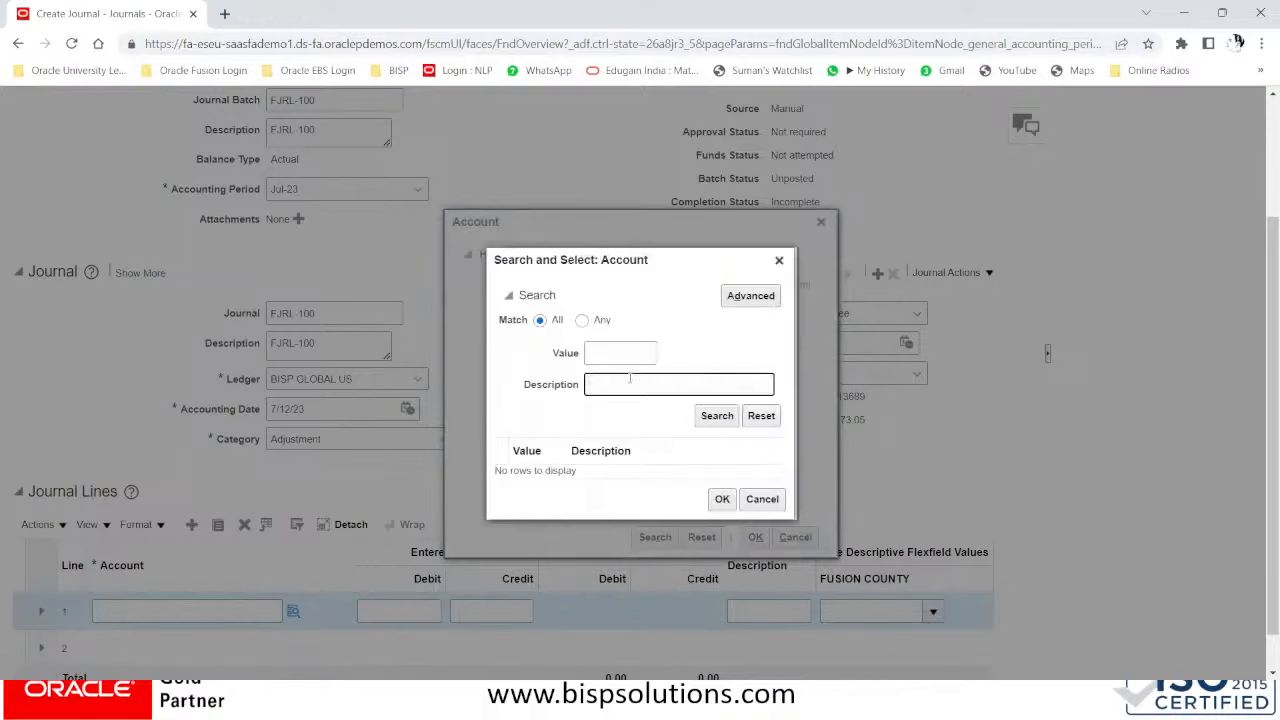
{"action": "type", "text": "INTEREST"}
{"action": "left_click_drag", "start_coordinate": [672, 391], "coordinate": [536, 383]}
{"action": "key", "text": "BackSpace"}
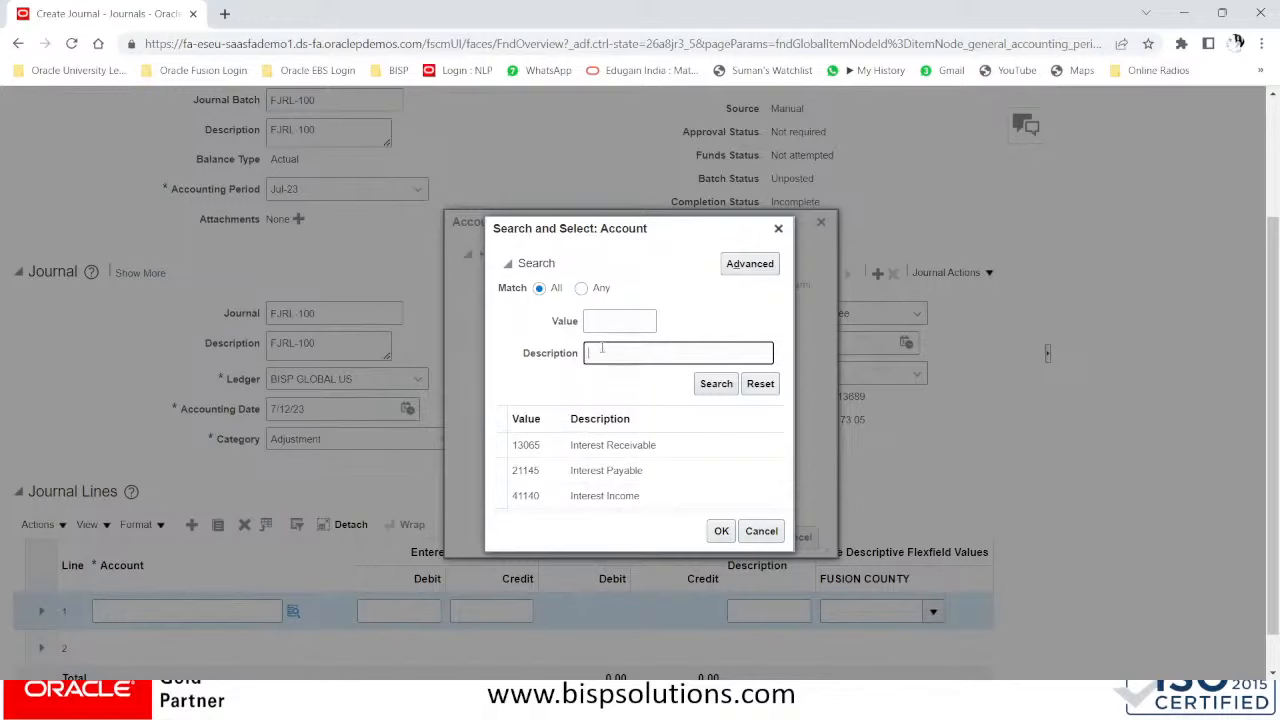
{"action": "type", "text": "BANK"}
{"action": "left_click", "coordinate": [726, 386]}
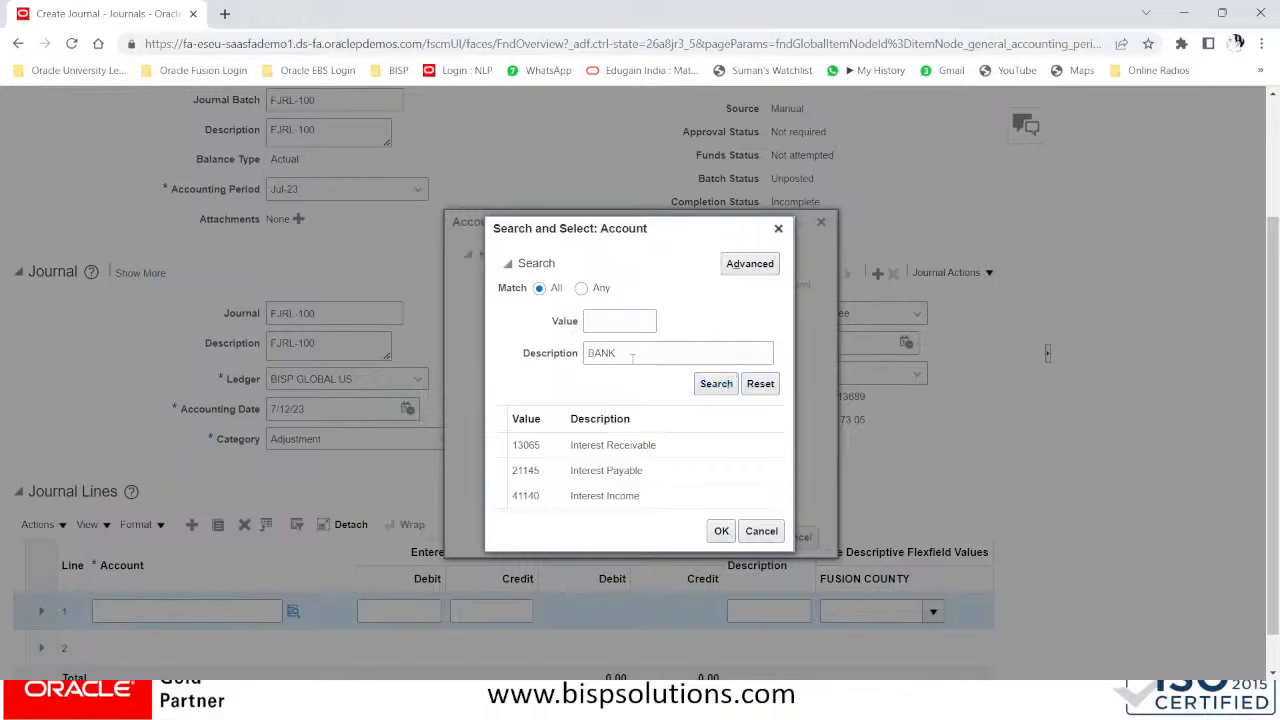
{"action": "left_click", "coordinate": [620, 468]}
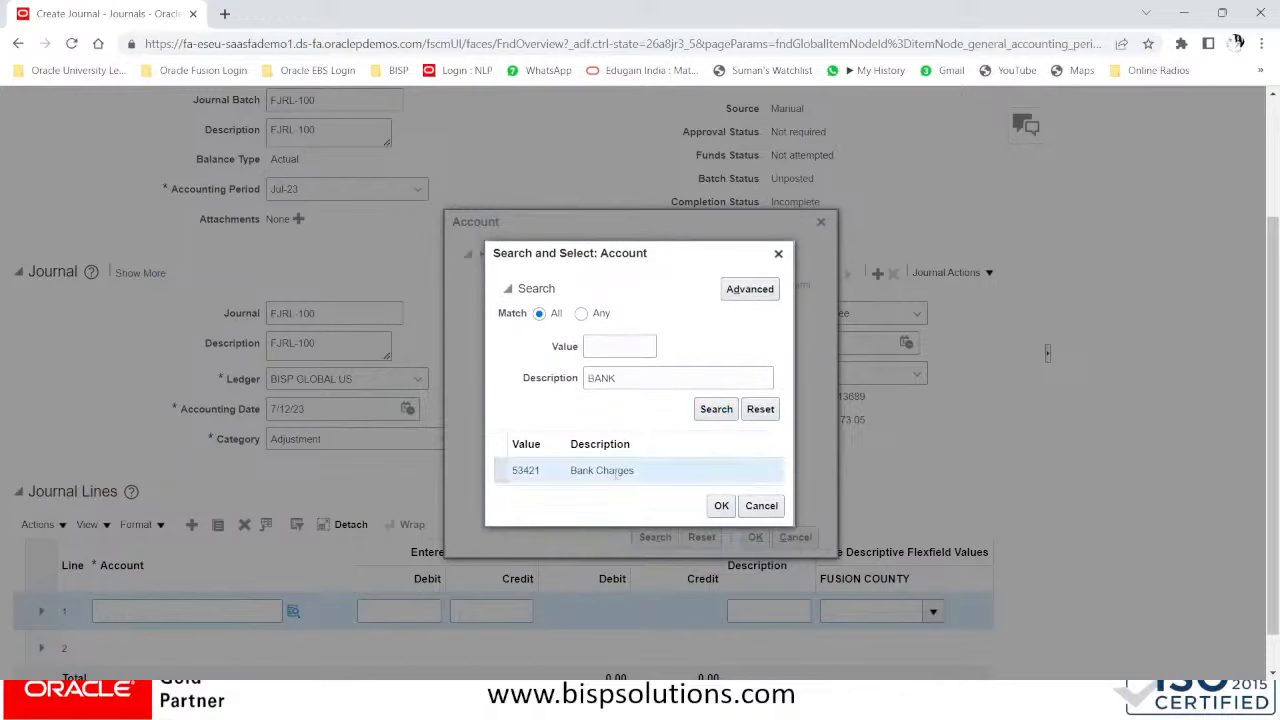
{"action": "left_click", "coordinate": [722, 507]}
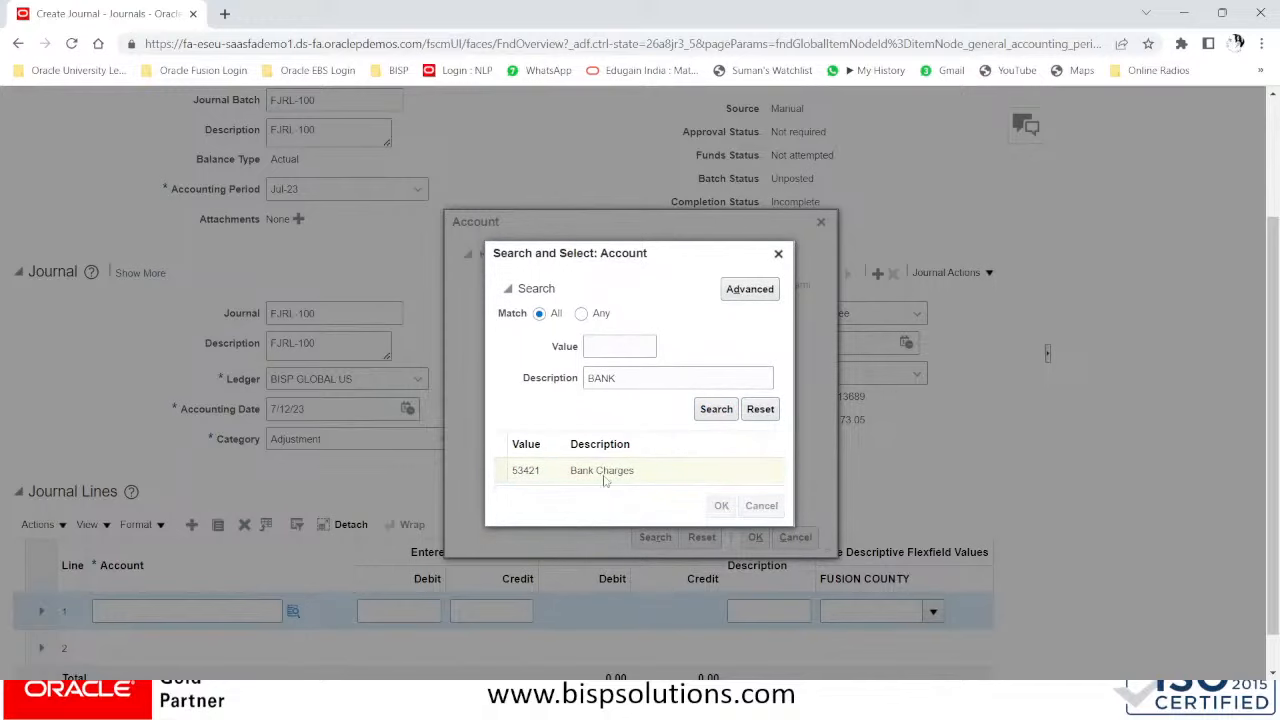
{"action": "left_click", "coordinate": [755, 537]}
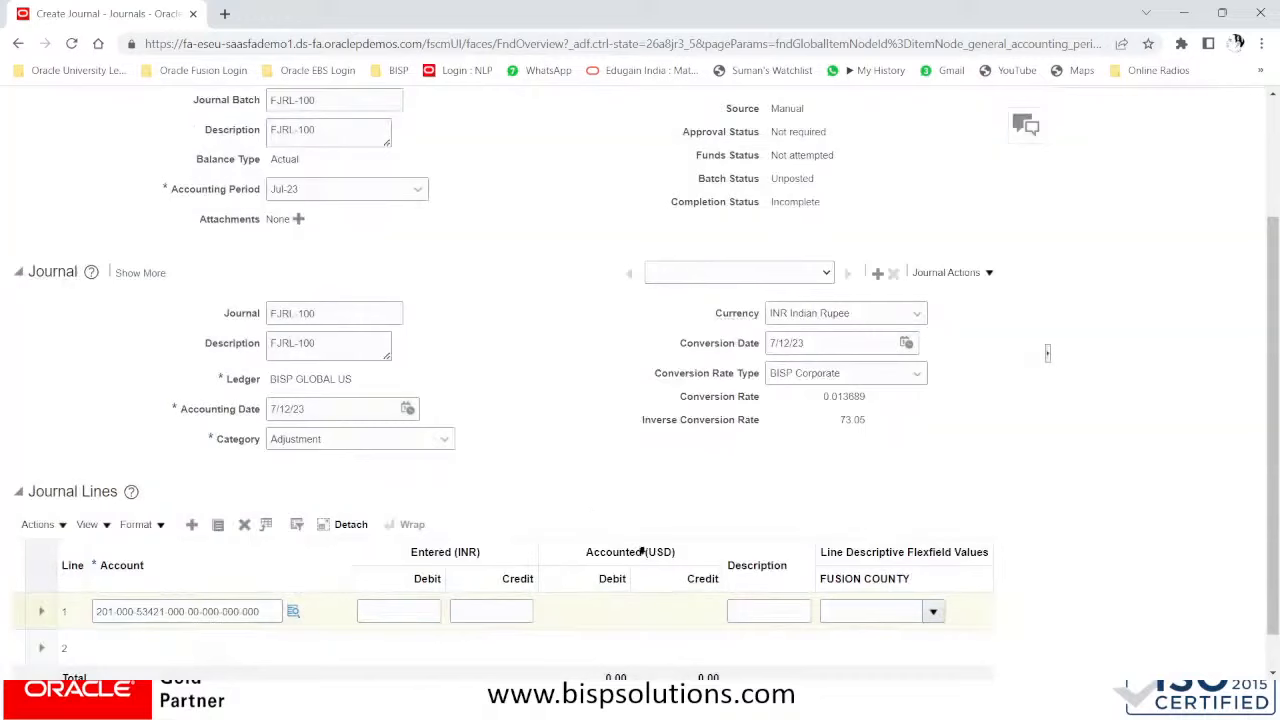
- Enter a 15000 INR debit on journal line 1
{"action": "left_click", "coordinate": [417, 608]}
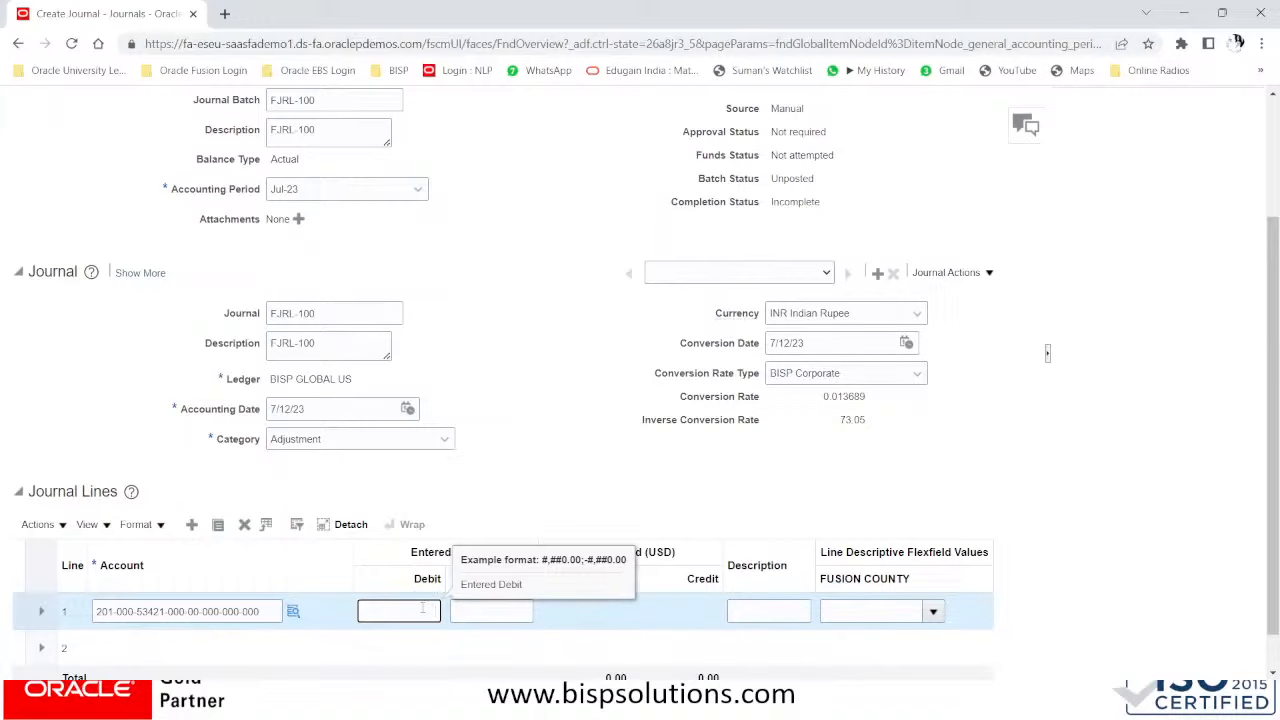
{"action": "type", "text": "15000"}
{"action": "key", "text": "Tab"}
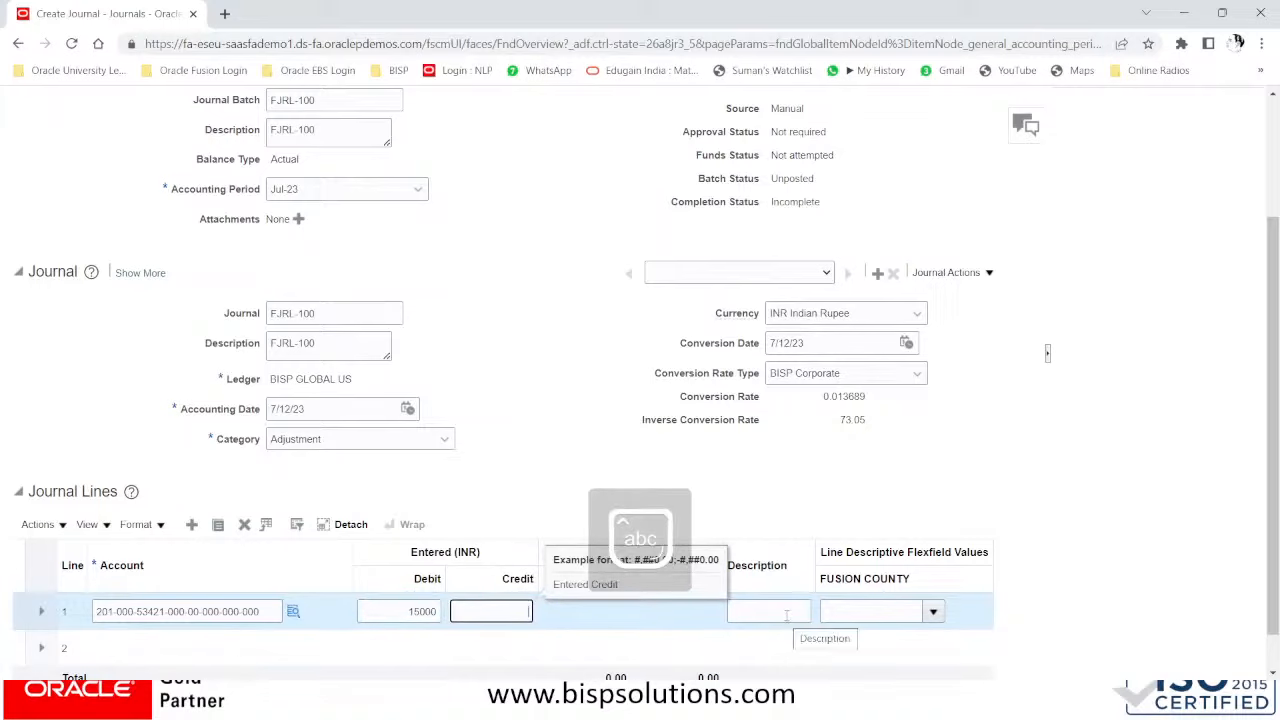
{"action": "key", "text": "Tab"}
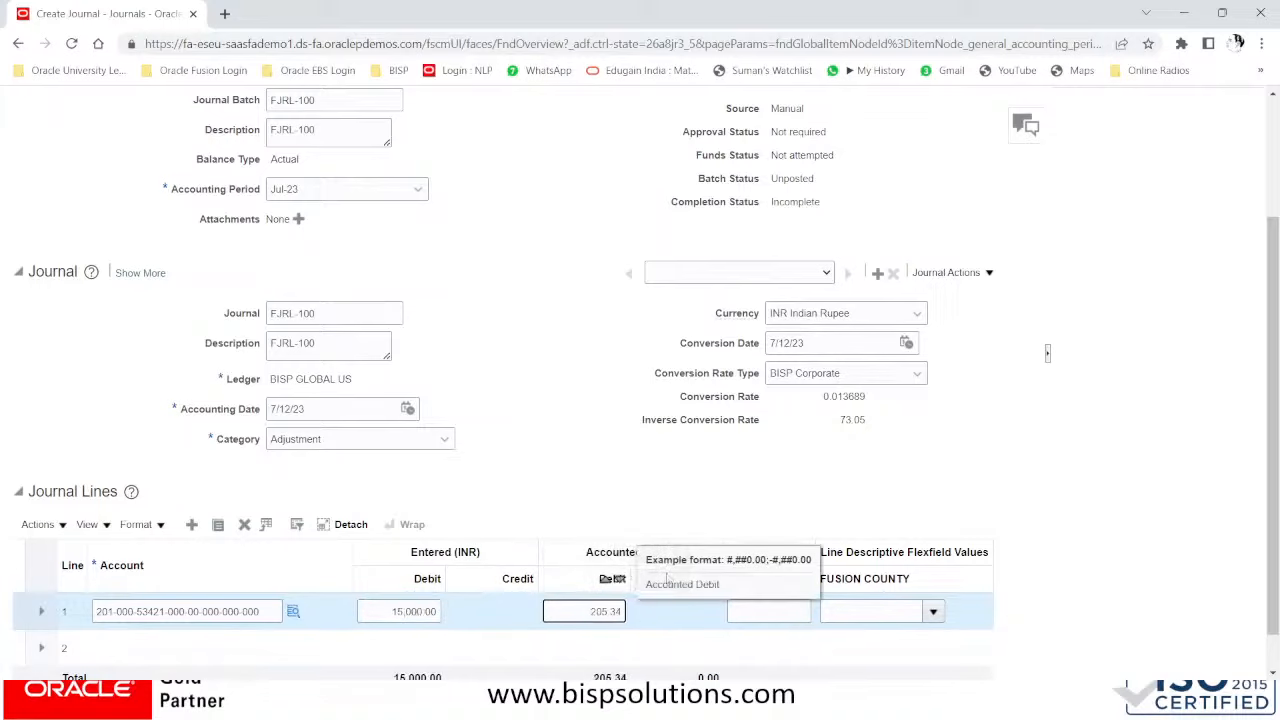
{"action": "key", "text": "Tab"}
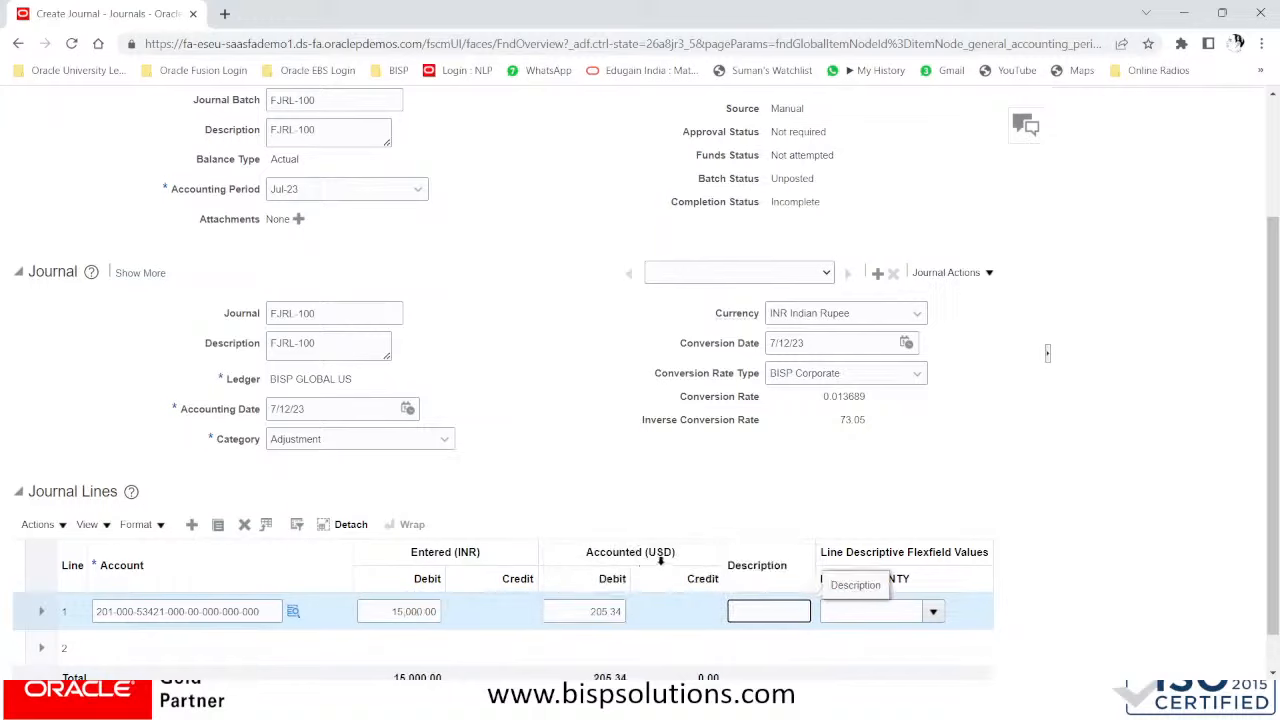
- Give line 1 the description 'bank chg'
{"action": "scroll", "coordinate": [381, 607], "scroll_direction": "down", "scroll_amount": 1}
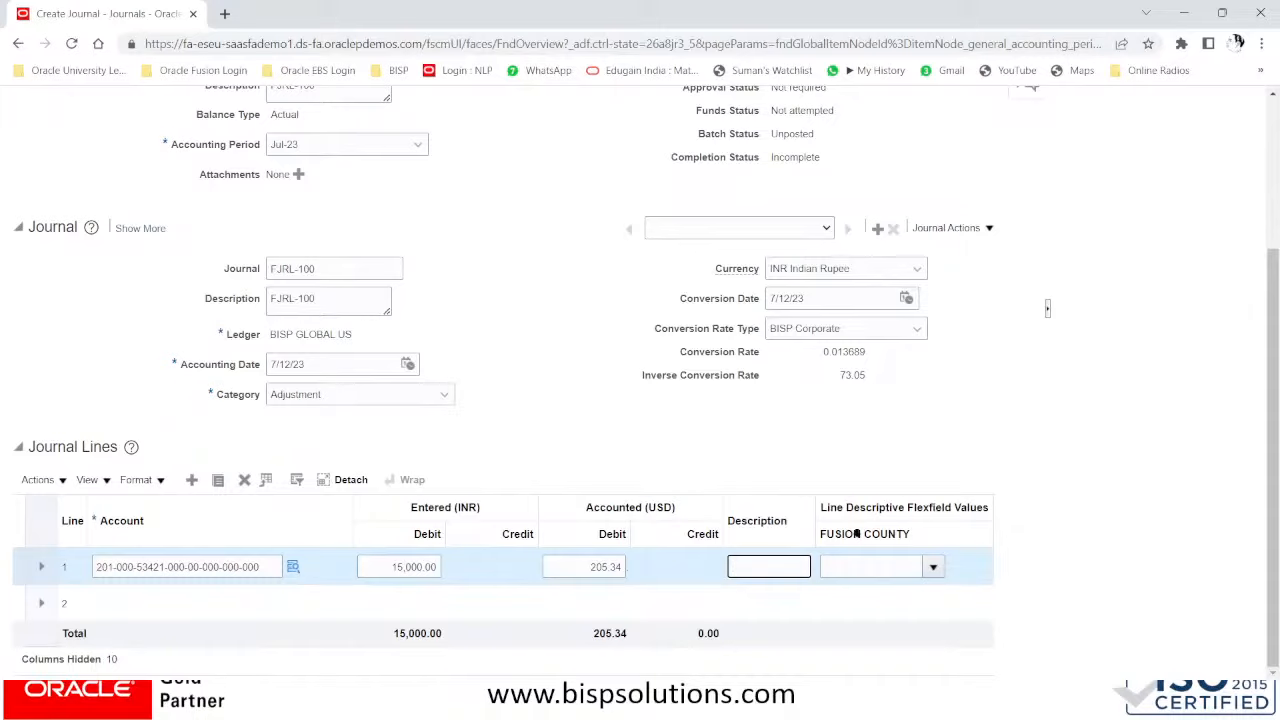
{"action": "left_click", "coordinate": [931, 568]}
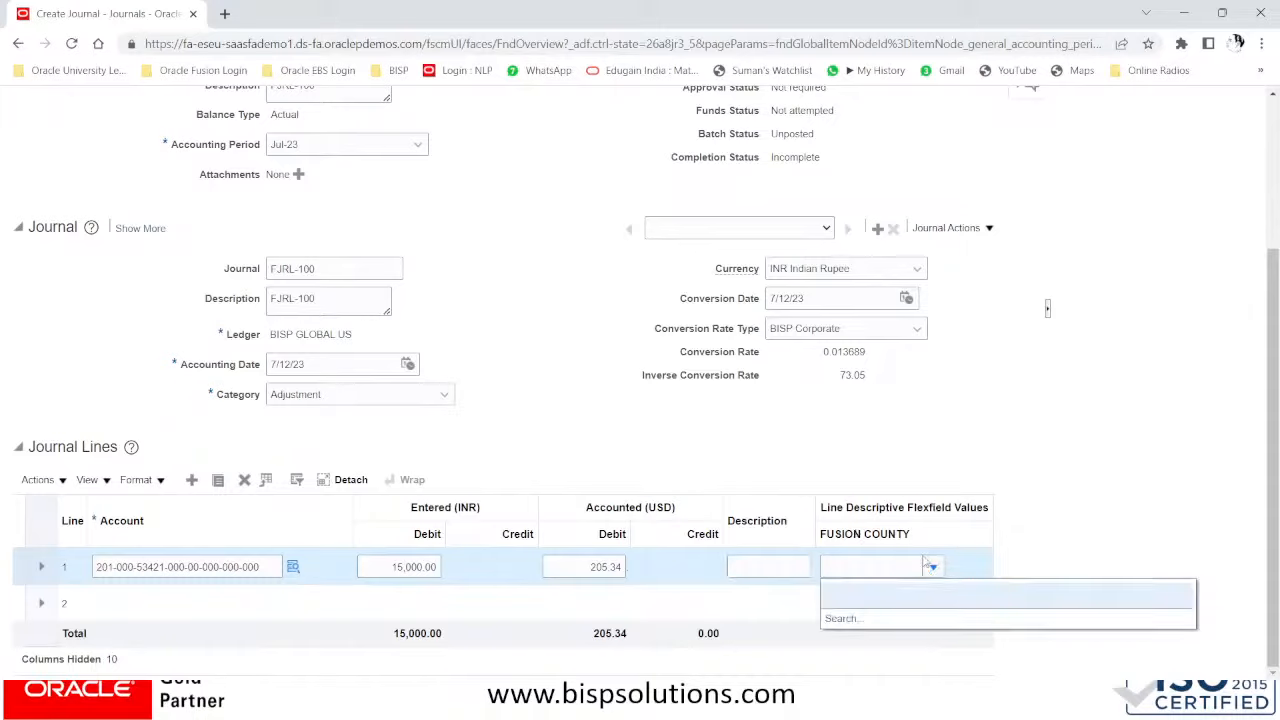
{"action": "left_click", "coordinate": [955, 507]}
{"action": "left_click", "coordinate": [776, 565]}
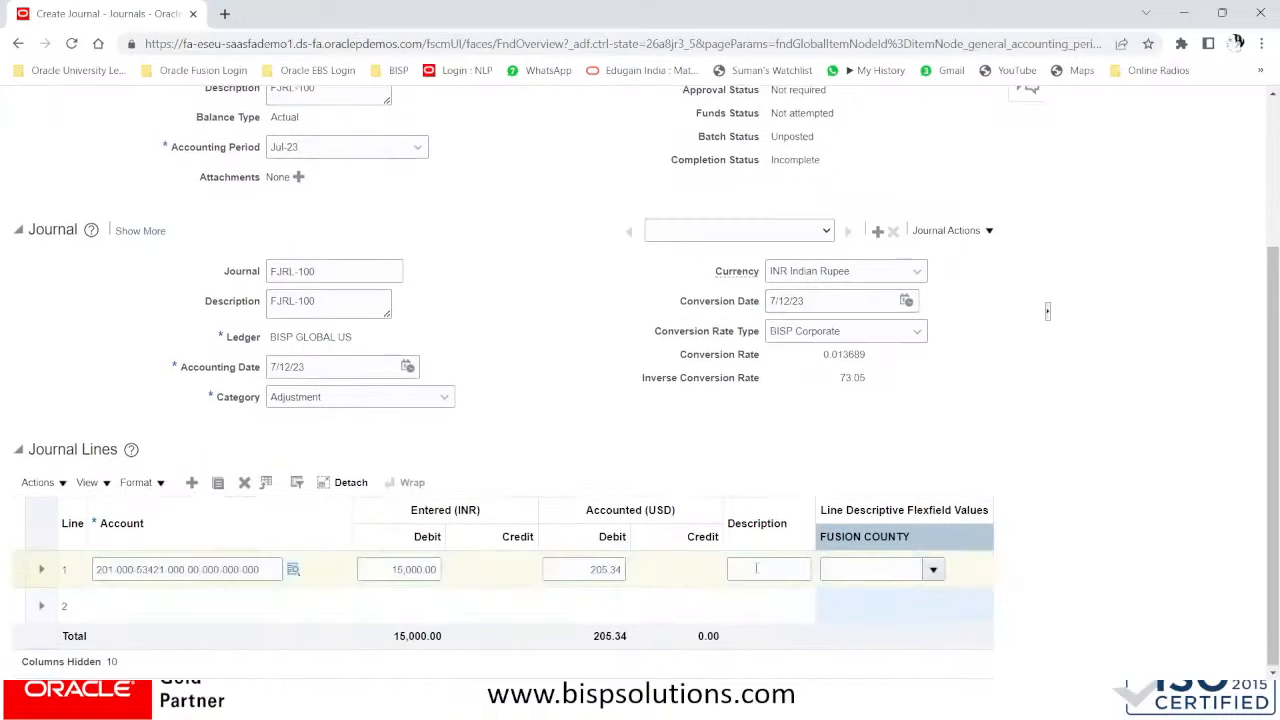
{"action": "left_click", "coordinate": [756, 568]}
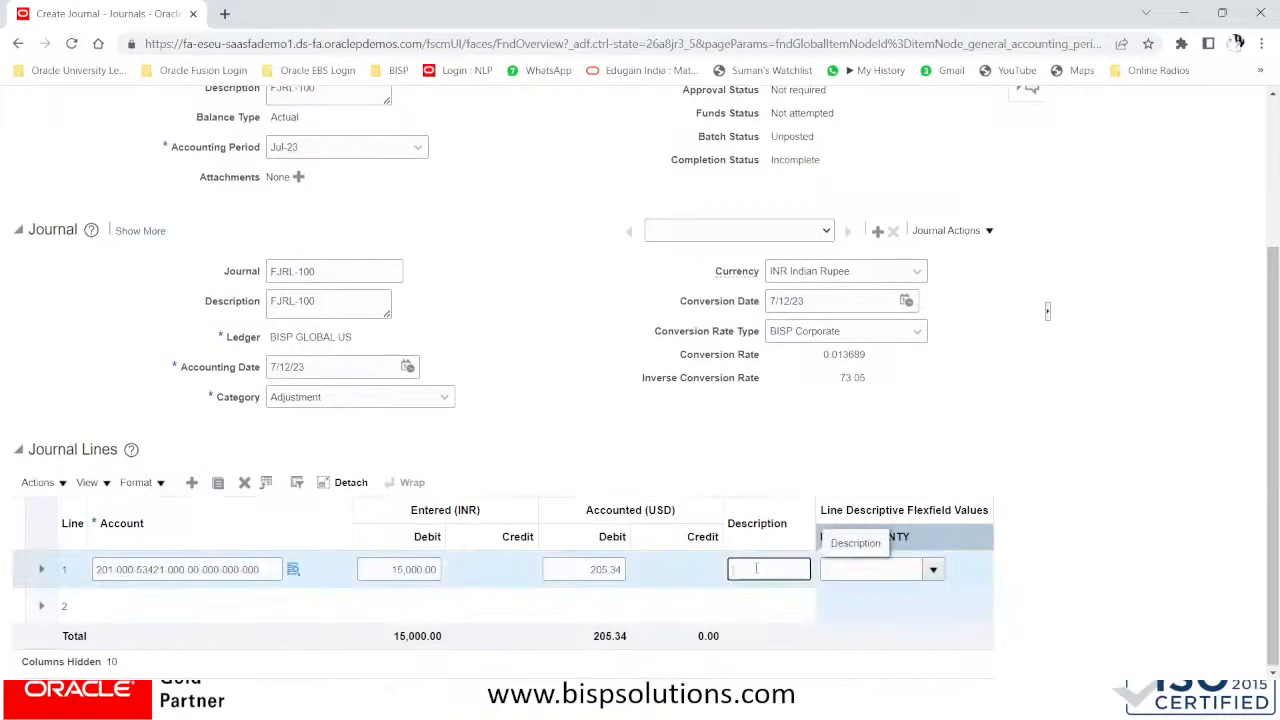
{"action": "type", "text": "bank chgs"}
{"action": "left_click", "coordinate": [166, 604]}
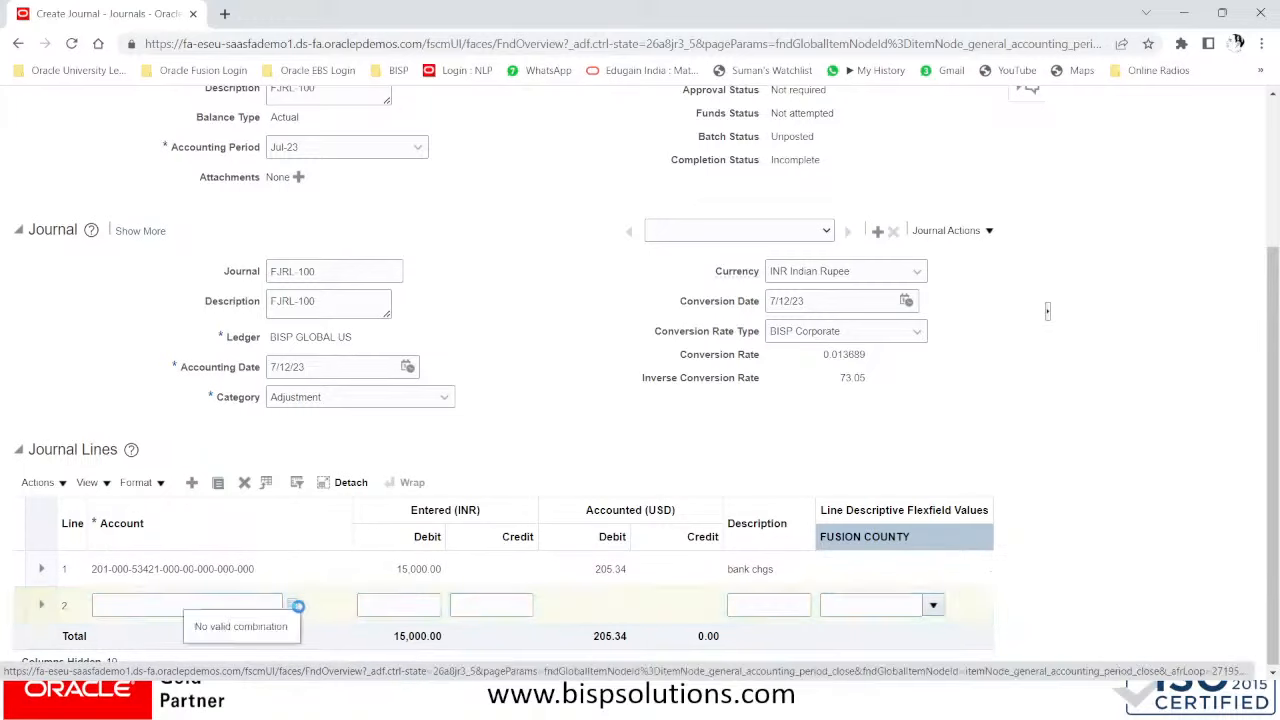
- Set line 2's account to company 201 and 21010 Accounts Payable, found by searching 'account'
{"action": "left_click", "coordinate": [294, 605]}
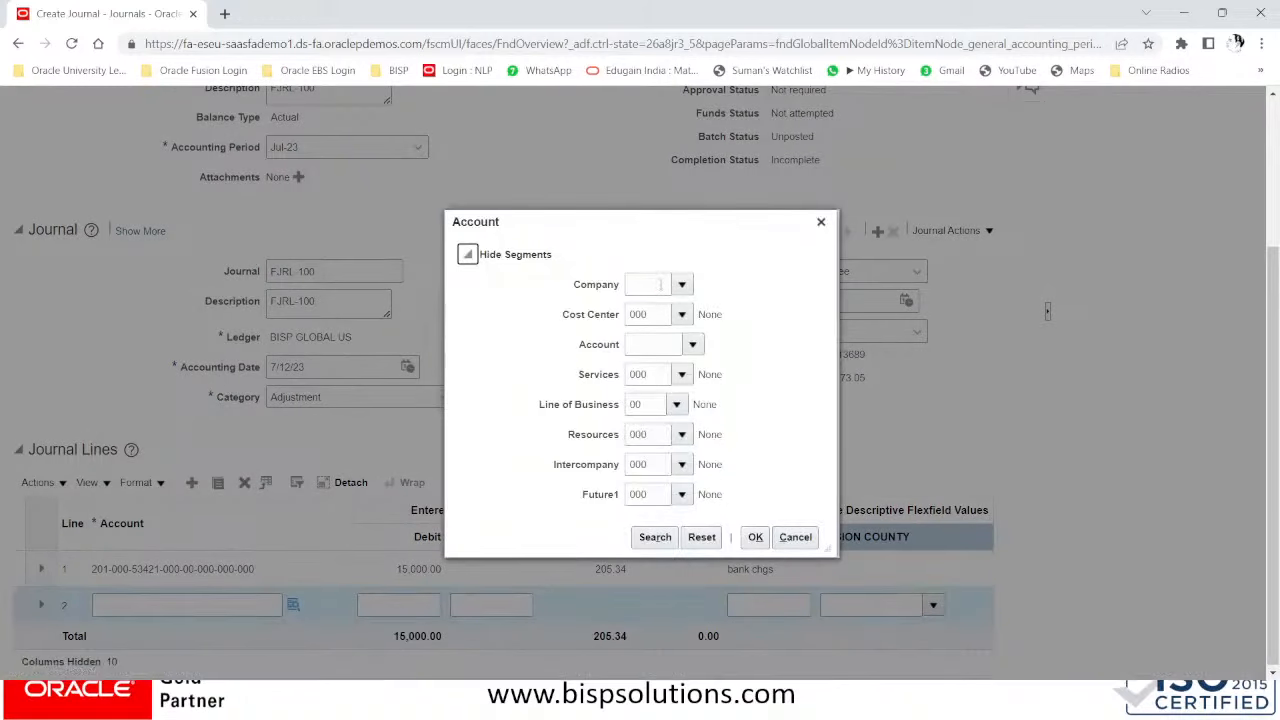
{"action": "left_click", "coordinate": [660, 284]}
{"action": "left_click", "coordinate": [692, 345]}
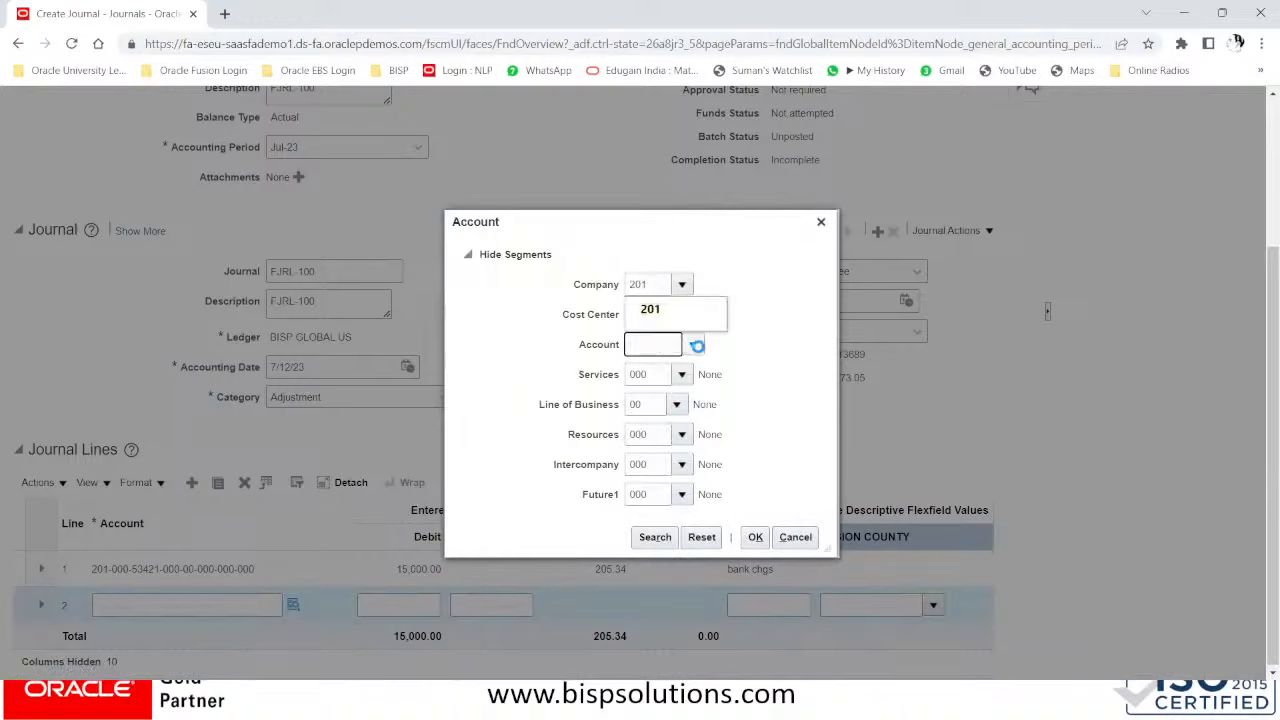
{"action": "left_click", "coordinate": [652, 309]}
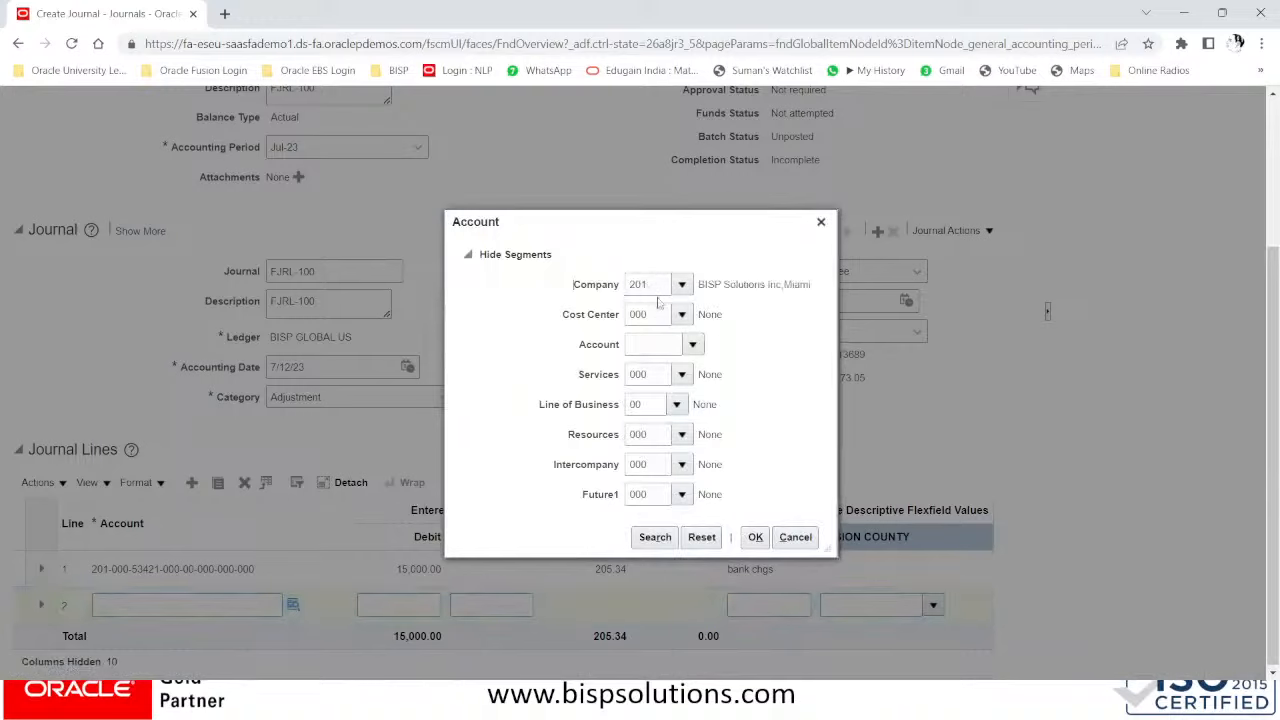
{"action": "left_click", "coordinate": [694, 345]}
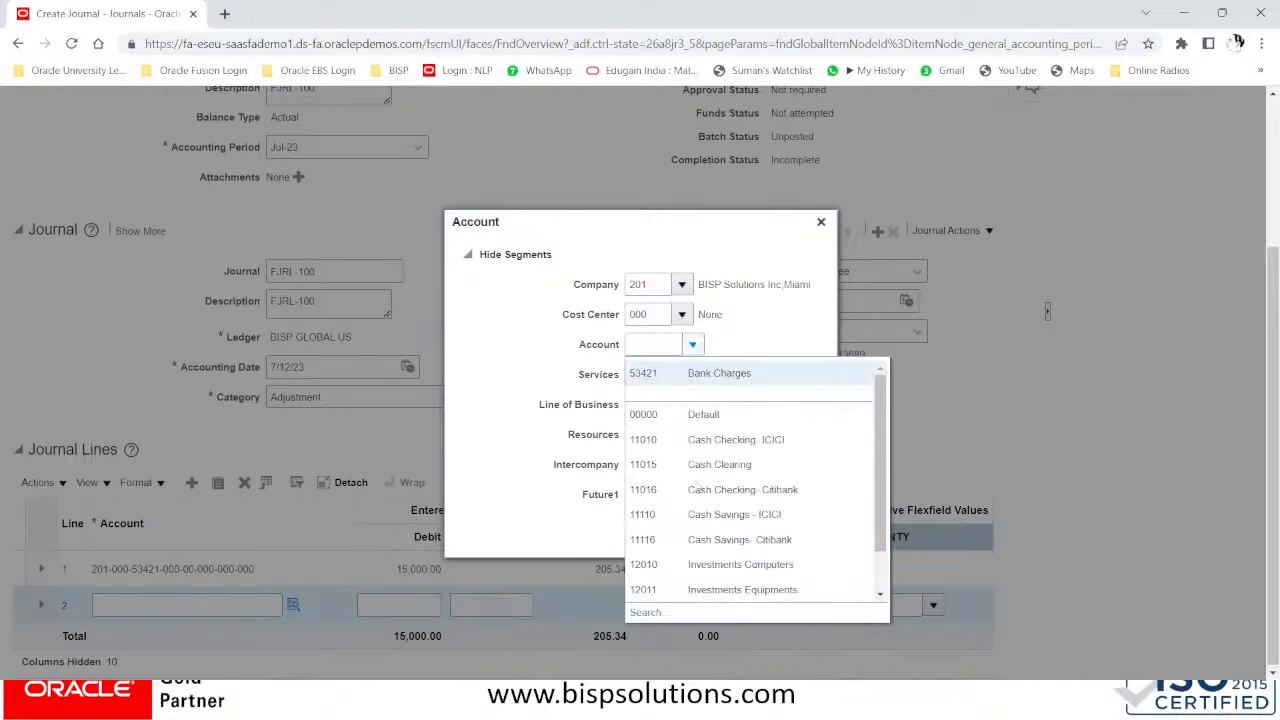
{"action": "left_click", "coordinate": [652, 613]}
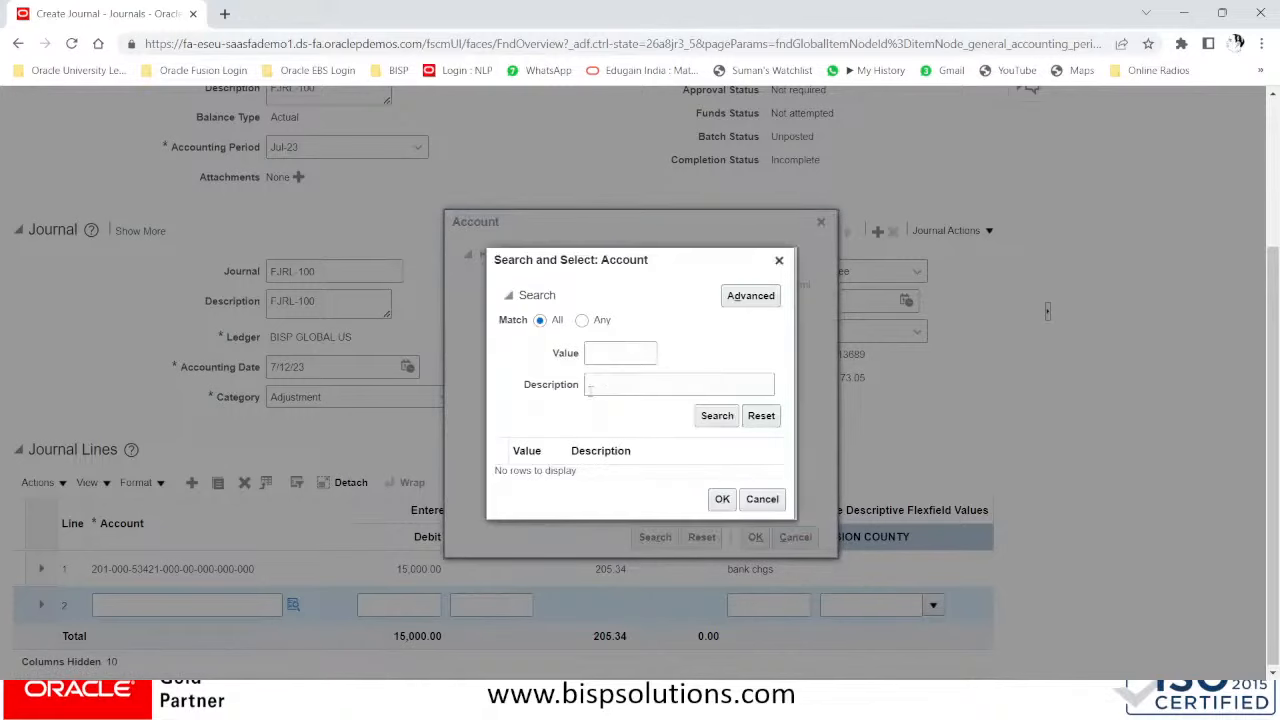
{"action": "left_click", "coordinate": [604, 383]}
{"action": "type", "text": "acco"}
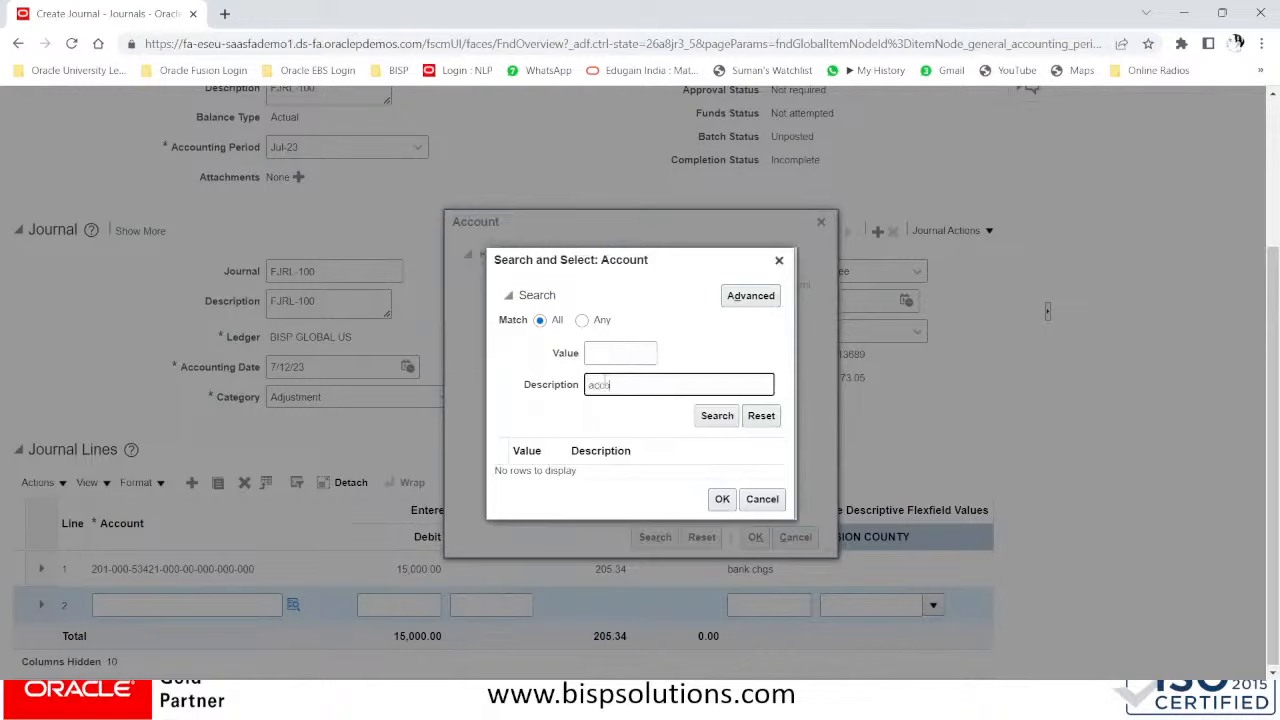
{"action": "type", "text": "unt"}
{"action": "key", "text": "Return"}
{"action": "left_click", "coordinate": [604, 473]}
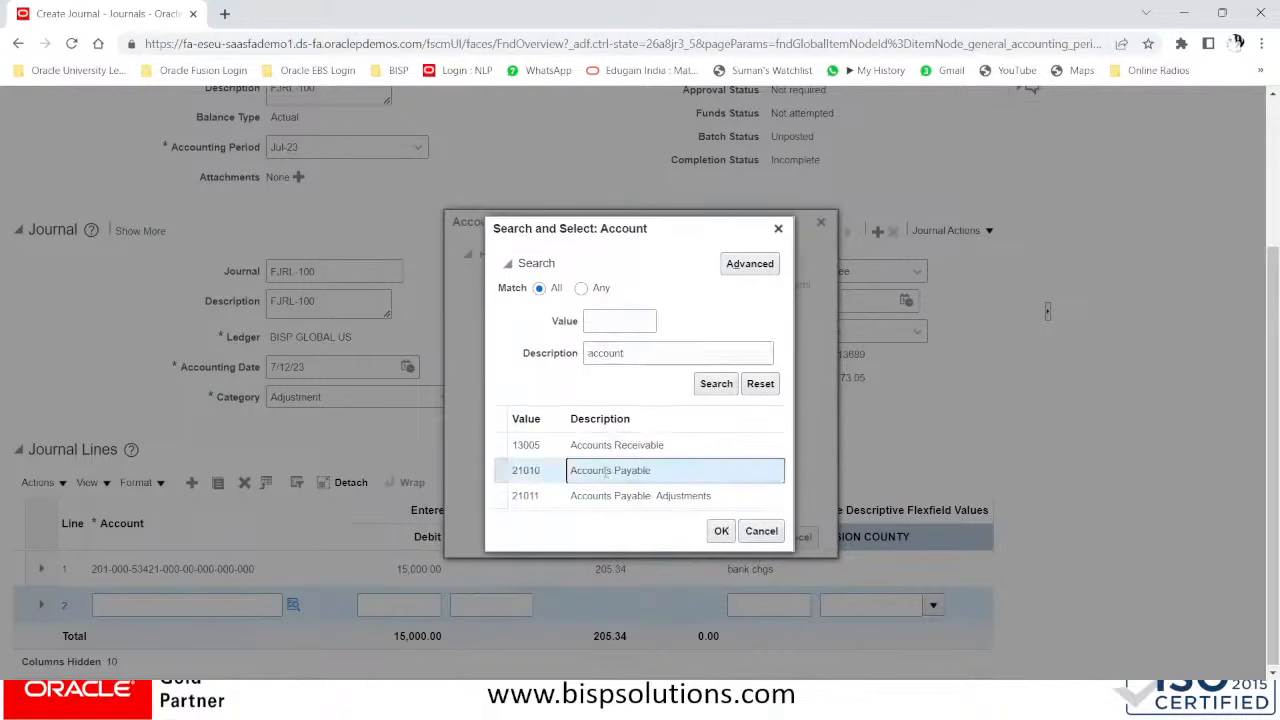
{"action": "left_click", "coordinate": [720, 531]}
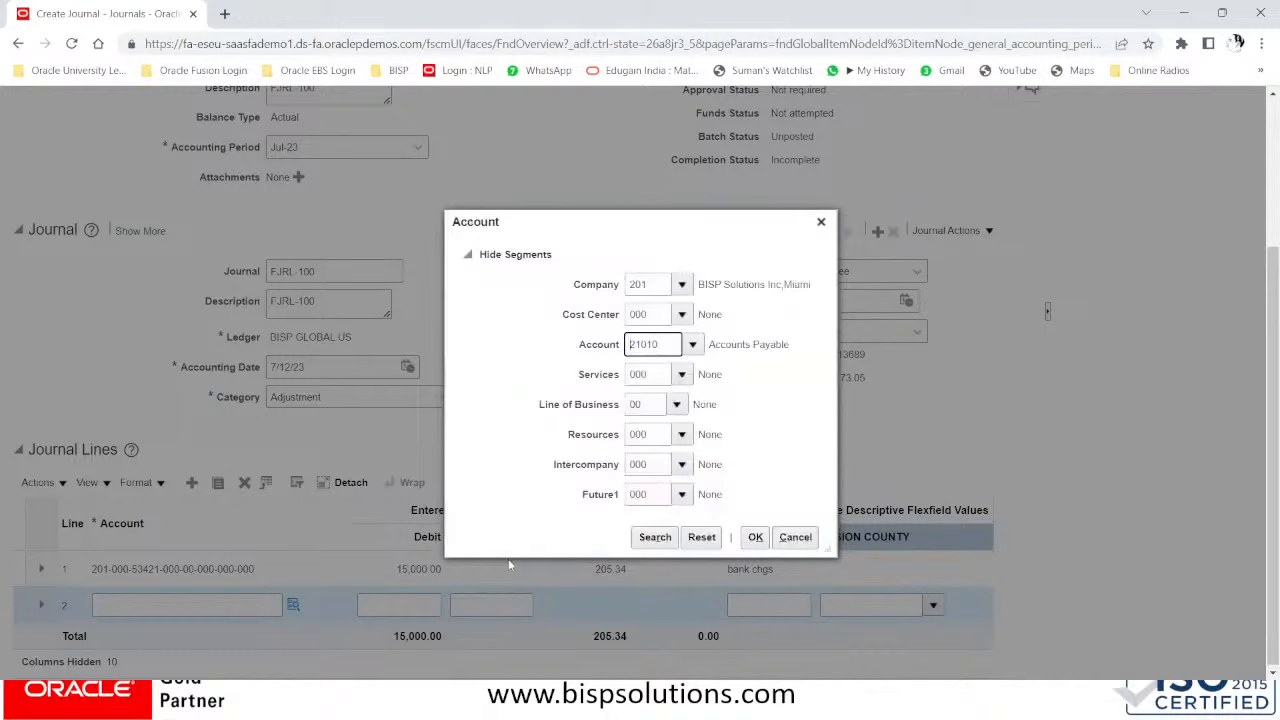
{"action": "left_click", "coordinate": [755, 537]}
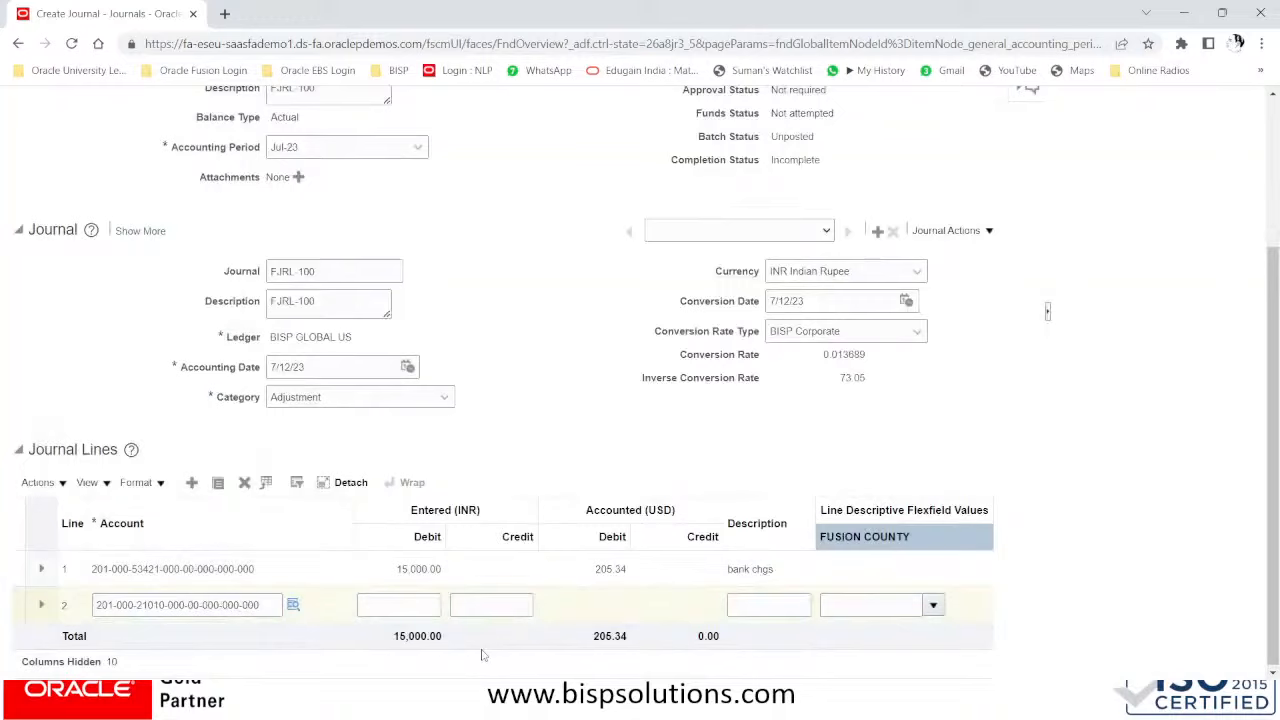
- Enter a 15,000 INR credit on line 2 described 'provision of BC'
{"action": "left_click", "coordinate": [489, 604]}
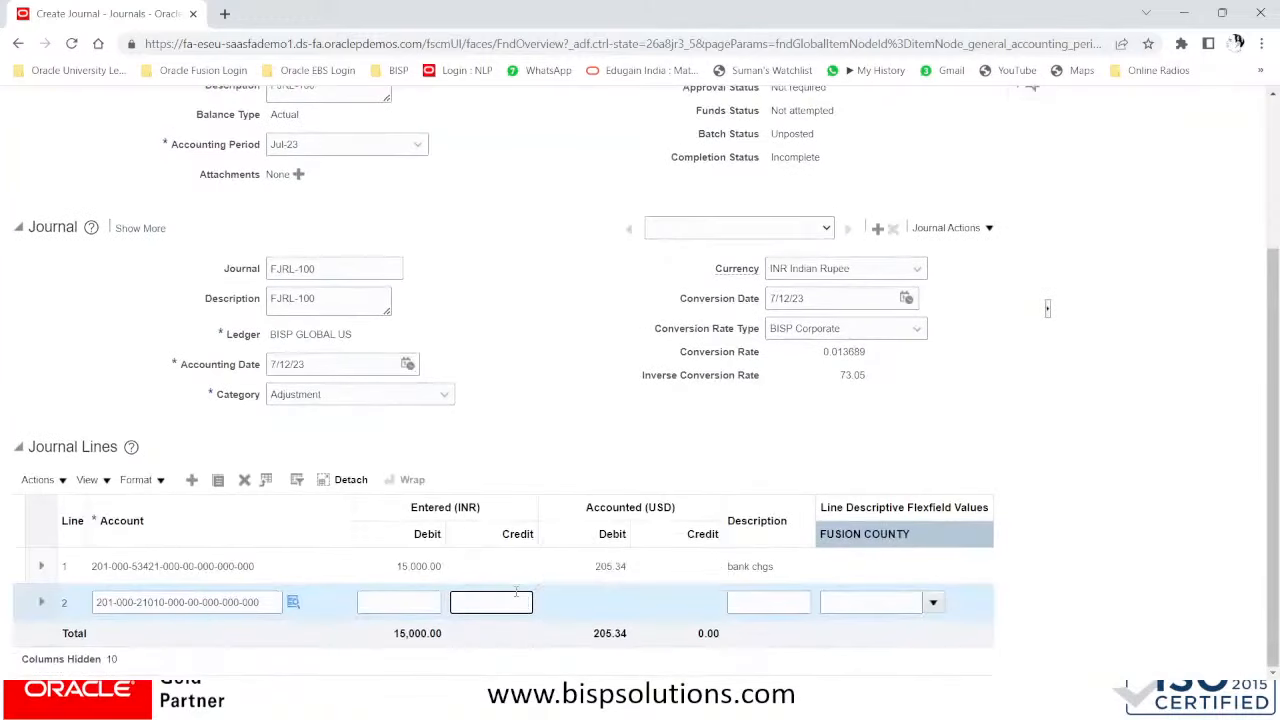
{"action": "type", "text": "15000"}
{"action": "key", "text": "BackSpace"}
{"action": "left_click", "coordinate": [767, 603]}
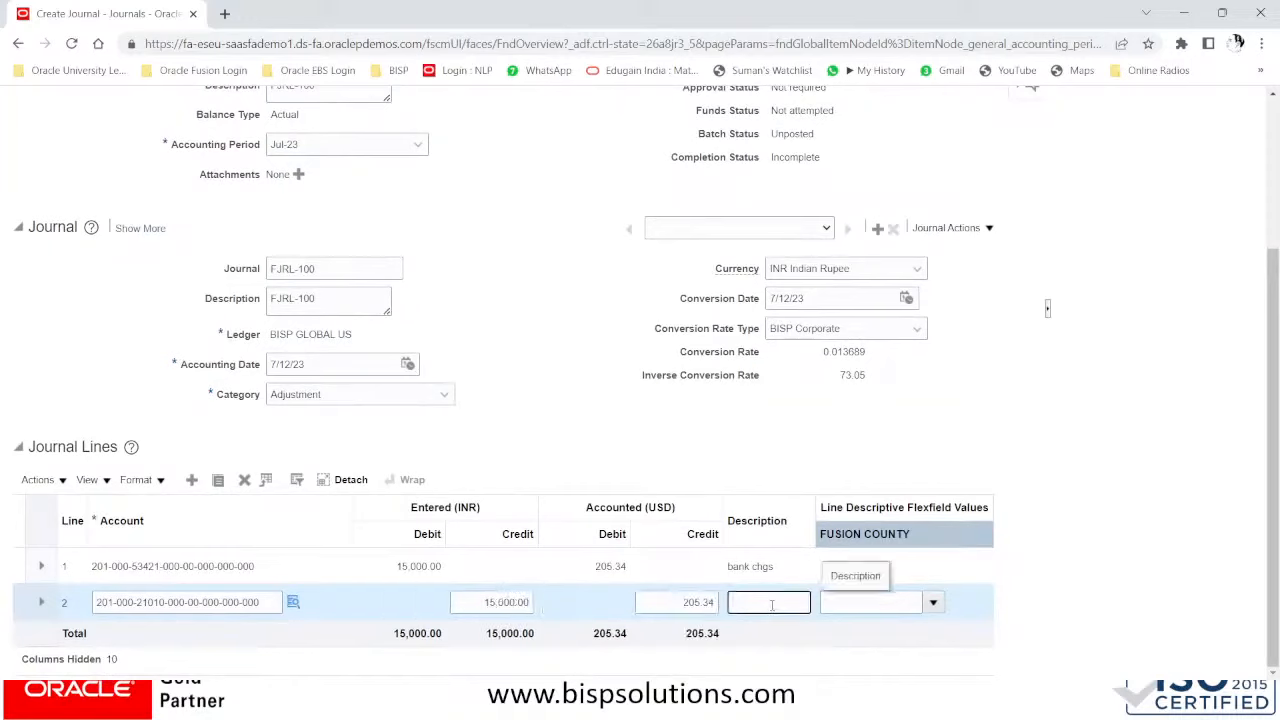
{"action": "type", "text": "provision of BC"}
{"action": "scroll", "coordinate": [773, 600], "scroll_direction": "up", "scroll_amount": 3}
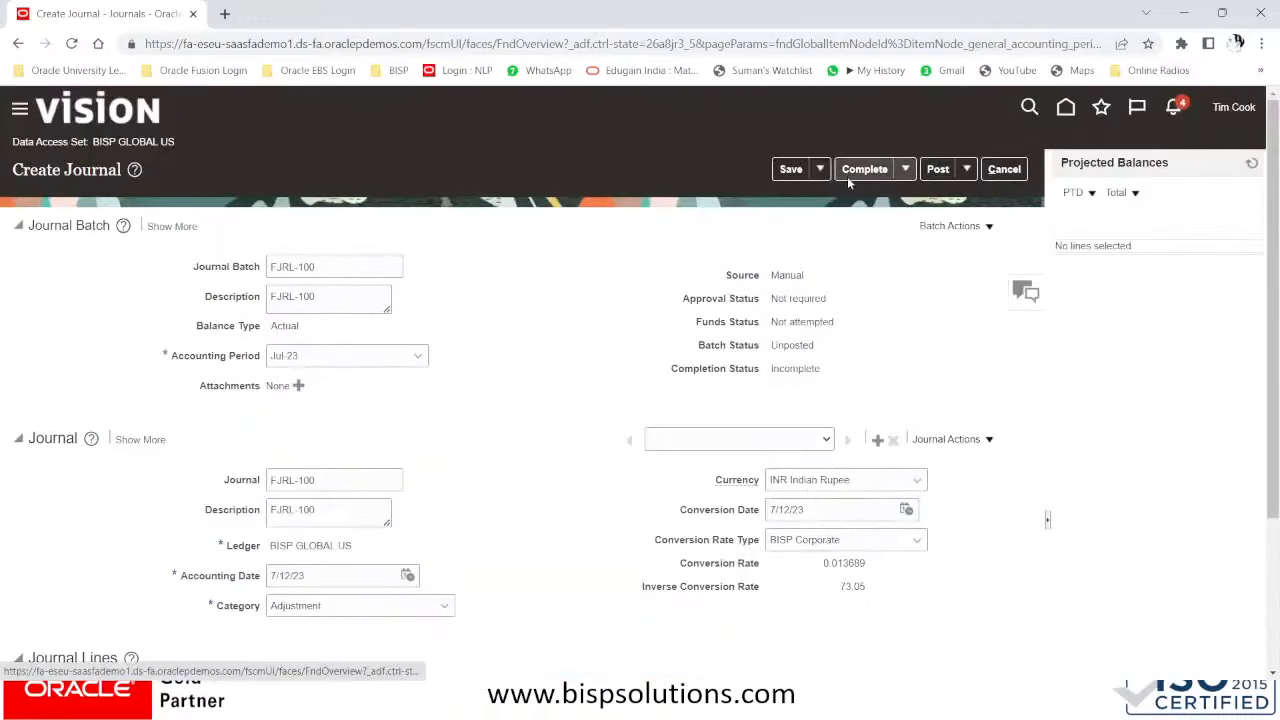
- Save the FJRL-100 journal and review the batch's action history
{"action": "left_click", "coordinate": [793, 170]}
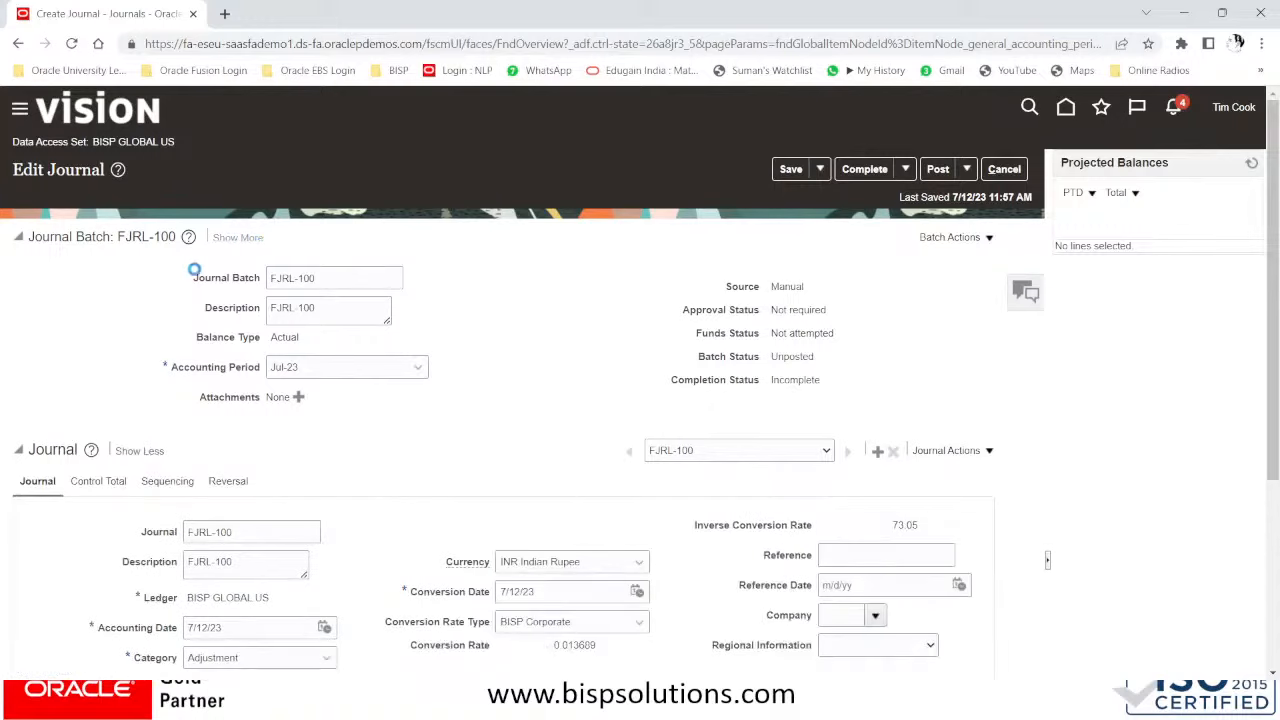
{"action": "left_click", "coordinate": [218, 241]}
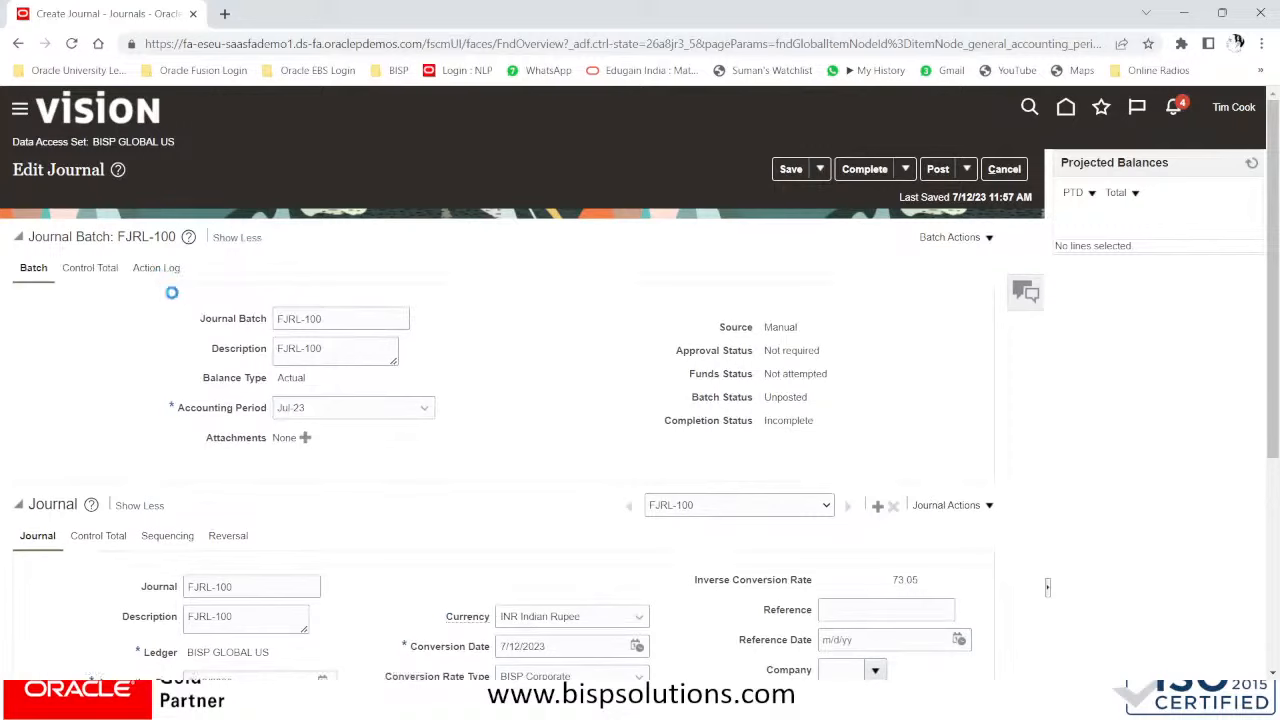
{"action": "left_click", "coordinate": [162, 269]}
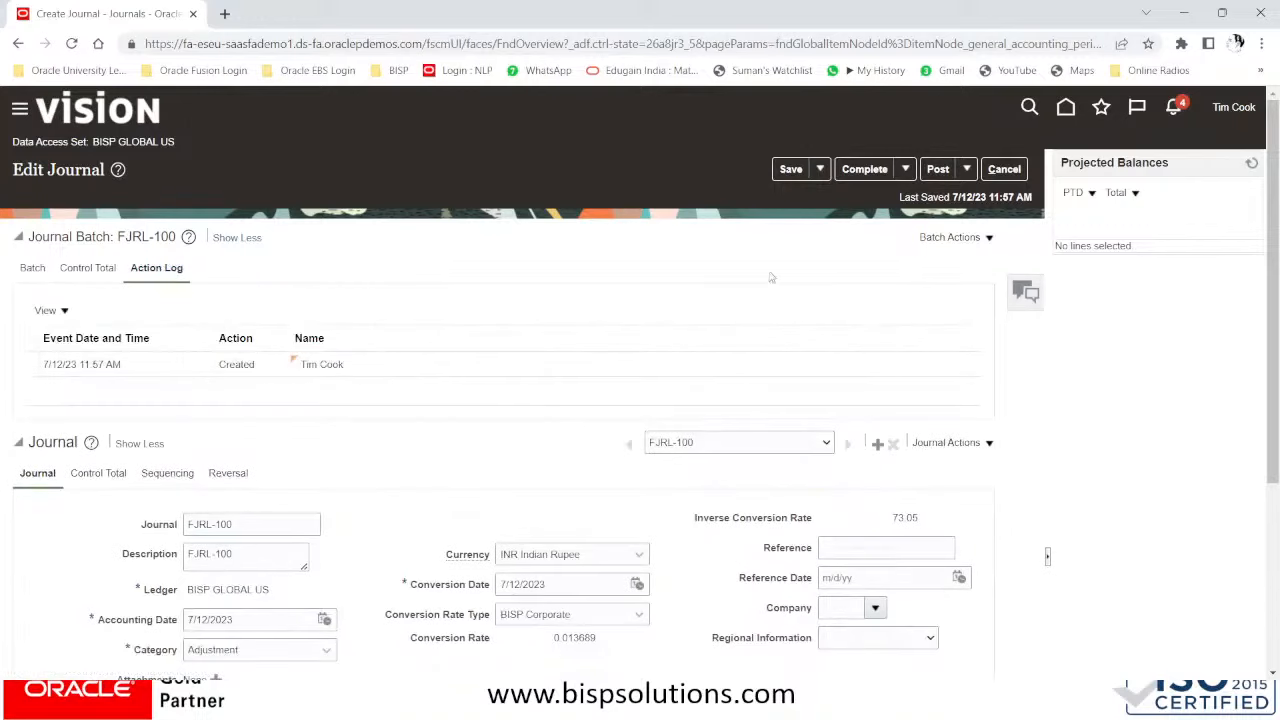
{"action": "scroll", "coordinate": [741, 387], "scroll_direction": "down", "scroll_amount": 3}
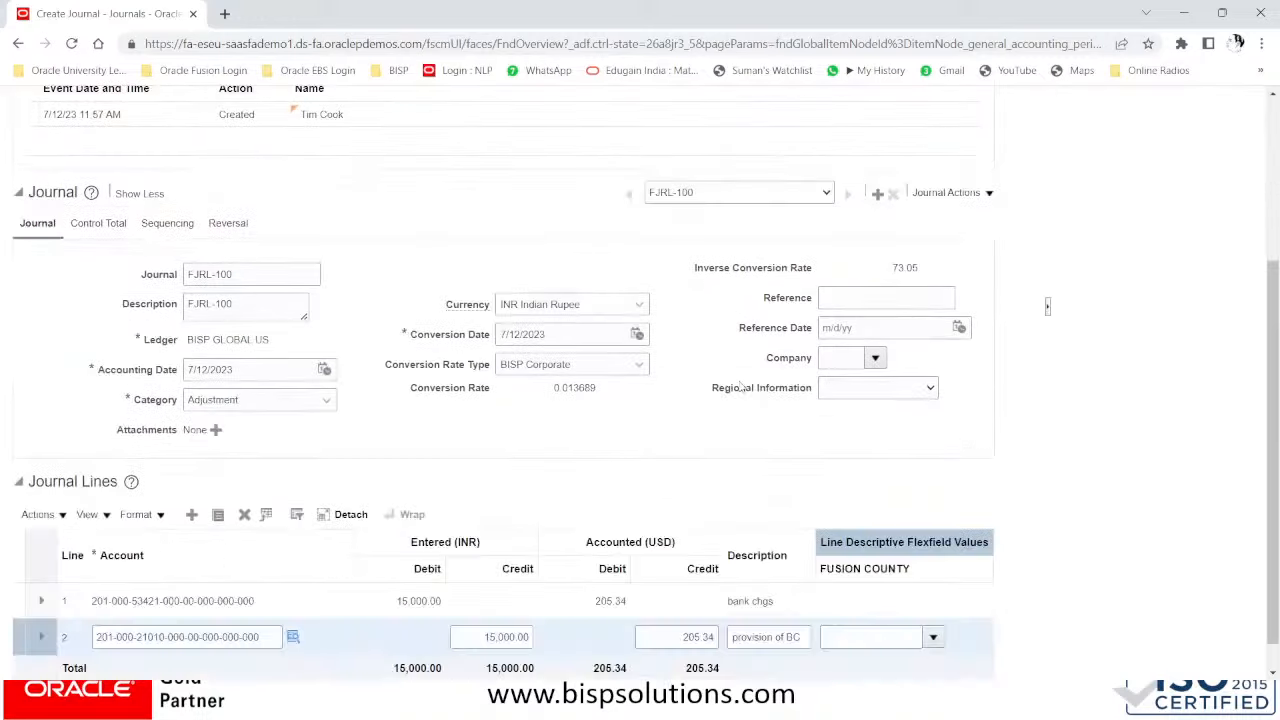
{"action": "scroll", "coordinate": [741, 387], "scroll_direction": "up", "scroll_amount": 3}
{"action": "scroll", "coordinate": [741, 387], "scroll_direction": "up", "scroll_amount": 1}
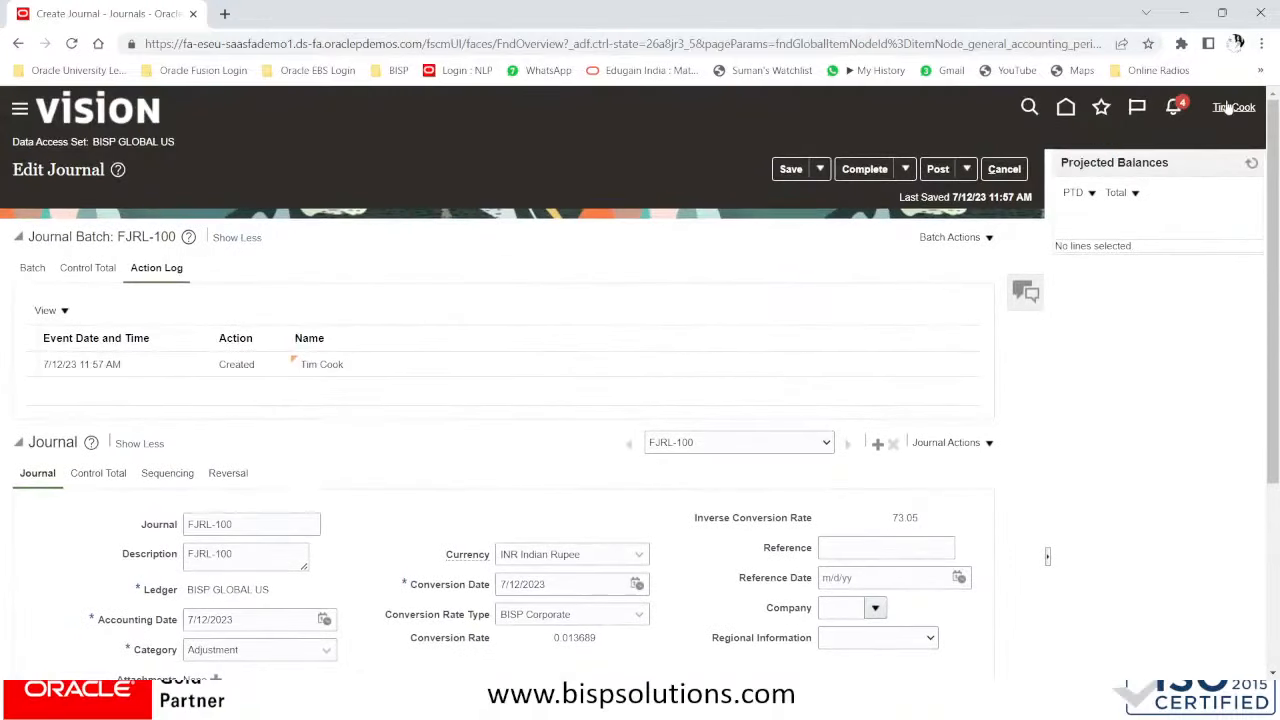
- Mark batch FJRL-100 Complete so its status is Unposted and ready to post
{"action": "left_click", "coordinate": [862, 171]}
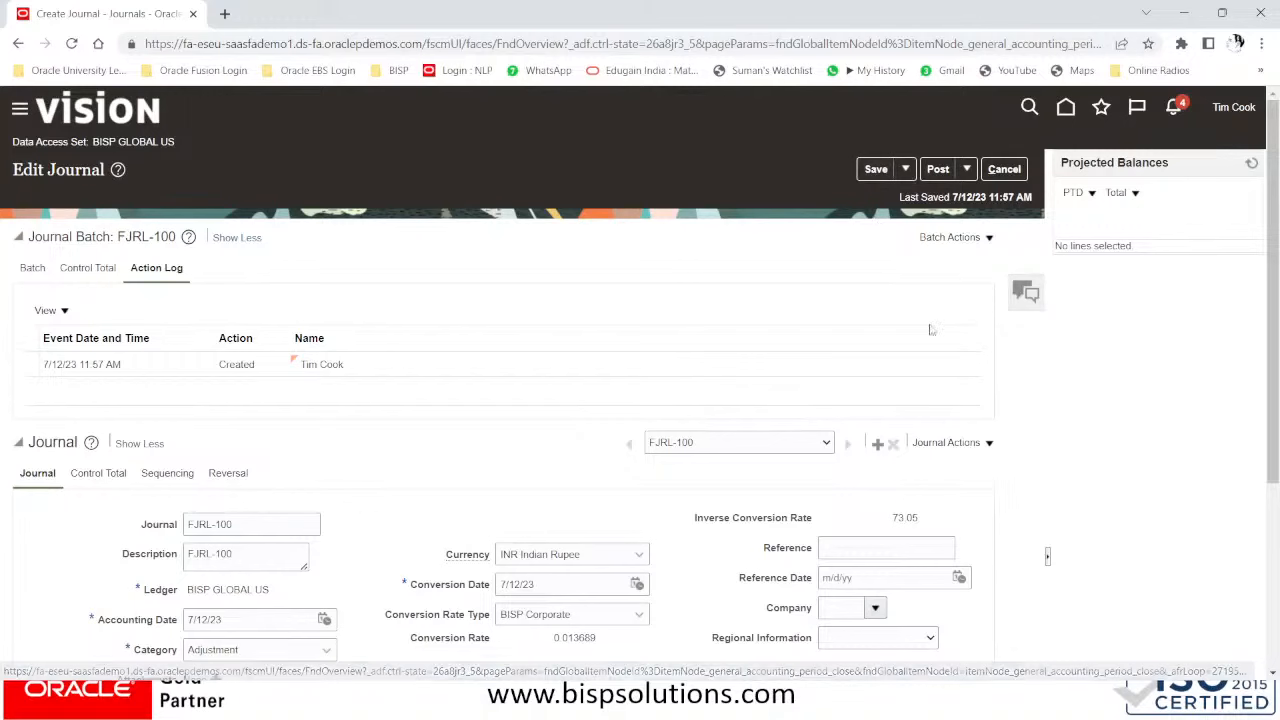
{"action": "scroll", "coordinate": [920, 312], "scroll_direction": "down", "scroll_amount": 3}
{"action": "scroll", "coordinate": [922, 316], "scroll_direction": "up", "scroll_amount": 3}
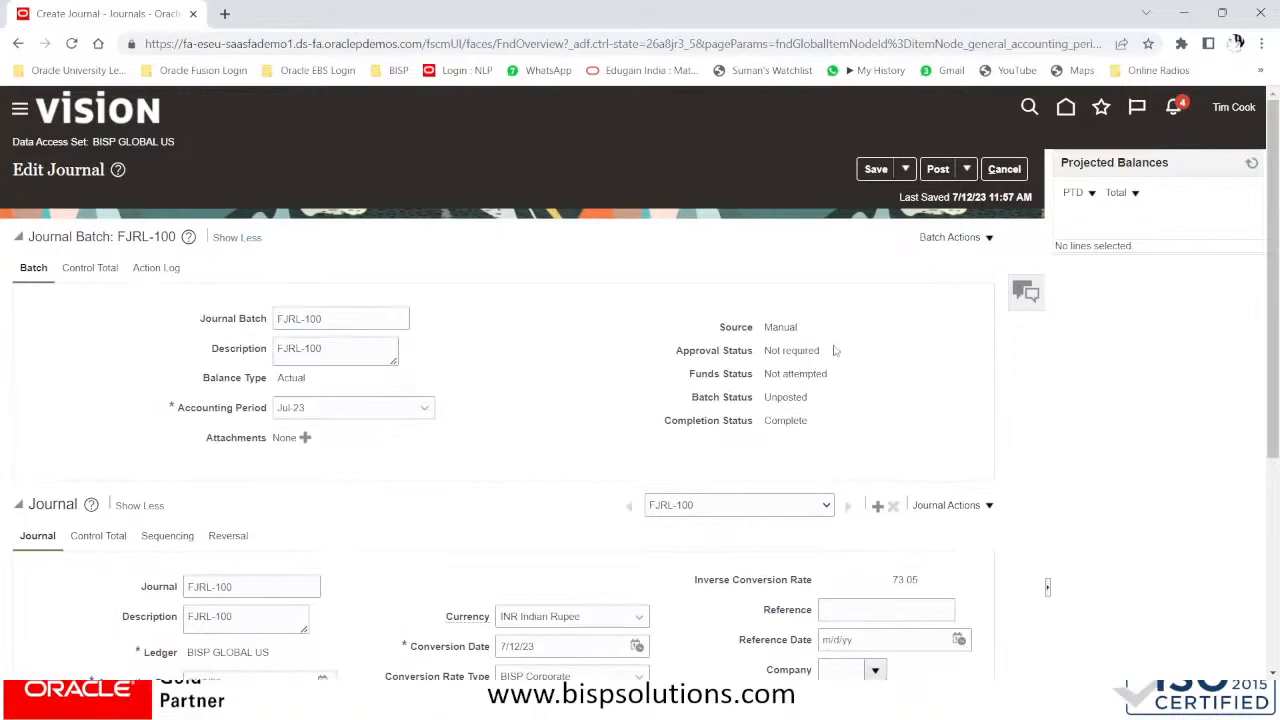
- Post batch FJRL-100 and acknowledge that process 6010644 was submitted
{"action": "left_click", "coordinate": [940, 170]}
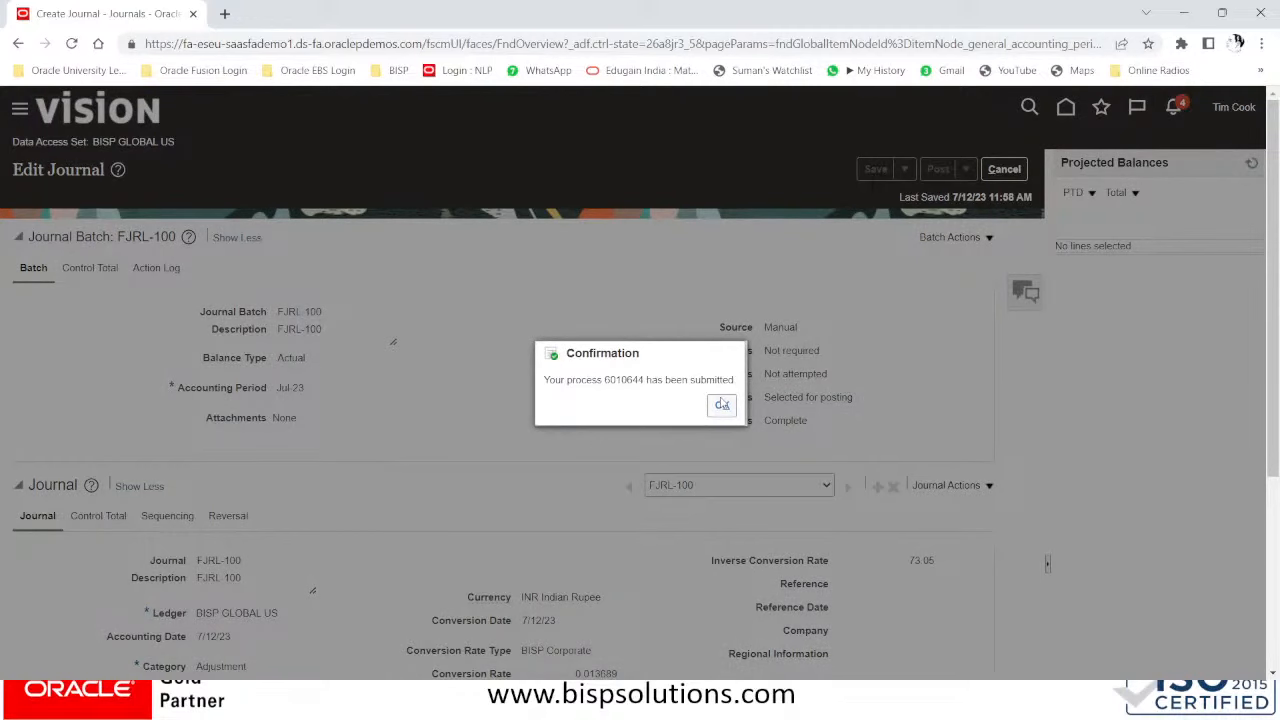
{"action": "left_click", "coordinate": [721, 404]}
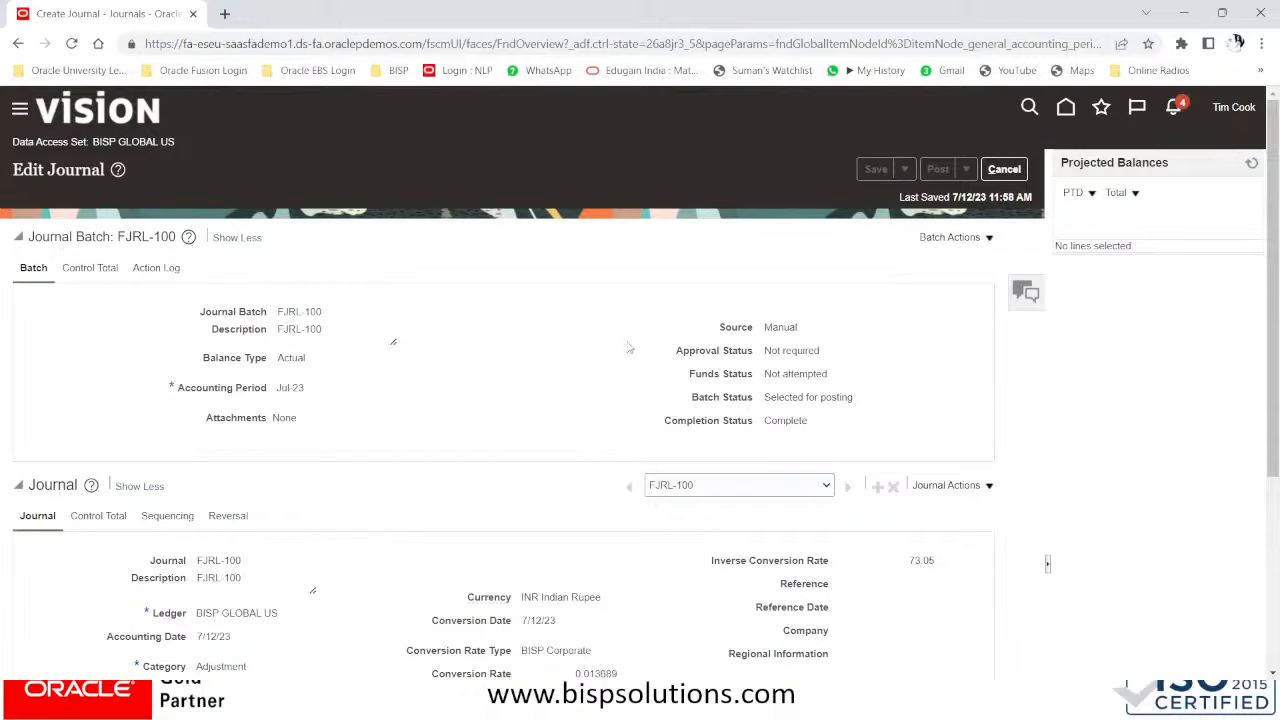
{"action": "scroll", "coordinate": [629, 348], "scroll_direction": "down", "scroll_amount": 2}
{"action": "scroll", "coordinate": [629, 348], "scroll_direction": "up", "scroll_amount": 2}
- Leave Edit Journal and search Manage Journals for Jul-23 to see FJRL-100 Processing
{"action": "left_click", "coordinate": [1006, 174]}
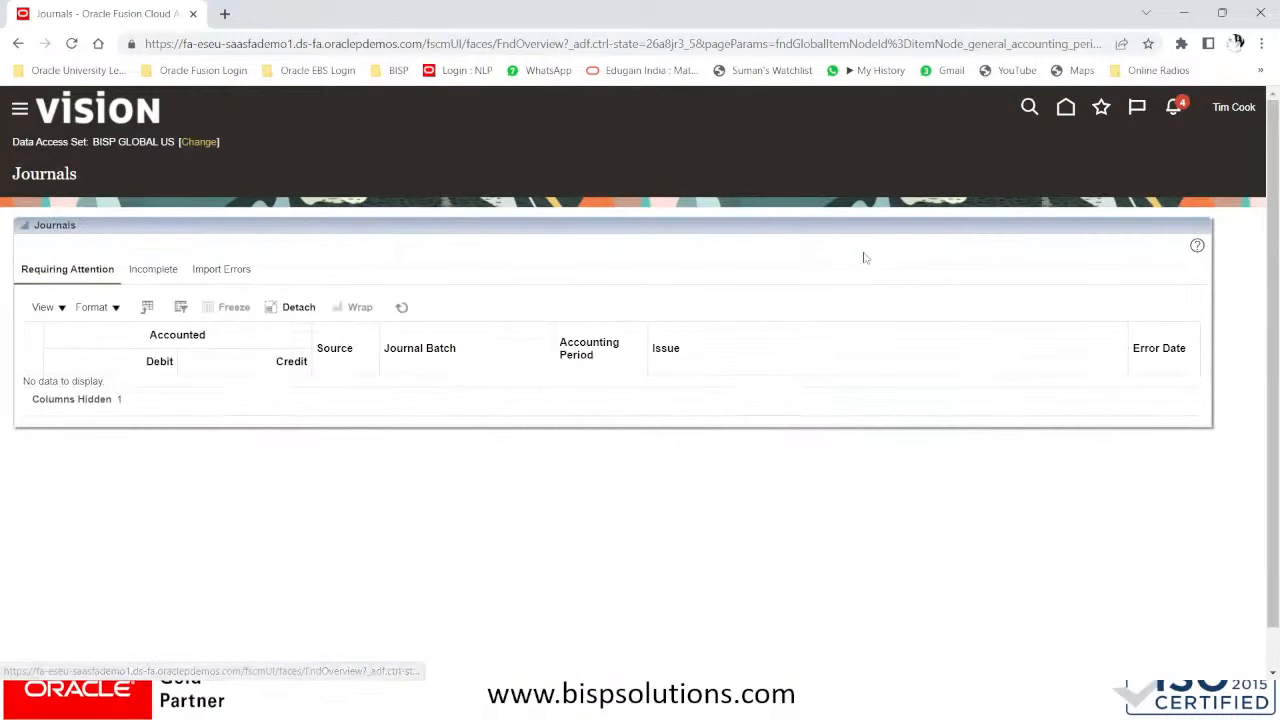
{"action": "left_click", "coordinate": [1121, 163]}
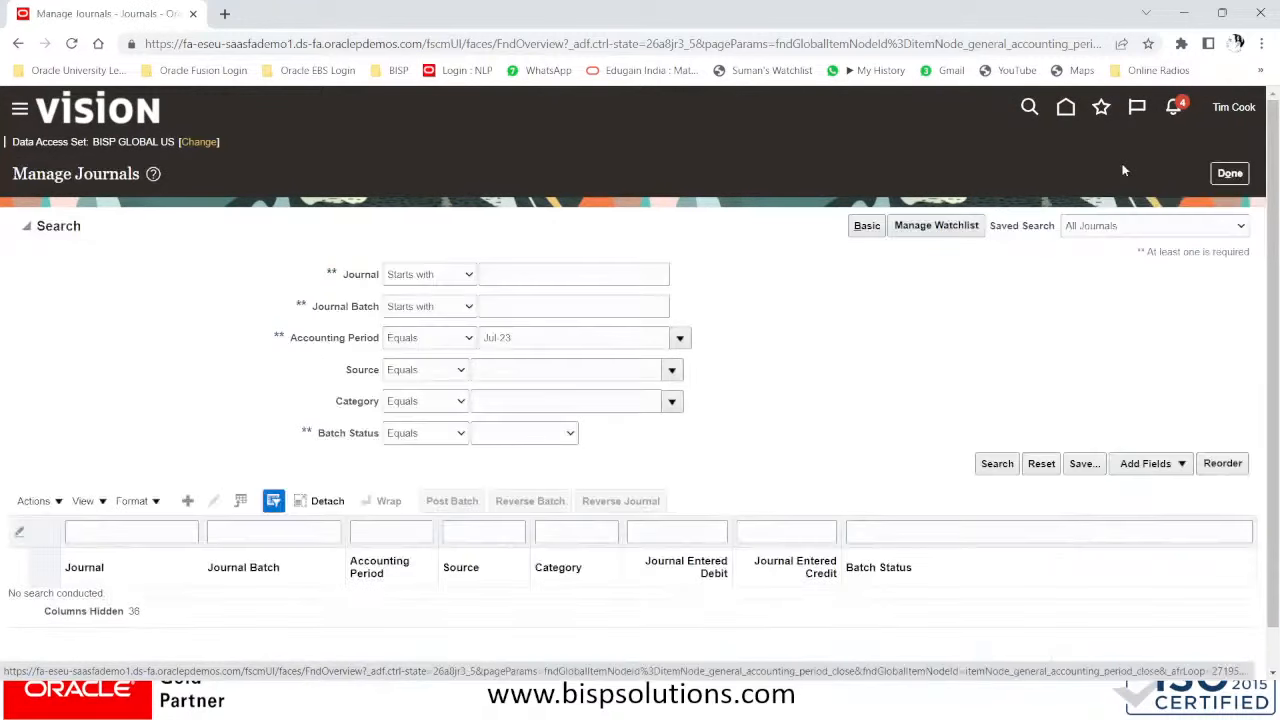
{"action": "left_click", "coordinate": [997, 464]}
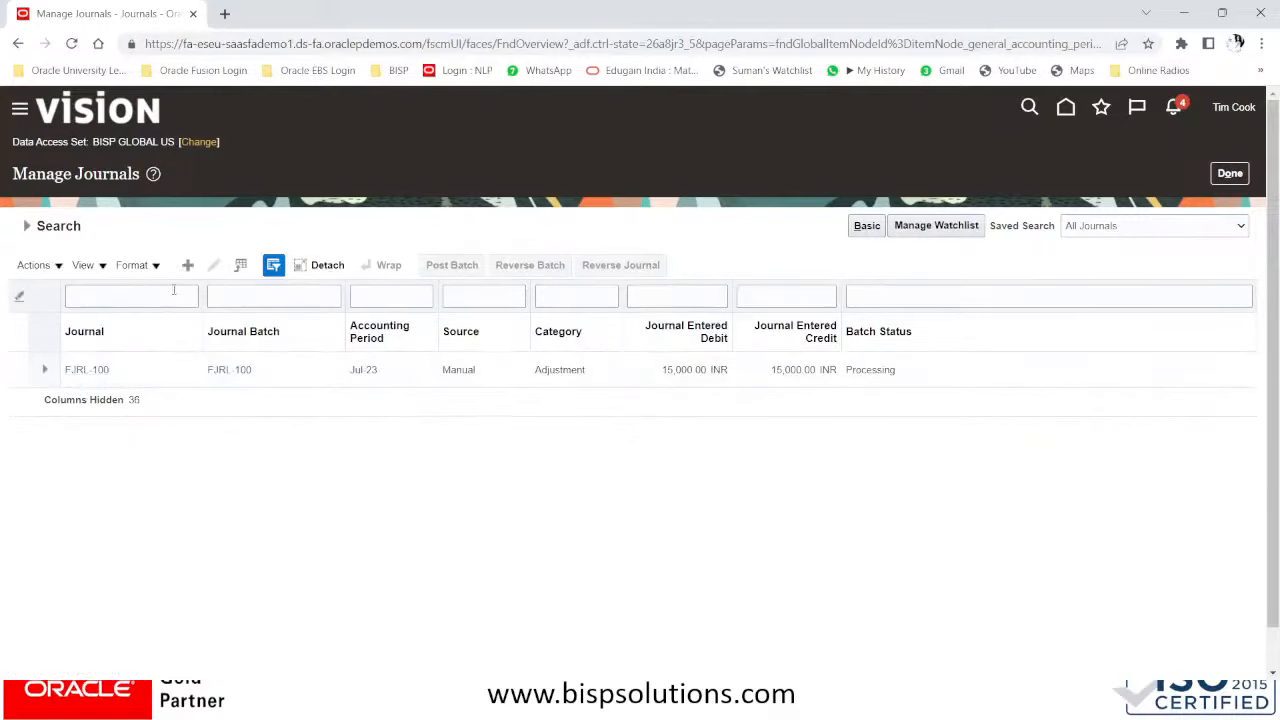
- Go to Tools > Scheduled Processes to find posting run 6010644
{"action": "left_click", "coordinate": [21, 109]}
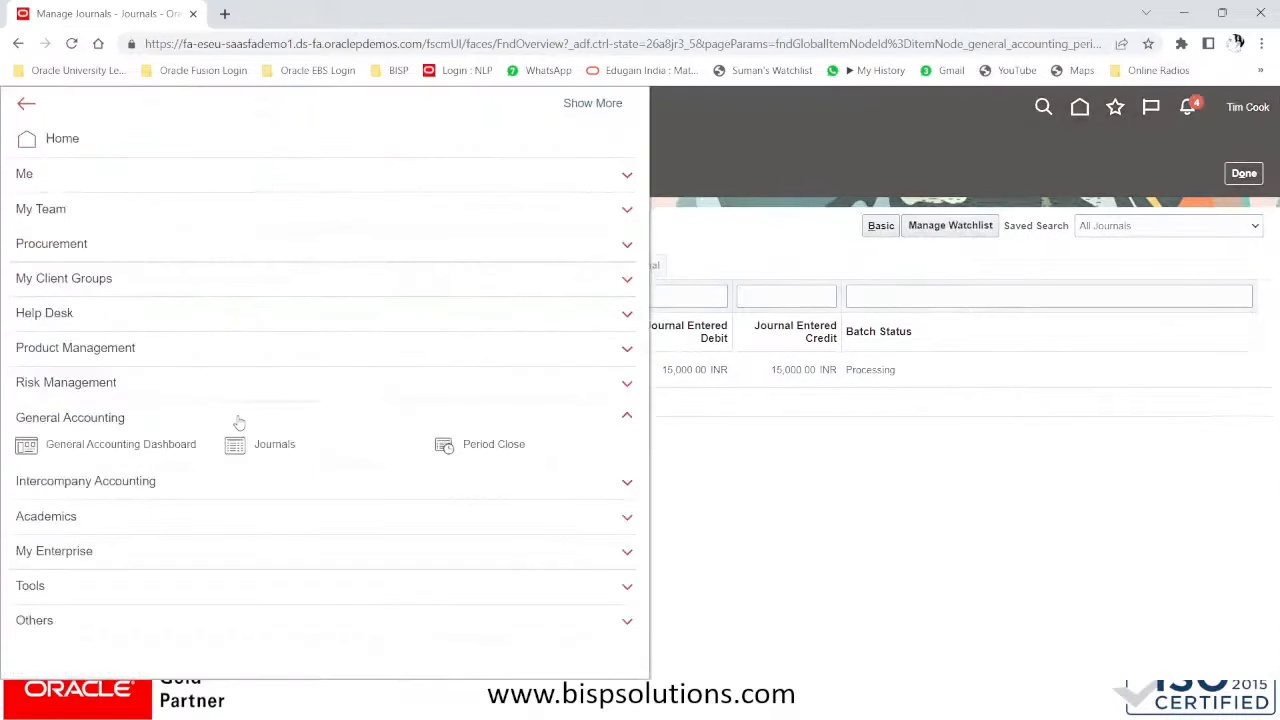
{"action": "left_click", "coordinate": [80, 587]}
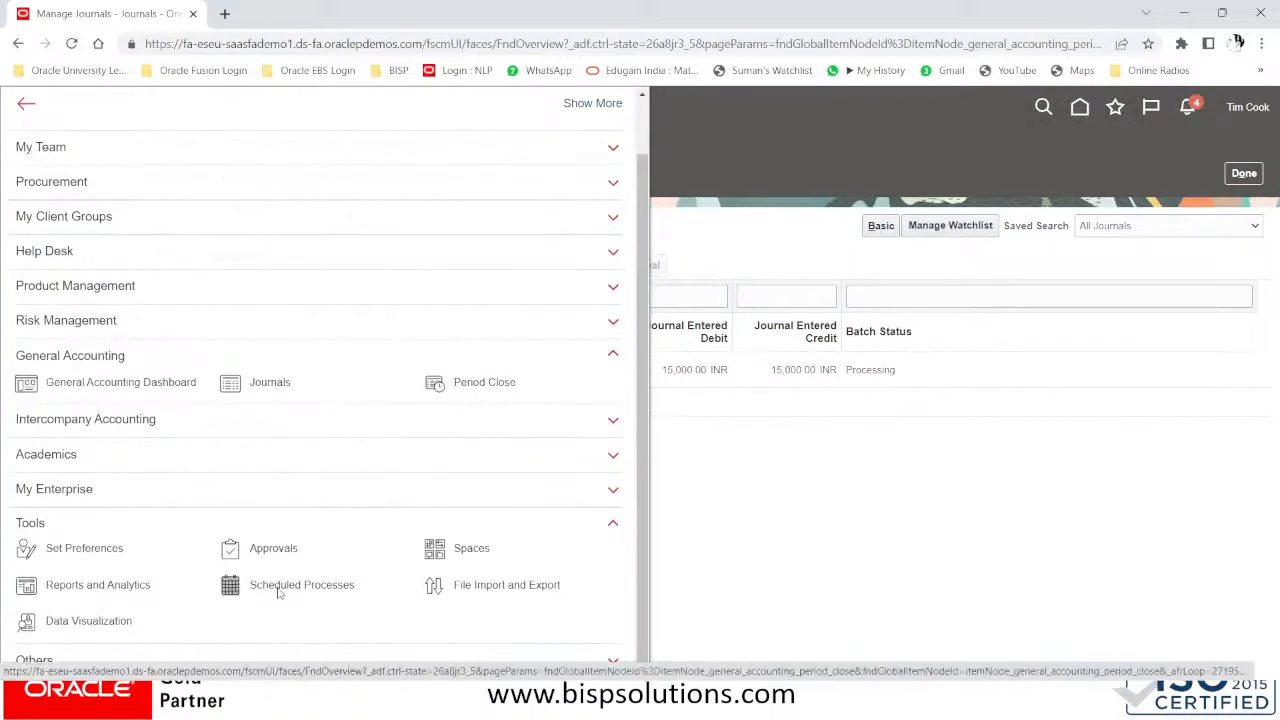
{"action": "left_click", "coordinate": [281, 584]}
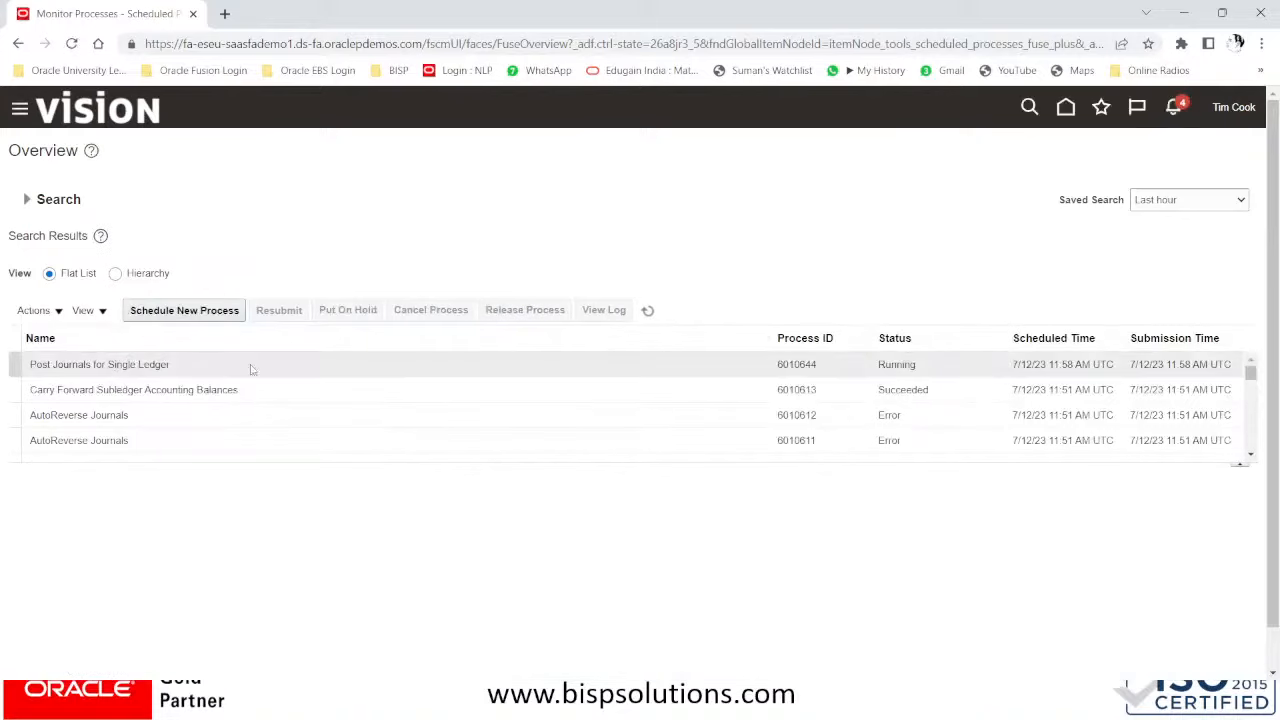
- Refresh the scheduled processes until run 6010644 shows Completed
{"action": "left_click", "coordinate": [648, 311]}
{"action": "left_click", "coordinate": [648, 311]}
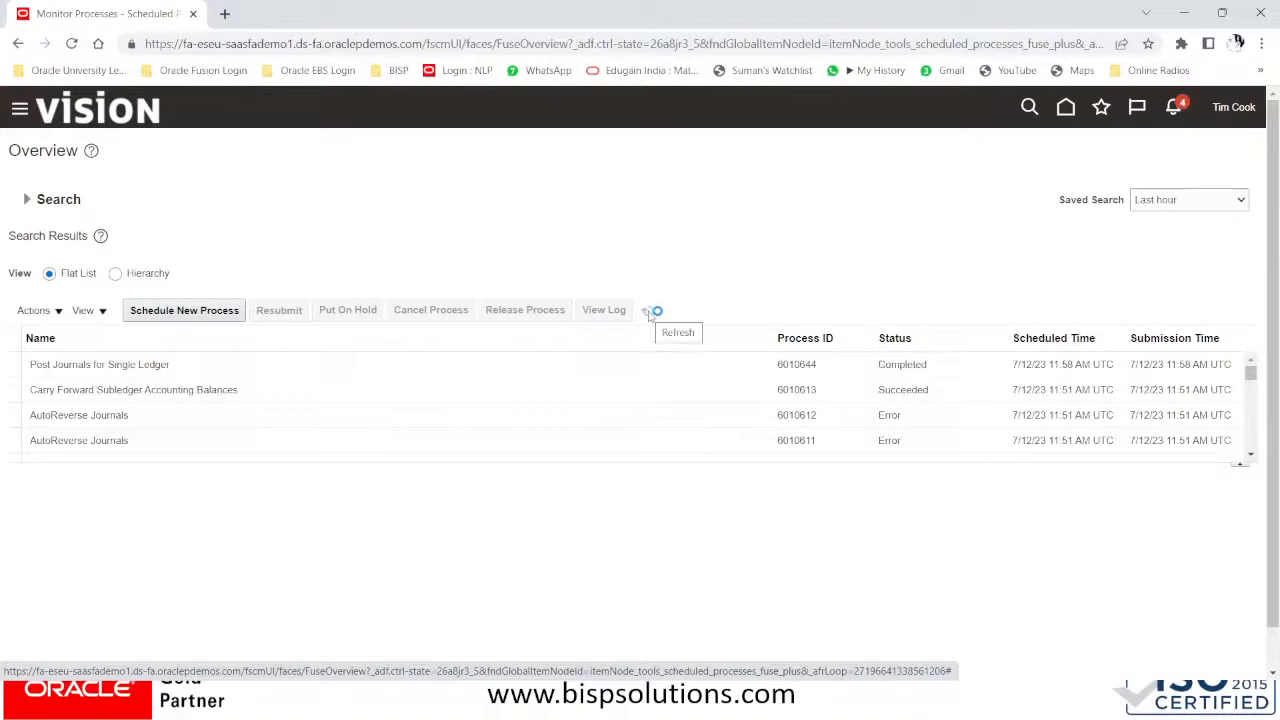
{"action": "left_click", "coordinate": [648, 311]}
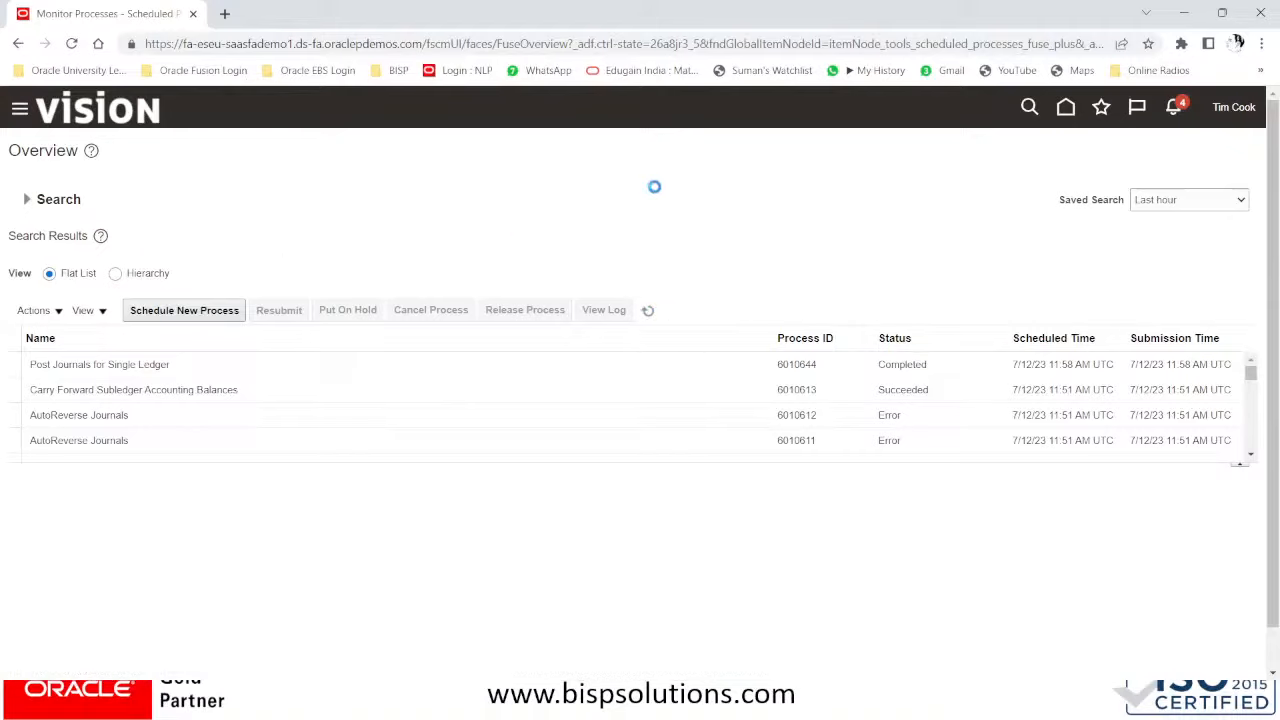
{"action": "left_click", "coordinate": [19, 107]}
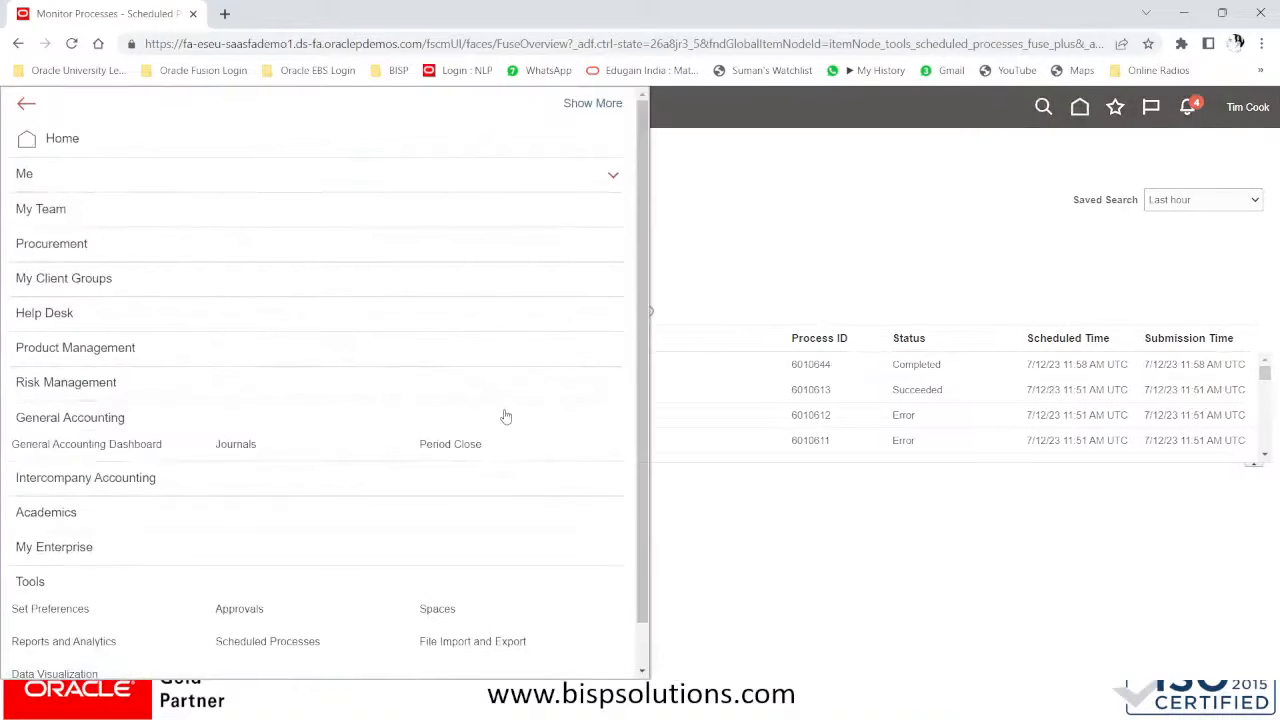
{"action": "scroll", "coordinate": [409, 428], "scroll_direction": "down", "scroll_amount": 1}
{"action": "left_click", "coordinate": [878, 230]}
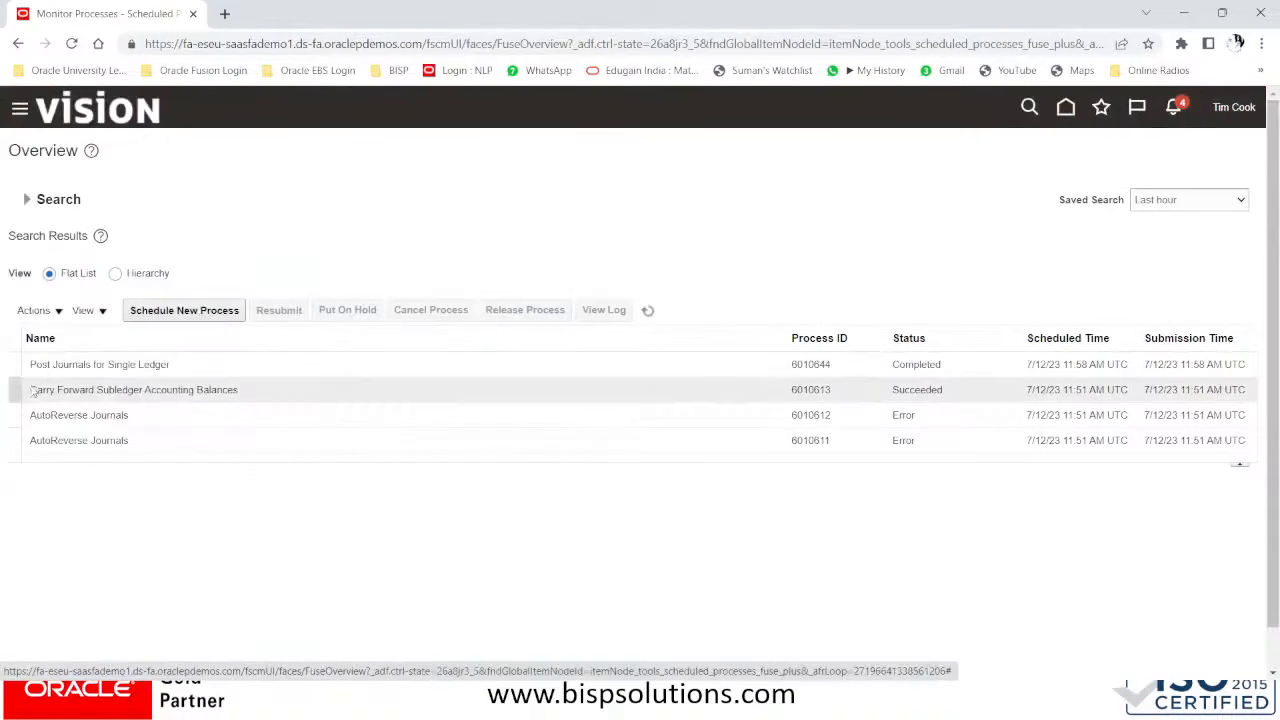
- View the details and attached log of the Post Journals for Single Ledger run
{"action": "left_click", "coordinate": [58, 364]}
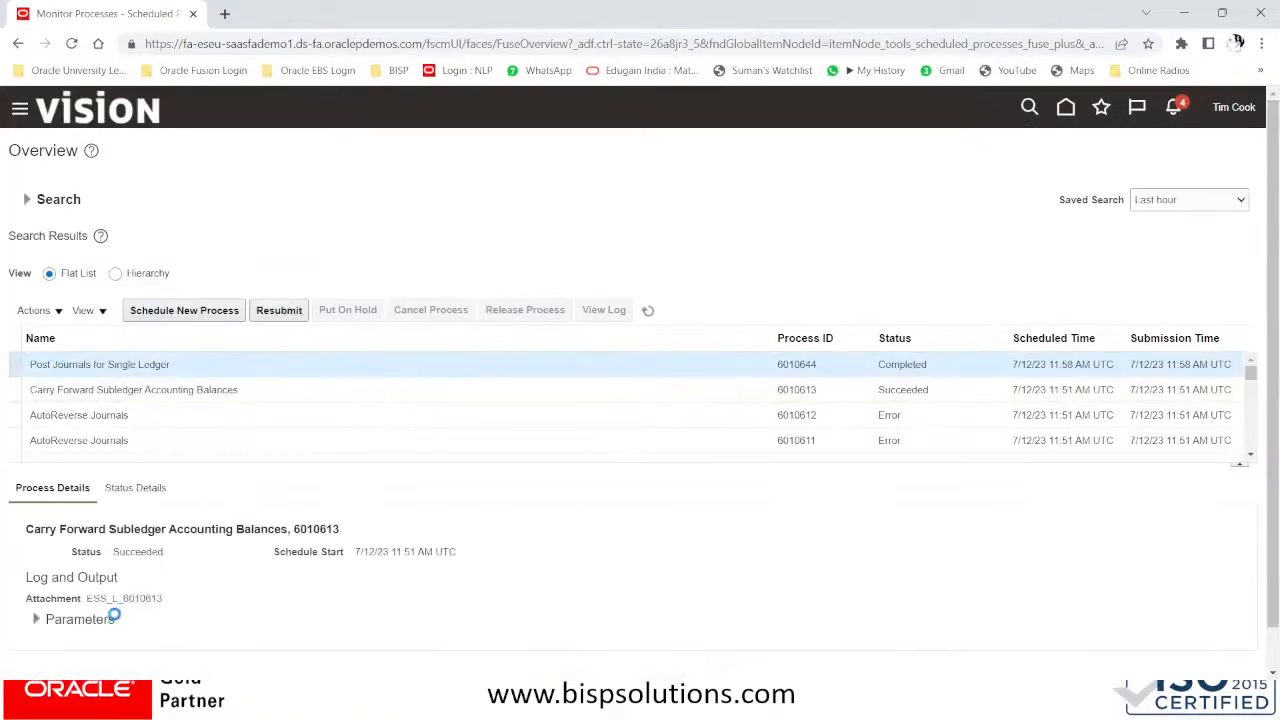
{"action": "left_click", "coordinate": [189, 600]}
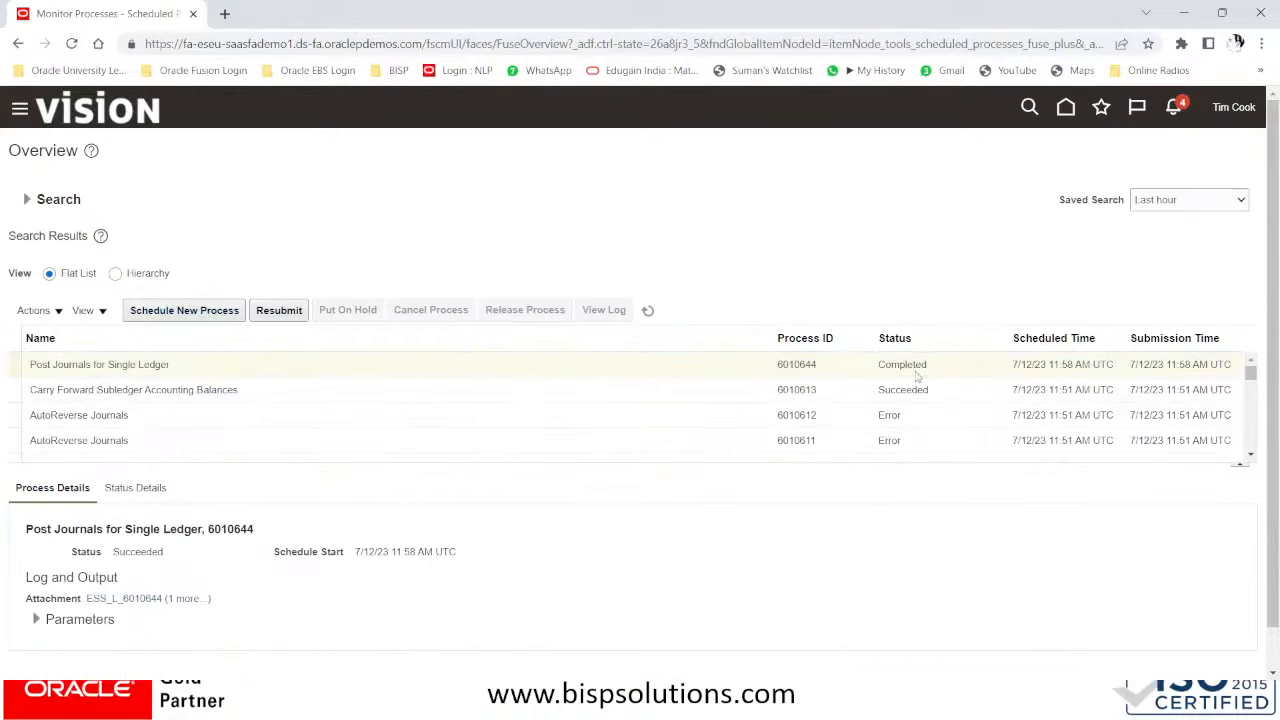
{"action": "left_click", "coordinate": [20, 110]}
{"action": "scroll", "coordinate": [319, 418], "scroll_direction": "down", "scroll_amount": 1}
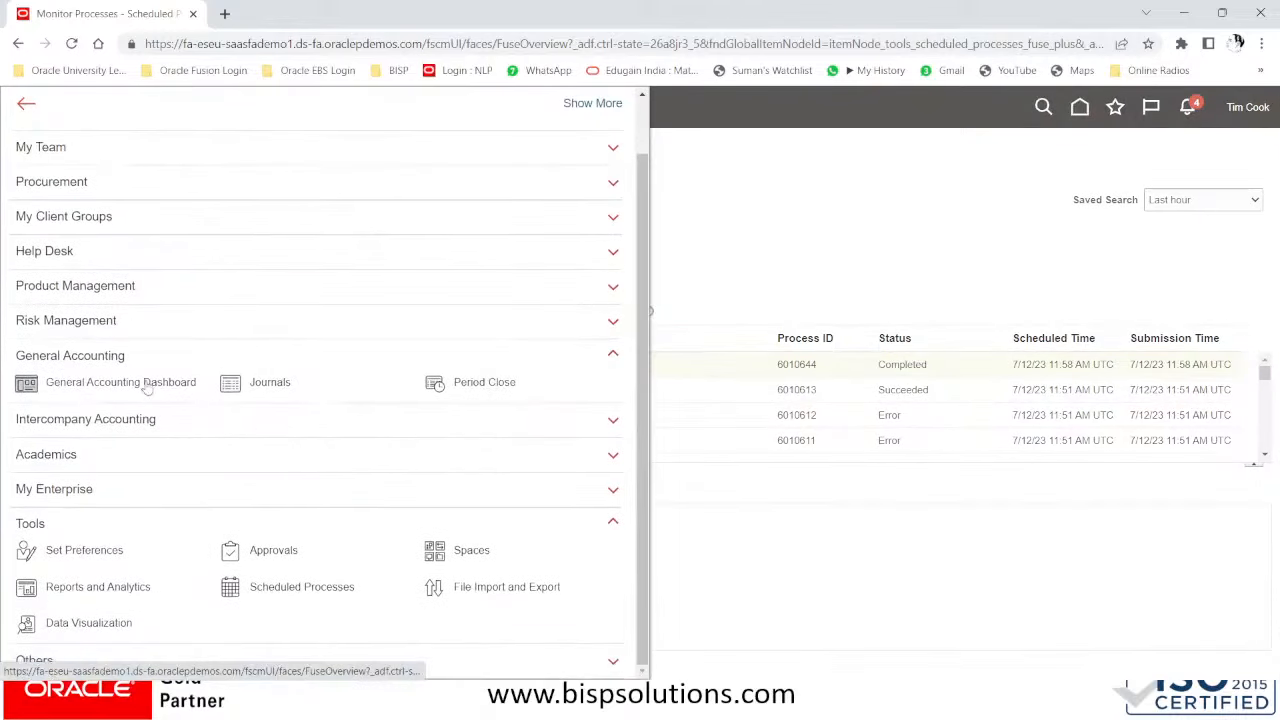
- Rerun the Jul-23 Manage Journals search to confirm FJRL-100 now shows Posted
{"action": "left_click", "coordinate": [268, 385]}
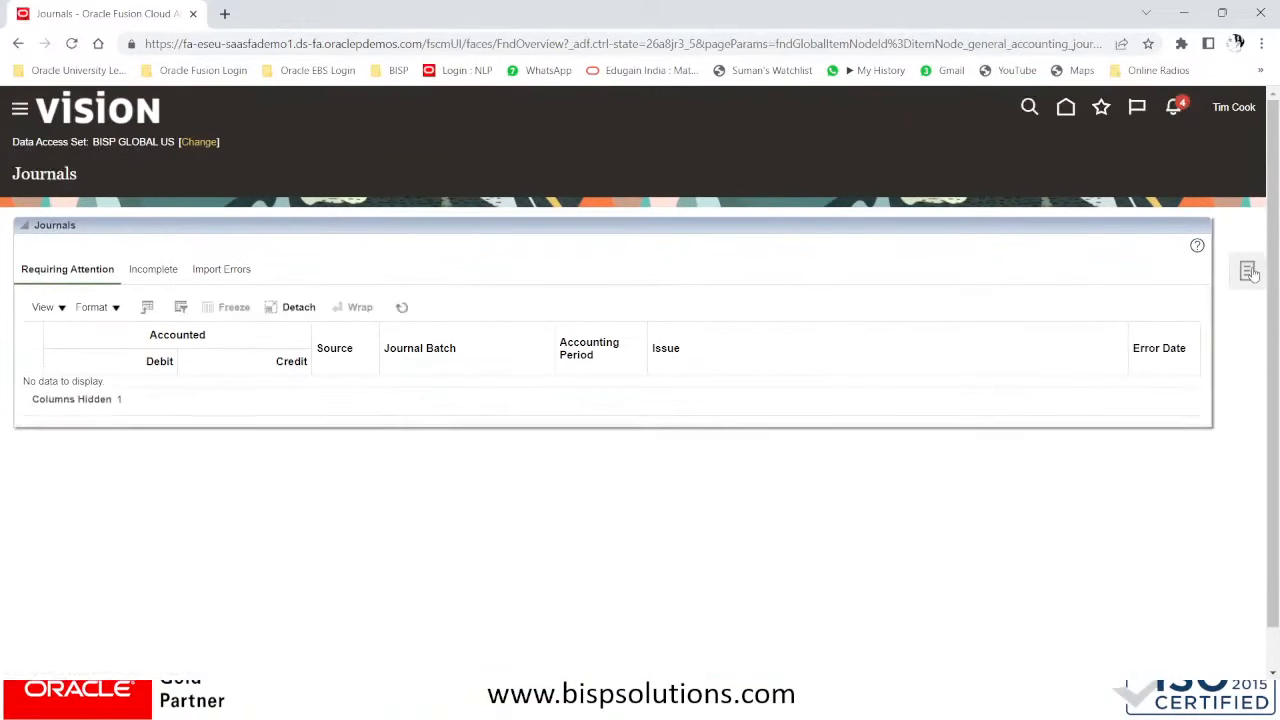
{"action": "left_click", "coordinate": [1249, 273]}
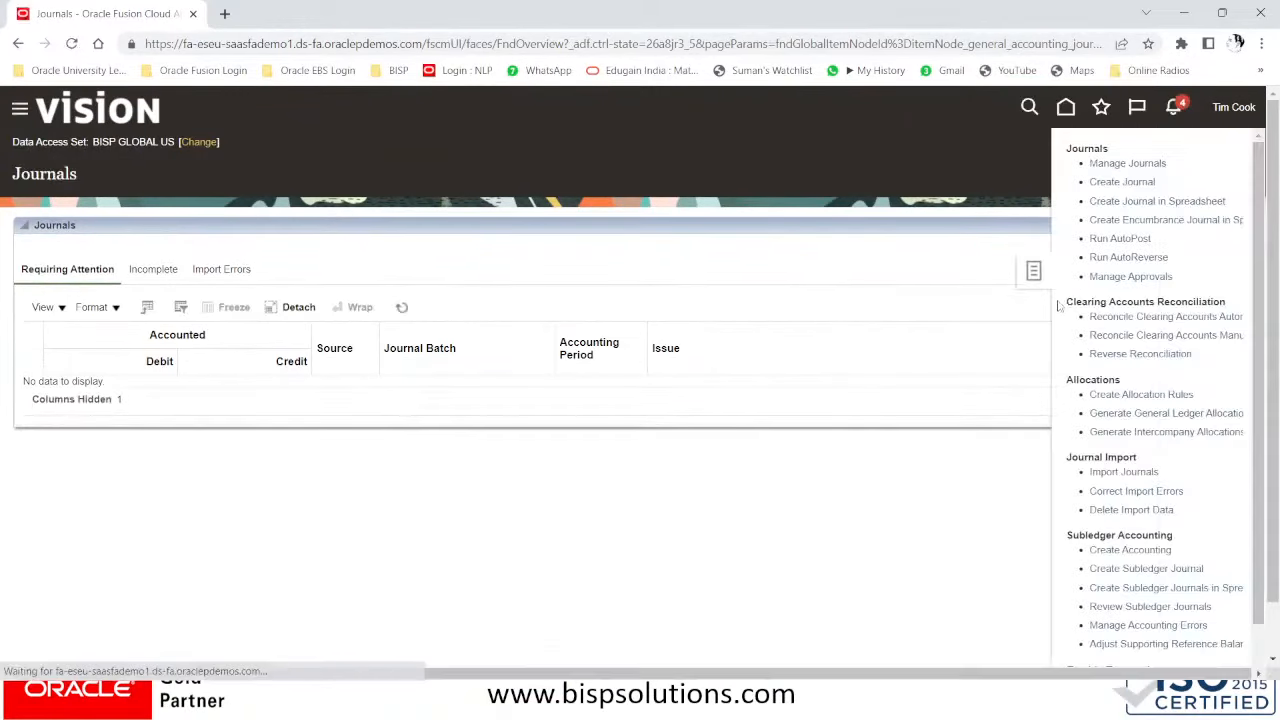
{"action": "left_click", "coordinate": [1138, 162]}
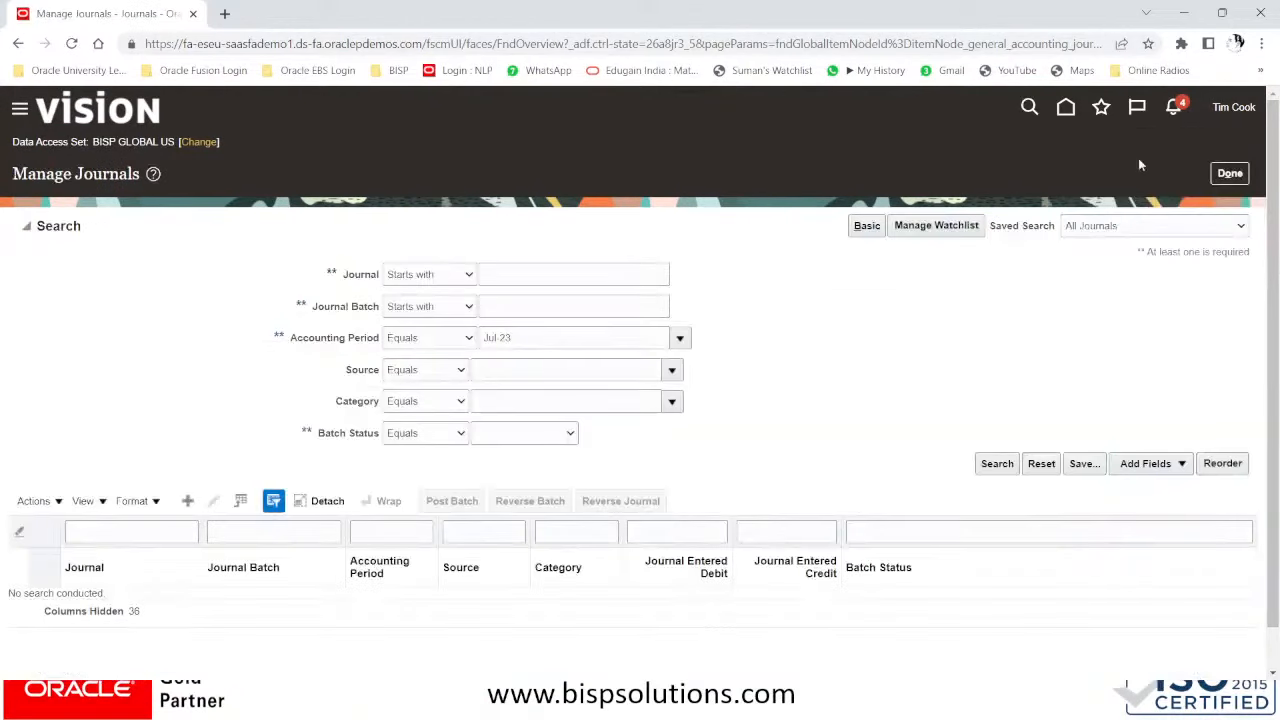
{"action": "left_click", "coordinate": [986, 470]}
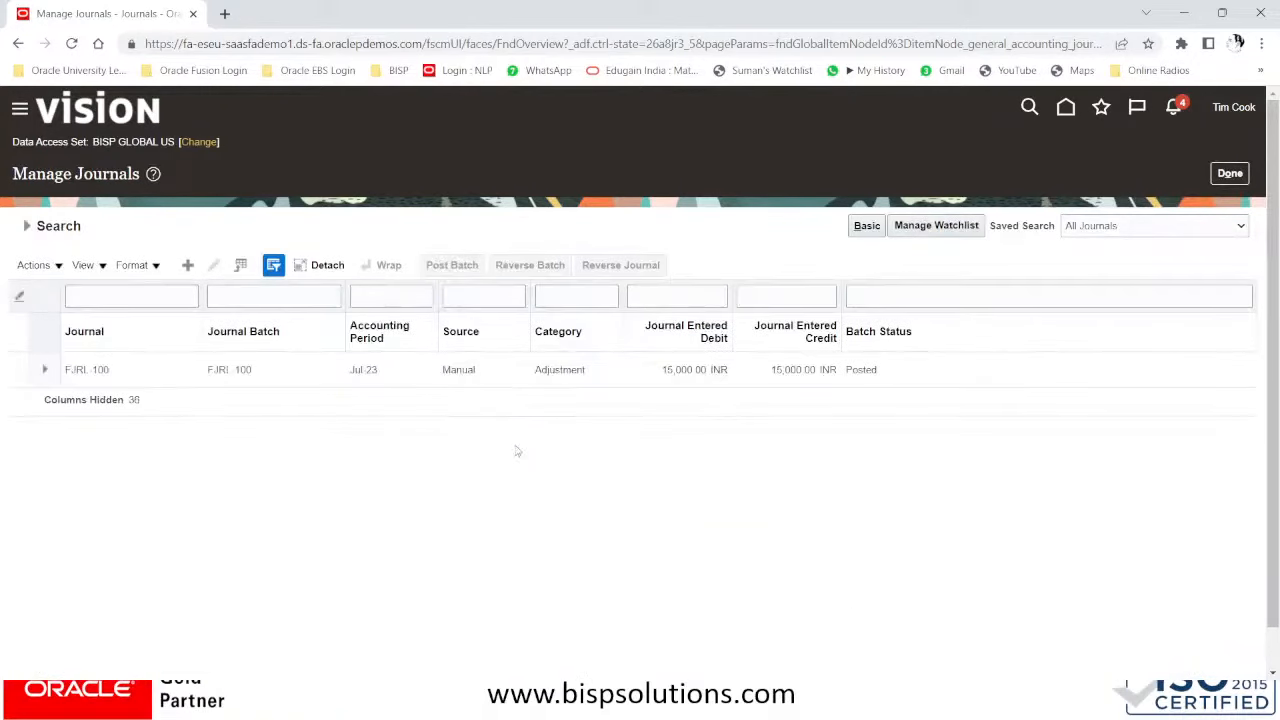
- Open the posted FJRL-100 journal for review
{"action": "left_click", "coordinate": [90, 369]}
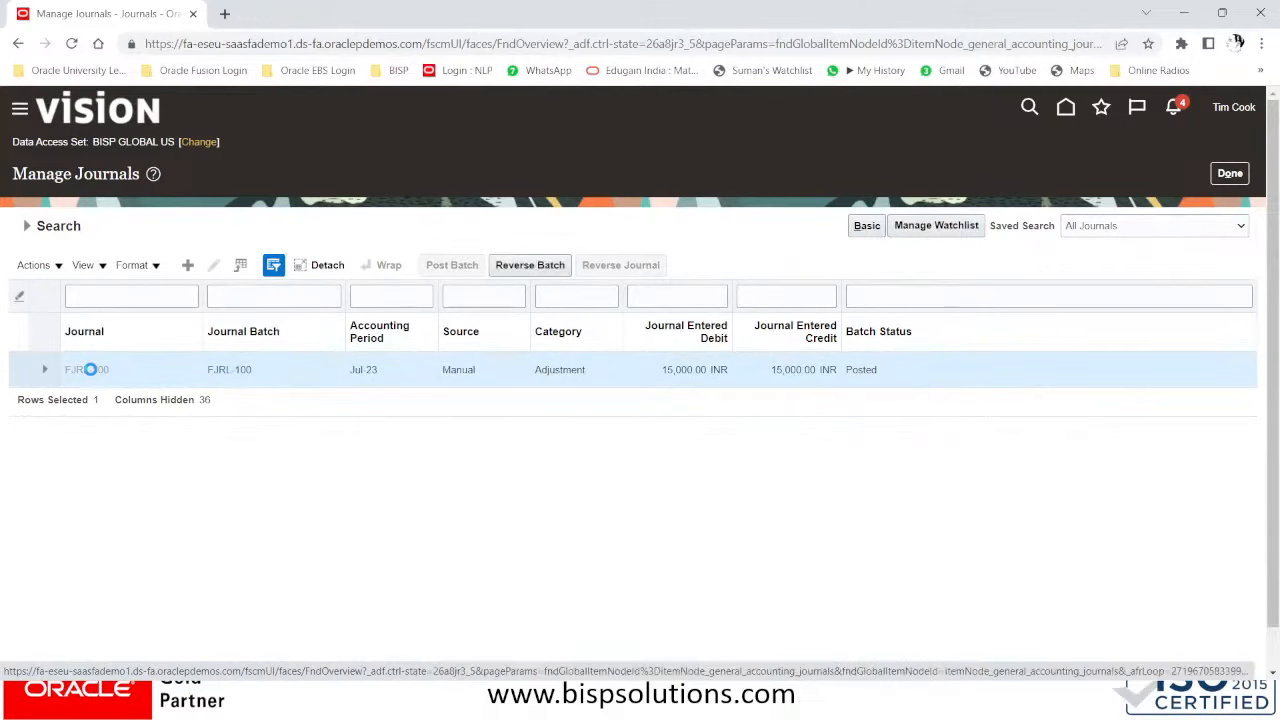
{"action": "left_click", "coordinate": [90, 369]}
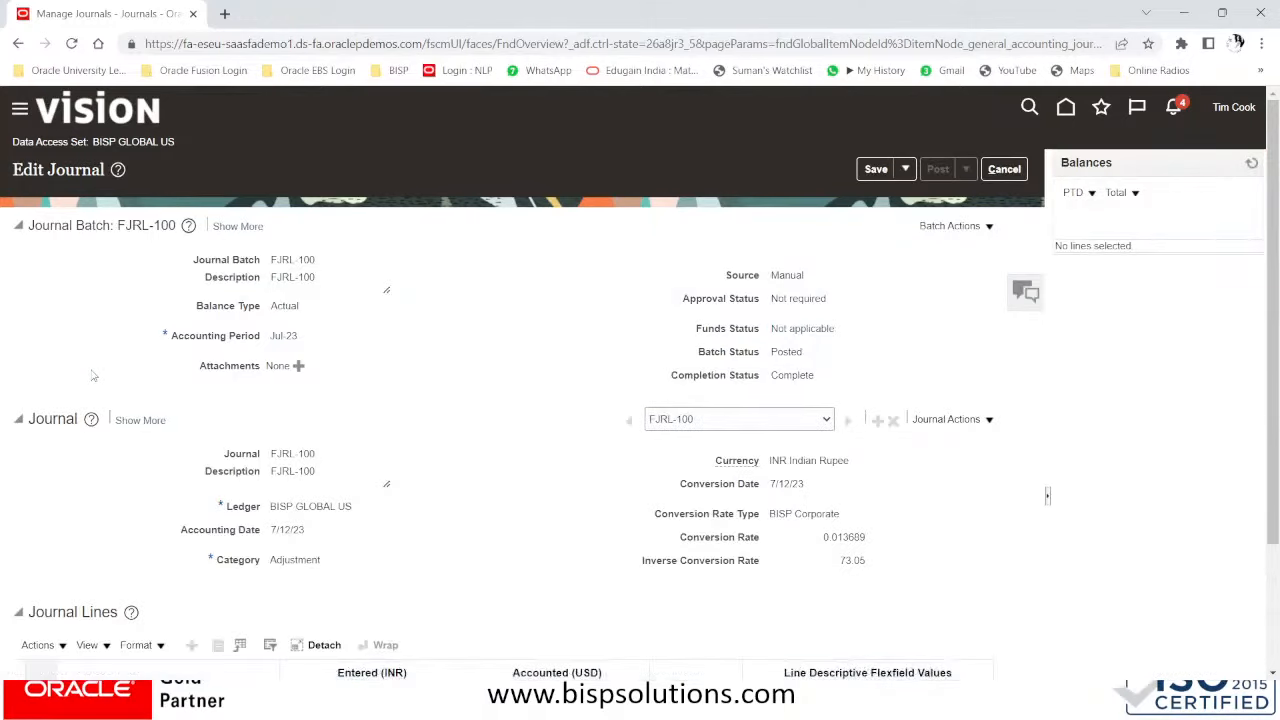
{"action": "scroll", "coordinate": [91, 375], "scroll_direction": "down", "scroll_amount": 3}
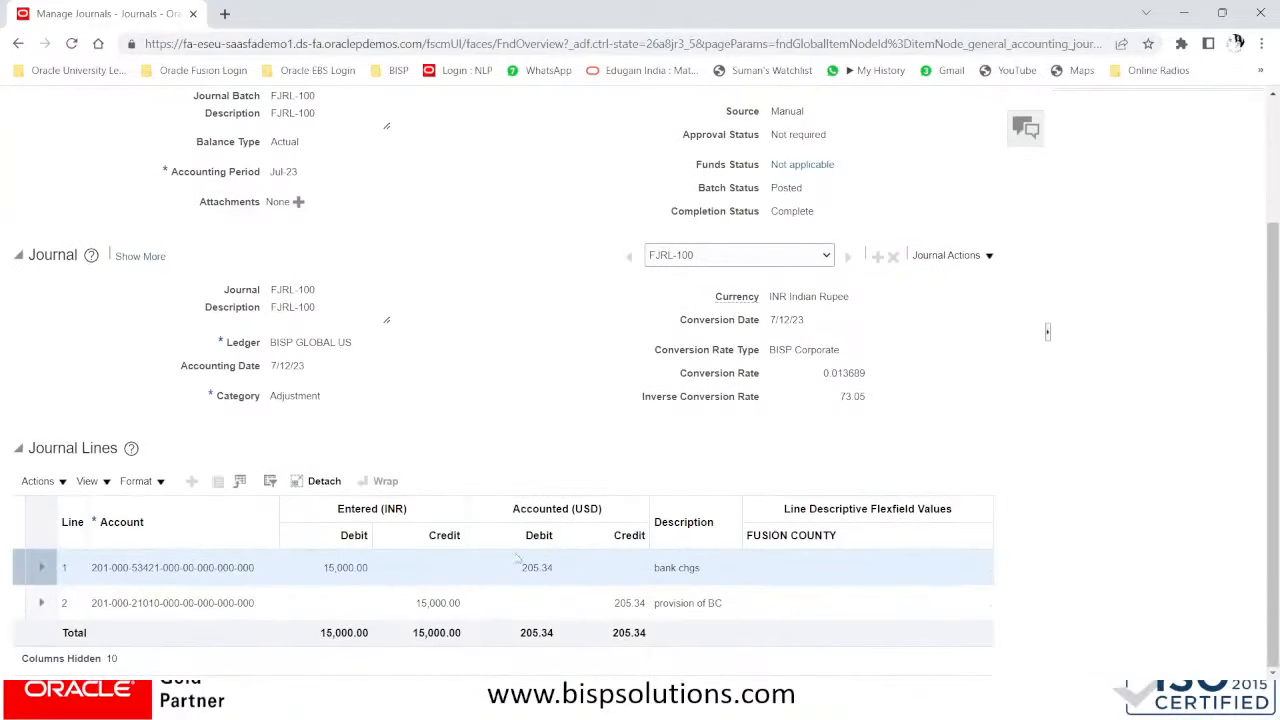
{"action": "scroll", "coordinate": [806, 487], "scroll_direction": "up", "scroll_amount": 3}
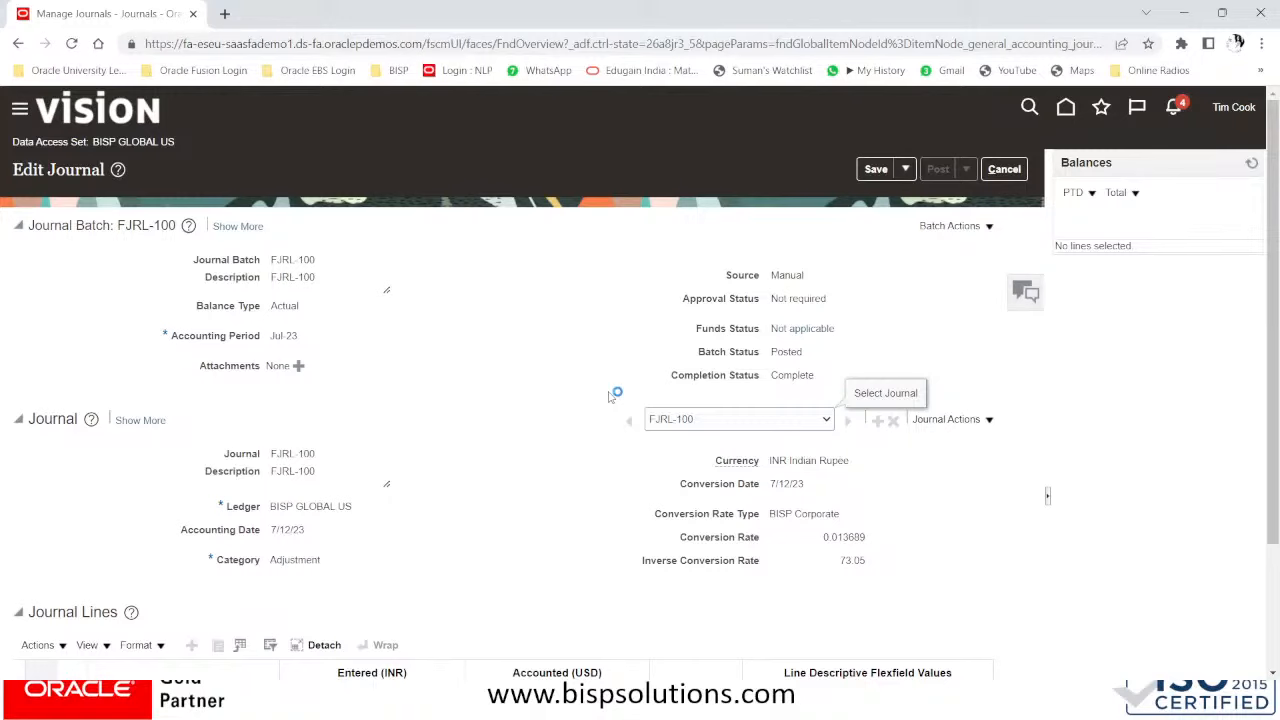
{"action": "scroll", "coordinate": [612, 396], "scroll_direction": "down", "scroll_amount": 2}
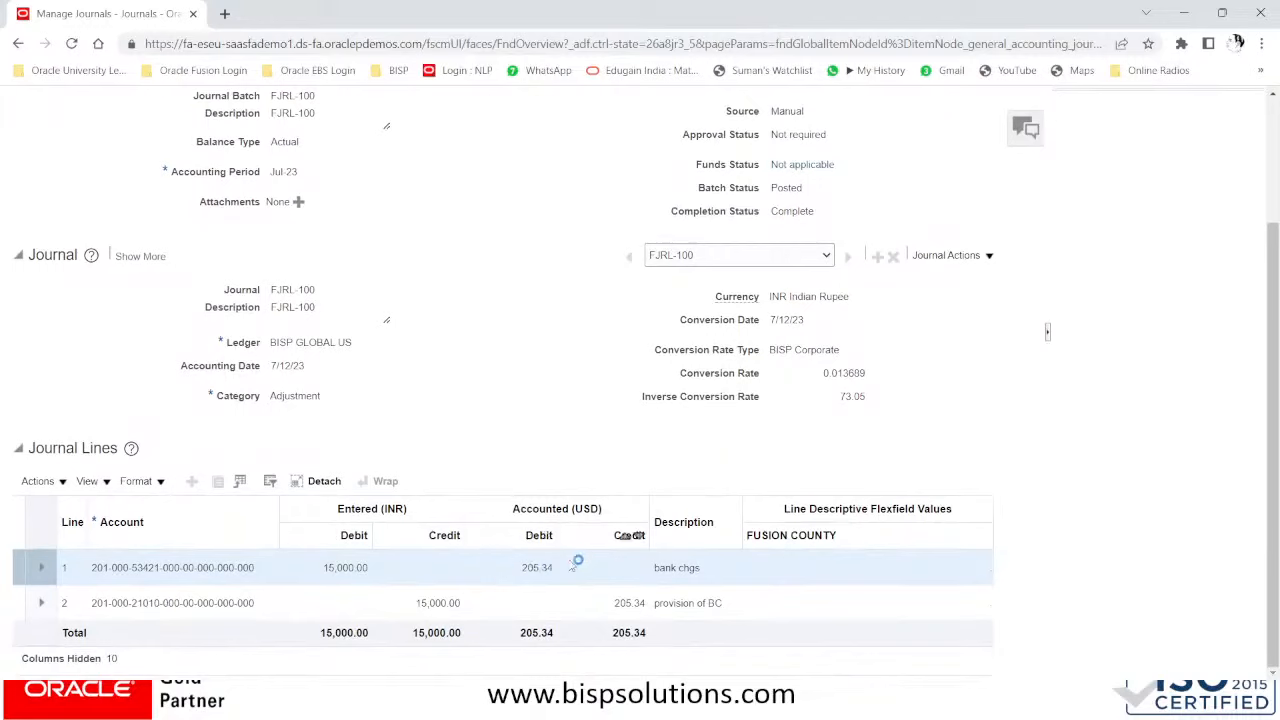
- Note the 205.34 USD accounted amount and BISP GLOBAL US ledger, then list Batch Actions
{"action": "left_click_drag", "start_coordinate": [521, 567], "coordinate": [560, 568]}
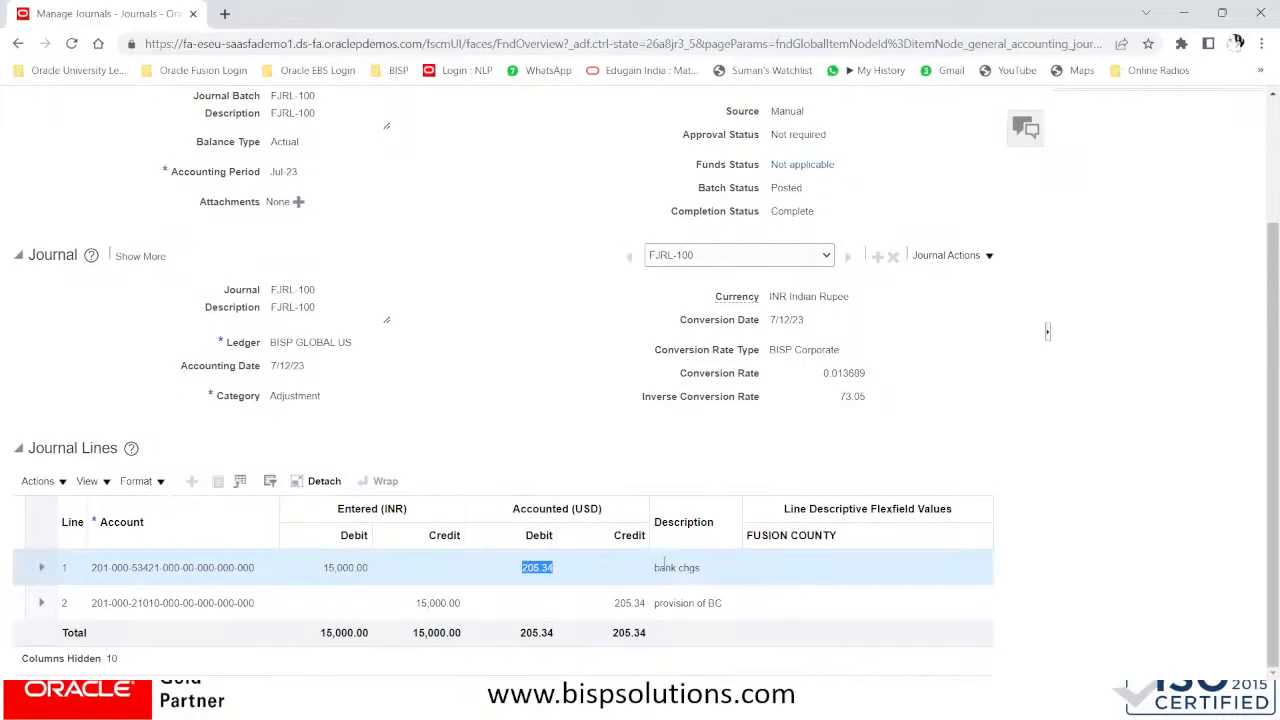
{"action": "scroll", "coordinate": [518, 480], "scroll_direction": "up", "scroll_amount": 2}
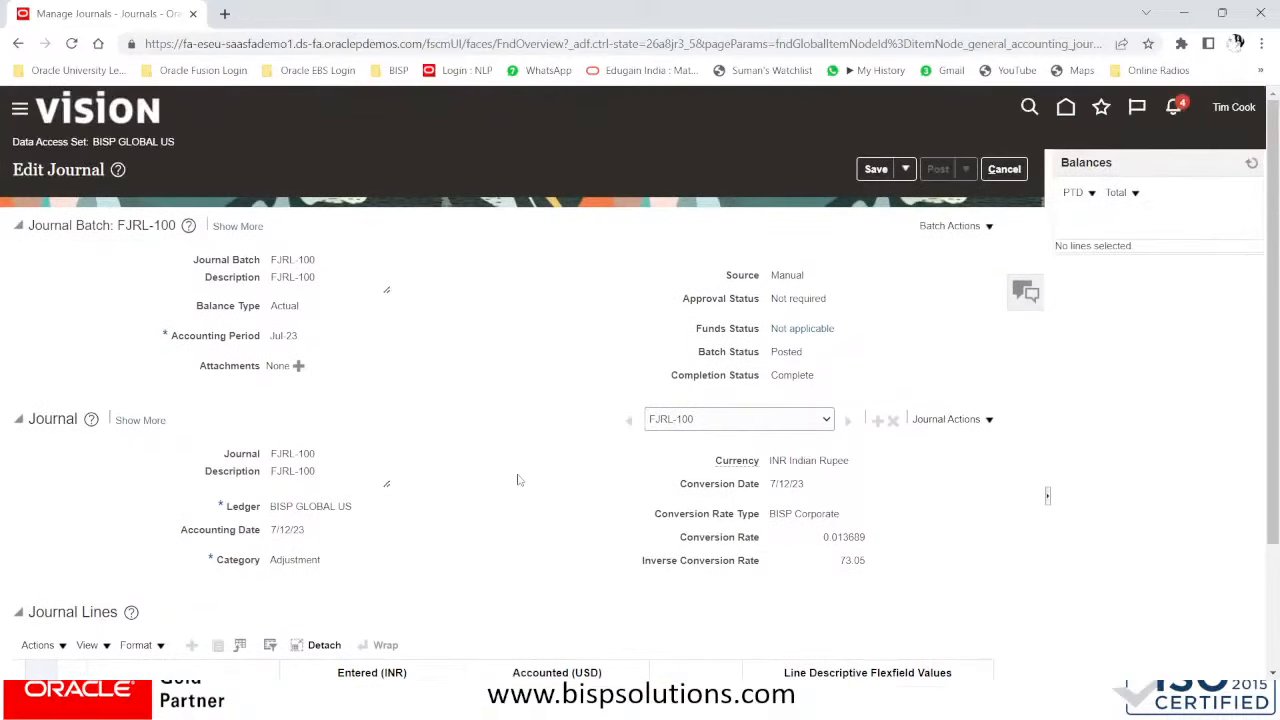
{"action": "left_click_drag", "start_coordinate": [271, 515], "coordinate": [362, 513]}
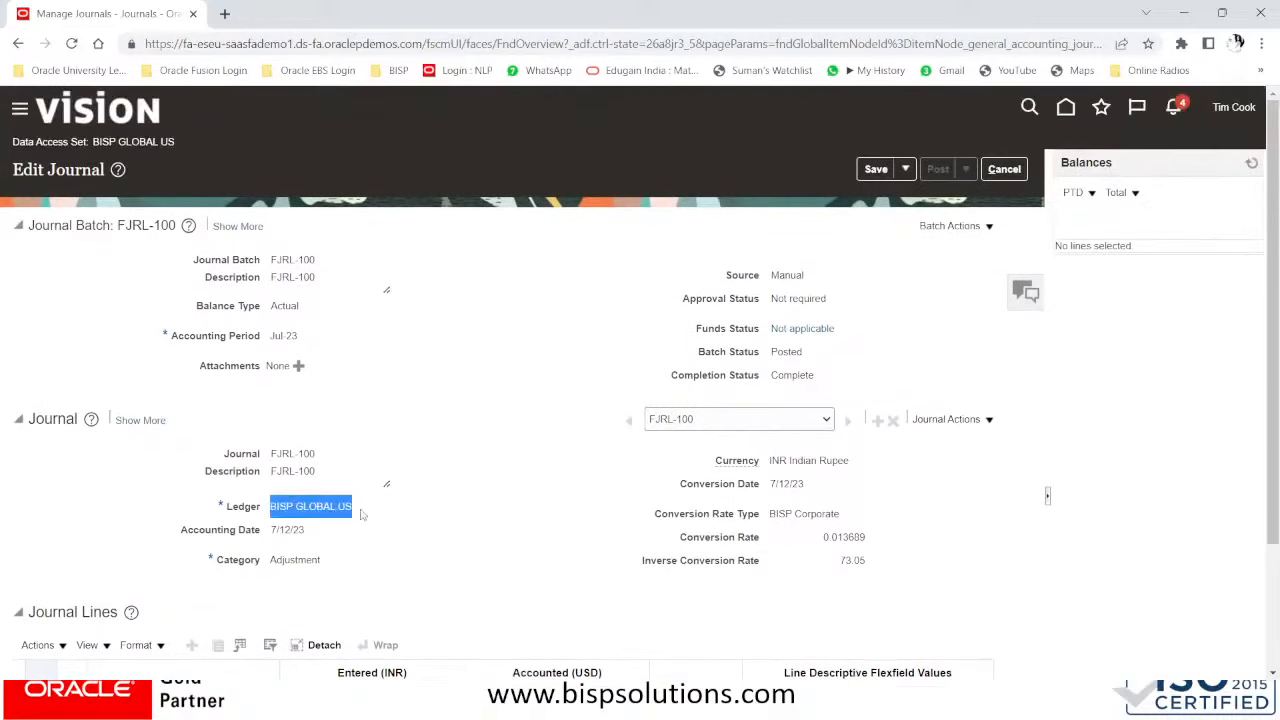
{"action": "scroll", "coordinate": [447, 519], "scroll_direction": "down", "scroll_amount": 2}
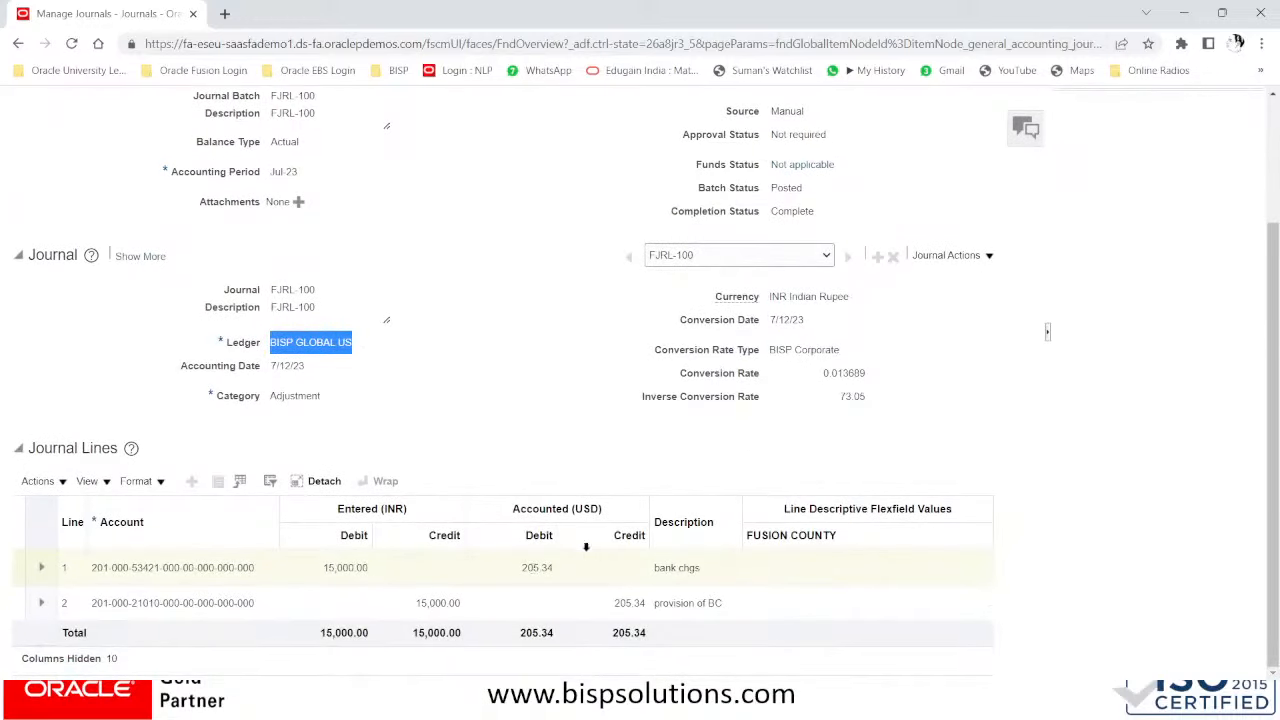
{"action": "scroll", "coordinate": [586, 547], "scroll_direction": "up", "scroll_amount": 2}
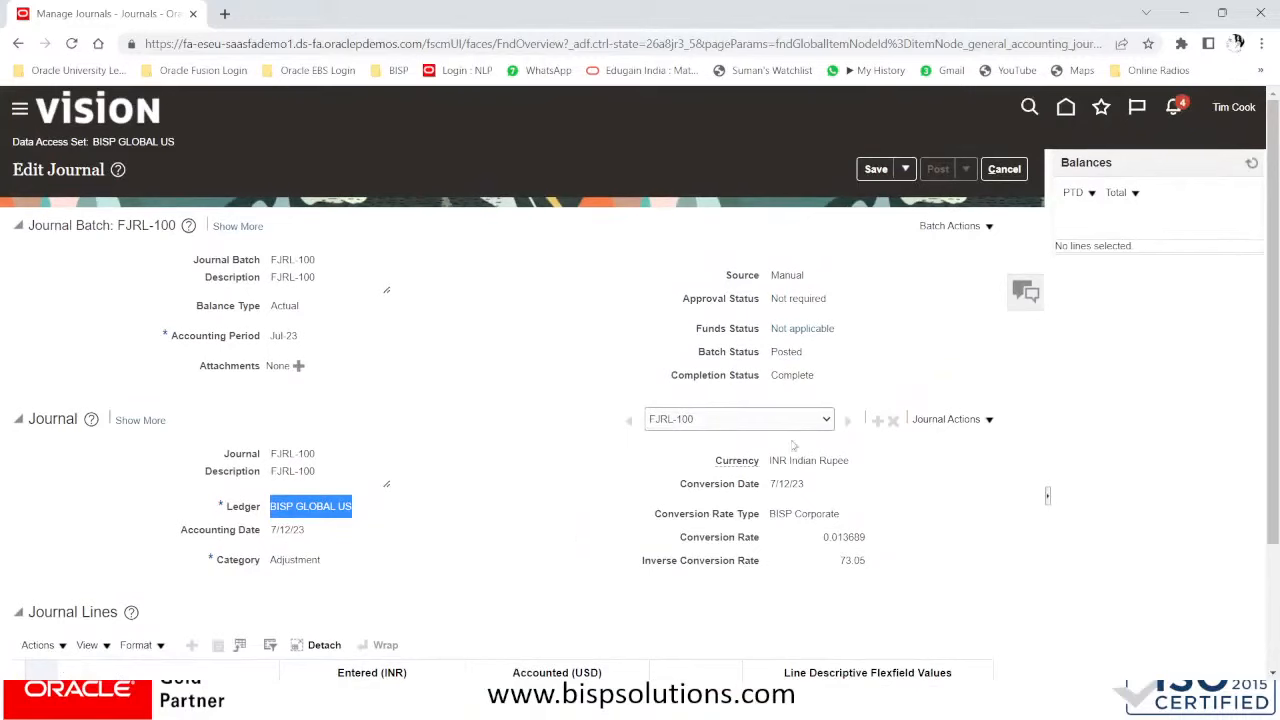
{"action": "left_click", "coordinate": [978, 226]}
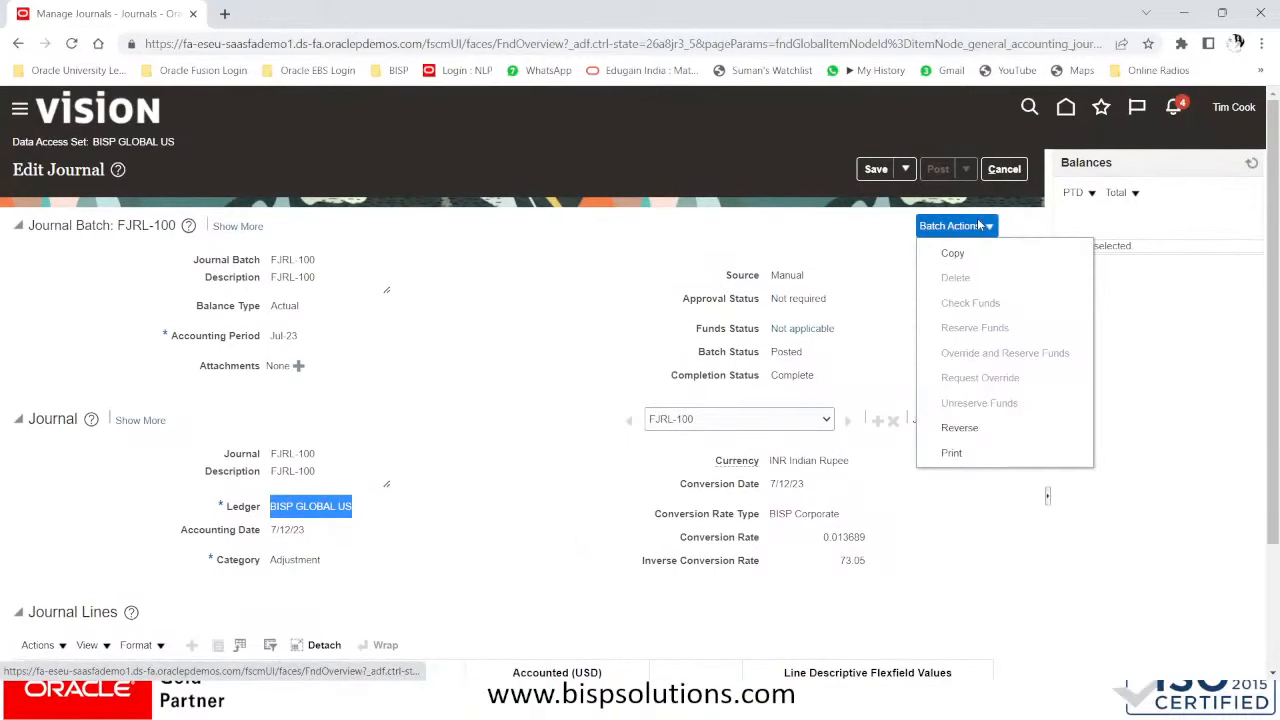
- Compare Journal Actions with Batch Actions, then choose Reverse for the whole FJRL-100 batch
{"action": "left_click", "coordinate": [960, 428]}
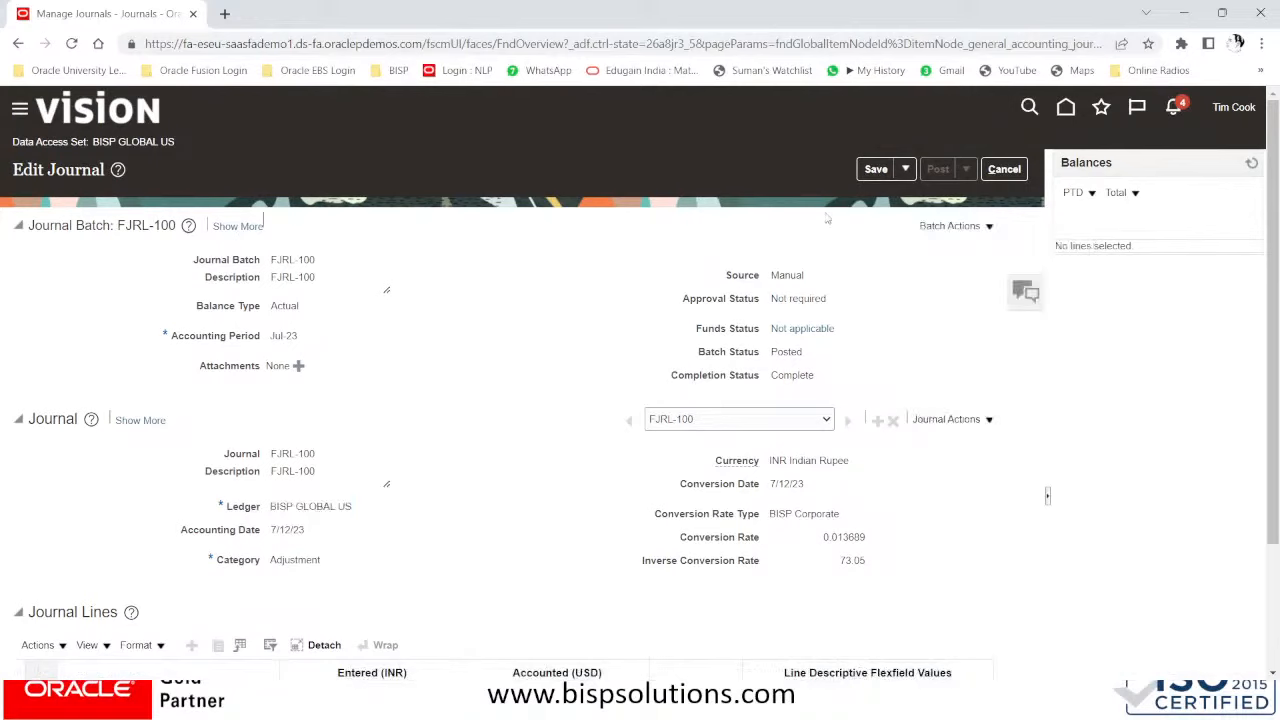
{"action": "left_click", "coordinate": [969, 420]}
{"action": "left_click", "coordinate": [860, 276]}
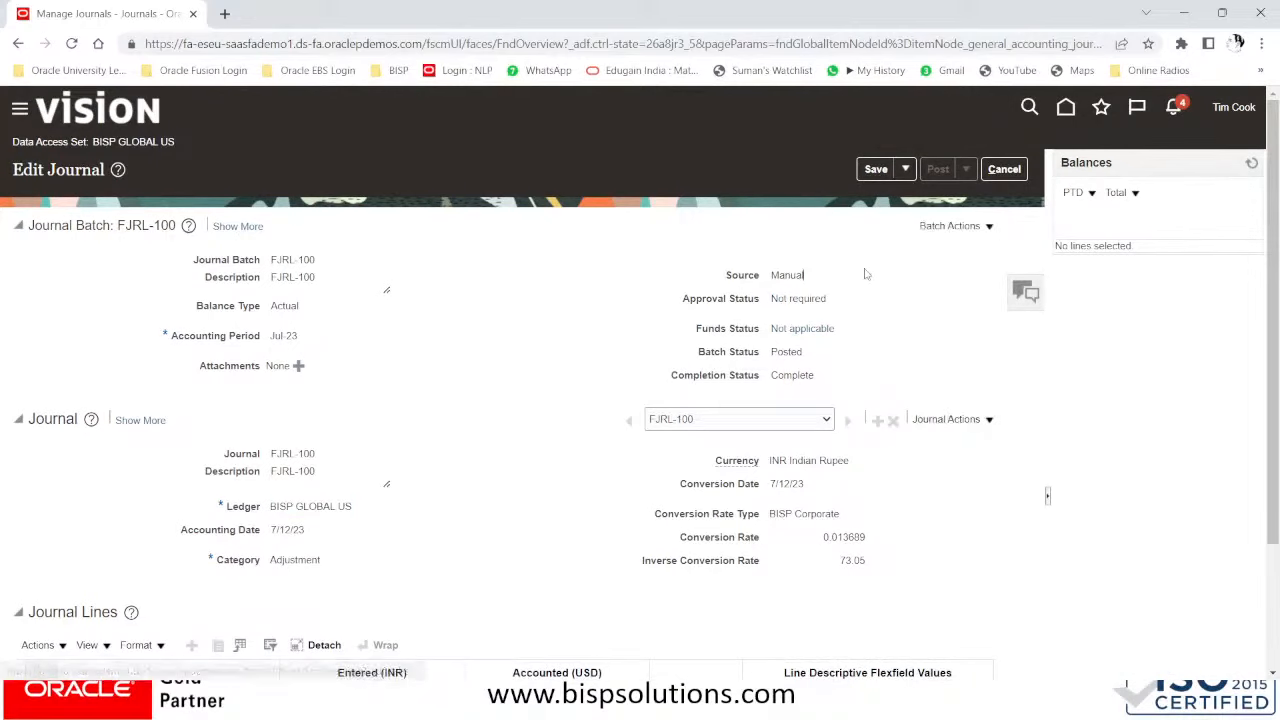
{"action": "left_click", "coordinate": [952, 230]}
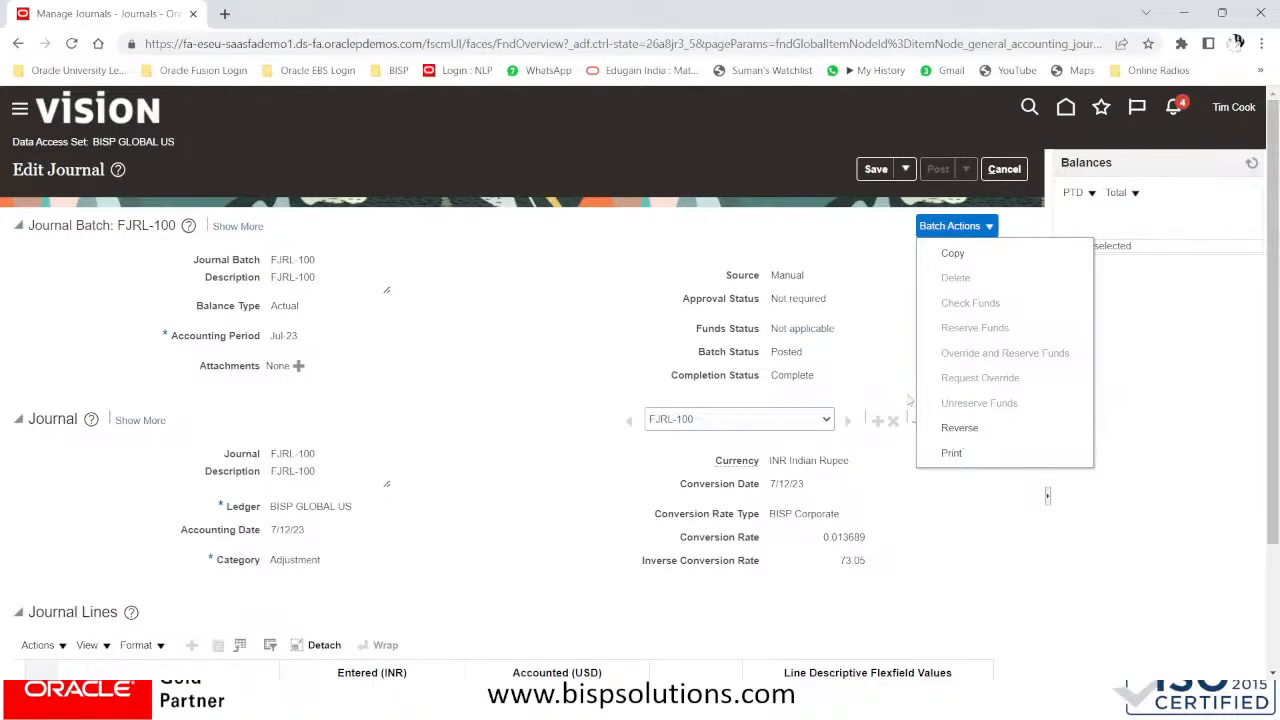
{"action": "scroll", "coordinate": [889, 409], "scroll_direction": "down", "scroll_amount": 2}
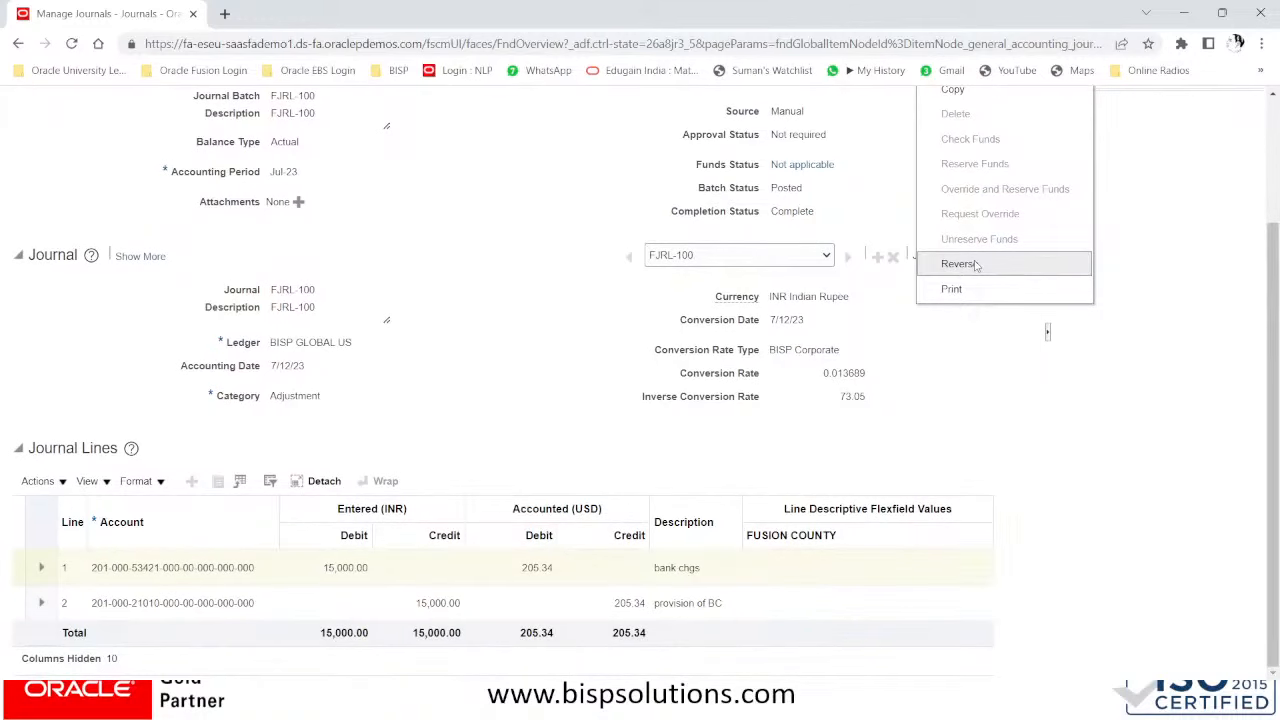
{"action": "scroll", "coordinate": [443, 260], "scroll_direction": "up", "scroll_amount": 2}
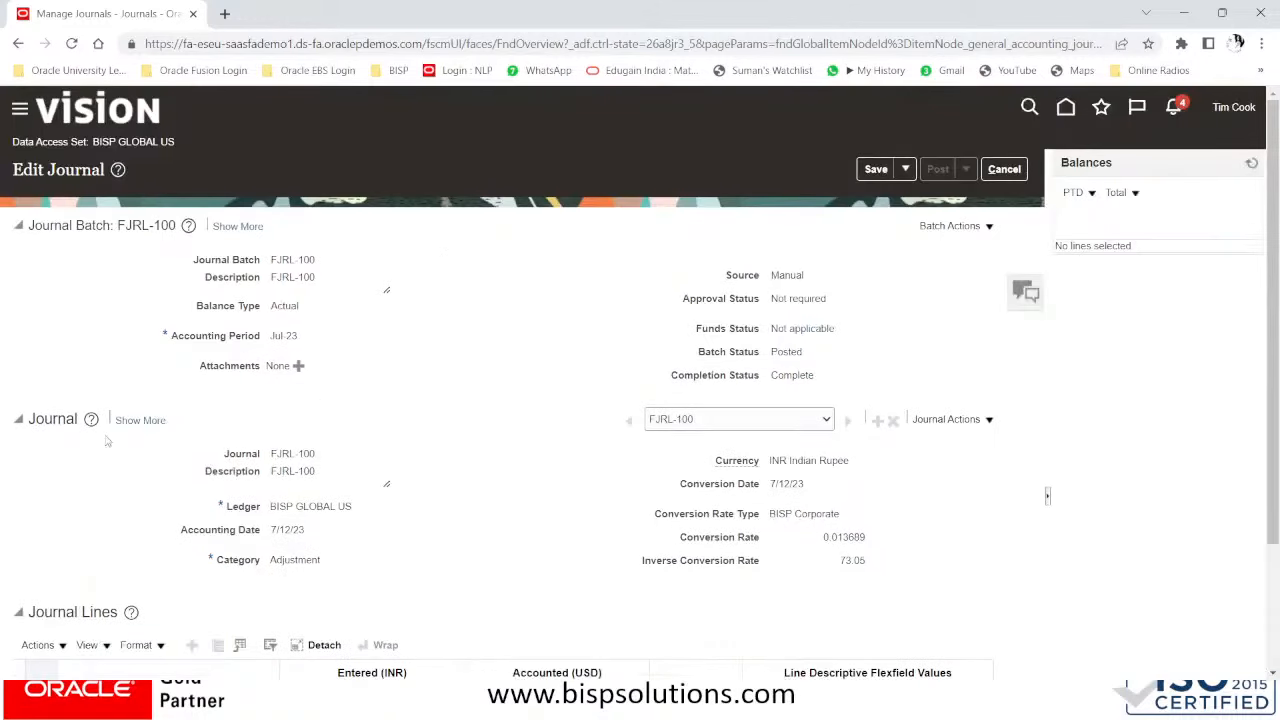
{"action": "left_click", "coordinate": [988, 420]}
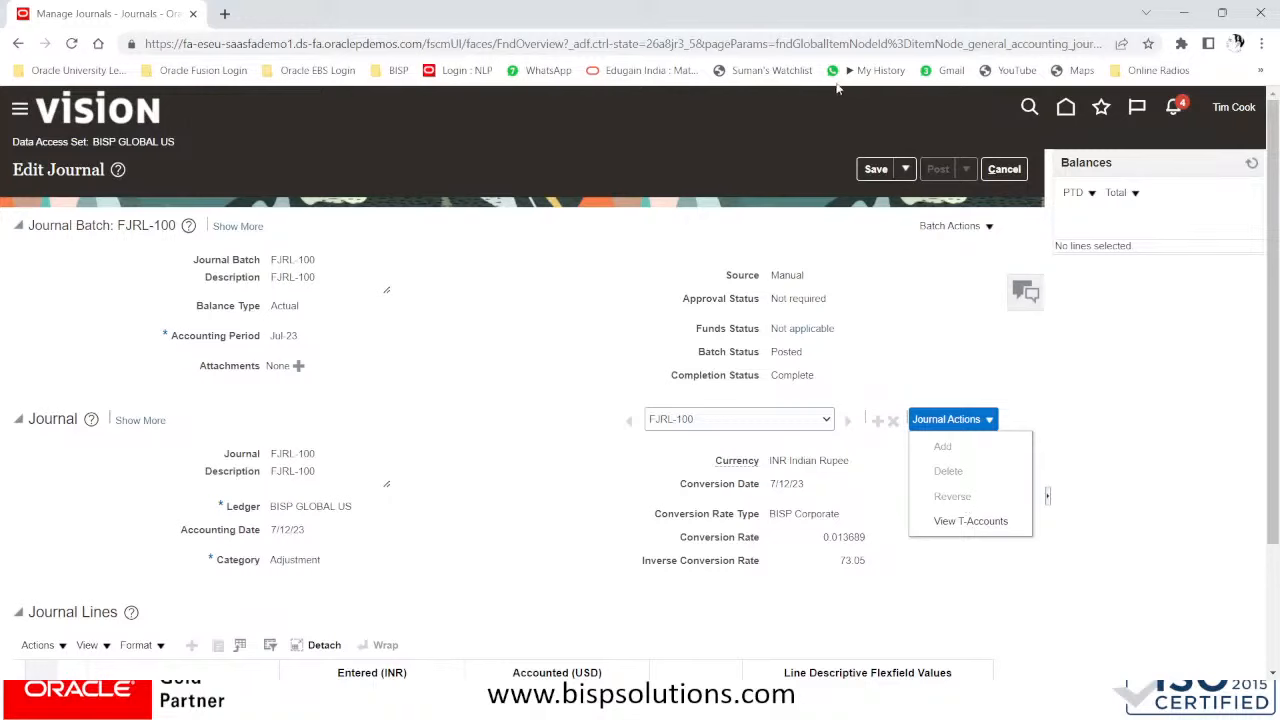
{"action": "left_click", "coordinate": [950, 225]}
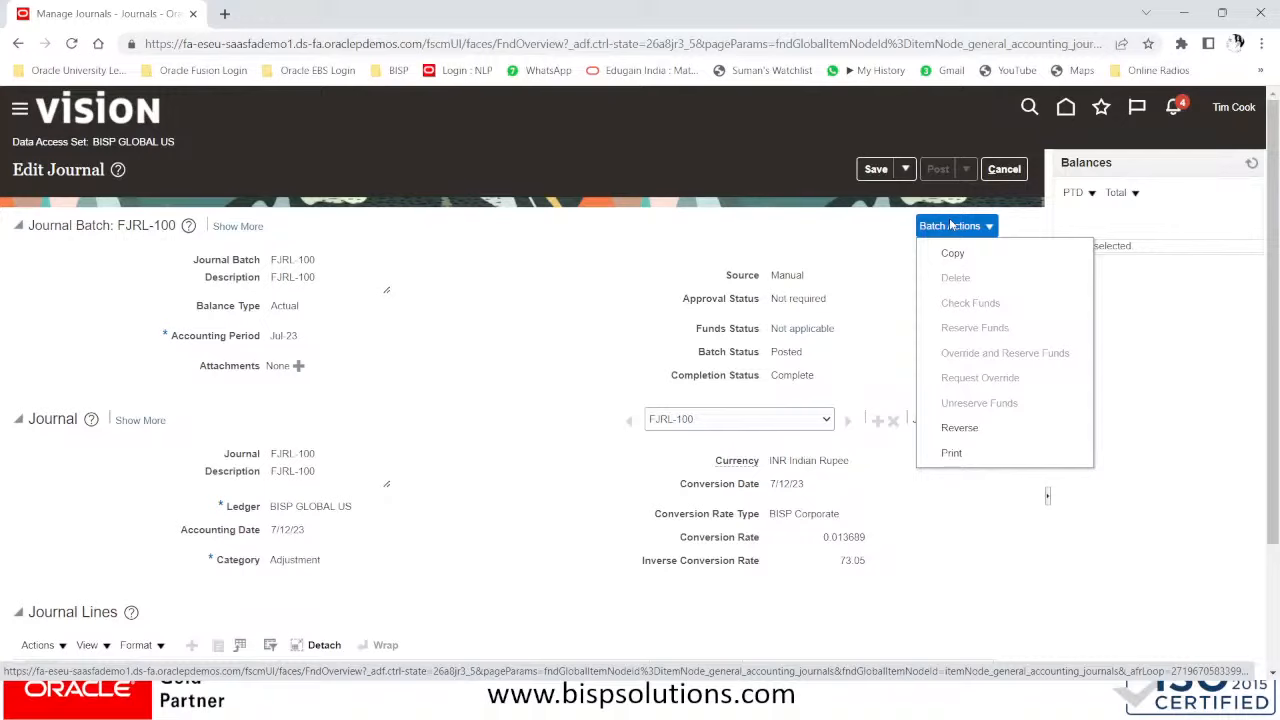
{"action": "left_click", "coordinate": [977, 430]}
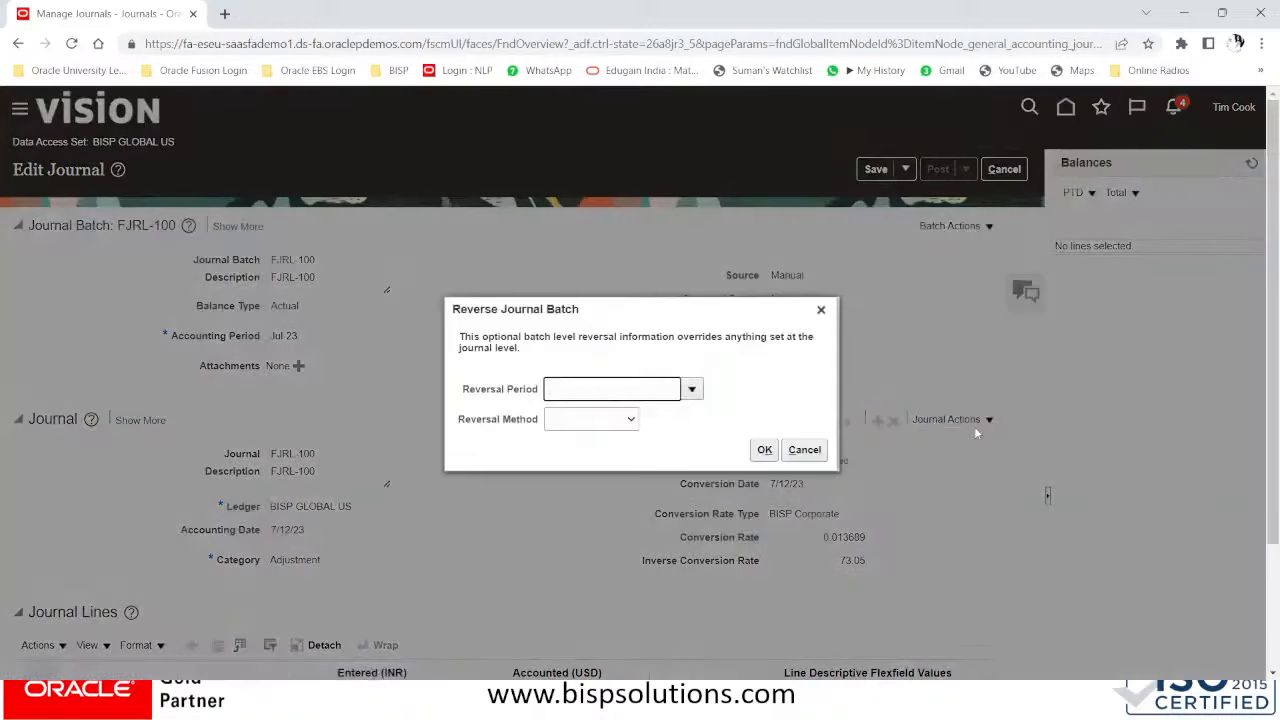
- Reverse batch FJRL-100 into Jul-23 using Change sign, then return to Manage Journals
{"action": "left_click", "coordinate": [691, 389]}
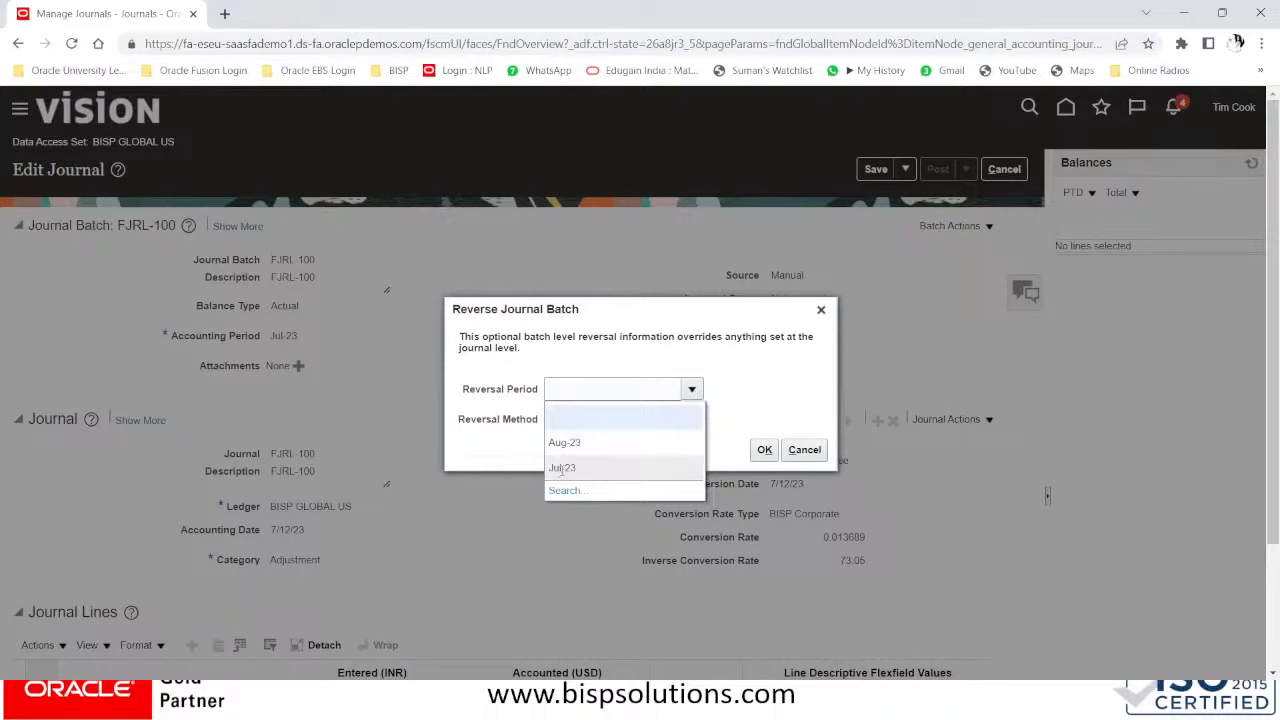
{"action": "left_click", "coordinate": [552, 467]}
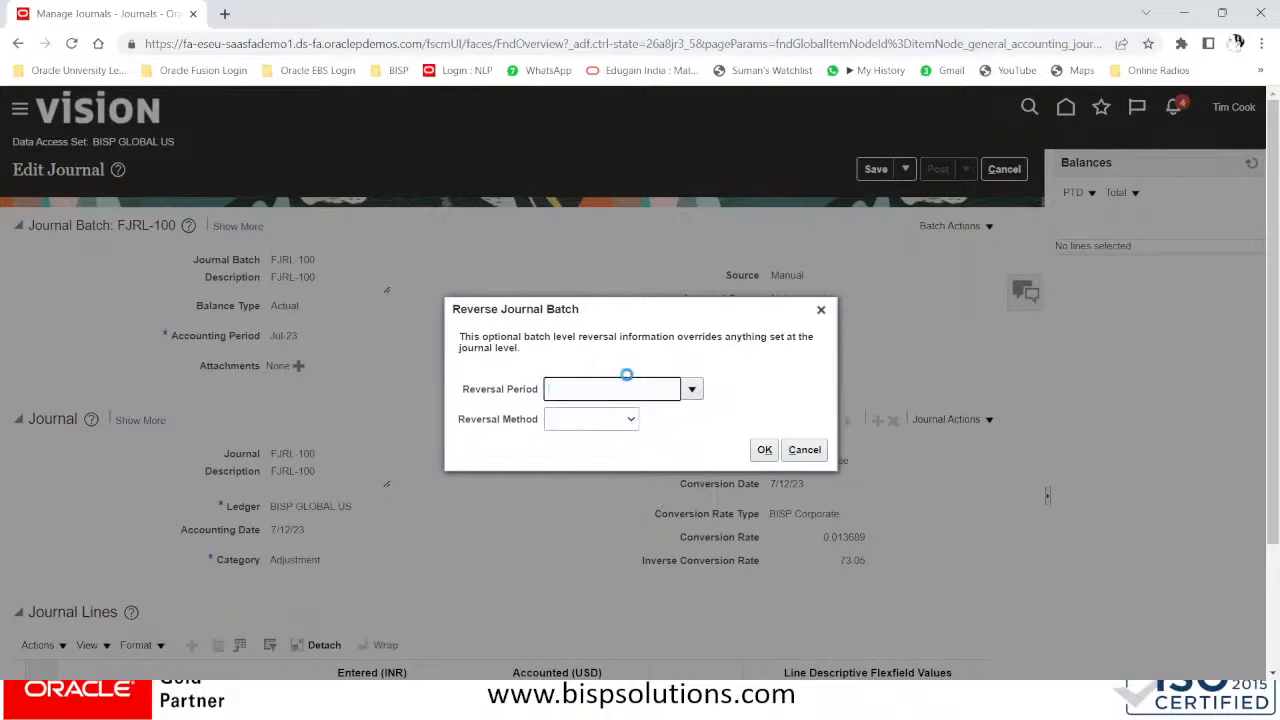
{"action": "left_click", "coordinate": [606, 424]}
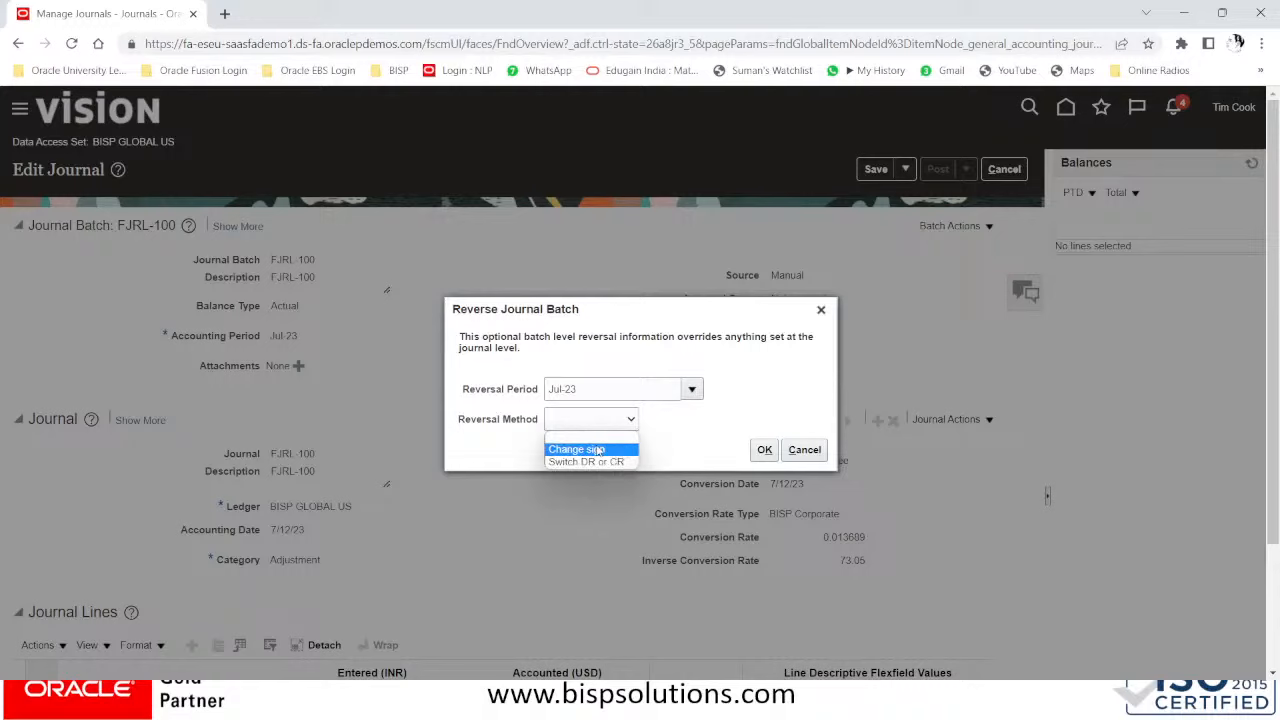
{"action": "left_click", "coordinate": [598, 451]}
{"action": "scroll", "coordinate": [642, 569], "scroll_direction": "down", "scroll_amount": 1}
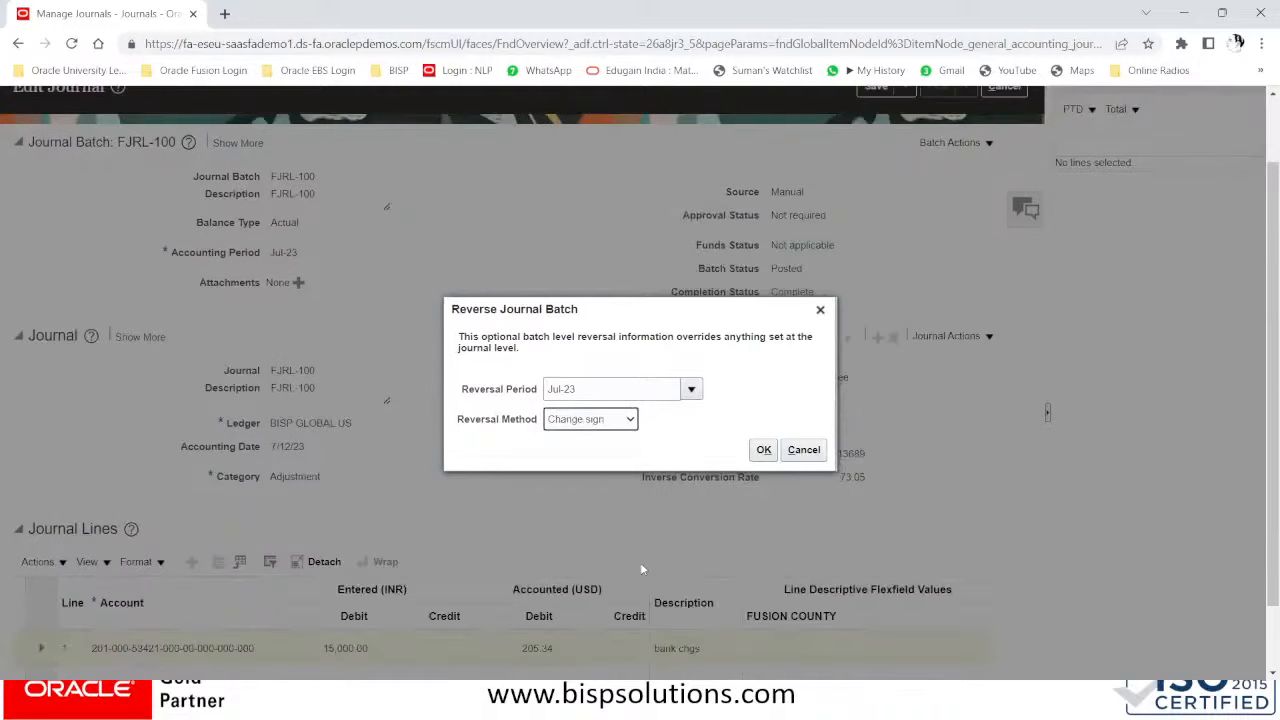
{"action": "scroll", "coordinate": [642, 569], "scroll_direction": "down", "scroll_amount": 1}
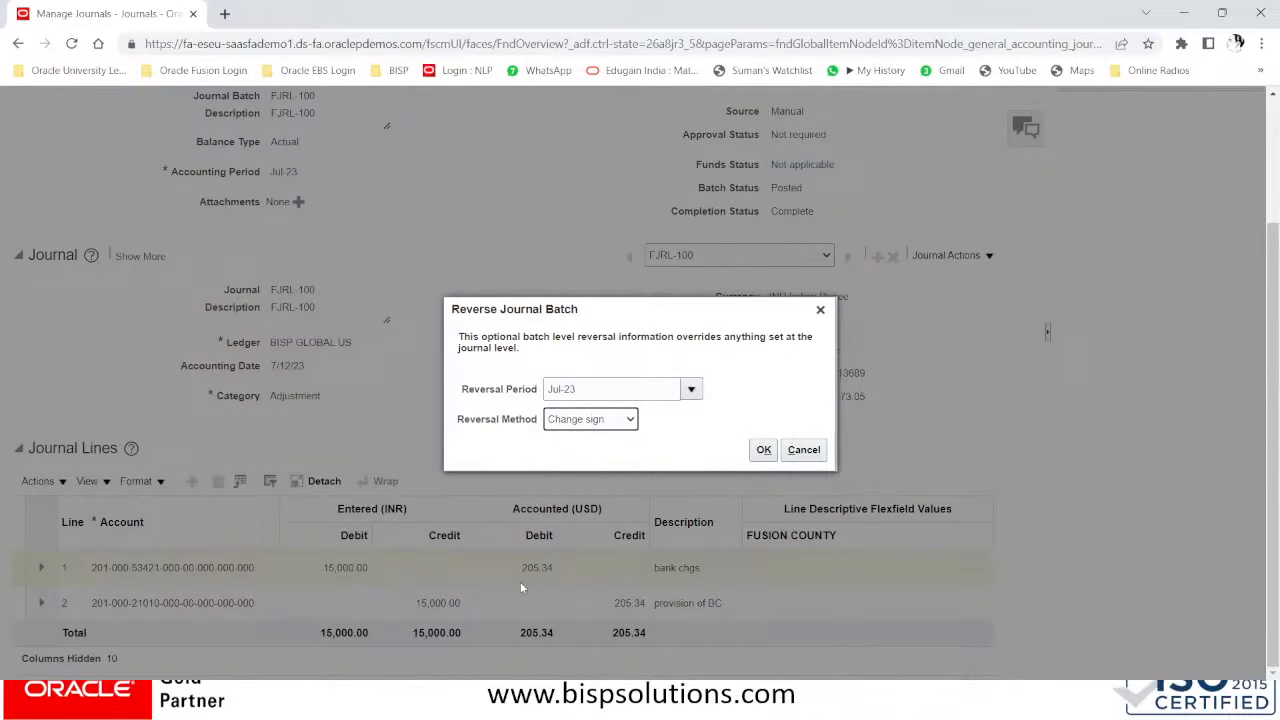
{"action": "left_click", "coordinate": [609, 421]}
{"action": "left_click", "coordinate": [609, 421]}
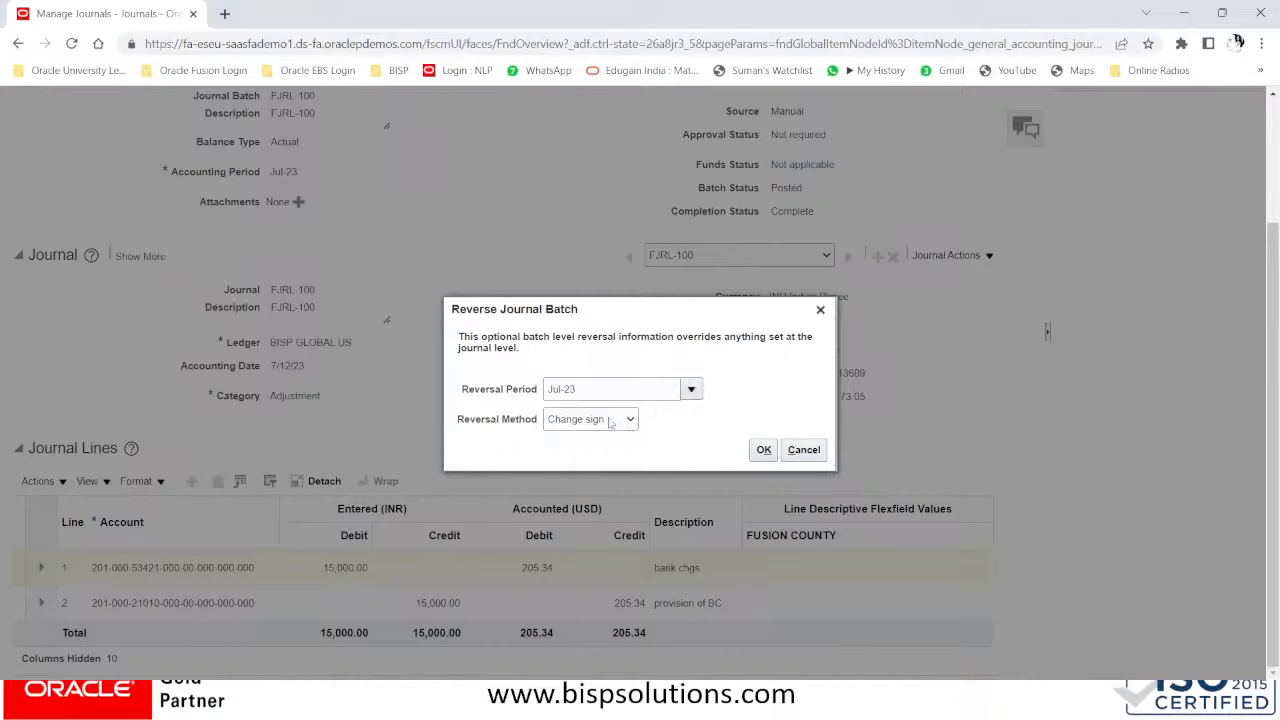
{"action": "left_click", "coordinate": [765, 450]}
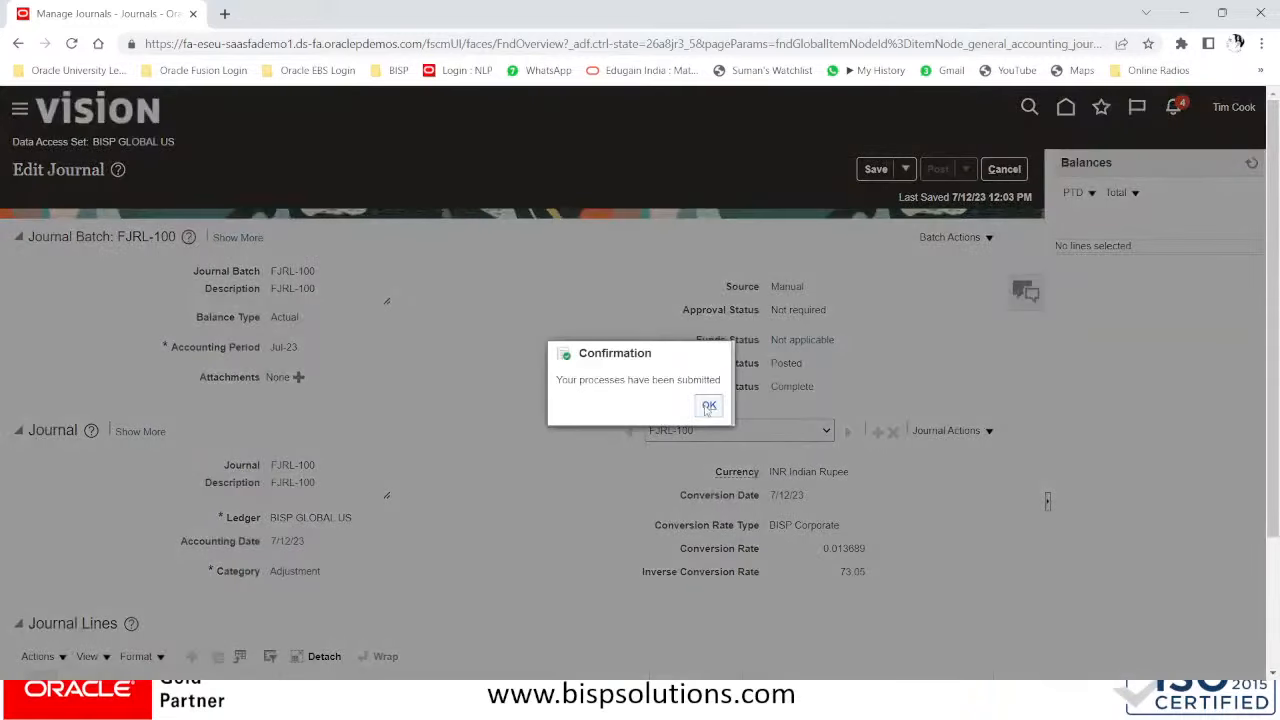
{"action": "left_click", "coordinate": [708, 408]}
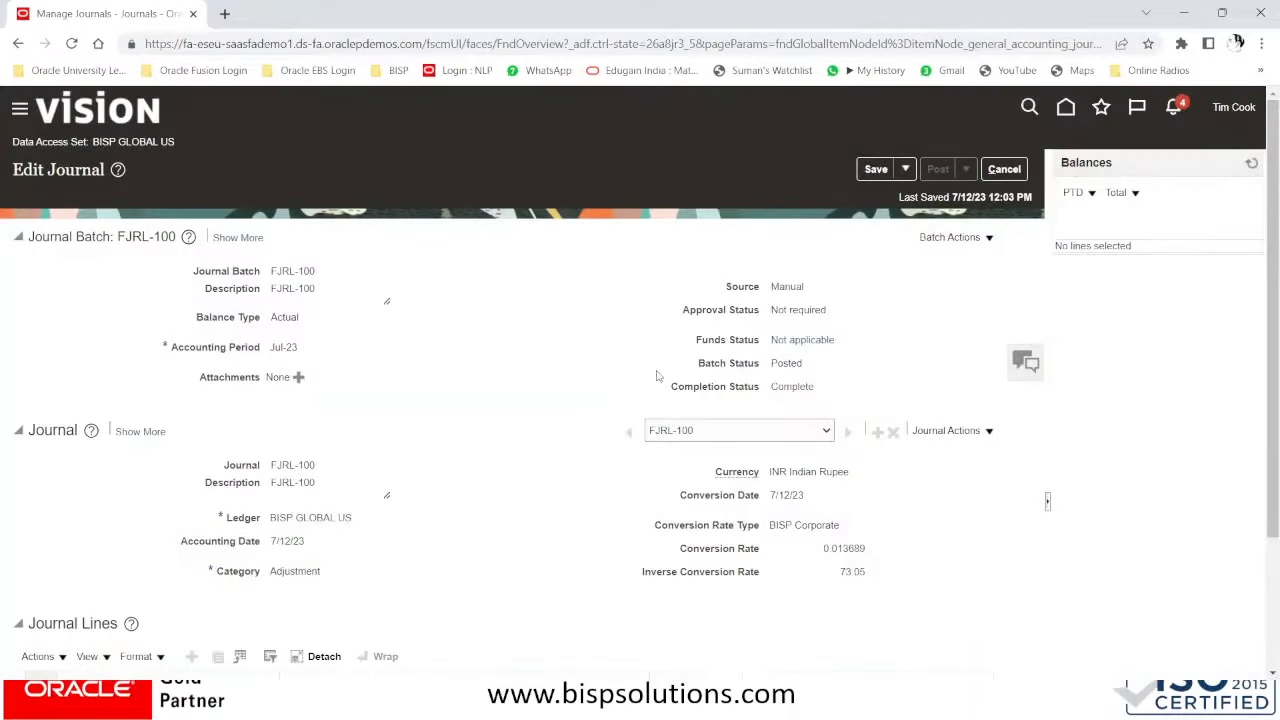
{"action": "left_click", "coordinate": [1002, 168]}
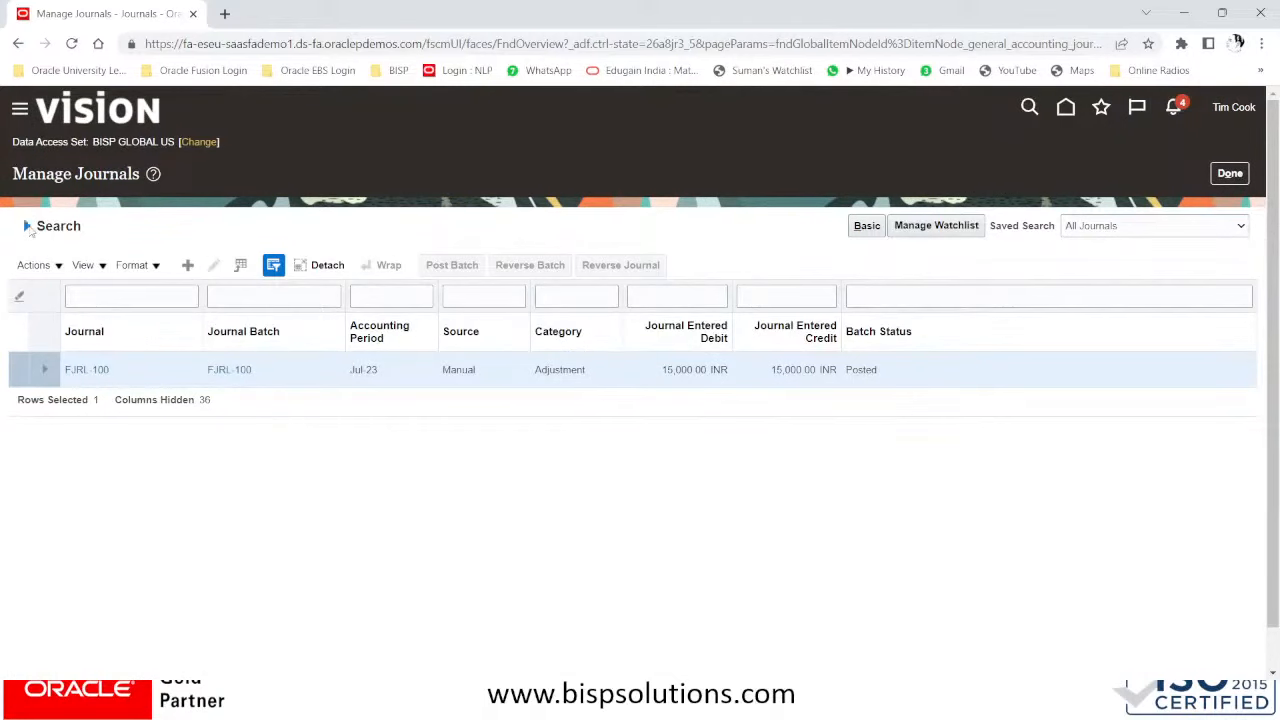
- Search Jul-23 journals and open the unposted 'Reverses FJRL-100' batch at -15,000.00 INR
{"action": "left_click", "coordinate": [28, 228]}
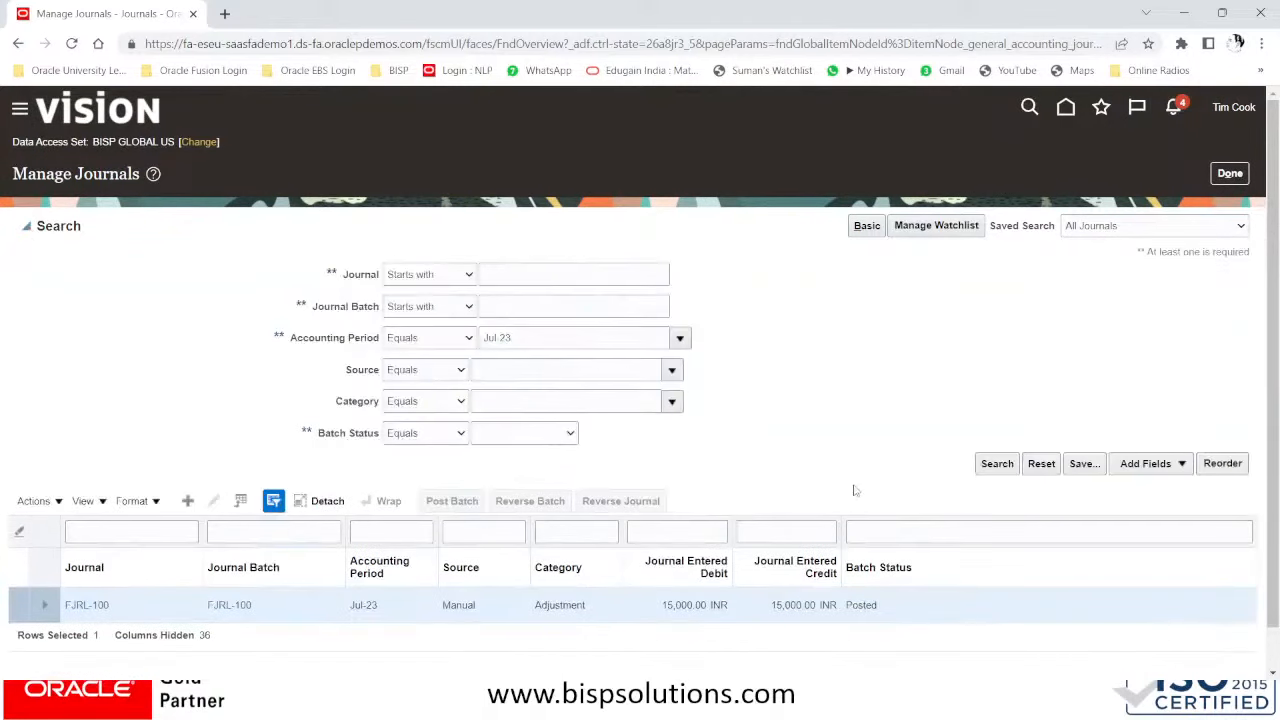
{"action": "left_click", "coordinate": [993, 463]}
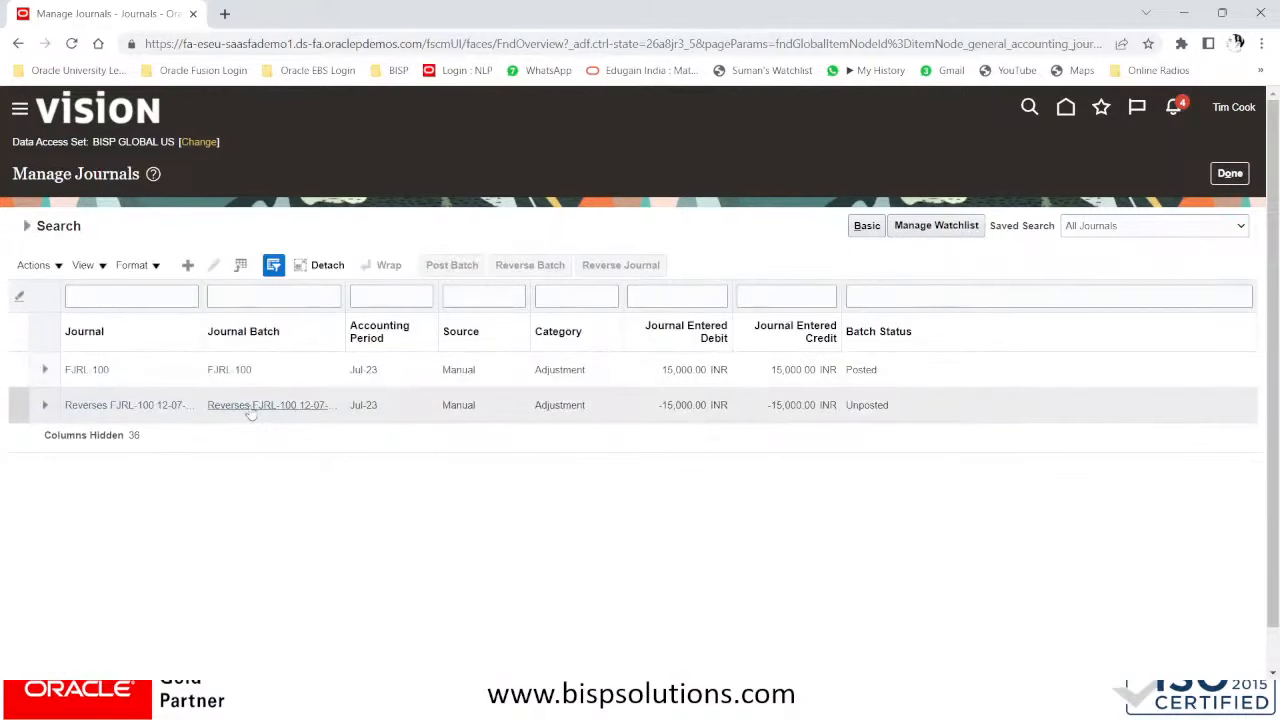
{"action": "left_click", "coordinate": [134, 409]}
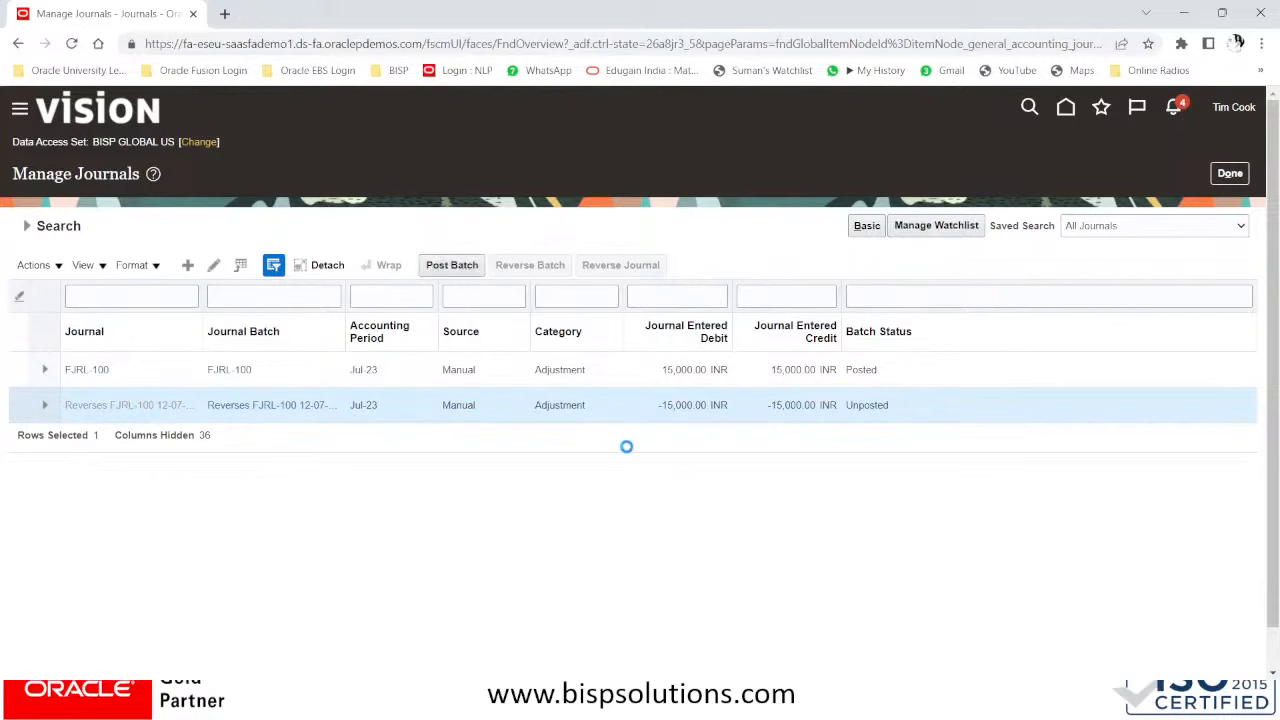
{"action": "scroll", "coordinate": [628, 450], "scroll_direction": "down", "scroll_amount": 3}
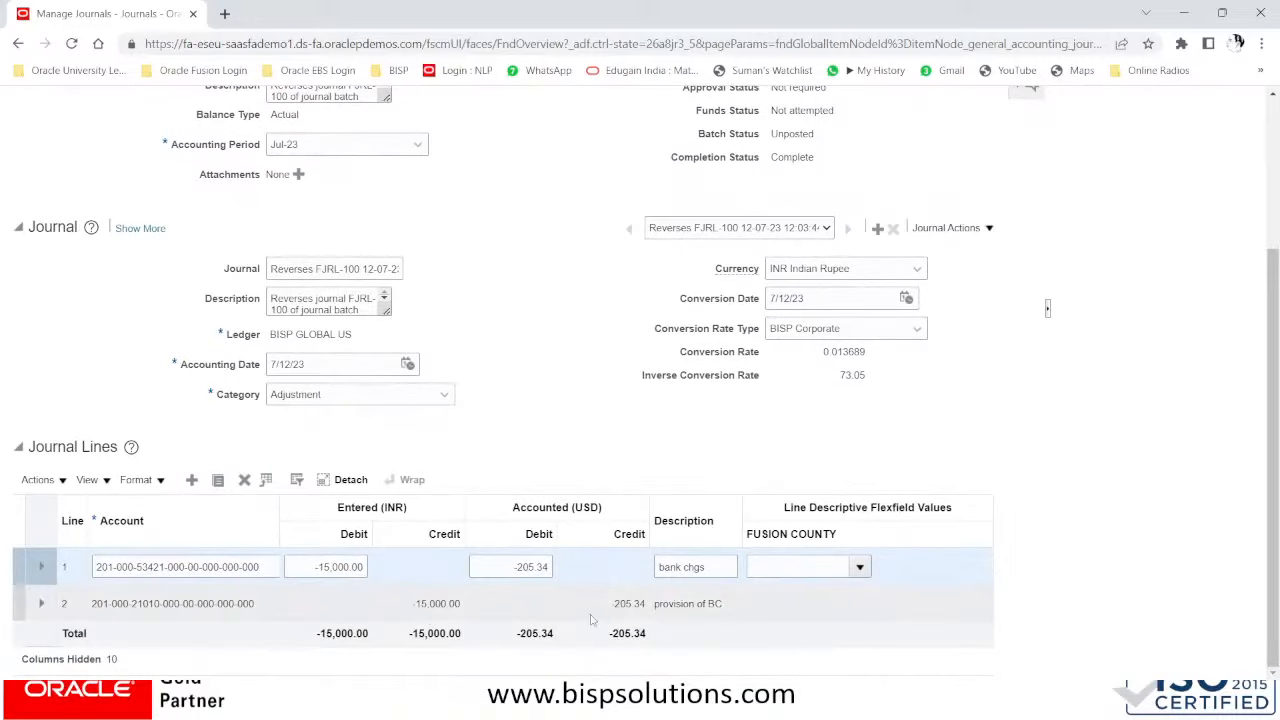
{"action": "scroll", "coordinate": [600, 615], "scroll_direction": "up", "scroll_amount": 2}
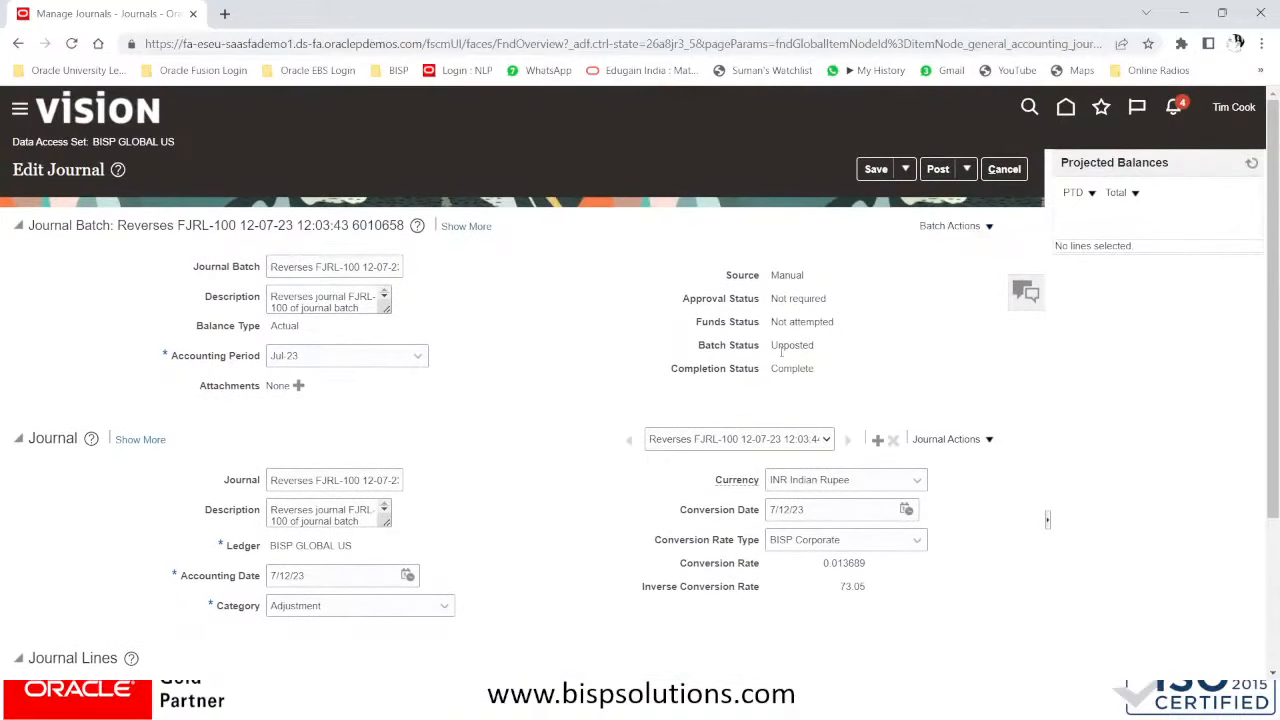
- Post the 'Reverses FJRL-100' batch, acknowledge the submission, and return to Manage Journals
{"action": "left_click", "coordinate": [942, 180]}
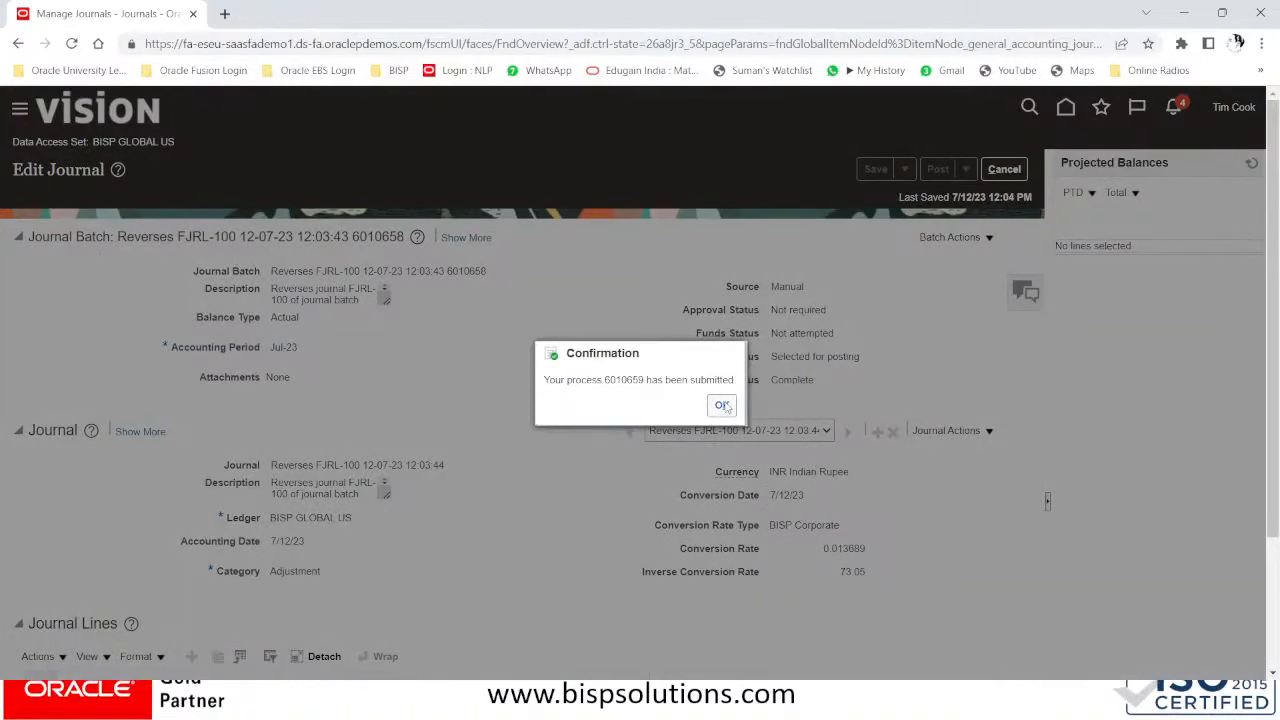
{"action": "left_click", "coordinate": [722, 405]}
{"action": "left_click", "coordinate": [1003, 172]}
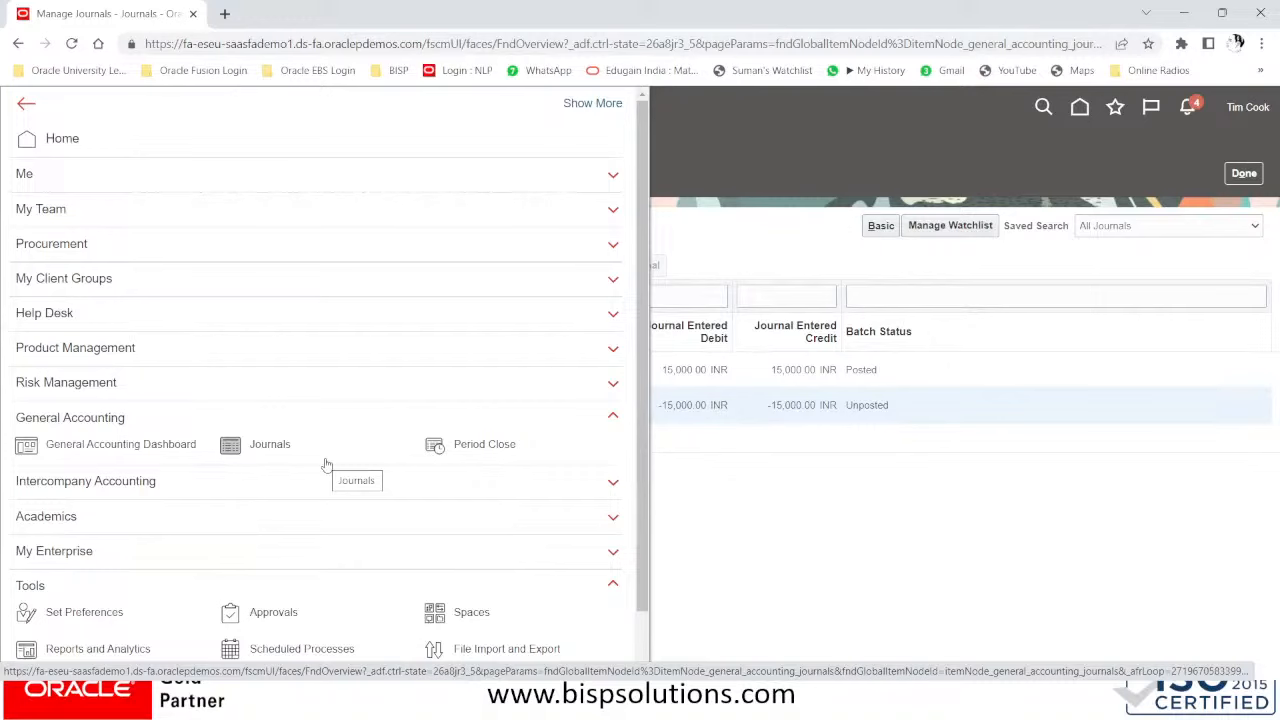
- Switch to the PowerPoint slideshow and advance to the Data Access Set security overview slide
{"action": "key", "text": "alt+Tab"}
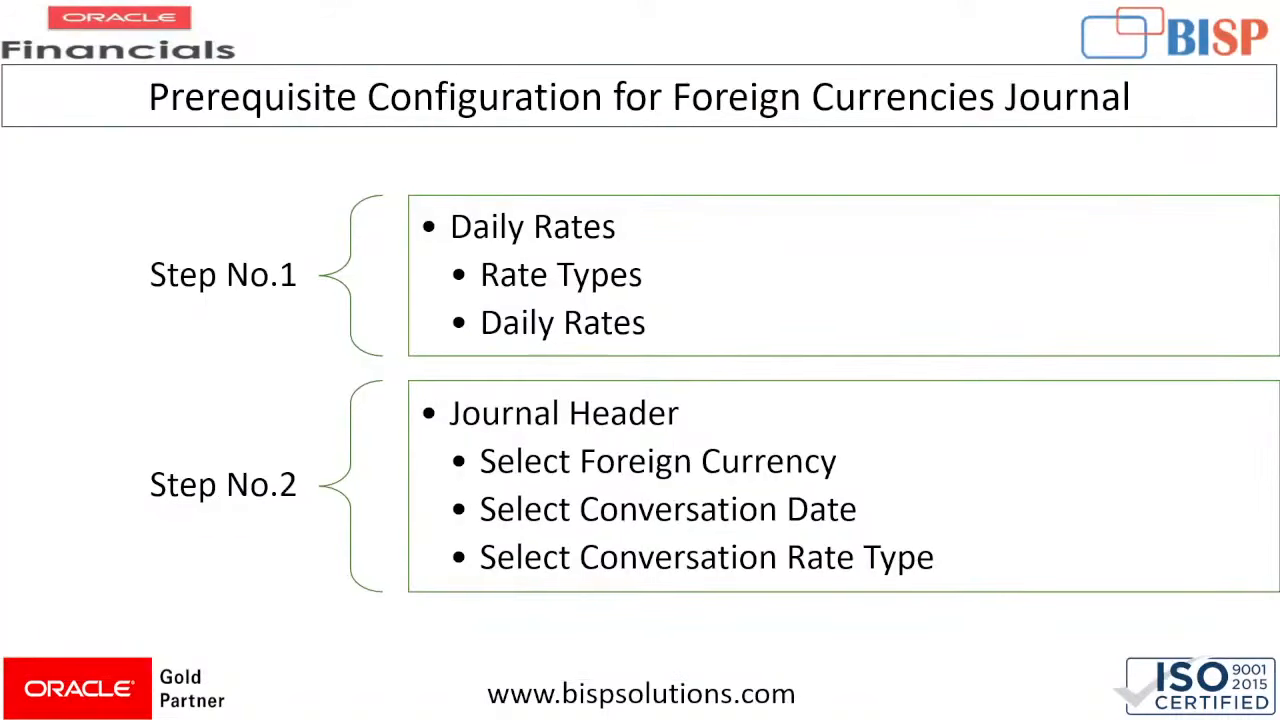
{"action": "key", "text": "Right"}
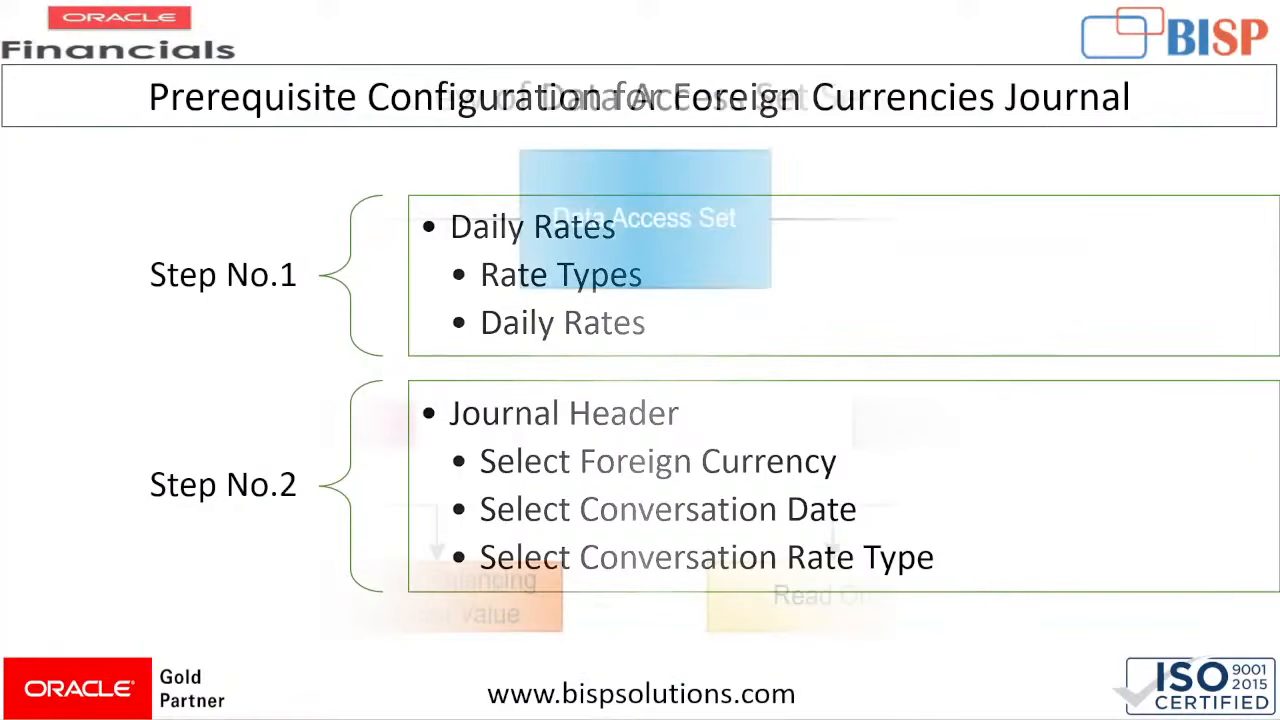
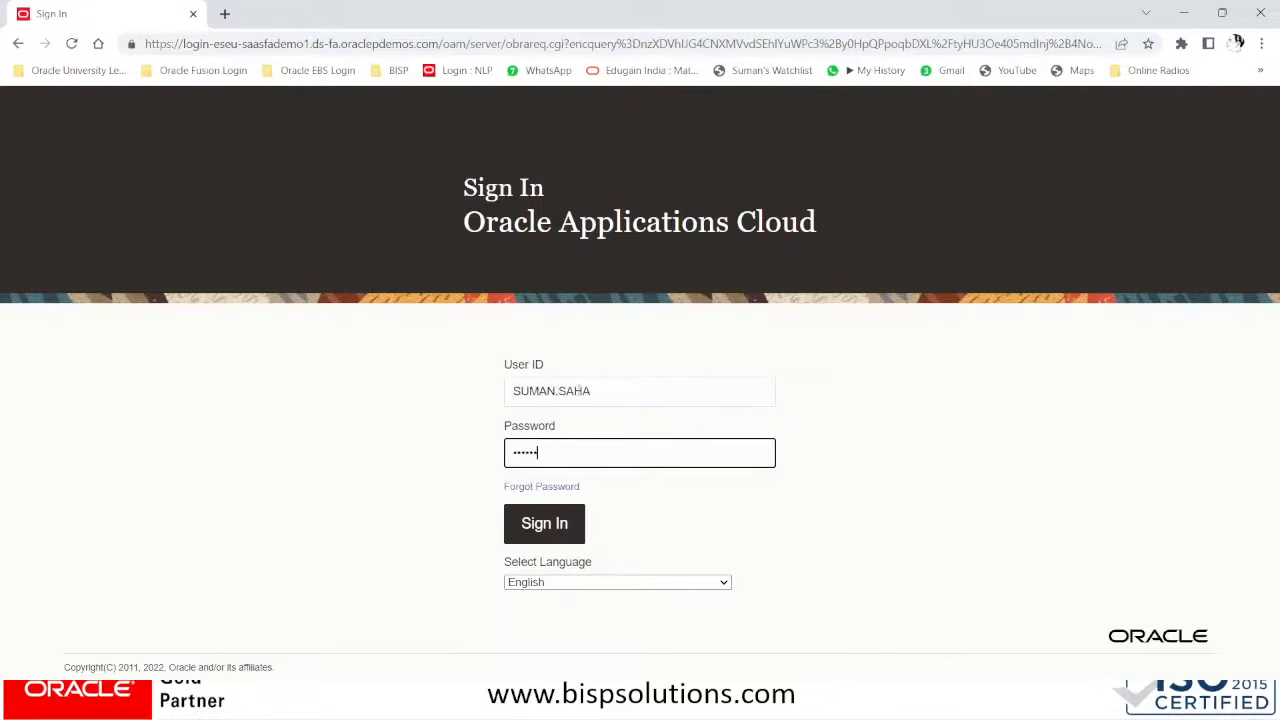
- Sign in and go to Setup and Maintenance from the user's Settings and Actions menu
{"action": "key", "text": "Return"}
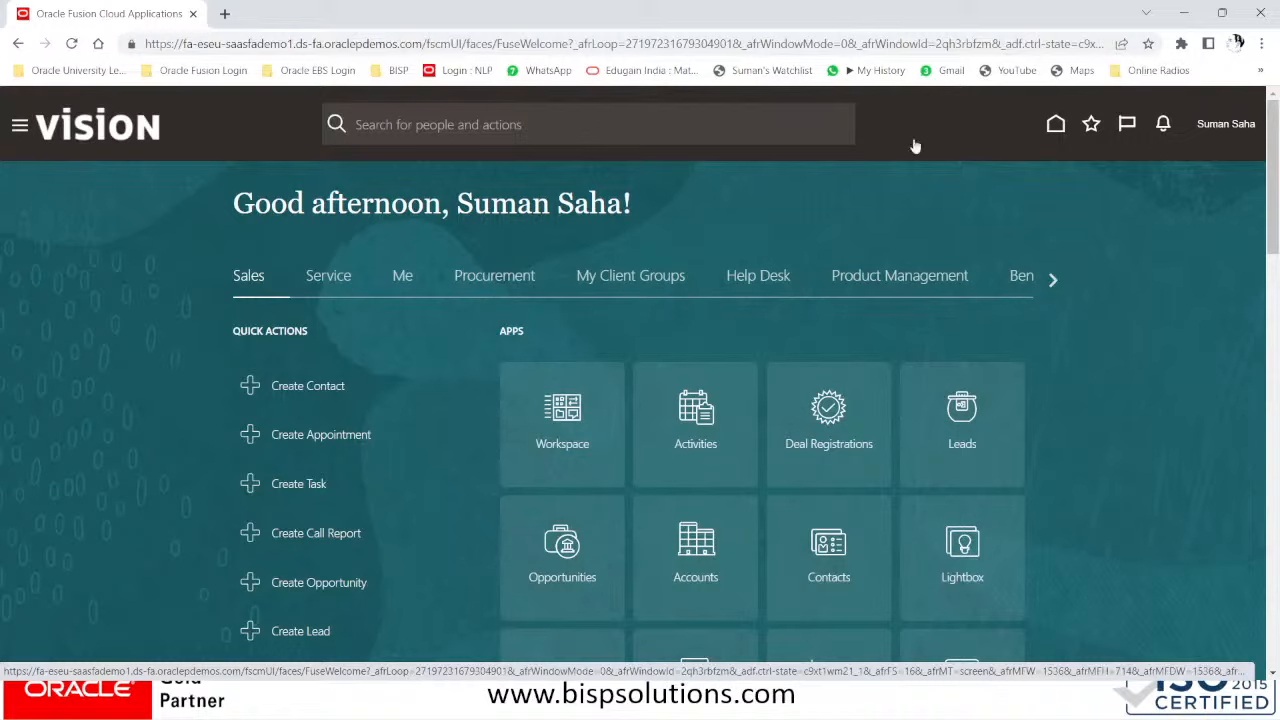
{"action": "left_click", "coordinate": [1203, 127]}
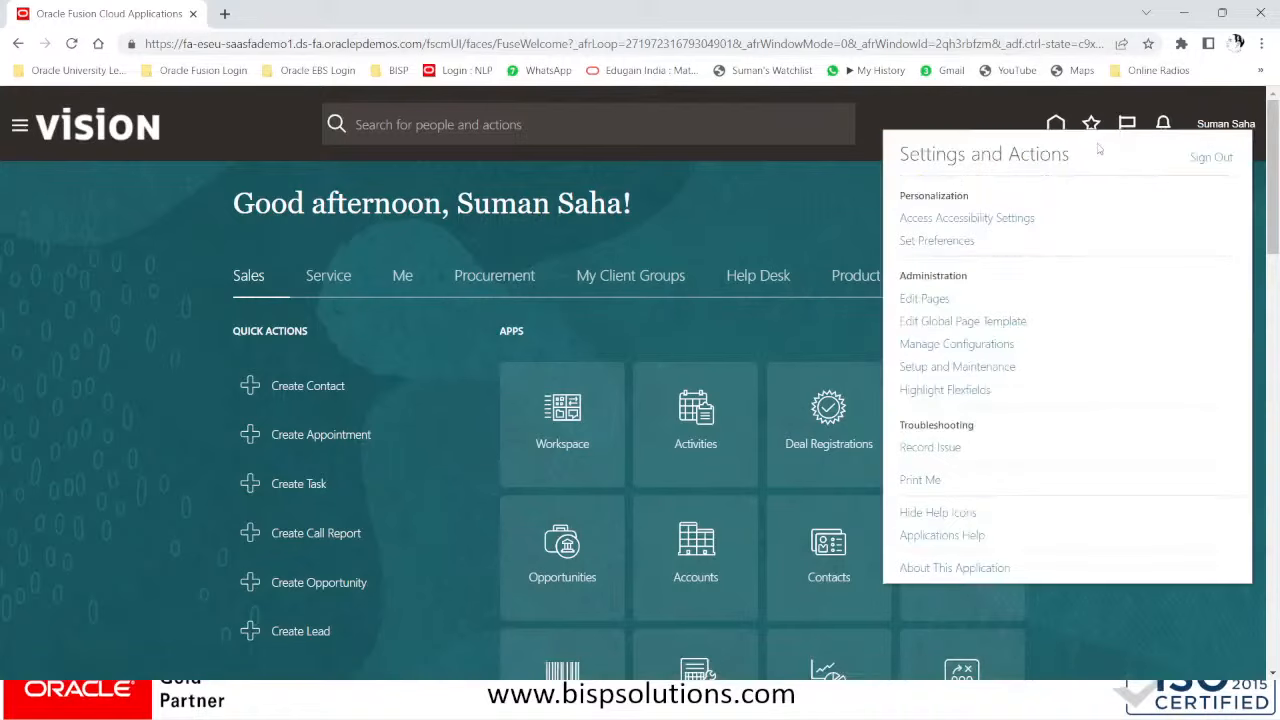
{"action": "left_click", "coordinate": [940, 370]}
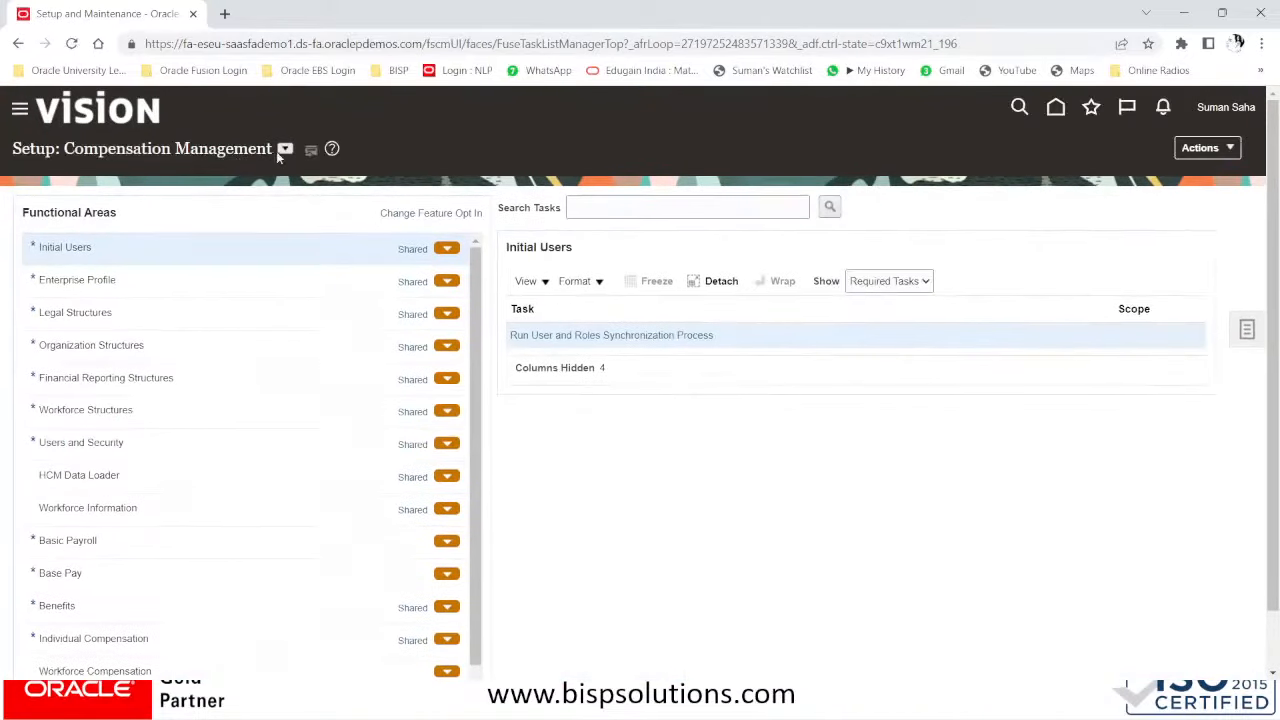
- Switch setup to Financials and open General Ledger's Manage Data Access Sets via a data access task search
{"action": "left_click", "coordinate": [285, 149]}
{"action": "left_click", "coordinate": [307, 259]}
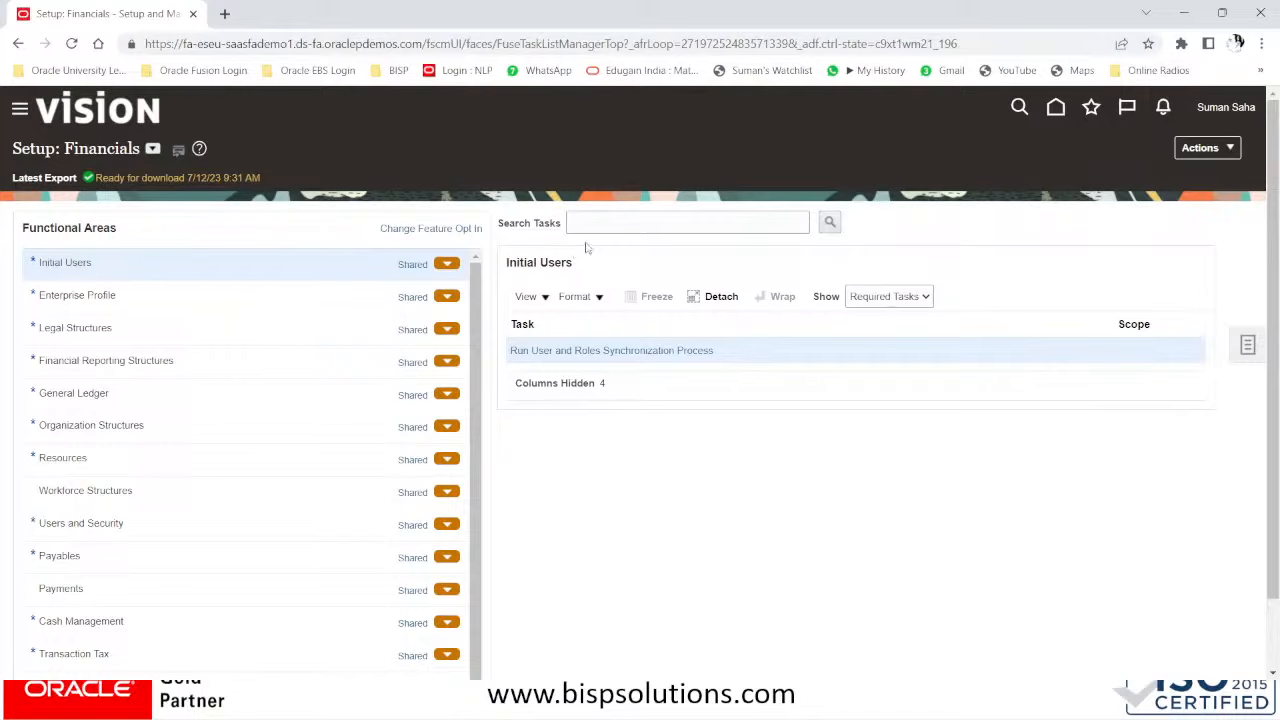
{"action": "left_click", "coordinate": [624, 221]}
{"action": "type", "text": "DAI"}
{"action": "type", "text": "AT"}
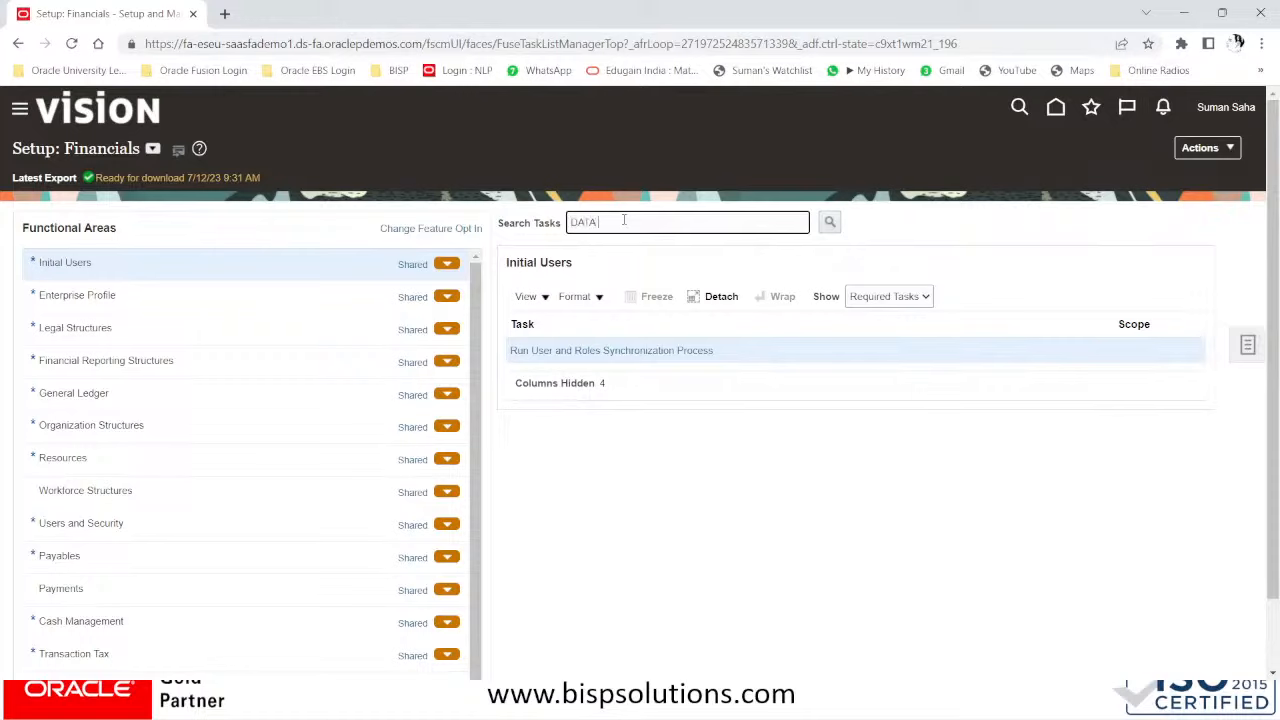
{"action": "type", "text": " ACCESS"}
{"action": "key", "text": "Return"}
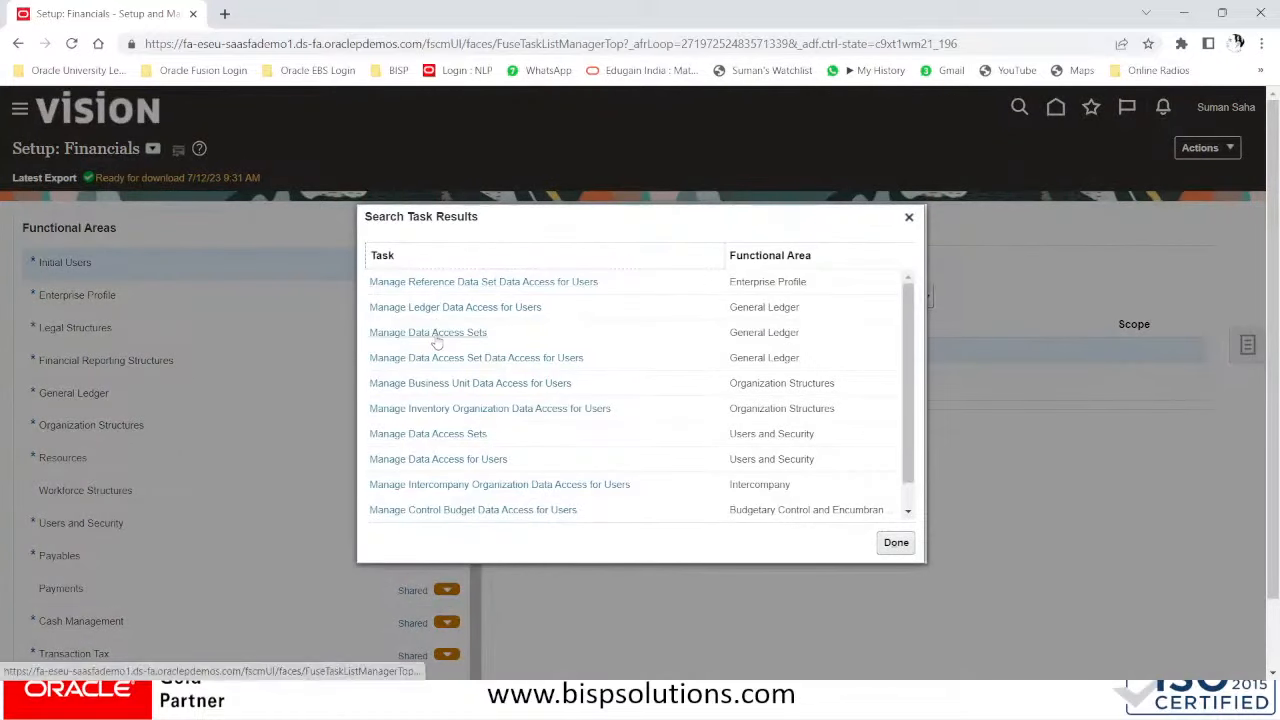
{"action": "left_click", "coordinate": [438, 332]}
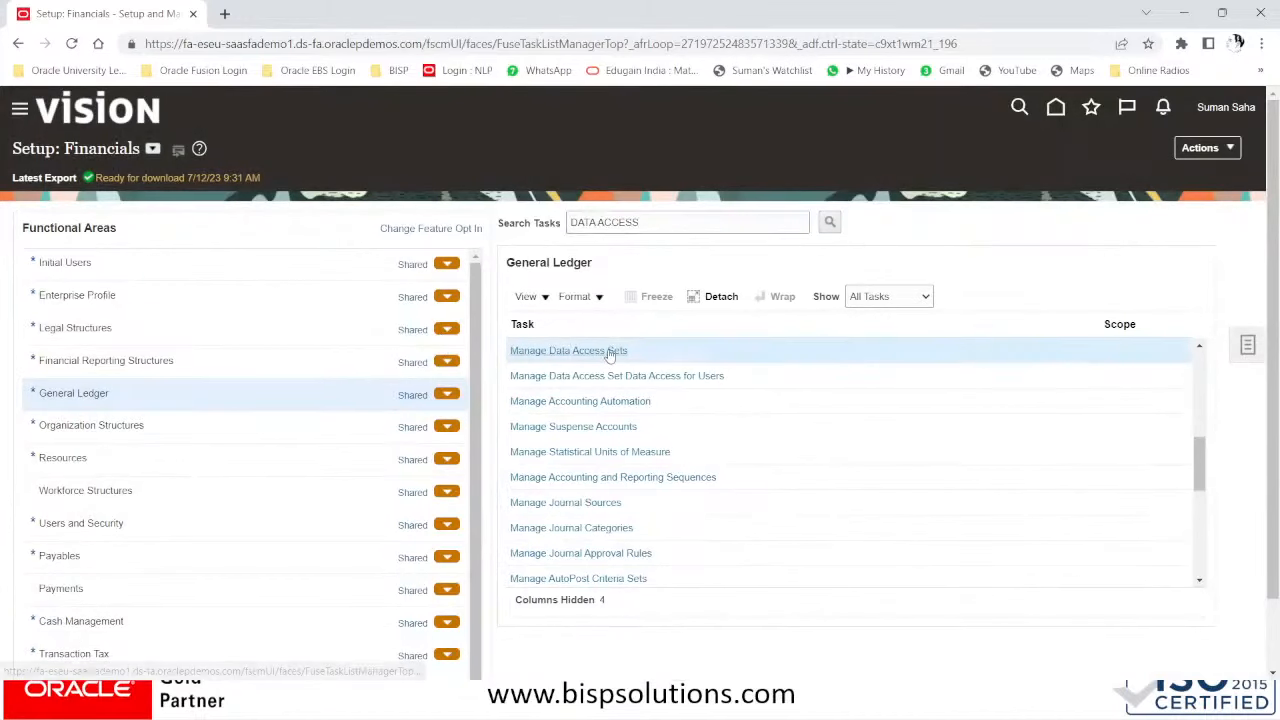
{"action": "left_click", "coordinate": [609, 352]}
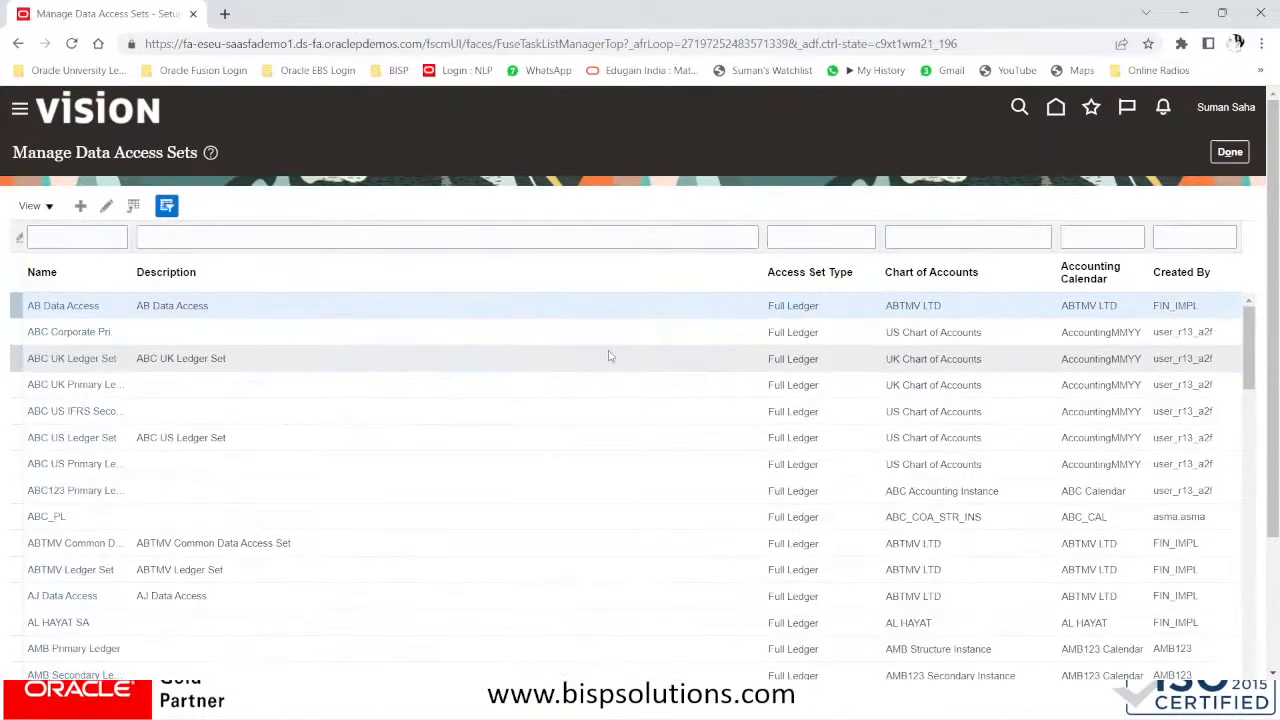
- Filter the data access sets by name 'BISP', then start a new data access set
{"action": "scroll", "coordinate": [401, 343], "scroll_direction": "down", "scroll_amount": 3}
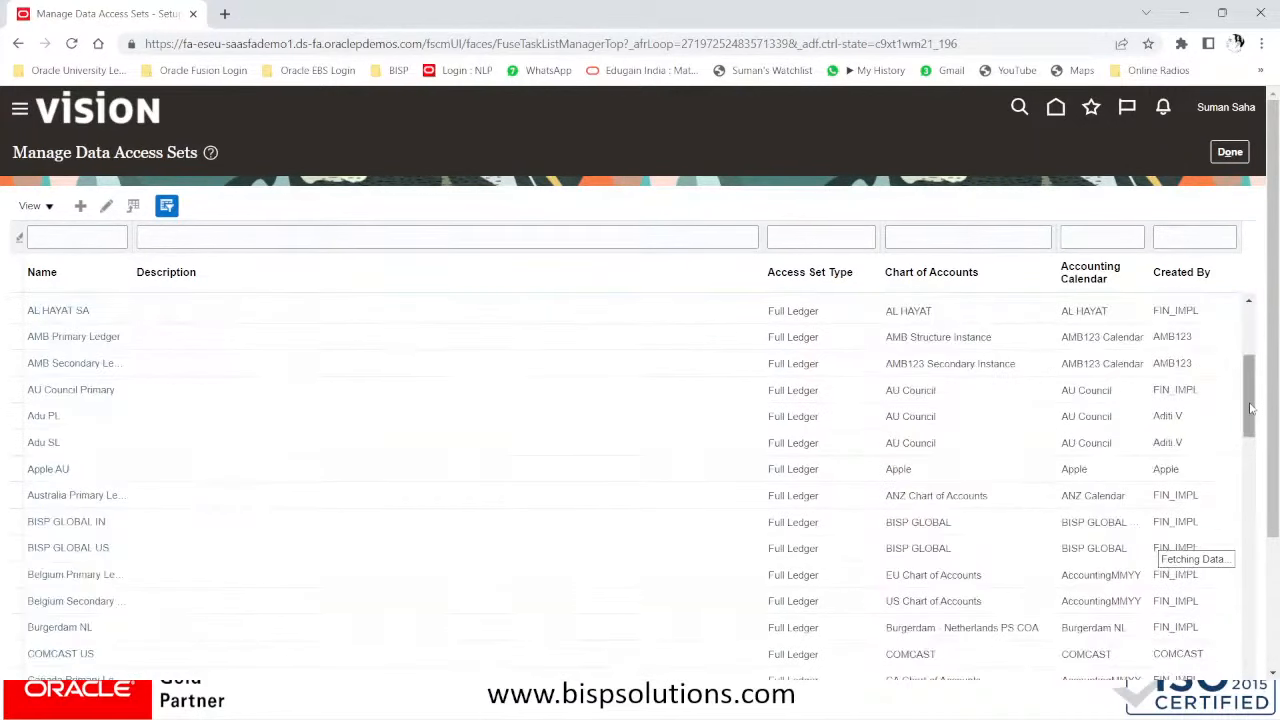
{"action": "left_click_drag", "start_coordinate": [1250, 408], "coordinate": [1272, 377]}
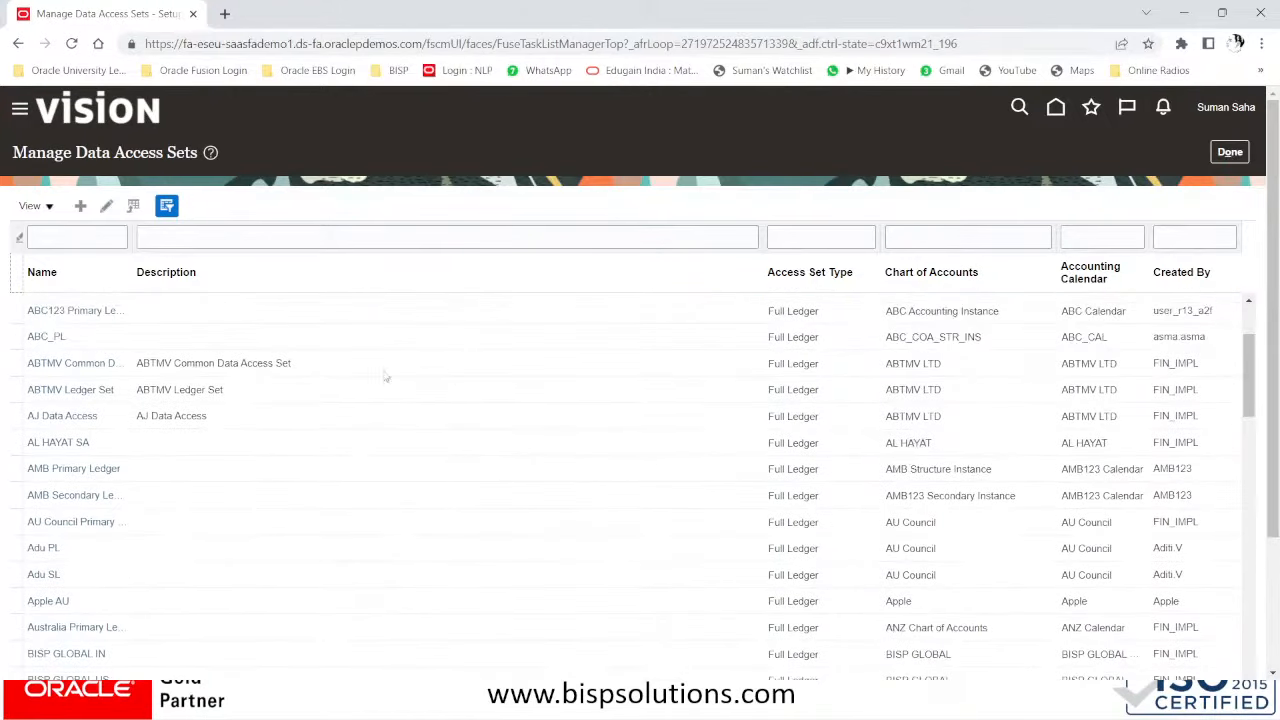
{"action": "left_click", "coordinate": [66, 242]}
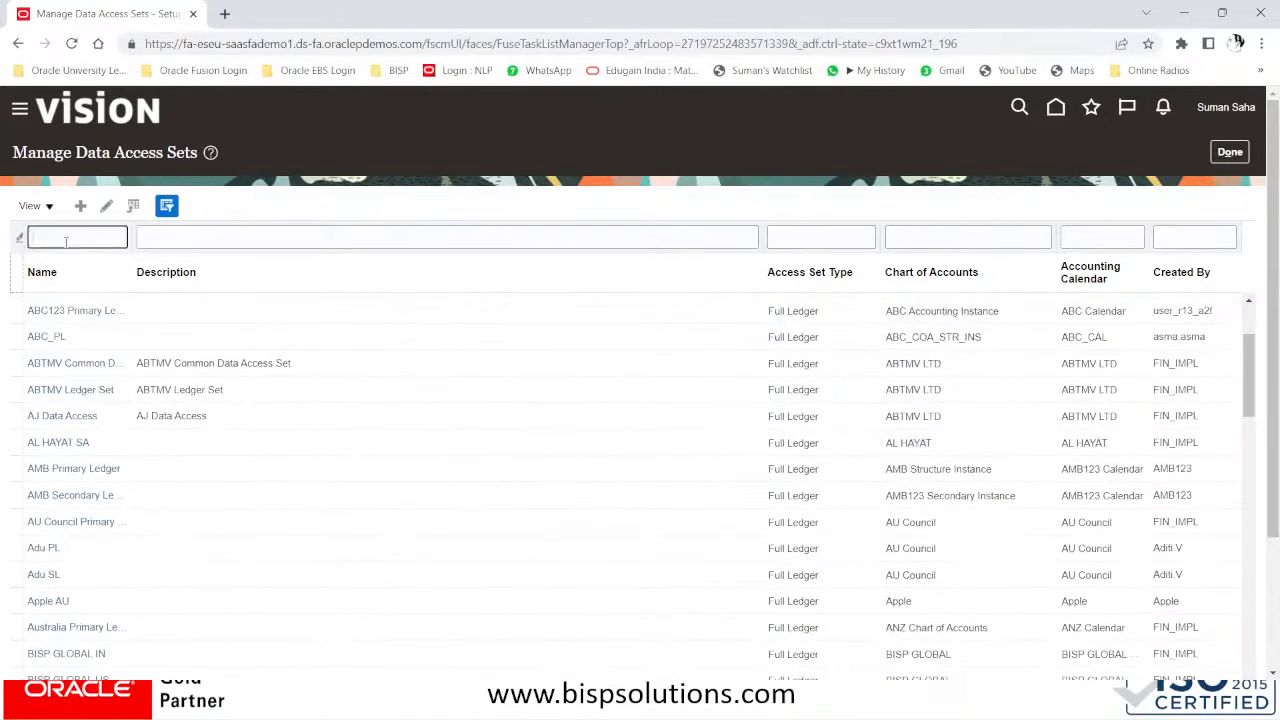
{"action": "type", "text": "BISP"}
{"action": "key", "text": "Return"}
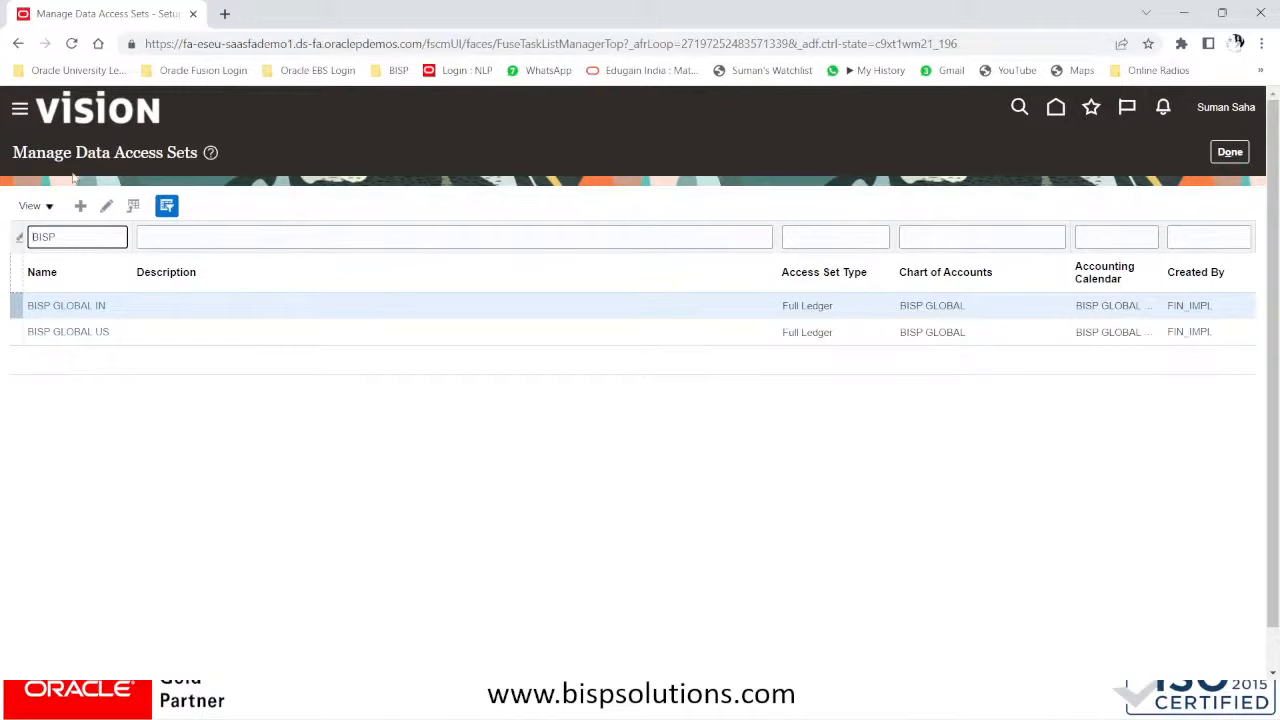
{"action": "left_click", "coordinate": [81, 208]}
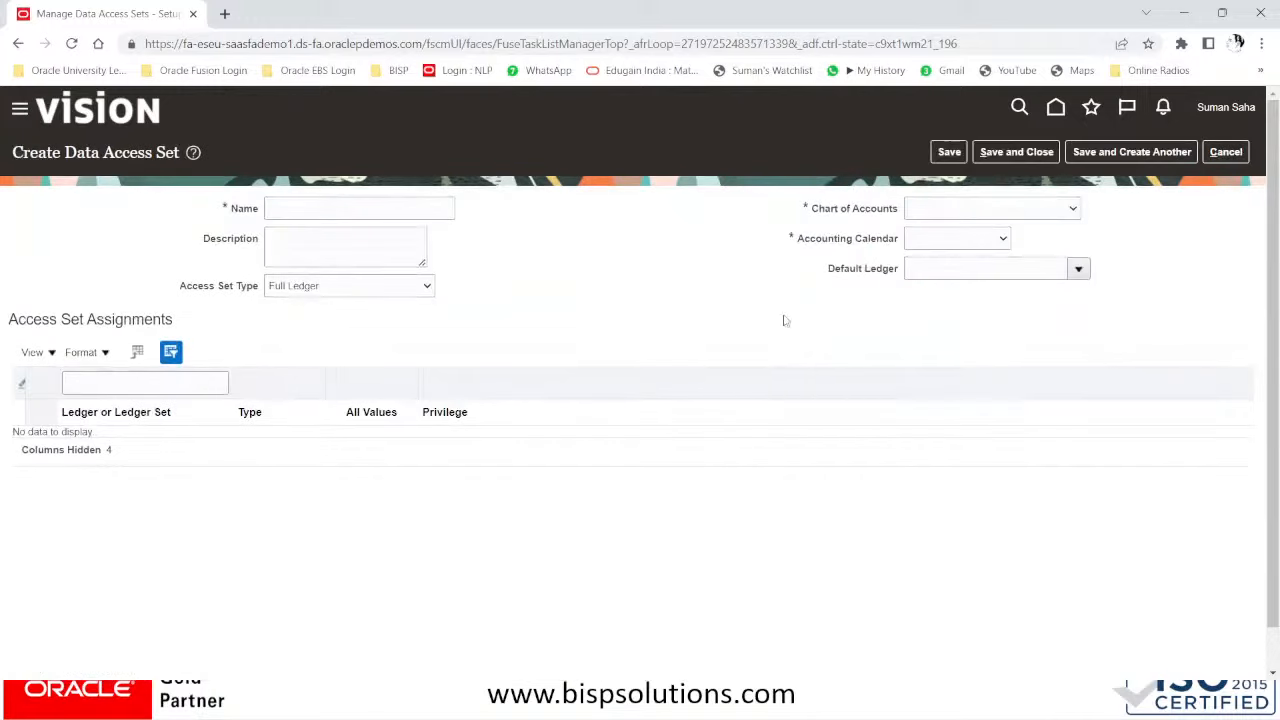
- Enter 'GL ACCESS SET' as the name and copy it into the description
{"action": "left_click", "coordinate": [337, 208]}
{"action": "type", "text": "GL"}
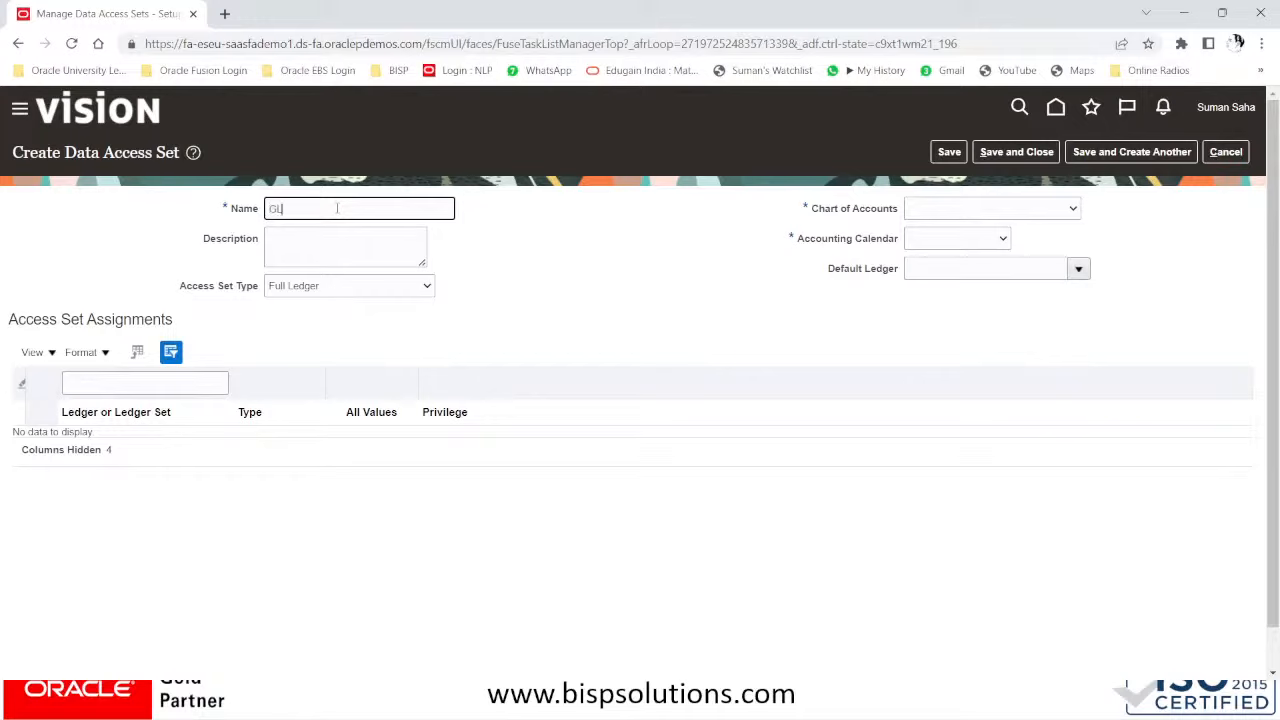
{"action": "type", "text": "ACCESS SET"}
{"action": "key", "text": "Tab"}
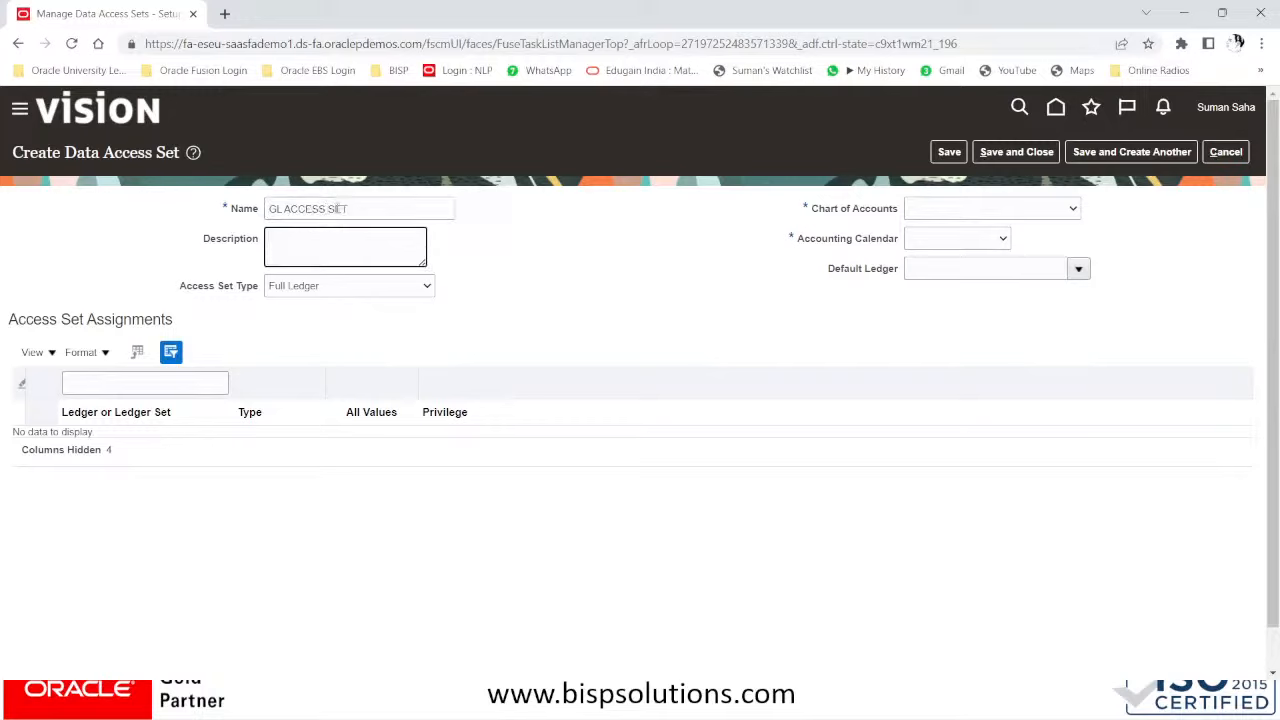
{"action": "left_click_drag", "start_coordinate": [393, 213], "coordinate": [215, 210]}
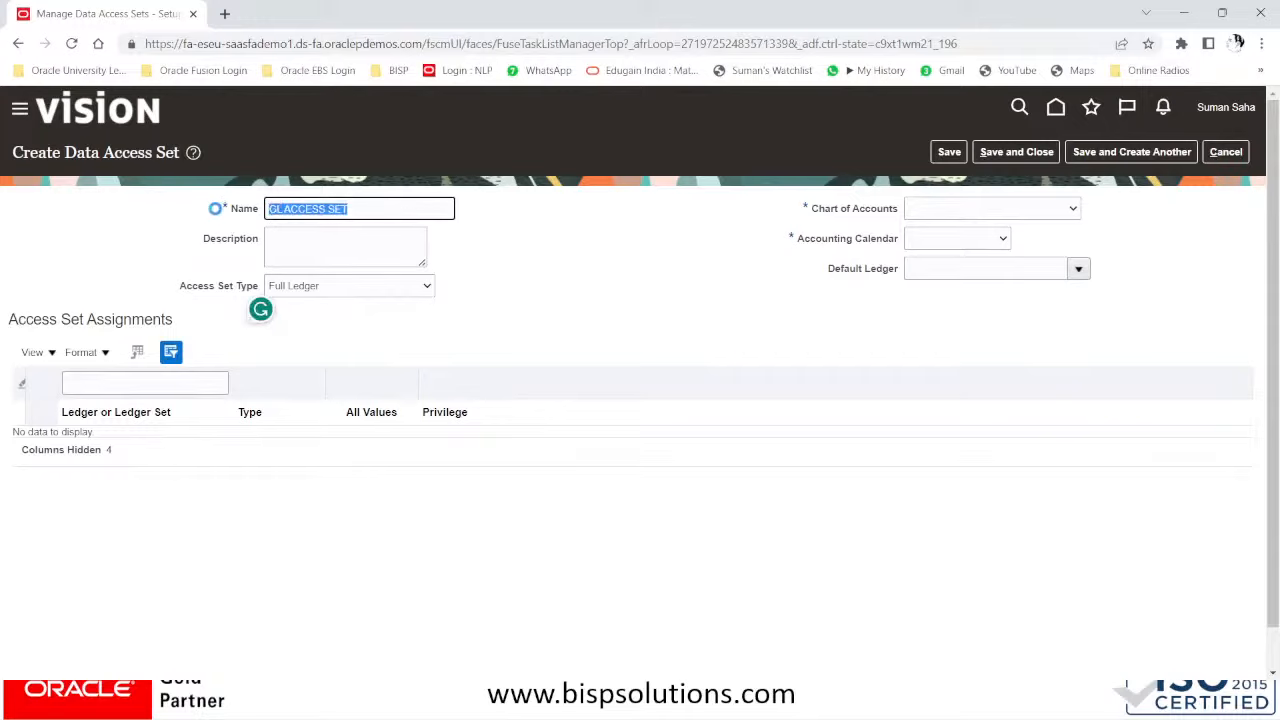
{"action": "key", "text": "ctrl+c"}
{"action": "left_click", "coordinate": [314, 246]}
{"action": "key", "text": "ctrl+v"}
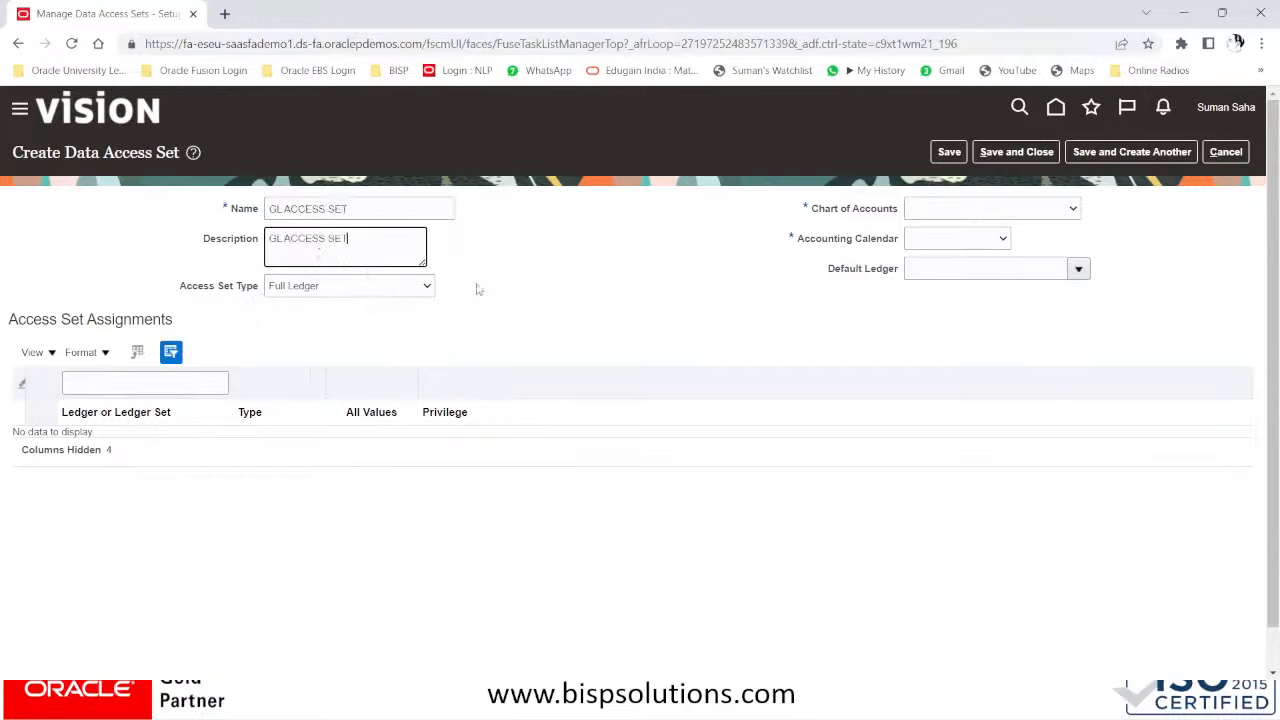
- Choose BISP GLOBAL chart of accounts and BISP GLOBAL CAL accounting calendar
{"action": "left_click", "coordinate": [960, 210]}
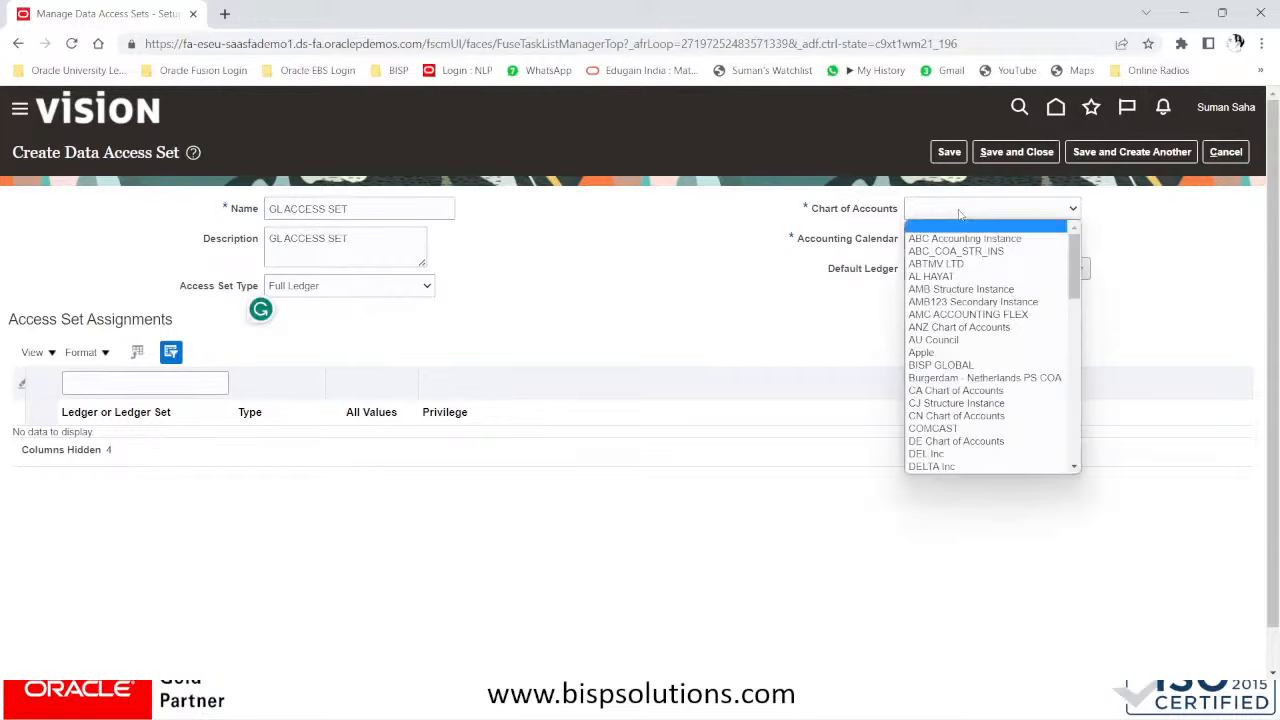
{"action": "left_click", "coordinate": [948, 366]}
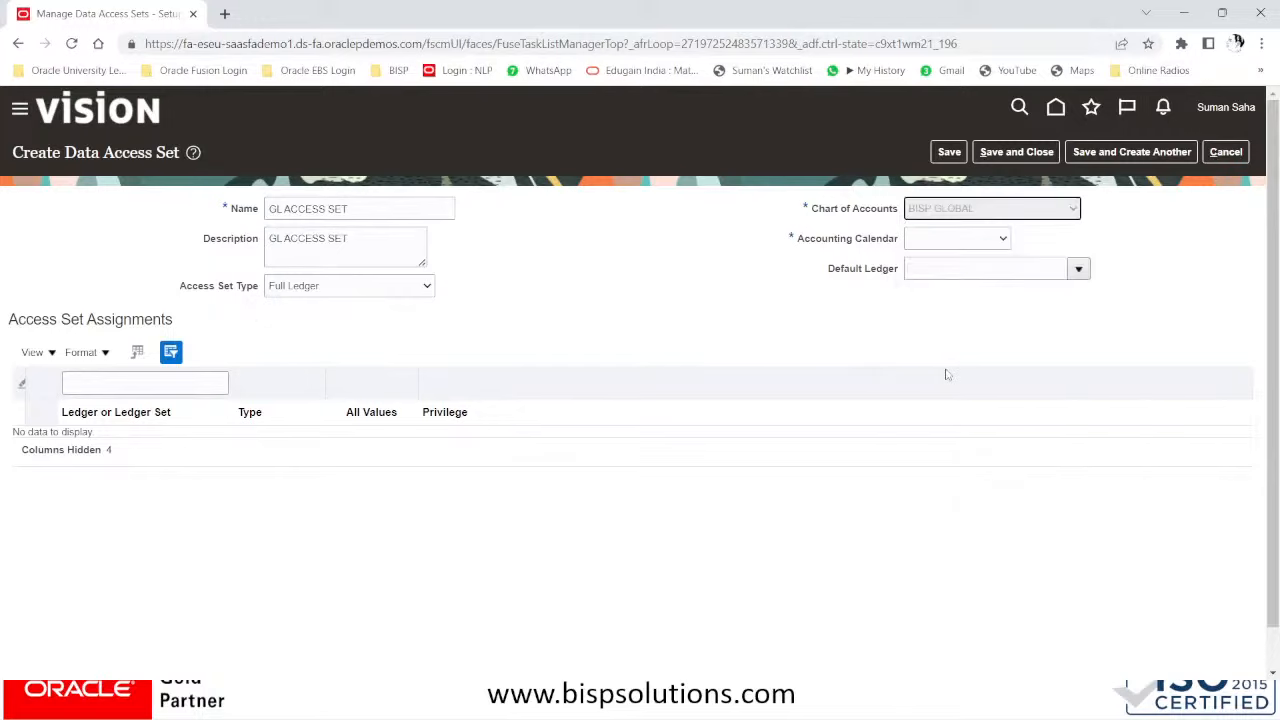
{"action": "left_click", "coordinate": [956, 242]}
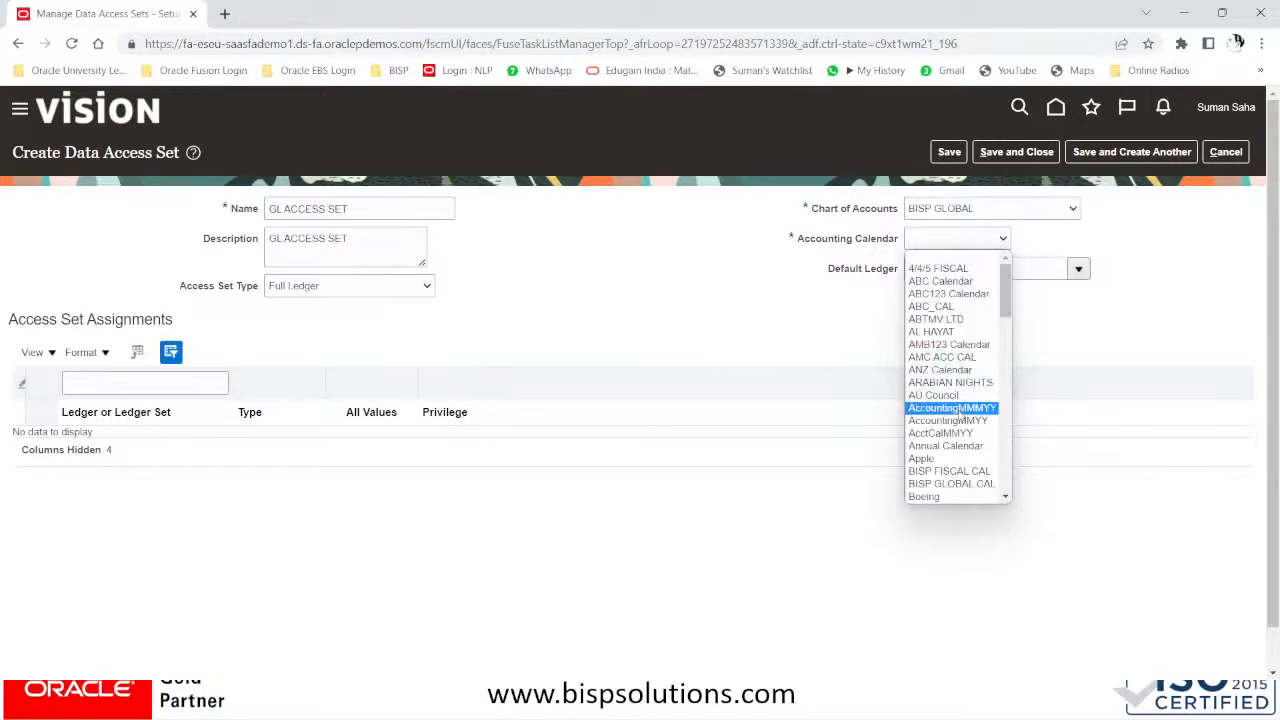
{"action": "left_click", "coordinate": [944, 486]}
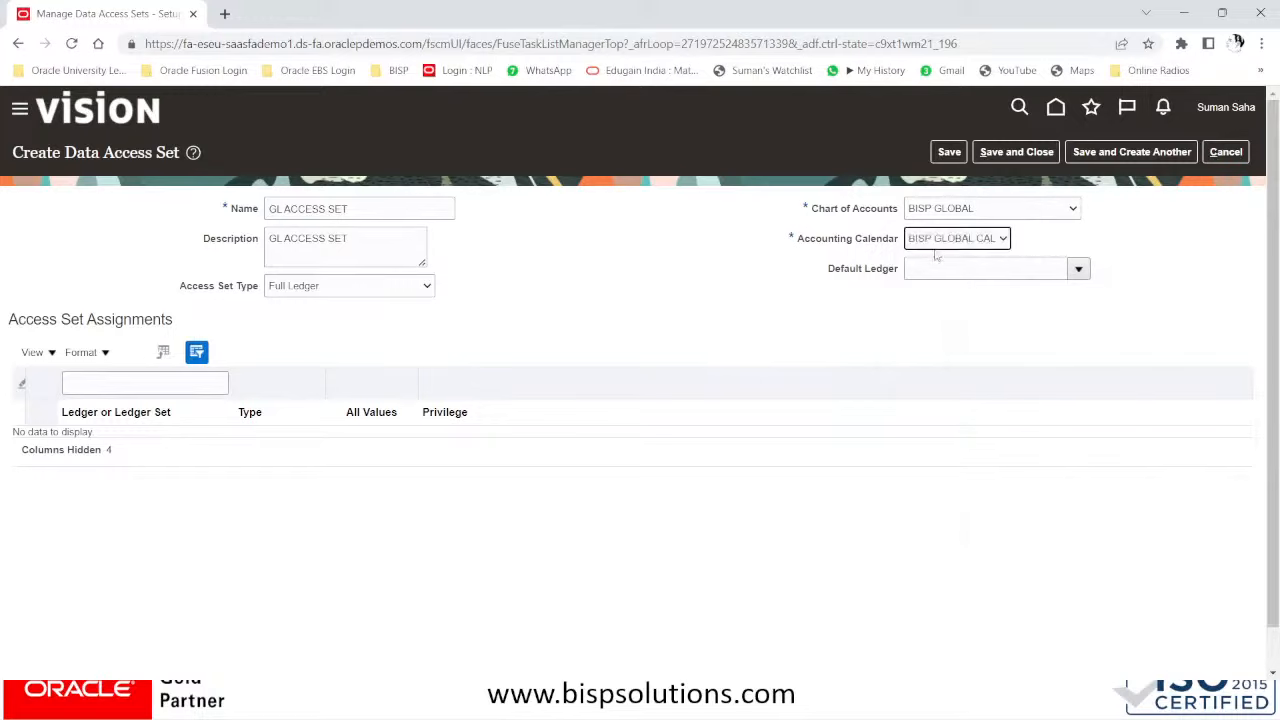
- Change the Access Set Type from Full Ledger to Primary Balancing Segment Value
{"action": "left_click", "coordinate": [348, 290]}
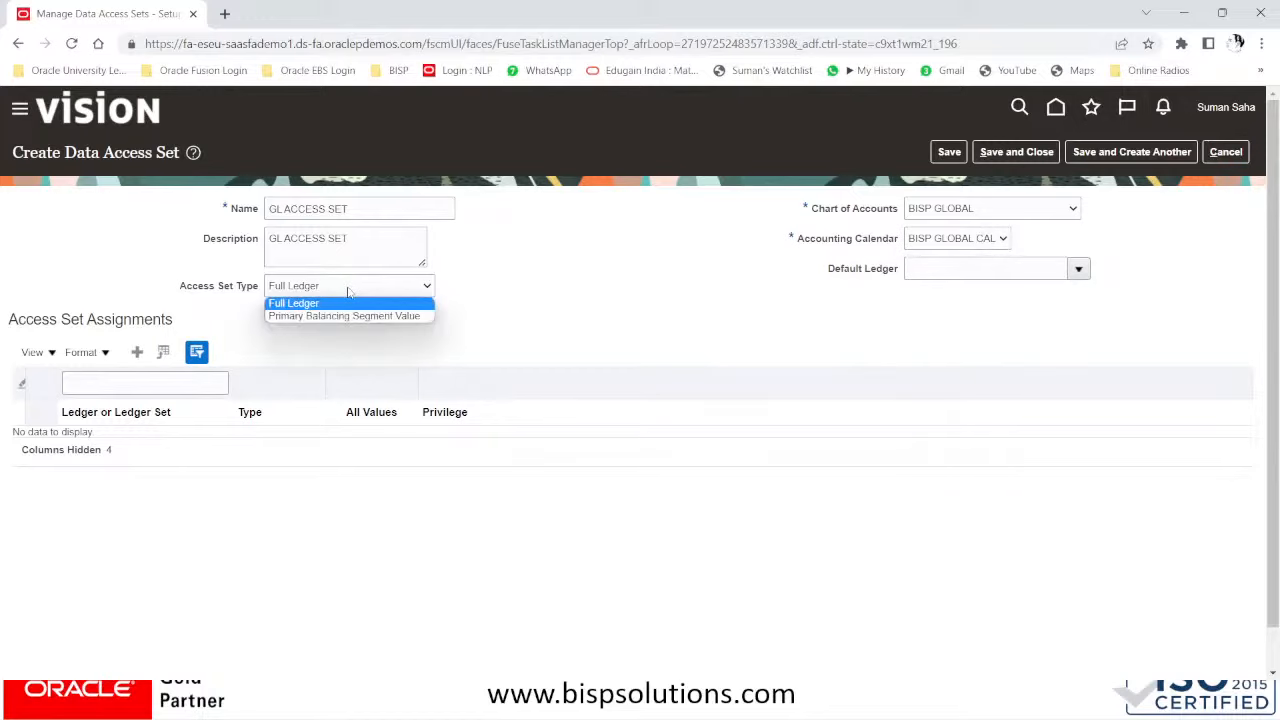
{"action": "left_click", "coordinate": [348, 291]}
{"action": "key", "text": "alt+Tab"}
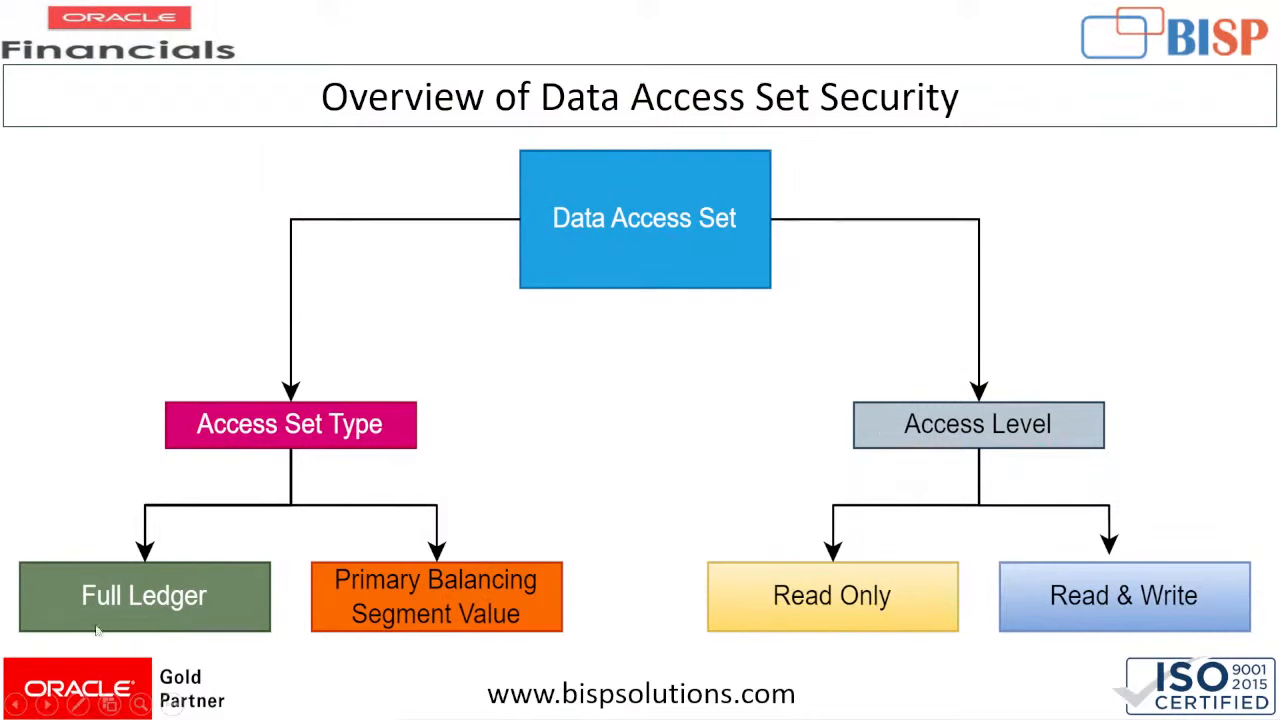
{"action": "key", "text": "alt+Tab"}
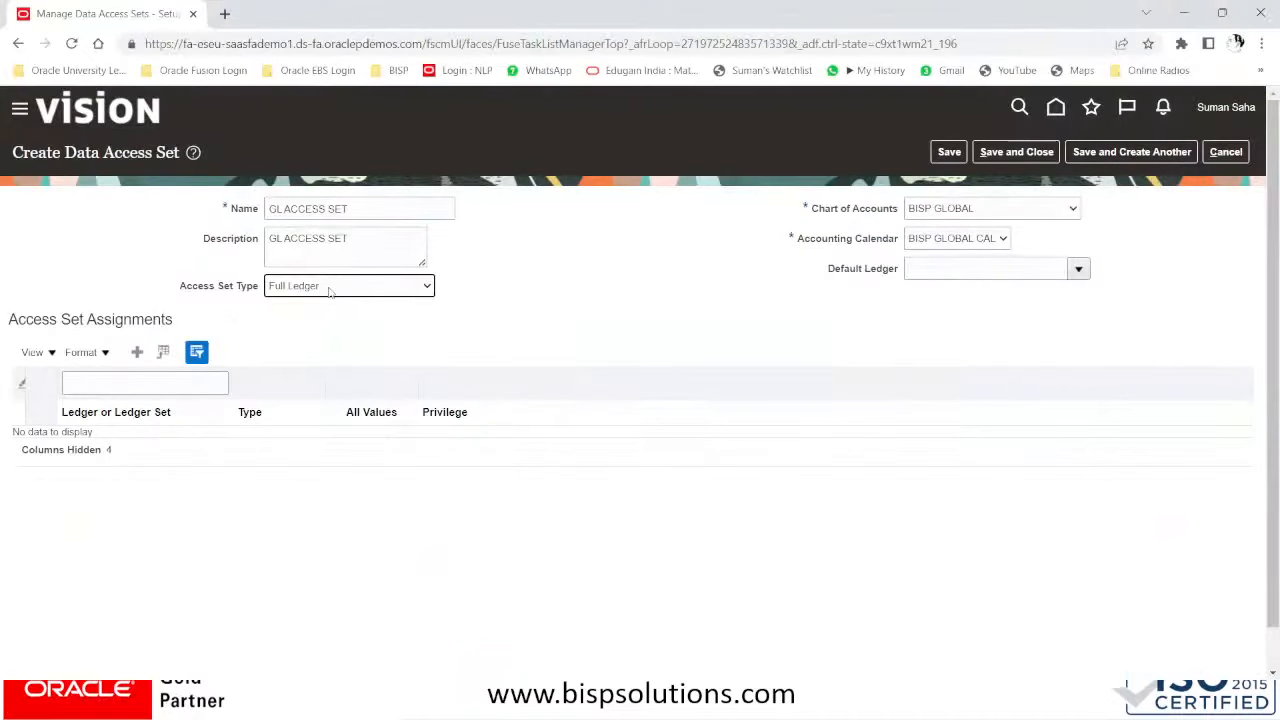
{"action": "left_click", "coordinate": [333, 287]}
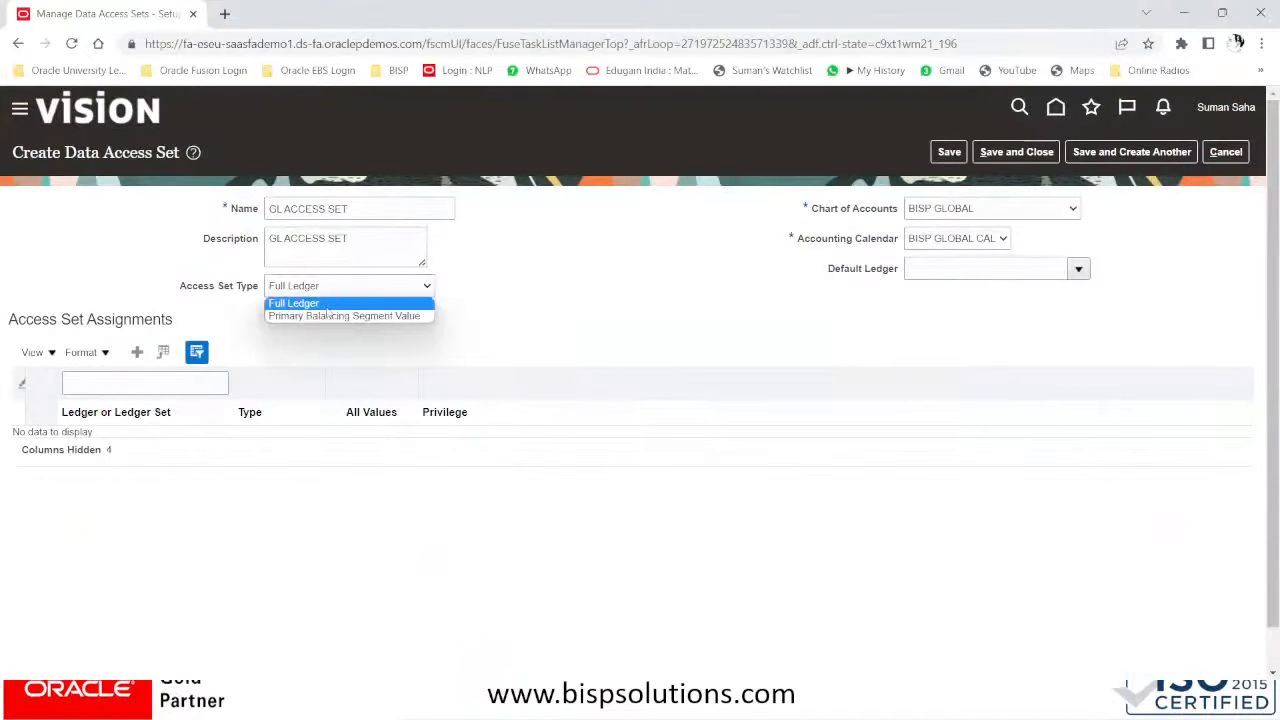
{"action": "left_click", "coordinate": [324, 315]}
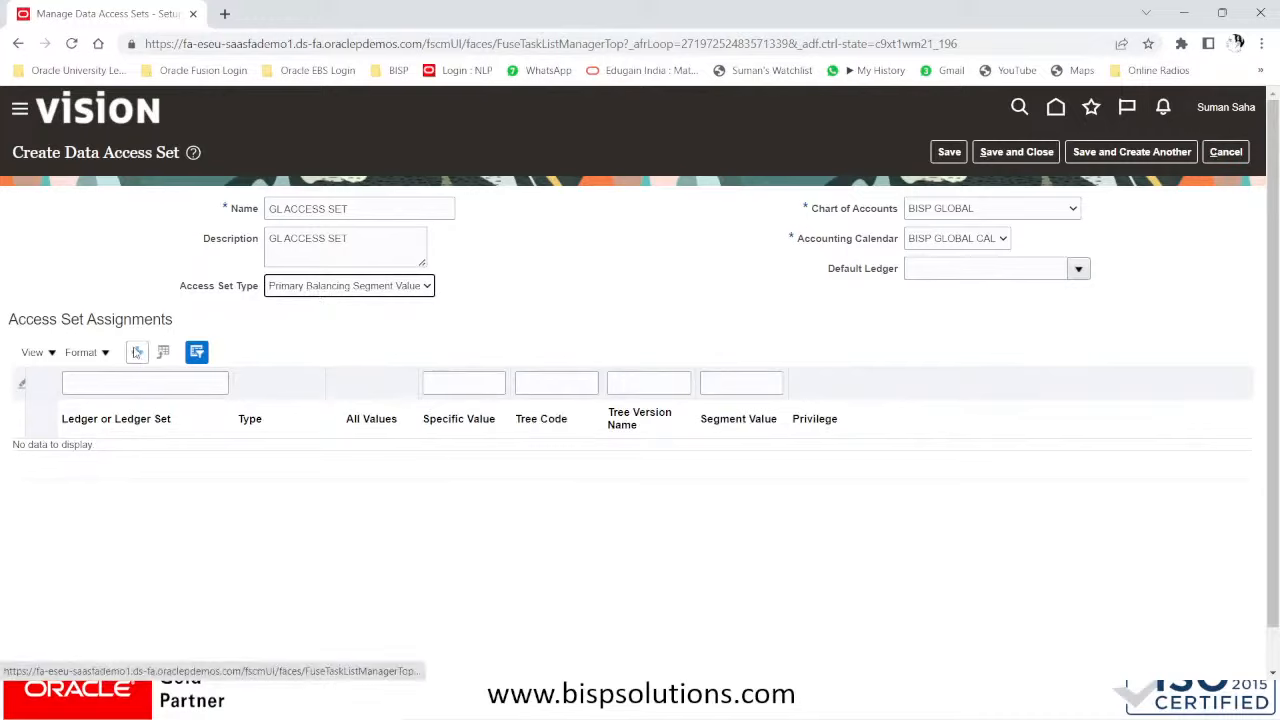
- Add an assignment row for the BISP GLOBAL IN ledger
{"action": "left_click", "coordinate": [138, 352]}
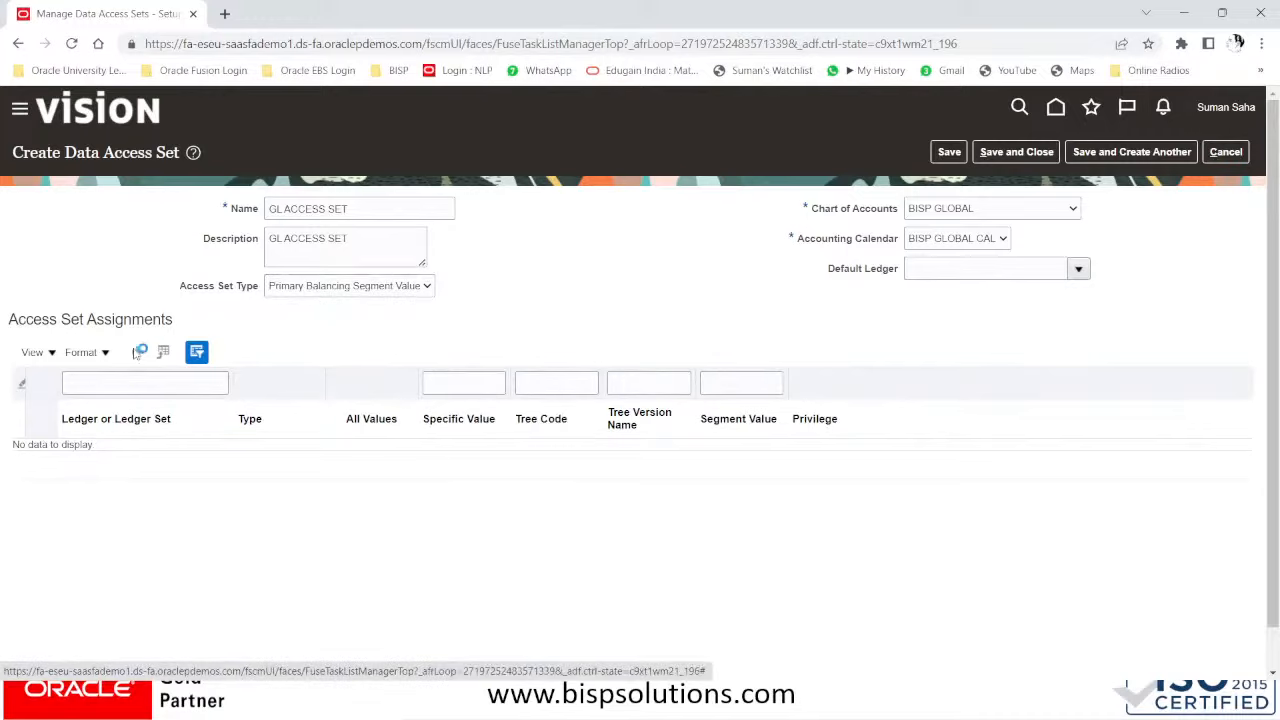
{"action": "left_click", "coordinate": [141, 461]}
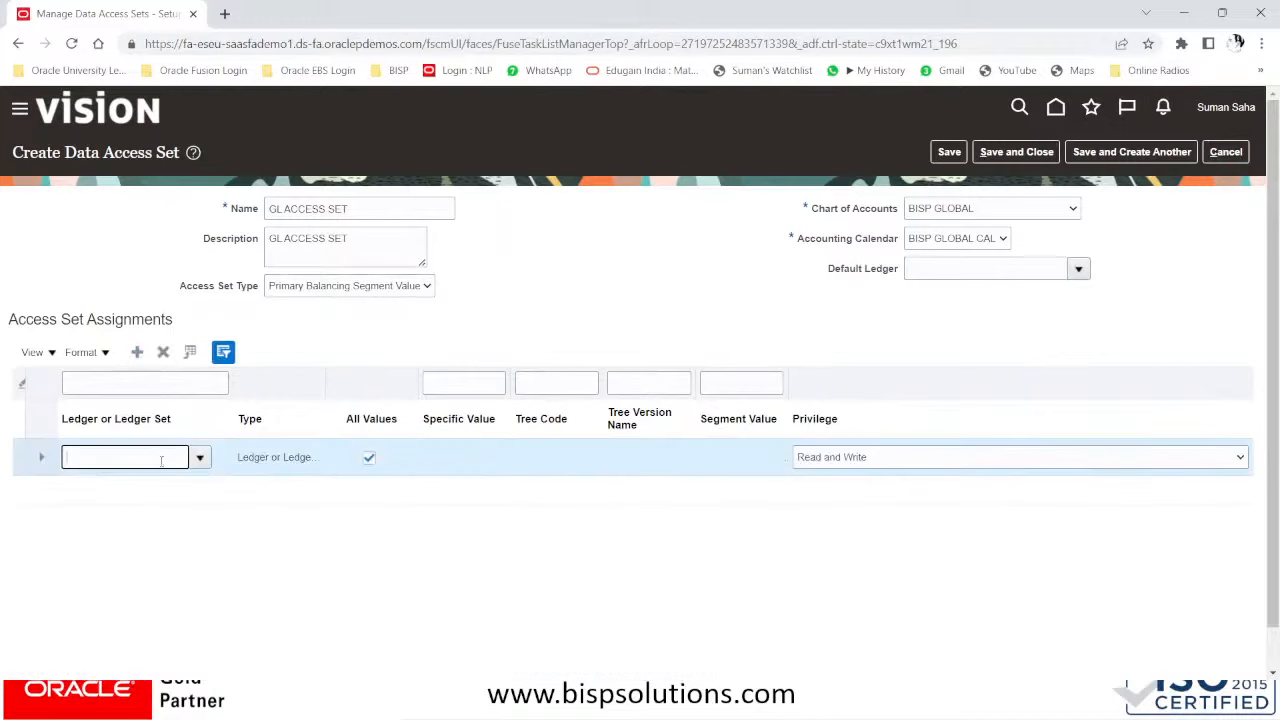
{"action": "left_click", "coordinate": [200, 457]}
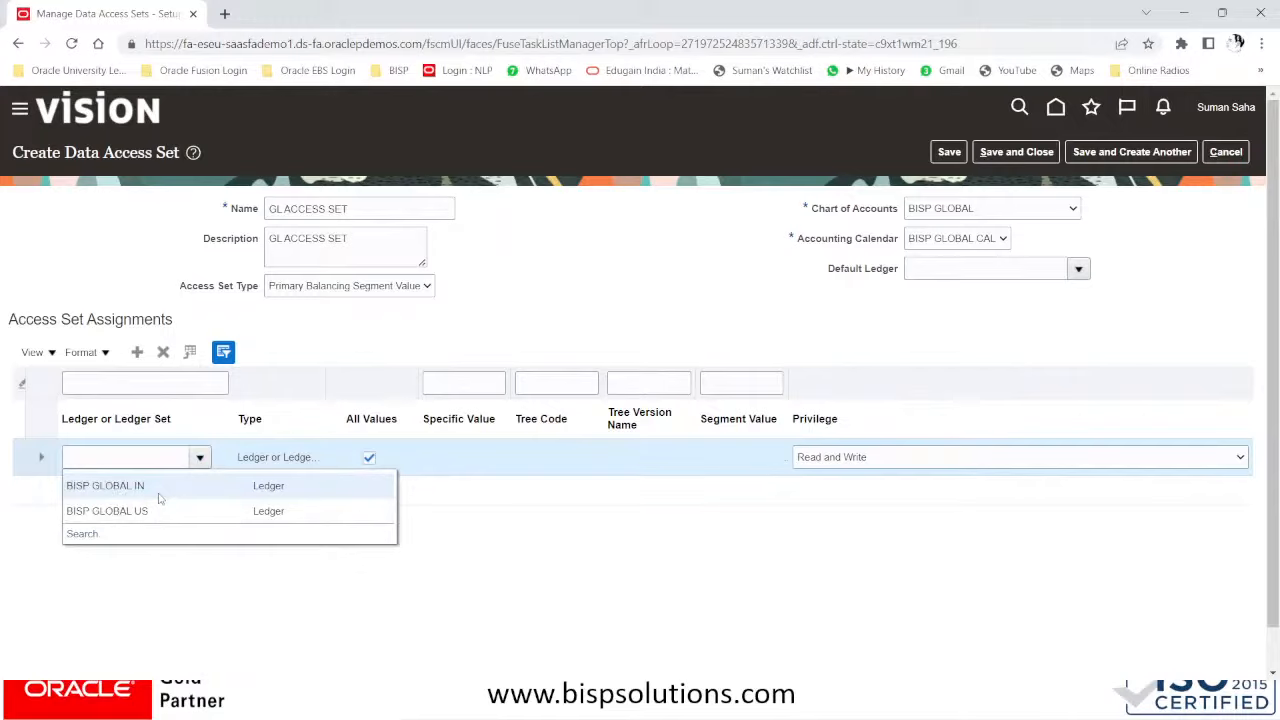
{"action": "left_click", "coordinate": [157, 489]}
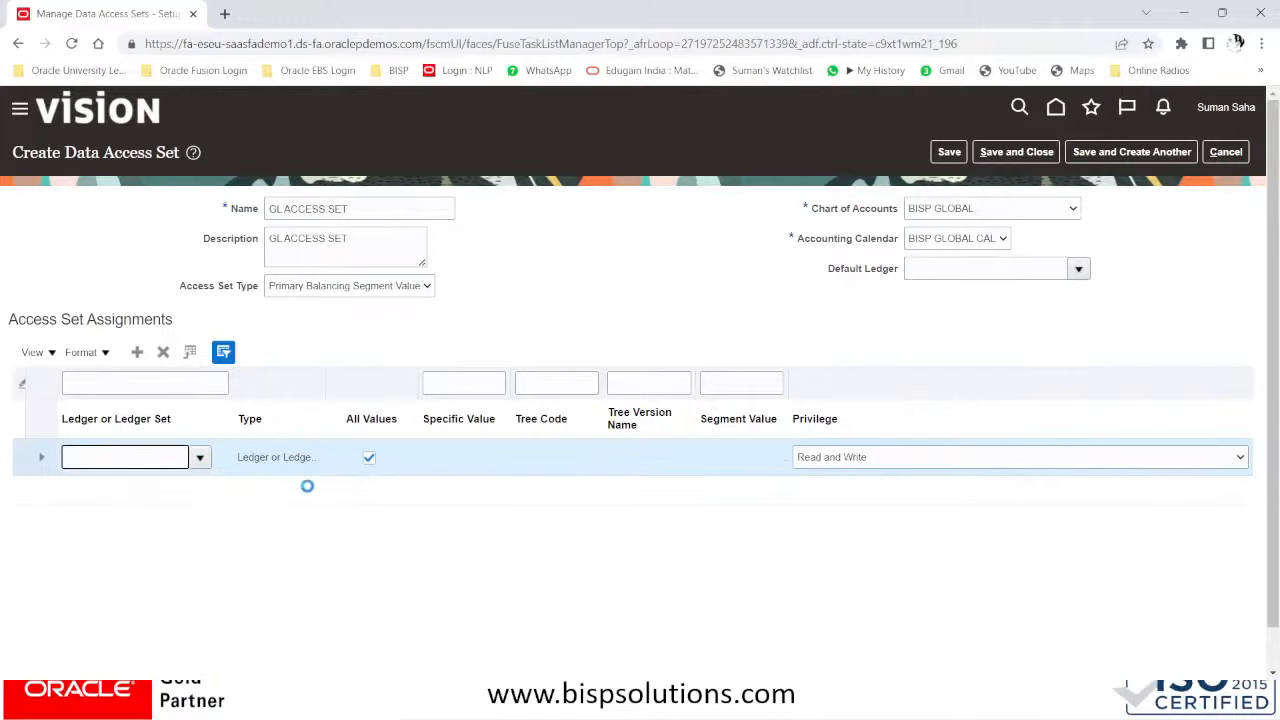
- Restrict the row to a Parent Value from the current Company BISP GLOBAL tree version
{"action": "left_click", "coordinate": [369, 459]}
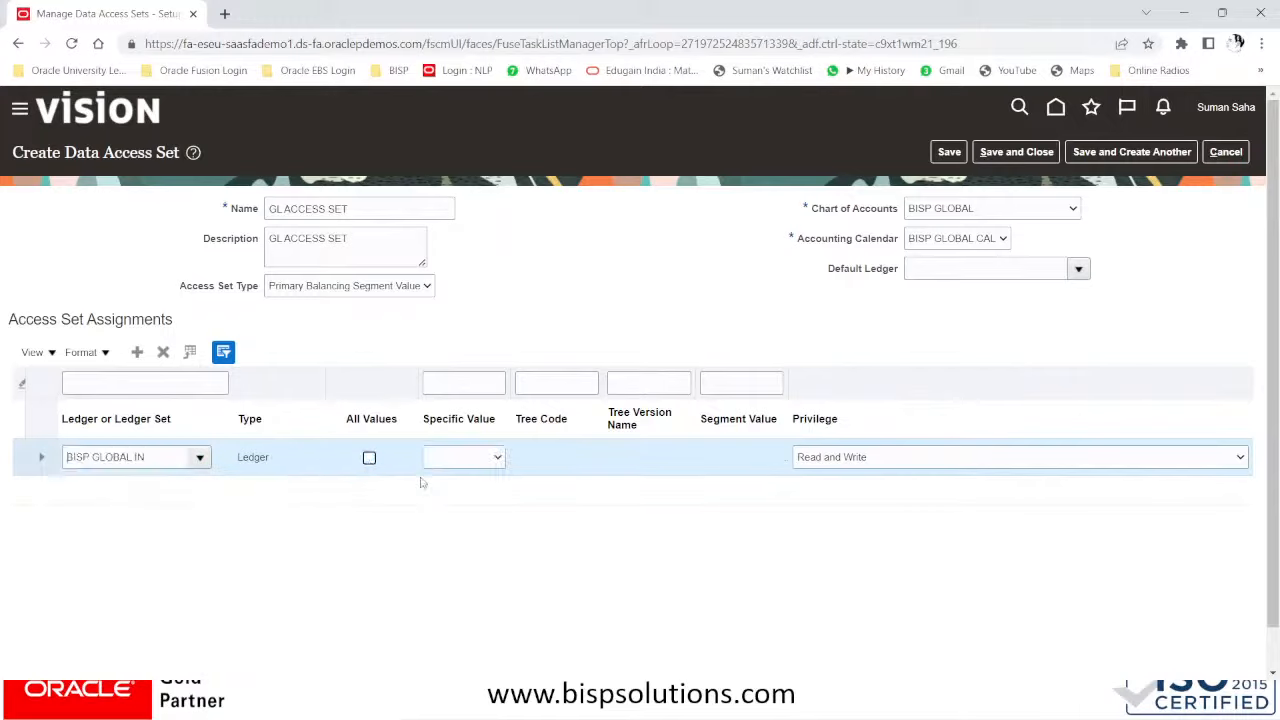
{"action": "left_click", "coordinate": [456, 459]}
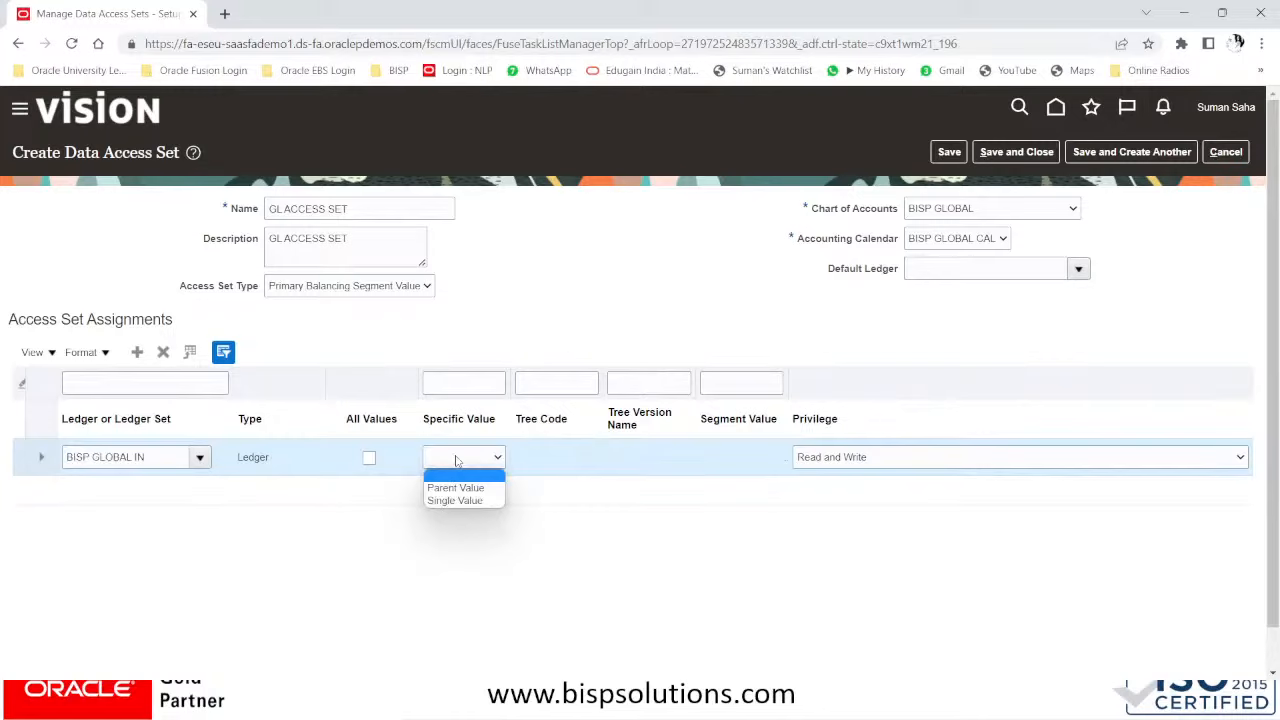
{"action": "left_click", "coordinate": [474, 488]}
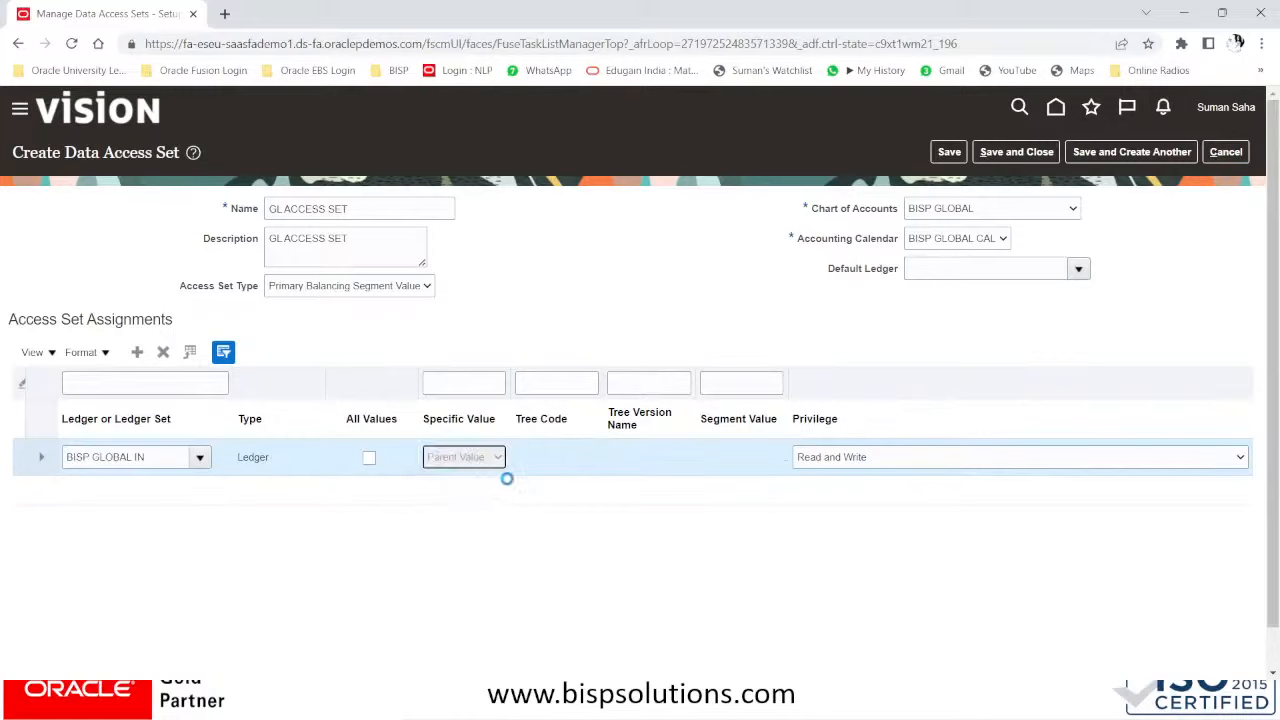
{"action": "left_click", "coordinate": [545, 457]}
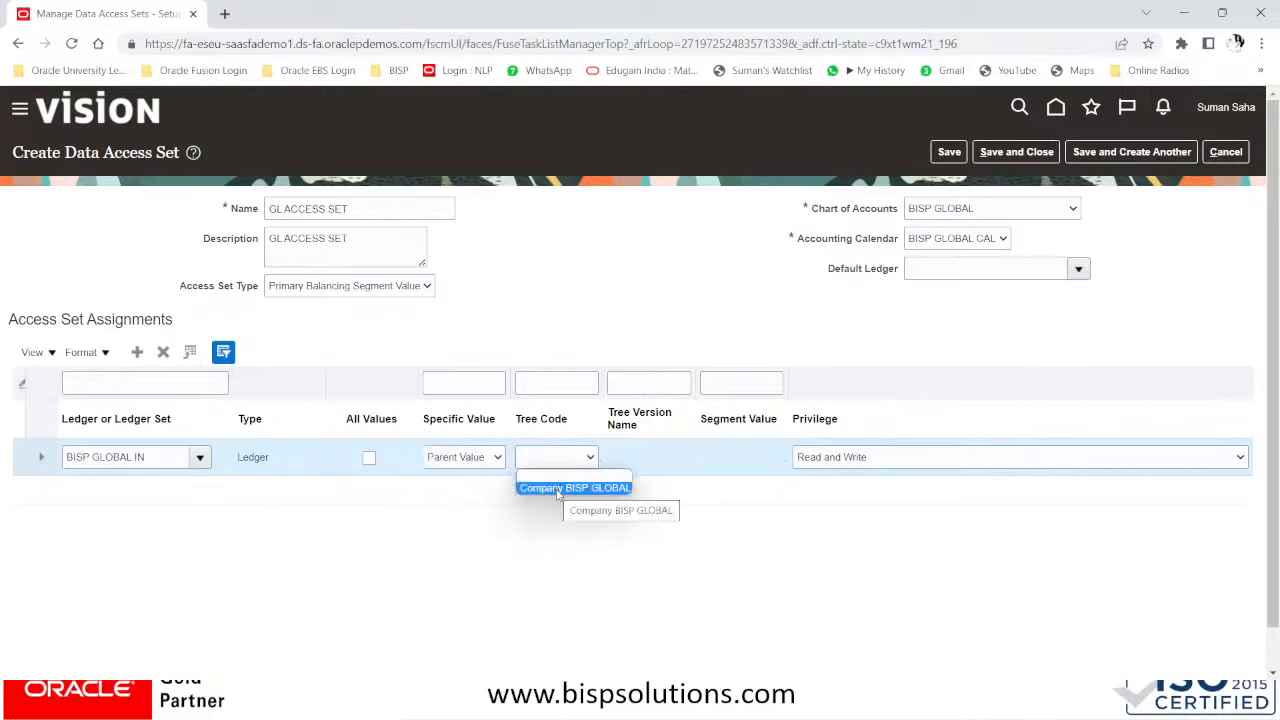
{"action": "left_click", "coordinate": [557, 488]}
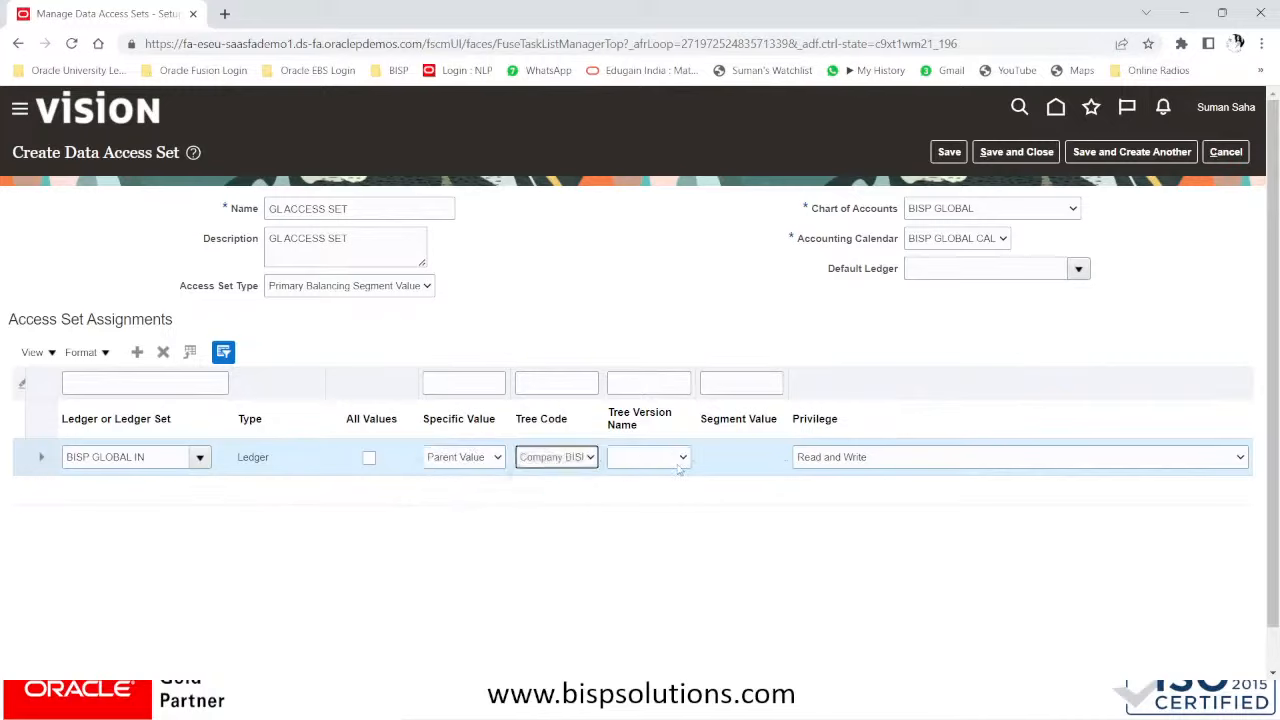
{"action": "left_click", "coordinate": [680, 460]}
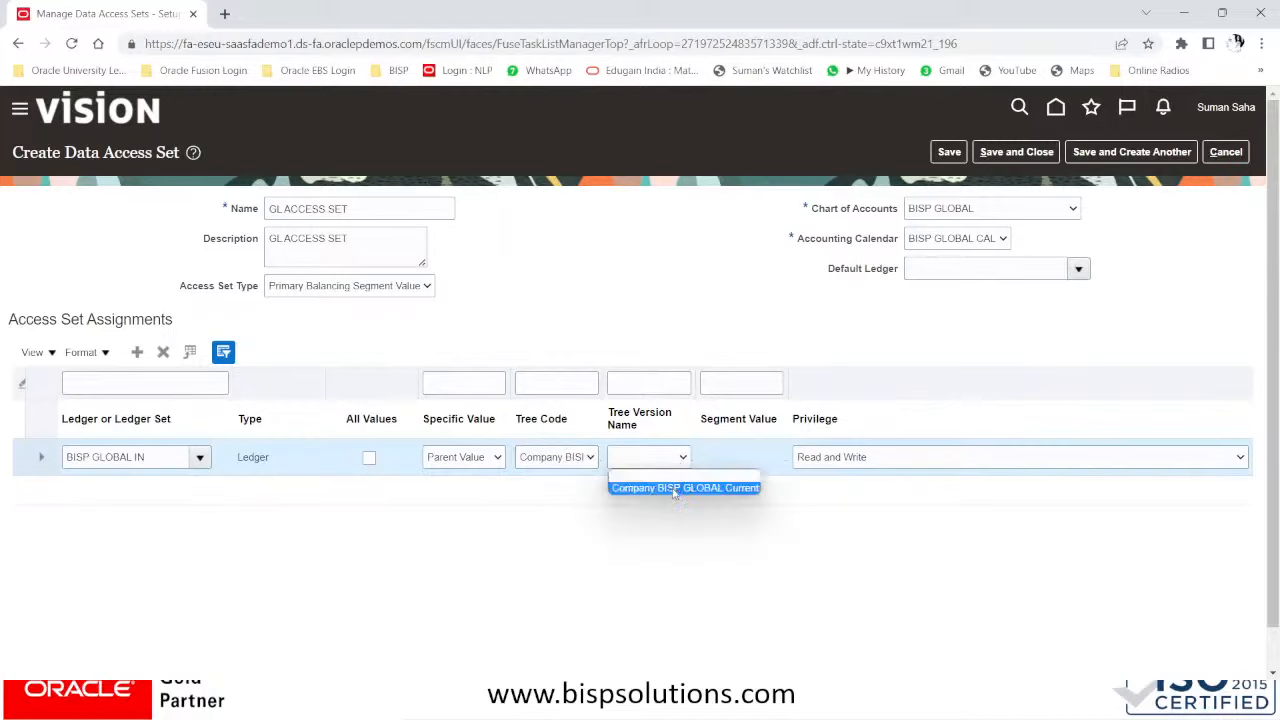
{"action": "left_click", "coordinate": [676, 488]}
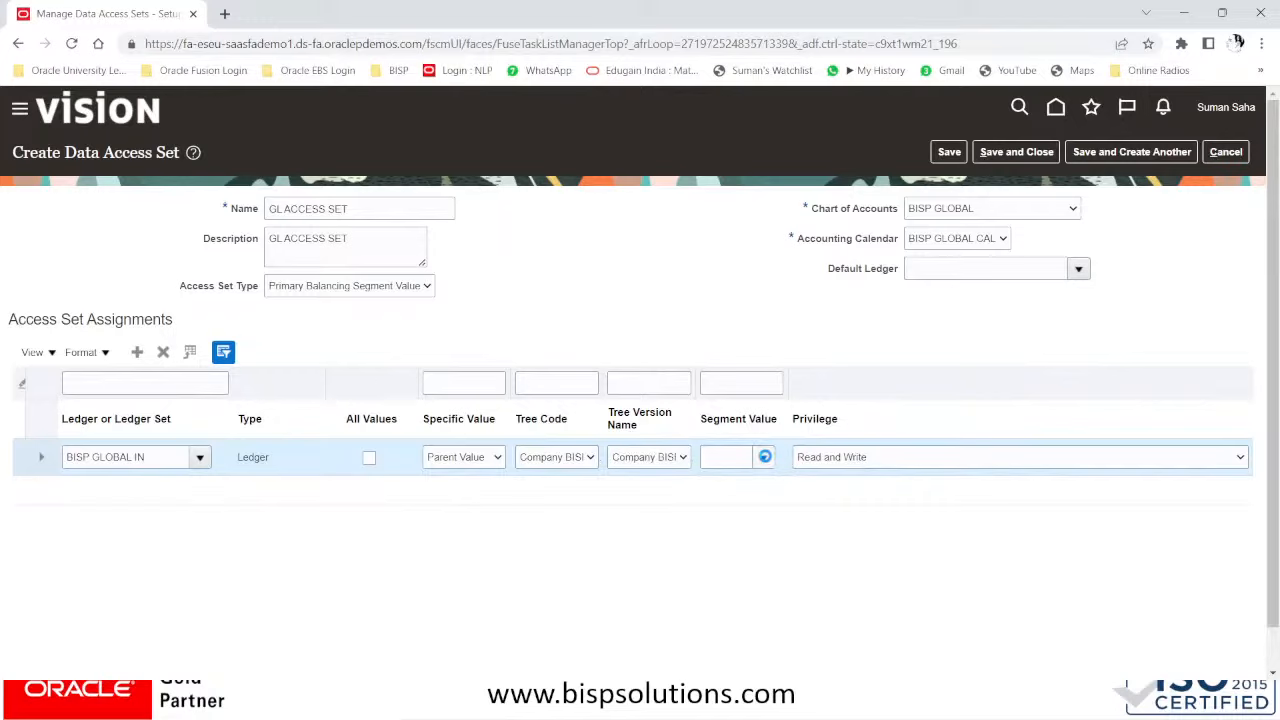
{"action": "left_click", "coordinate": [765, 457]}
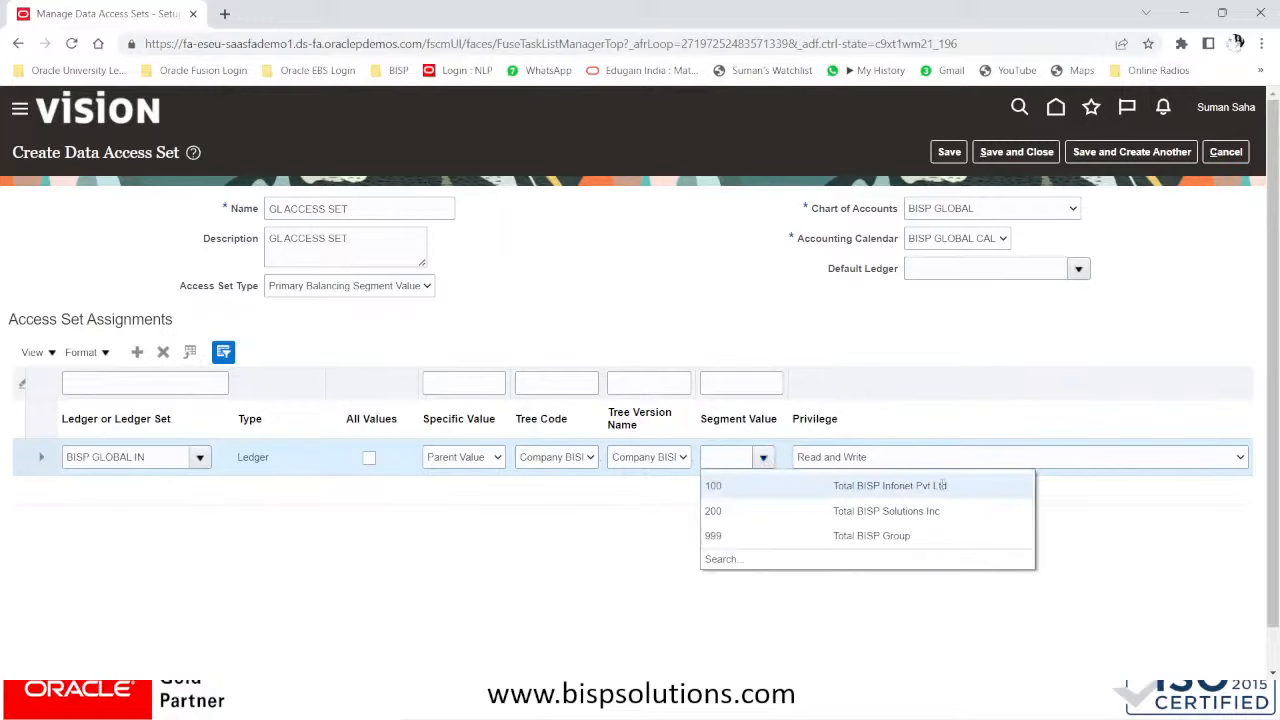
{"action": "left_click", "coordinate": [855, 536]}
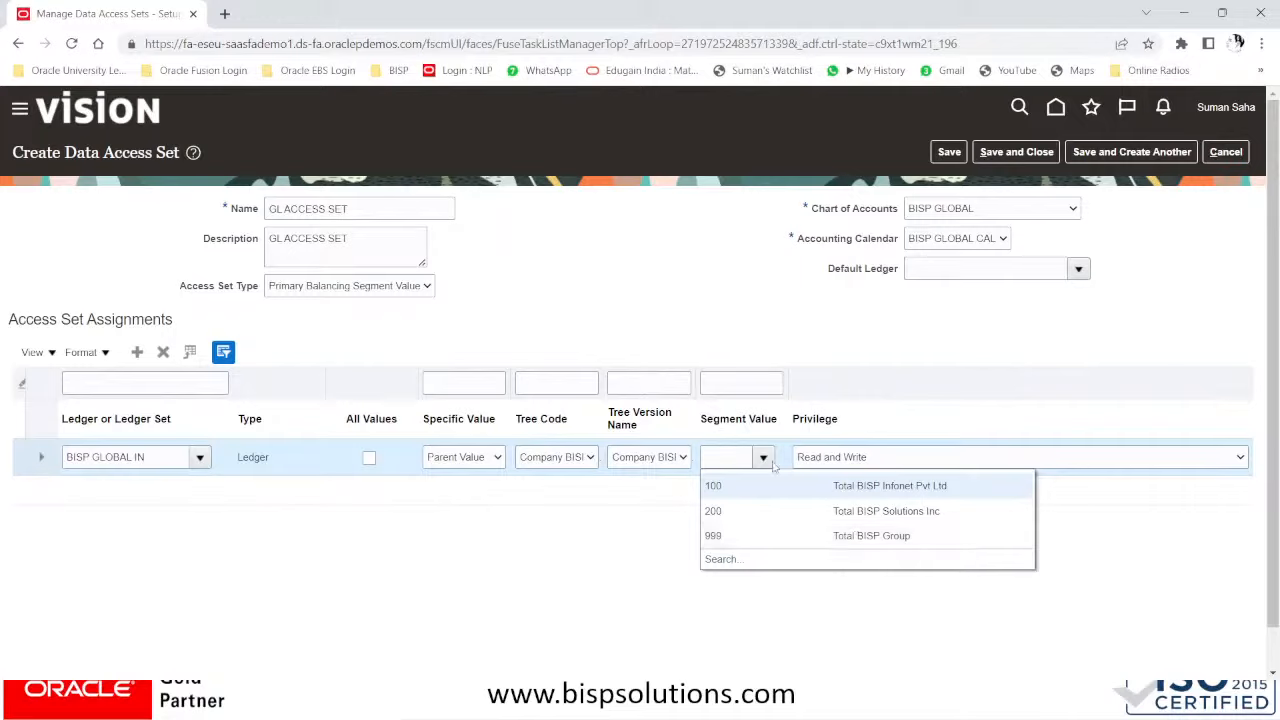
- Change the BISP GLOBAL IN row to Single Value with segment value 101
{"action": "left_click", "coordinate": [455, 460]}
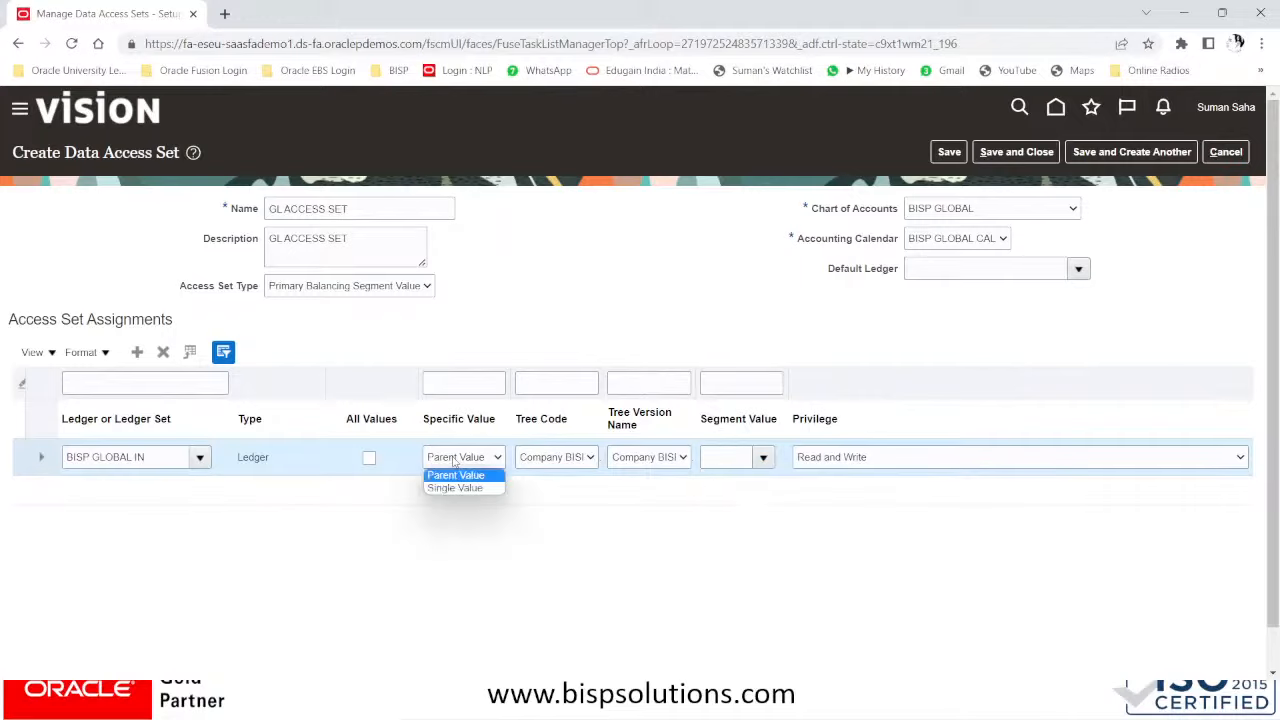
{"action": "left_click", "coordinate": [455, 487]}
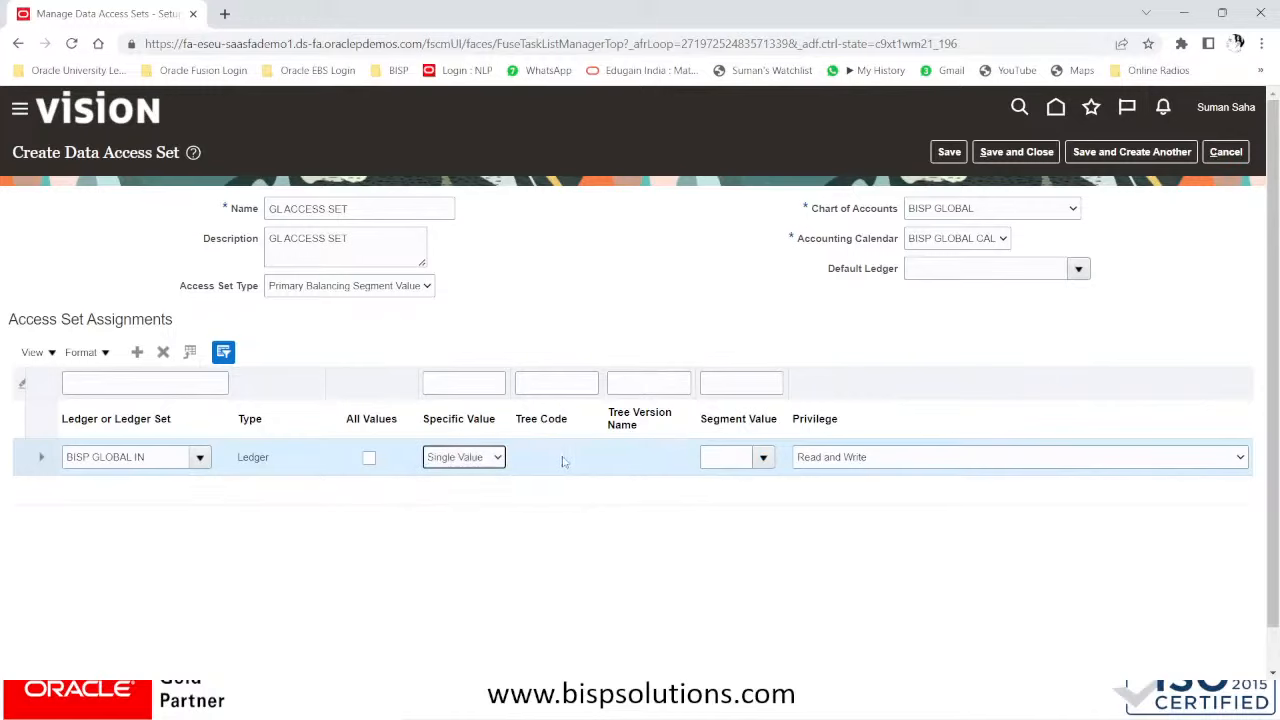
{"action": "left_click", "coordinate": [464, 462]}
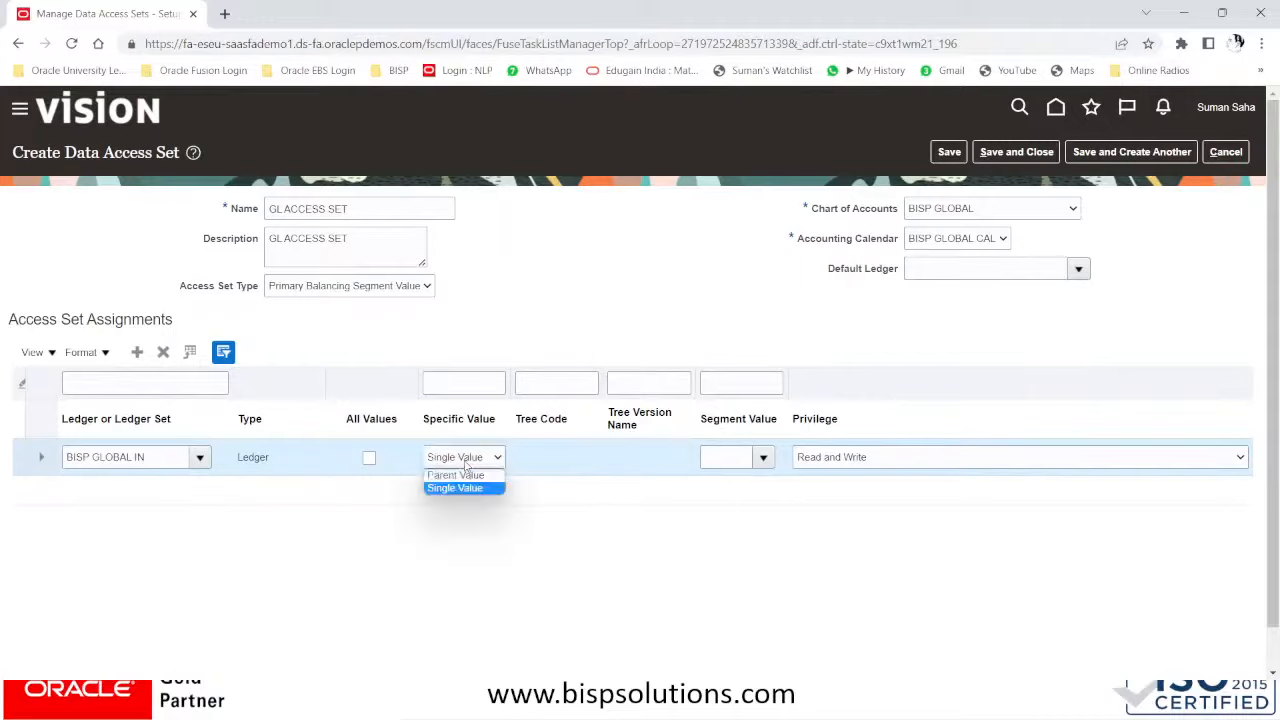
{"action": "left_click", "coordinate": [462, 487]}
{"action": "left_click", "coordinate": [763, 457]}
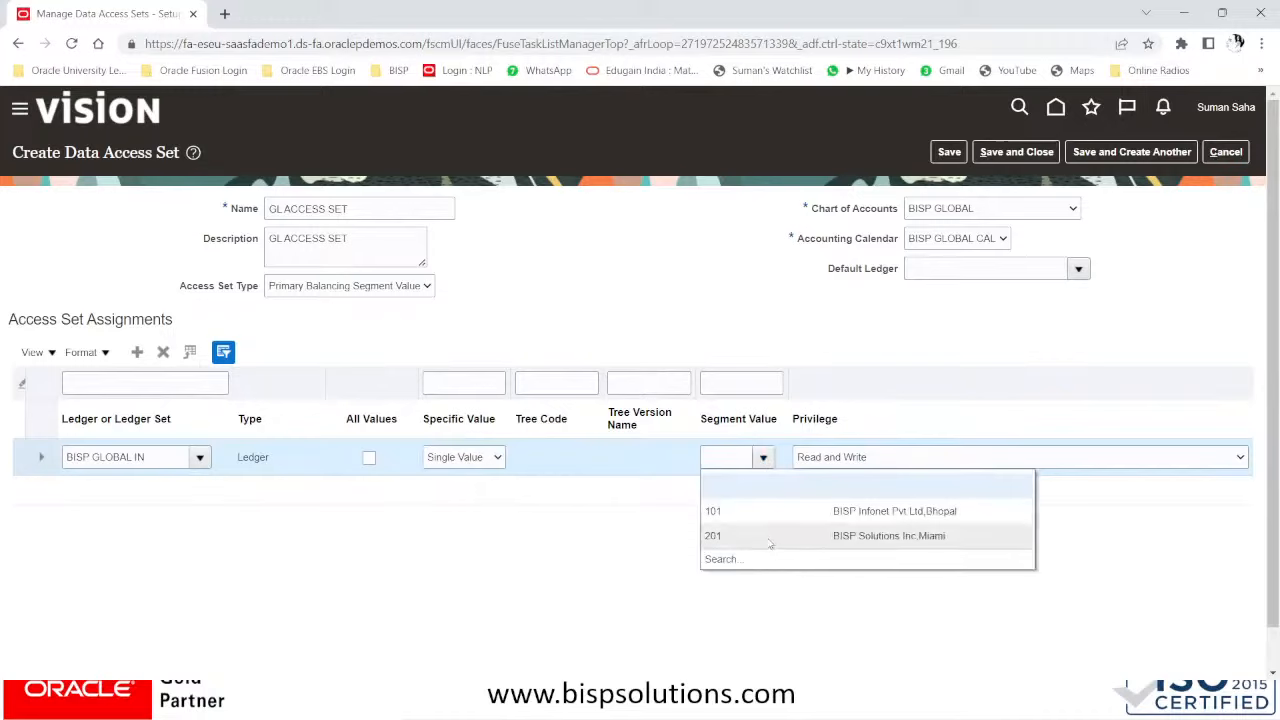
{"action": "left_click", "coordinate": [146, 468]}
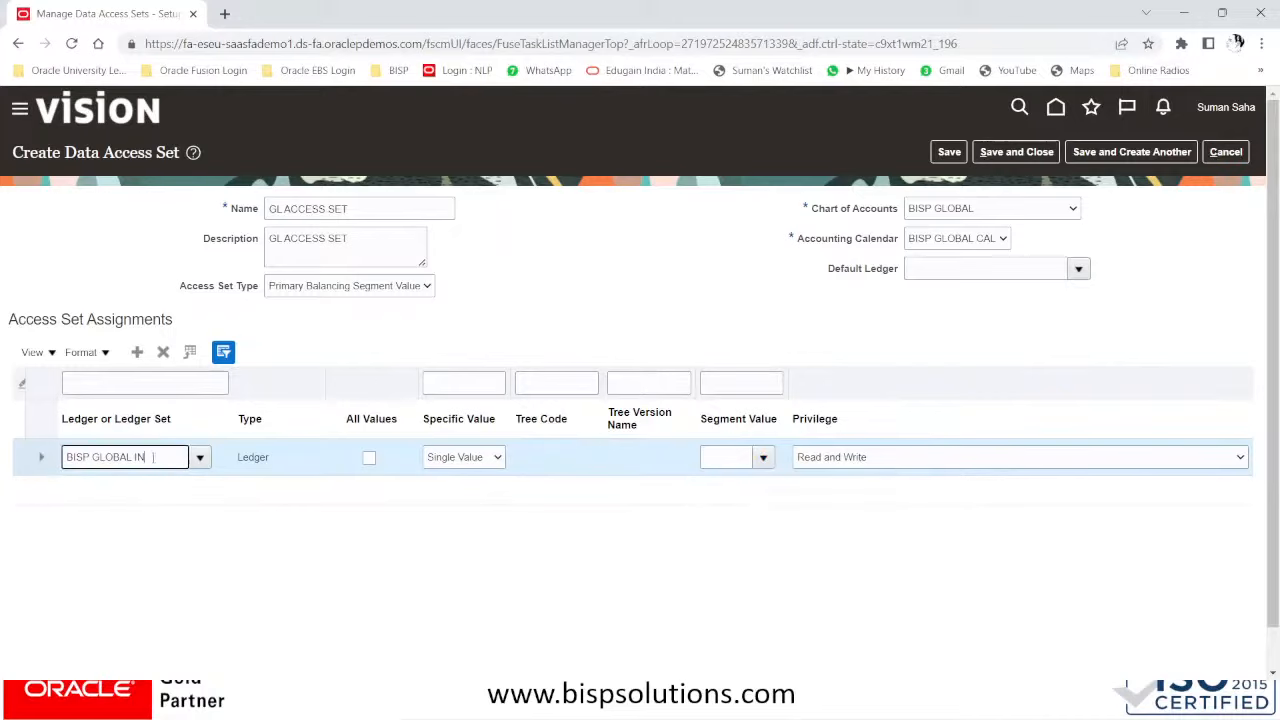
{"action": "left_click", "coordinate": [763, 457]}
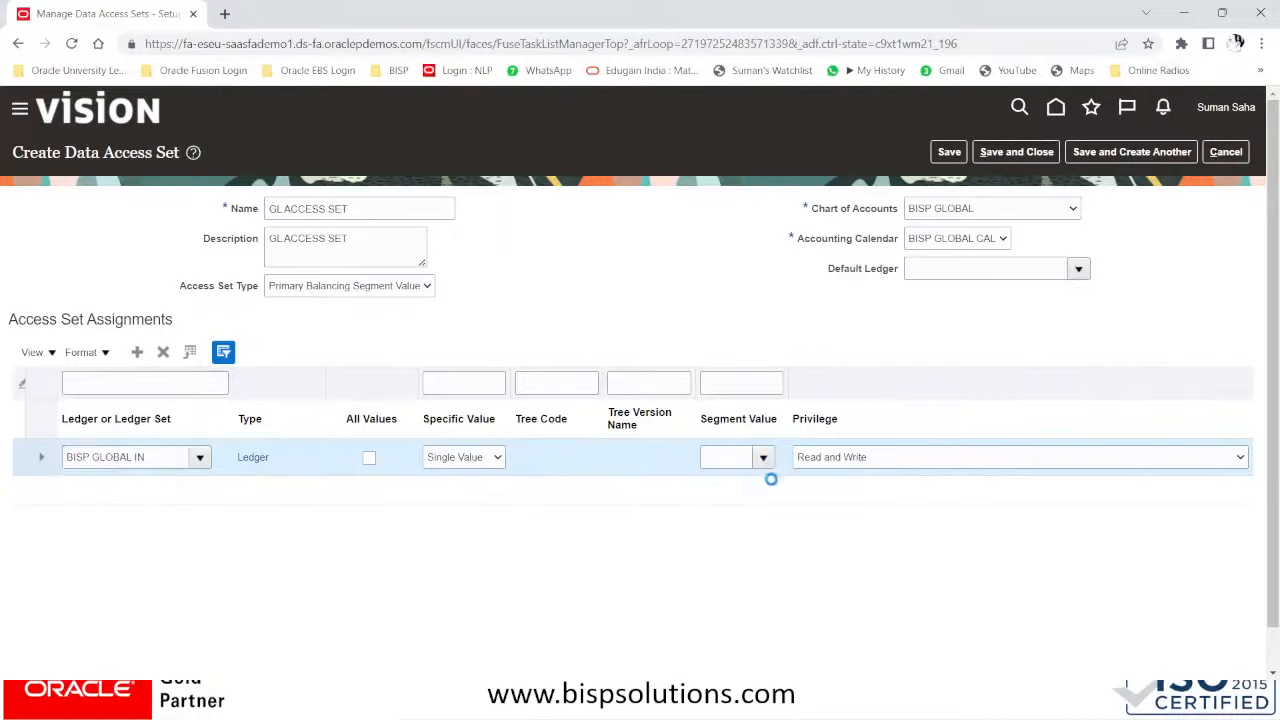
{"action": "left_click", "coordinate": [804, 520]}
- Set the BISP GLOBAL IN row's privilege to Read Only
{"action": "left_click", "coordinate": [862, 457]}
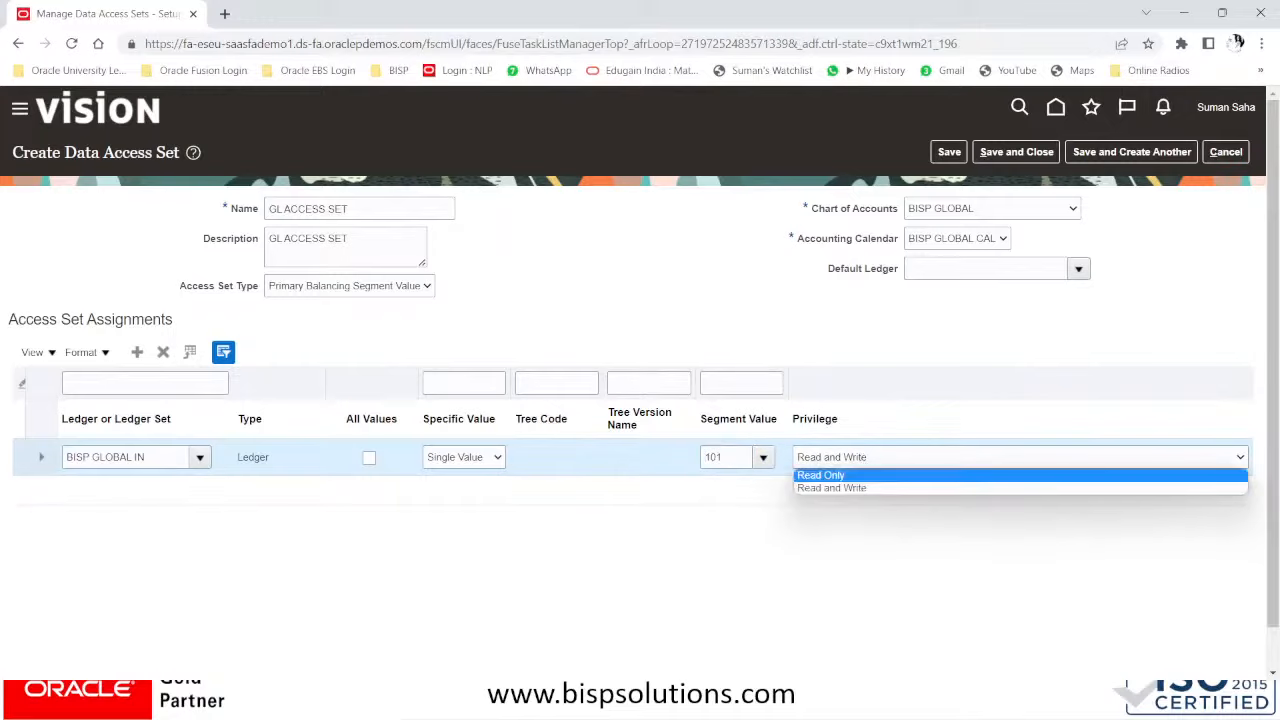
{"action": "left_click", "coordinate": [824, 488]}
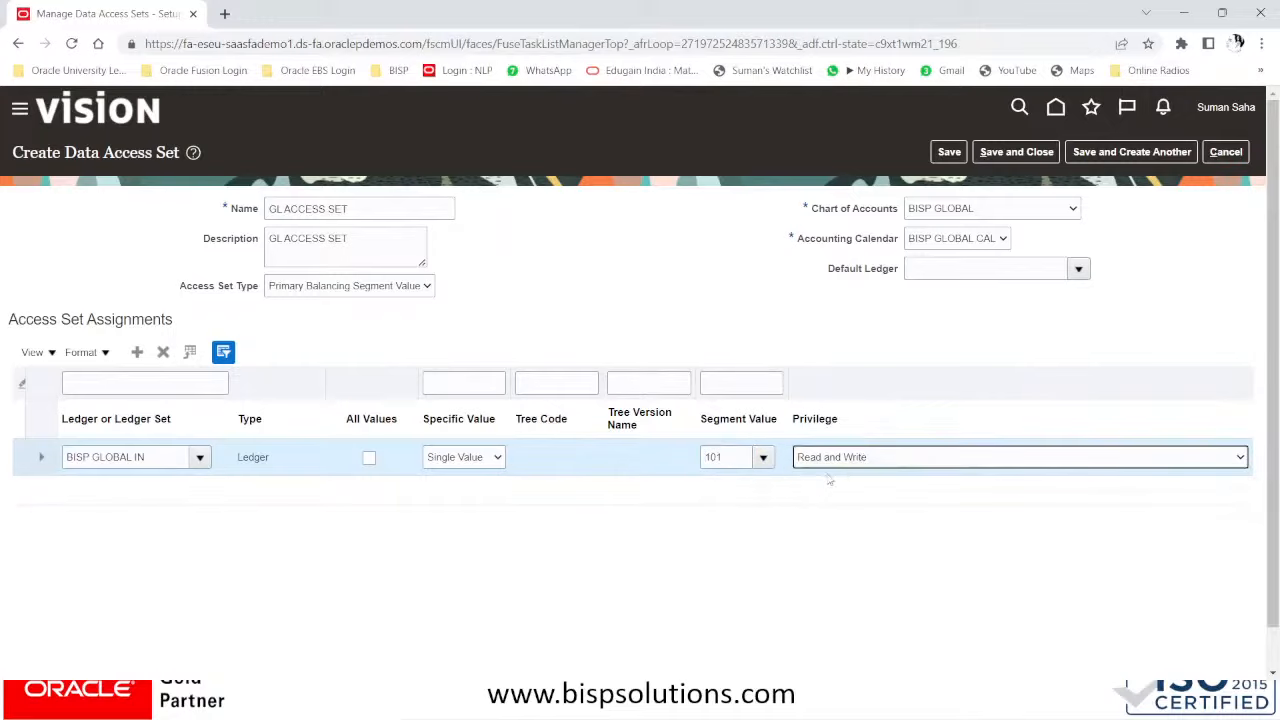
{"action": "left_click", "coordinate": [842, 464]}
{"action": "left_click", "coordinate": [827, 475]}
- Add a BISP GLOBAL US row limited to Single Value 201 with Read Only privilege
{"action": "left_click", "coordinate": [137, 352]}
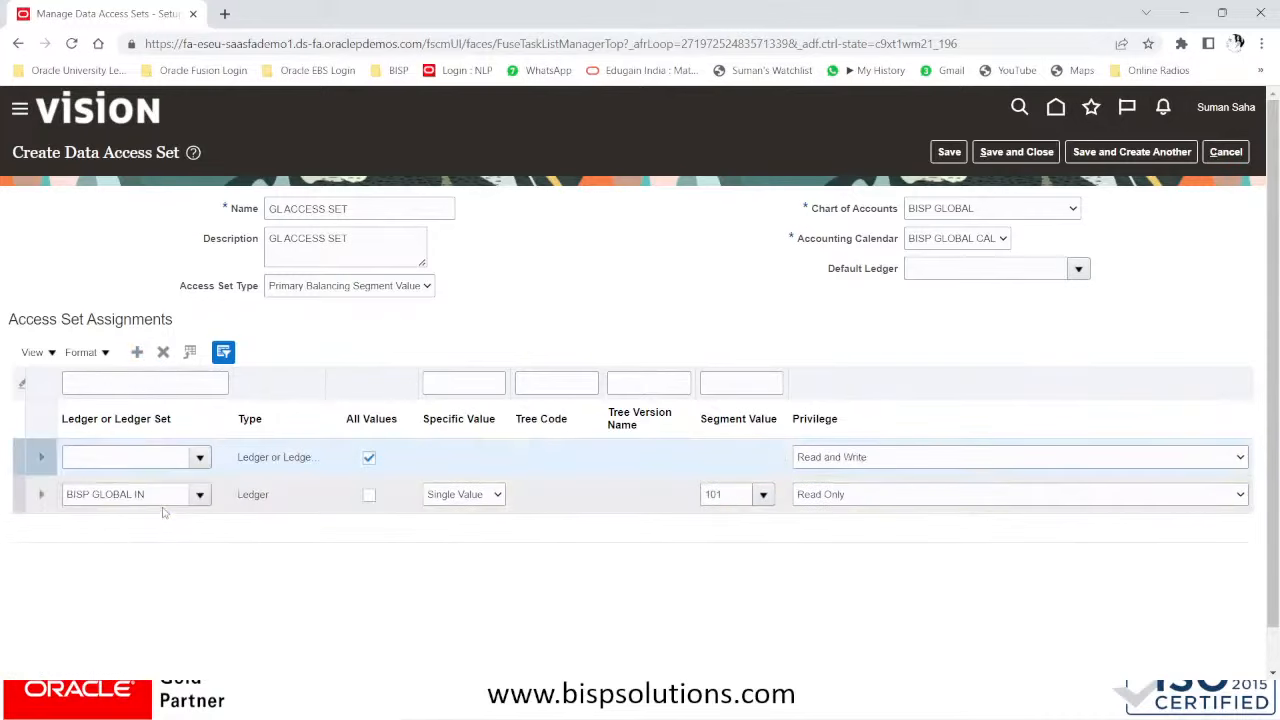
{"action": "left_click", "coordinate": [198, 464]}
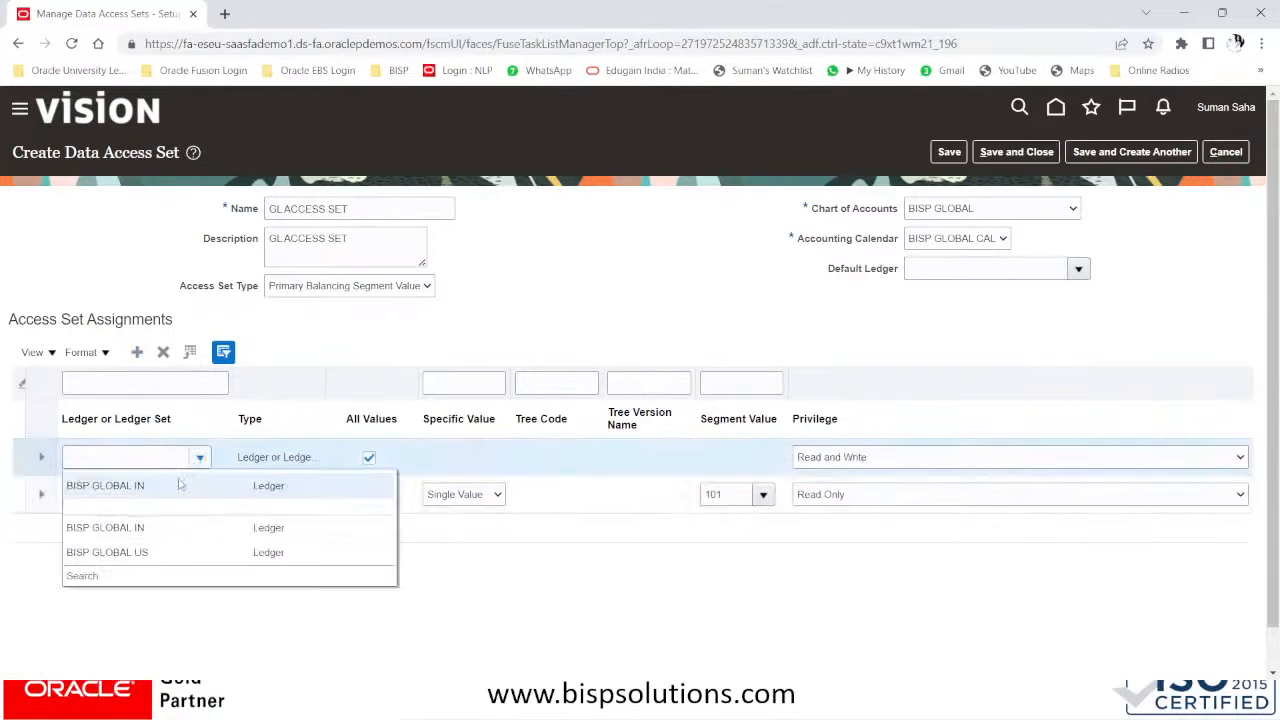
{"action": "left_click", "coordinate": [127, 552]}
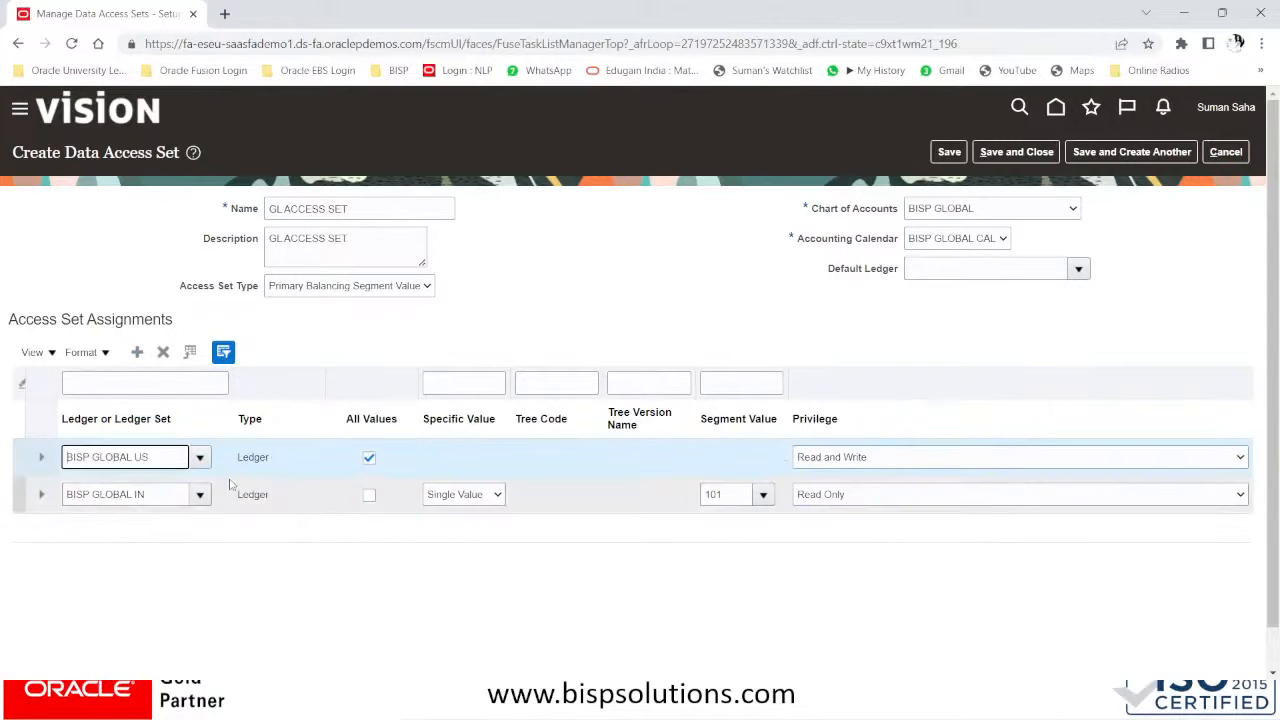
{"action": "left_click", "coordinate": [368, 459]}
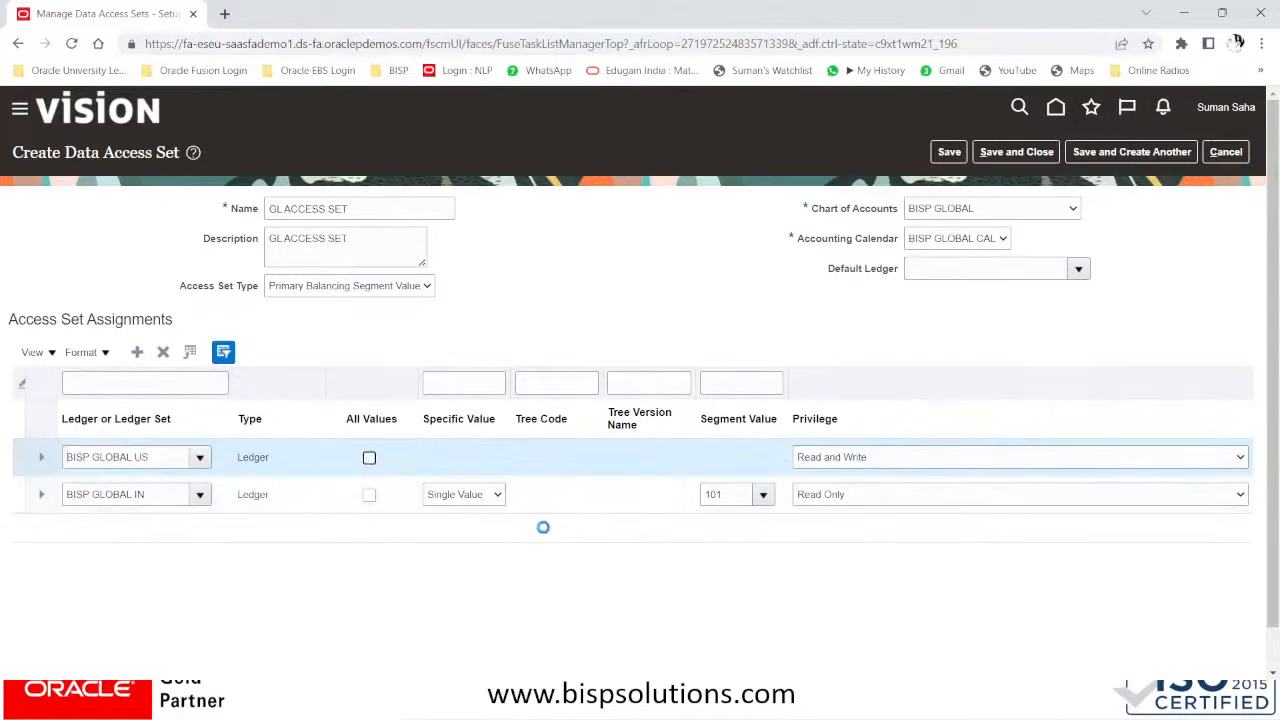
{"action": "left_click", "coordinate": [470, 457]}
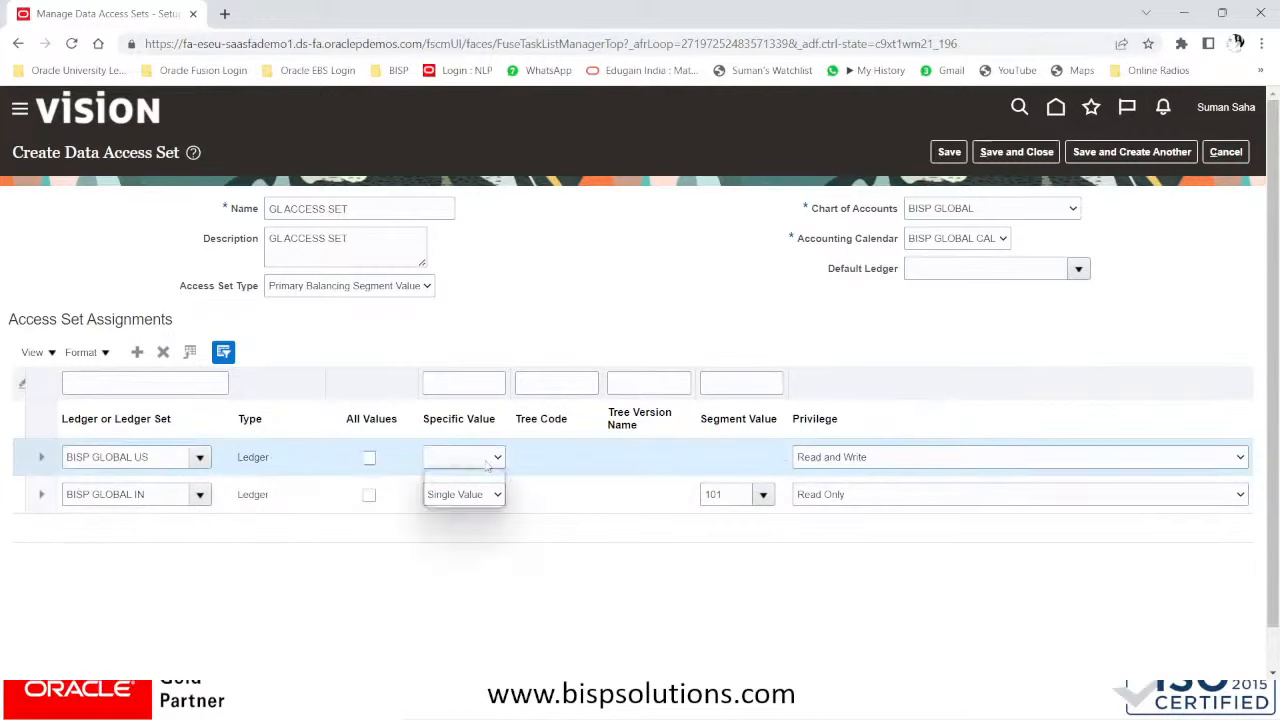
{"action": "left_click", "coordinate": [464, 501]}
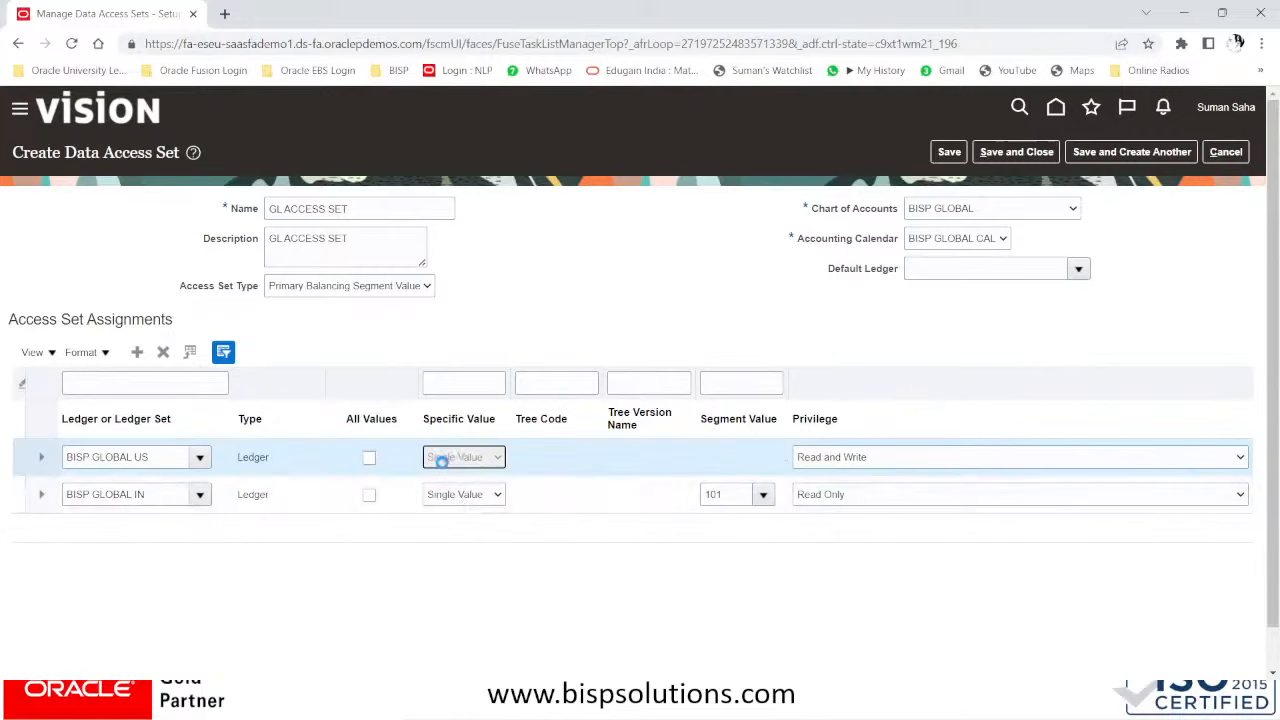
{"action": "left_click", "coordinate": [763, 457]}
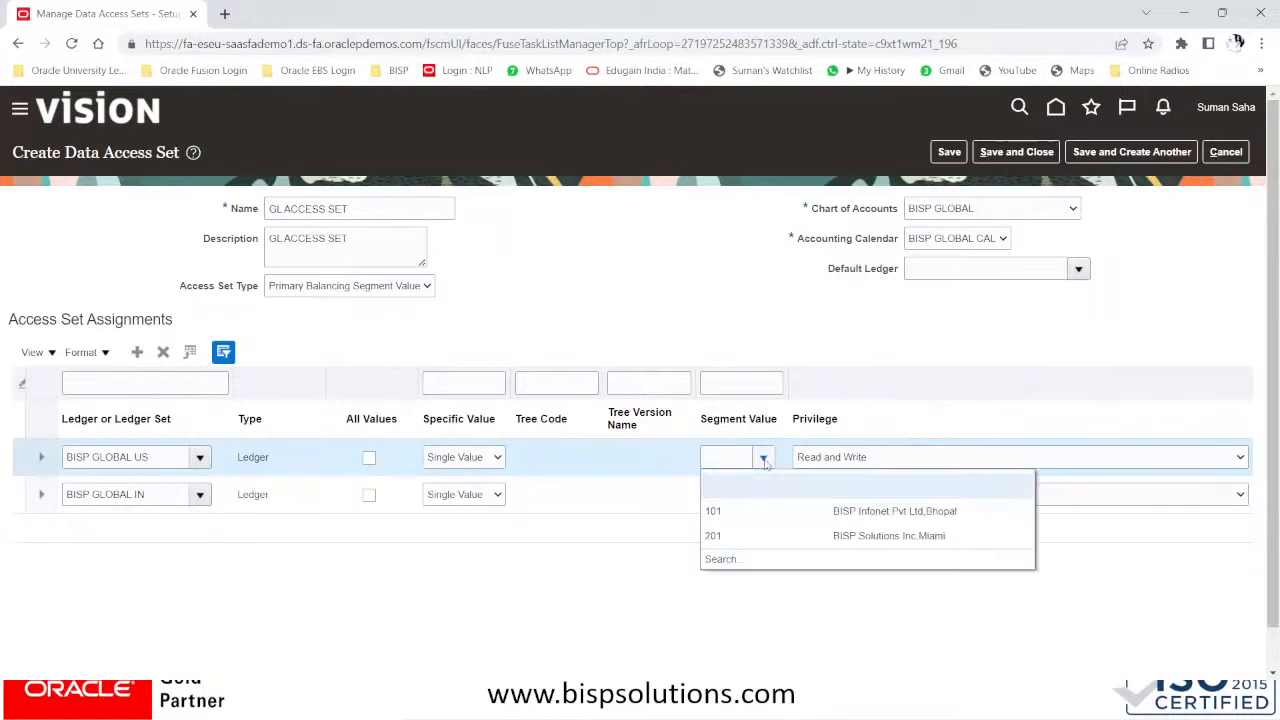
{"action": "left_click", "coordinate": [712, 536]}
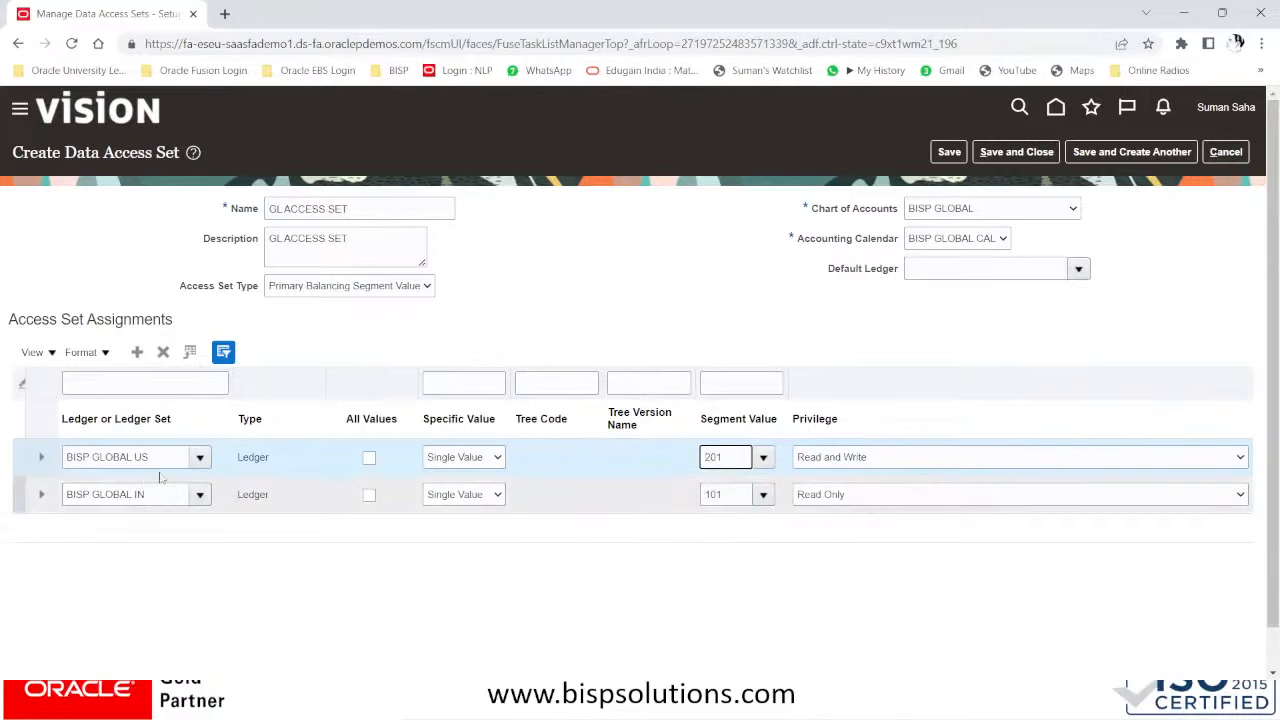
{"action": "left_click", "coordinate": [975, 463]}
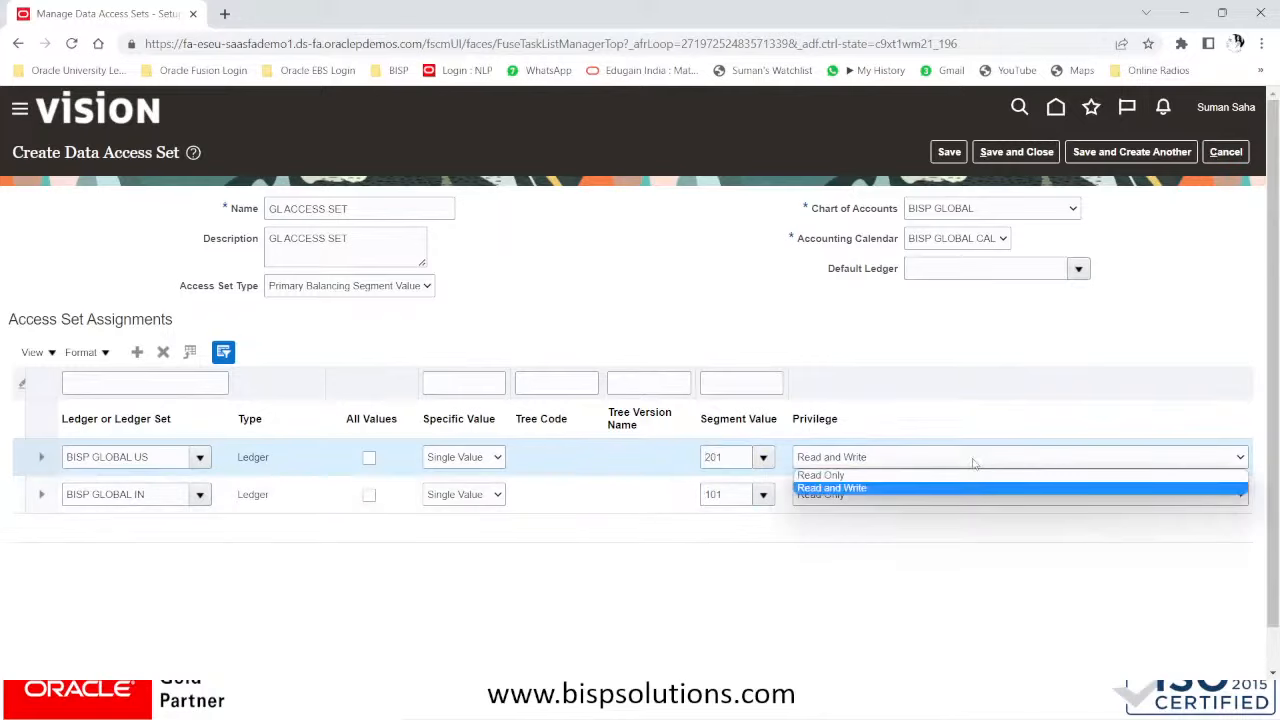
{"action": "left_click", "coordinate": [886, 476]}
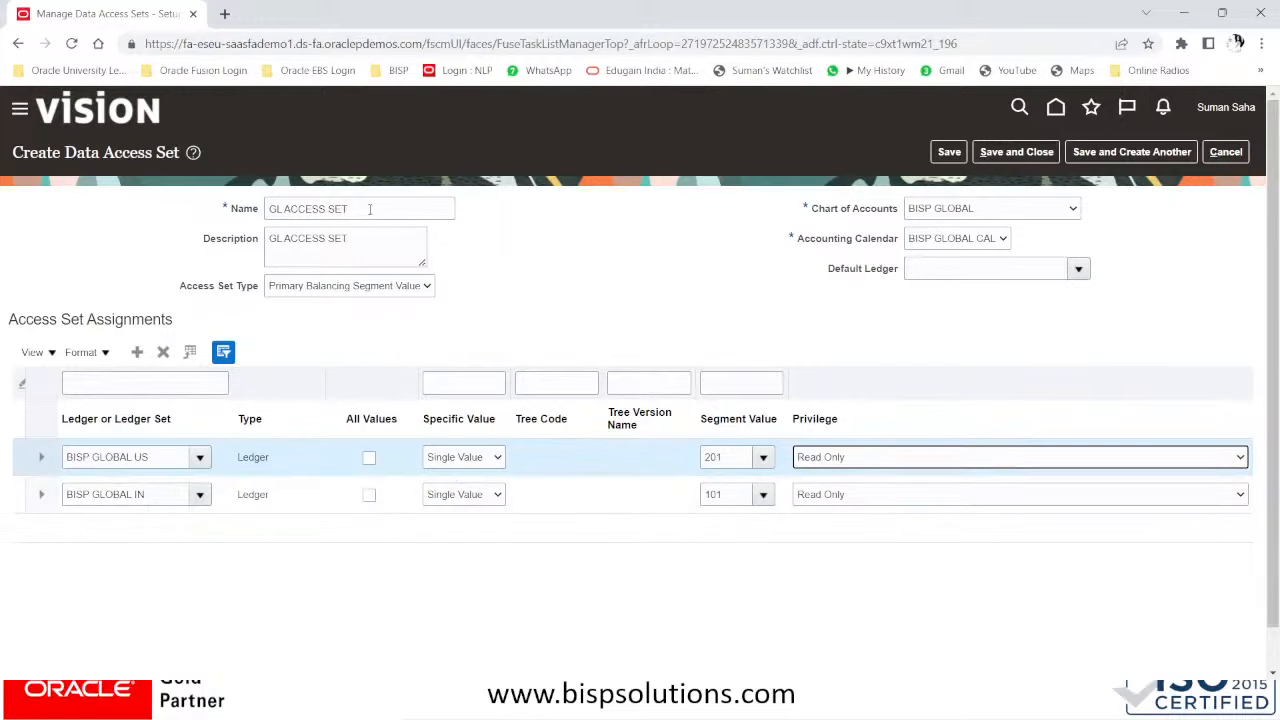
- Rename the access set to 'GL READ ONLY ACCESS SET' and save it
{"action": "left_click_drag", "start_coordinate": [370, 209], "coordinate": [241, 221]}
{"action": "left_click", "coordinate": [286, 211]}
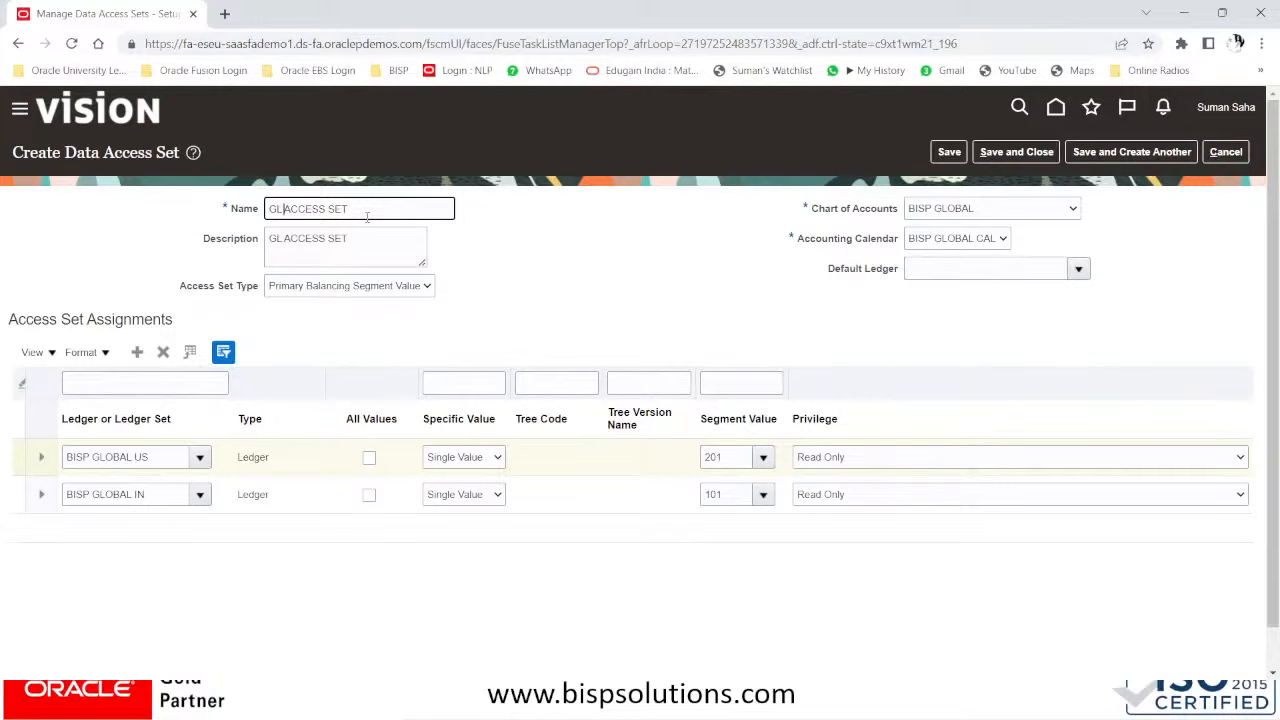
{"action": "type", "text": "RD"}
{"action": "key", "text": "BackSpace"}
{"action": "type", "text": "EAD ONLY"}
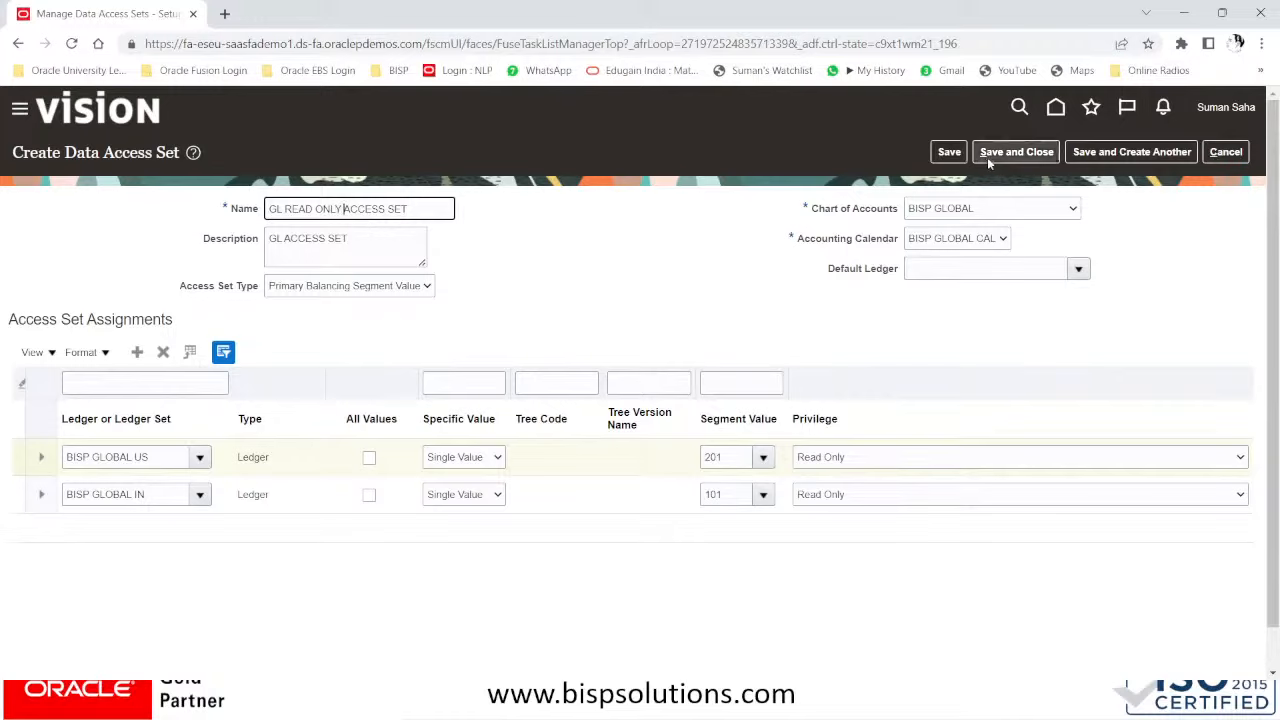
{"action": "left_click", "coordinate": [950, 154]}
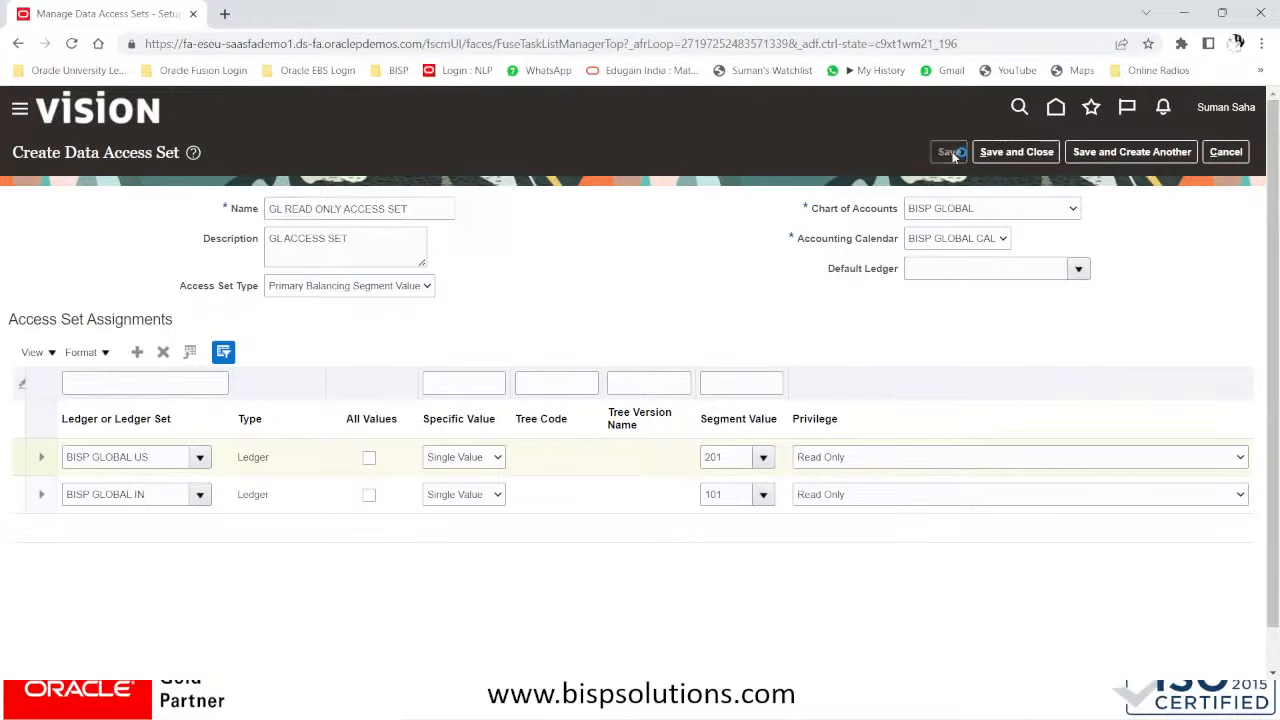
{"action": "left_click", "coordinate": [1016, 157]}
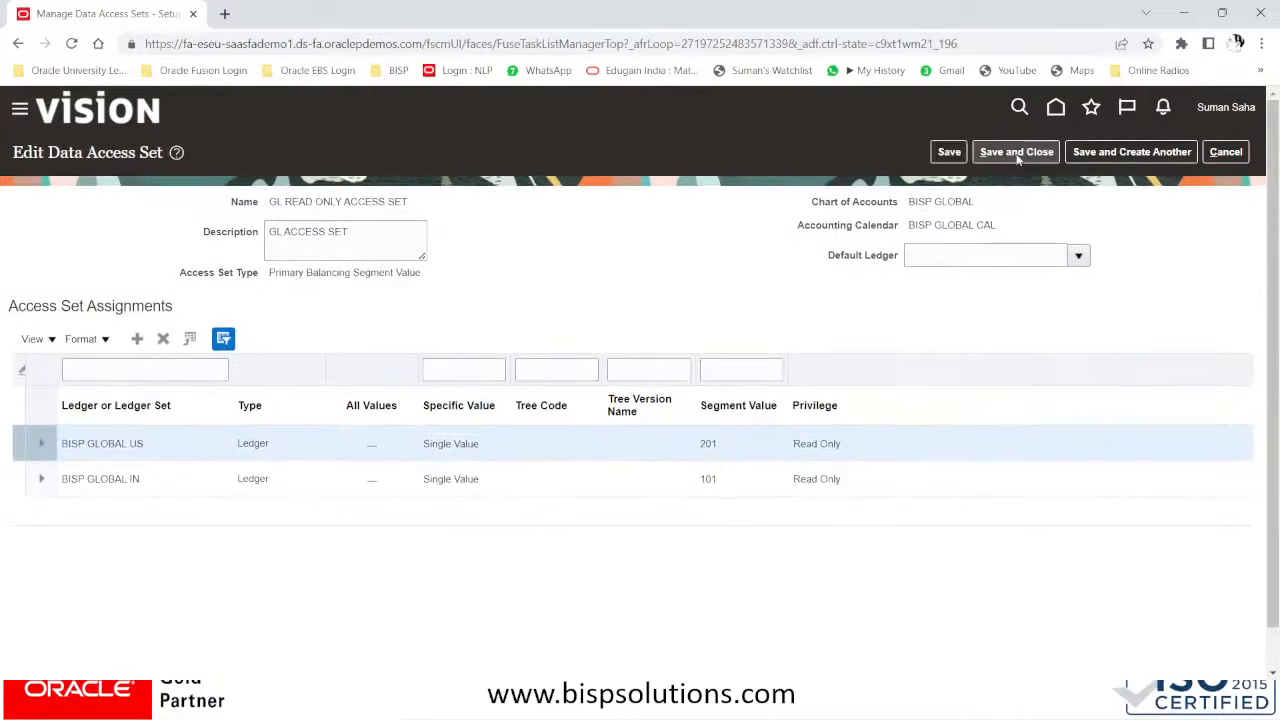
- Save and close GL READ ONLY ACCESS SET, returning to Manage Data Access Sets
{"action": "left_click", "coordinate": [1016, 153]}
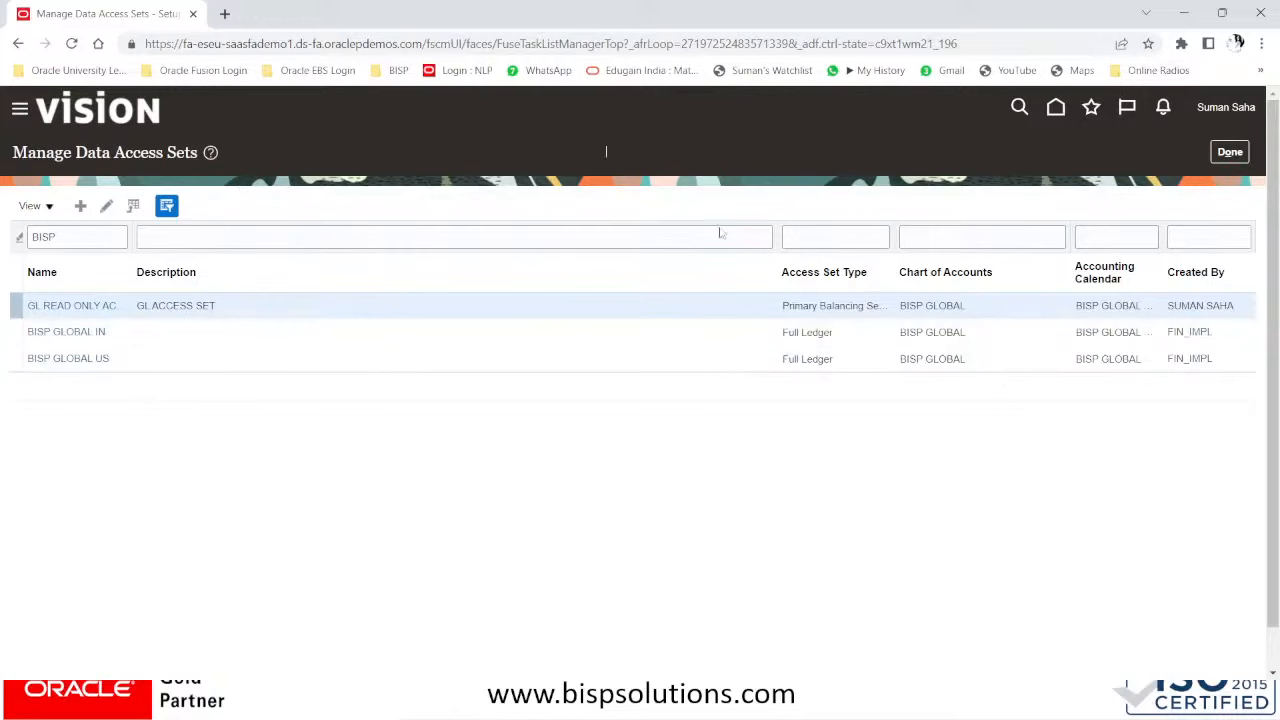
- Close the Manage Data Access Sets page and switch to the PowerPoint slide show on data access set security
{"action": "left_click", "coordinate": [1232, 152]}
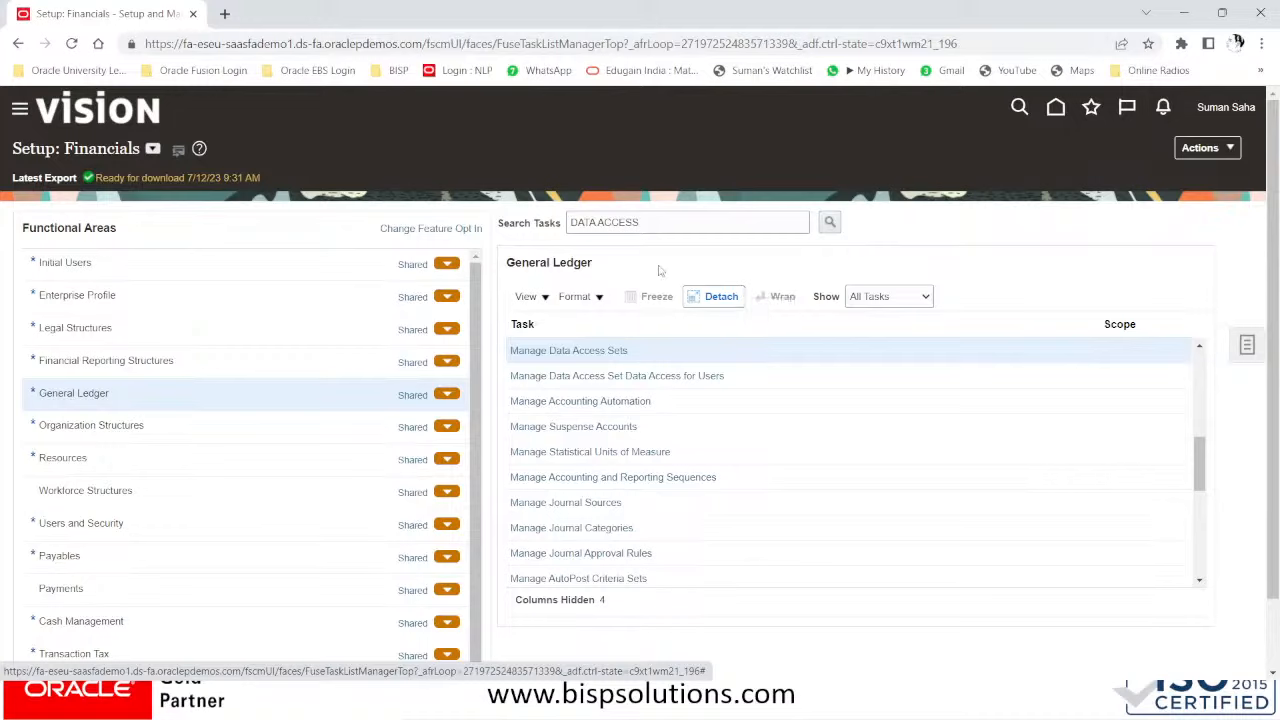
{"action": "left_click_drag", "start_coordinate": [660, 224], "coordinate": [474, 214]}
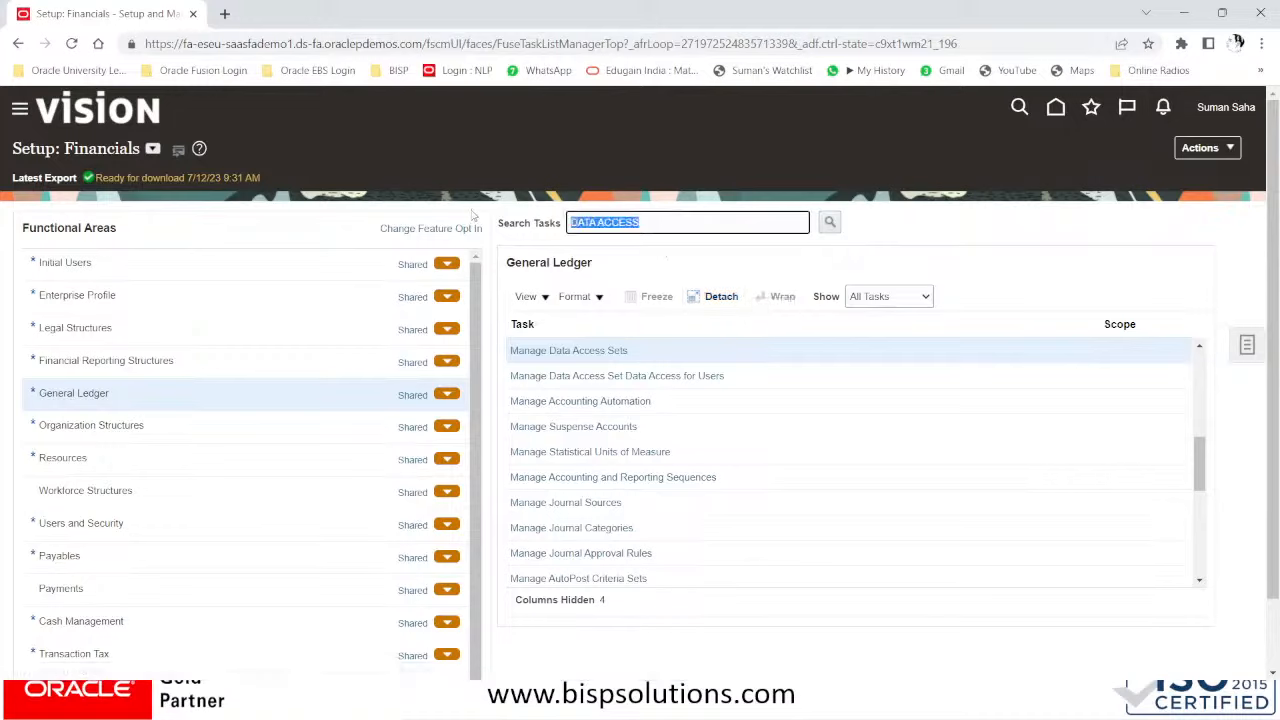
{"action": "key", "text": "alt+Tab"}
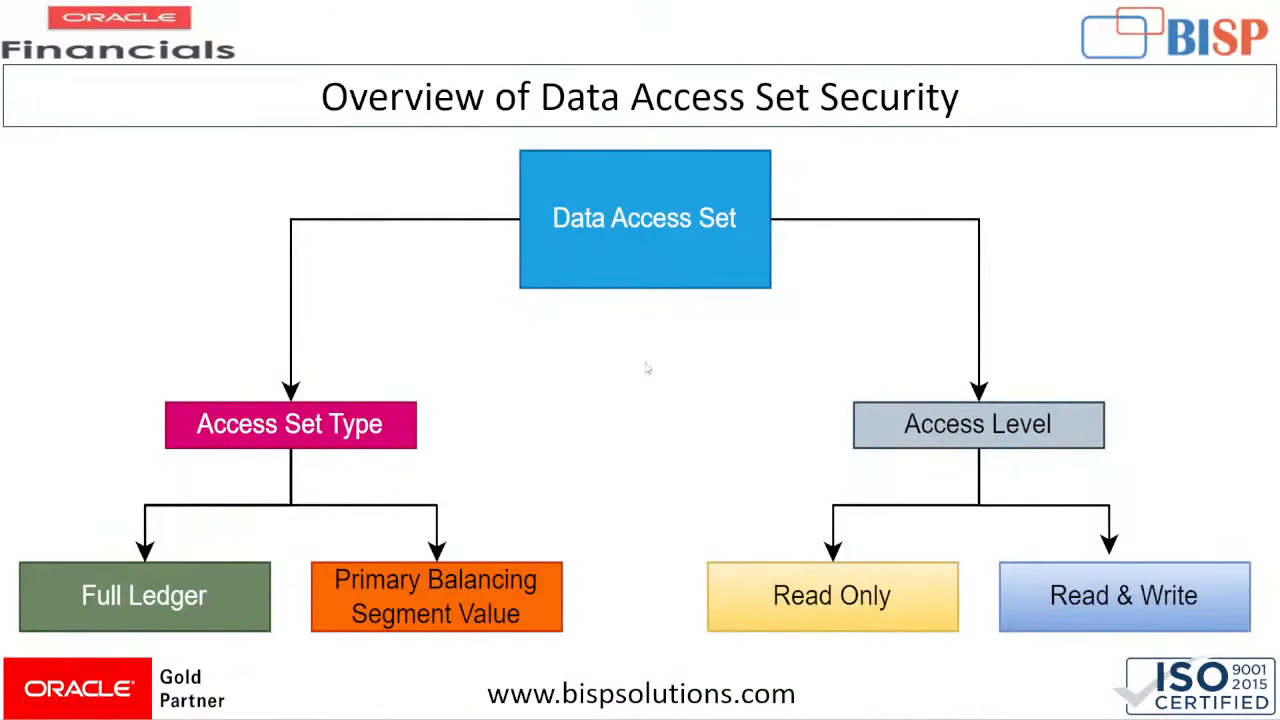
{"action": "left_click", "coordinate": [648, 367]}
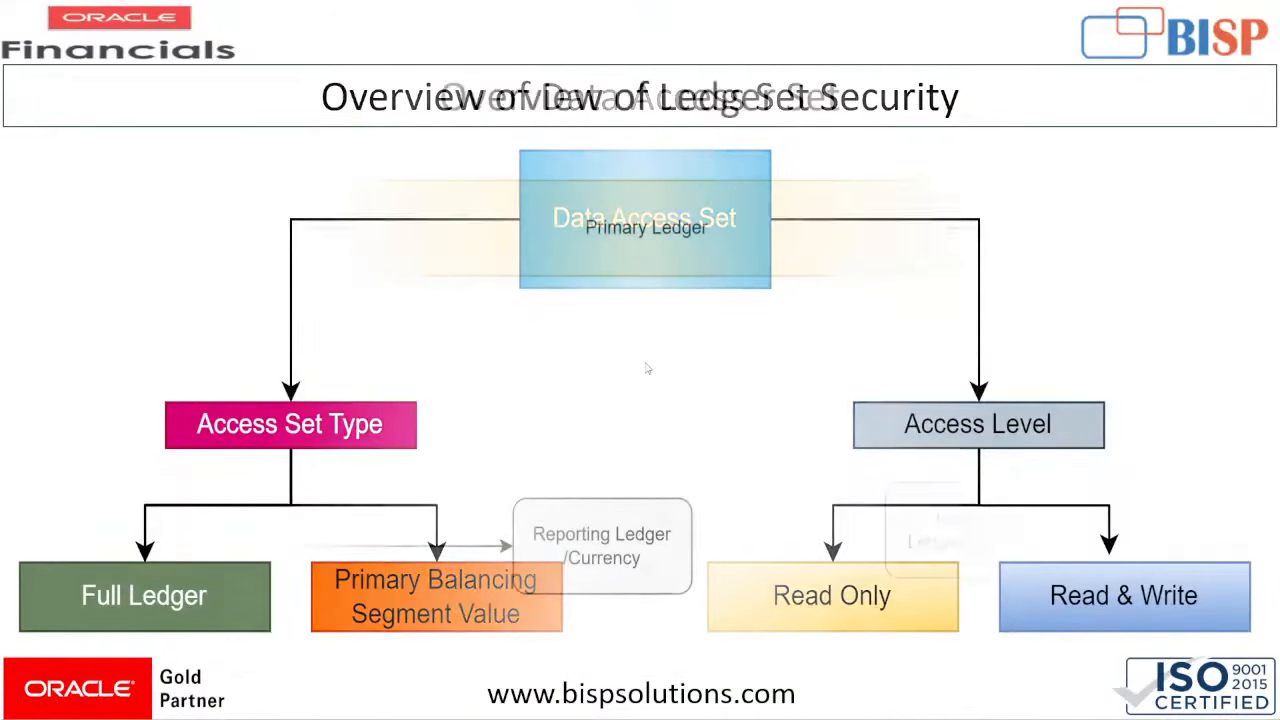
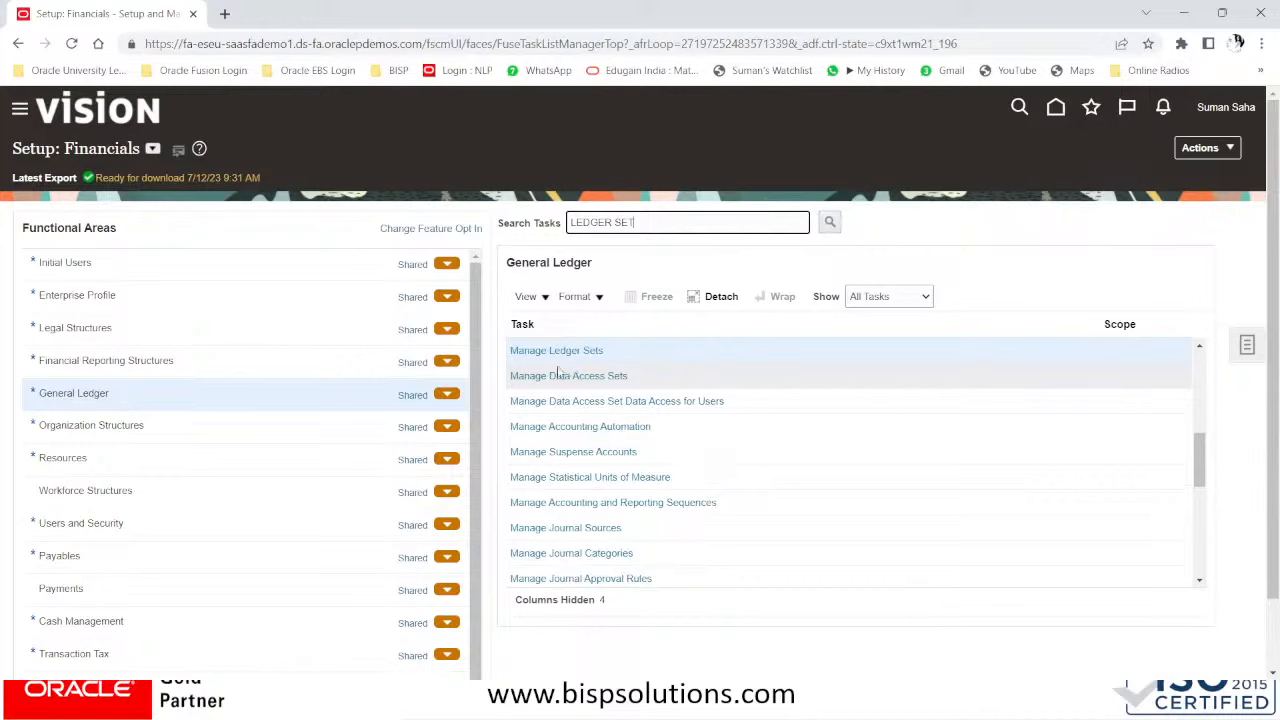
- Open Manage Ledger Sets from the General Ledger setup task list
{"action": "left_click", "coordinate": [571, 350]}
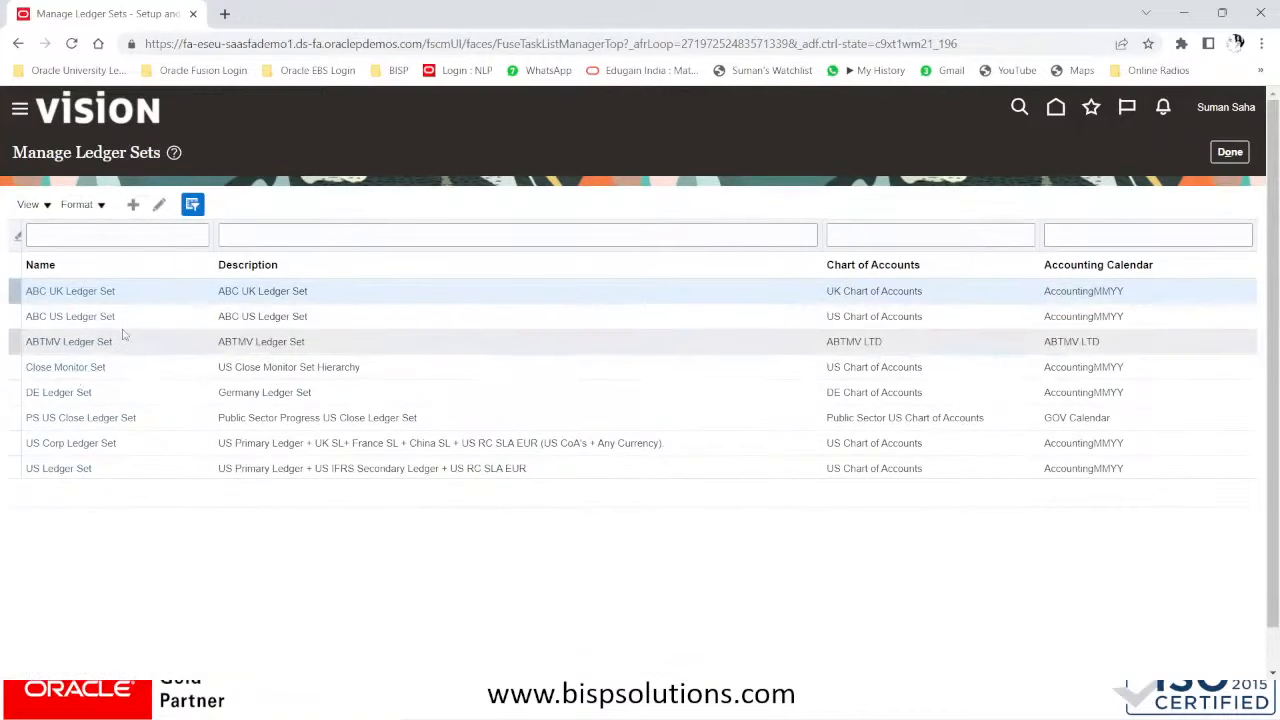
- Create a ledger set on chart of accounts BISP GLOBAL and calendar BISP GLOBAL CAL, adding an assignment row
{"action": "left_click", "coordinate": [136, 205]}
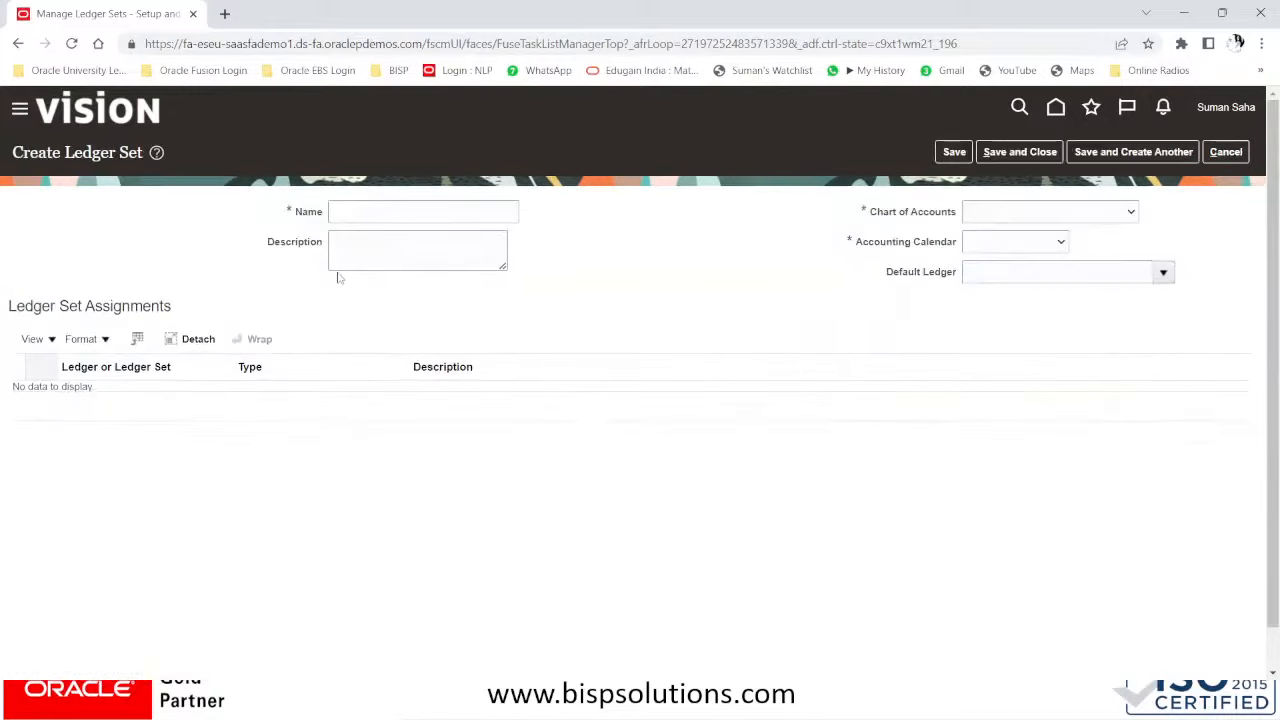
{"action": "left_click", "coordinate": [1015, 211]}
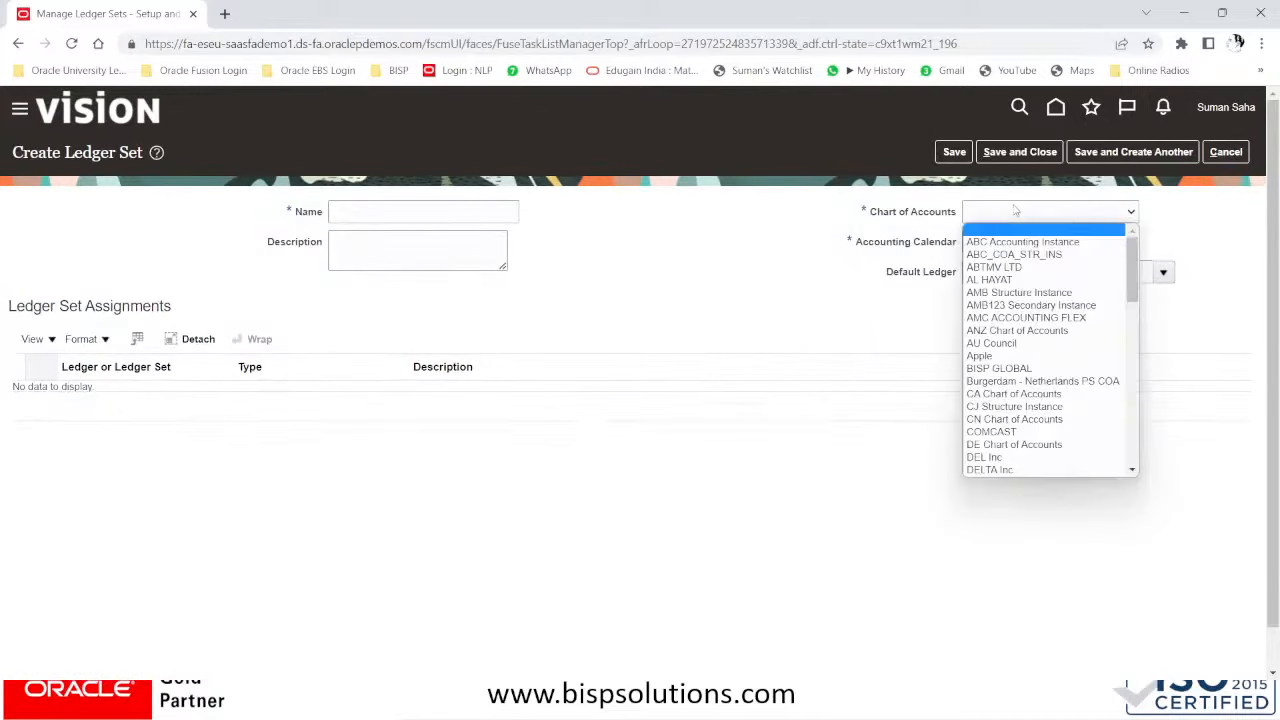
{"action": "left_click", "coordinate": [1000, 368]}
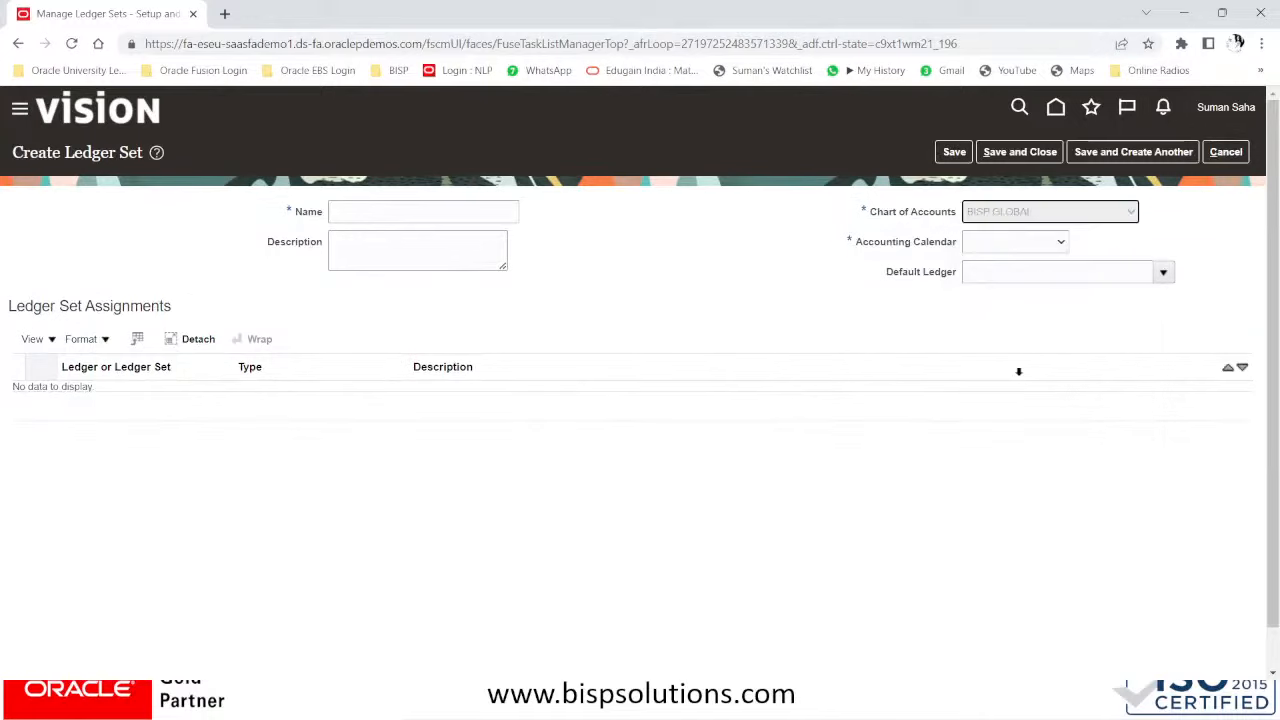
{"action": "left_click", "coordinate": [1015, 243]}
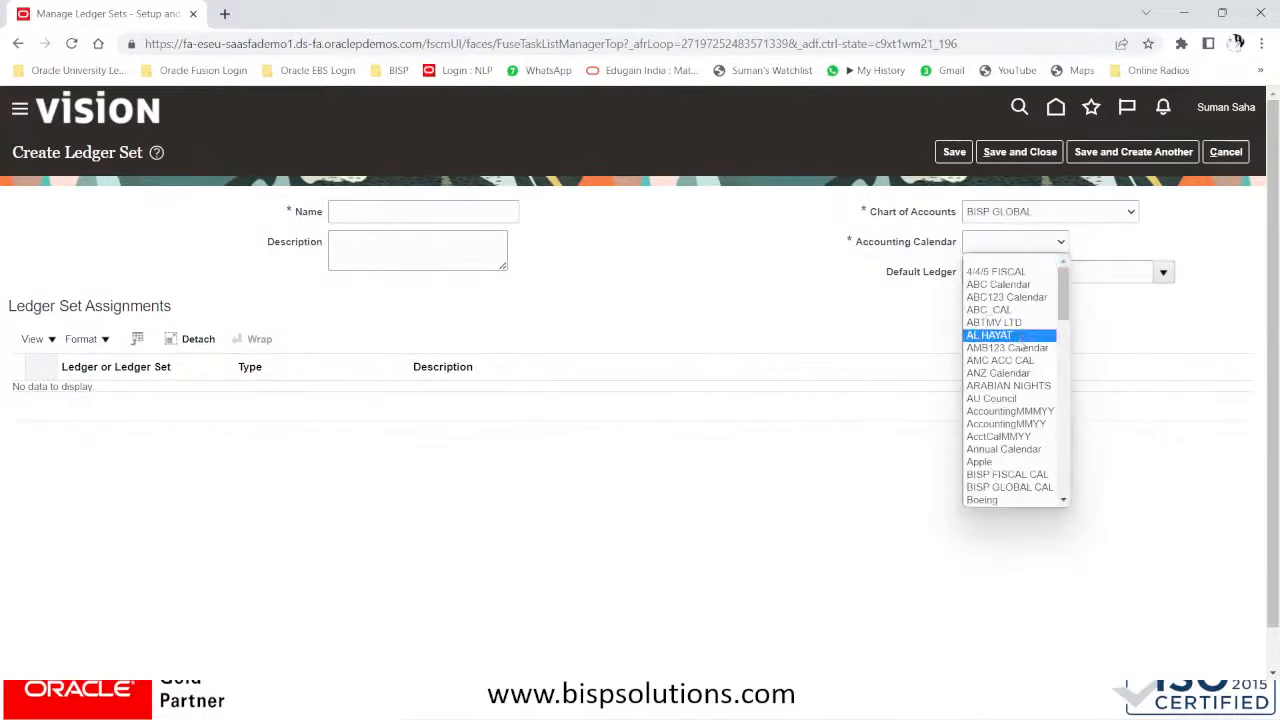
{"action": "left_click", "coordinate": [1010, 487]}
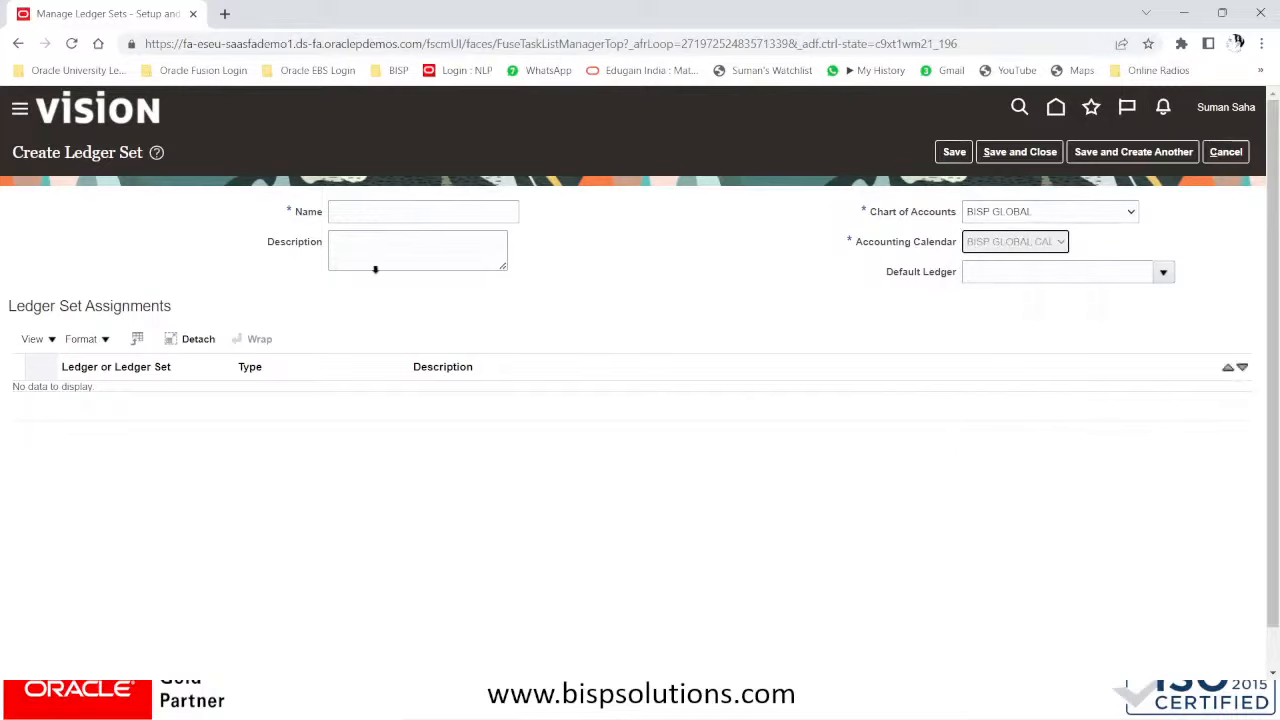
{"action": "left_click", "coordinate": [358, 211]}
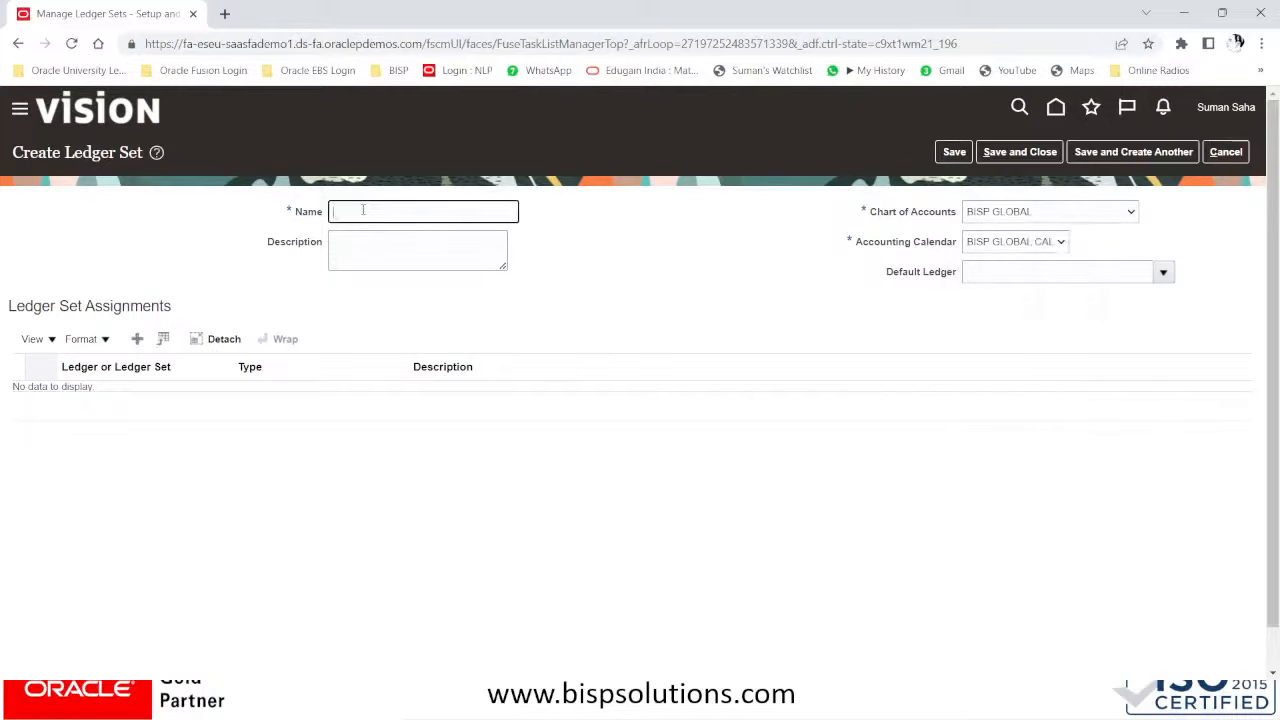
{"action": "left_click", "coordinate": [137, 340]}
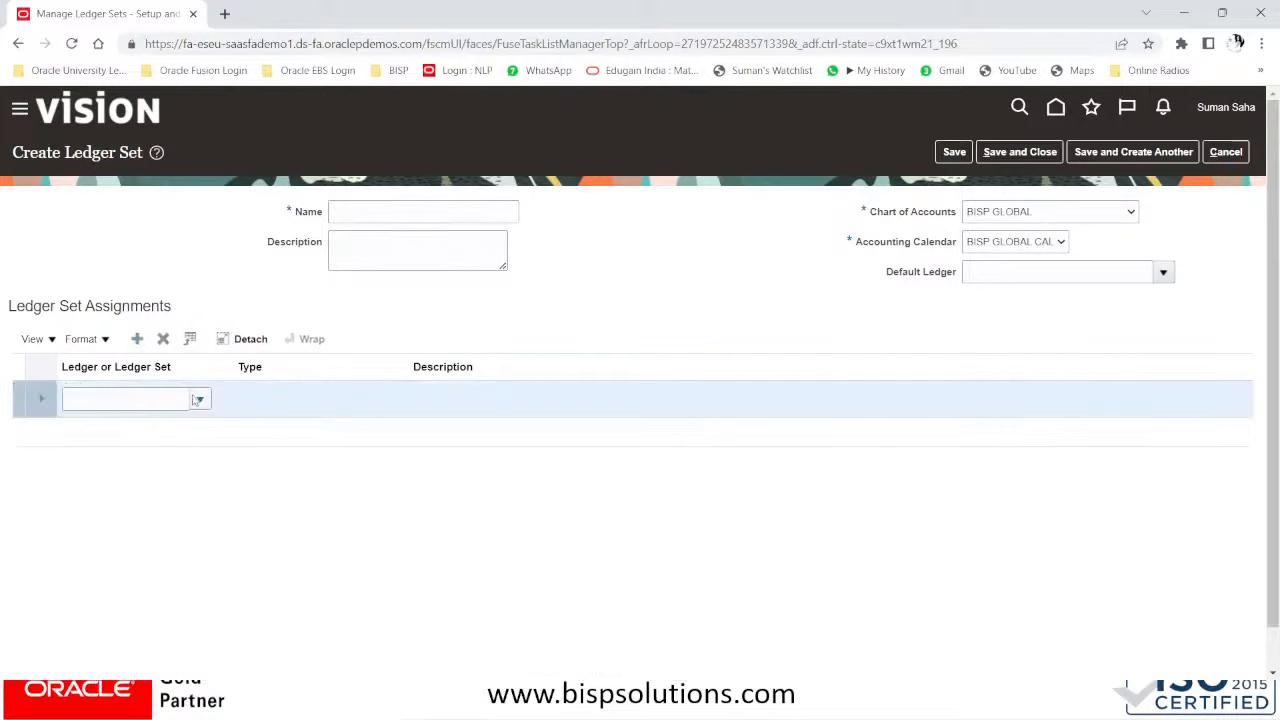
{"action": "left_click", "coordinate": [196, 397]}
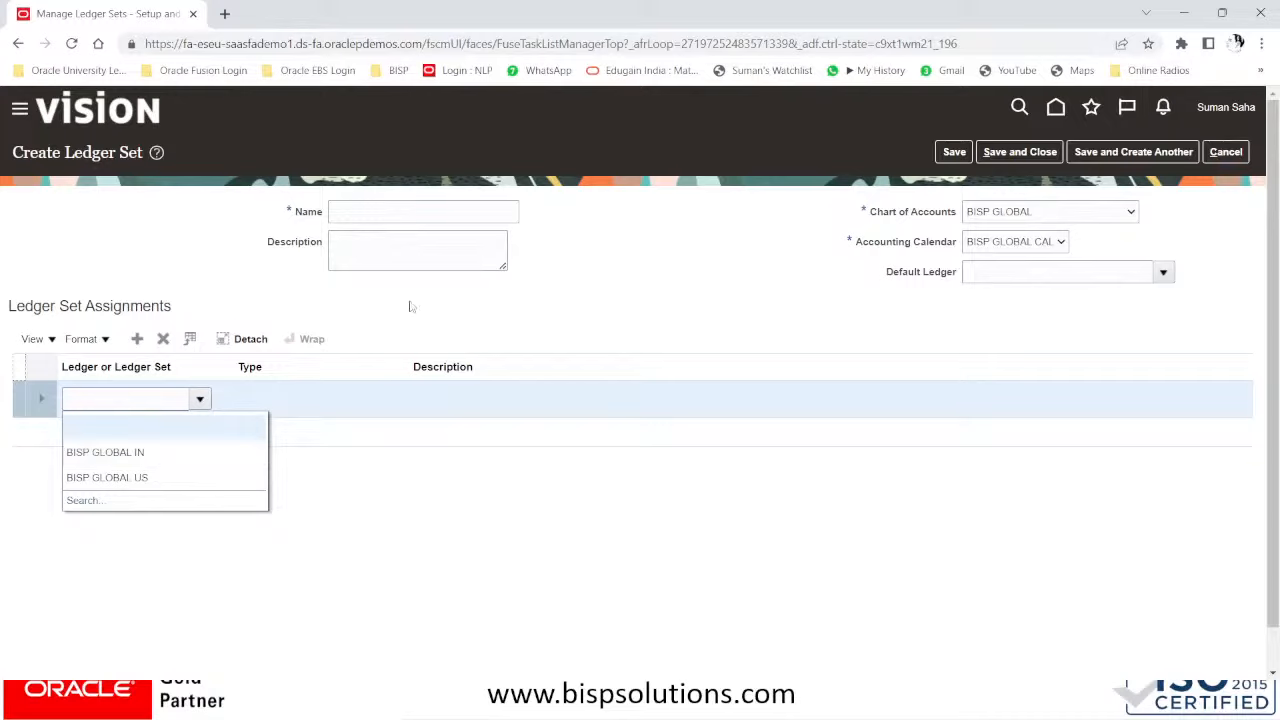
{"action": "left_click", "coordinate": [392, 210]}
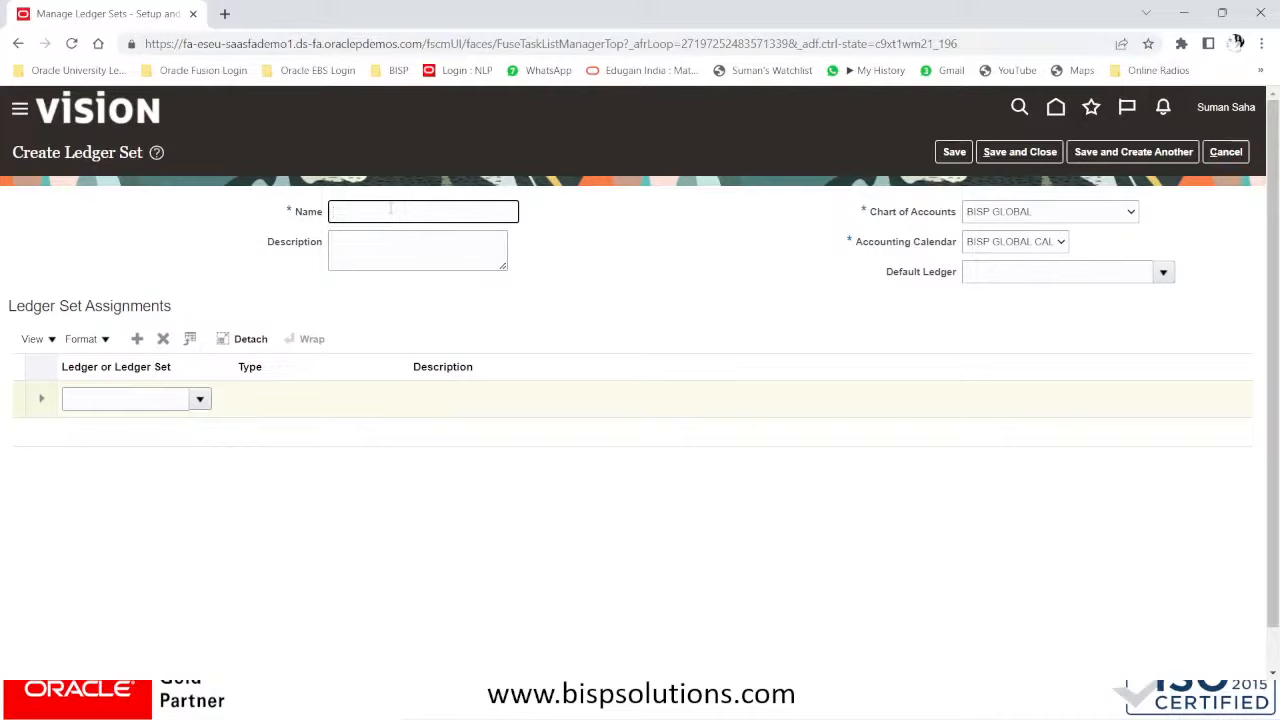
- Name the ledger set 'BISP GROUP LEDGER SET' and use the same text as its description
{"action": "type", "text": "GROUP LEDGER SET"}
{"action": "left_click_drag", "start_coordinate": [463, 212], "coordinate": [200, 214]}
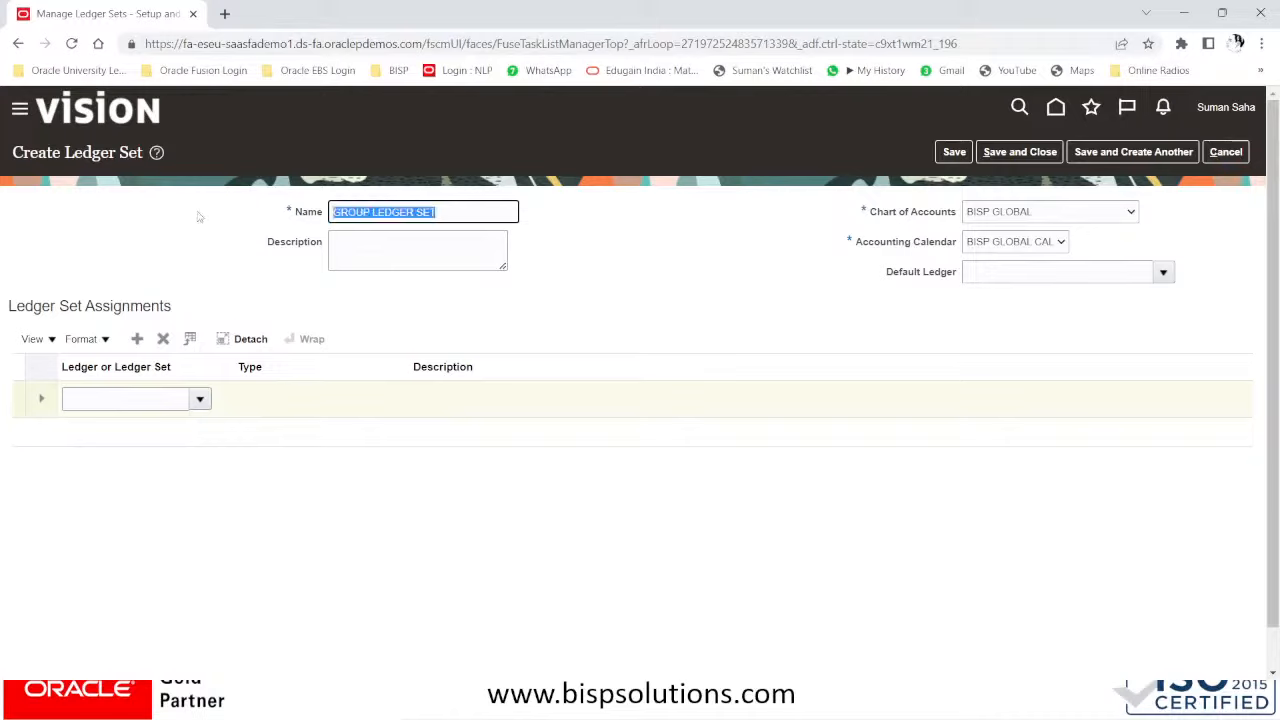
{"action": "left_click", "coordinate": [336, 214]}
{"action": "type", "text": "BISP"}
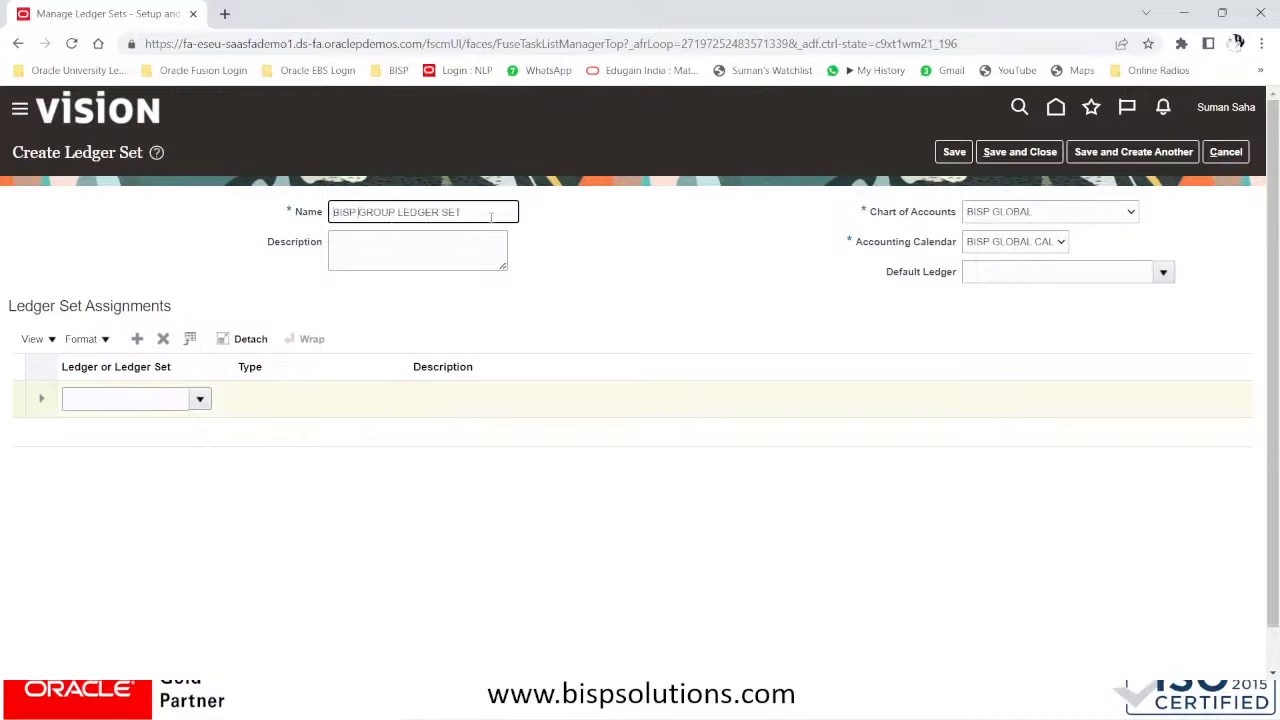
{"action": "left_click_drag", "start_coordinate": [492, 215], "coordinate": [278, 213]}
{"action": "key", "text": "ctrl+c"}
{"action": "left_click", "coordinate": [352, 240]}
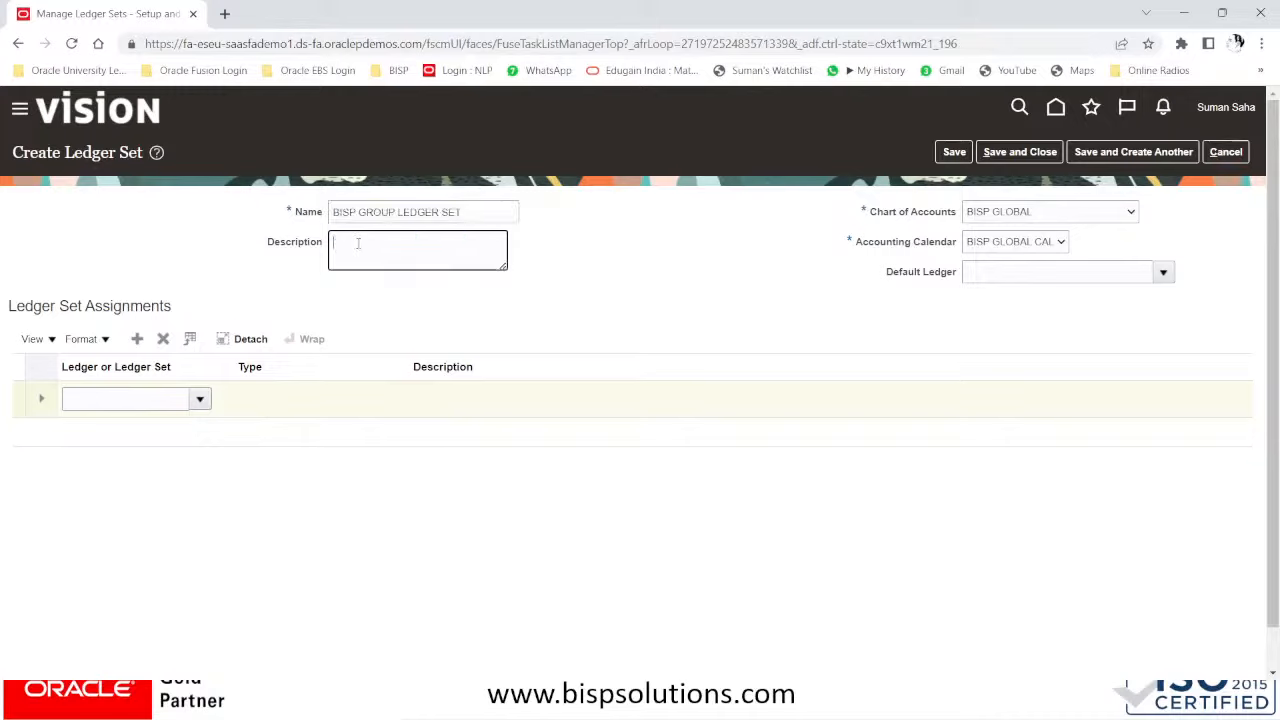
{"action": "key", "text": "ctrl+v"}
- Assign ledgers BISP GLOBAL IN and BISP GLOBAL US to the set and save it
{"action": "left_click", "coordinate": [166, 403]}
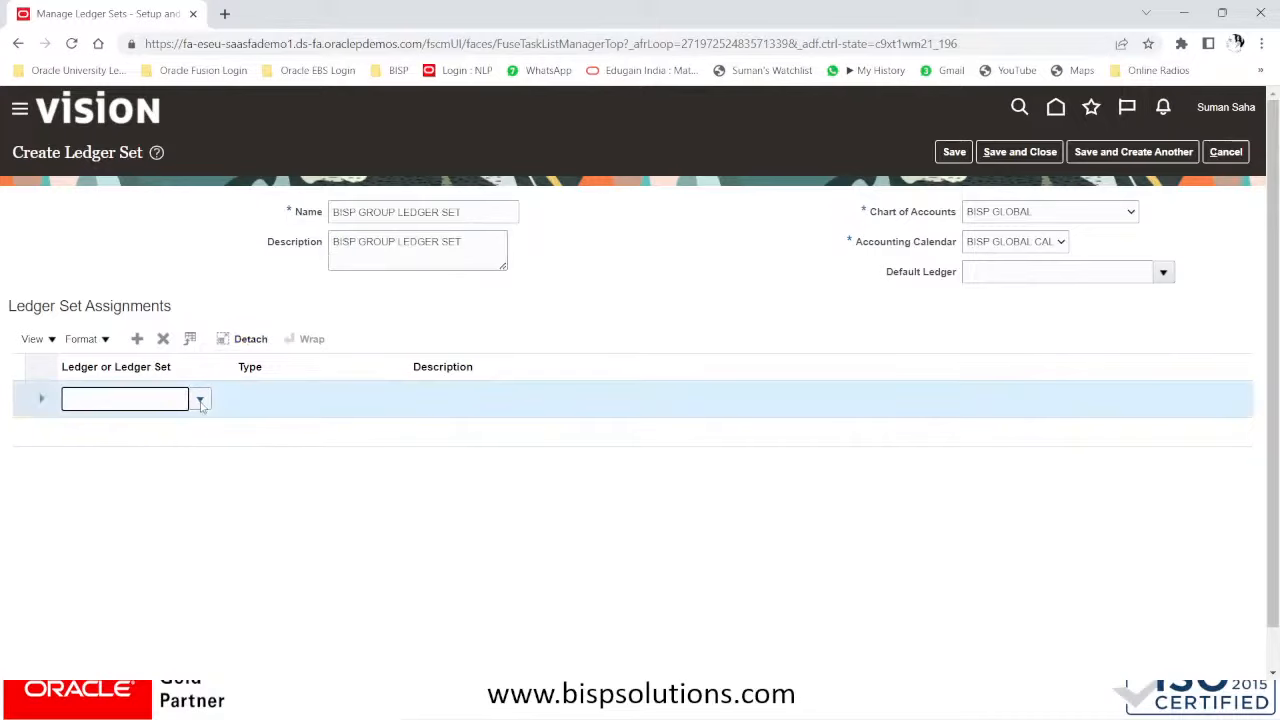
{"action": "left_click", "coordinate": [201, 400]}
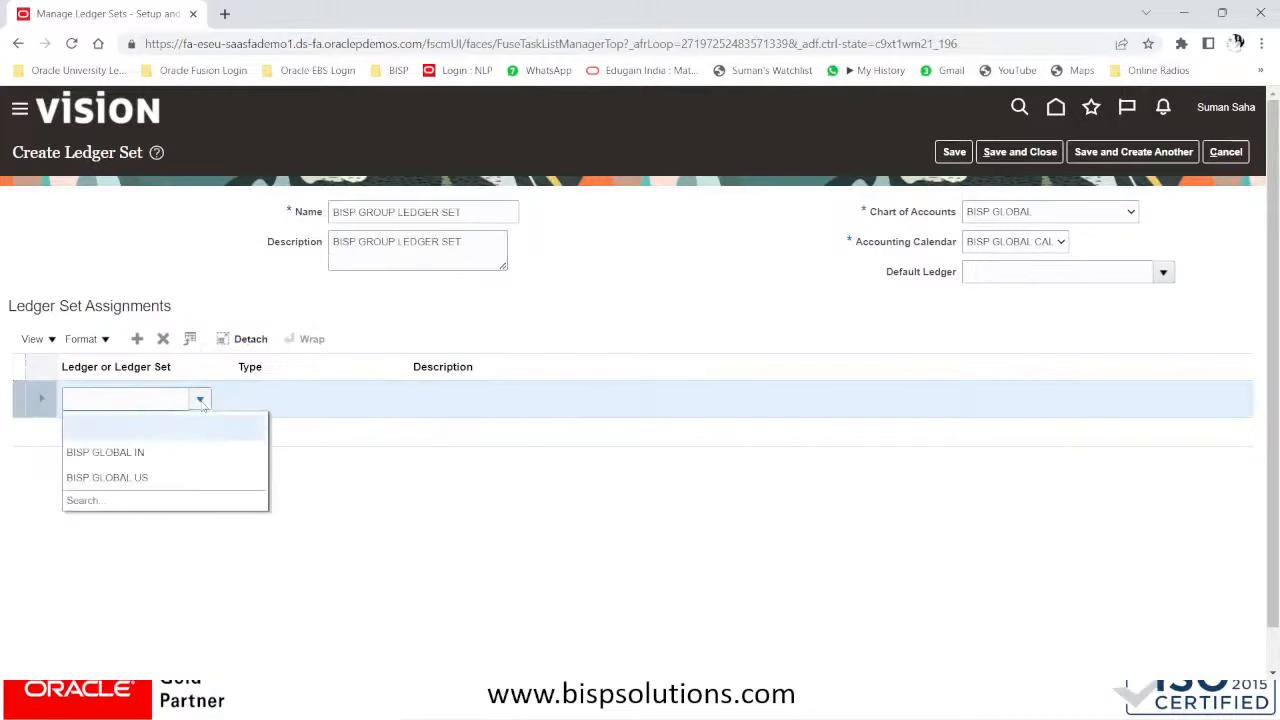
{"action": "left_click", "coordinate": [131, 447]}
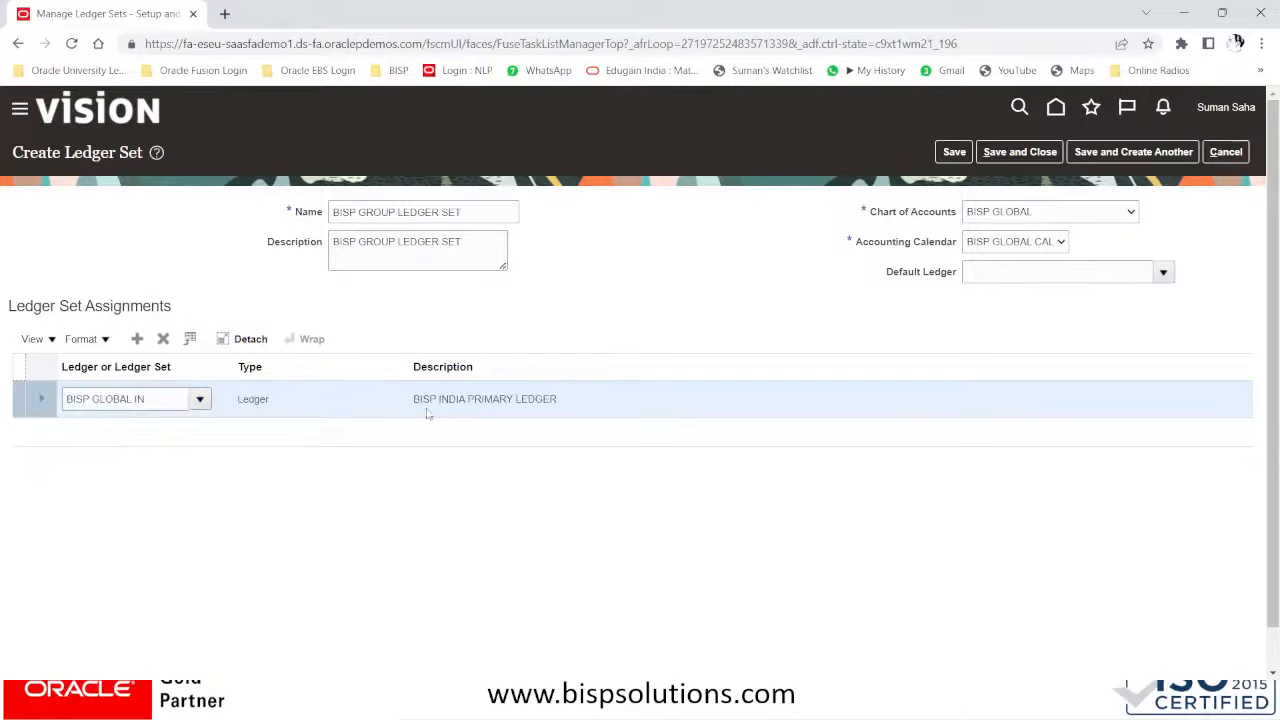
{"action": "left_click", "coordinate": [137, 339]}
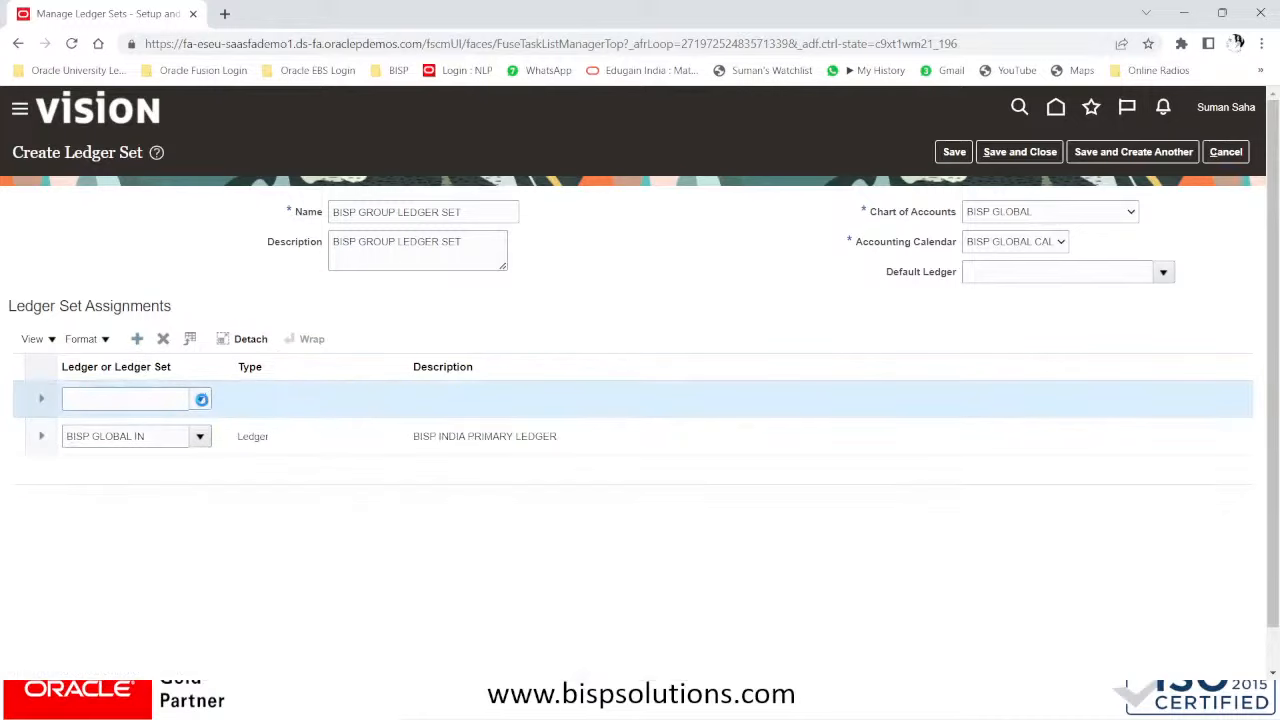
{"action": "left_click", "coordinate": [200, 399]}
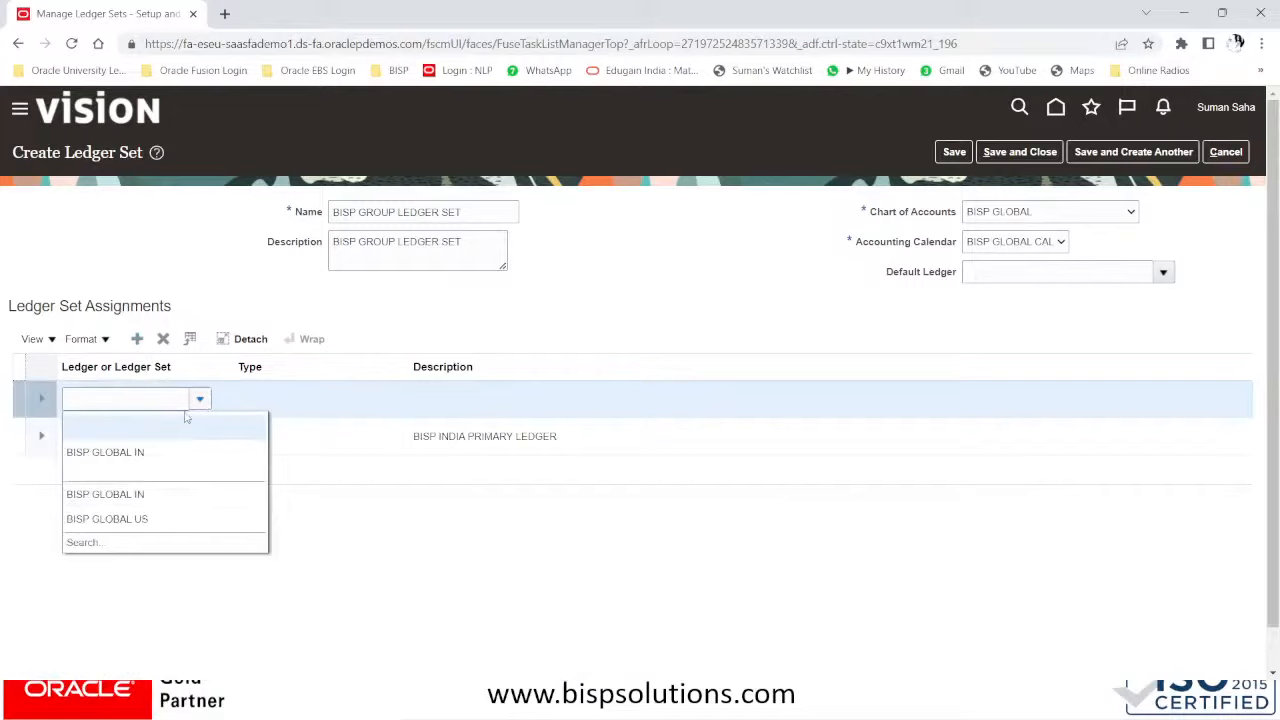
{"action": "left_click", "coordinate": [113, 519]}
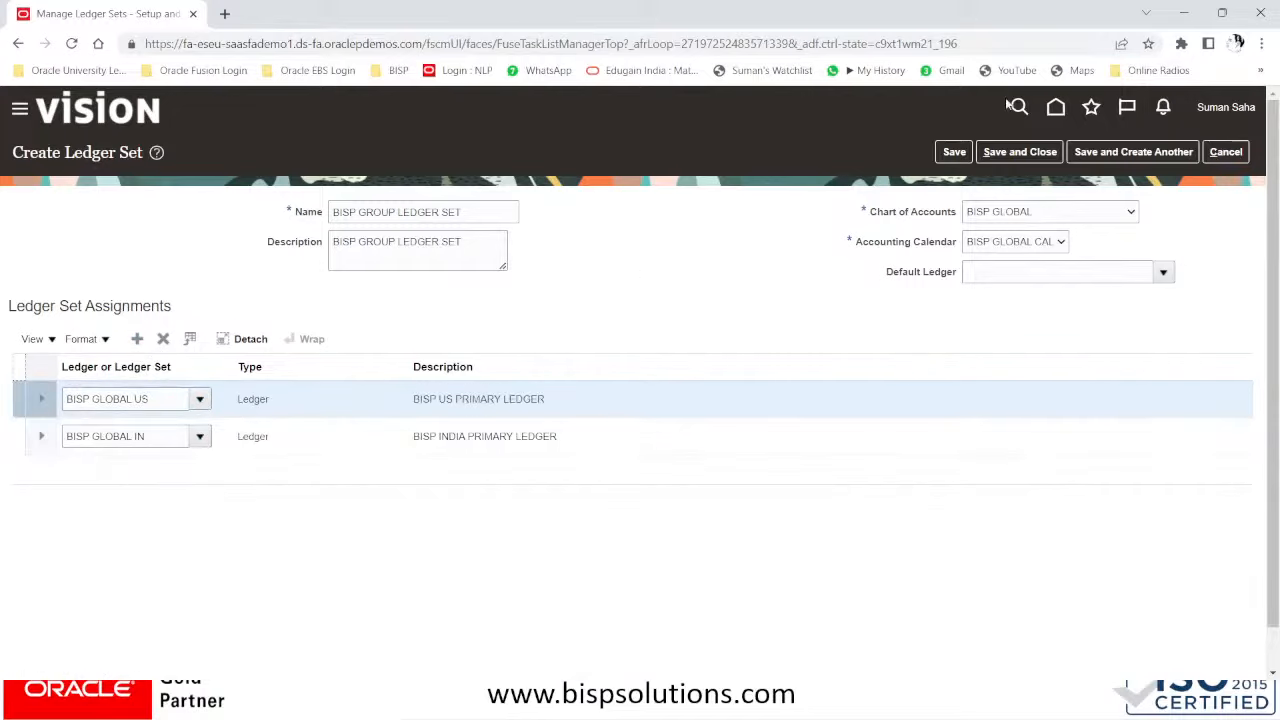
{"action": "left_click", "coordinate": [1036, 151]}
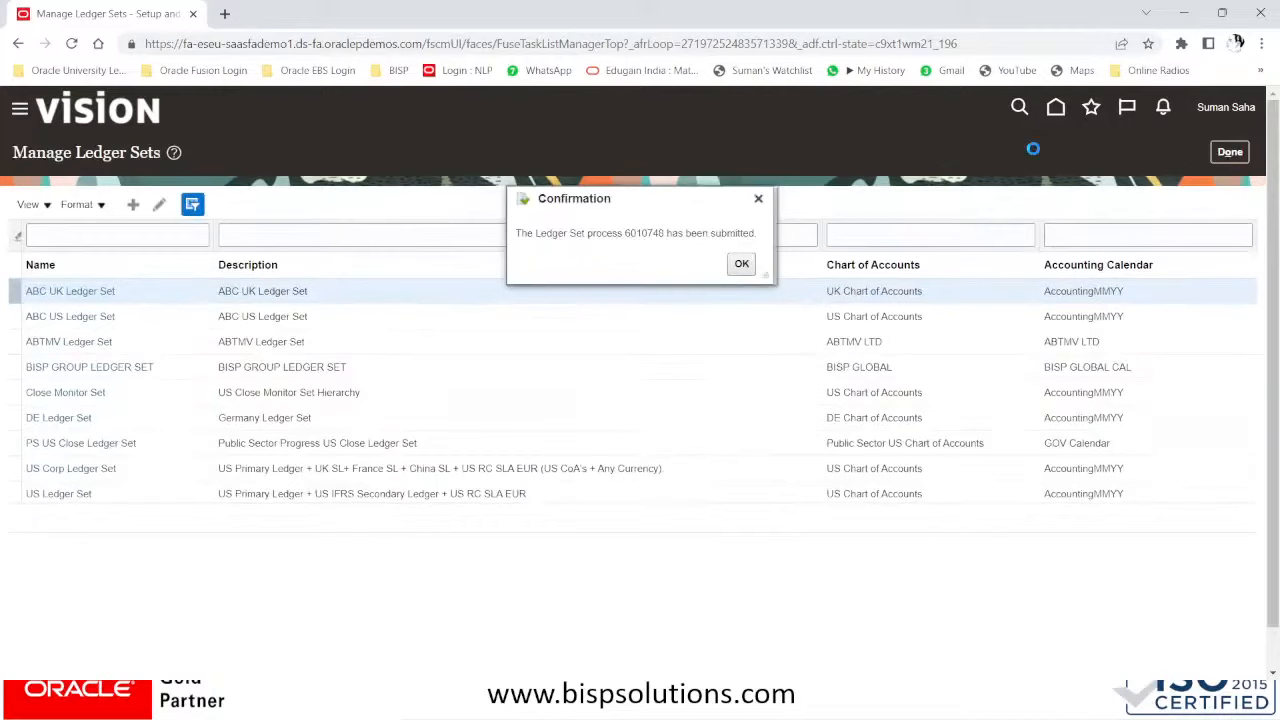
- Acknowledge the submission, then search setup tasks for 'DATA ACCESS FOR USERS' and open Manage Data Access for Users
{"action": "left_click", "coordinate": [741, 263]}
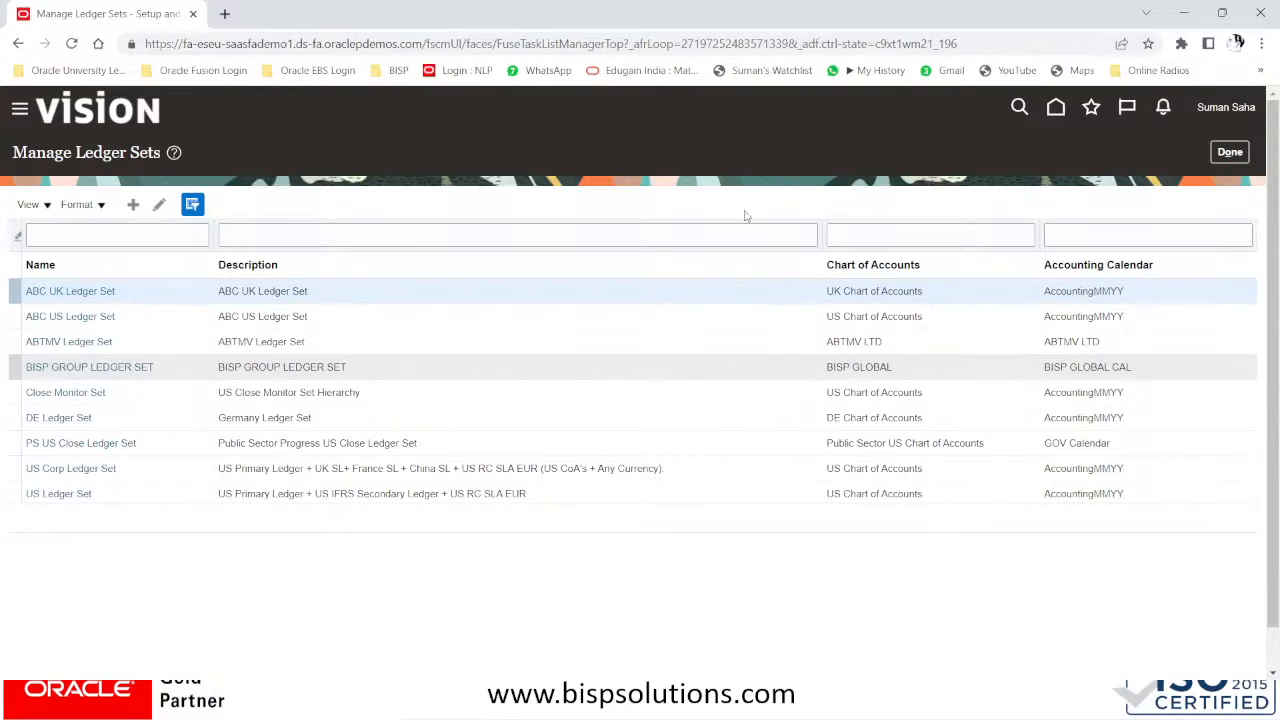
{"action": "left_click", "coordinate": [1222, 152]}
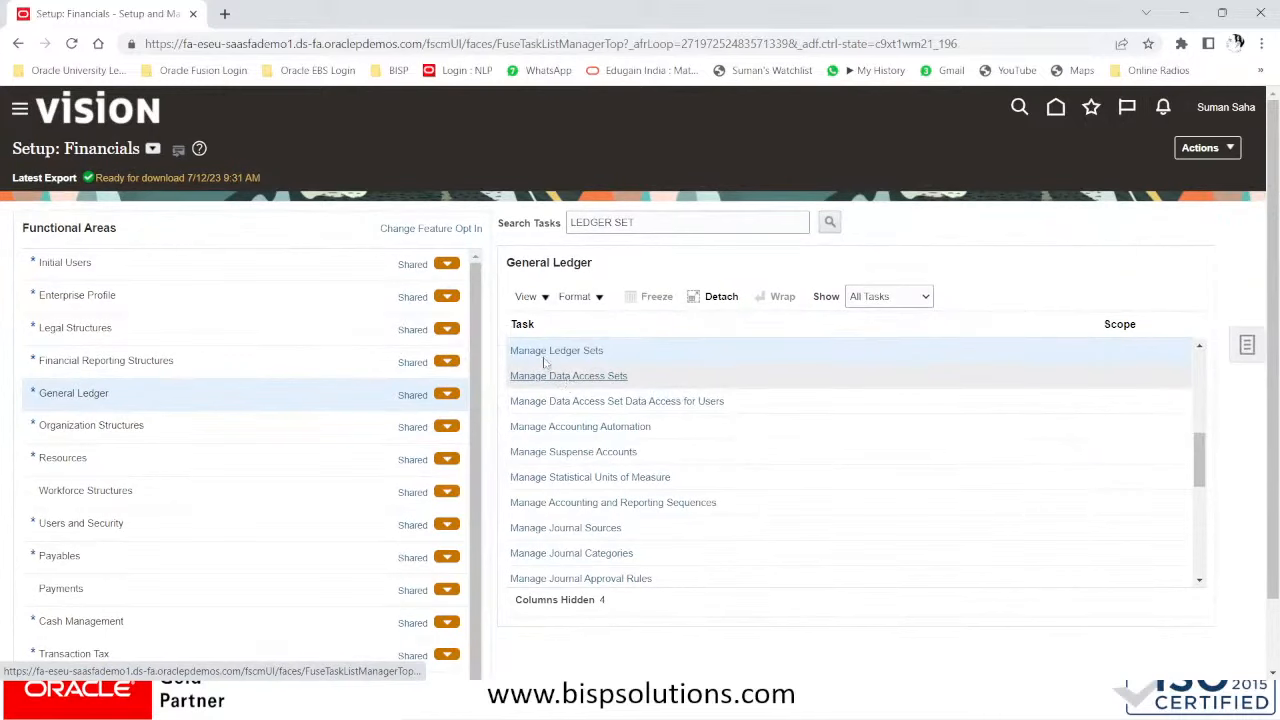
{"action": "left_click_drag", "start_coordinate": [649, 218], "coordinate": [488, 230]}
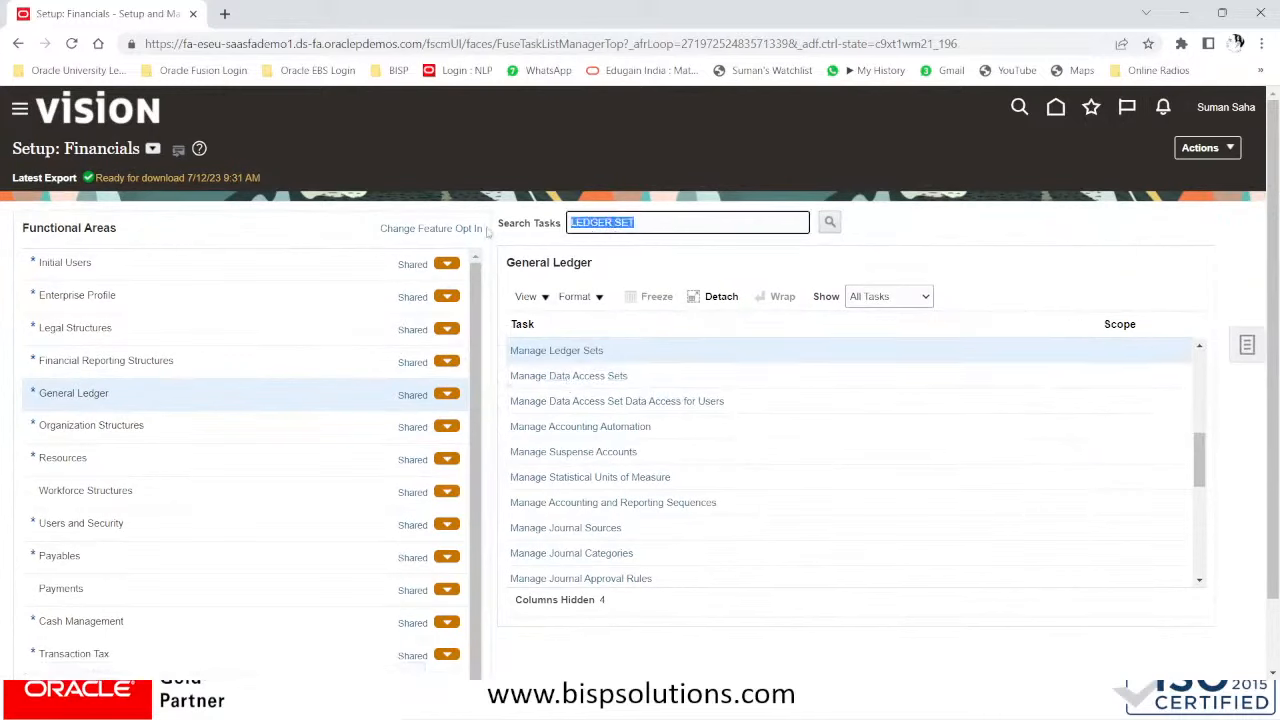
{"action": "type", "text": "A"}
{"action": "key", "text": "BackSpace"}
{"action": "type", "text": "DATA ACCESS FOR USERS"}
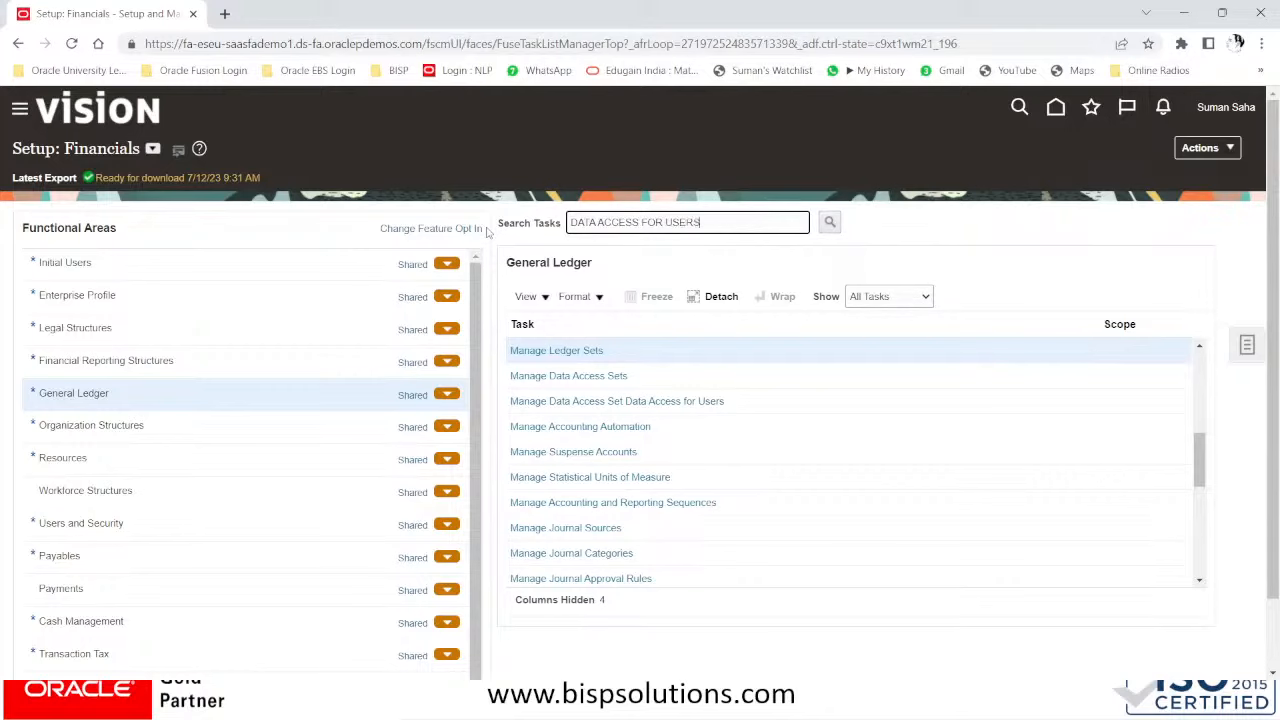
{"action": "key", "text": "Return"}
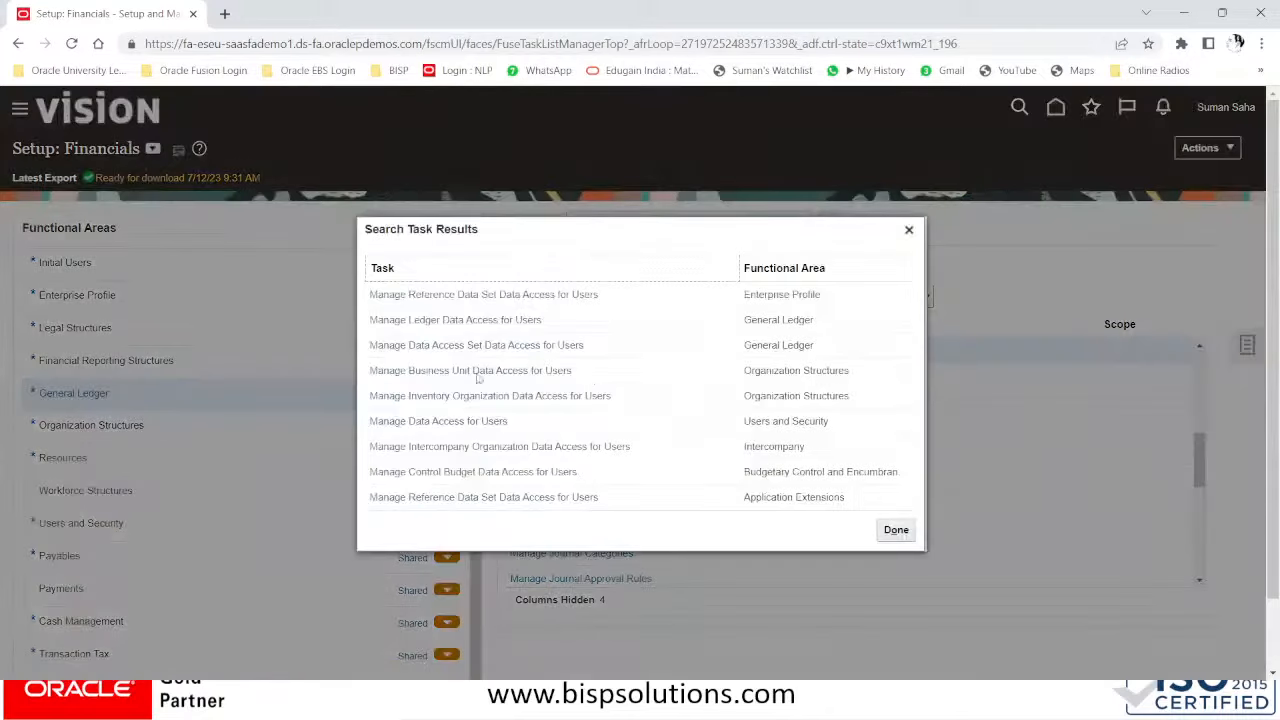
{"action": "left_click", "coordinate": [456, 426]}
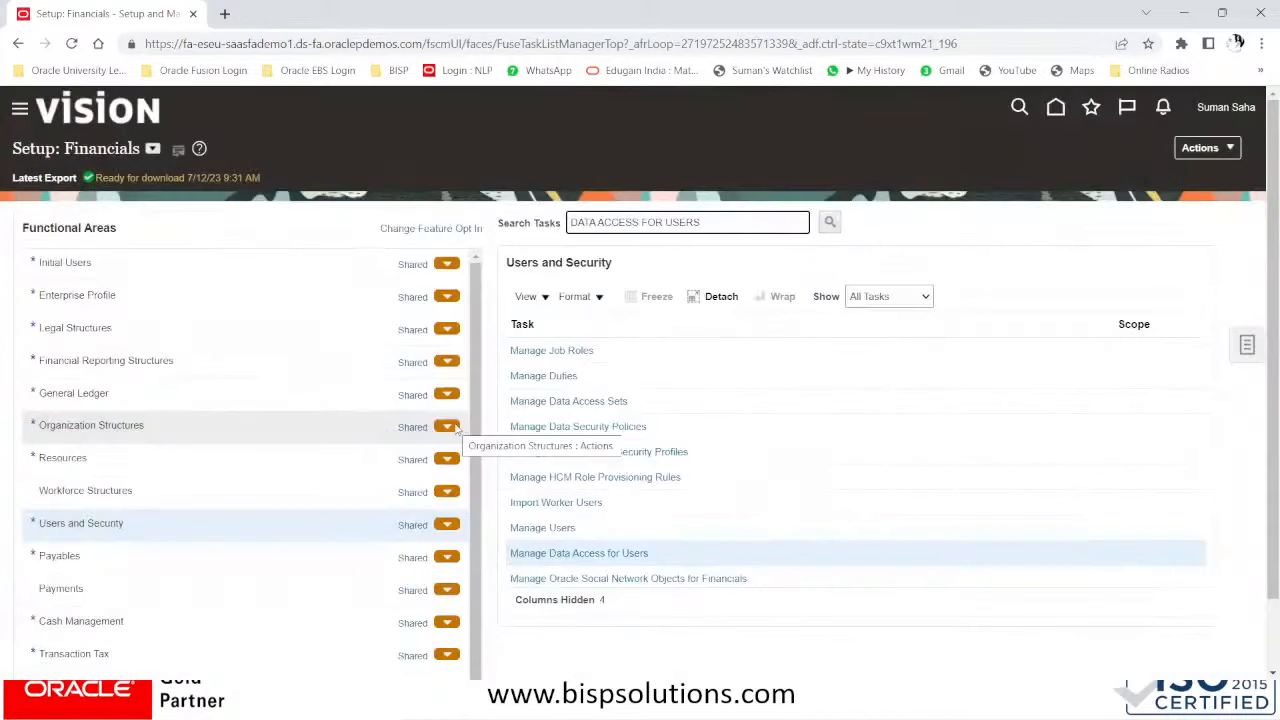
{"action": "left_click", "coordinate": [632, 551]}
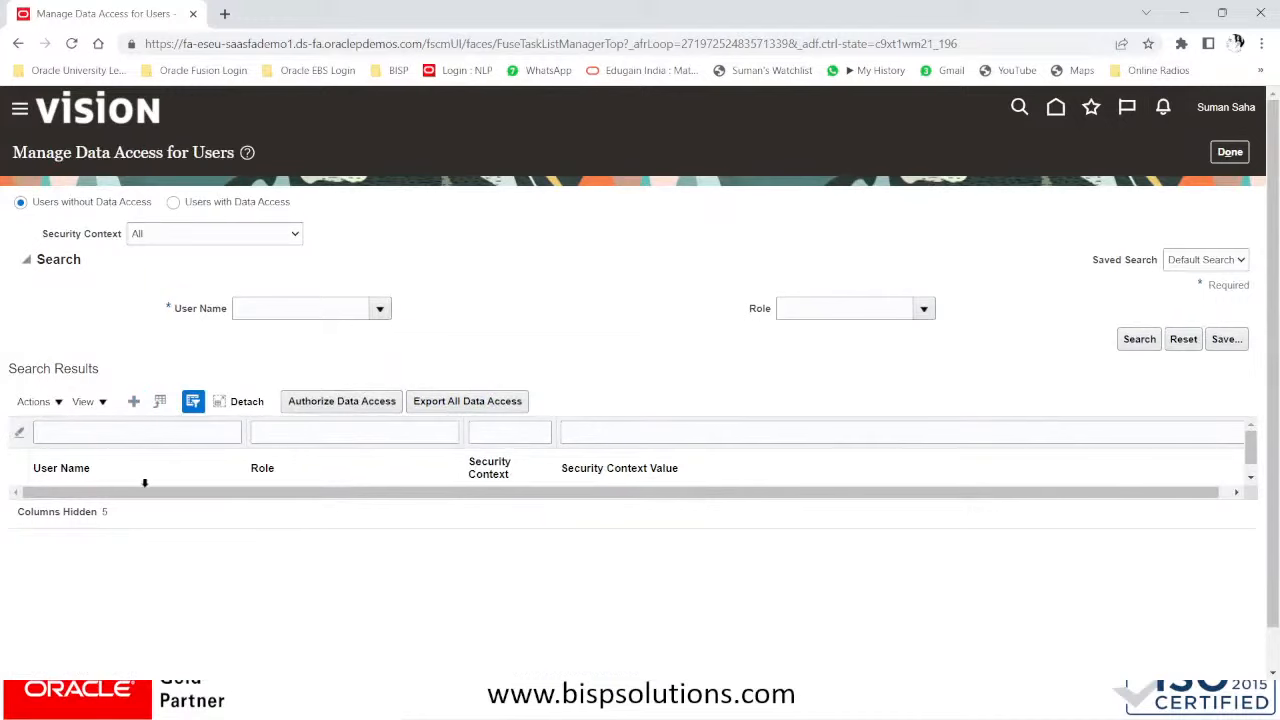
- Start a new data access entry for the general accountant user, entering their user name
{"action": "left_click", "coordinate": [138, 404]}
{"action": "left_click", "coordinate": [350, 398]}
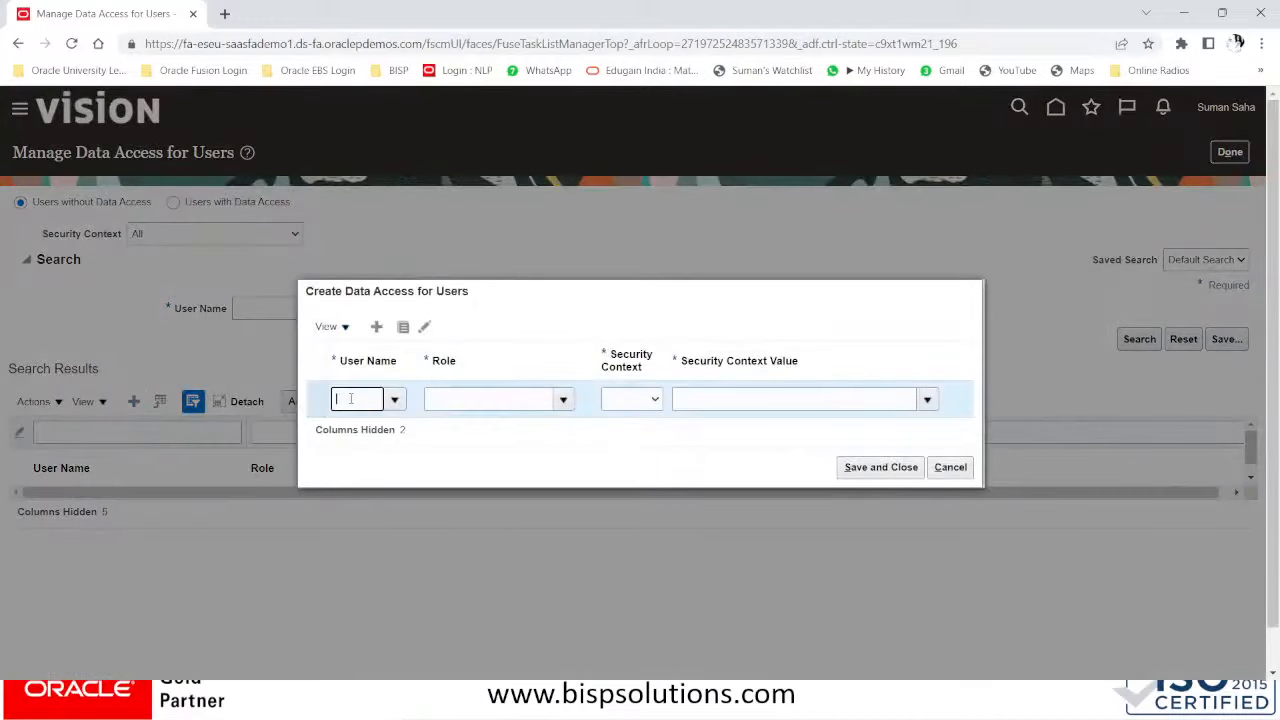
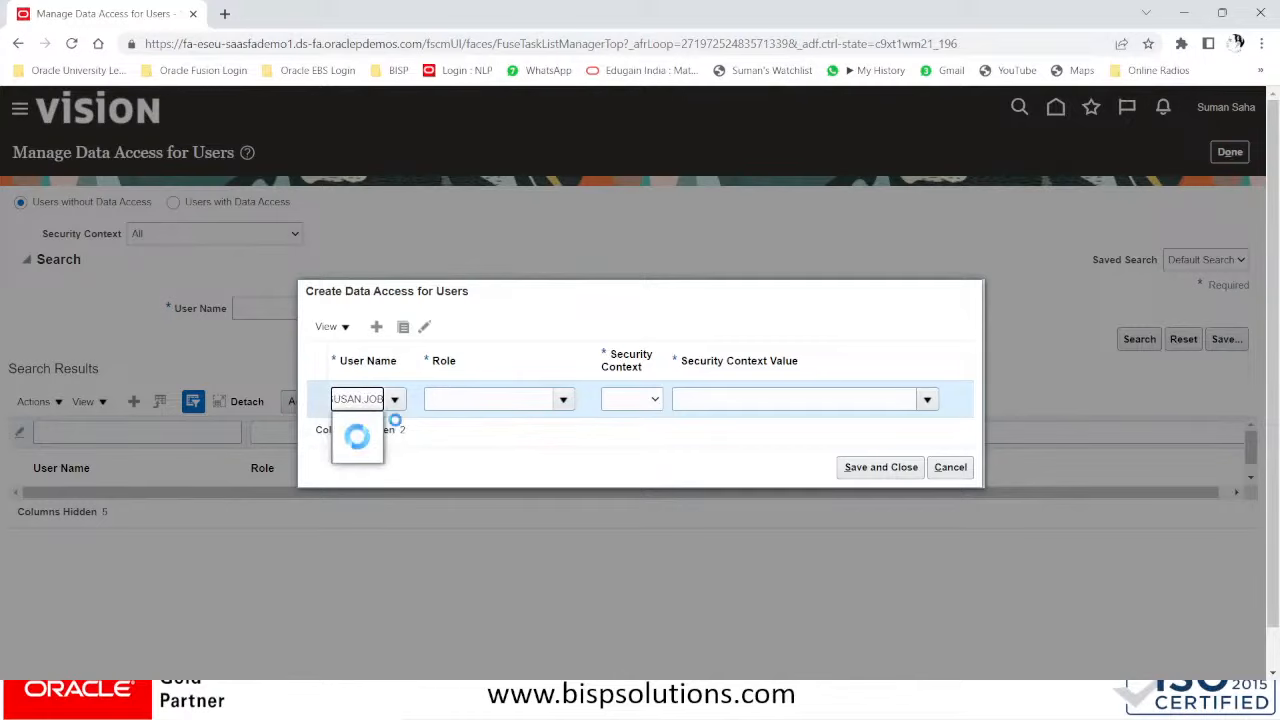
{"action": "left_click", "coordinate": [474, 399]}
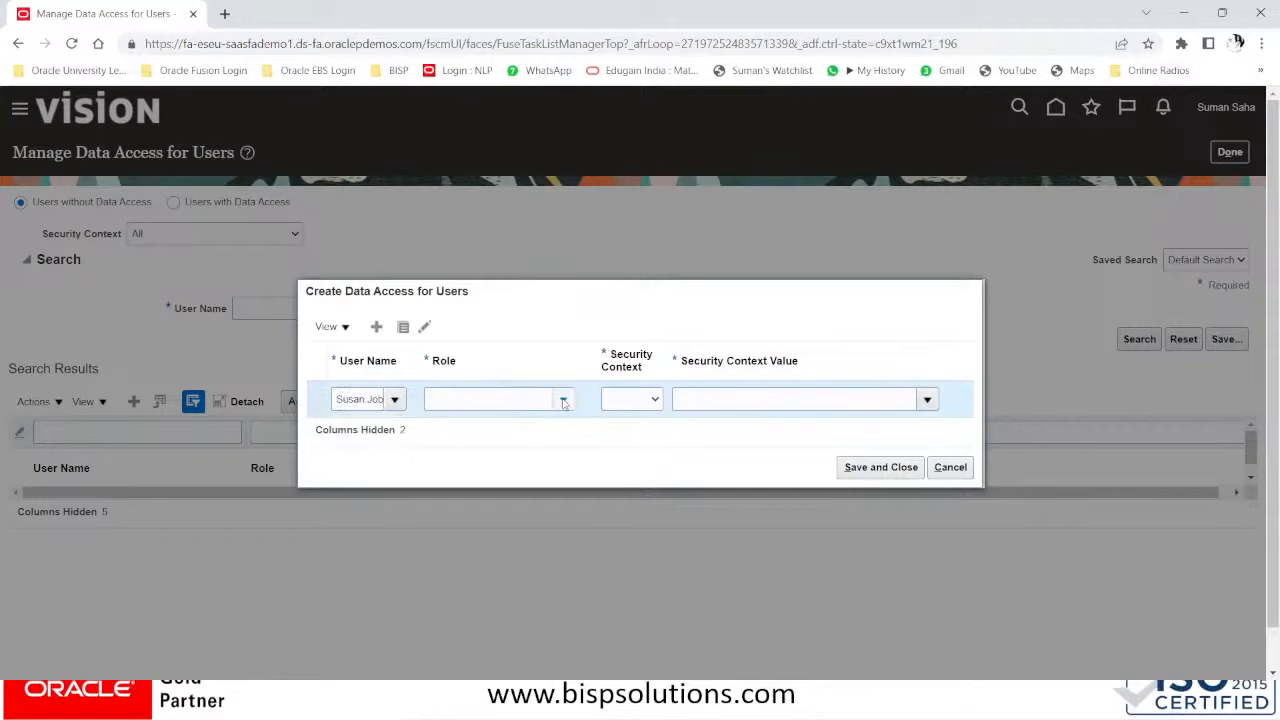
- Set role BISP General Accountant, security context Data access set, value BISP GROUP LEDGER SET, and save
{"action": "left_click", "coordinate": [530, 427]}
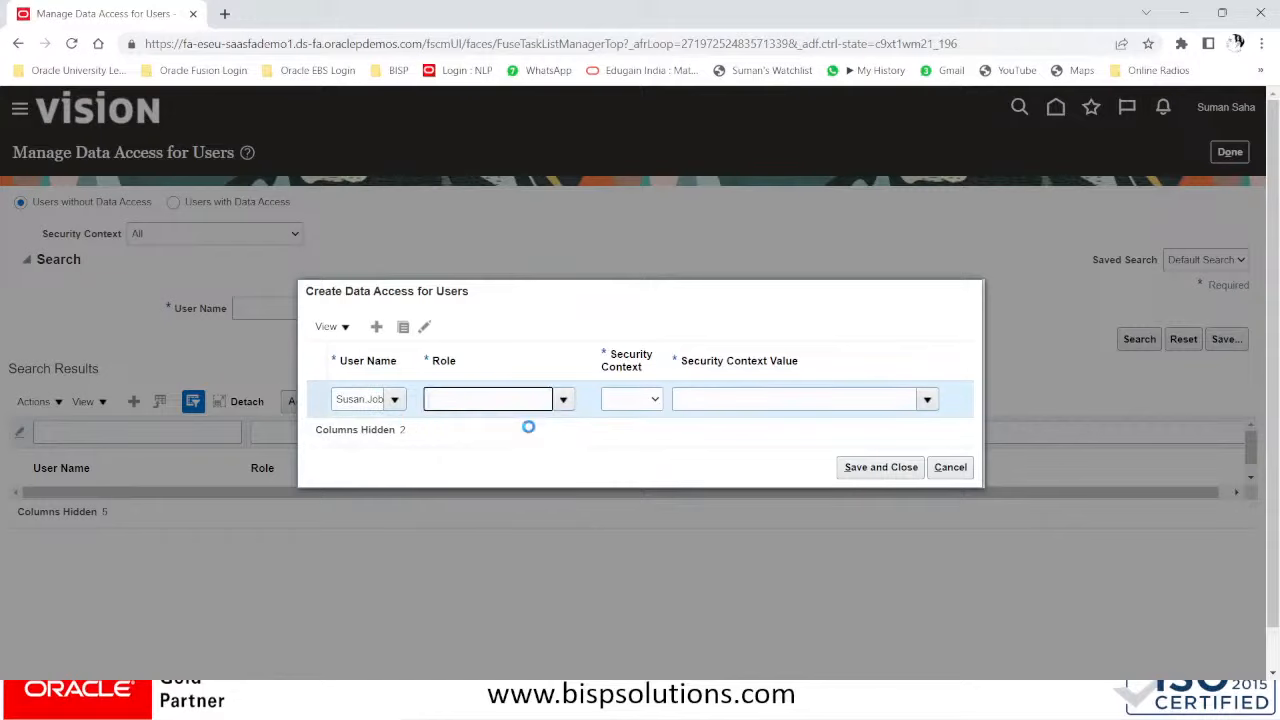
{"action": "left_click", "coordinate": [635, 400]}
{"action": "left_click", "coordinate": [637, 398]}
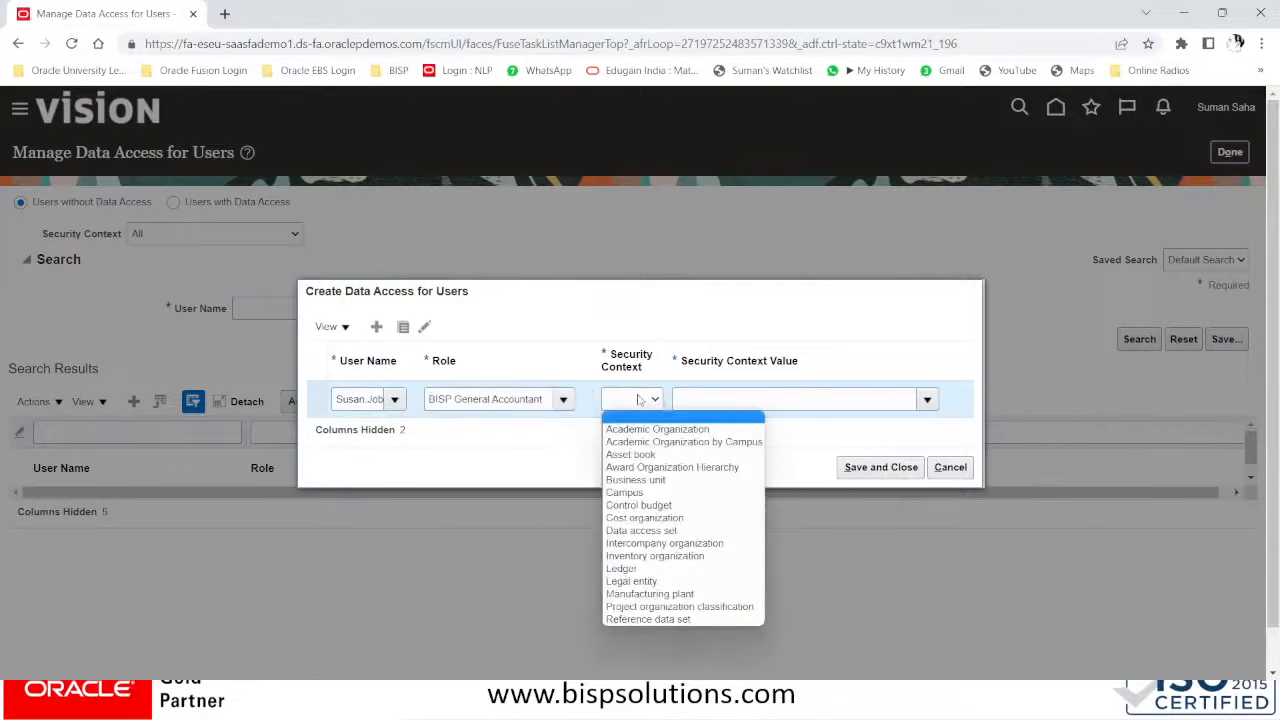
{"action": "left_click", "coordinate": [666, 530]}
{"action": "left_click", "coordinate": [751, 400]}
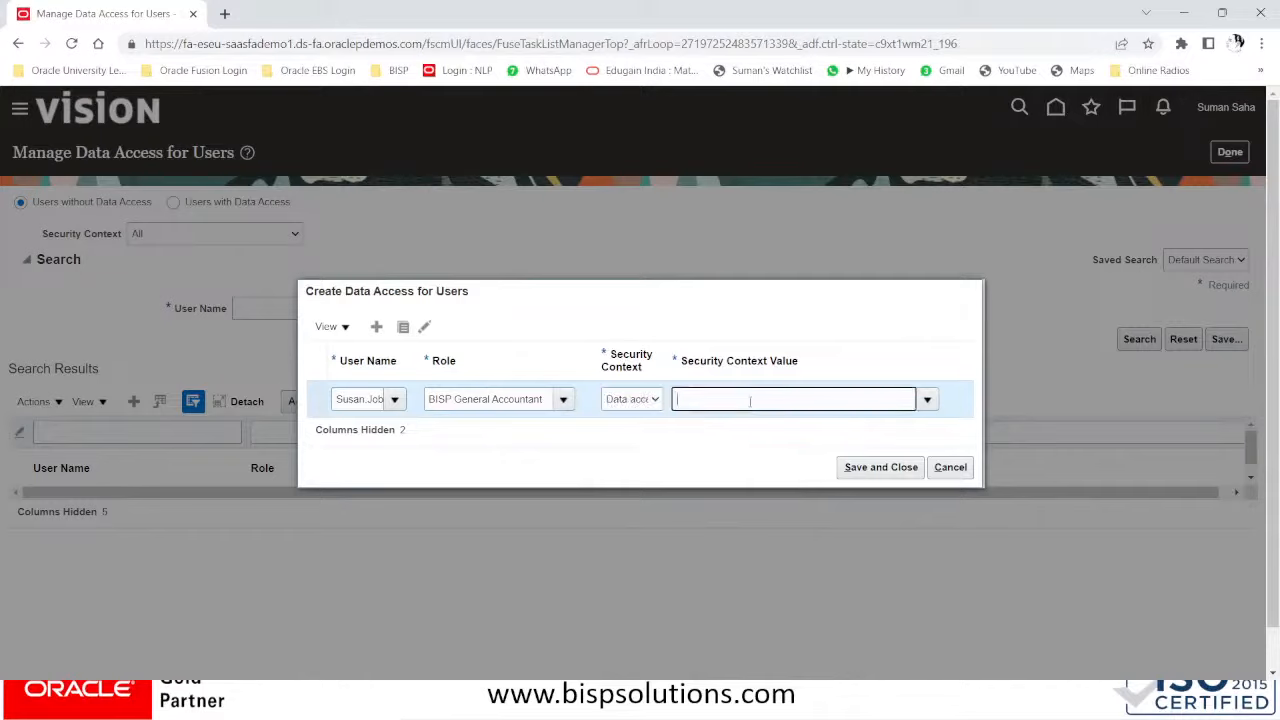
{"action": "type", "text": "BISP"}
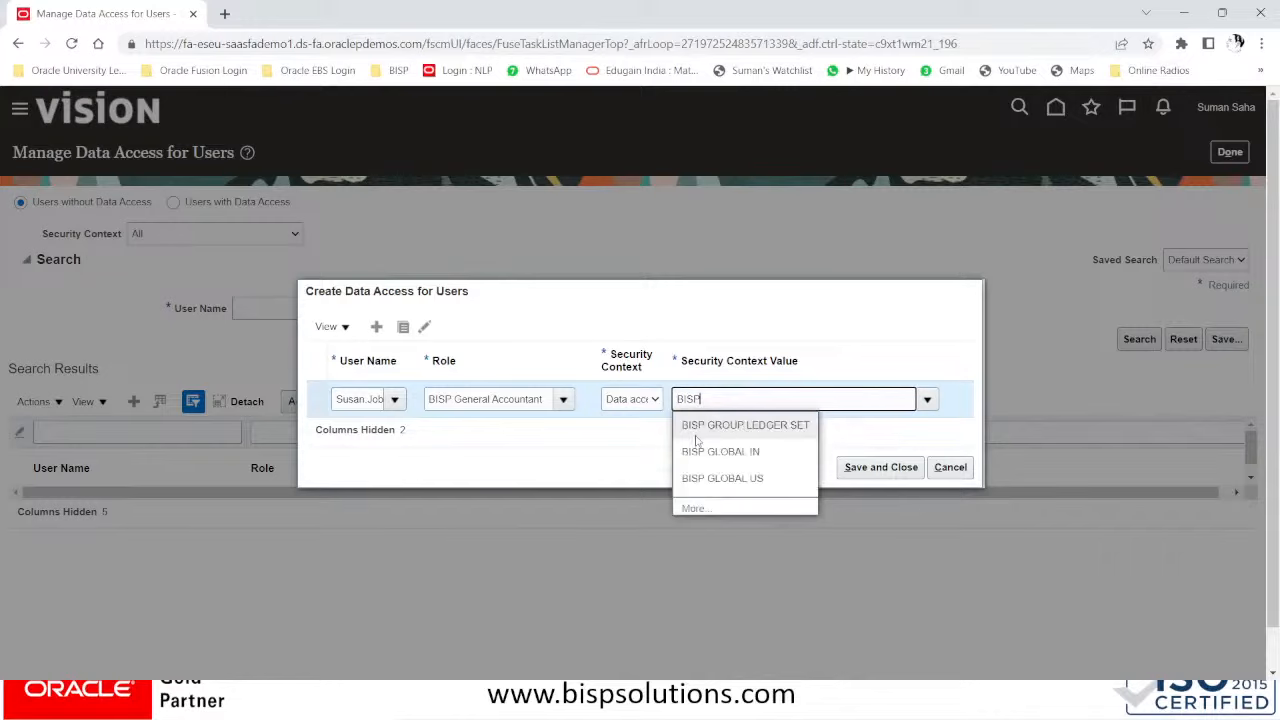
{"action": "left_click", "coordinate": [697, 428]}
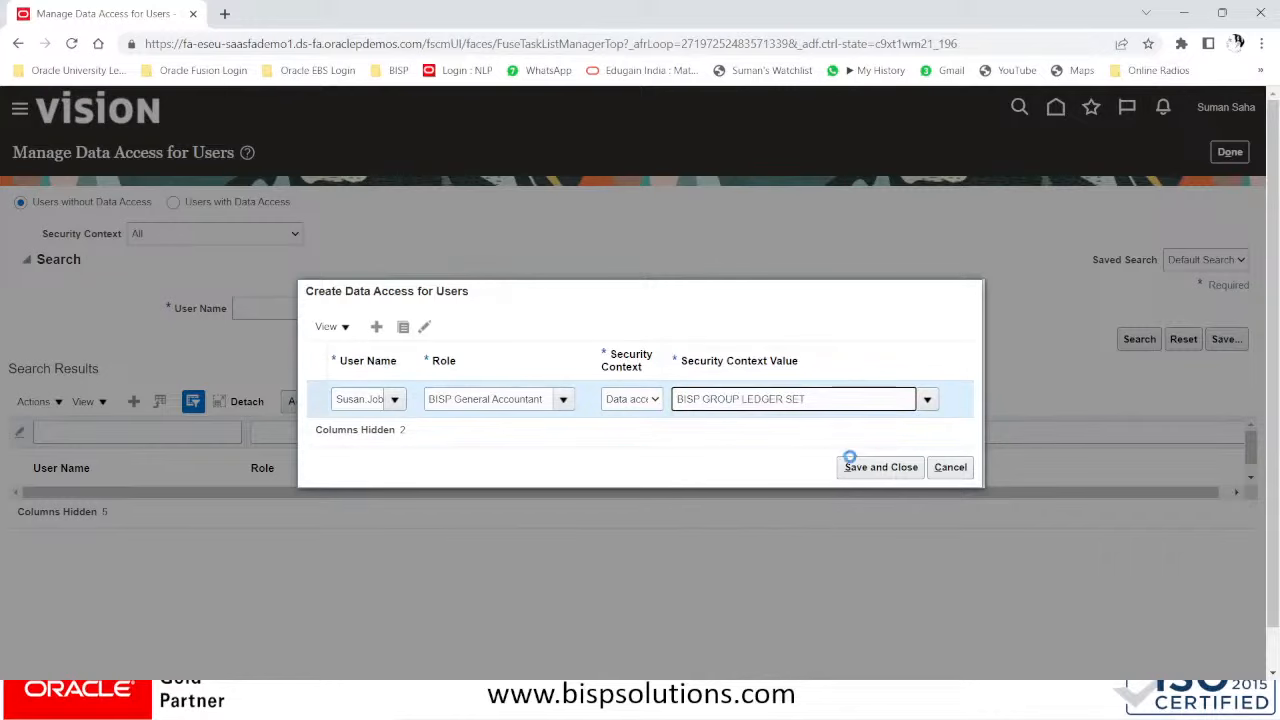
{"action": "left_click", "coordinate": [866, 477]}
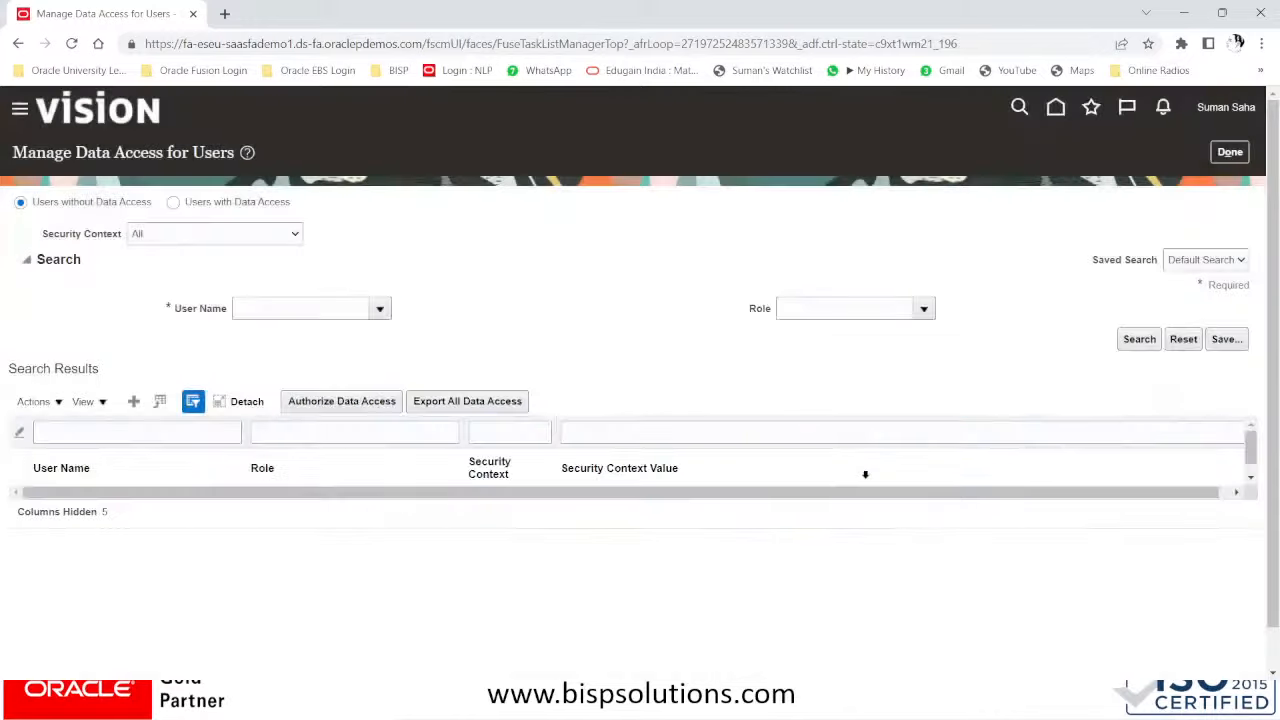
- Finish the data access task and open Scheduled Processes under the Navigator's Tools
{"action": "left_click", "coordinate": [1232, 152]}
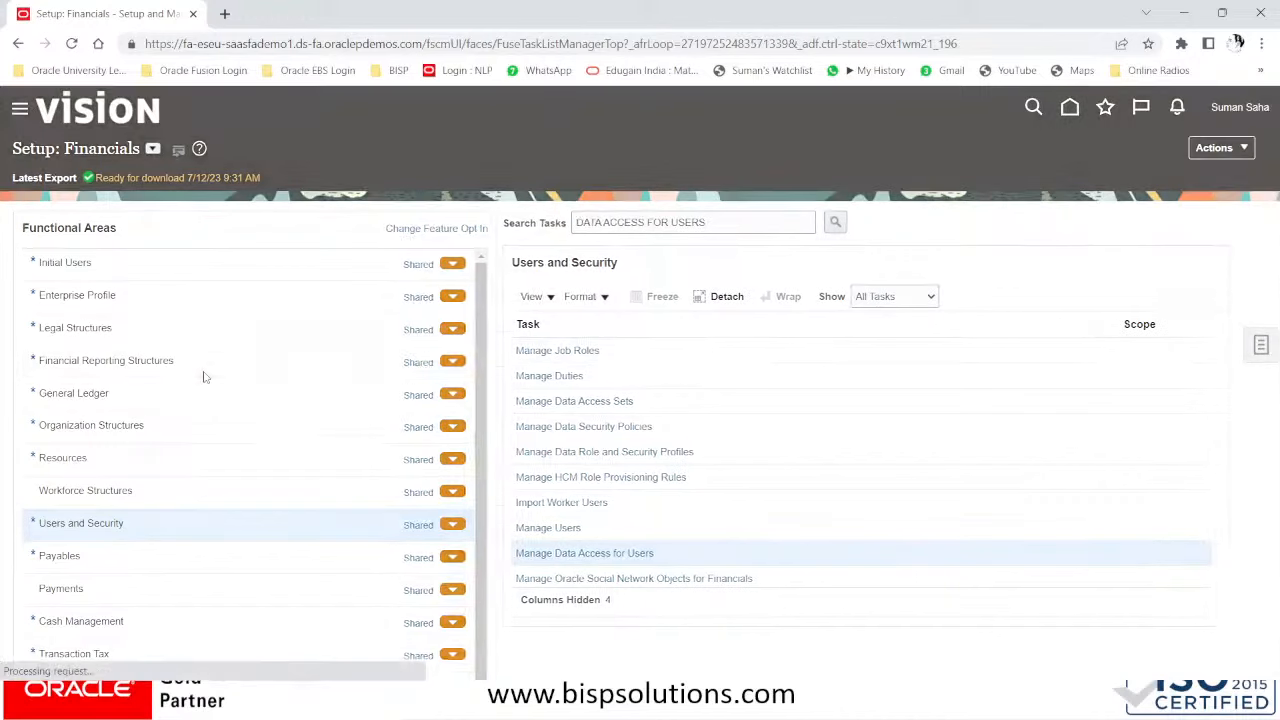
{"action": "scroll", "coordinate": [206, 378], "scroll_direction": "down", "scroll_amount": 5}
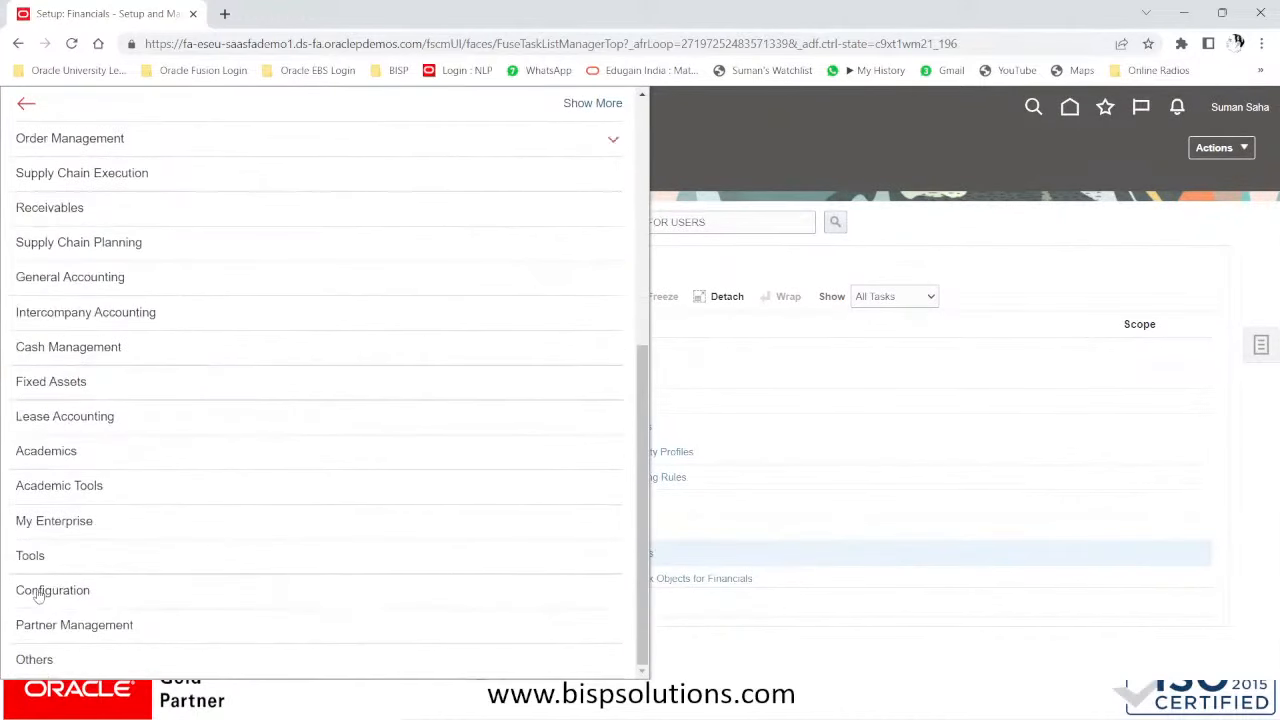
{"action": "left_click", "coordinate": [35, 556]}
{"action": "scroll", "coordinate": [167, 546], "scroll_direction": "down", "scroll_amount": 2}
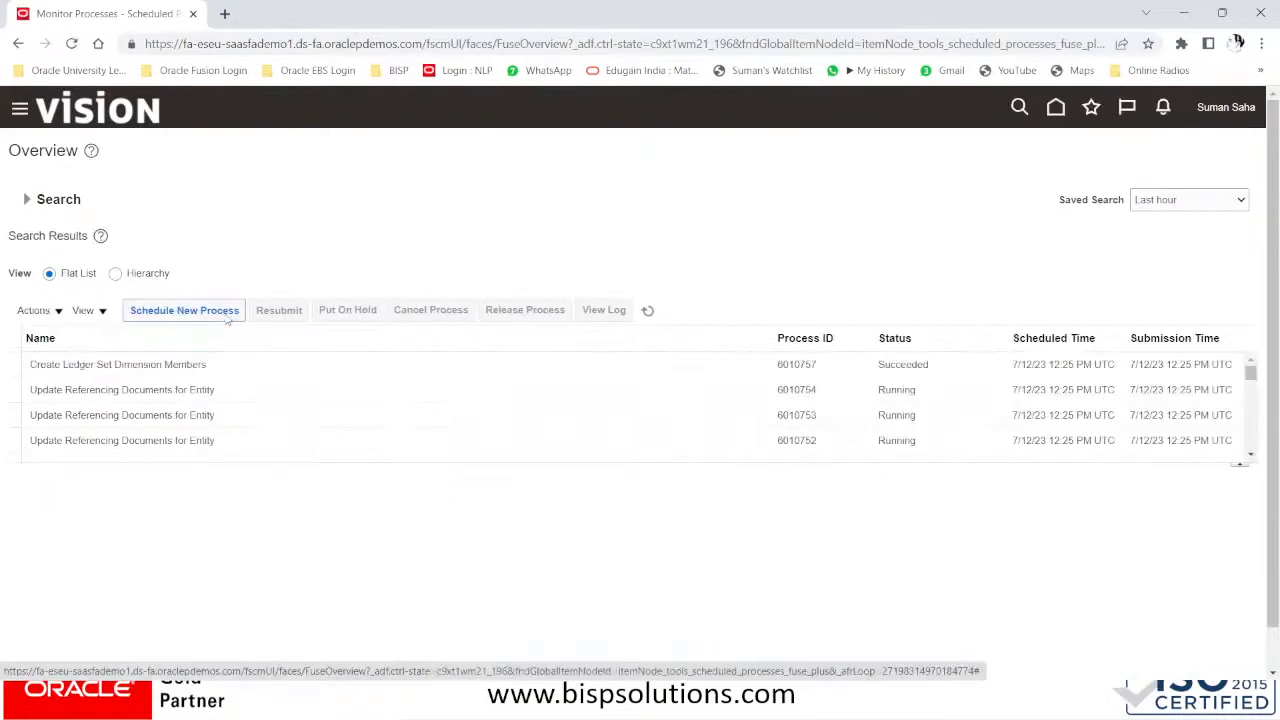
- Schedule a new process, searching 'LDAP' and choosing Retrieve Latest LDAP Changes
{"action": "left_click", "coordinate": [227, 314]}
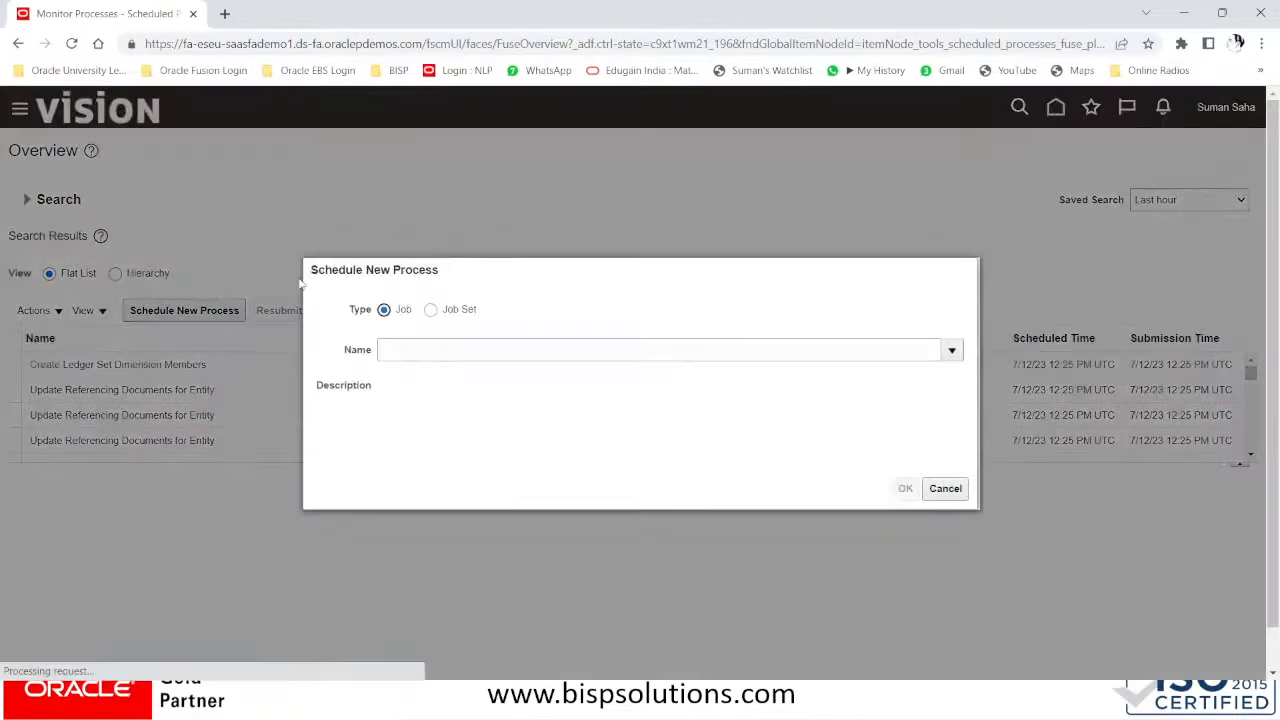
{"action": "left_click", "coordinate": [437, 344]}
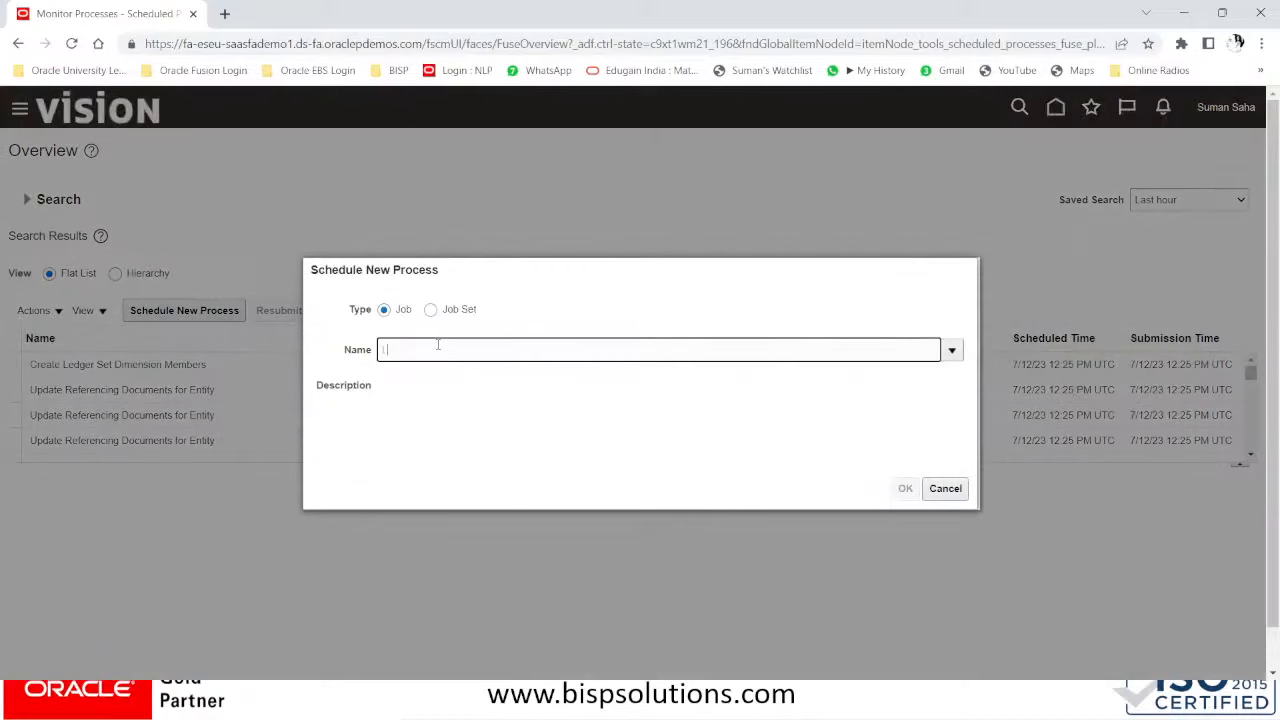
{"action": "type", "text": "LDAP"}
{"action": "key", "text": "Tab"}
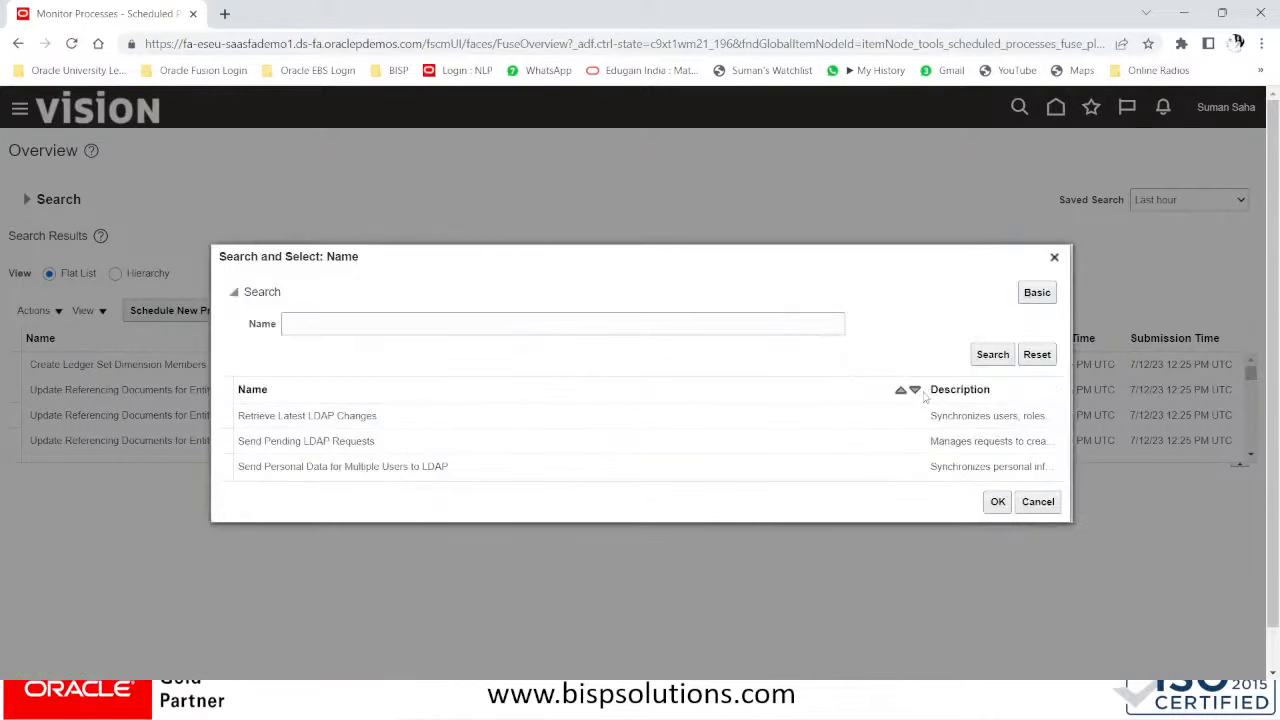
{"action": "left_click_drag", "start_coordinate": [930, 391], "coordinate": [540, 409]}
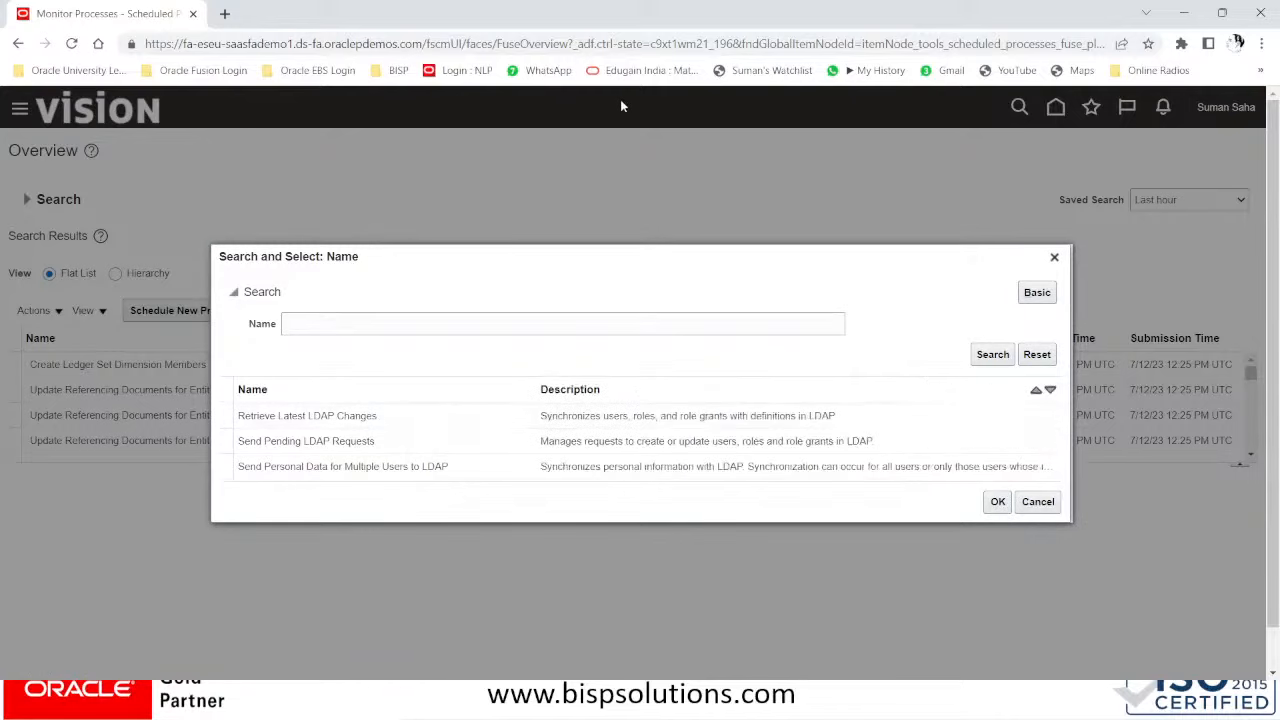
{"action": "left_click", "coordinate": [641, 427]}
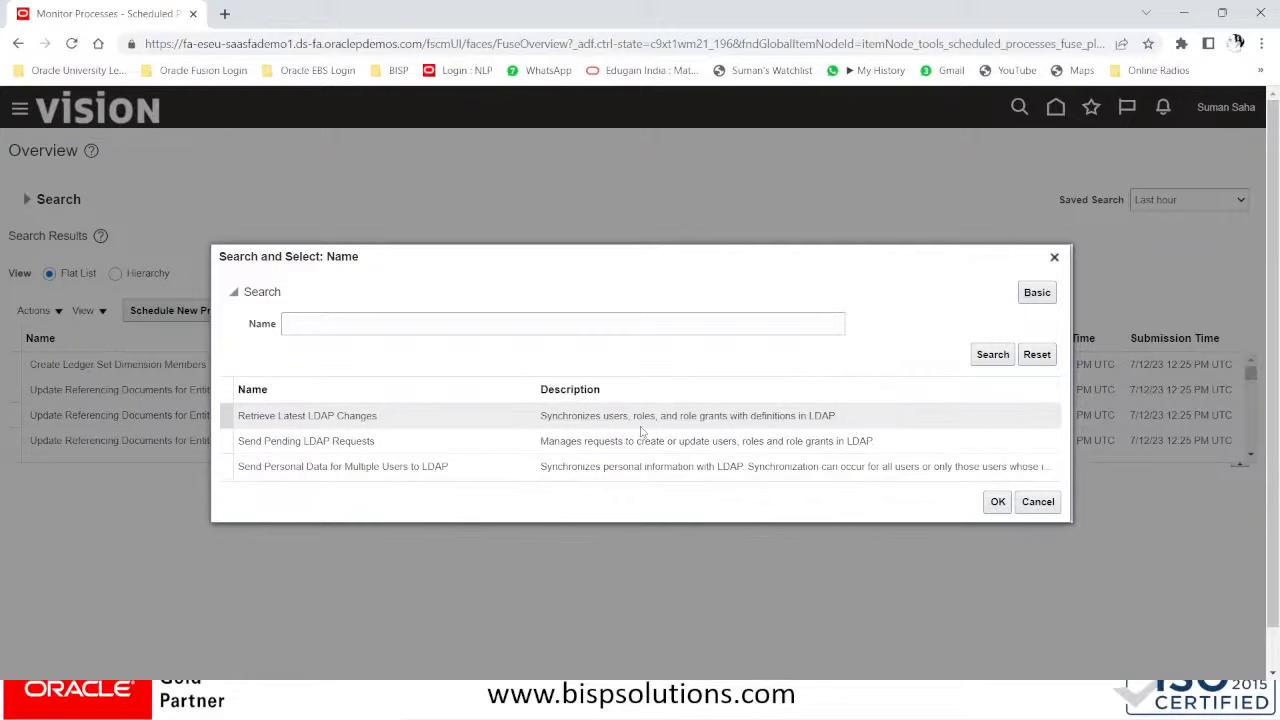
{"action": "left_click", "coordinate": [653, 418]}
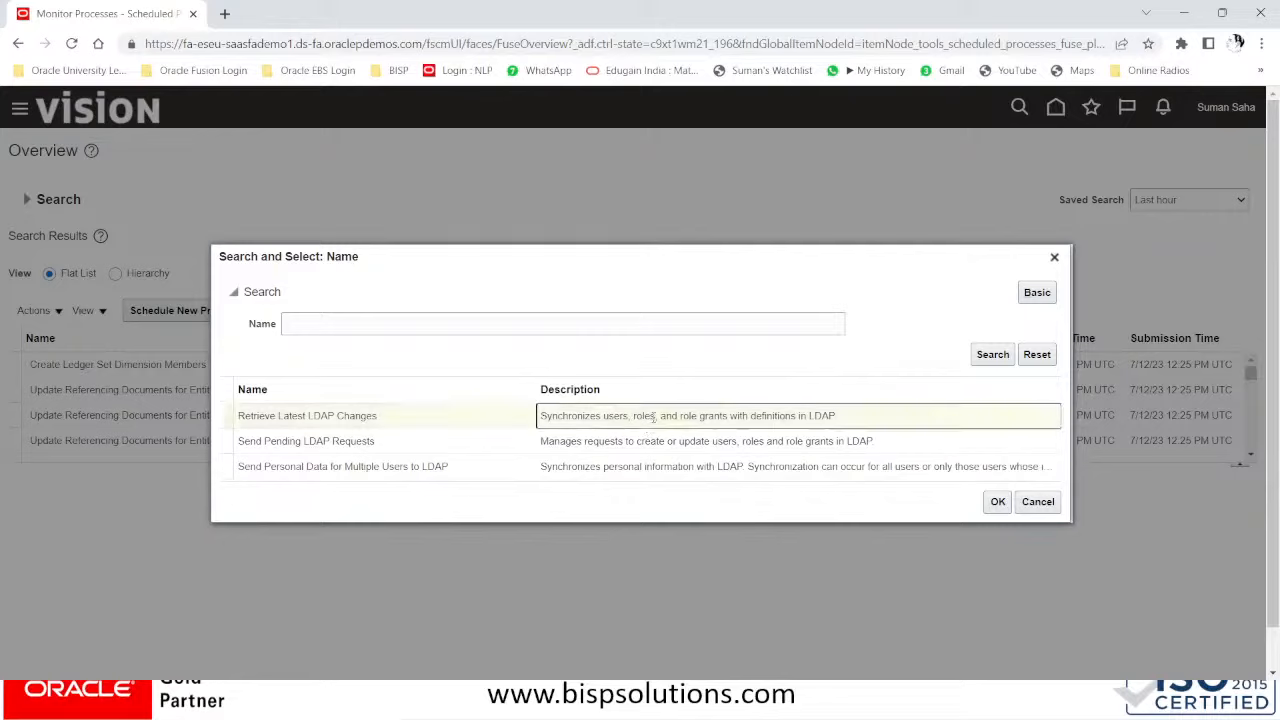
{"action": "left_click", "coordinate": [469, 418]}
{"action": "left_click", "coordinate": [996, 502]}
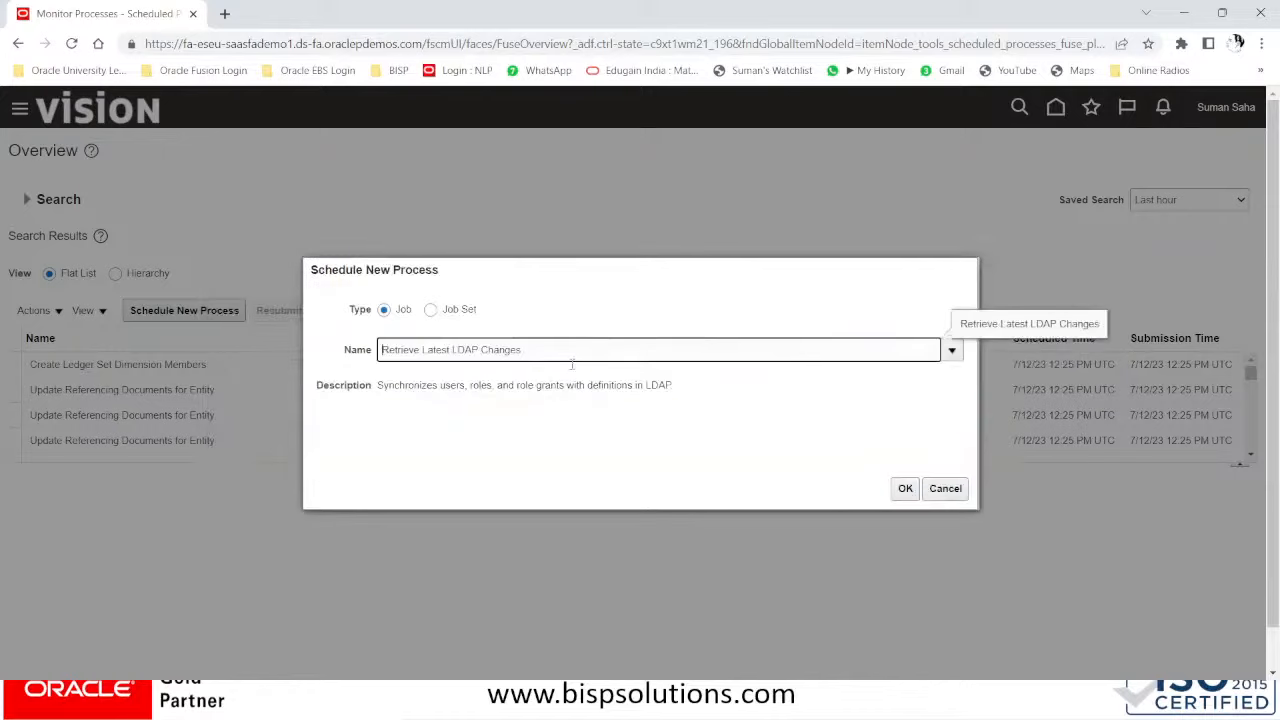
{"action": "left_click", "coordinate": [904, 489]}
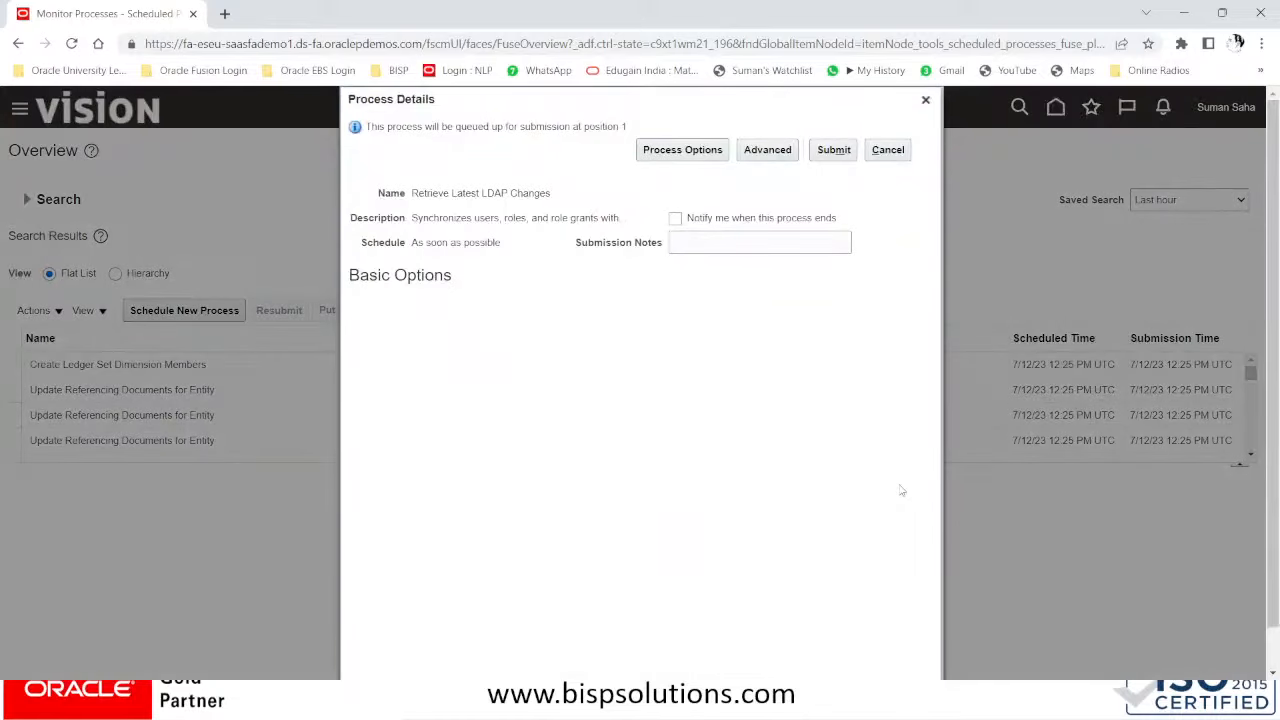
- Submit the Retrieve Latest LDAP Changes process and refresh the process list
{"action": "left_click", "coordinate": [834, 151]}
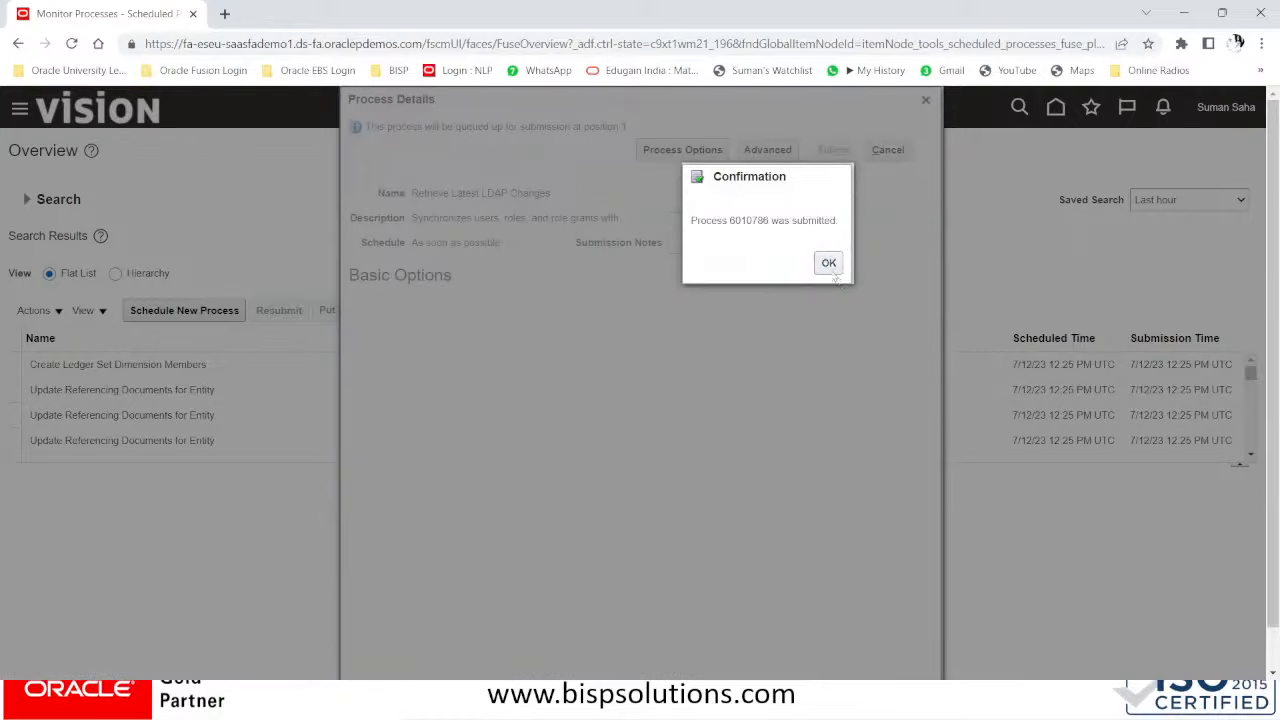
{"action": "left_click", "coordinate": [829, 263]}
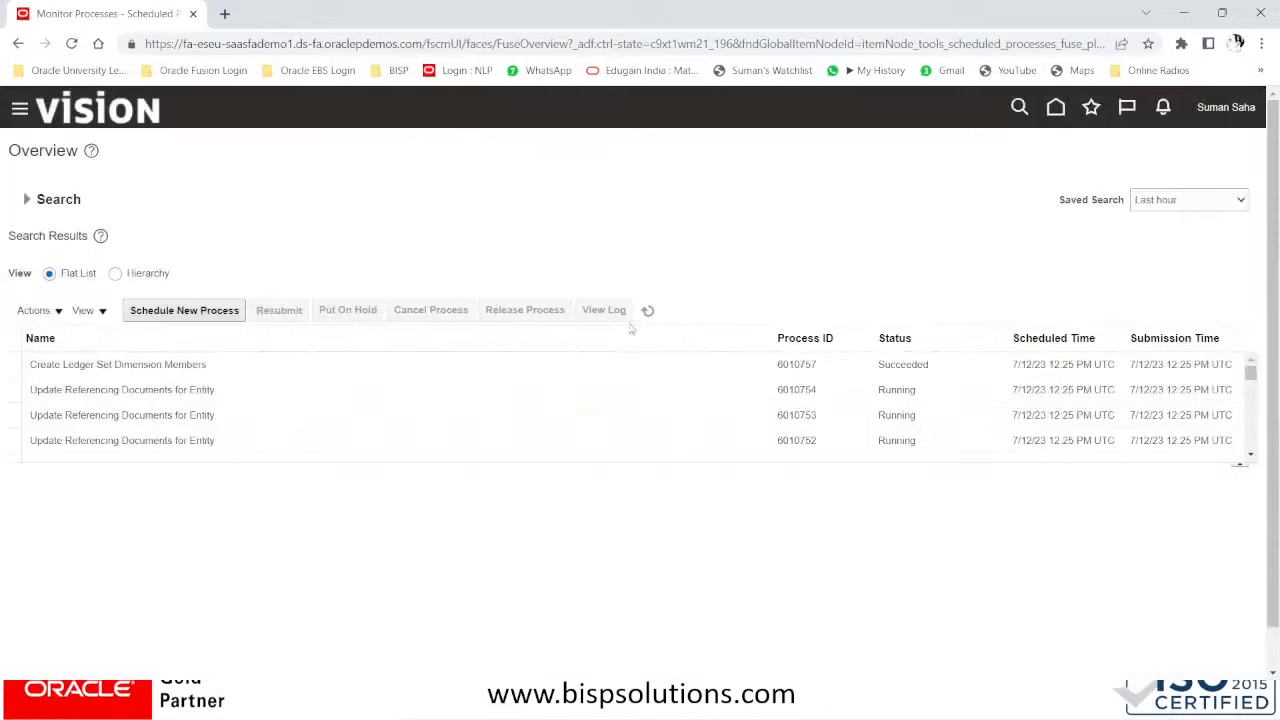
{"action": "left_click", "coordinate": [648, 310]}
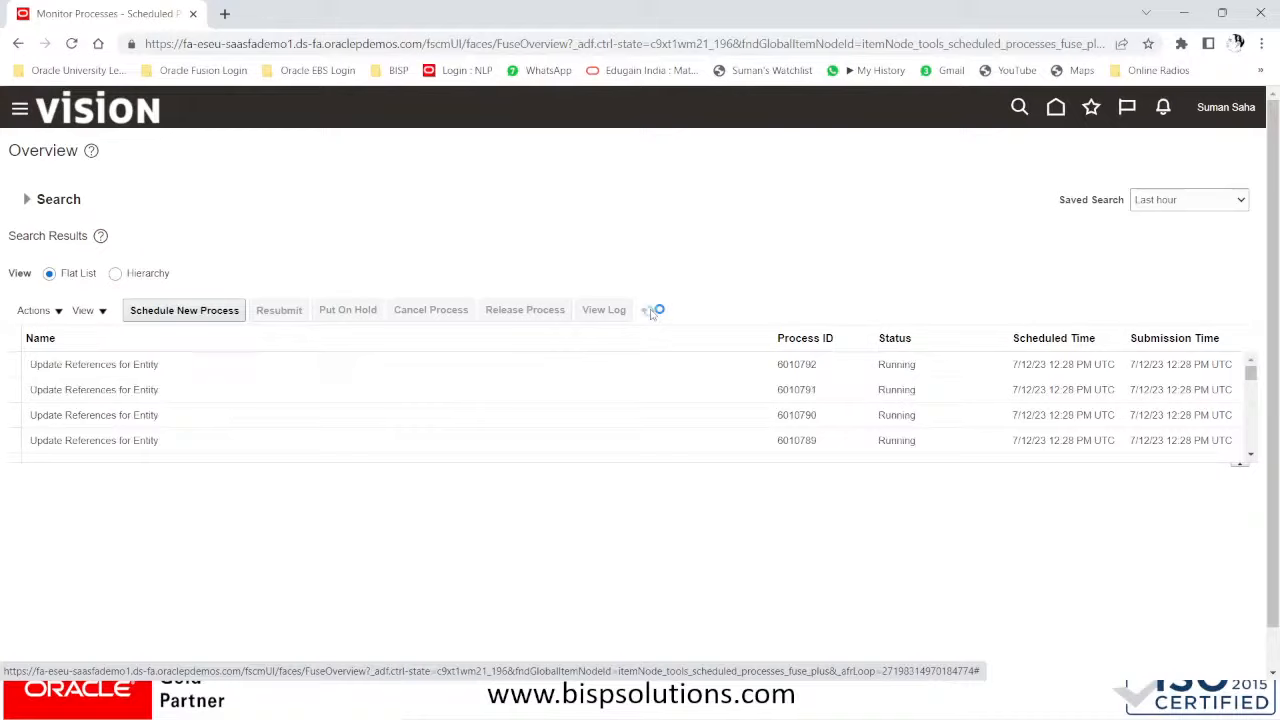
- Show processes in Hierarchy view and refresh repeatedly to track Retrieve Latest LDAP Changes status
{"action": "left_click", "coordinate": [115, 274]}
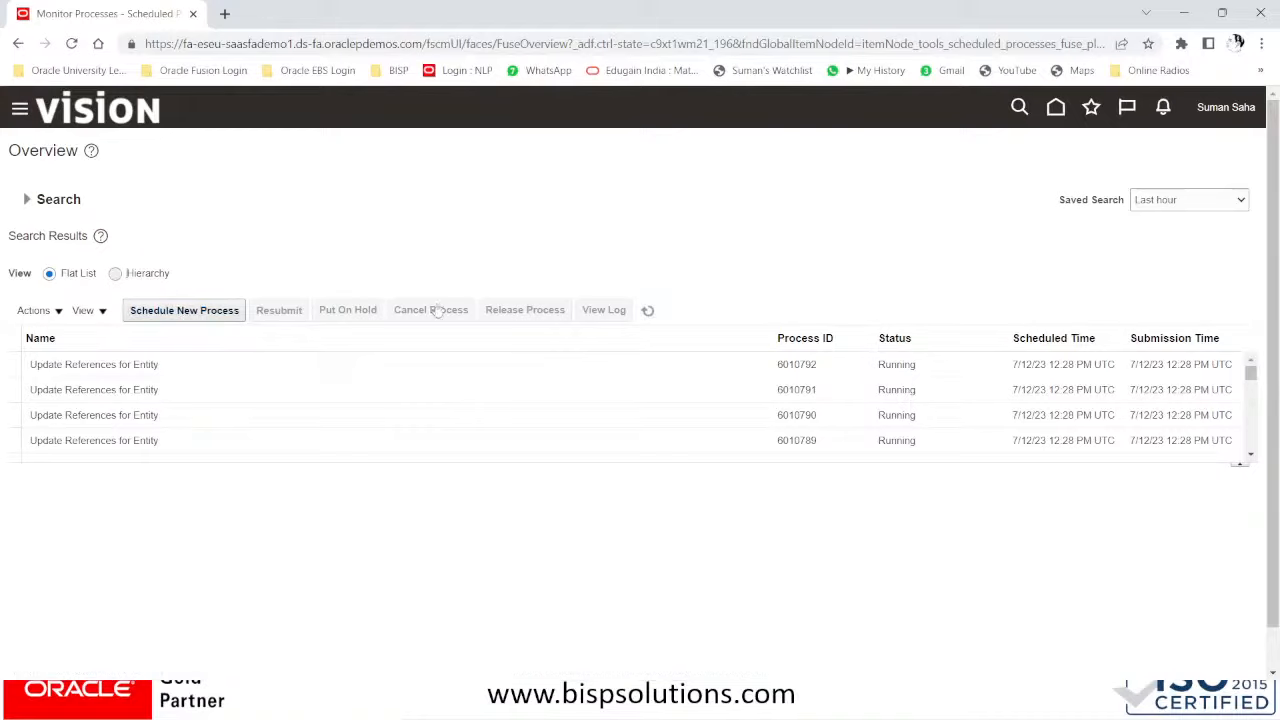
{"action": "left_click", "coordinate": [648, 310]}
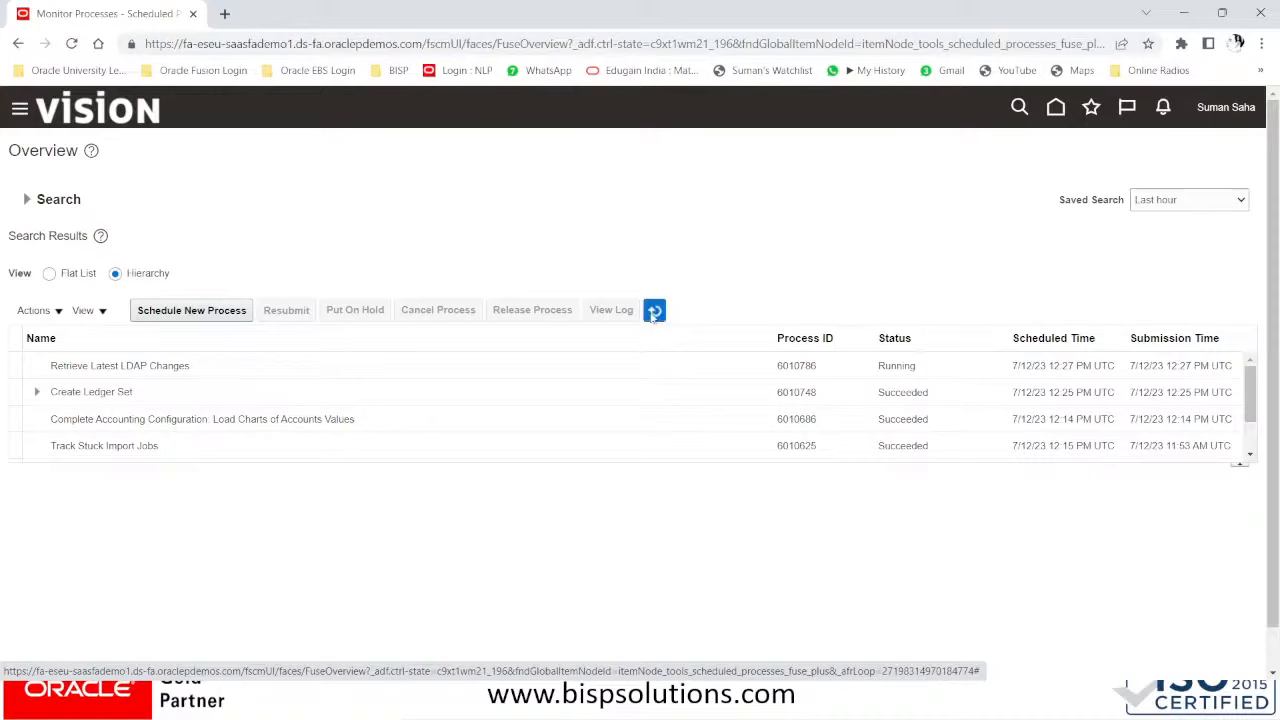
{"action": "left_click", "coordinate": [653, 316]}
{"action": "left_click", "coordinate": [653, 317]}
{"action": "left_click", "coordinate": [653, 317]}
{"action": "left_click", "coordinate": [653, 317]}
{"action": "left_click", "coordinate": [653, 317]}
{"action": "left_click", "coordinate": [653, 317]}
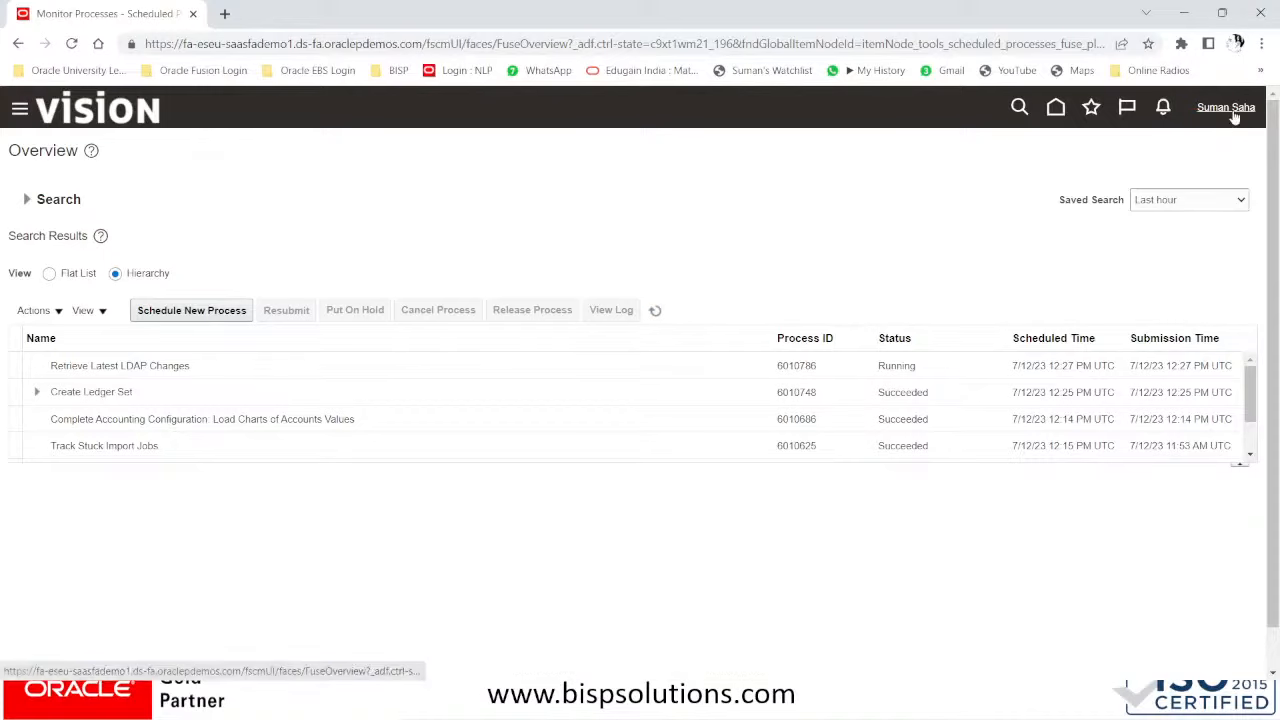
- Sign out of the current session and confirm the sign-out
{"action": "left_click", "coordinate": [1235, 117]}
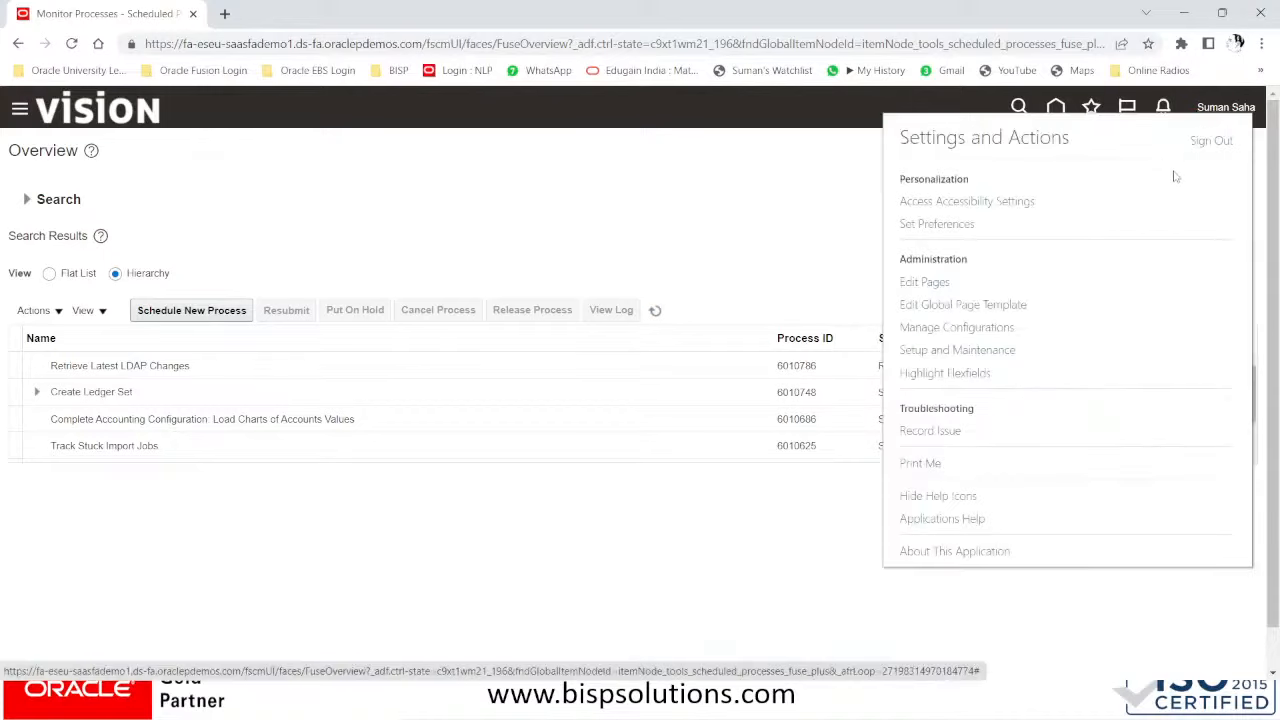
{"action": "left_click", "coordinate": [1204, 143]}
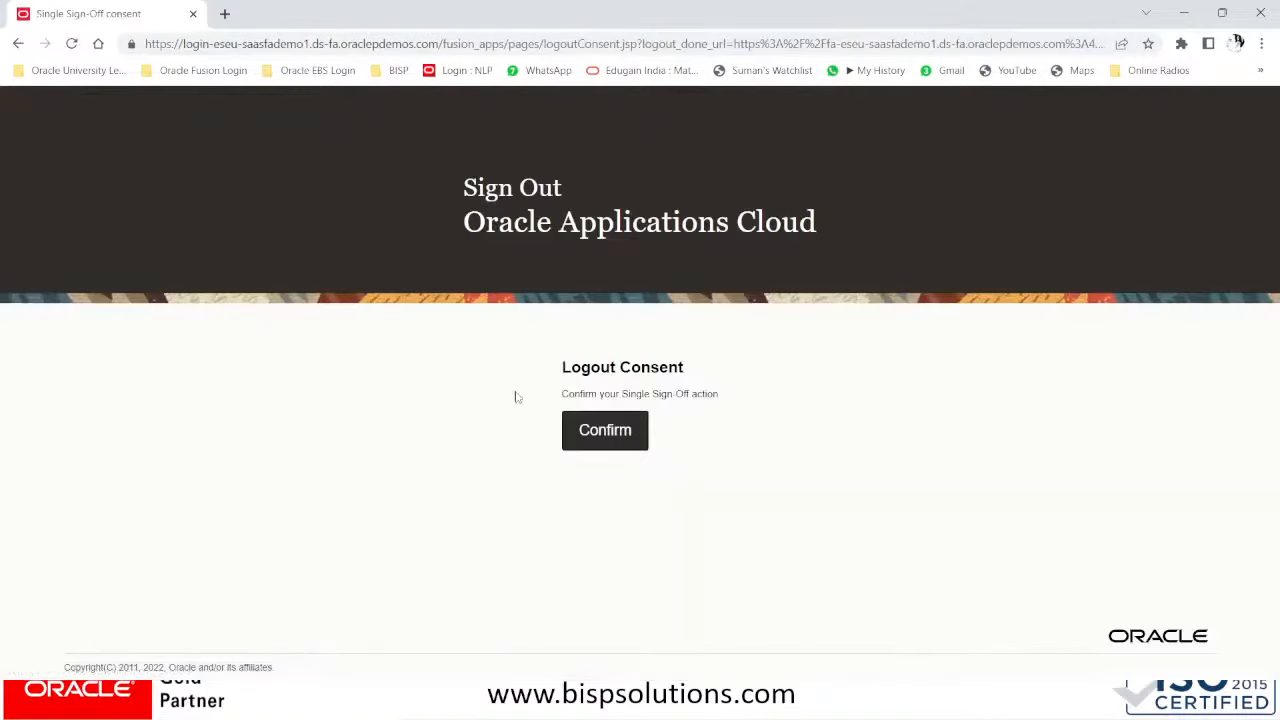
{"action": "left_click", "coordinate": [604, 432]}
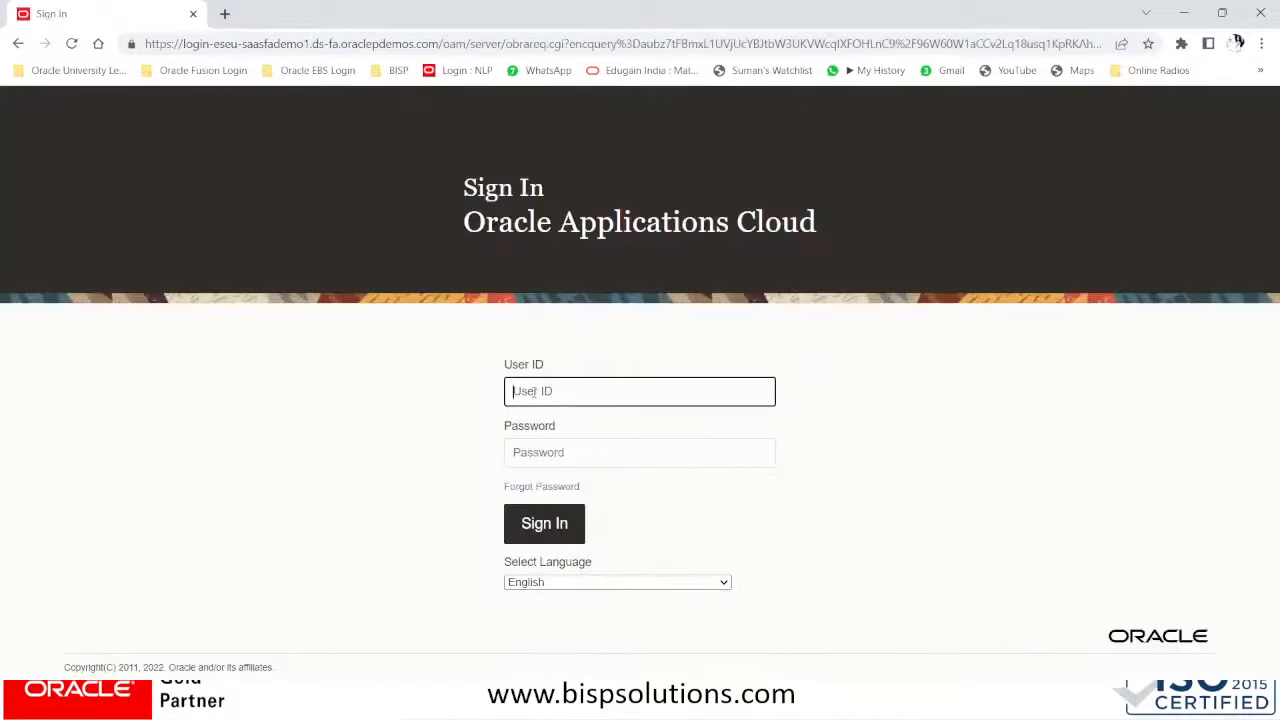
- Sign in with the general accountant user's ID and password
{"action": "key", "text": "Tab"}
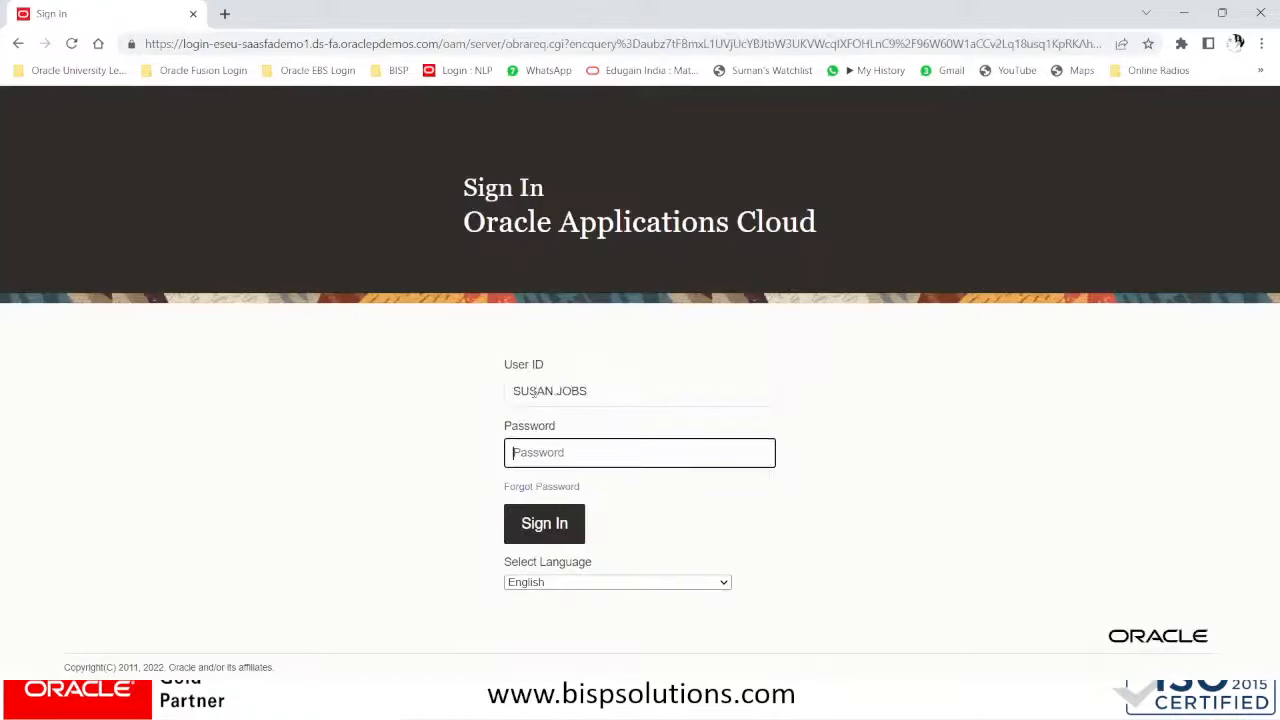
{"action": "type", "text": "Welcome1"}
{"action": "left_click", "coordinate": [535, 524]}
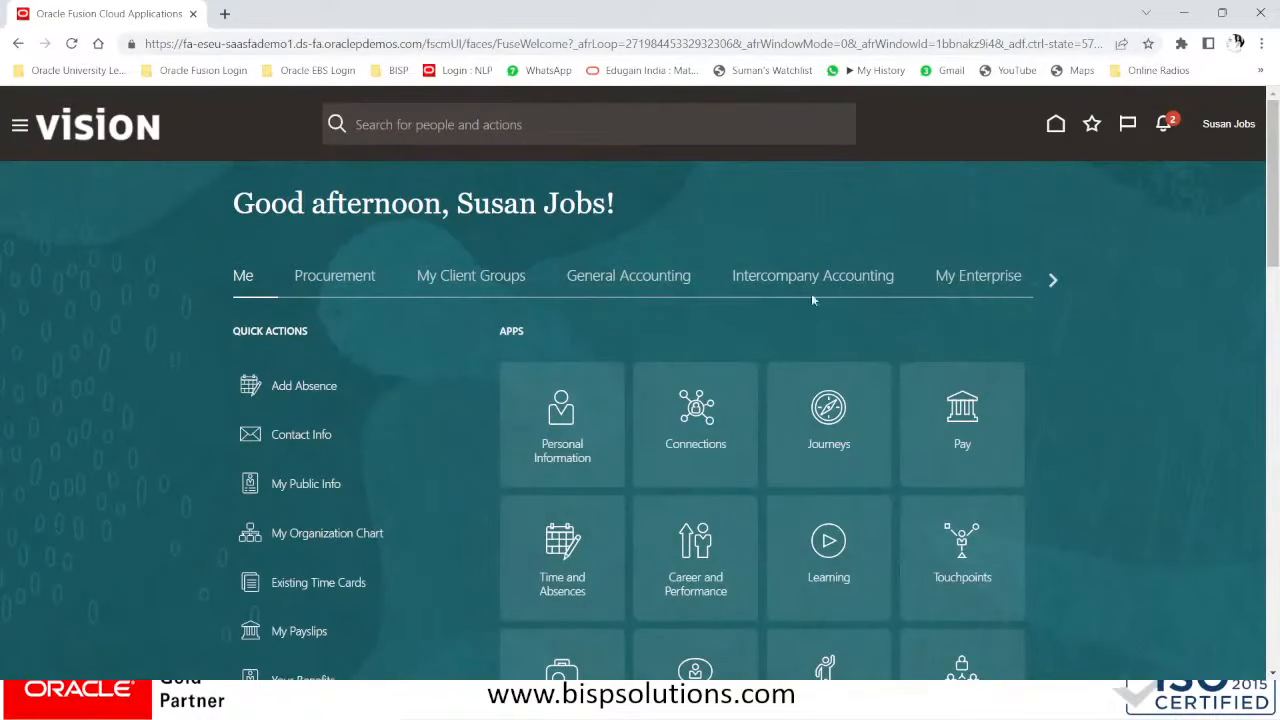
- Open the General Accounting Dashboard and change the data access set to BISP GROUP LEDGER SET
{"action": "left_click", "coordinate": [622, 280]}
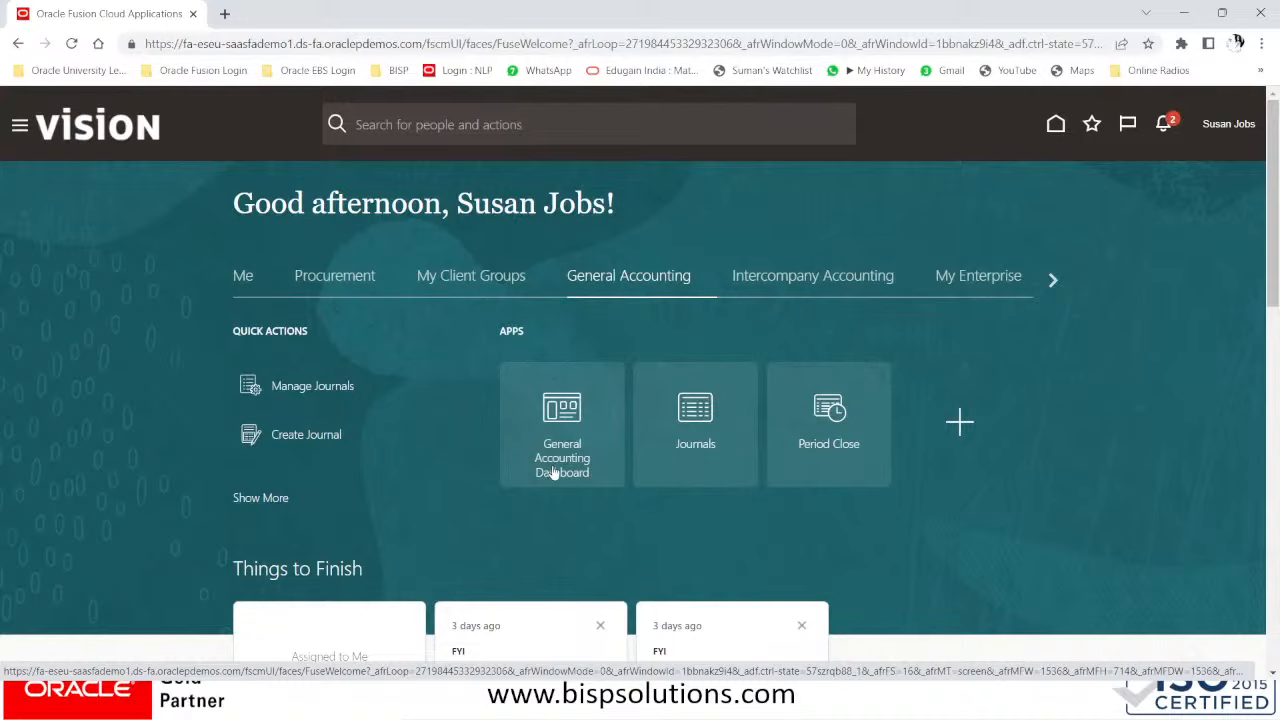
{"action": "left_click", "coordinate": [565, 417]}
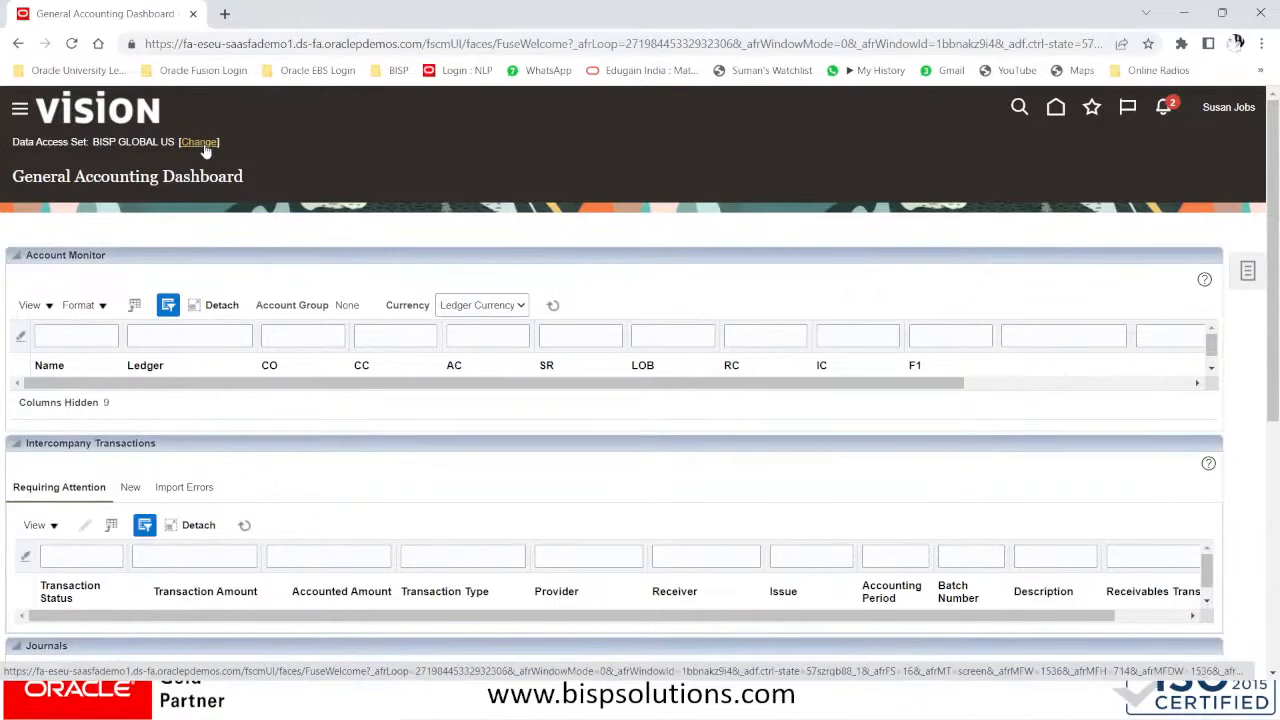
{"action": "left_click", "coordinate": [200, 143]}
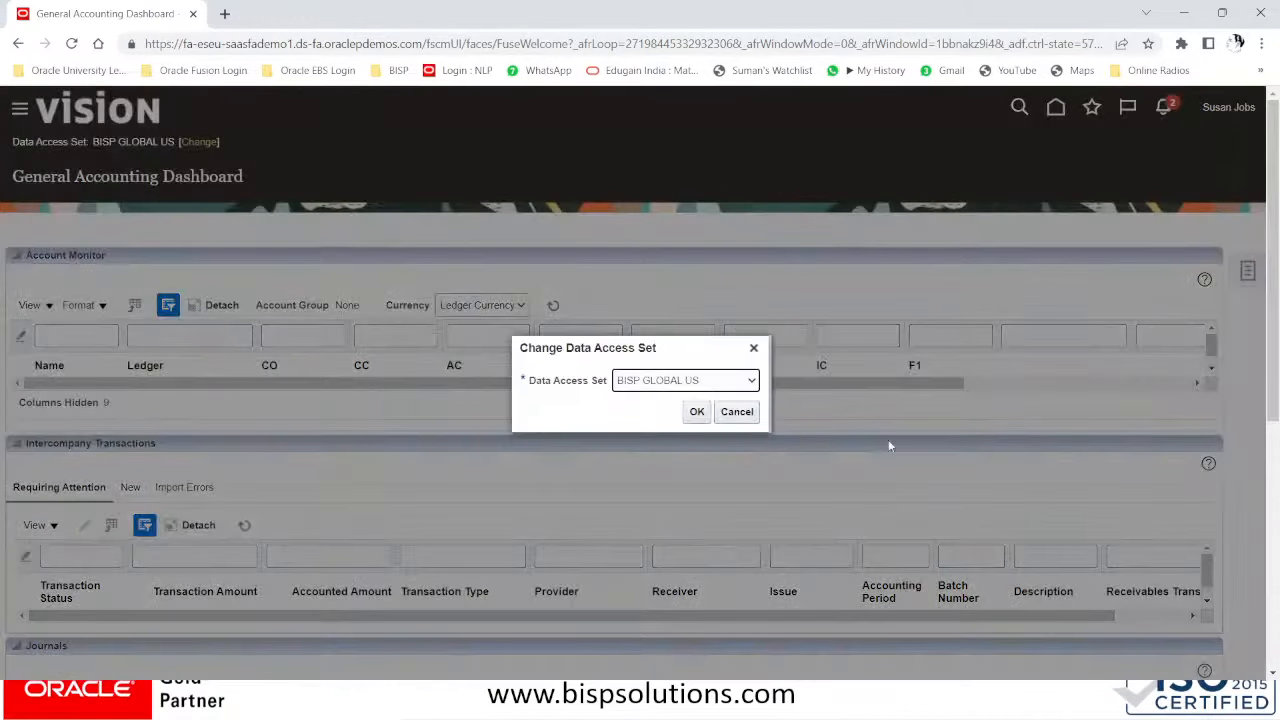
{"action": "left_click", "coordinate": [717, 383]}
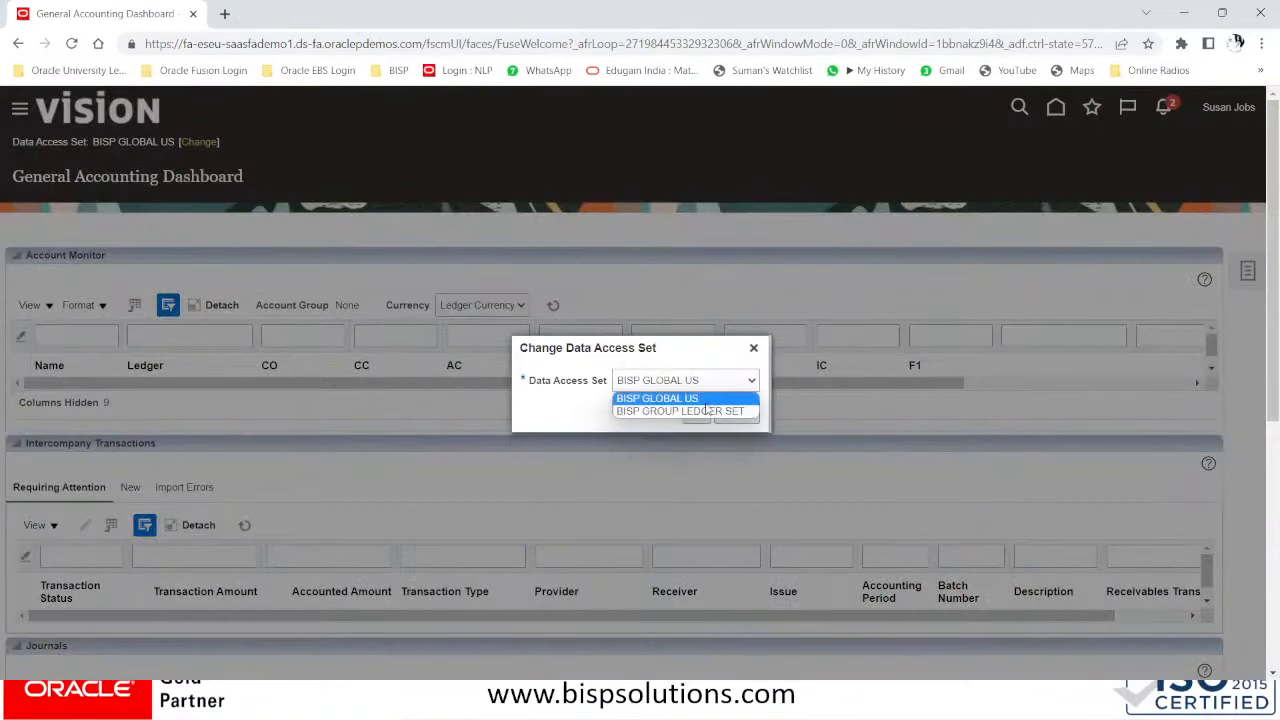
{"action": "left_click", "coordinate": [706, 411]}
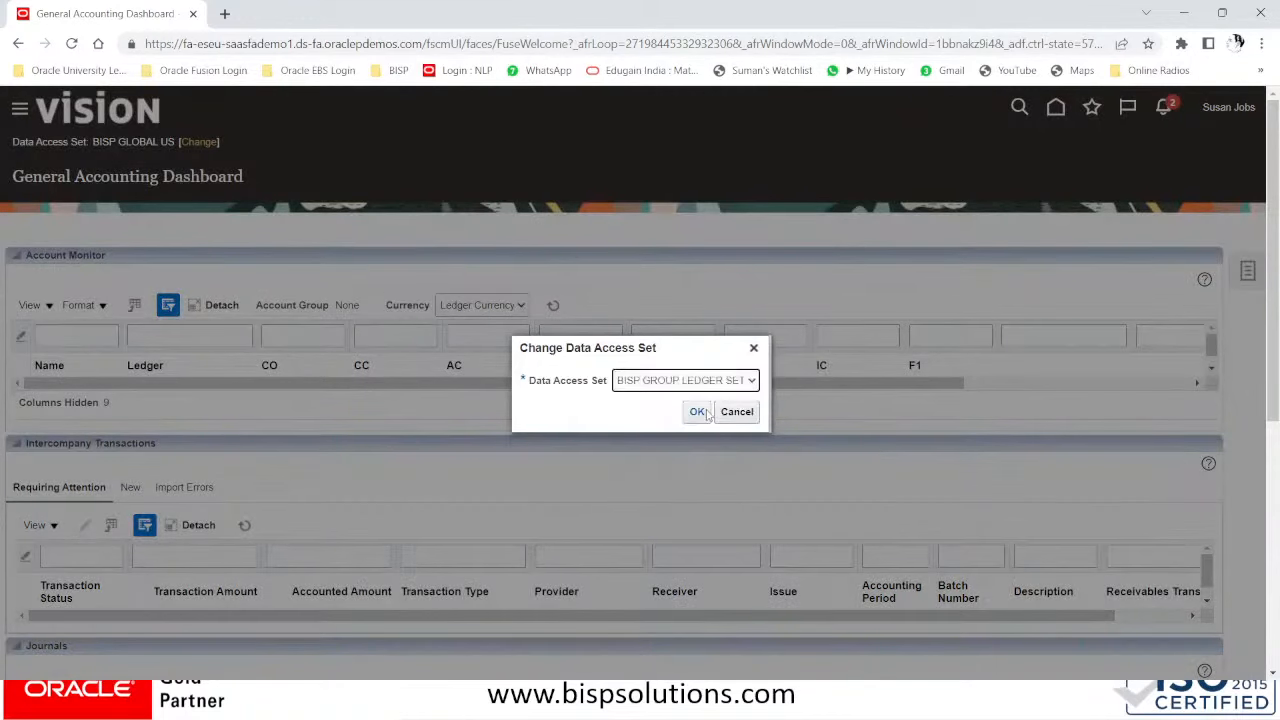
{"action": "left_click", "coordinate": [699, 418]}
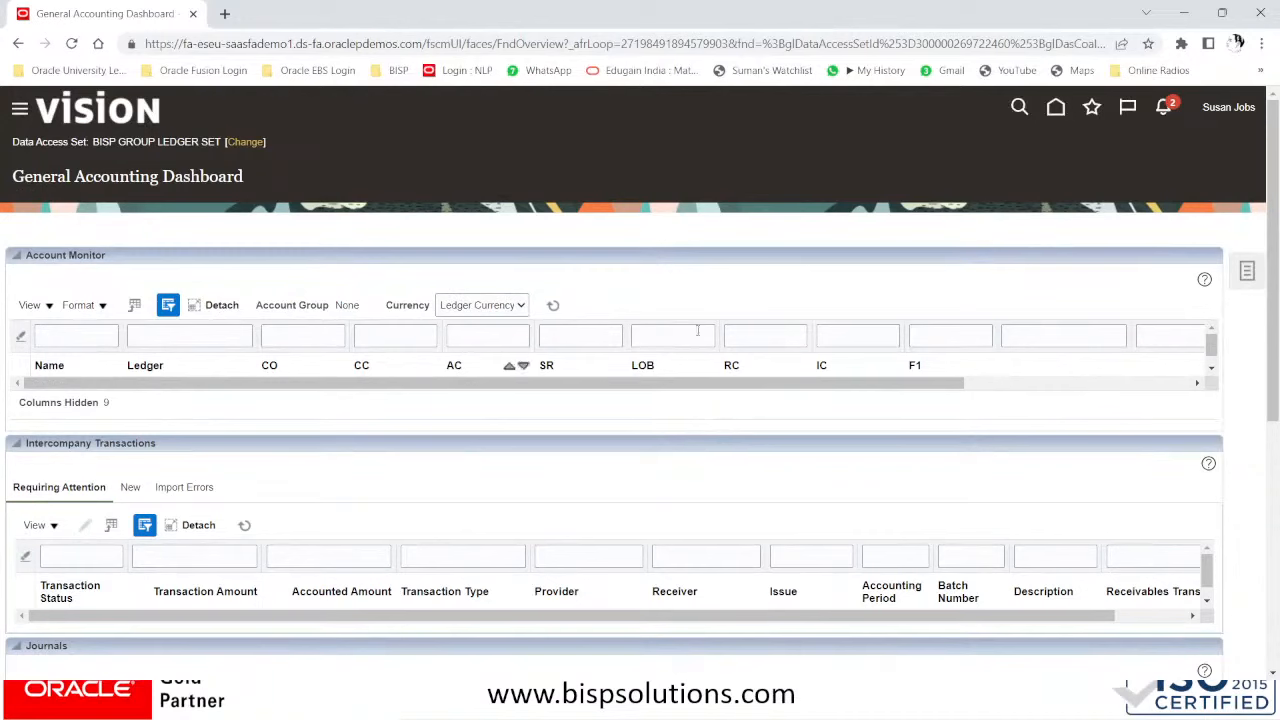
{"action": "left_click", "coordinate": [1247, 275]}
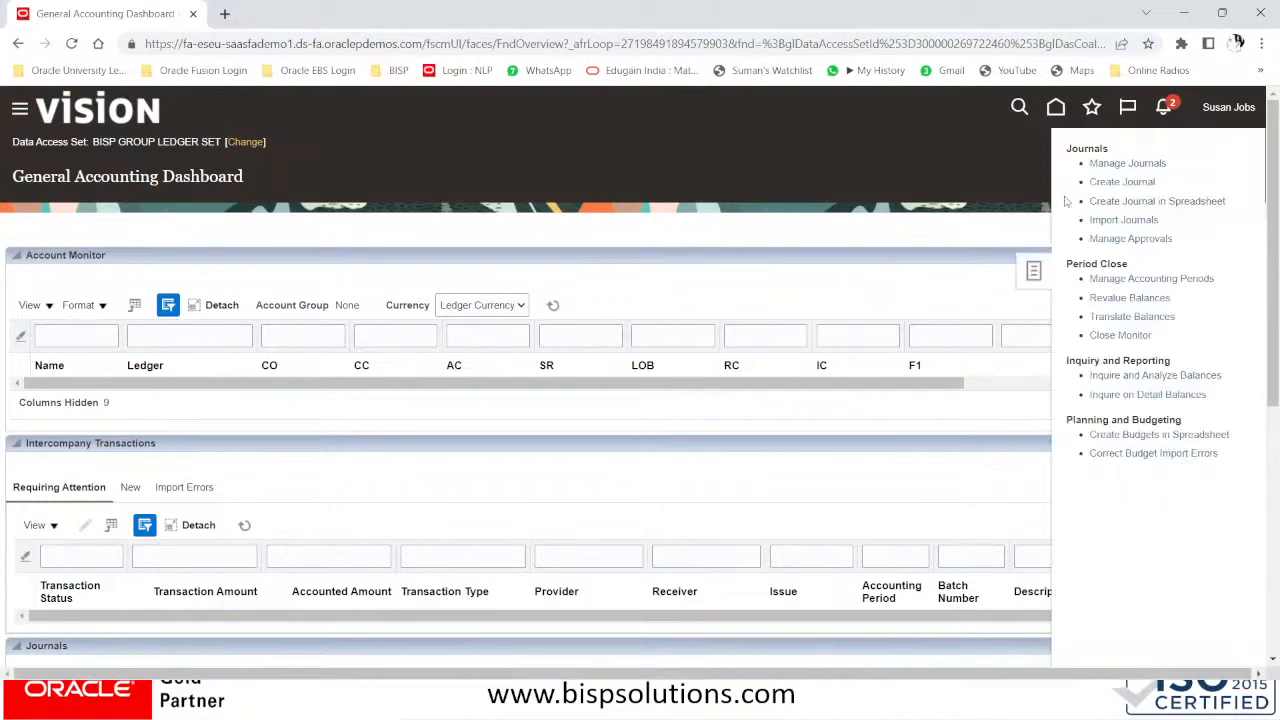
{"action": "left_click", "coordinate": [1107, 181]}
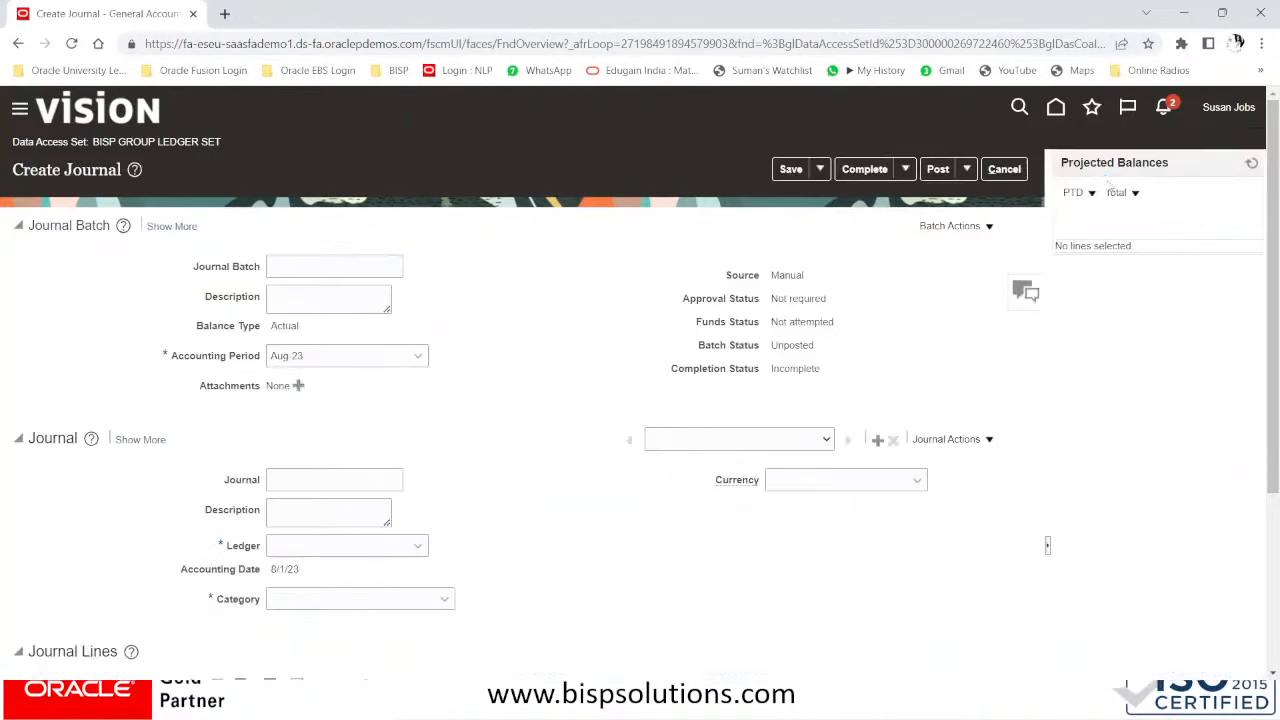
{"action": "scroll", "coordinate": [375, 553], "scroll_direction": "down", "scroll_amount": 3}
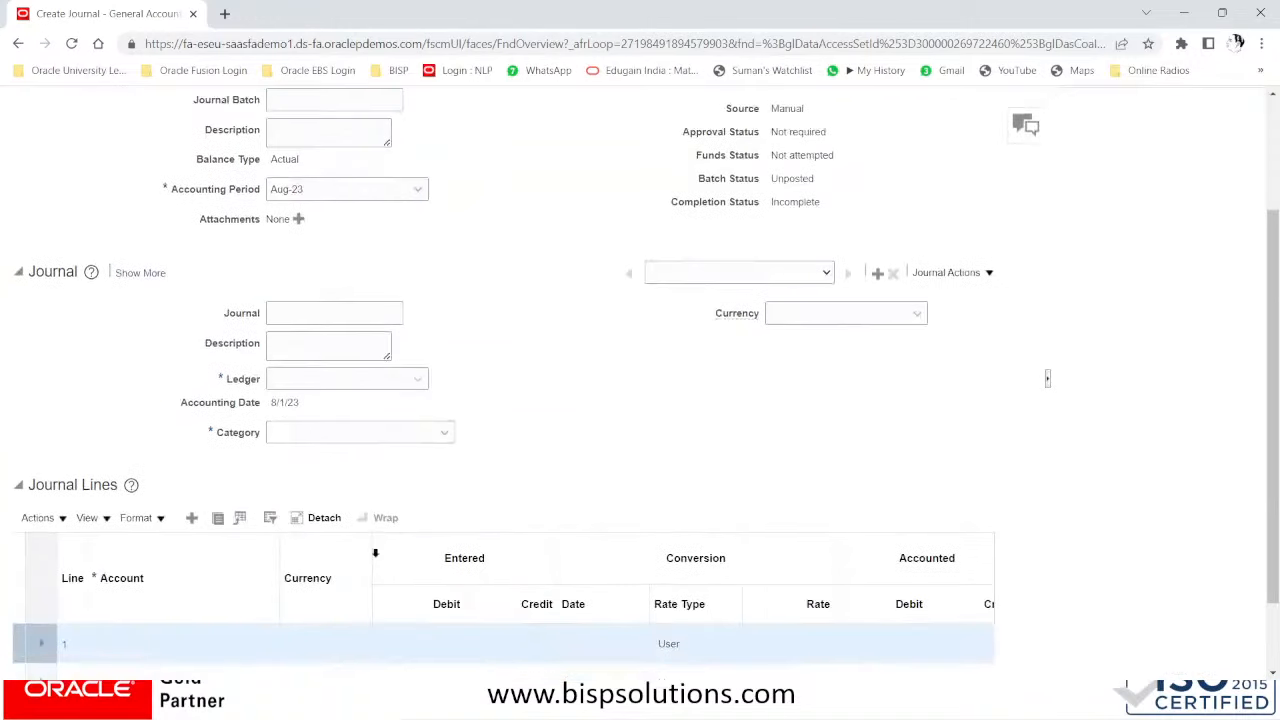
{"action": "left_click", "coordinate": [339, 378]}
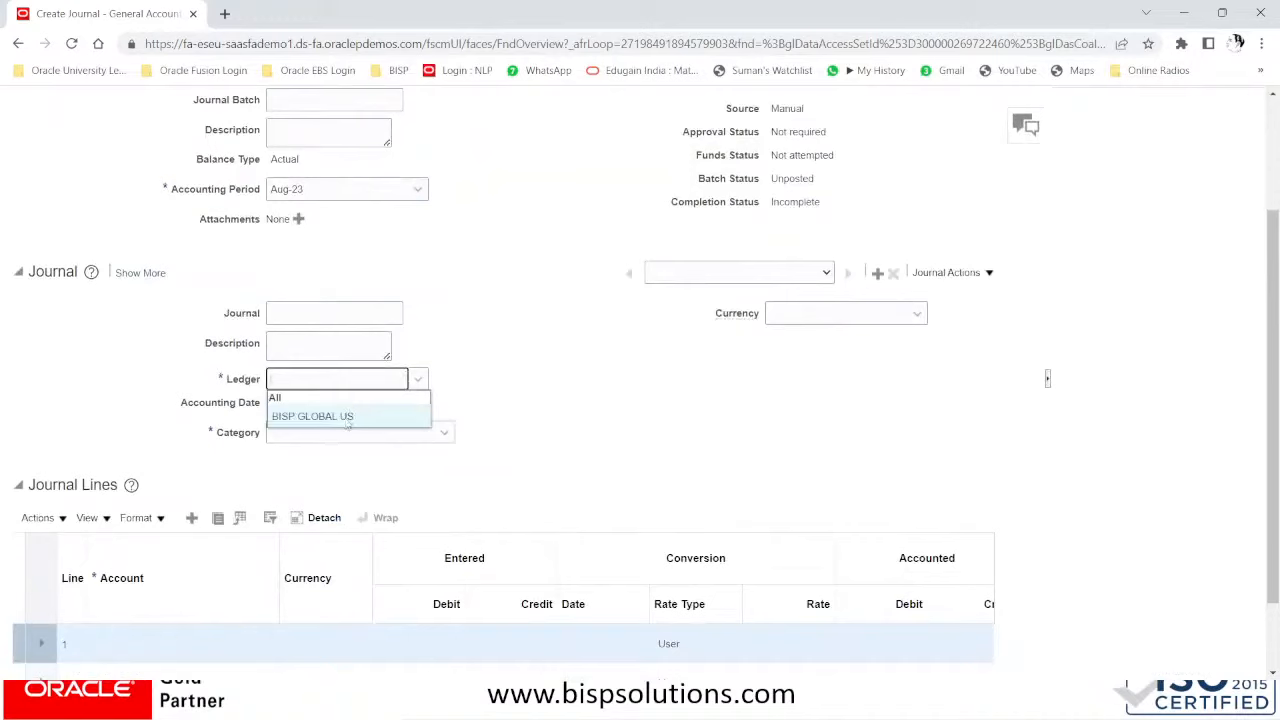
{"action": "left_click", "coordinate": [416, 380]}
{"action": "left_click", "coordinate": [359, 417]}
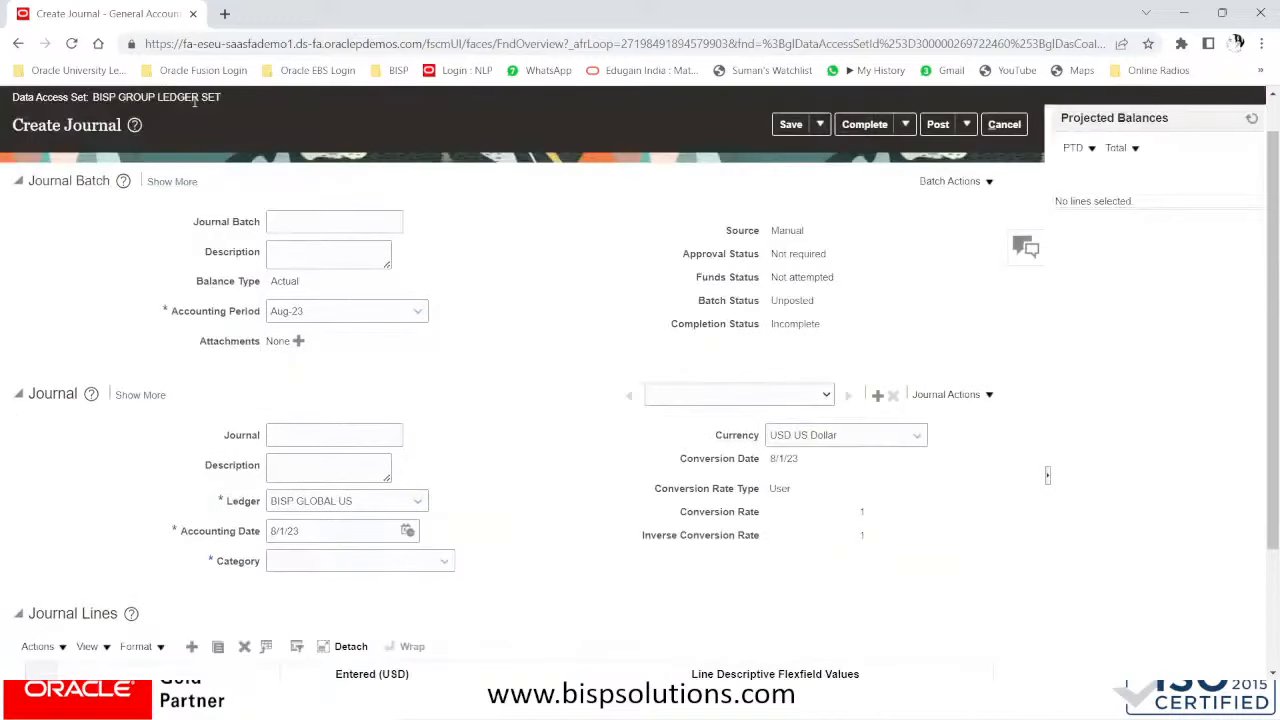
{"action": "scroll", "coordinate": [511, 306], "scroll_direction": "down", "scroll_amount": 1}
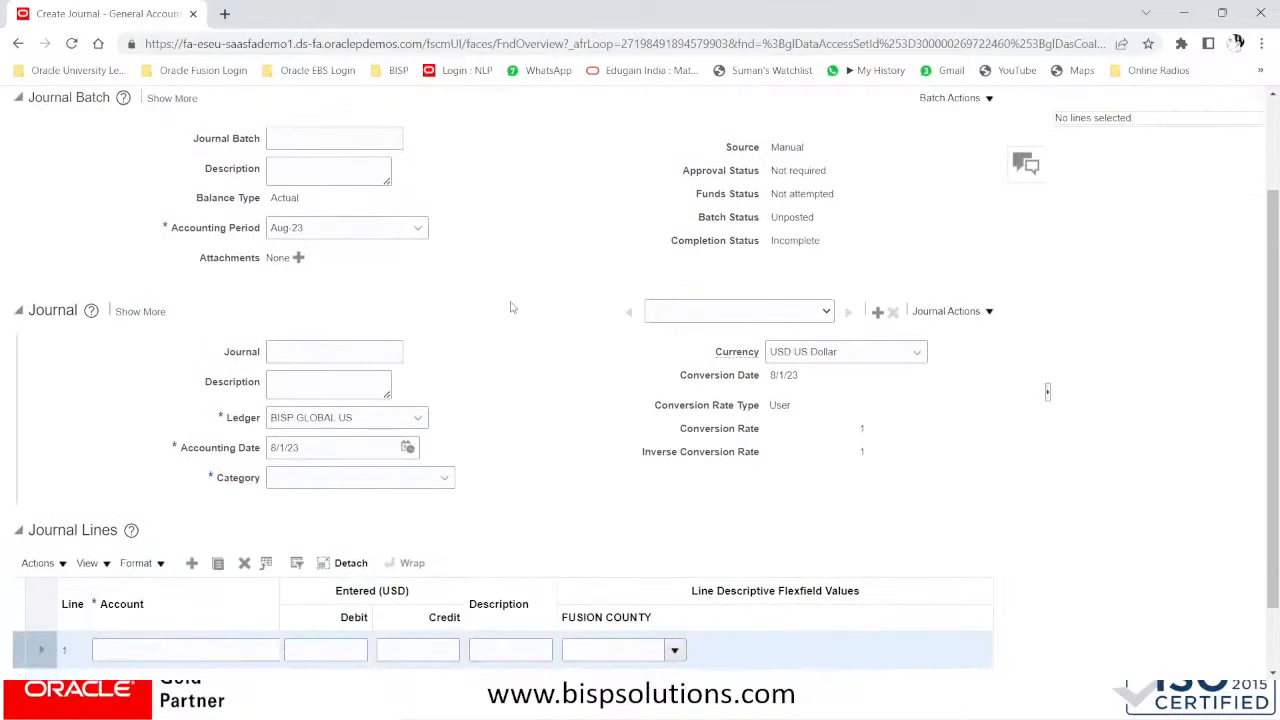
{"action": "left_click", "coordinate": [415, 418]}
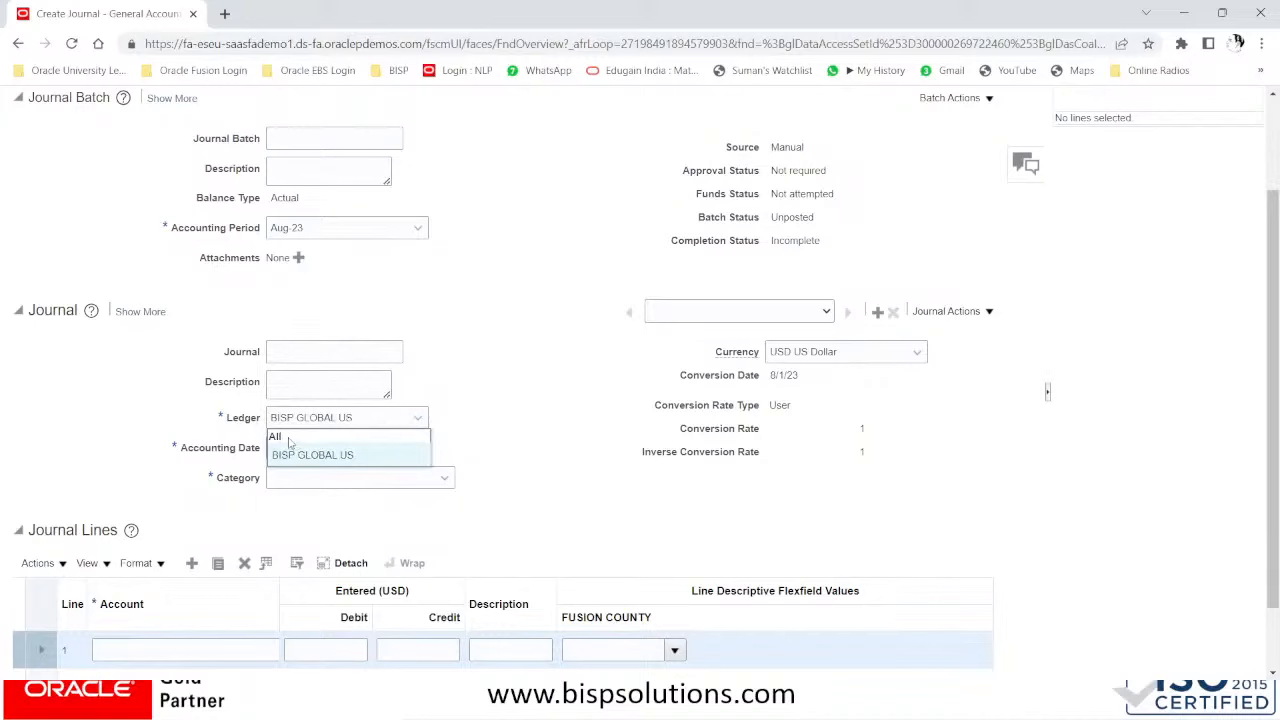
{"action": "left_click", "coordinate": [549, 347]}
{"action": "scroll", "coordinate": [460, 286], "scroll_direction": "up", "scroll_amount": 2}
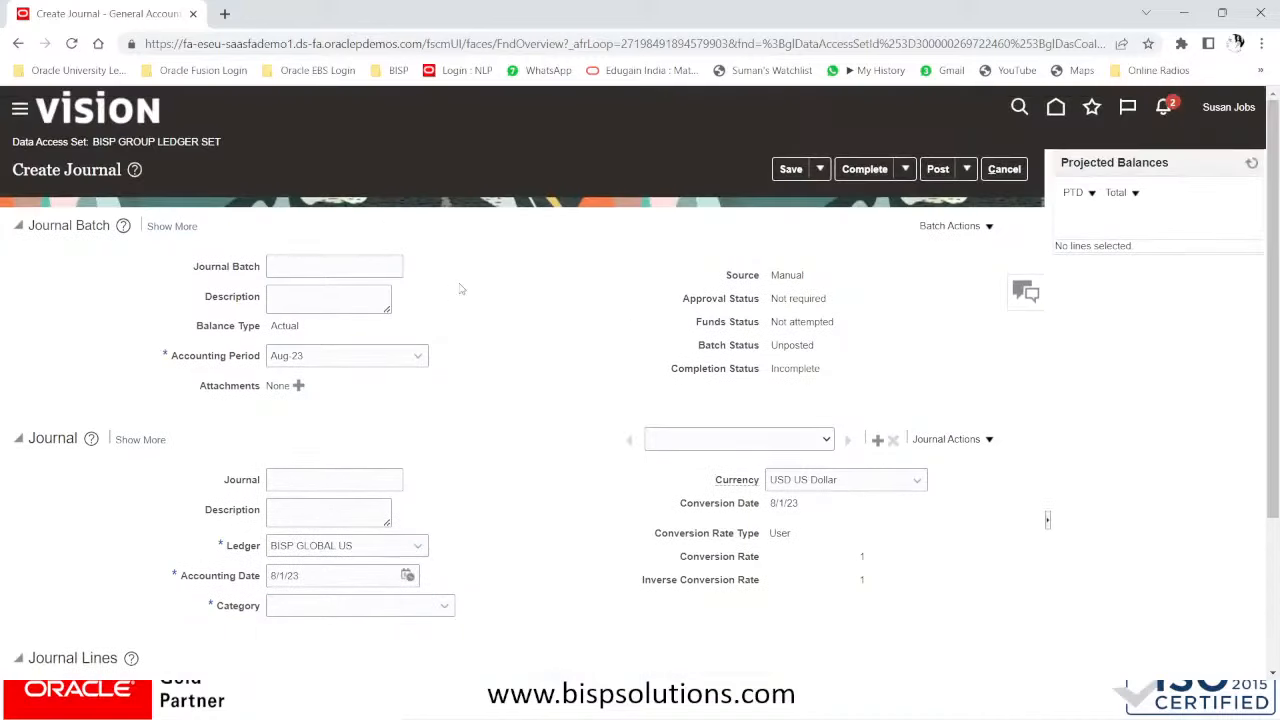
{"action": "left_click", "coordinate": [1004, 170]}
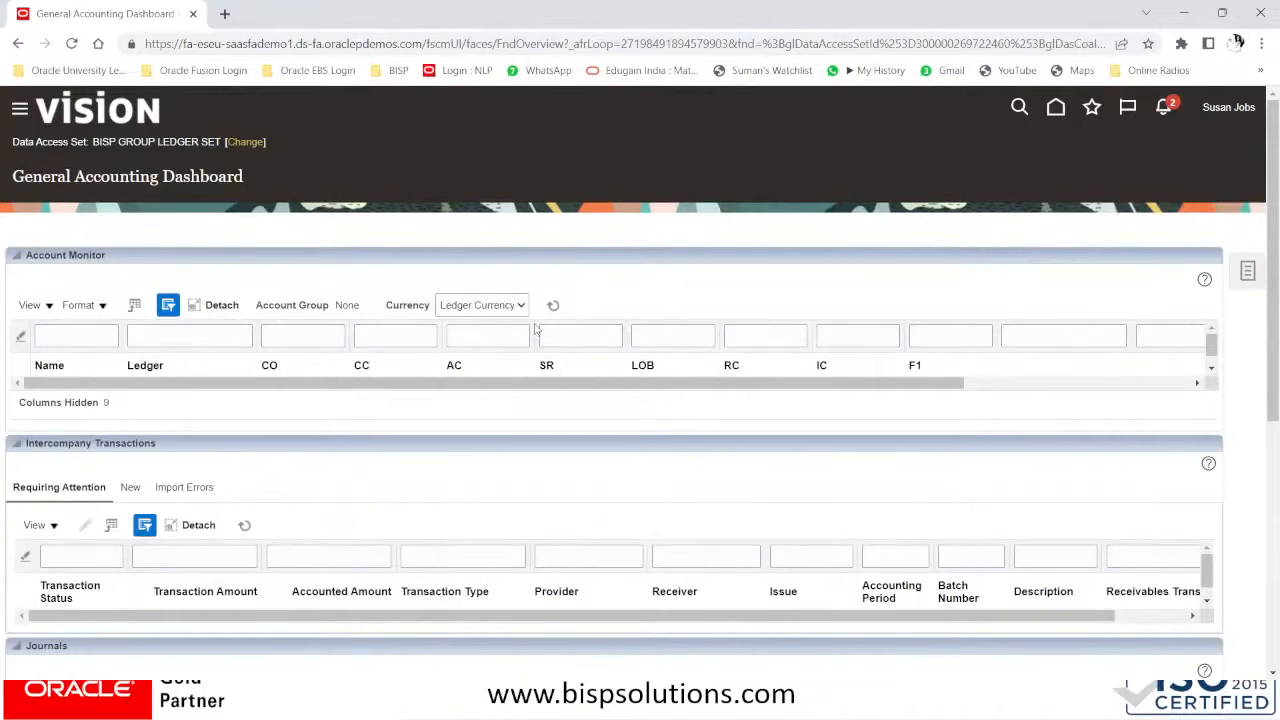
{"action": "left_click", "coordinate": [1250, 272]}
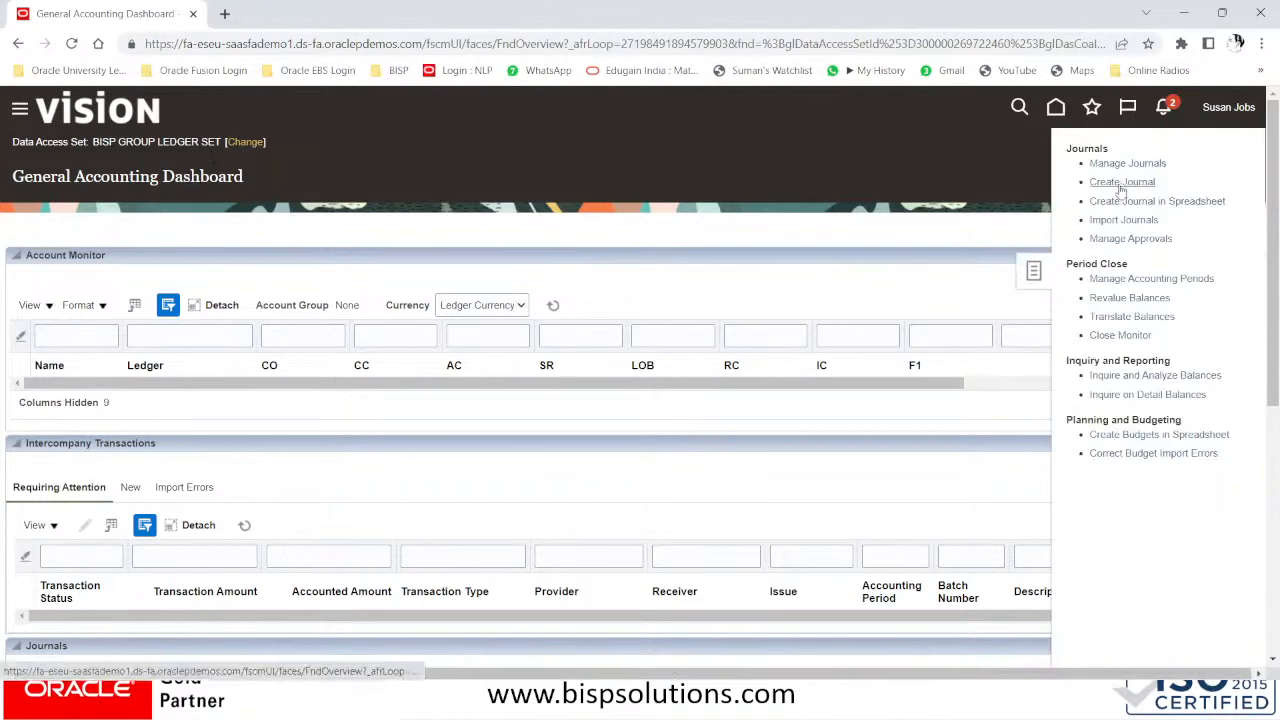
{"action": "left_click", "coordinate": [1119, 184]}
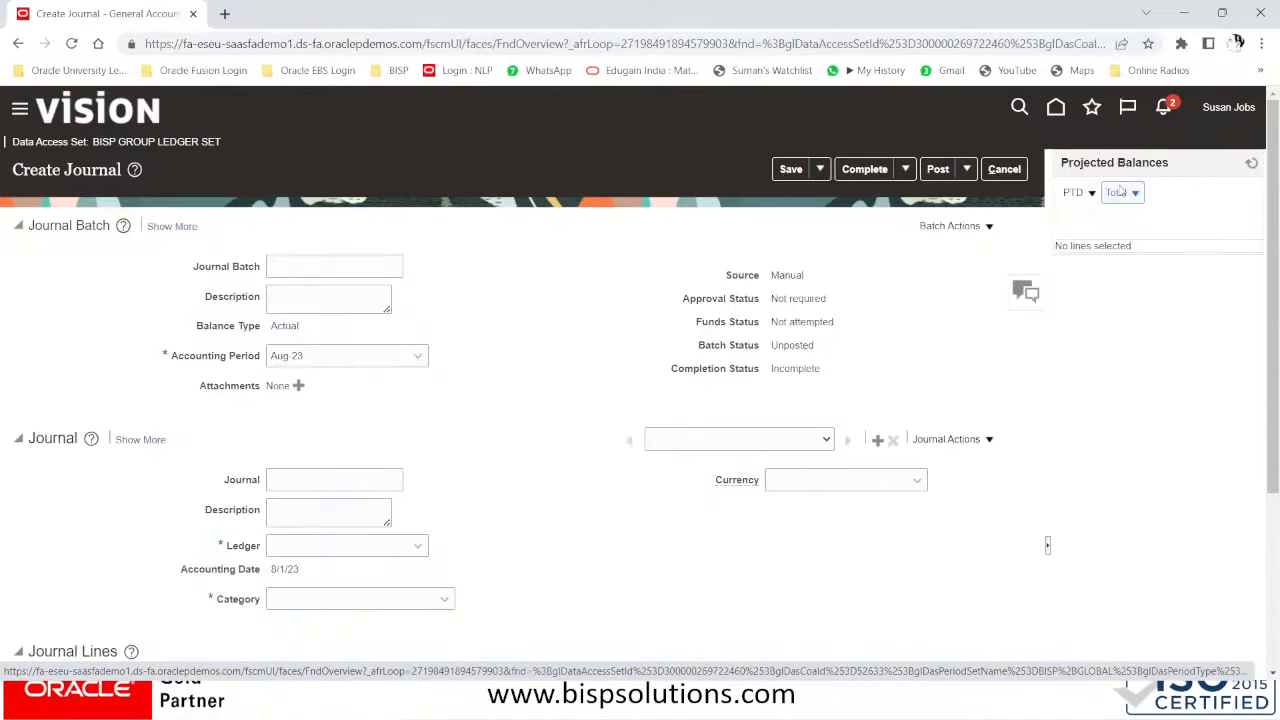
{"action": "left_click", "coordinate": [343, 547]}
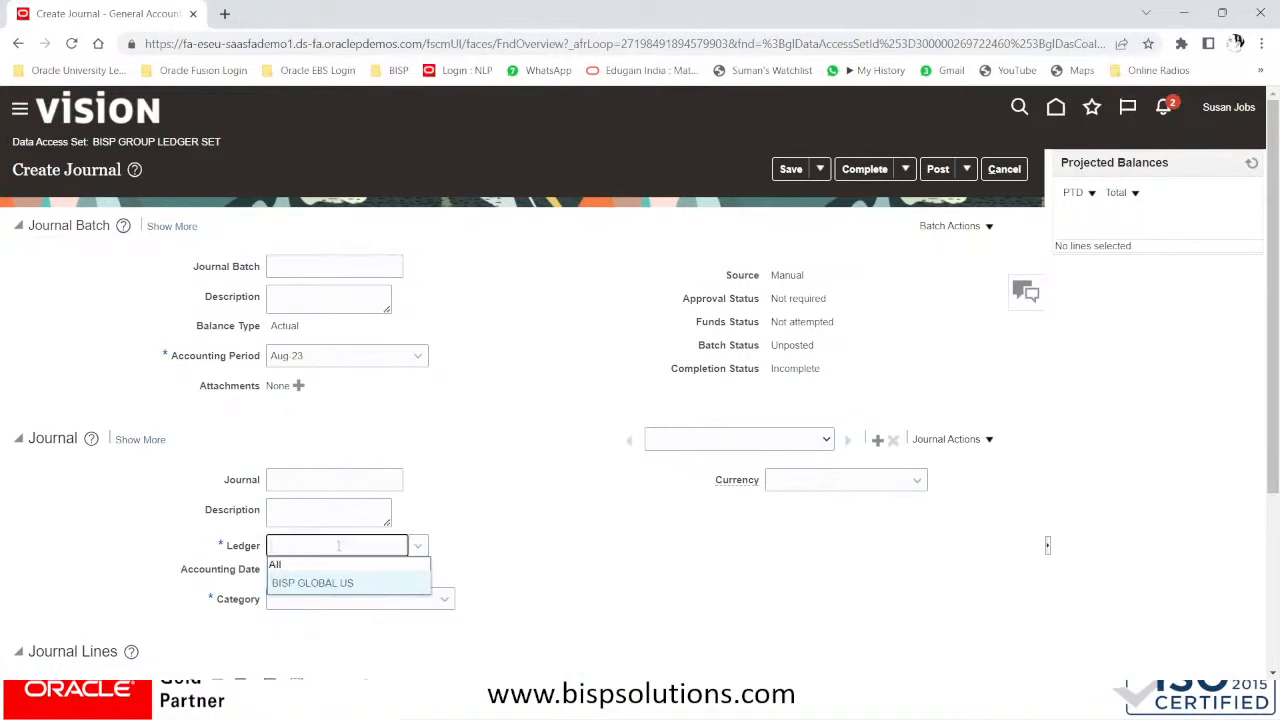
{"action": "type", "text": "BIS"}
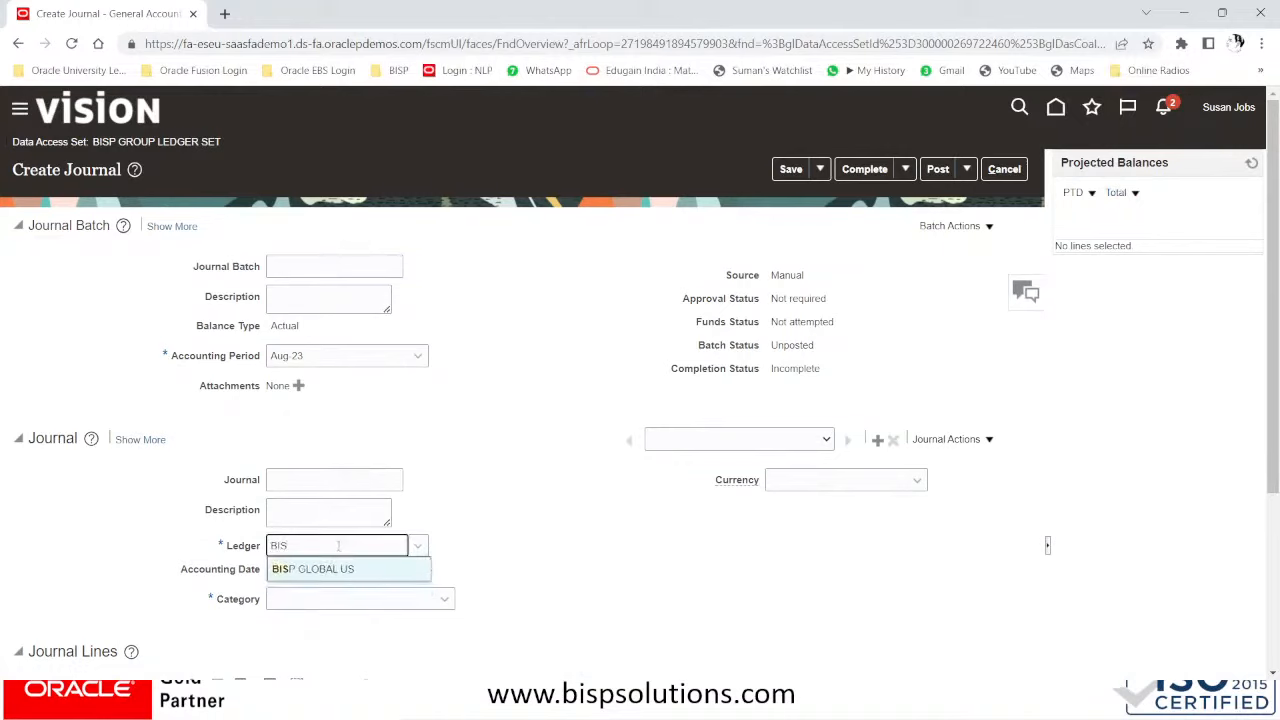
{"action": "type", "text": "P GLOBAL"}
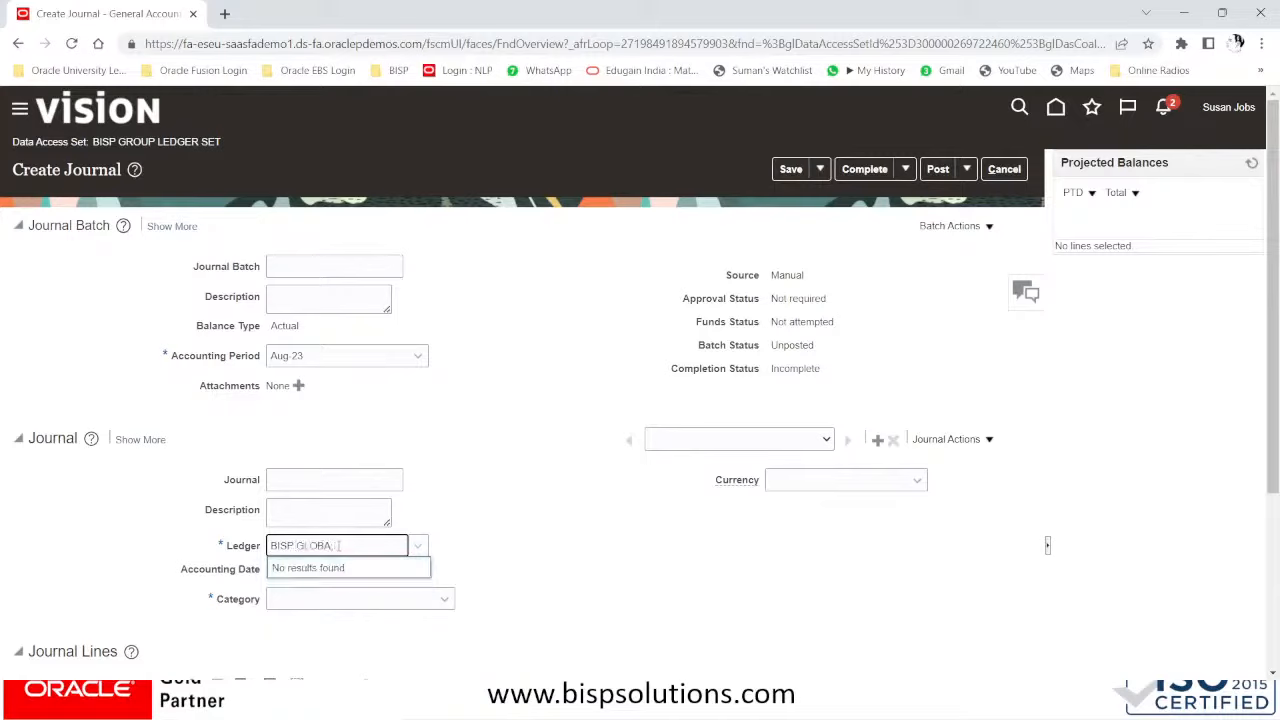
{"action": "type", "text": " IN"}
{"action": "left_click", "coordinate": [995, 169]}
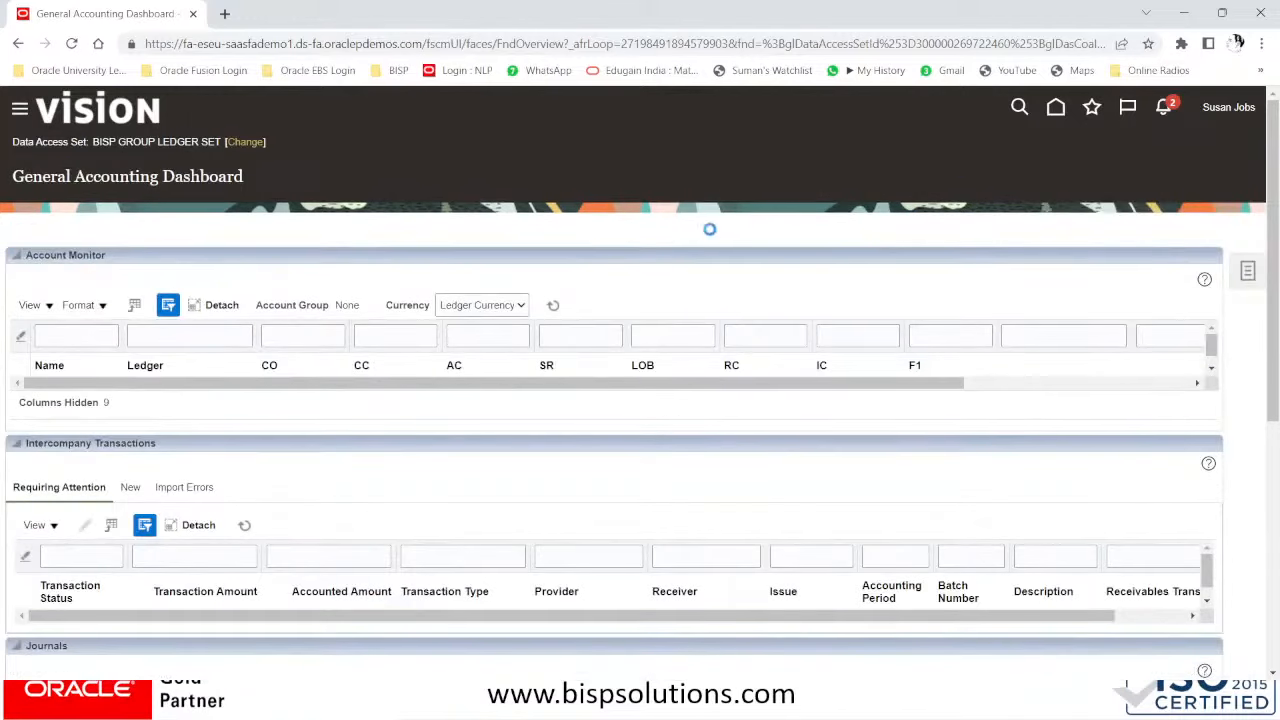
- Sign out, then sign back in with the general accountant's user ID and password
{"action": "left_click", "coordinate": [1226, 116]}
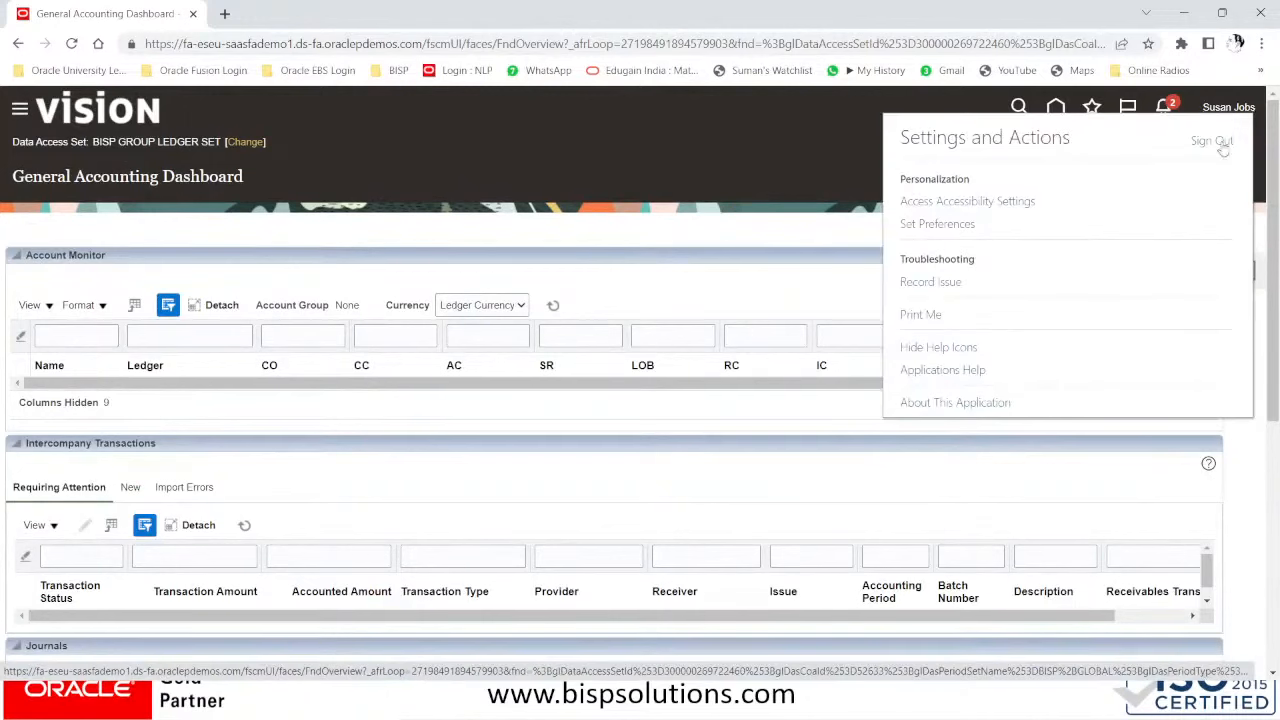
{"action": "left_click", "coordinate": [1220, 143]}
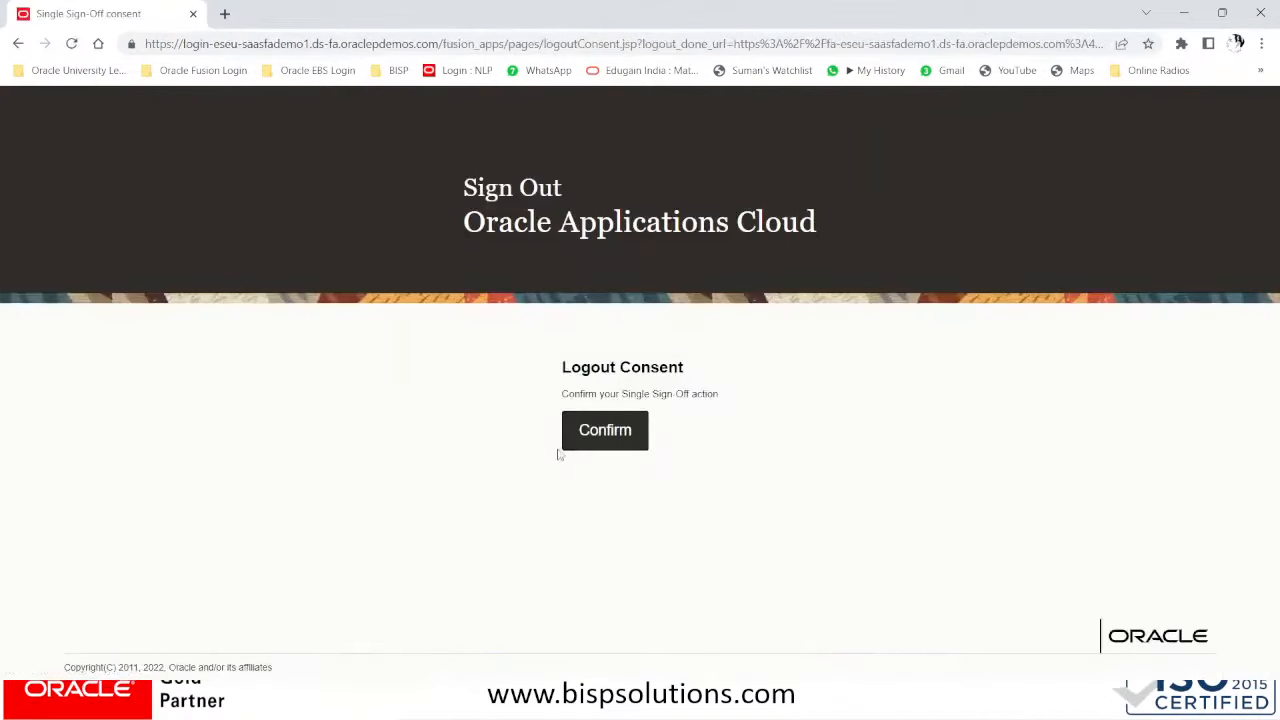
{"action": "left_click", "coordinate": [590, 432]}
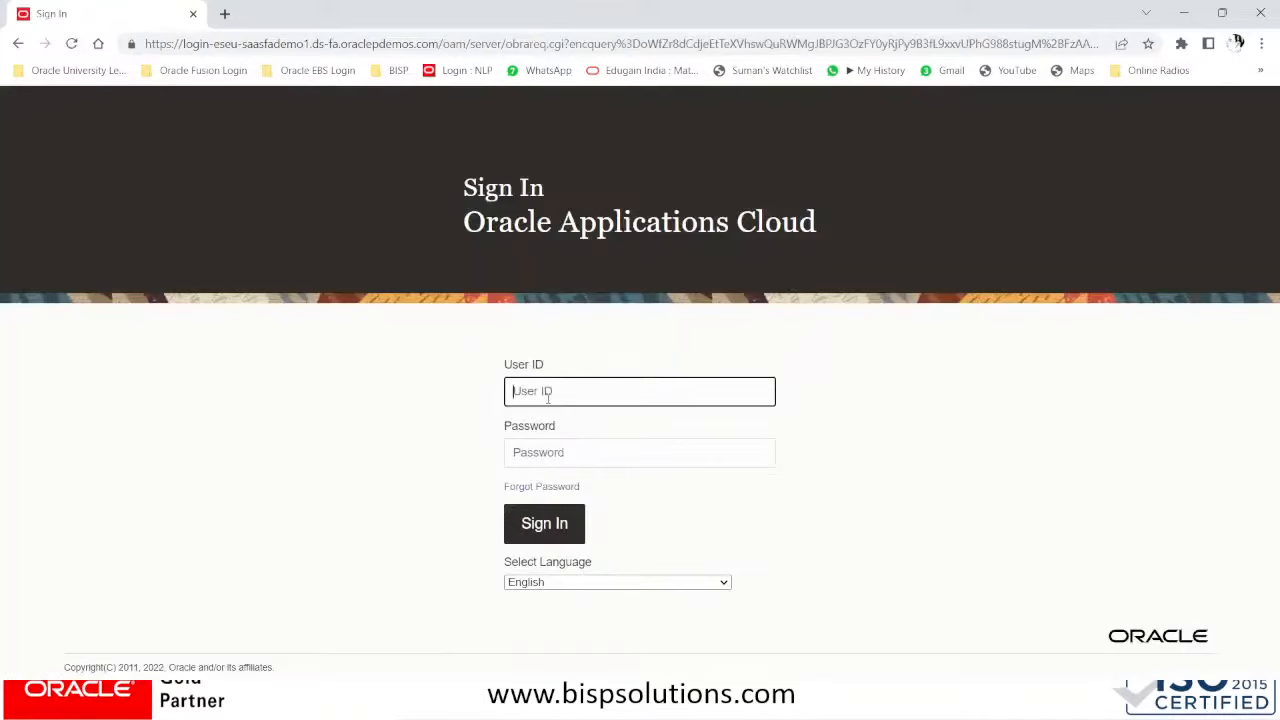
{"action": "key", "text": "Tab"}
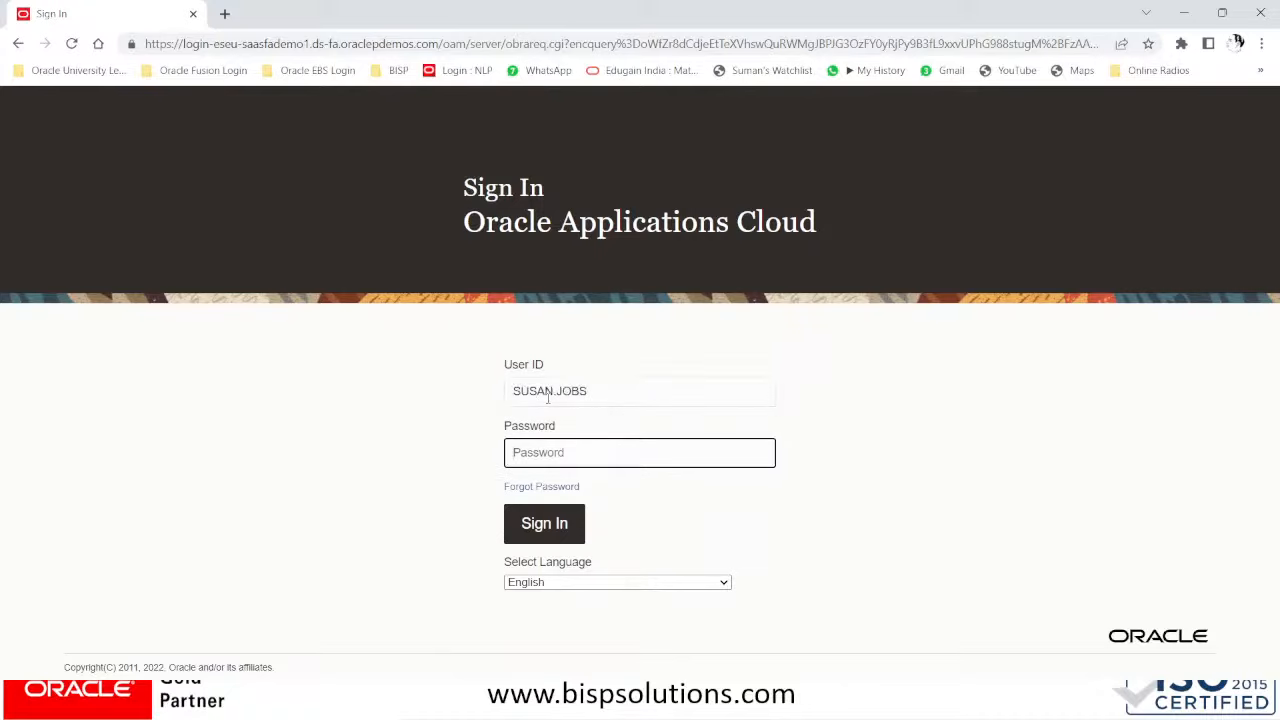
{"action": "type", "text": "•••••••••"}
{"action": "key", "text": "Return"}
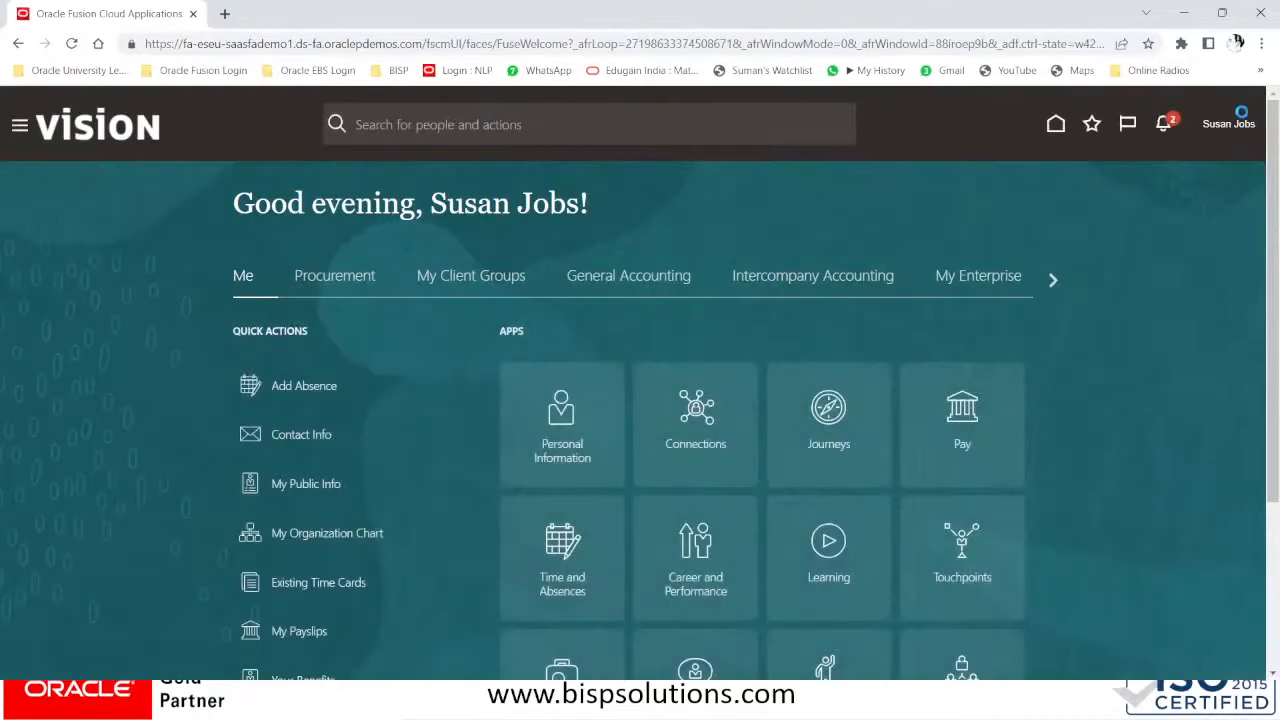
- Open Journals under the BISP GROUP LEDGER SET data access set and start a blank journal
{"action": "left_click", "coordinate": [655, 284]}
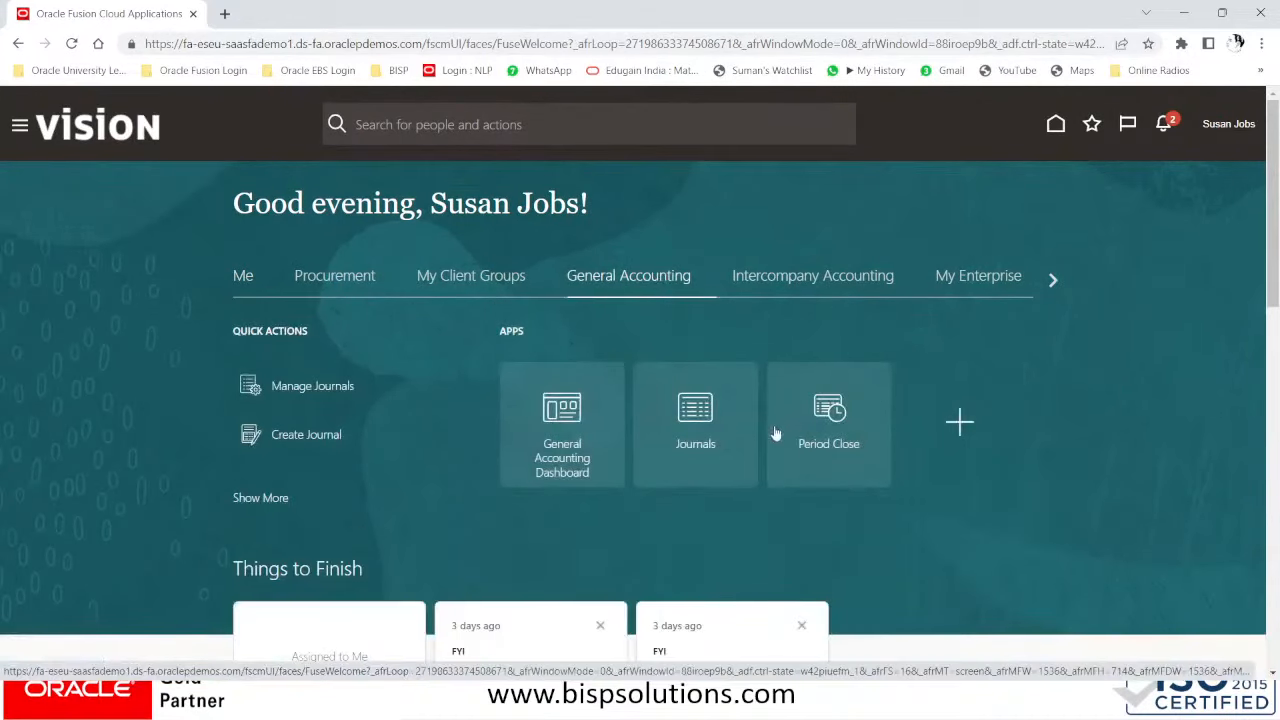
{"action": "left_click", "coordinate": [710, 448]}
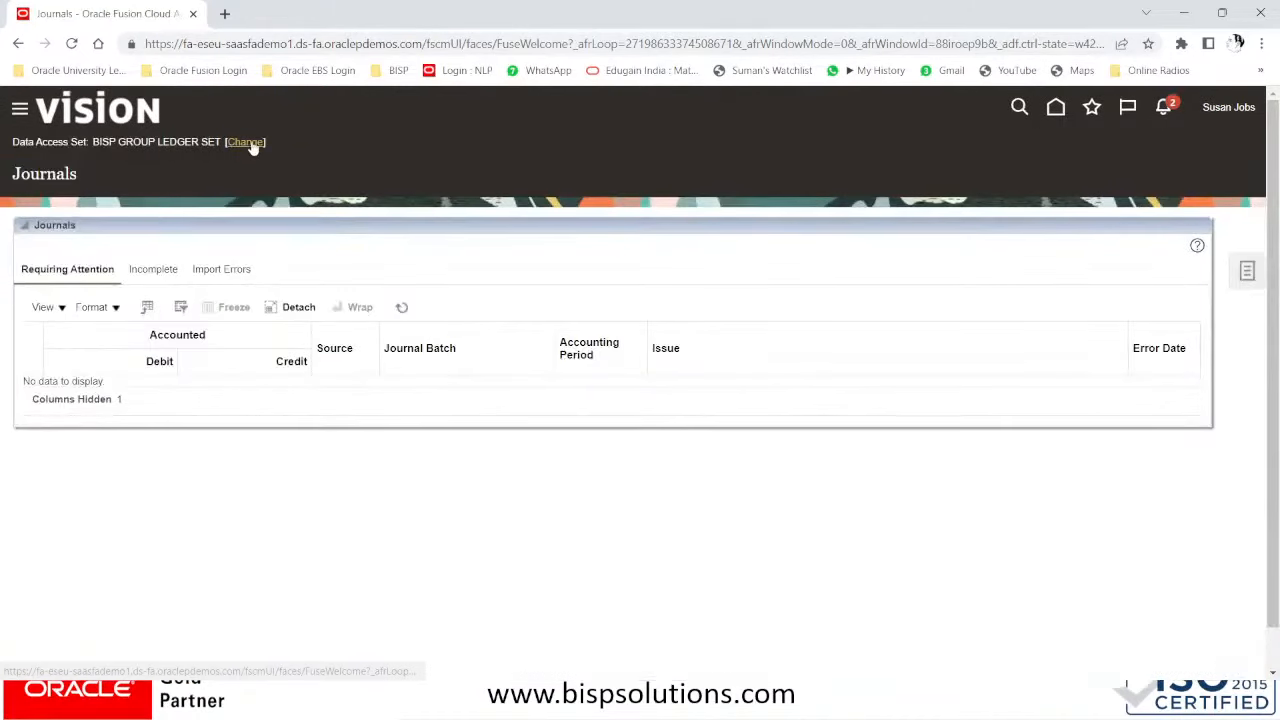
{"action": "left_click", "coordinate": [248, 142]}
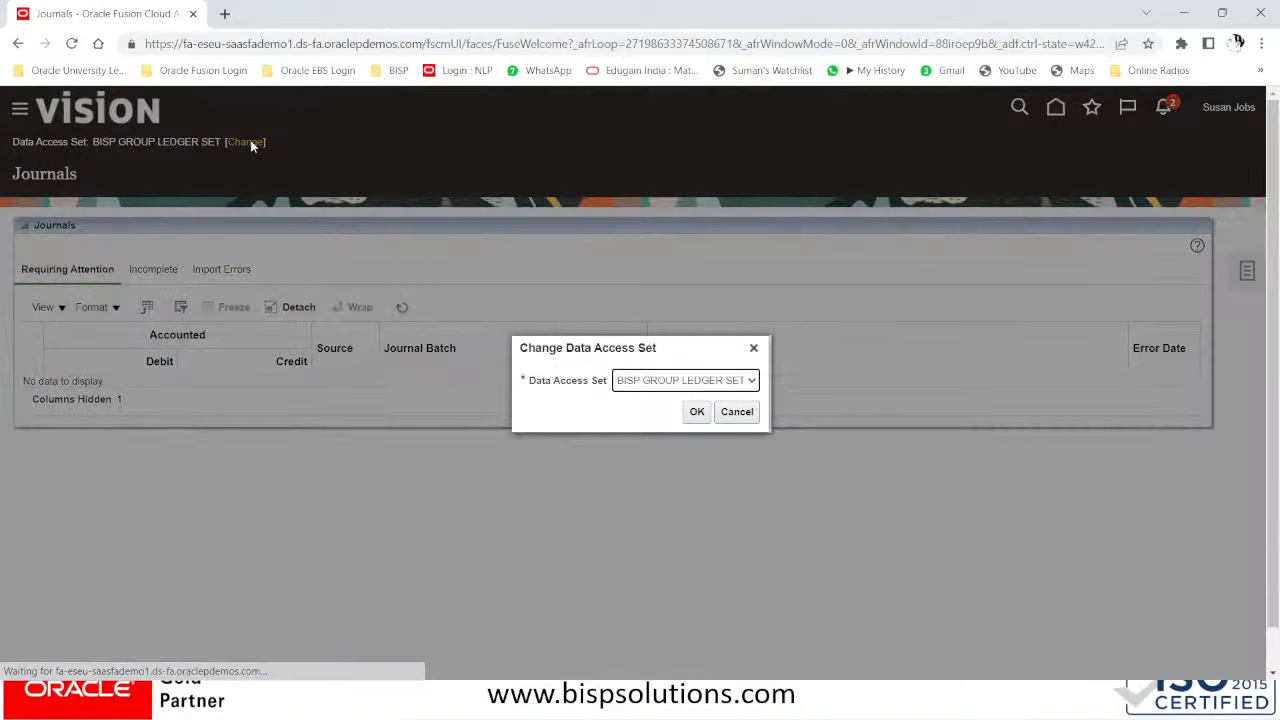
{"action": "left_click", "coordinate": [684, 382]}
{"action": "left_click", "coordinate": [684, 386]}
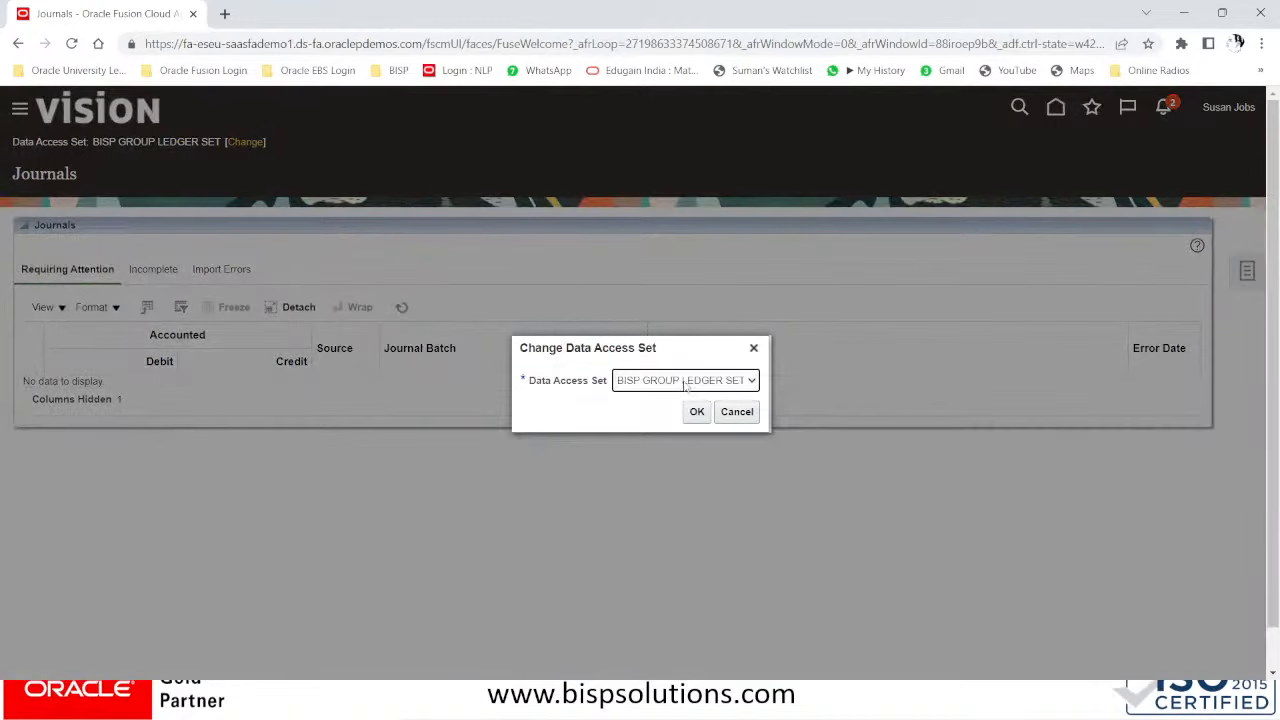
{"action": "left_click", "coordinate": [706, 411]}
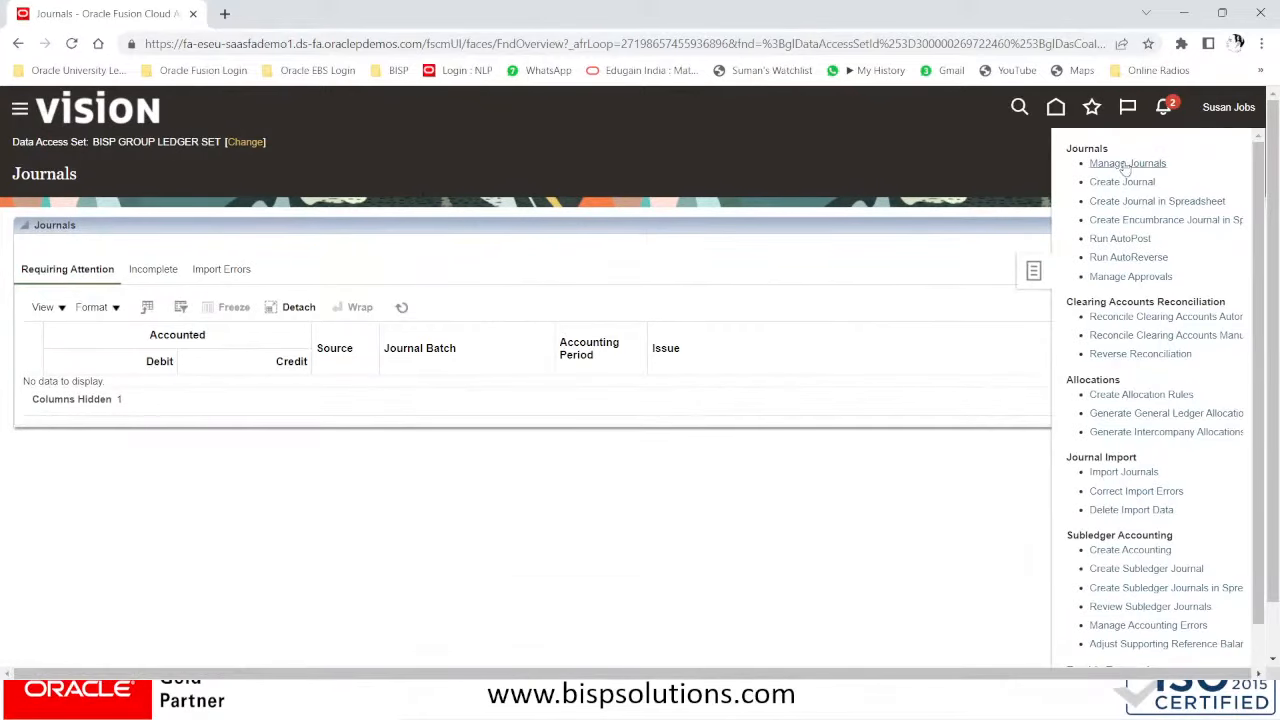
{"action": "left_click", "coordinate": [1114, 182]}
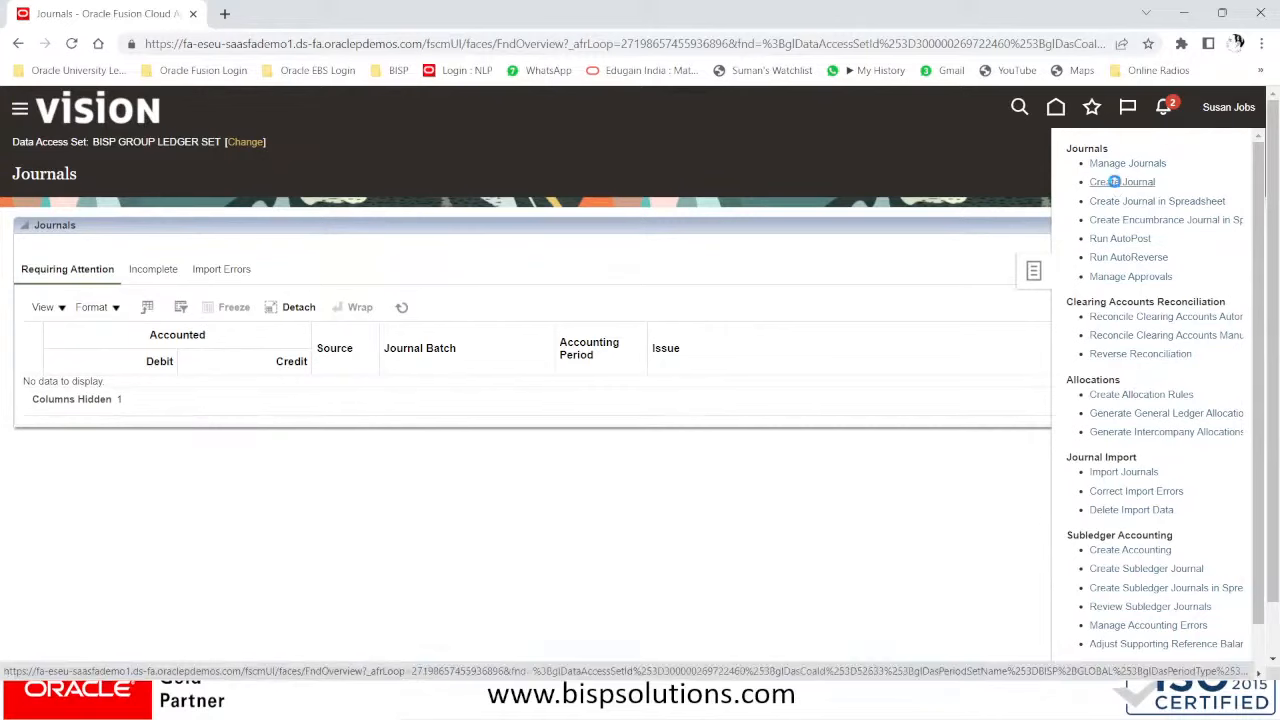
{"action": "left_click", "coordinate": [1113, 181]}
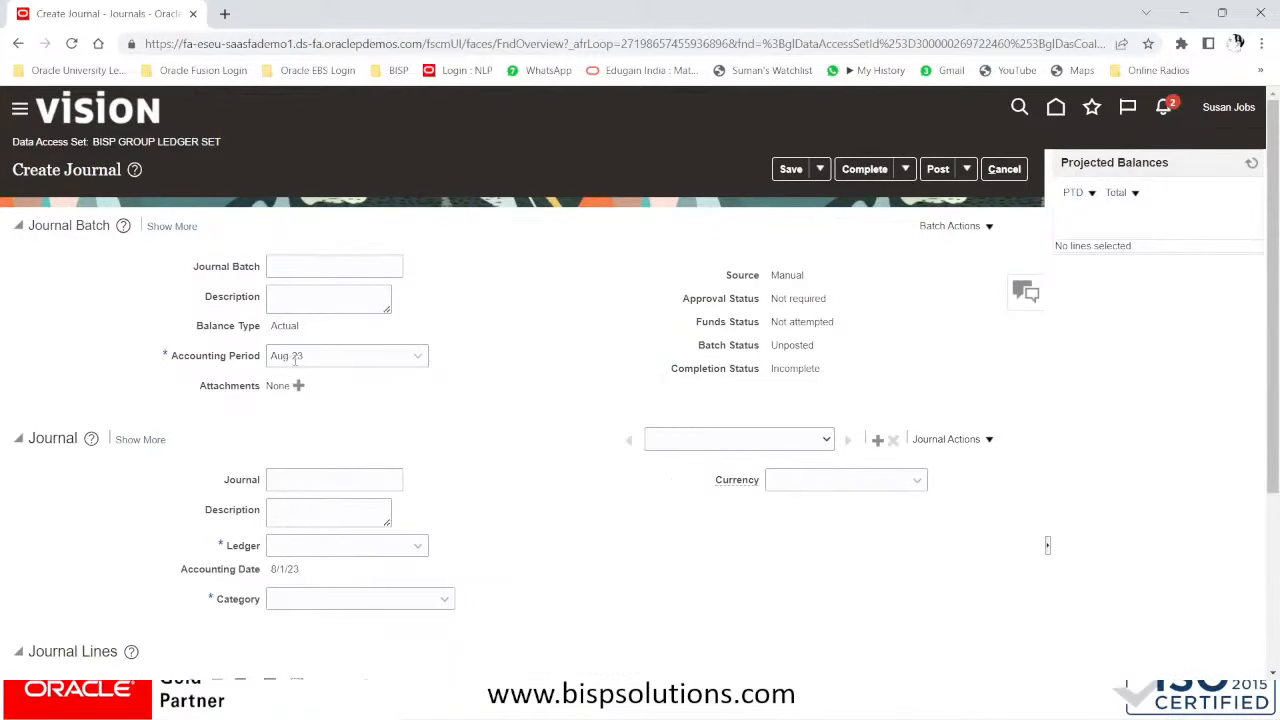
- Set the accounting period to Jul-23, leave the ledger empty, then cancel the new journal
{"action": "left_click", "coordinate": [372, 355]}
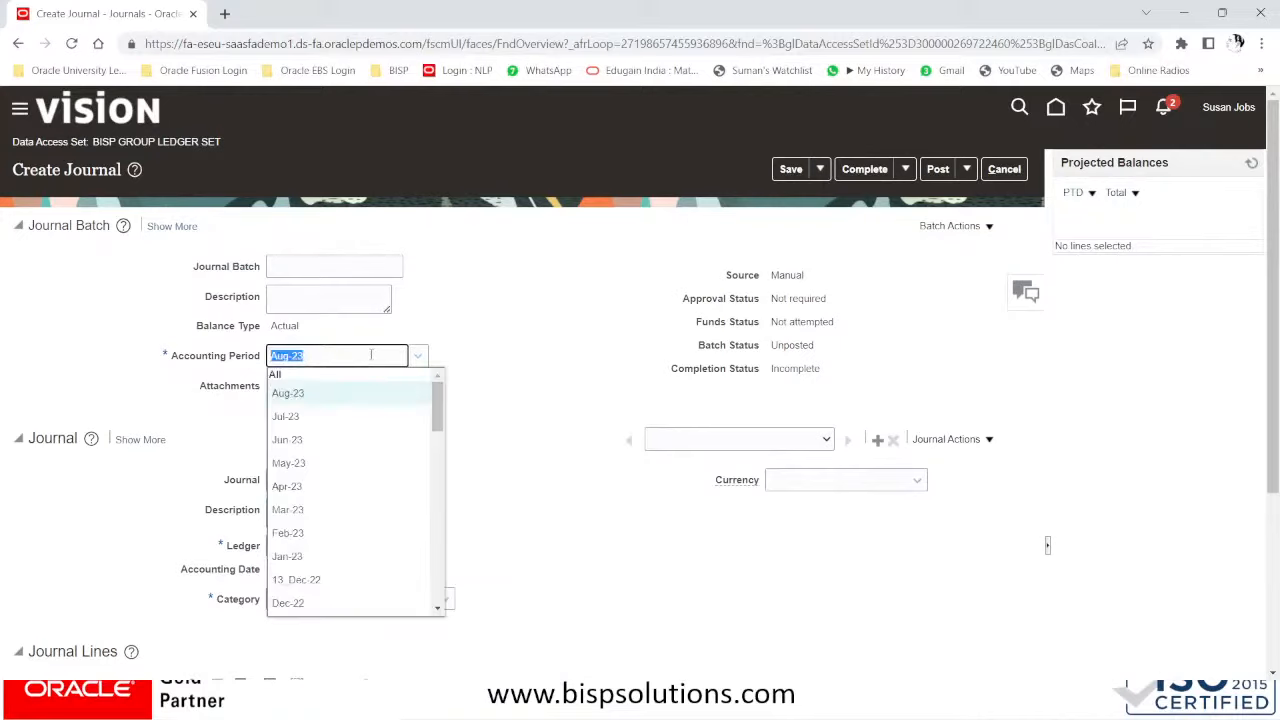
{"action": "left_click", "coordinate": [312, 417]}
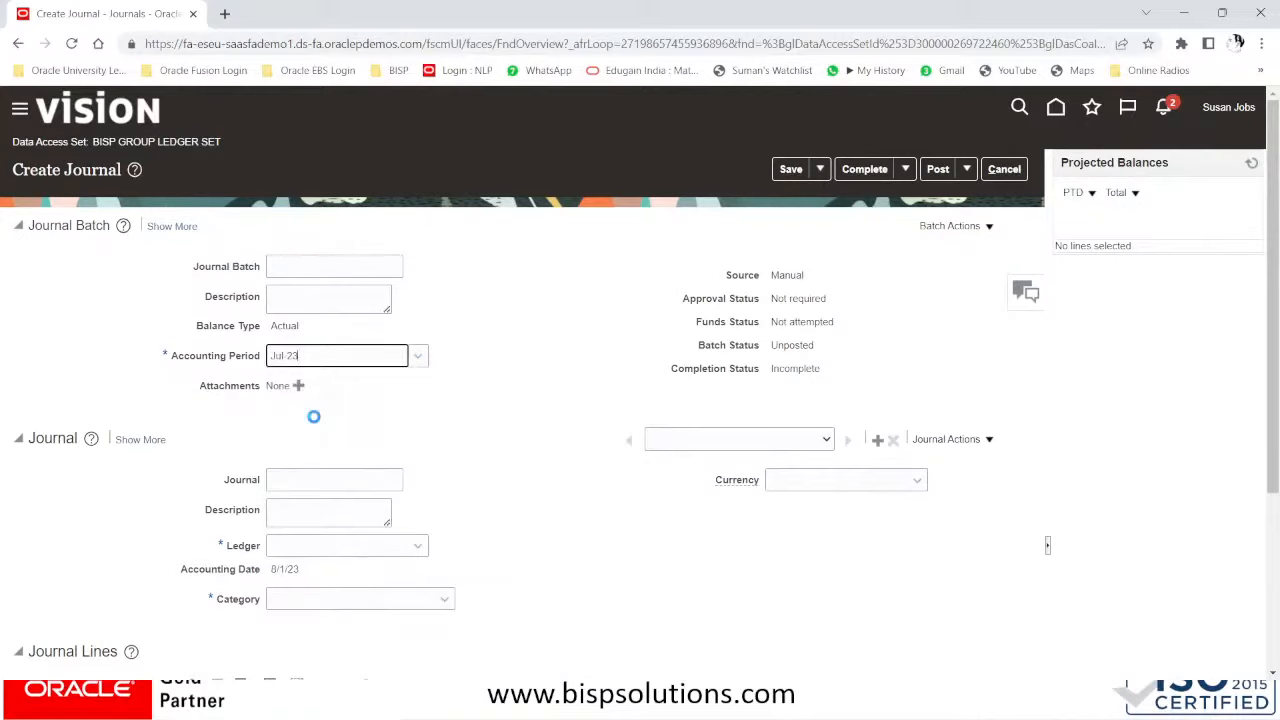
{"action": "left_click", "coordinate": [330, 544]}
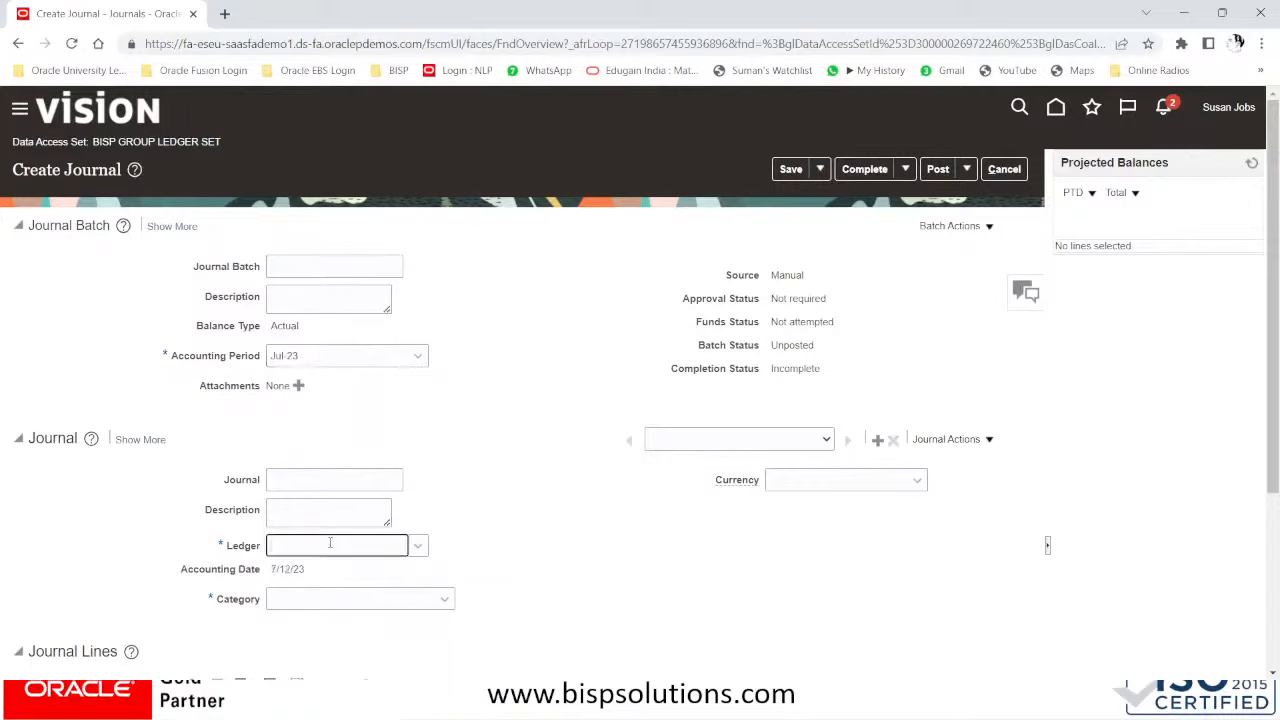
{"action": "left_click", "coordinate": [506, 491]}
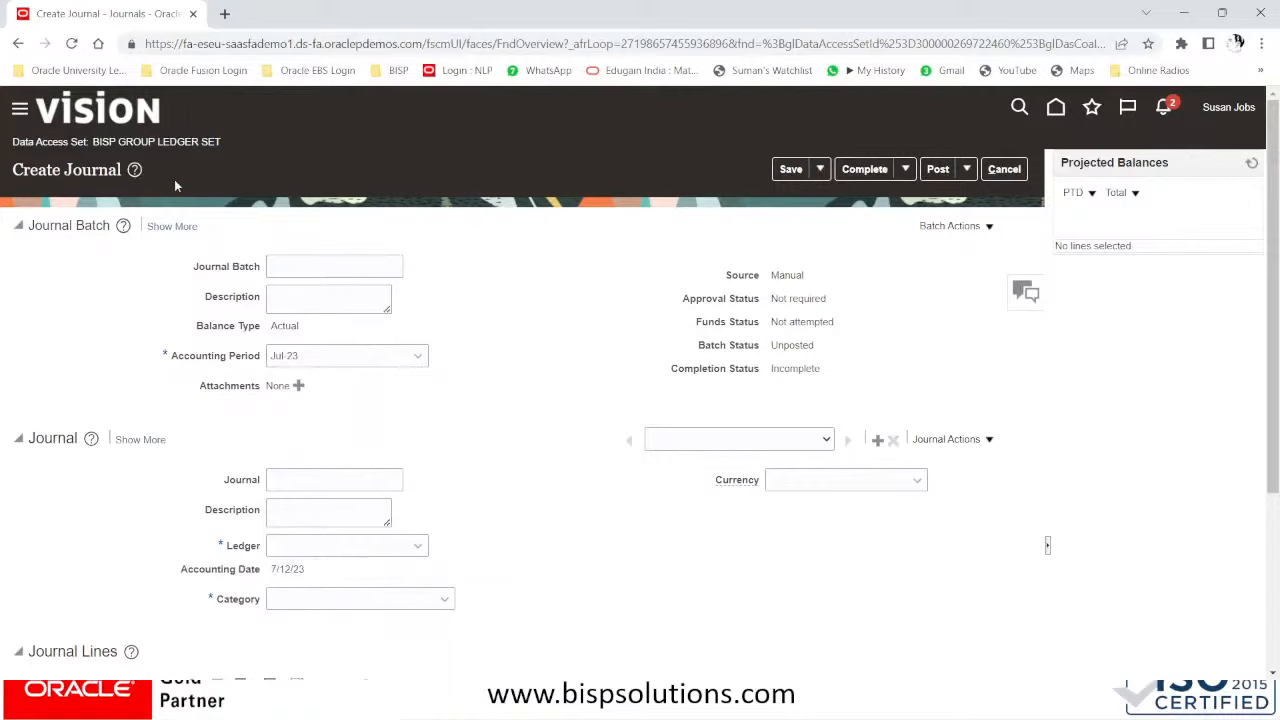
{"action": "left_click", "coordinate": [174, 228]}
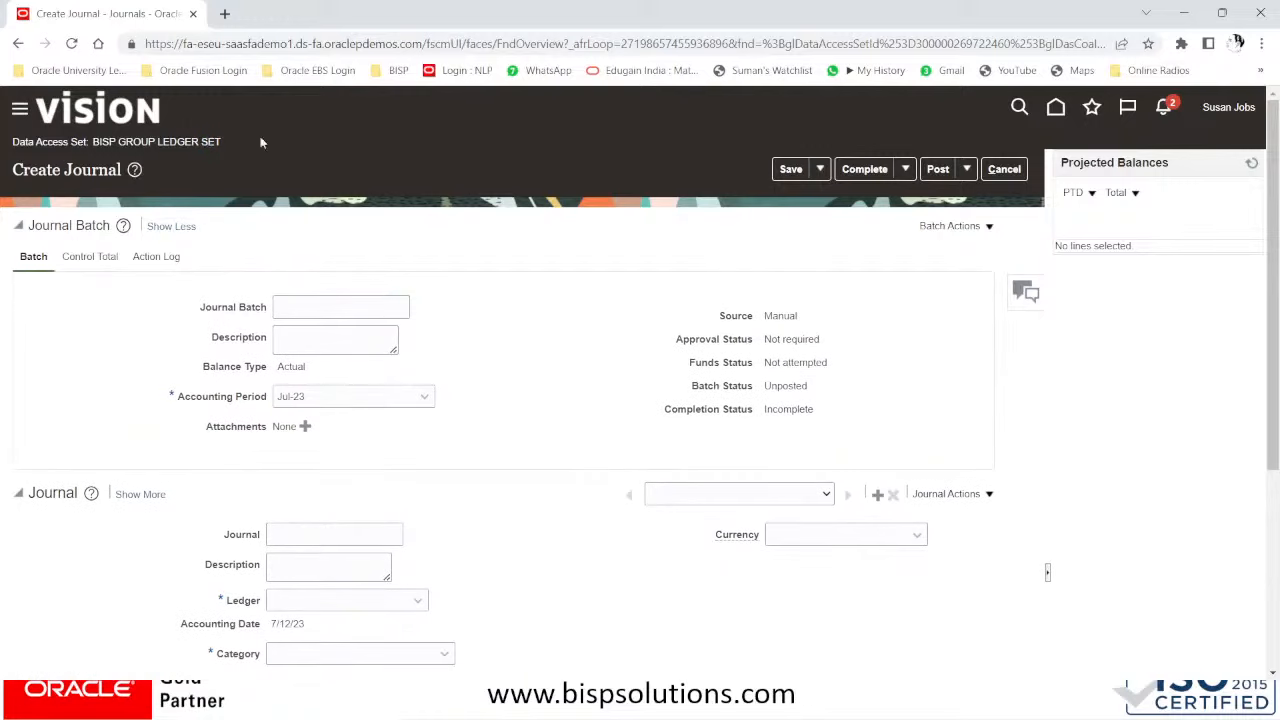
{"action": "left_click", "coordinate": [1006, 169]}
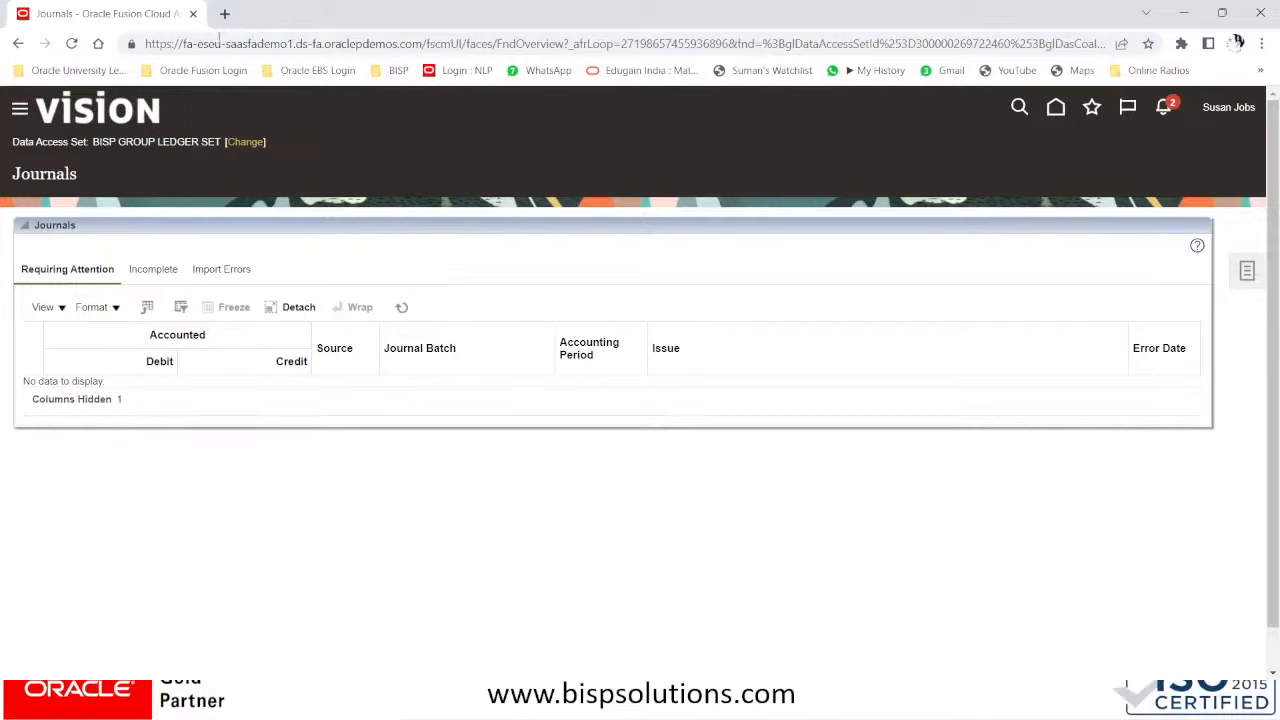
- Sign out and sign back in as a different user with their user ID and password
{"action": "left_click", "coordinate": [249, 143]}
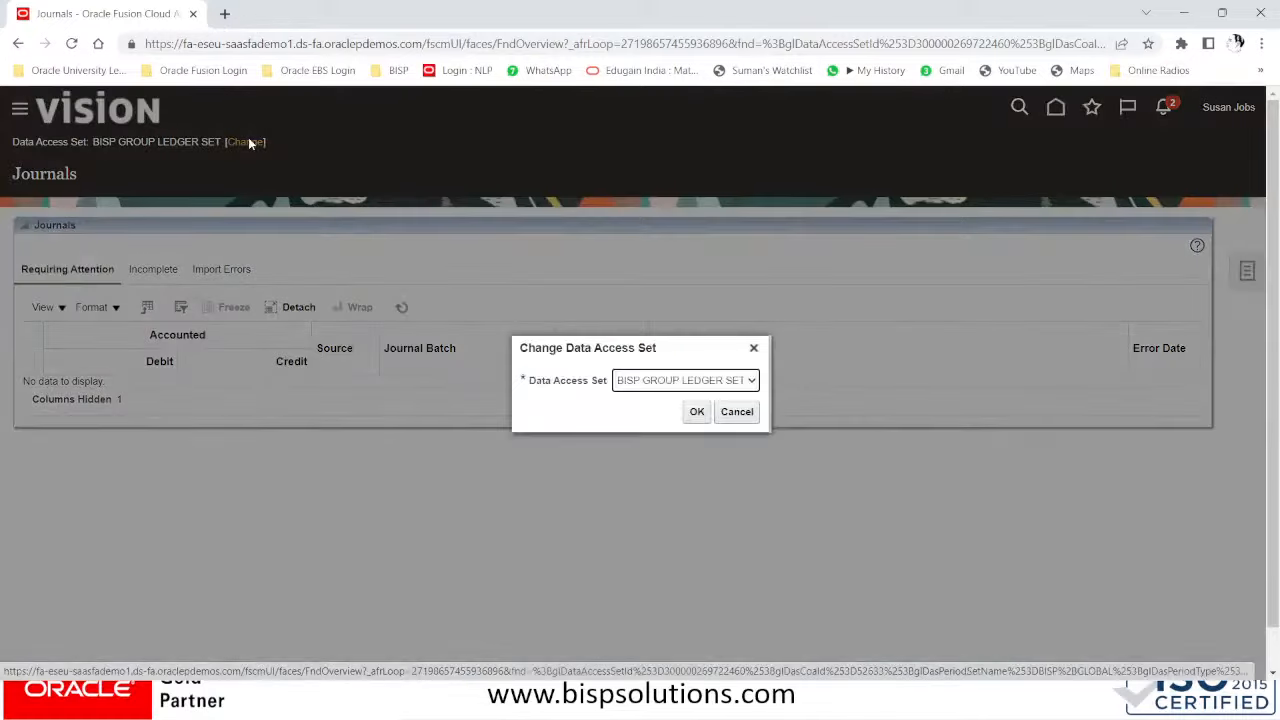
{"action": "left_click", "coordinate": [721, 413]}
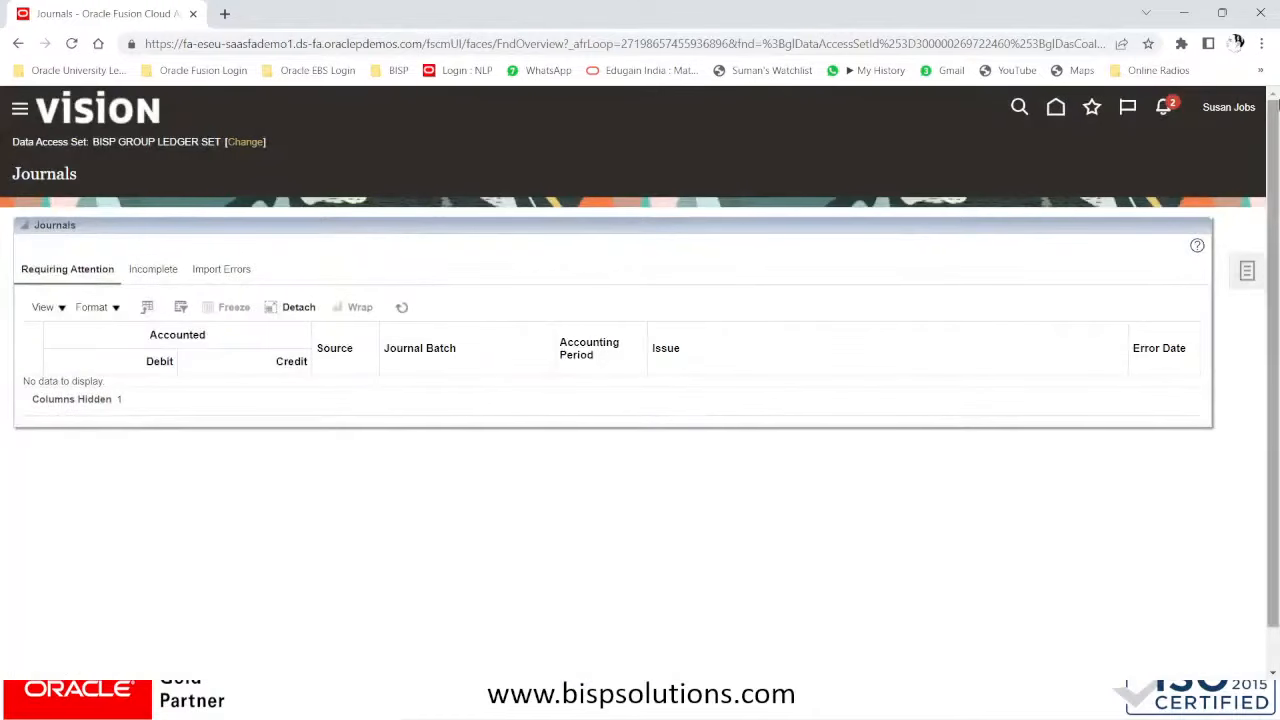
{"action": "left_click", "coordinate": [1236, 110]}
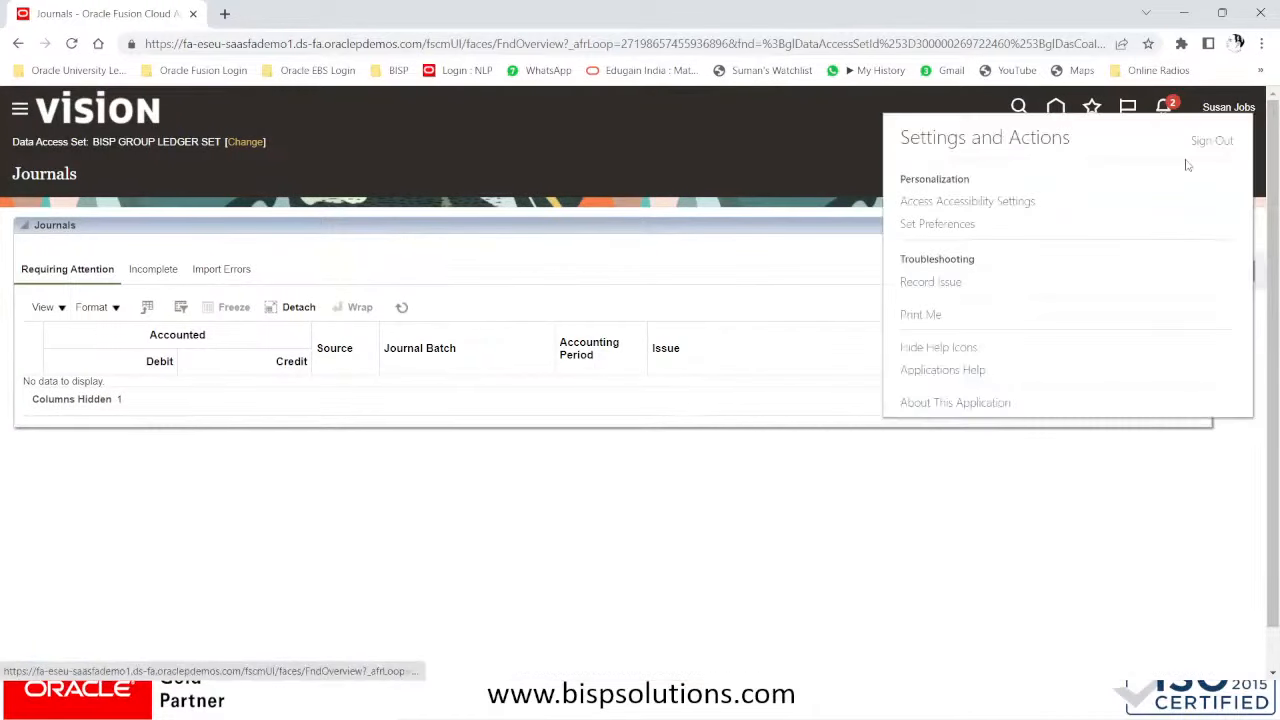
{"action": "left_click", "coordinate": [1205, 139]}
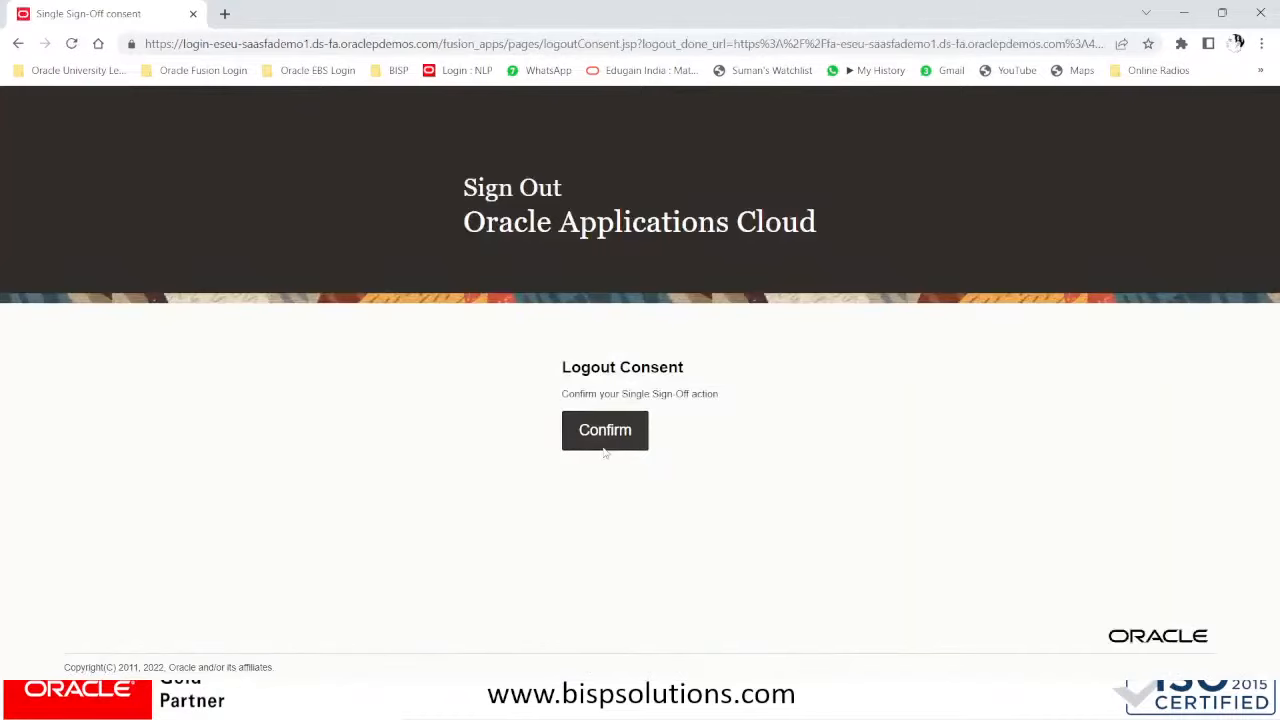
{"action": "left_click", "coordinate": [604, 448]}
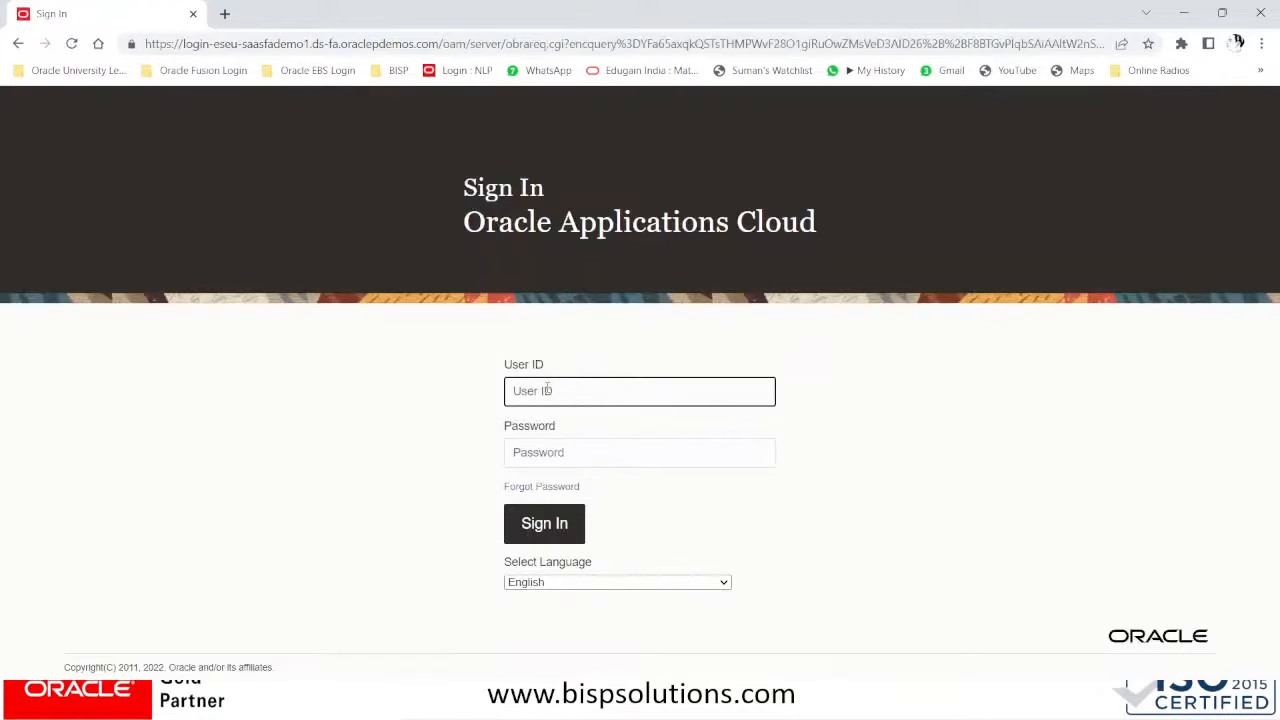
{"action": "key", "text": "Tab"}
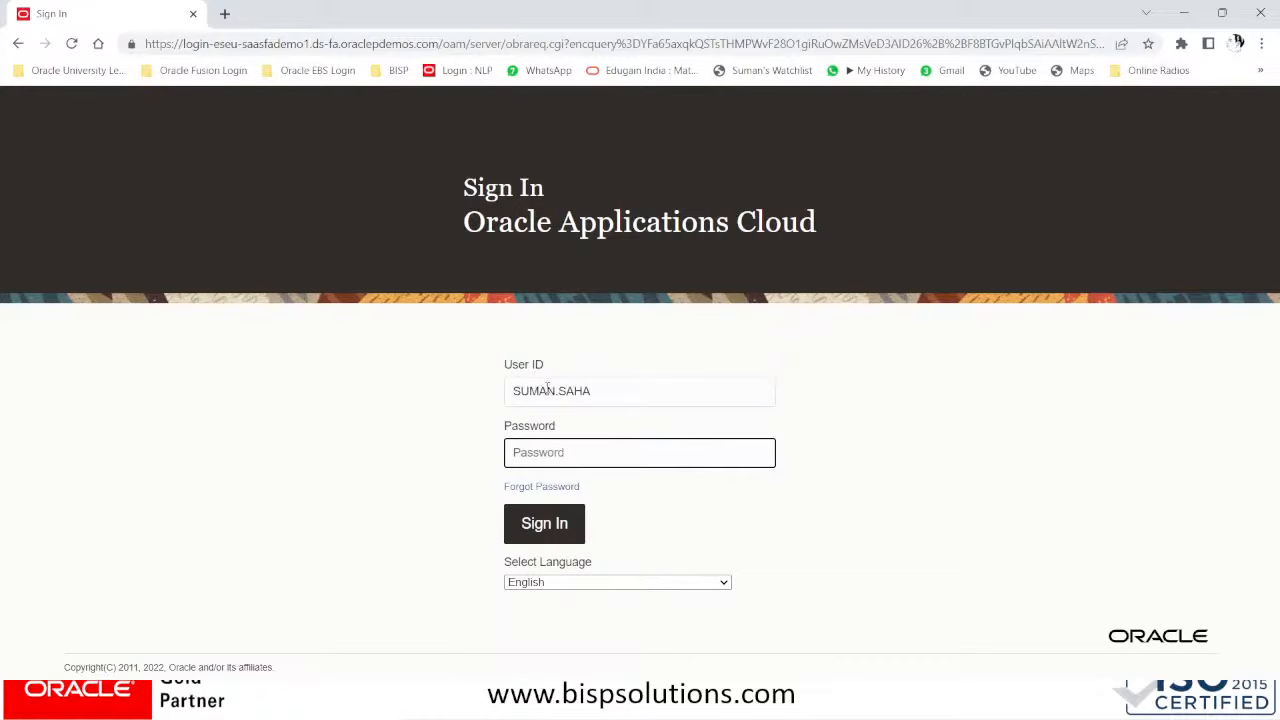
{"action": "type", "text": "•••••••••"}
{"action": "key", "text": "Return"}
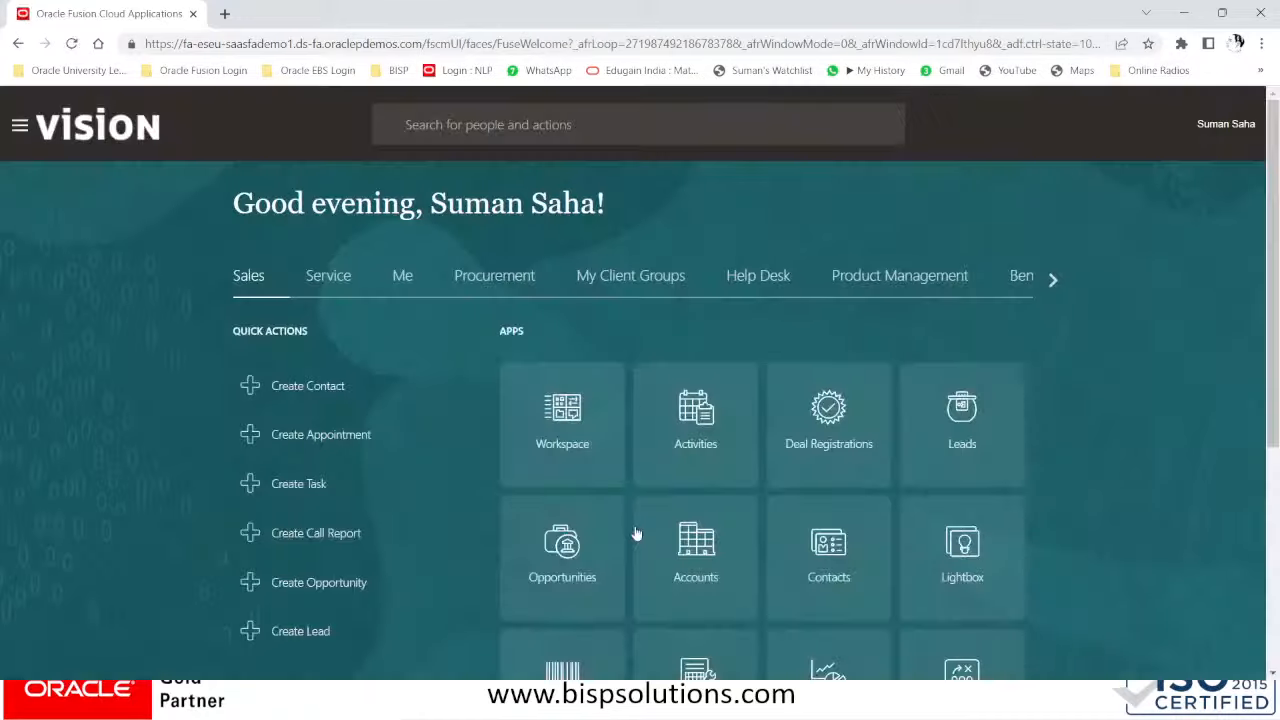
- Open Scheduled Processes from the Navigator's Tools group
{"action": "scroll", "coordinate": [840, 520], "scroll_direction": "down", "scroll_amount": 3}
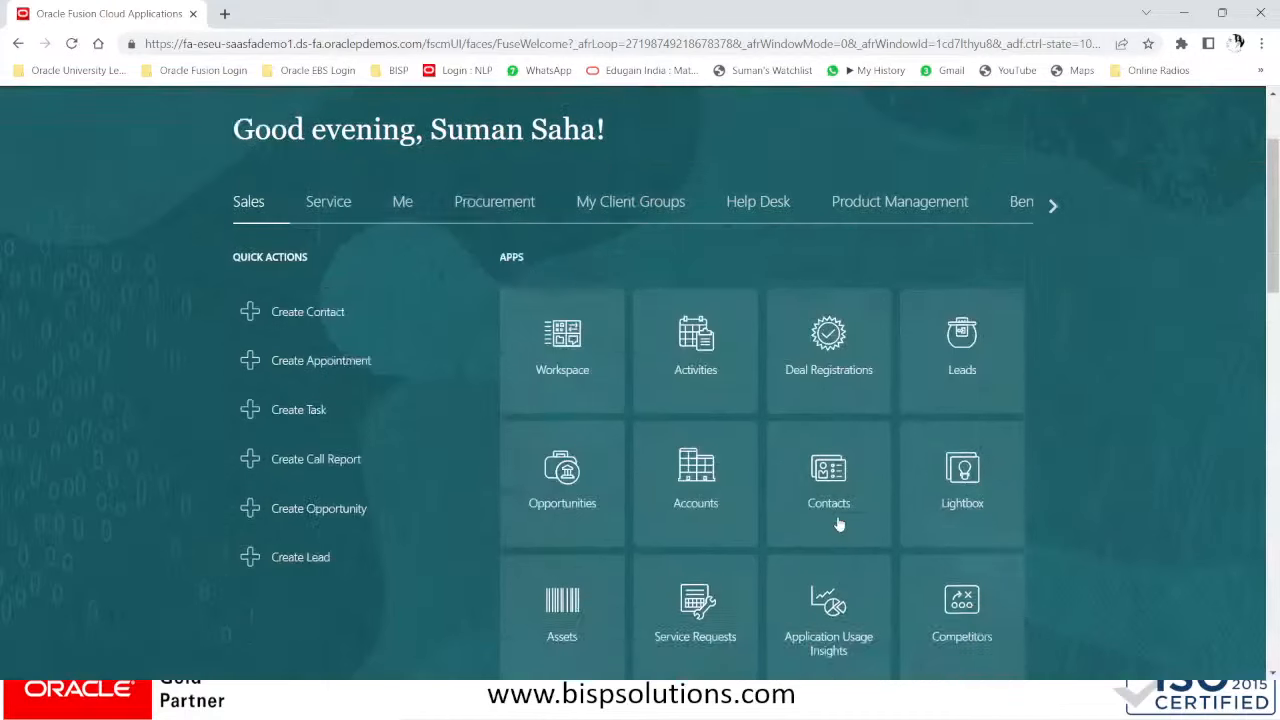
{"action": "scroll", "coordinate": [838, 527], "scroll_direction": "up", "scroll_amount": 3}
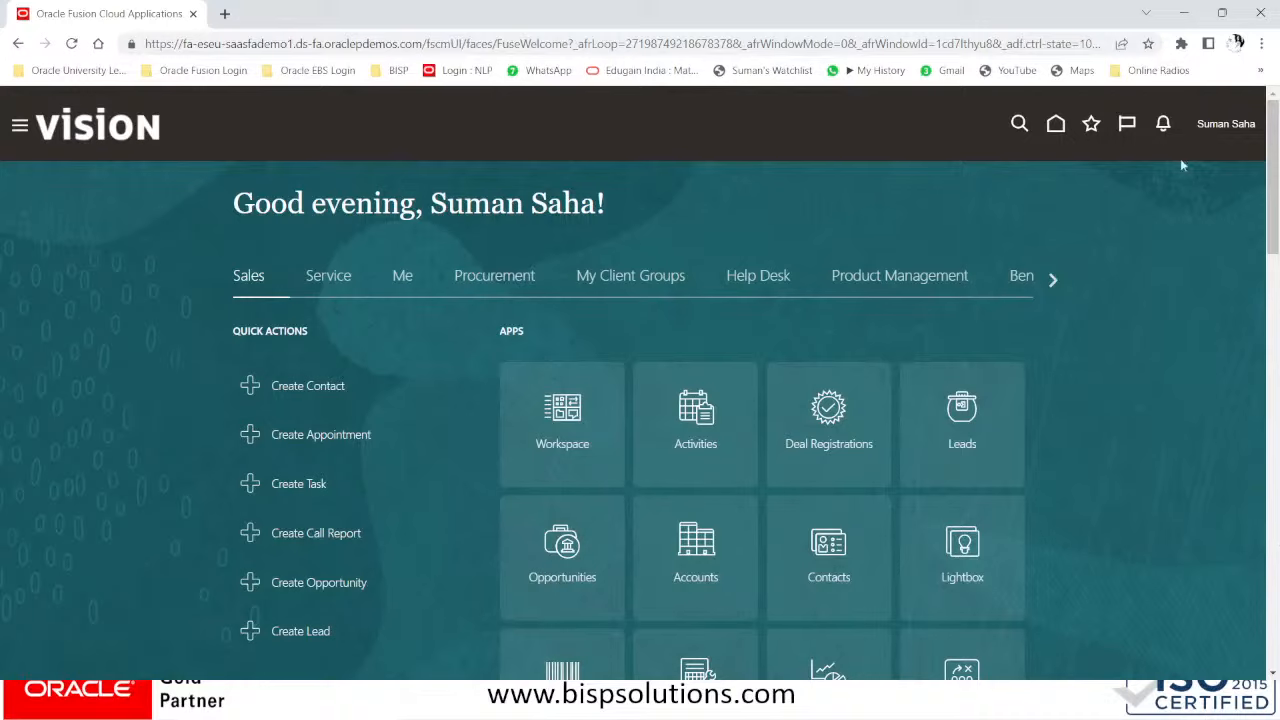
{"action": "left_click", "coordinate": [1212, 131]}
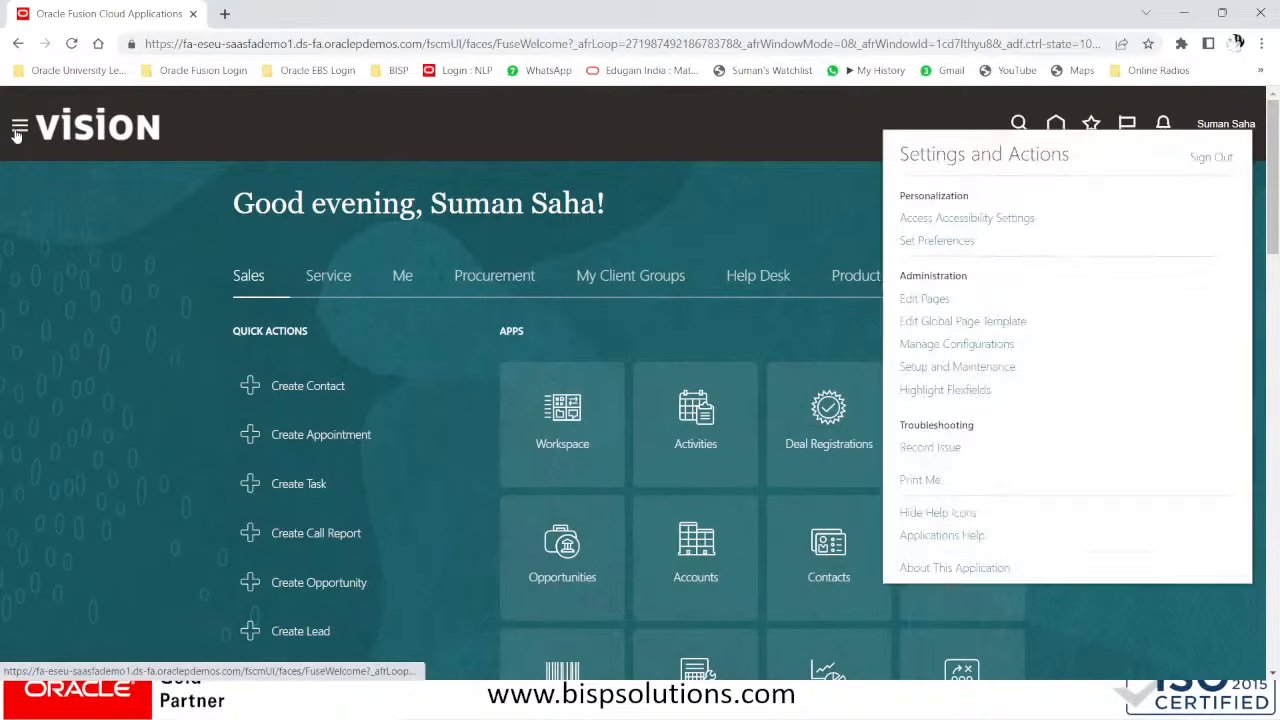
{"action": "left_click", "coordinate": [16, 136]}
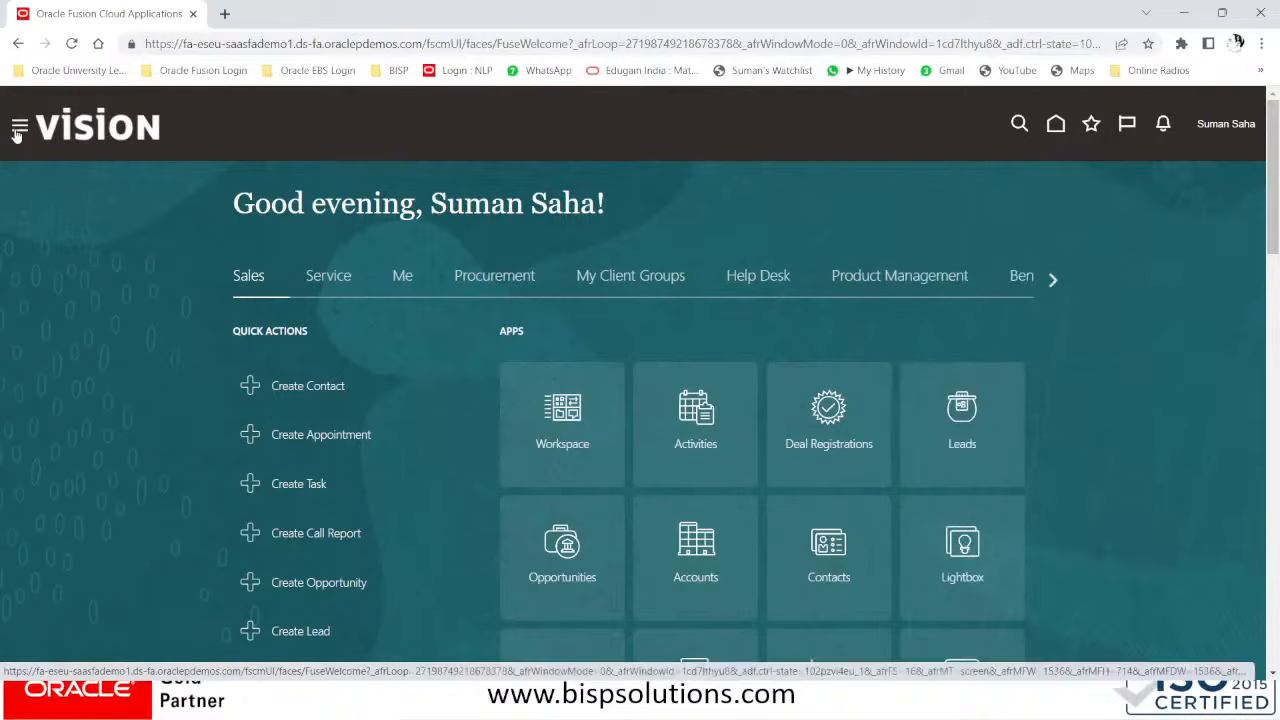
{"action": "left_click", "coordinate": [16, 136]}
{"action": "scroll", "coordinate": [165, 324], "scroll_direction": "down", "scroll_amount": 5}
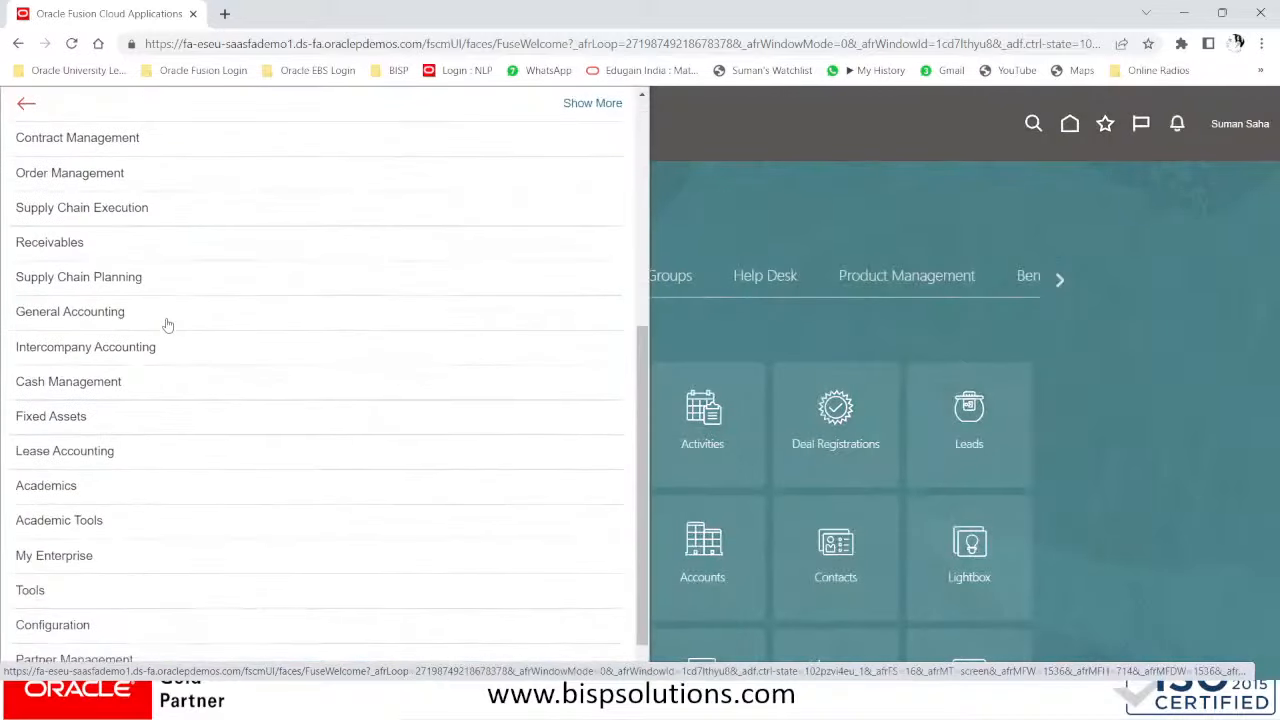
{"action": "left_click", "coordinate": [101, 554]}
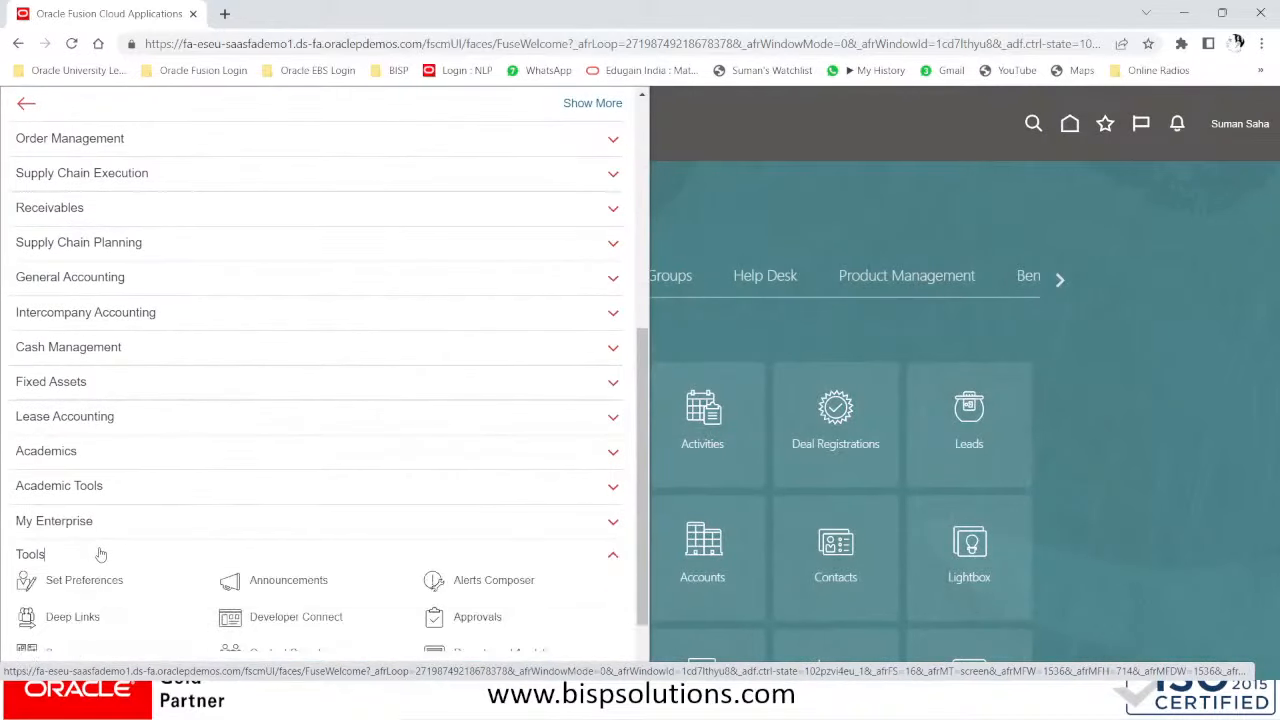
{"action": "scroll", "coordinate": [101, 554], "scroll_direction": "down", "scroll_amount": 1}
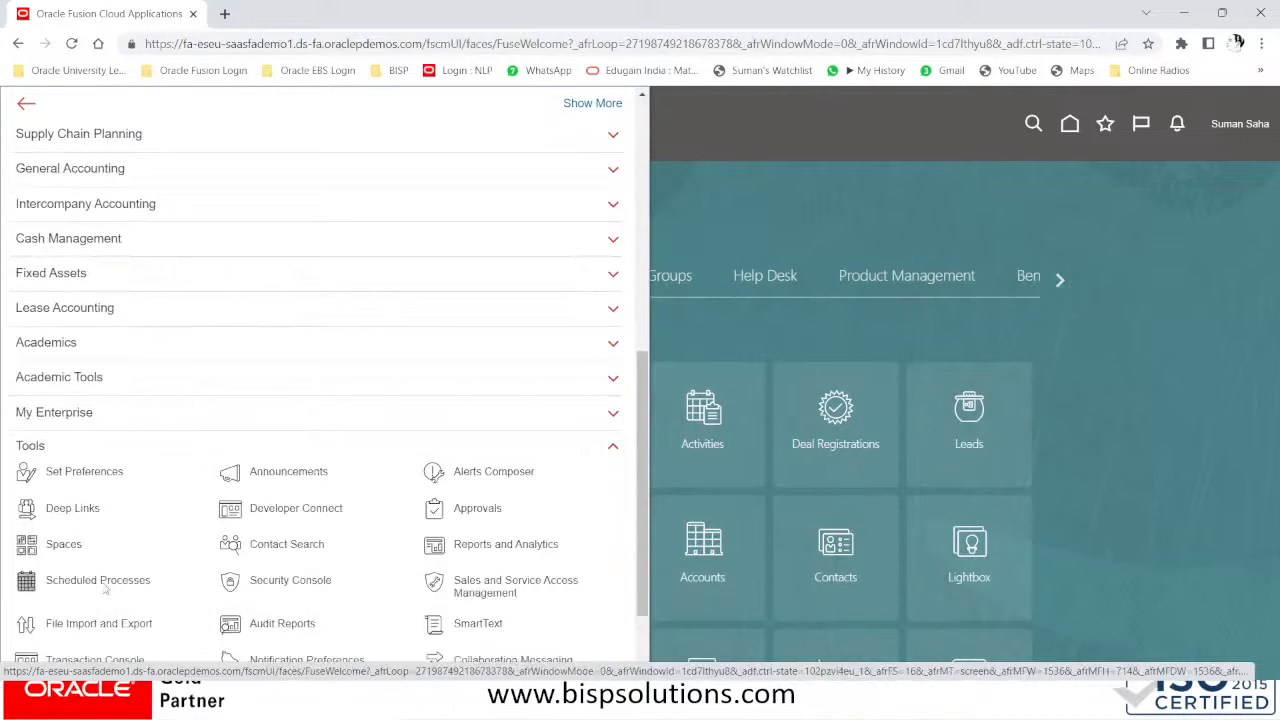
{"action": "left_click", "coordinate": [103, 586]}
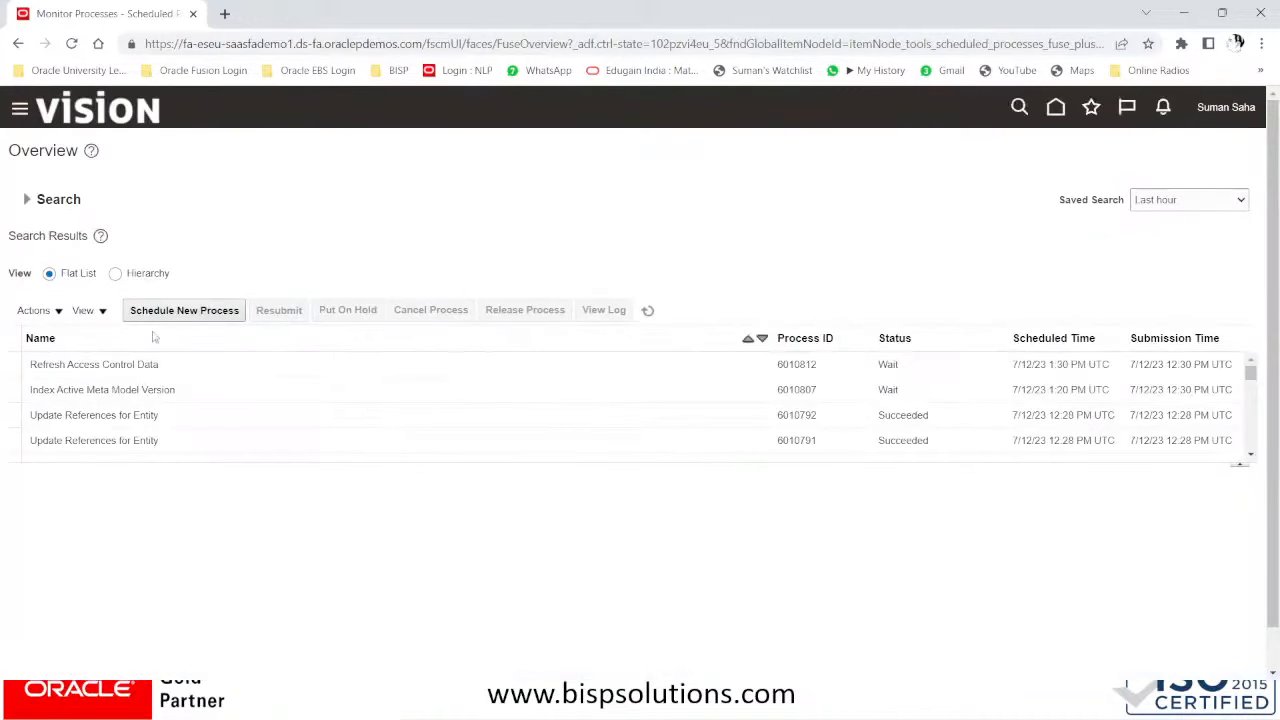
- Show processes as a hierarchy, refresh, and select the succeeded Create Ledger Set process
{"action": "left_click", "coordinate": [115, 273]}
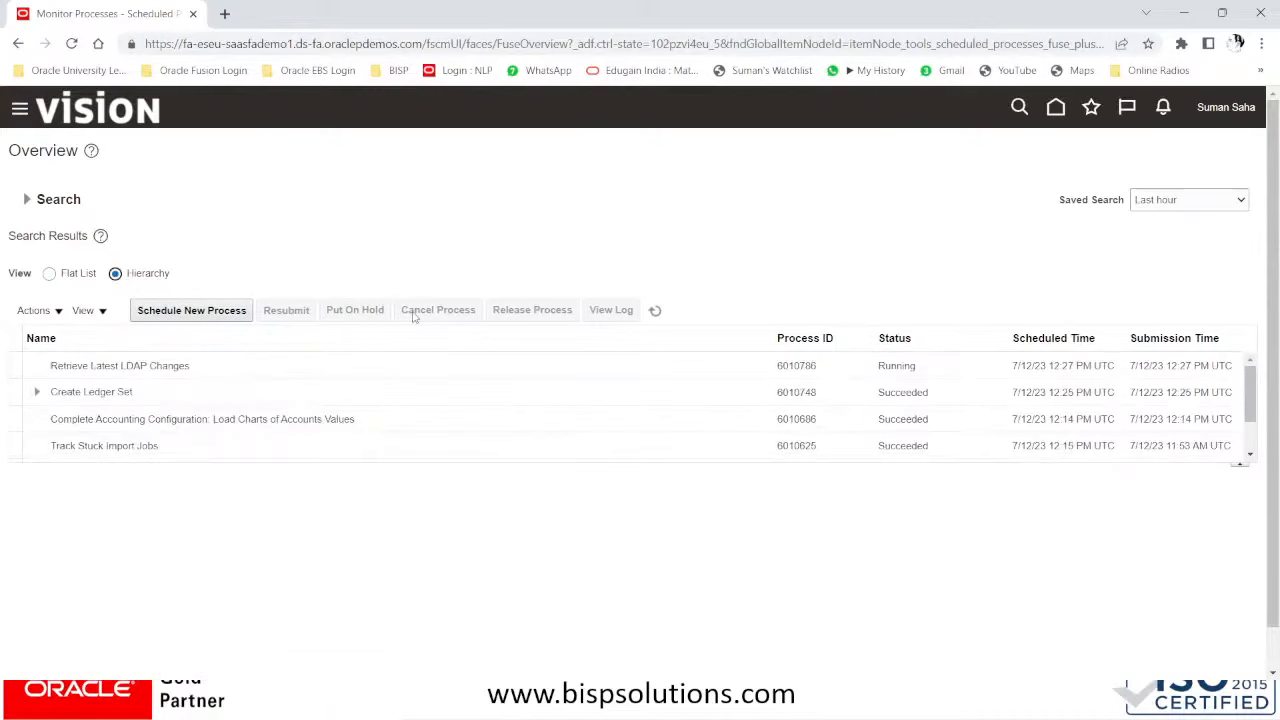
{"action": "left_click", "coordinate": [658, 311]}
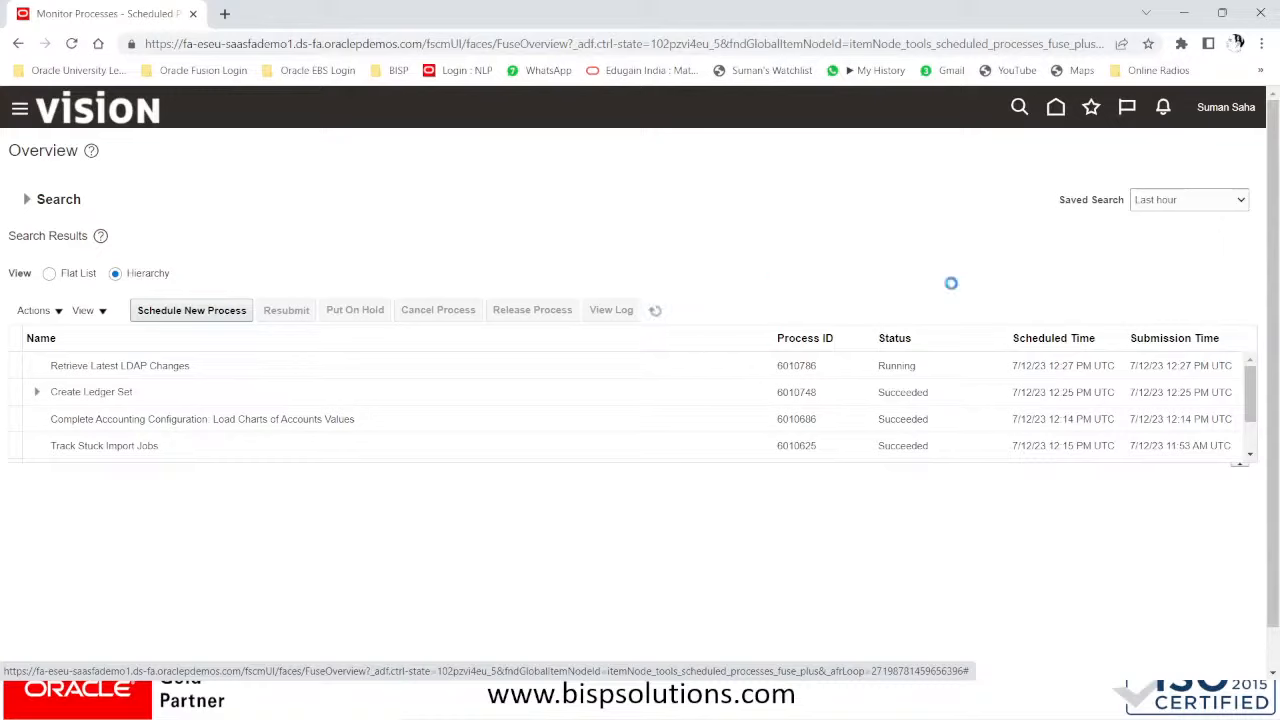
{"action": "left_click", "coordinate": [912, 395]}
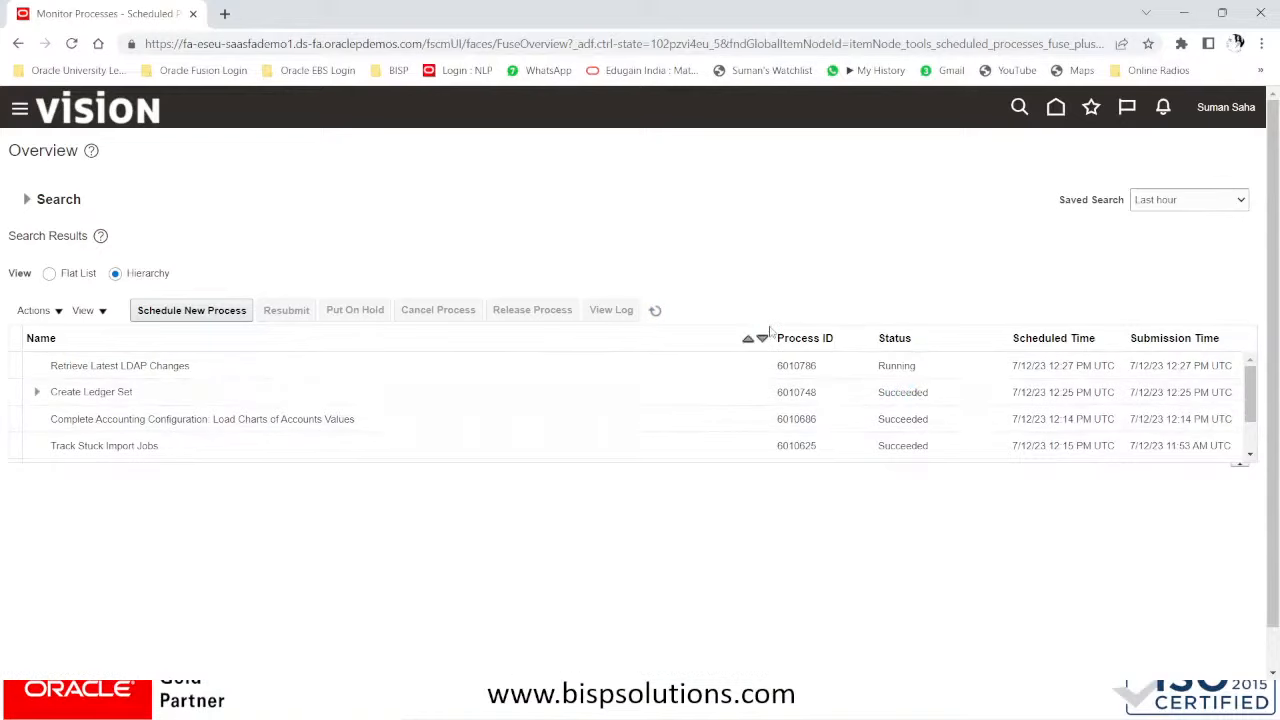
{"action": "key", "text": "alt+Tab"}
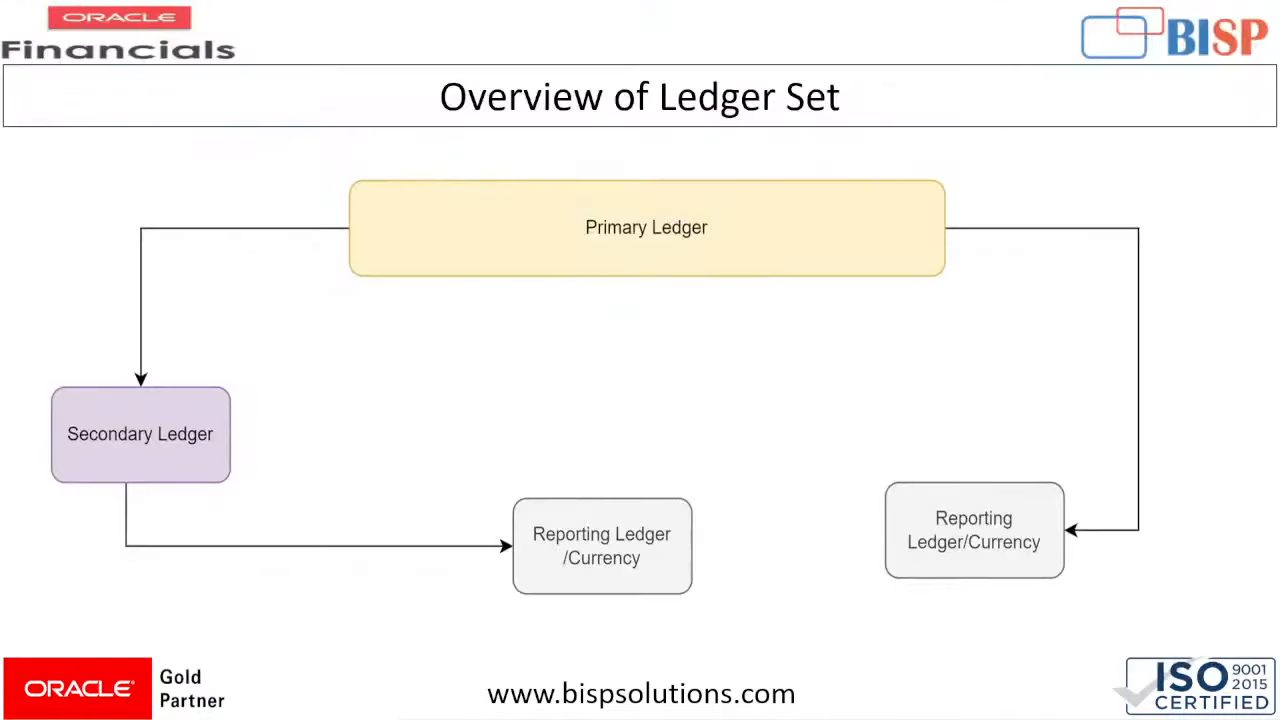
- Step through the slide show back to the Day-03 agenda slide, then return to the browser
{"action": "left_click", "coordinate": [660, 298]}
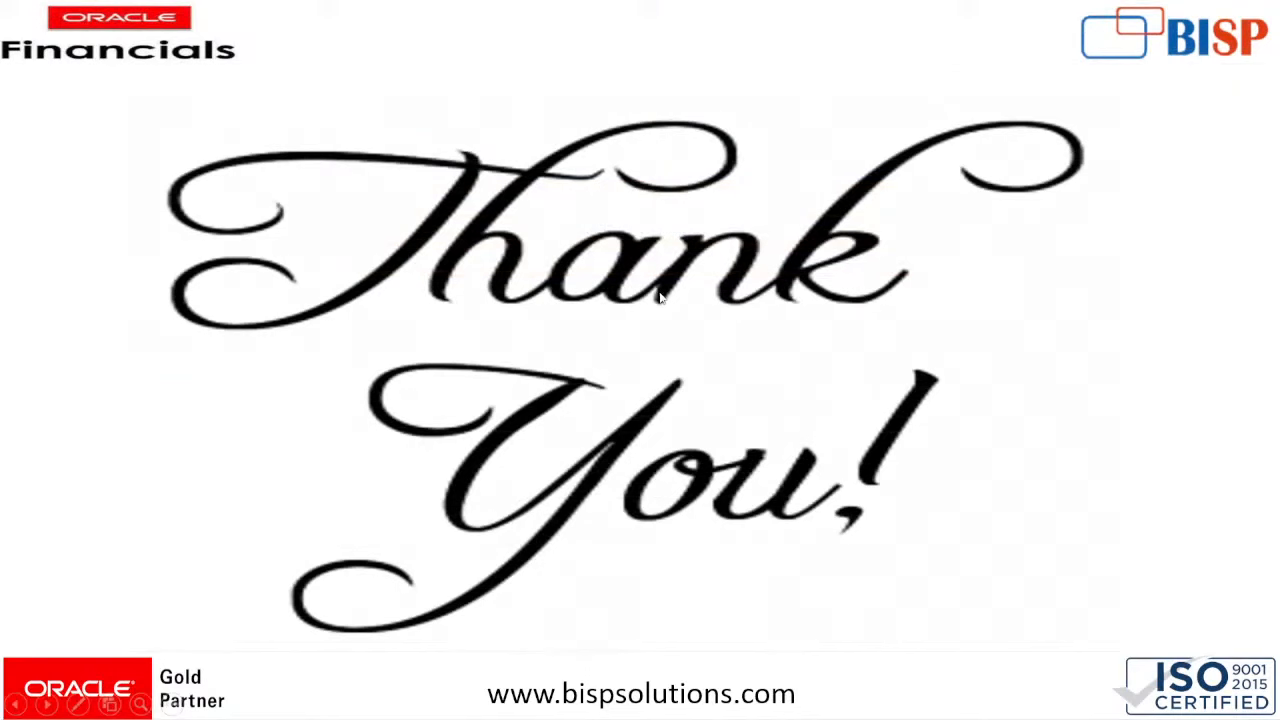
{"action": "right_click", "coordinate": [660, 298]}
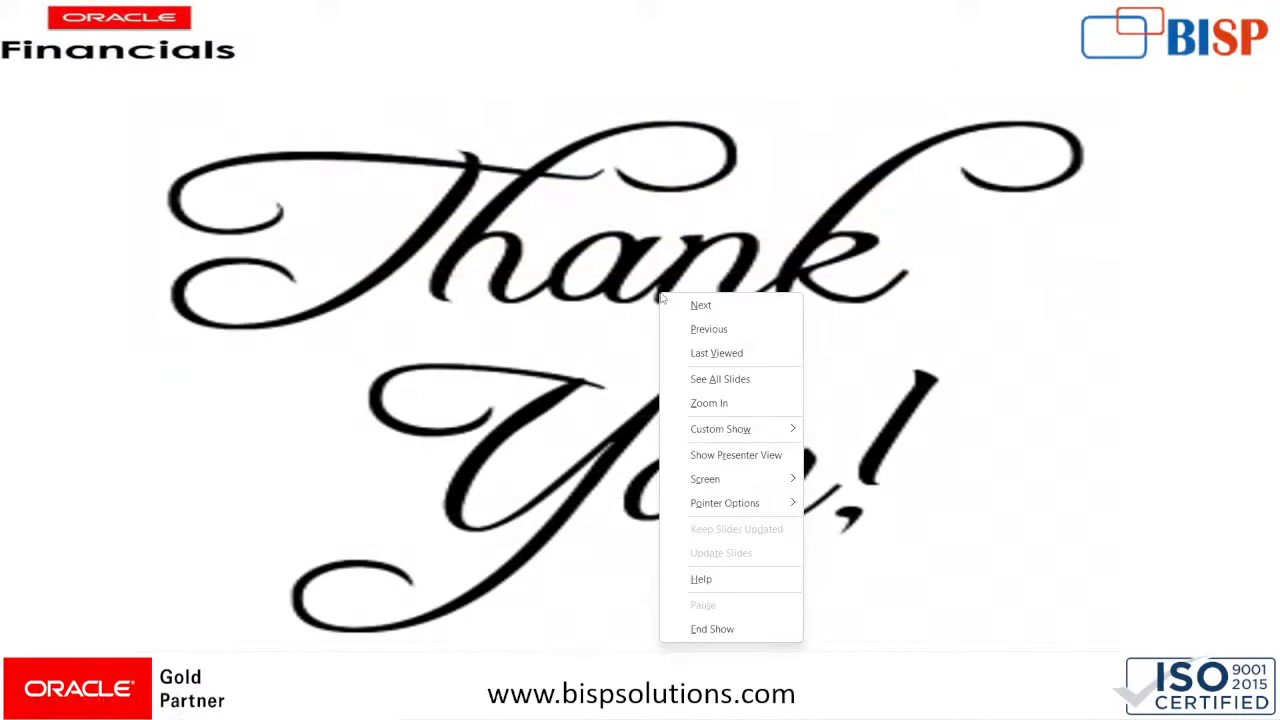
{"action": "left_click", "coordinate": [1003, 297]}
{"action": "left_click", "coordinate": [1104, 294]}
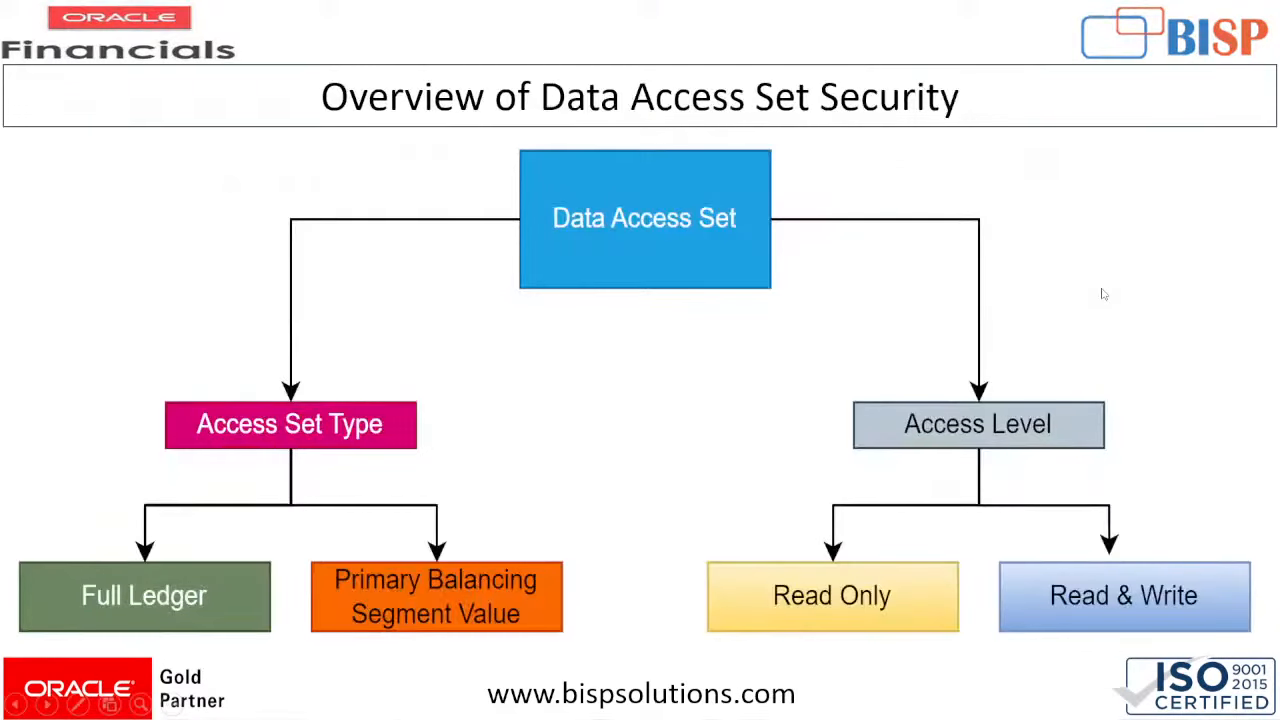
{"action": "key", "text": "Left"}
{"action": "key", "text": "Left"}
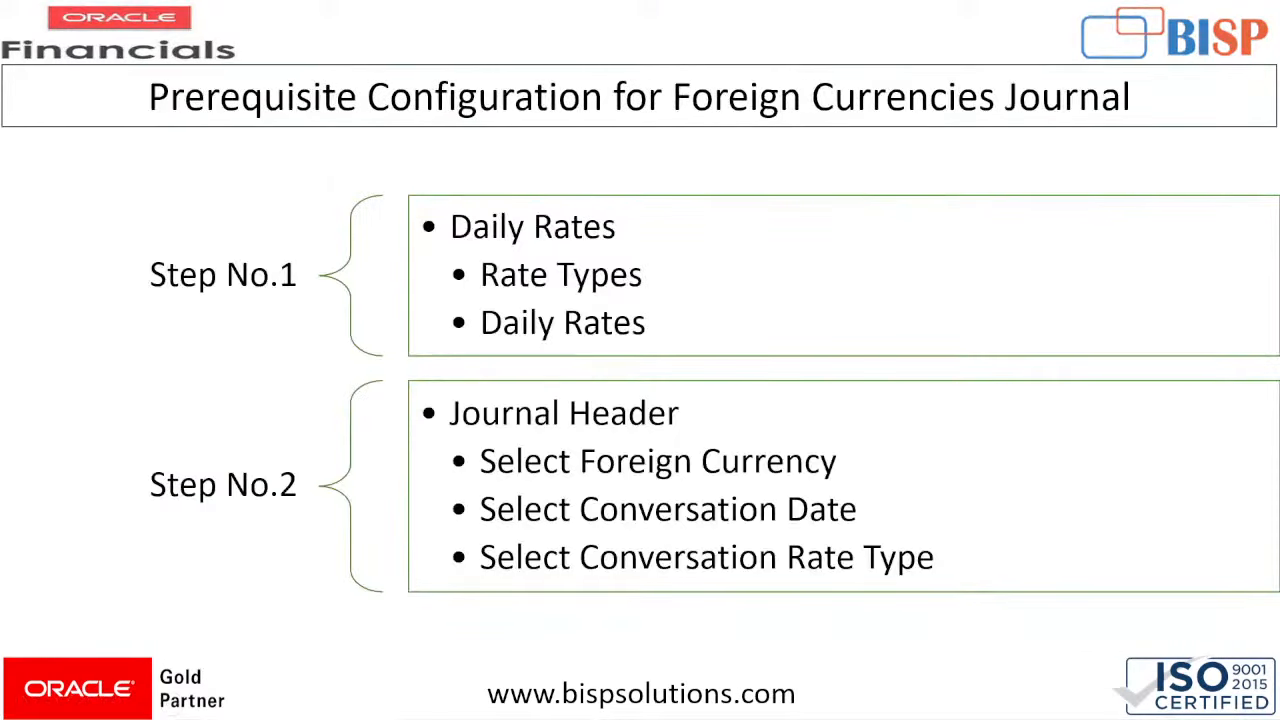
{"action": "key", "text": "Left"}
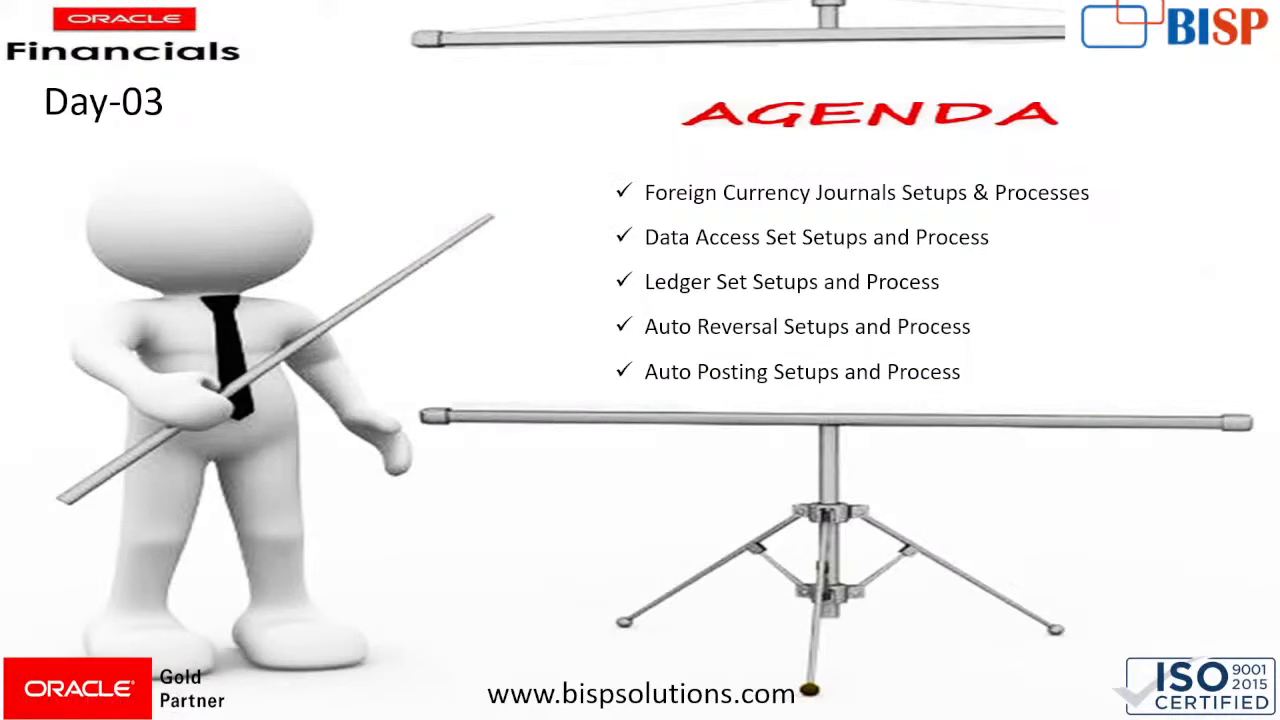
{"action": "key", "text": "alt+Tab"}
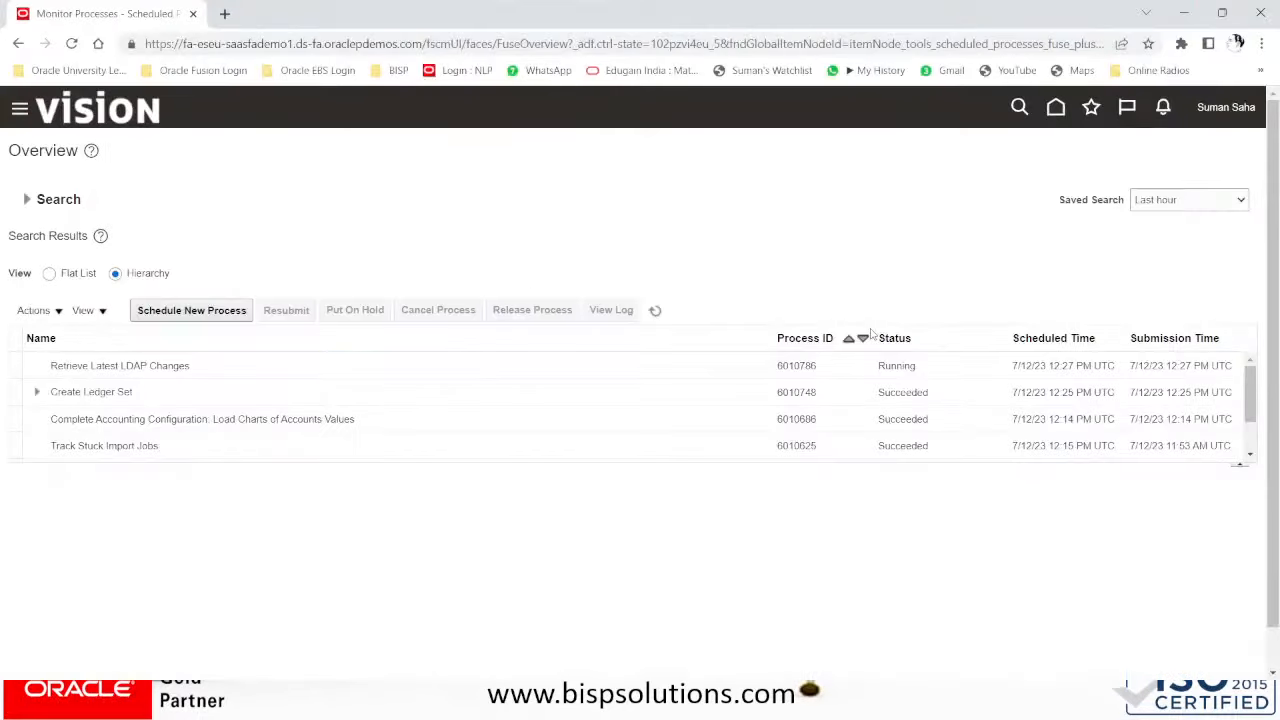
- Open Setup and Maintenance with the Financials offering selected
{"action": "left_click", "coordinate": [654, 310]}
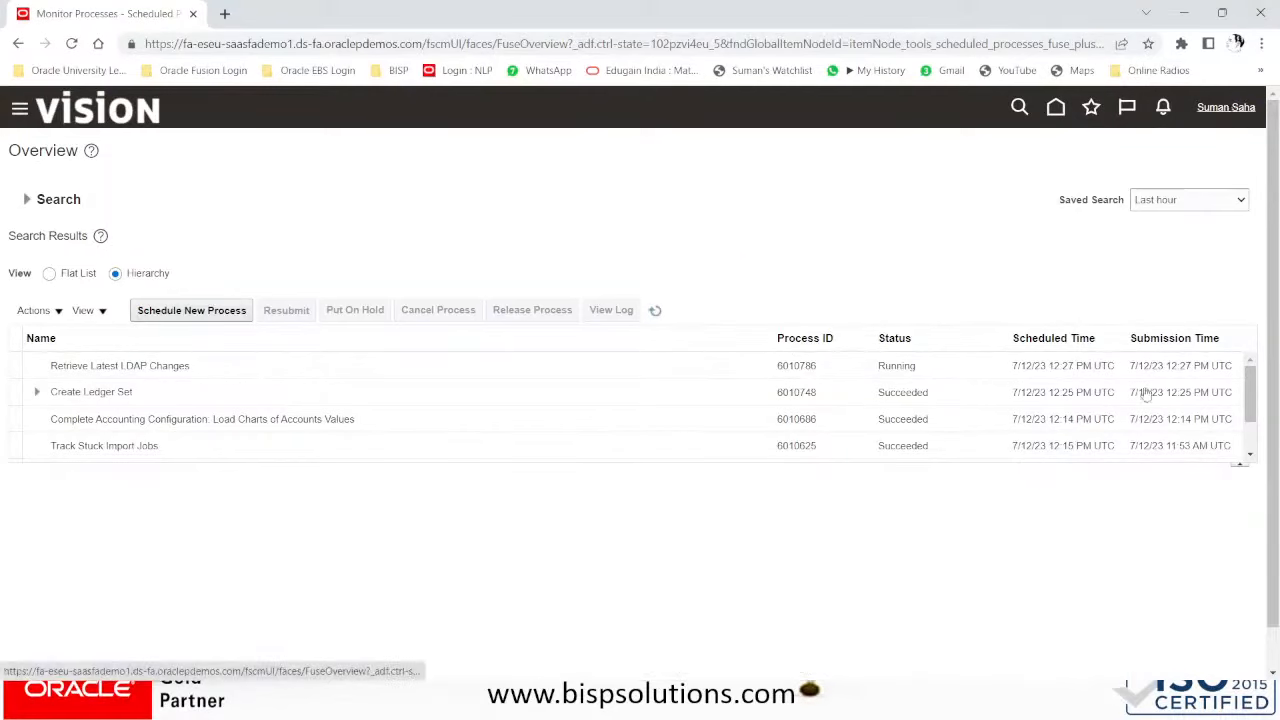
{"action": "left_click", "coordinate": [978, 350]}
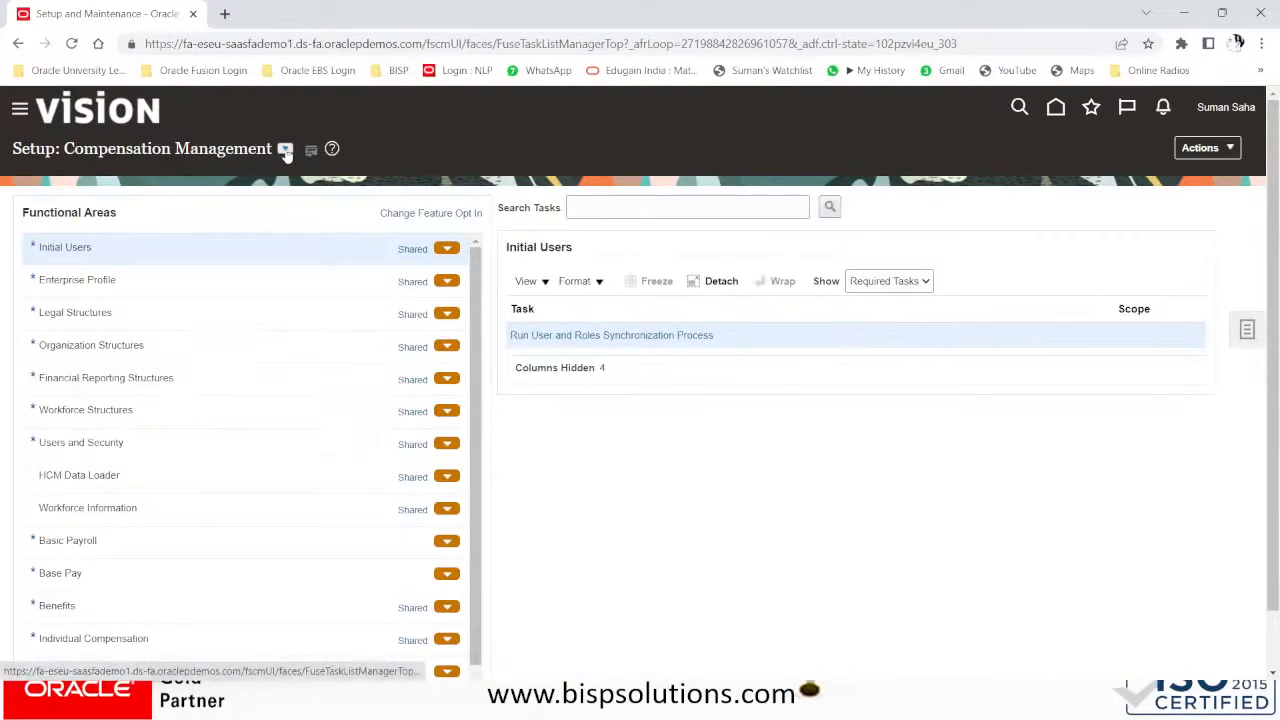
{"action": "left_click", "coordinate": [285, 149]}
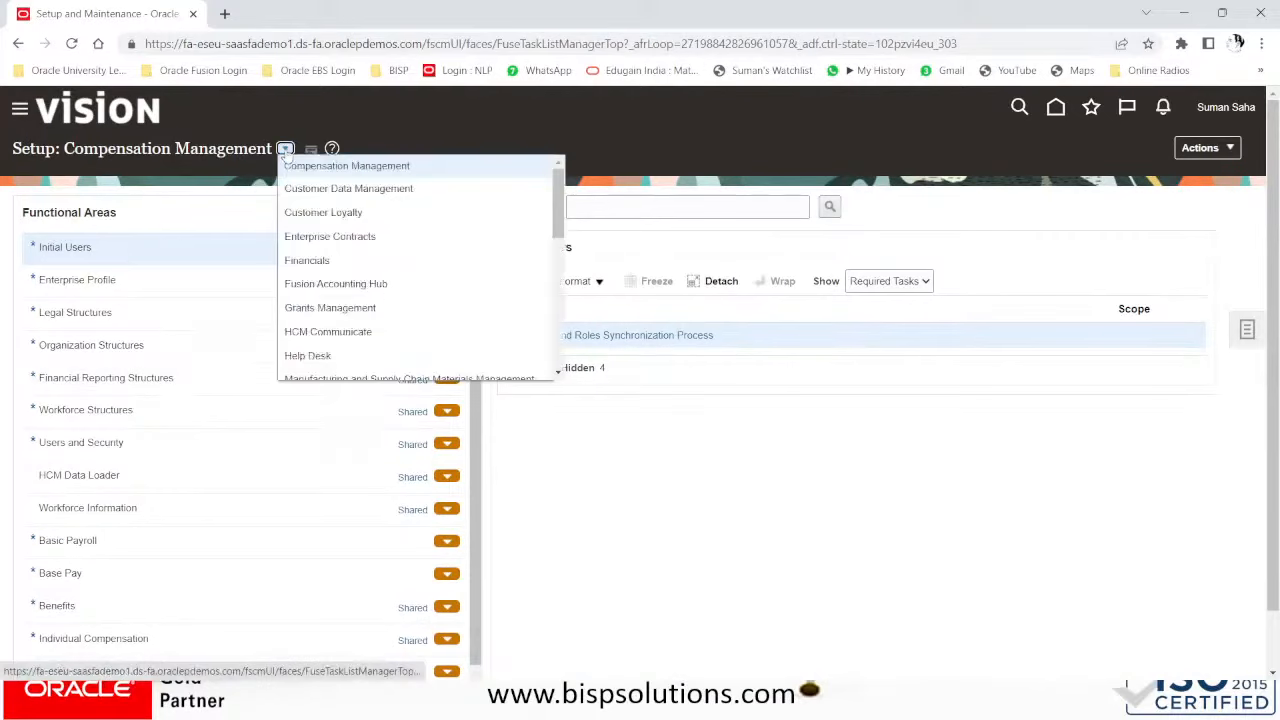
{"action": "left_click", "coordinate": [318, 260]}
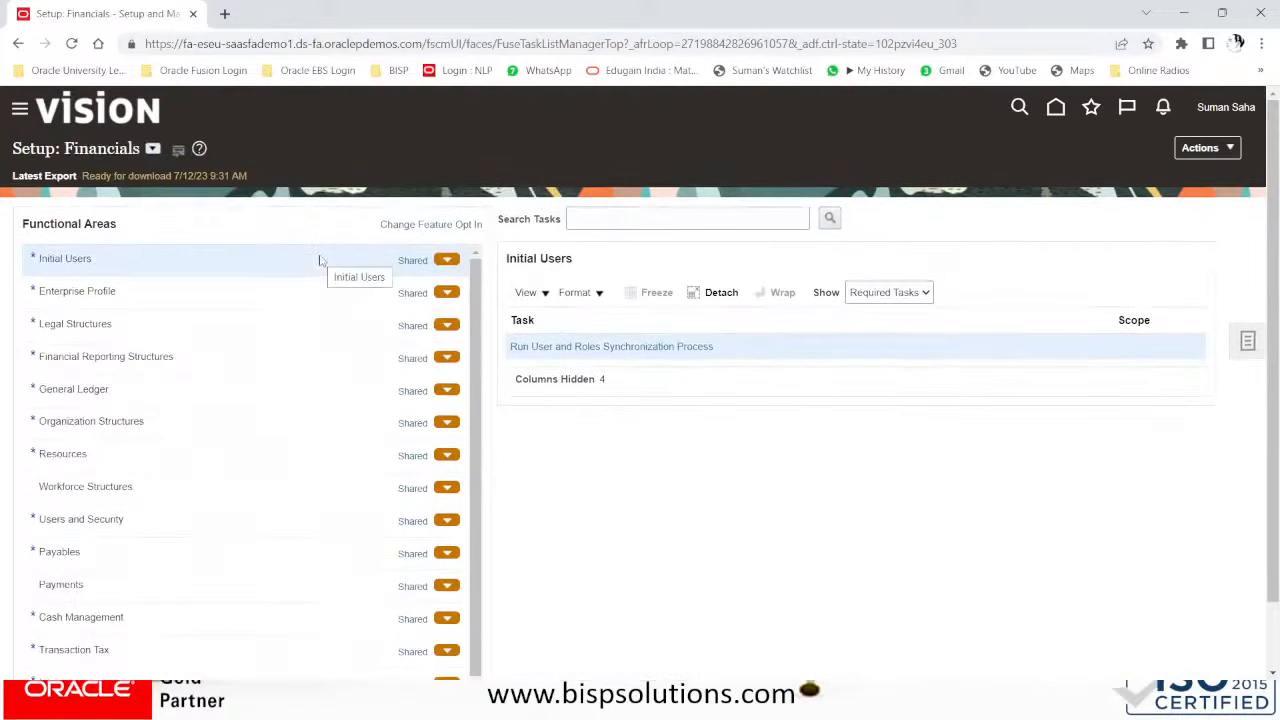
- Search tasks for REVERSAL and open Manage Journal Reversal Criteria Sets
{"action": "left_click", "coordinate": [614, 220]}
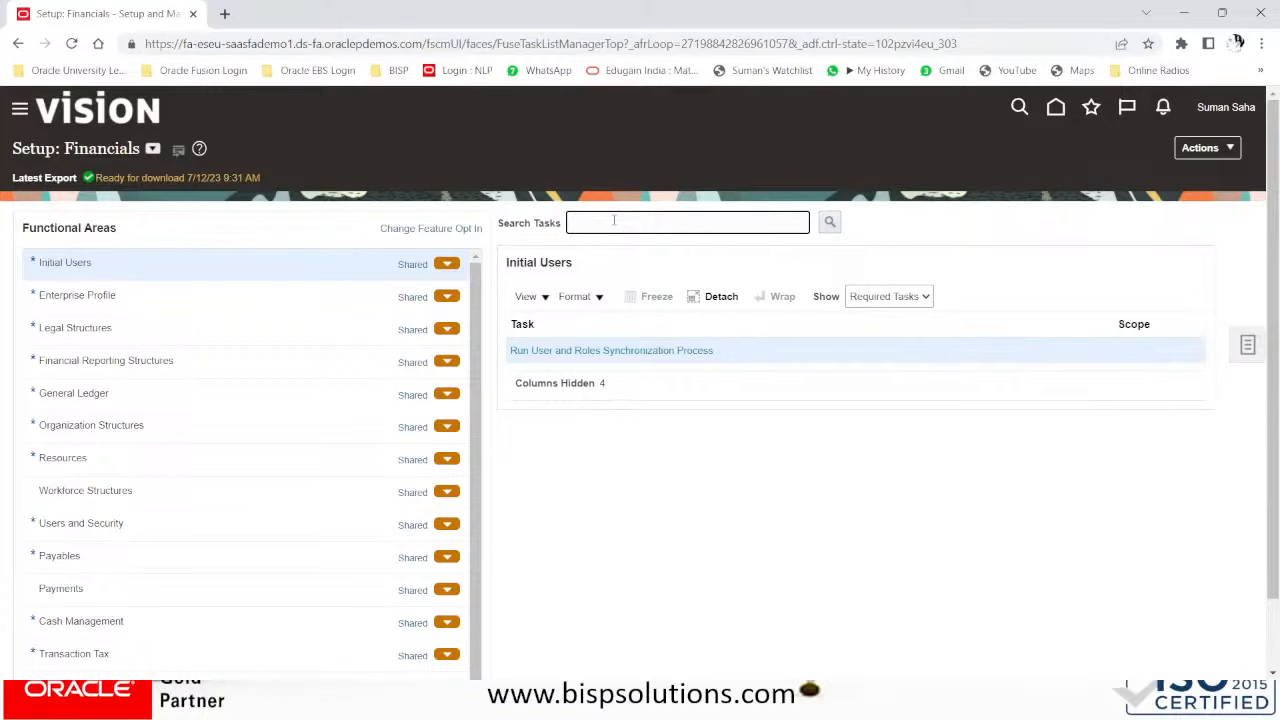
{"action": "type", "text": "AUTO"}
{"action": "key", "text": "BackSpace"}
{"action": "key", "text": "BackSpace"}
{"action": "key", "text": "BackSpace"}
{"action": "key", "text": "BackSpace"}
{"action": "type", "text": "AUTO"}
{"action": "type", "text": " R"}
{"action": "key", "text": "BackSpace"}
{"action": "key", "text": "BackSpace"}
{"action": "key", "text": "BackSpace"}
{"action": "key", "text": "BackSpace"}
{"action": "key", "text": "BackSpace"}
{"action": "type", "text": "REVERSAL"}
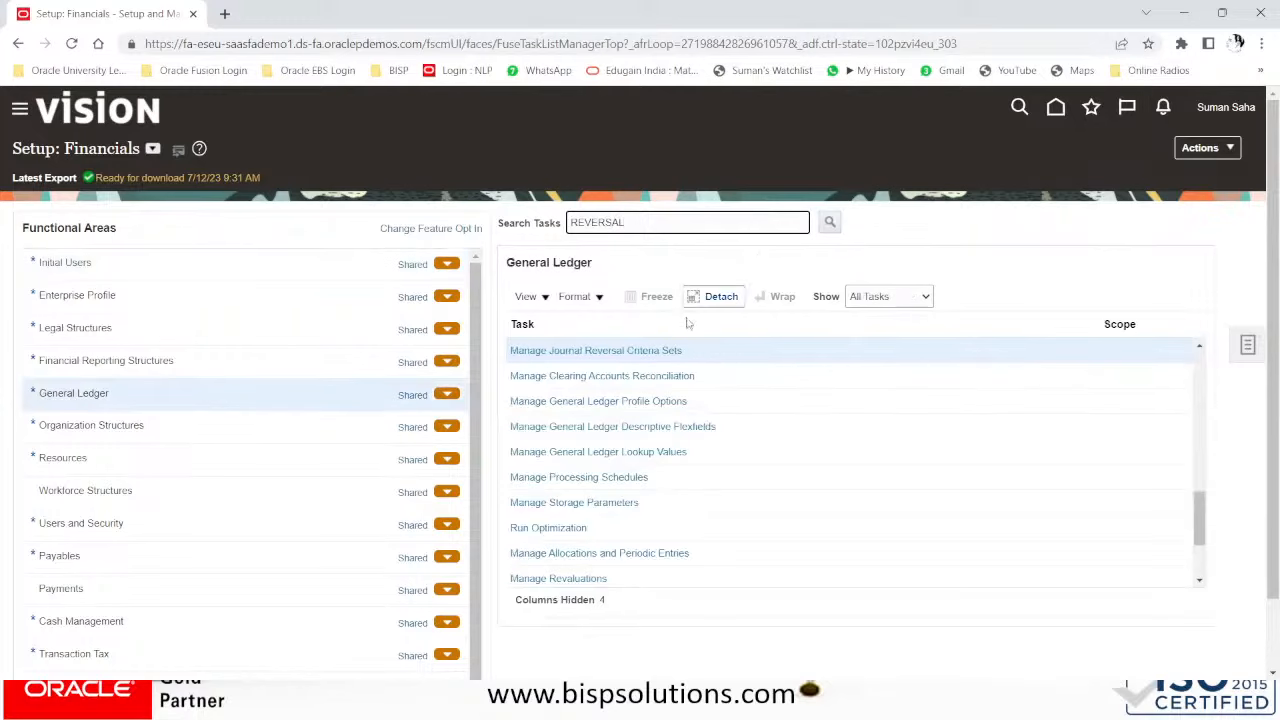
{"action": "left_click", "coordinate": [579, 351]}
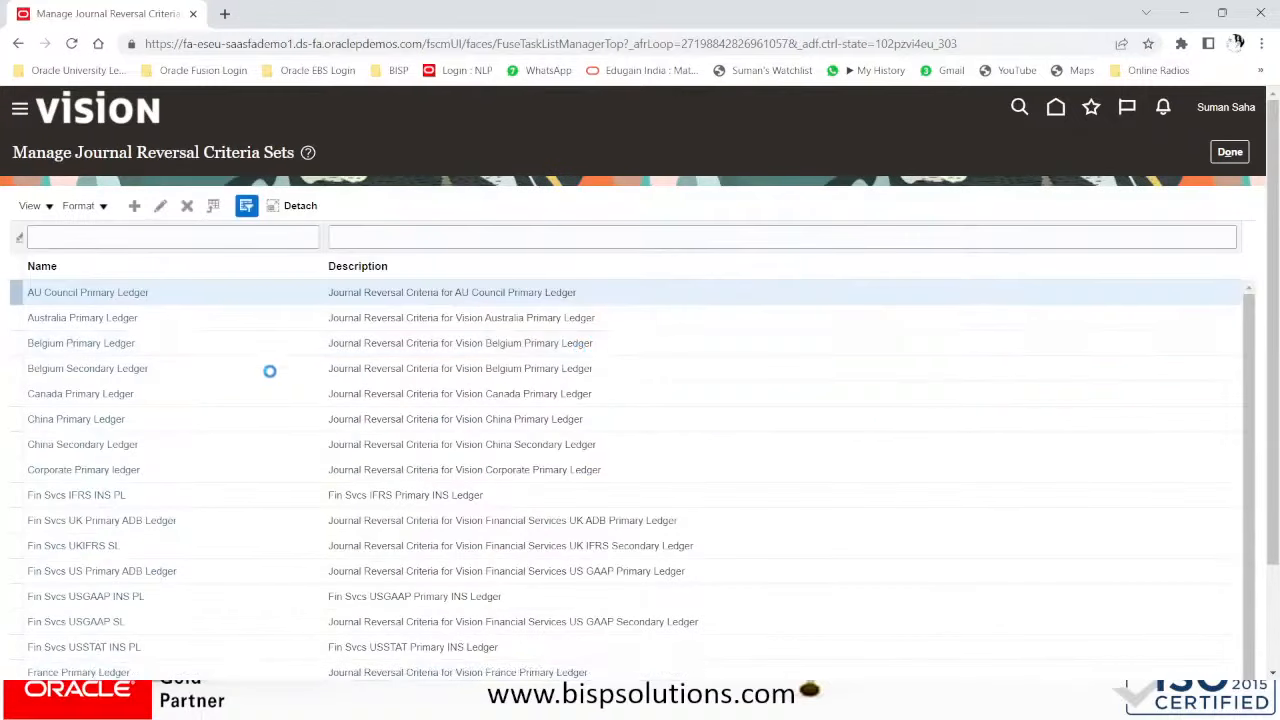
- Create a new reversal criteria set named BISP GLOBAL US JRCS
{"action": "scroll", "coordinate": [270, 370], "scroll_direction": "down", "scroll_amount": 2}
{"action": "scroll", "coordinate": [270, 371], "scroll_direction": "up", "scroll_amount": 2}
{"action": "scroll", "coordinate": [270, 371], "scroll_direction": "down", "scroll_amount": 2}
{"action": "scroll", "coordinate": [270, 371], "scroll_direction": "up", "scroll_amount": 3}
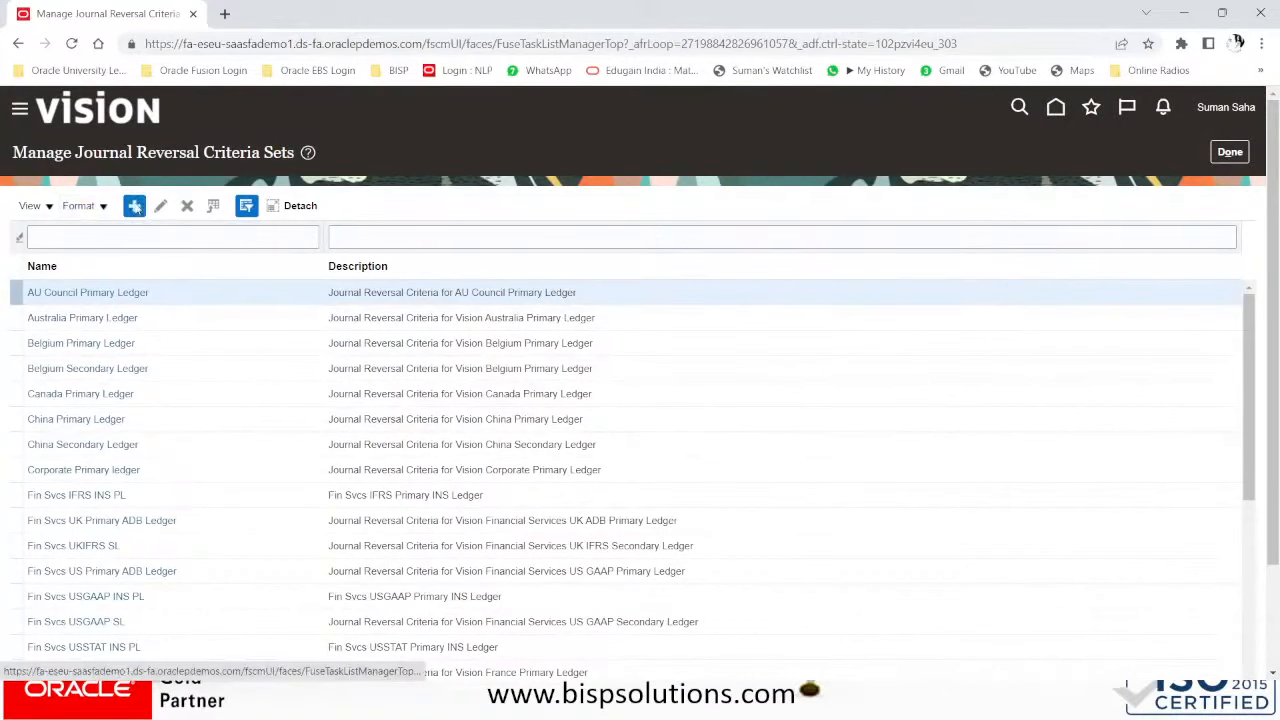
{"action": "left_click", "coordinate": [139, 205]}
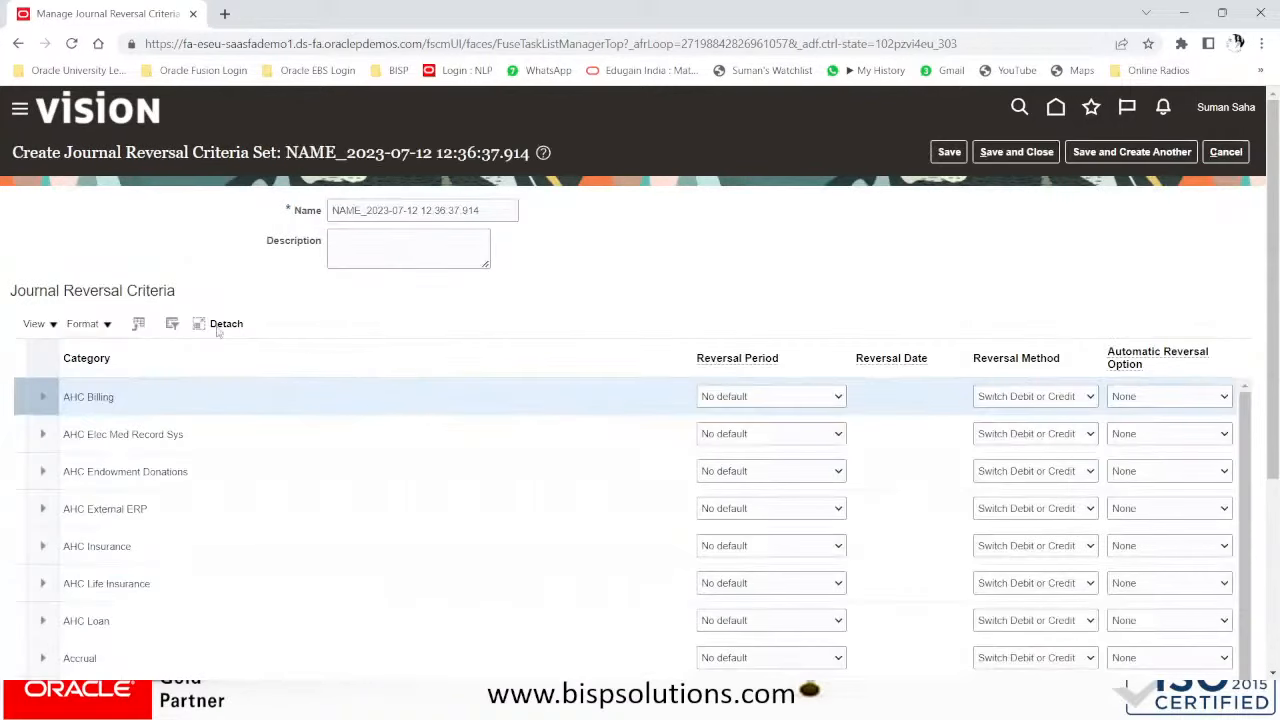
{"action": "left_click_drag", "start_coordinate": [486, 211], "coordinate": [266, 216]}
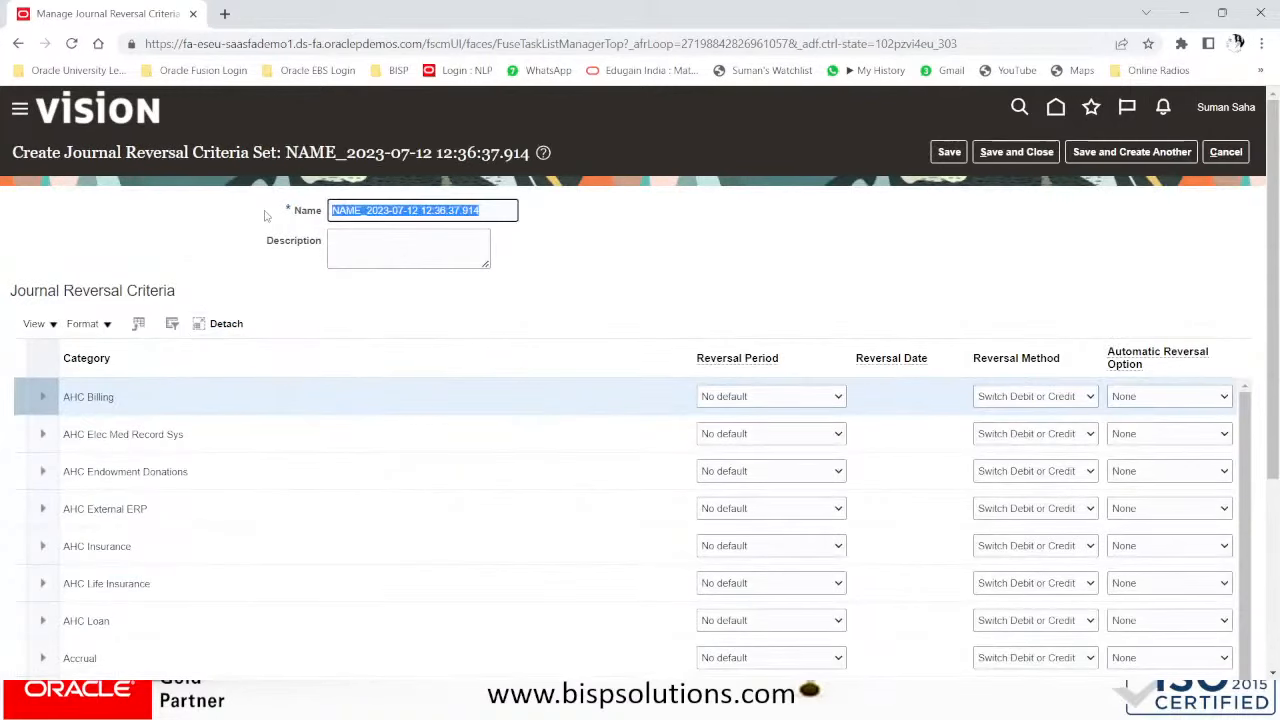
{"action": "type", "text": "BI"}
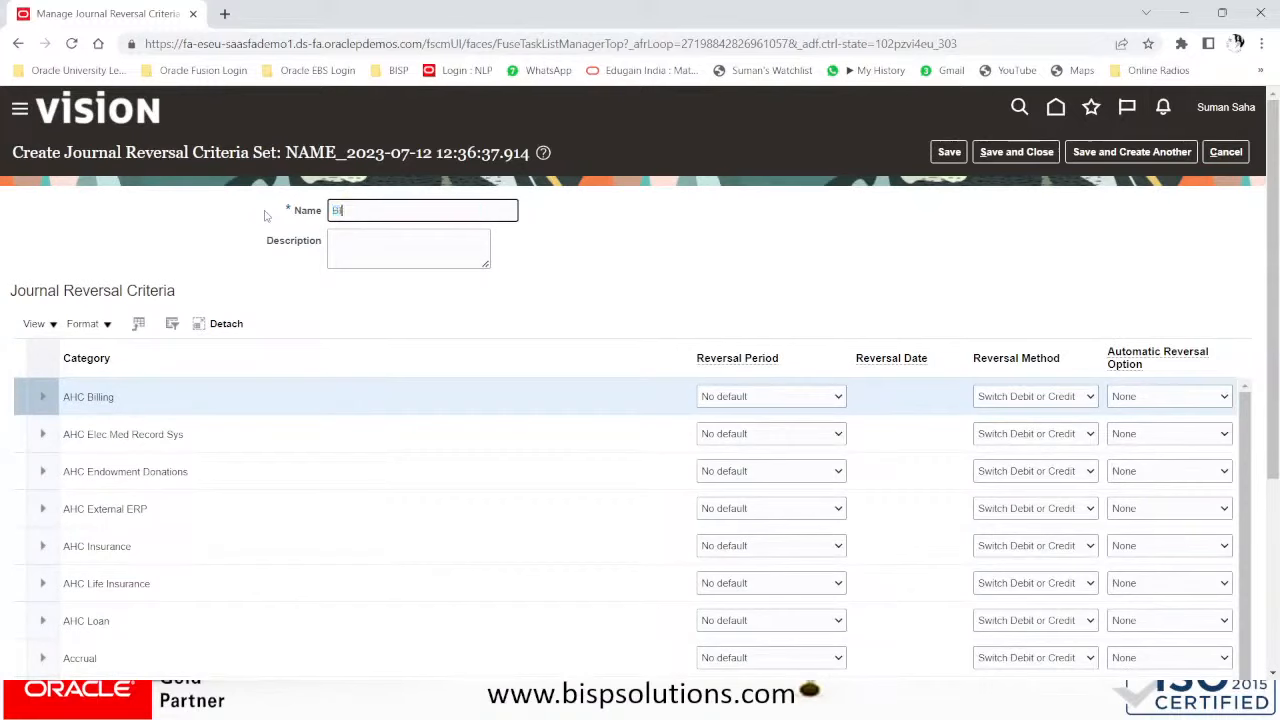
{"action": "type", "text": "SP GLOBAL US RCS"}
{"action": "left_click", "coordinate": [419, 213]}
{"action": "type", "text": "J"}
- Copy the name BISP GLOBAL US JRCS into Description and select the Accrual category row
{"action": "left_click_drag", "start_coordinate": [450, 212], "coordinate": [318, 214]}
{"action": "key", "text": "ctrl+c"}
{"action": "left_click", "coordinate": [377, 245]}
{"action": "key", "text": "ctrl+v"}
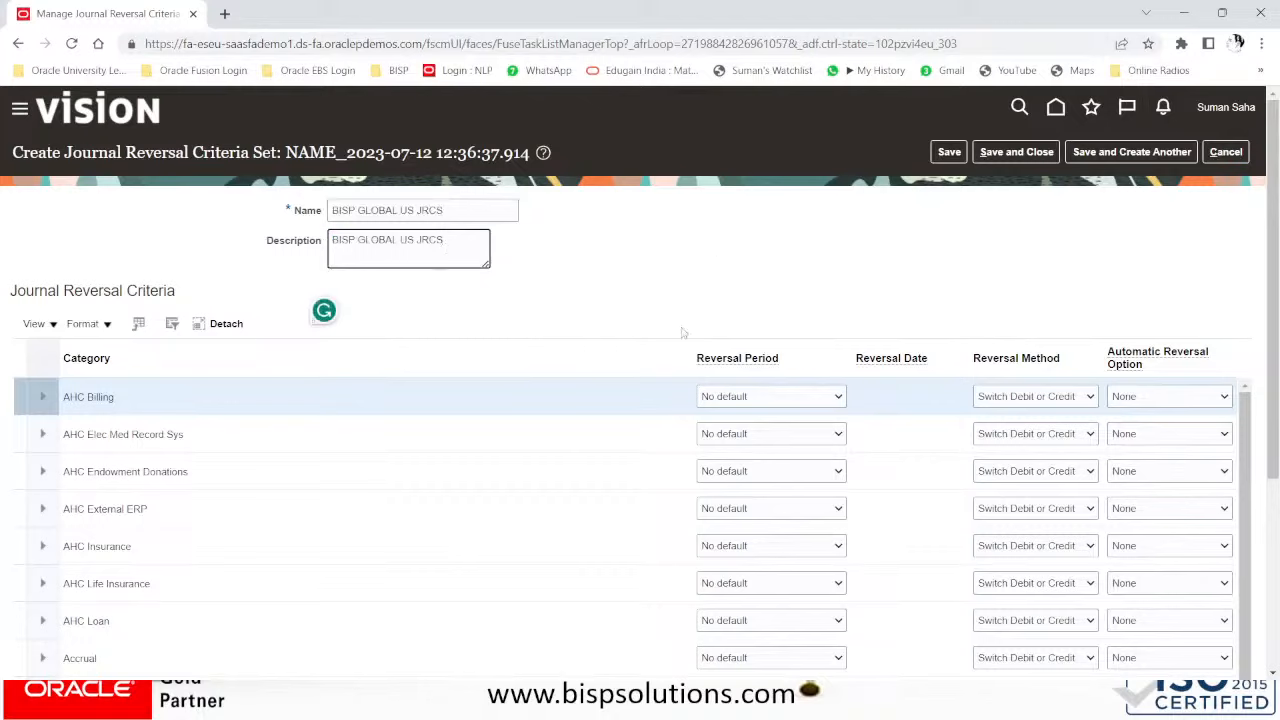
{"action": "left_click", "coordinate": [382, 658]}
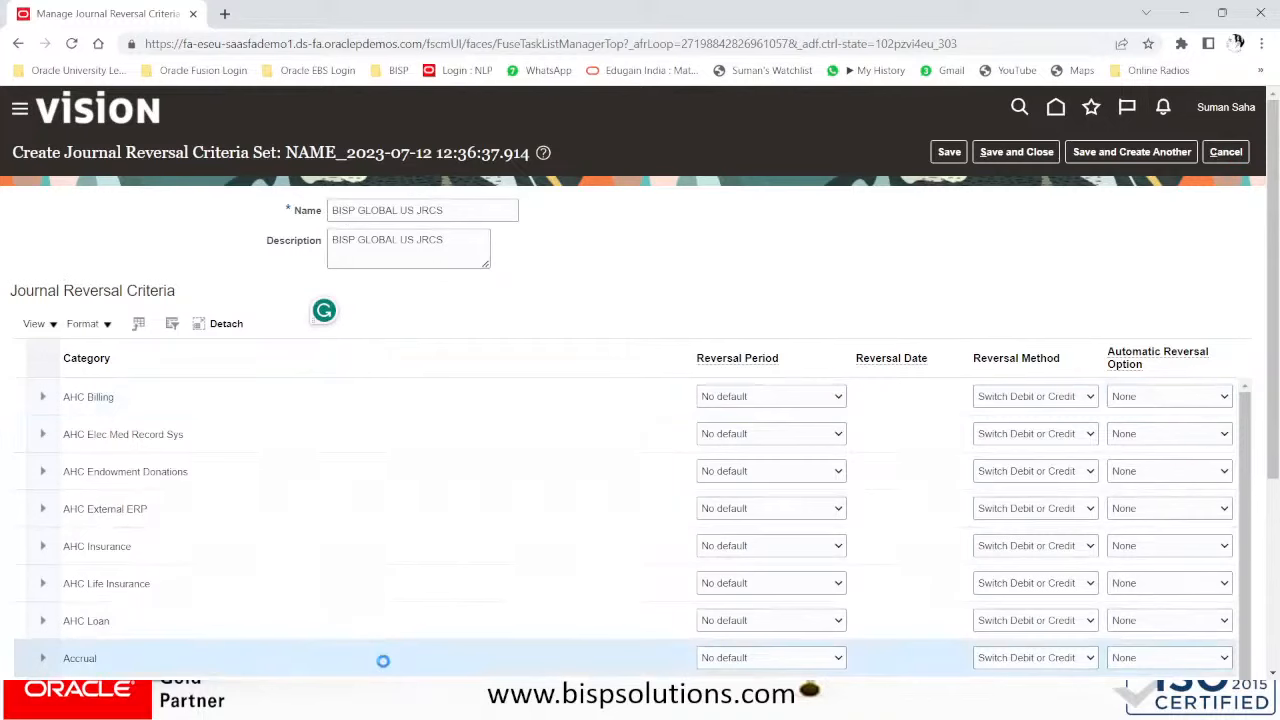
{"action": "left_click", "coordinate": [813, 659]}
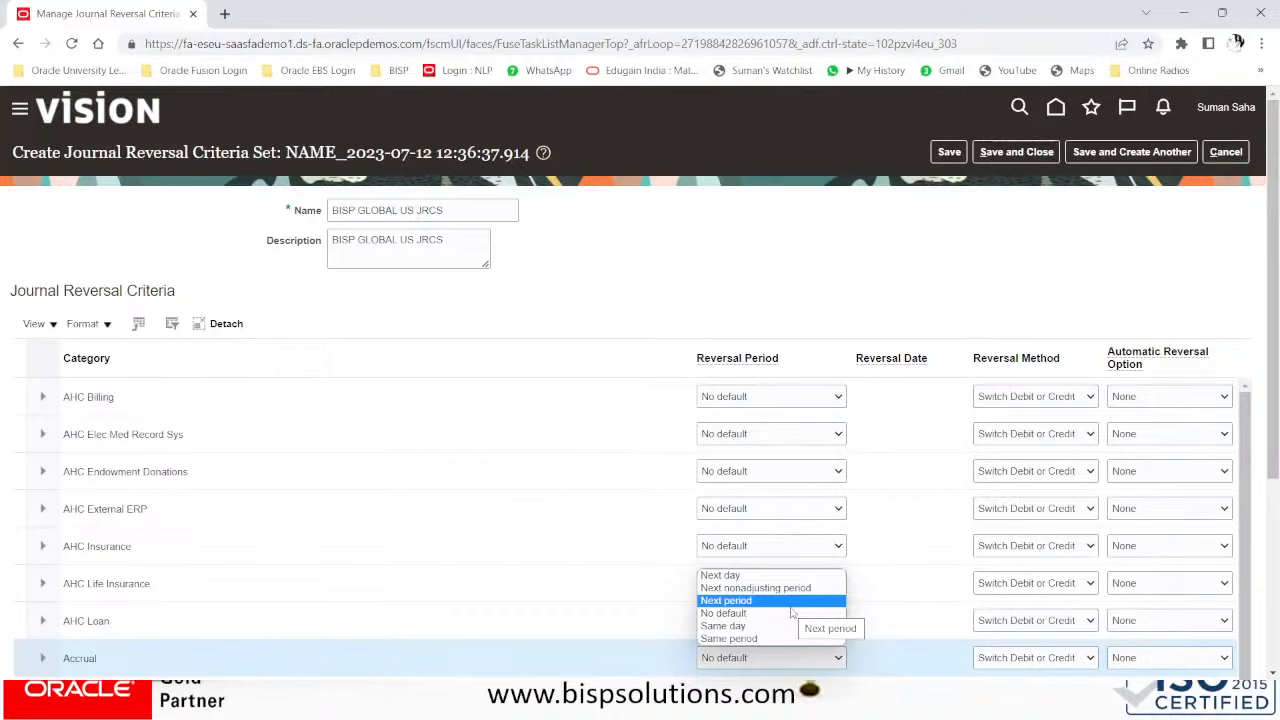
- Set Accrual to Next period, First day, Change sign, and Reverse and Post Automatically
{"action": "left_click", "coordinate": [791, 603]}
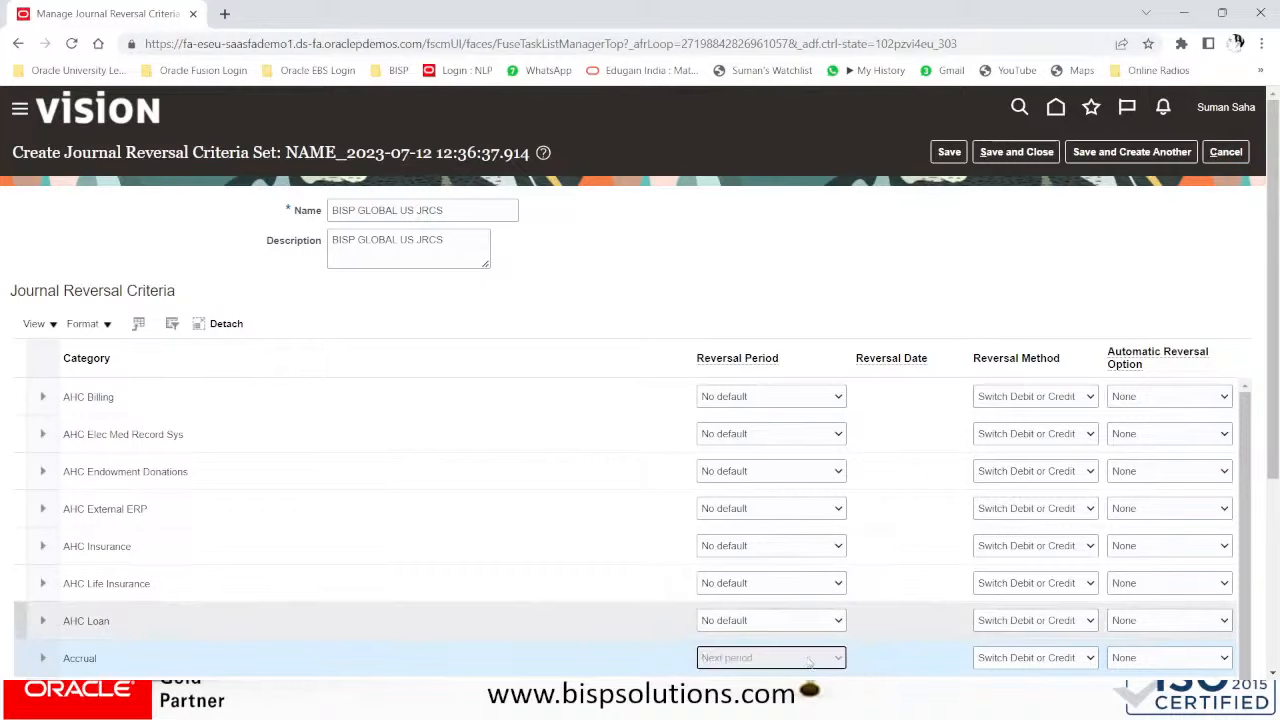
{"action": "left_click", "coordinate": [927, 660]}
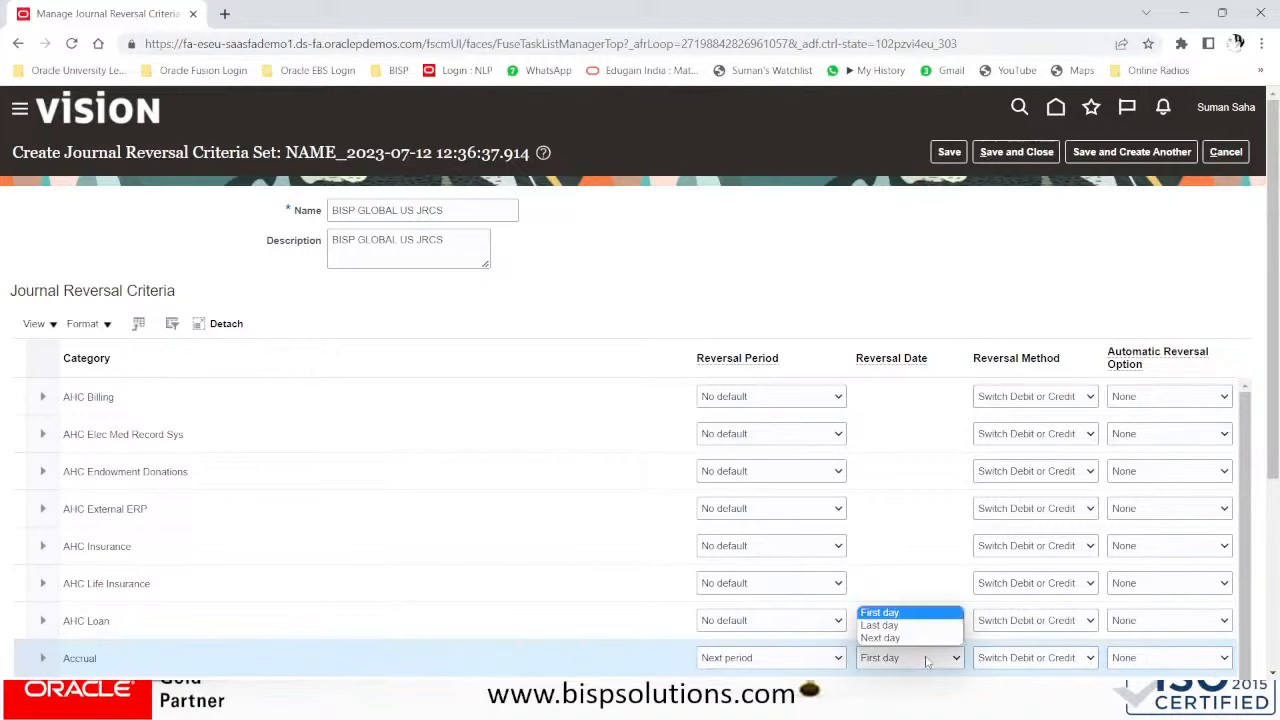
{"action": "left_click", "coordinate": [900, 612]}
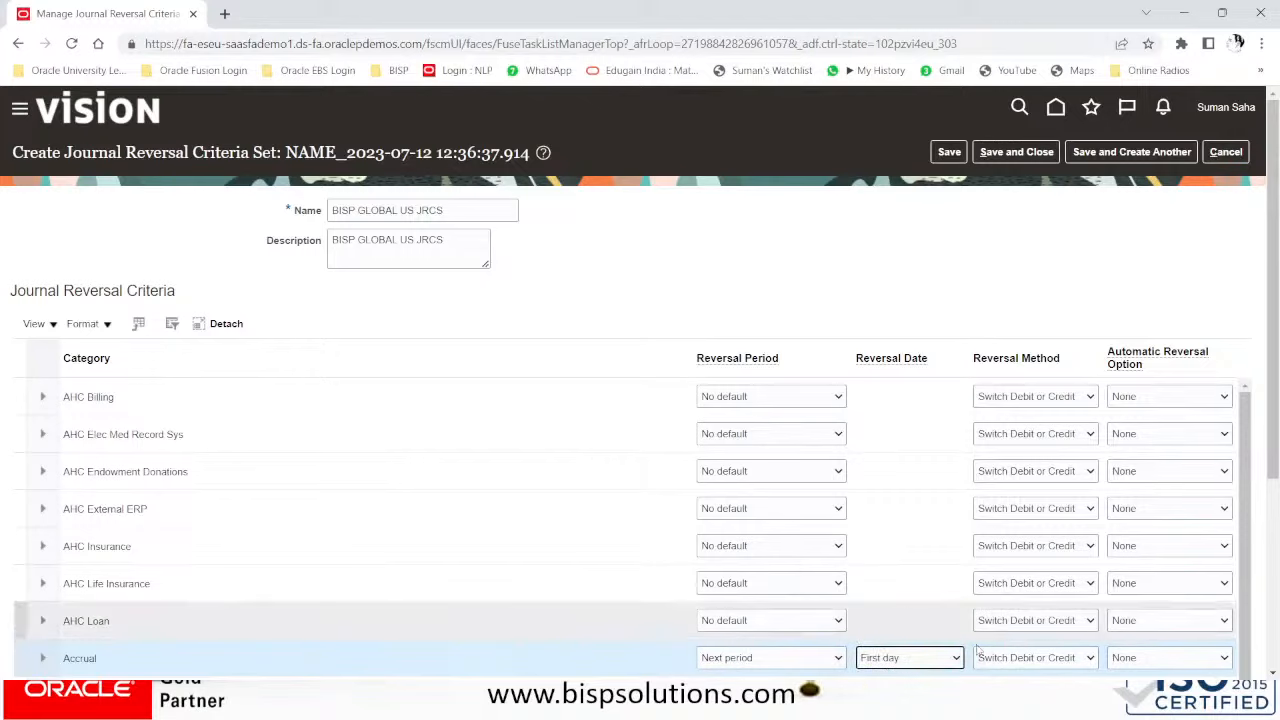
{"action": "left_click", "coordinate": [1038, 658]}
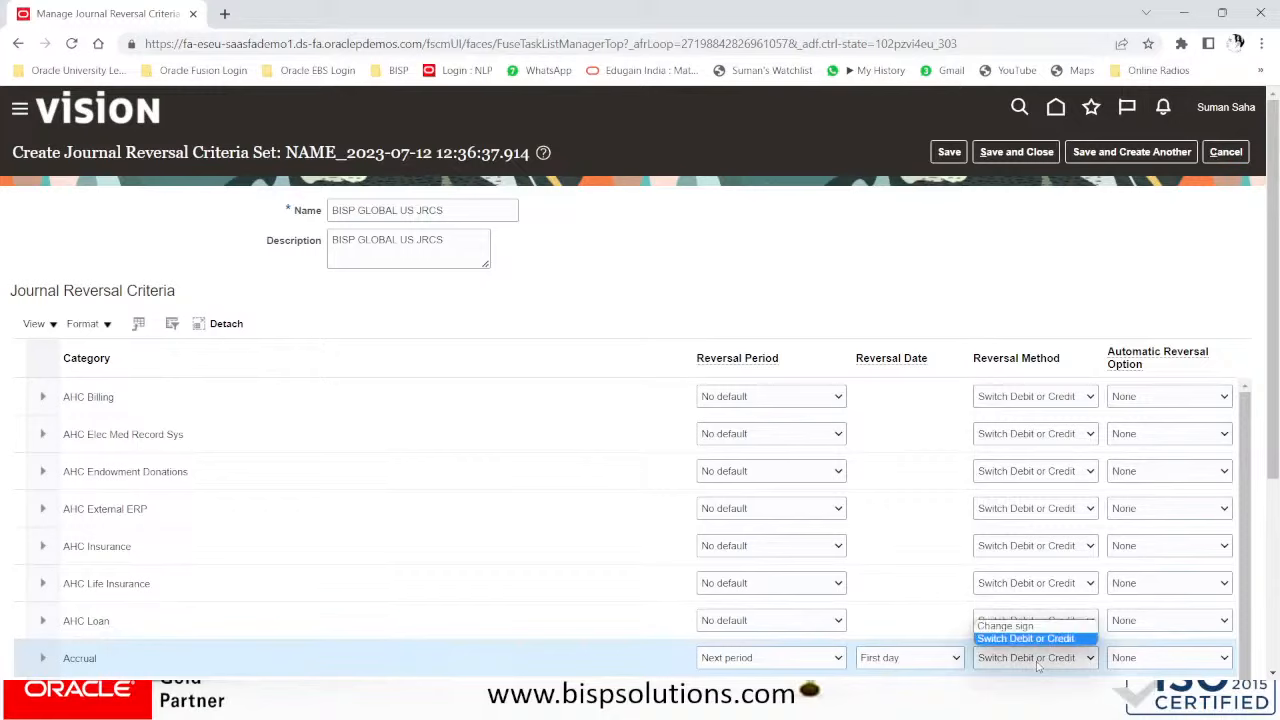
{"action": "left_click", "coordinate": [1030, 626]}
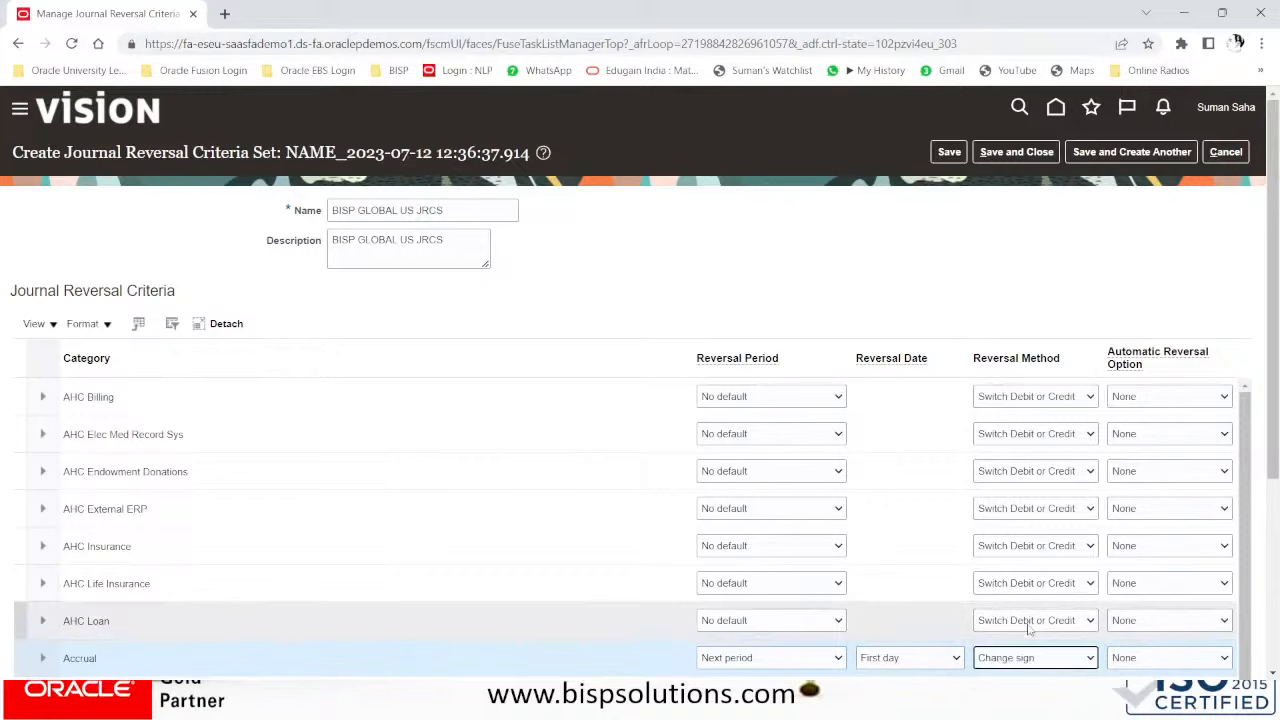
{"action": "left_click", "coordinate": [1158, 660]}
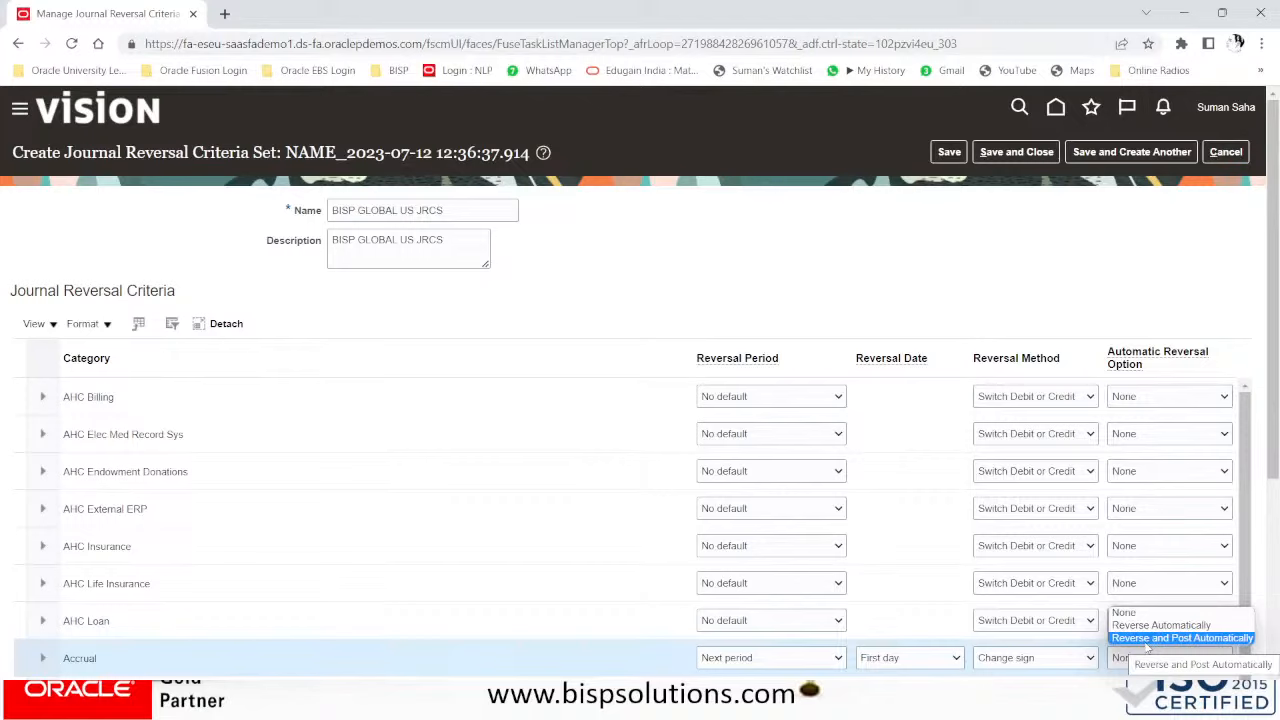
{"action": "left_click", "coordinate": [1146, 638]}
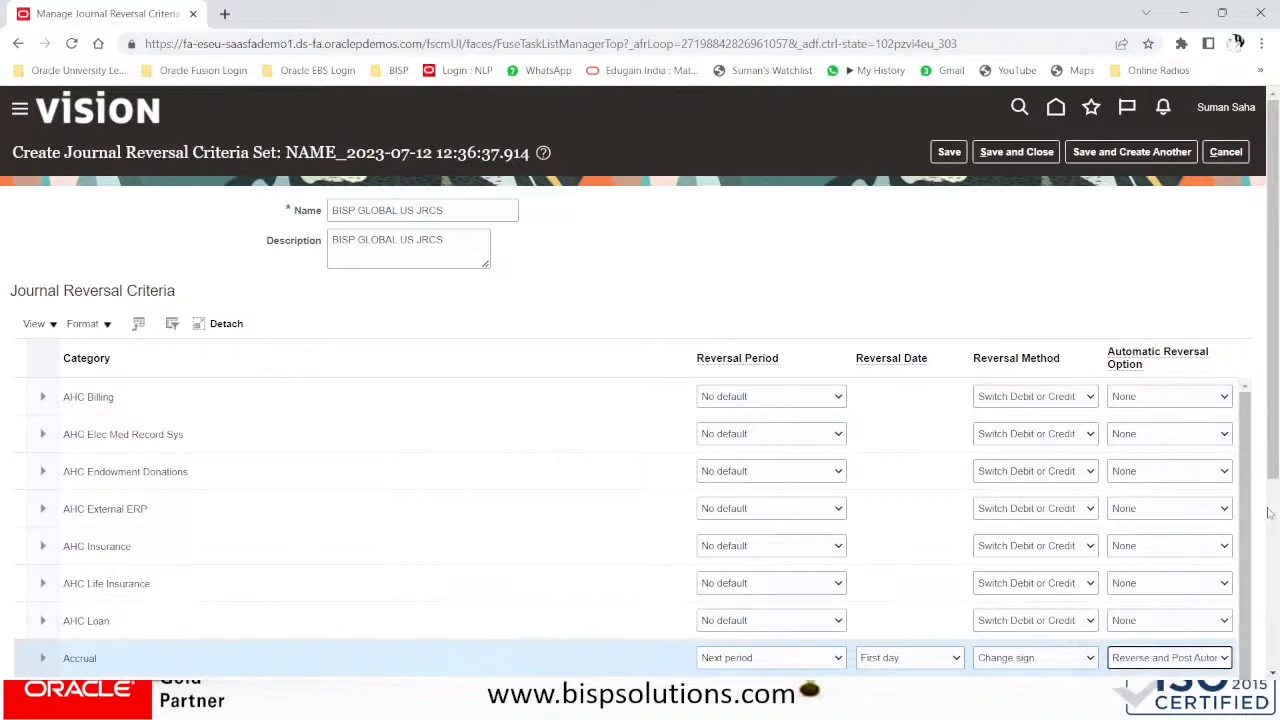
{"action": "scroll", "coordinate": [1275, 483], "scroll_direction": "down", "scroll_amount": 1}
{"action": "left_click_drag", "start_coordinate": [1275, 483], "coordinate": [1275, 650]}
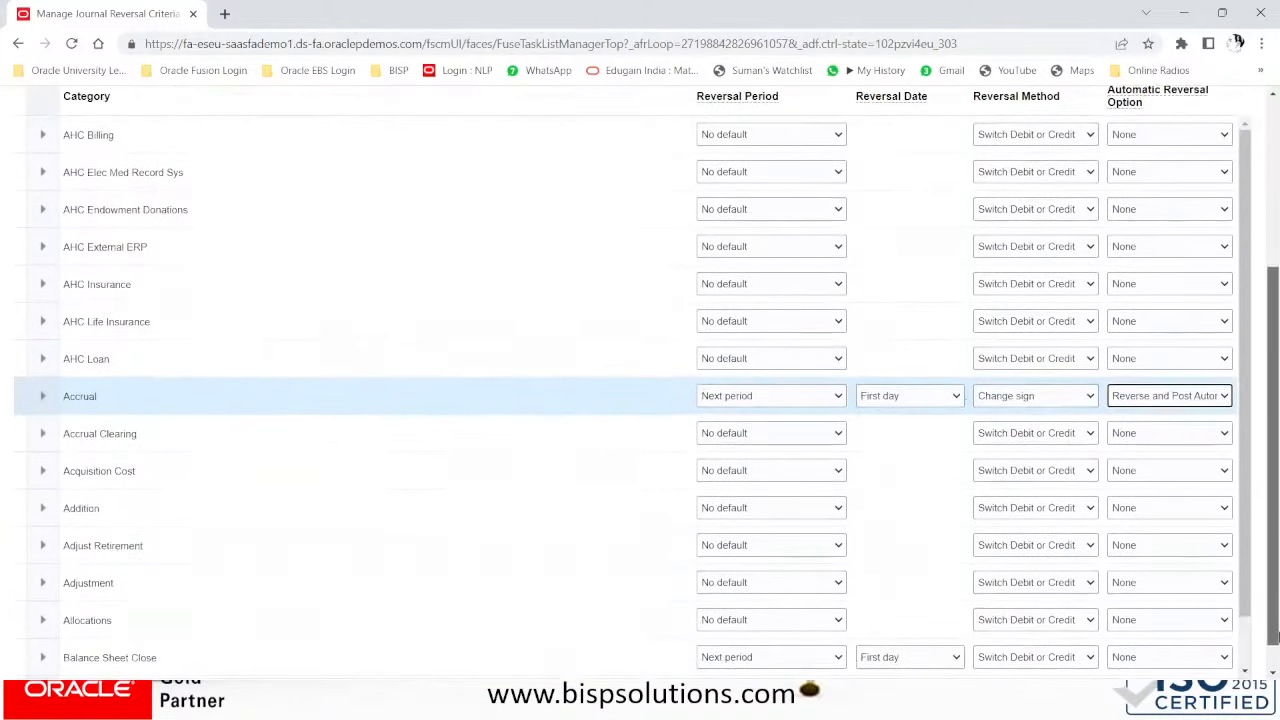
- Set the Adjustment category's reversal period to Next day
{"action": "left_click", "coordinate": [746, 579]}
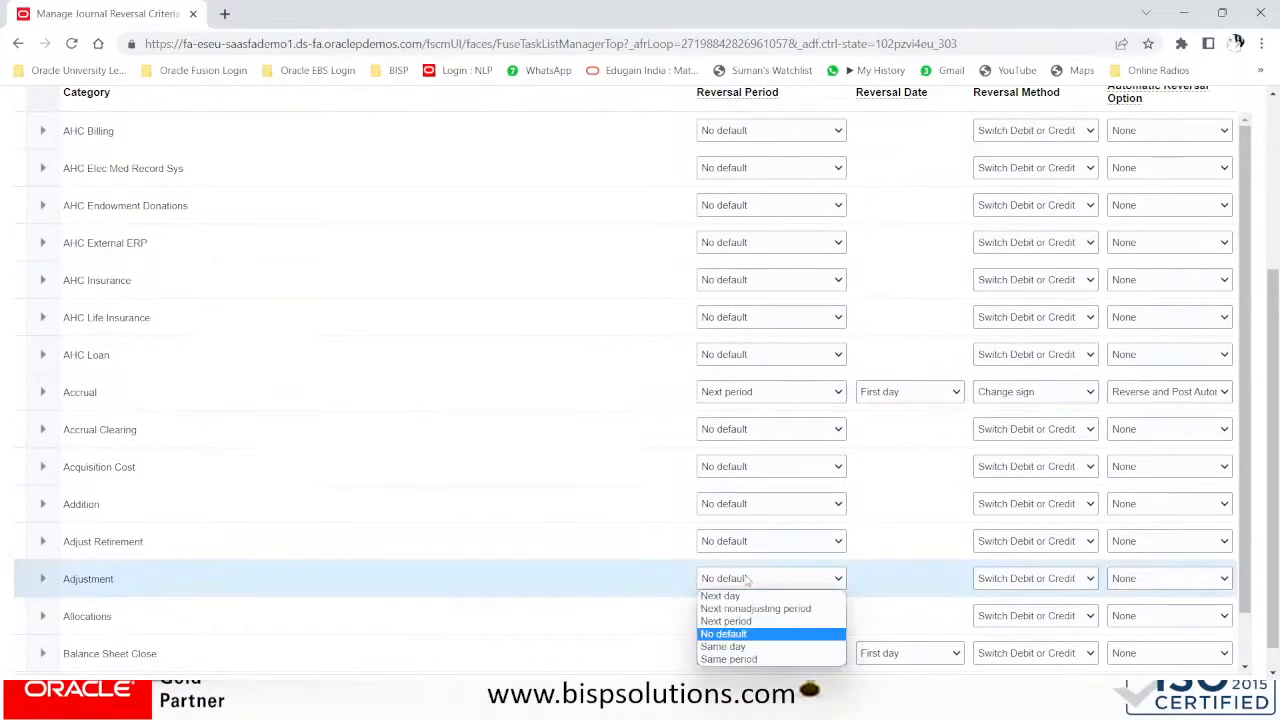
{"action": "left_click", "coordinate": [748, 652]}
{"action": "scroll", "coordinate": [737, 651], "scroll_direction": "up", "scroll_amount": 3}
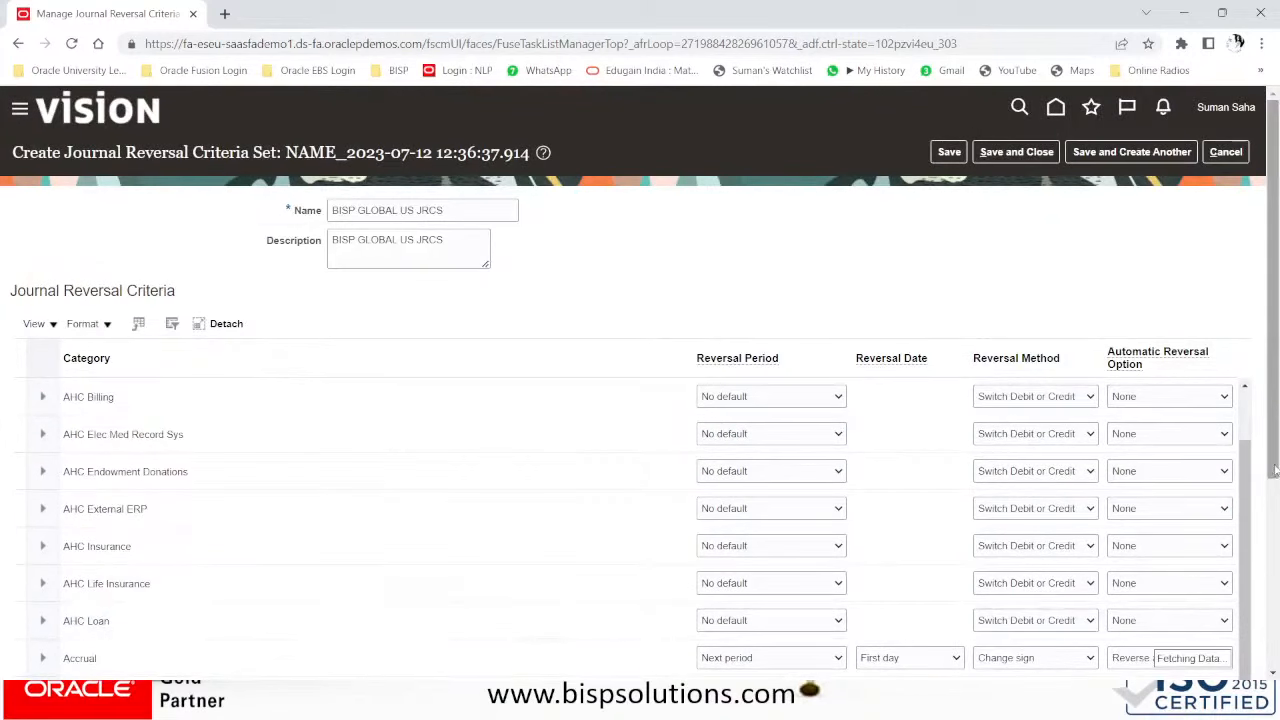
{"action": "scroll", "coordinate": [760, 590], "scroll_direction": "down", "scroll_amount": 3}
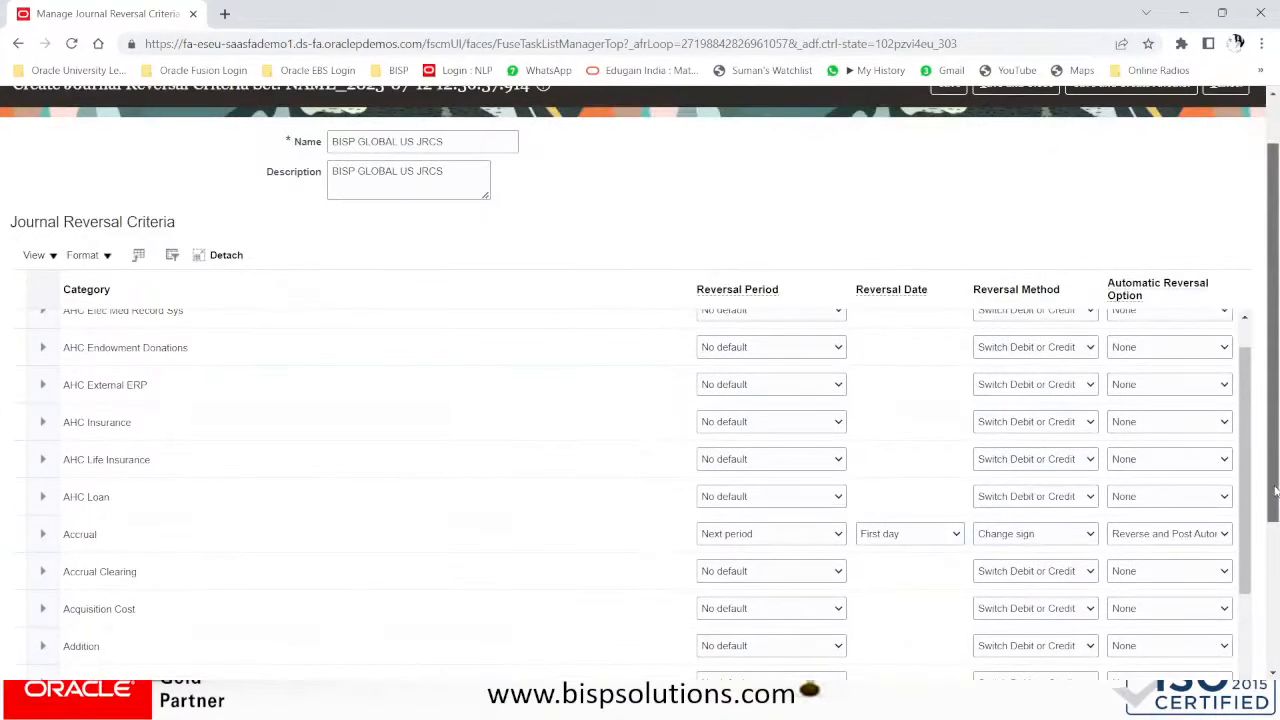
{"action": "scroll", "coordinate": [180, 606], "scroll_direction": "down", "scroll_amount": 3}
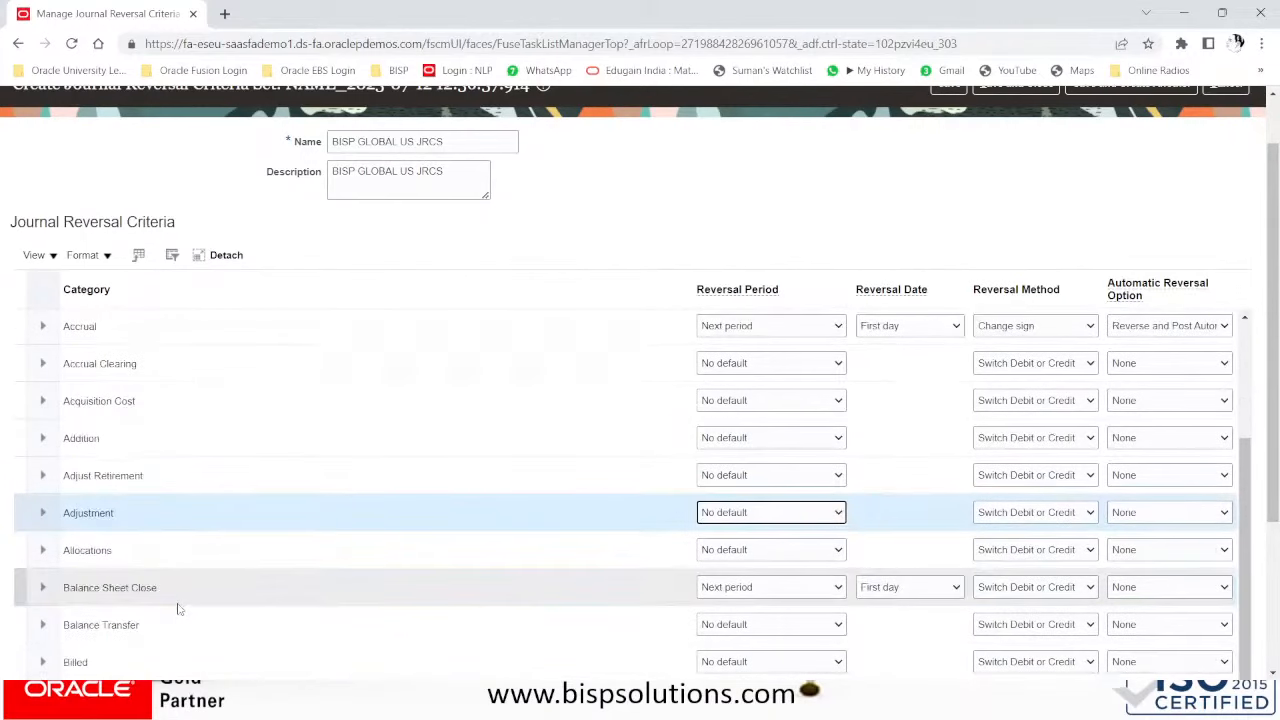
{"action": "left_click", "coordinate": [755, 513]}
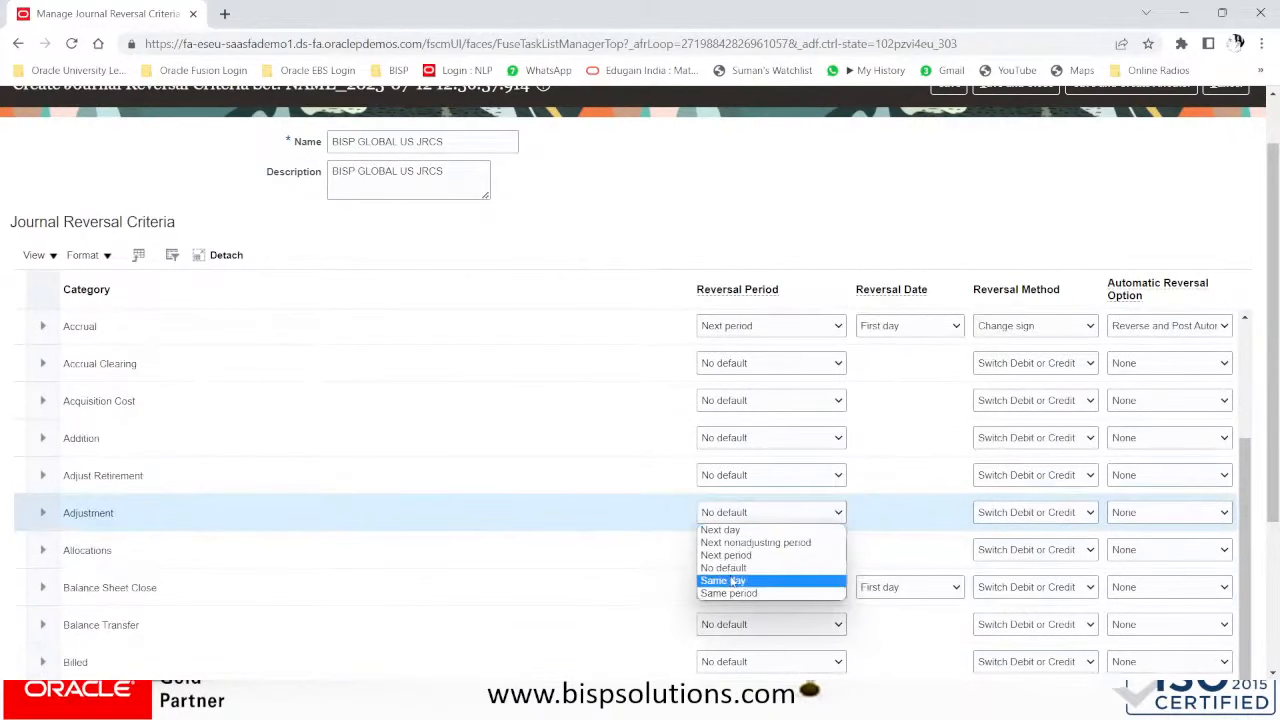
{"action": "left_click", "coordinate": [728, 529]}
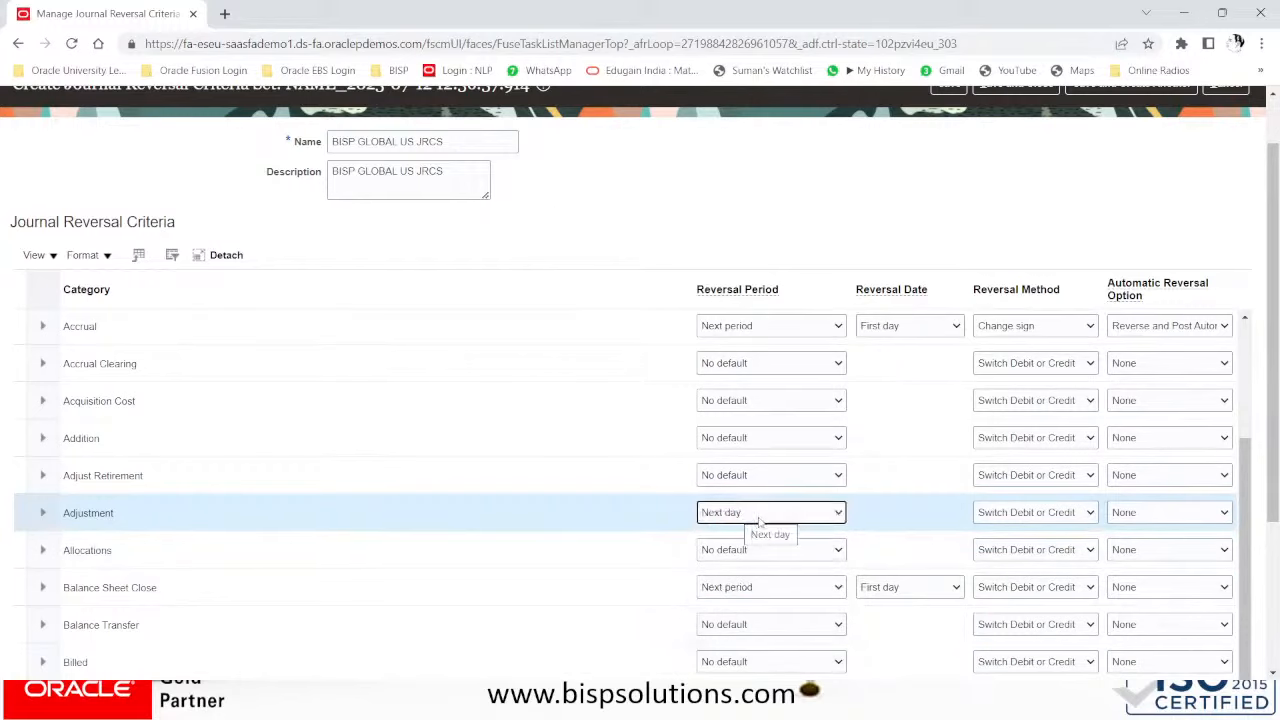
{"action": "left_click", "coordinate": [1012, 514]}
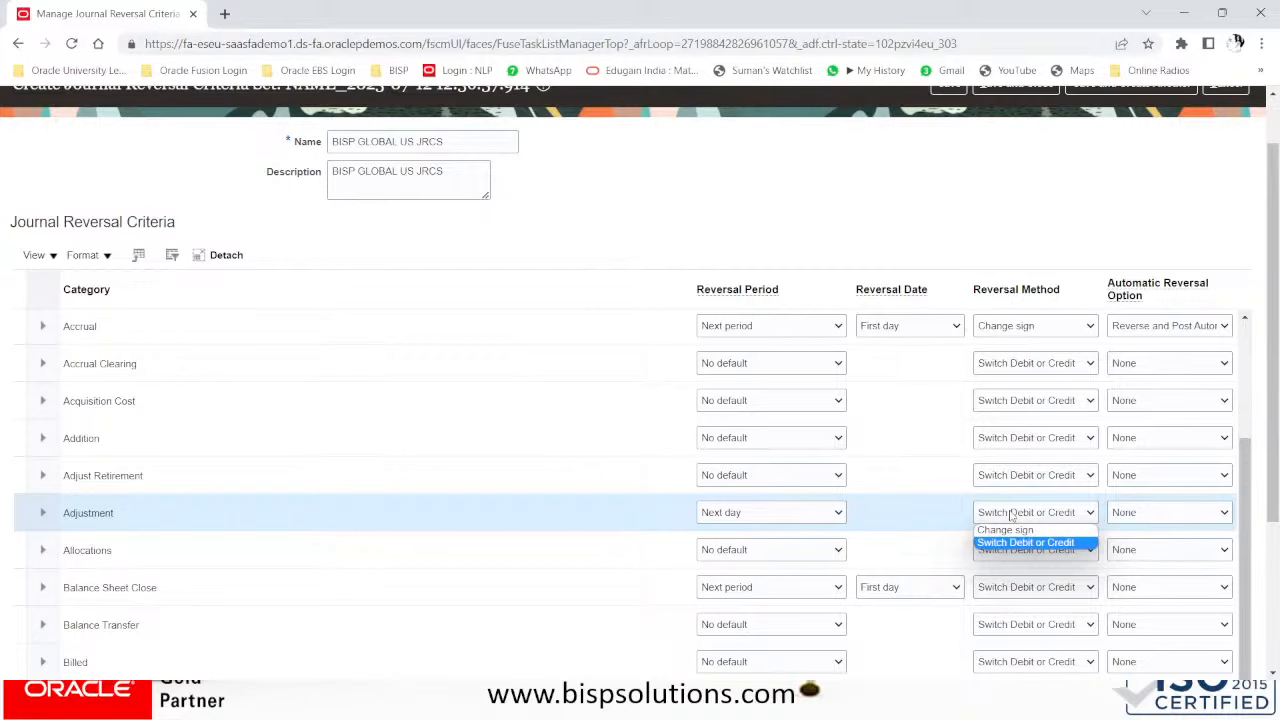
{"action": "scroll", "coordinate": [1015, 530], "scroll_direction": "up", "scroll_amount": 2}
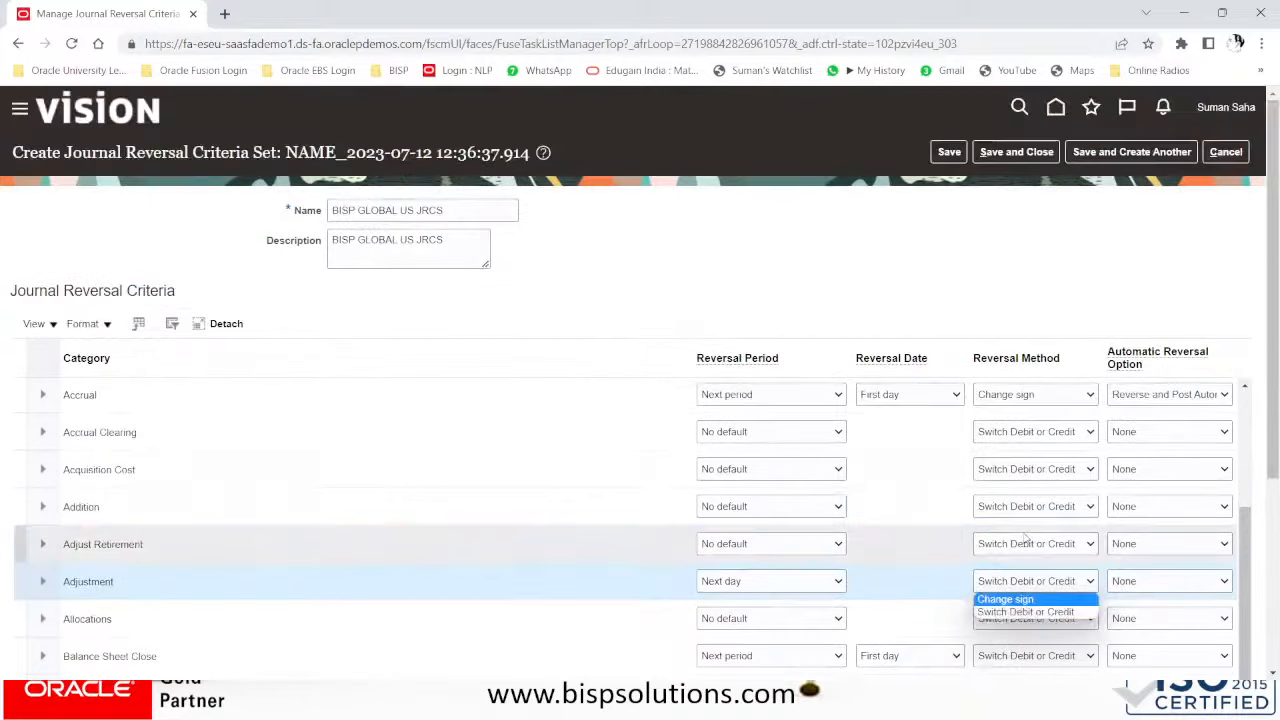
{"action": "left_click", "coordinate": [1022, 550]}
- Make Adjust Retirement reversals change sign and reverse automatically
{"action": "left_click", "coordinate": [1023, 552]}
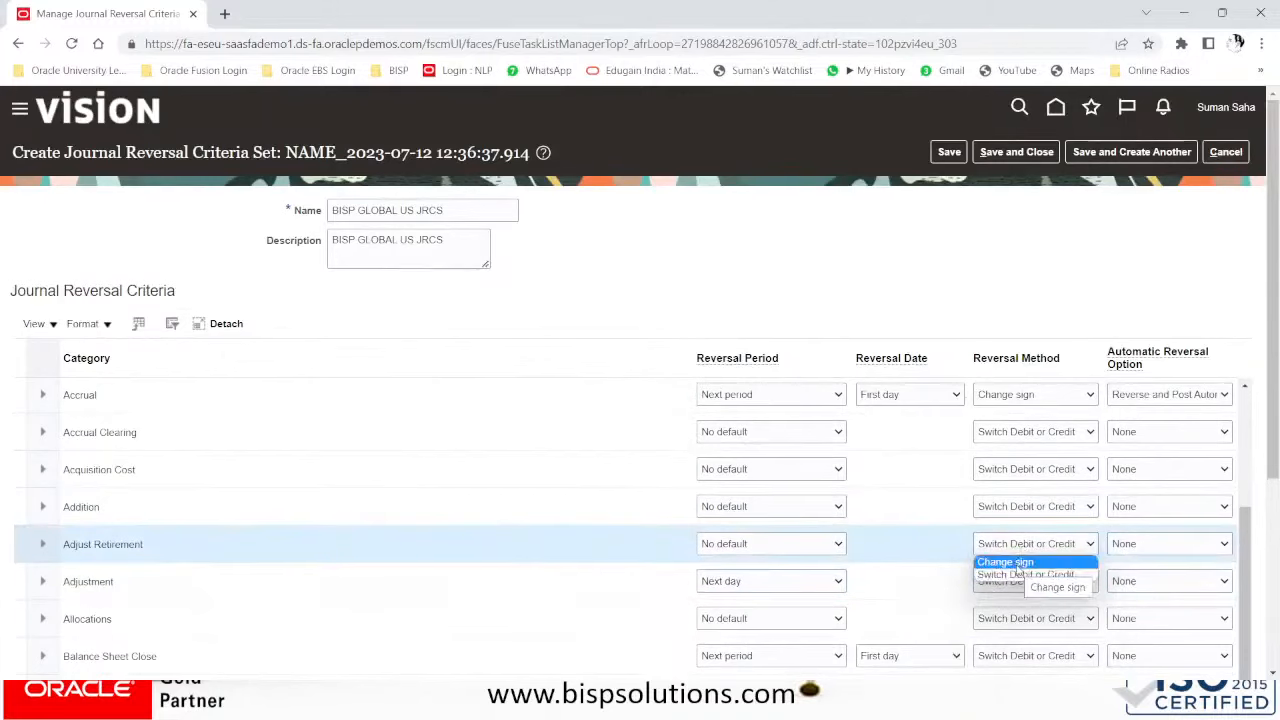
{"action": "left_click", "coordinate": [1018, 563]}
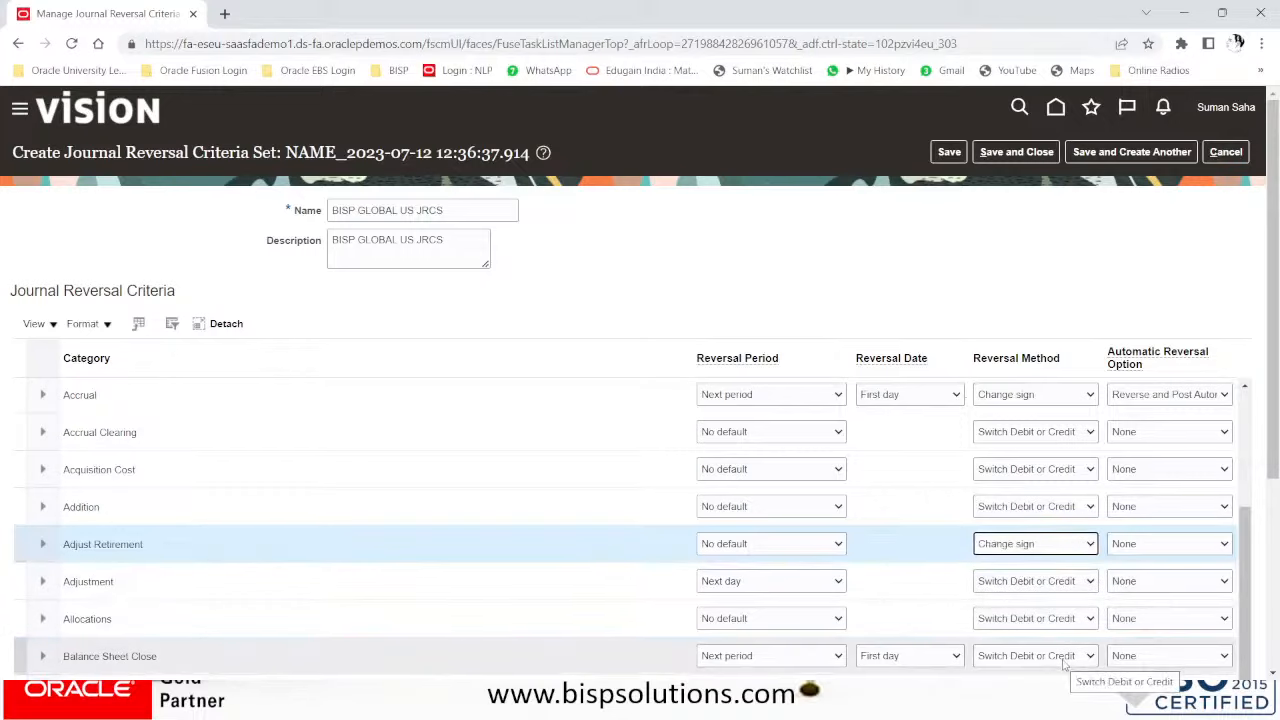
{"action": "left_click", "coordinate": [1139, 547]}
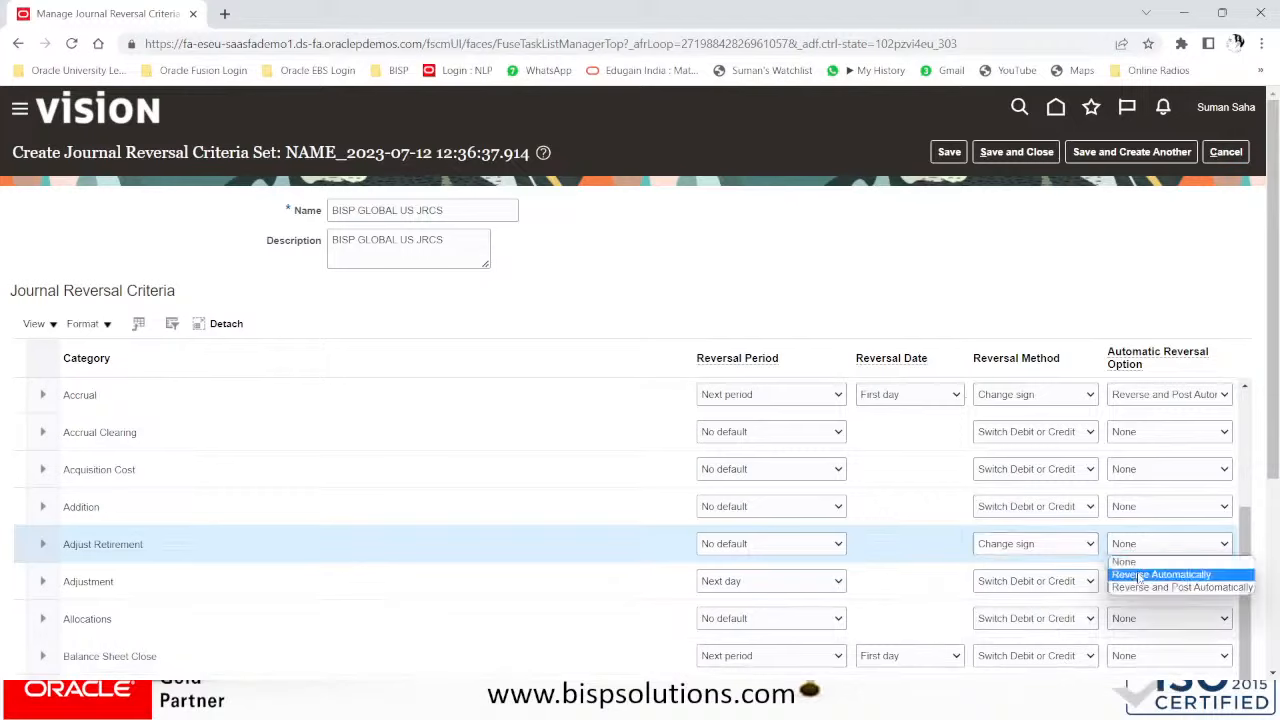
{"action": "left_click", "coordinate": [1139, 576]}
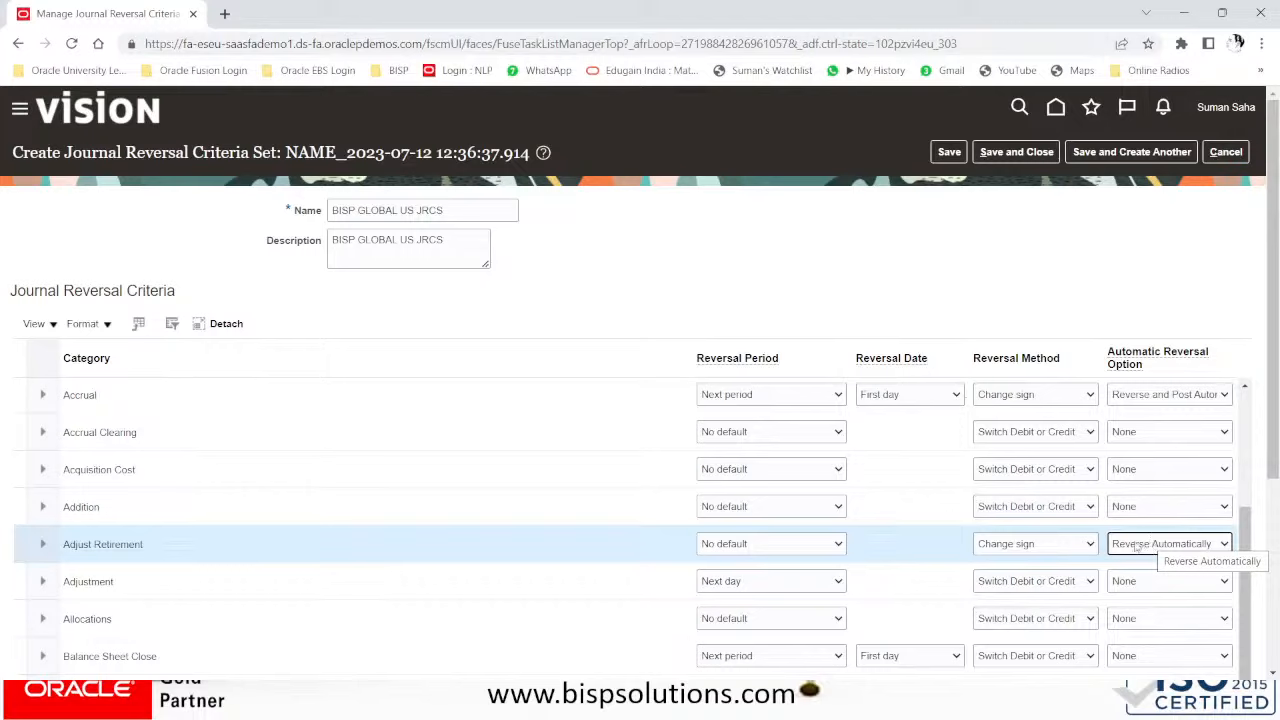
- Set the Balance Sheet Close automatic reversal option to None
{"action": "left_click", "coordinate": [1138, 658]}
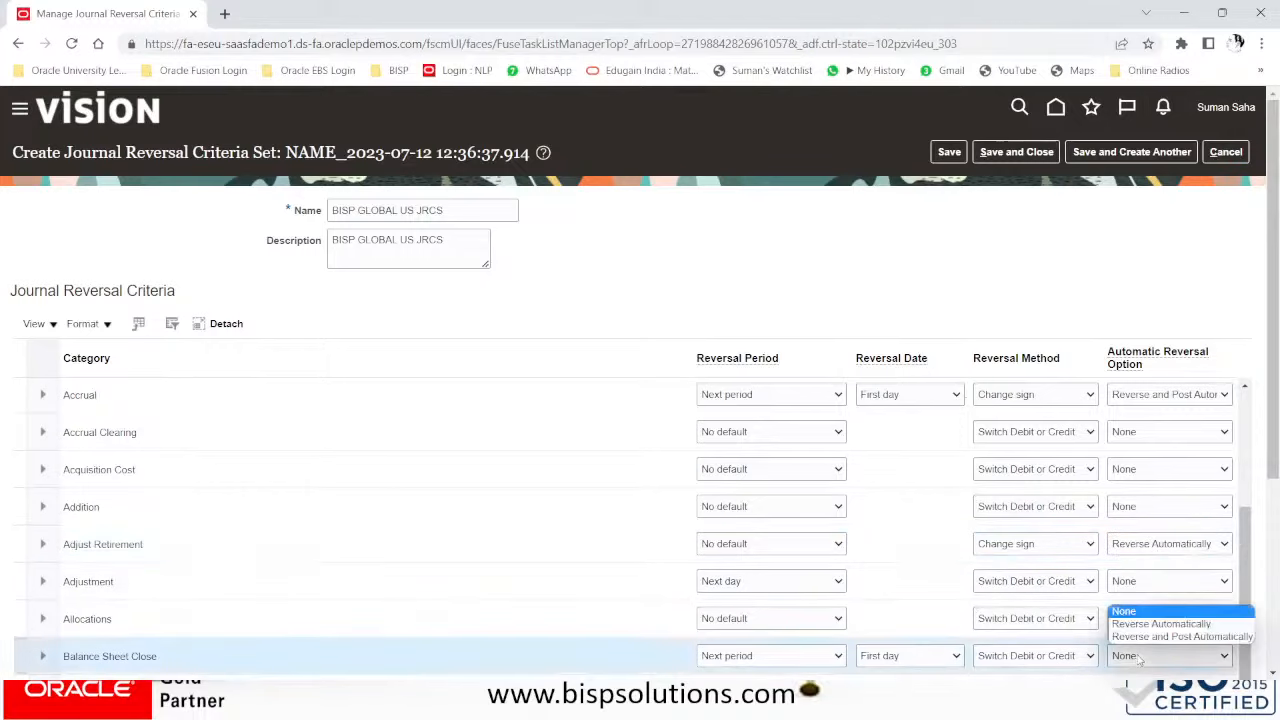
{"action": "left_click", "coordinate": [1150, 637]}
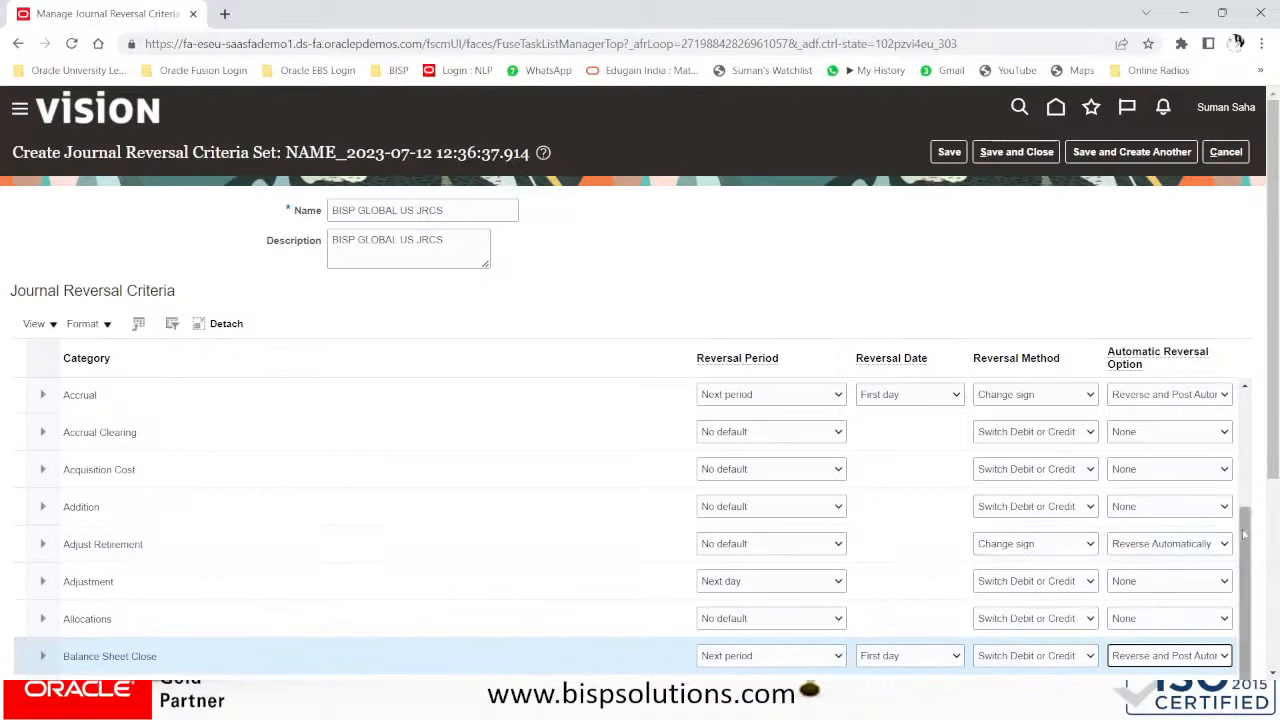
{"action": "left_click_drag", "start_coordinate": [1273, 462], "coordinate": [1275, 565]}
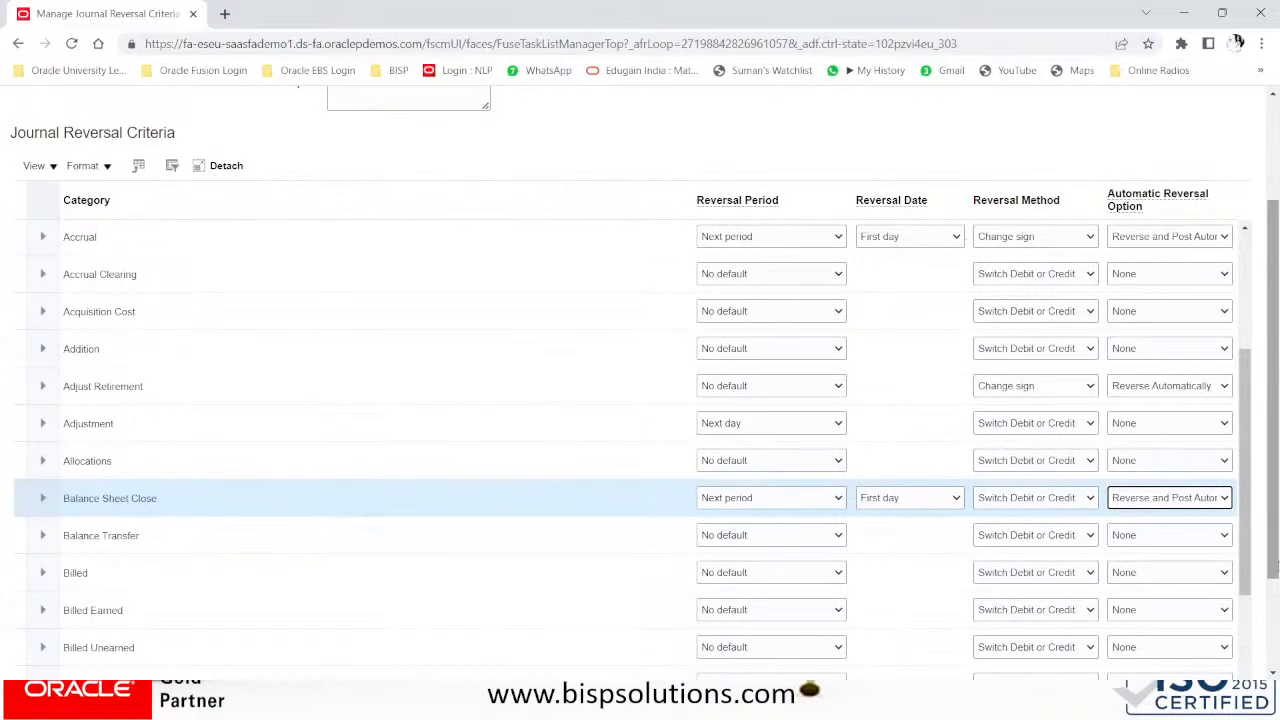
{"action": "left_click", "coordinate": [1190, 499]}
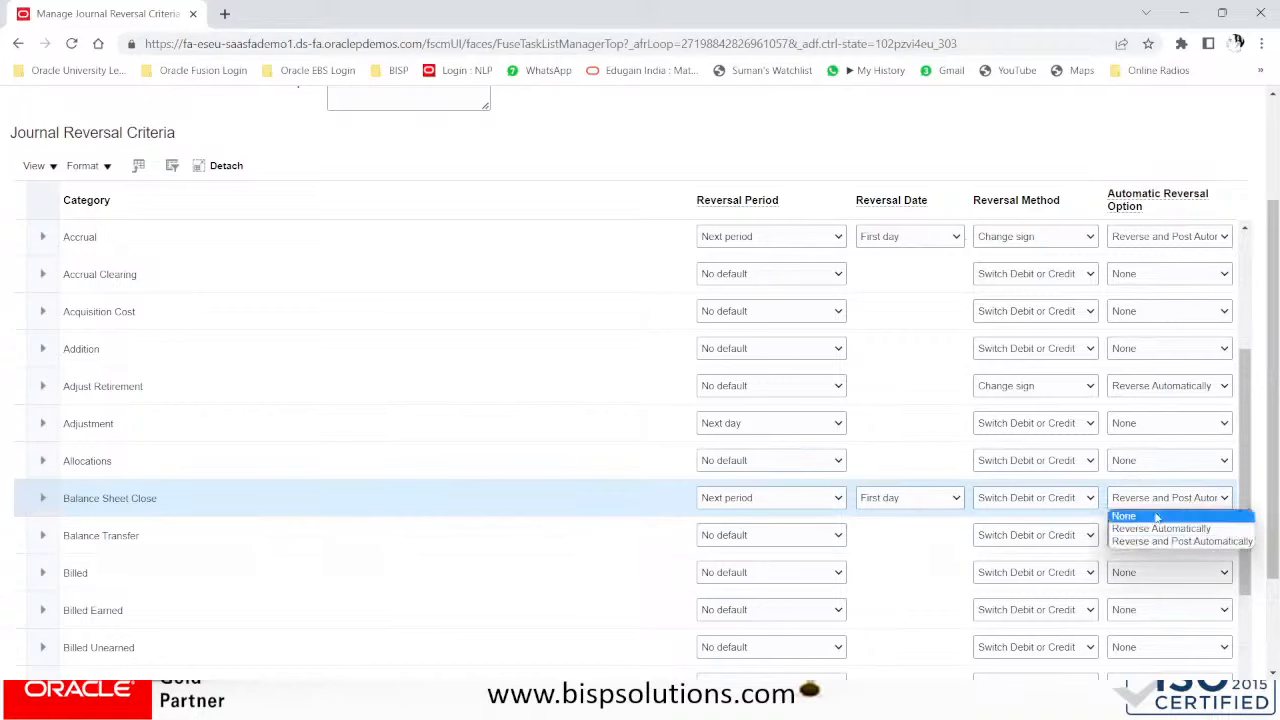
{"action": "left_click", "coordinate": [1156, 516]}
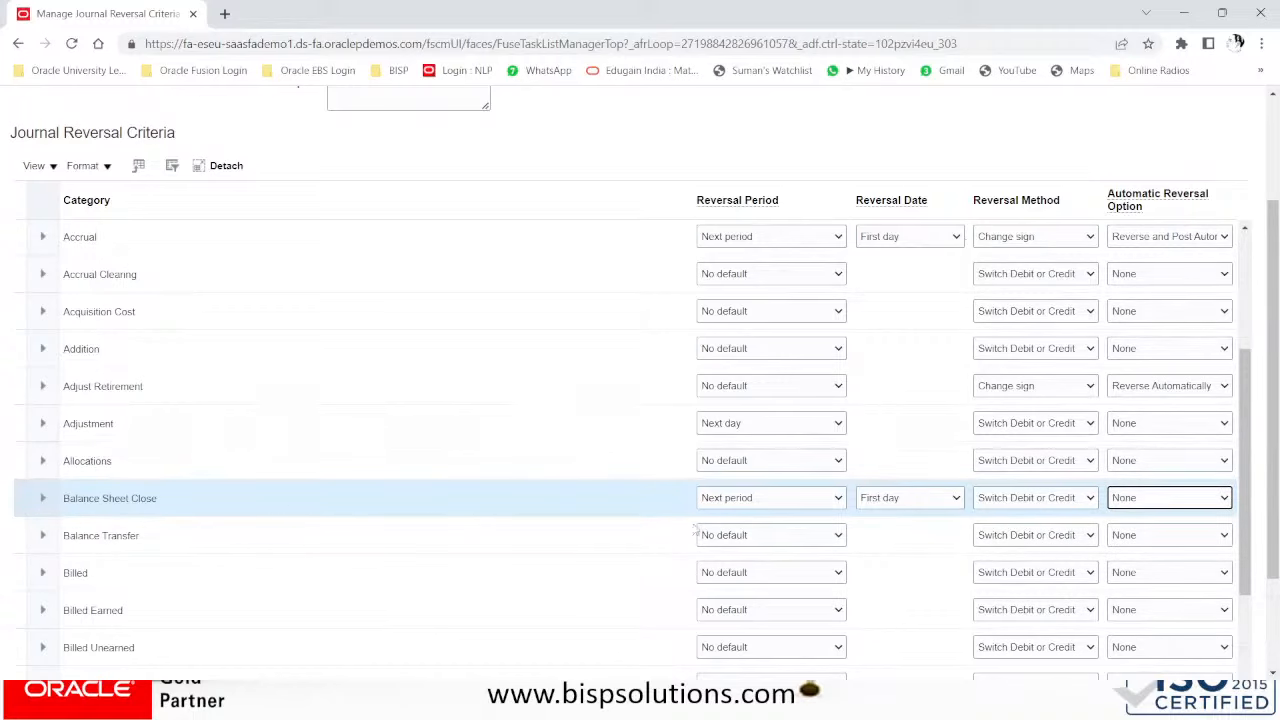
{"action": "scroll", "coordinate": [927, 453], "scroll_direction": "up", "scroll_amount": 1}
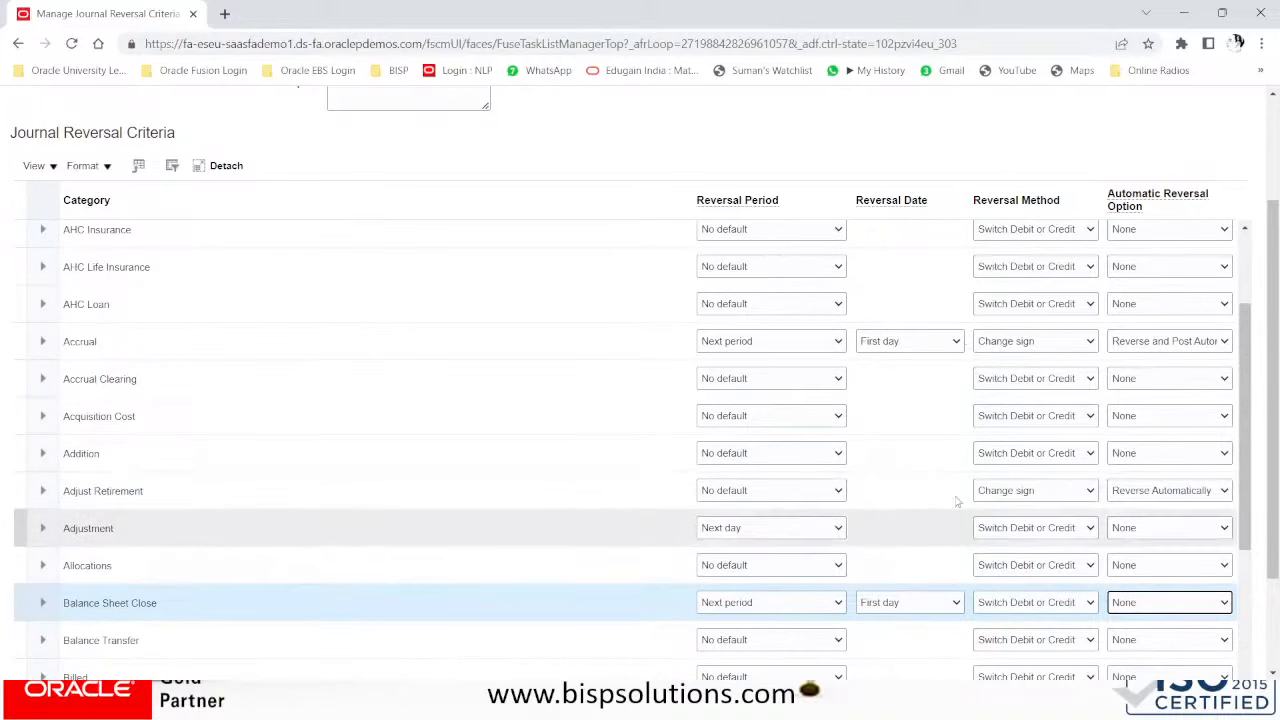
- Give Adjust Retirement the Switch Debit or Credit reversal method with no automatic reversal
{"action": "left_click", "coordinate": [1018, 492]}
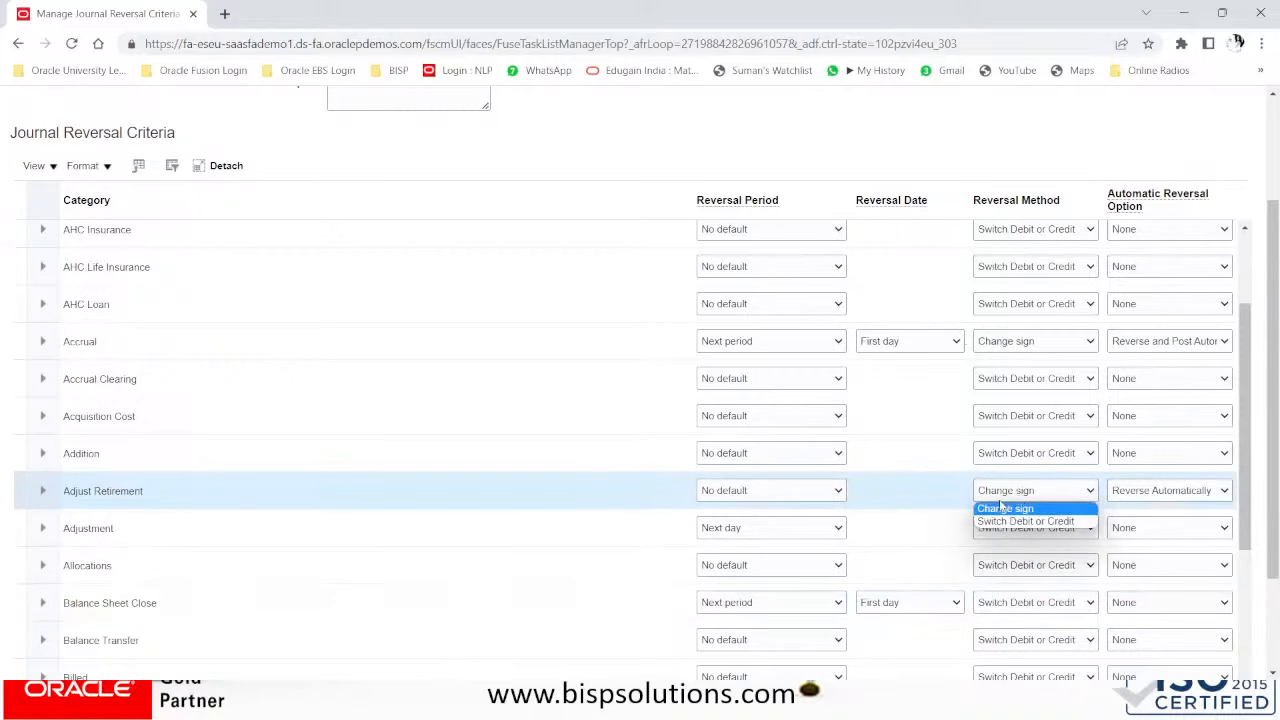
{"action": "left_click", "coordinate": [966, 489]}
{"action": "left_click", "coordinate": [1152, 490]}
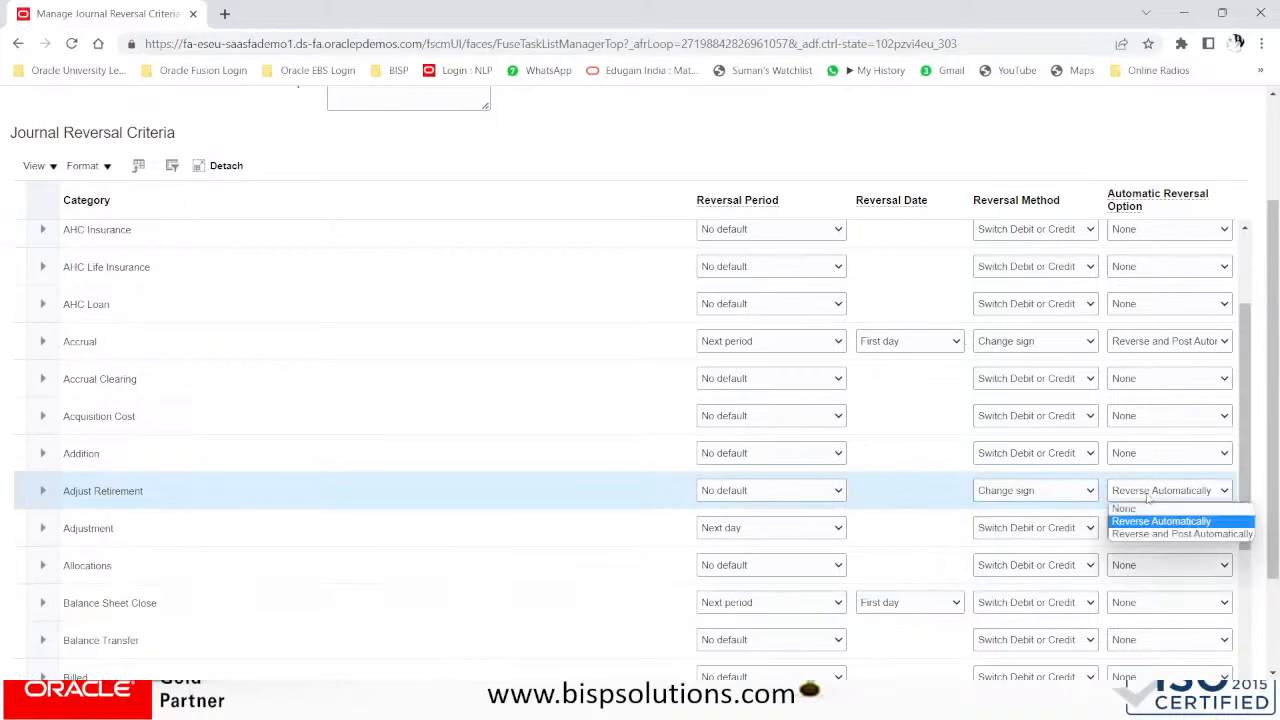
{"action": "scroll", "coordinate": [1148, 497], "scroll_direction": "up", "scroll_amount": 2}
{"action": "left_click", "coordinate": [1128, 607]}
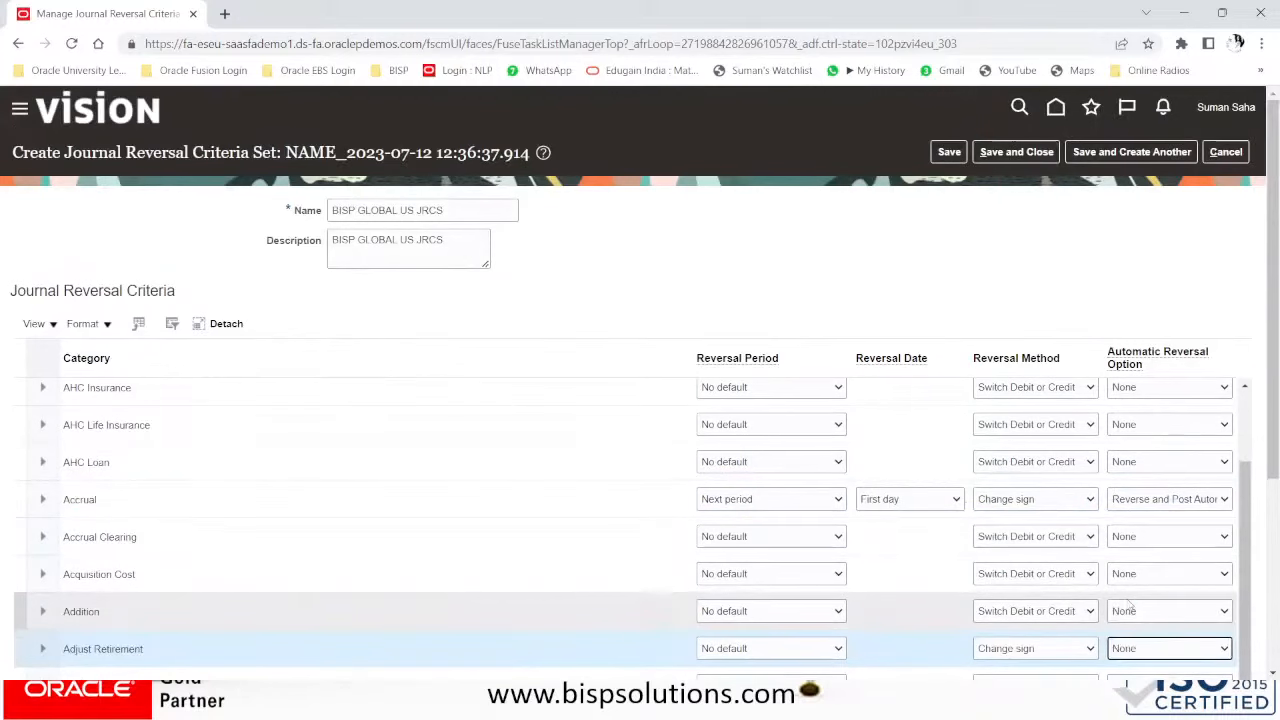
{"action": "scroll", "coordinate": [1120, 600], "scroll_direction": "down", "scroll_amount": 1}
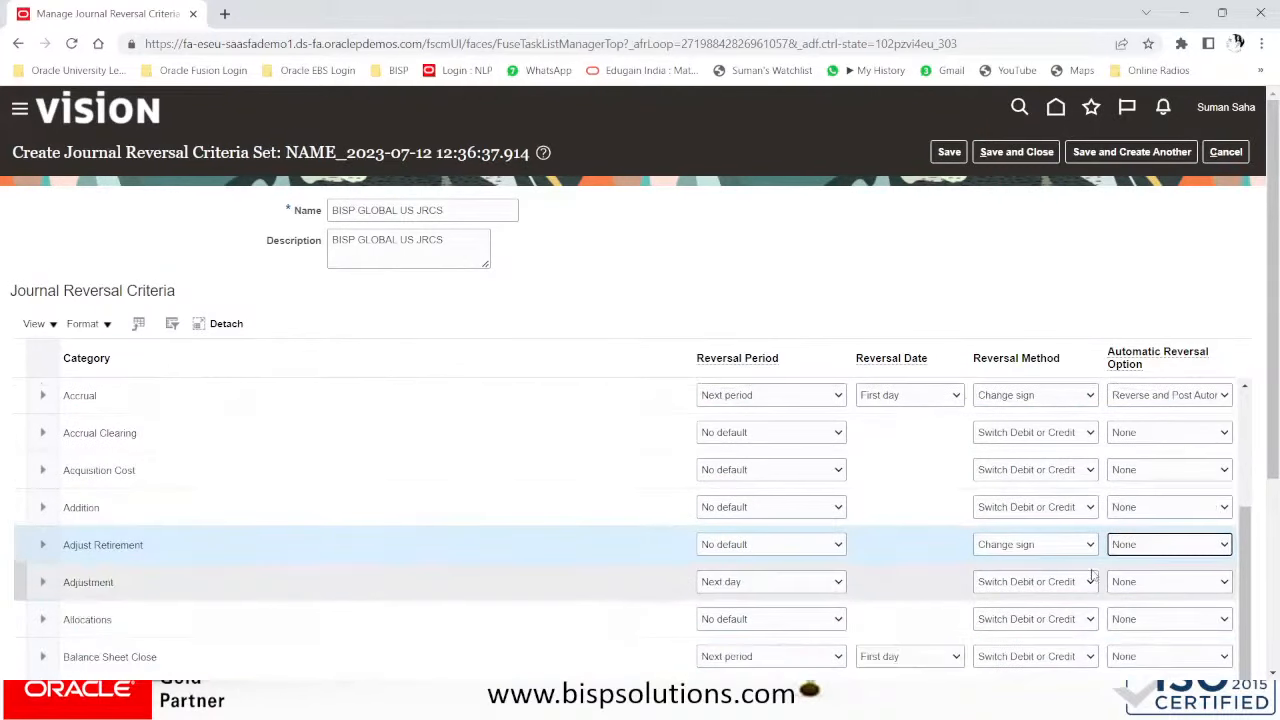
{"action": "left_click", "coordinate": [1004, 547]}
{"action": "left_click", "coordinate": [1008, 581]}
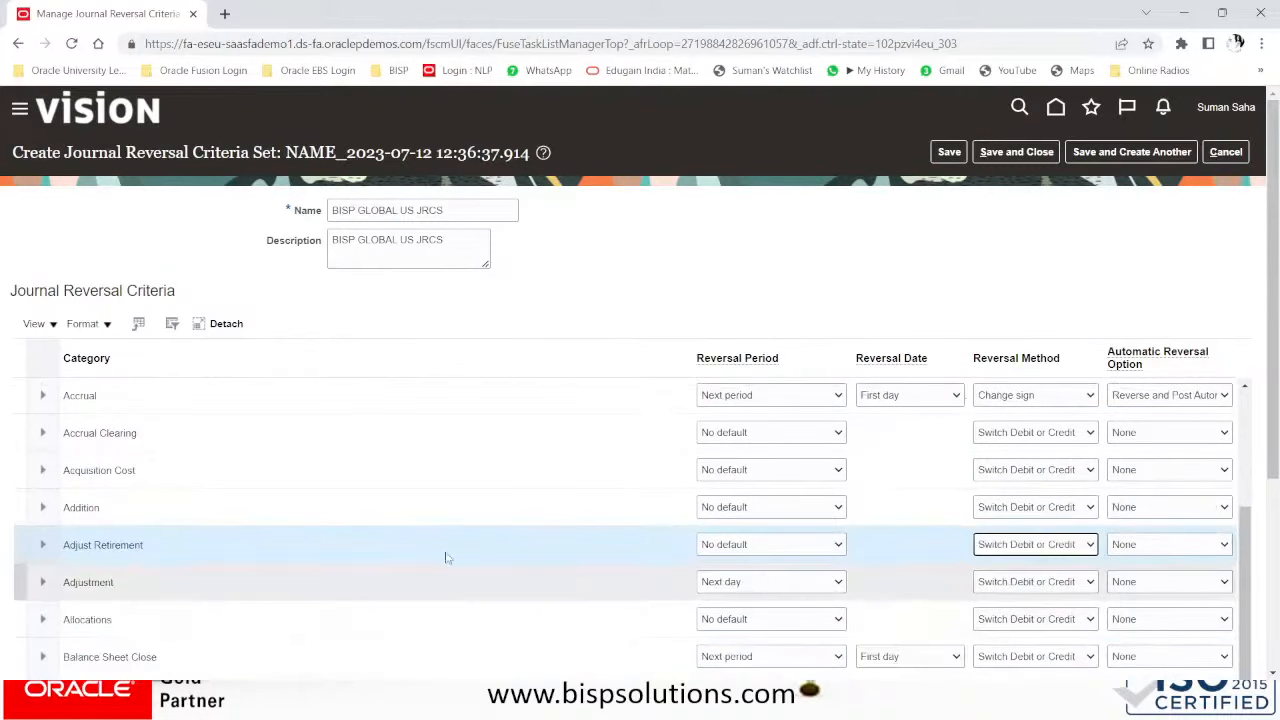
- Set the Adjustment category to Change sign with Reverse Automatically
{"action": "left_click", "coordinate": [123, 581]}
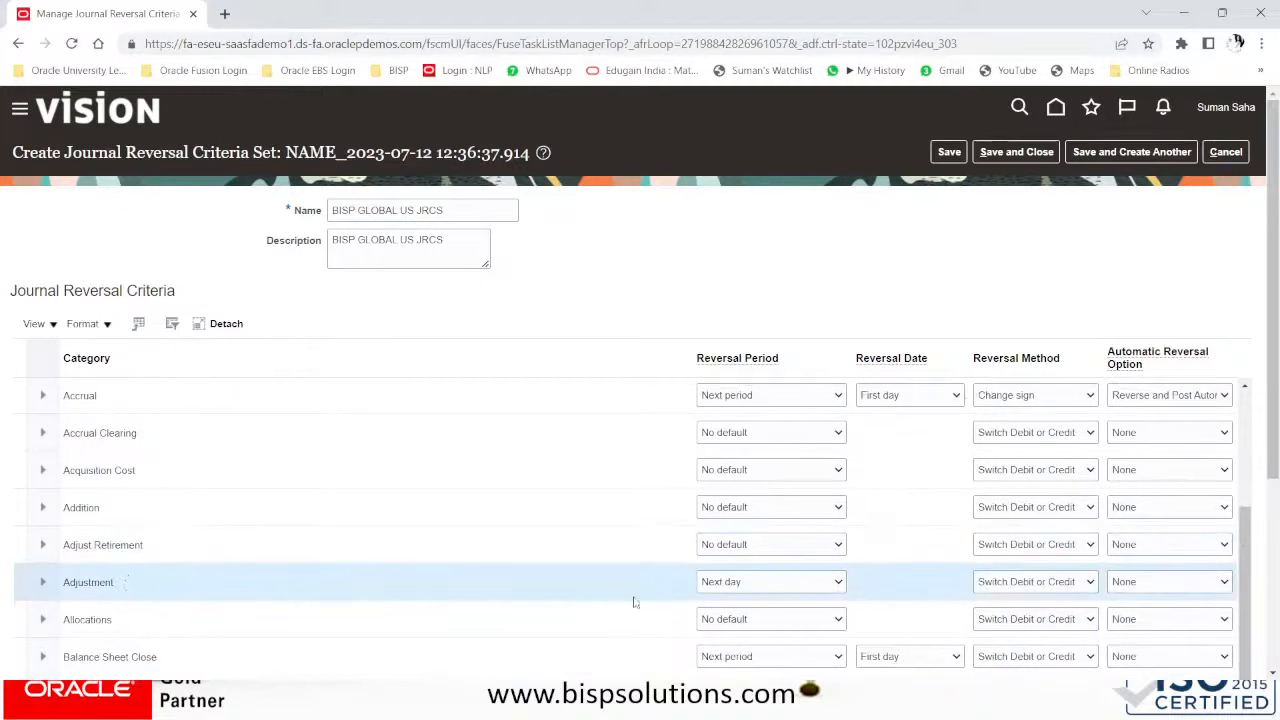
{"action": "left_click", "coordinate": [1028, 585]}
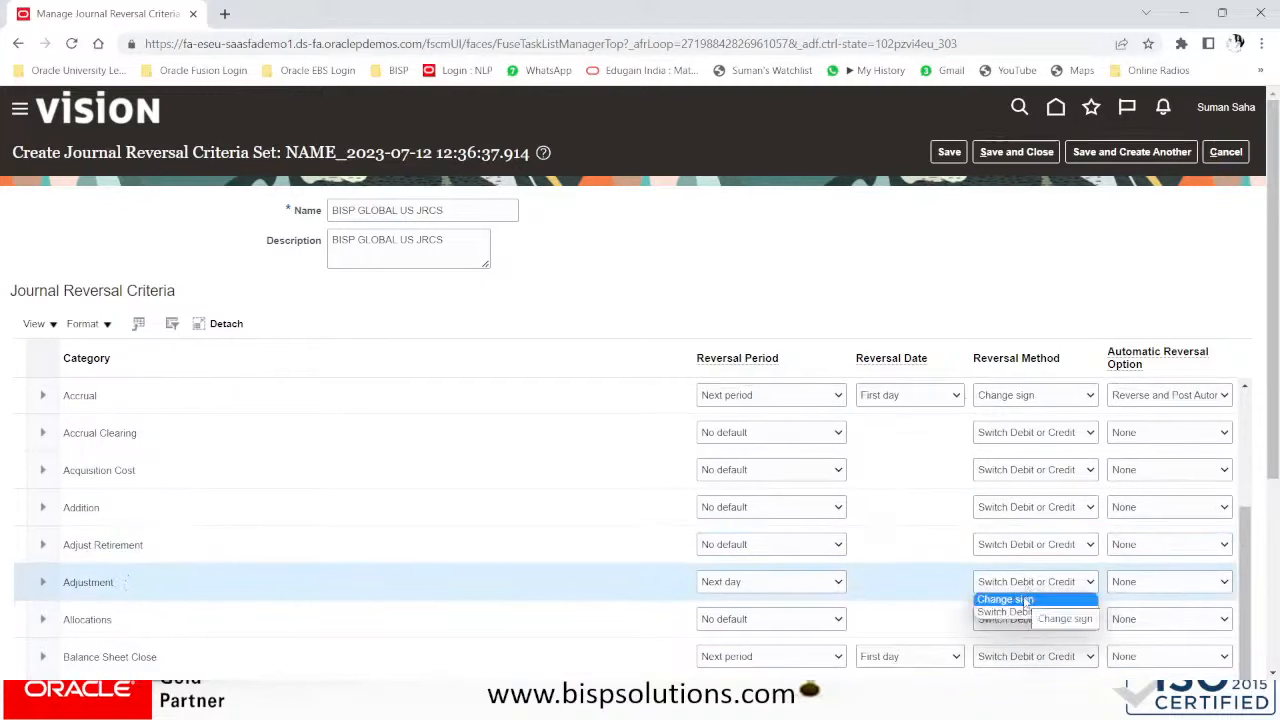
{"action": "left_click", "coordinate": [1010, 598]}
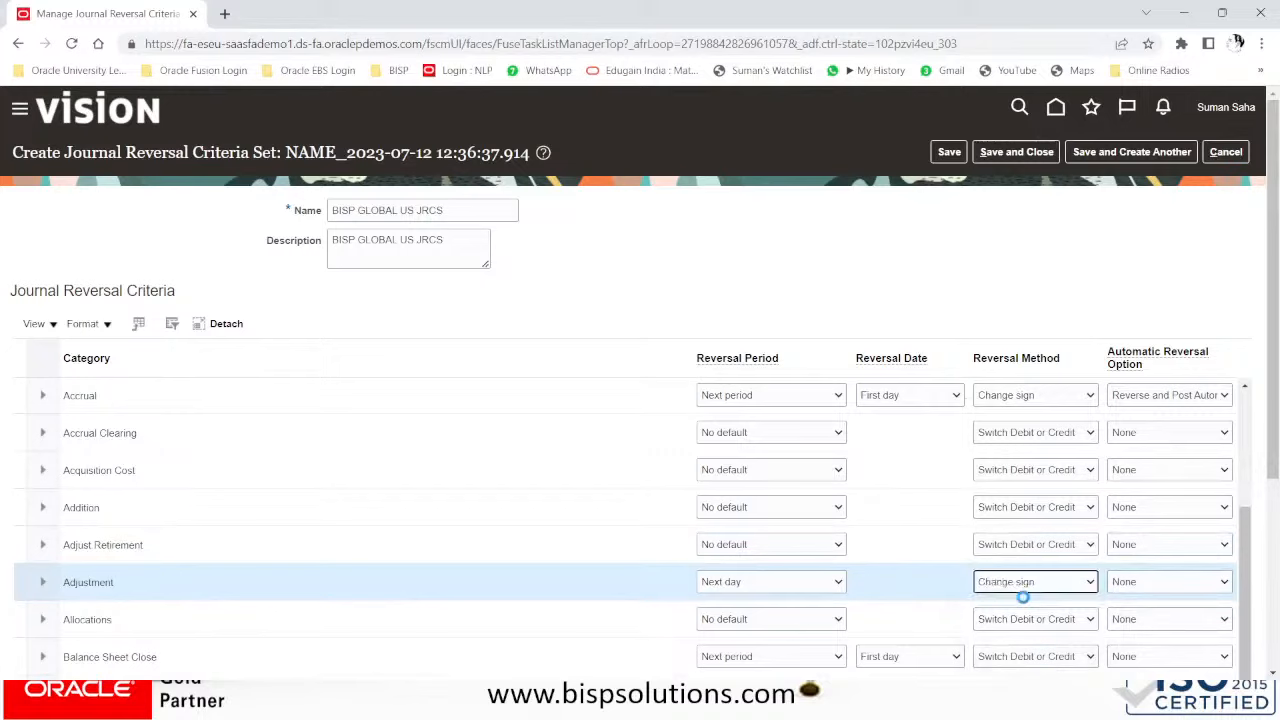
{"action": "left_click", "coordinate": [1146, 592]}
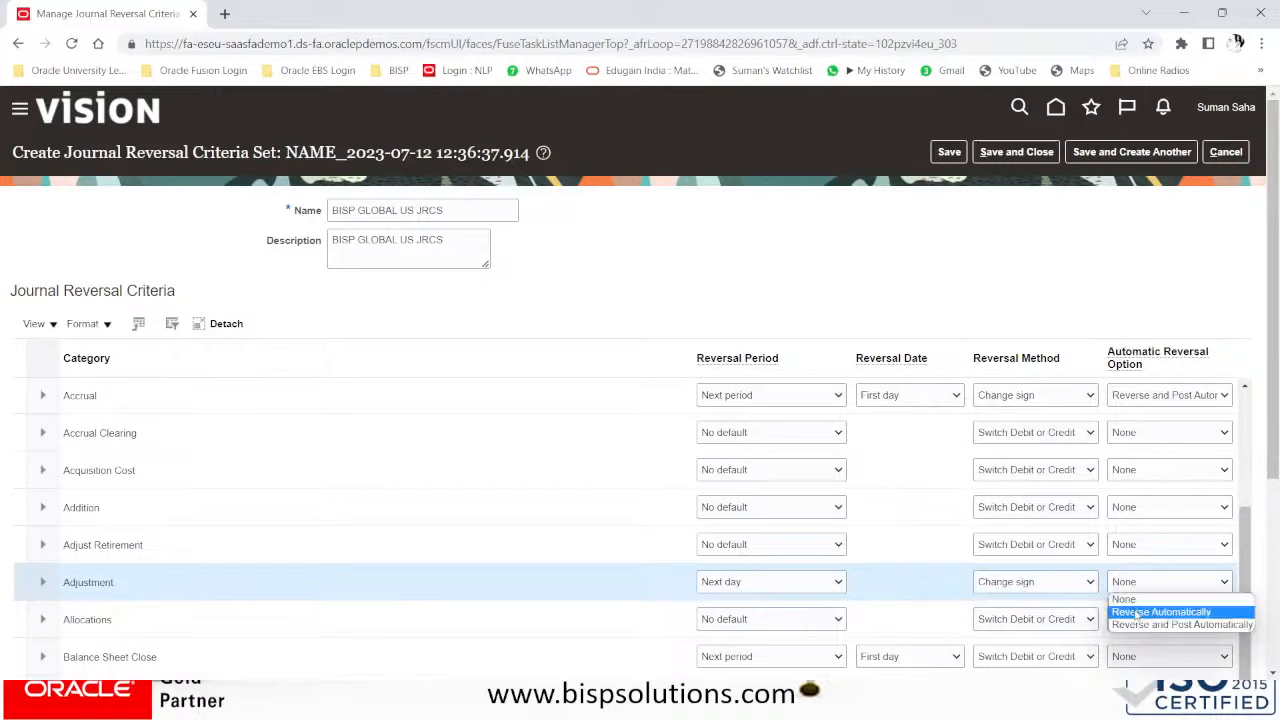
{"action": "left_click", "coordinate": [1138, 612]}
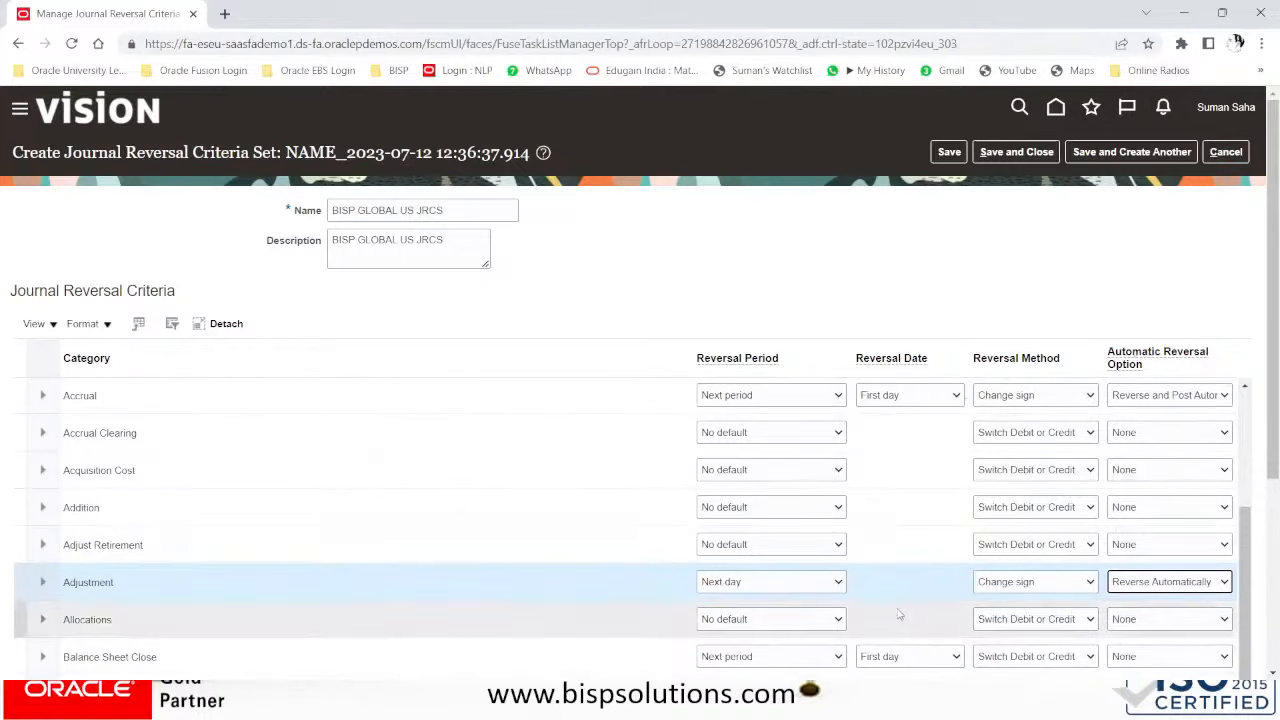
{"action": "scroll", "coordinate": [899, 614], "scroll_direction": "down", "scroll_amount": 2}
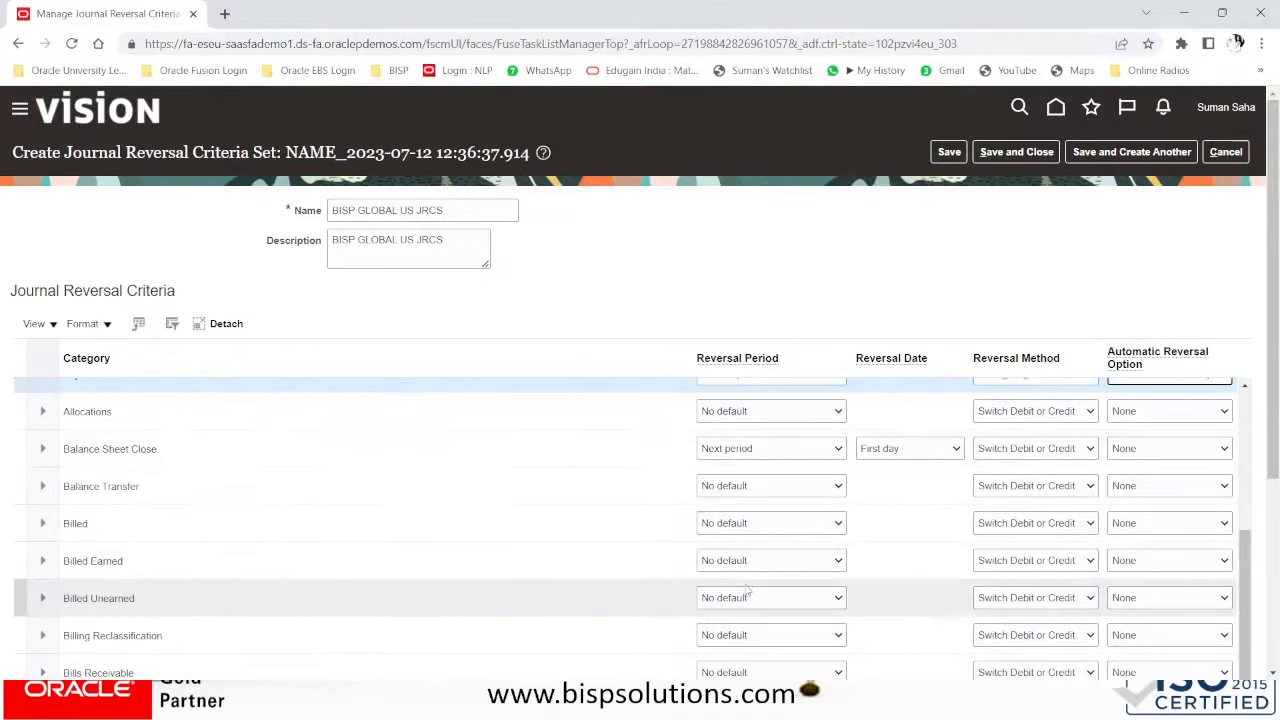
{"action": "scroll", "coordinate": [745, 591], "scroll_direction": "down", "scroll_amount": 3}
{"action": "scroll", "coordinate": [760, 600], "scroll_direction": "up", "scroll_amount": 4}
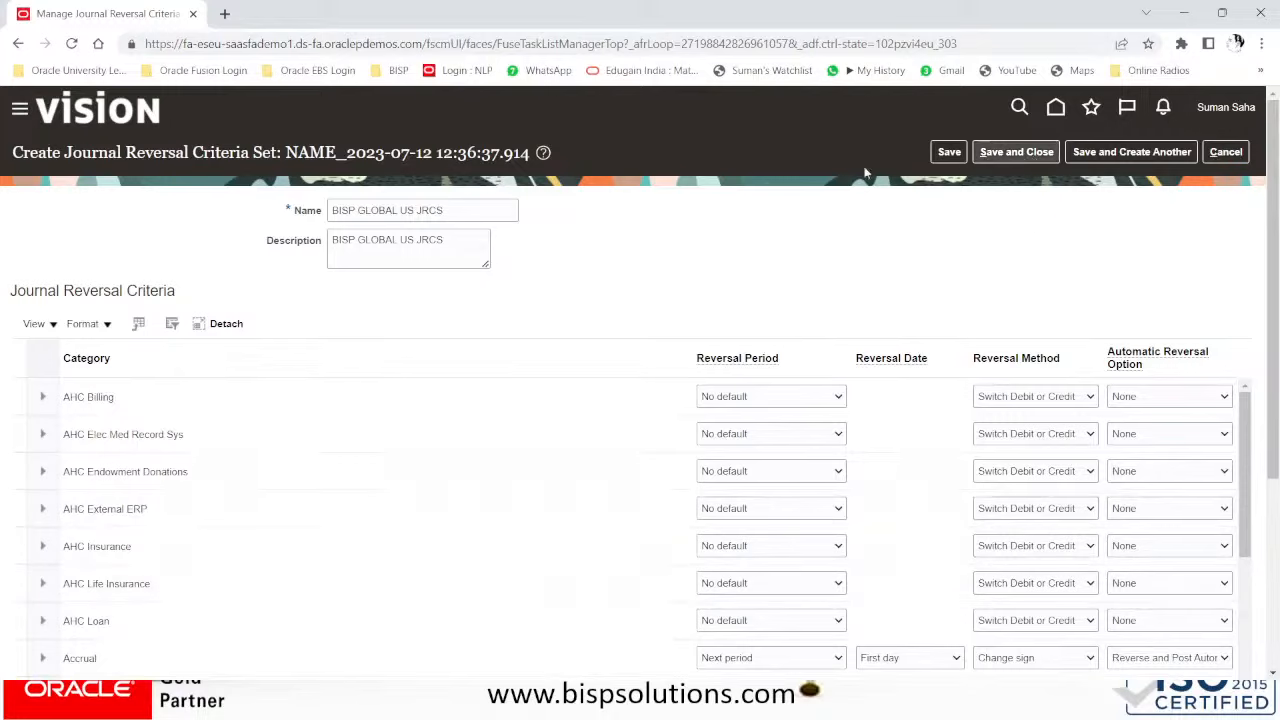
- Save and close BISP GLOBAL US JRCS, then finish with the criteria sets list
{"action": "left_click", "coordinate": [987, 154]}
{"action": "left_click", "coordinate": [1035, 153]}
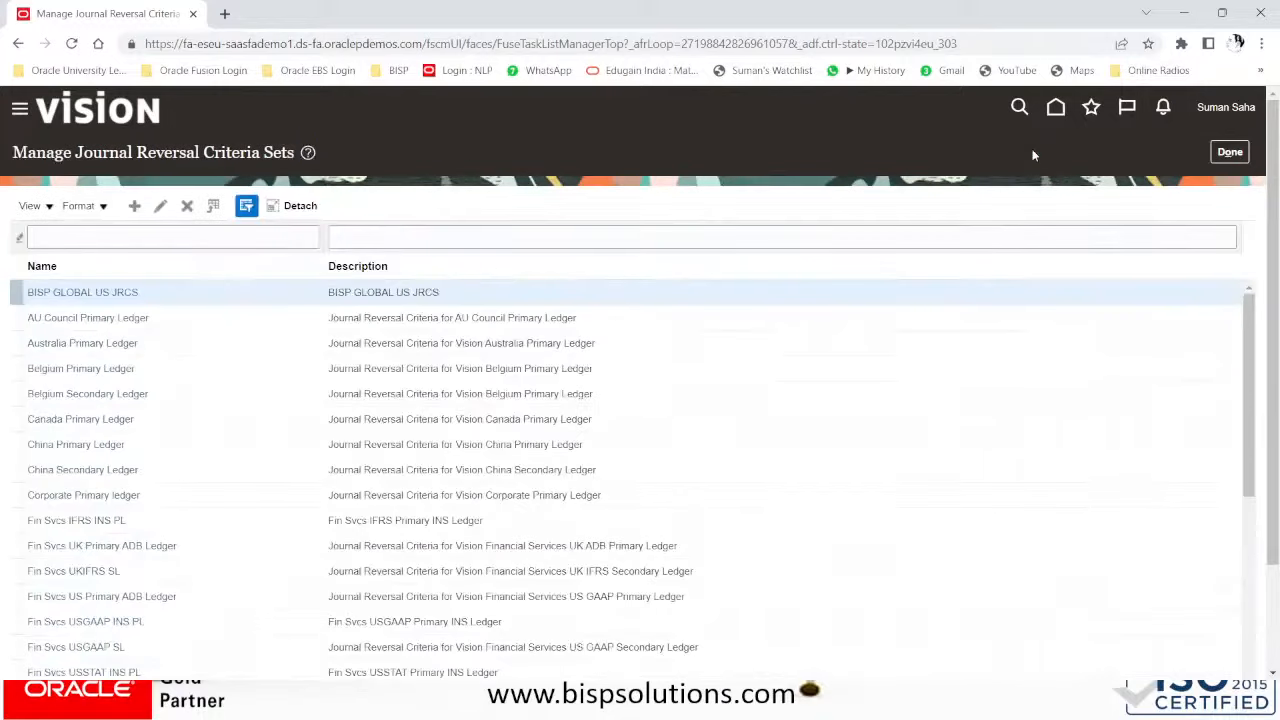
{"action": "left_click", "coordinate": [1231, 154]}
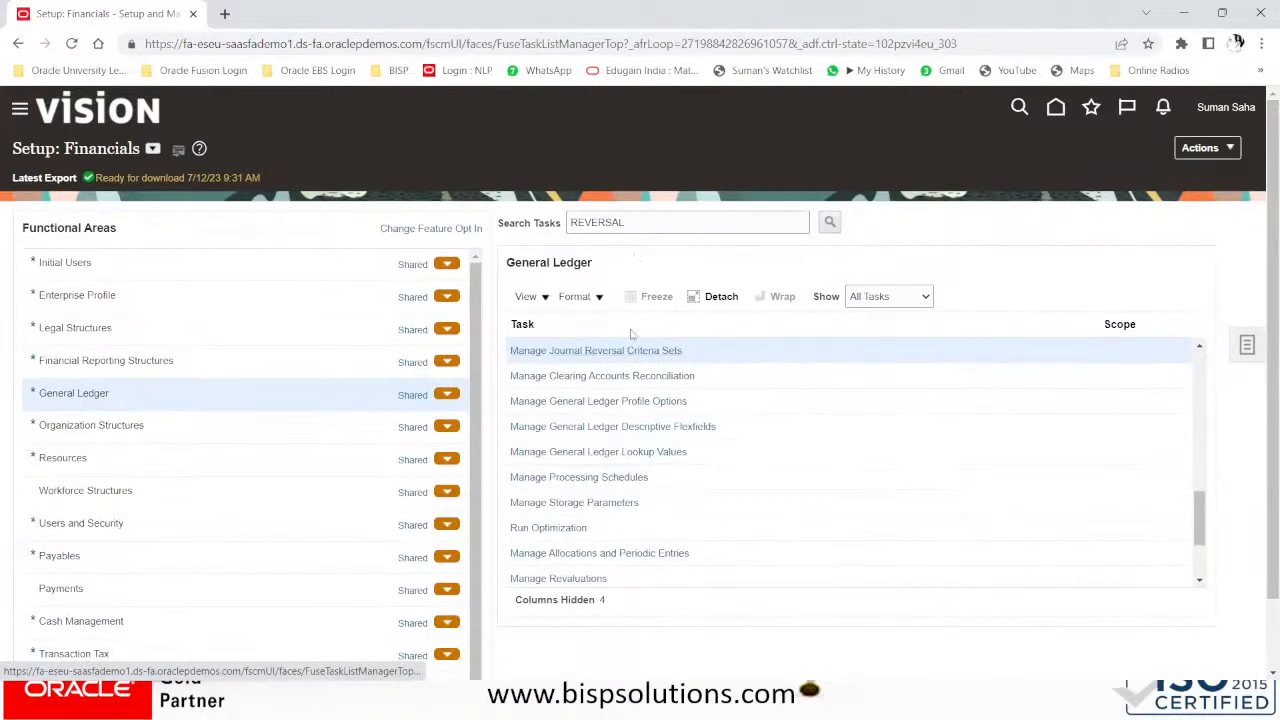
- Search setup tasks for 'JOURNAL GATEGORY', clear the no-results message, and open Manage Journal Categories
{"action": "double_click", "coordinate": [645, 222]}
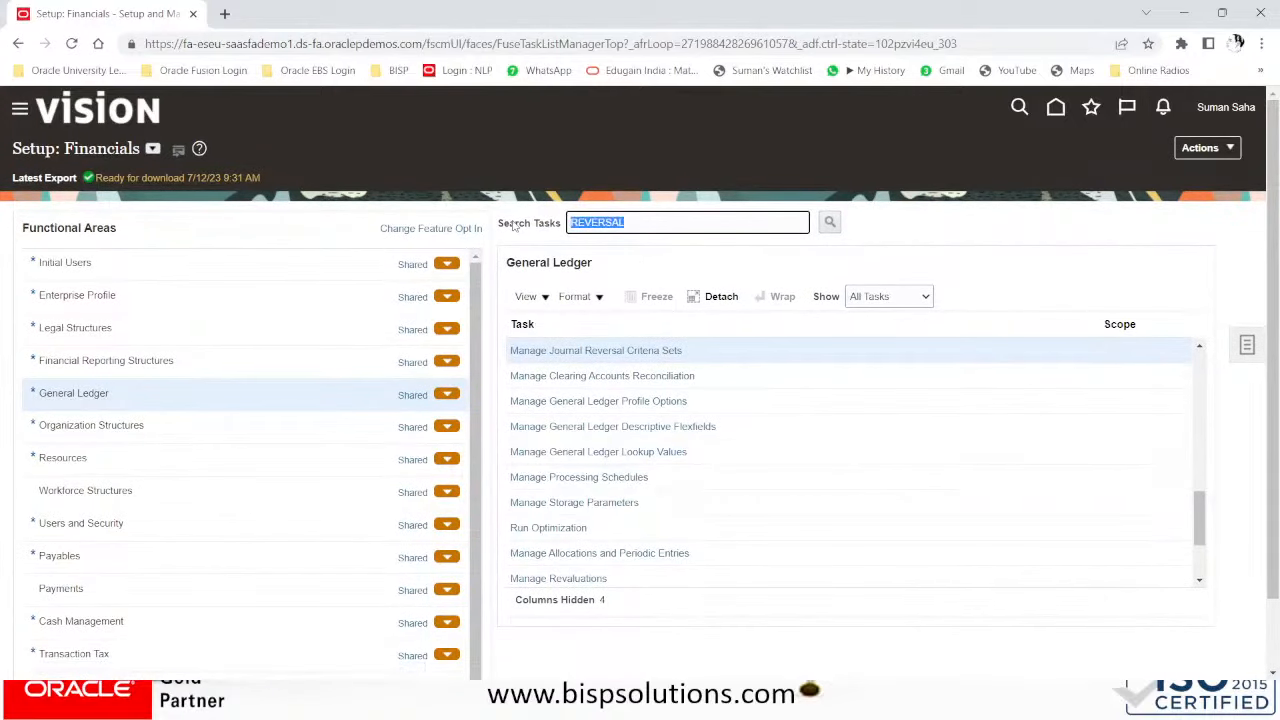
{"action": "type", "text": "JOURNAL"}
{"action": "type", "text": " G"}
{"action": "type", "text": "ATEGORY"}
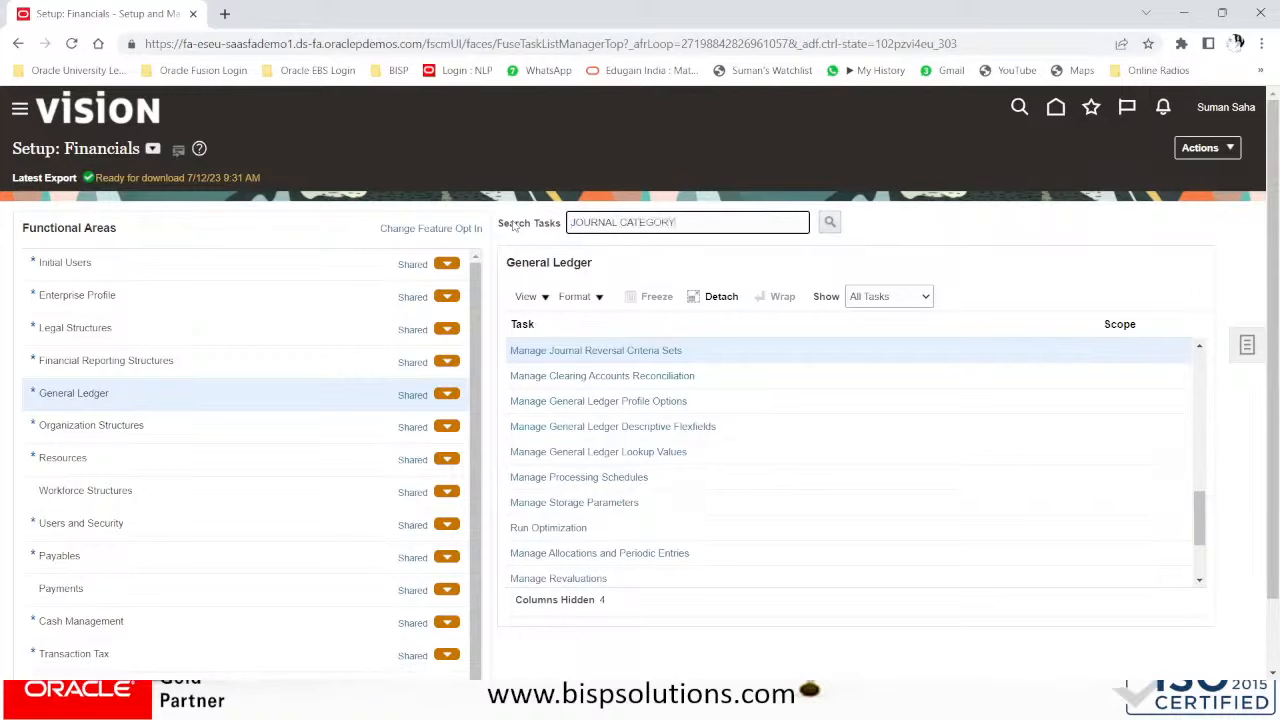
{"action": "key", "text": "Return"}
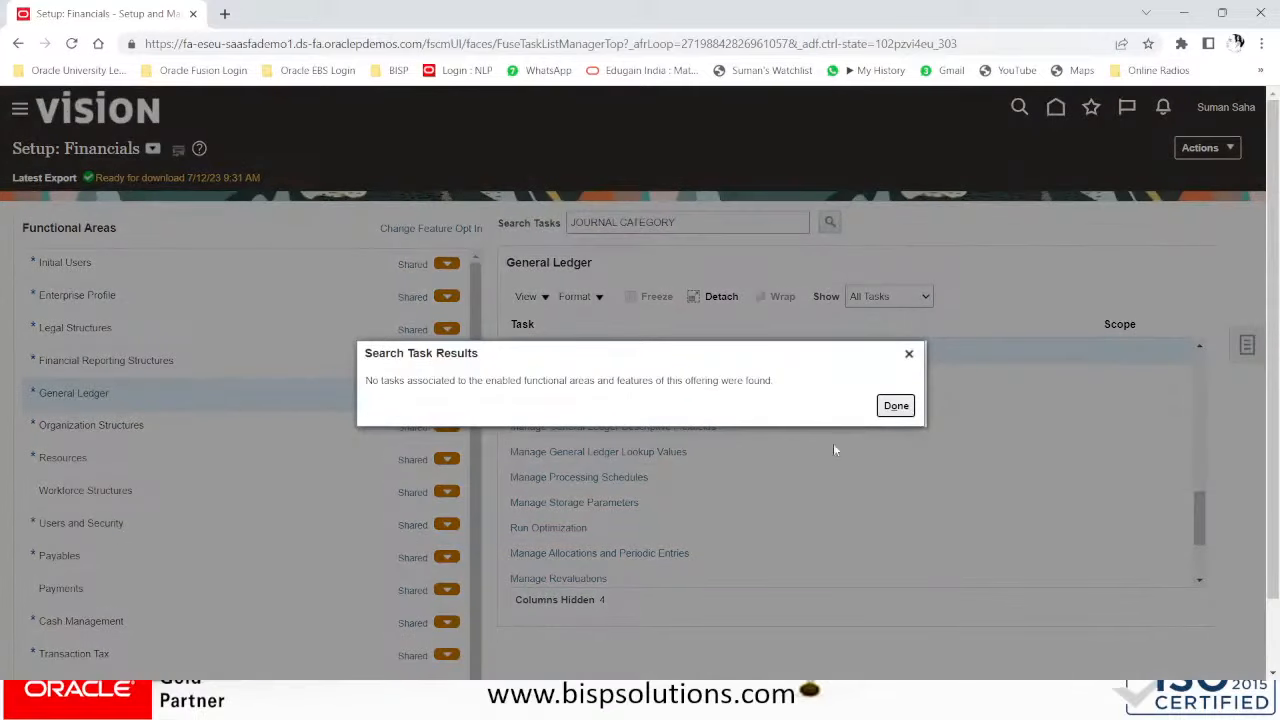
{"action": "left_click", "coordinate": [705, 221]}
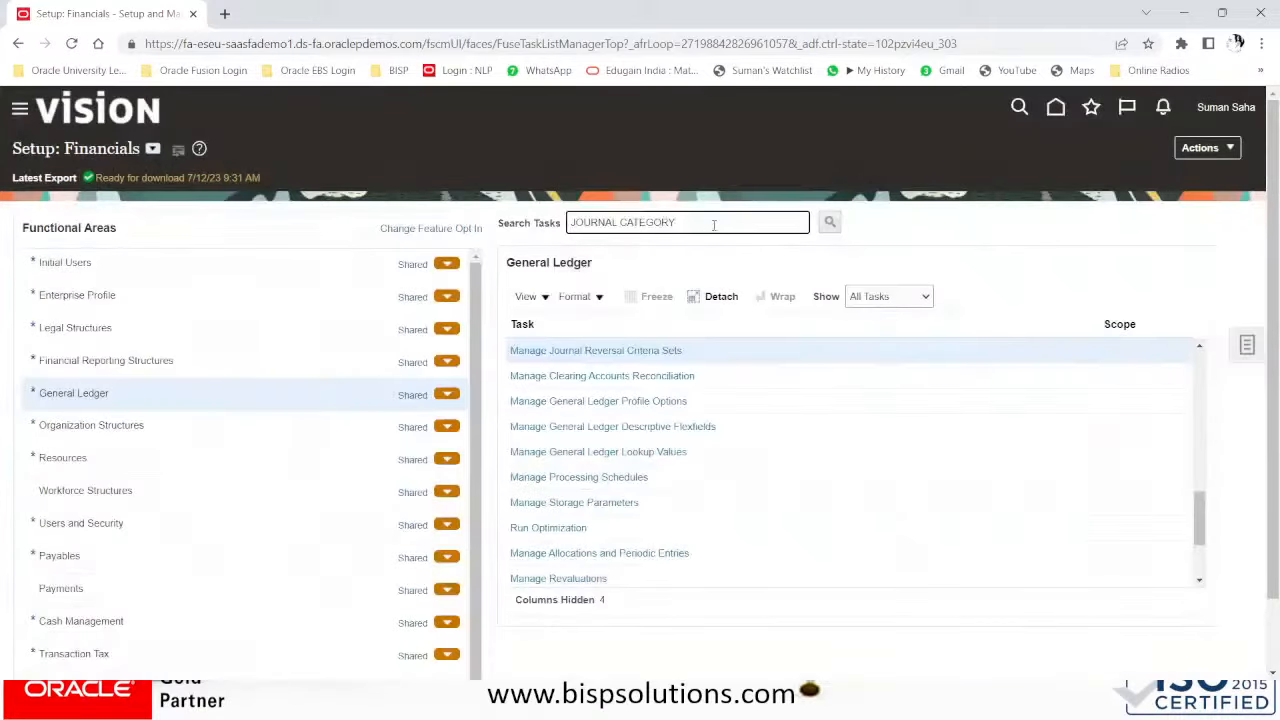
{"action": "key", "text": "BackSpace"}
{"action": "key", "text": "BackSpace"}
{"action": "key", "text": "BackSpace"}
{"action": "key", "text": "BackSpace"}
{"action": "scroll", "coordinate": [672, 352], "scroll_direction": "up", "scroll_amount": 1}
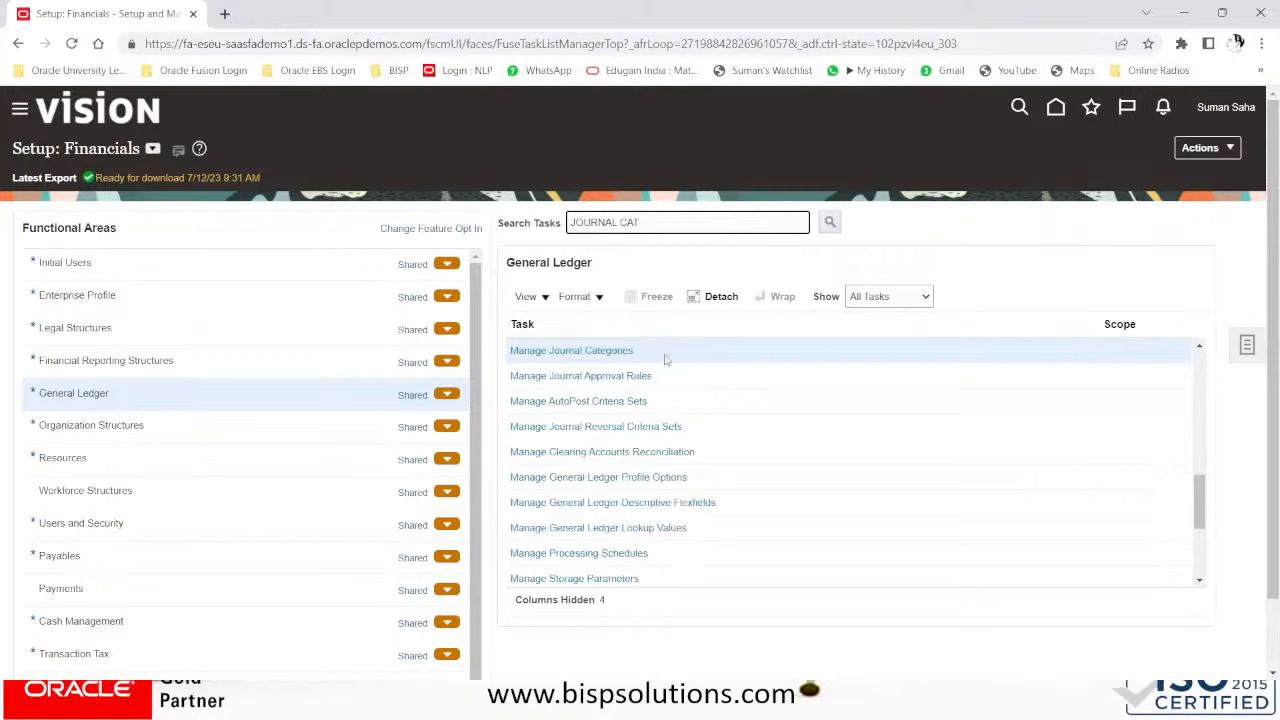
{"action": "left_click", "coordinate": [620, 349]}
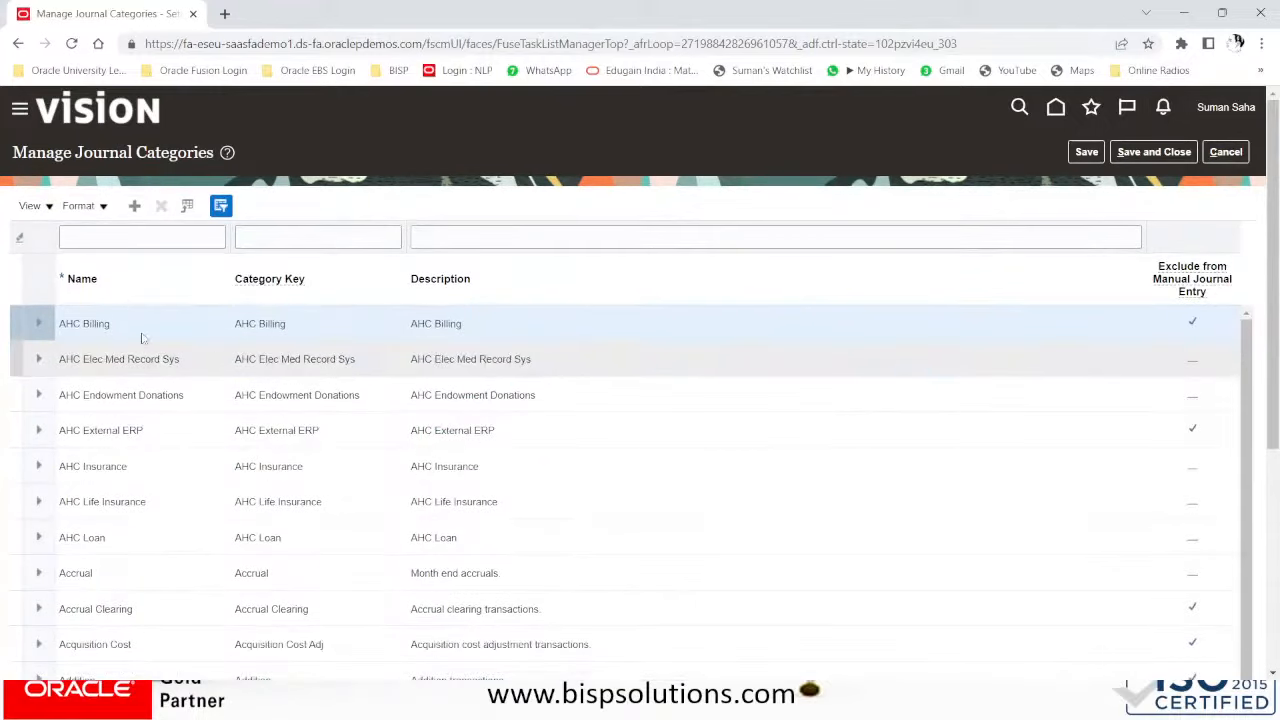
- Add category BISP Adjustment, using 'BISP Adjustment' as its key and description, and save
{"action": "left_click", "coordinate": [138, 207]}
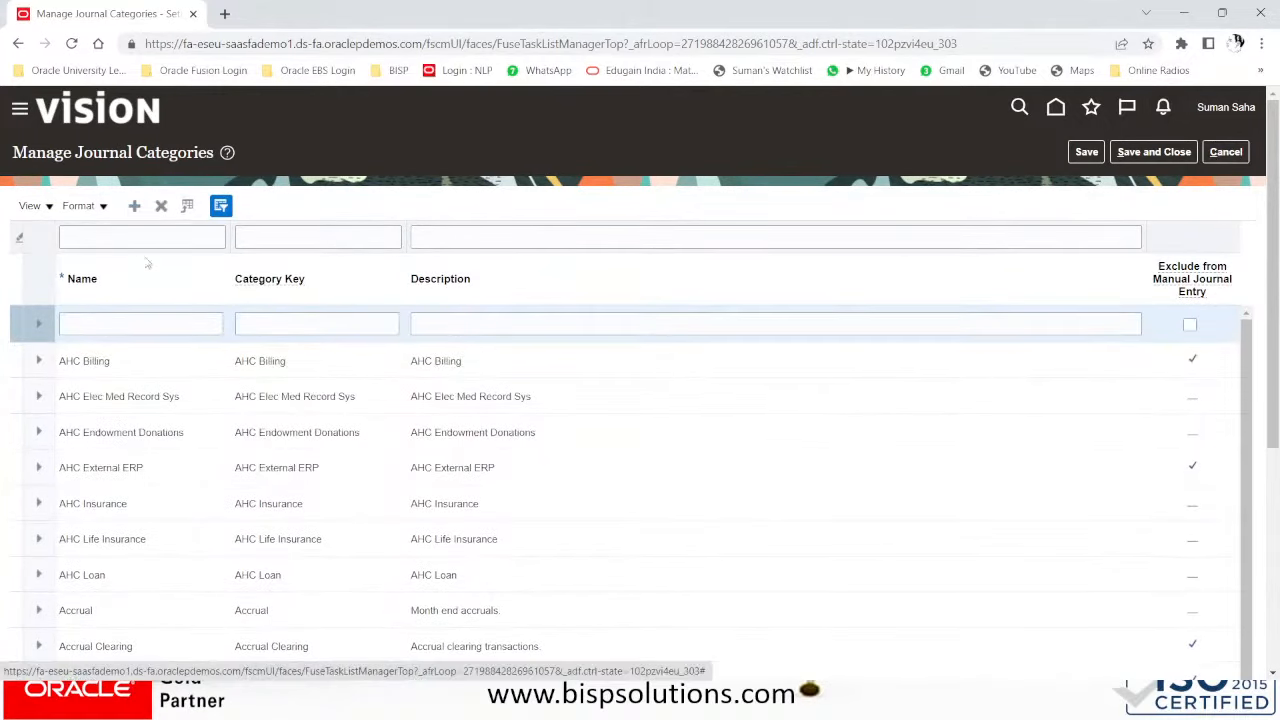
{"action": "left_click", "coordinate": [105, 328]}
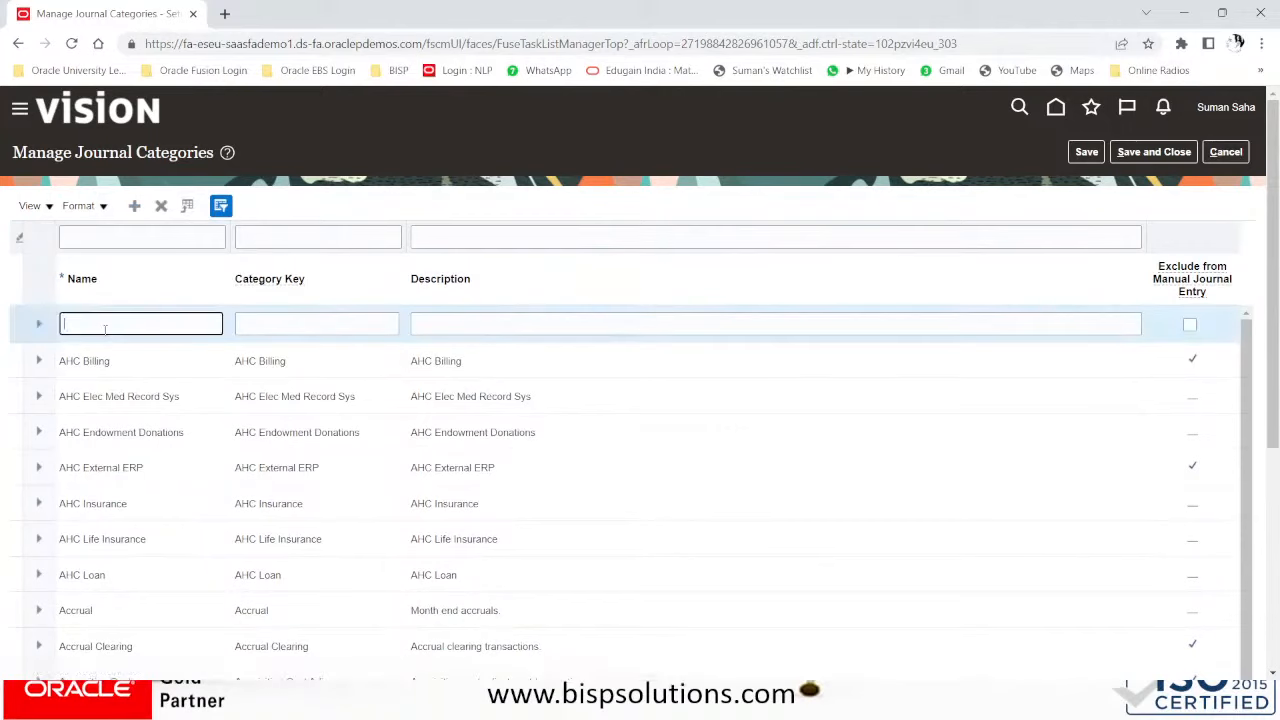
{"action": "type", "text": "BISP AD"}
{"action": "key", "text": "Caps_Lock"}
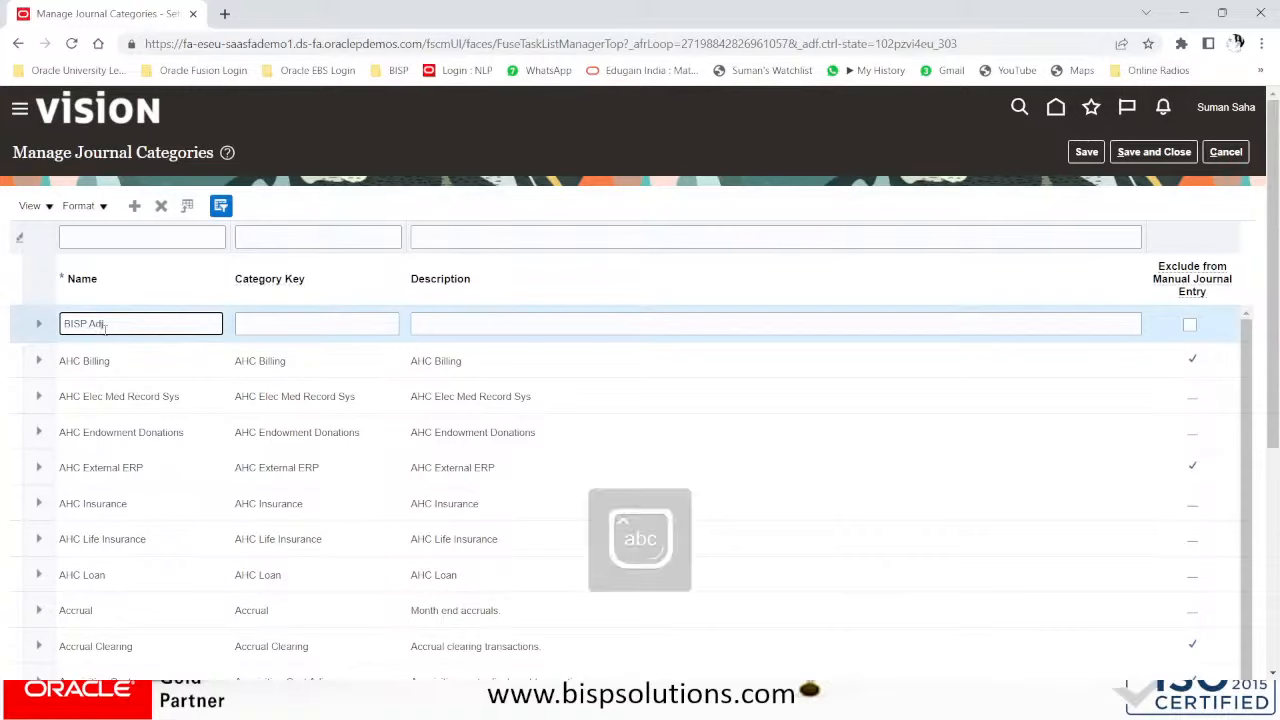
{"action": "type", "text": "justment"}
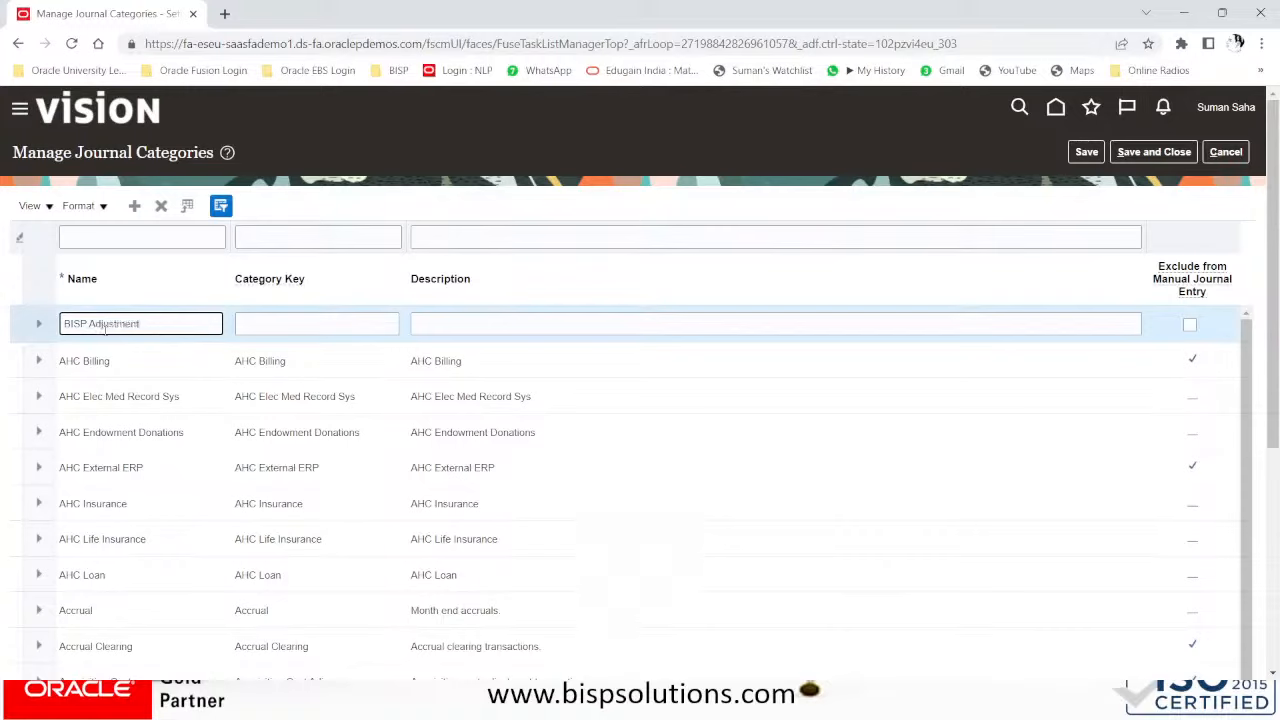
{"action": "key", "text": "Tab"}
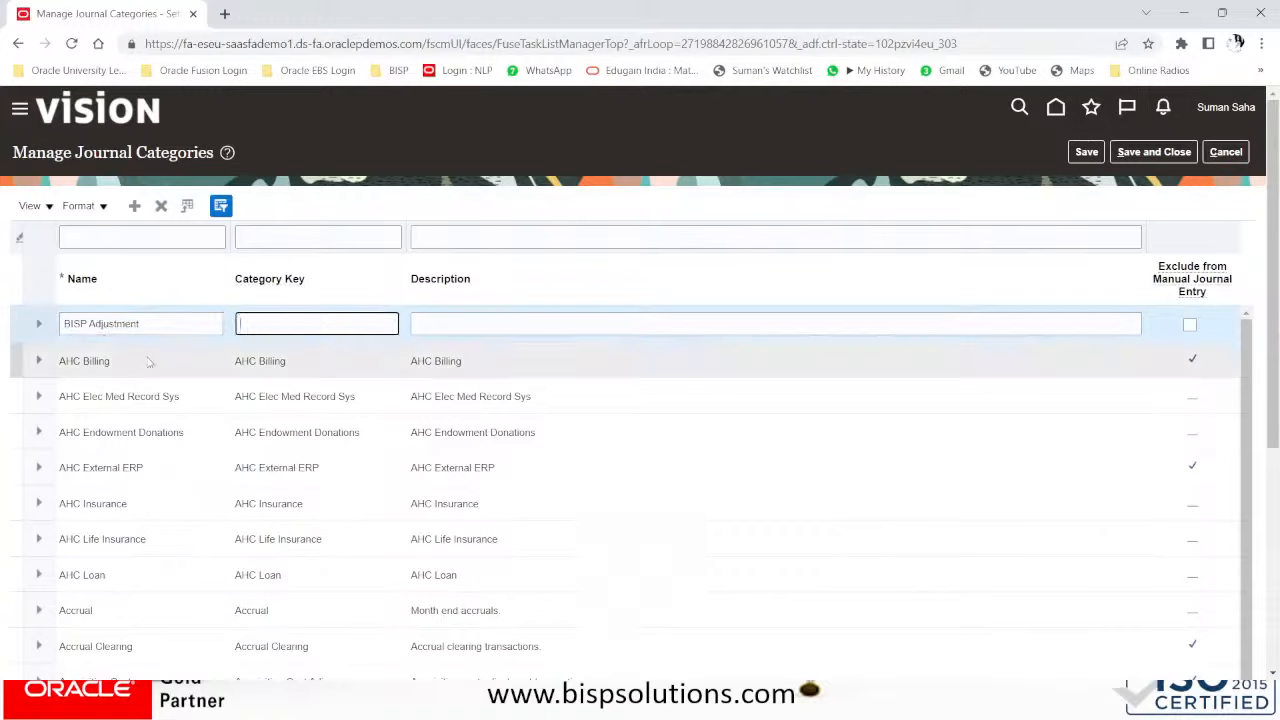
{"action": "left_click_drag", "start_coordinate": [152, 326], "coordinate": [19, 315]}
{"action": "key", "text": "ctrl+c"}
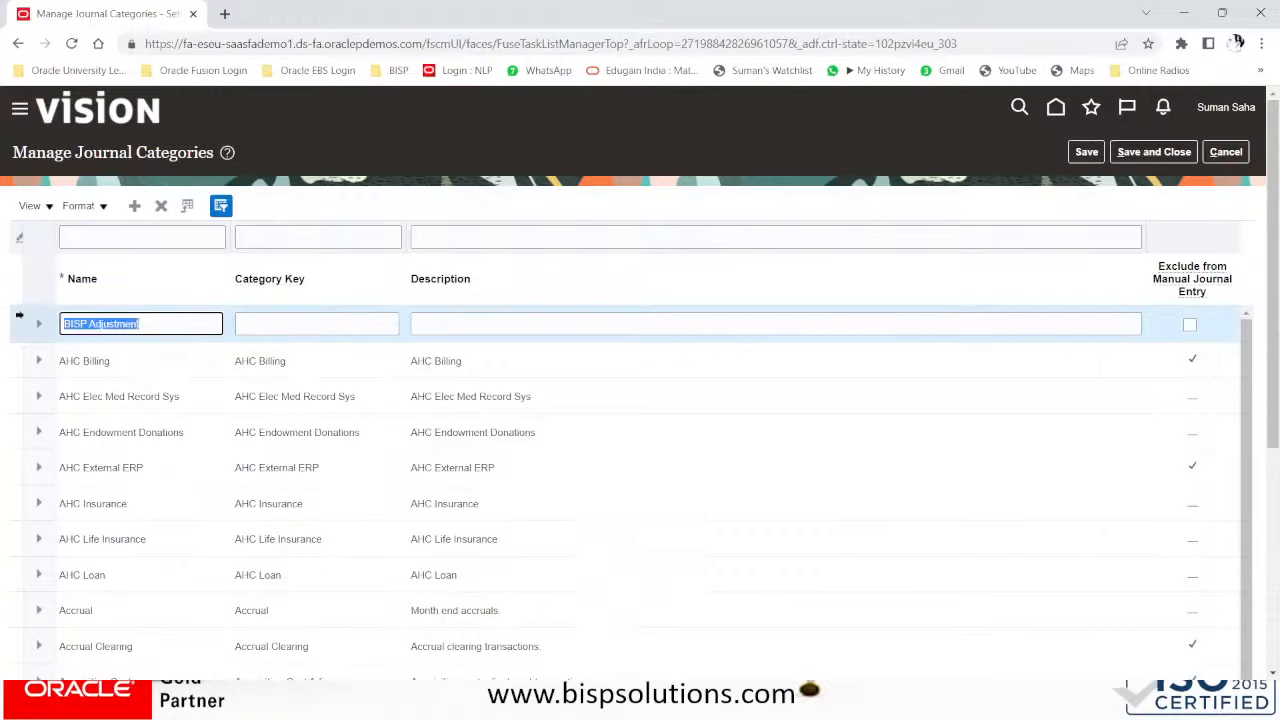
{"action": "left_click", "coordinate": [322, 324]}
{"action": "key", "text": "ctrl+v"}
{"action": "left_click", "coordinate": [467, 323]}
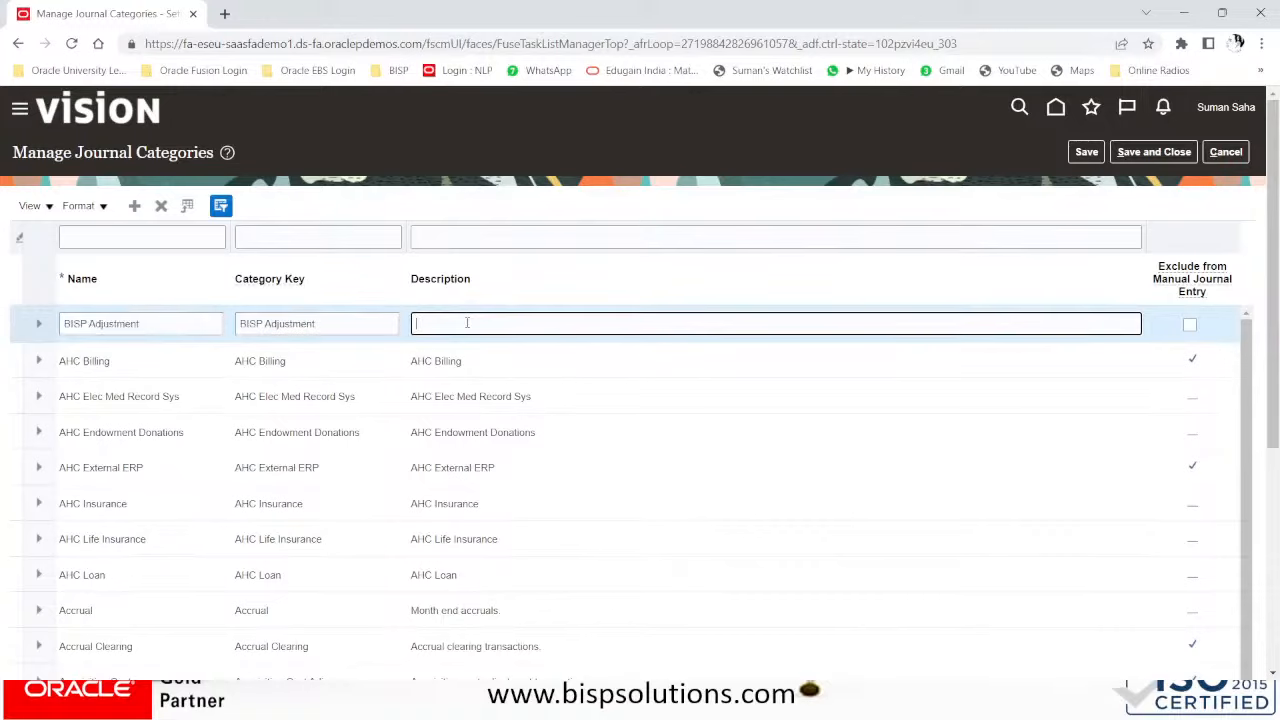
{"action": "key", "text": "ctrl+v"}
{"action": "left_click", "coordinate": [1153, 154]}
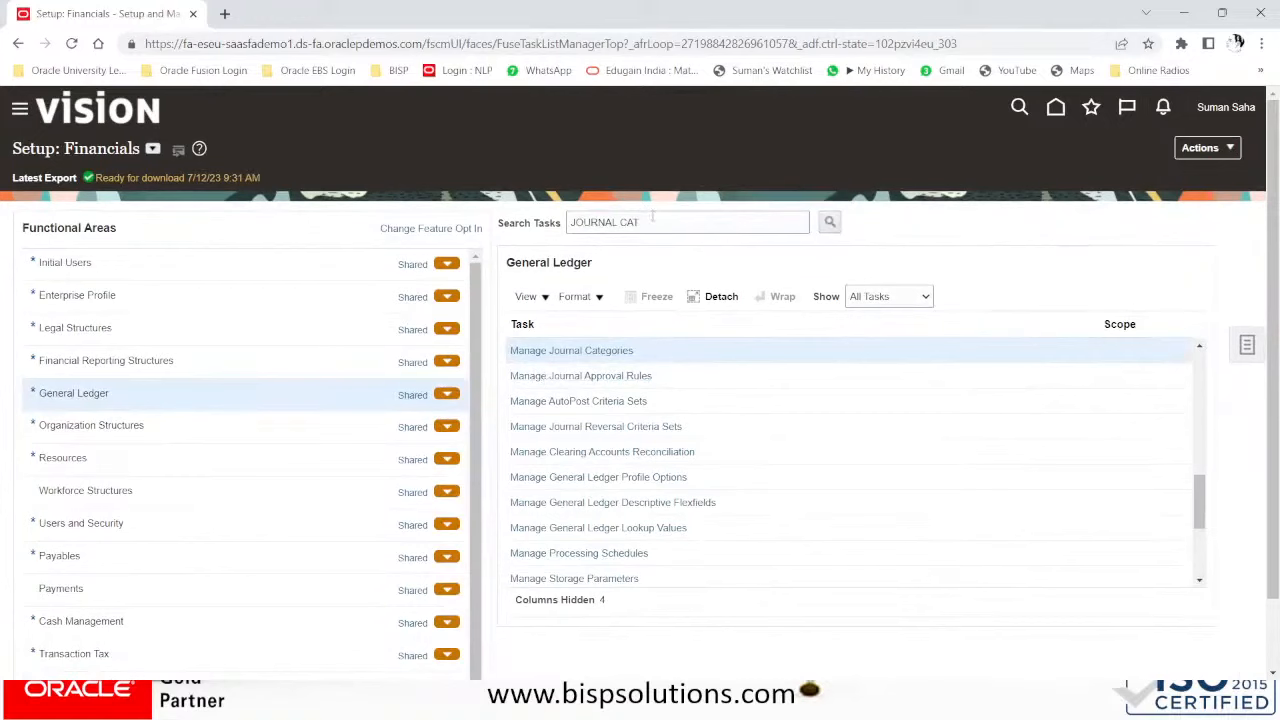
- Open Manage Journal Reversal Criteria Sets and edit BISP GLOBAL US JRCS
{"action": "left_click_drag", "start_coordinate": [664, 216], "coordinate": [491, 222]}
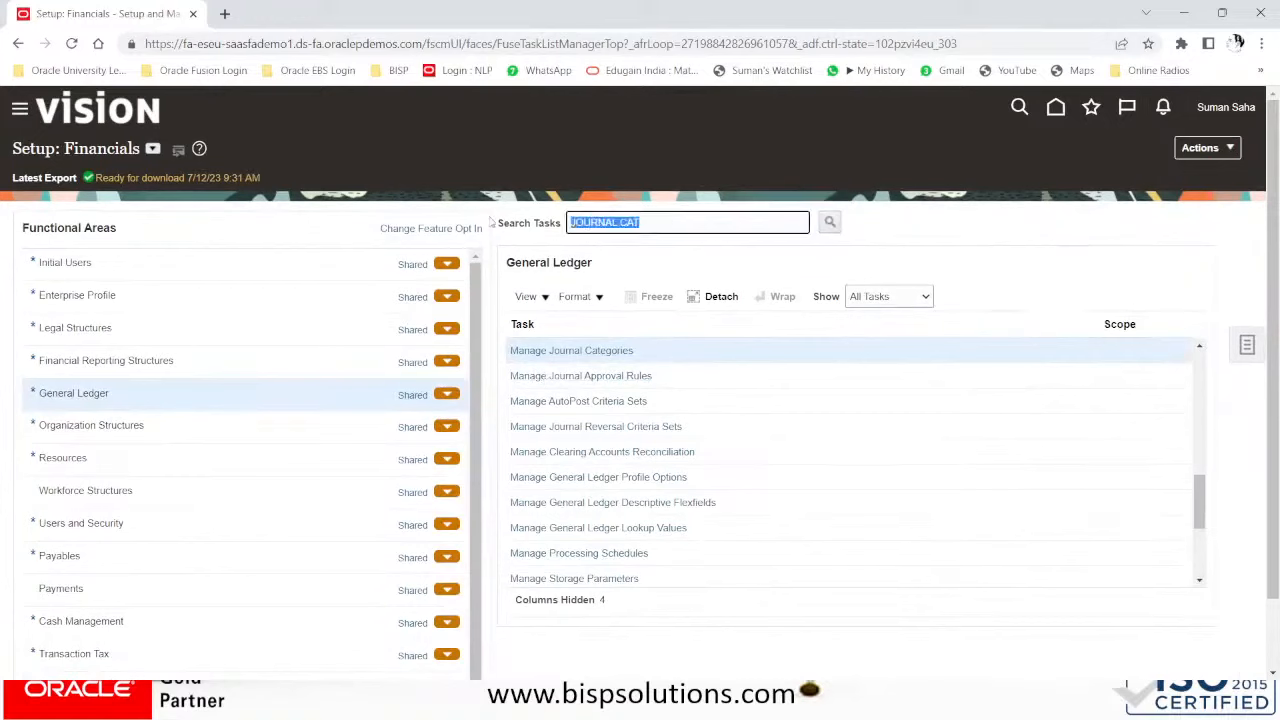
{"action": "left_click", "coordinate": [651, 427]}
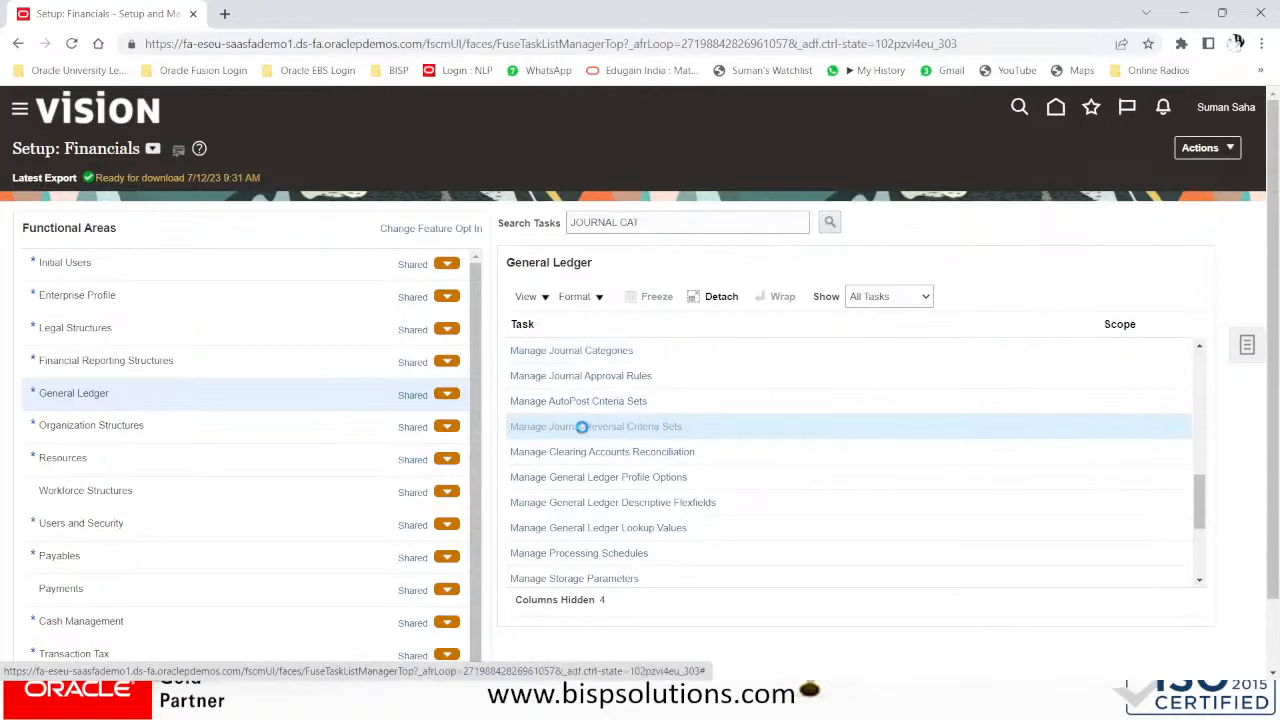
{"action": "left_click", "coordinate": [85, 342]}
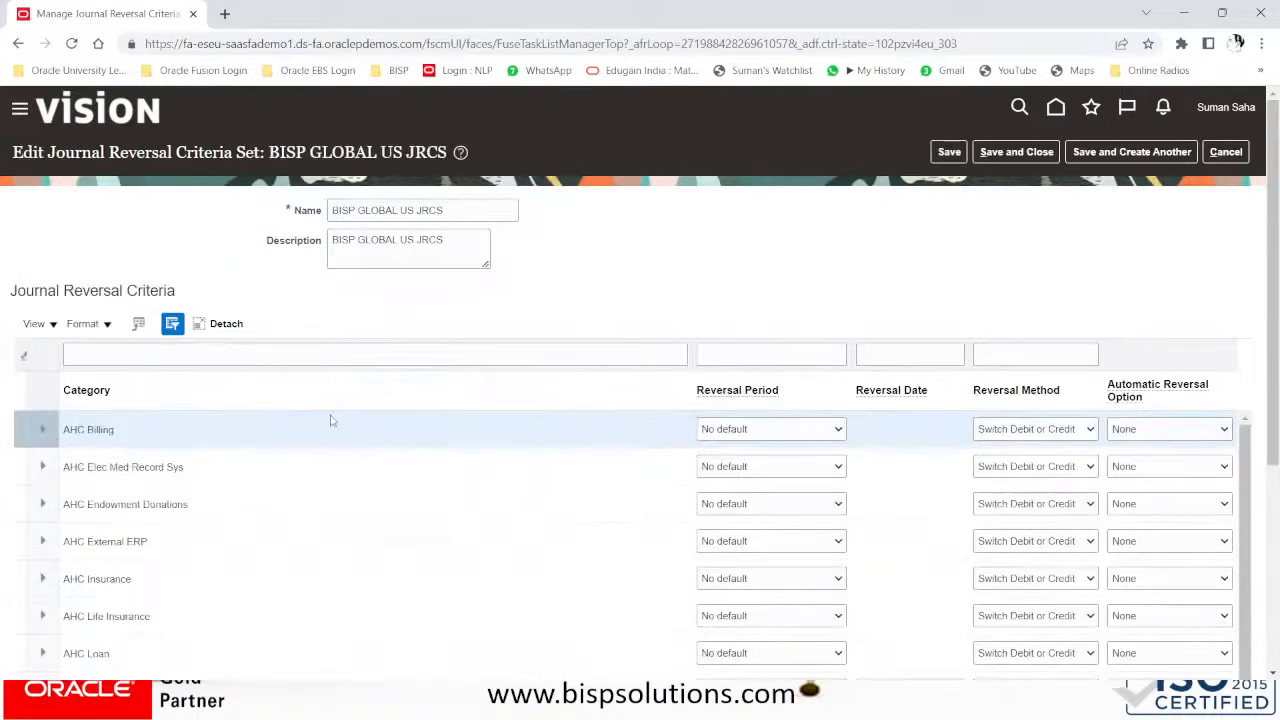
- Filter the set's categories by 'bisp' to show BISP Adjustment
{"action": "scroll", "coordinate": [335, 418], "scroll_direction": "down", "scroll_amount": 2}
{"action": "scroll", "coordinate": [340, 414], "scroll_direction": "up", "scroll_amount": 5}
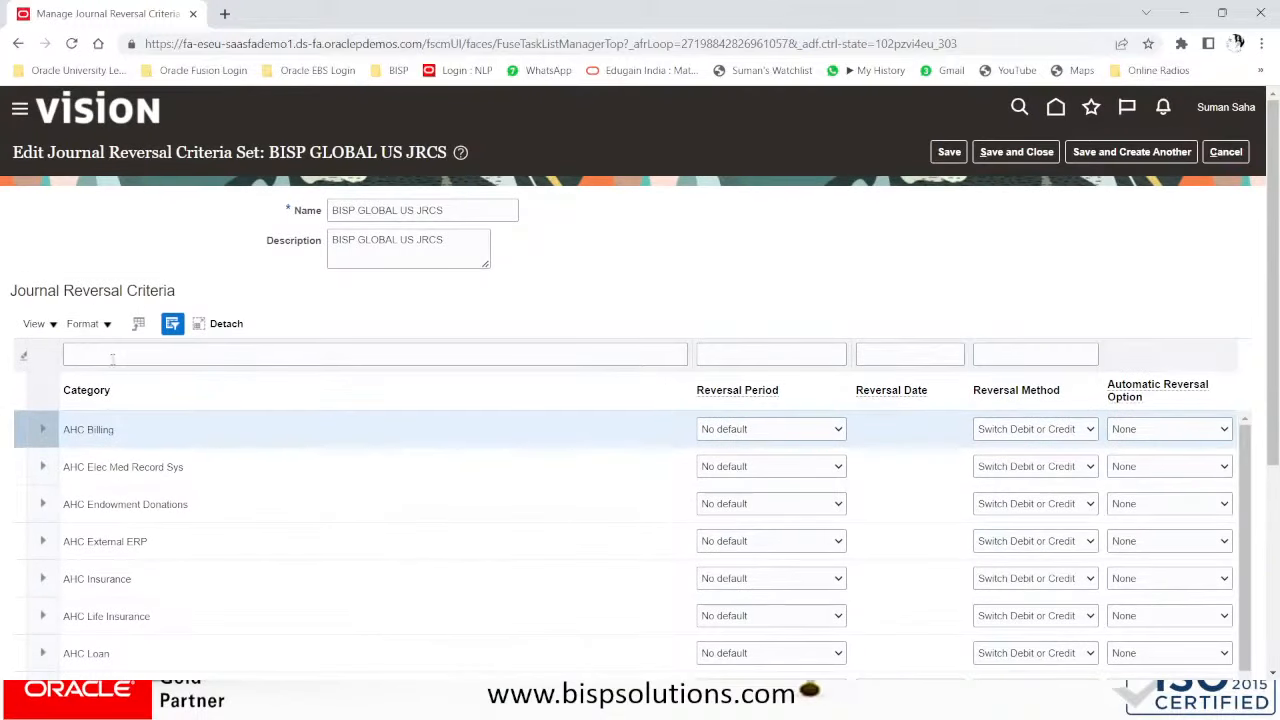
{"action": "left_click", "coordinate": [114, 358]}
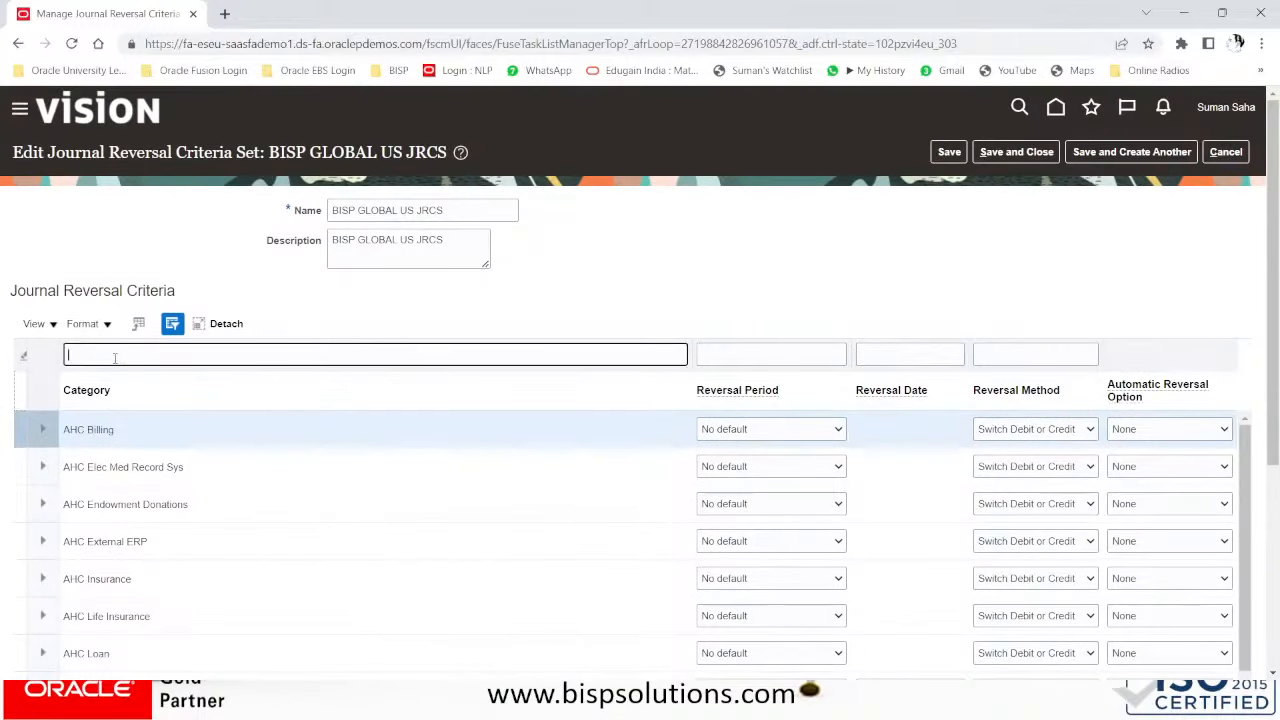
{"action": "type", "text": "bisp"}
{"action": "key", "text": "Return"}
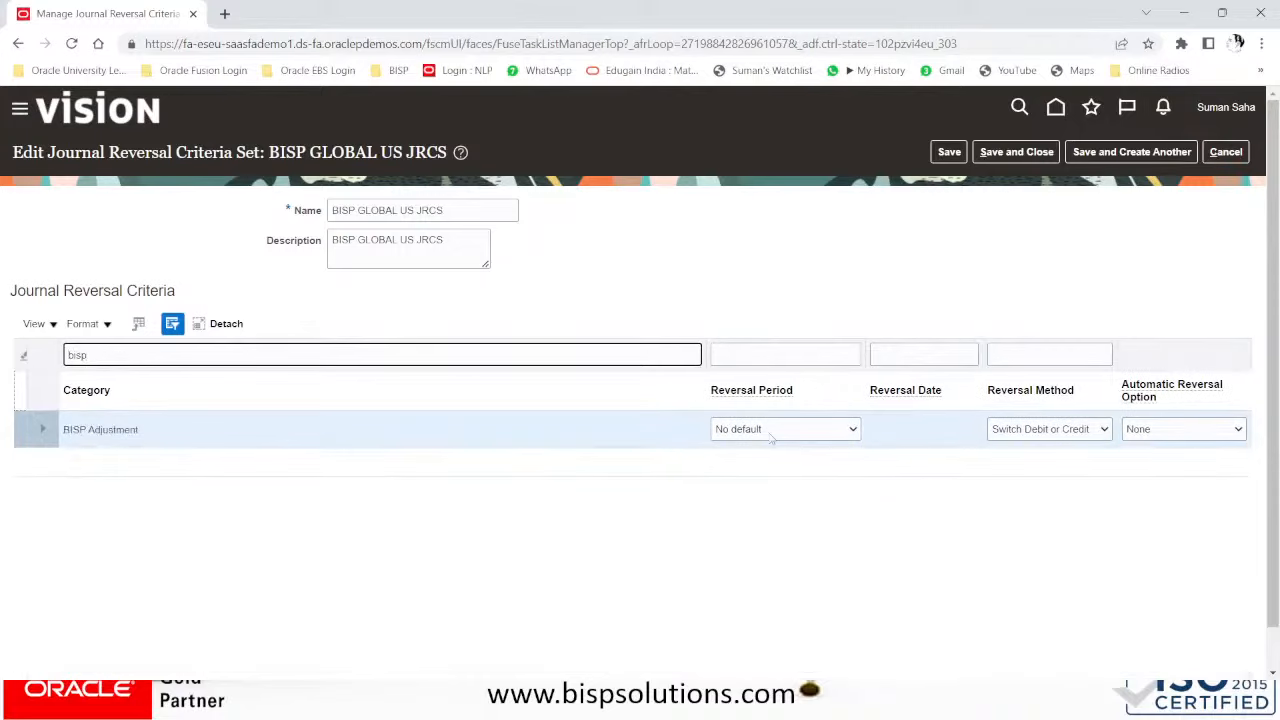
- Set BISP Adjustment to Same period, Last day, Switch Debit or Credit, Reverse Automatically, and save
{"action": "left_click", "coordinate": [770, 431]}
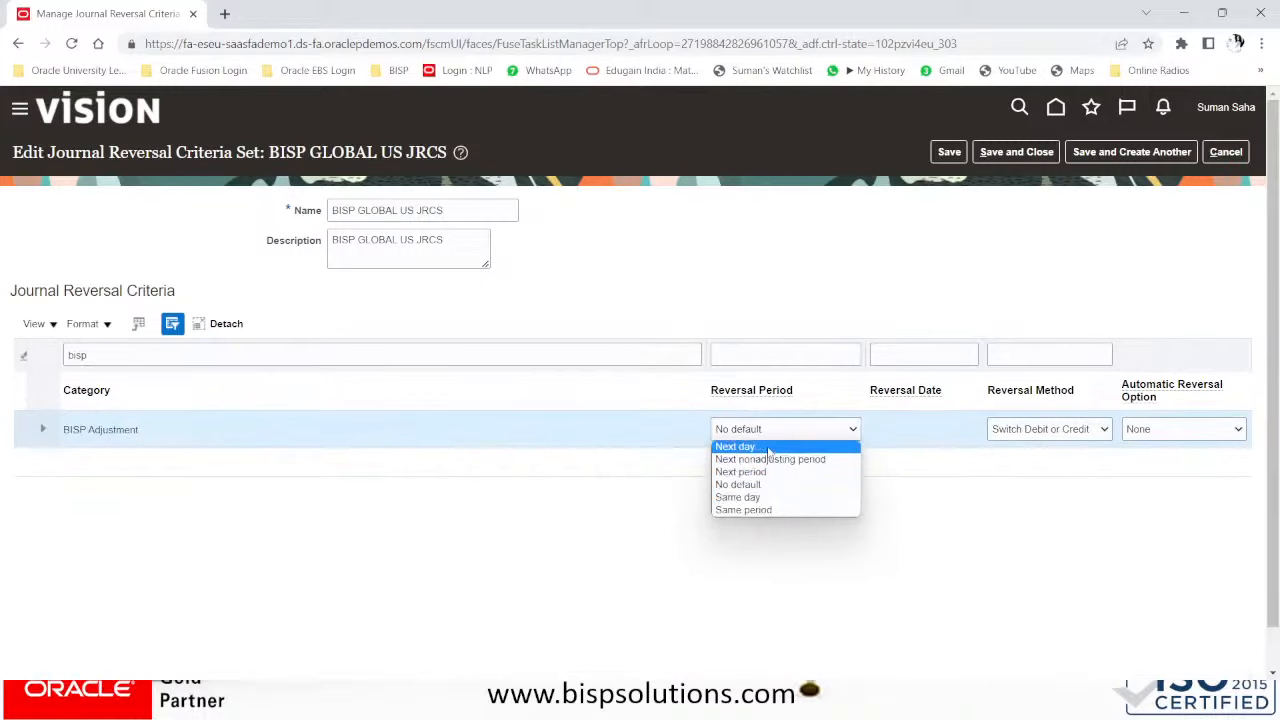
{"action": "left_click", "coordinate": [779, 511]}
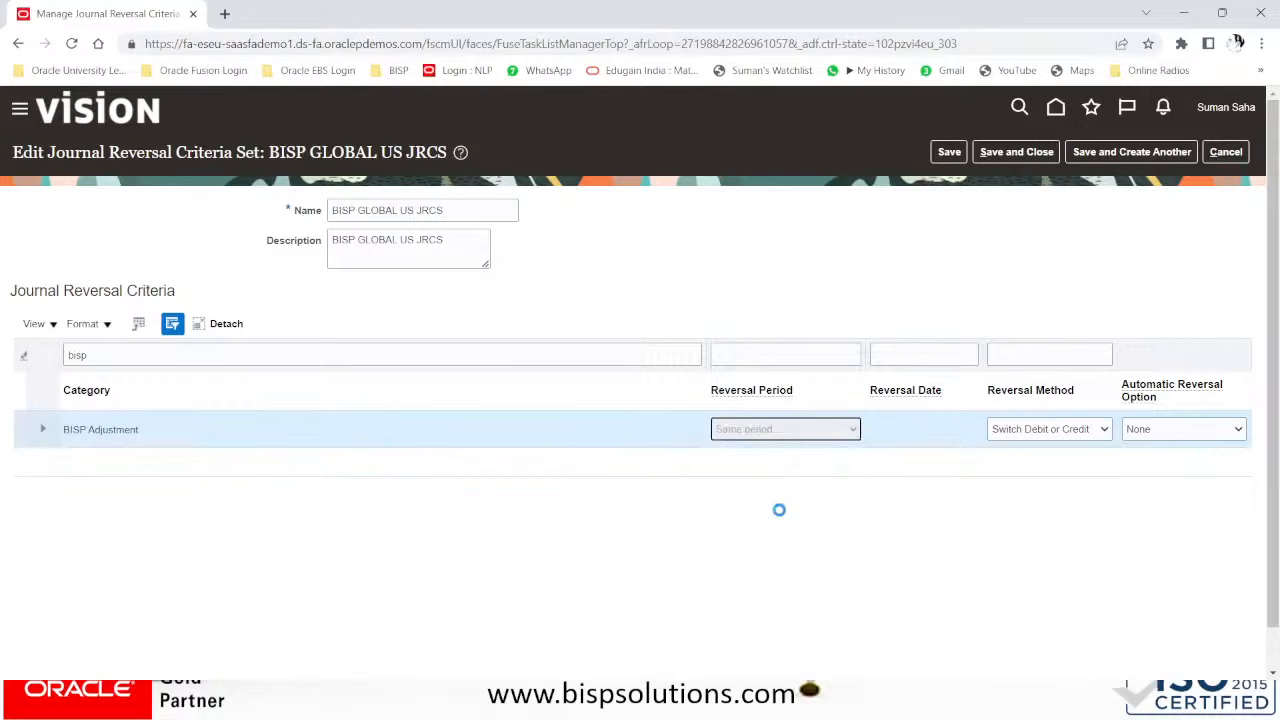
{"action": "left_click", "coordinate": [945, 433]}
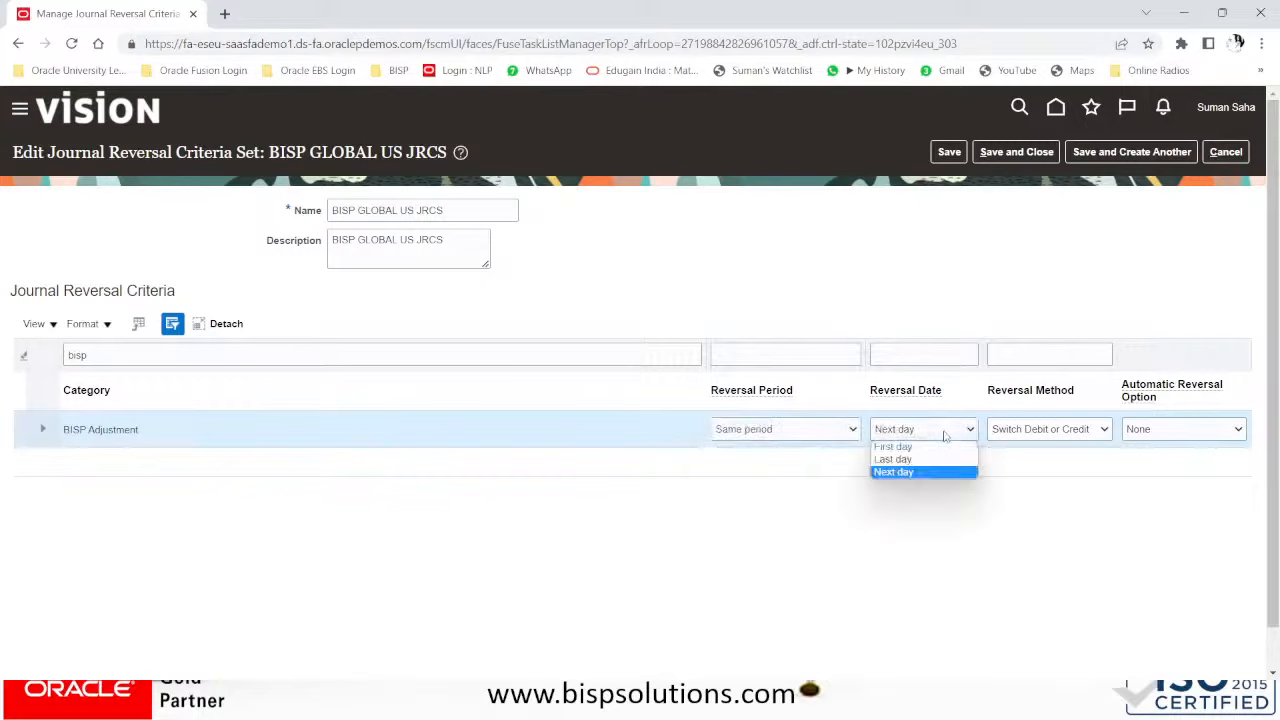
{"action": "left_click", "coordinate": [919, 459]}
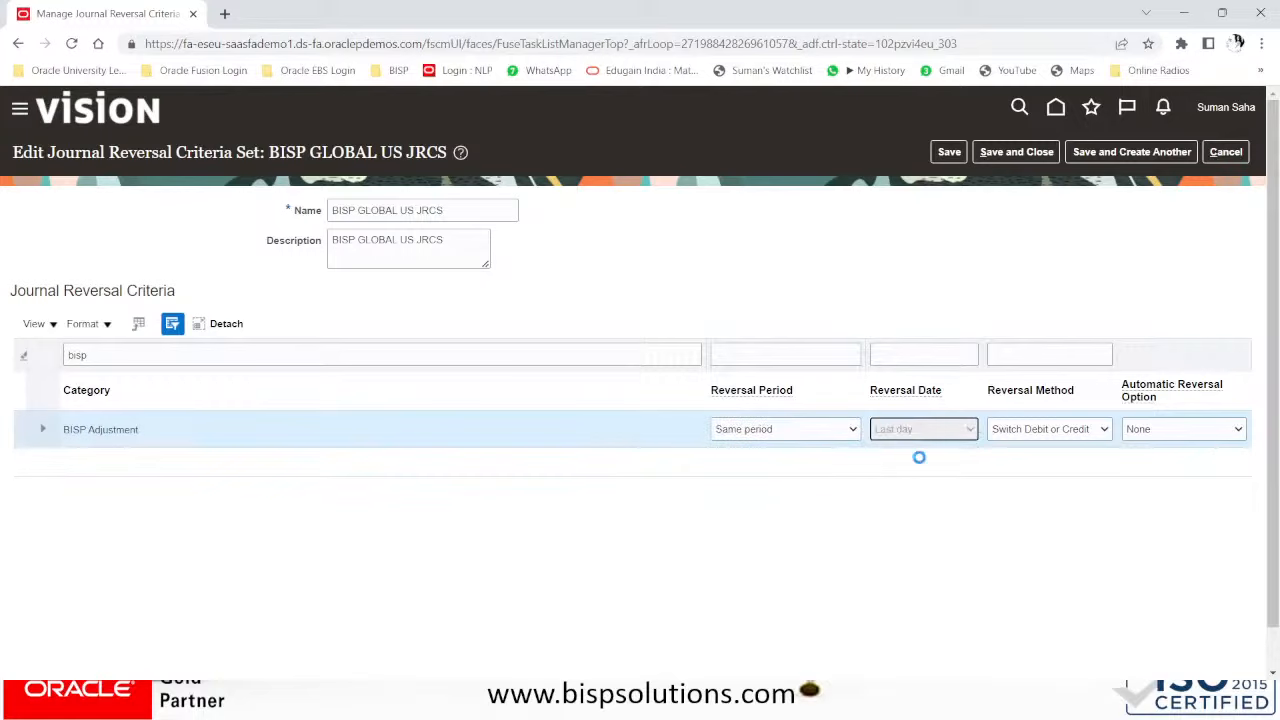
{"action": "left_click", "coordinate": [1030, 432]}
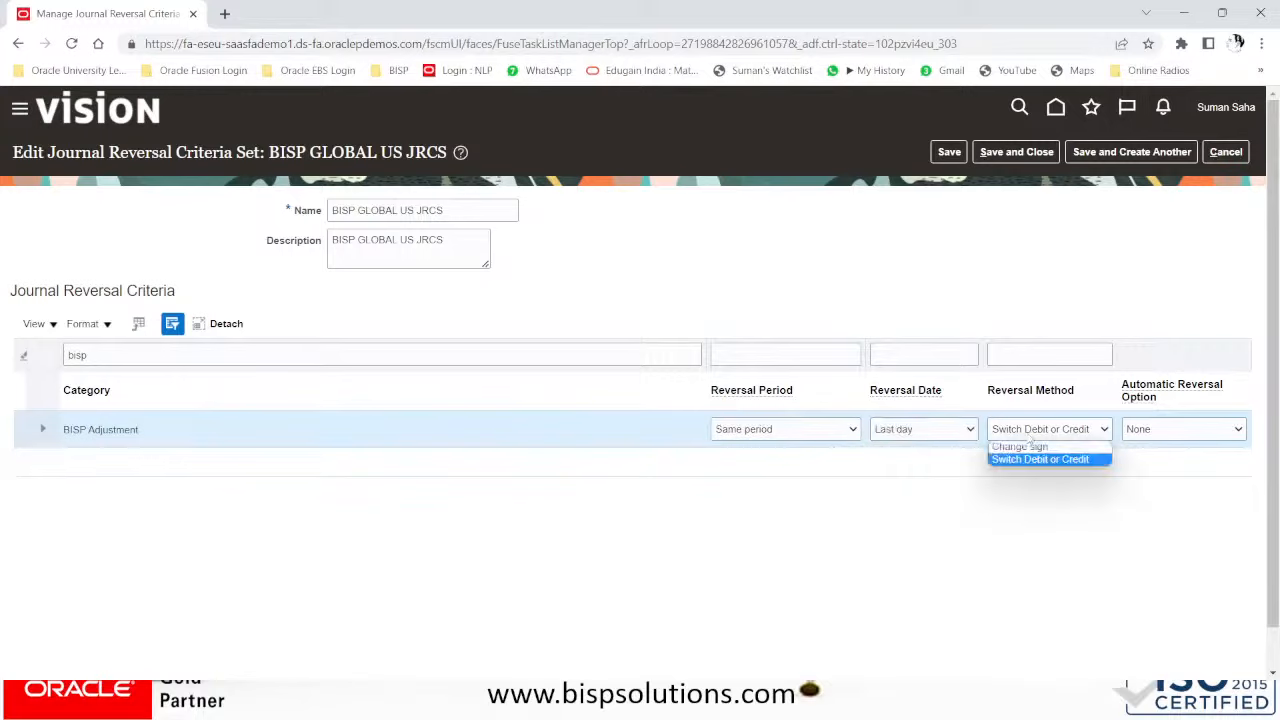
{"action": "left_click", "coordinate": [1048, 461]}
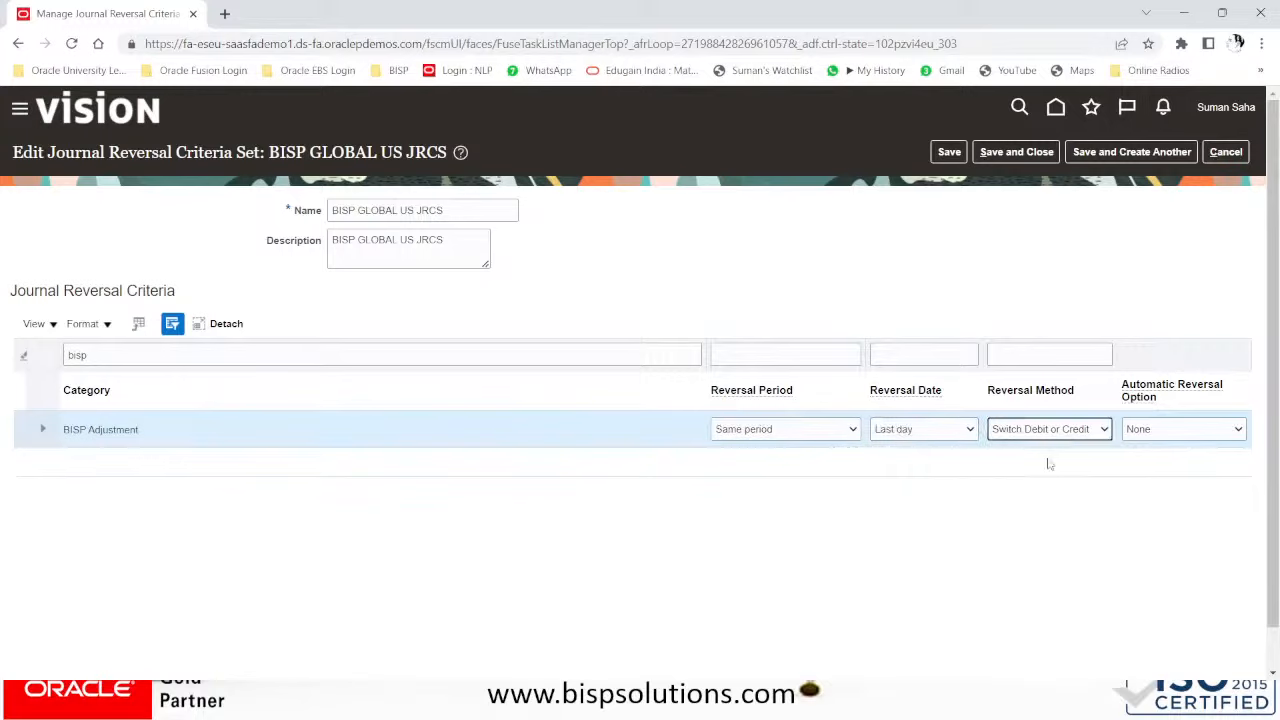
{"action": "left_click", "coordinate": [1162, 430]}
{"action": "left_click", "coordinate": [1162, 459]}
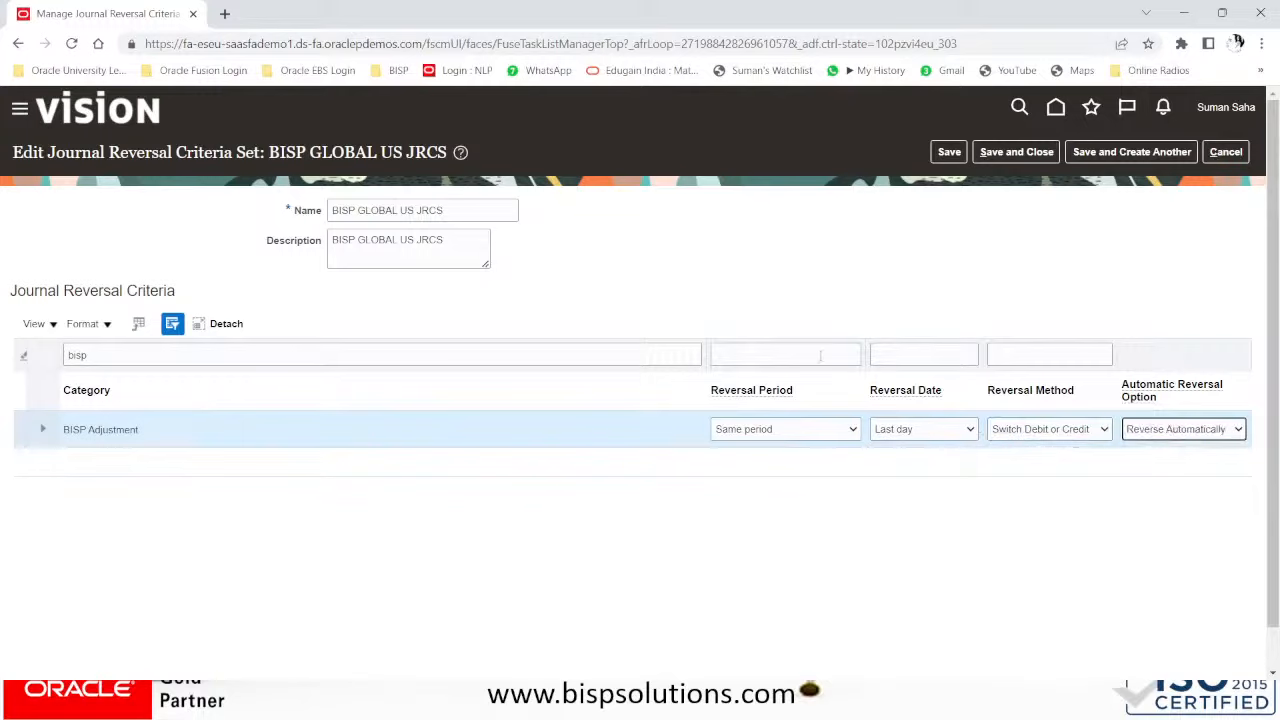
{"action": "left_click", "coordinate": [1029, 157]}
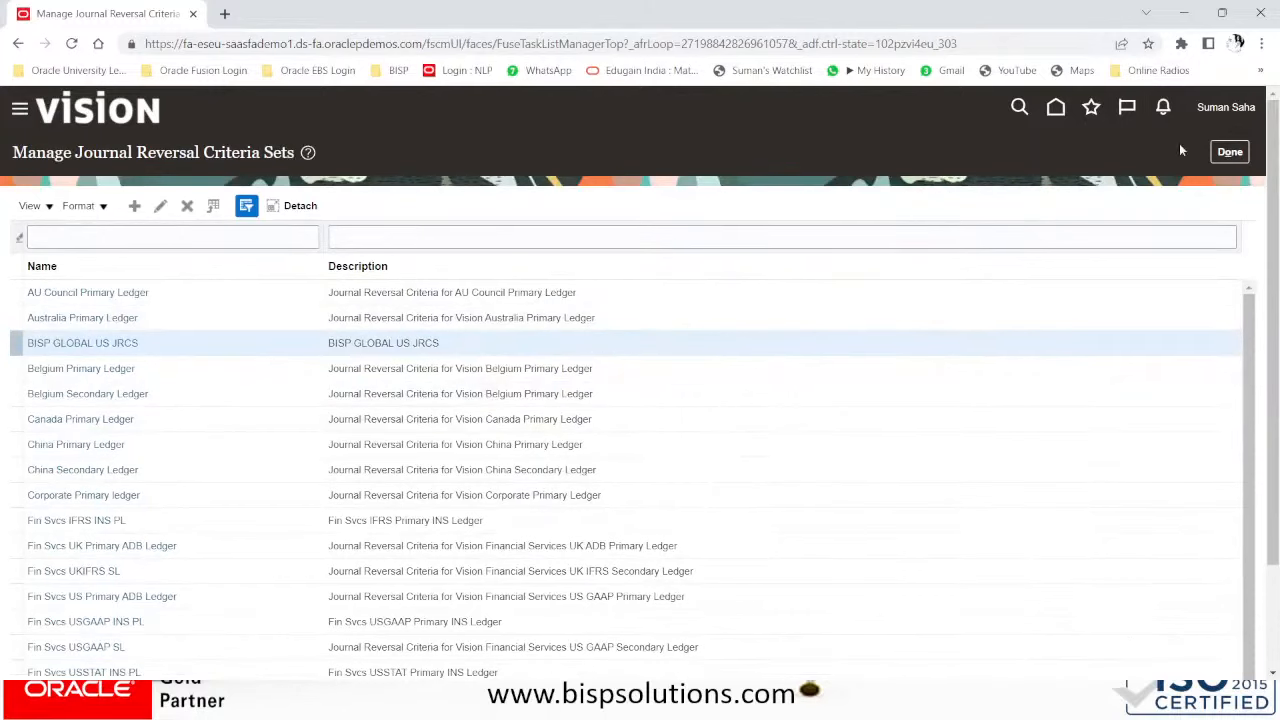
- Leave the criteria sets list and search setup tasks for 'spec' to find Specify Ledger Options
{"action": "left_click", "coordinate": [1236, 155]}
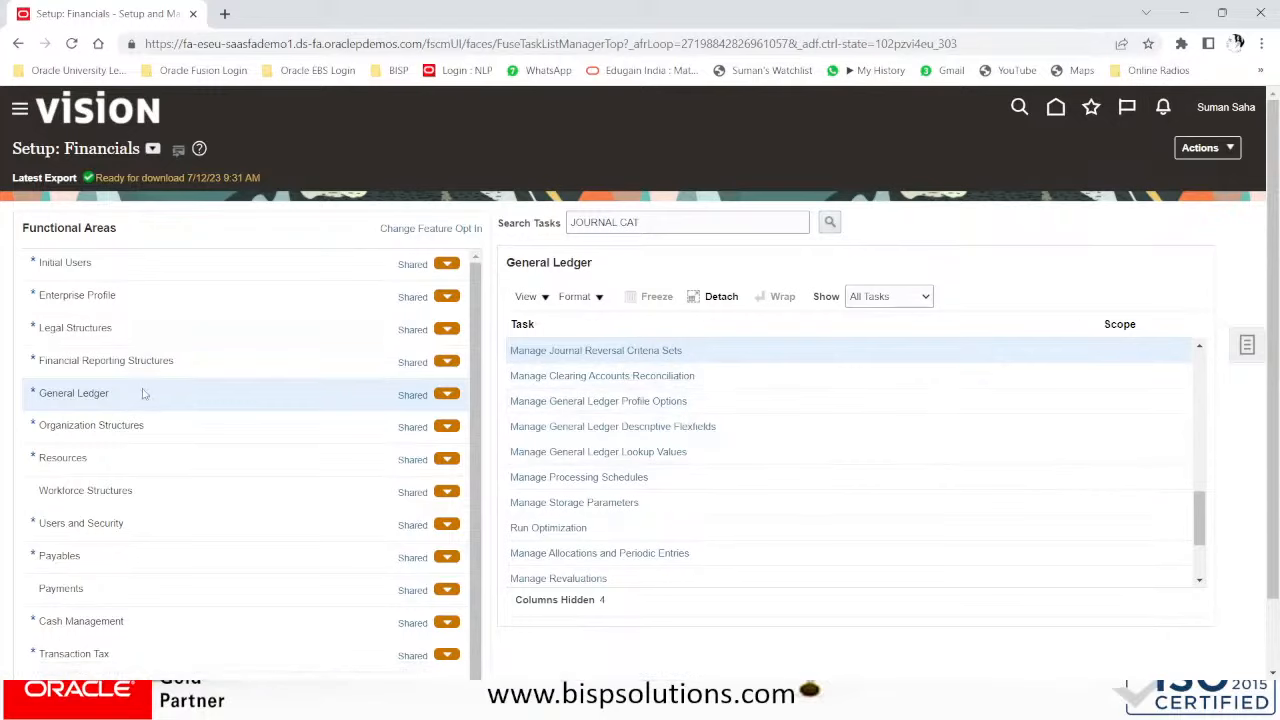
{"action": "left_click", "coordinate": [656, 222]}
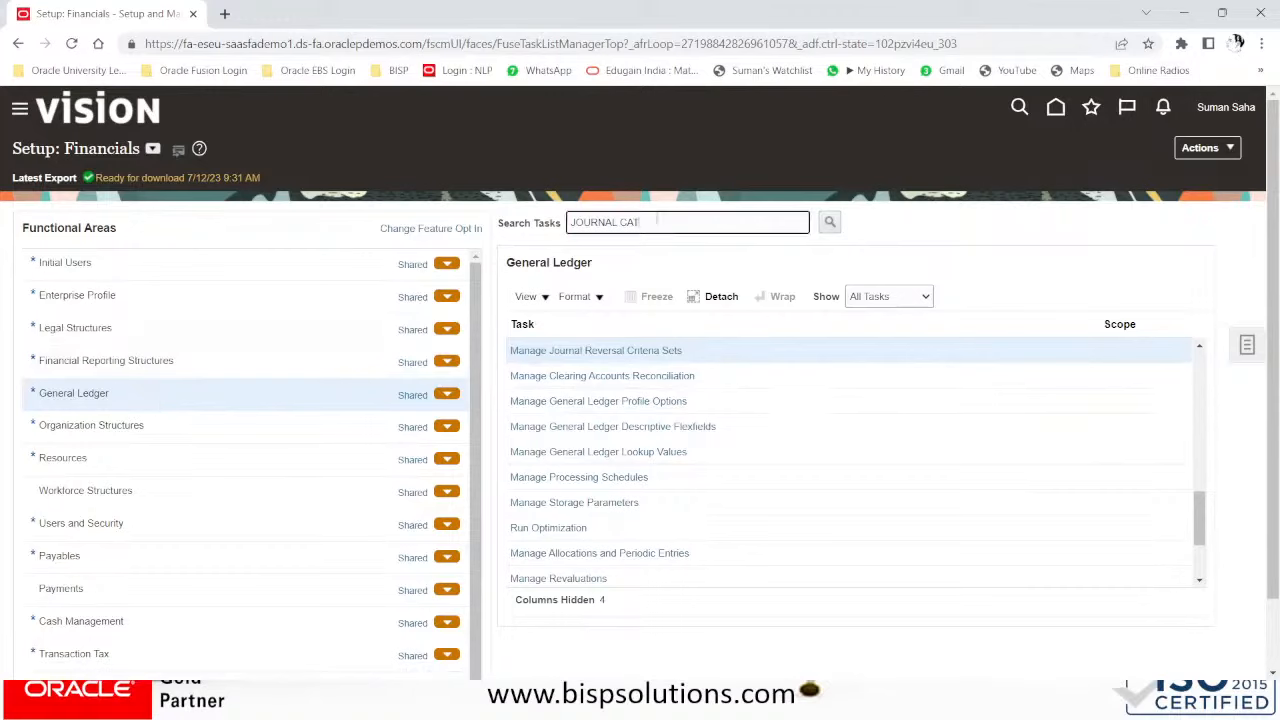
{"action": "left_click_drag", "start_coordinate": [656, 222], "coordinate": [378, 212]}
{"action": "type", "text": "spec"}
{"action": "key", "text": "Return"}
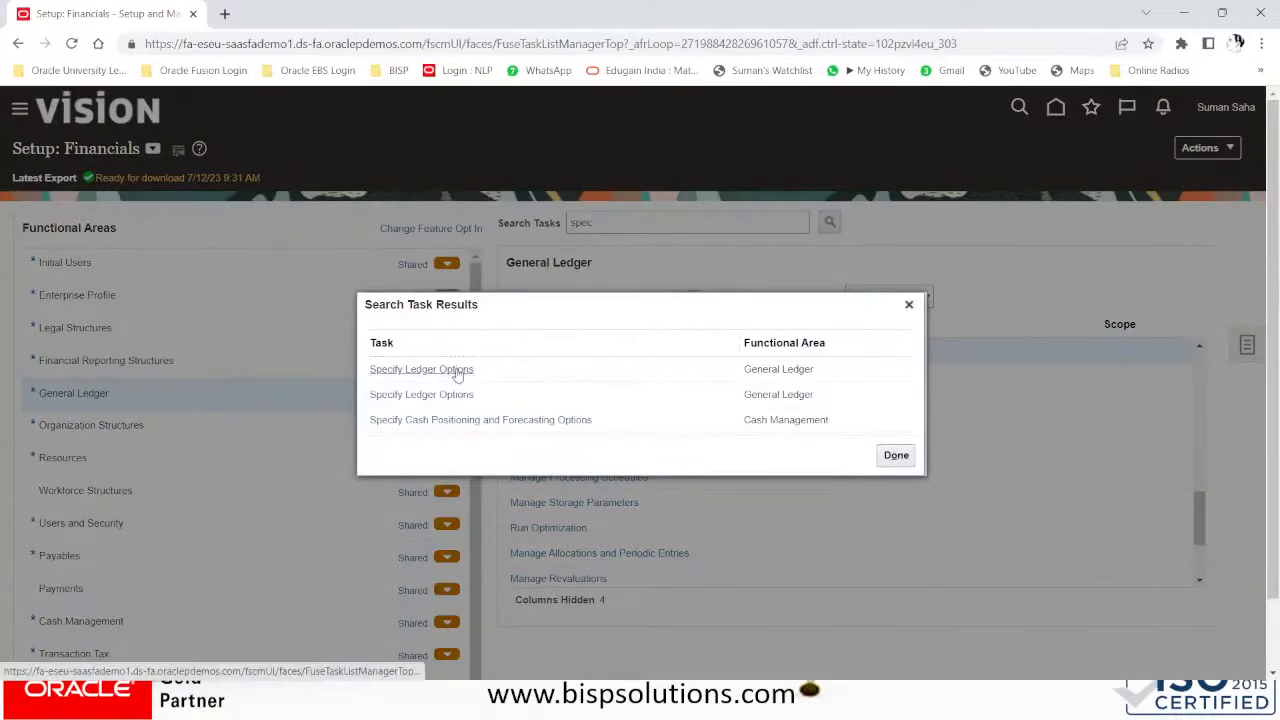
{"action": "left_click", "coordinate": [455, 369]}
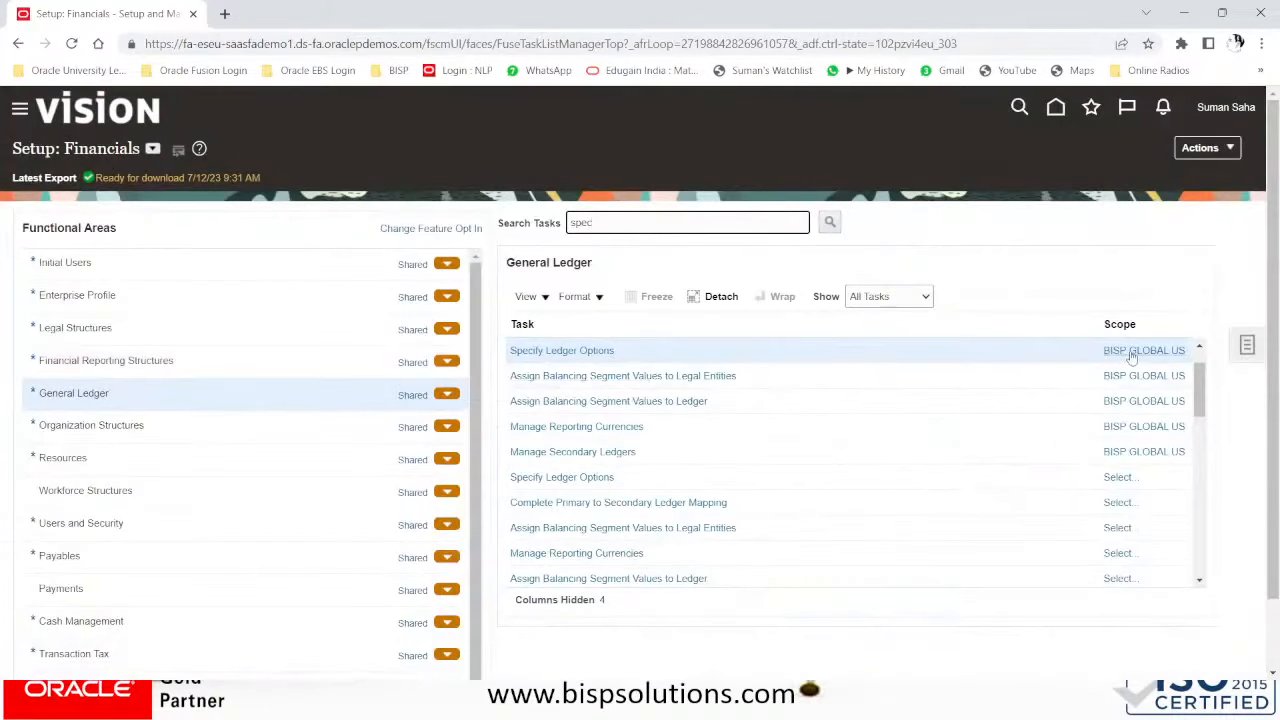
- Scope Specify Ledger Options to primary ledger BISP GLOBAL US and go to the task
{"action": "left_click", "coordinate": [1132, 356]}
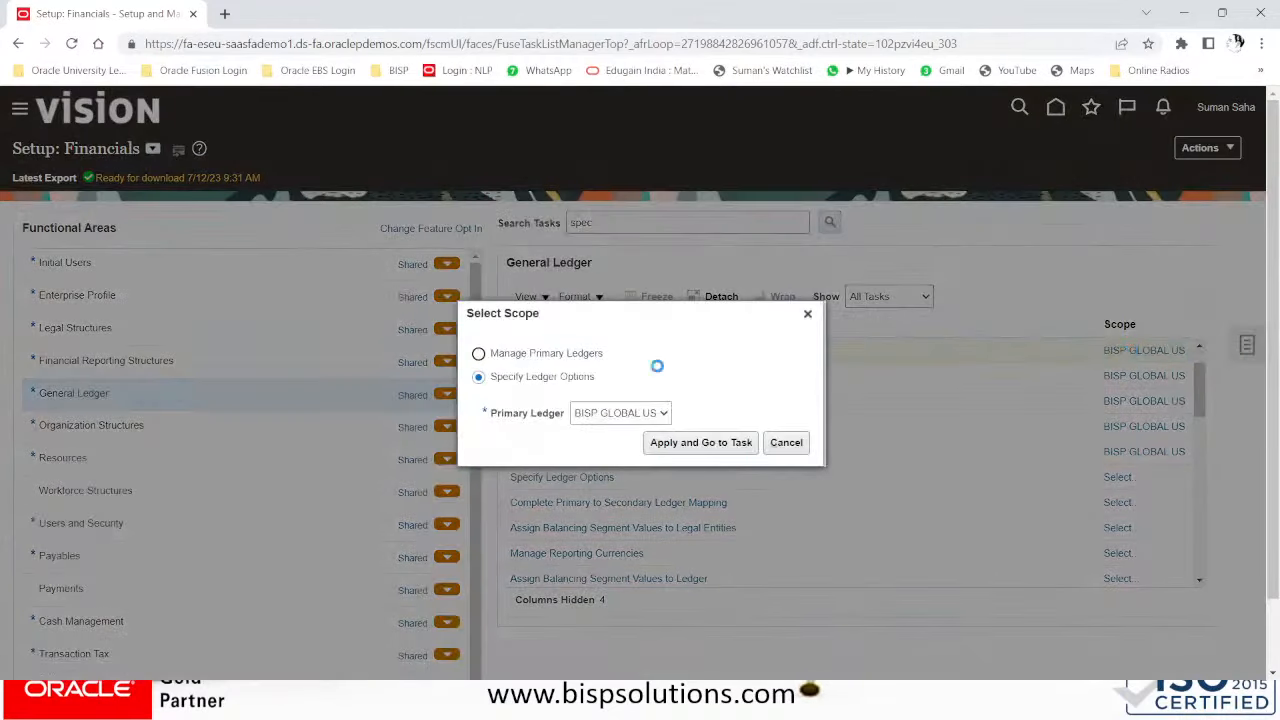
{"action": "left_click", "coordinate": [626, 418]}
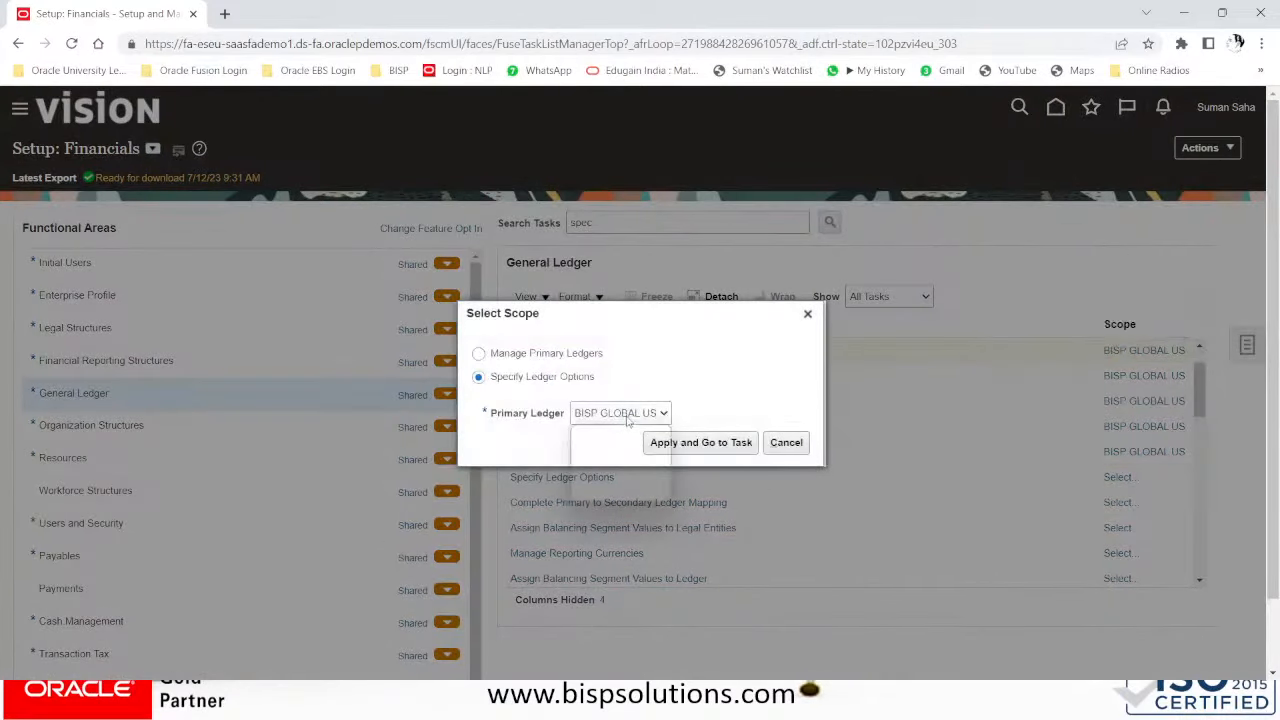
{"action": "left_click", "coordinate": [612, 431]}
{"action": "left_click", "coordinate": [722, 446]}
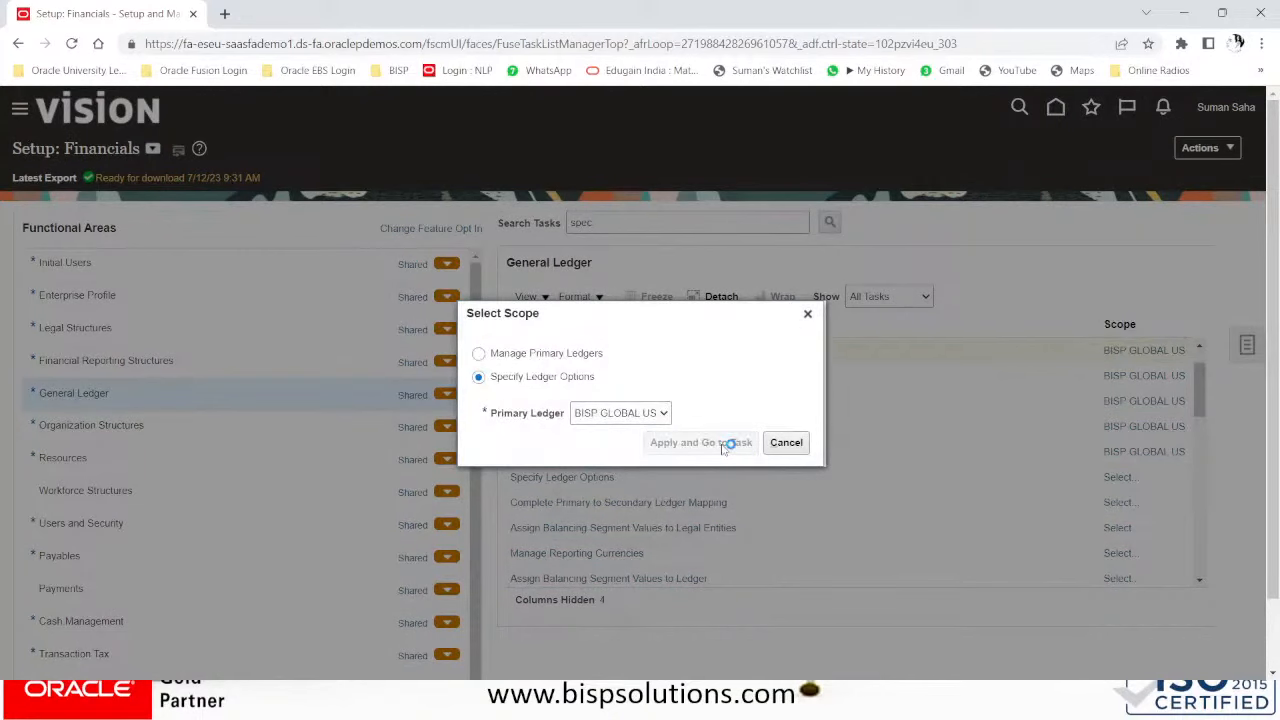
{"action": "scroll", "coordinate": [722, 450], "scroll_direction": "down", "scroll_amount": 3}
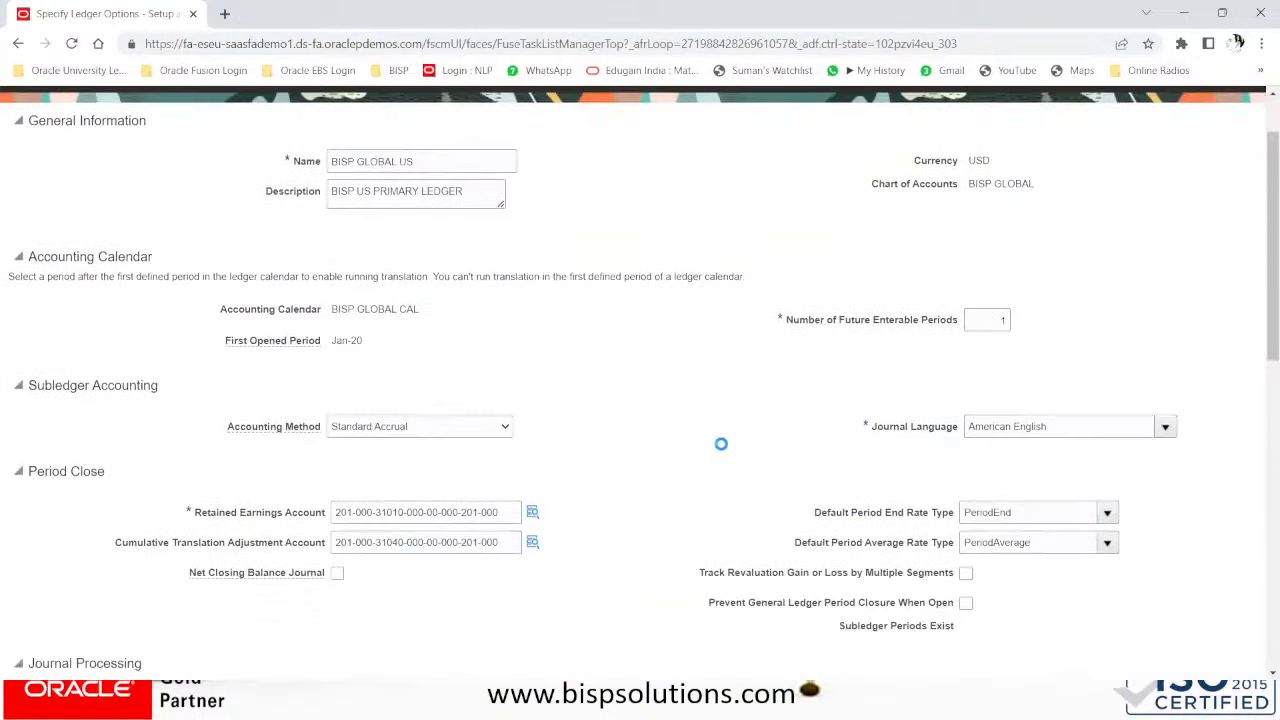
- Choose BISP GLOBAL US JRCS as the ledger's Journal Reversal Criteria Set
{"action": "scroll", "coordinate": [722, 450], "scroll_direction": "down", "scroll_amount": 6}
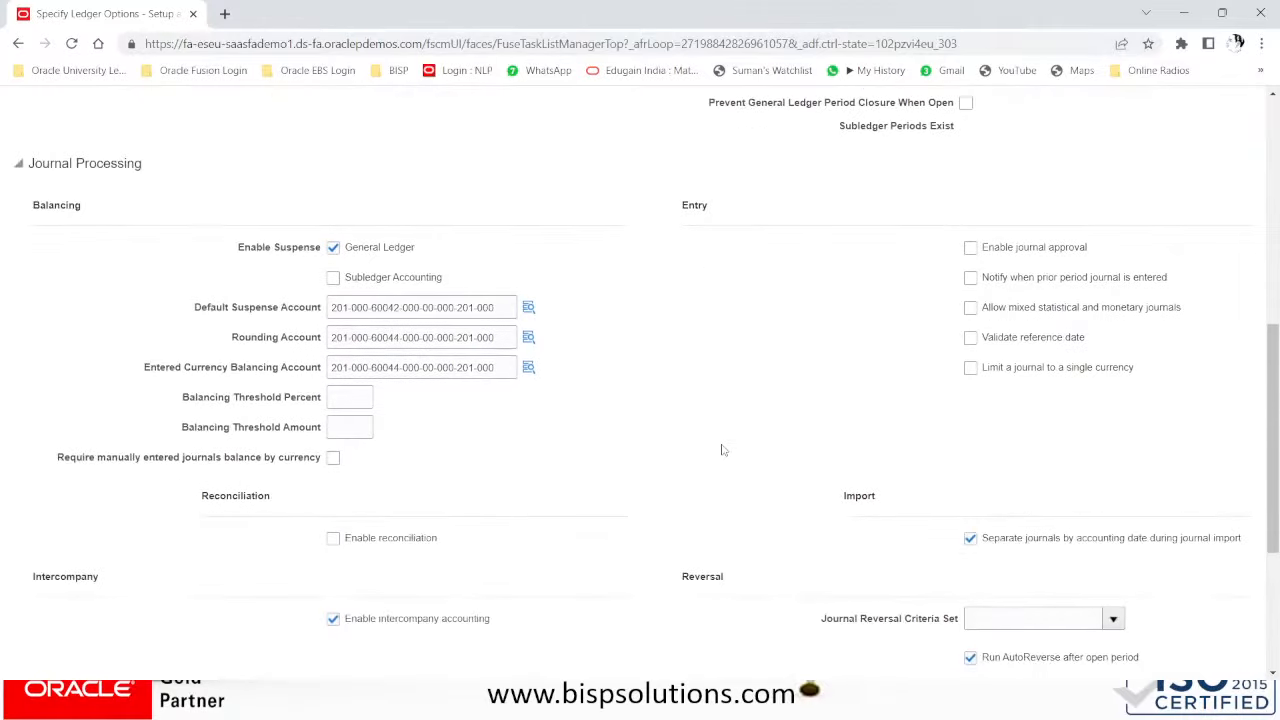
{"action": "scroll", "coordinate": [722, 450], "scroll_direction": "down", "scroll_amount": 1}
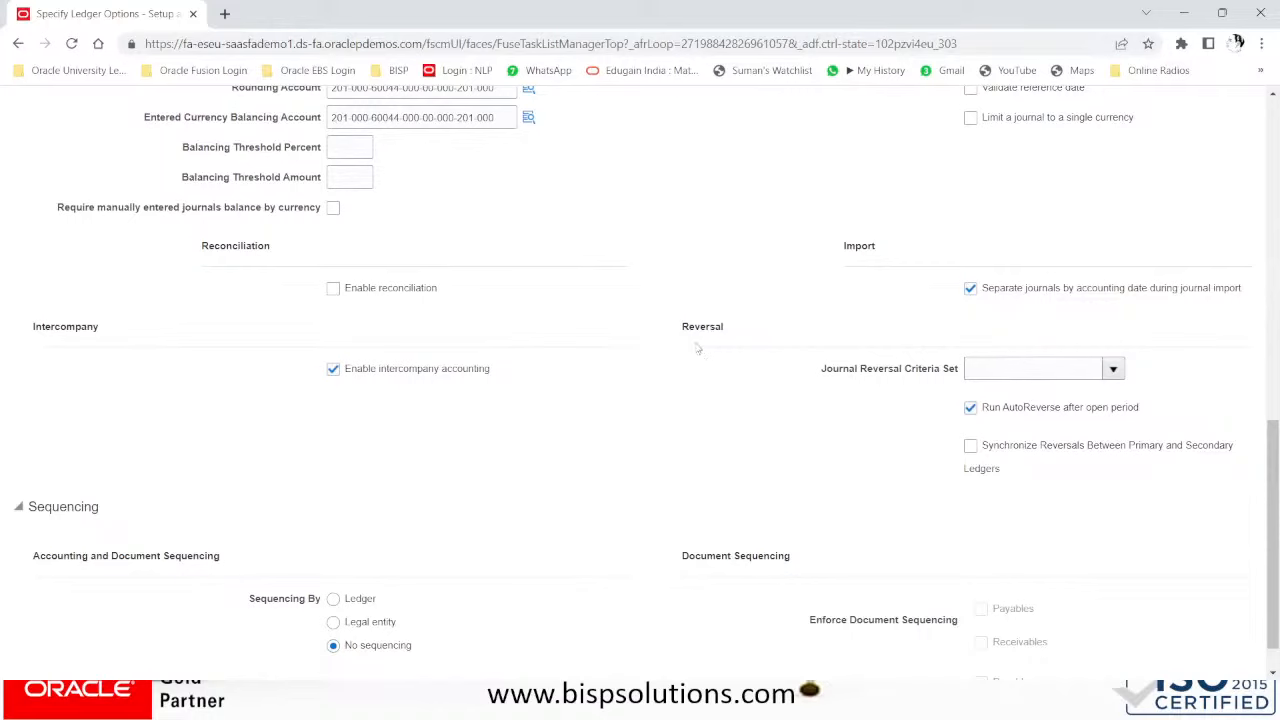
{"action": "left_click", "coordinate": [1111, 369]}
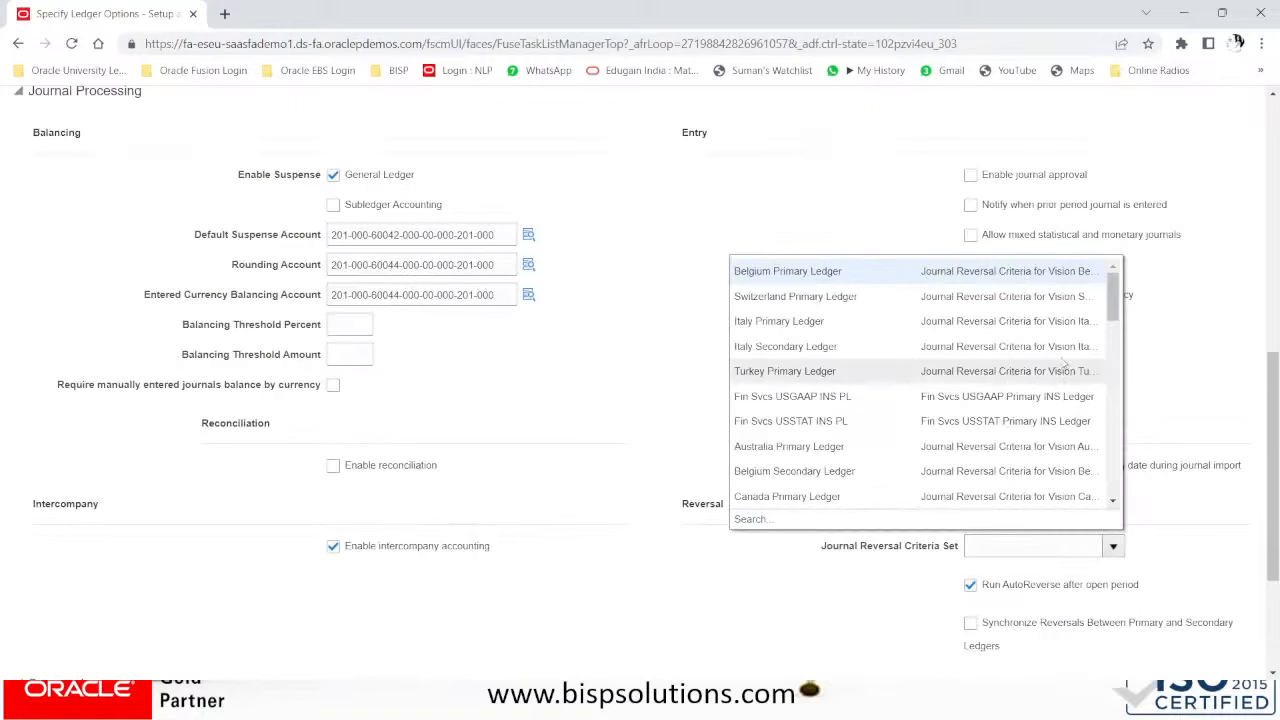
{"action": "left_click_drag", "start_coordinate": [1118, 310], "coordinate": [1113, 500]}
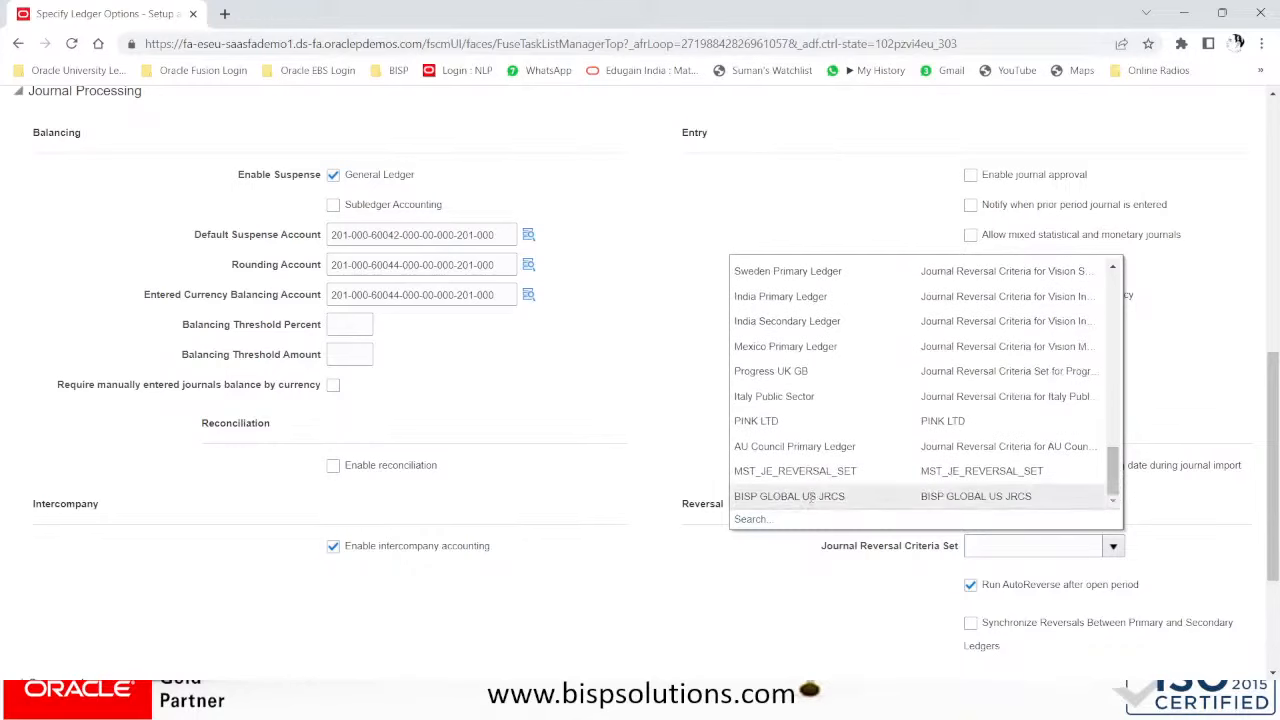
{"action": "left_click", "coordinate": [810, 497]}
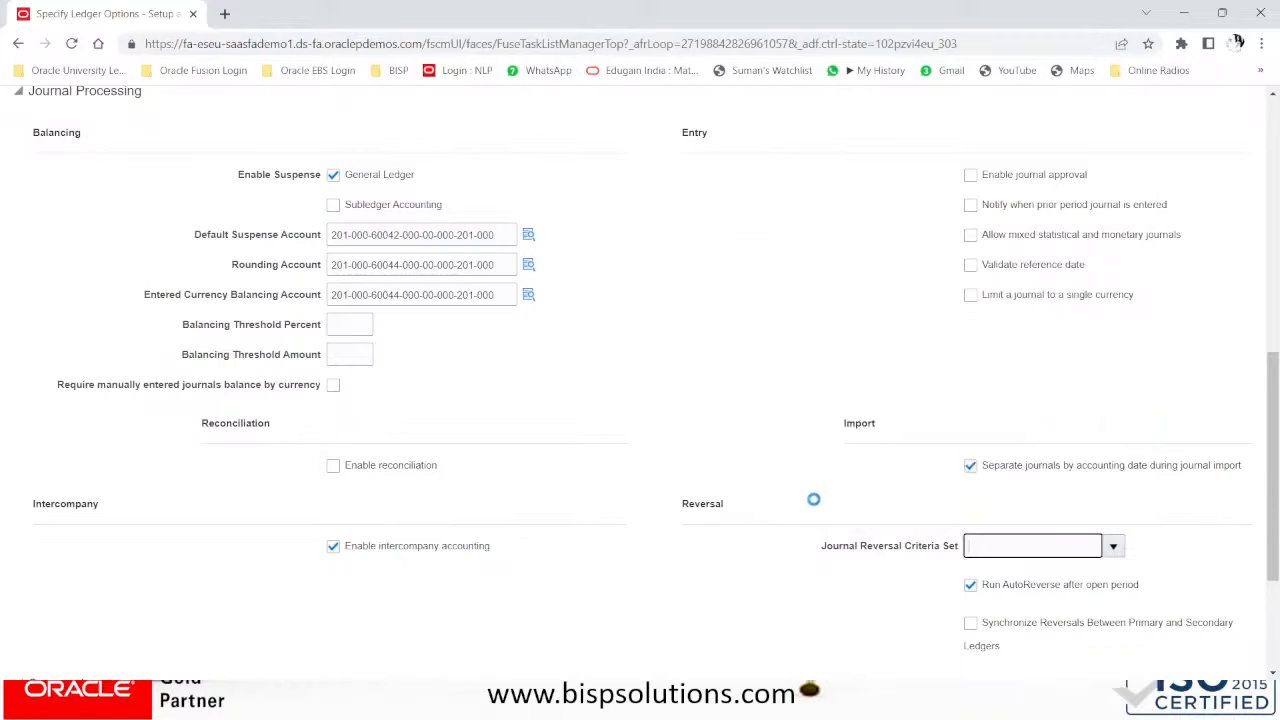
{"action": "scroll", "coordinate": [1098, 530], "scroll_direction": "down", "scroll_amount": 2}
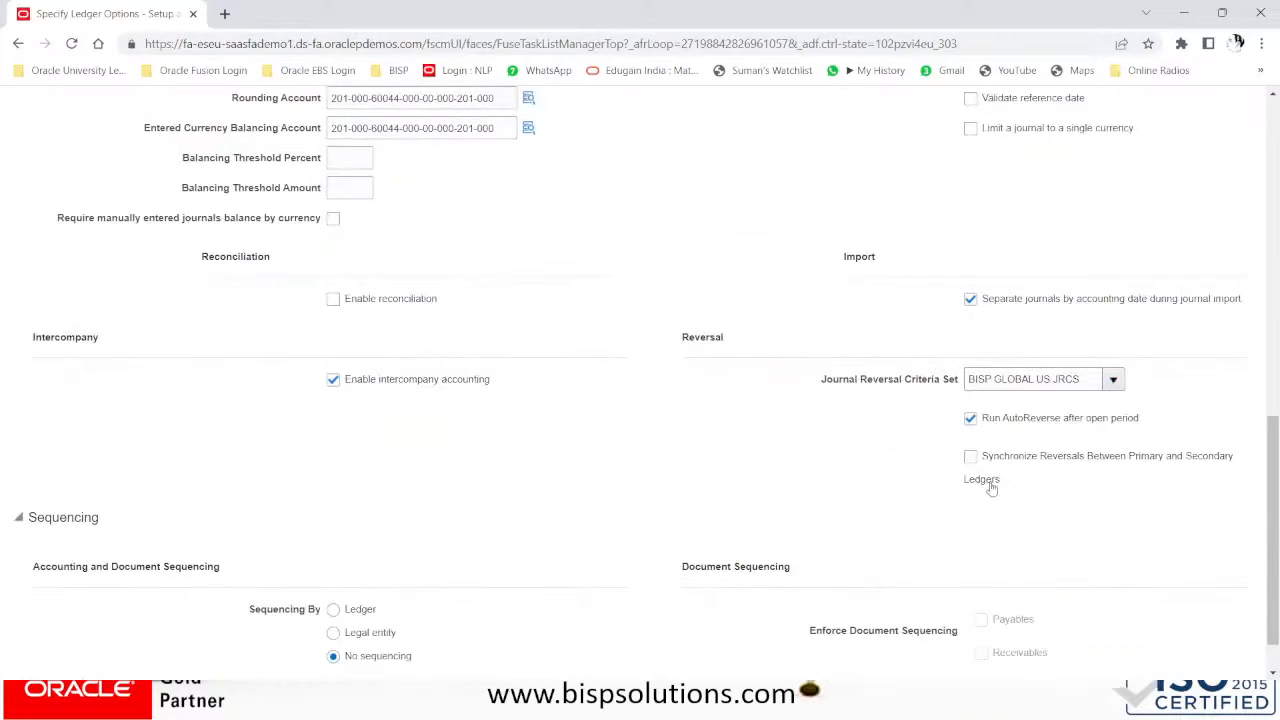
{"action": "scroll", "coordinate": [1168, 465], "scroll_direction": "up", "scroll_amount": 10}
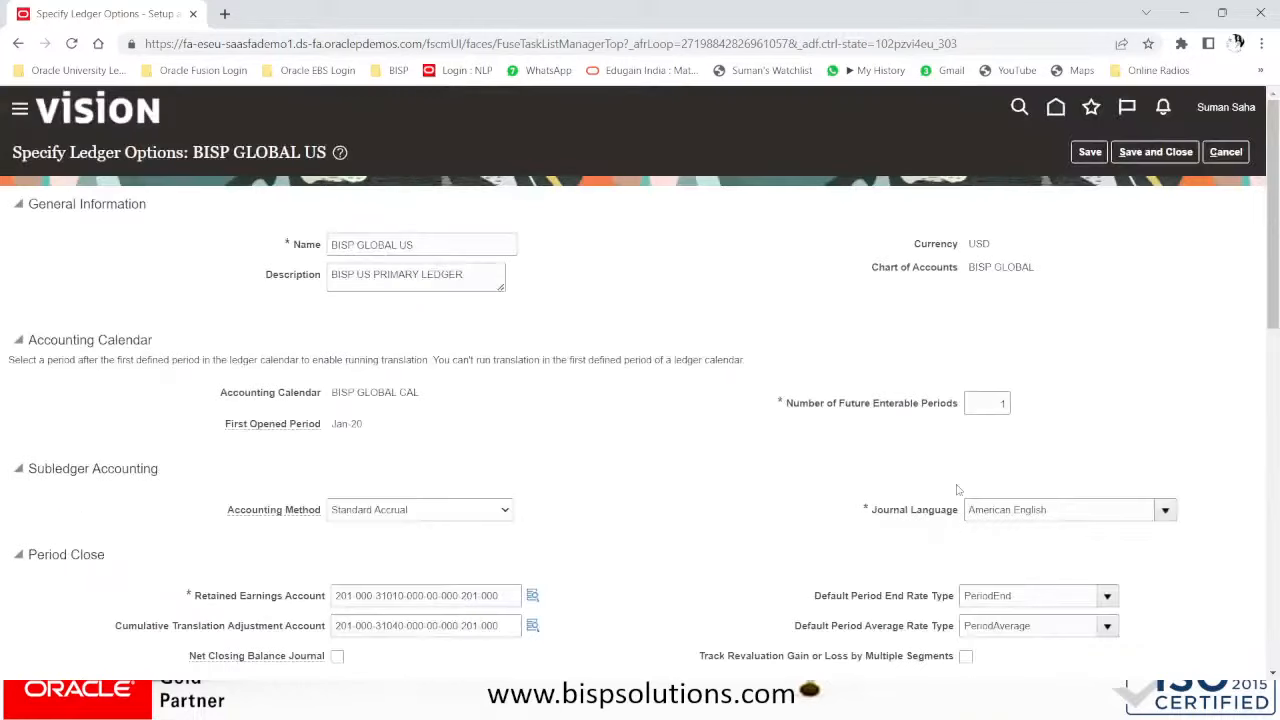
{"action": "scroll", "coordinate": [960, 490], "scroll_direction": "down", "scroll_amount": 7}
{"action": "scroll", "coordinate": [1055, 582], "scroll_direction": "down", "scroll_amount": 2}
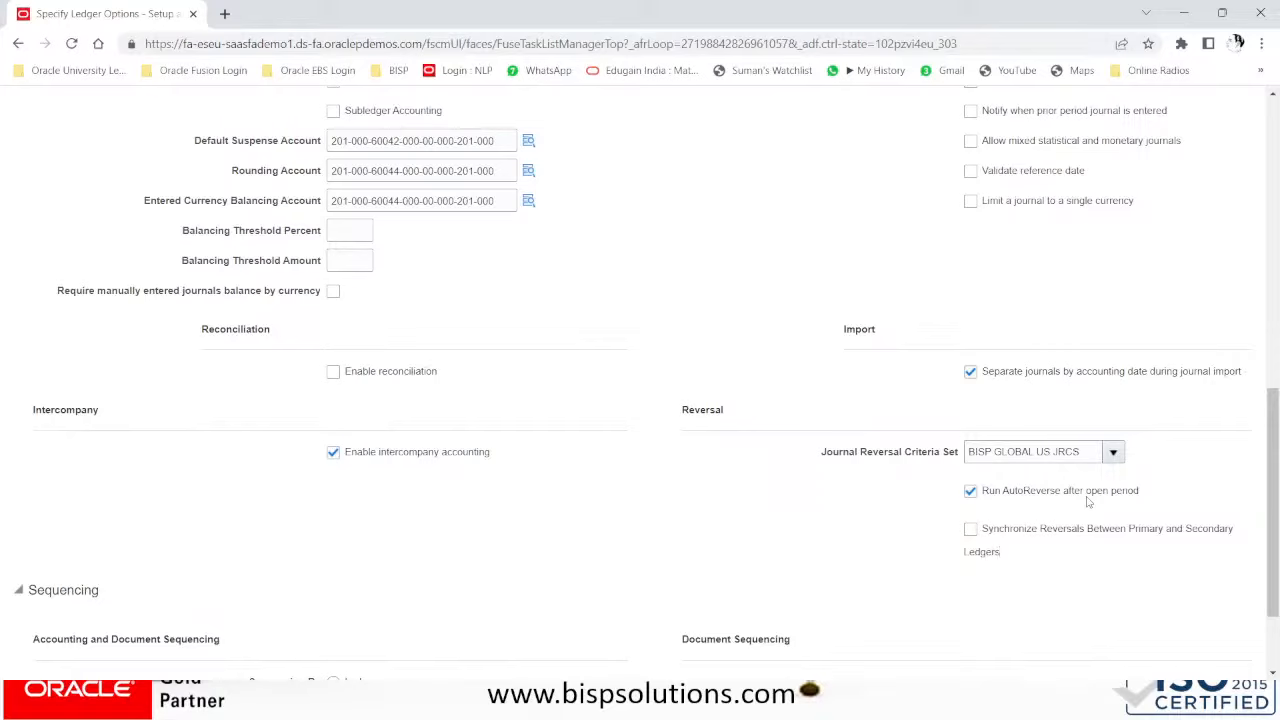
- Check 'Synchronize Reversals Between Primary and Secondary Ledgers' and save the BISP GLOBAL US ledger options
{"action": "left_click", "coordinate": [970, 531]}
{"action": "scroll", "coordinate": [808, 435], "scroll_direction": "down", "scroll_amount": 2}
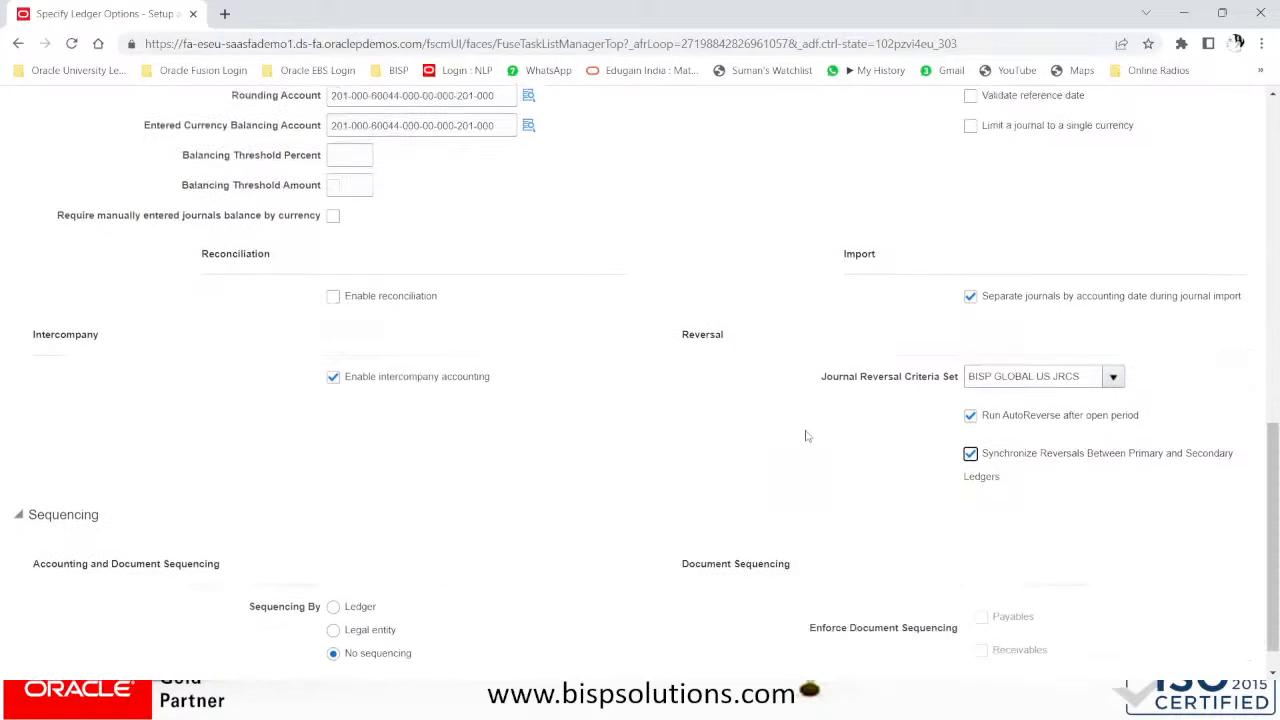
{"action": "scroll", "coordinate": [812, 436], "scroll_direction": "up", "scroll_amount": 5}
{"action": "scroll", "coordinate": [812, 436], "scroll_direction": "up", "scroll_amount": 3}
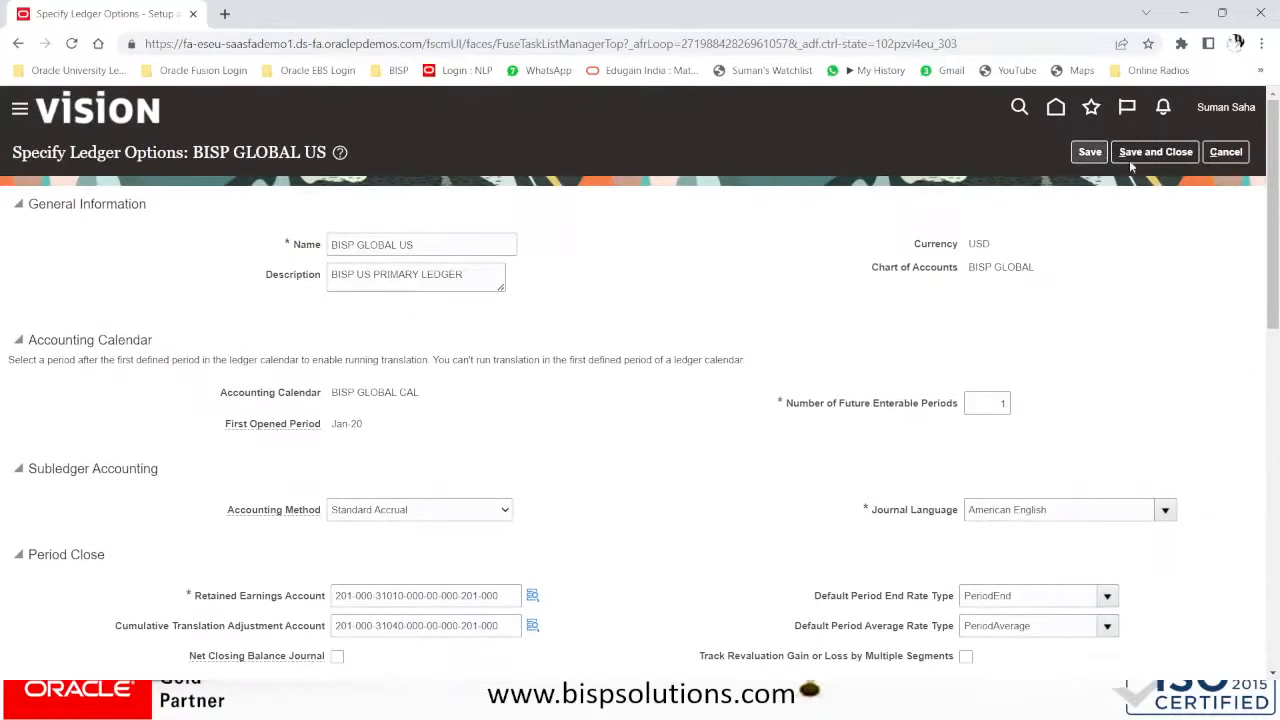
{"action": "left_click", "coordinate": [1155, 153]}
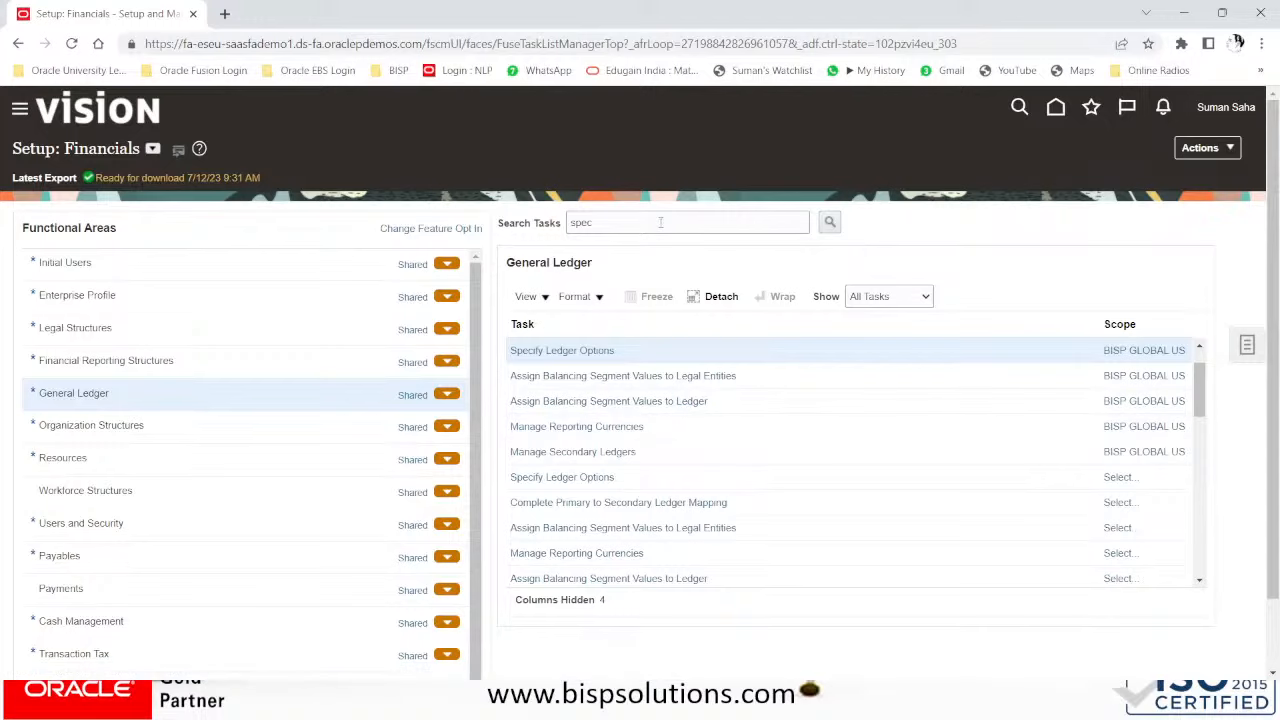
- Search the setup tasks for auto posting and open Manage AutoPost Criteria Sets
{"action": "left_click_drag", "start_coordinate": [657, 222], "coordinate": [492, 233]}
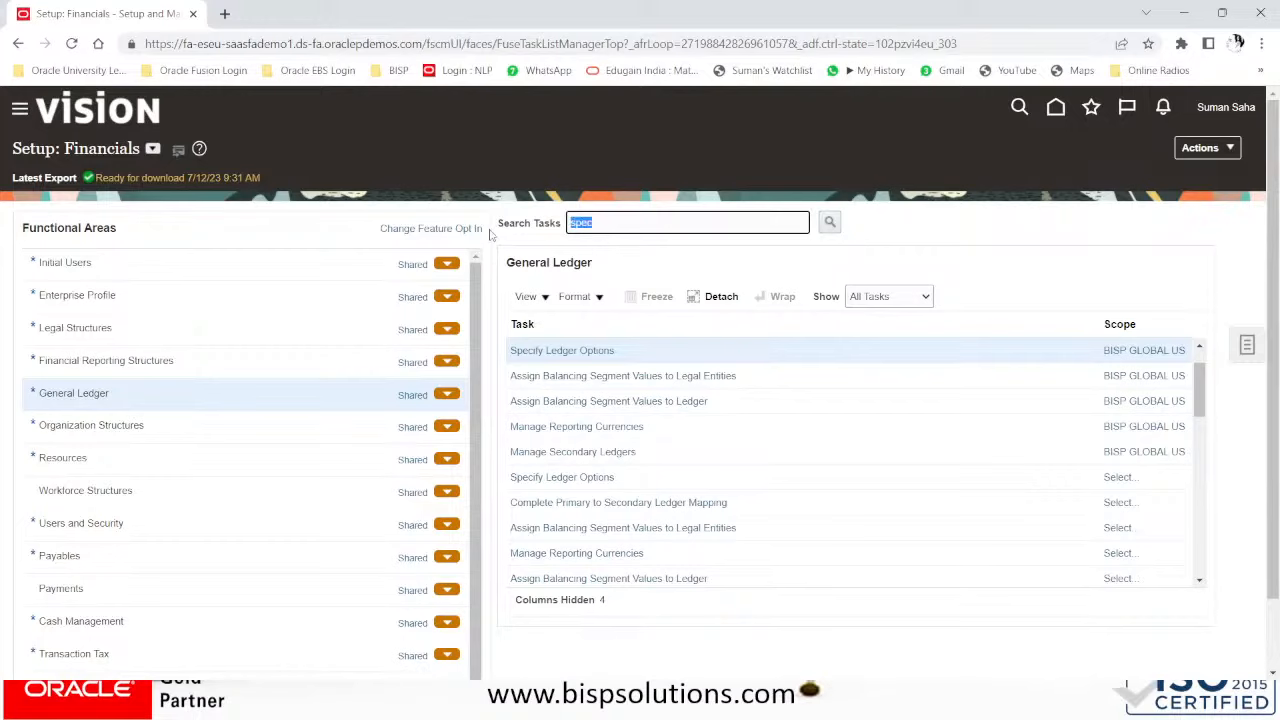
{"action": "type", "text": "auto posting"}
{"action": "key", "text": "Return"}
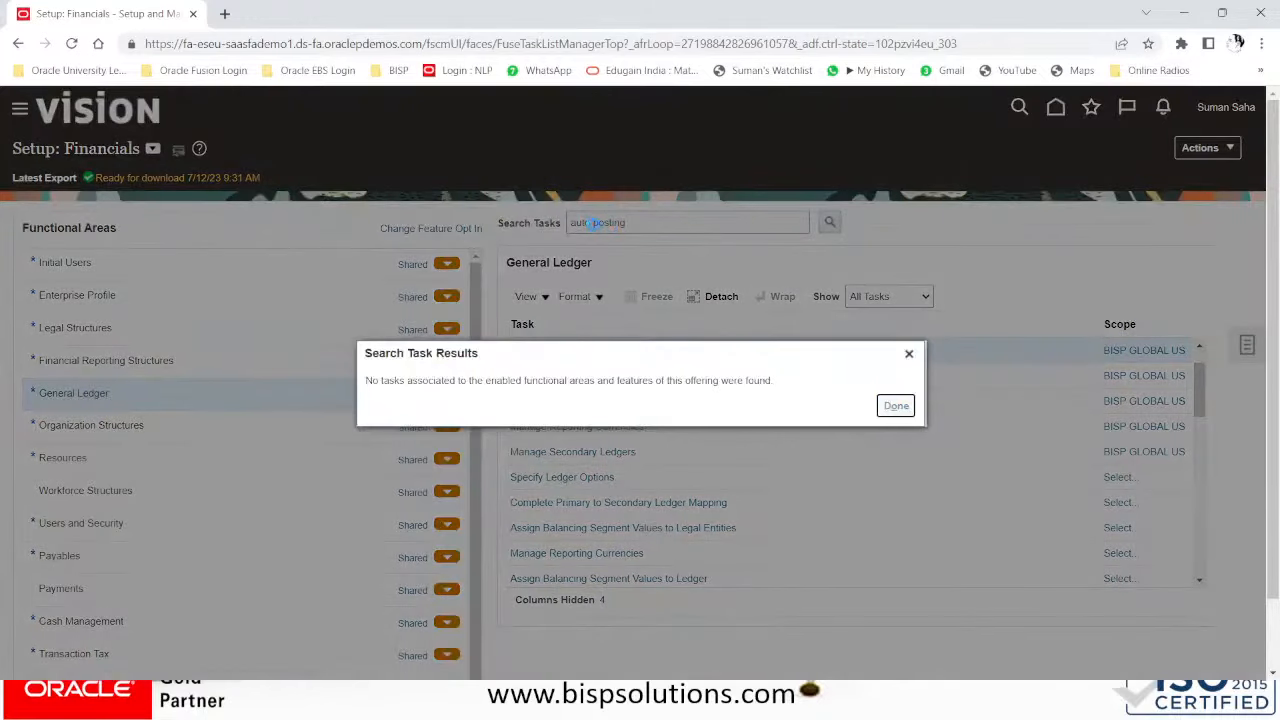
{"action": "left_click", "coordinate": [586, 222]}
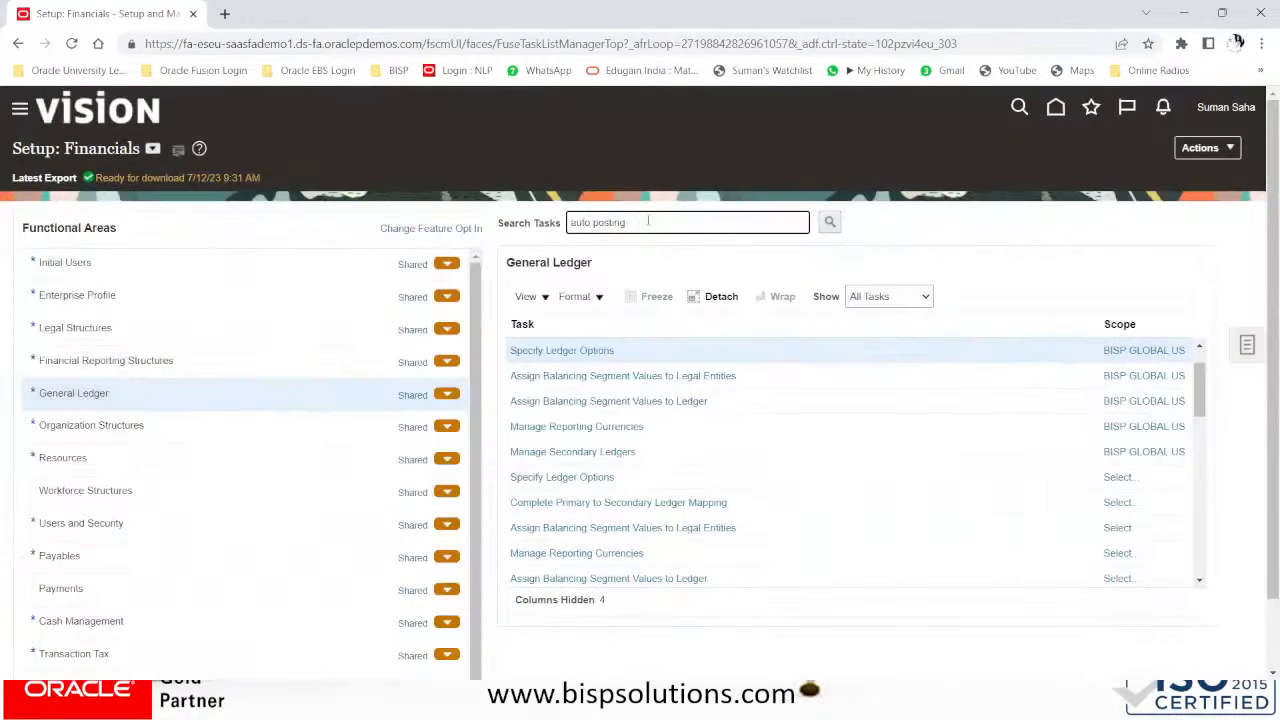
{"action": "key", "text": "BackSpace"}
{"action": "key", "text": "BackSpace"}
{"action": "key", "text": "BackSpace"}
{"action": "key", "text": "BackSpace"}
{"action": "key", "text": "BackSpace"}
{"action": "key", "text": "BackSpace"}
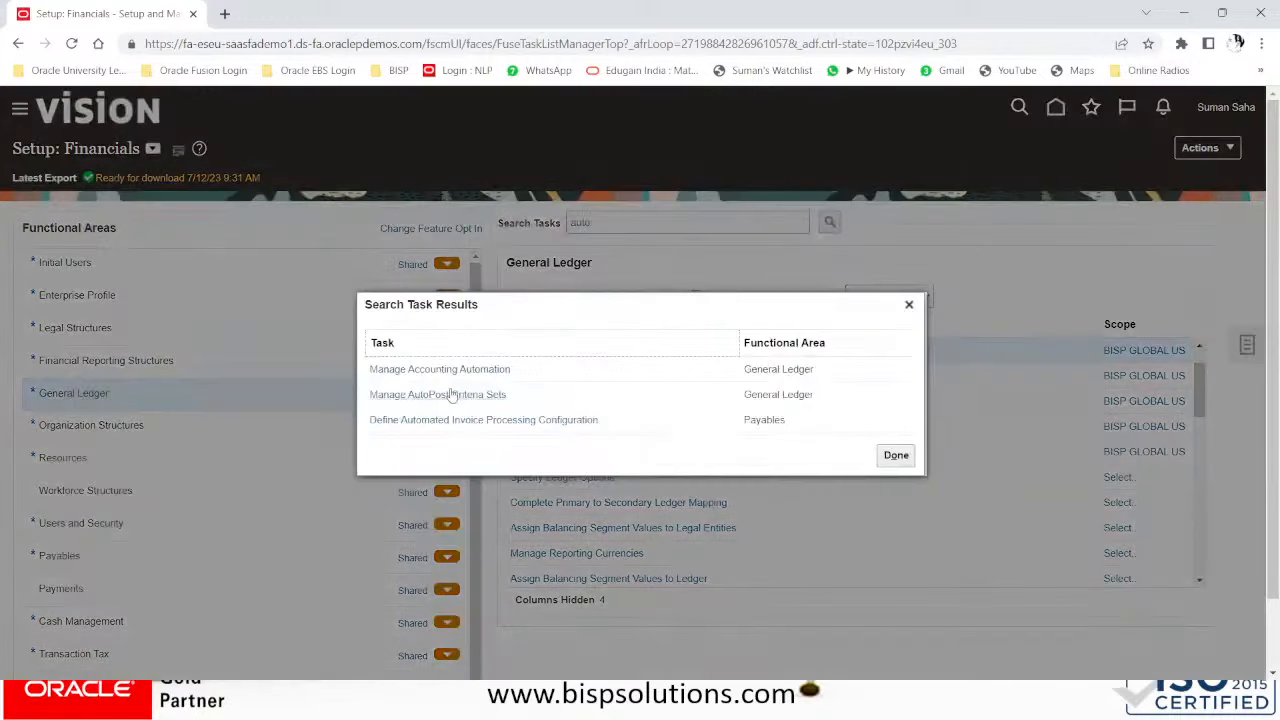
{"action": "left_click", "coordinate": [469, 394]}
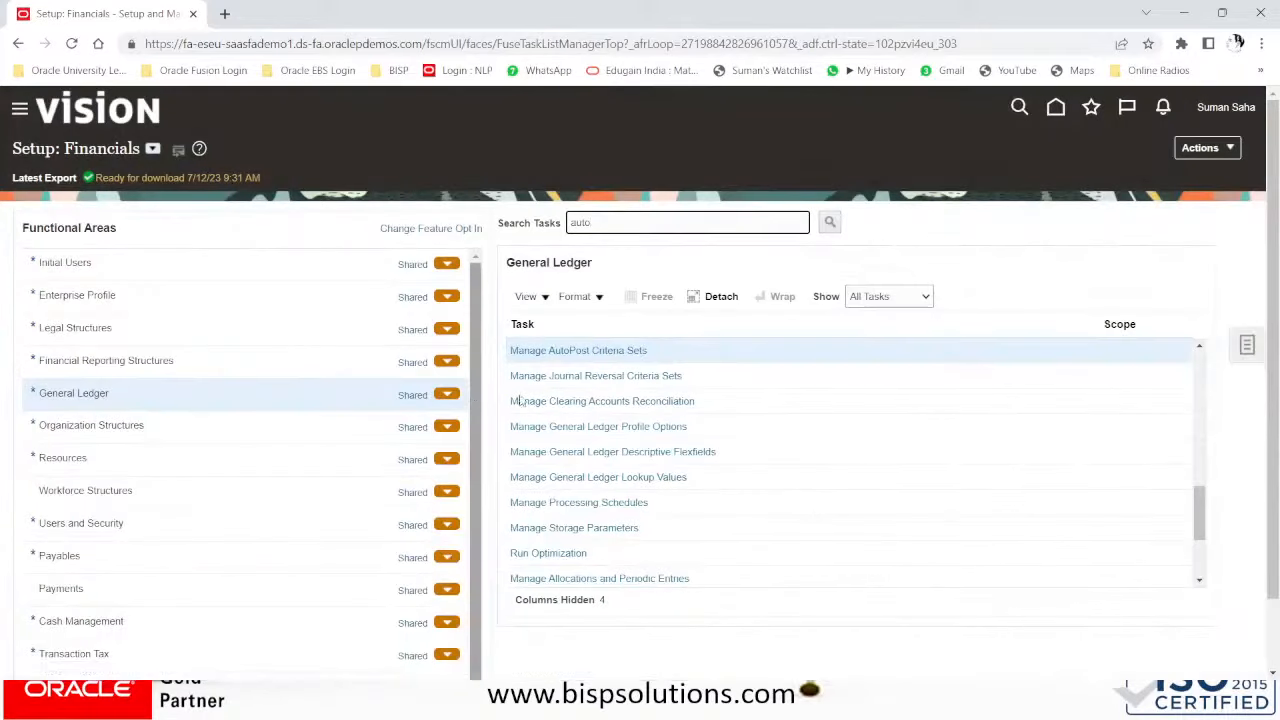
{"action": "left_click", "coordinate": [629, 350]}
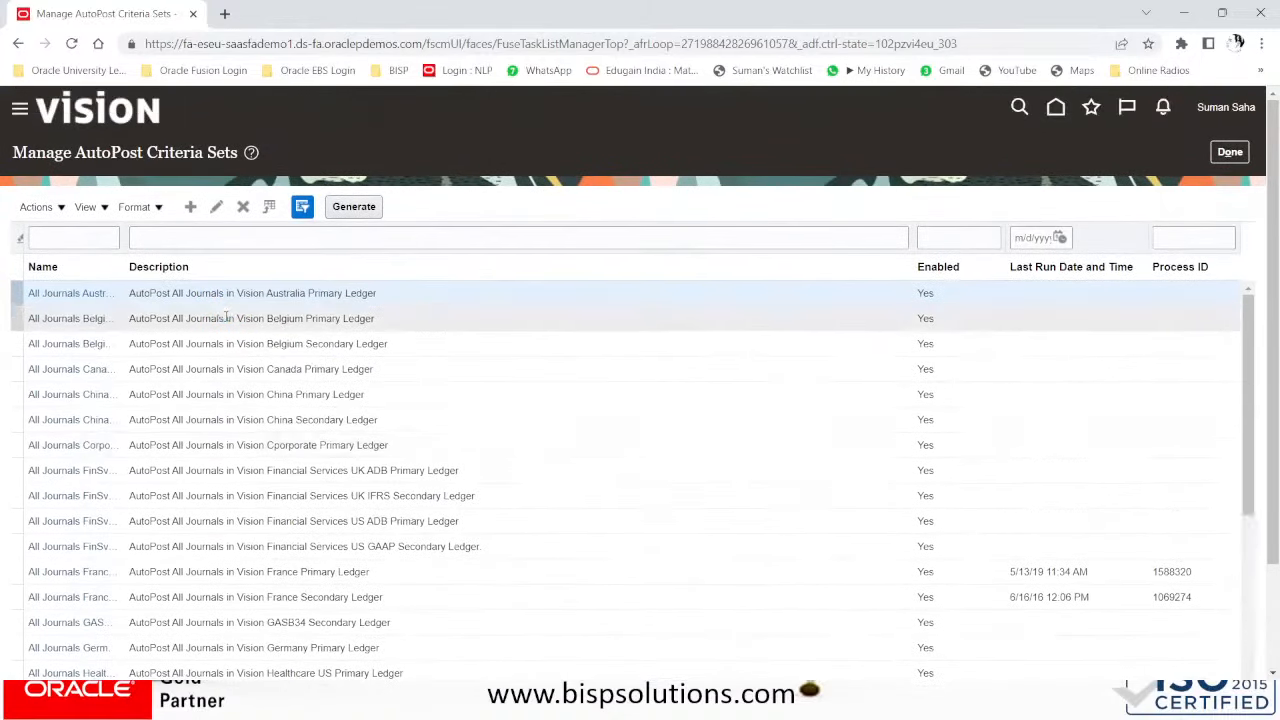
- Create a new AutoPost criteria set named 'All Journal BISP Global US'
{"action": "scroll", "coordinate": [224, 317], "scroll_direction": "down", "scroll_amount": 5}
{"action": "scroll", "coordinate": [227, 317], "scroll_direction": "up", "scroll_amount": 5}
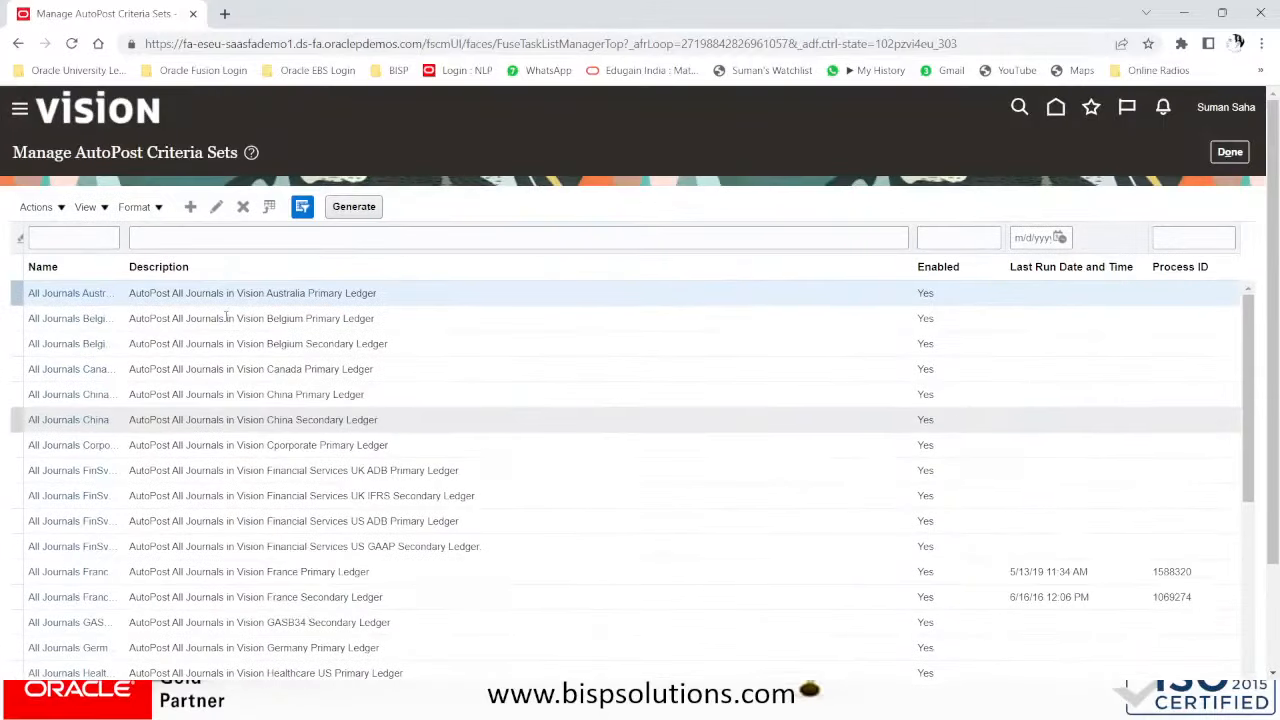
{"action": "left_click", "coordinate": [191, 212]}
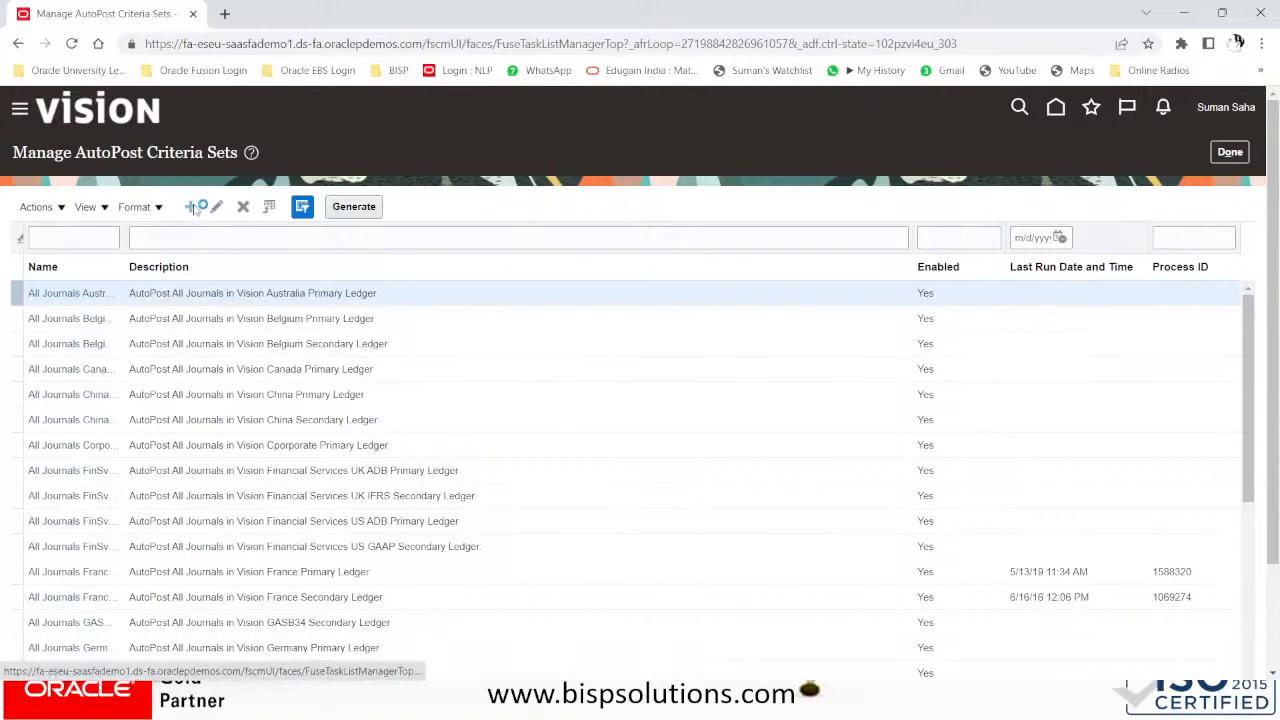
{"action": "left_click", "coordinate": [191, 207]}
{"action": "left_click", "coordinate": [690, 218]}
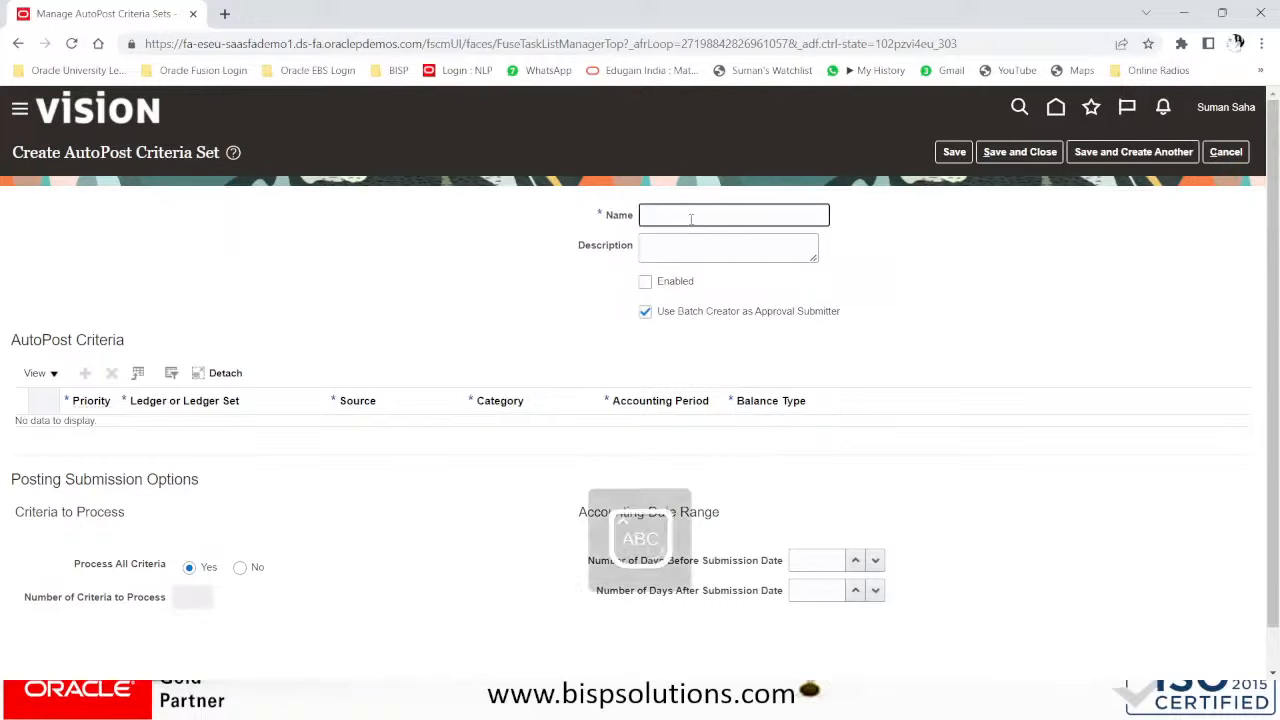
{"action": "type", "text": "A"}
{"action": "key", "text": "BackSpace"}
{"action": "key", "text": "Caps_Lock"}
{"action": "type", "text": "ll Journal"}
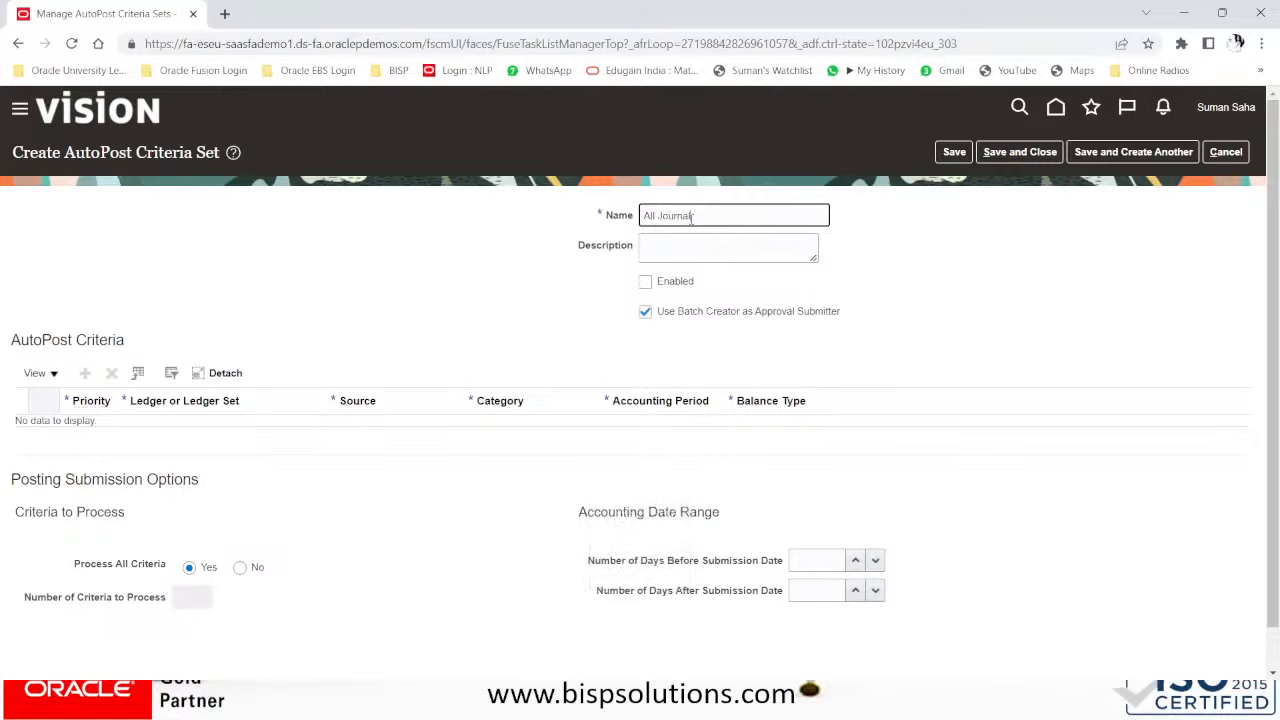
{"action": "type", "text": " BISP Global US"}
{"action": "key", "text": "Tab"}
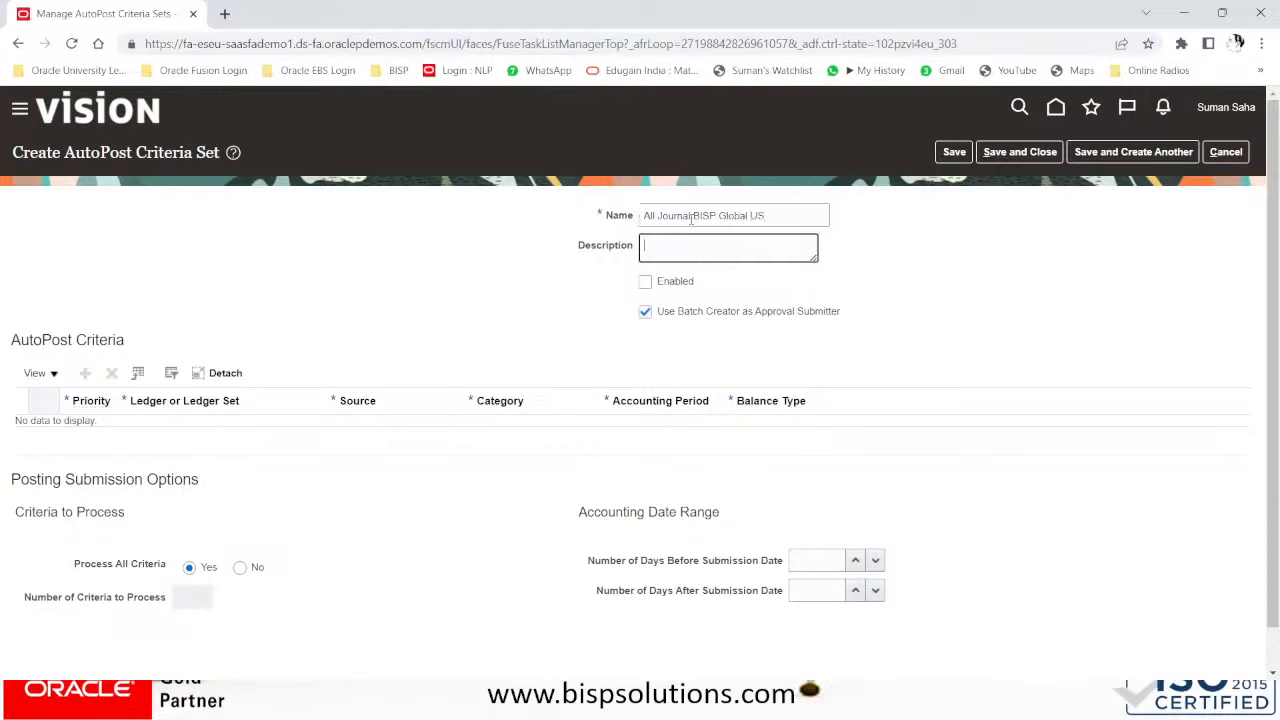
- Give the set the description 'BISP Adjustment' and mark it Enabled
{"action": "left_click_drag", "start_coordinate": [777, 217], "coordinate": [583, 229]}
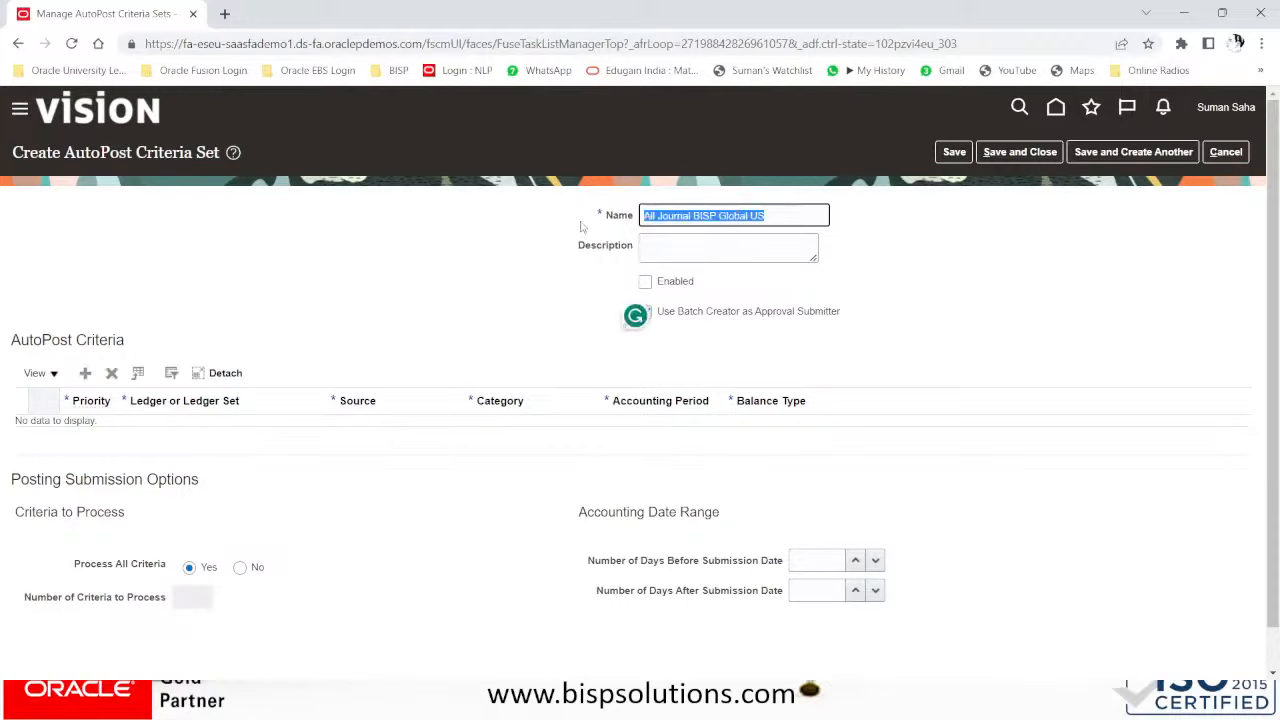
{"action": "left_click", "coordinate": [583, 229]}
{"action": "left_click", "coordinate": [697, 245]}
{"action": "type", "text": "BISP Adjustment"}
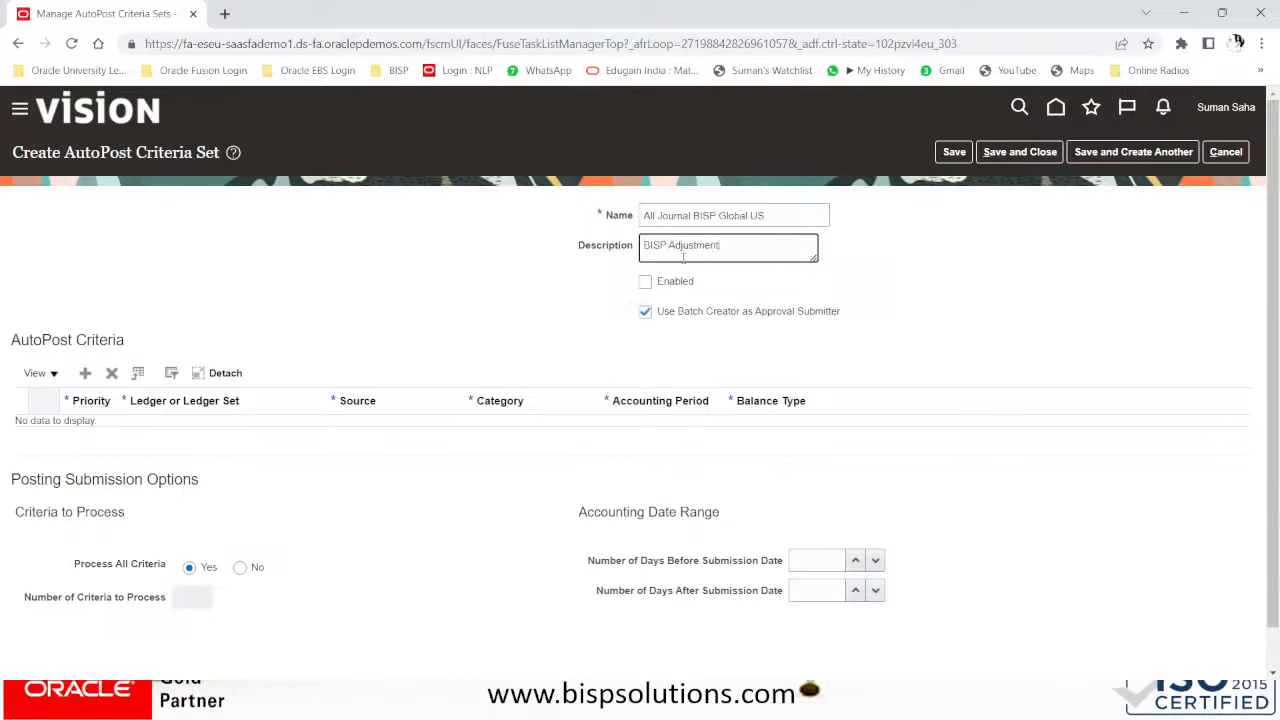
{"action": "left_click", "coordinate": [647, 285]}
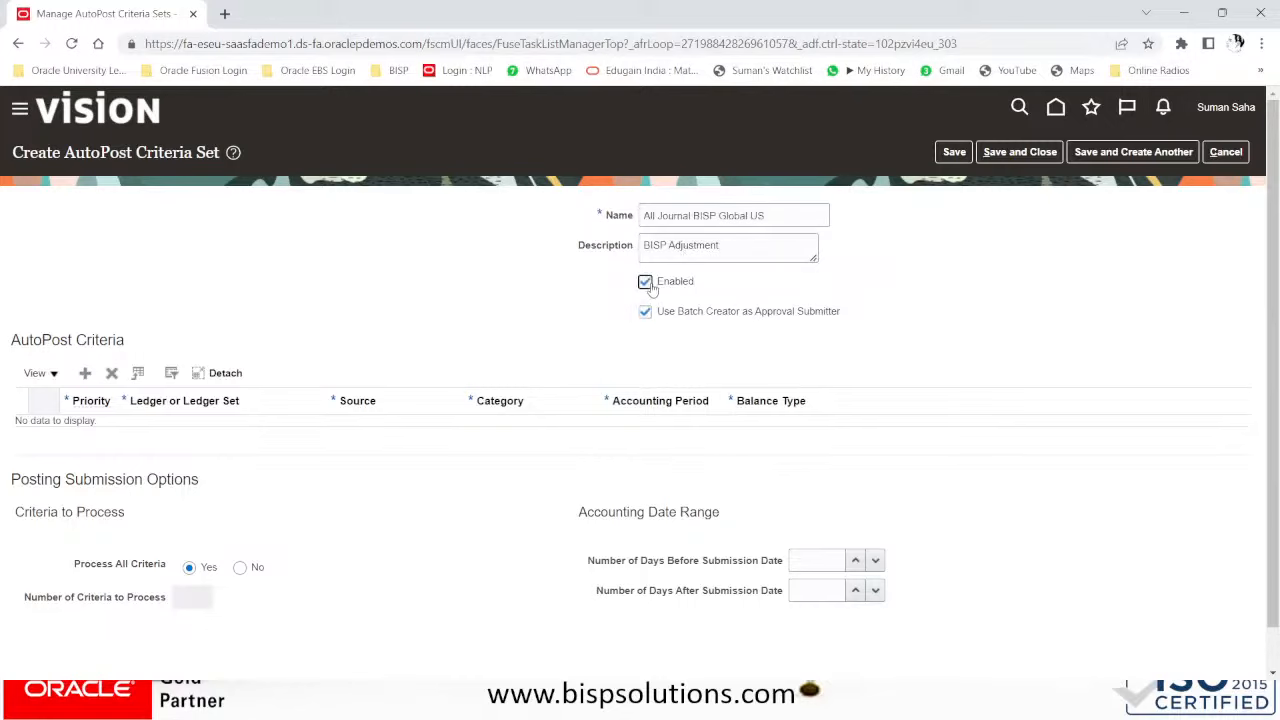
{"action": "scroll", "coordinate": [934, 323], "scroll_direction": "down", "scroll_amount": 1}
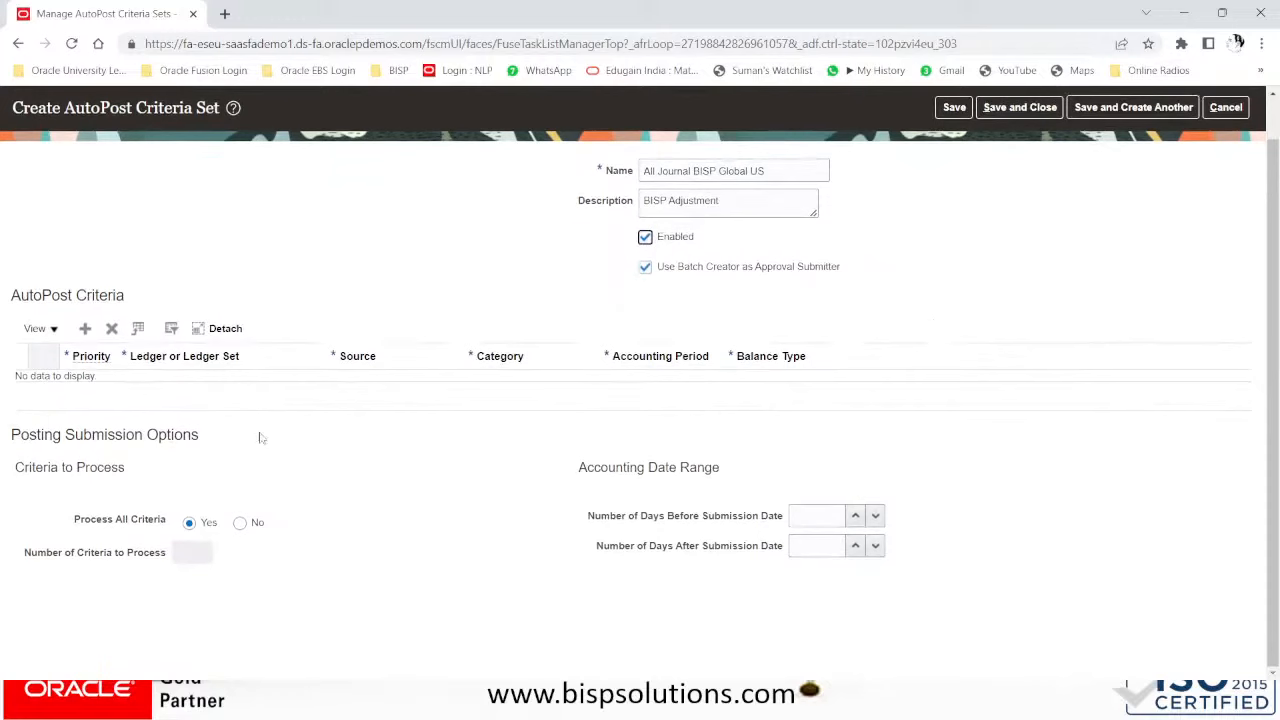
{"action": "scroll", "coordinate": [244, 405], "scroll_direction": "up", "scroll_amount": 1}
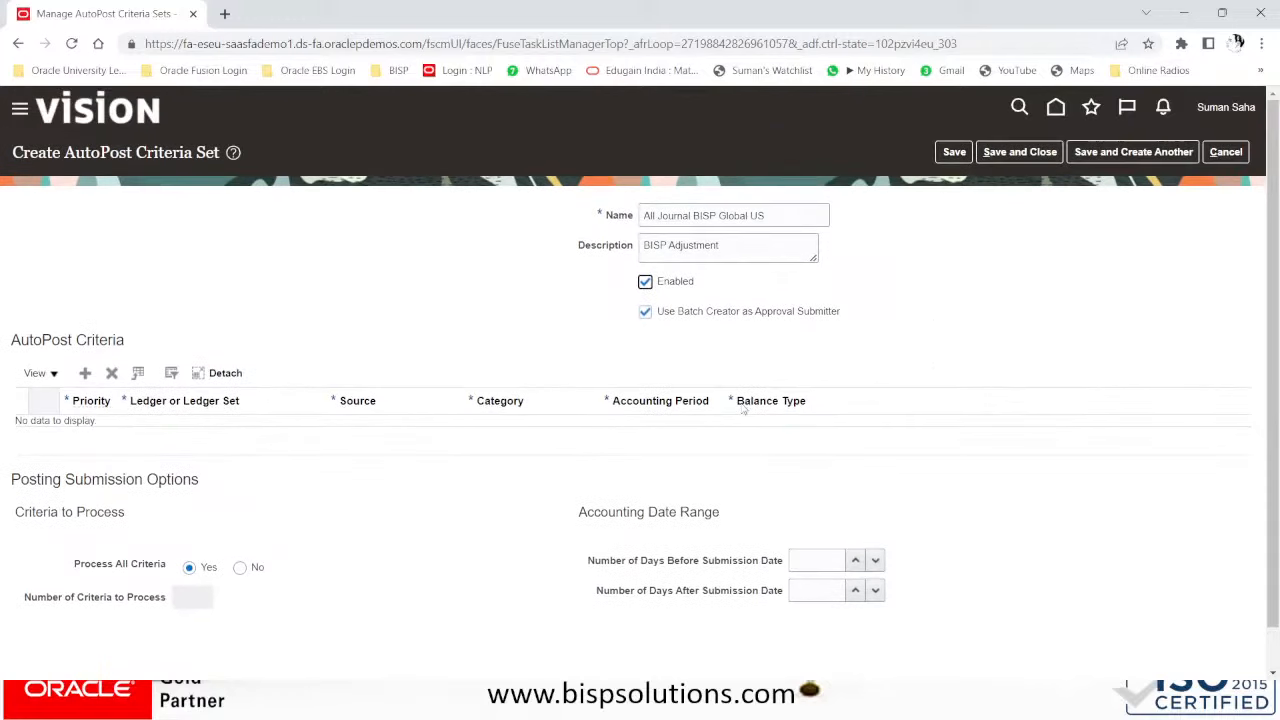
- Add a criteria row with priority 10 and ledger BISP GLOBAL US, found by searching 'bisp'
{"action": "left_click", "coordinate": [85, 373]}
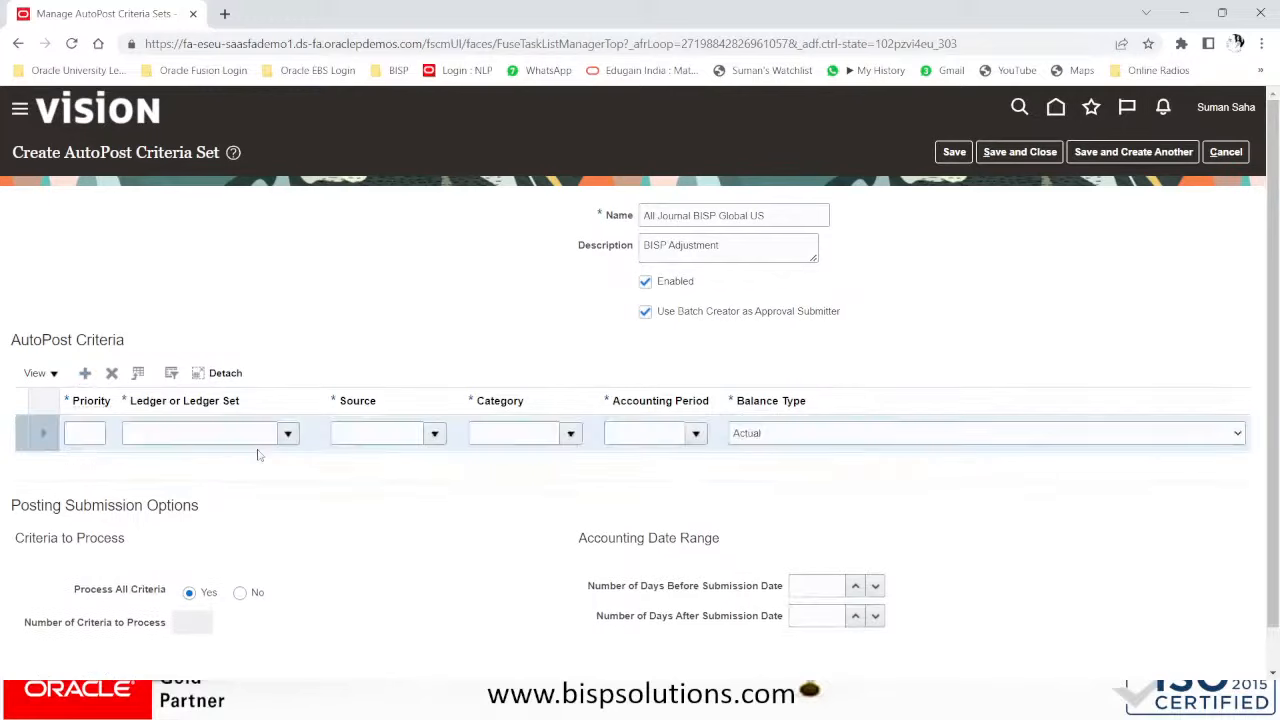
{"action": "left_click", "coordinate": [72, 433]}
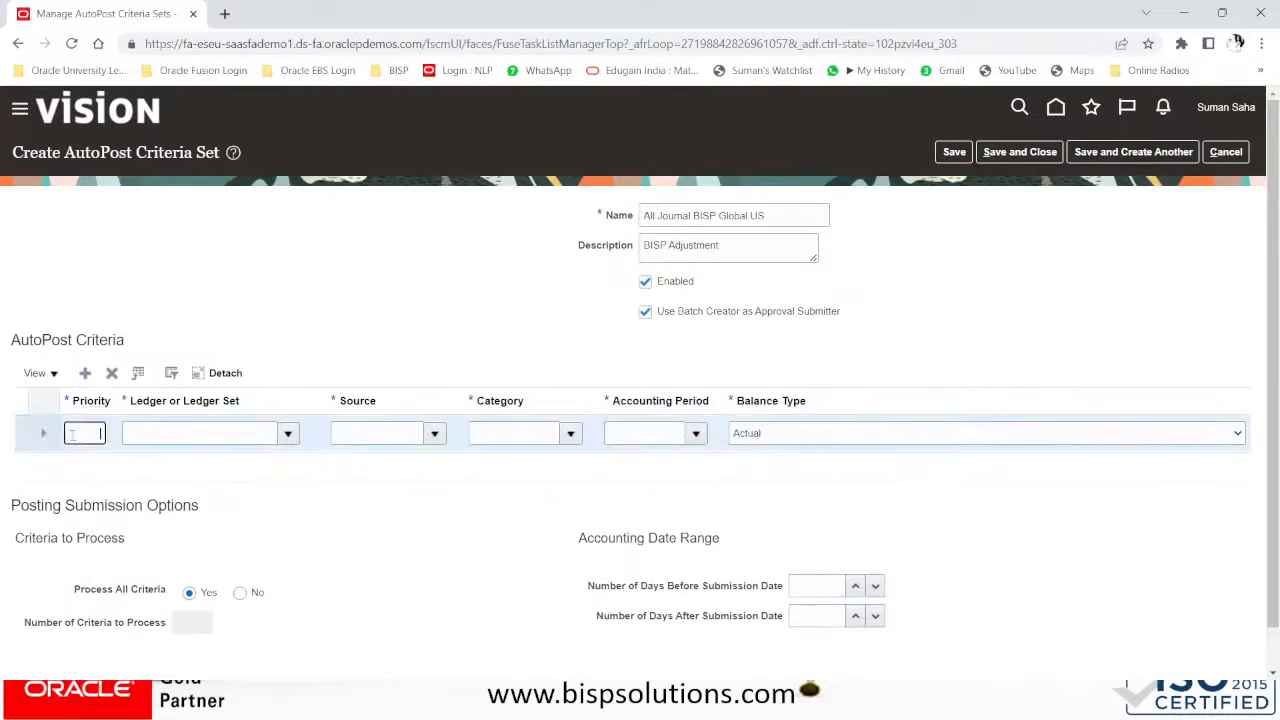
{"action": "left_click", "coordinate": [263, 440]}
{"action": "left_click", "coordinate": [289, 435]}
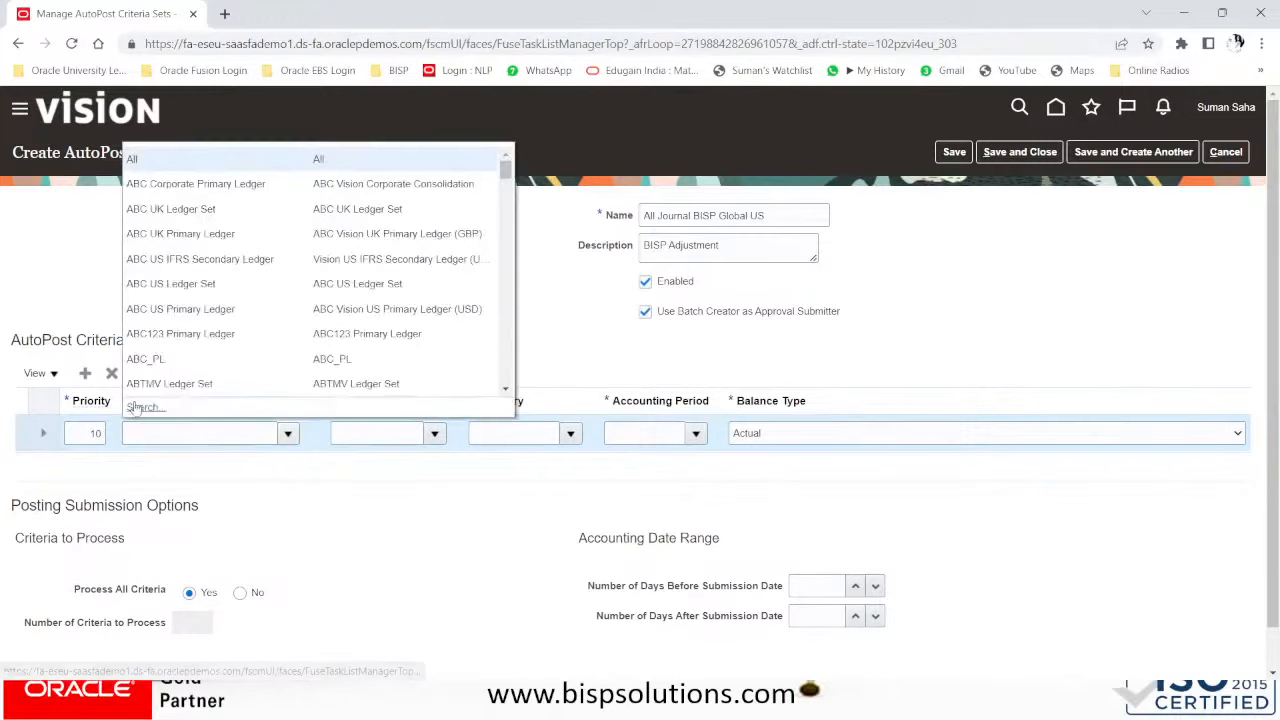
{"action": "left_click", "coordinate": [140, 408]}
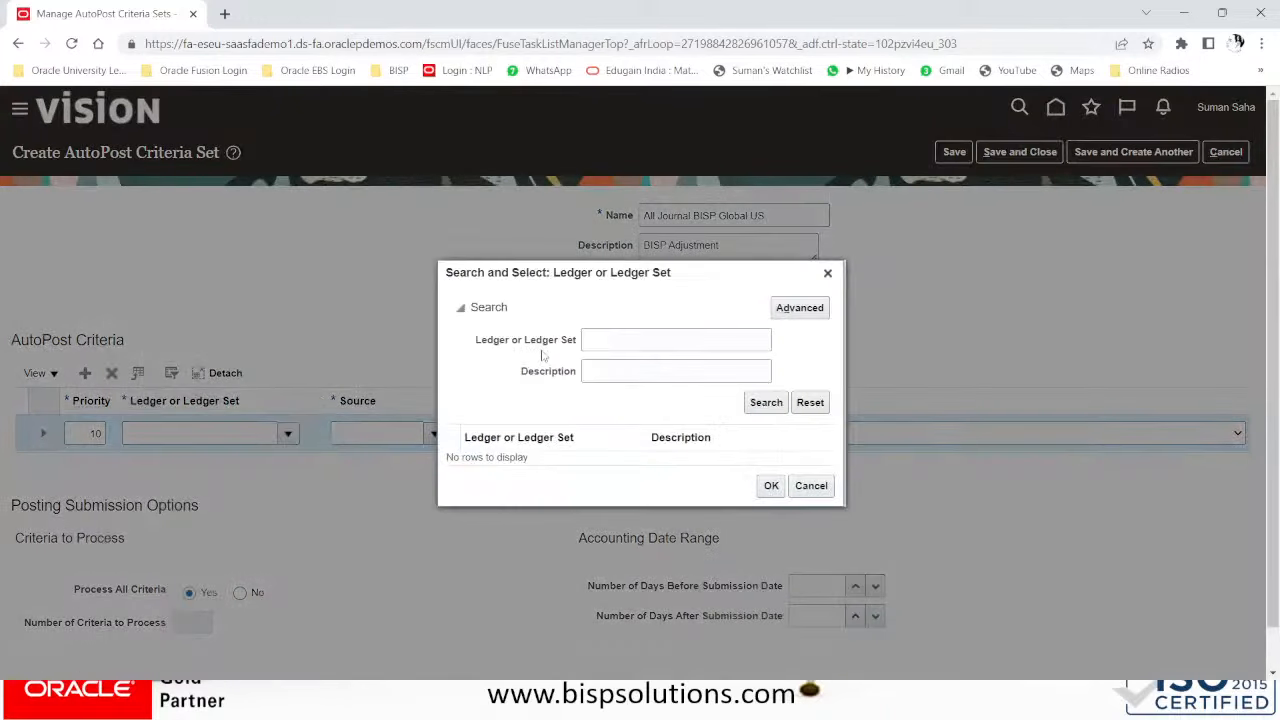
{"action": "left_click", "coordinate": [601, 338]}
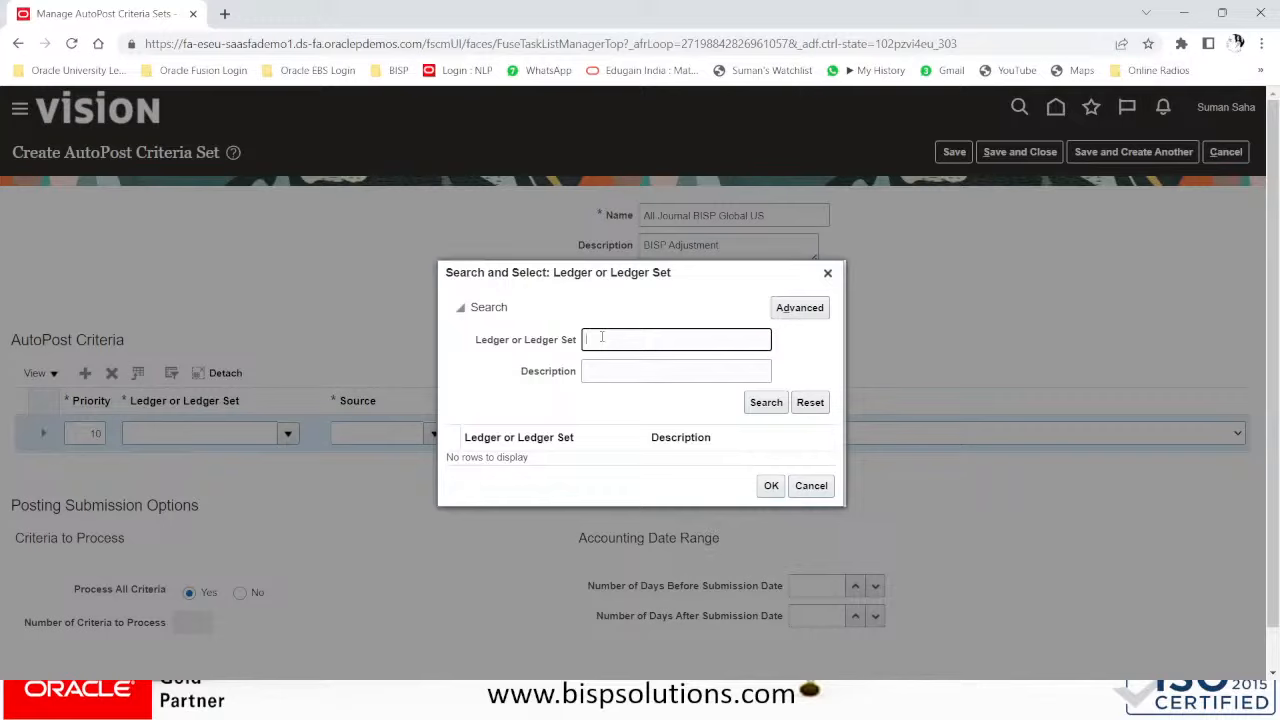
{"action": "type", "text": "bisp"}
{"action": "key", "text": "Return"}
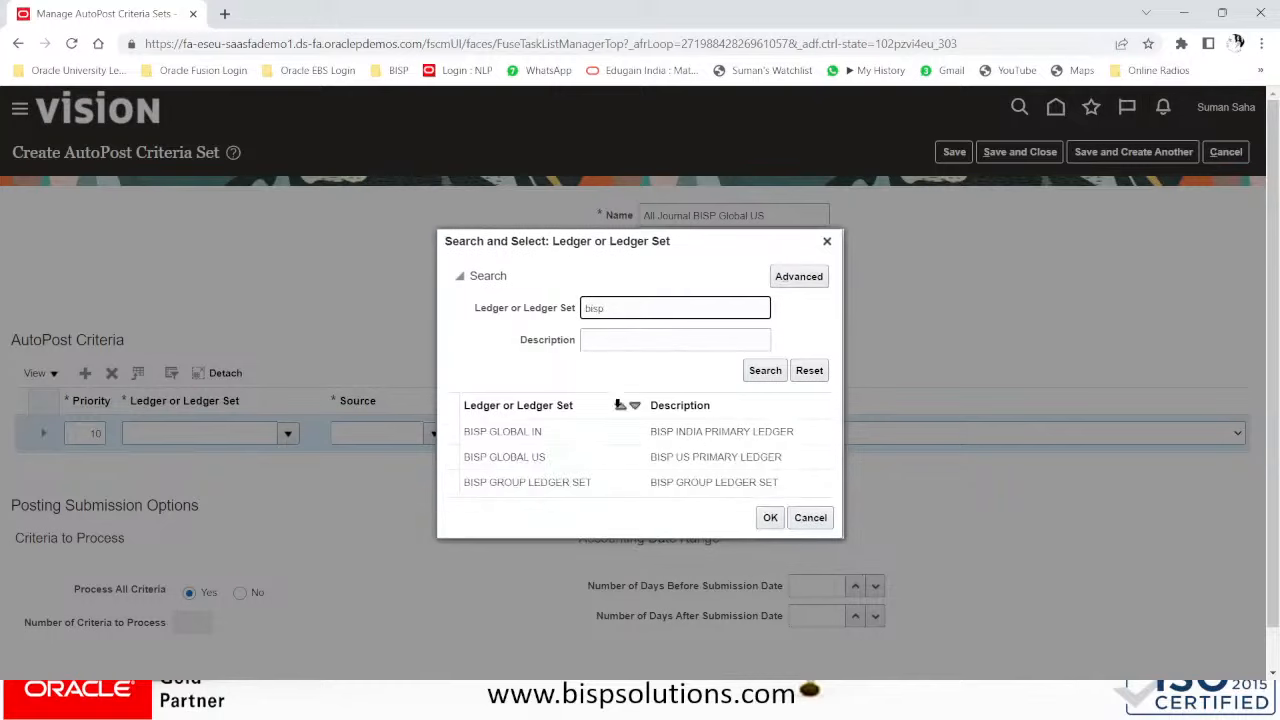
{"action": "left_click", "coordinate": [486, 457]}
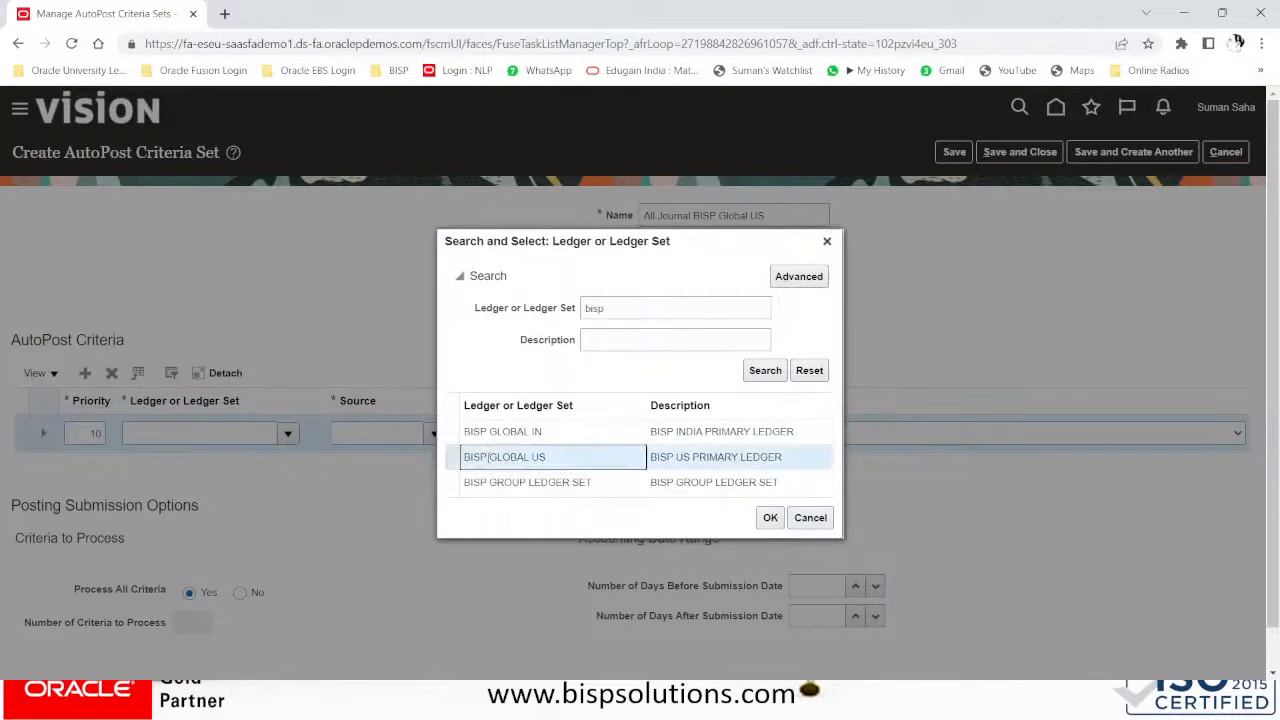
{"action": "left_click", "coordinate": [770, 518]}
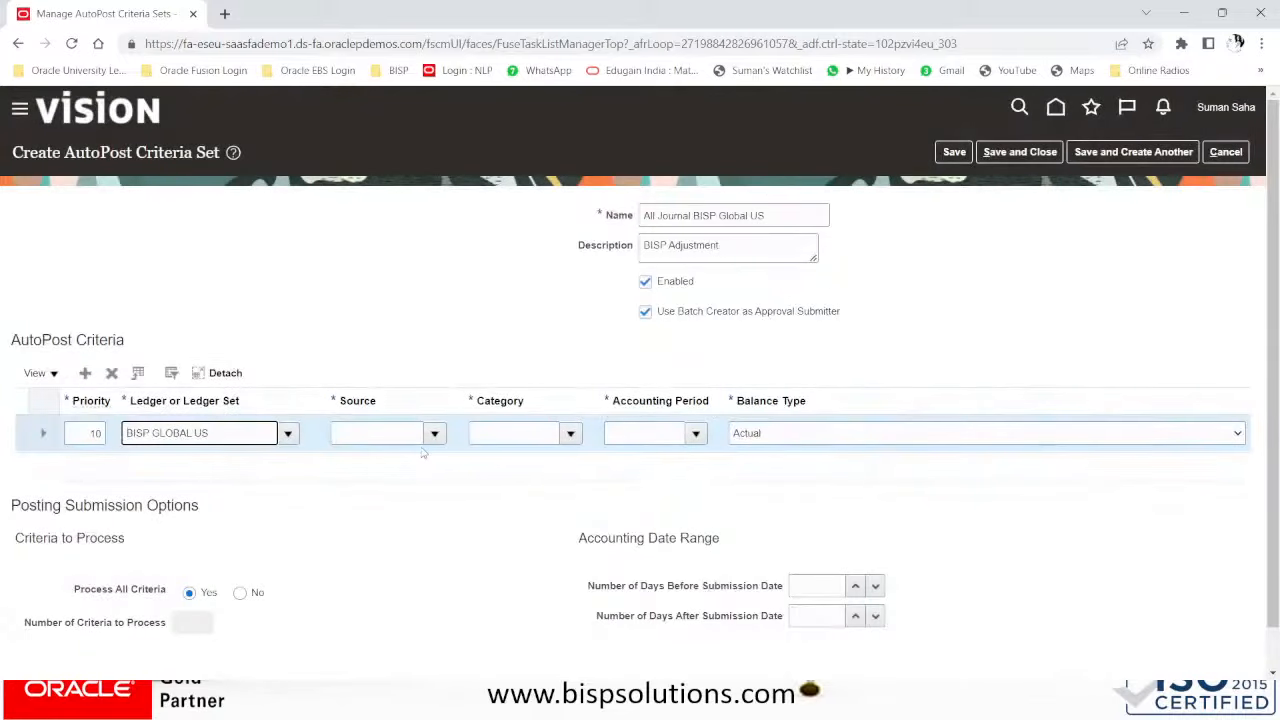
{"action": "left_click", "coordinate": [431, 435]}
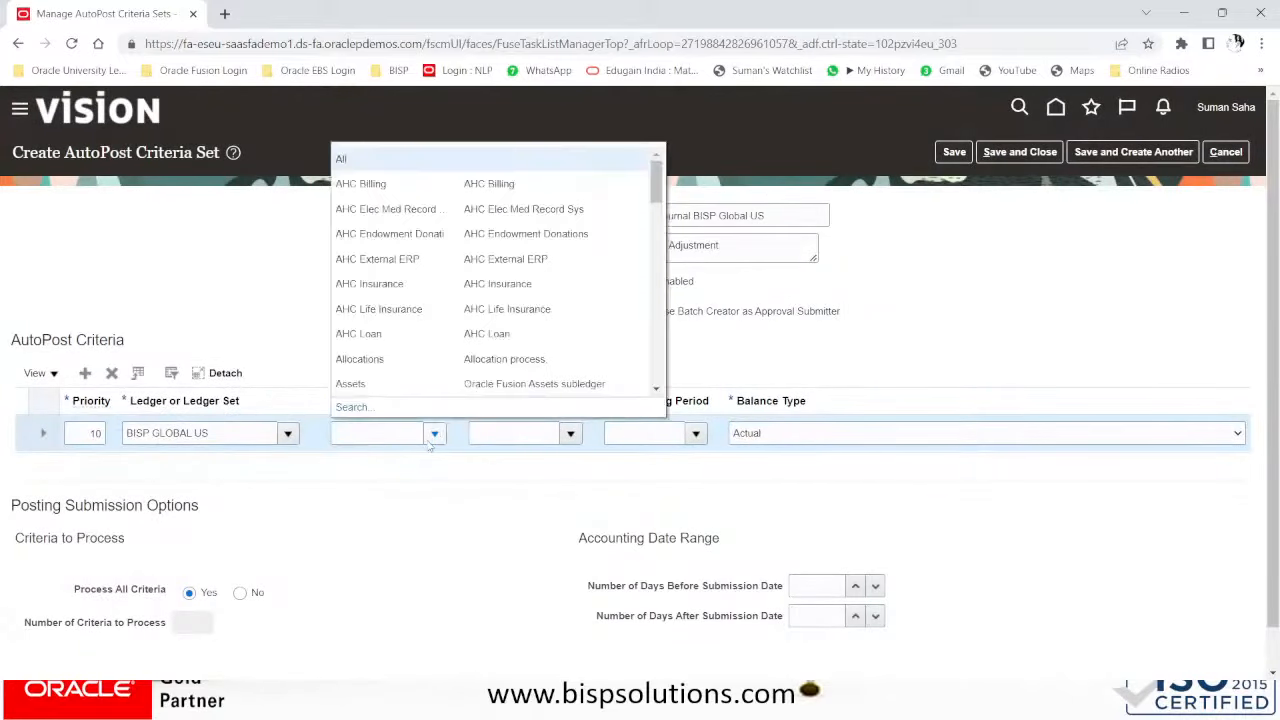
- Set the criterion's source to All and, through the category search, its category to All
{"action": "left_click", "coordinate": [363, 160]}
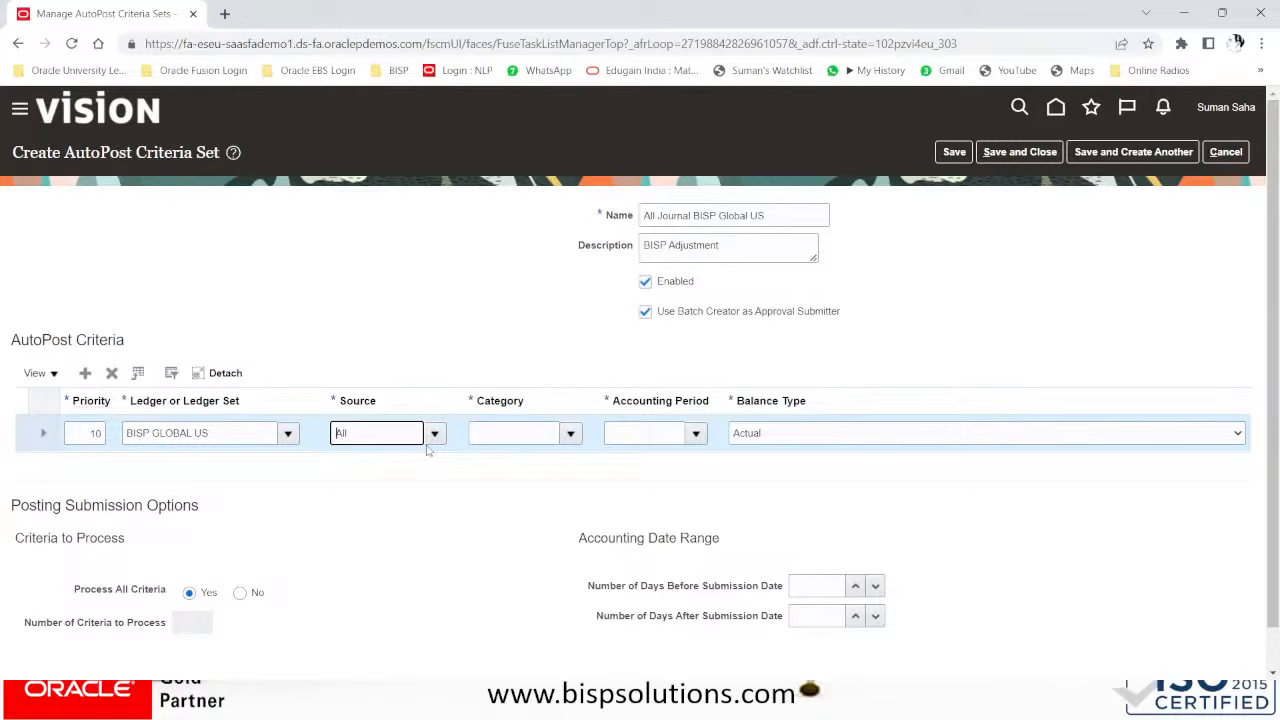
{"action": "left_click", "coordinate": [480, 433]}
{"action": "left_click", "coordinate": [574, 432]}
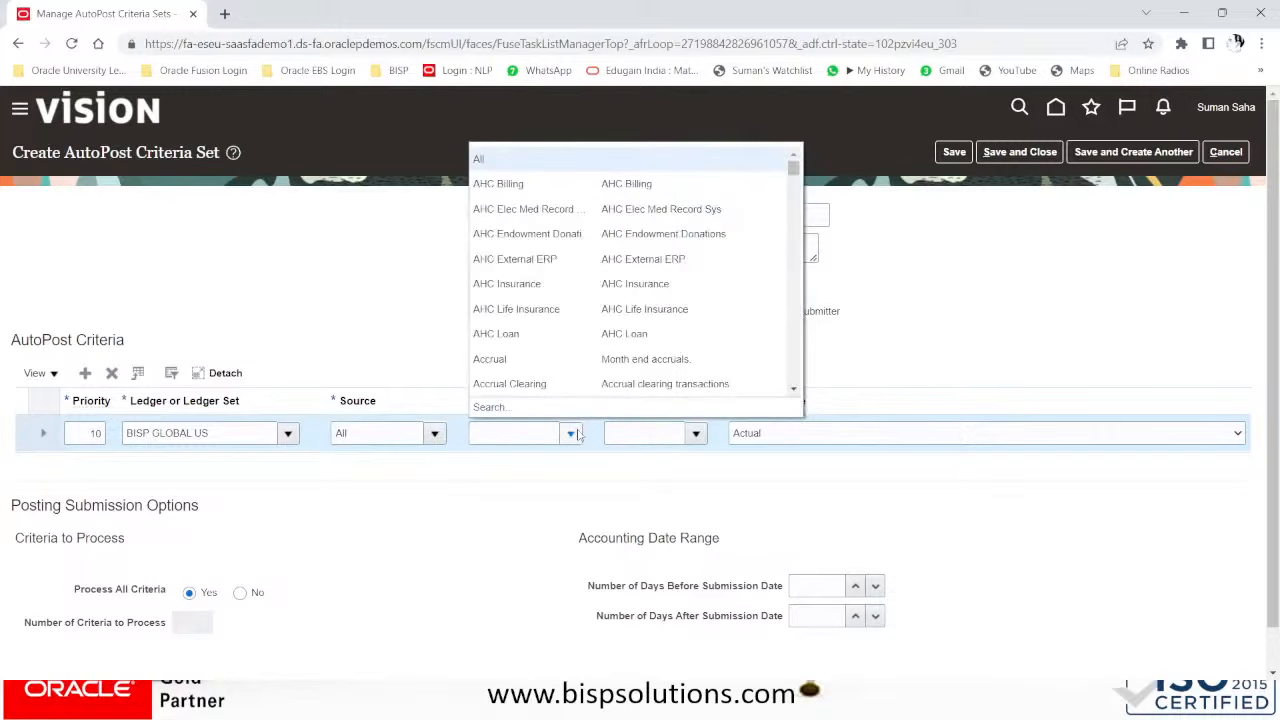
{"action": "left_click", "coordinate": [489, 408]}
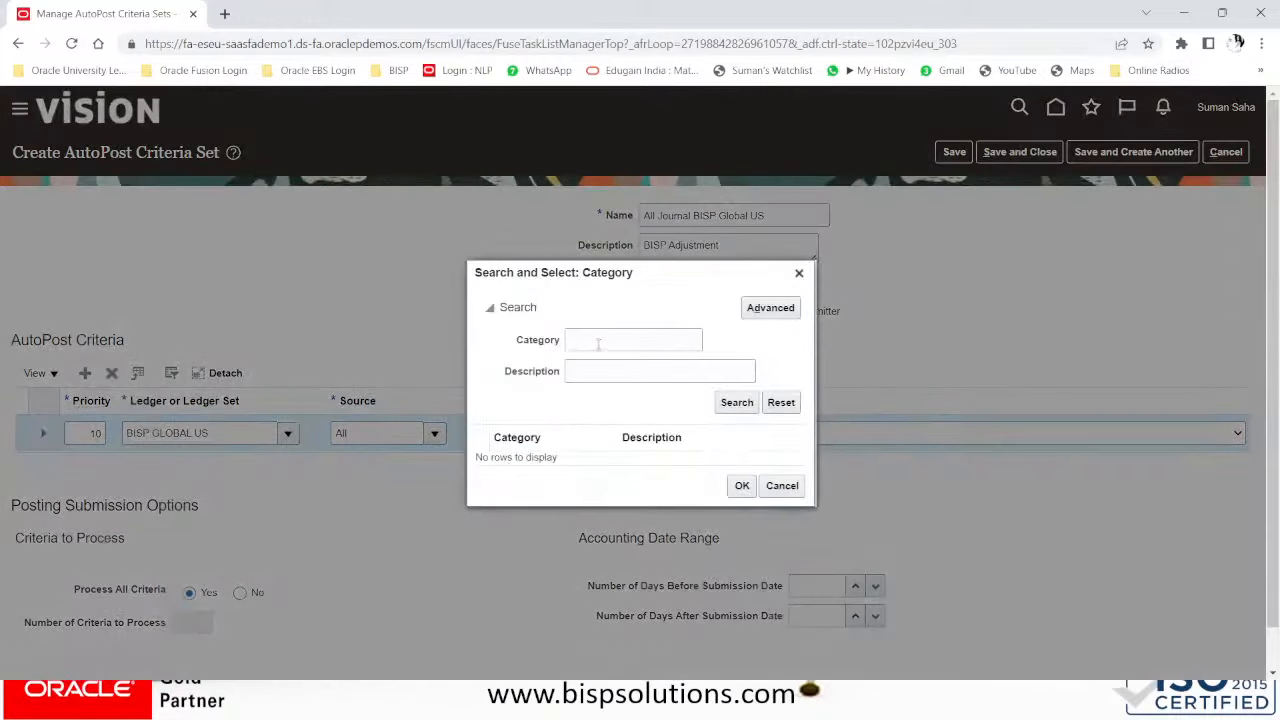
{"action": "left_click", "coordinate": [598, 341]}
{"action": "type", "text": "bisp"}
{"action": "key", "text": "Return"}
{"action": "left_click", "coordinate": [560, 457]}
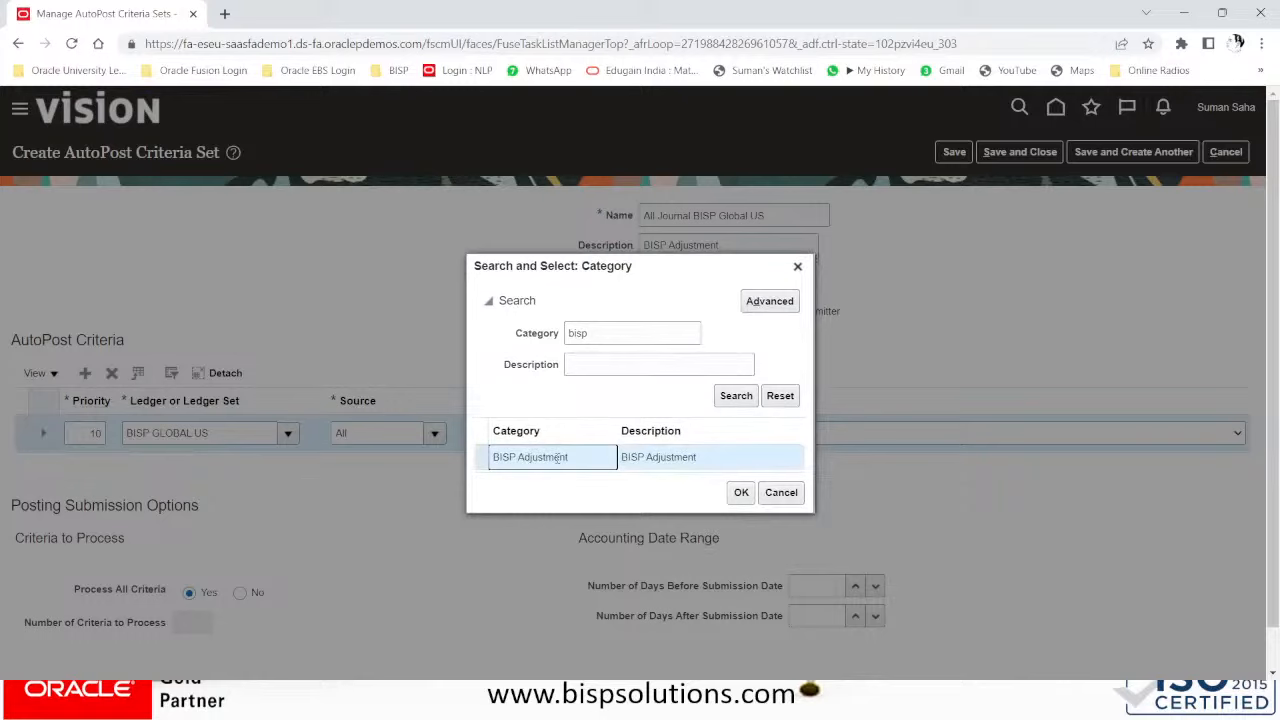
{"action": "left_click_drag", "start_coordinate": [634, 333], "coordinate": [476, 333]}
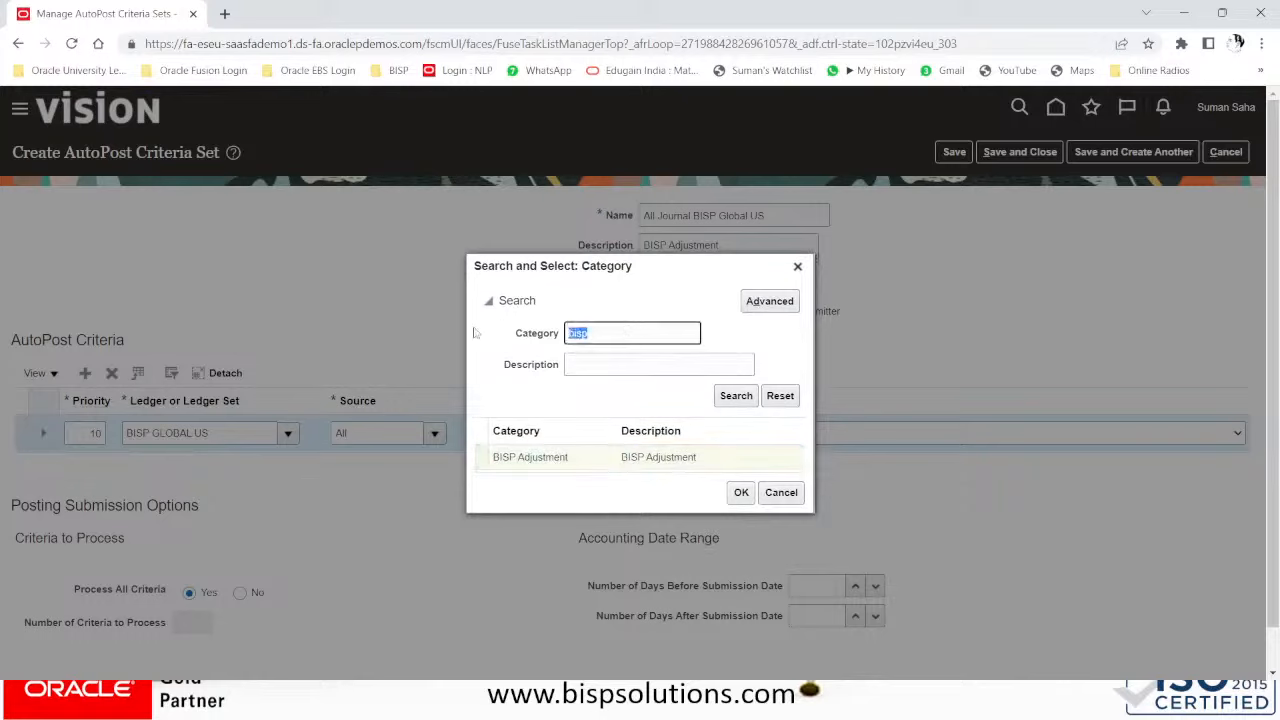
{"action": "type", "text": "all"}
{"action": "key", "text": "Return"}
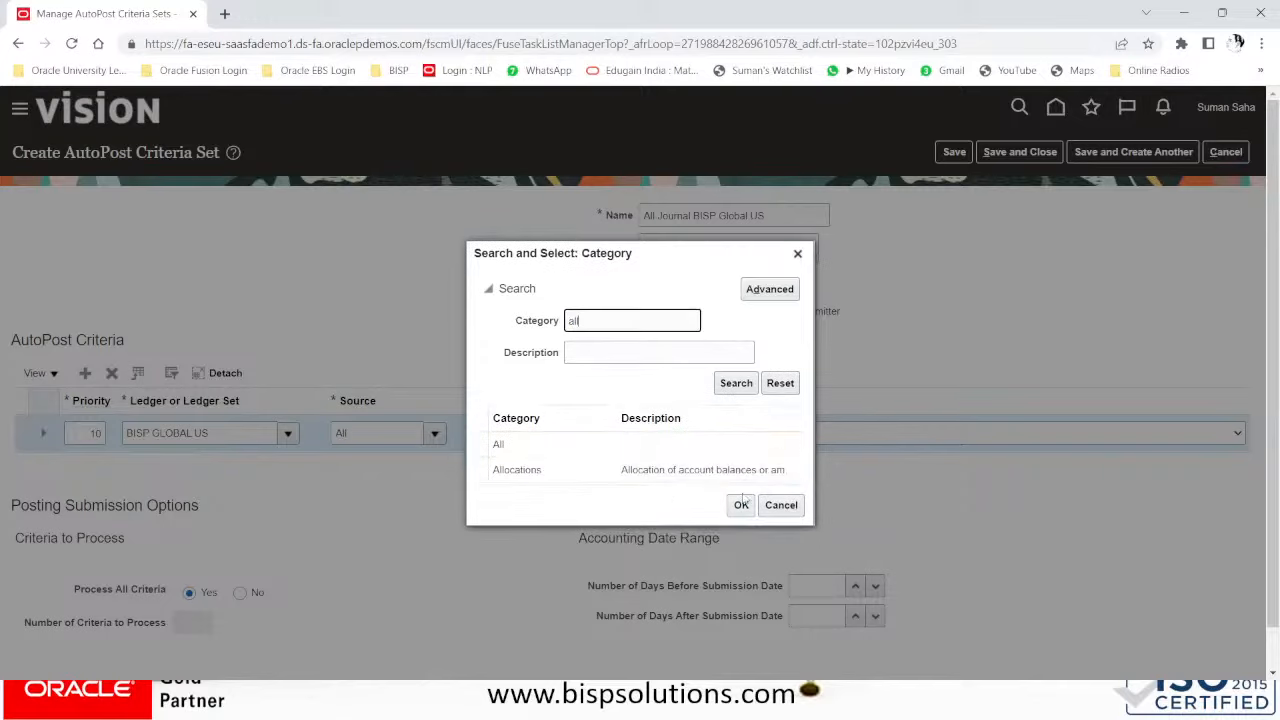
{"action": "left_click", "coordinate": [549, 447]}
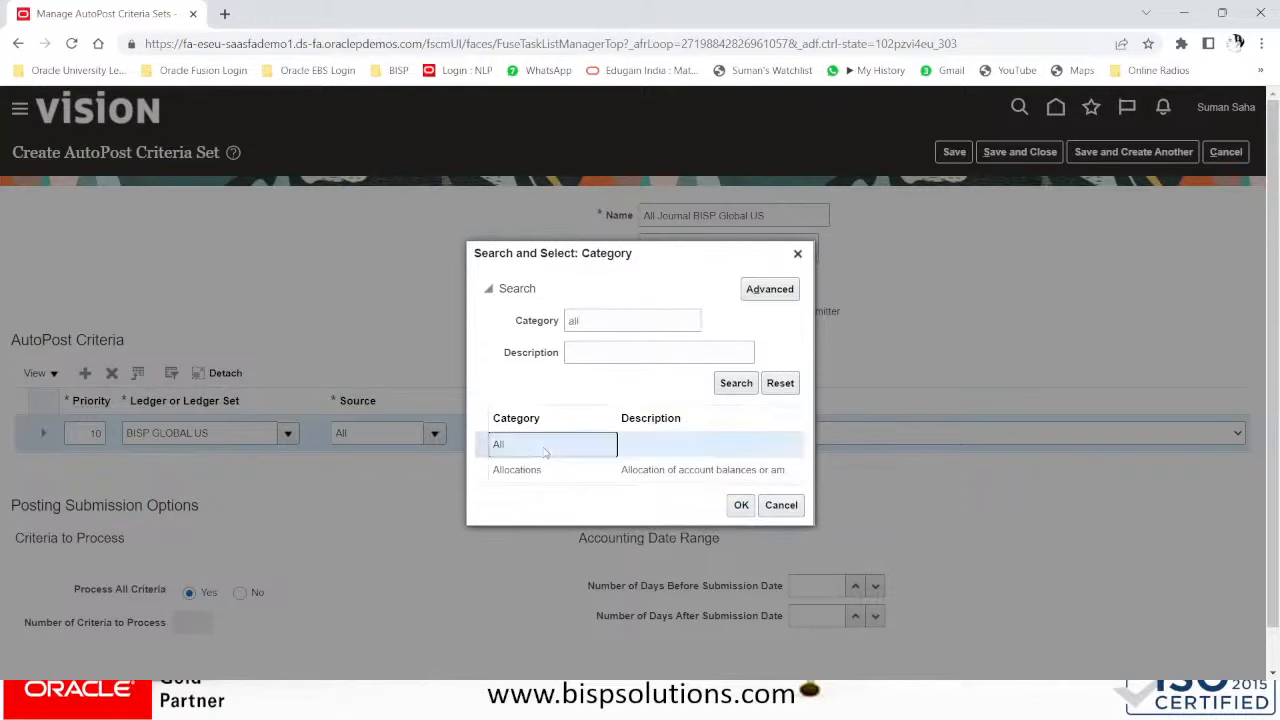
{"action": "left_click", "coordinate": [741, 506]}
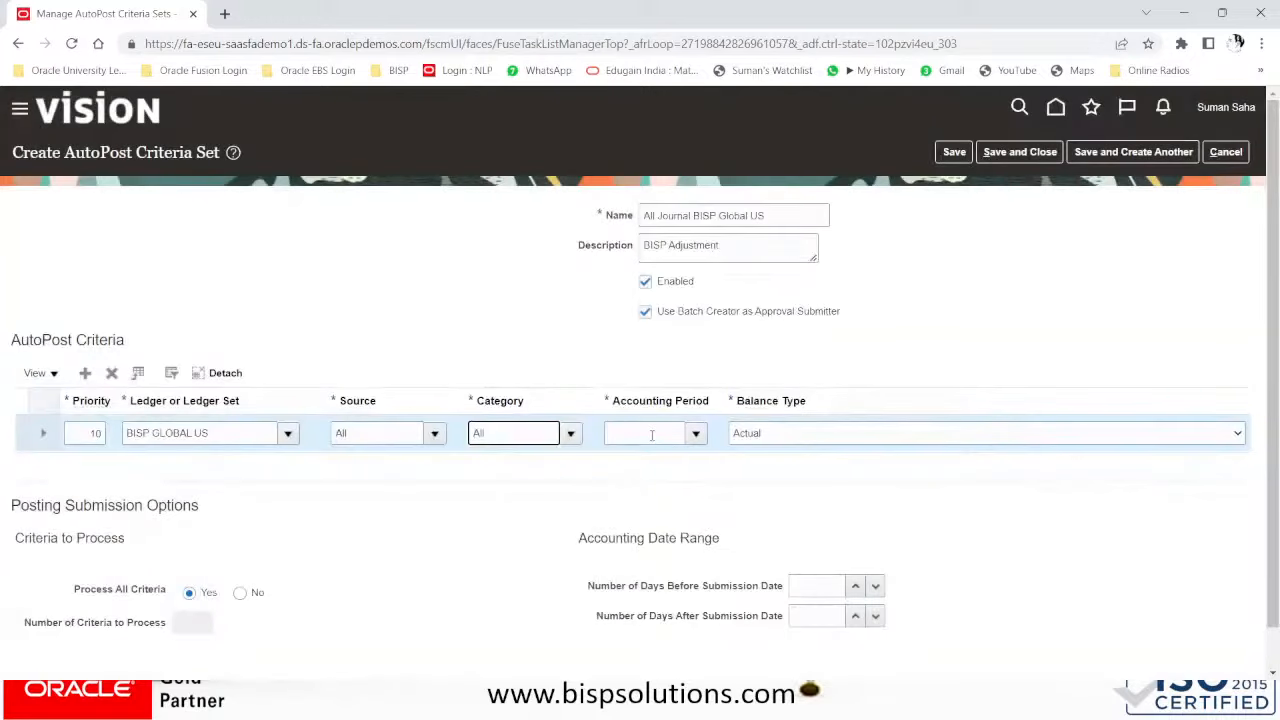
- Set the accounting period to All and save the criteria set
{"action": "left_click", "coordinate": [652, 434]}
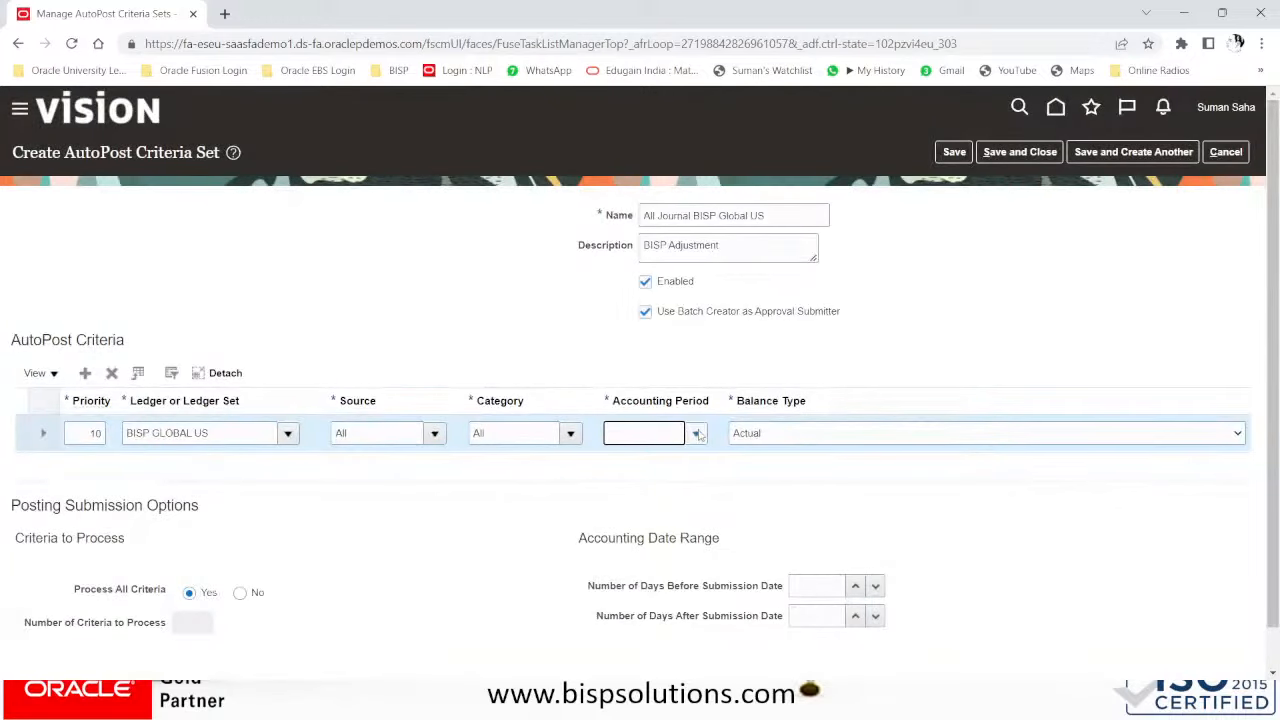
{"action": "left_click", "coordinate": [696, 434]}
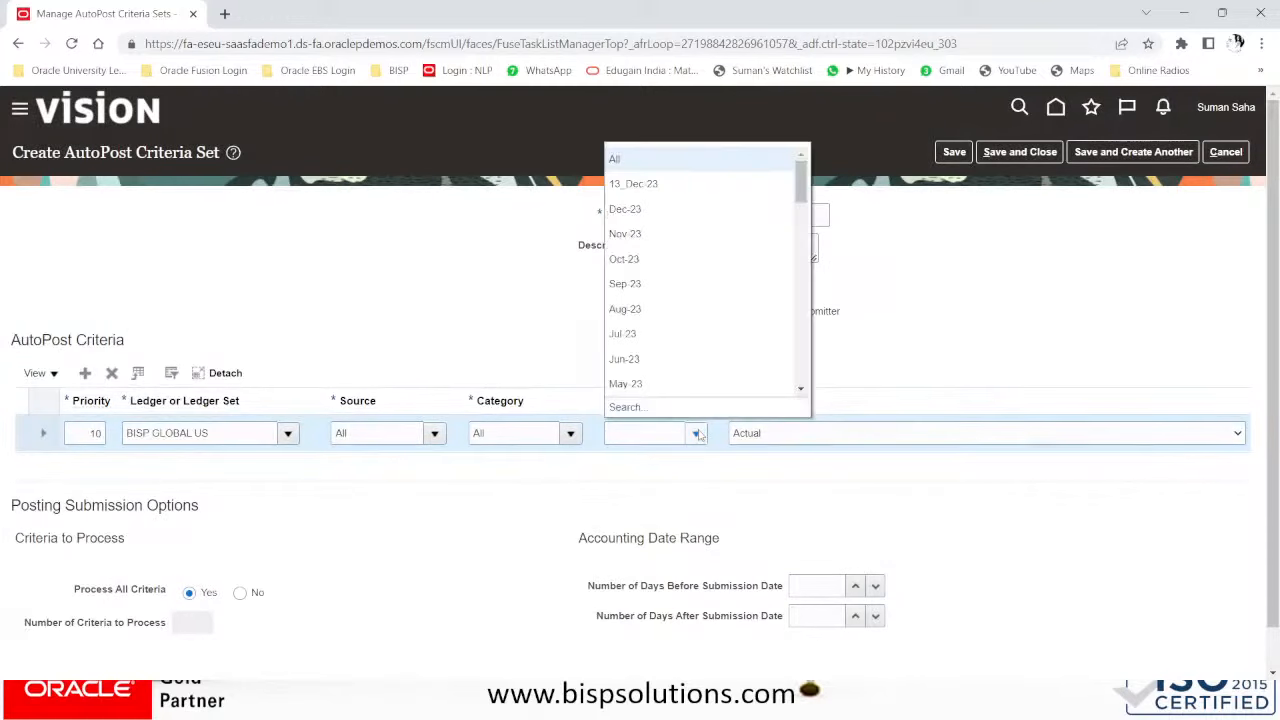
{"action": "left_click", "coordinate": [614, 159]}
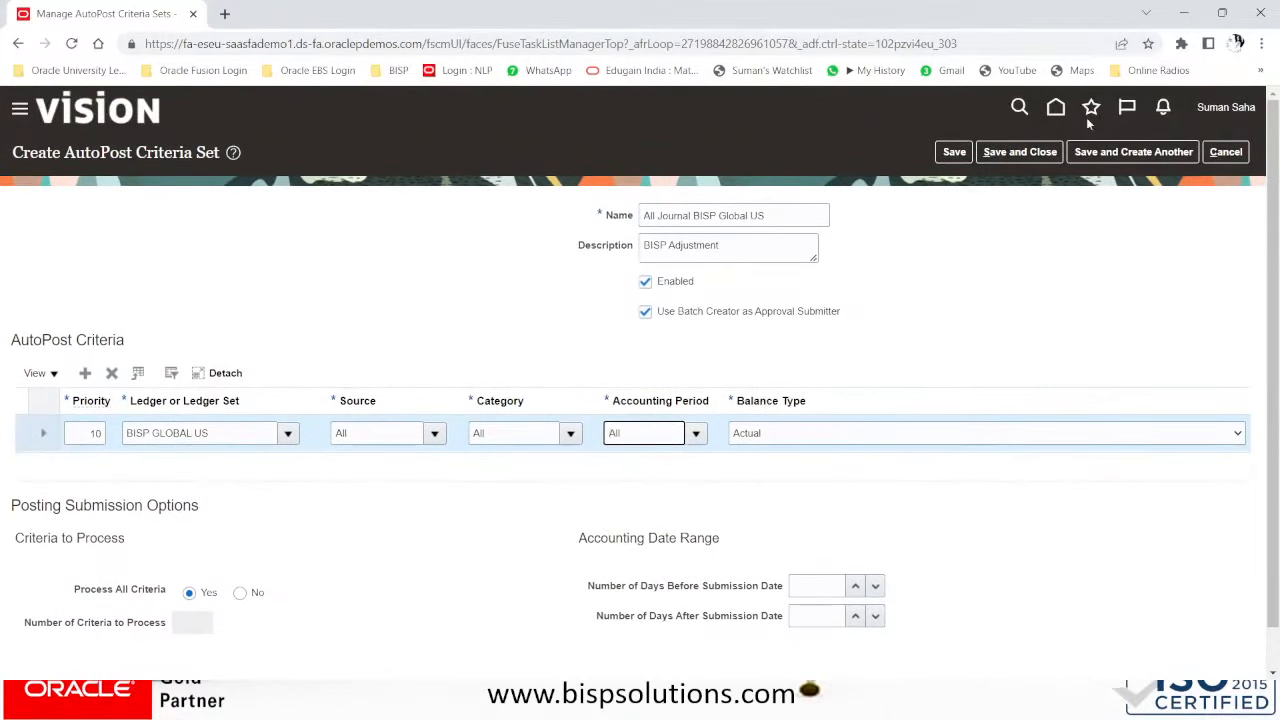
{"action": "left_click", "coordinate": [1022, 156]}
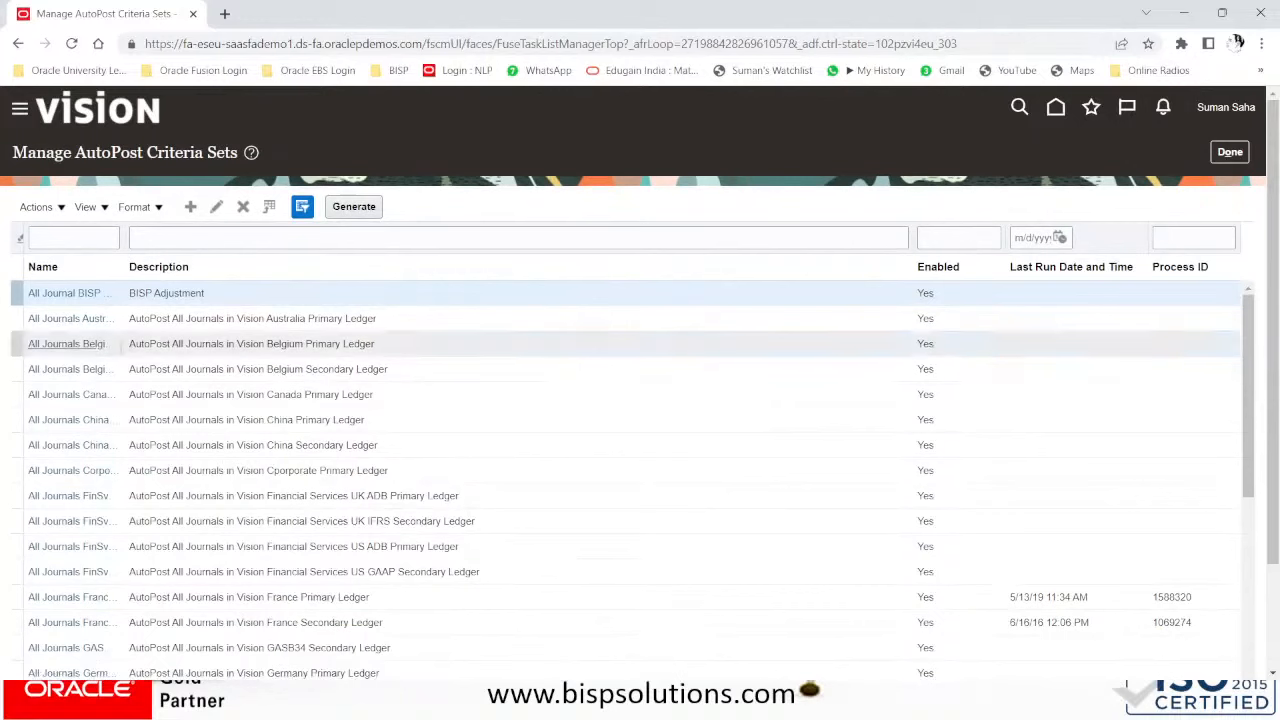
- Widen the Name column to check the new All Journal BISP Global US set
{"action": "left_click_drag", "start_coordinate": [124, 233], "coordinate": [191, 236]}
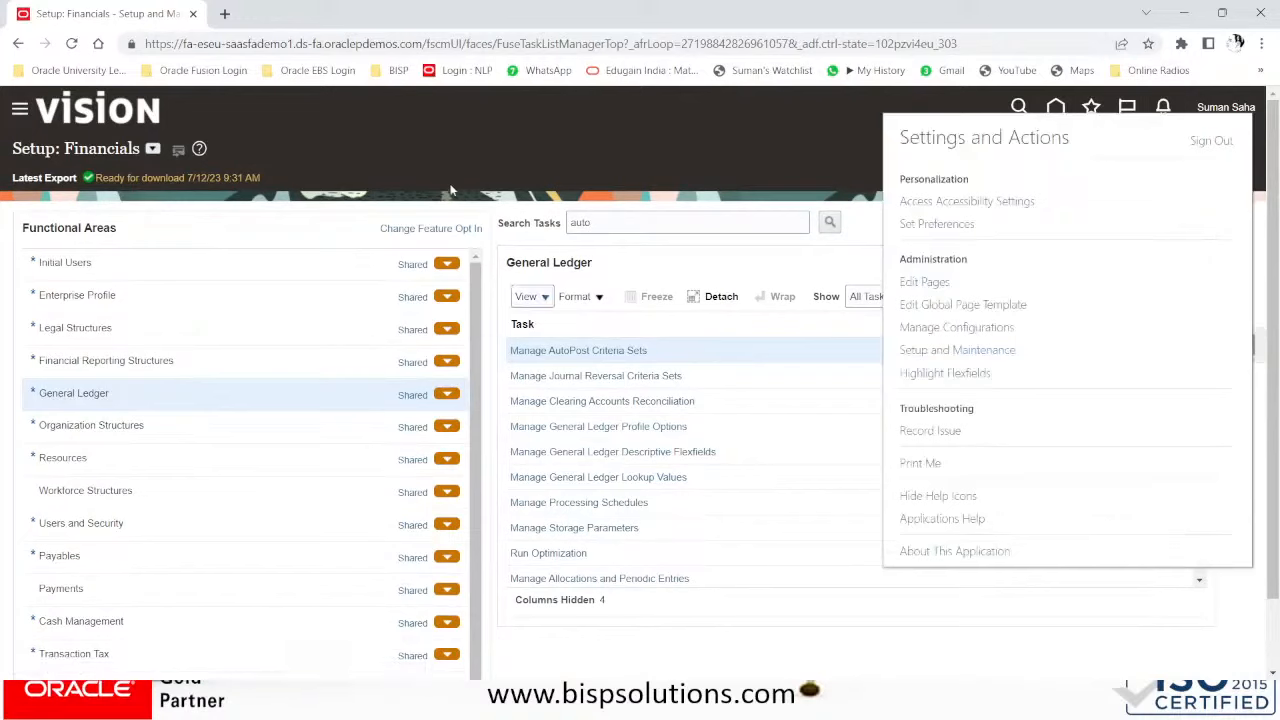
- Go to General Accounting > Journals and start a new journal with Create Journal
{"action": "left_click", "coordinate": [320, 212]}
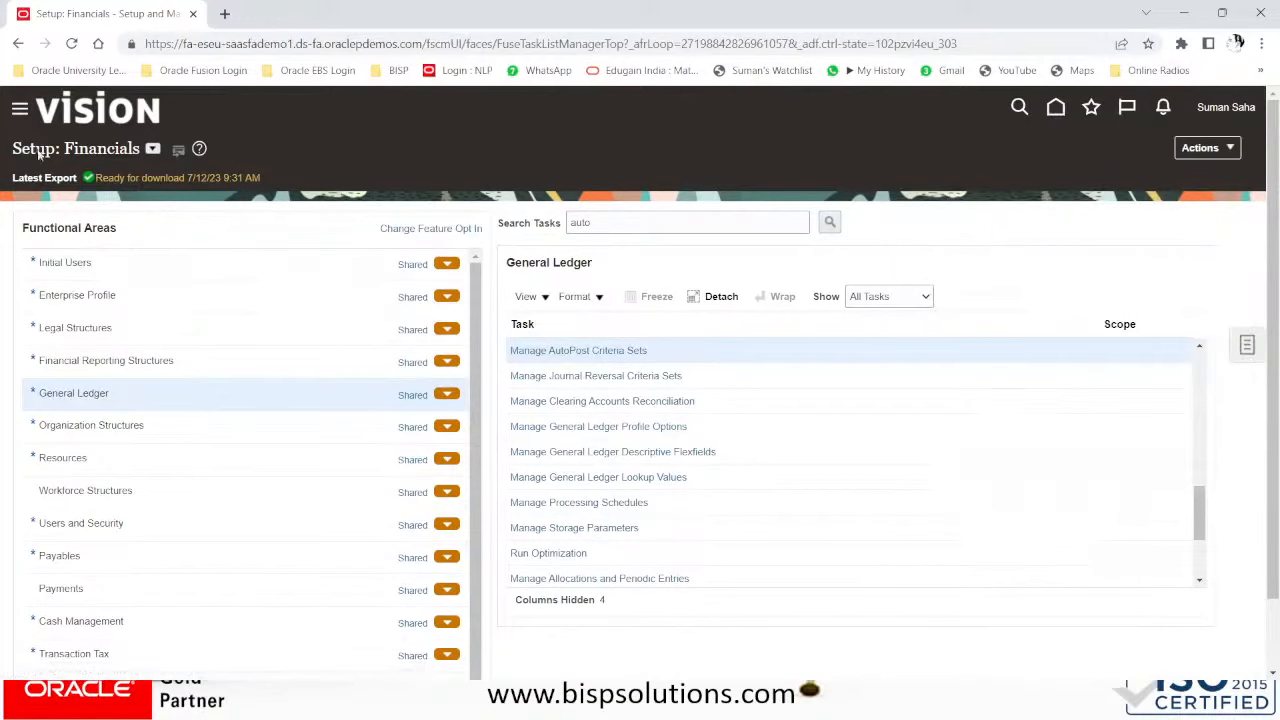
{"action": "left_click", "coordinate": [16, 112]}
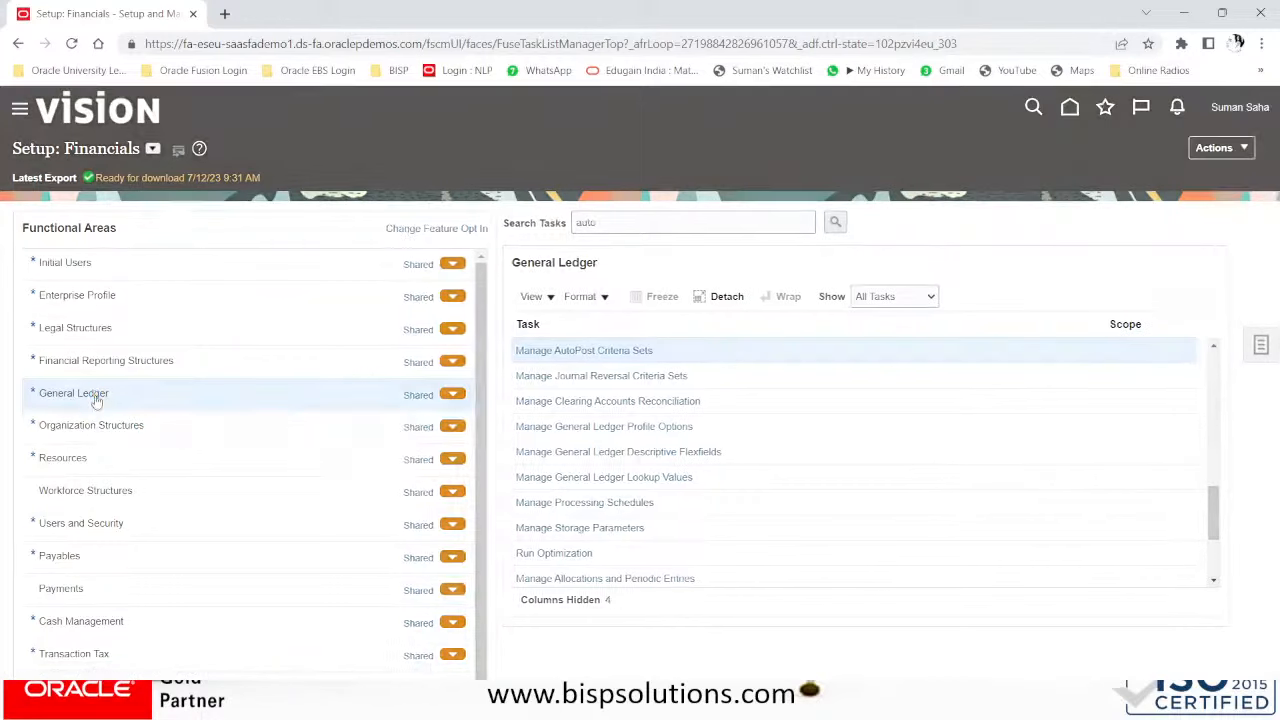
{"action": "scroll", "coordinate": [183, 477], "scroll_direction": "down", "scroll_amount": 2}
{"action": "scroll", "coordinate": [183, 477], "scroll_direction": "down", "scroll_amount": 5}
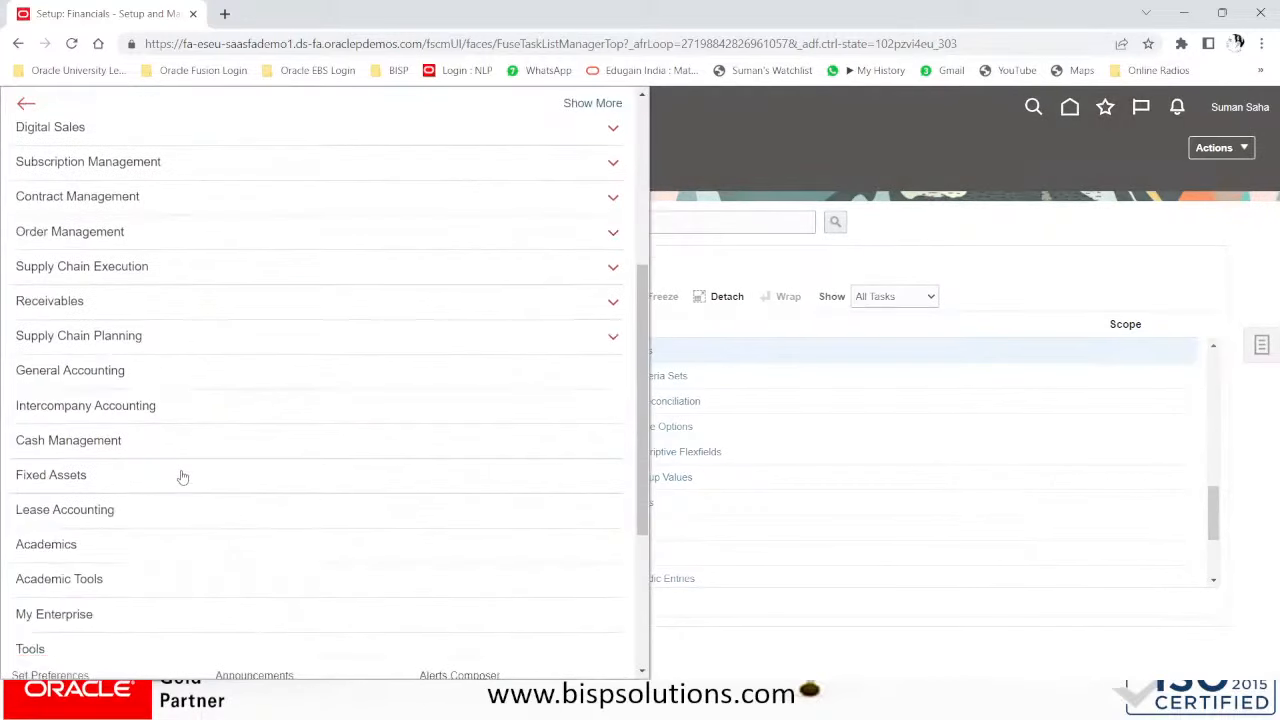
{"action": "scroll", "coordinate": [183, 494], "scroll_direction": "down", "scroll_amount": 2}
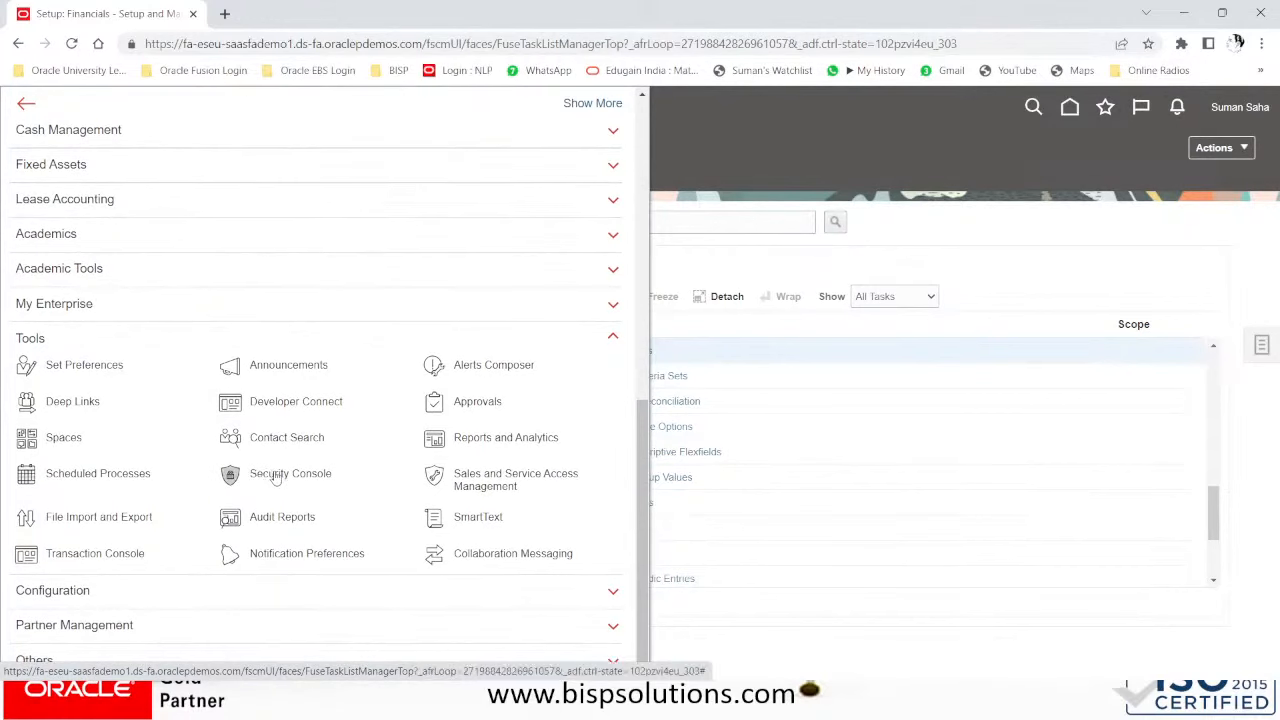
{"action": "scroll", "coordinate": [257, 478], "scroll_direction": "up", "scroll_amount": 3}
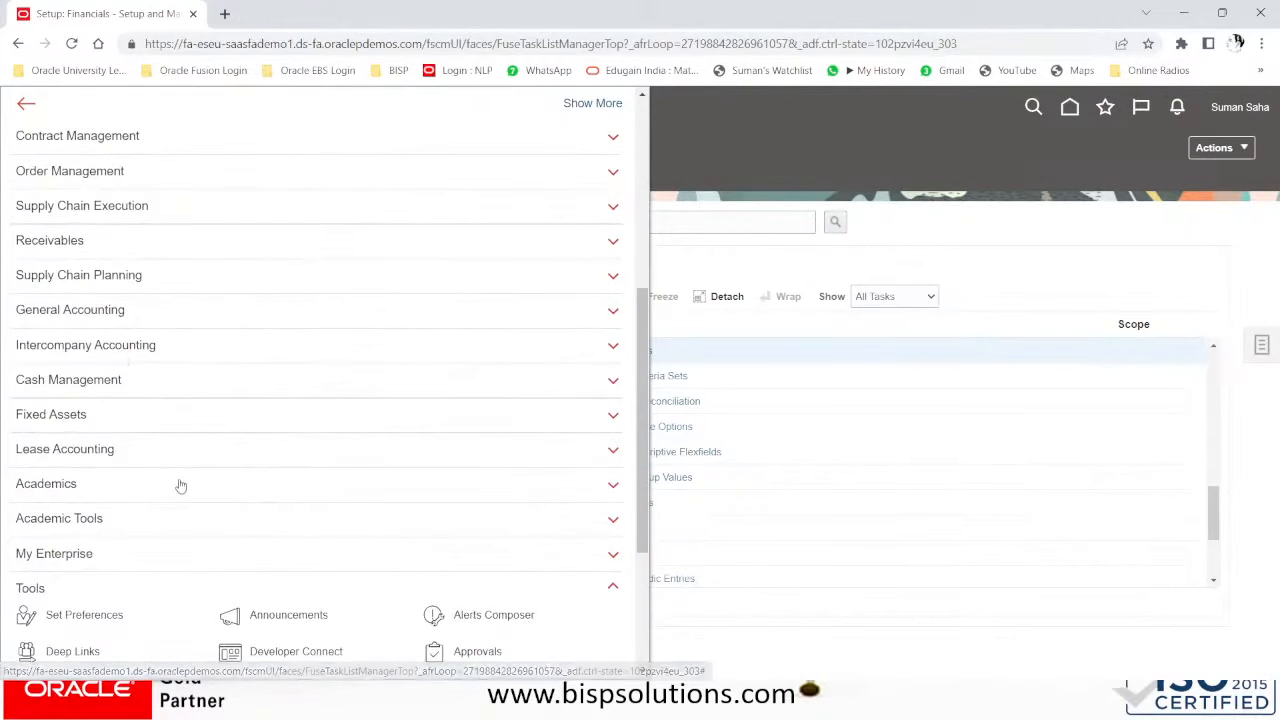
{"action": "left_click", "coordinate": [151, 311]}
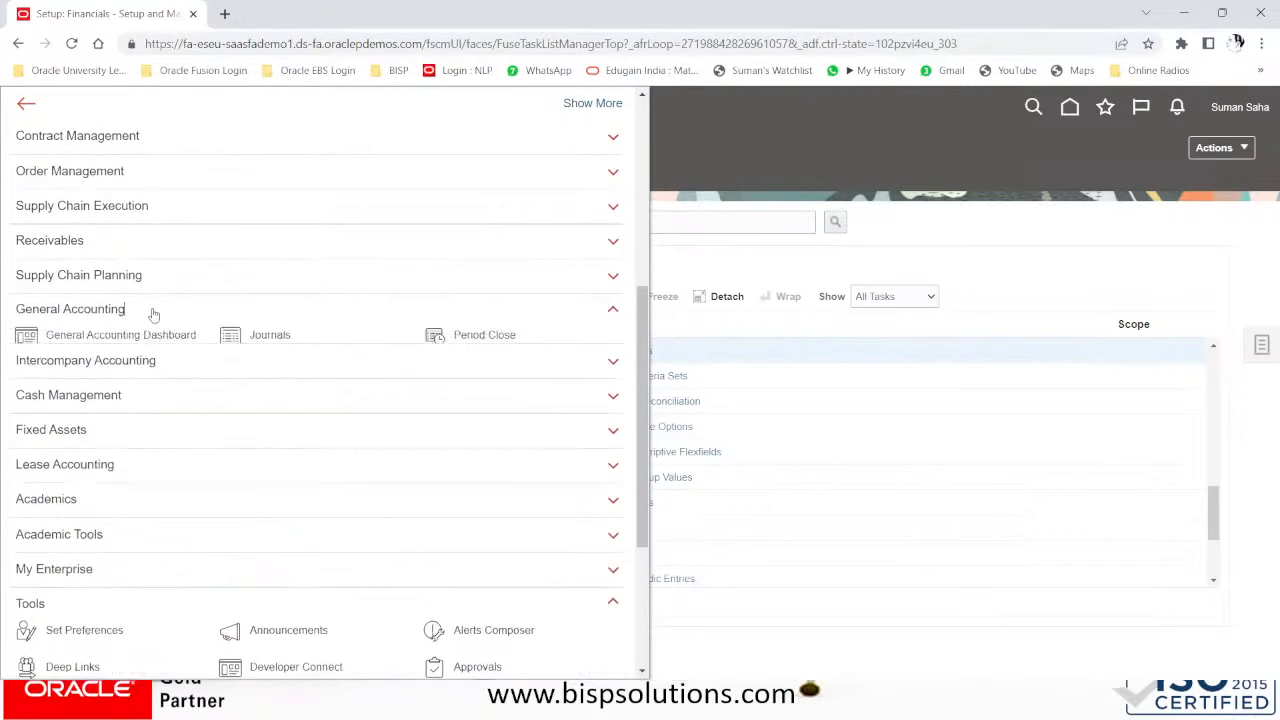
{"action": "left_click", "coordinate": [269, 338]}
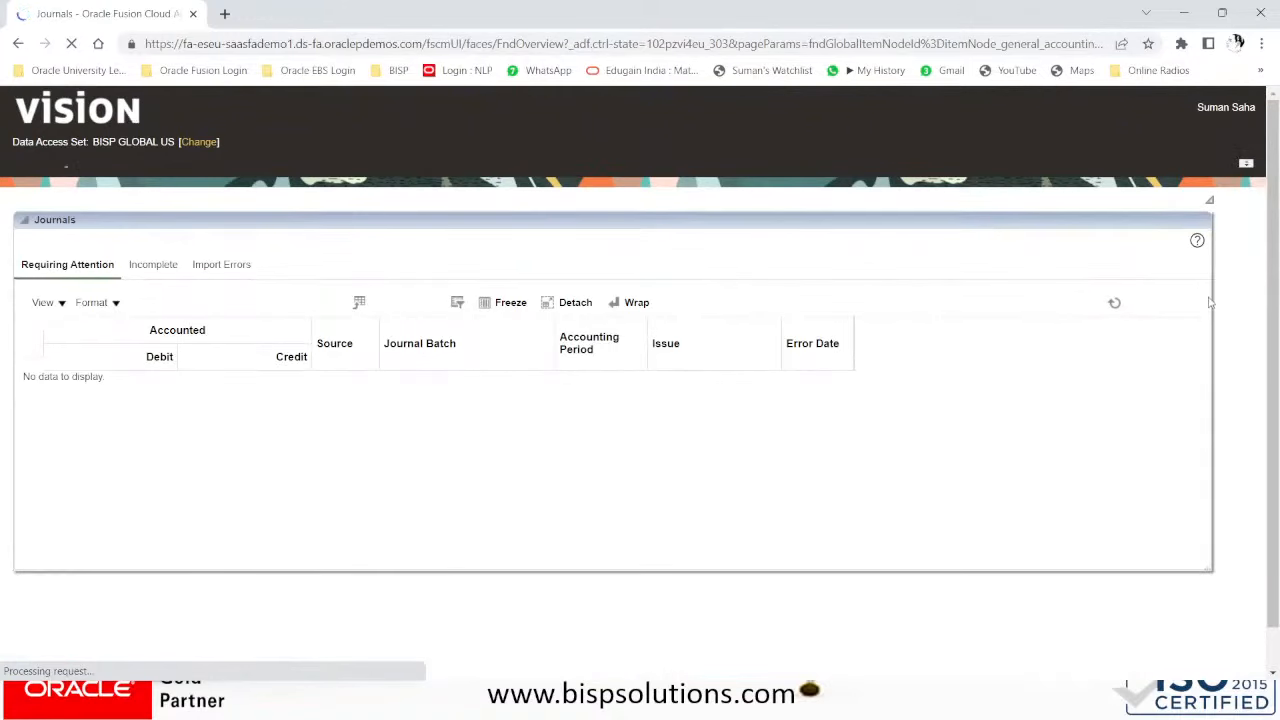
{"action": "left_click", "coordinate": [1246, 272]}
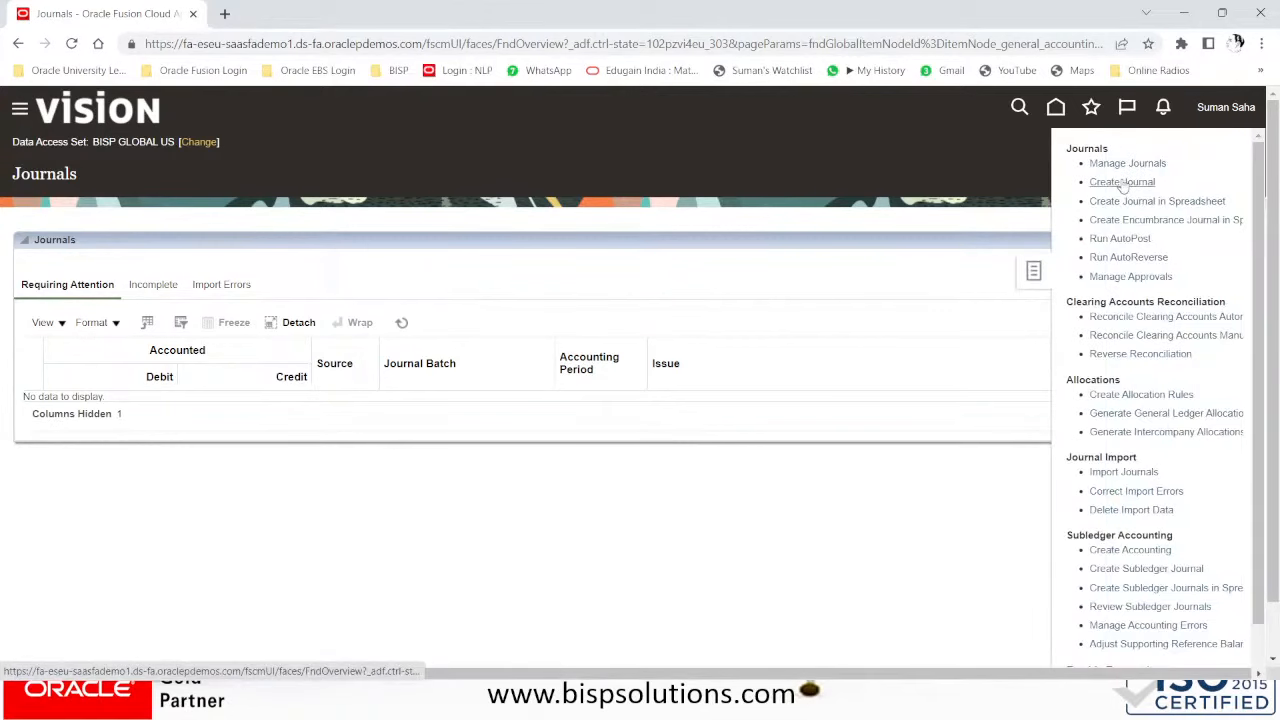
{"action": "left_click", "coordinate": [1122, 182]}
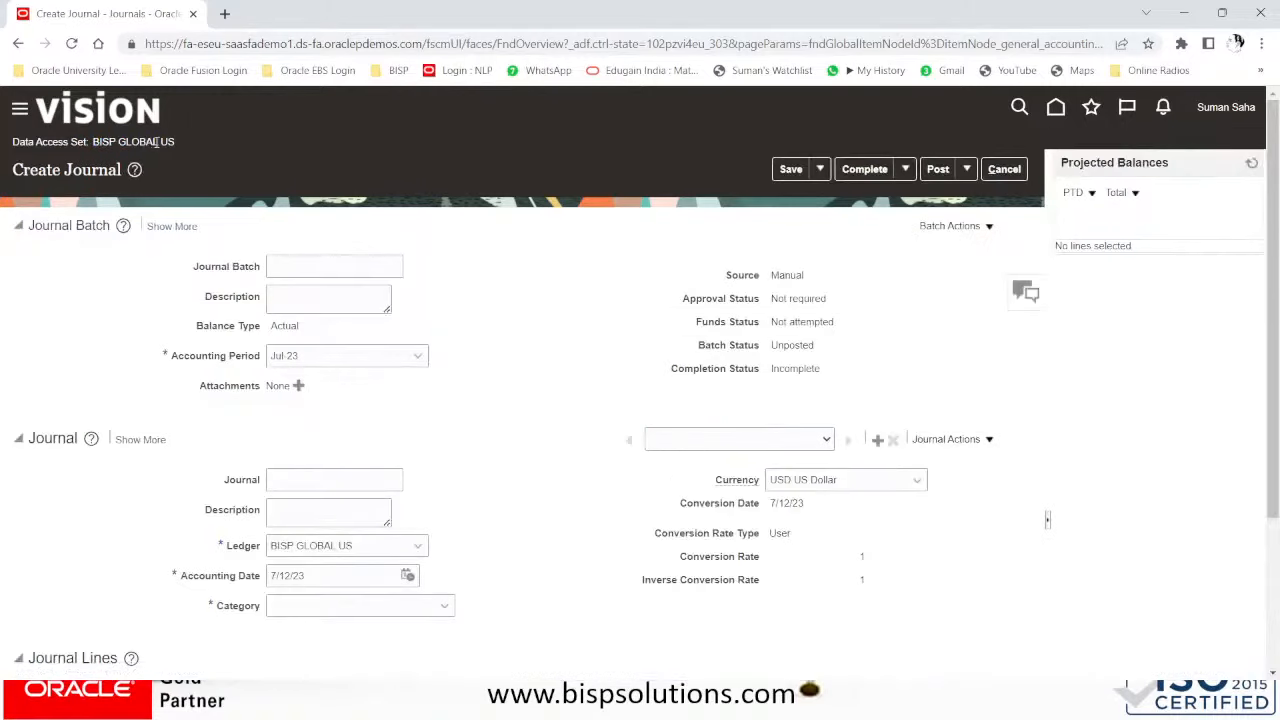
- Name and describe both the journal batch and the journal as JRCS-100
{"action": "left_click", "coordinate": [307, 263]}
{"action": "type", "text": "JRCS"}
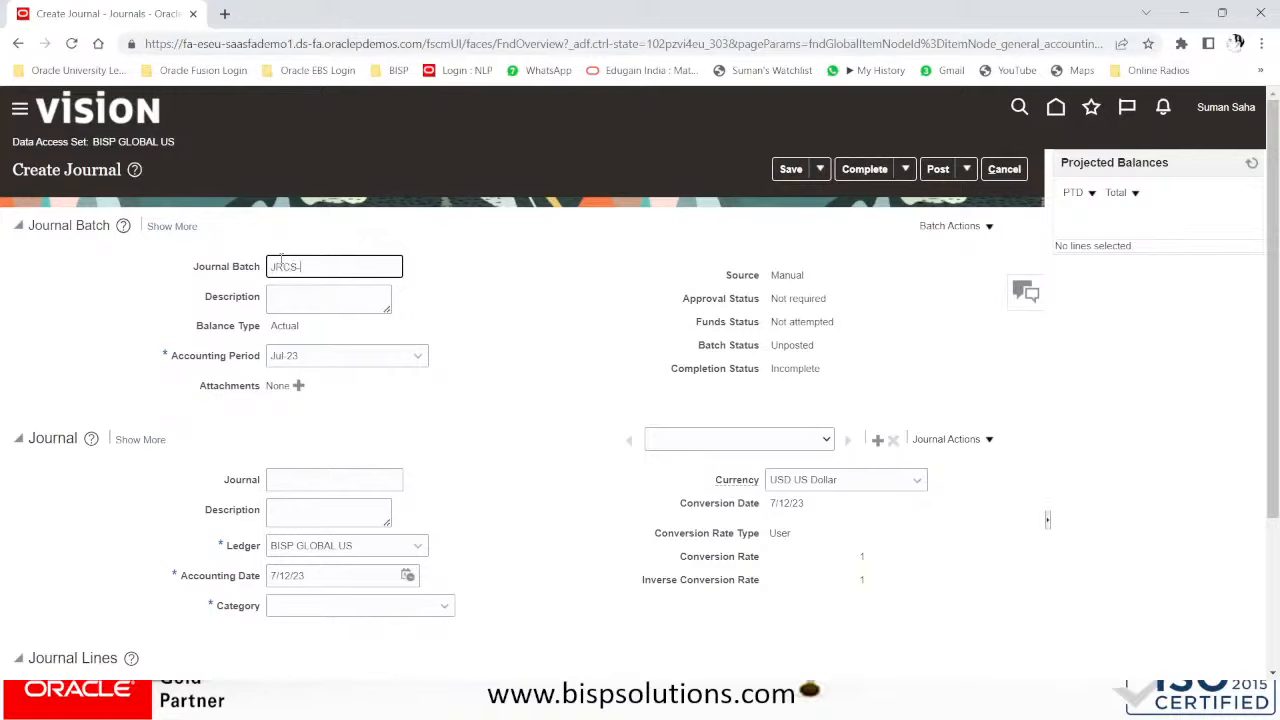
{"action": "type", "text": "-100"}
{"action": "left_click_drag", "start_coordinate": [342, 265], "coordinate": [190, 268]}
{"action": "key", "text": "ctrl+c"}
{"action": "left_click", "coordinate": [304, 289]}
{"action": "key", "text": "ctrl+v"}
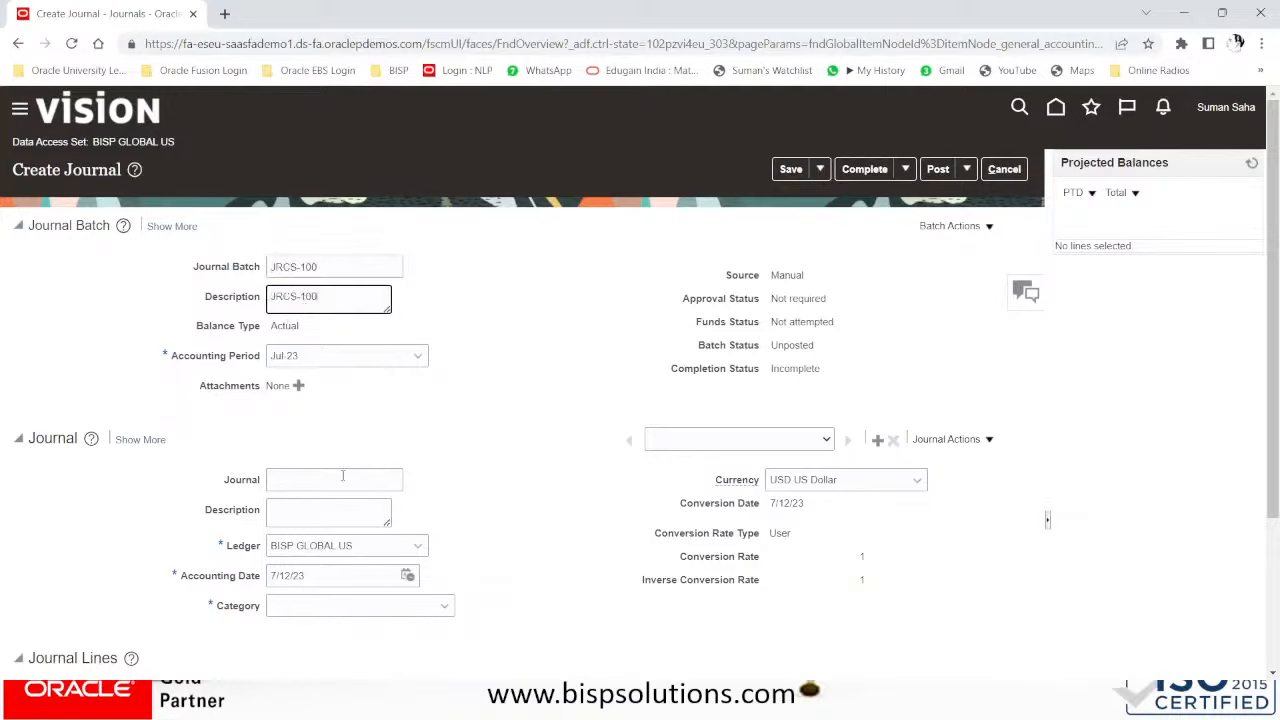
{"action": "left_click", "coordinate": [330, 479]}
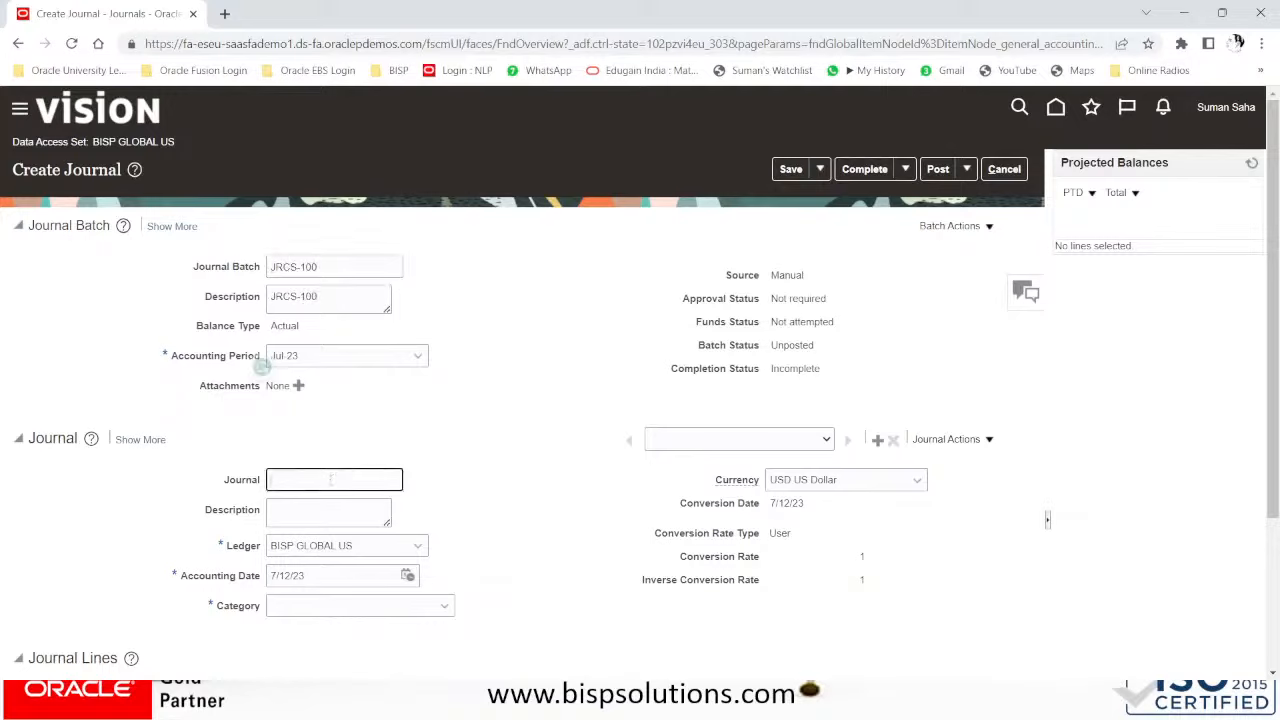
{"action": "key", "text": "ctrl+v"}
{"action": "left_click", "coordinate": [330, 509]}
{"action": "key", "text": "ctrl+v"}
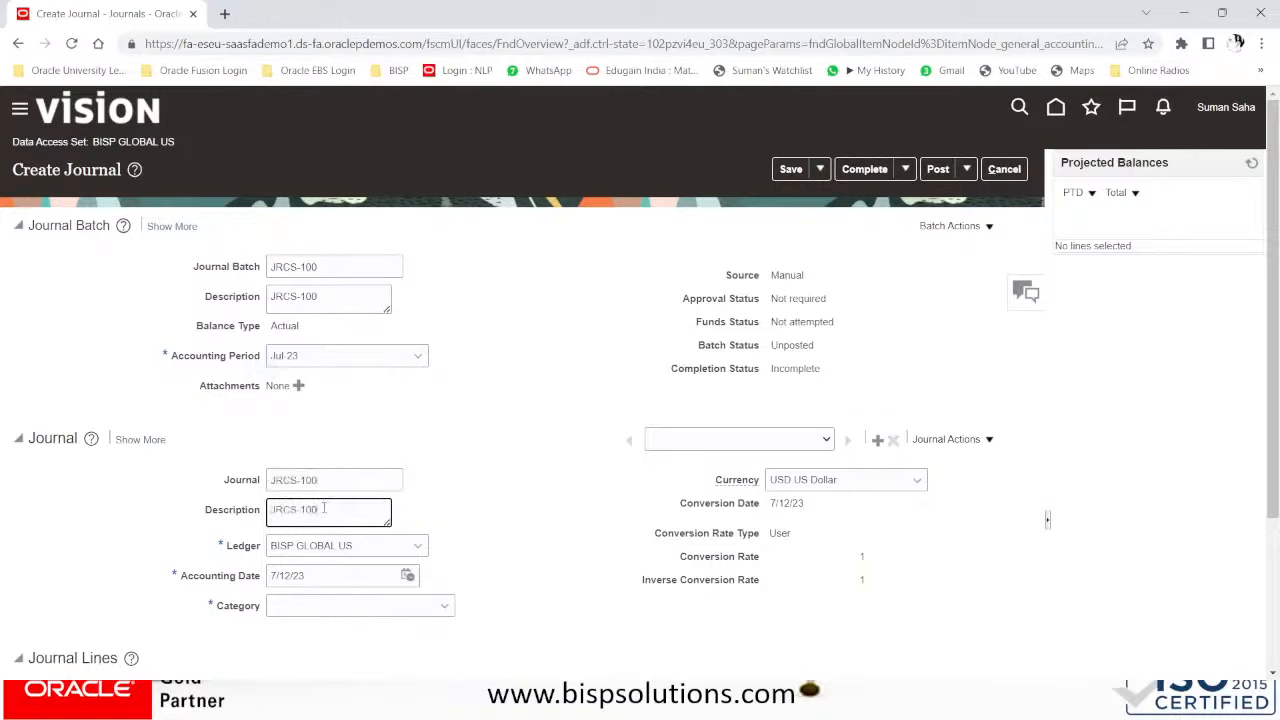
- Set the journal's accounting date to 7/1/23
{"action": "left_click", "coordinate": [368, 547]}
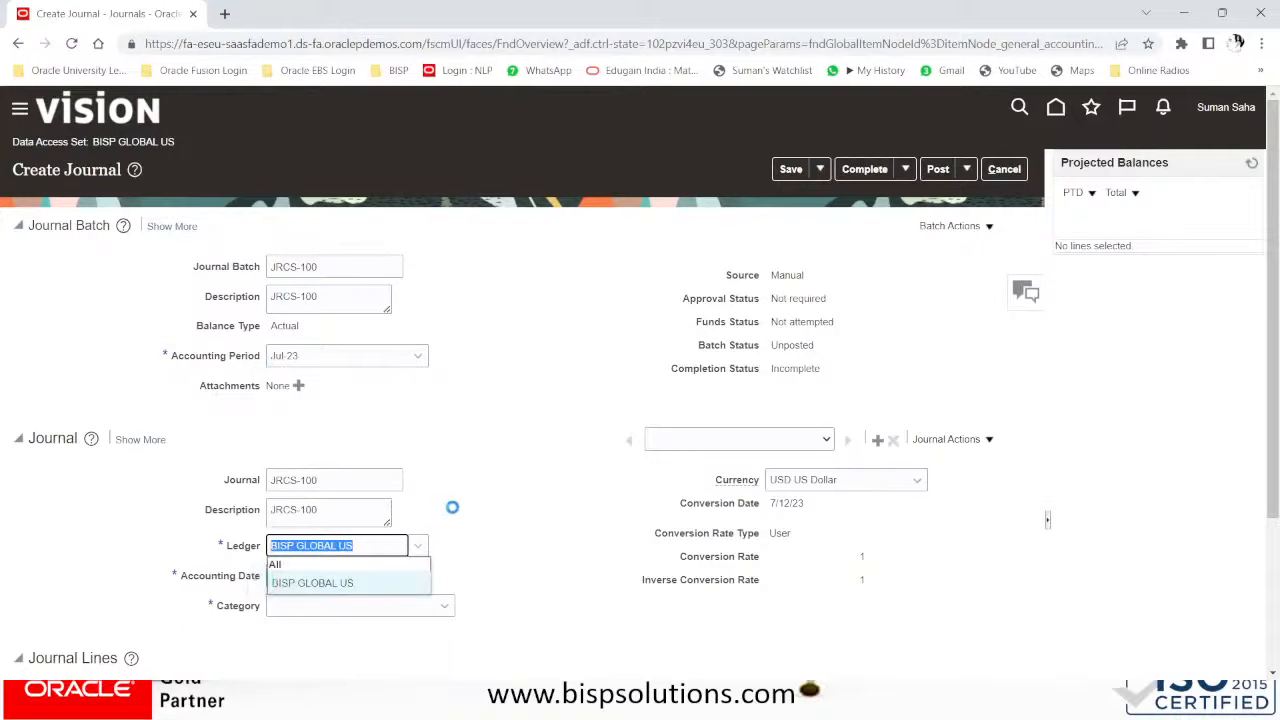
{"action": "scroll", "coordinate": [451, 506], "scroll_direction": "down", "scroll_amount": 2}
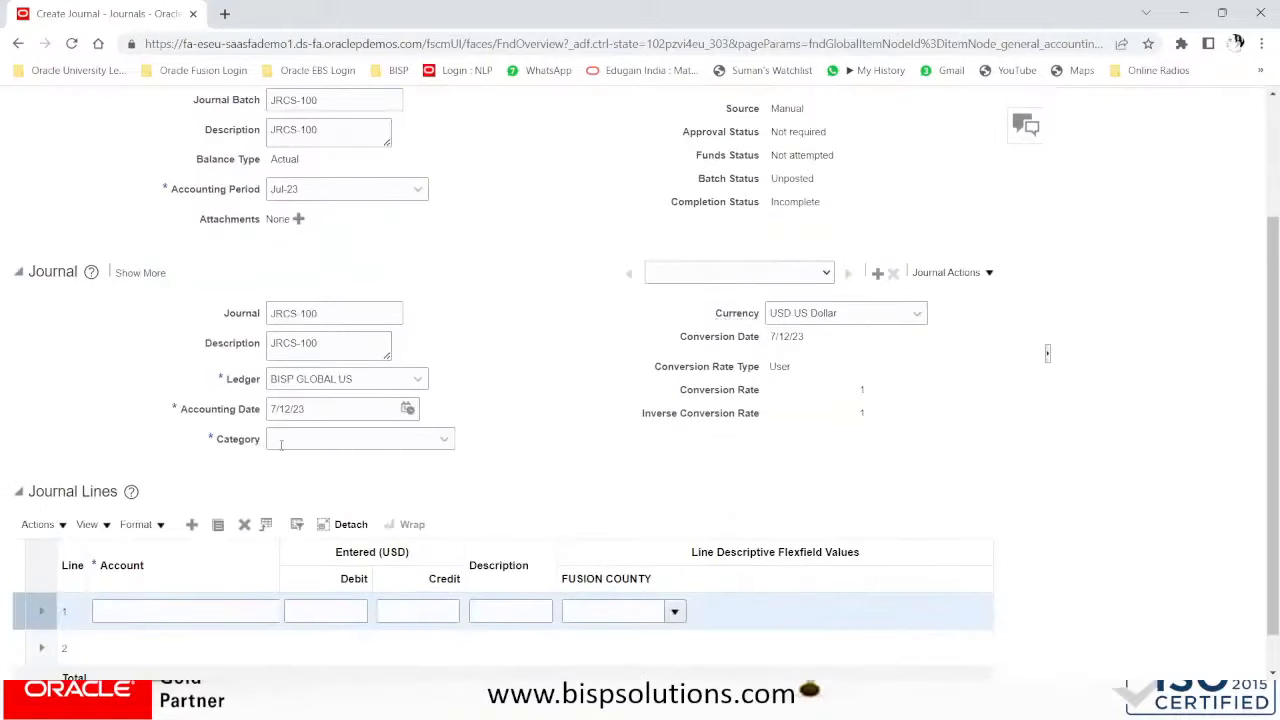
{"action": "left_click", "coordinate": [320, 436]}
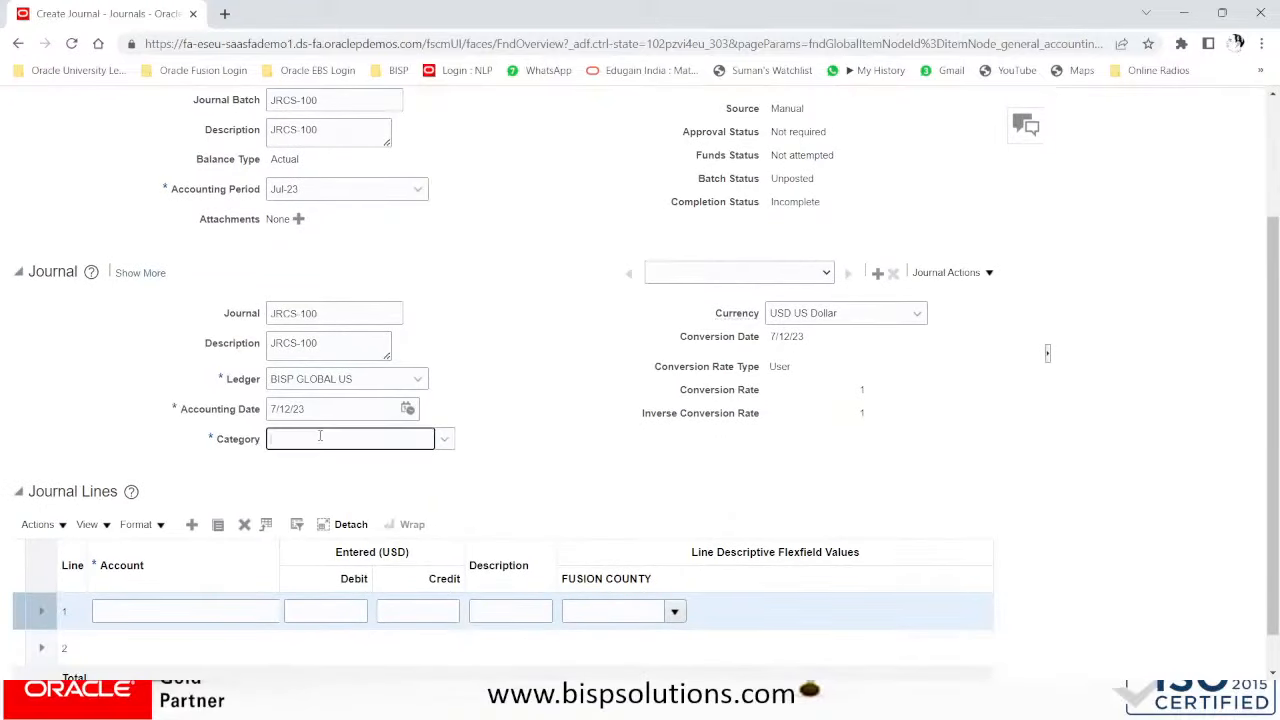
{"action": "left_click", "coordinate": [512, 376]}
{"action": "left_click", "coordinate": [407, 409]}
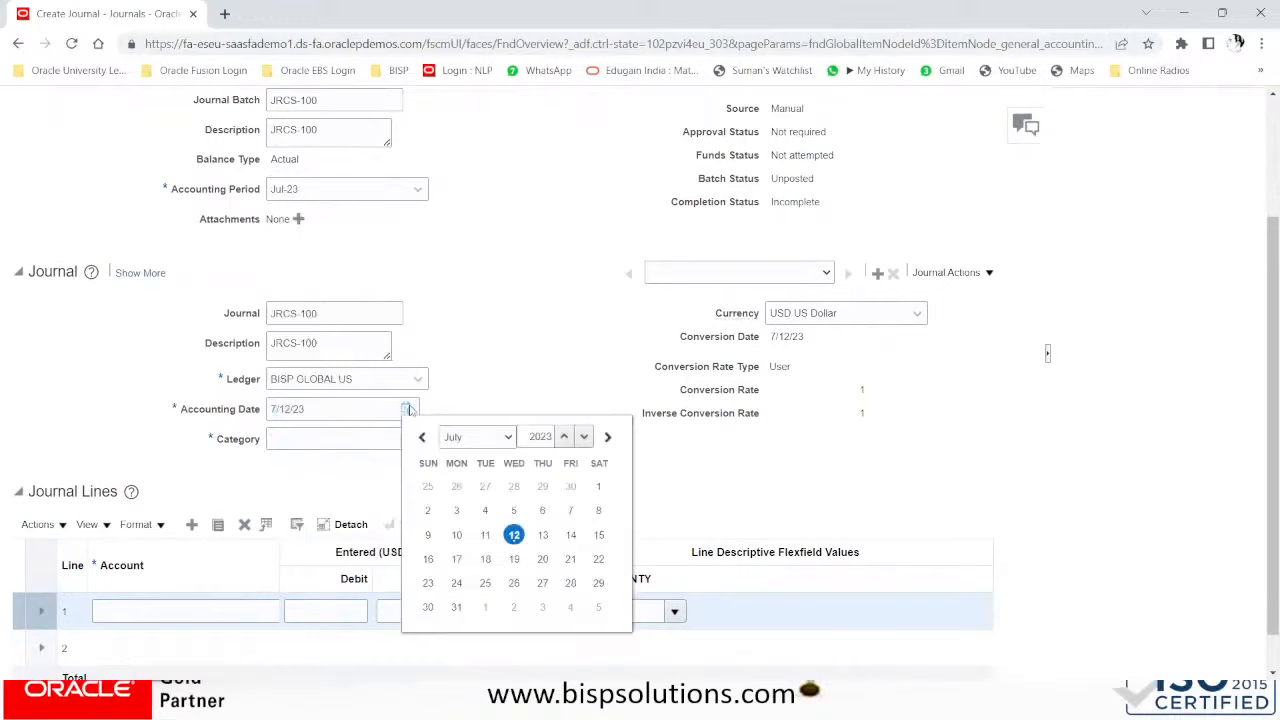
{"action": "left_click", "coordinate": [599, 487]}
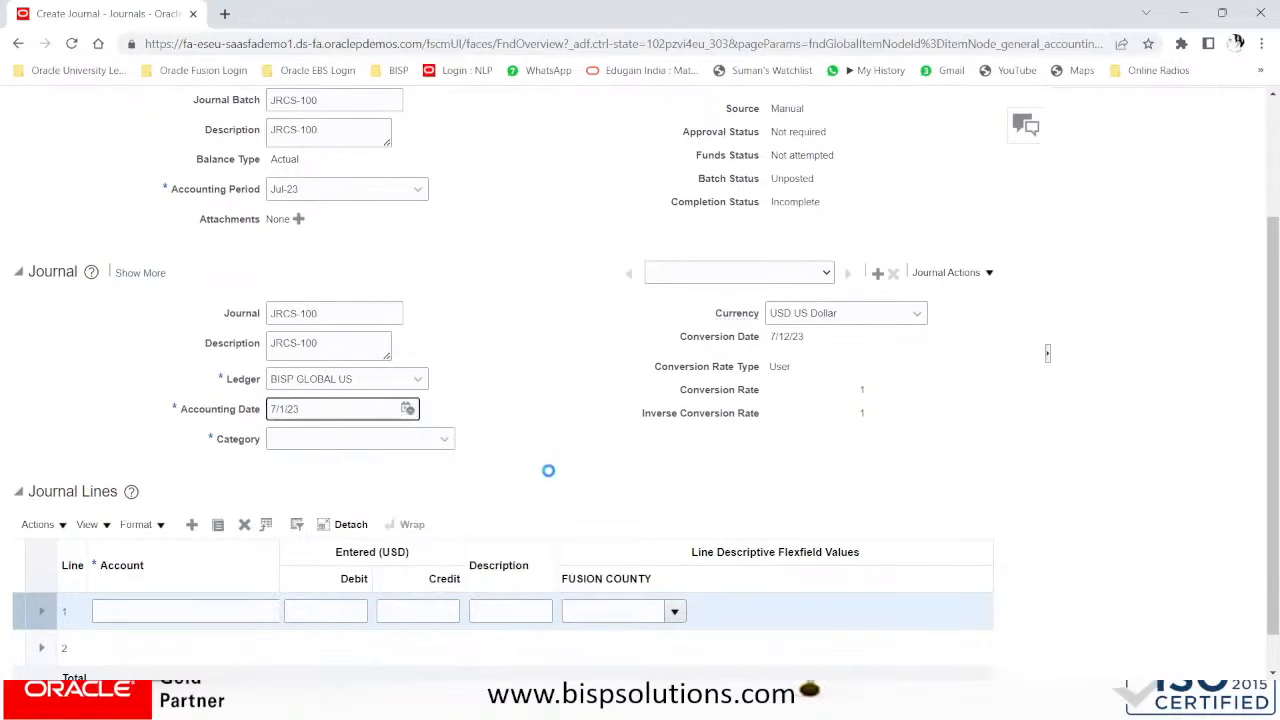
- Set the journal category to Adjustment, replacing the initially chosen BISP Adjustment
{"action": "left_click", "coordinate": [418, 440]}
{"action": "left_click", "coordinate": [440, 439]}
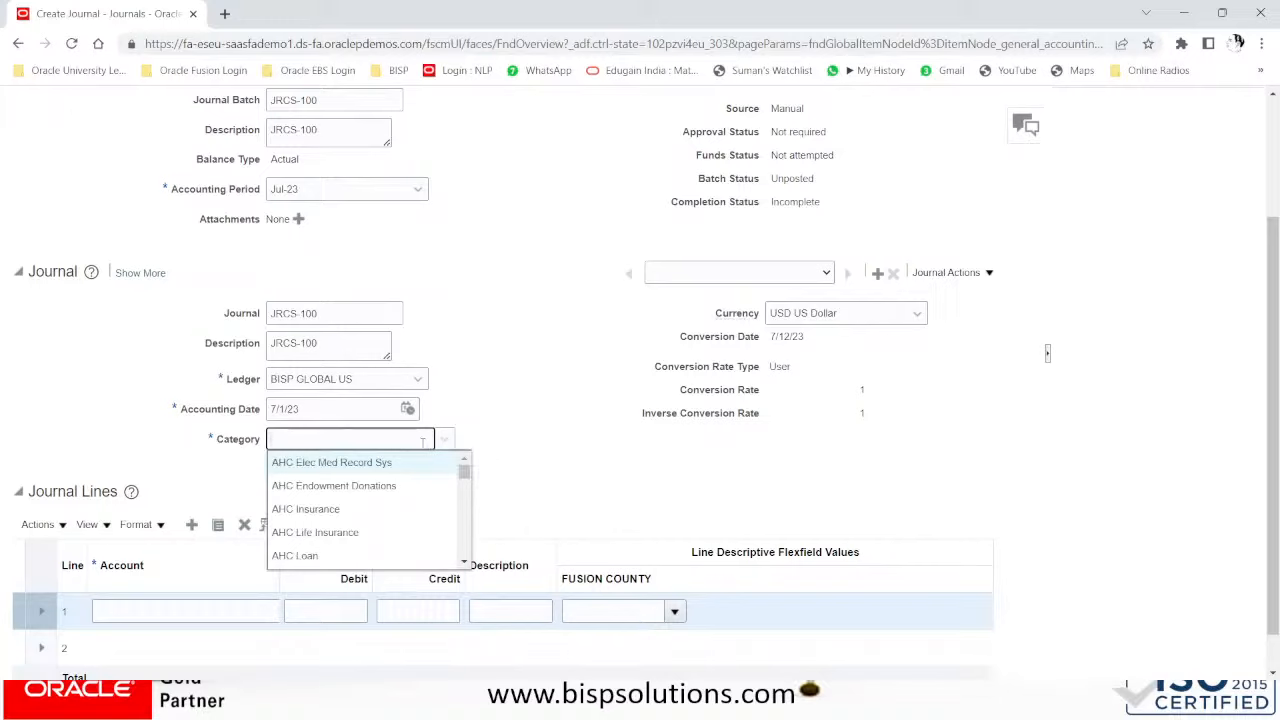
{"action": "type", "text": "bisp"}
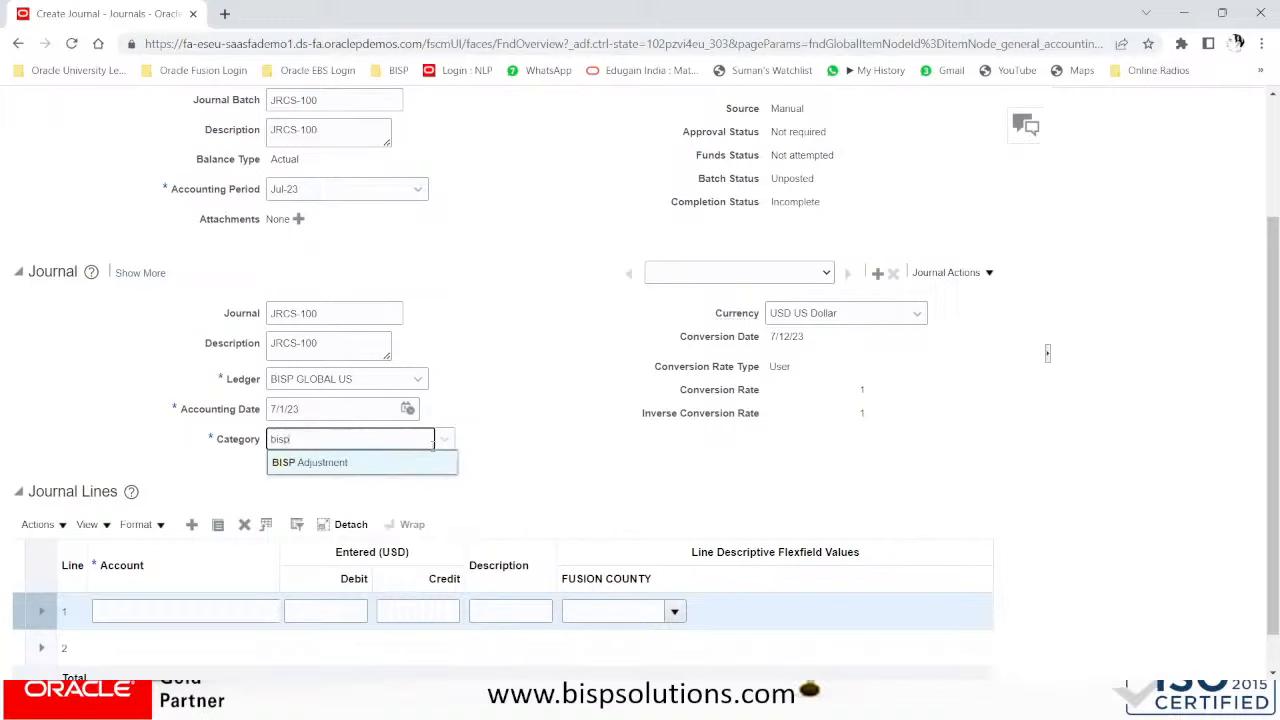
{"action": "left_click", "coordinate": [345, 464]}
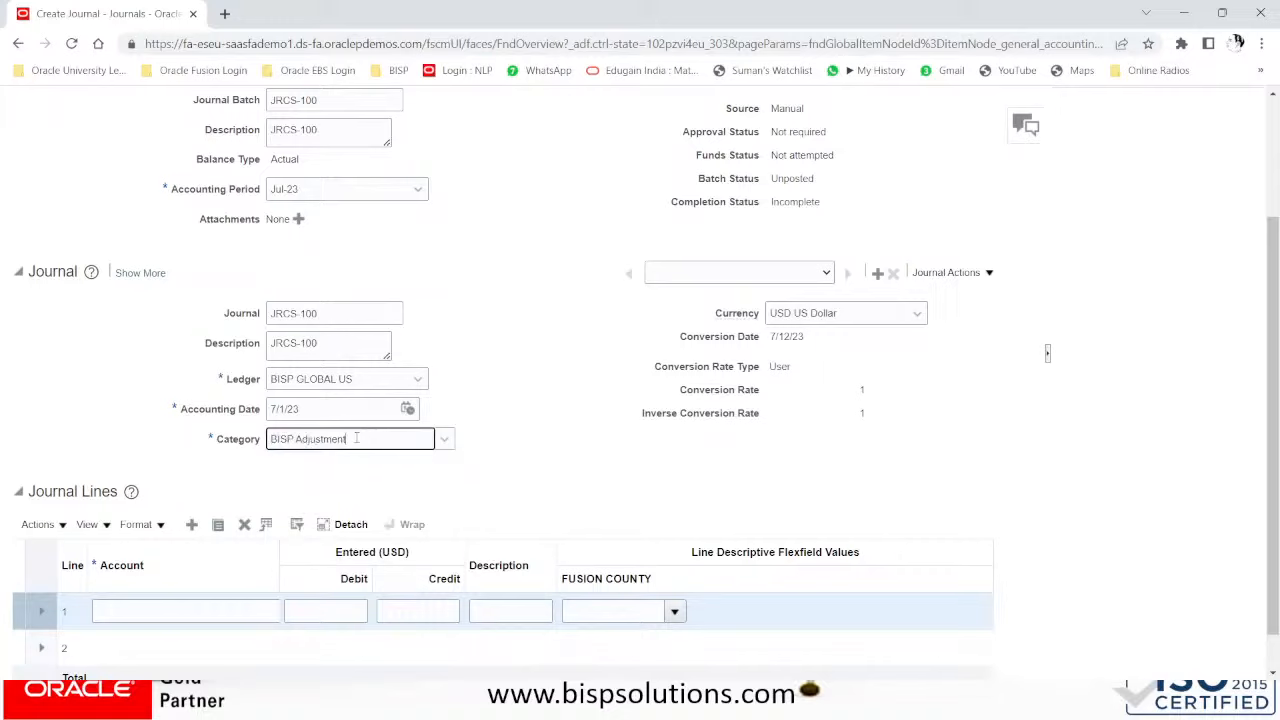
{"action": "left_click_drag", "start_coordinate": [362, 437], "coordinate": [184, 437]}
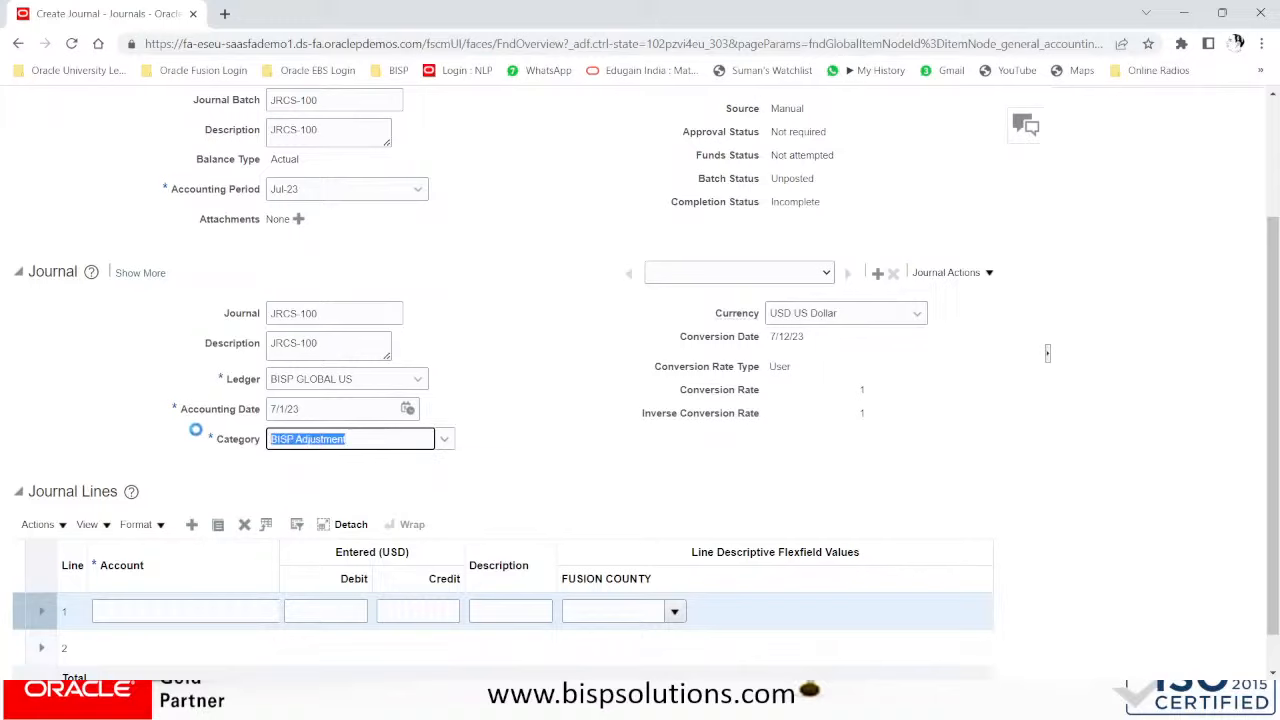
{"action": "type", "text": "adjus"}
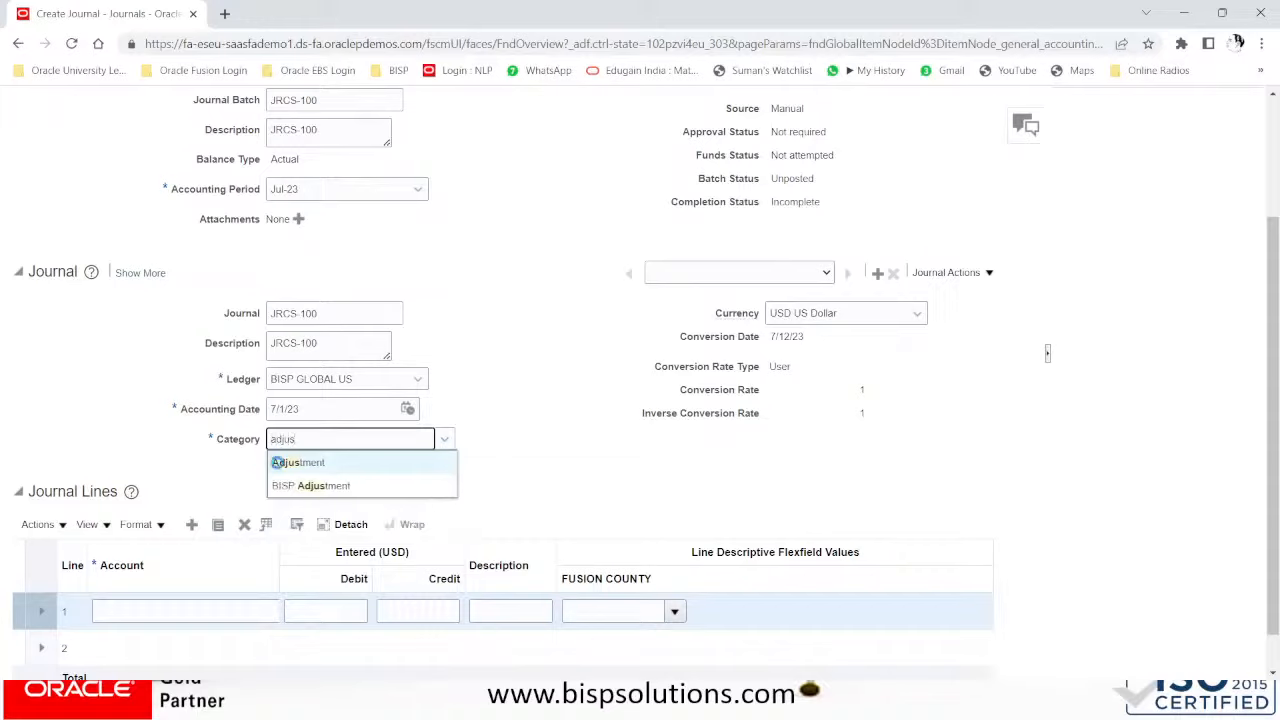
{"action": "left_click", "coordinate": [287, 464]}
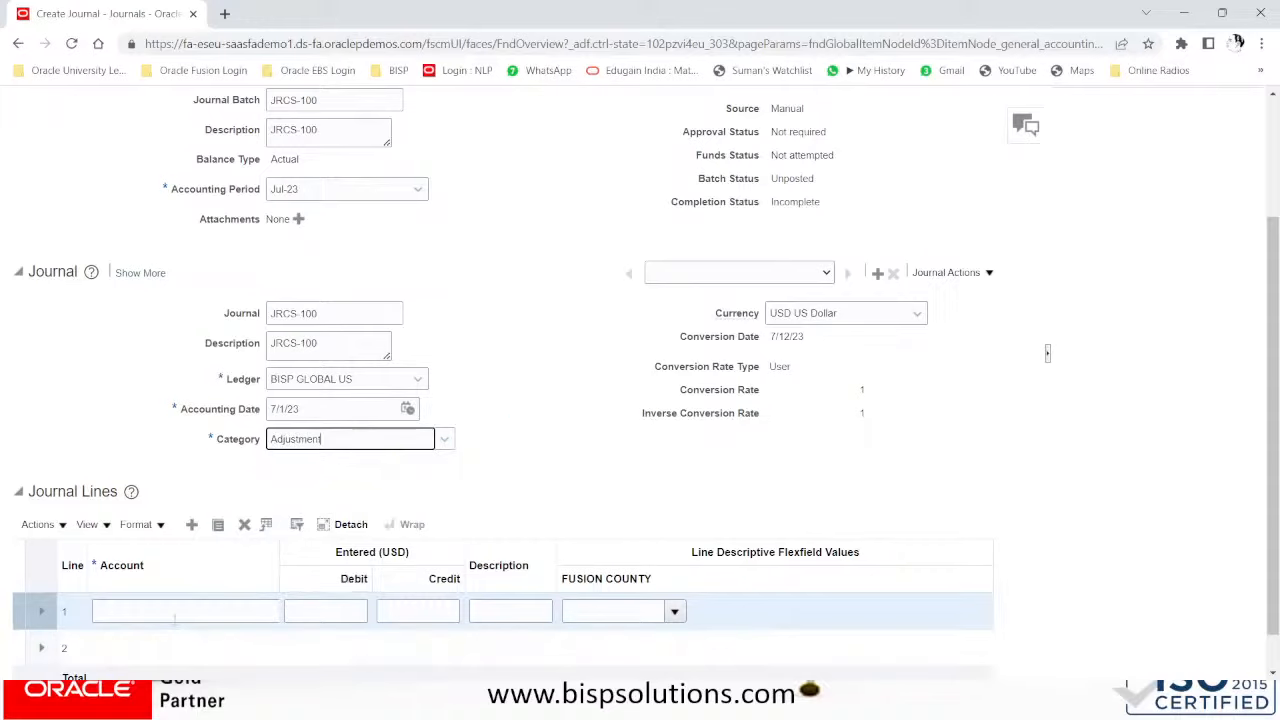
{"action": "left_click", "coordinate": [190, 611]}
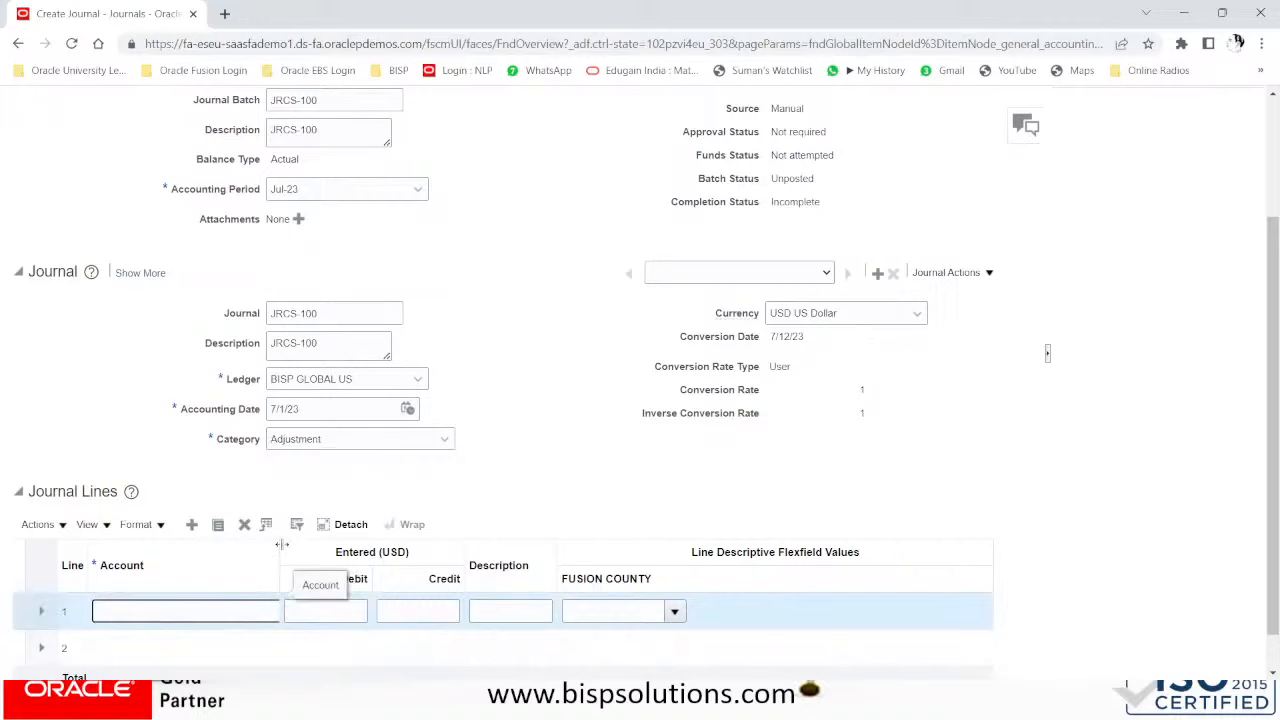
- Set line 1's account to company 201, account 12014 Investments on Stocks
{"action": "left_click_drag", "start_coordinate": [289, 556], "coordinate": [337, 551]}
{"action": "left_click", "coordinate": [294, 612]}
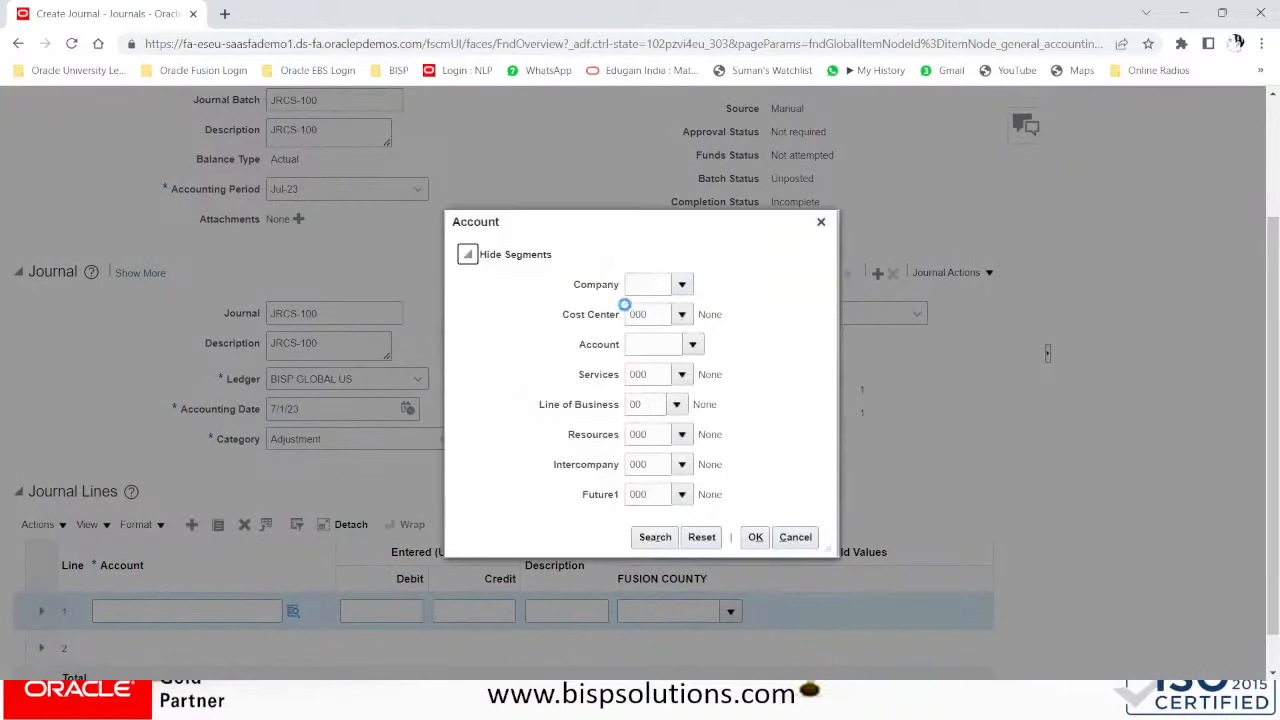
{"action": "left_click", "coordinate": [642, 285]}
{"action": "type", "text": "201"}
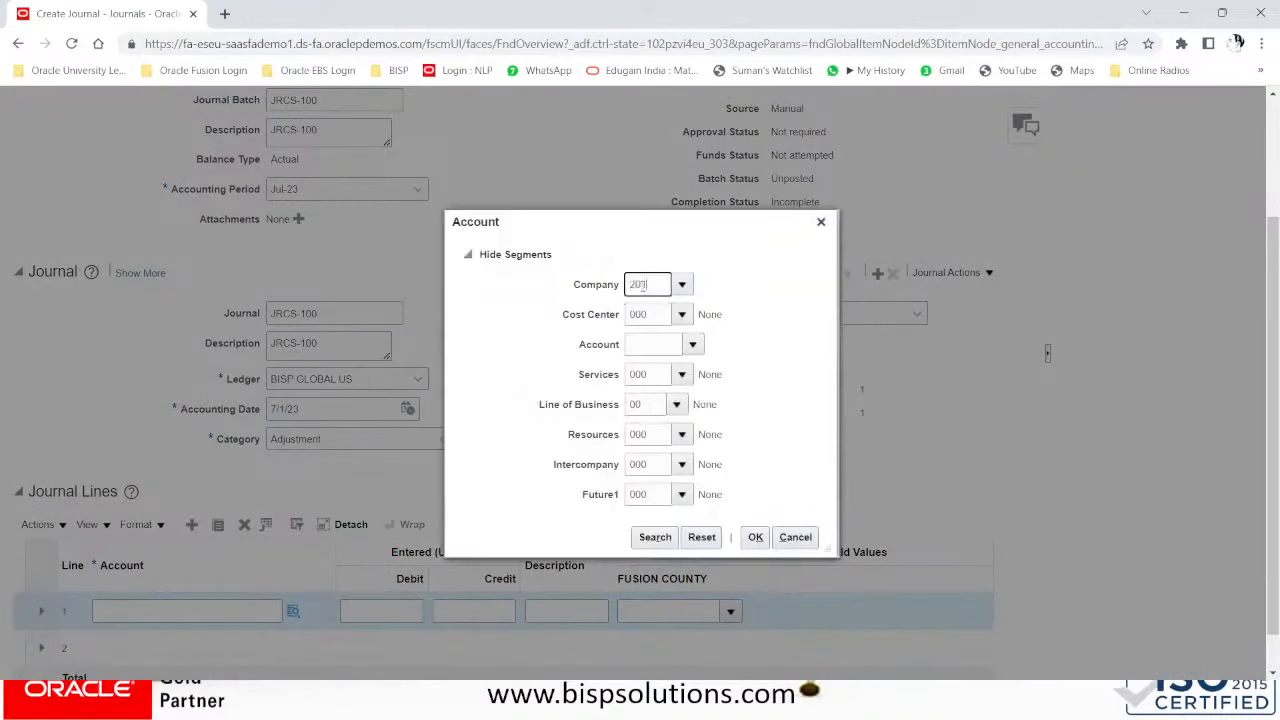
{"action": "key", "text": "Tab"}
{"action": "left_click", "coordinate": [657, 349]}
{"action": "left_click", "coordinate": [697, 345]}
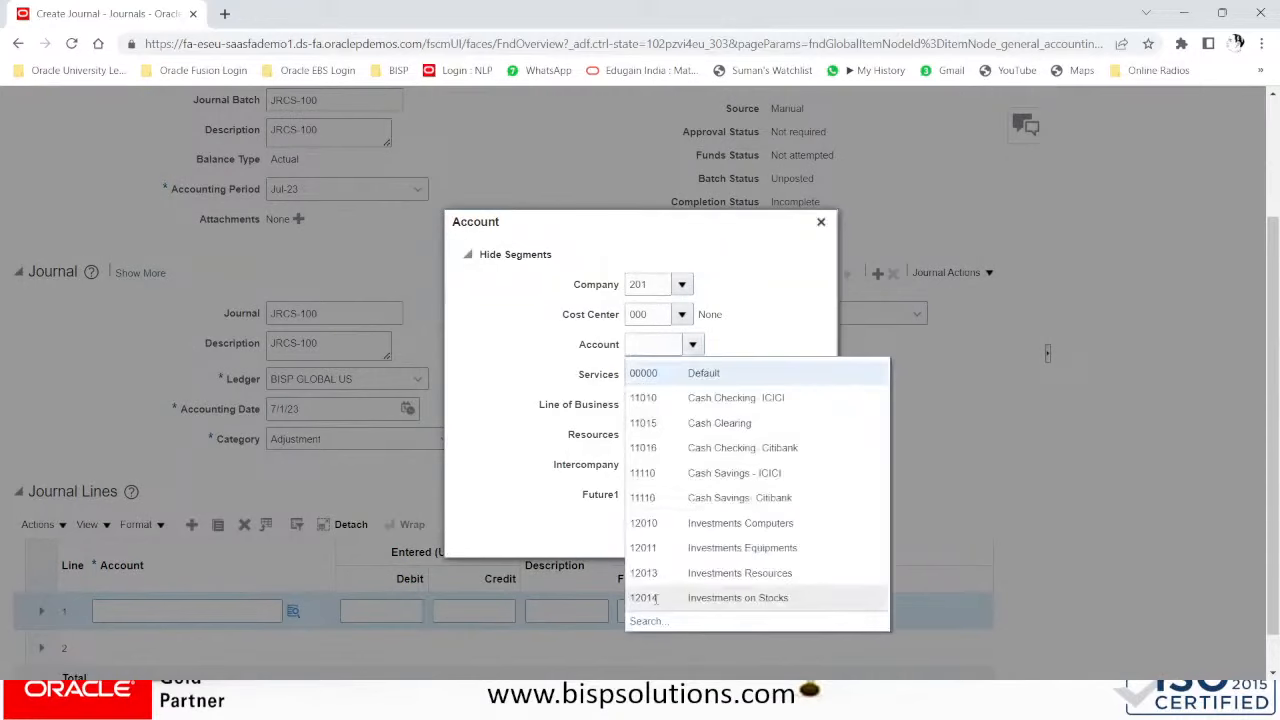
{"action": "left_click", "coordinate": [682, 601]}
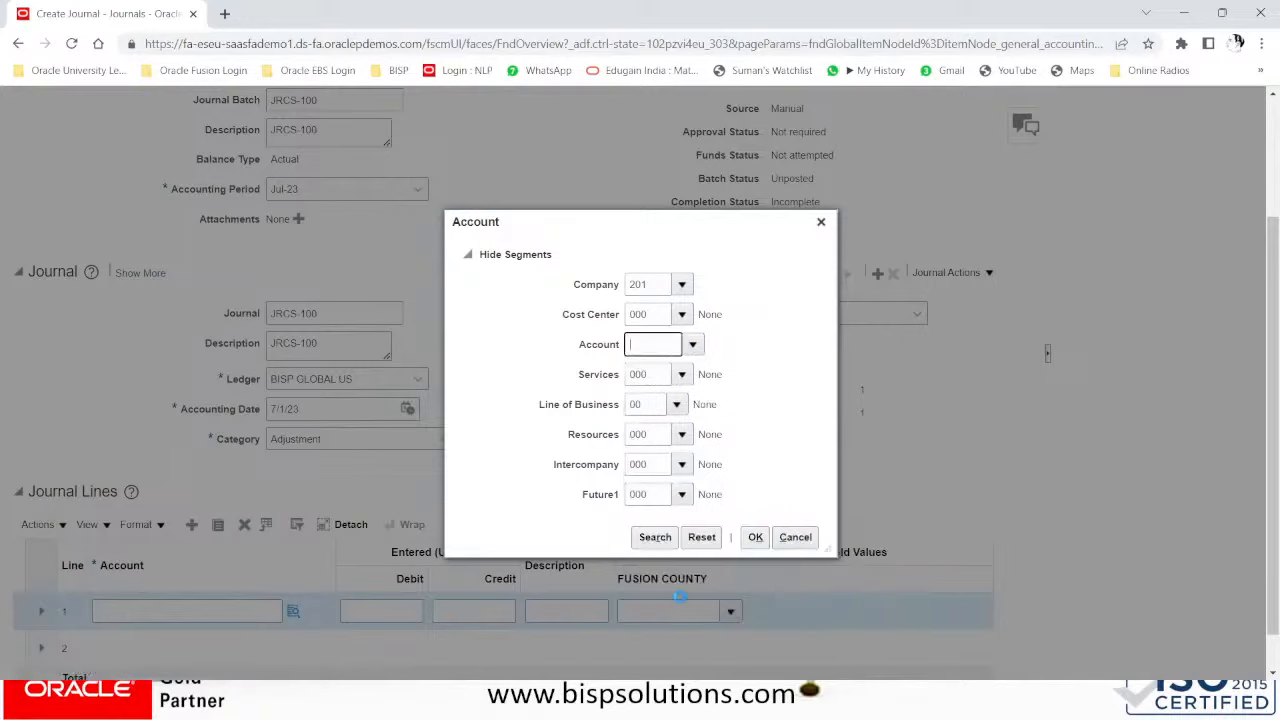
{"action": "left_click", "coordinate": [755, 537]}
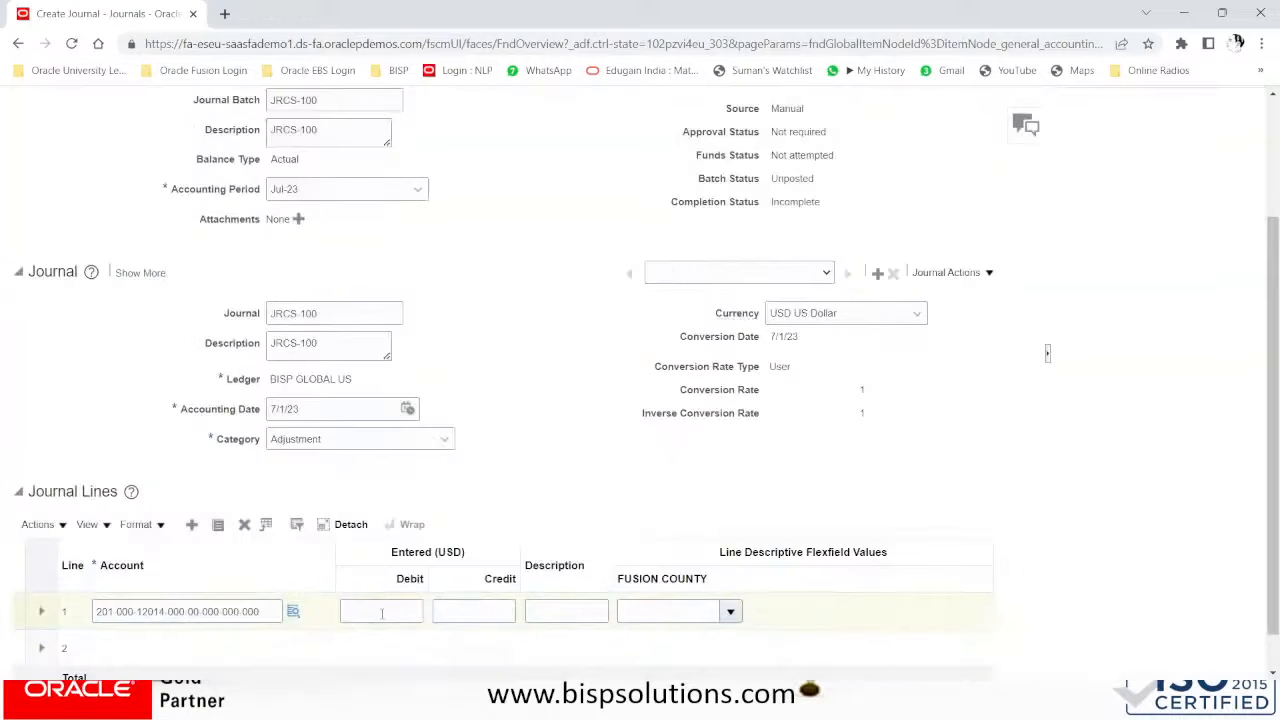
- Debit 1,500 on line 1 with description 'stock invest'
{"action": "left_click", "coordinate": [382, 613]}
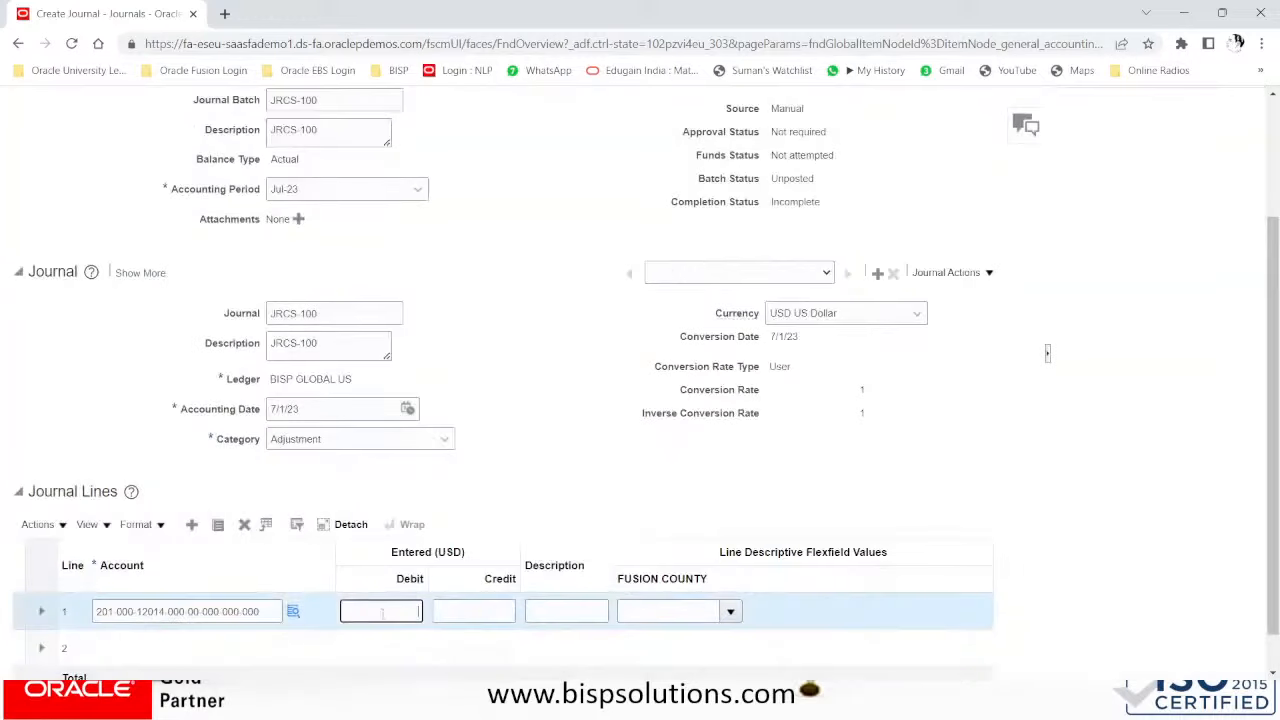
{"action": "type", "text": "1500"}
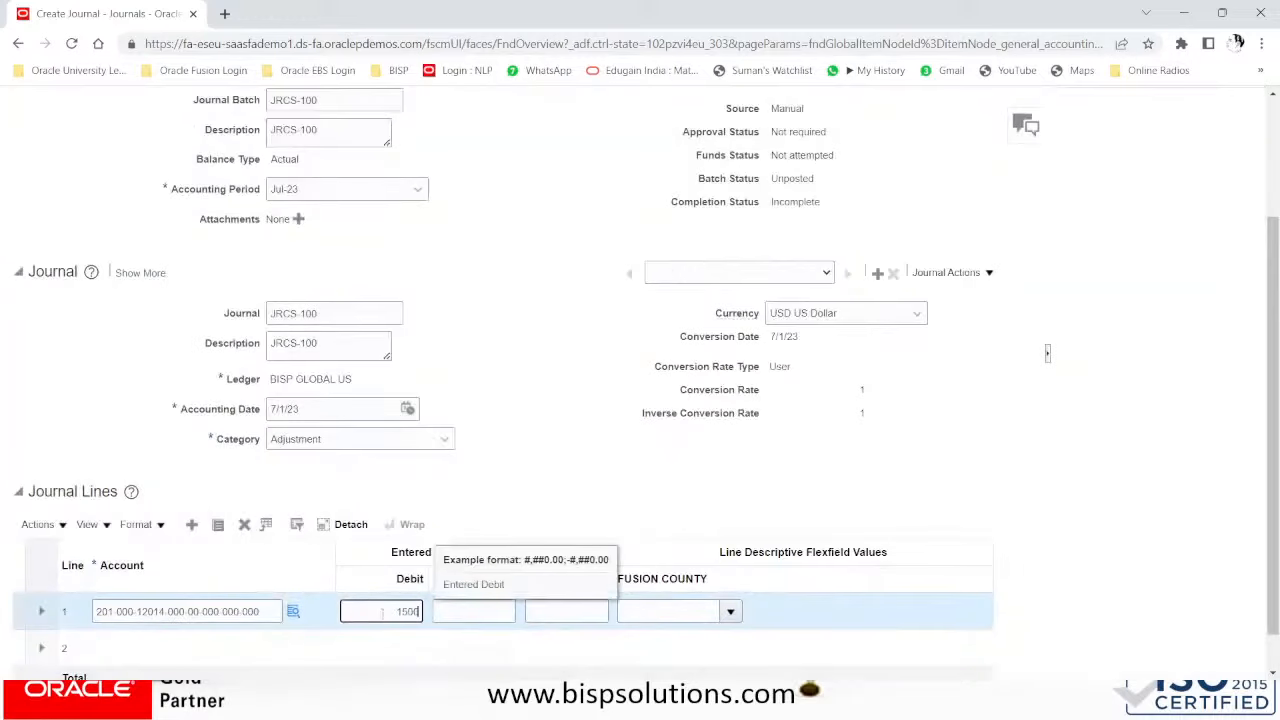
{"action": "key", "text": "Tab"}
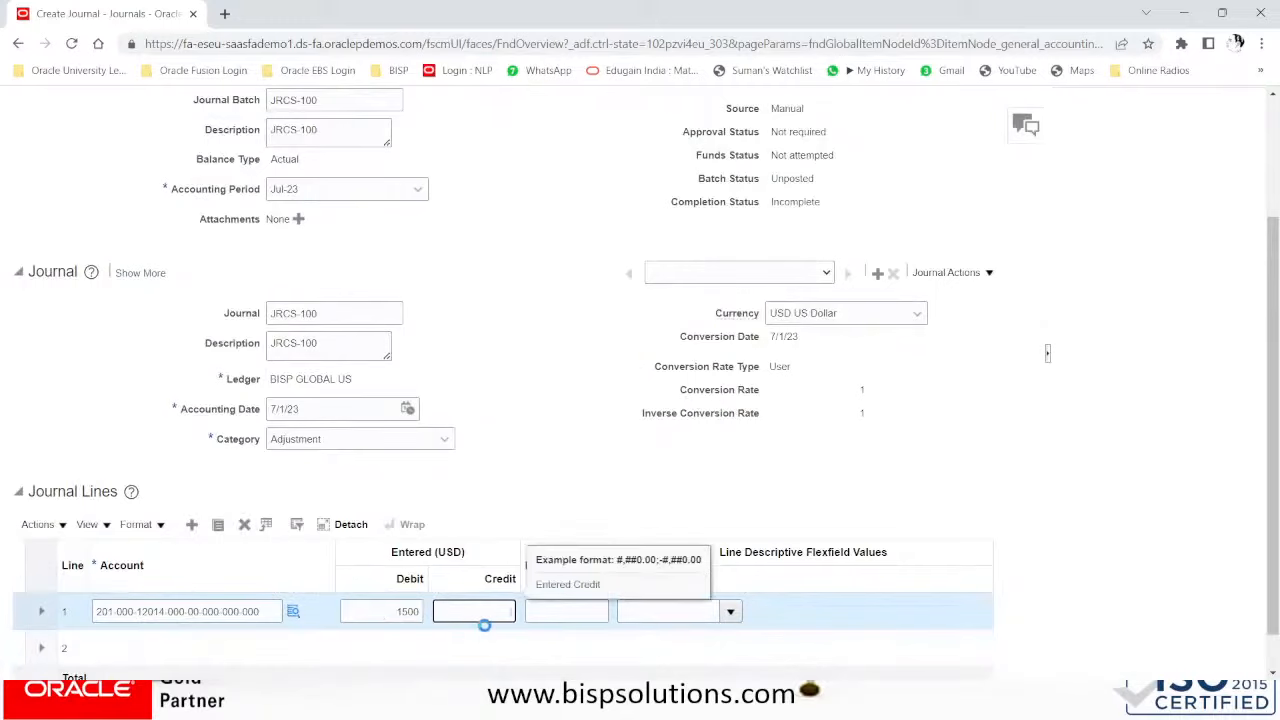
{"action": "key", "text": "Tab"}
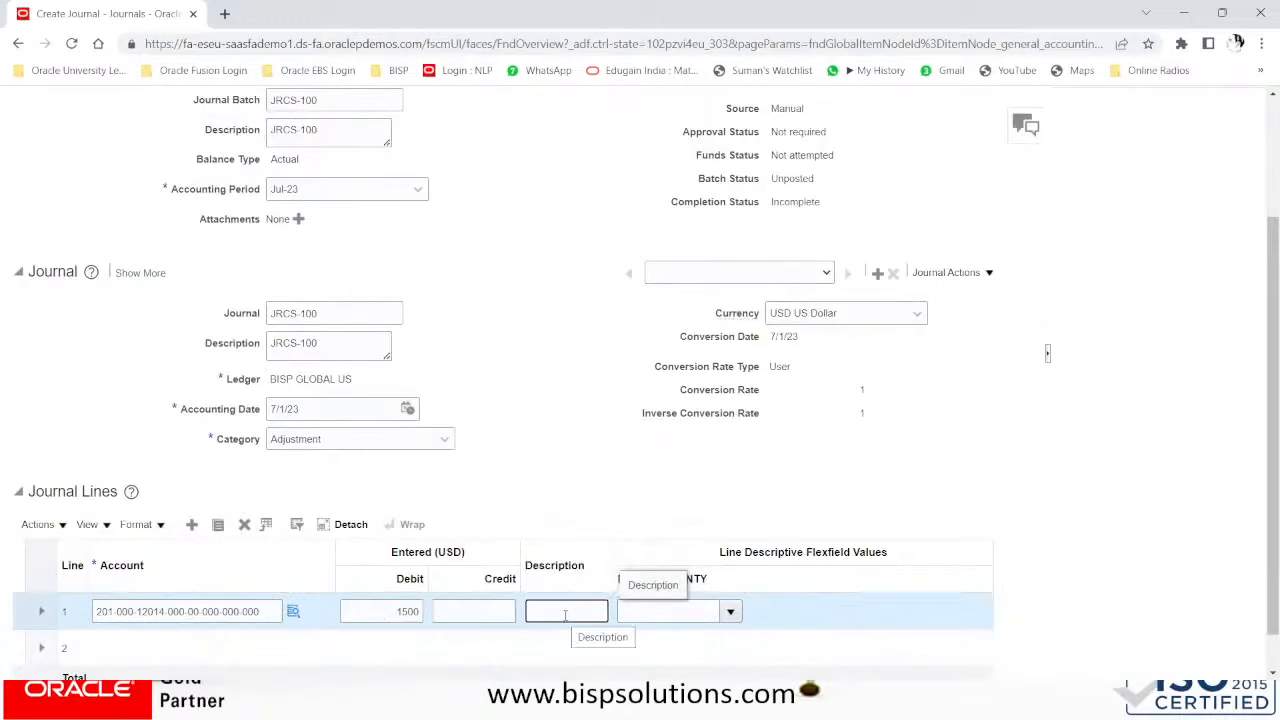
{"action": "type", "text": "stock"}
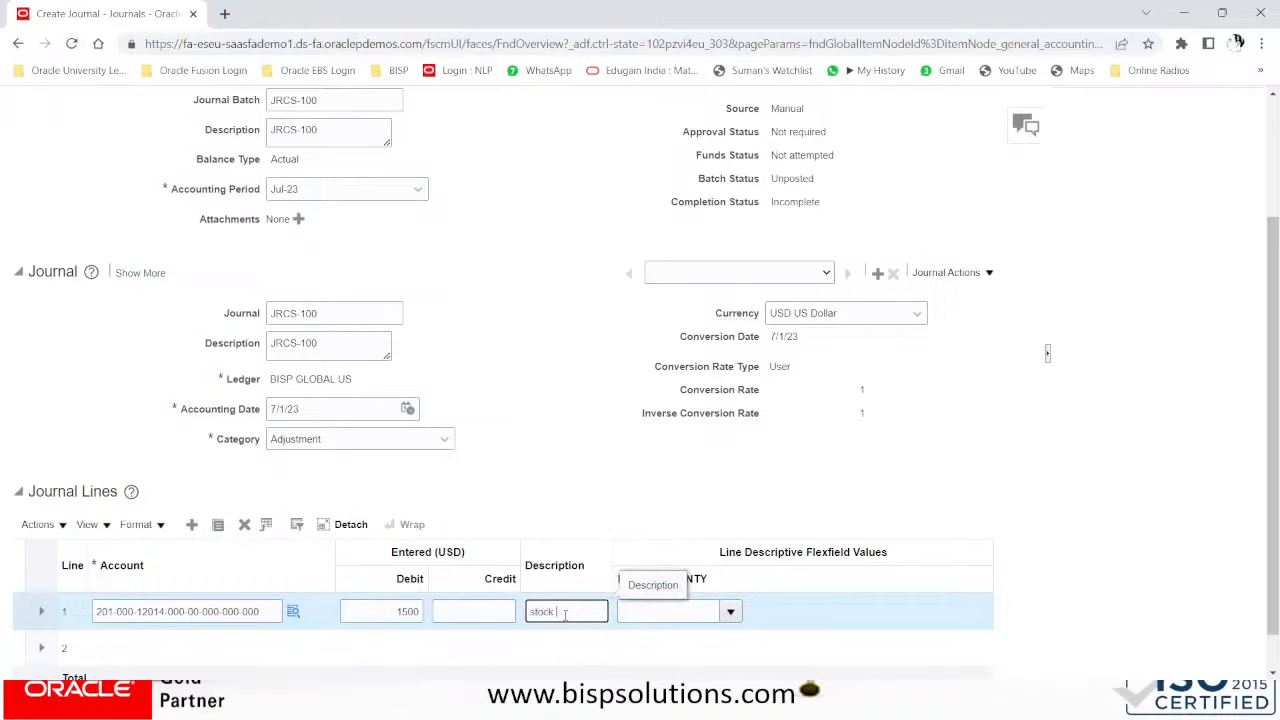
{"action": "type", "text": " invest"}
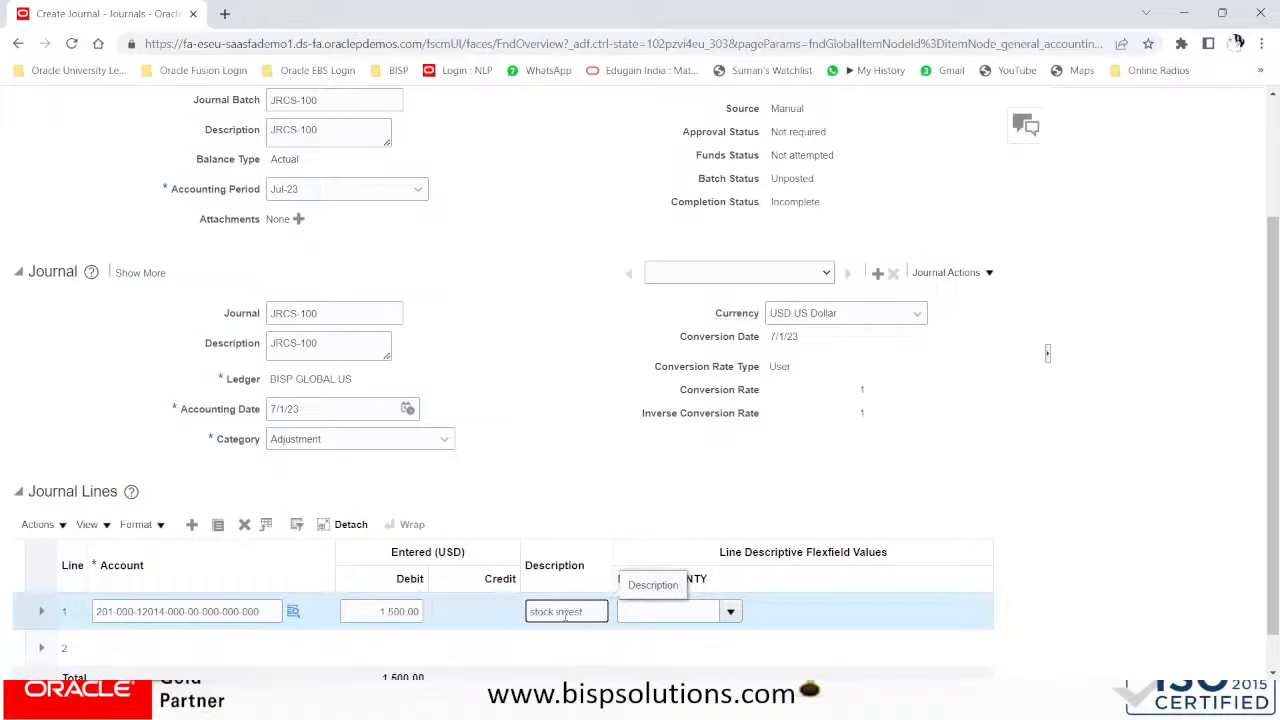
{"action": "left_click", "coordinate": [172, 650]}
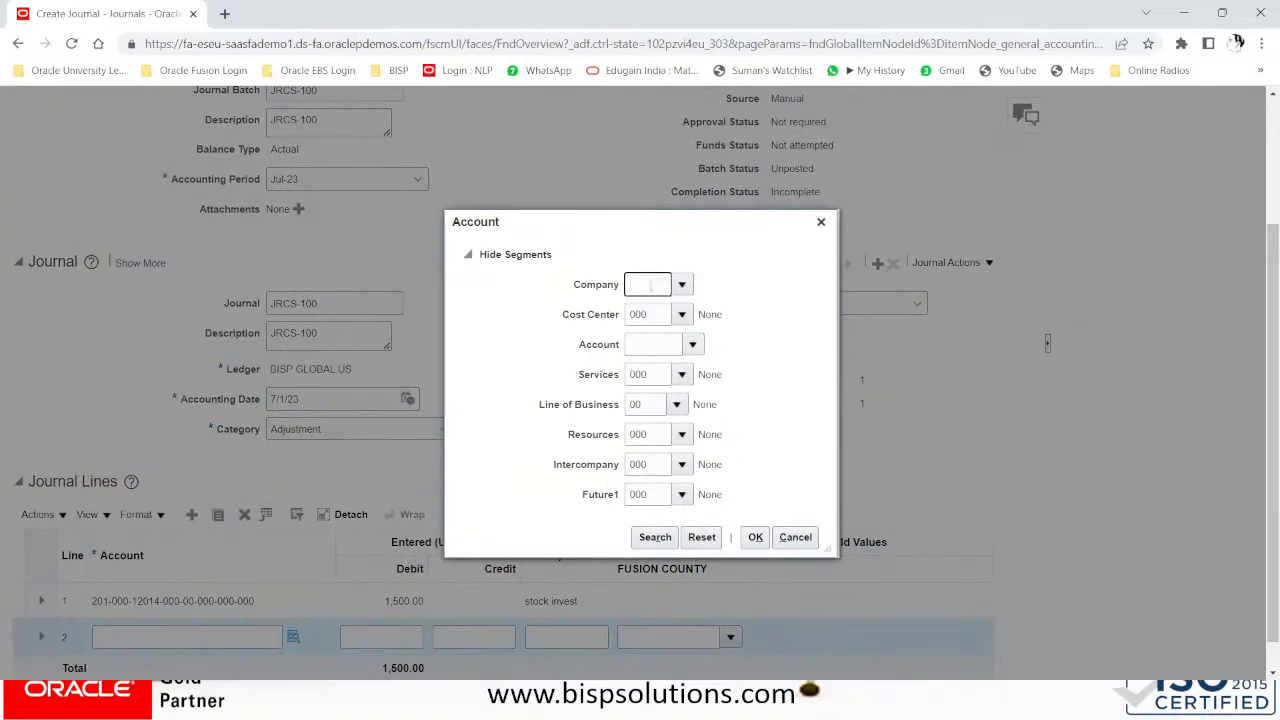
- Set line 2's account to company 201, account 11016 Cash Checking Citibank
{"action": "type", "text": "201"}
{"action": "left_click", "coordinate": [656, 352]}
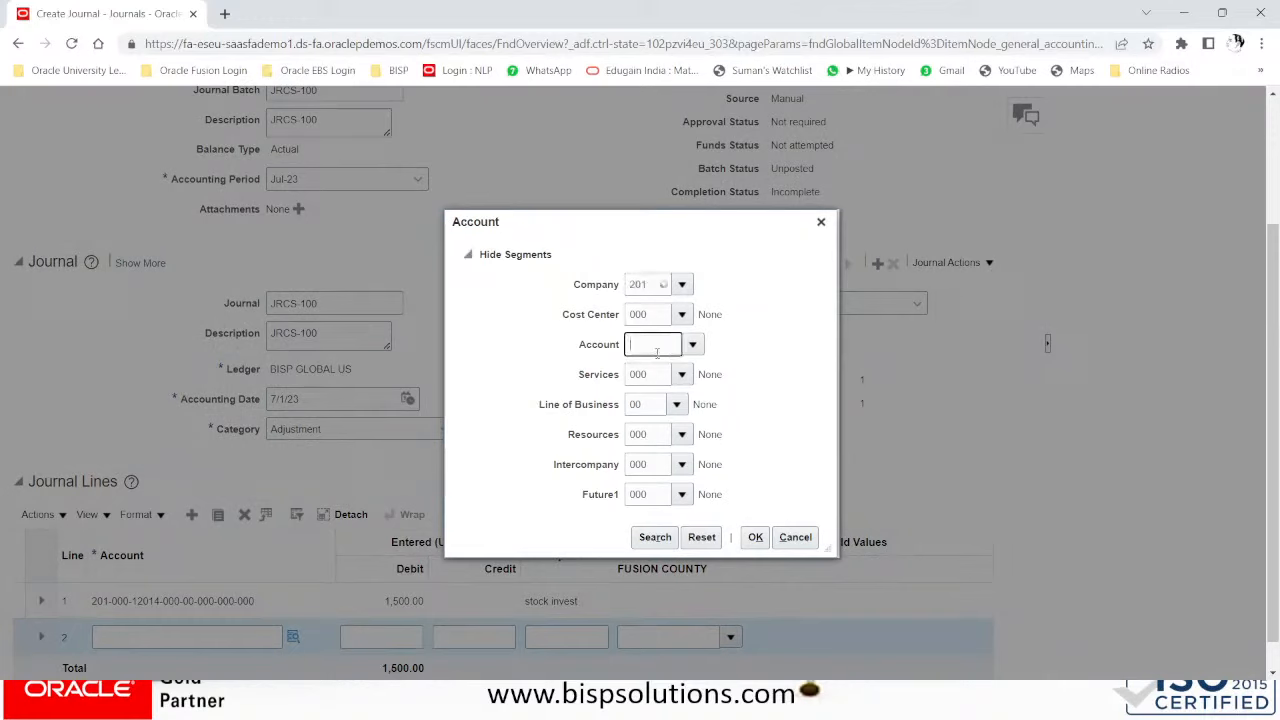
{"action": "left_click", "coordinate": [693, 344]}
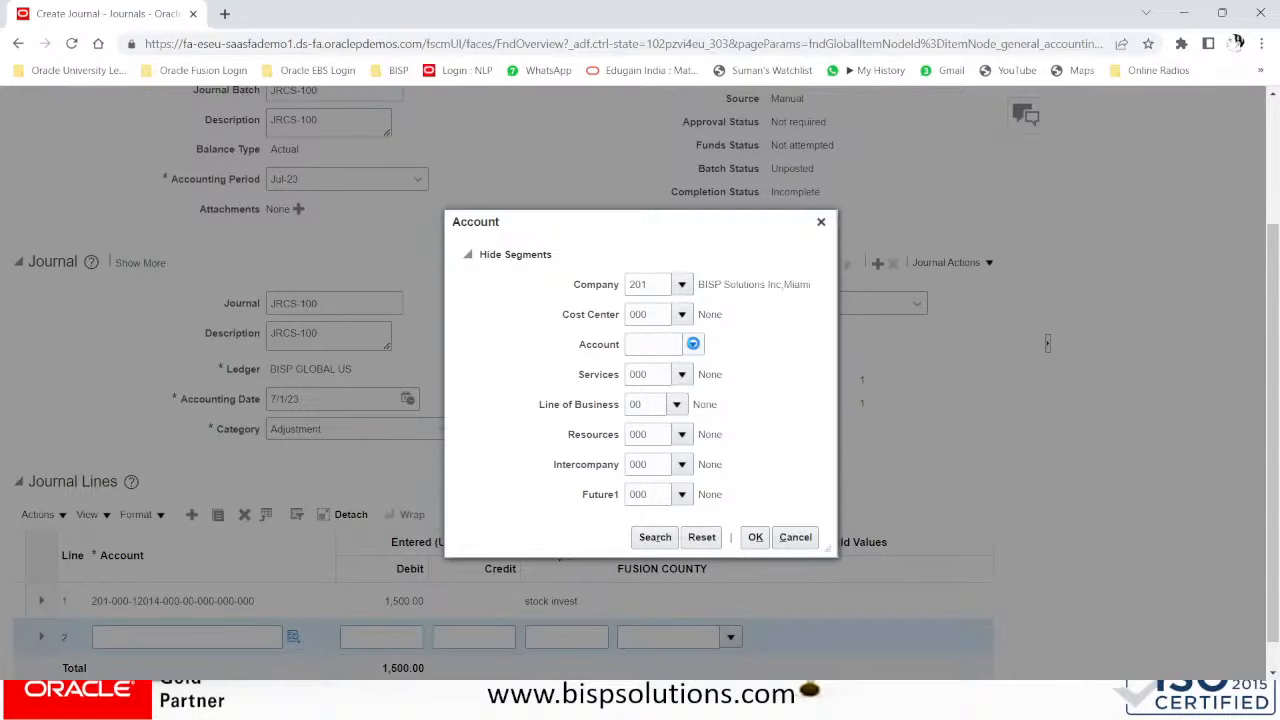
{"action": "left_click", "coordinate": [693, 344]}
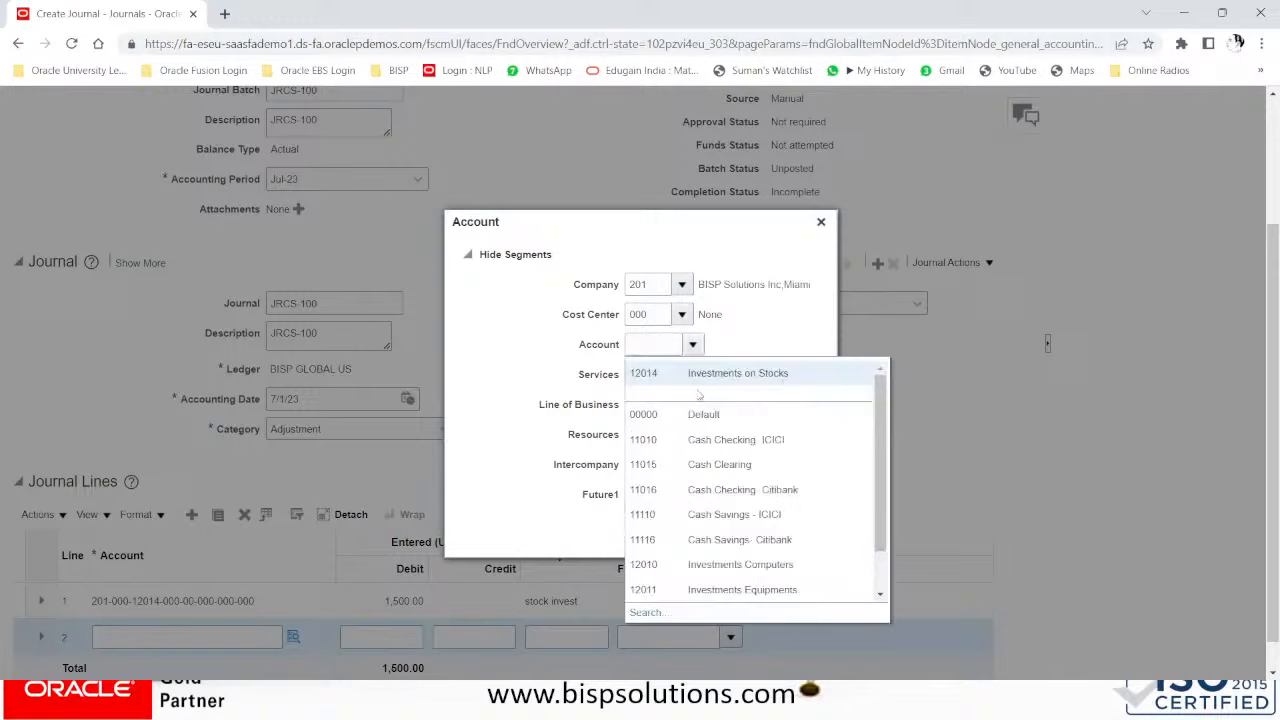
{"action": "left_click", "coordinate": [694, 490]}
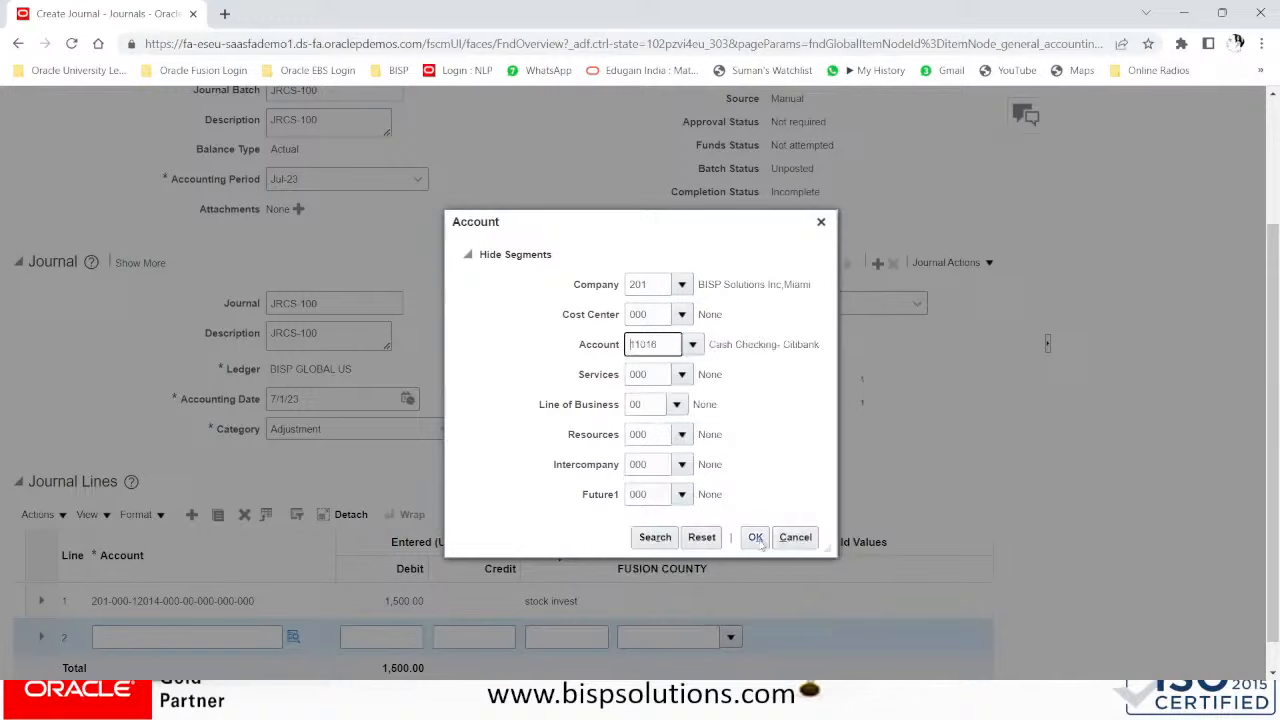
{"action": "left_click", "coordinate": [761, 543]}
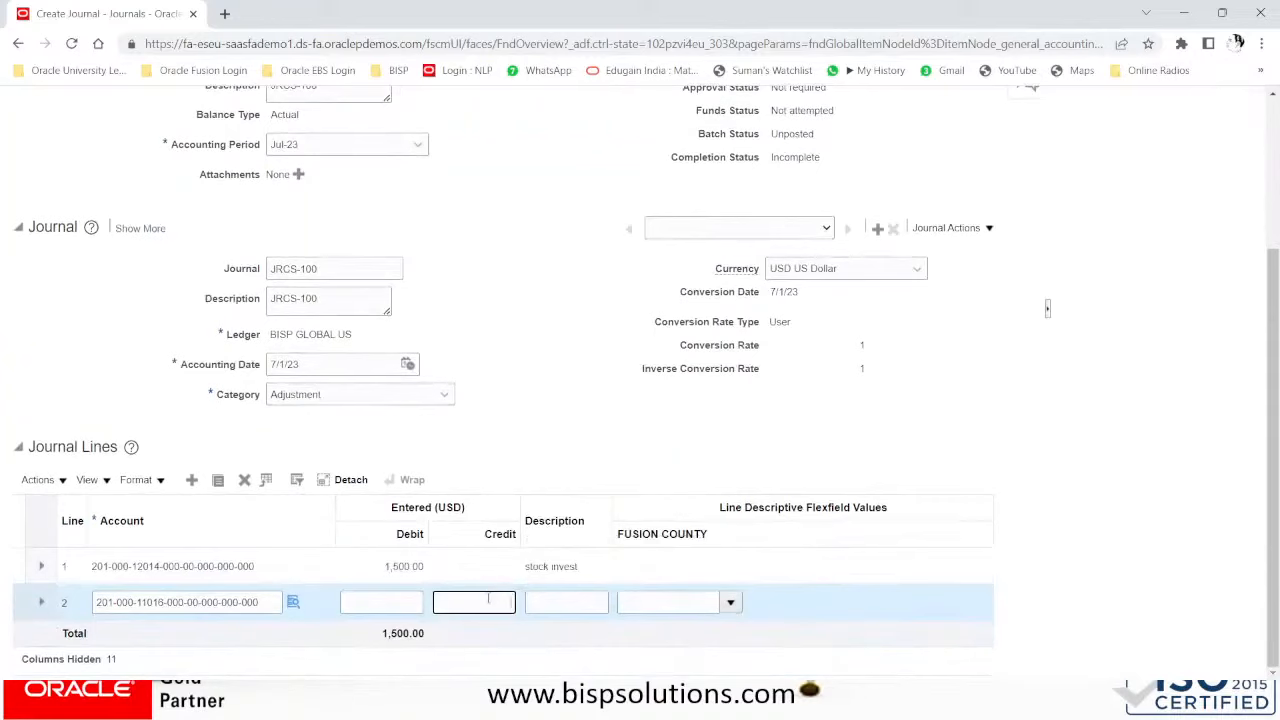
- Credit 1,500 on line 2 with description 'chq issued'
{"action": "type", "text": "1500"}
{"action": "left_click", "coordinate": [550, 598]}
{"action": "type", "text": "chq"}
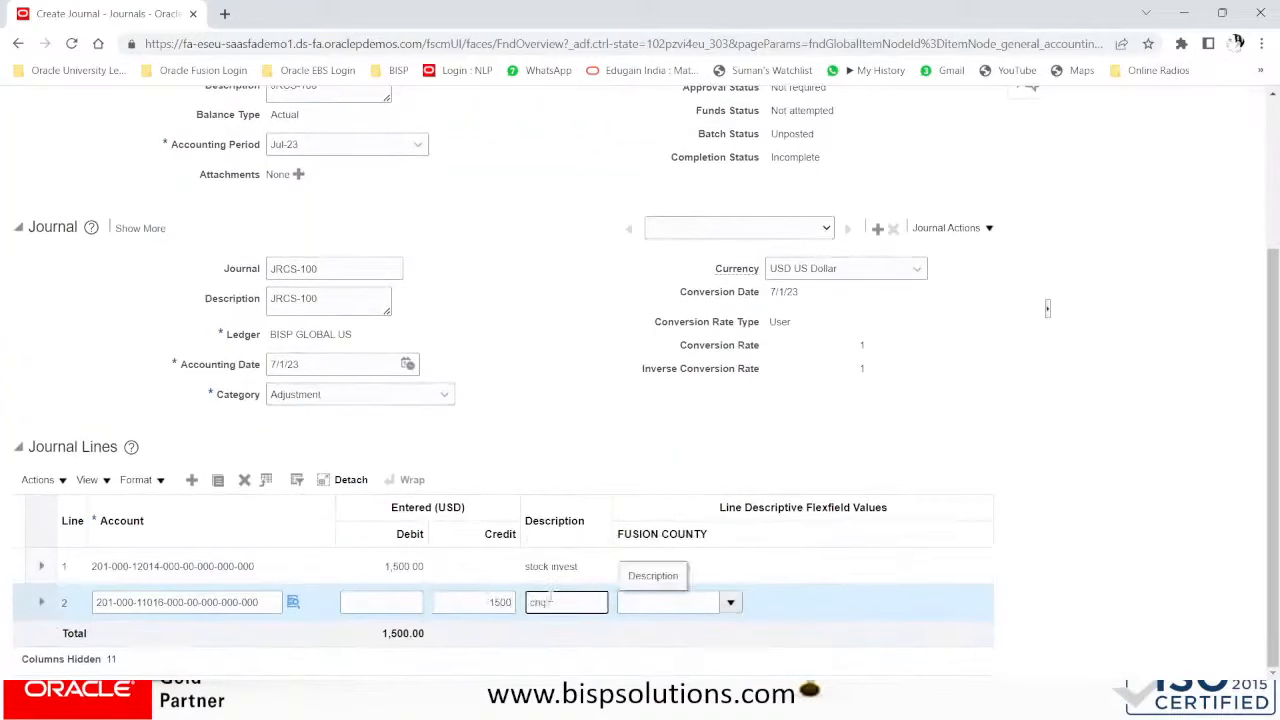
{"action": "type", "text": " issued"}
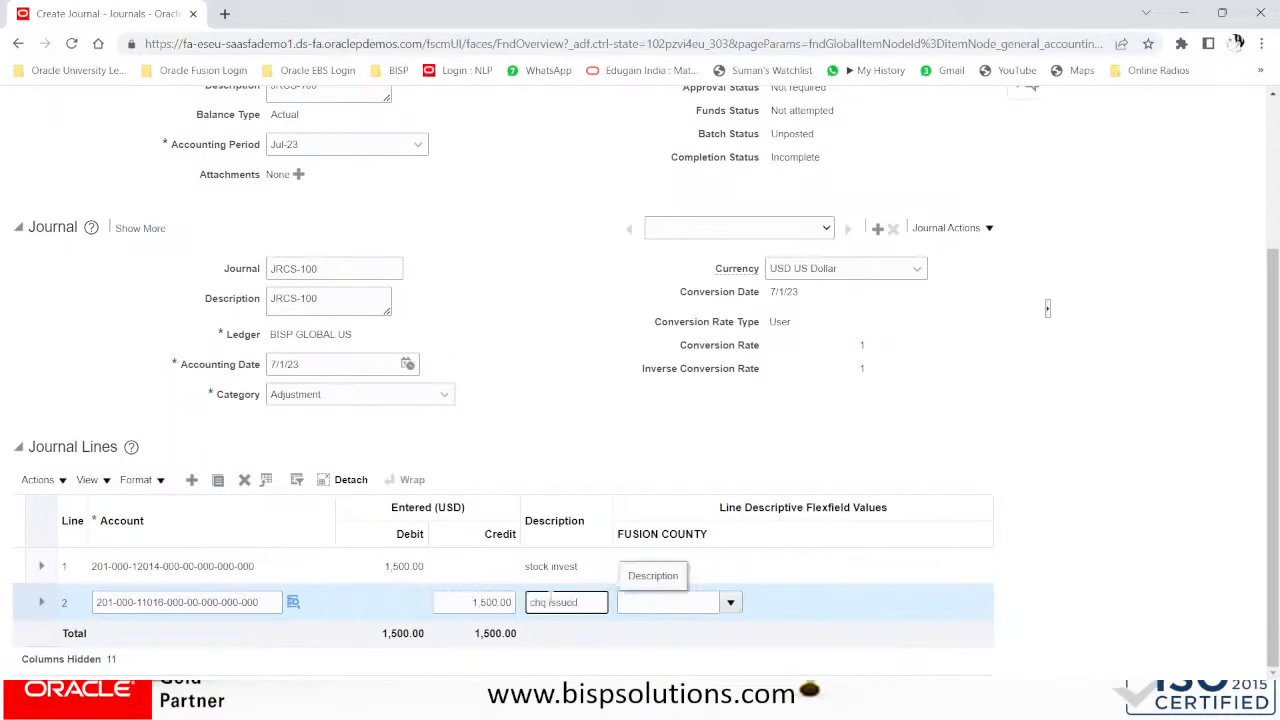
{"action": "scroll", "coordinate": [773, 261], "scroll_direction": "up", "scroll_amount": 3}
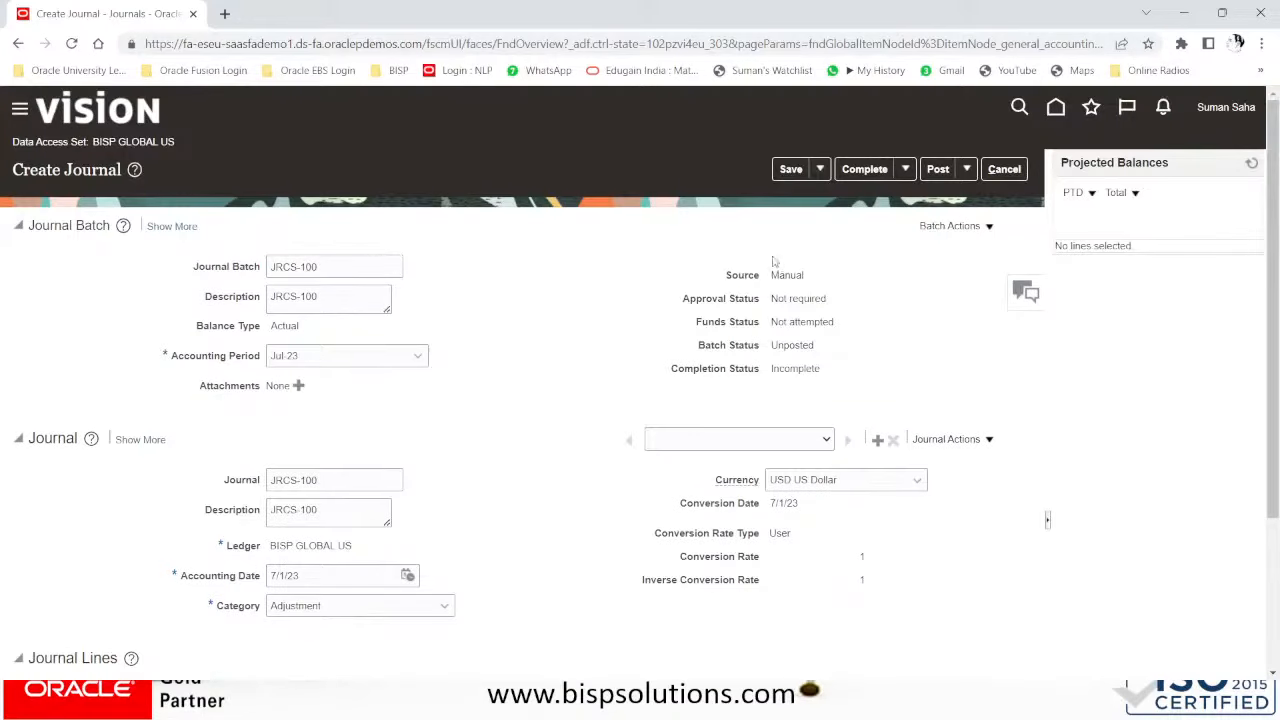
- Save, complete and post journal JRCS-100 as process 6011030, then go back to Journals
{"action": "left_click", "coordinate": [791, 170]}
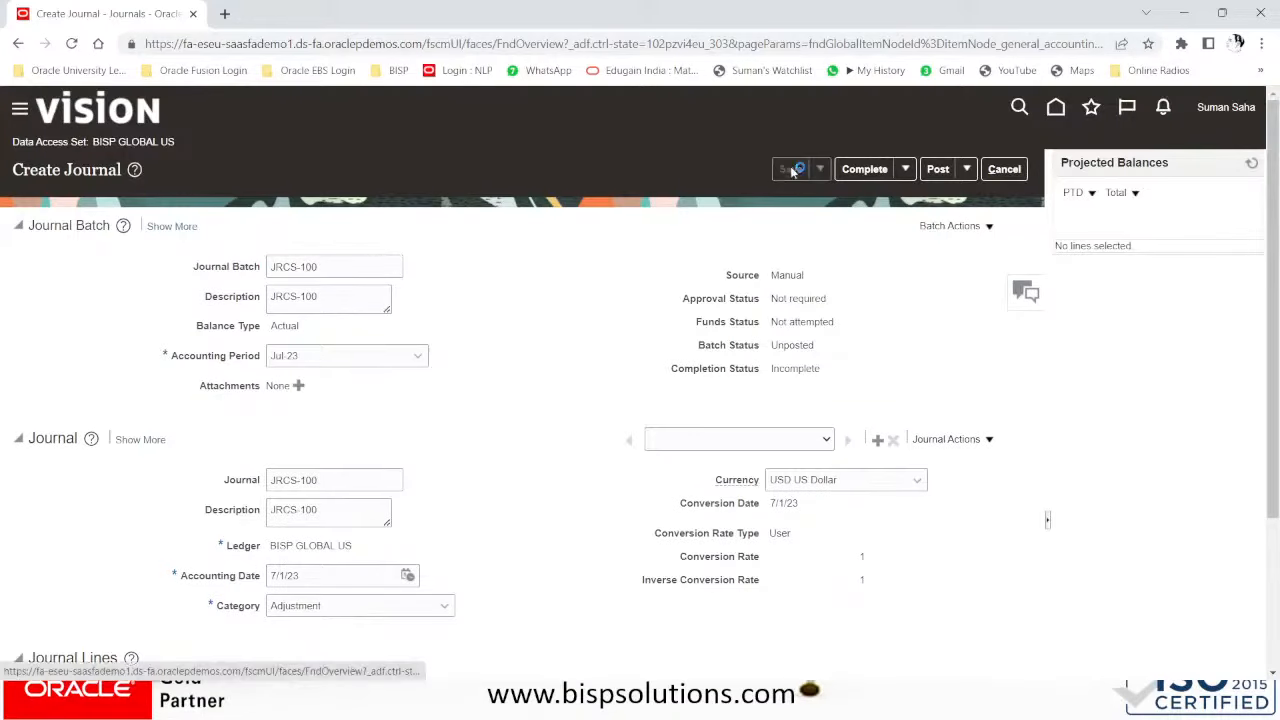
{"action": "left_click", "coordinate": [865, 169]}
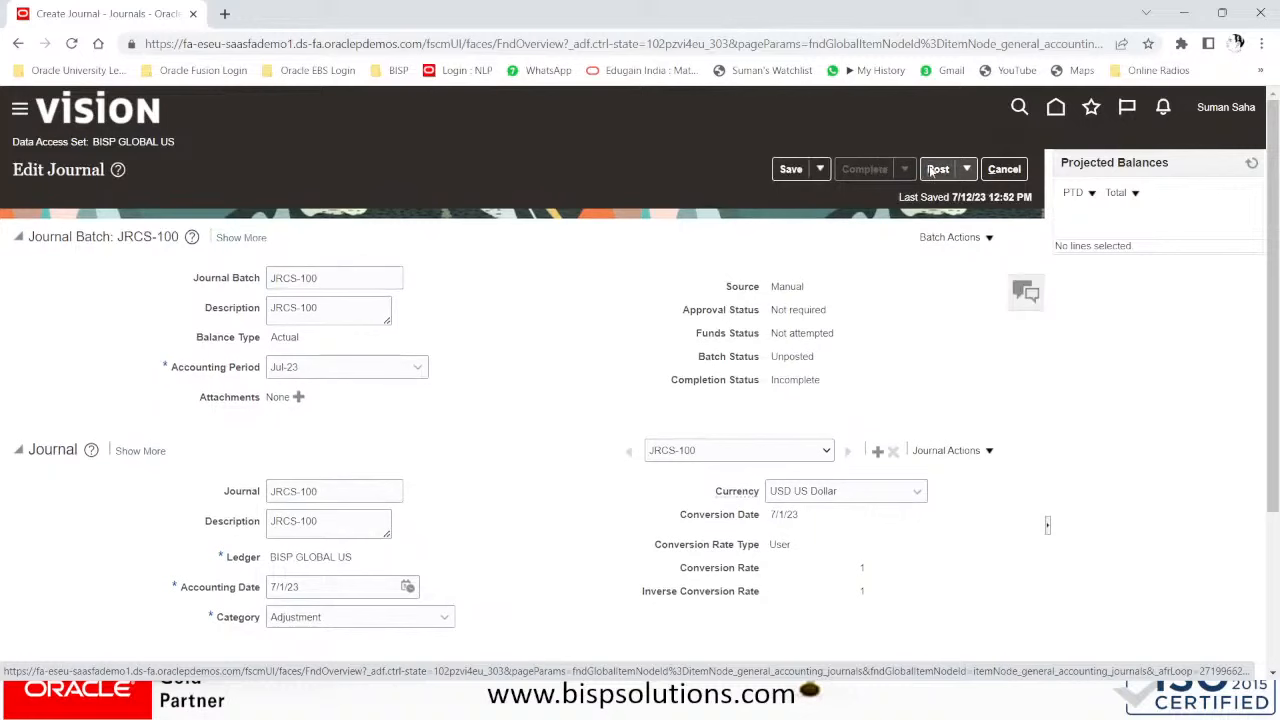
{"action": "left_click", "coordinate": [937, 170]}
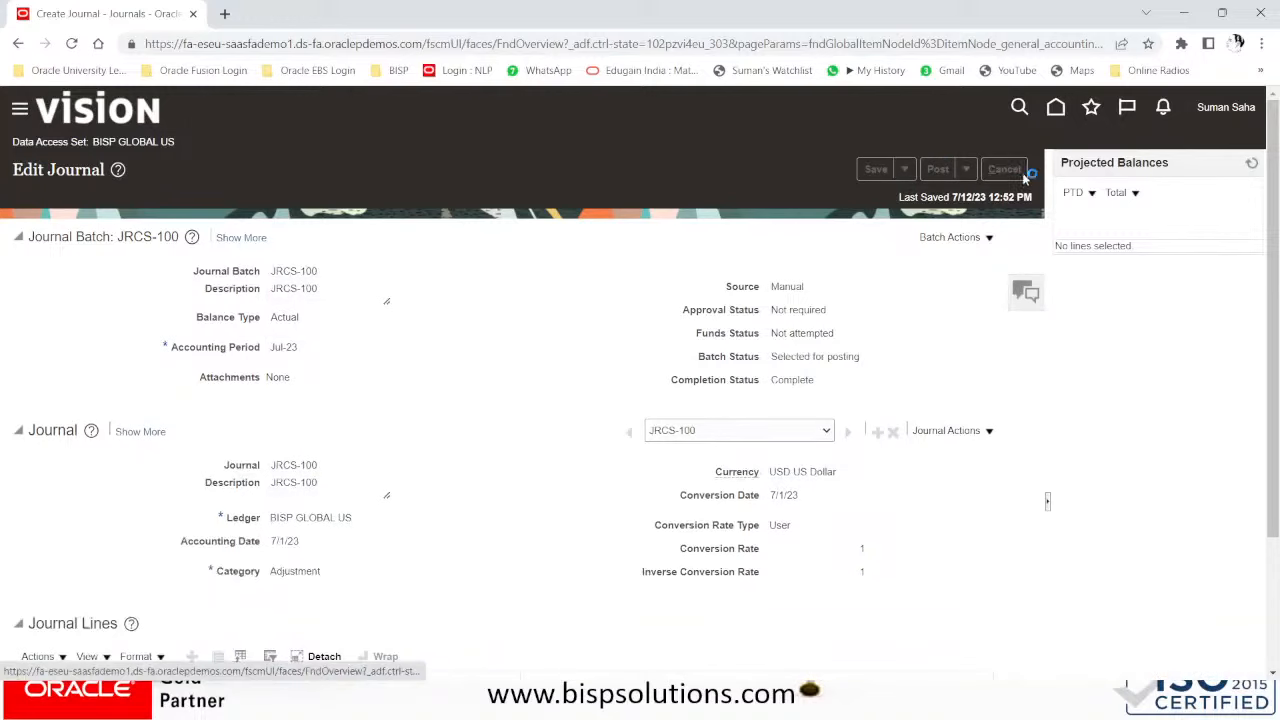
{"action": "left_click", "coordinate": [1012, 170]}
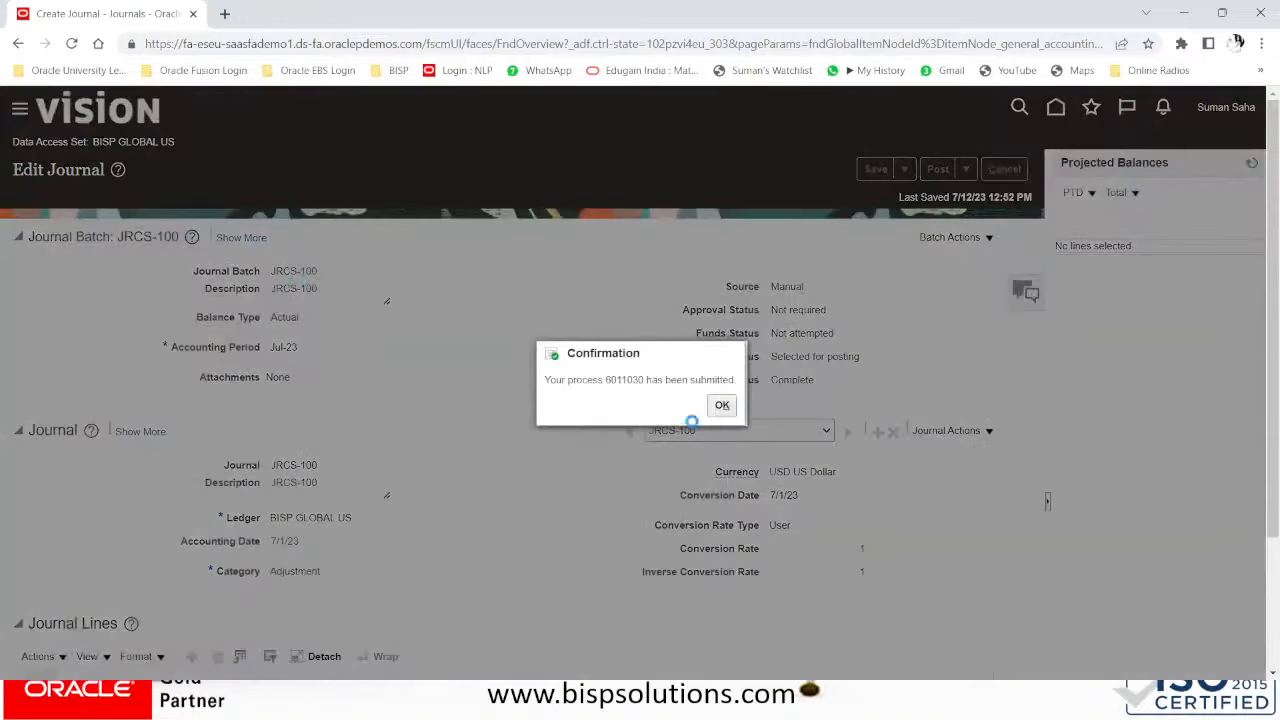
{"action": "left_click", "coordinate": [720, 406]}
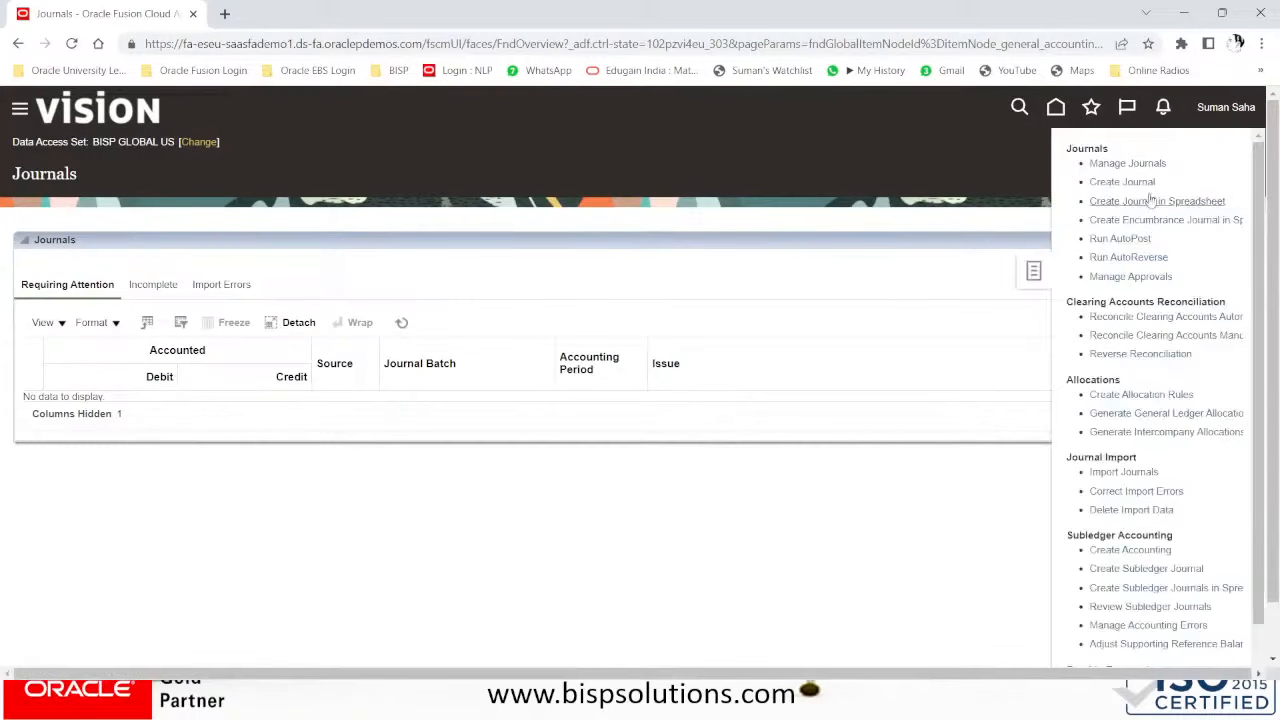
- Check in Manage Journals that JRCS-100 shows batch status Posted, then return to Journals
{"action": "left_click", "coordinate": [1134, 164]}
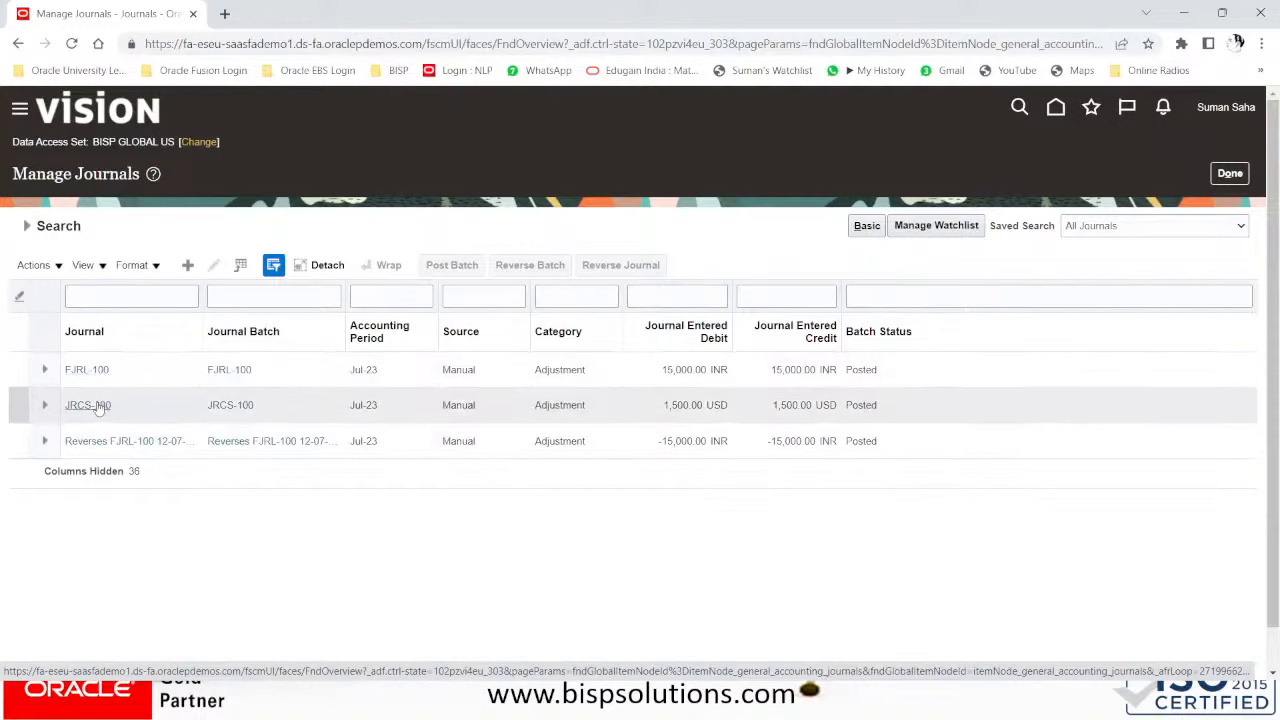
{"action": "left_click", "coordinate": [97, 405]}
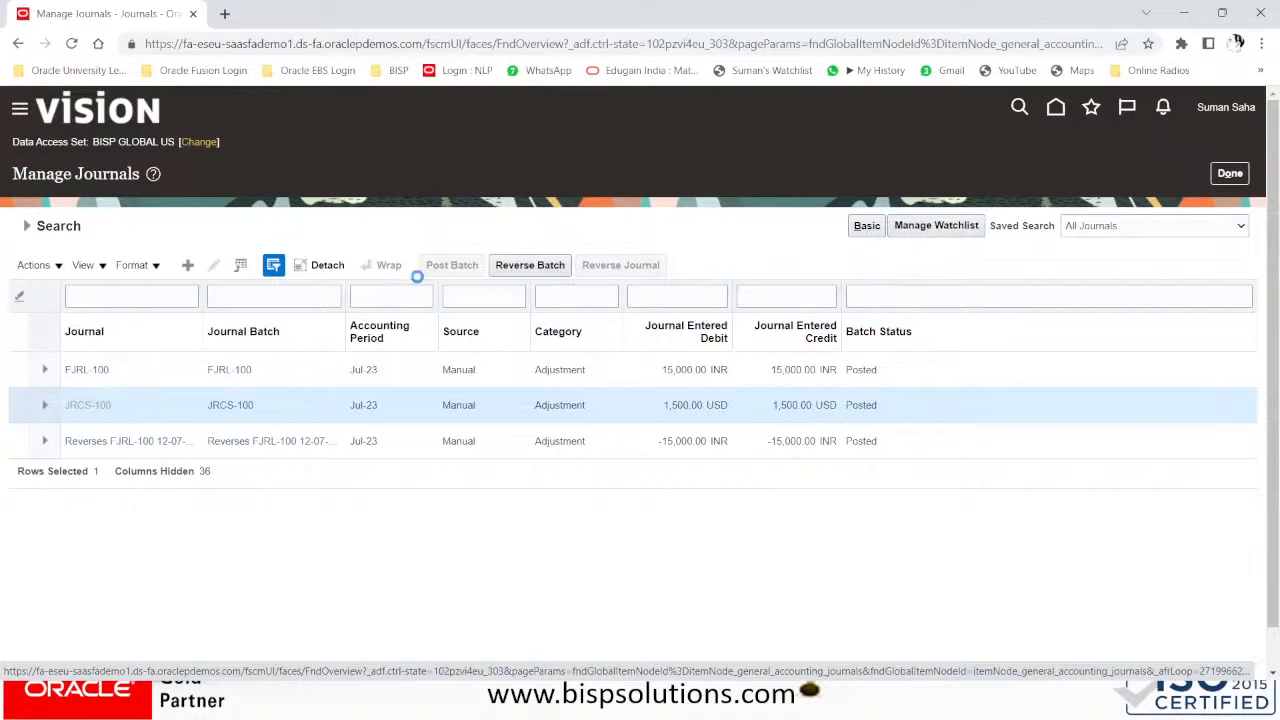
{"action": "scroll", "coordinate": [843, 490], "scroll_direction": "down", "scroll_amount": 2}
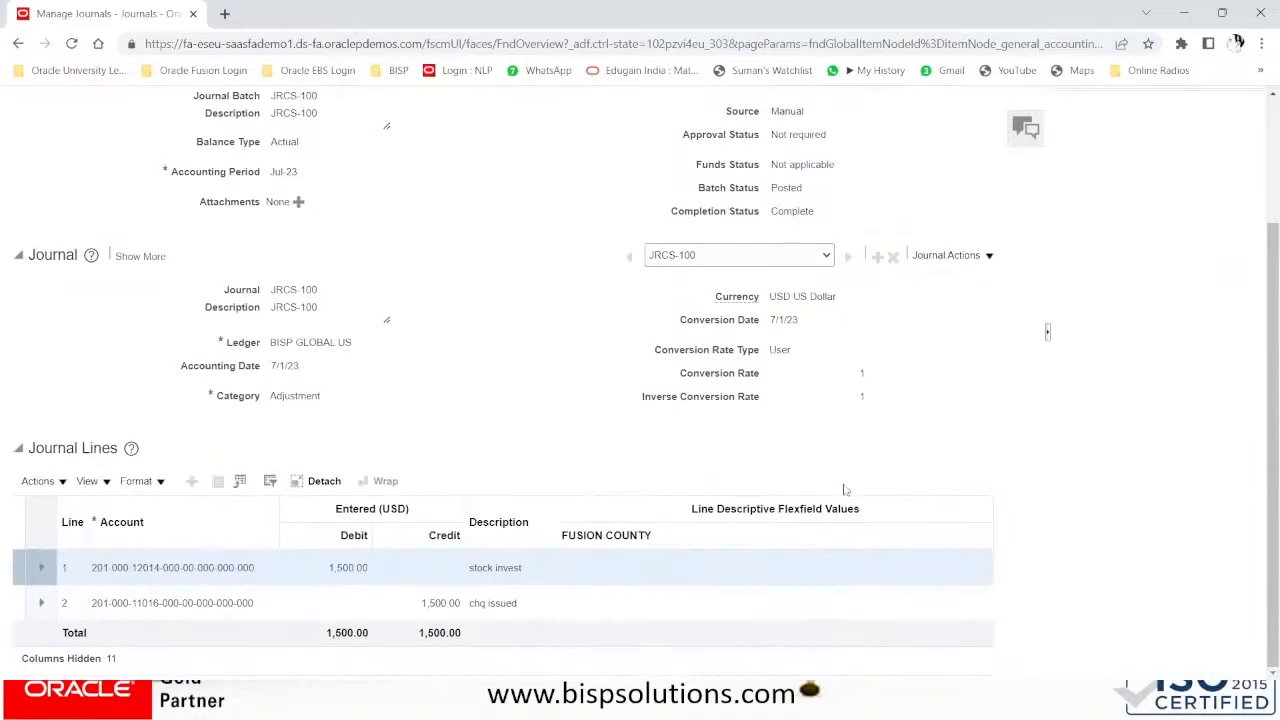
{"action": "scroll", "coordinate": [843, 490], "scroll_direction": "up", "scroll_amount": 5}
{"action": "left_click", "coordinate": [1001, 172]}
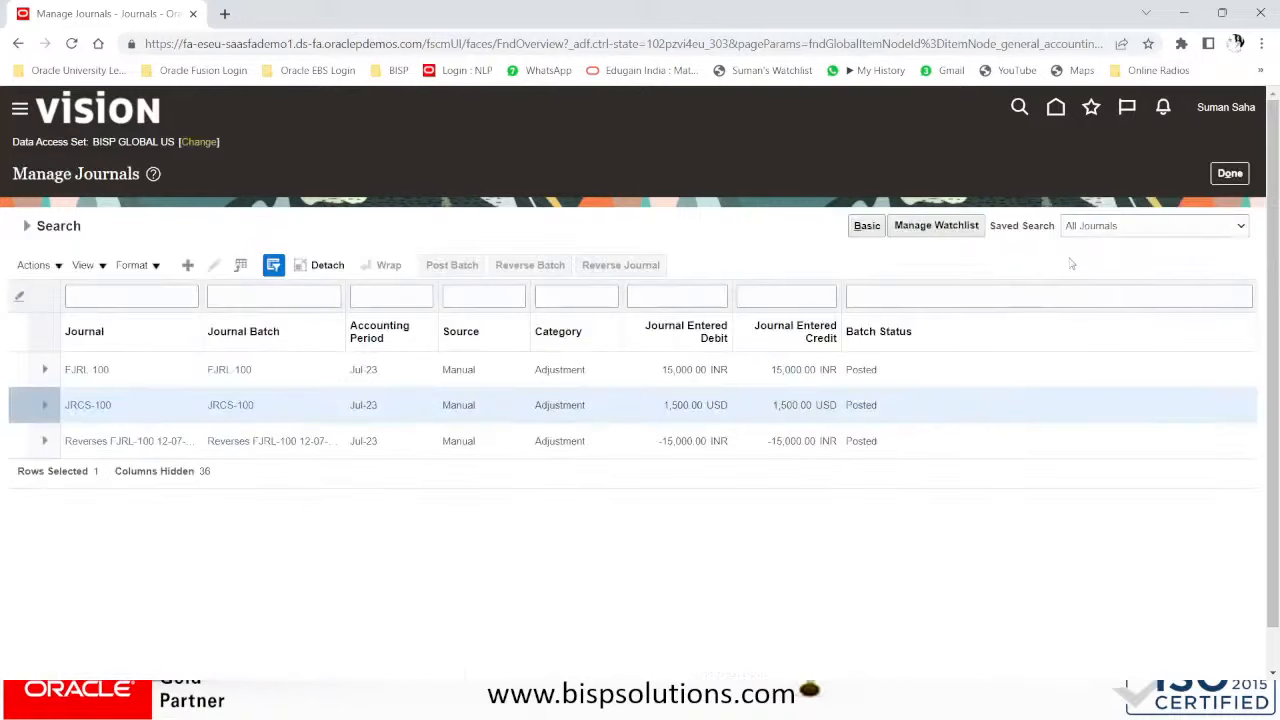
{"action": "left_click", "coordinate": [1228, 173]}
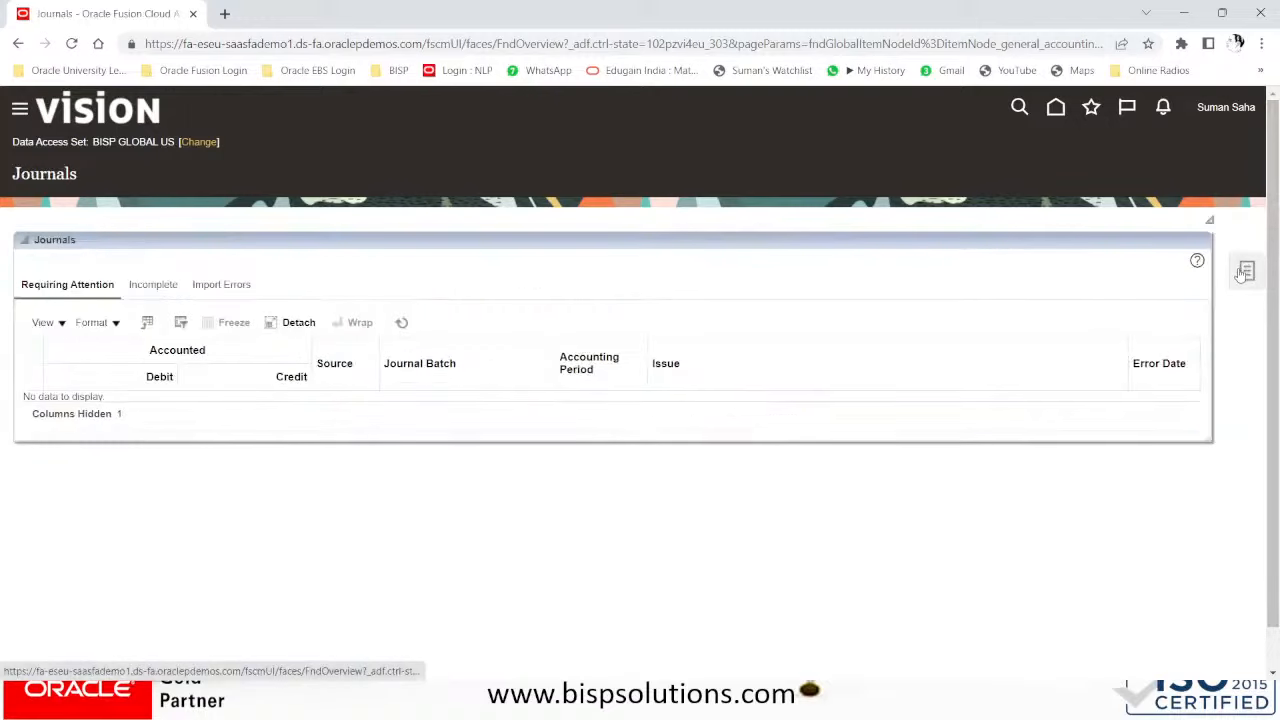
- Run AutoReverse Journals for data access set and ledger BISP GLOBAL US, reversal period All
{"action": "left_click", "coordinate": [1244, 272]}
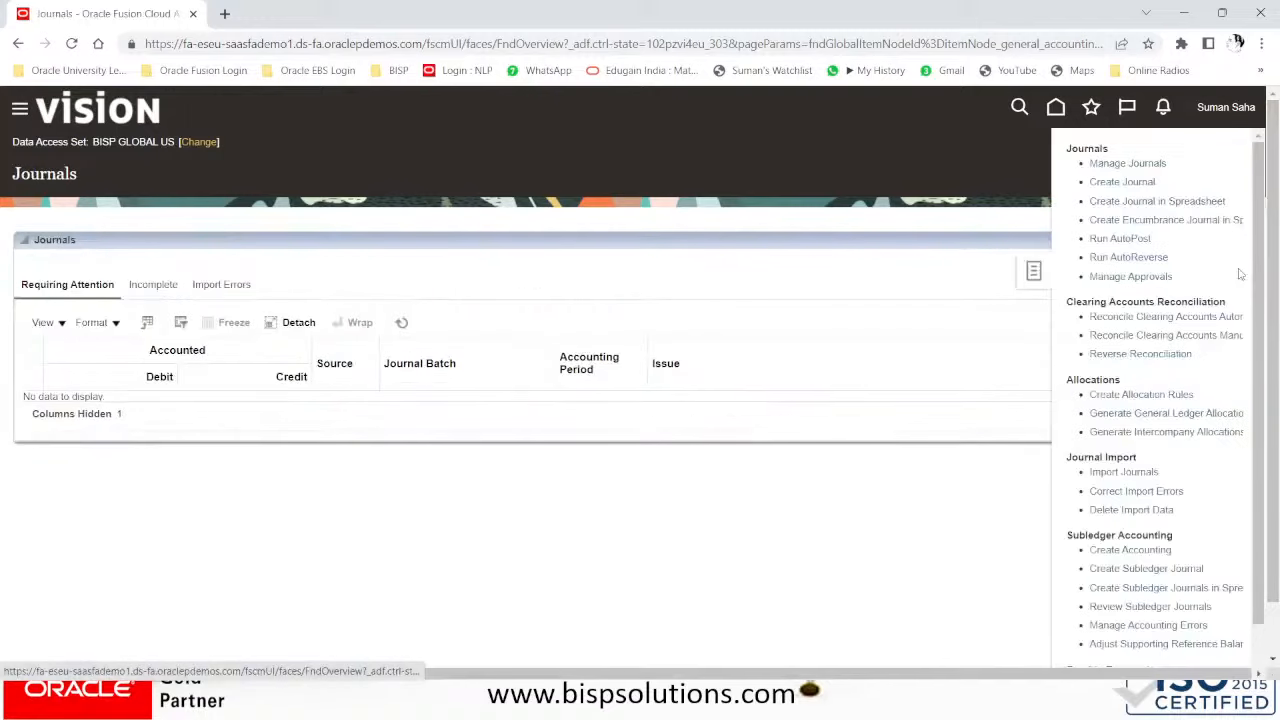
{"action": "left_click", "coordinate": [1115, 258]}
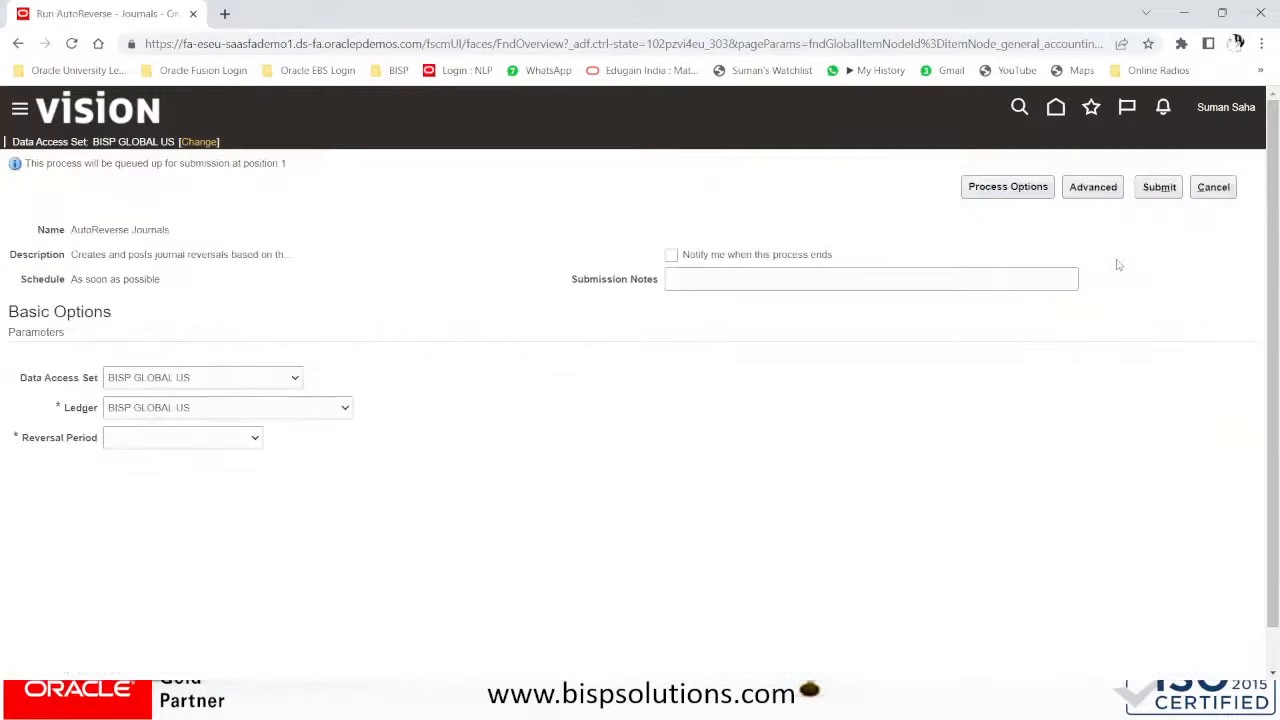
{"action": "left_click", "coordinate": [226, 379]}
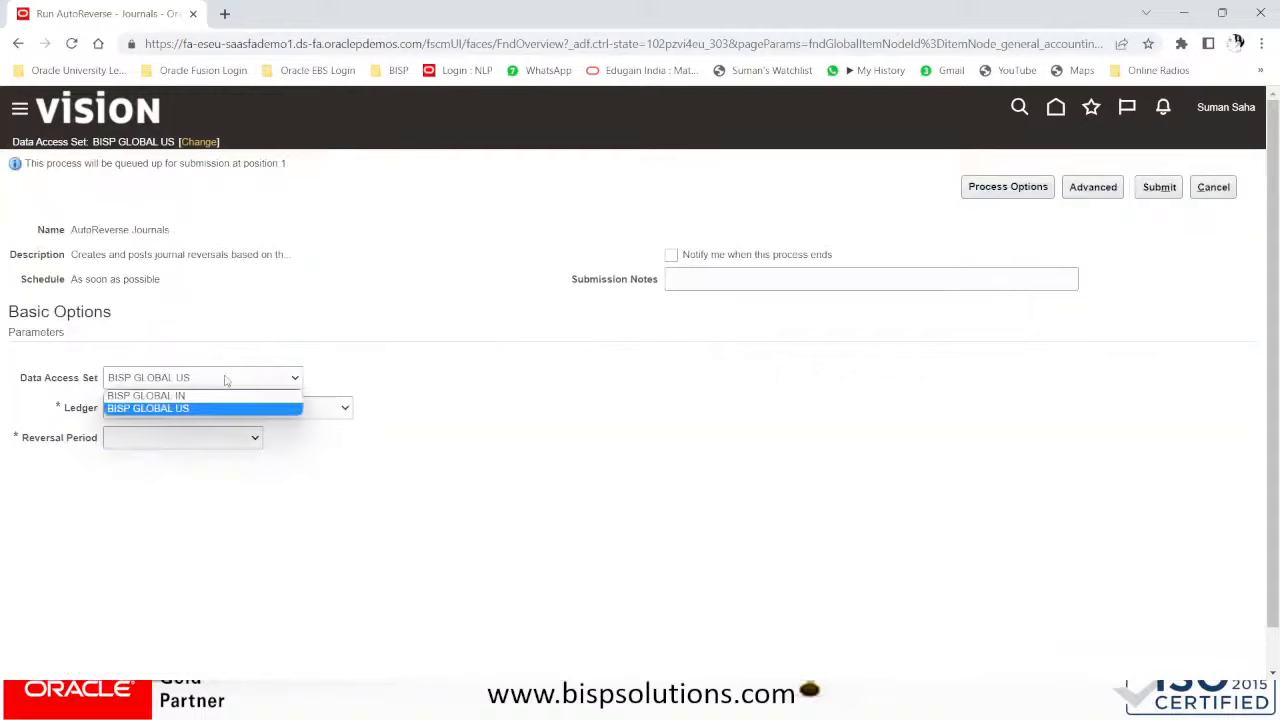
{"action": "left_click", "coordinate": [226, 379]}
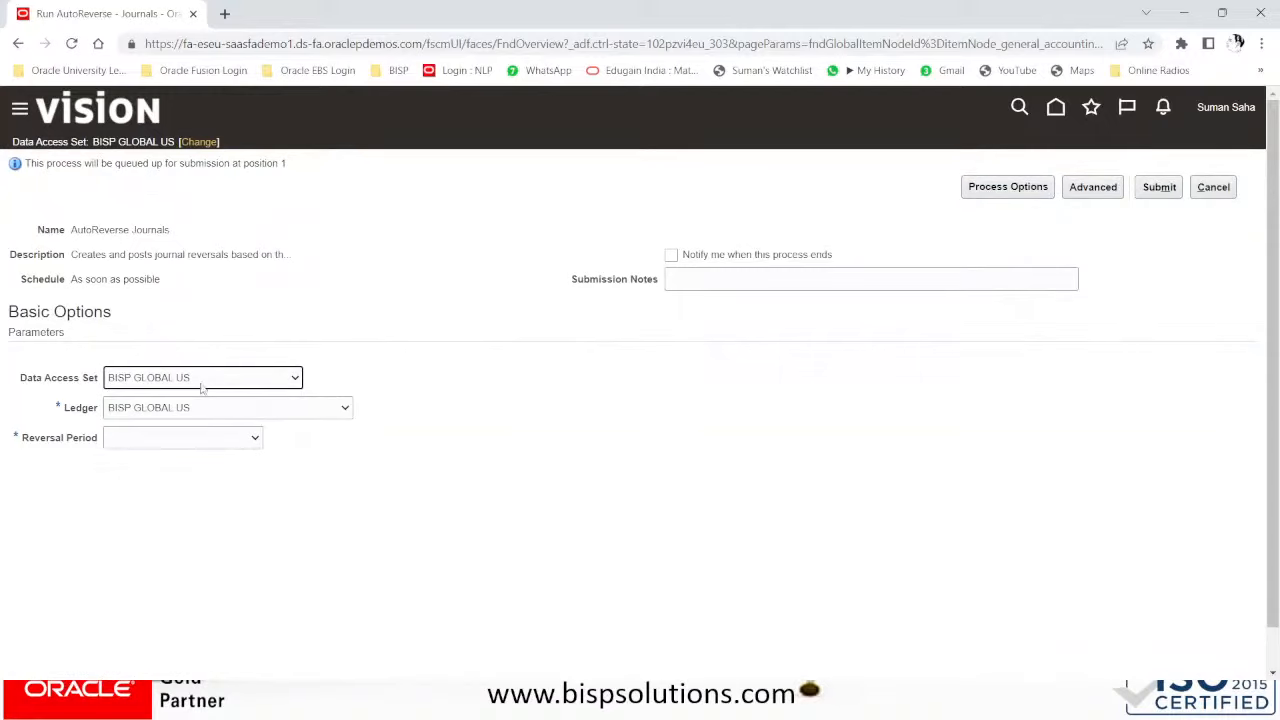
{"action": "left_click", "coordinate": [206, 409]}
{"action": "left_click", "coordinate": [205, 426]}
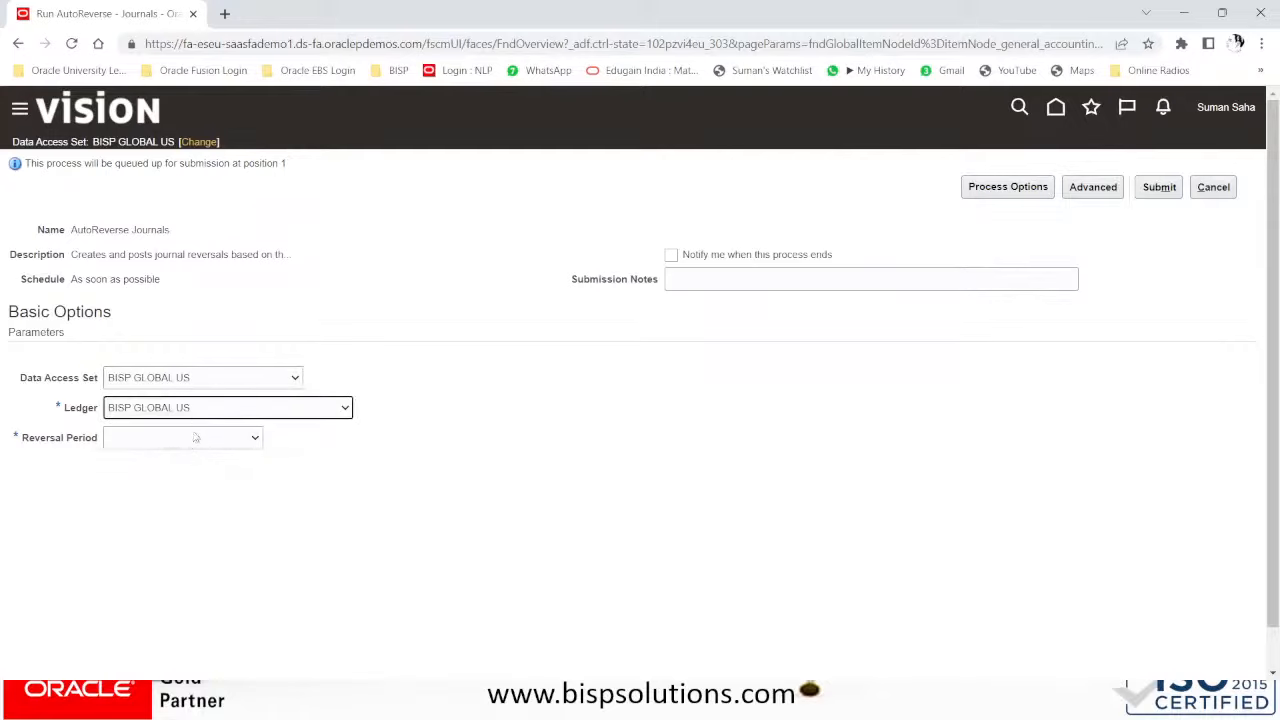
{"action": "left_click", "coordinate": [191, 440]}
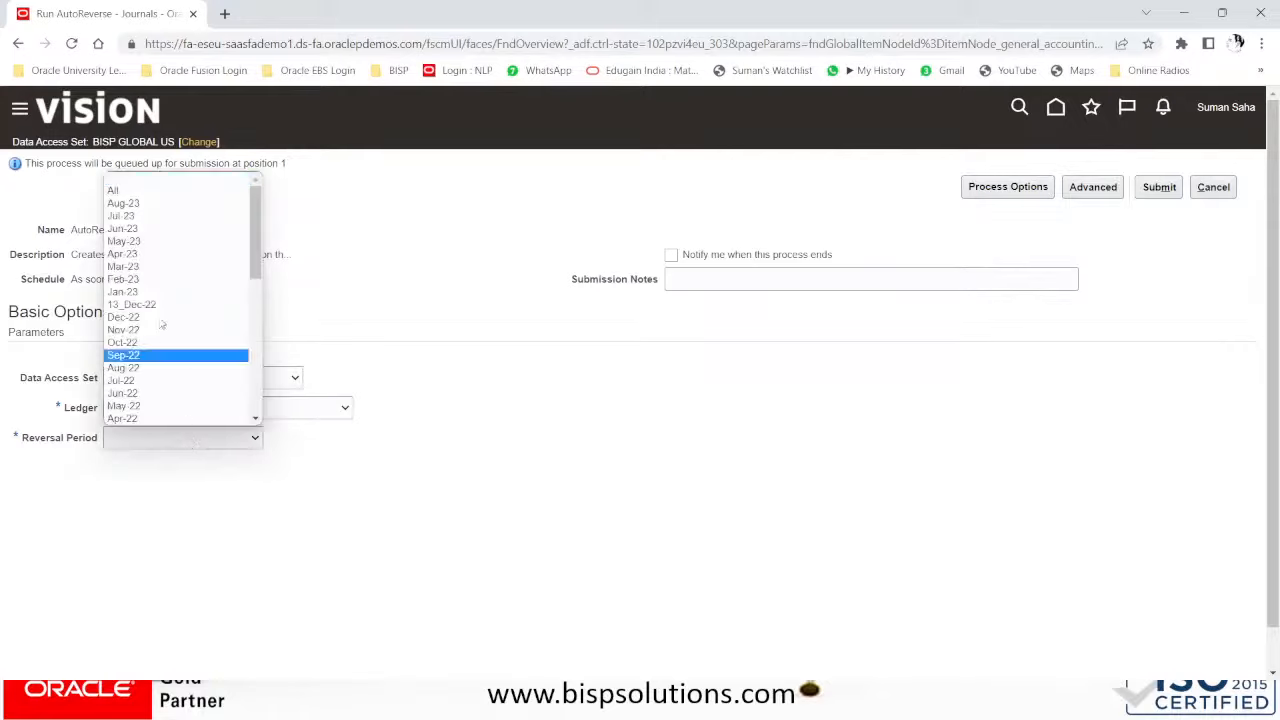
{"action": "left_click", "coordinate": [117, 190]}
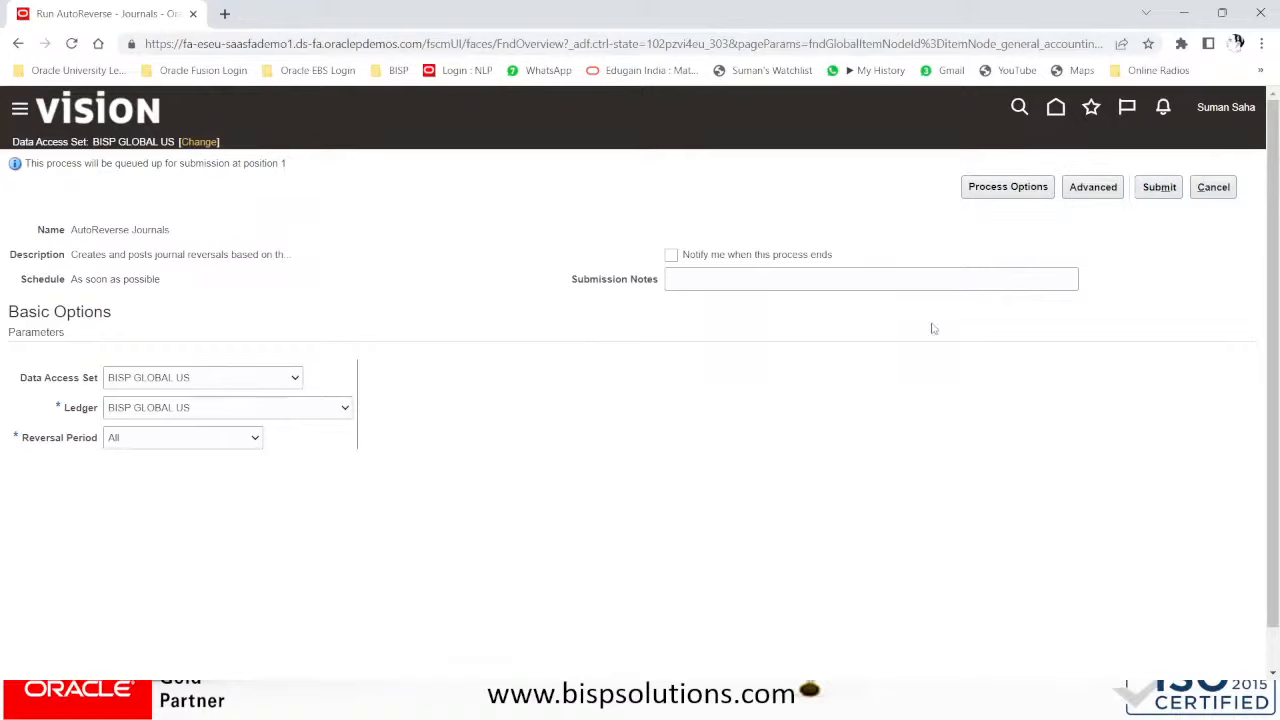
{"action": "left_click", "coordinate": [1170, 192]}
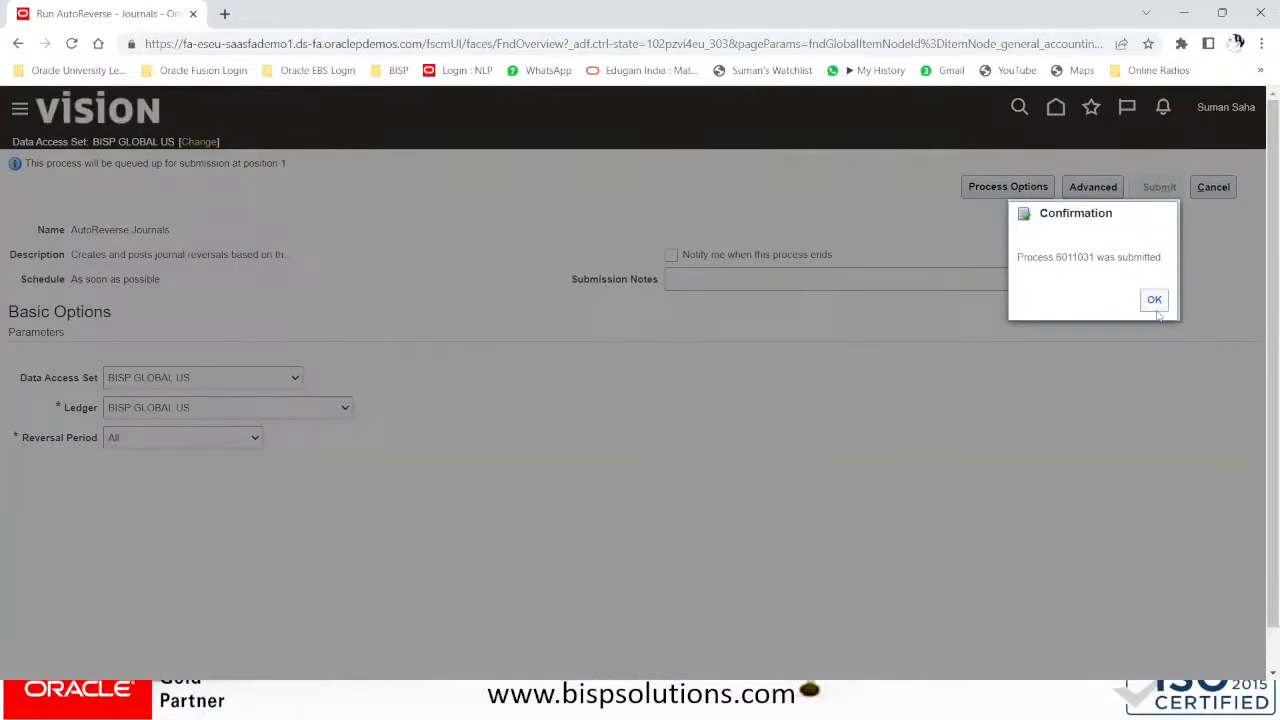
{"action": "left_click", "coordinate": [1154, 300]}
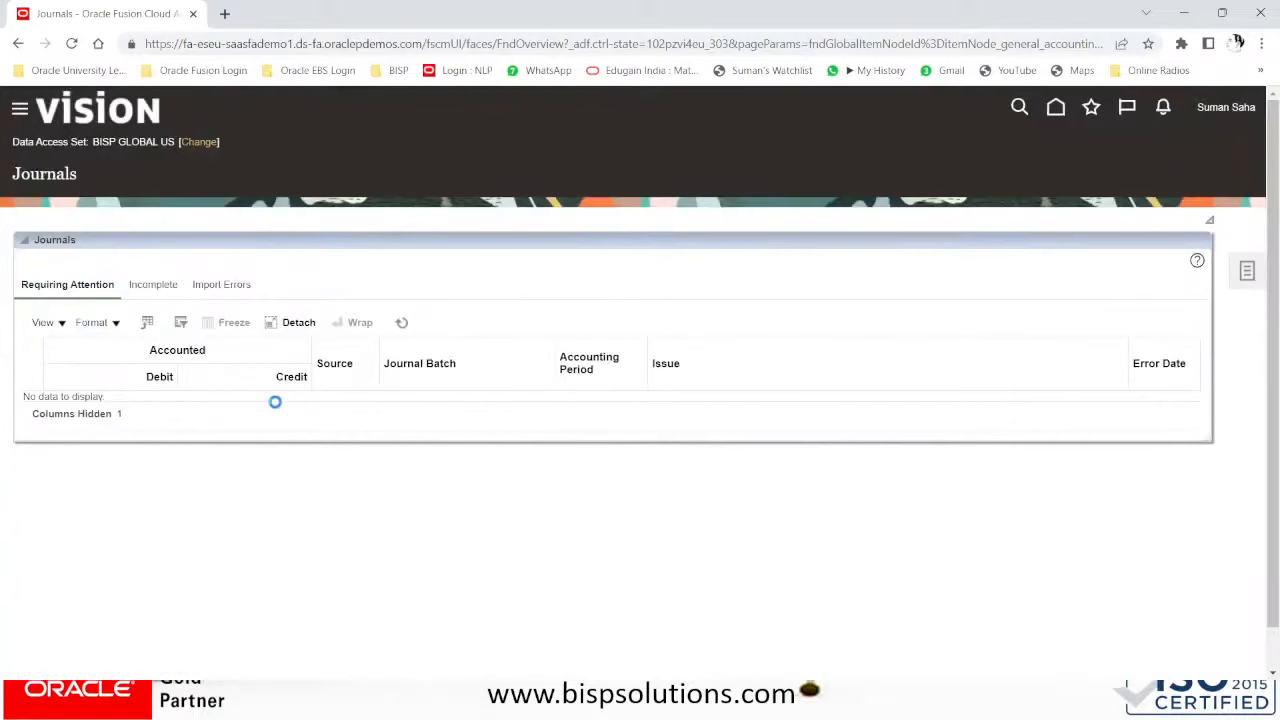
{"action": "scroll", "coordinate": [277, 411], "scroll_direction": "down", "scroll_amount": 5}
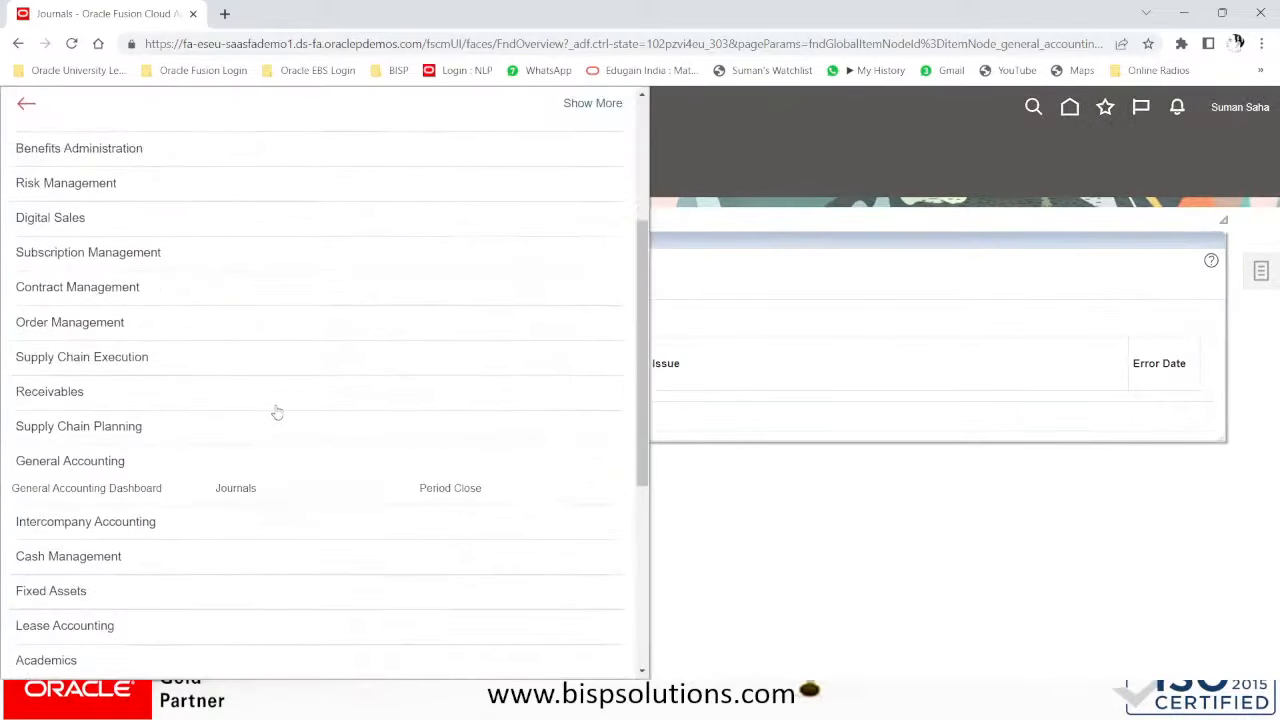
{"action": "scroll", "coordinate": [277, 411], "scroll_direction": "down", "scroll_amount": 5}
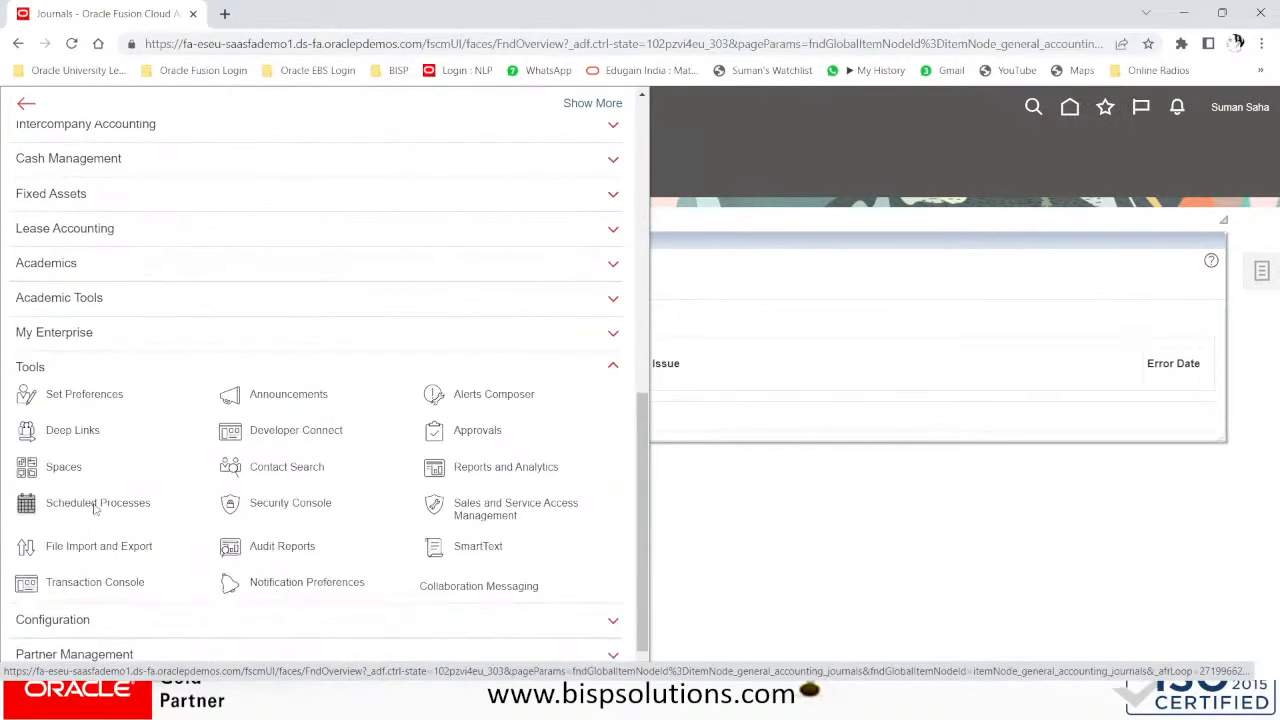
{"action": "left_click", "coordinate": [95, 509]}
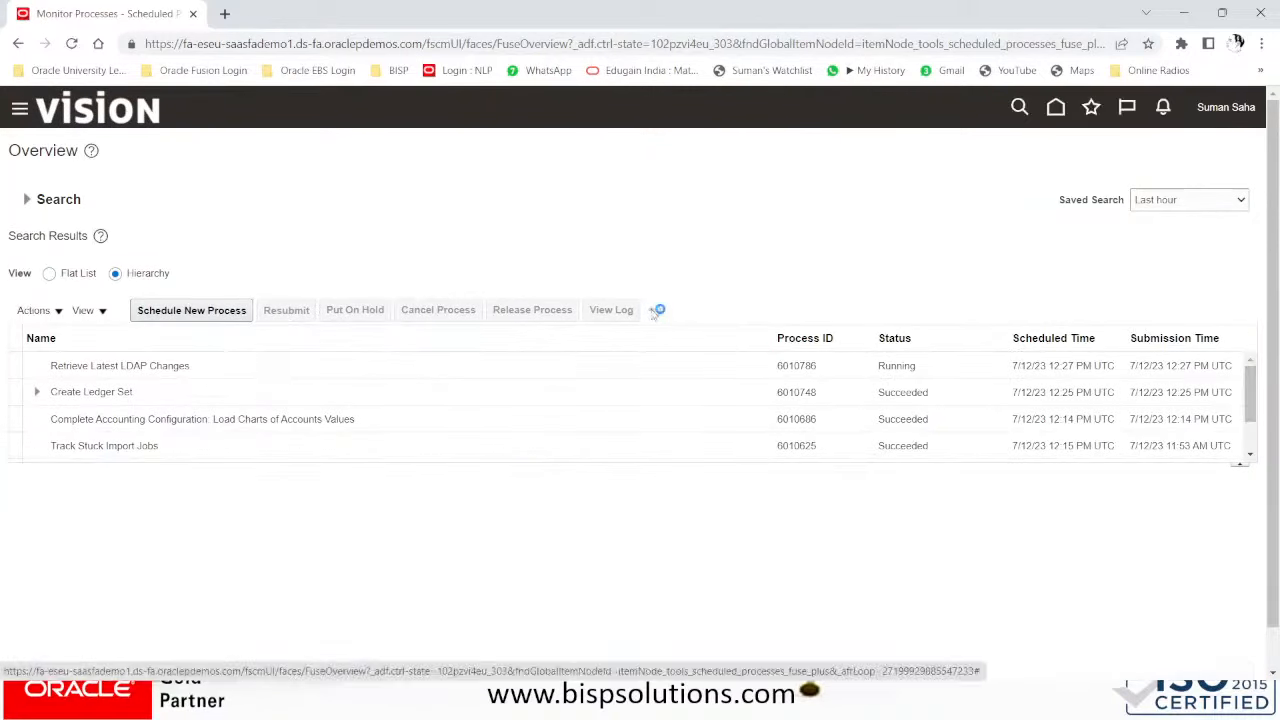
{"action": "left_click", "coordinate": [658, 311]}
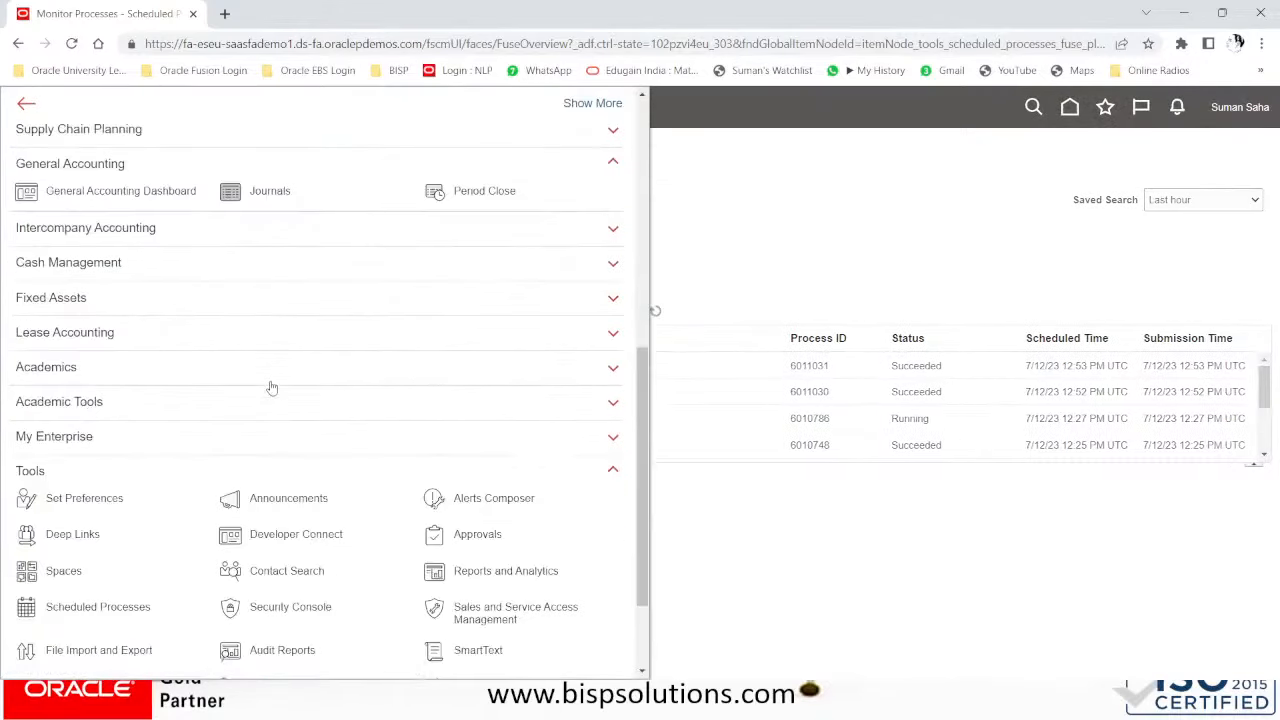
{"action": "left_click", "coordinate": [272, 176]}
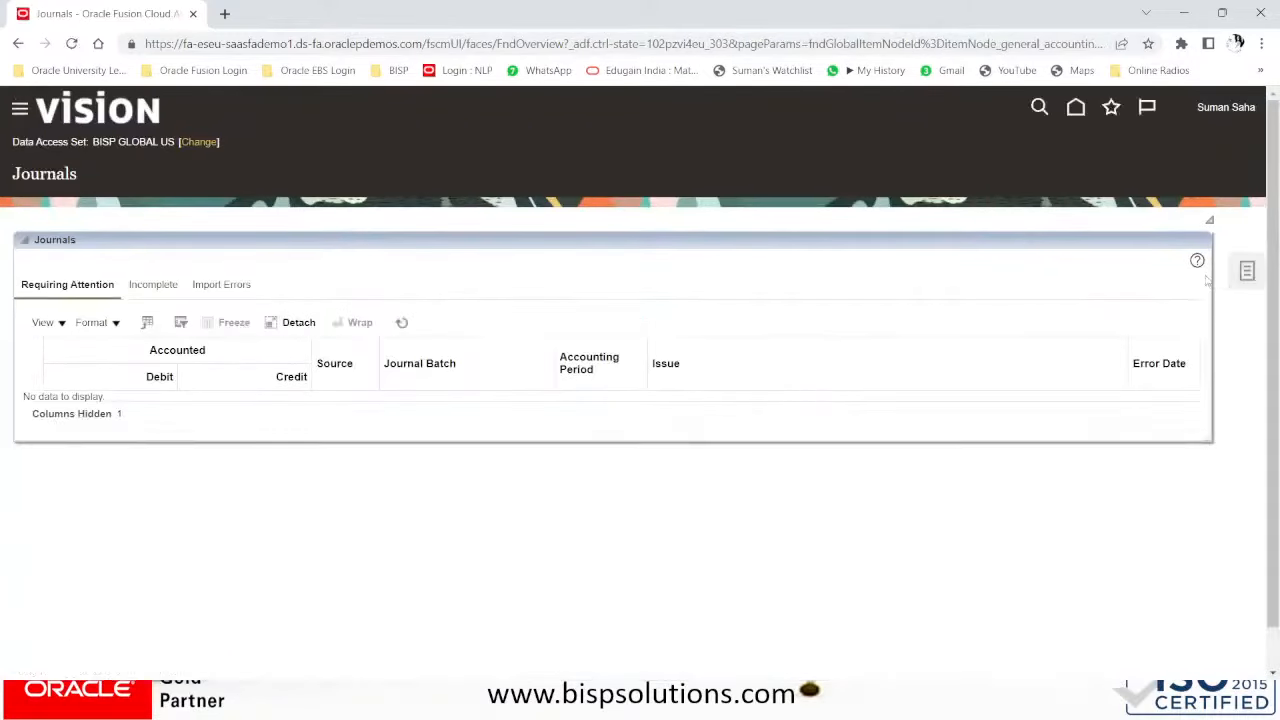
- Search Jul-23 journals and review posted JRCS-100 beside the -15,000.00 INR FJRL-100 reversal
{"action": "left_click", "coordinate": [1247, 271]}
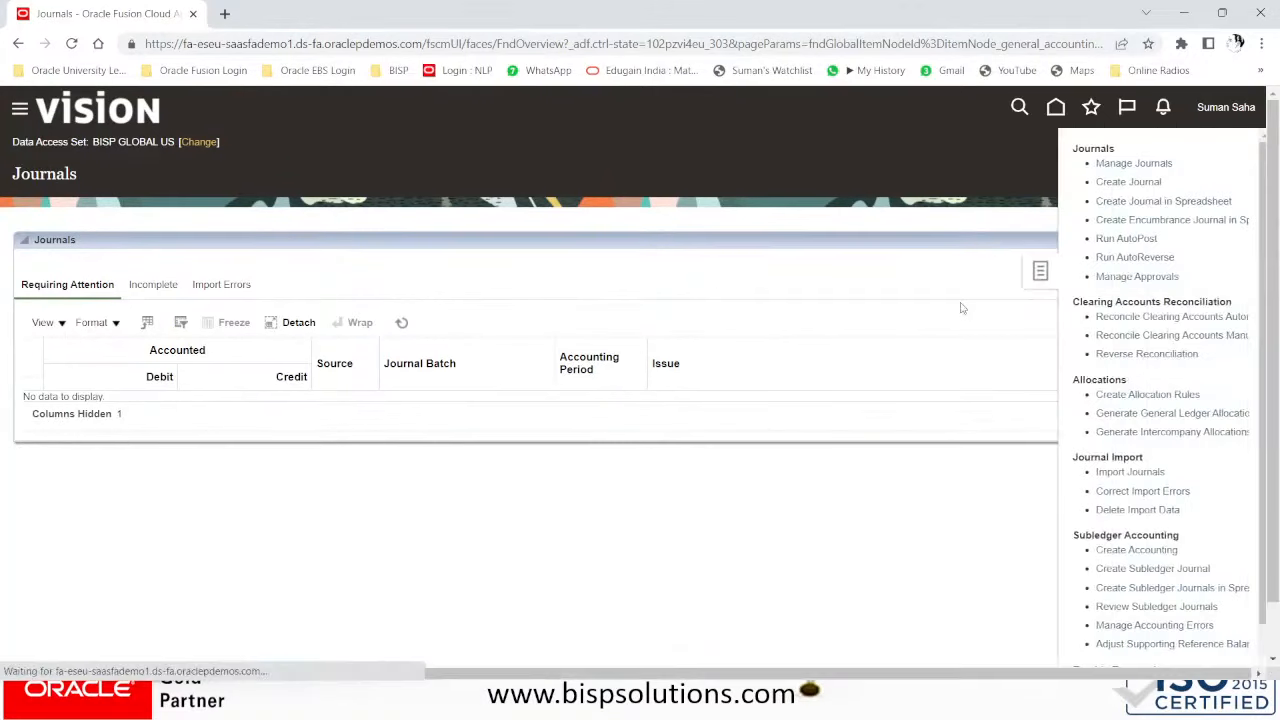
{"action": "left_click", "coordinate": [1134, 163]}
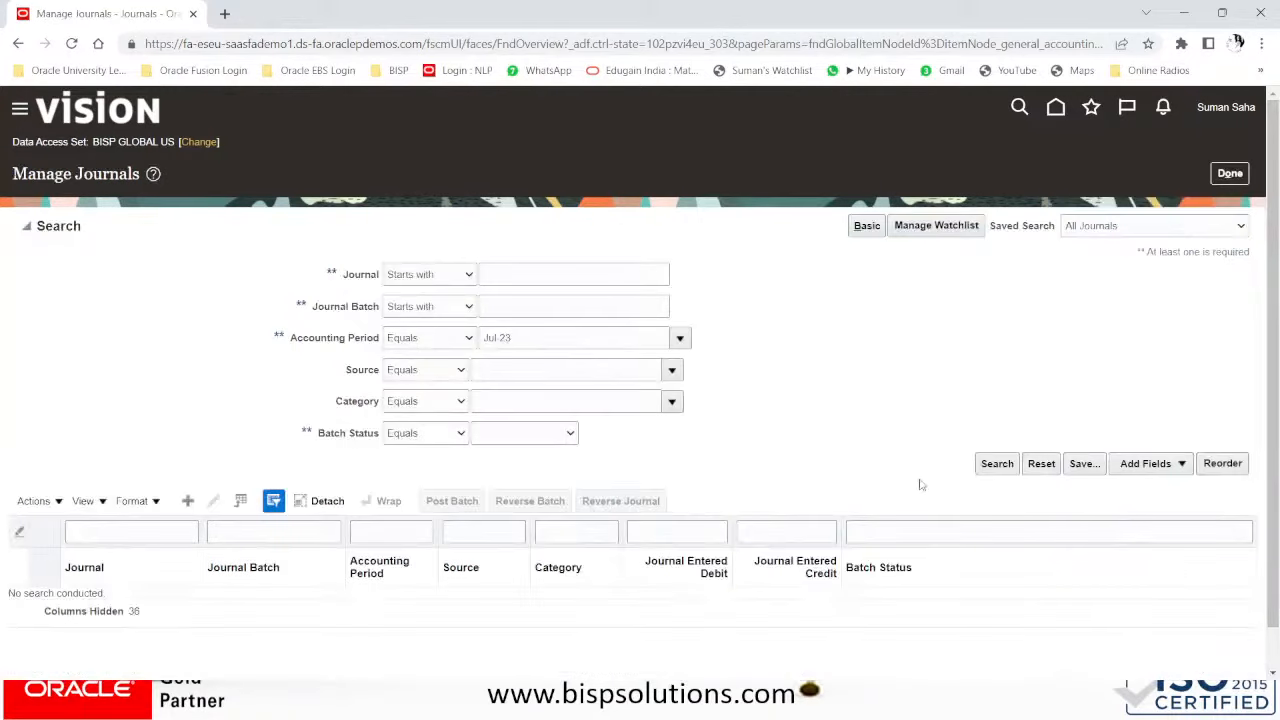
{"action": "left_click", "coordinate": [991, 466]}
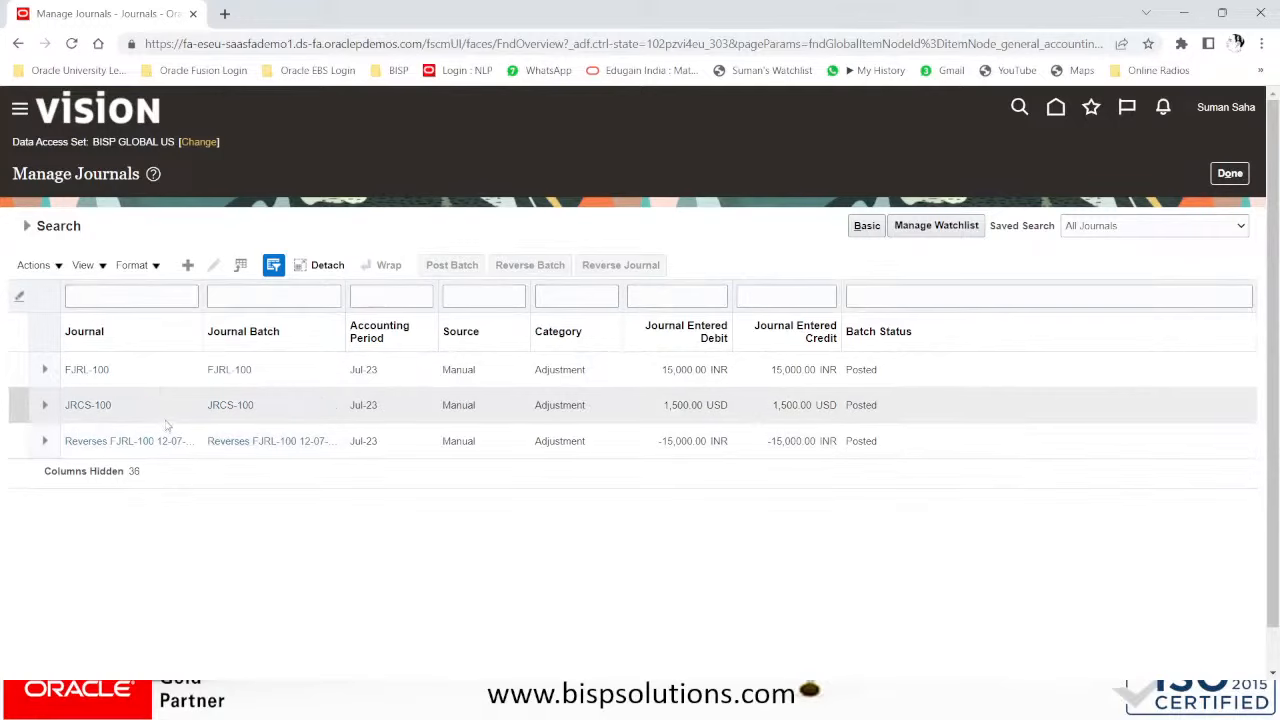
{"action": "left_click", "coordinate": [84, 407]}
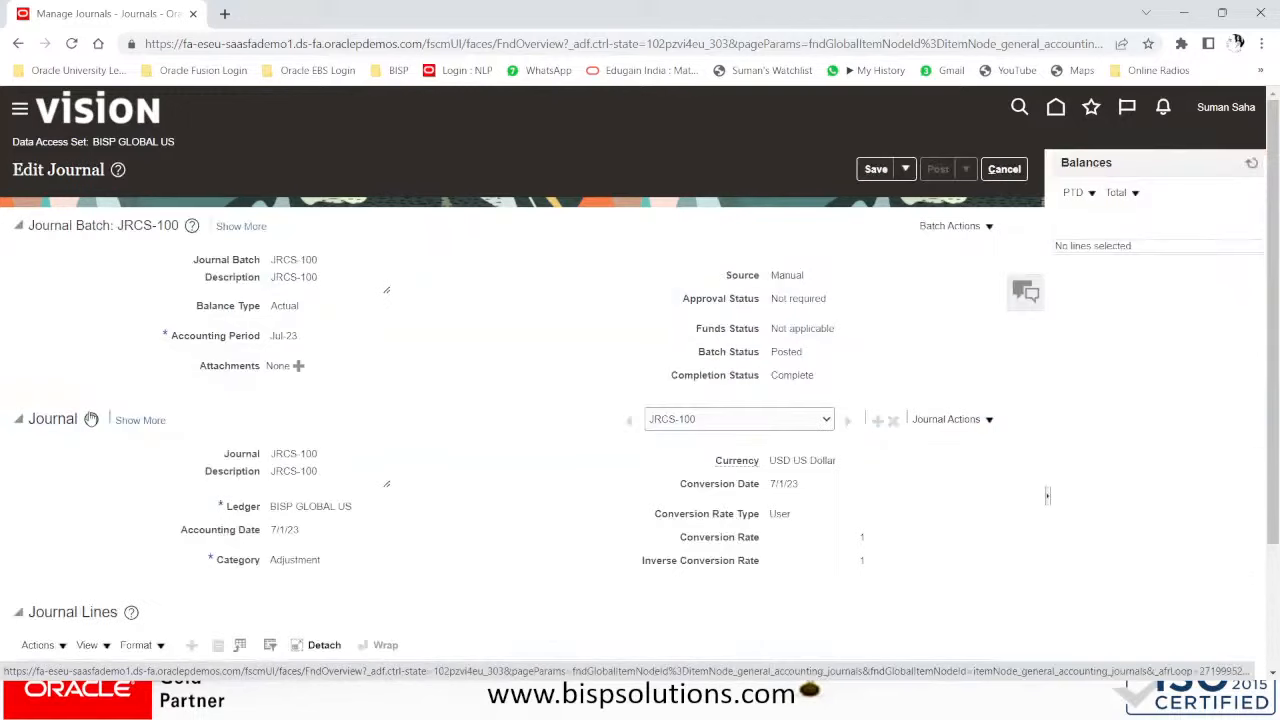
{"action": "left_click", "coordinate": [807, 426]}
{"action": "left_click", "coordinate": [808, 426]}
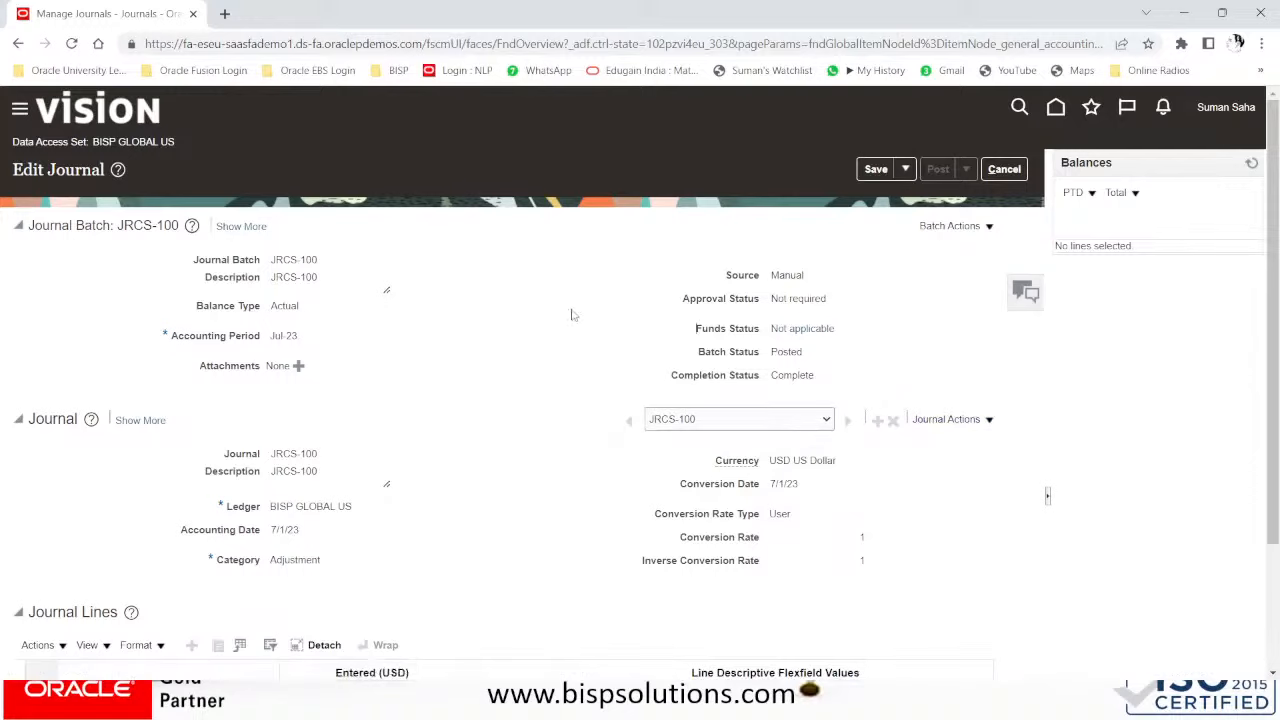
{"action": "left_click", "coordinate": [1004, 169]}
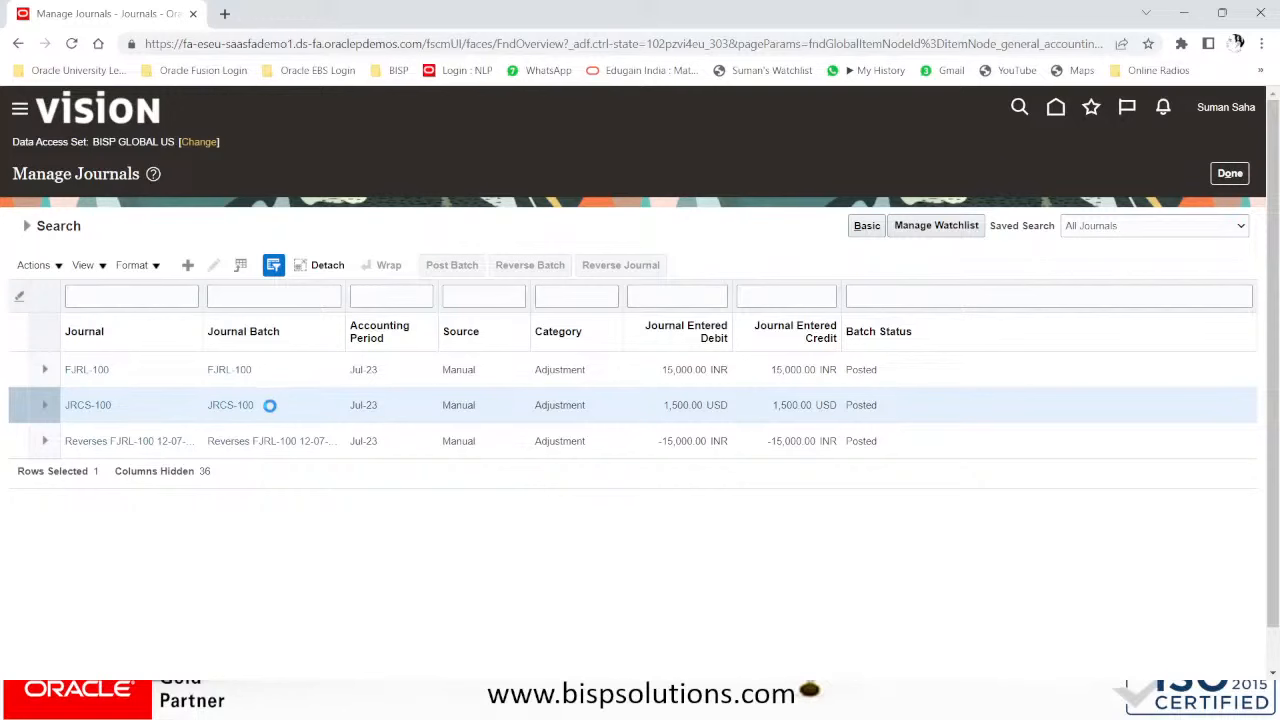
- Open the AutoReverse Journals process attachments and view the downloaded 6011031.txt report full screen
{"action": "scroll", "coordinate": [270, 410], "scroll_direction": "down", "scroll_amount": 5}
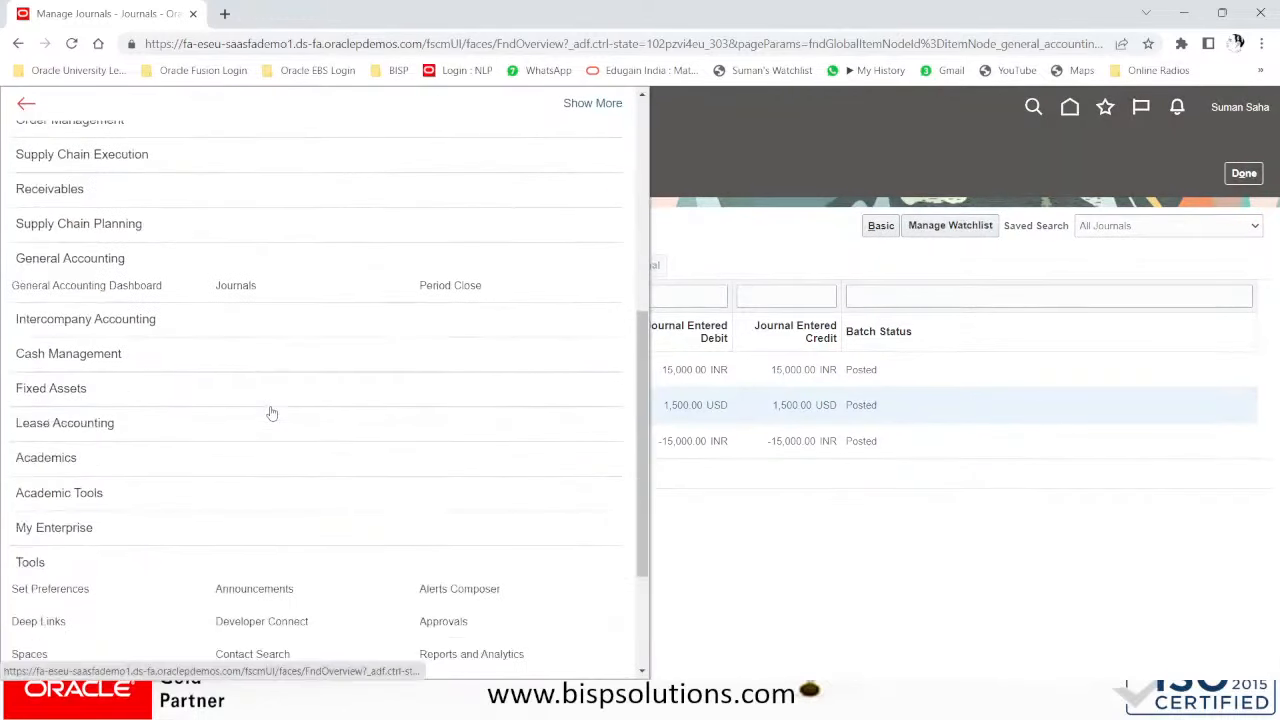
{"action": "scroll", "coordinate": [194, 440], "scroll_direction": "down", "scroll_amount": 3}
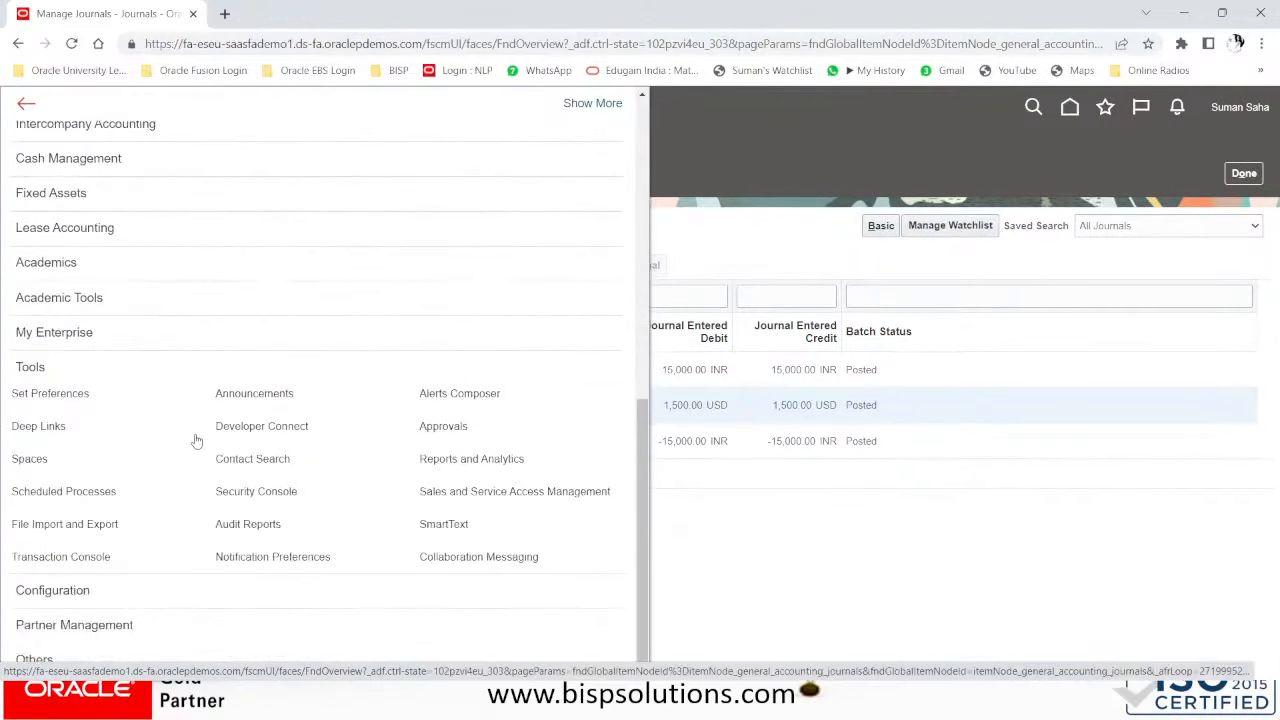
{"action": "left_click", "coordinate": [70, 508]}
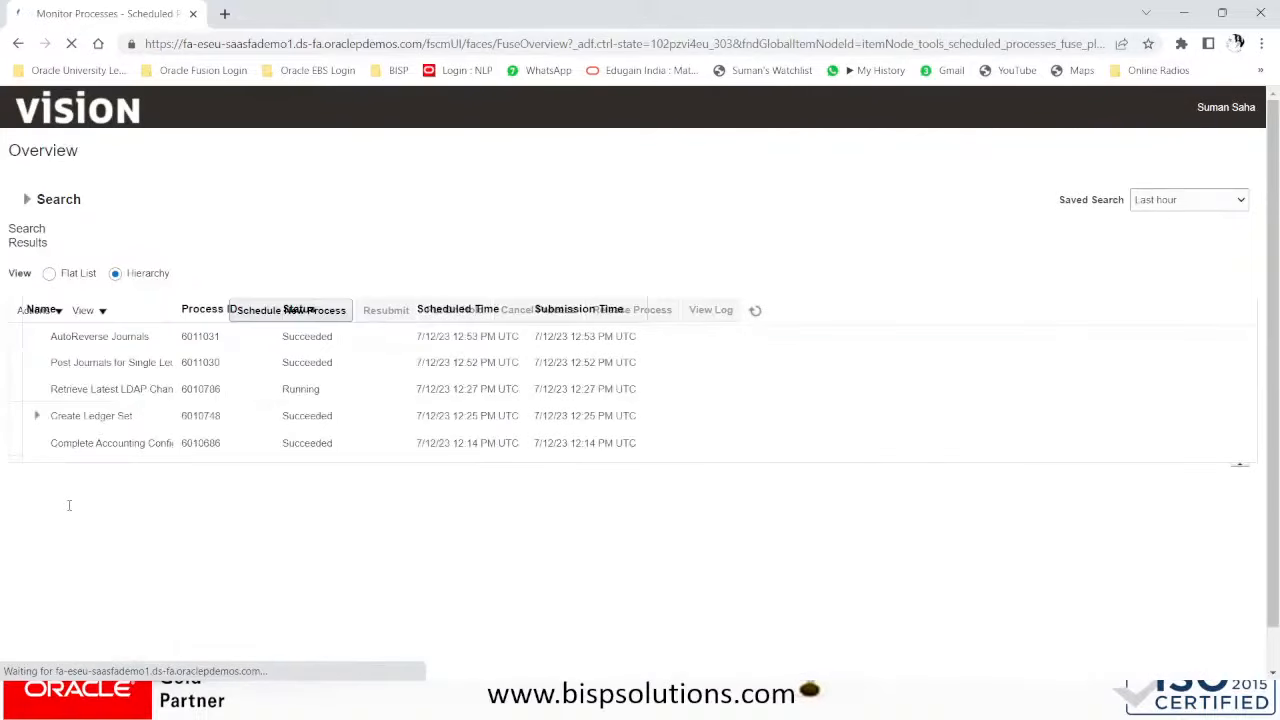
{"action": "left_click", "coordinate": [130, 365]}
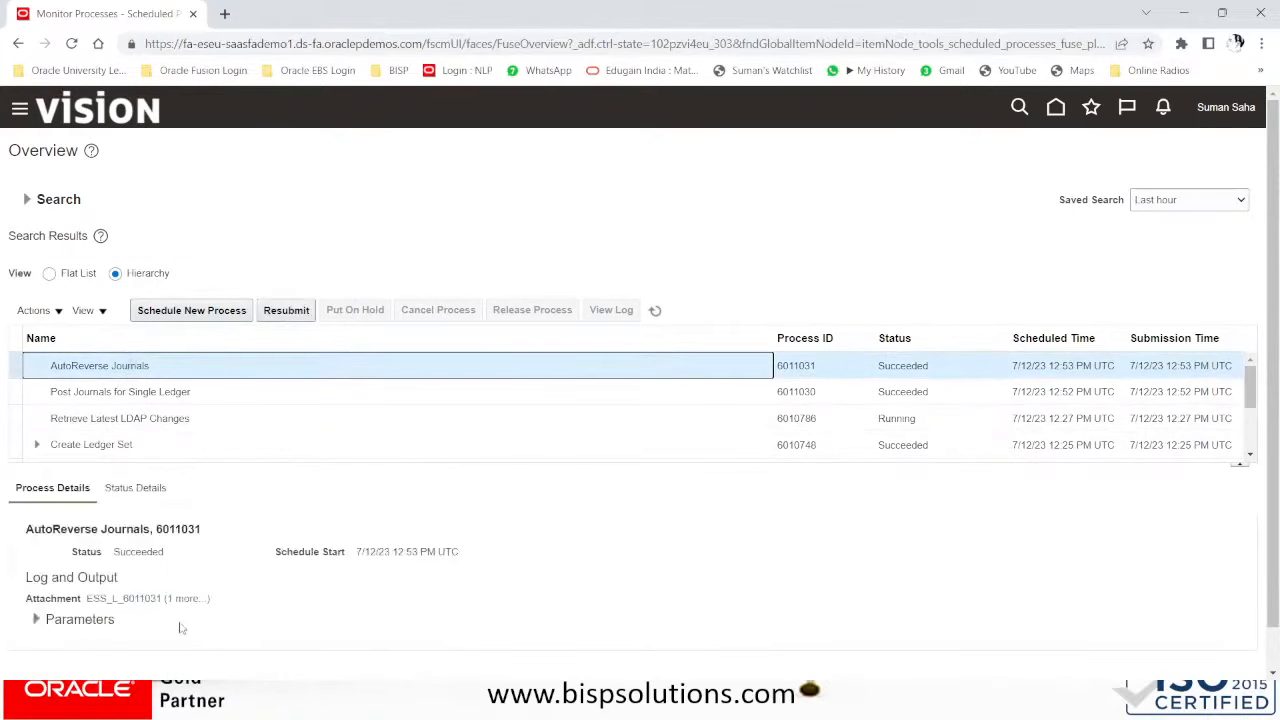
{"action": "left_click", "coordinate": [193, 600]}
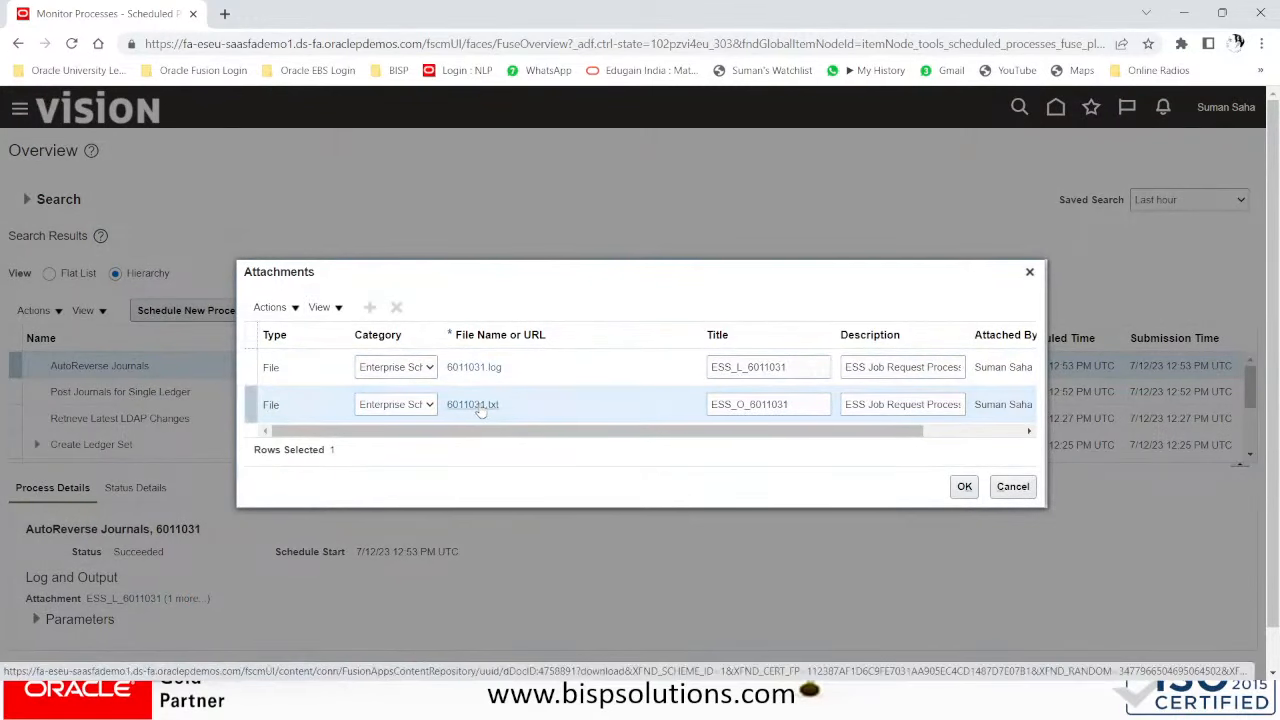
{"action": "left_click", "coordinate": [472, 404]}
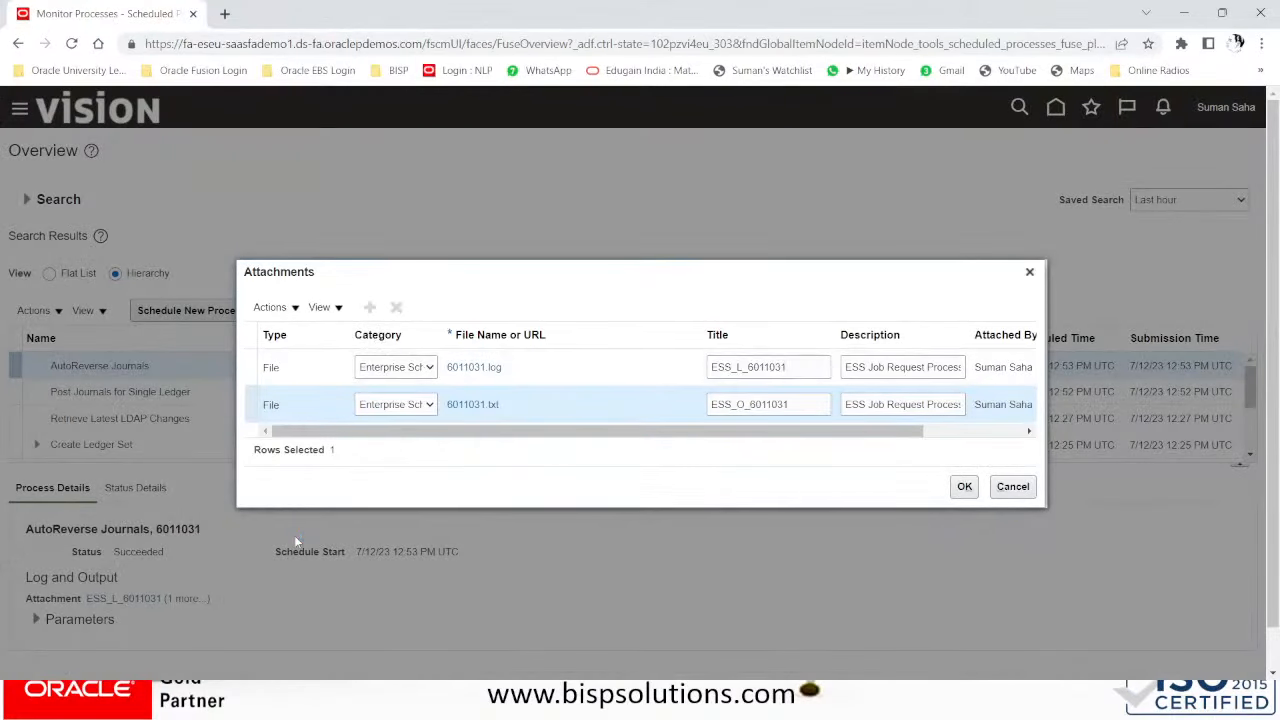
{"action": "left_click", "coordinate": [178, 657]}
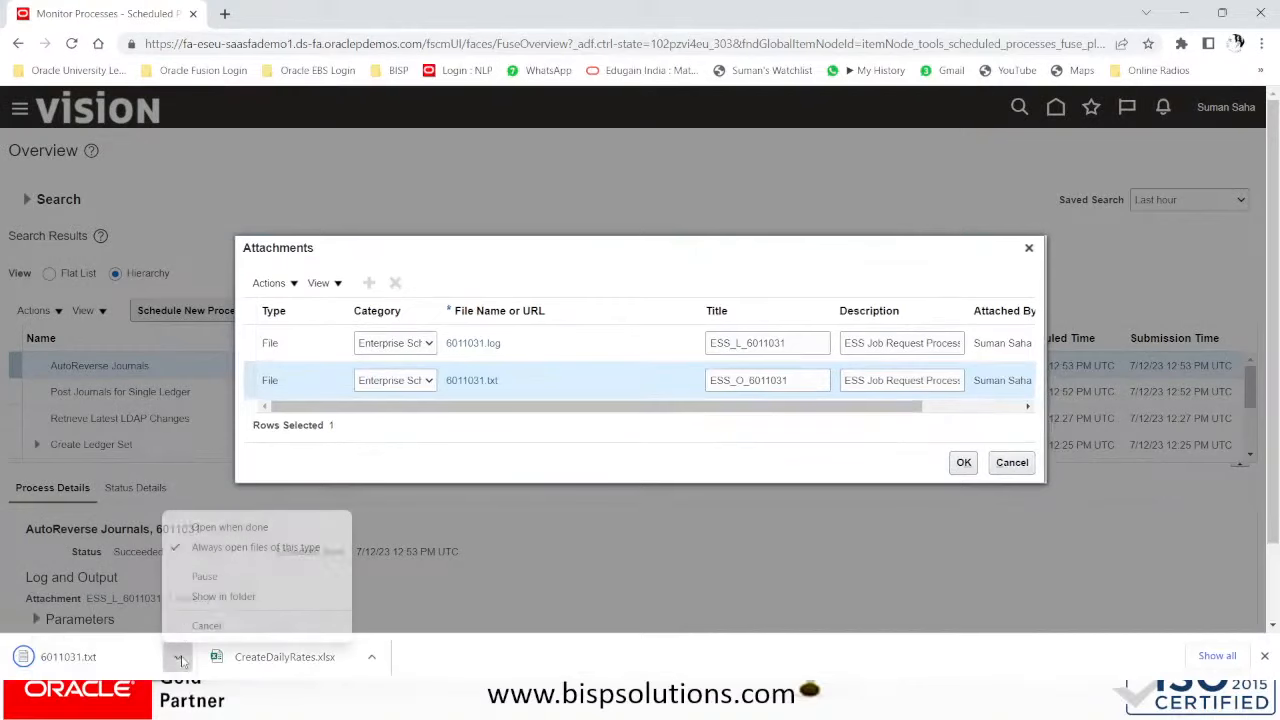
{"action": "left_click", "coordinate": [212, 528]}
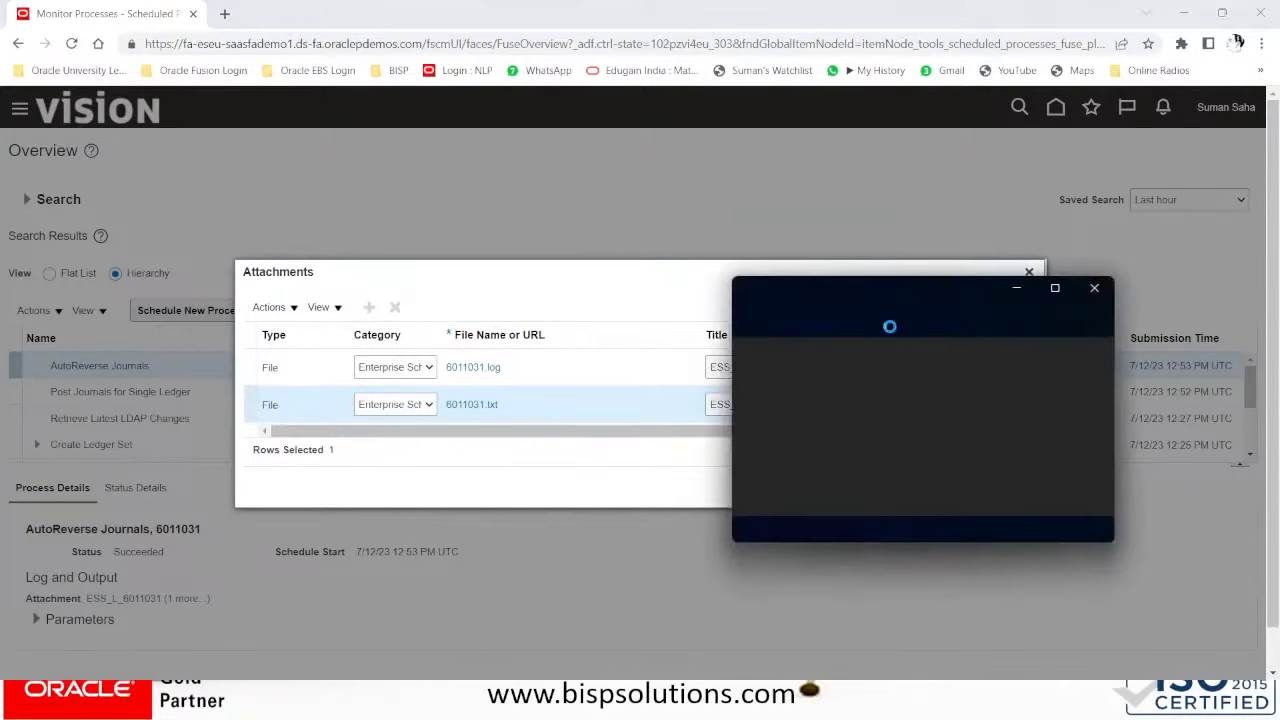
{"action": "left_click", "coordinate": [1055, 289]}
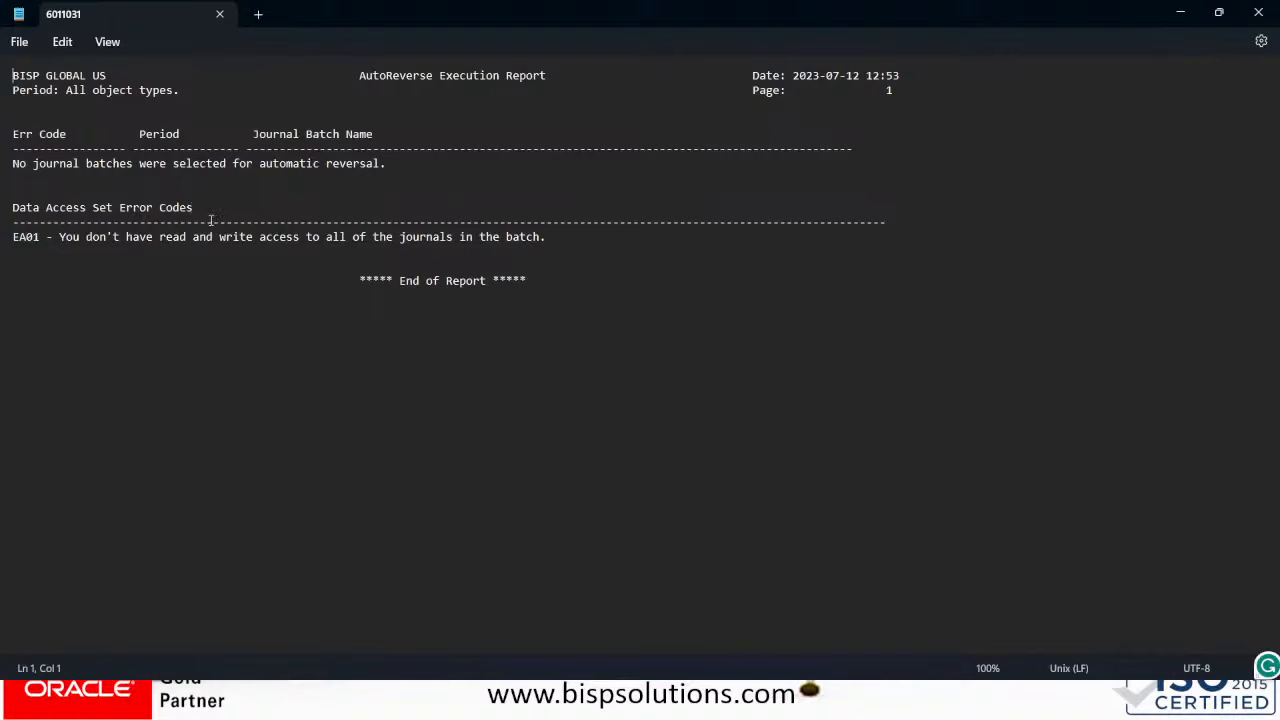
- Close the report, then download and save 6011031.log to open automatically
{"action": "left_click", "coordinate": [1258, 12]}
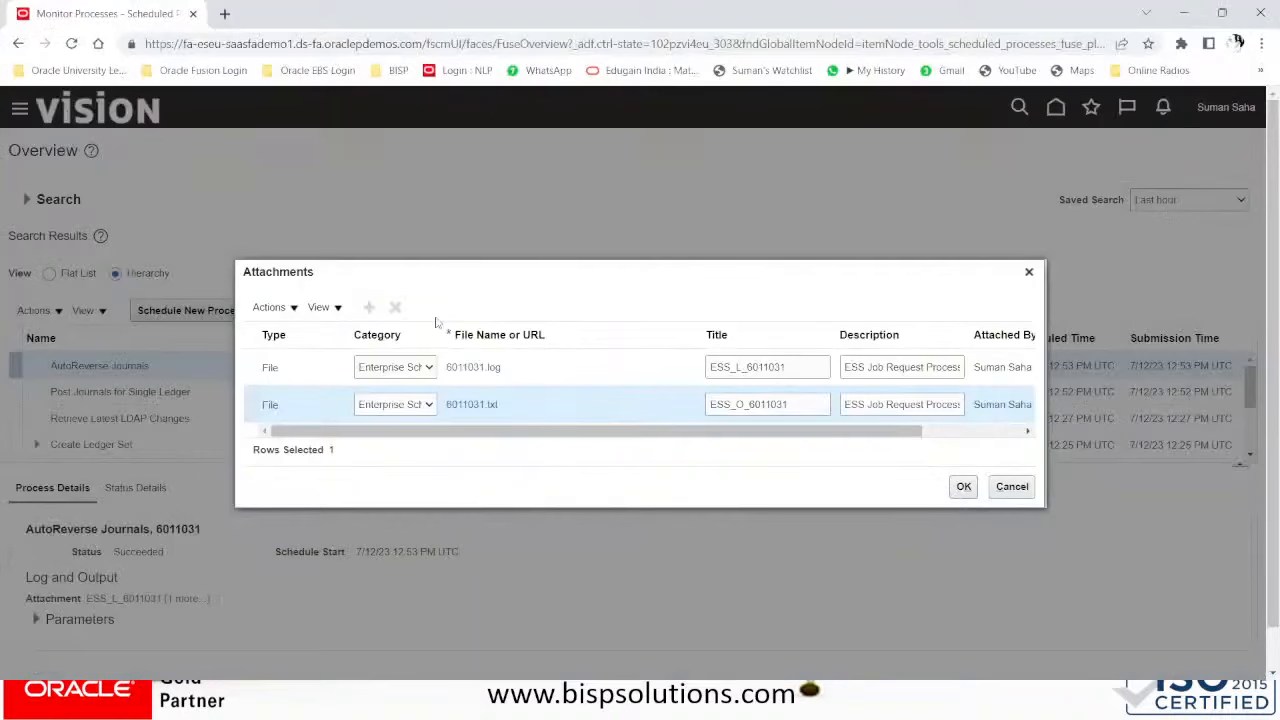
{"action": "left_click", "coordinate": [486, 369]}
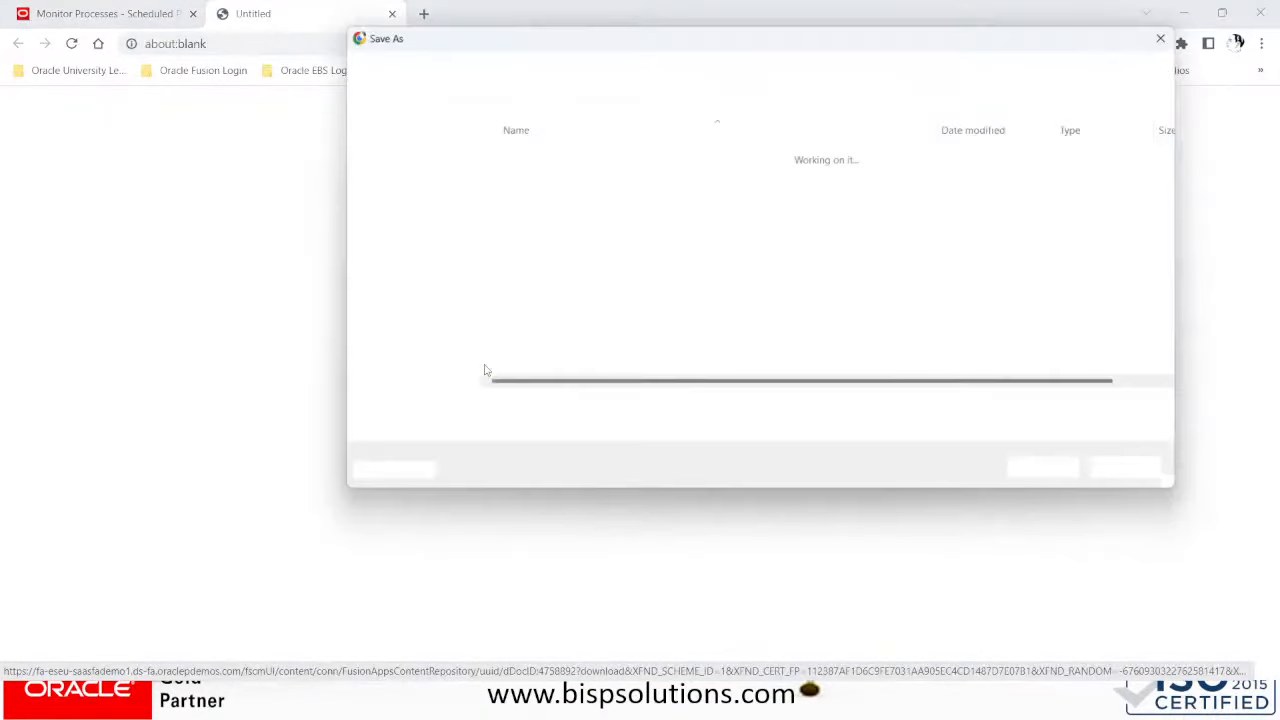
{"action": "left_click", "coordinate": [1061, 471]}
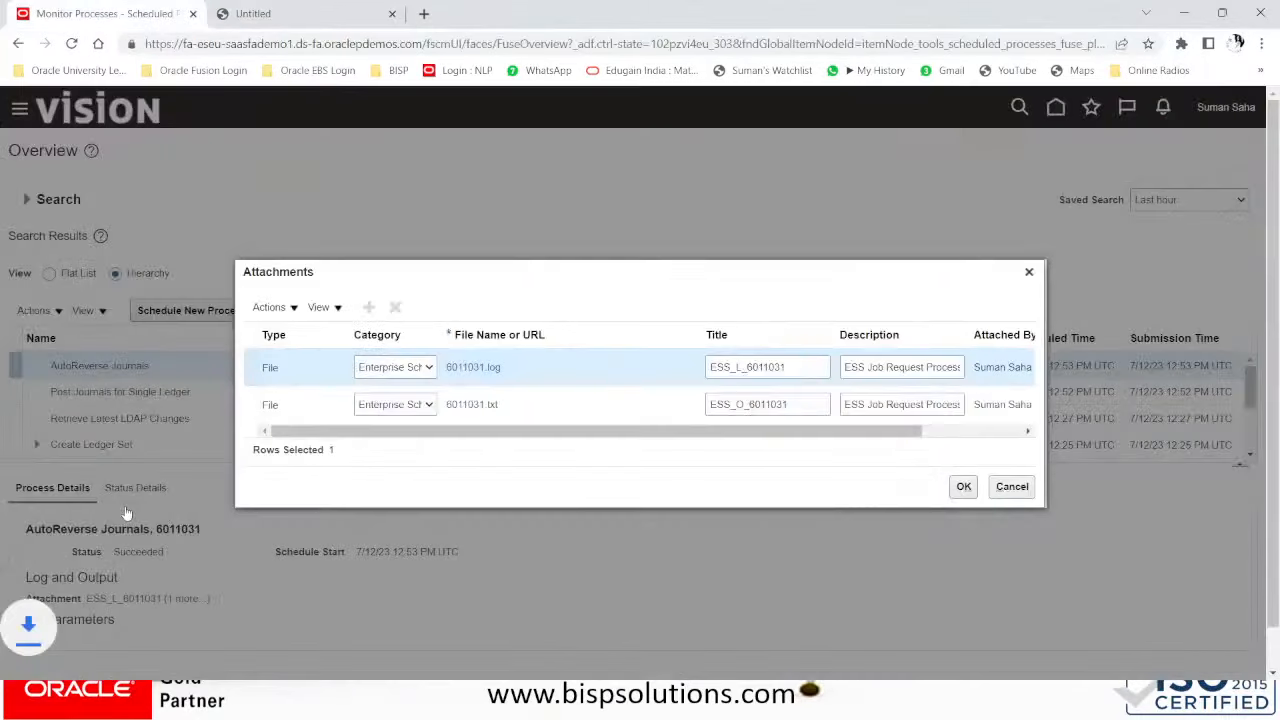
{"action": "left_click", "coordinate": [176, 653]}
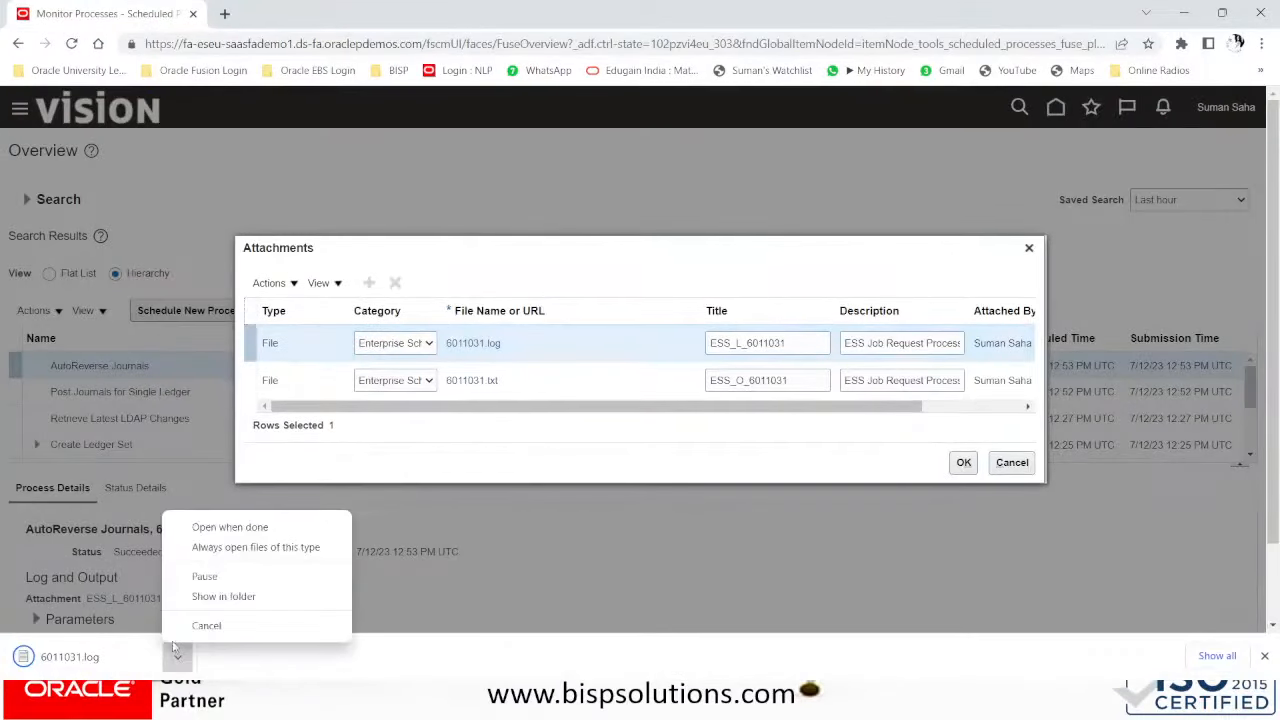
{"action": "left_click", "coordinate": [197, 528]}
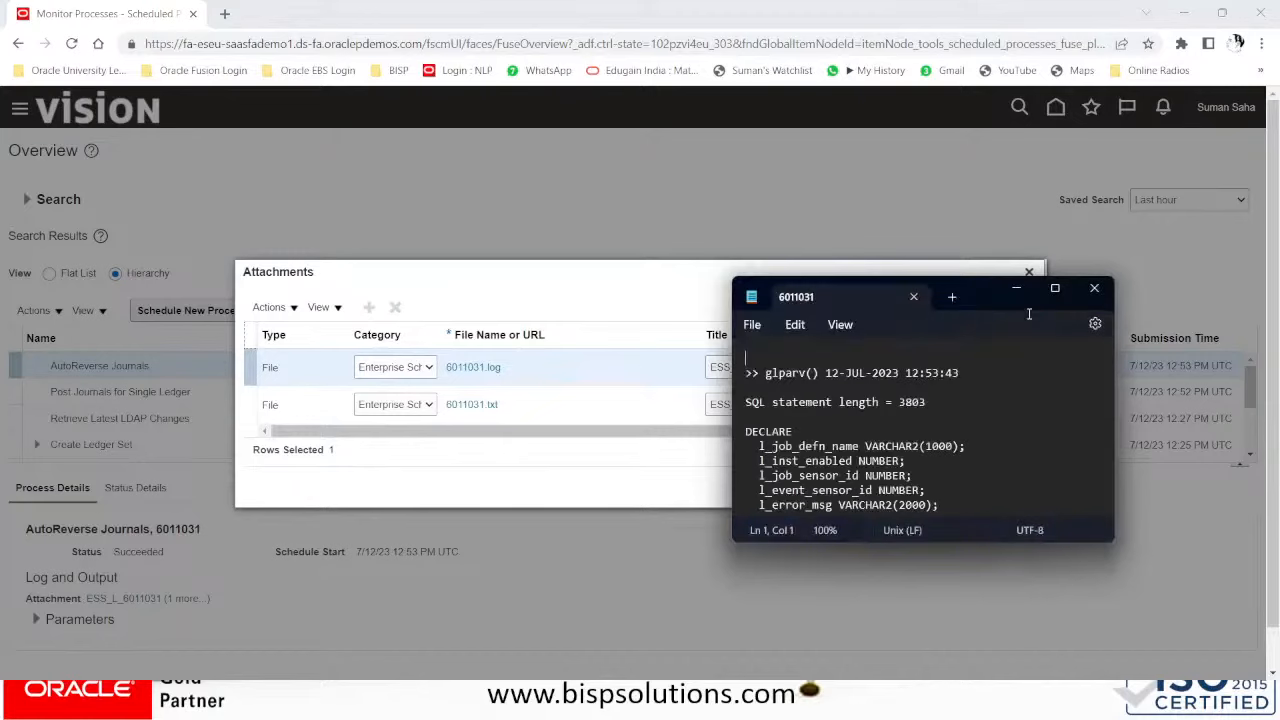
- Read the maximized 6011031 log to its end, noting 0 journals reversed, then close Notepad
{"action": "left_click", "coordinate": [1056, 290]}
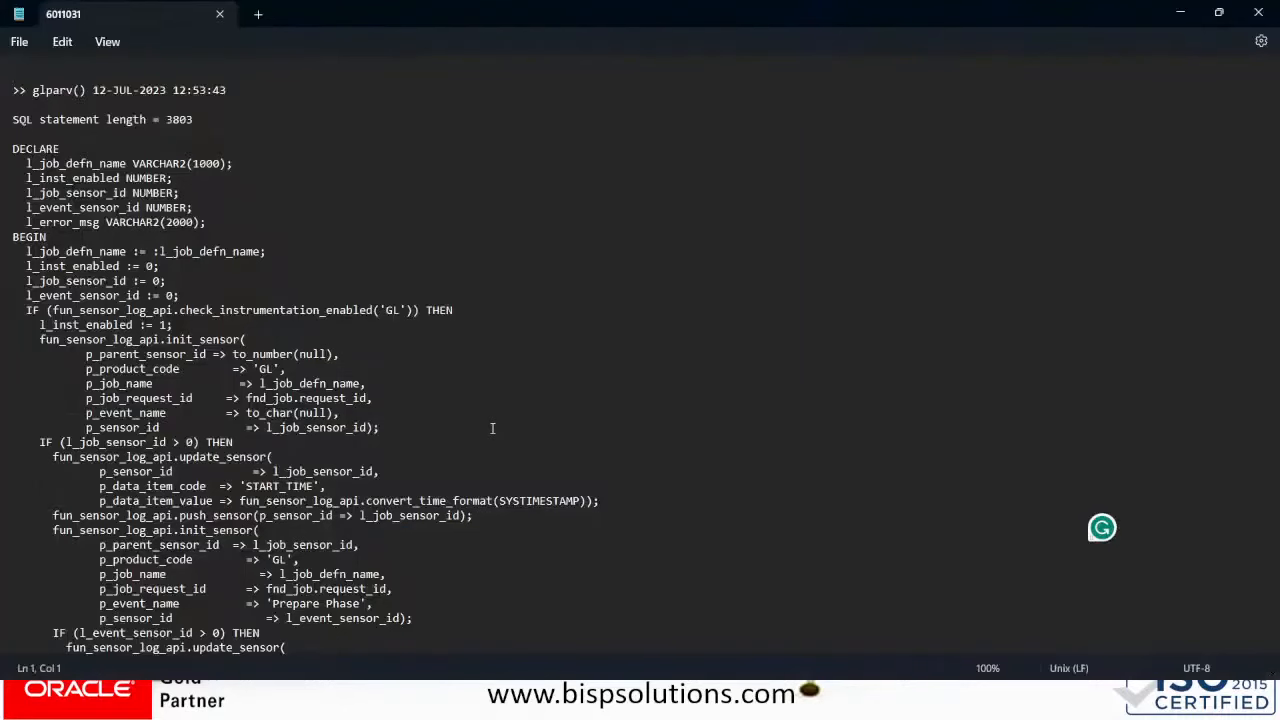
{"action": "scroll", "coordinate": [492, 428], "scroll_direction": "down", "scroll_amount": 3}
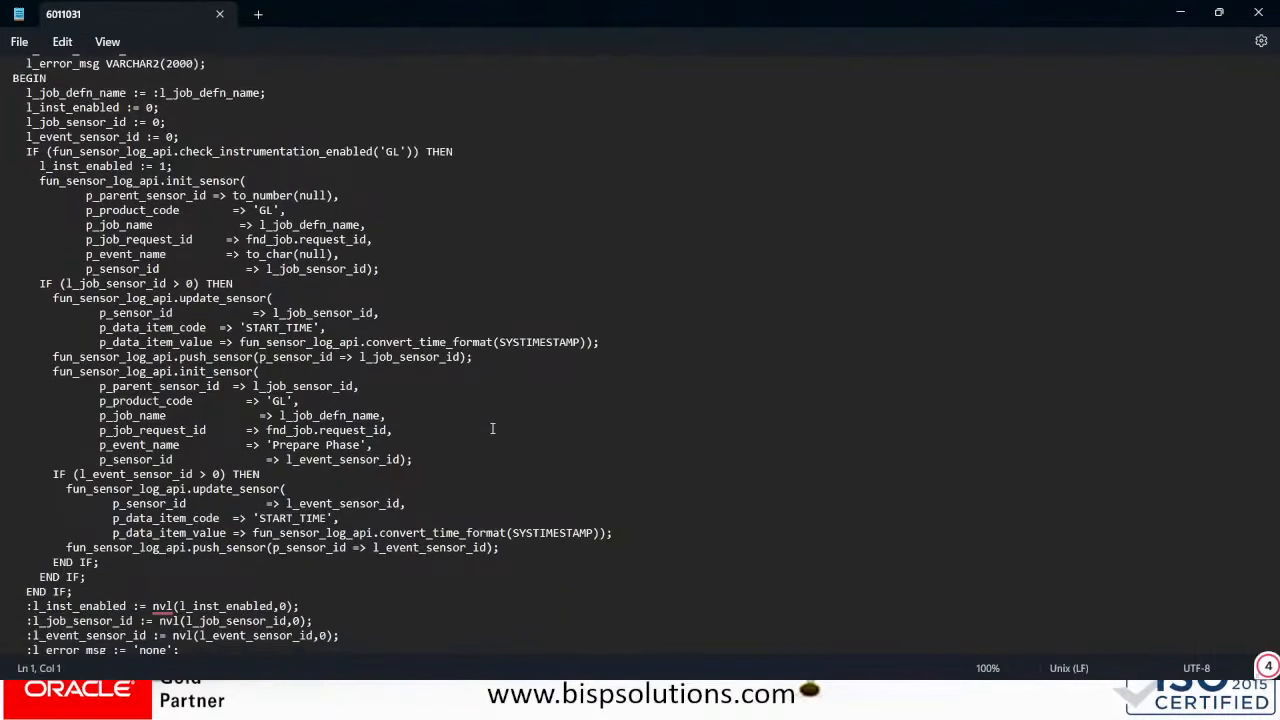
{"action": "scroll", "coordinate": [492, 428], "scroll_direction": "down", "scroll_amount": 8}
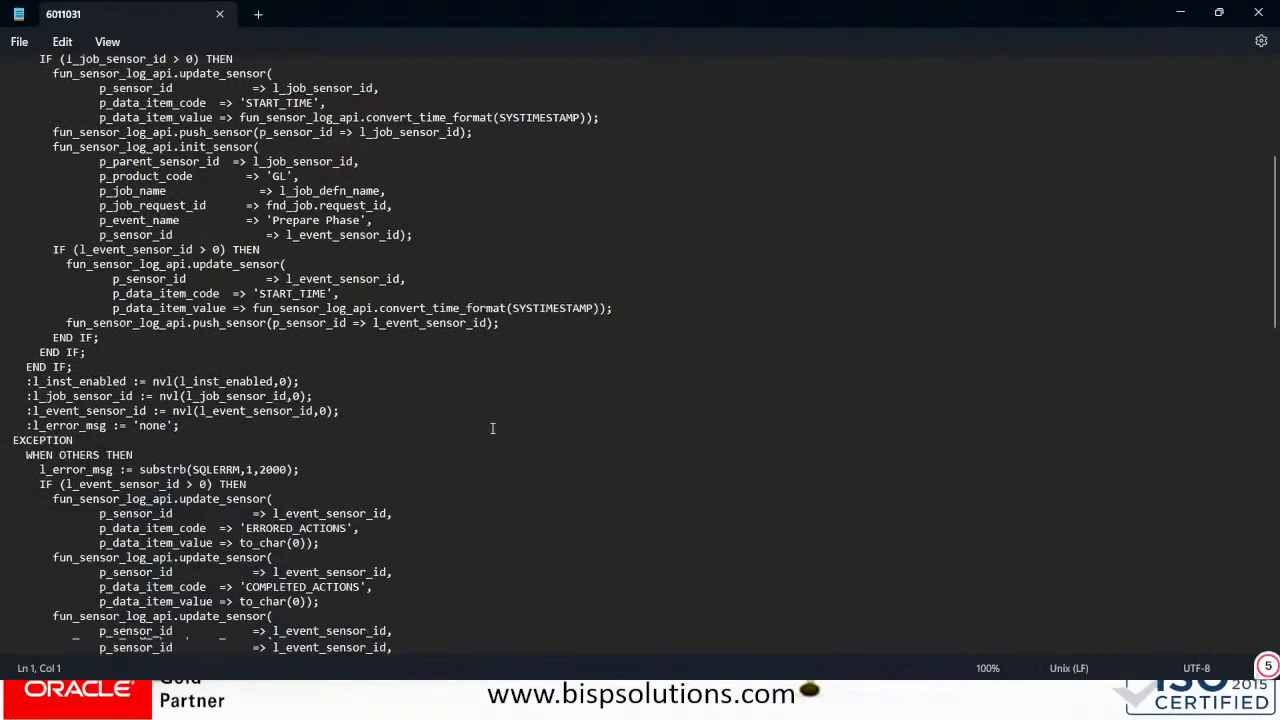
{"action": "scroll", "coordinate": [492, 428], "scroll_direction": "down", "scroll_amount": 9}
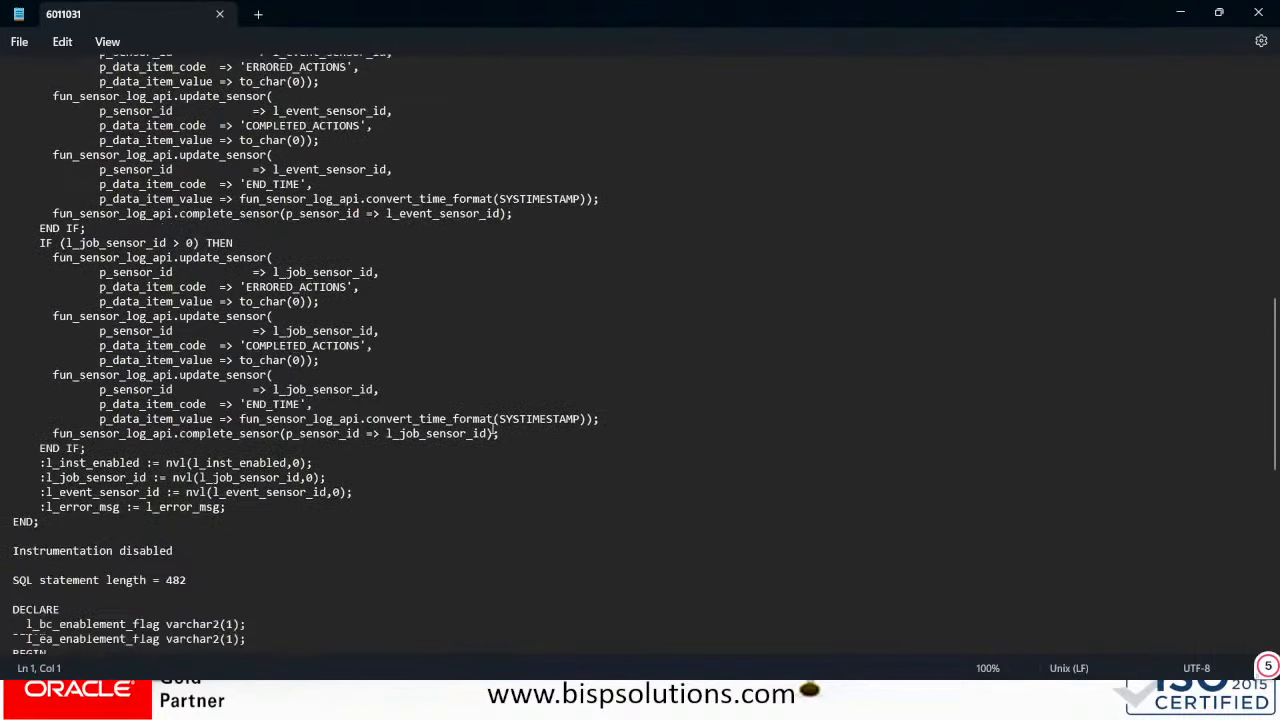
{"action": "scroll", "coordinate": [492, 428], "scroll_direction": "down", "scroll_amount": 7}
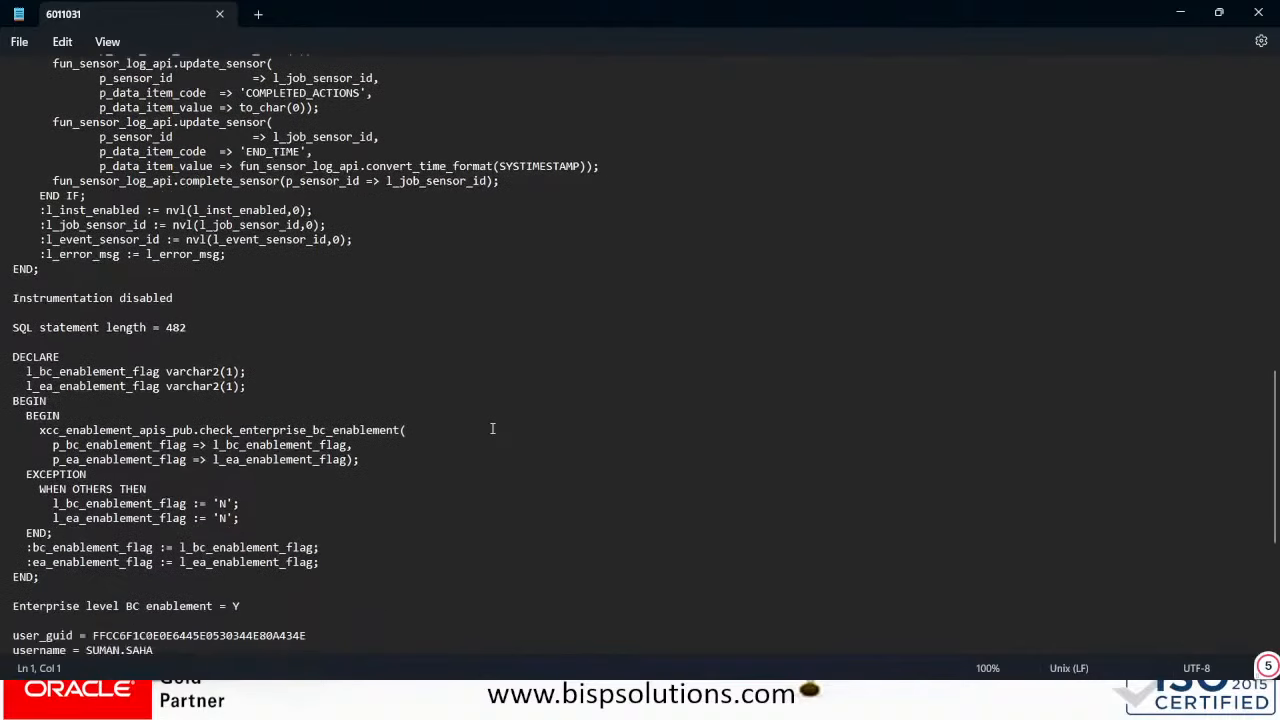
{"action": "scroll", "coordinate": [492, 428], "scroll_direction": "down", "scroll_amount": 5}
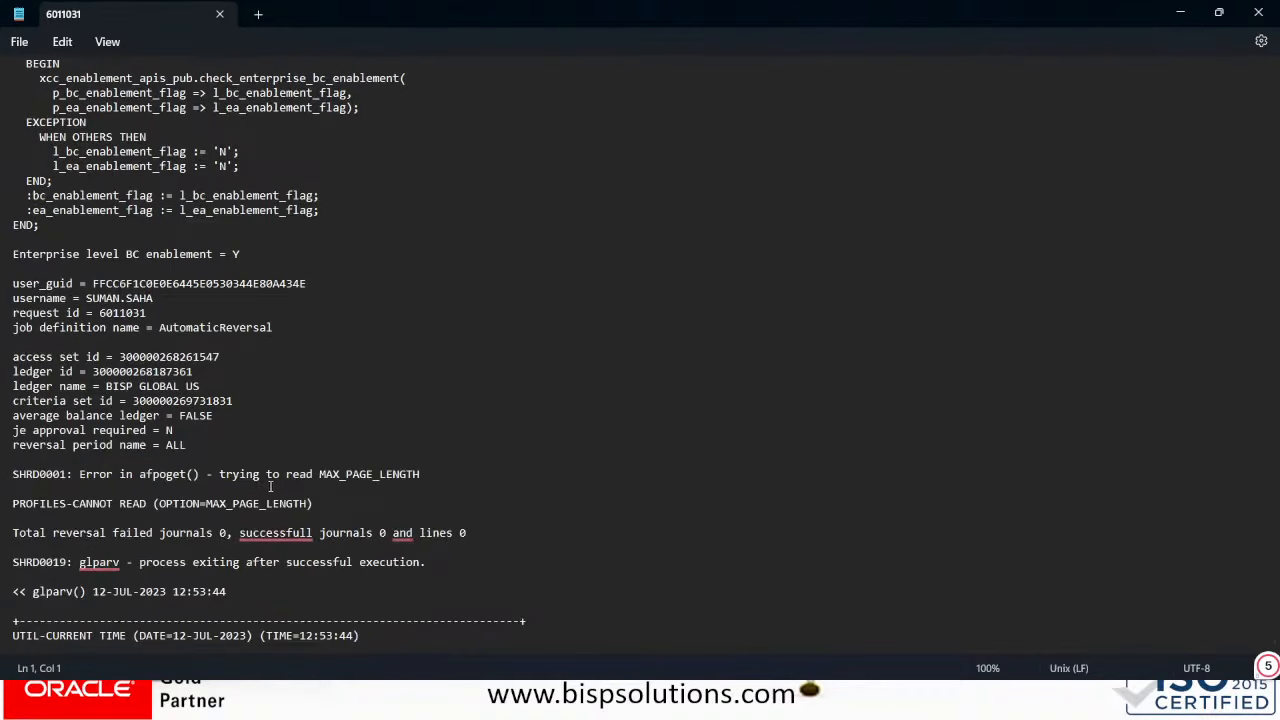
{"action": "scroll", "coordinate": [210, 589], "scroll_direction": "down", "scroll_amount": 1}
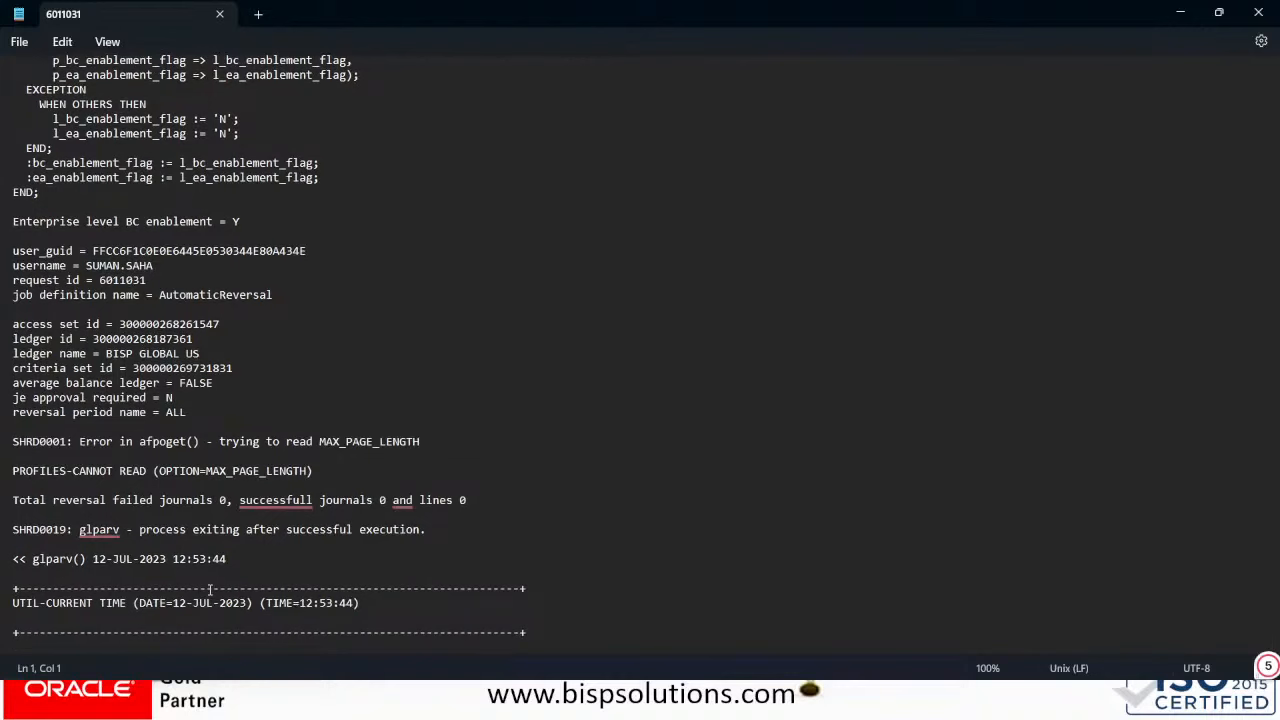
{"action": "scroll", "coordinate": [210, 589], "scroll_direction": "up", "scroll_amount": 15}
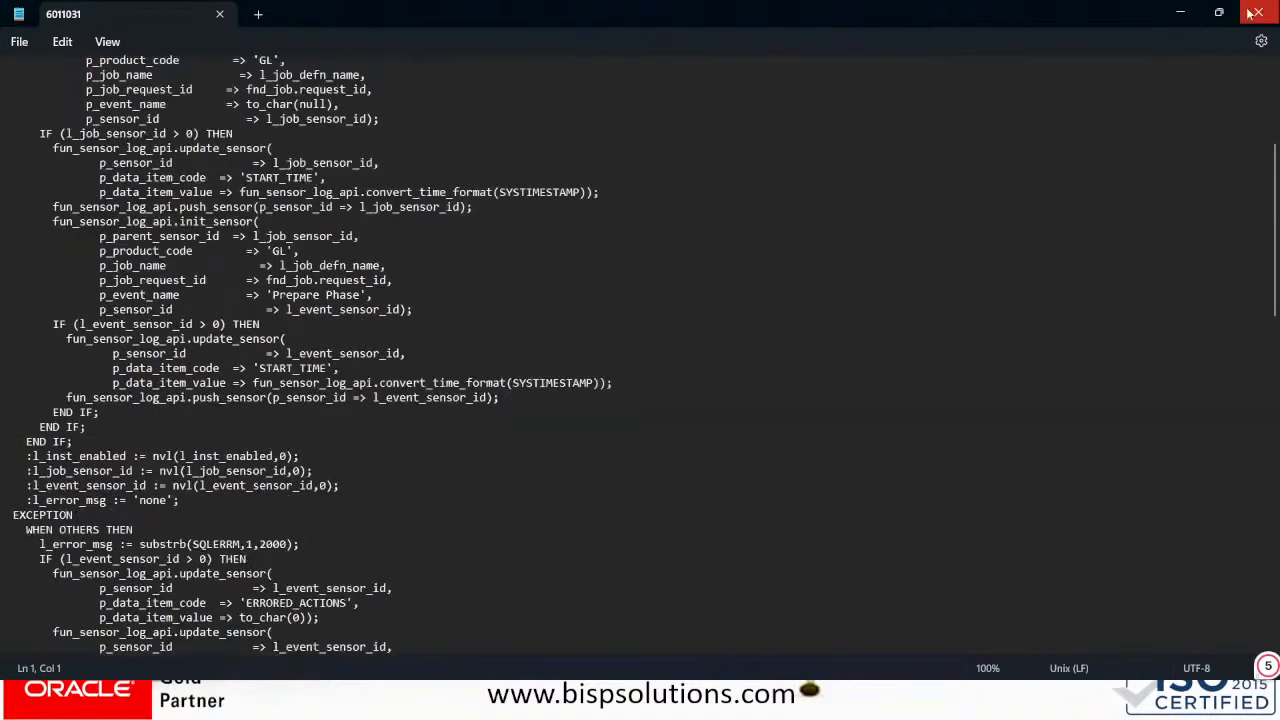
{"action": "left_click", "coordinate": [1249, 13]}
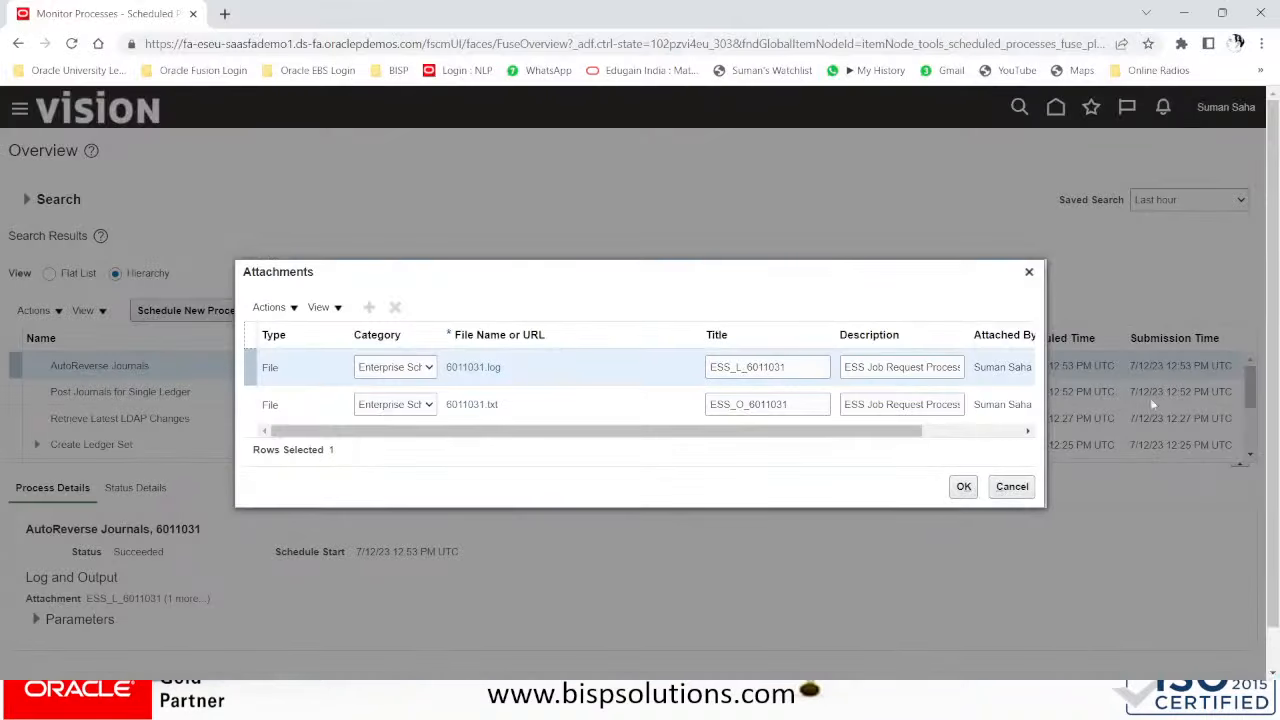
- In Setup and Maintenance, switch the offering to Financials and search for 'reversal' tasks
{"action": "left_click", "coordinate": [1028, 271]}
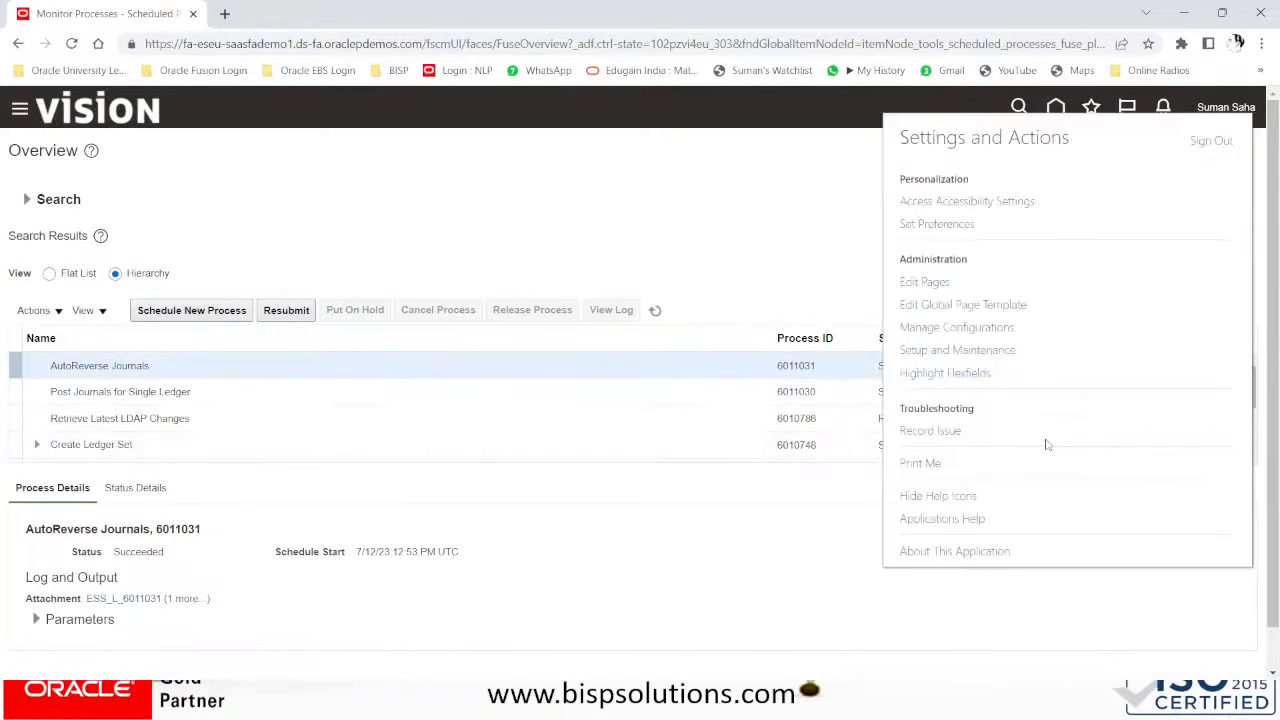
{"action": "left_click", "coordinate": [968, 352]}
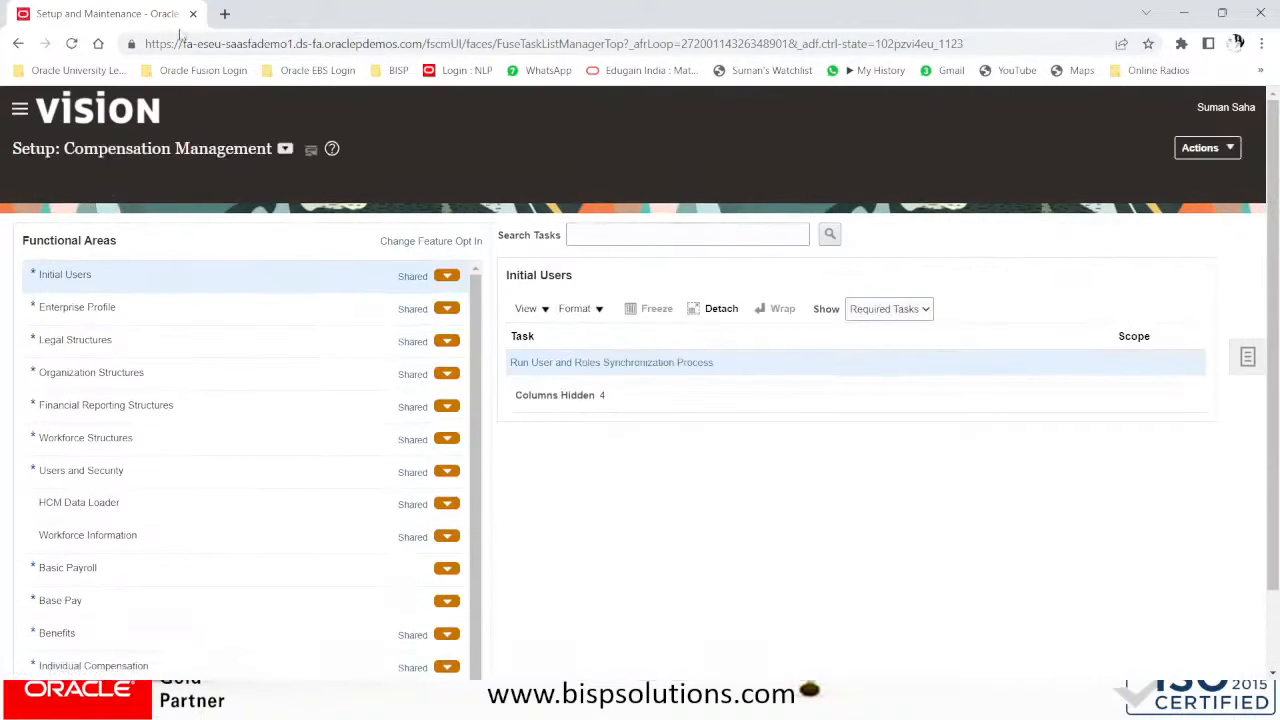
{"action": "left_click", "coordinate": [285, 150]}
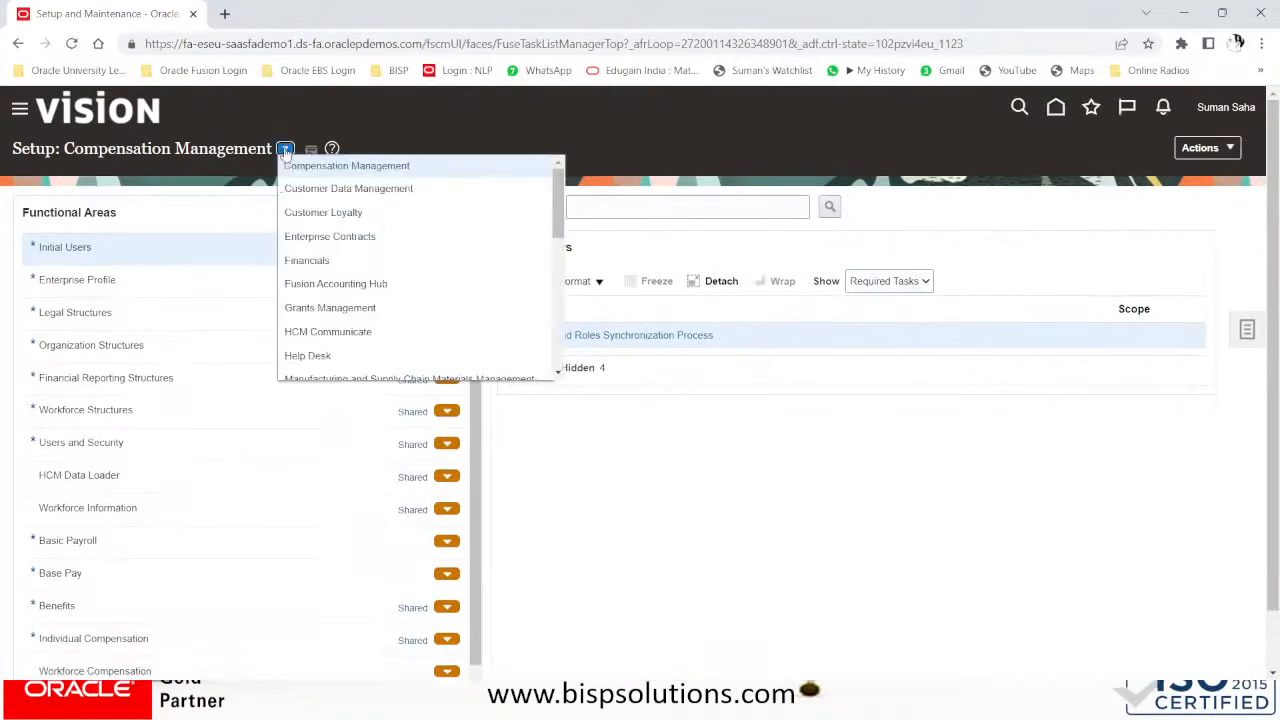
{"action": "left_click", "coordinate": [300, 260]}
{"action": "left_click", "coordinate": [626, 203]}
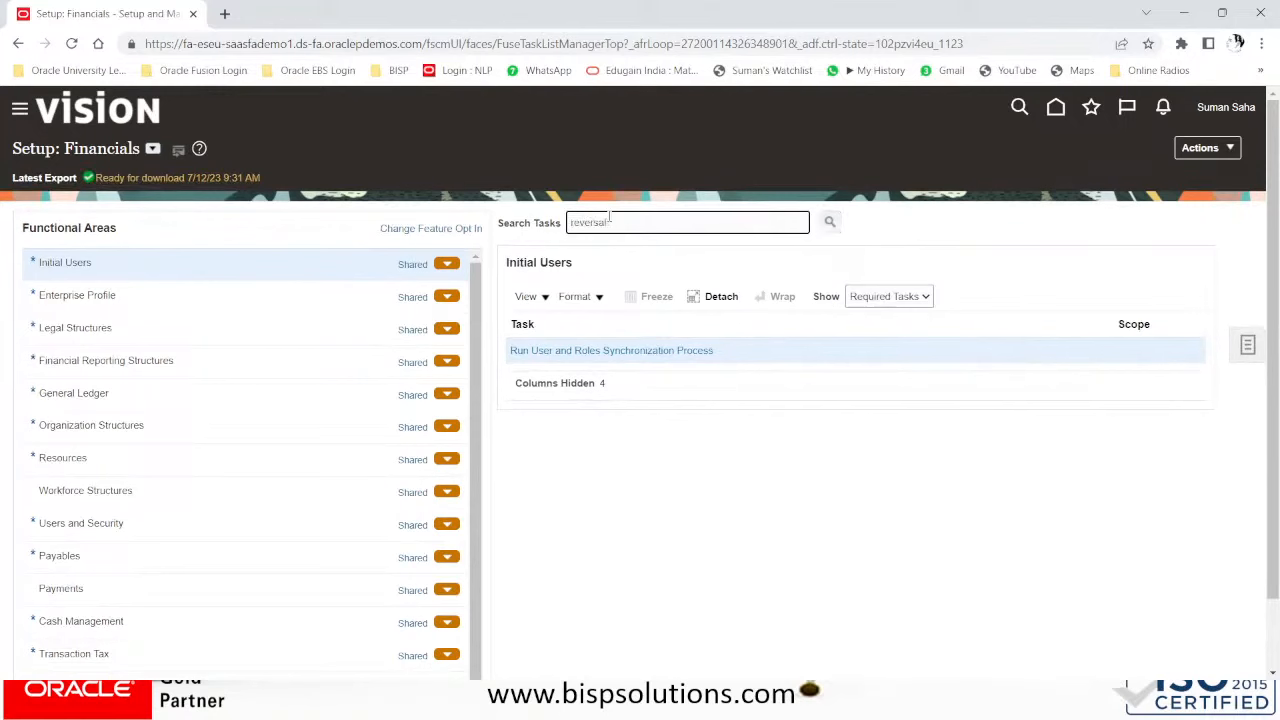
{"action": "key", "text": "Return"}
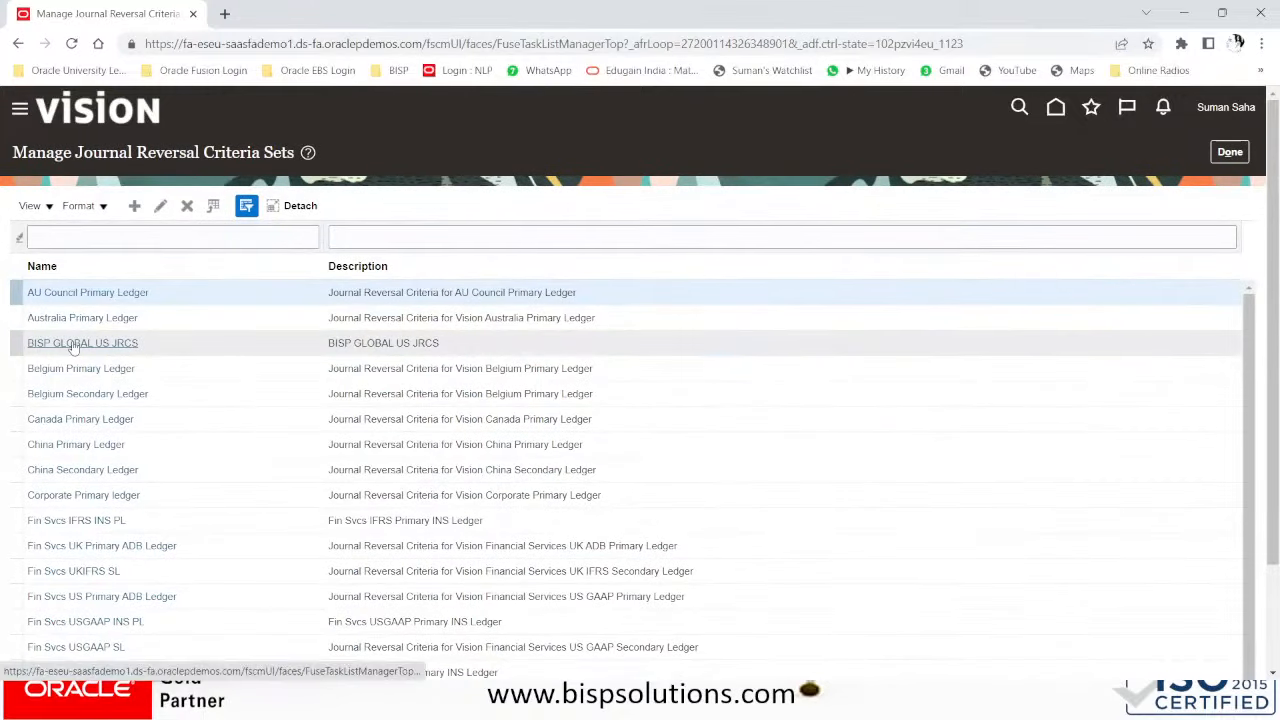
- Open the BISP GLOBAL US JRCS set and set Adjustment to Reverse and Post Automatically
{"action": "left_click", "coordinate": [72, 343]}
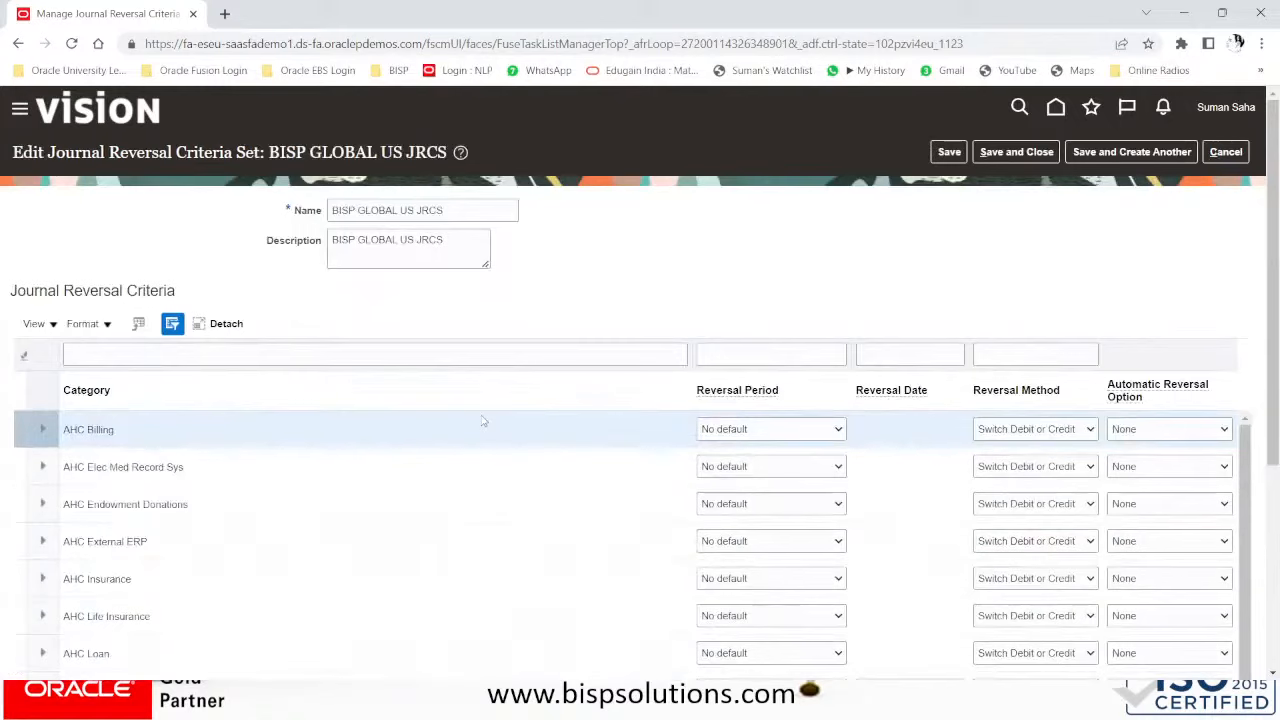
{"action": "scroll", "coordinate": [480, 418], "scroll_direction": "down", "scroll_amount": 2}
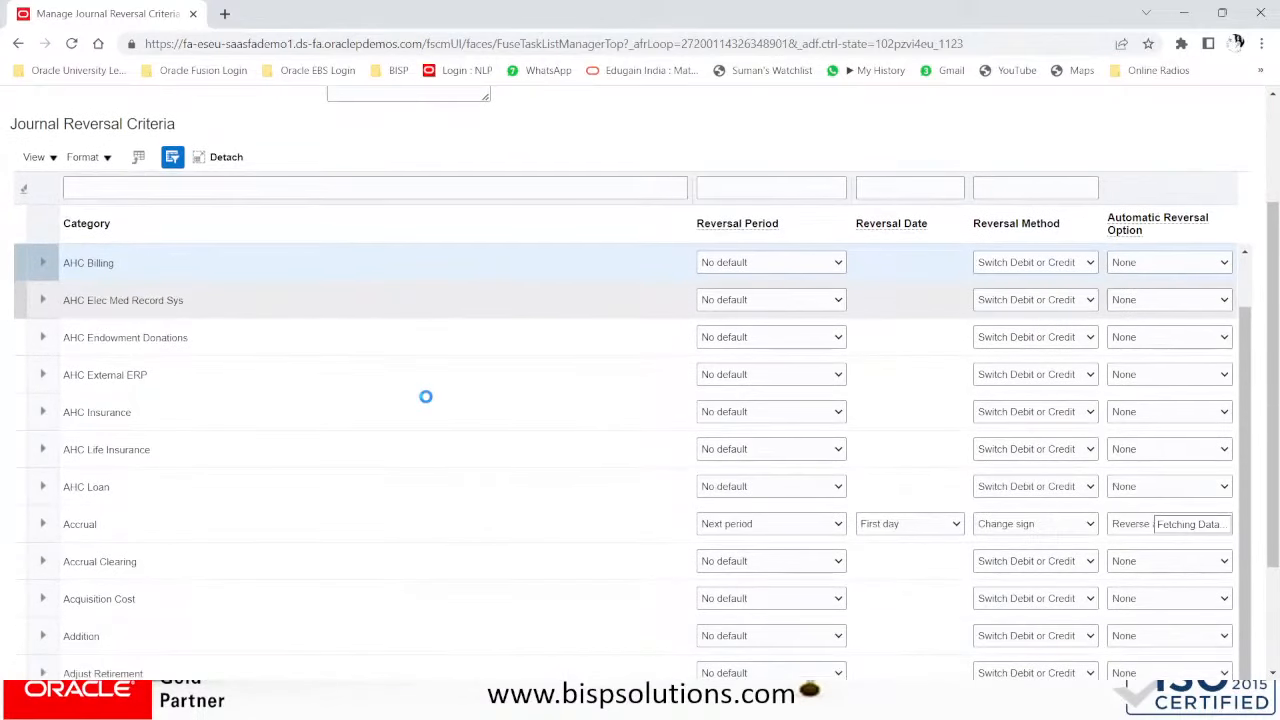
{"action": "scroll", "coordinate": [913, 532], "scroll_direction": "down", "scroll_amount": 1}
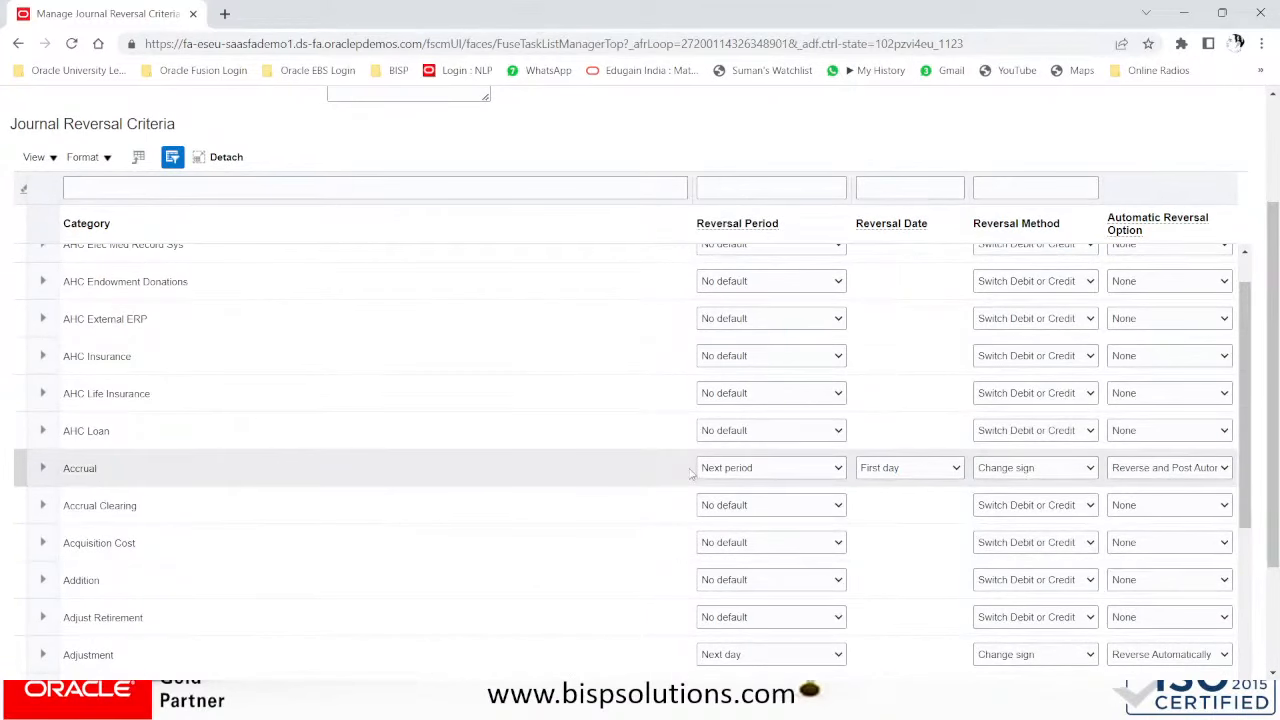
{"action": "scroll", "coordinate": [690, 474], "scroll_direction": "down", "scroll_amount": 2}
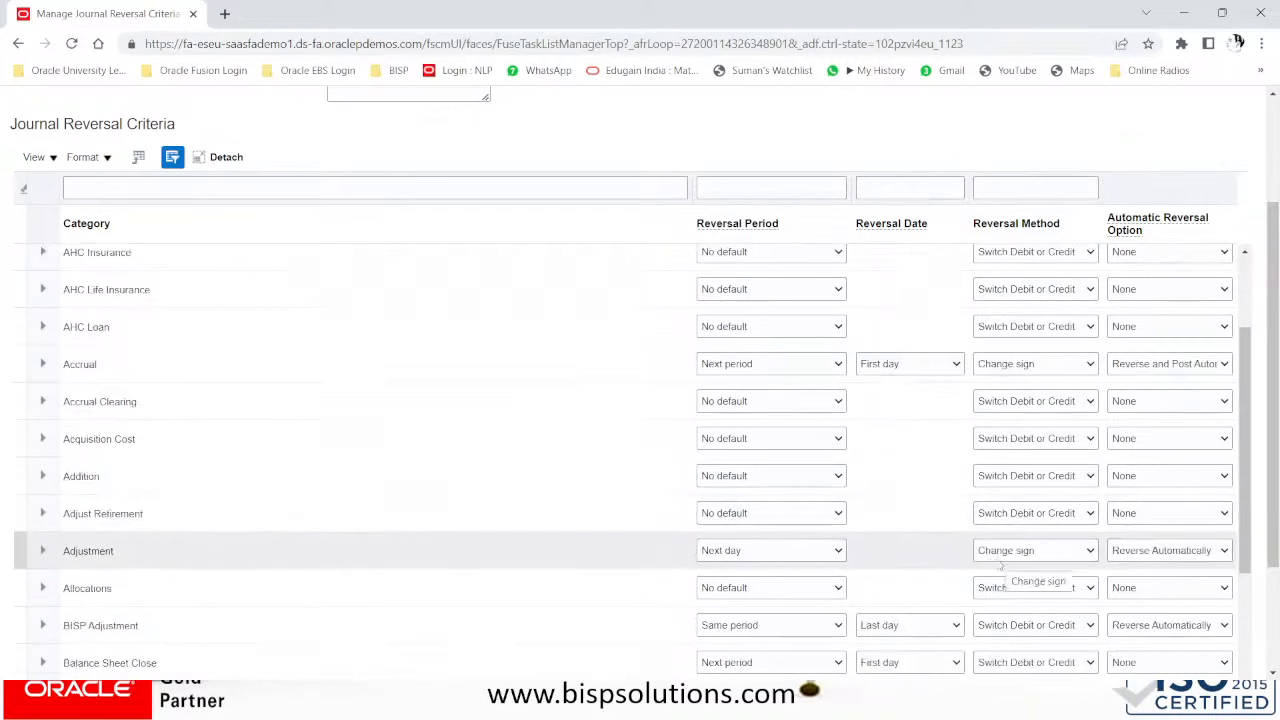
{"action": "left_click", "coordinate": [1145, 558]}
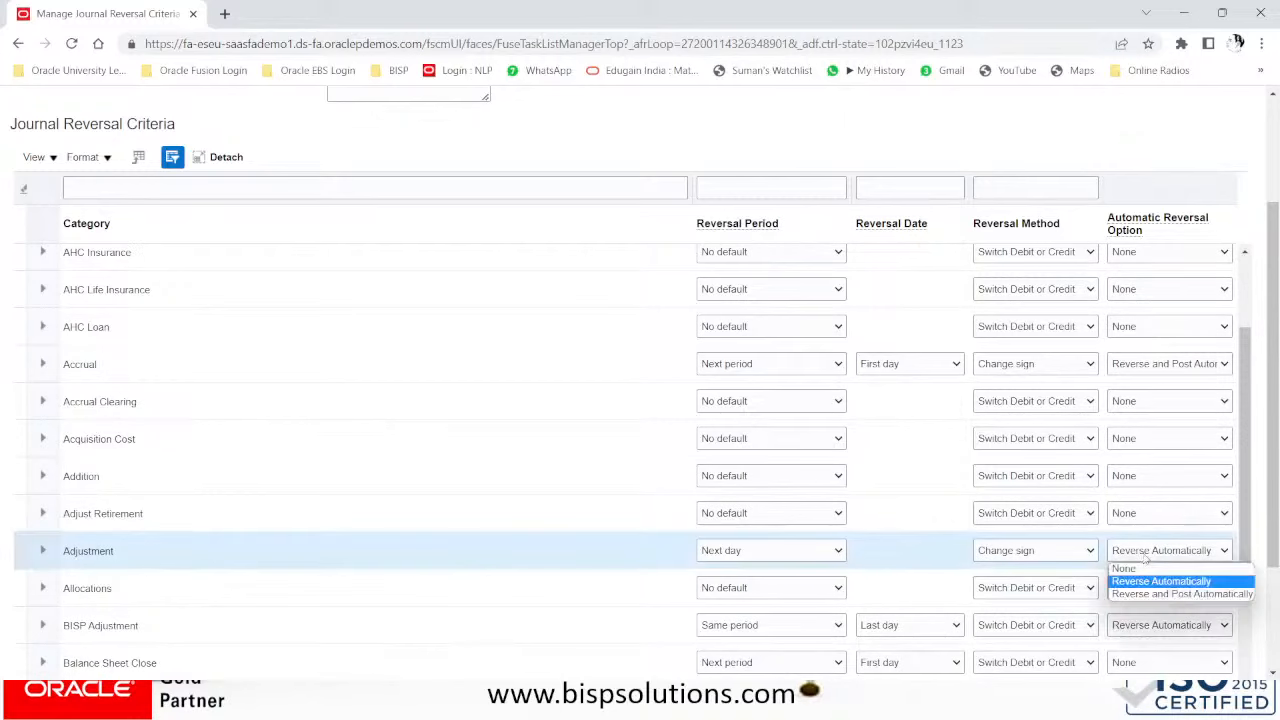
{"action": "left_click", "coordinate": [1145, 594]}
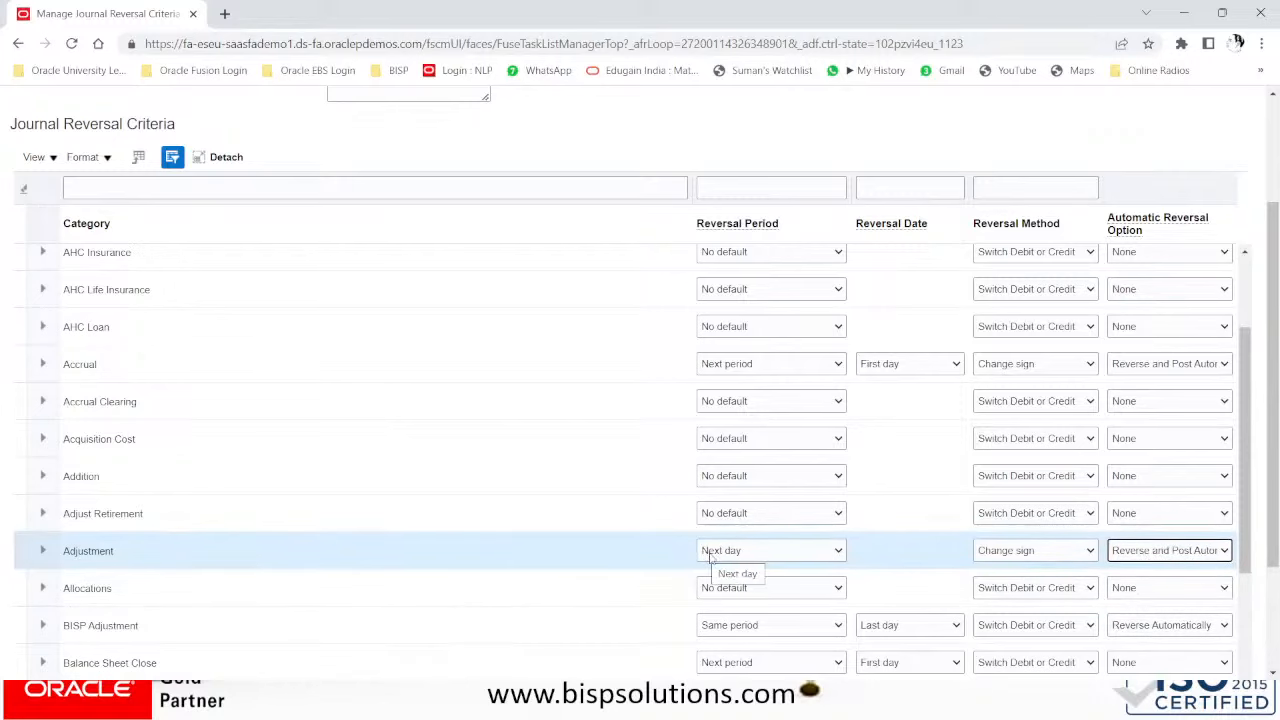
{"action": "scroll", "coordinate": [710, 558], "scroll_direction": "up", "scroll_amount": 2}
{"action": "scroll", "coordinate": [710, 558], "scroll_direction": "down", "scroll_amount": 4}
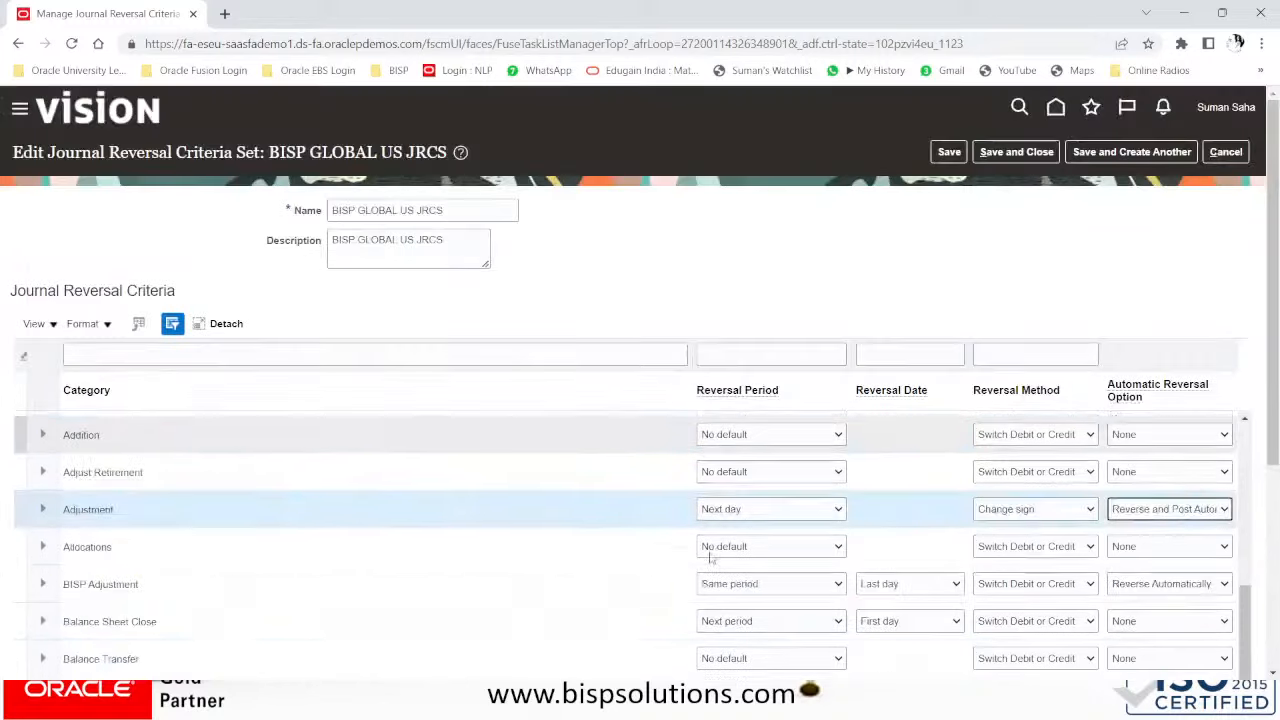
{"action": "scroll", "coordinate": [710, 558], "scroll_direction": "up", "scroll_amount": 3}
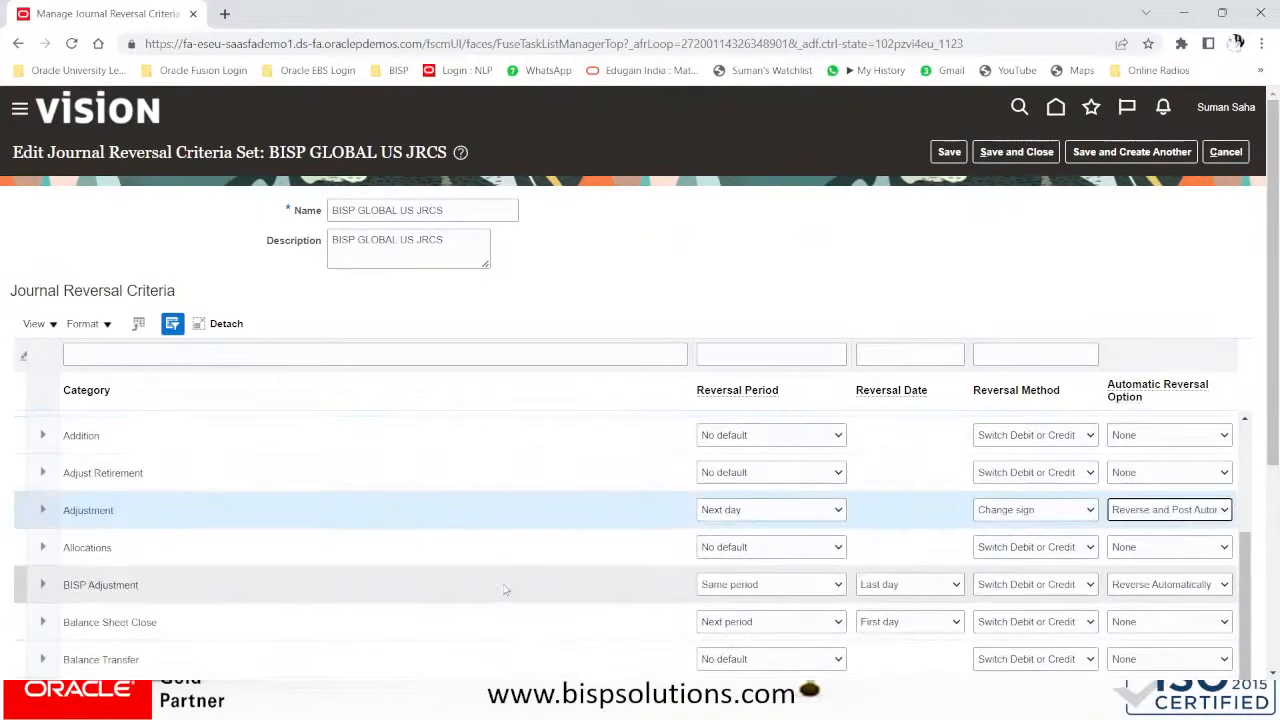
- Give BISP Adjustment Same period, Next day, Reverse and Post Automatically, then save and close
{"action": "left_click", "coordinate": [764, 588]}
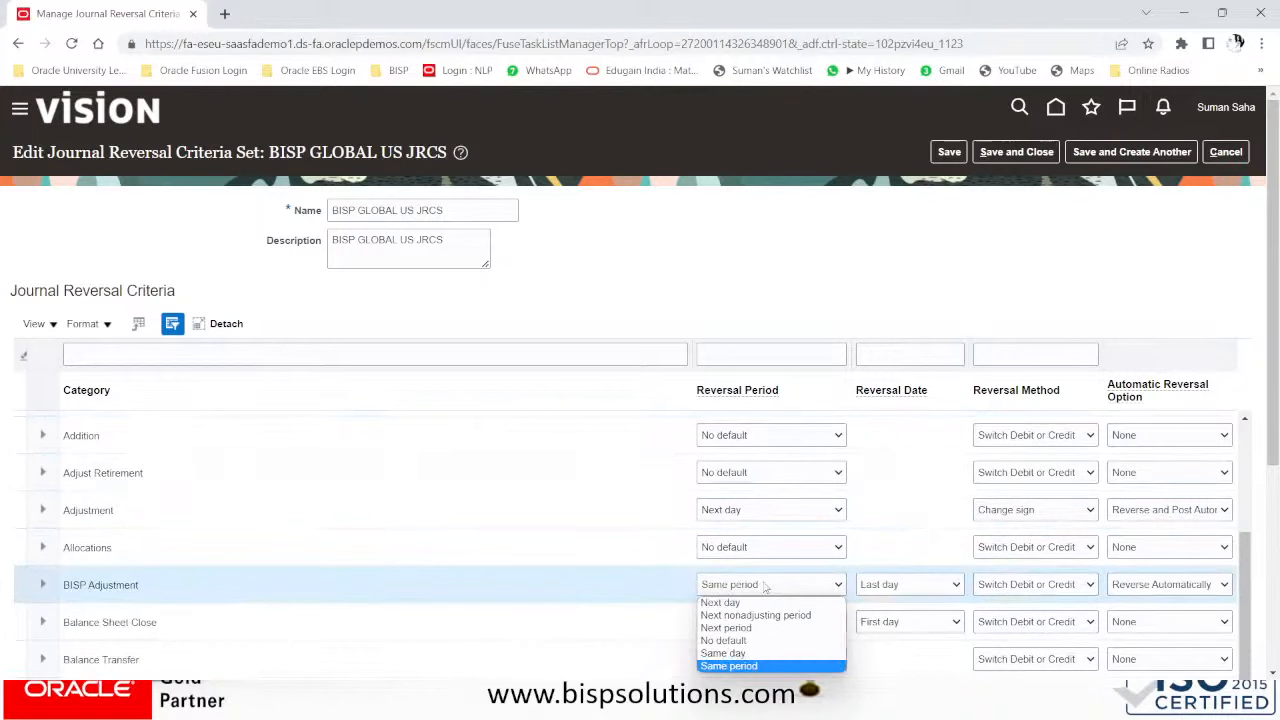
{"action": "left_click", "coordinate": [764, 588]}
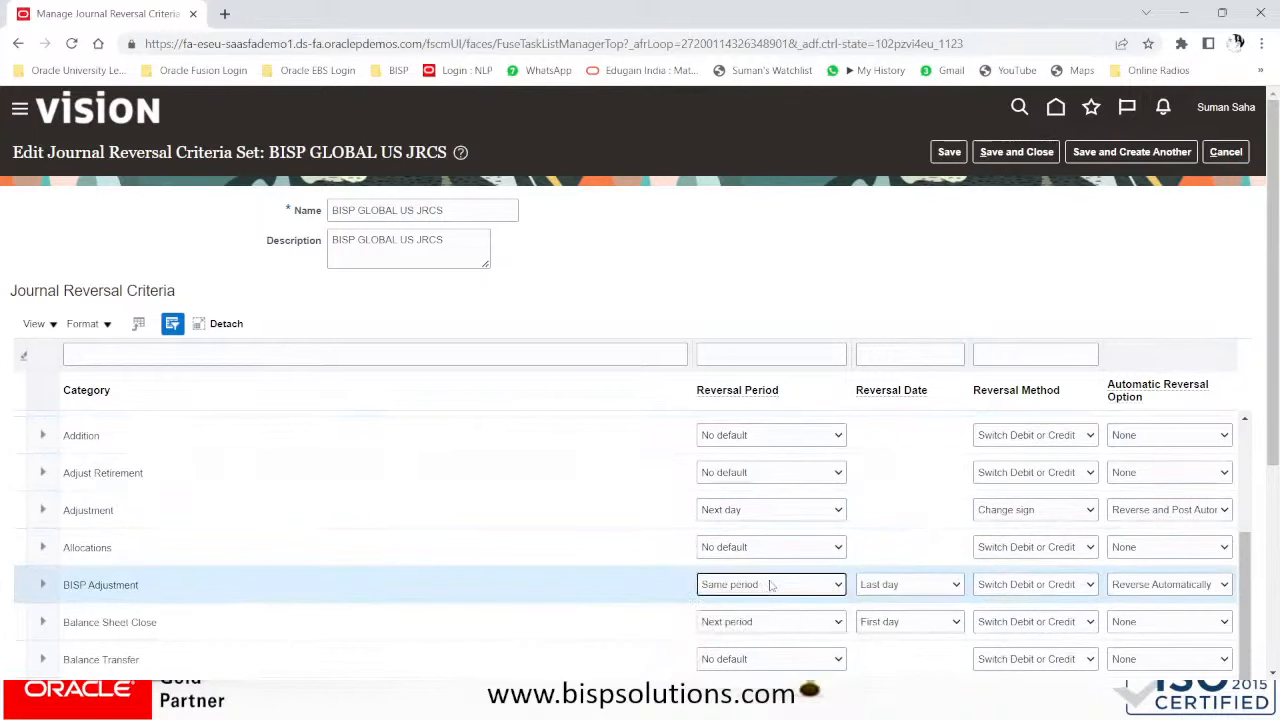
{"action": "left_click", "coordinate": [880, 586]}
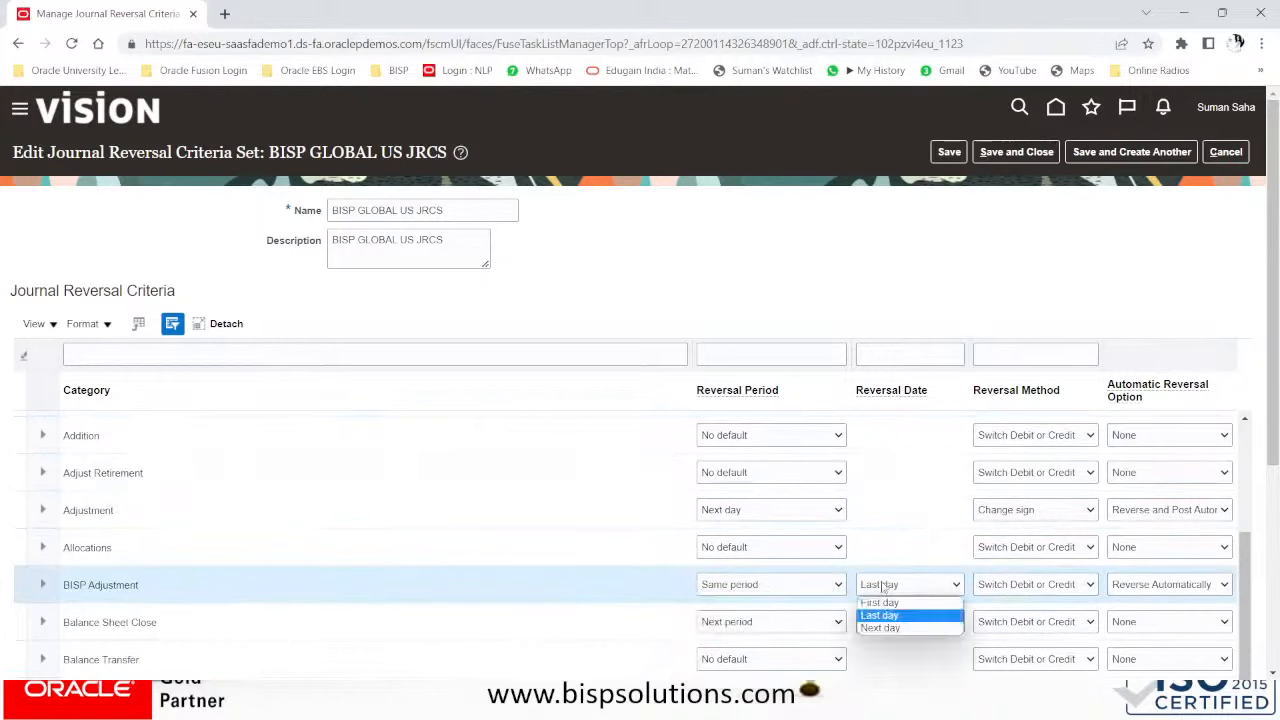
{"action": "left_click", "coordinate": [880, 627]}
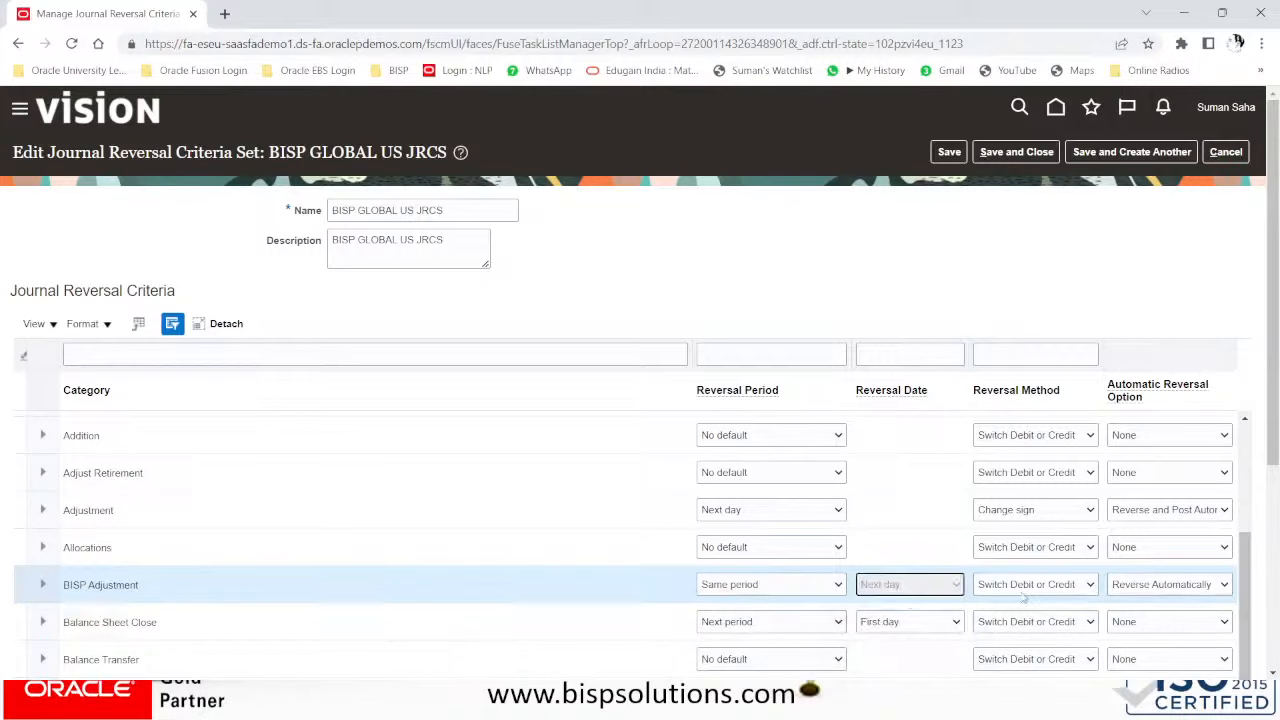
{"action": "left_click", "coordinate": [1130, 590]}
{"action": "left_click", "coordinate": [1129, 593]}
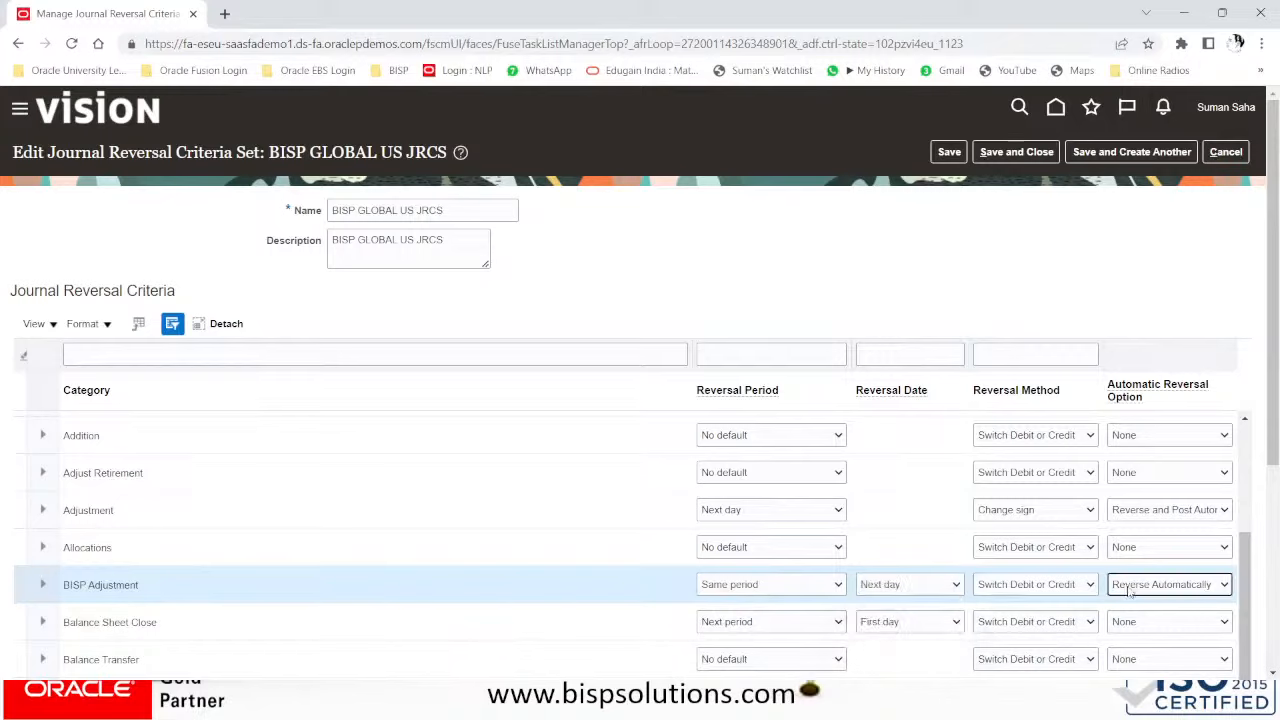
{"action": "left_click", "coordinate": [1166, 592]}
{"action": "left_click", "coordinate": [1170, 627]}
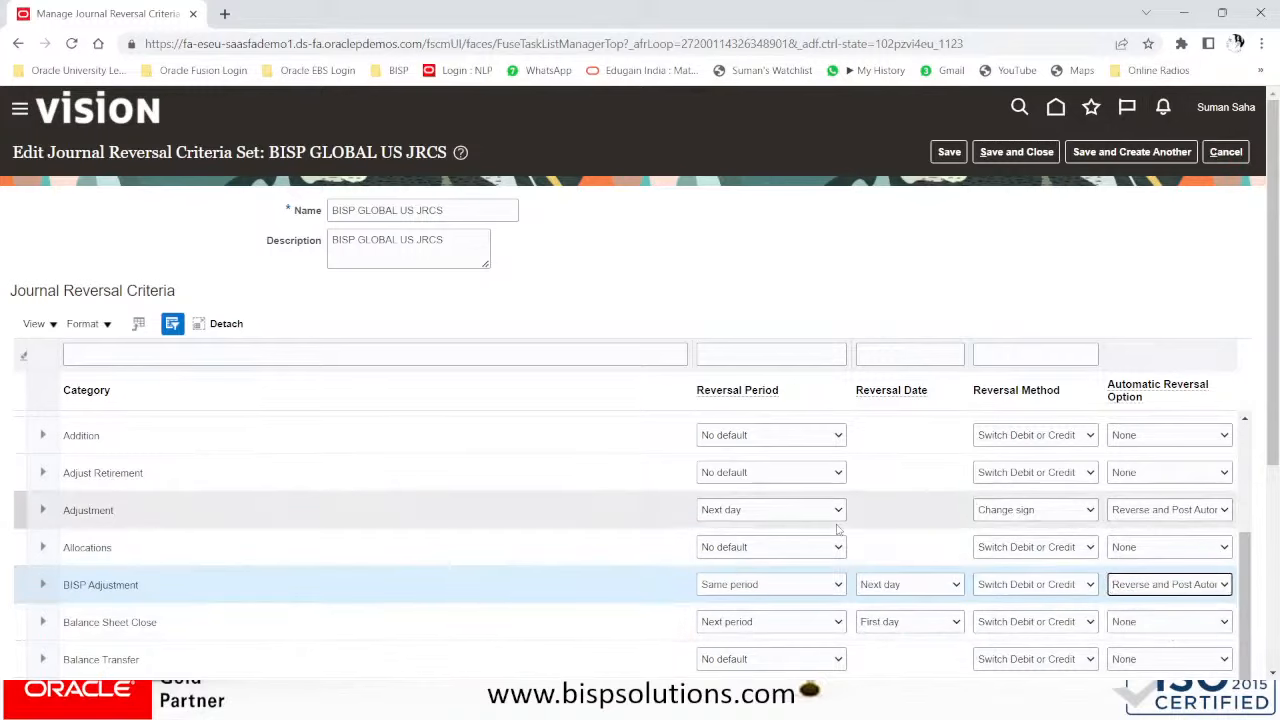
{"action": "scroll", "coordinate": [839, 530], "scroll_direction": "up", "scroll_amount": 5}
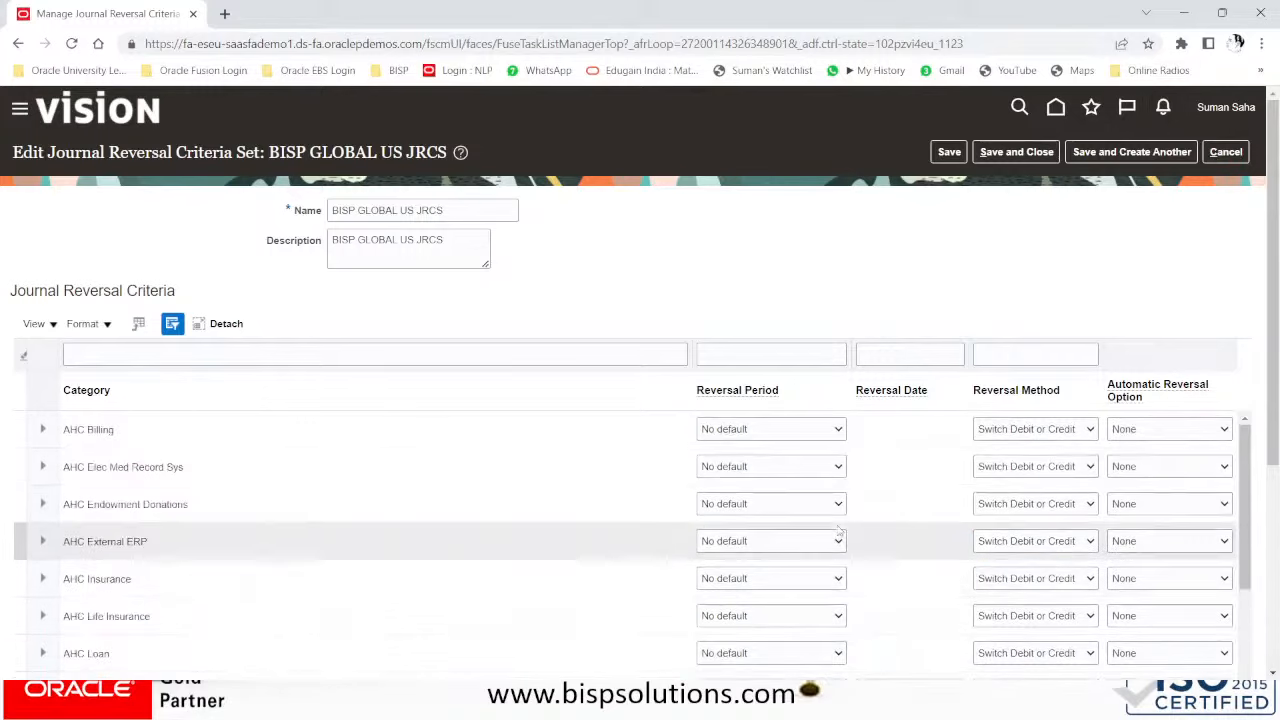
{"action": "left_click", "coordinate": [1040, 159]}
{"action": "left_click", "coordinate": [1038, 157]}
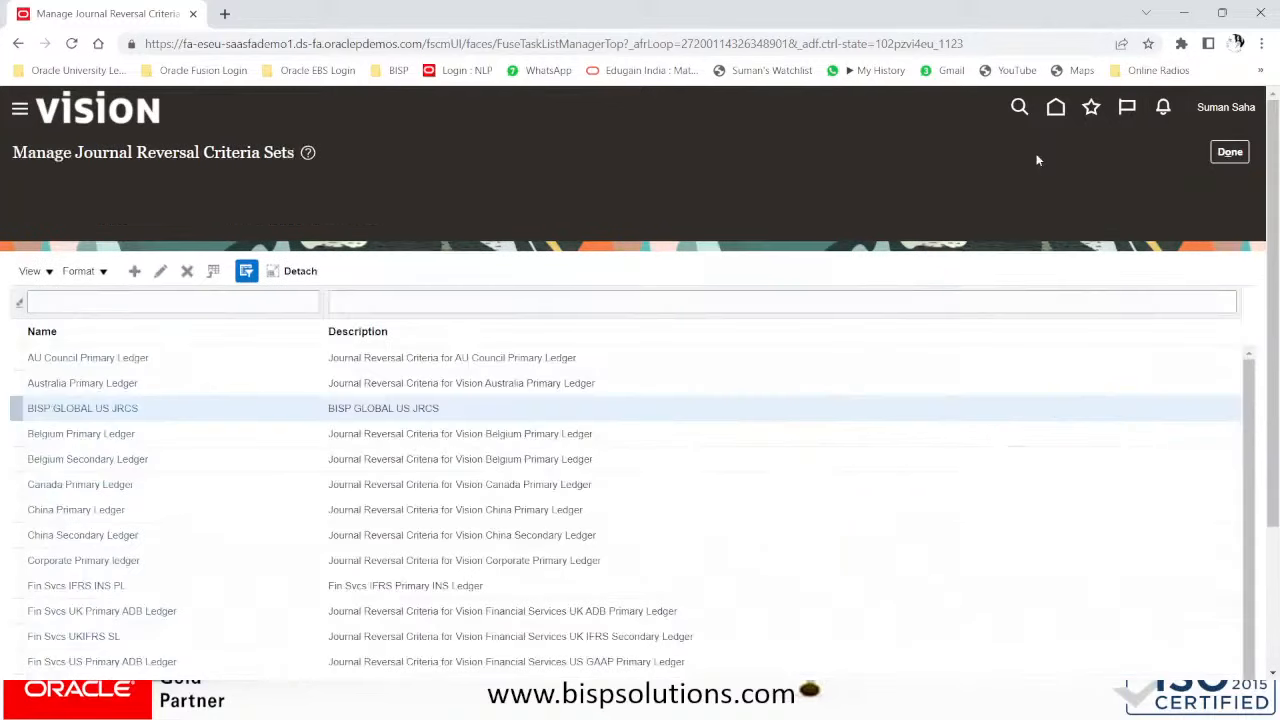
- Go to Journals with data access set BISP GLOBAL US and start a new journal
{"action": "left_click", "coordinate": [1229, 156]}
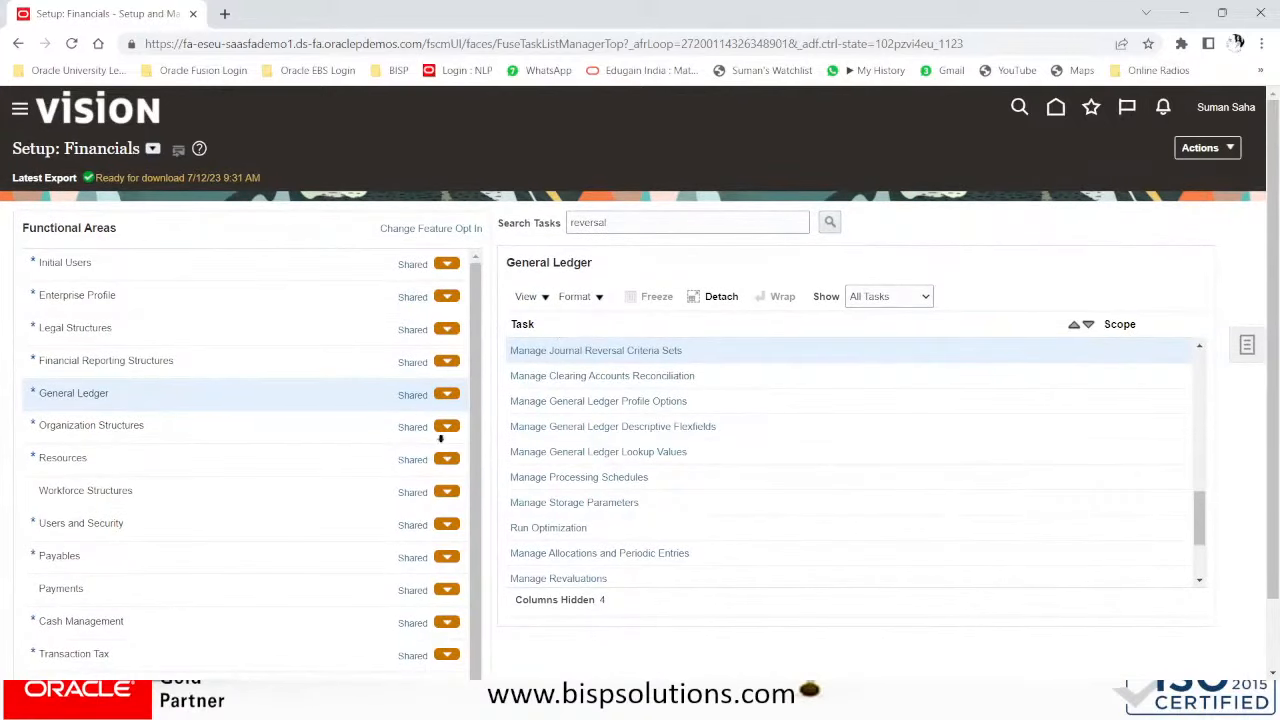
{"action": "scroll", "coordinate": [229, 431], "scroll_direction": "down", "scroll_amount": 5}
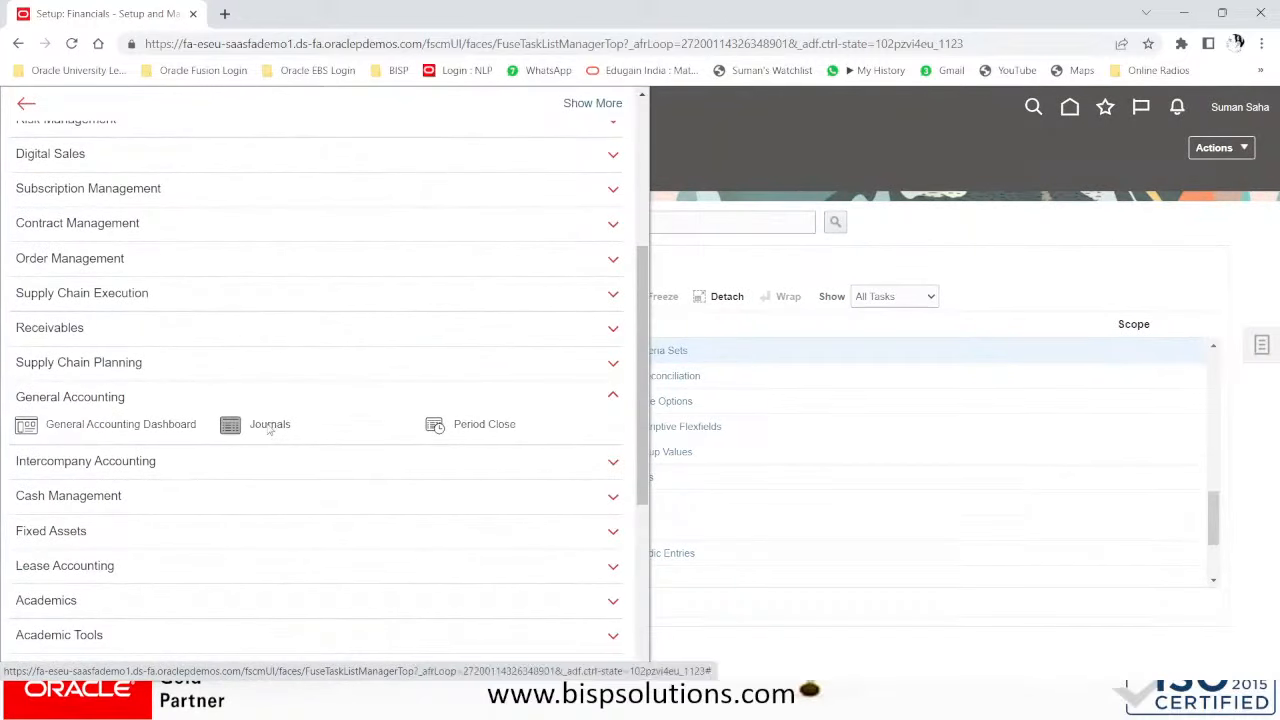
{"action": "left_click", "coordinate": [269, 427]}
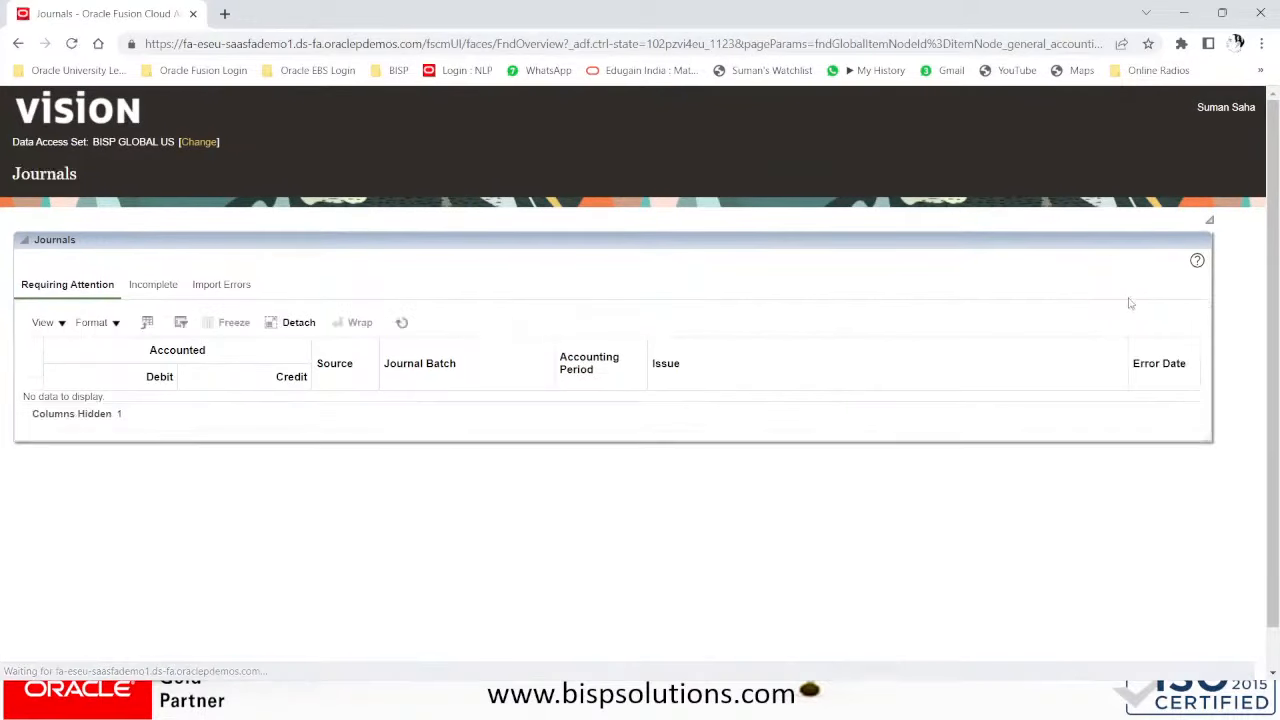
{"action": "left_click", "coordinate": [198, 142]}
{"action": "left_click", "coordinate": [714, 384]}
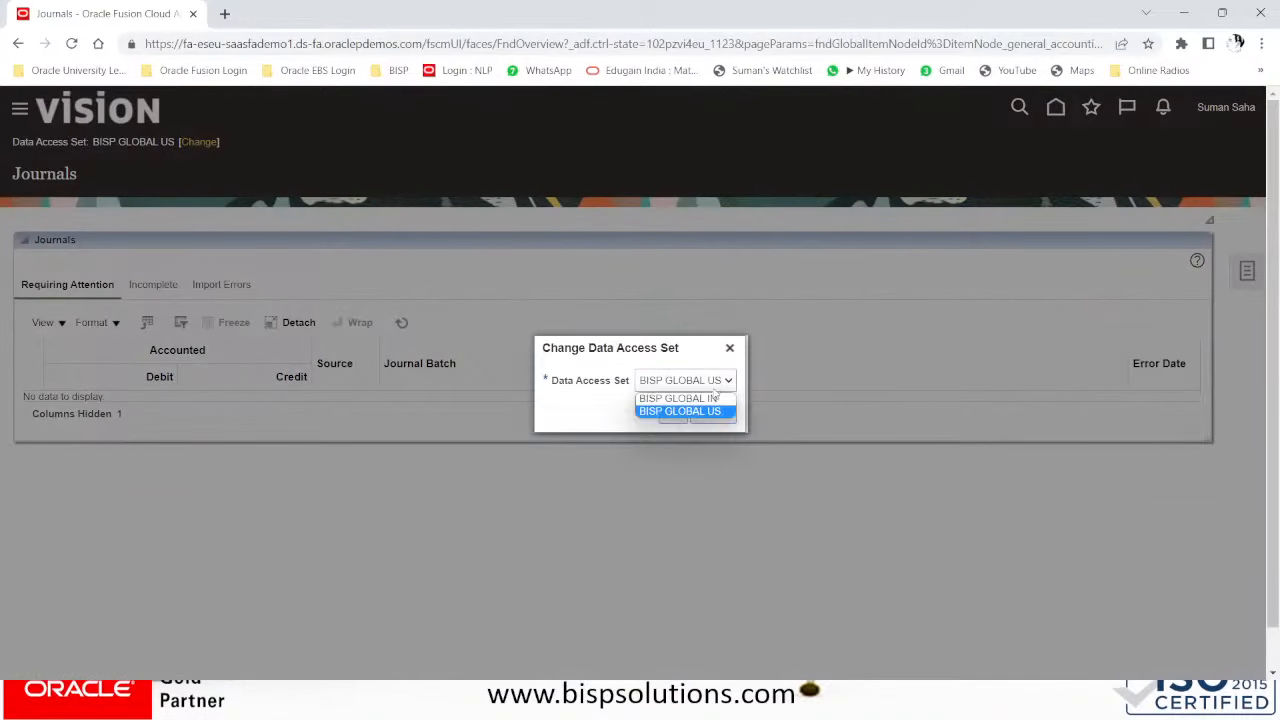
{"action": "left_click", "coordinate": [714, 412]}
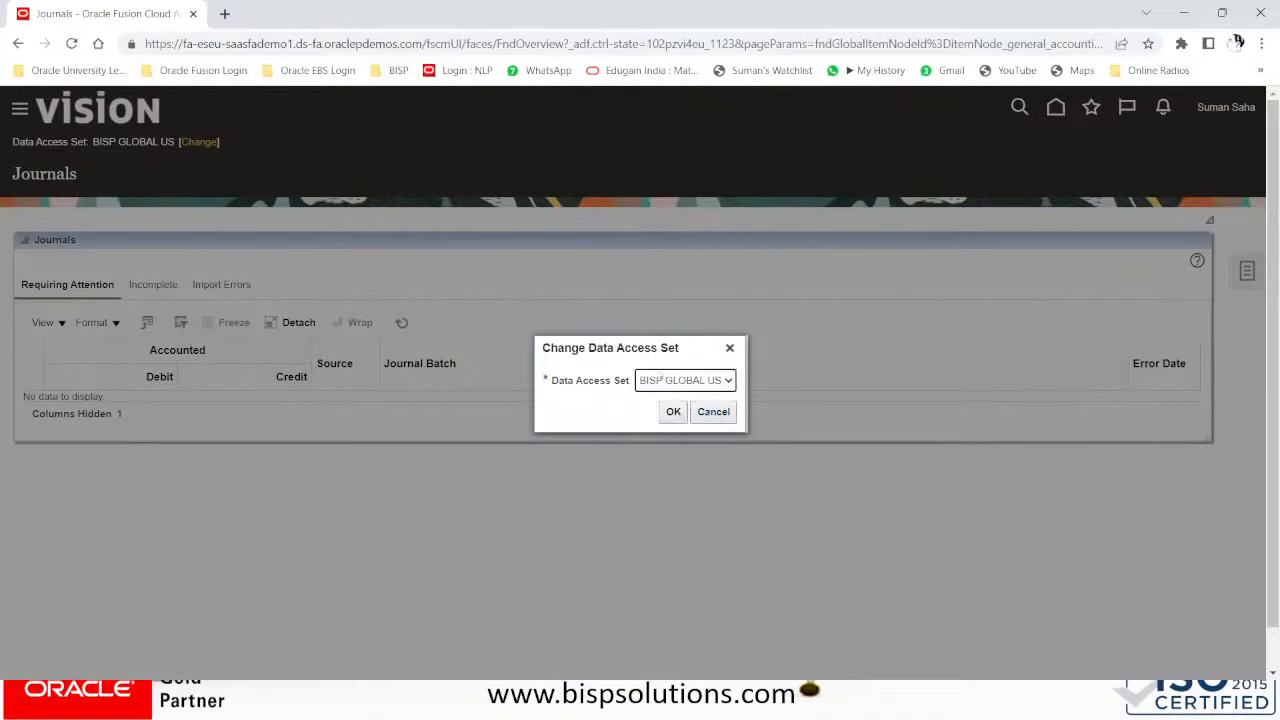
{"action": "left_click", "coordinate": [673, 412]}
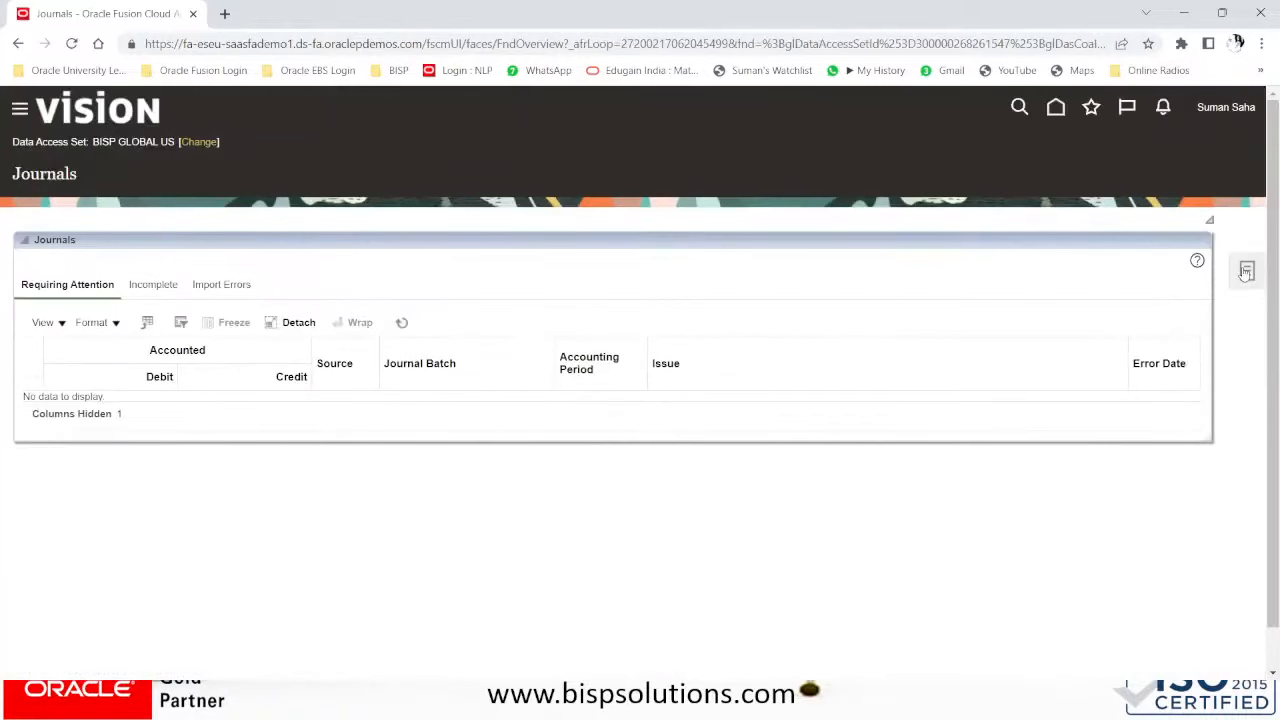
{"action": "left_click", "coordinate": [1246, 272]}
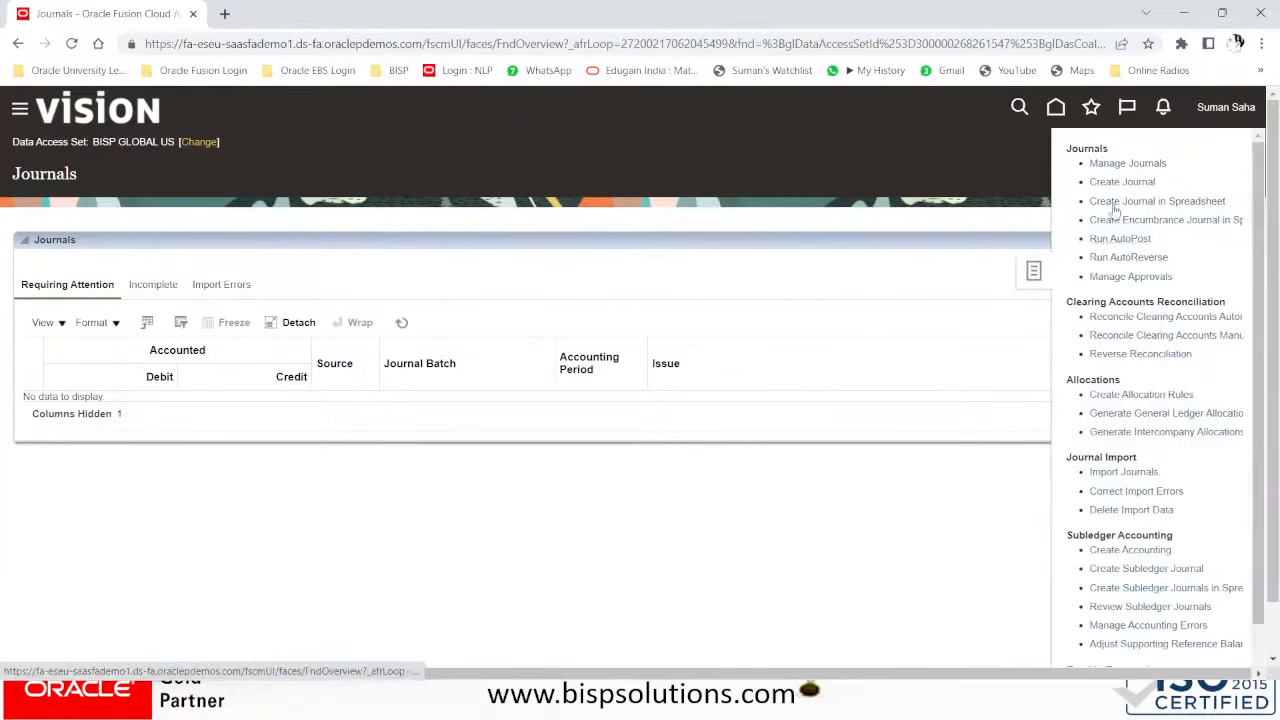
{"action": "left_click", "coordinate": [1110, 181]}
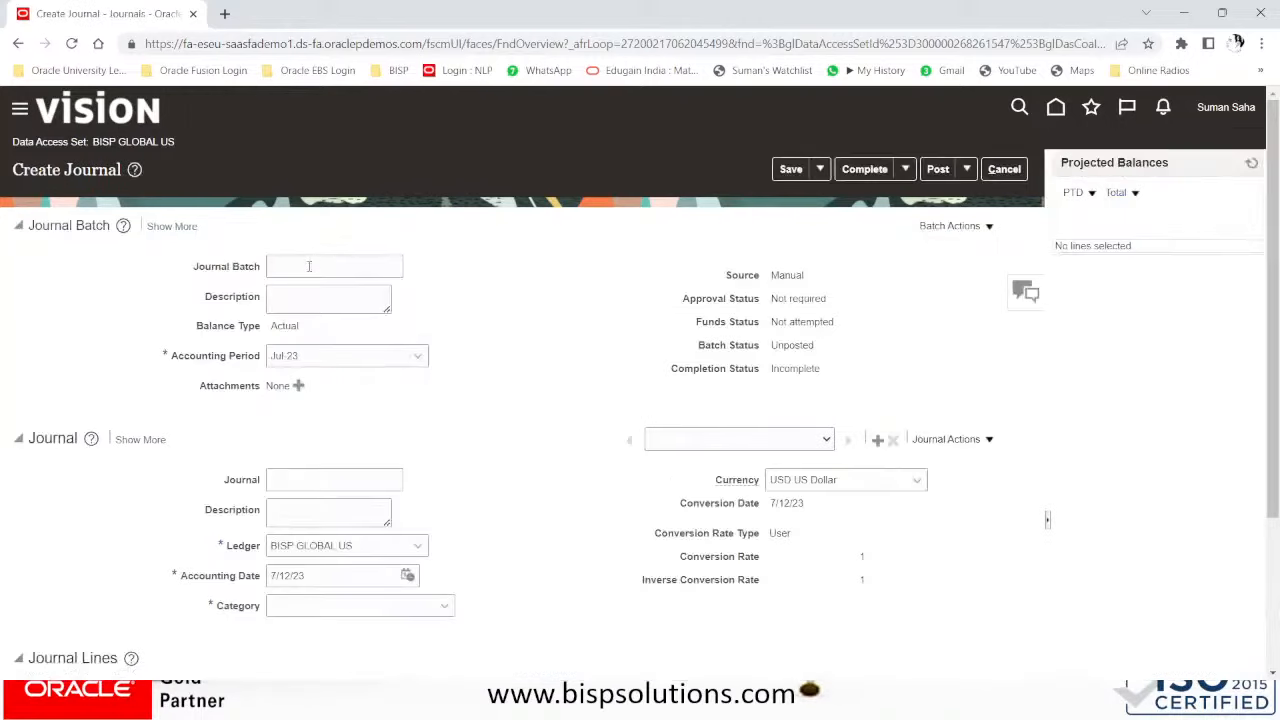
- Clear the default batch name and enter JRCS-100 in the batch and journal fields
{"action": "left_click", "coordinate": [309, 266]}
{"action": "key", "text": "BackSpace"}
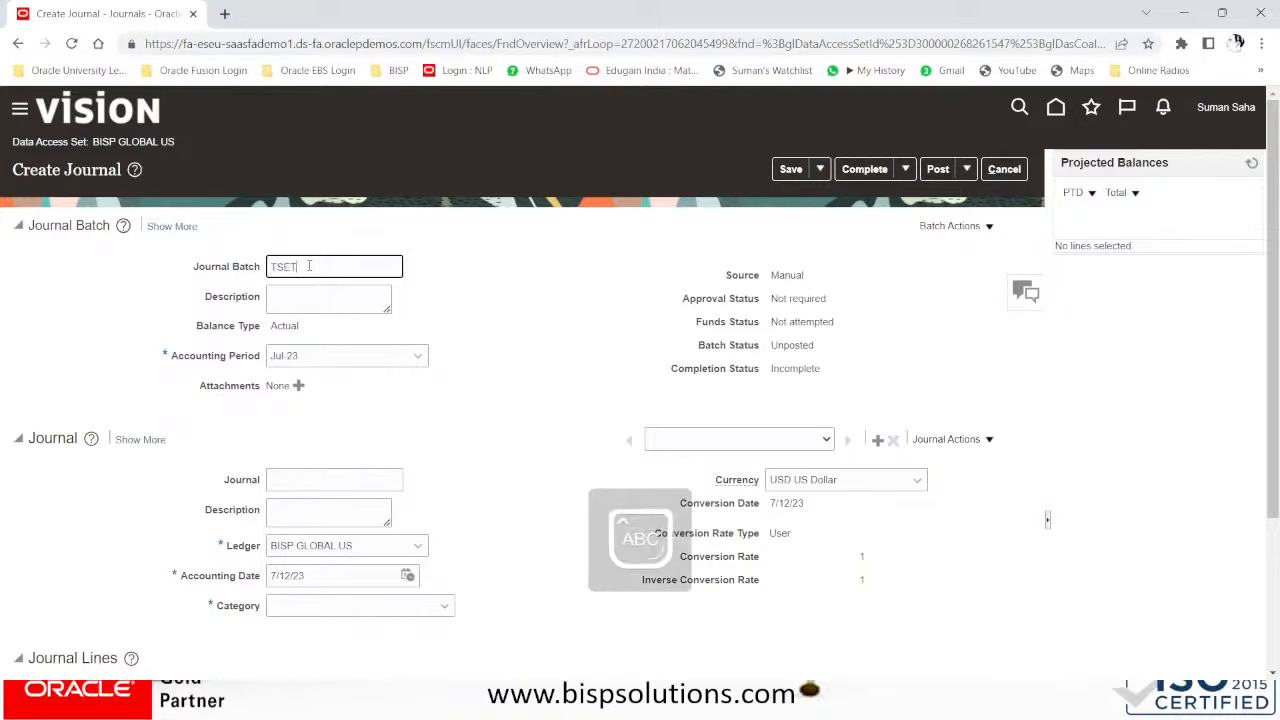
{"action": "key", "text": "BackSpace"}
{"action": "key", "text": "BackSpace"}
{"action": "key", "text": "BackSpace"}
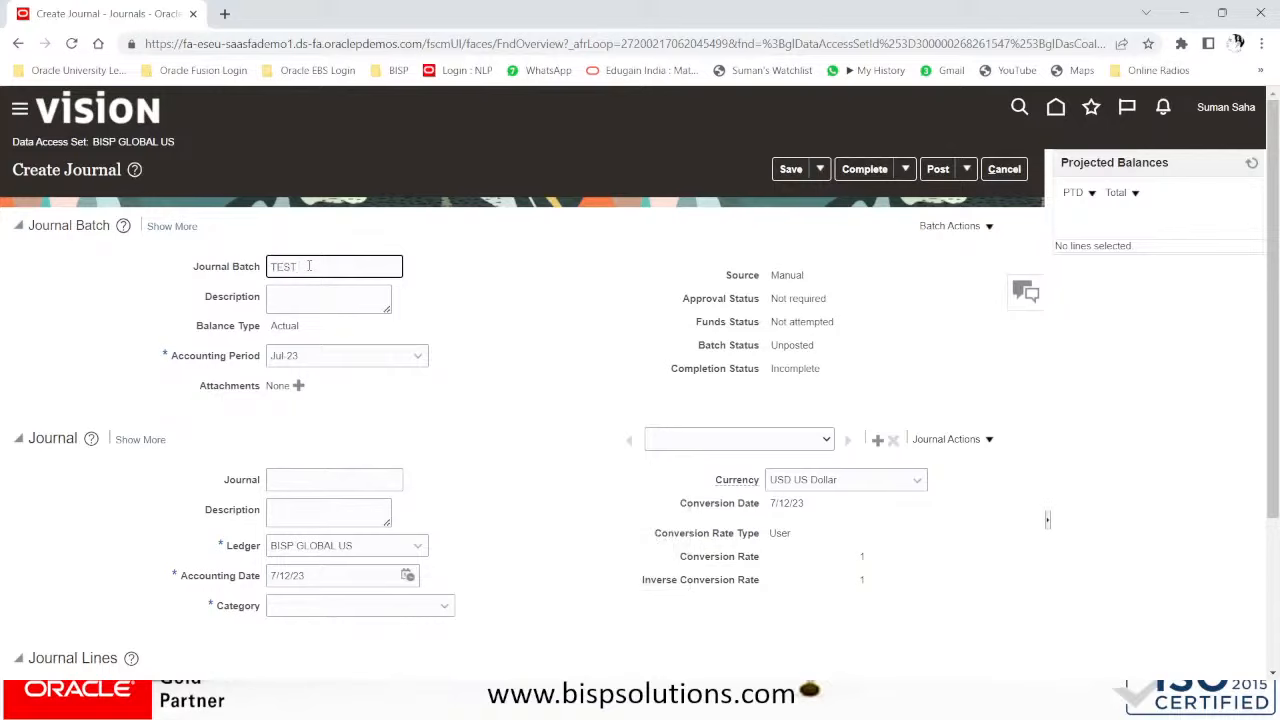
{"action": "double_click", "coordinate": [305, 266]}
{"action": "left_click", "coordinate": [234, 262]}
{"action": "left_click", "coordinate": [308, 290]}
{"action": "type", "text": "JRCS-100"}
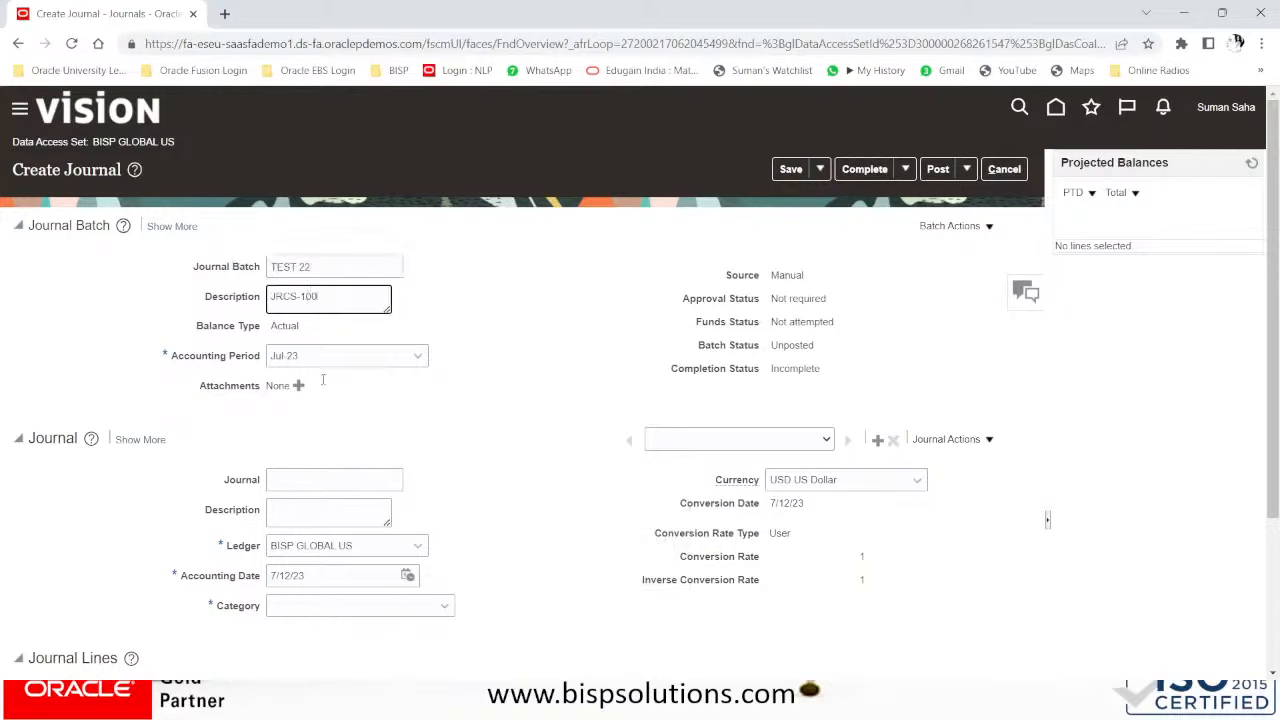
{"action": "scroll", "coordinate": [340, 440], "scroll_direction": "down", "scroll_amount": 1}
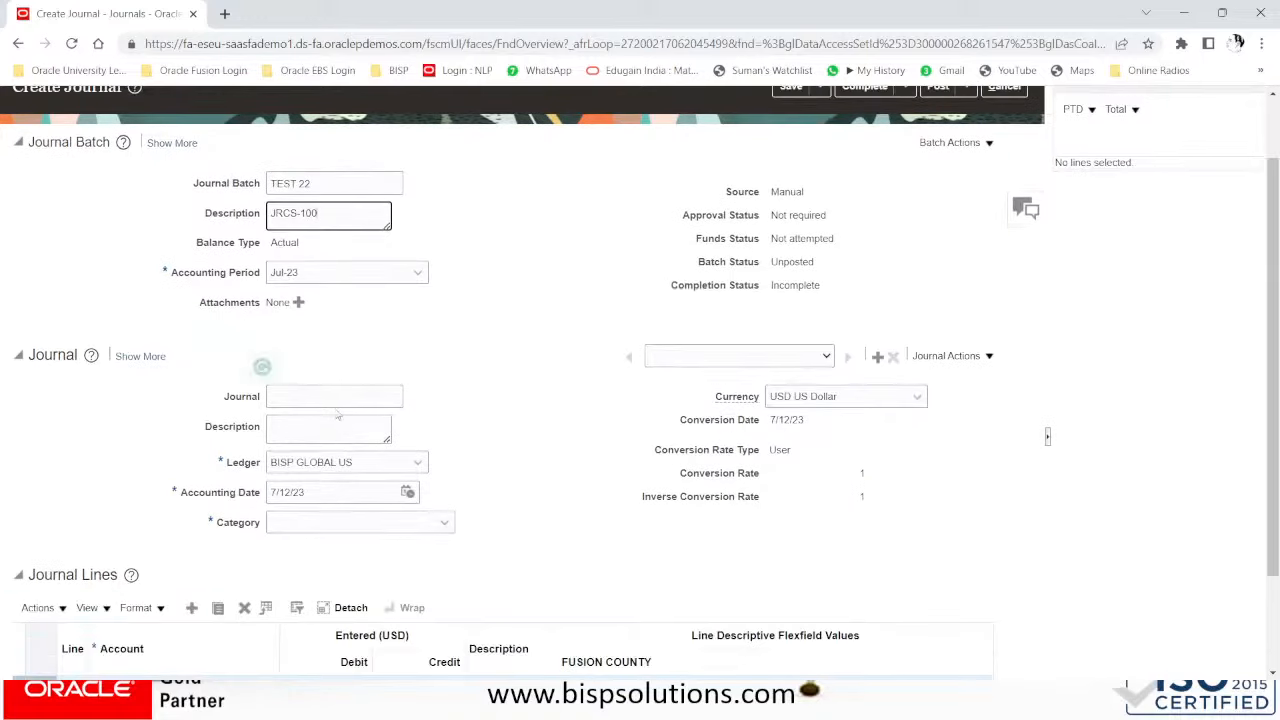
{"action": "left_click", "coordinate": [340, 398]}
{"action": "type", "text": "JRCS-100"}
{"action": "left_click", "coordinate": [326, 426]}
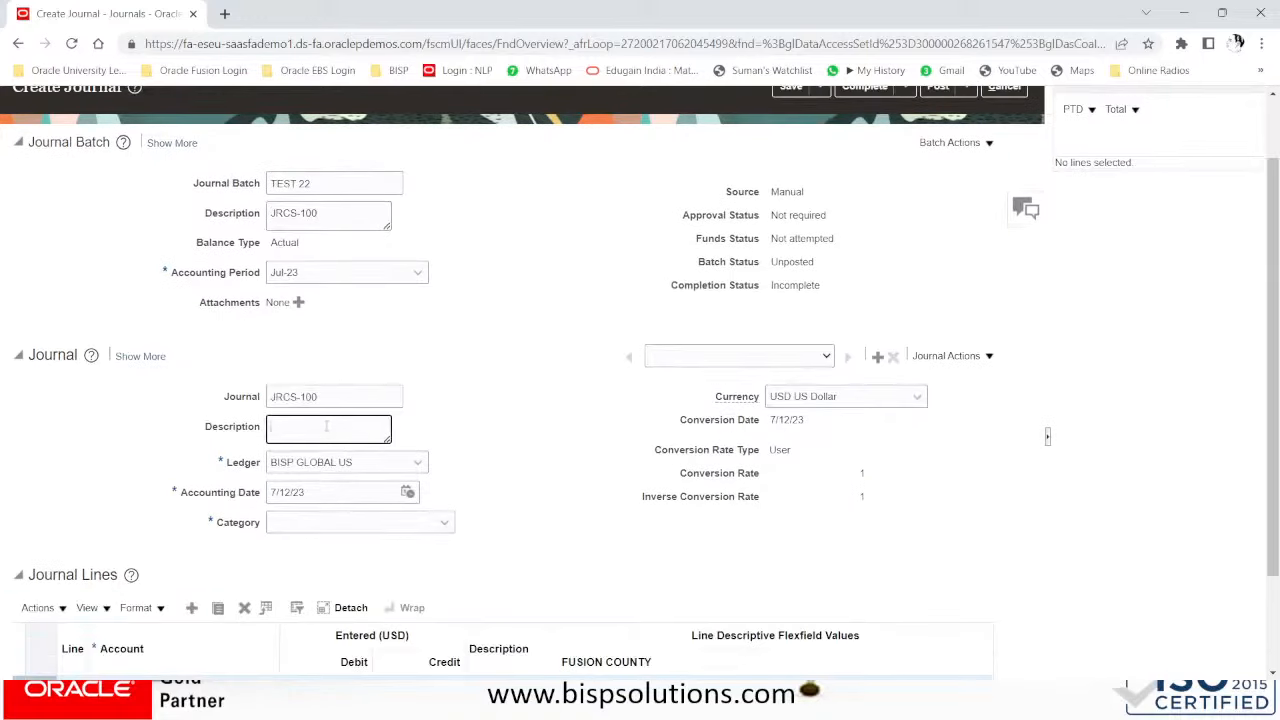
{"action": "type", "text": "JRCS-100"}
- Change the batch name, batch description, journal name and journal description to JRCS-200
{"action": "left_click_drag", "start_coordinate": [330, 183], "coordinate": [200, 190]}
{"action": "type", "text": "JRCS-100"}
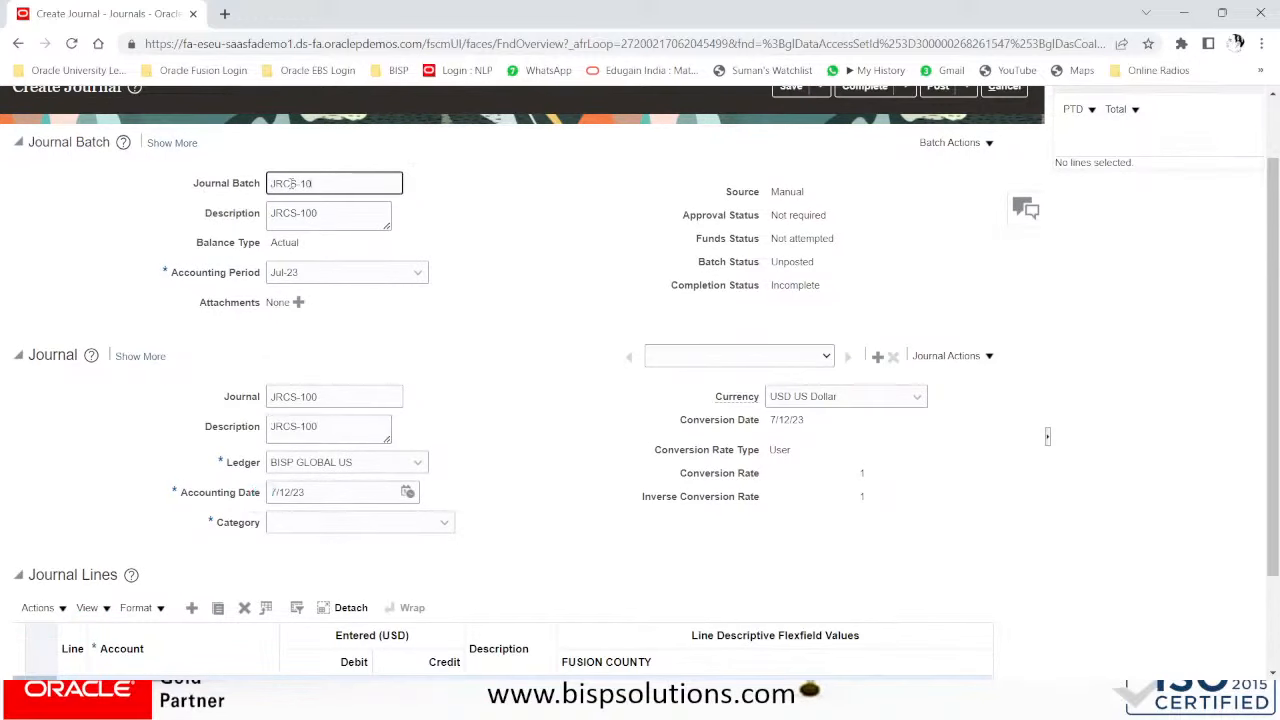
{"action": "type", "text": "-"}
{"action": "left_click_drag", "start_coordinate": [341, 186], "coordinate": [205, 198]}
{"action": "key", "text": "ctrl+c"}
{"action": "left_click_drag", "start_coordinate": [355, 220], "coordinate": [231, 224]}
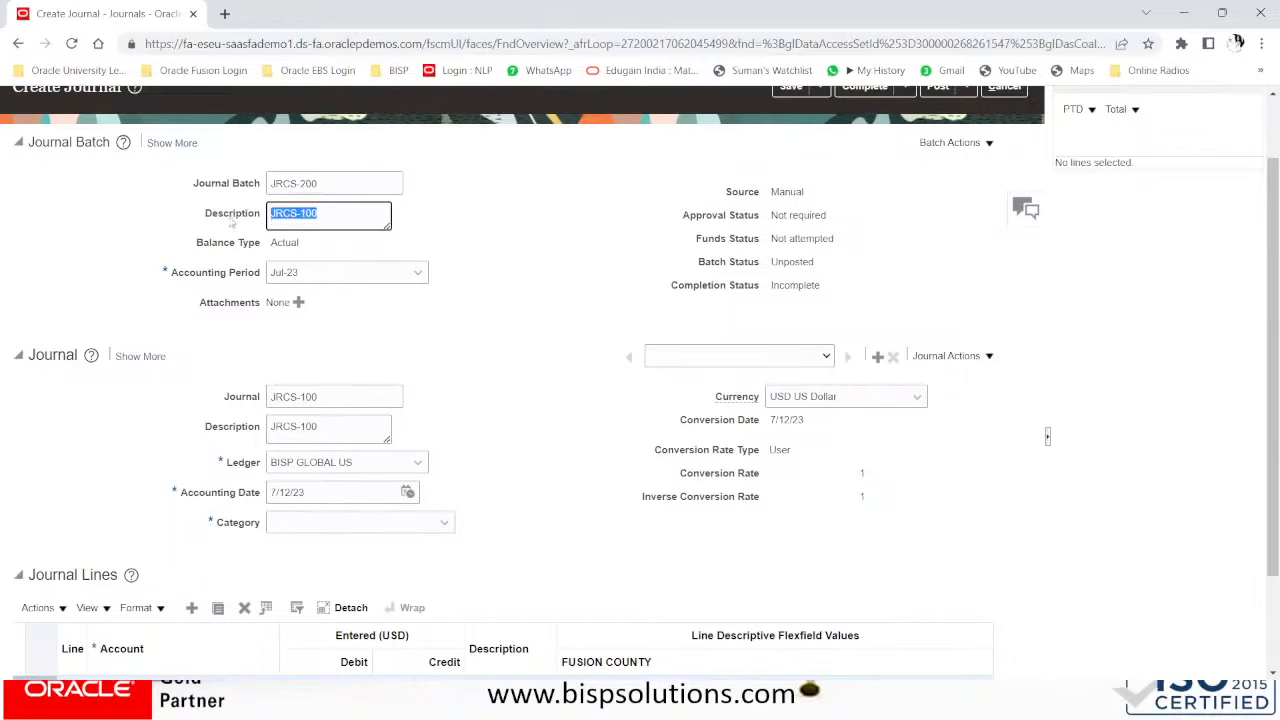
{"action": "key", "text": "ctrl+v"}
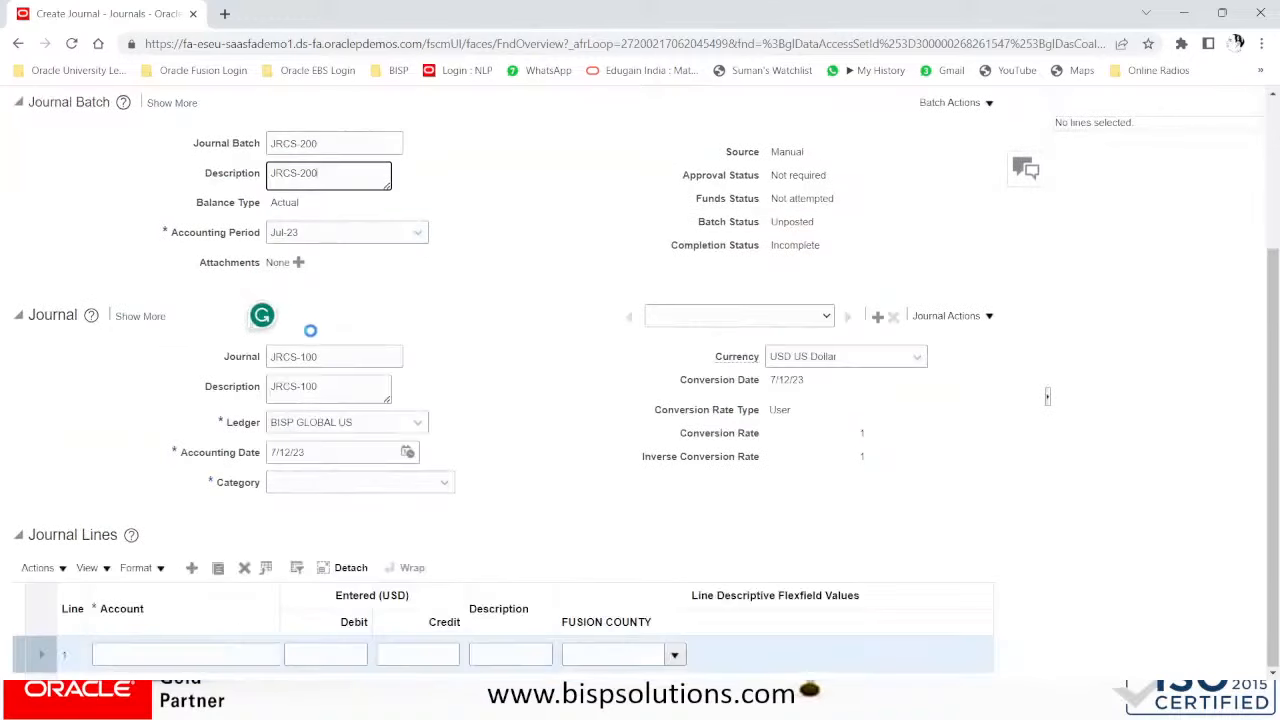
{"action": "scroll", "coordinate": [340, 350], "scroll_direction": "down", "scroll_amount": 2}
{"action": "left_click", "coordinate": [318, 363]}
{"action": "left_click_drag", "start_coordinate": [334, 268], "coordinate": [205, 262]}
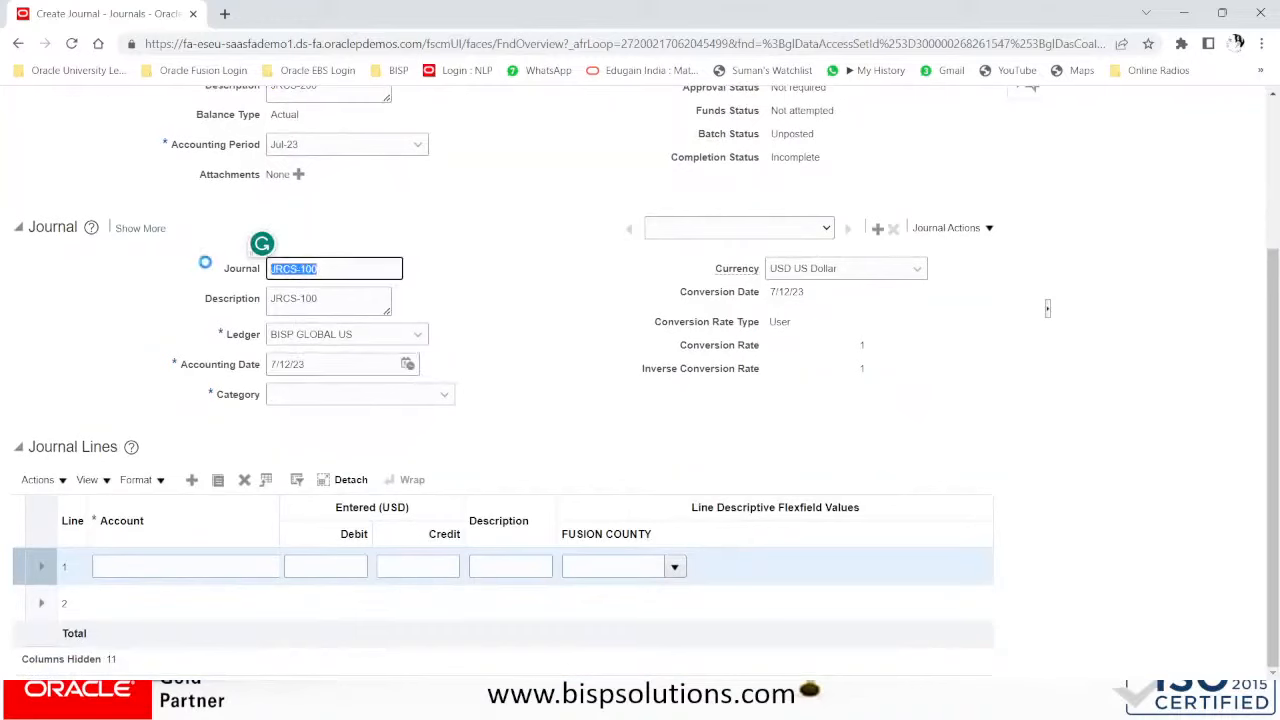
{"action": "key", "text": "ctrl+v"}
{"action": "left_click_drag", "start_coordinate": [340, 298], "coordinate": [208, 289]}
{"action": "key", "text": "ctrl+v"}
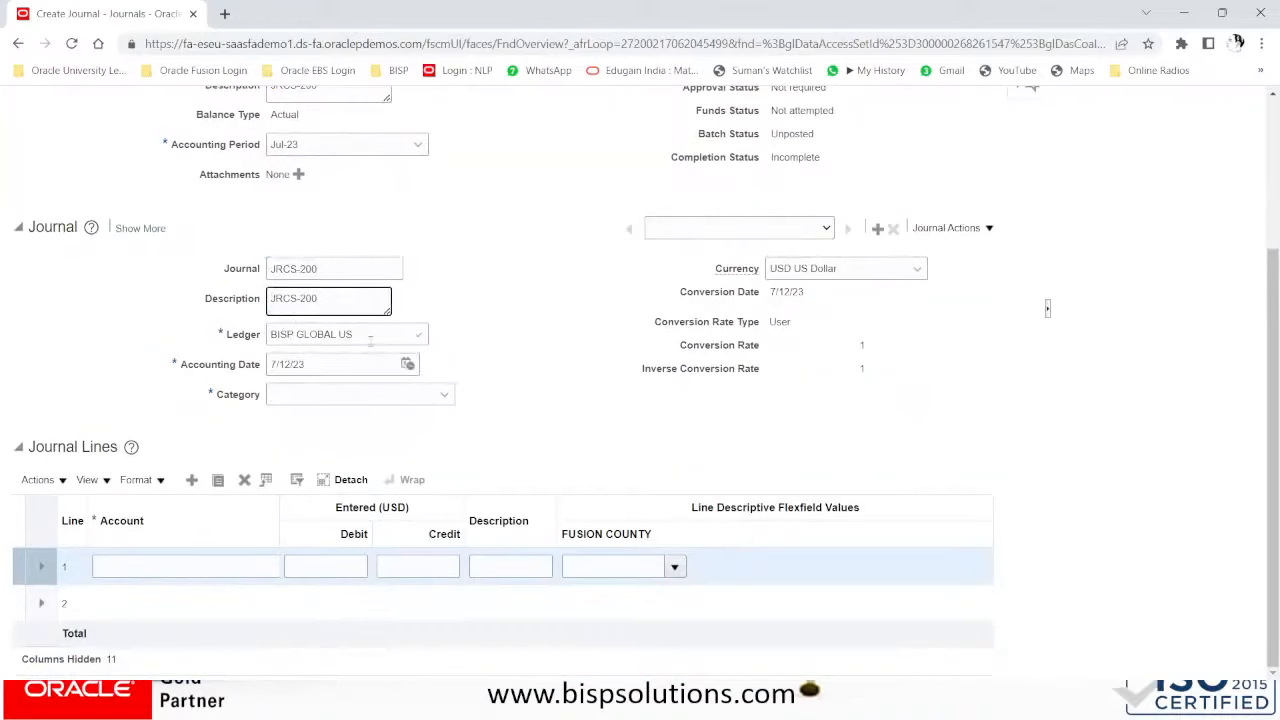
- Keep ledger BISP GLOBAL US, set accounting date 7/10/23 and category BISP Adjustment
{"action": "left_click", "coordinate": [371, 339]}
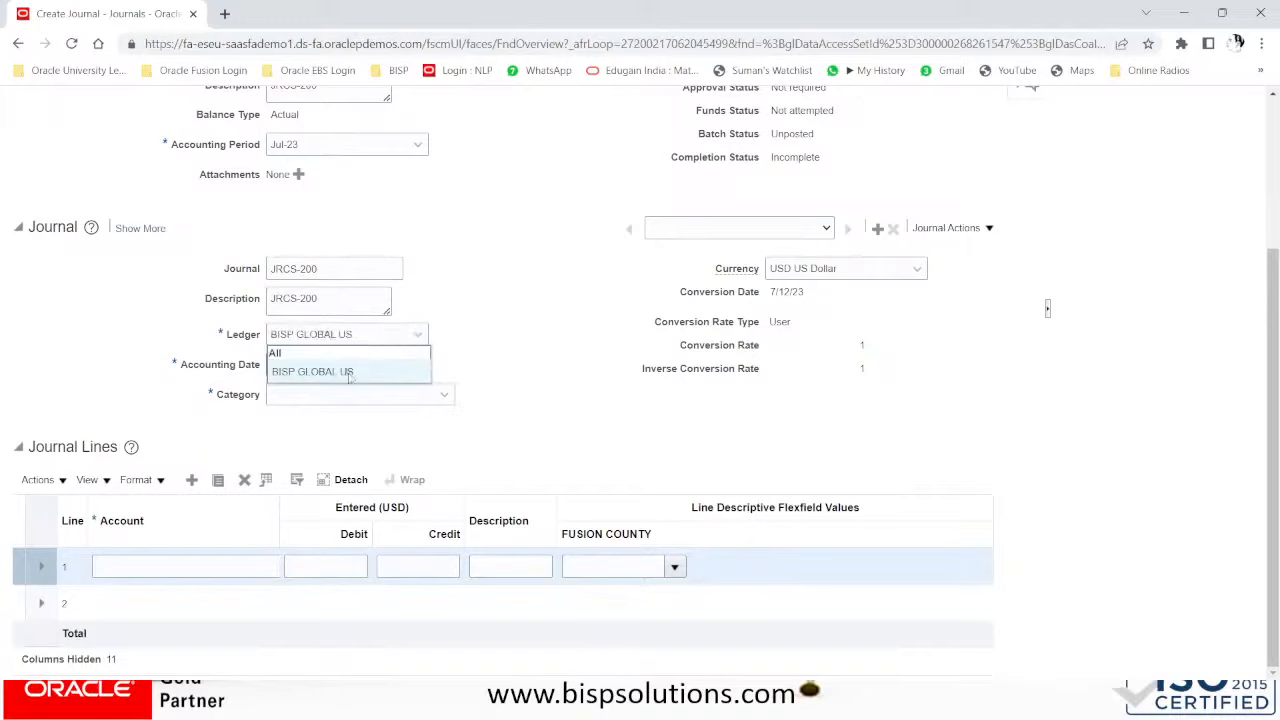
{"action": "left_click", "coordinate": [350, 371]}
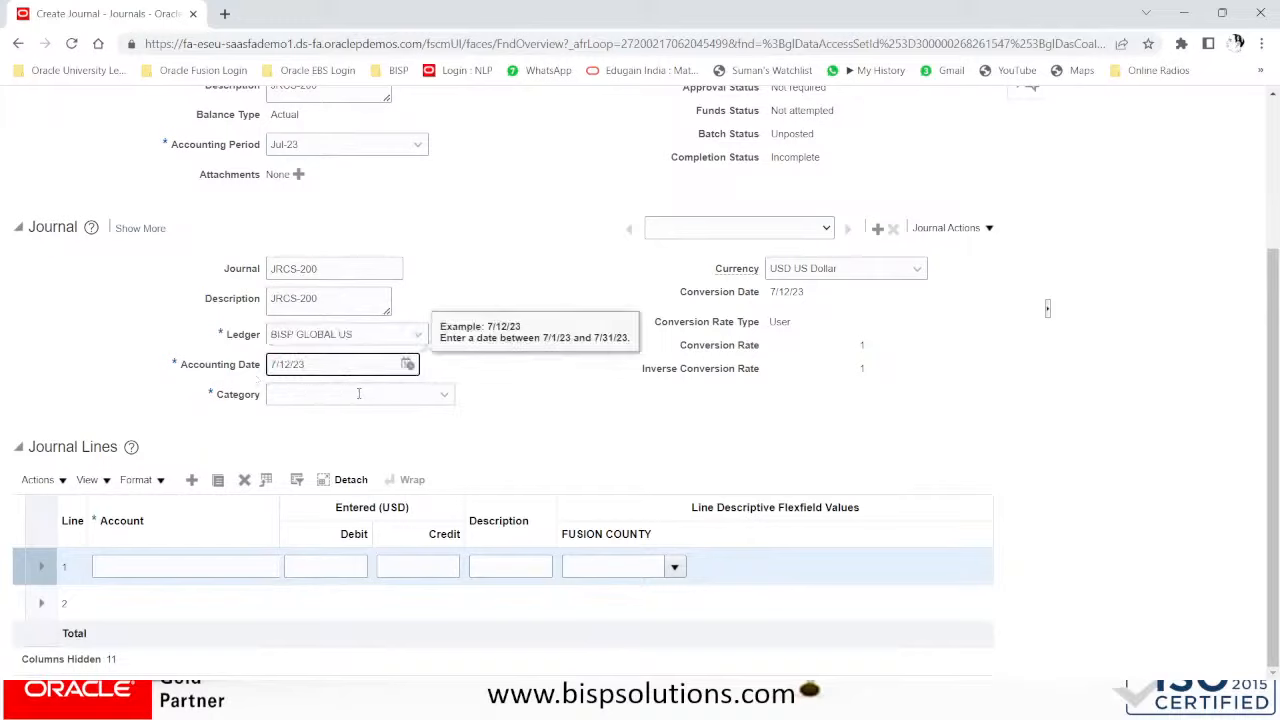
{"action": "left_click", "coordinate": [407, 365]}
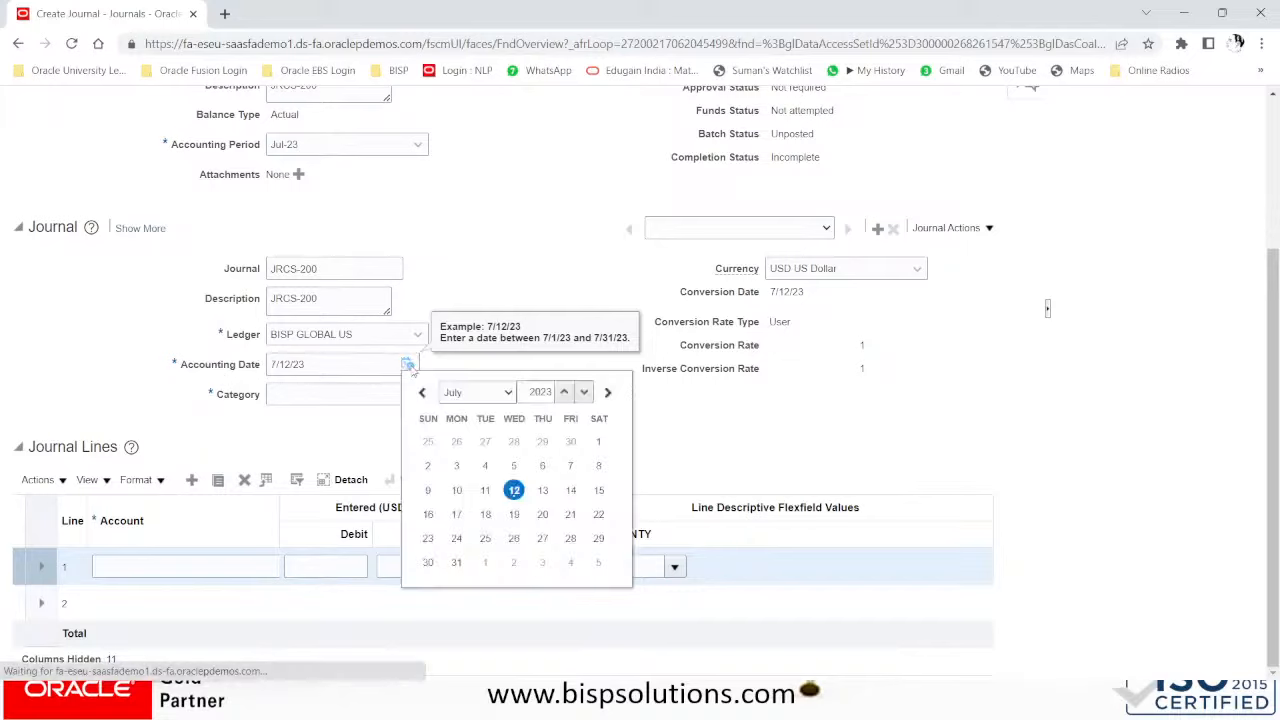
{"action": "left_click", "coordinate": [456, 490]}
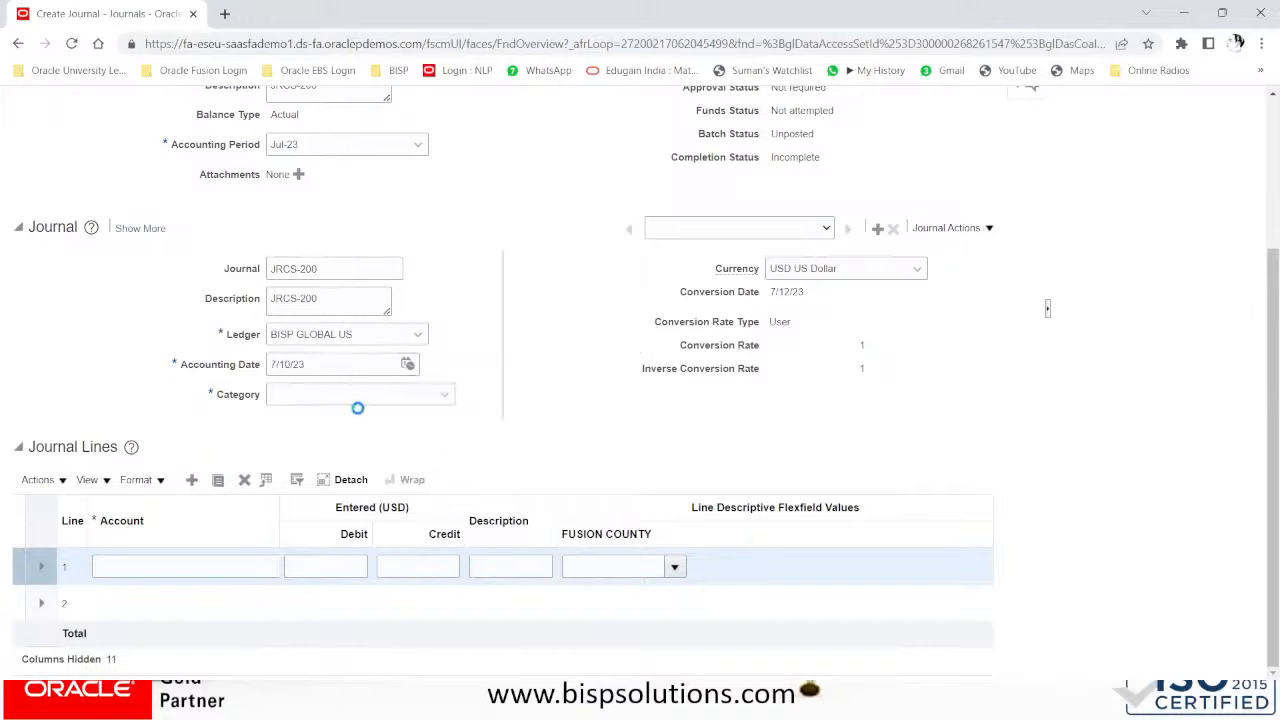
{"action": "left_click", "coordinate": [364, 396]}
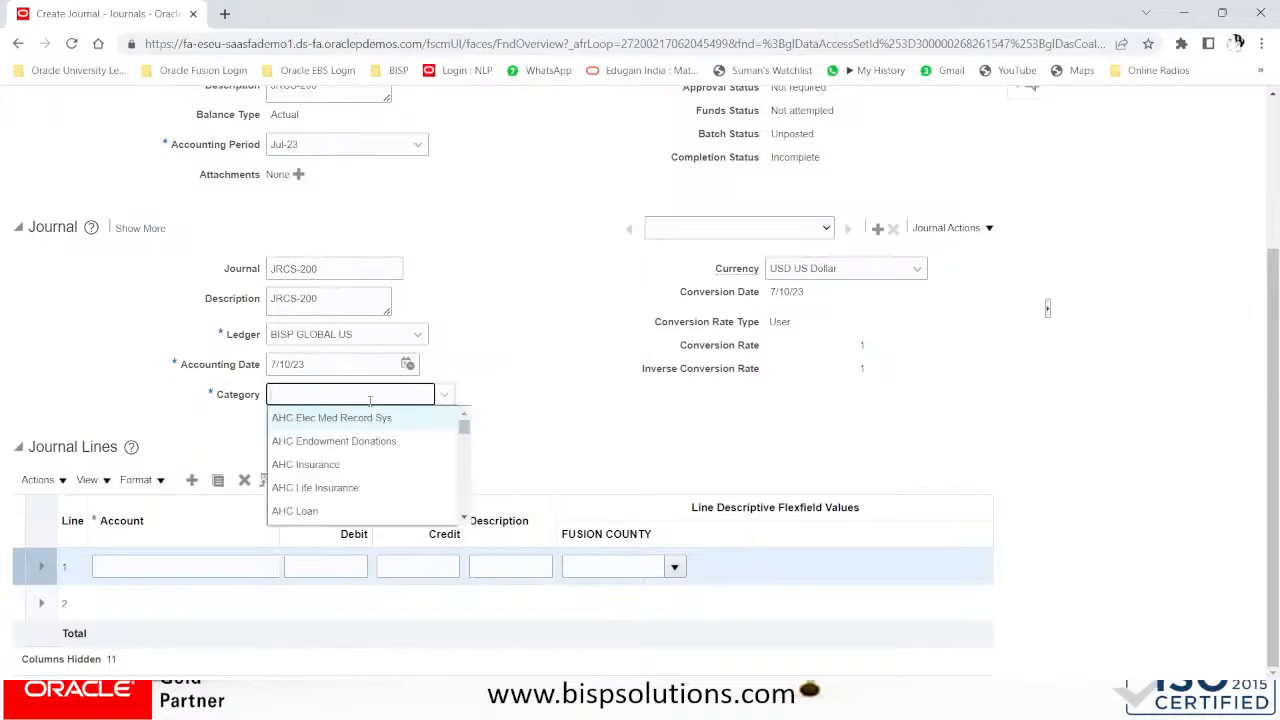
{"action": "type", "text": "BISP"}
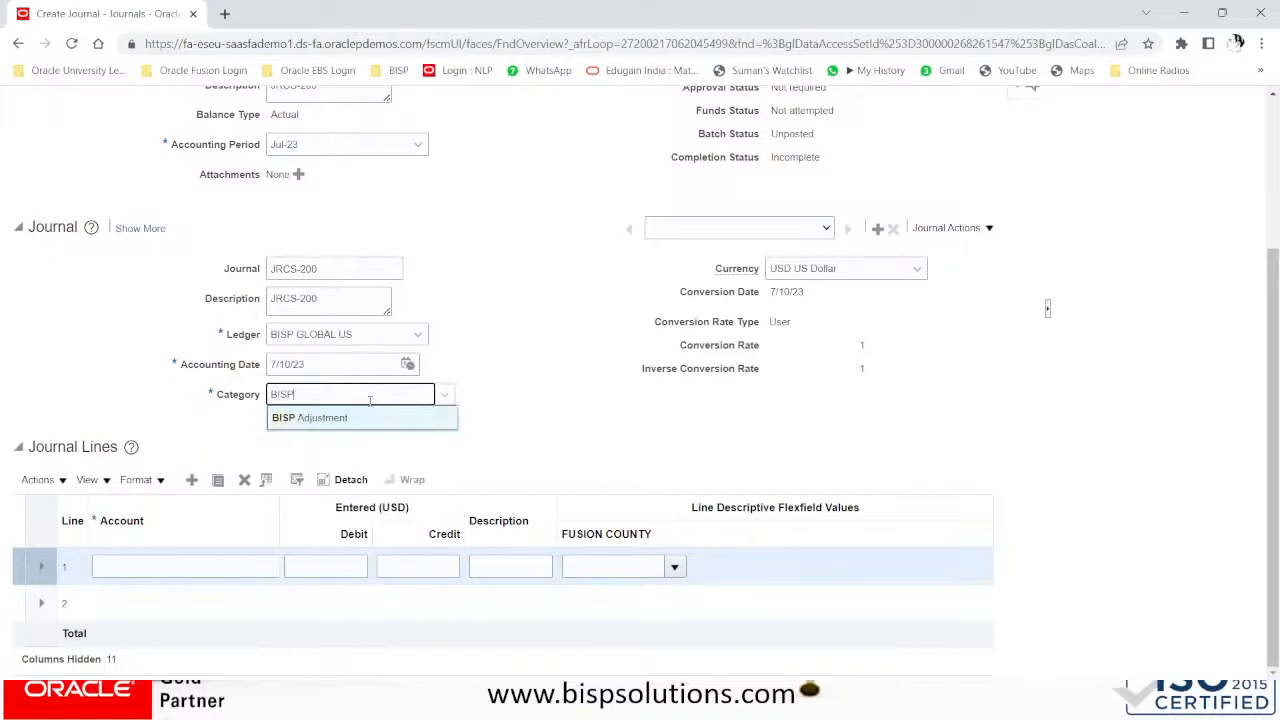
{"action": "left_click", "coordinate": [330, 417]}
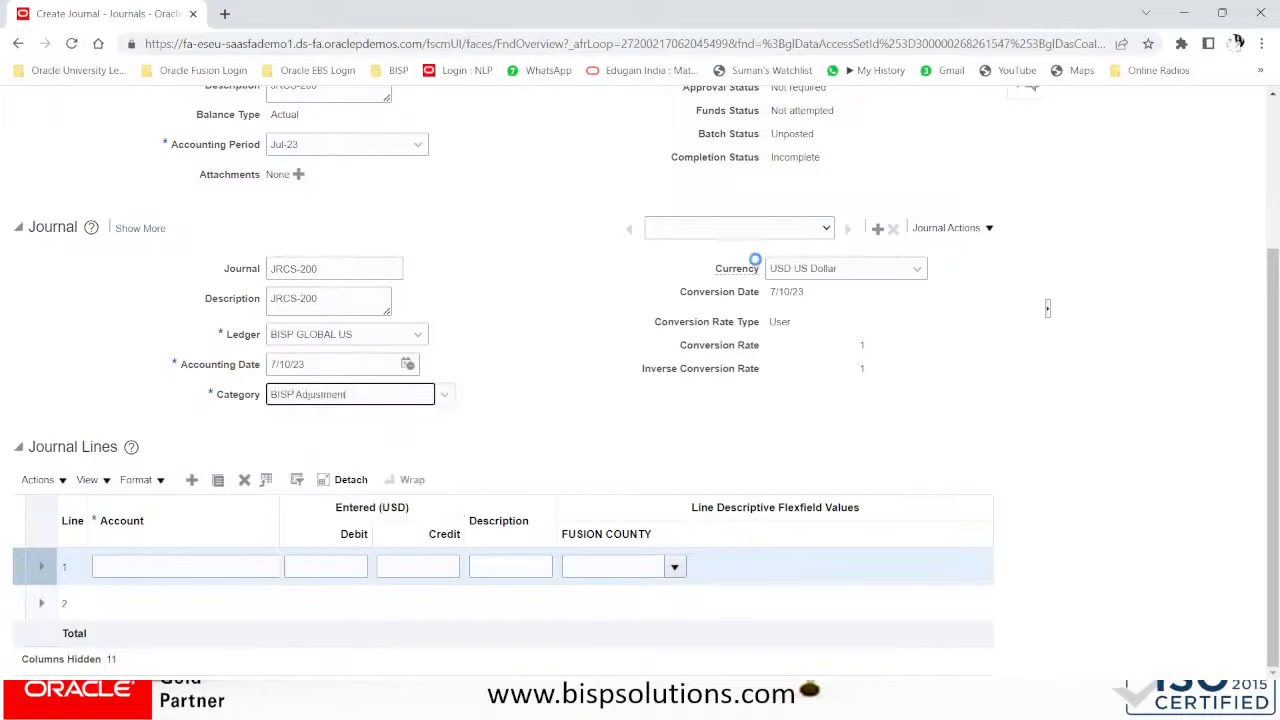
{"action": "left_click", "coordinate": [170, 568]}
{"action": "left_click_drag", "start_coordinate": [280, 500], "coordinate": [325, 535]}
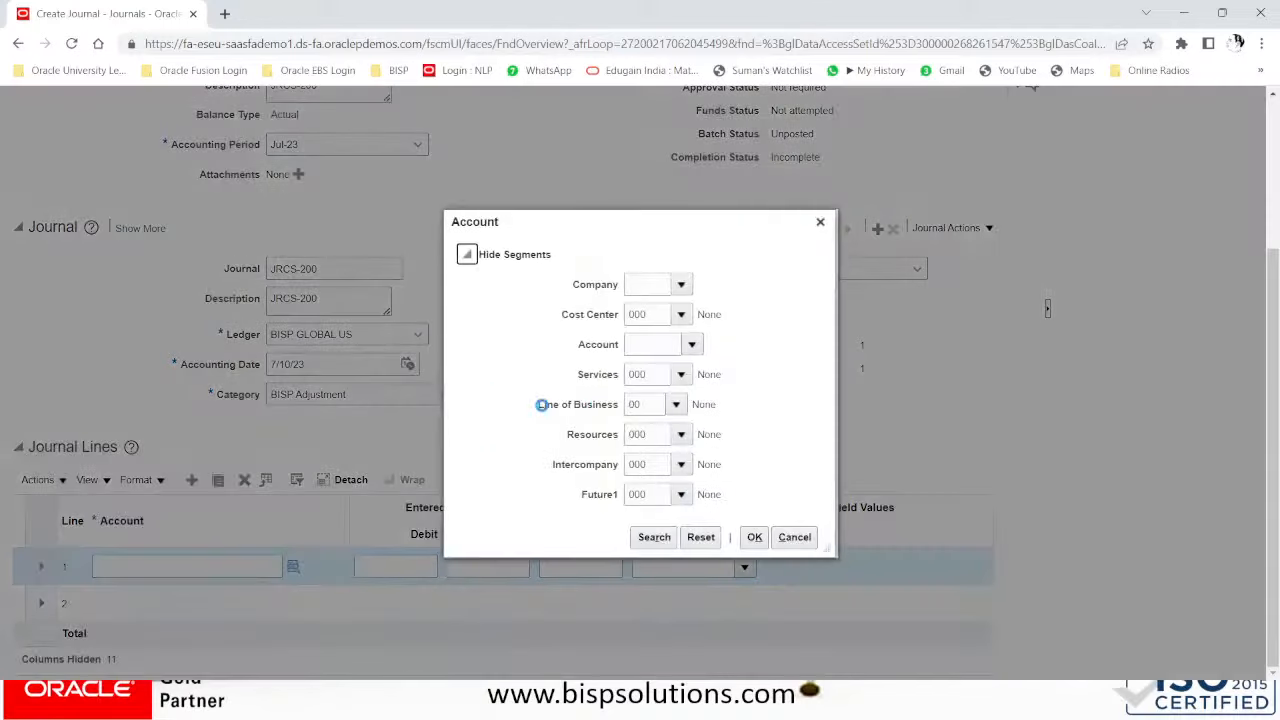
{"action": "left_click", "coordinate": [643, 288]}
{"action": "type", "text": "201"}
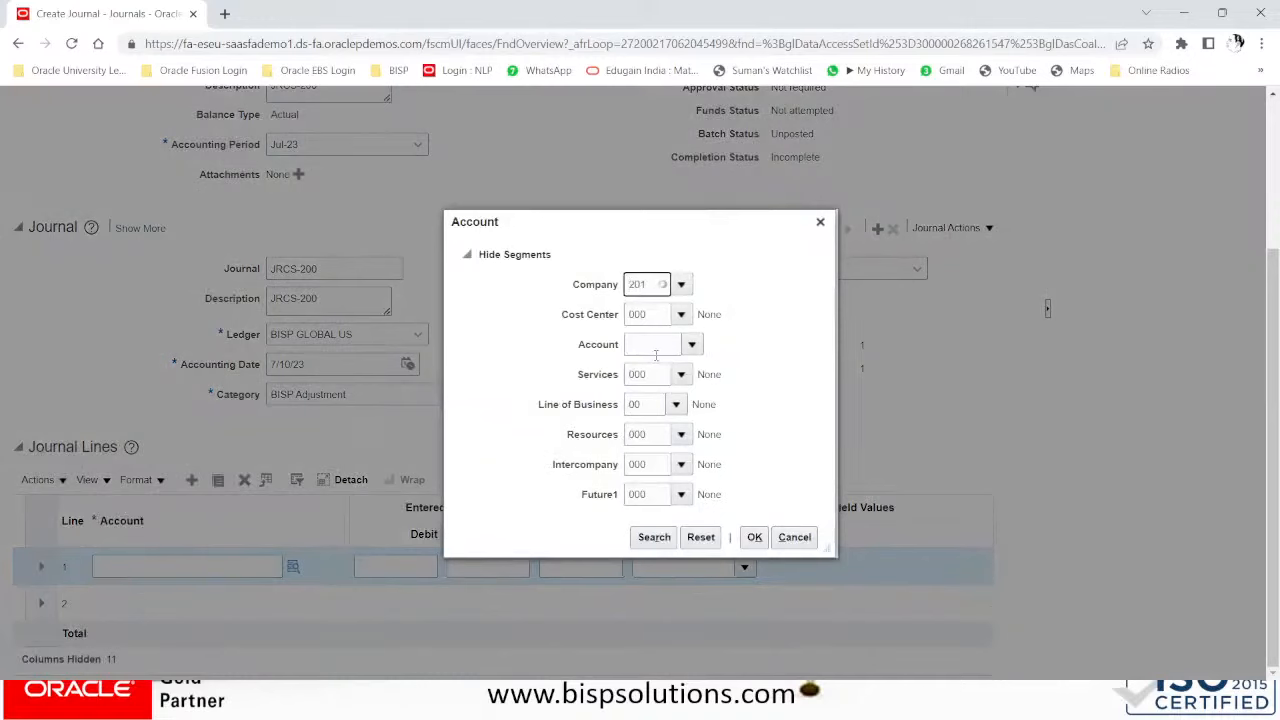
{"action": "left_click", "coordinate": [655, 350]}
{"action": "left_click", "coordinate": [692, 345]}
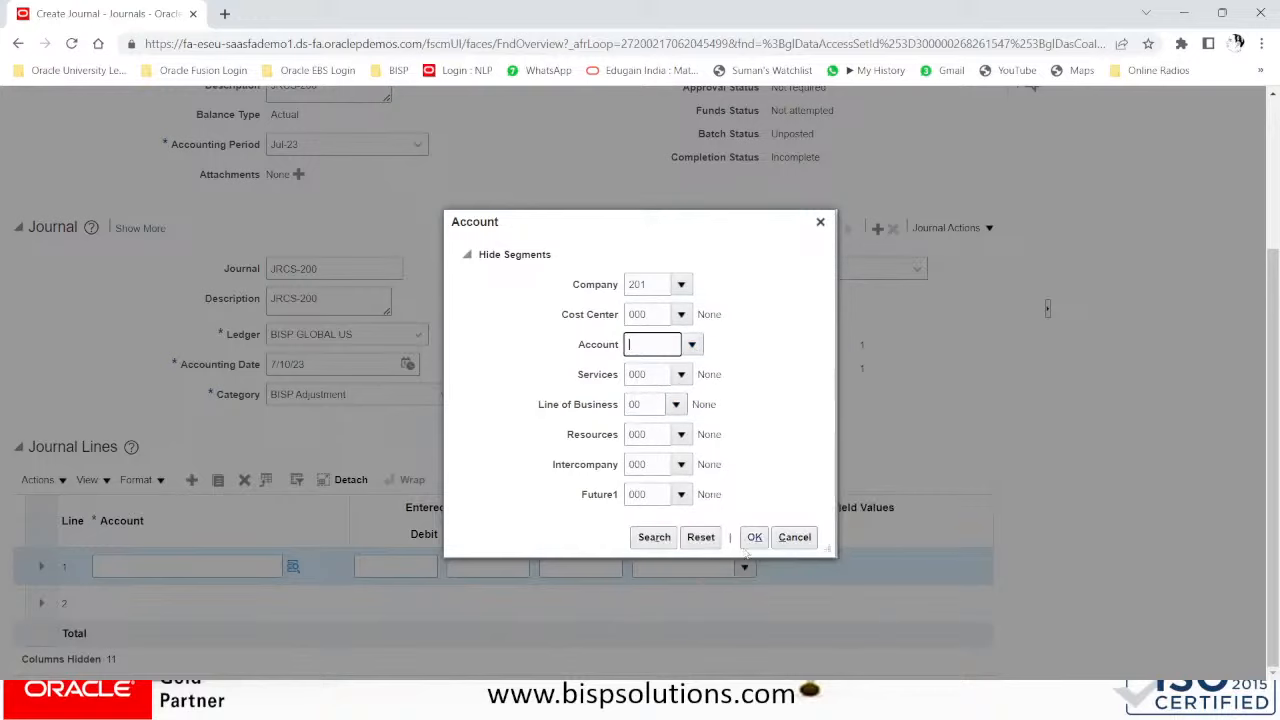
{"action": "type", "text": "12014"}
{"action": "left_click", "coordinate": [754, 537]}
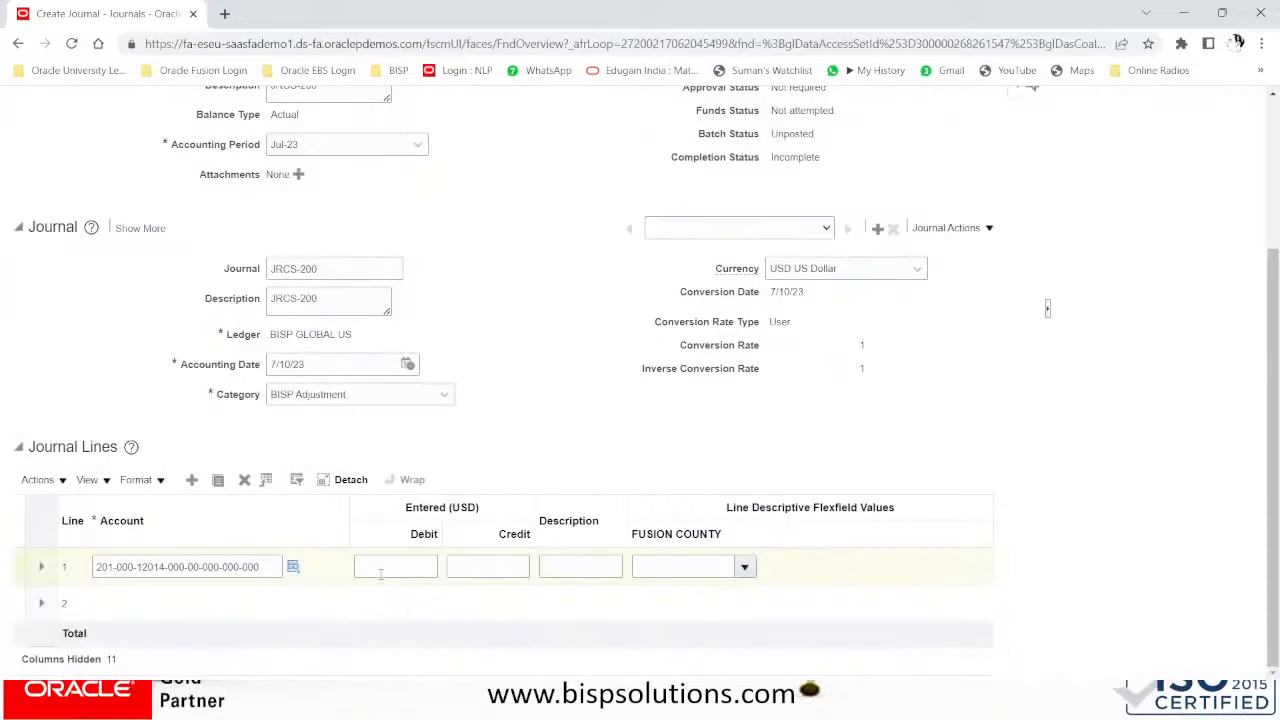
- Enter a 2,000 debit on journal line 1
{"action": "left_click", "coordinate": [397, 568]}
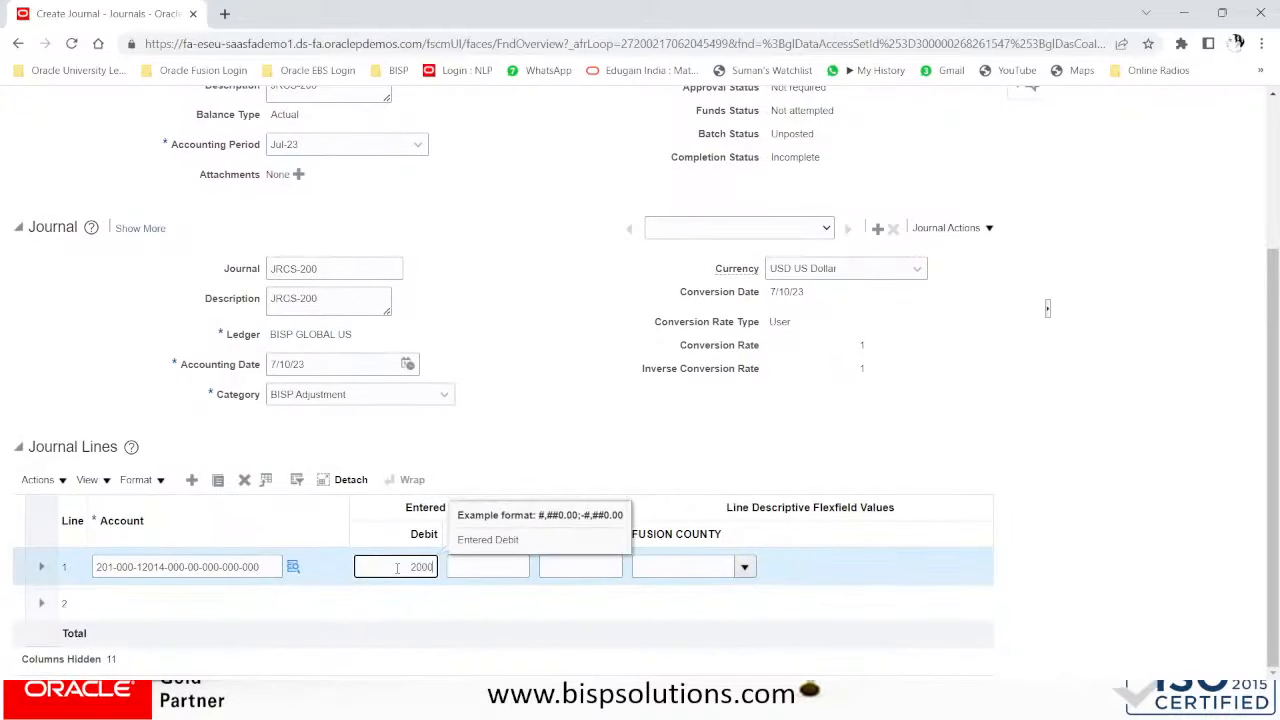
{"action": "key", "text": "Tab"}
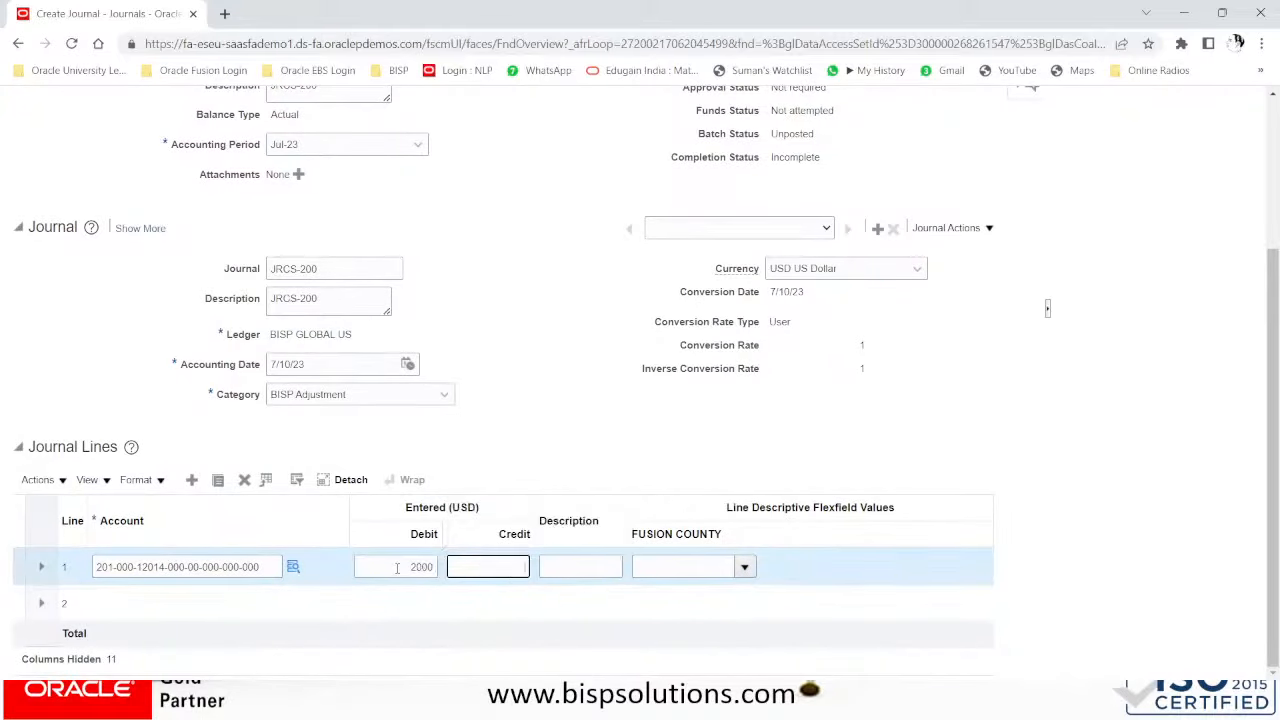
{"action": "left_click", "coordinate": [124, 605]}
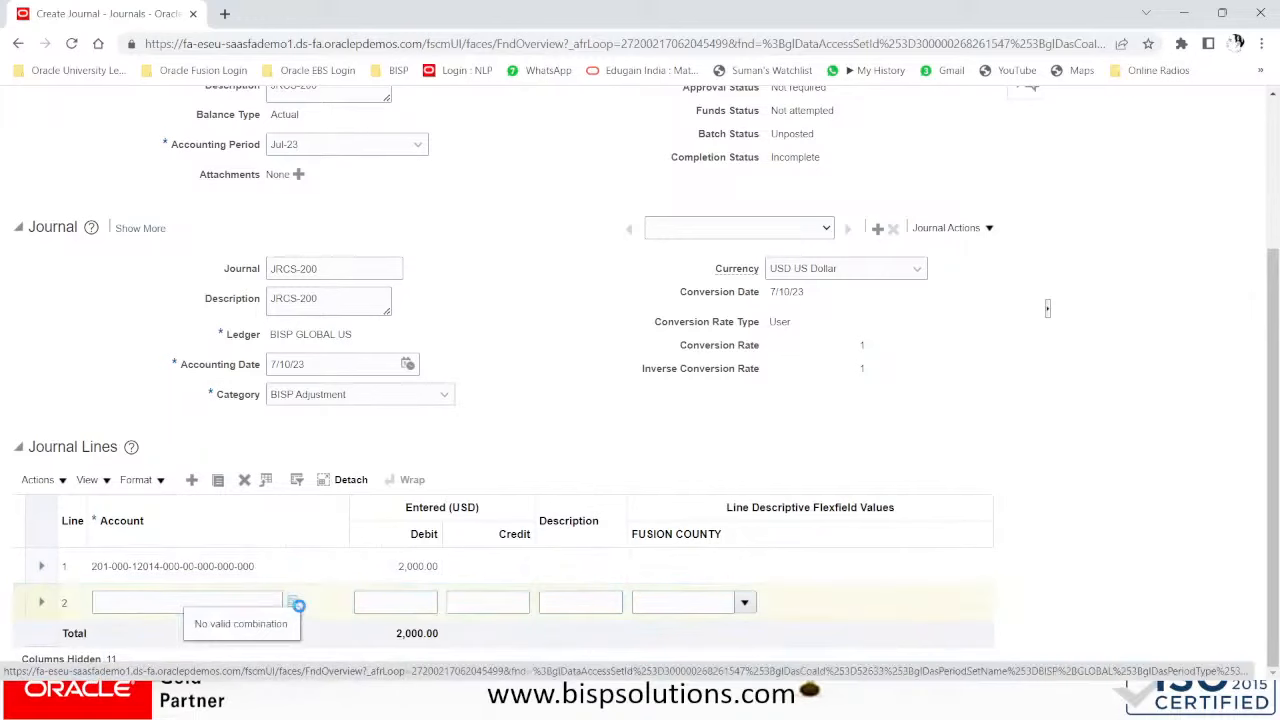
{"action": "left_click", "coordinate": [296, 604]}
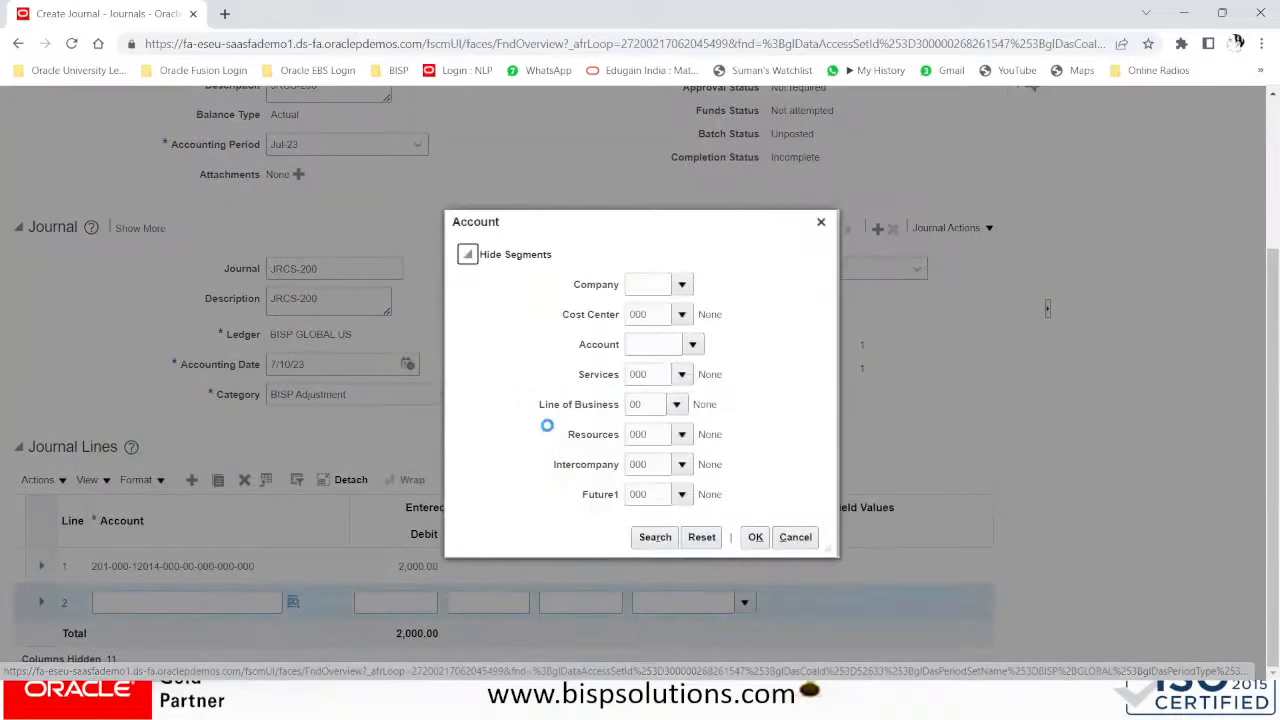
{"action": "left_click", "coordinate": [655, 285]}
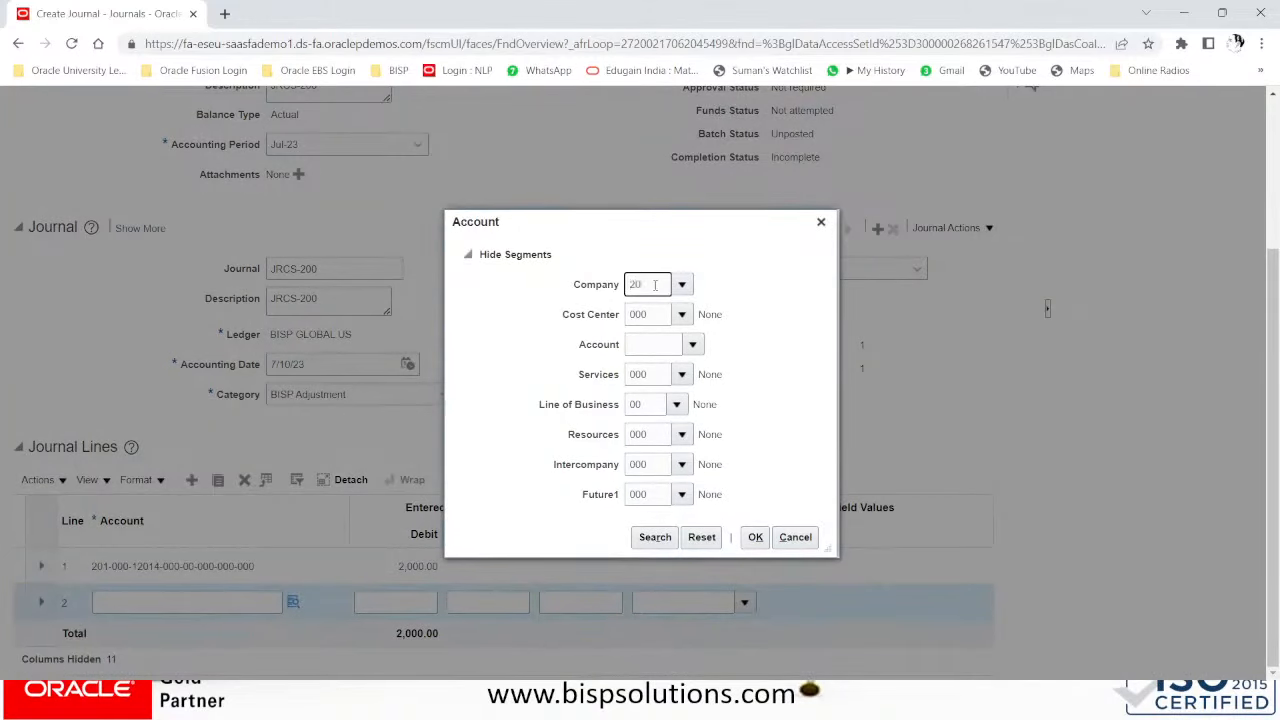
{"action": "left_click", "coordinate": [660, 344]}
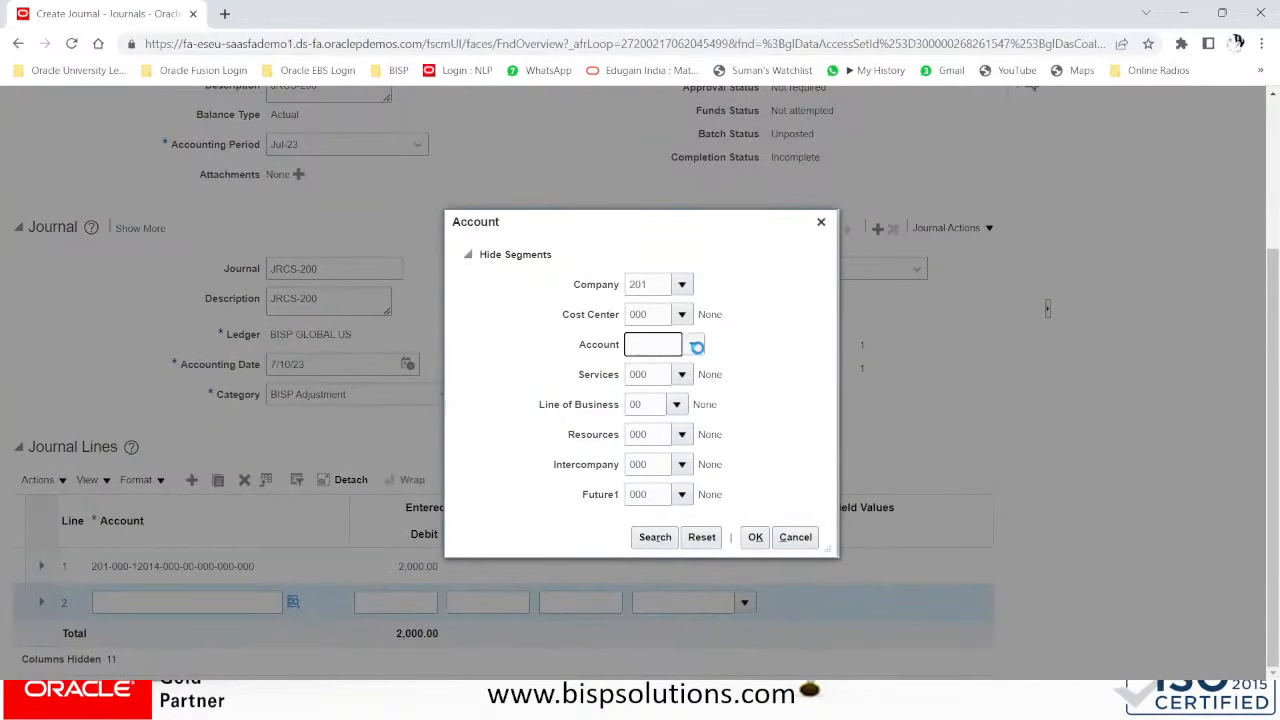
{"action": "left_click", "coordinate": [694, 344]}
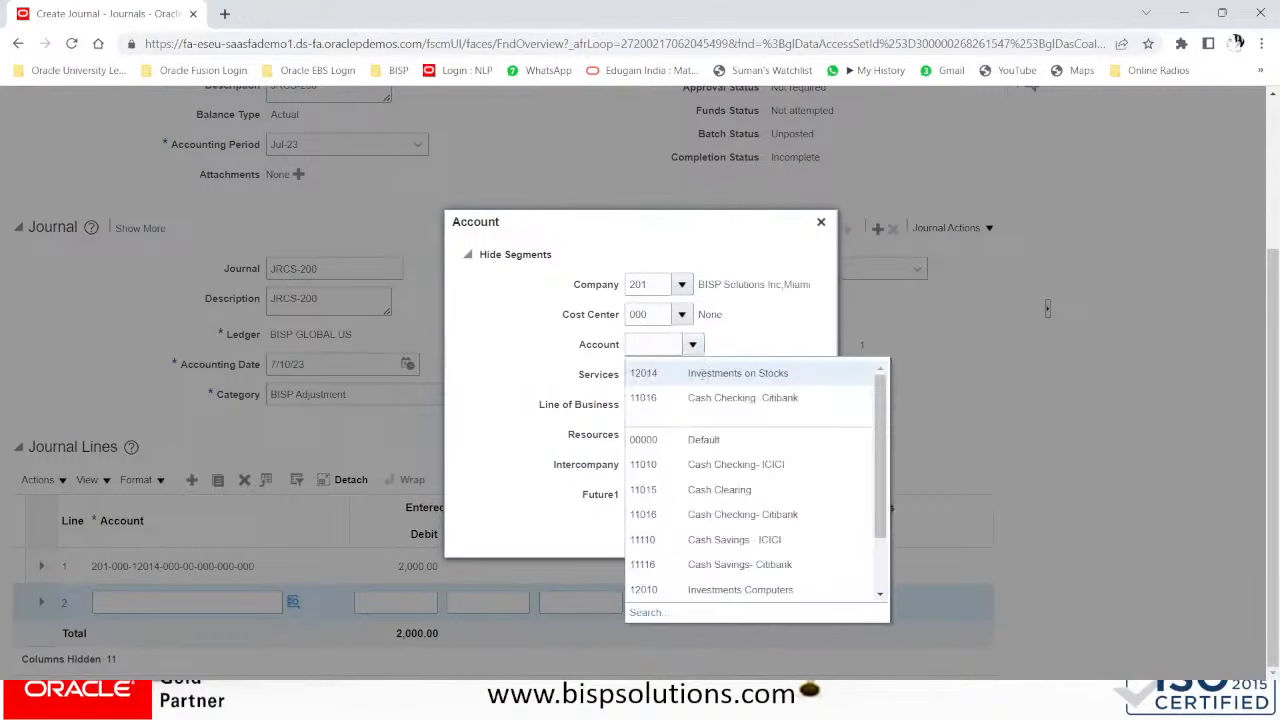
{"action": "left_click", "coordinate": [702, 393]}
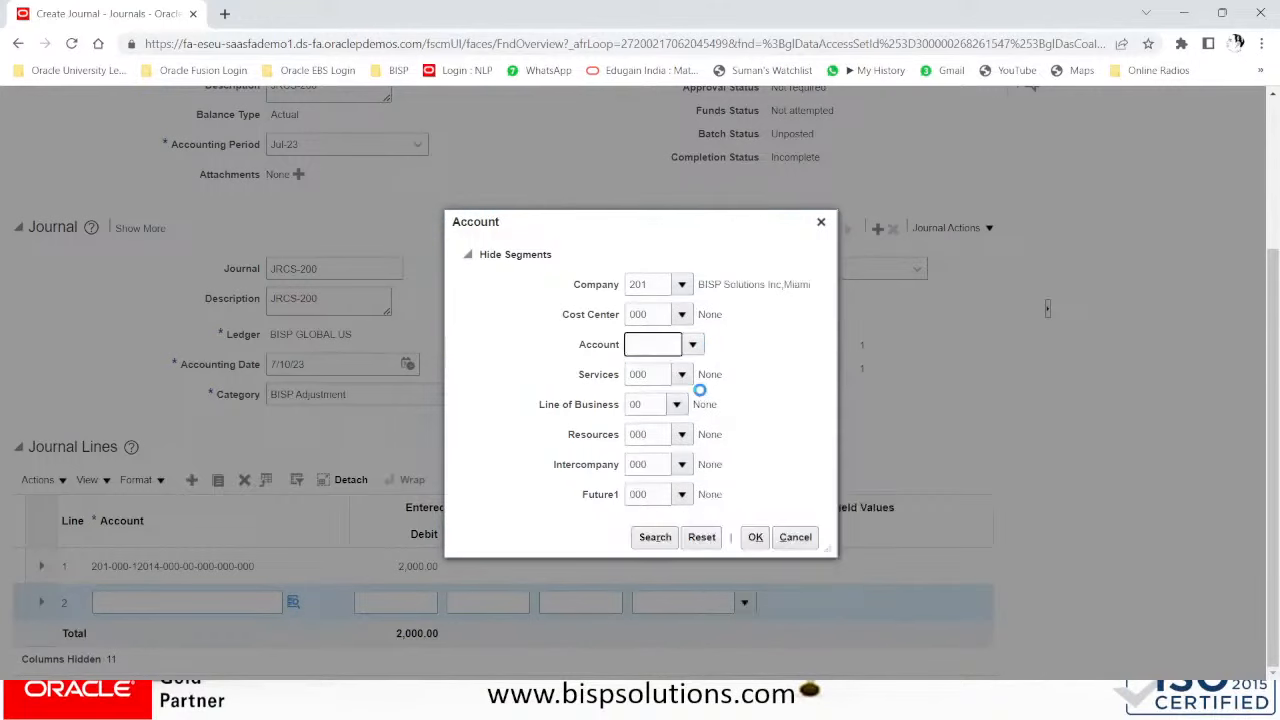
{"action": "left_click", "coordinate": [766, 543]}
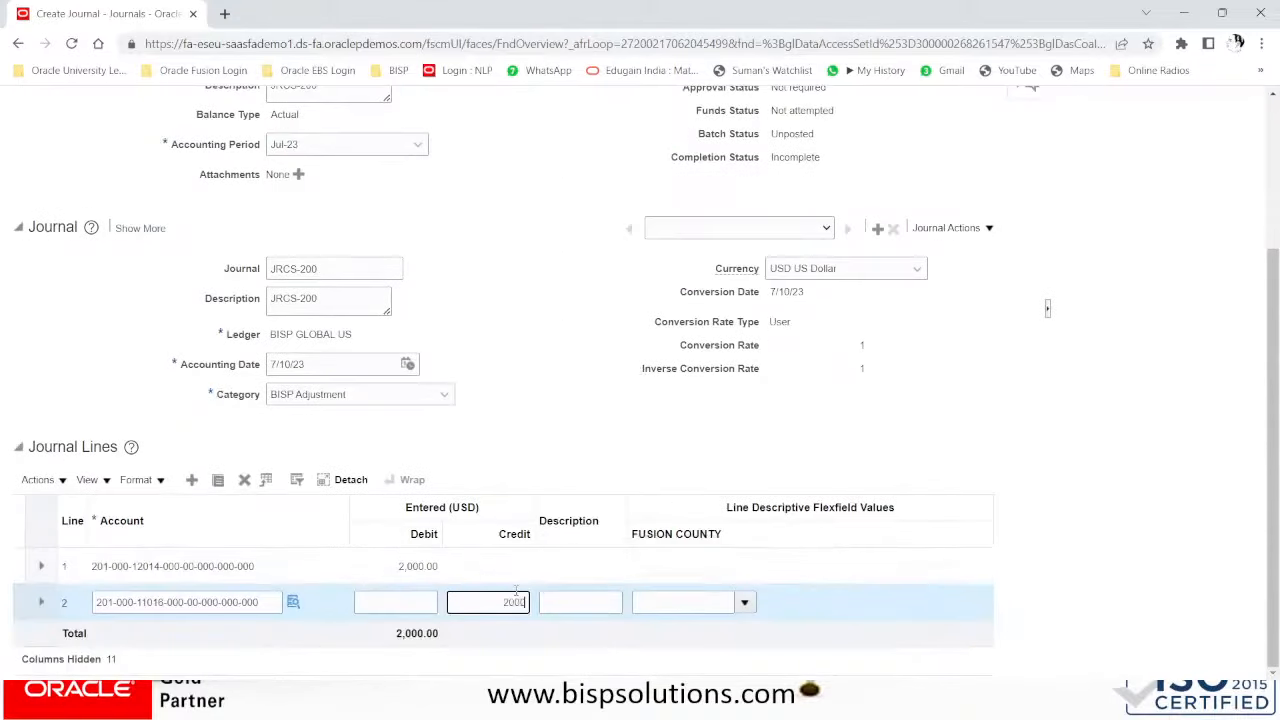
{"action": "scroll", "coordinate": [617, 545], "scroll_direction": "up", "scroll_amount": 3}
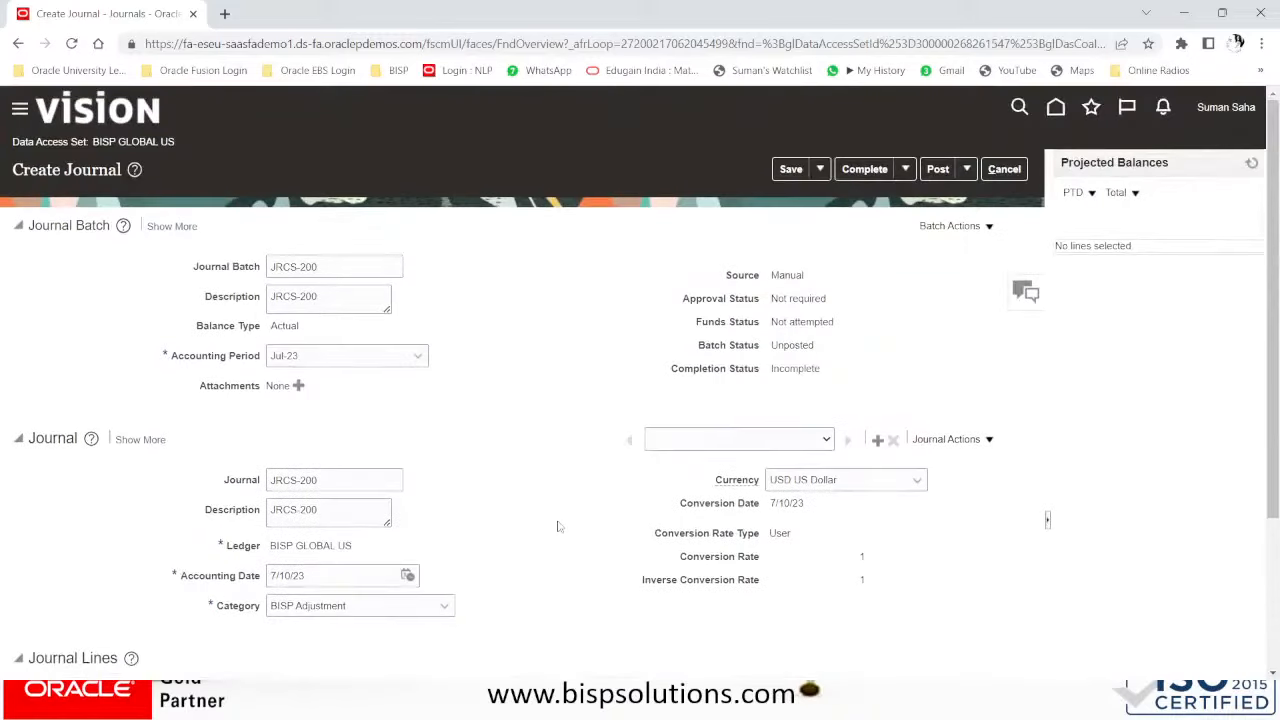
- Save, complete and post JRCS-200, acknowledging the posting confirmation
{"action": "left_click", "coordinate": [789, 175]}
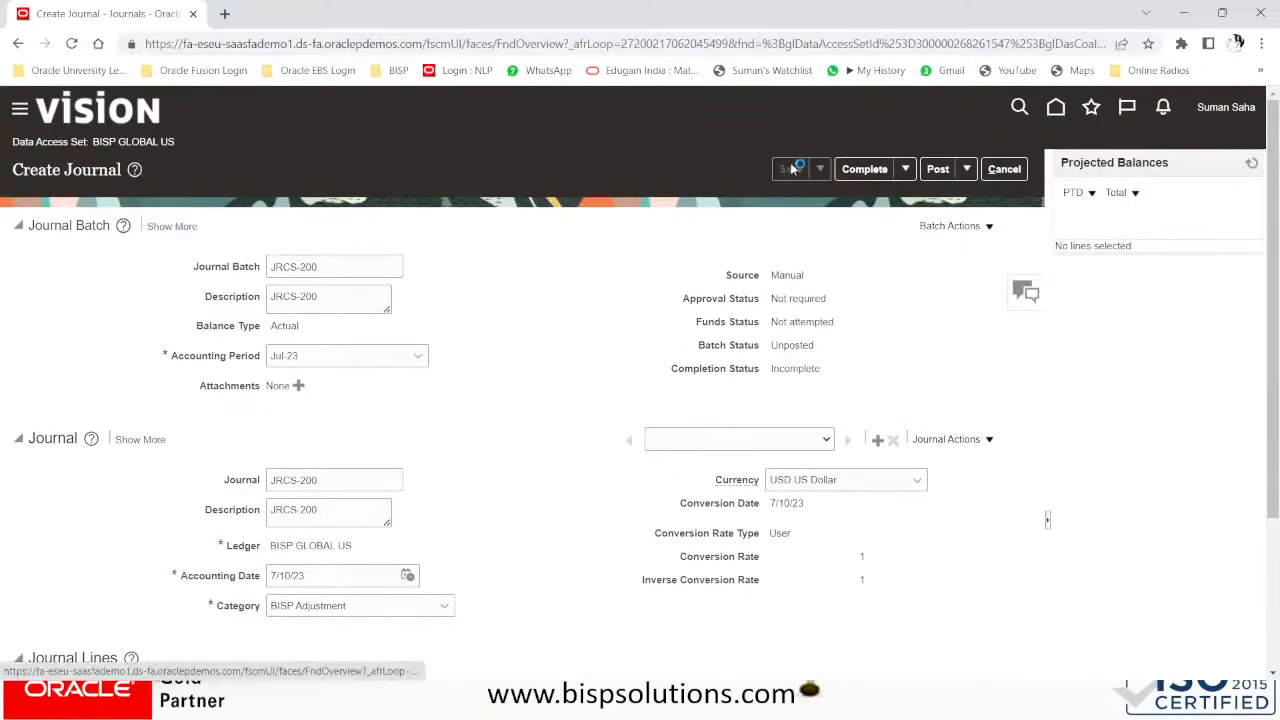
{"action": "left_click", "coordinate": [860, 171]}
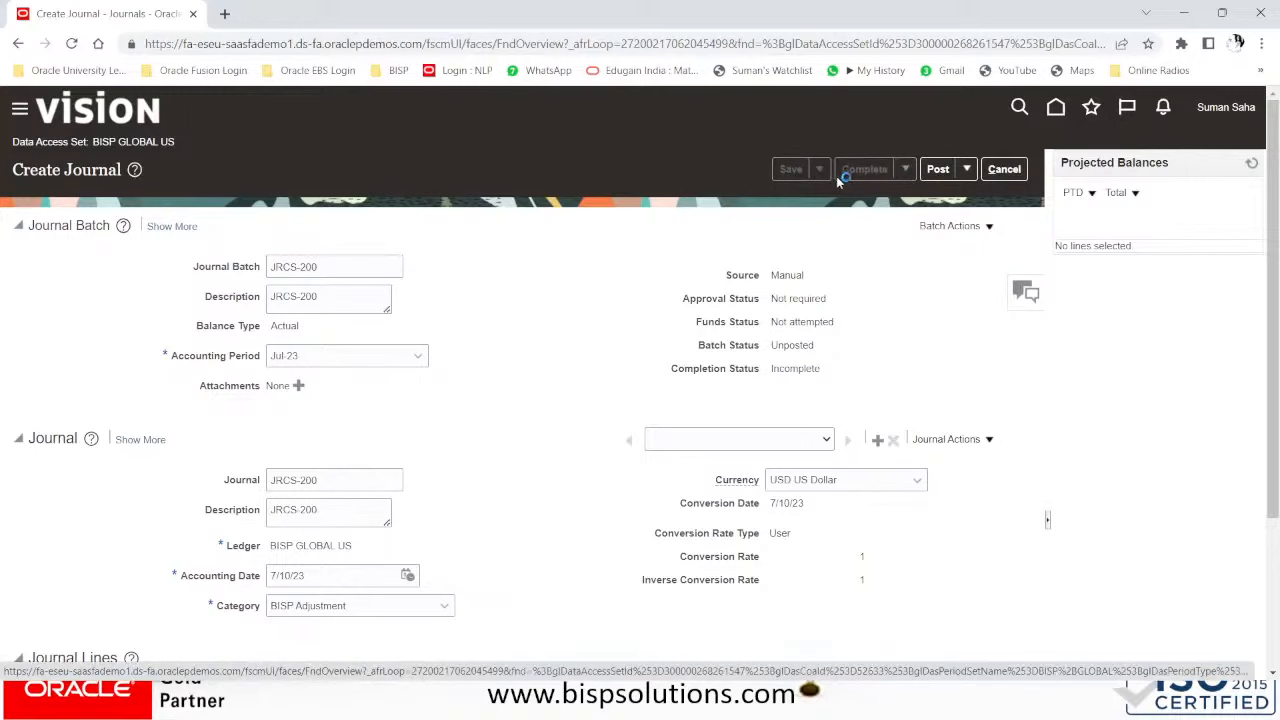
{"action": "left_click", "coordinate": [940, 170]}
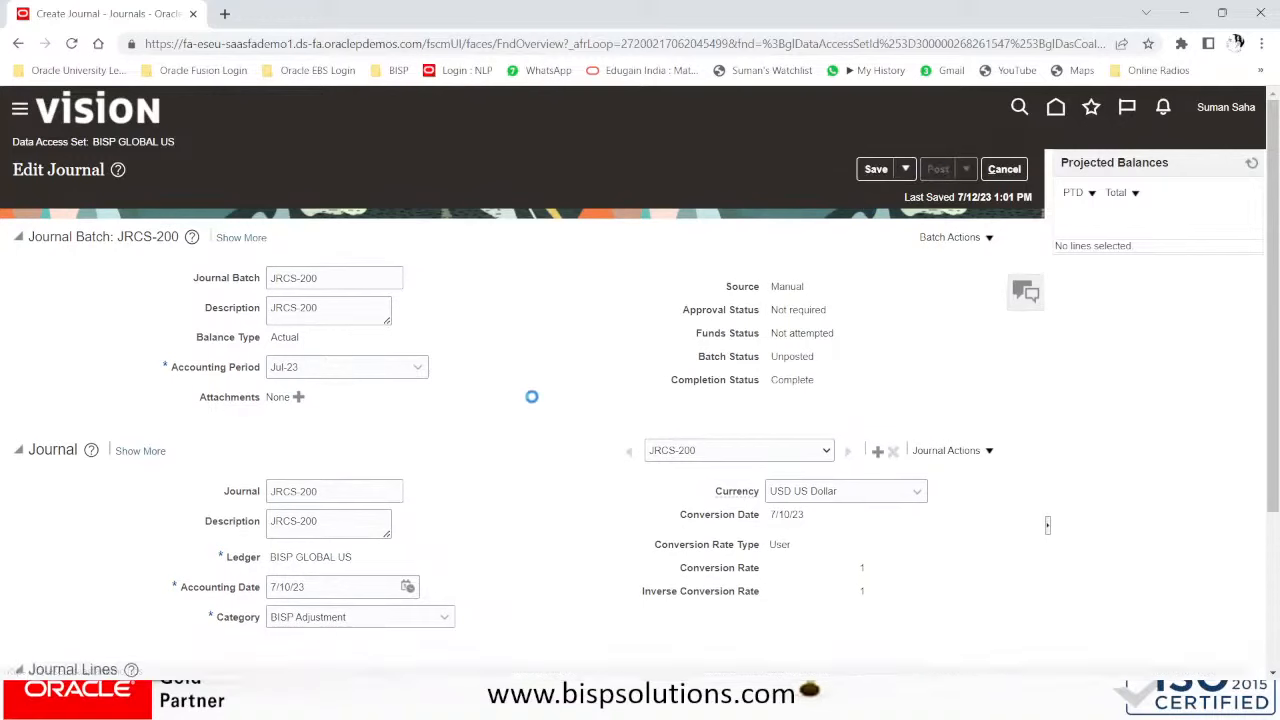
{"action": "scroll", "coordinate": [531, 398], "scroll_direction": "down", "scroll_amount": 2}
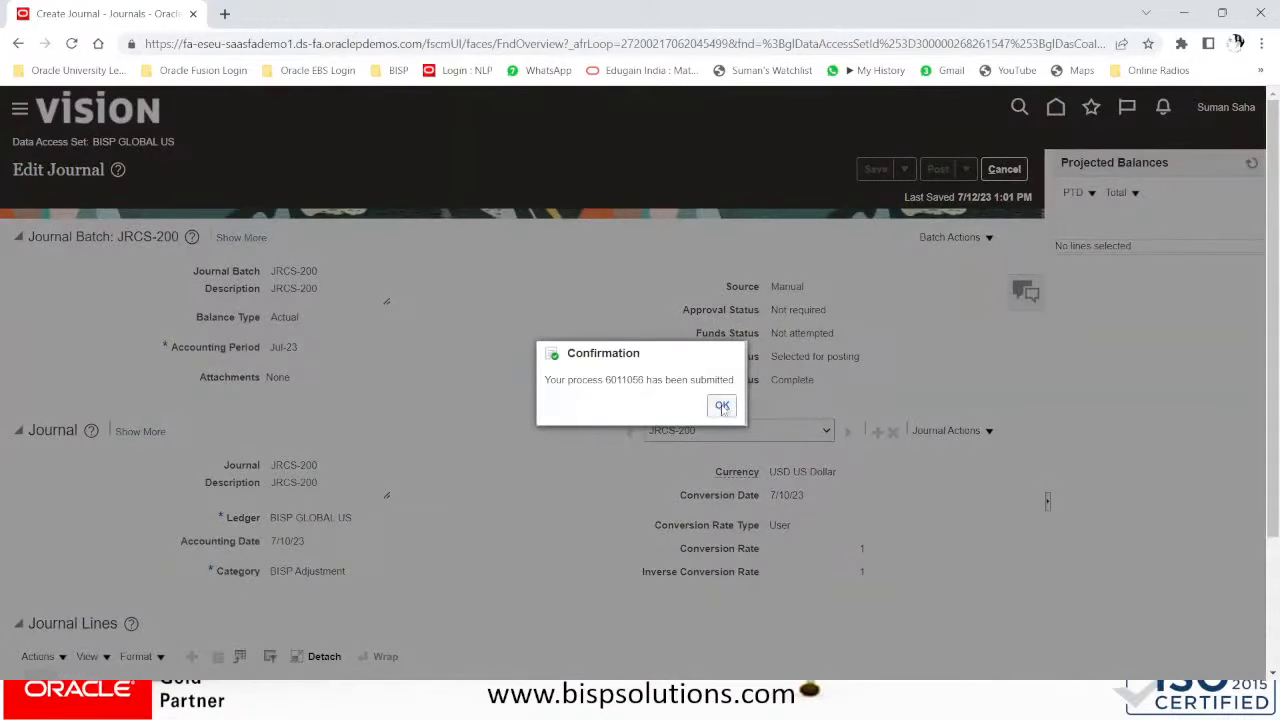
{"action": "left_click", "coordinate": [722, 408]}
- Leave the journal and go to the Manage Journals search page
{"action": "left_click", "coordinate": [1004, 169]}
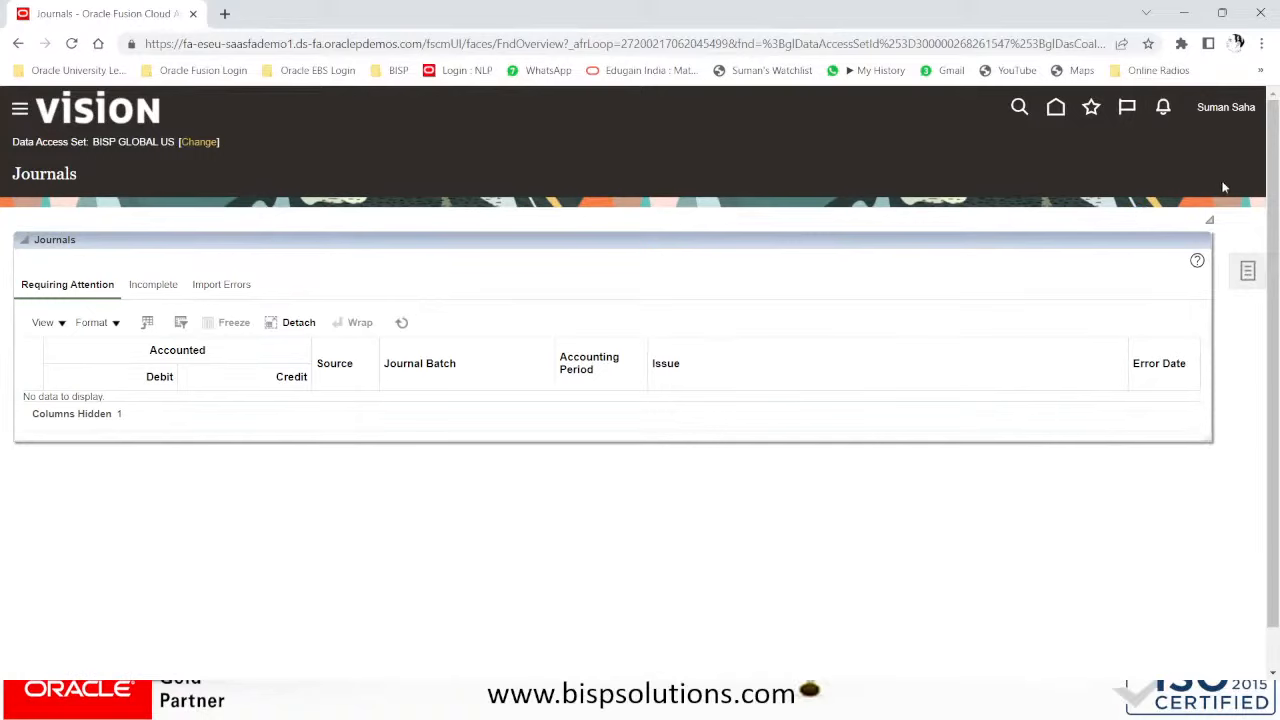
{"action": "left_click", "coordinate": [1249, 272]}
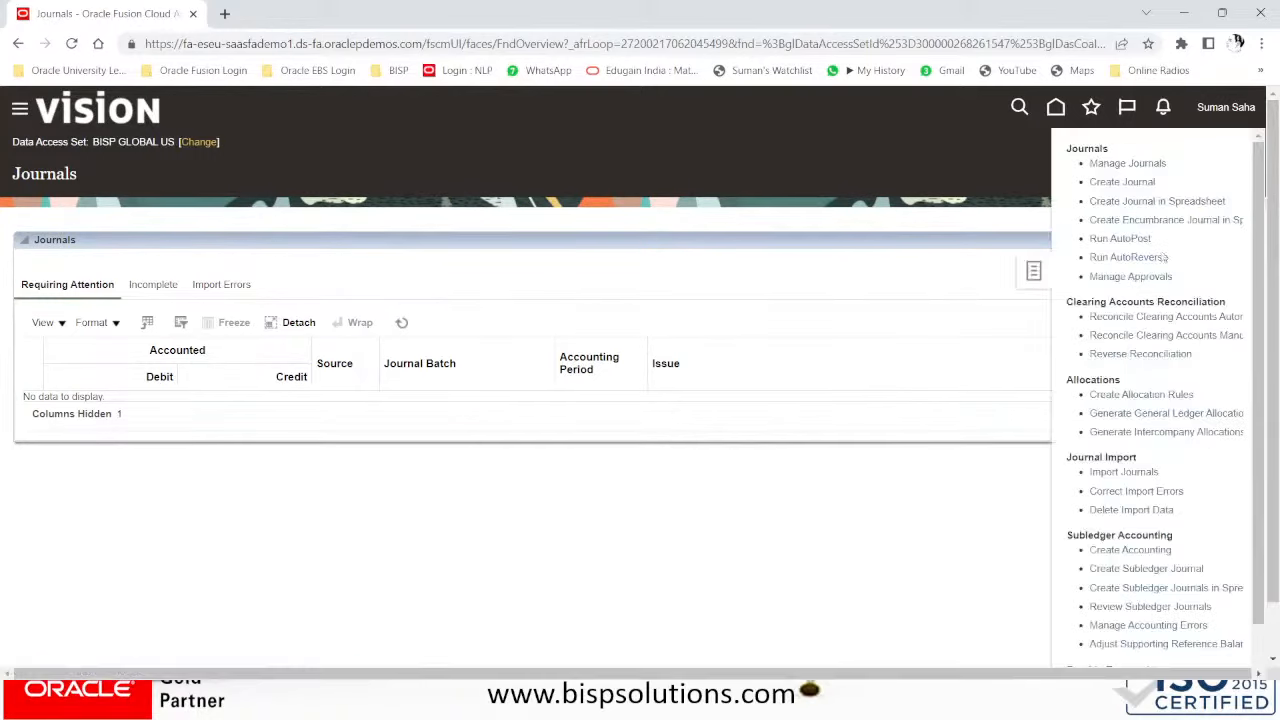
{"action": "left_click", "coordinate": [1127, 163]}
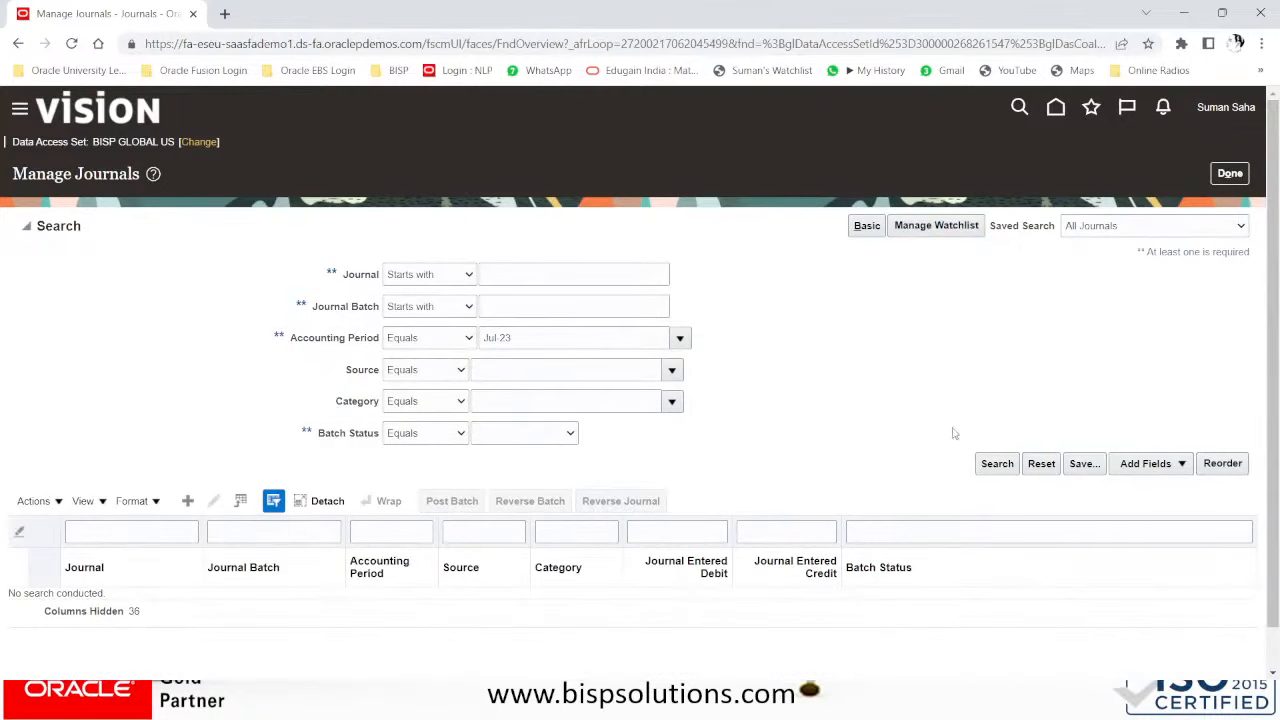
{"action": "left_click", "coordinate": [996, 461]}
{"action": "scroll", "coordinate": [997, 458], "scroll_direction": "down", "scroll_amount": 1}
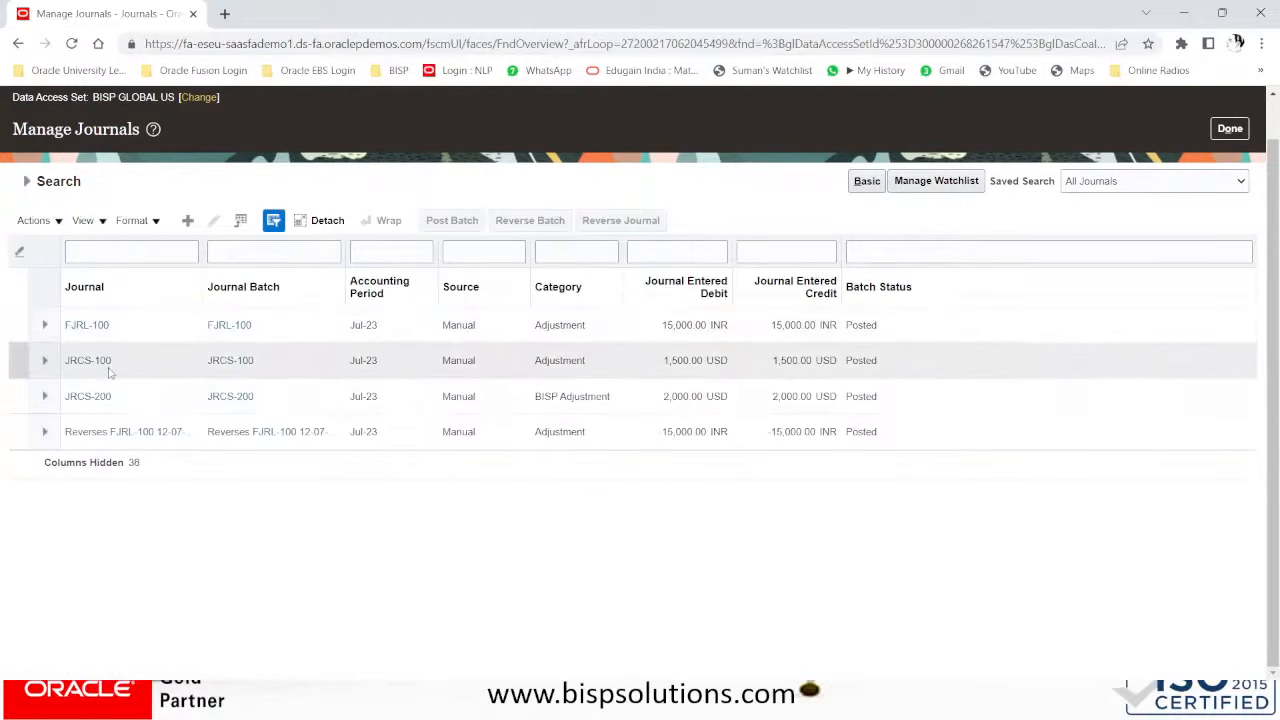
{"action": "left_click", "coordinate": [140, 396]}
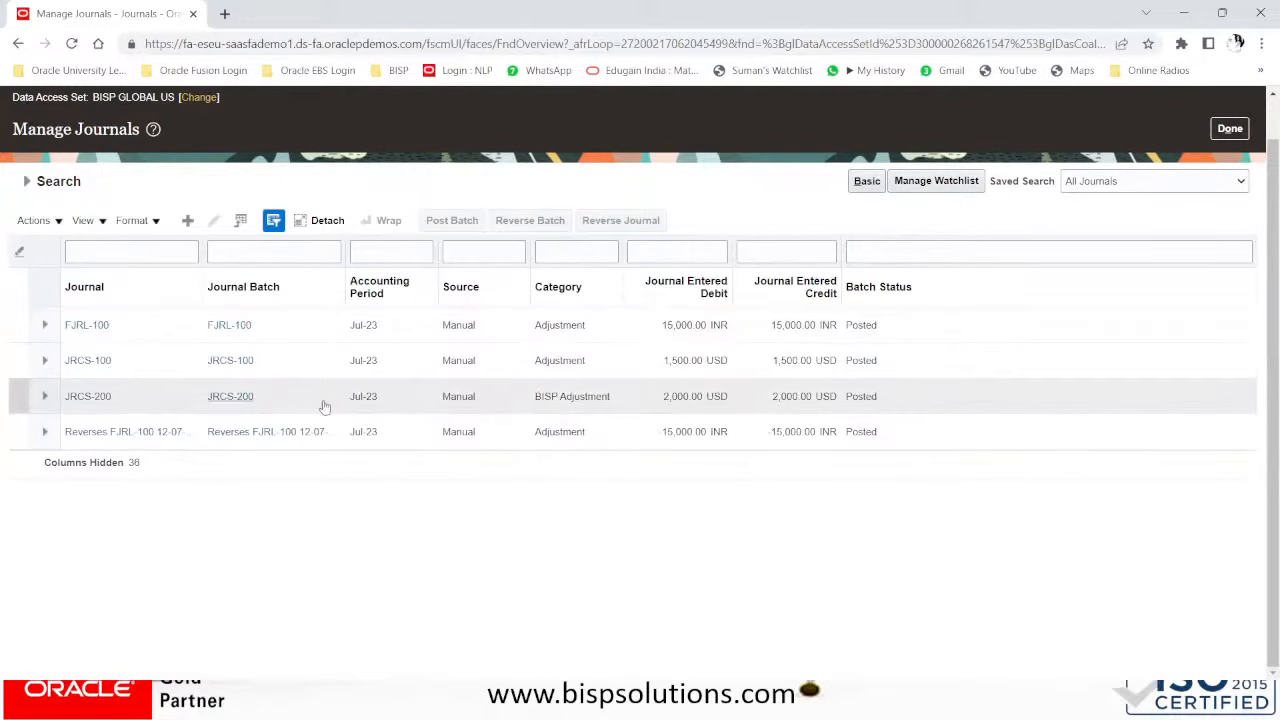
{"action": "scroll", "coordinate": [1110, 193], "scroll_direction": "up", "scroll_amount": 1}
{"action": "left_click", "coordinate": [1230, 174]}
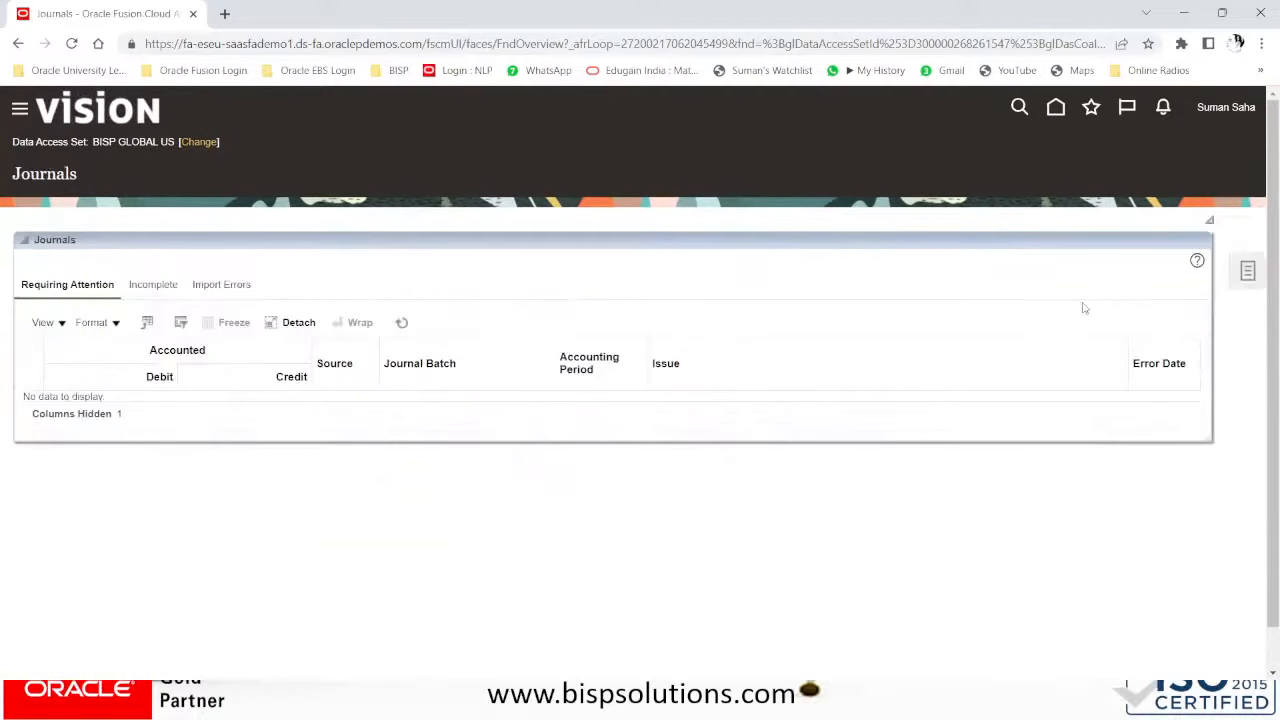
- Submit AutoReverse Journals for data access set and ledger BISP GLOBAL US, reversal period All
{"action": "left_click", "coordinate": [1247, 270]}
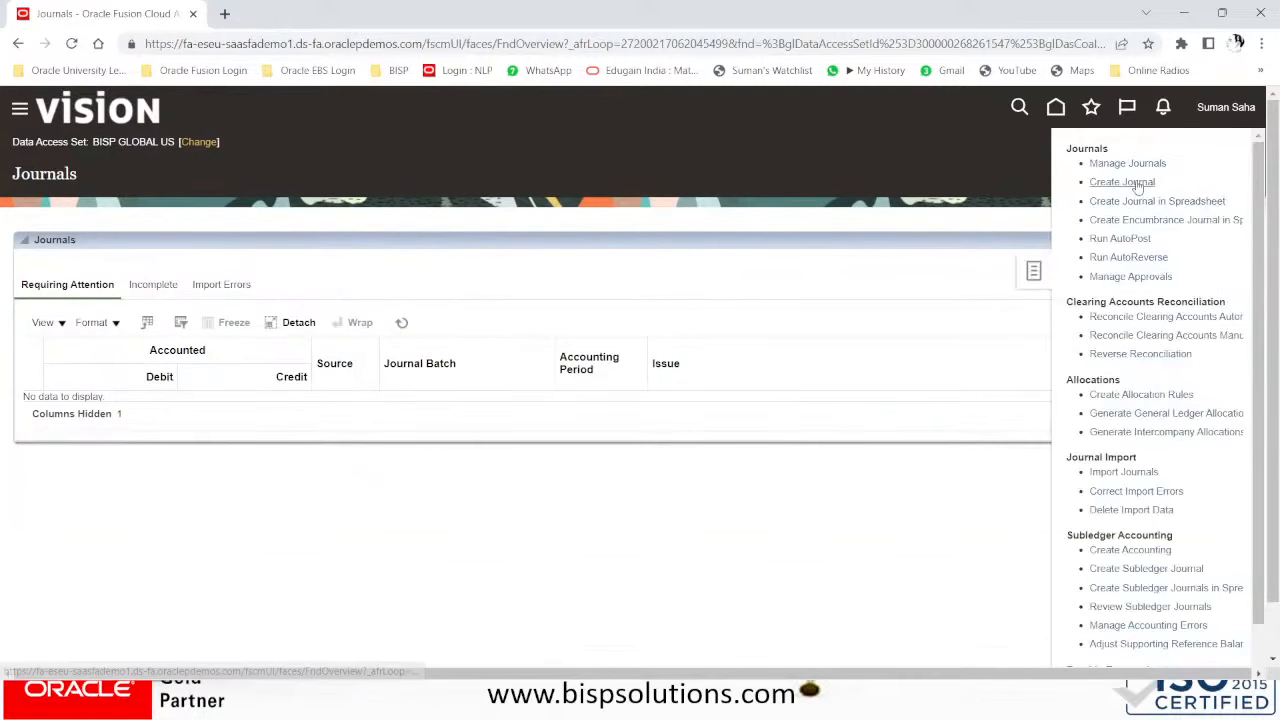
{"action": "left_click", "coordinate": [1141, 257]}
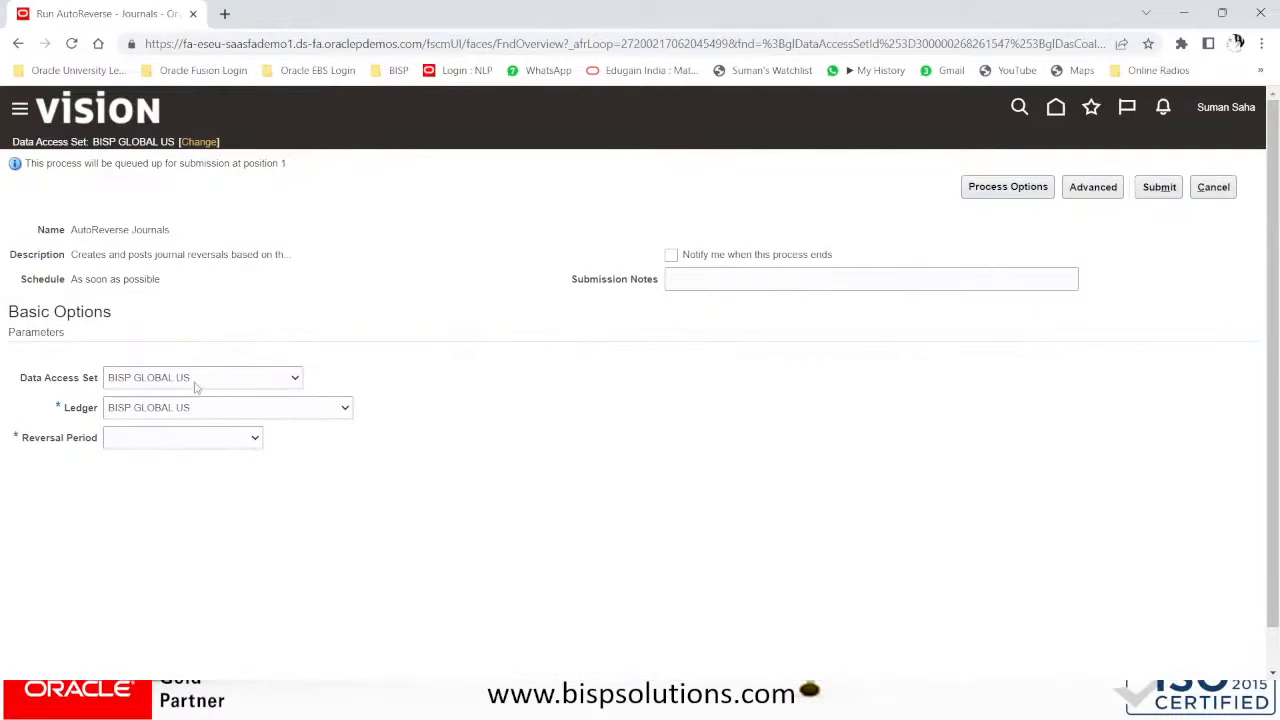
{"action": "left_click", "coordinate": [196, 388]}
{"action": "left_click", "coordinate": [181, 409]}
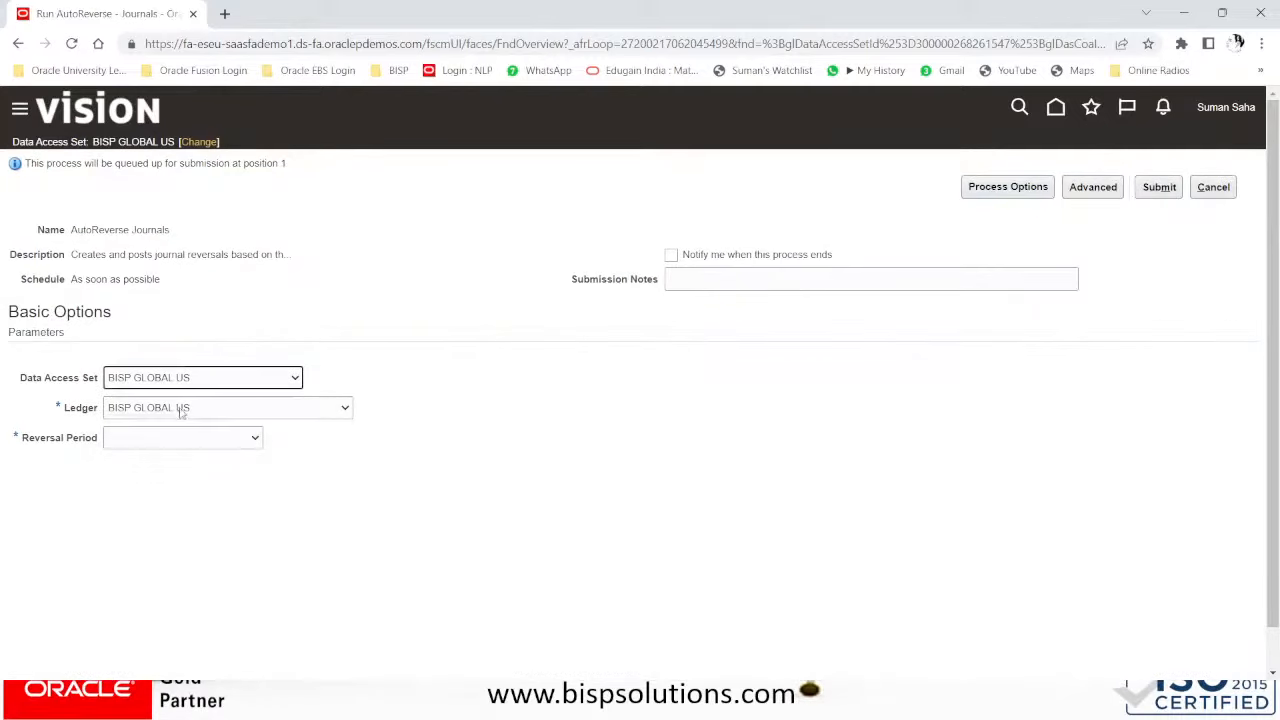
{"action": "left_click", "coordinate": [181, 410]}
{"action": "left_click", "coordinate": [181, 428]}
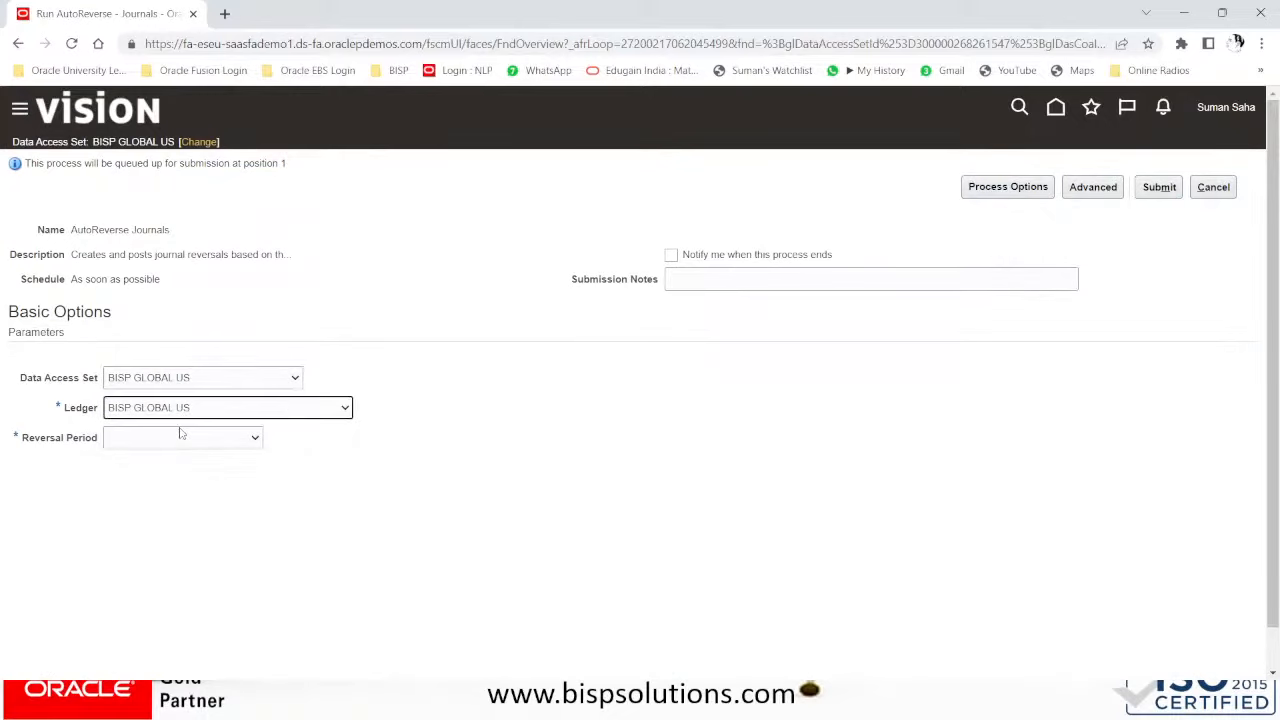
{"action": "left_click", "coordinate": [181, 435]}
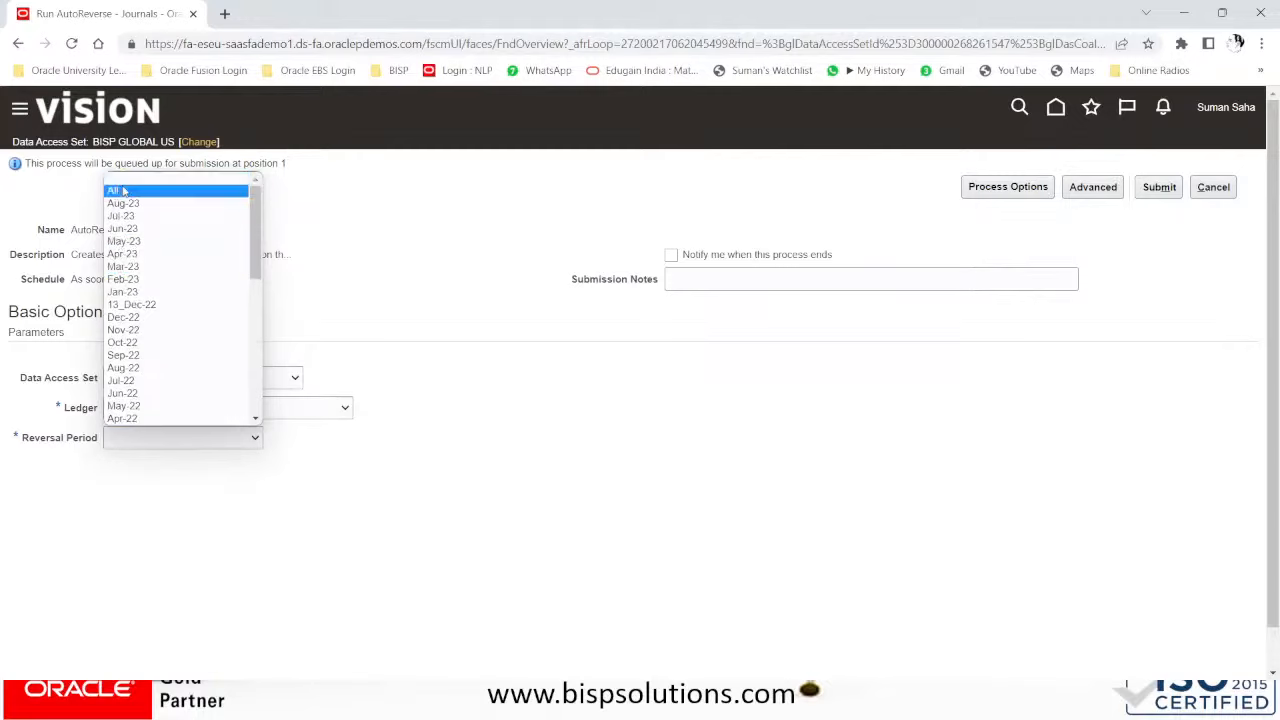
{"action": "left_click", "coordinate": [123, 190]}
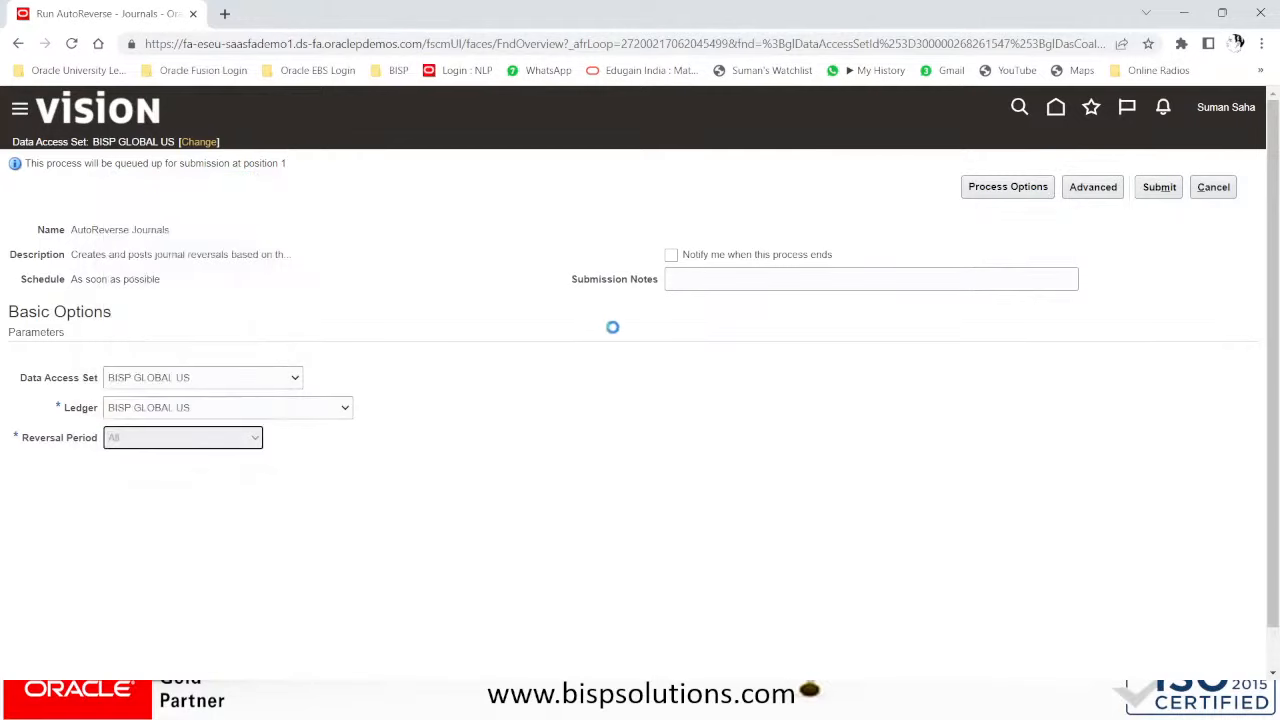
{"action": "left_click", "coordinate": [1158, 188]}
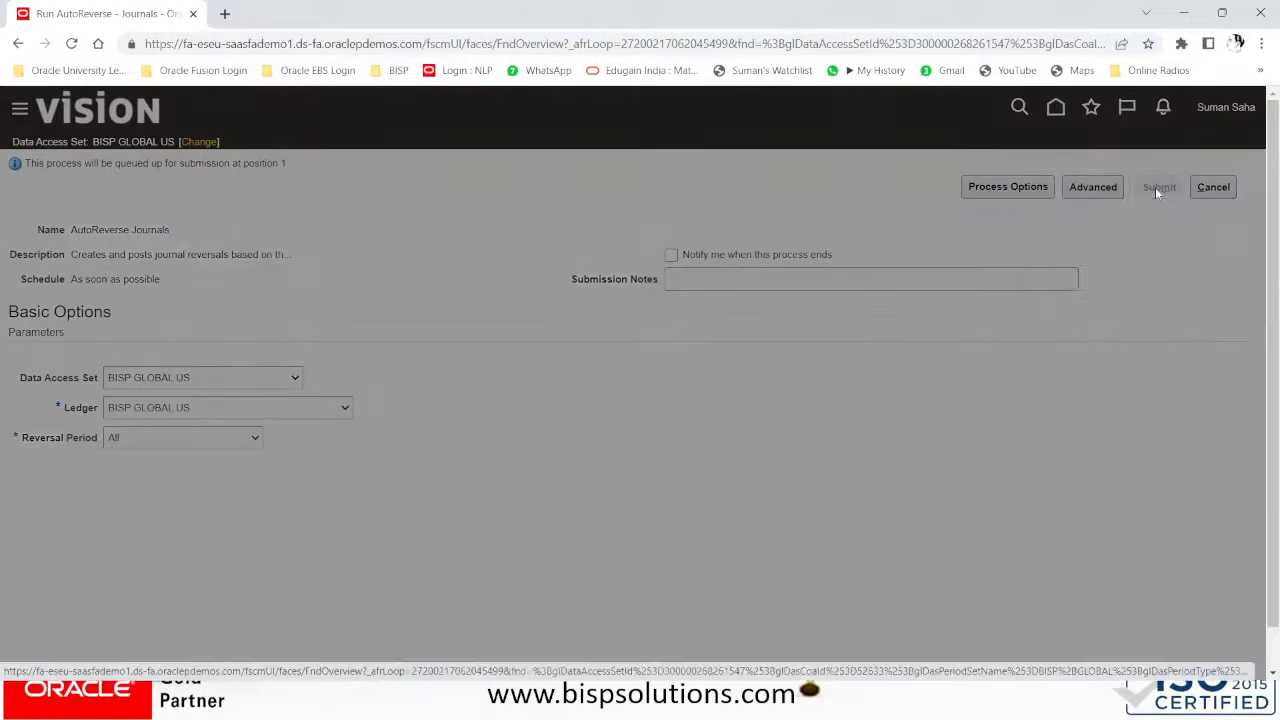
{"action": "left_click", "coordinate": [1157, 299]}
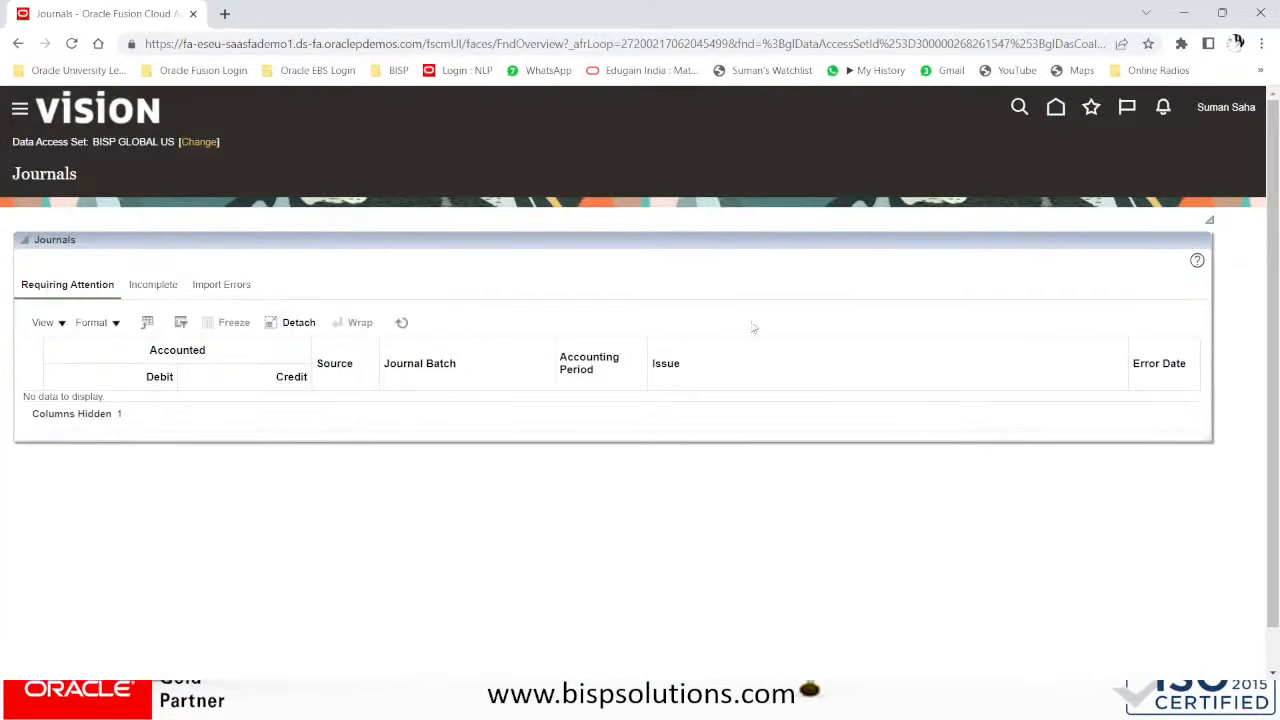
- Search Manage Journals to list the four posted Jul-23 journals, including JRCS-200 and Reverses FJRL-100
{"action": "left_click", "coordinate": [1248, 270]}
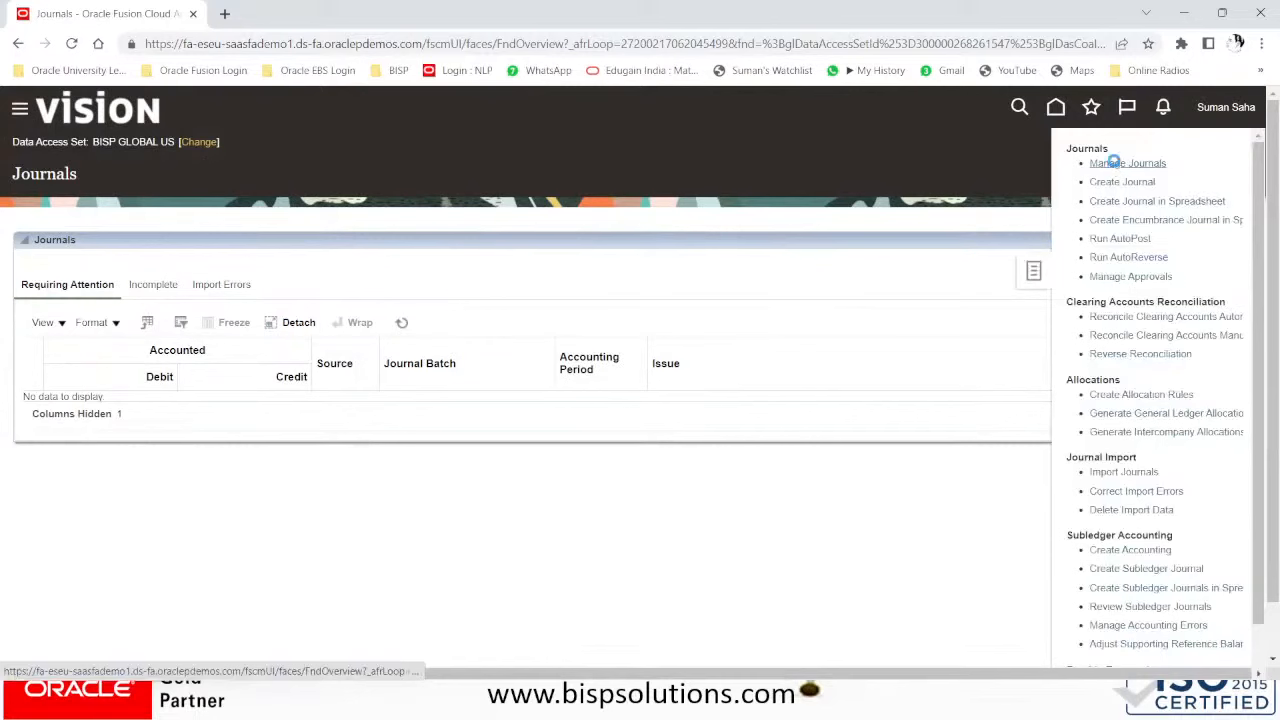
{"action": "left_click", "coordinate": [1105, 166]}
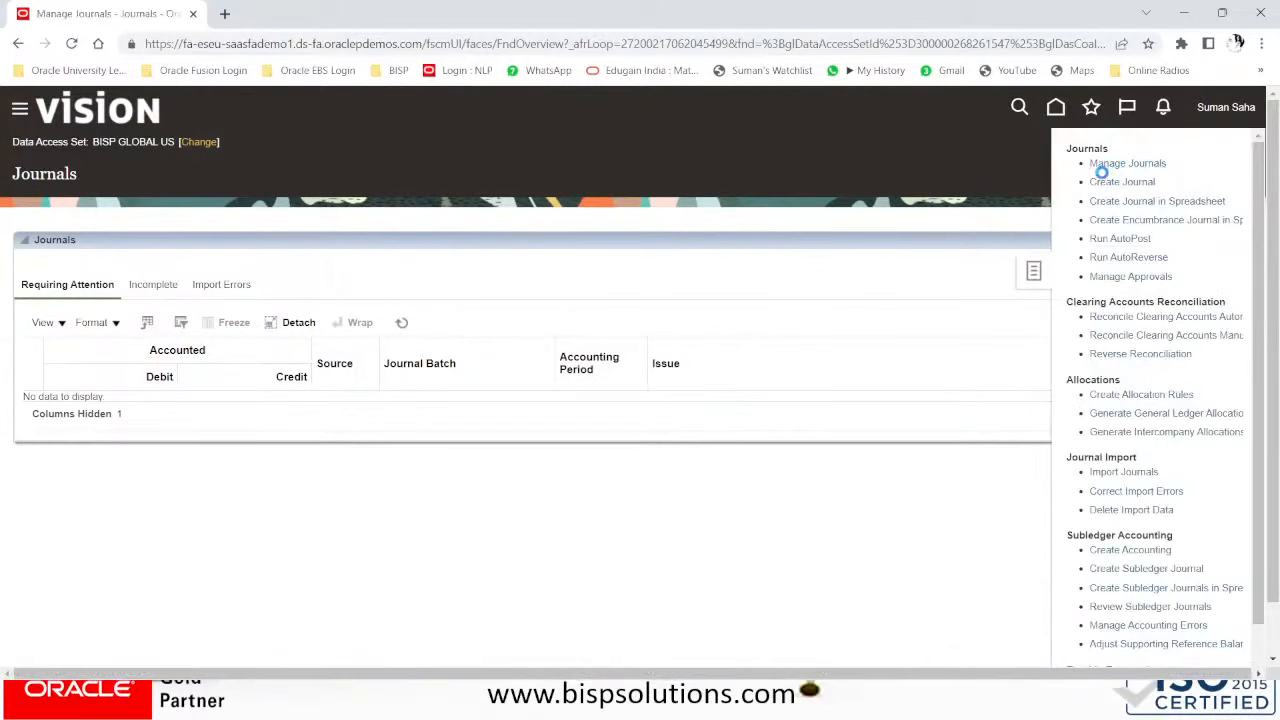
{"action": "left_click", "coordinate": [1000, 465]}
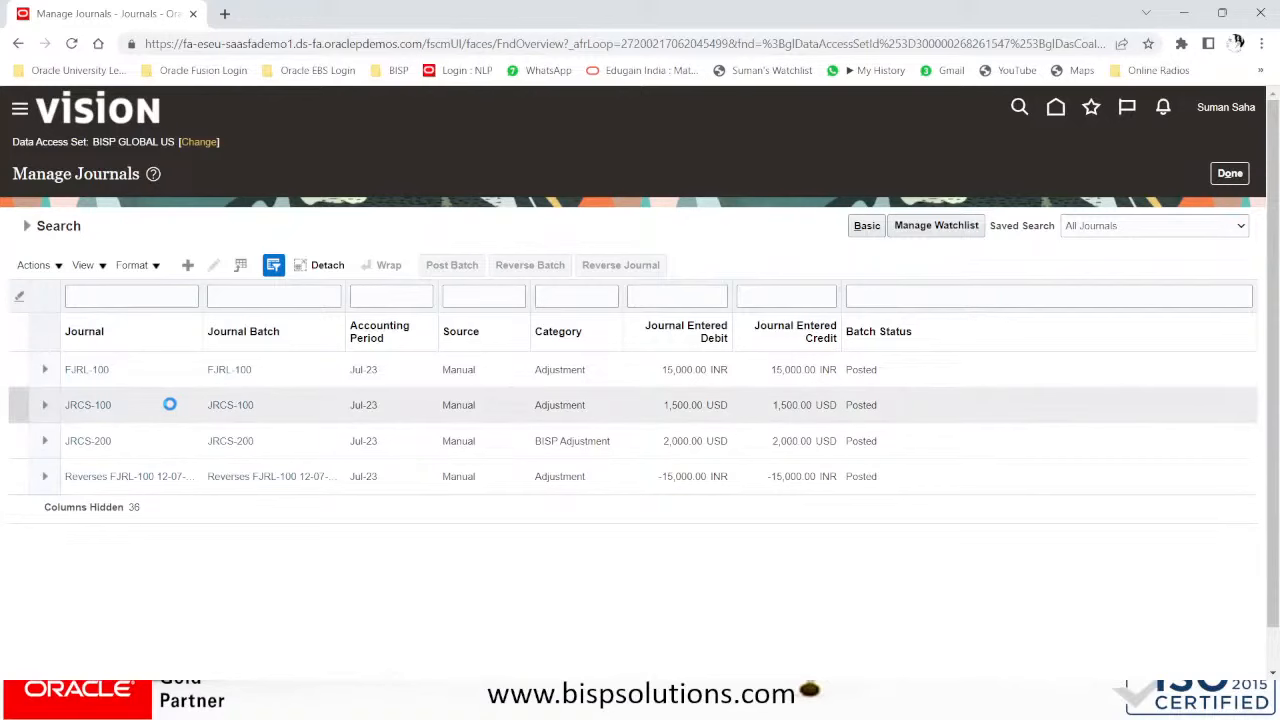
{"action": "scroll", "coordinate": [172, 410], "scroll_direction": "down", "scroll_amount": 5}
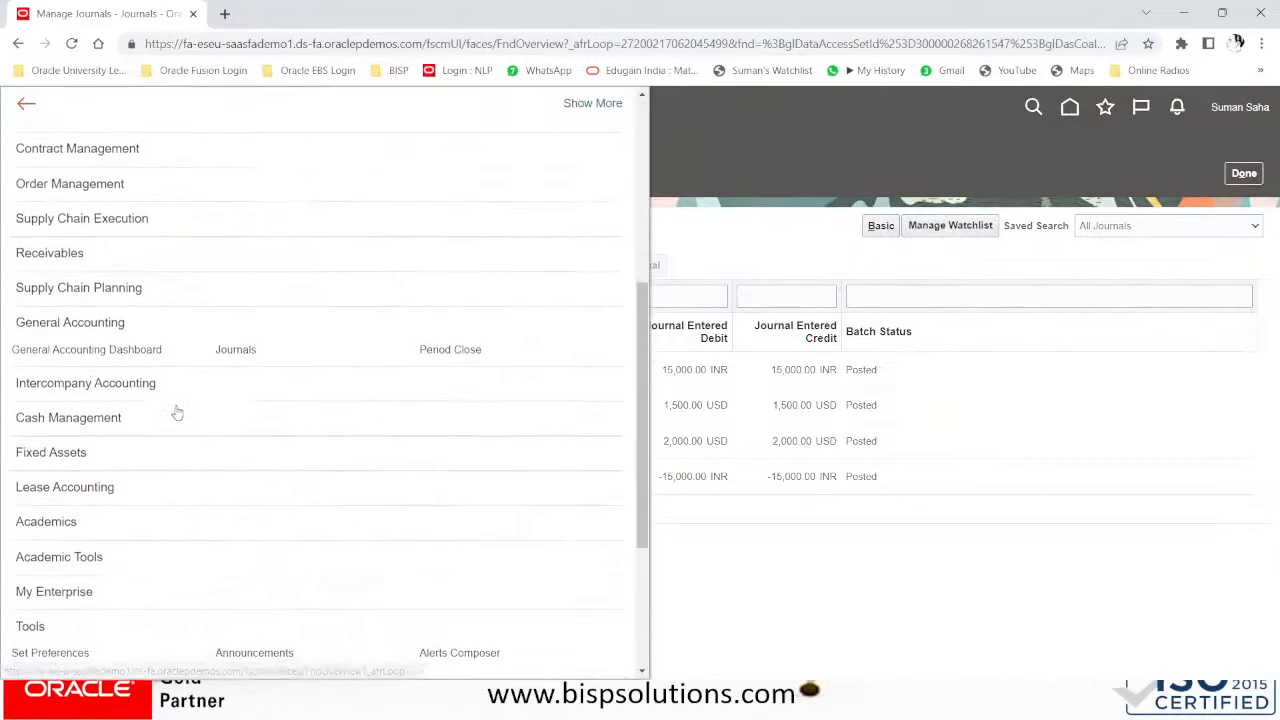
{"action": "scroll", "coordinate": [420, 371], "scroll_direction": "down", "scroll_amount": 3}
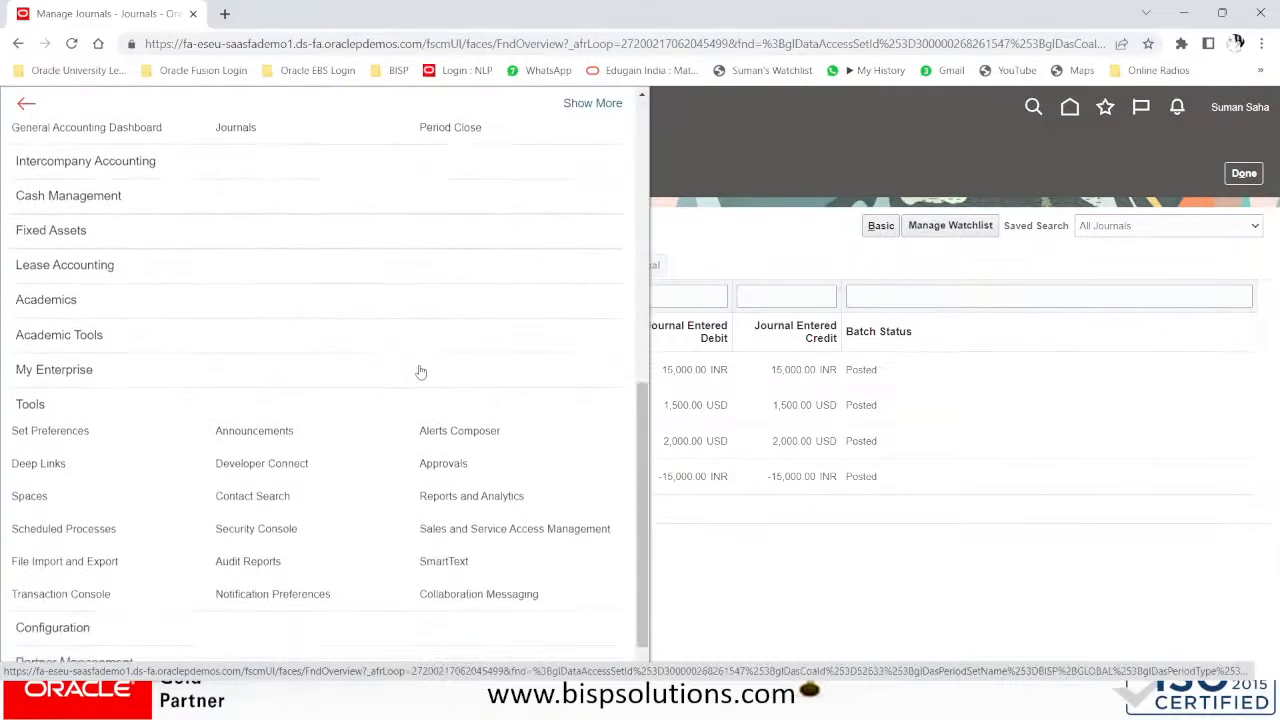
- Check in Scheduled Processes that AutoReverse 6011065 and Post Journals 6011066 both succeeded
{"action": "left_click", "coordinate": [102, 506]}
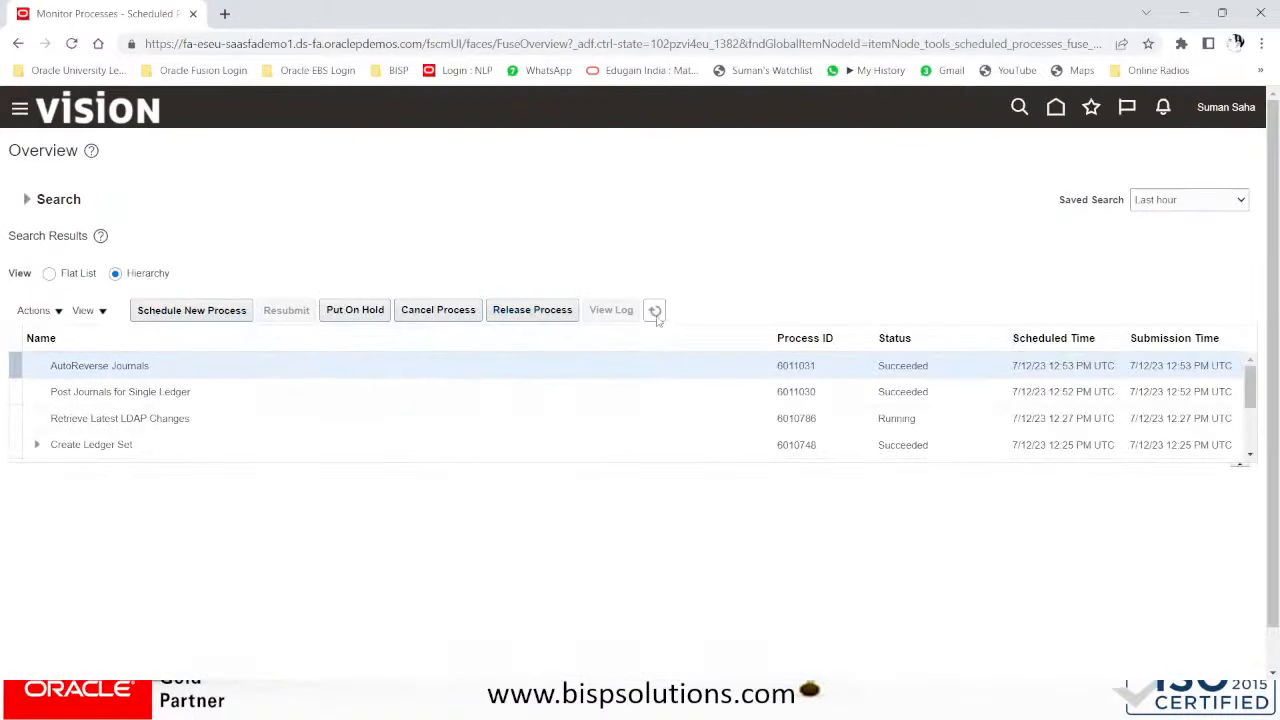
{"action": "left_click", "coordinate": [656, 312]}
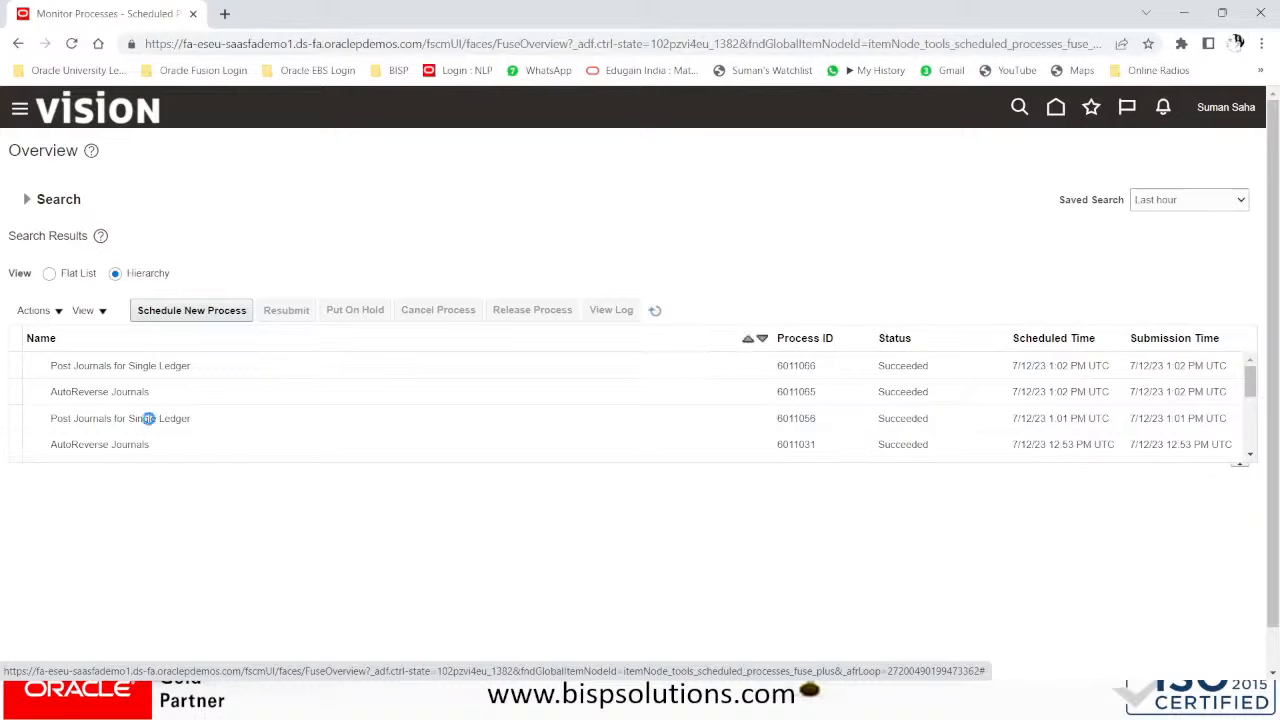
{"action": "left_click", "coordinate": [143, 418]}
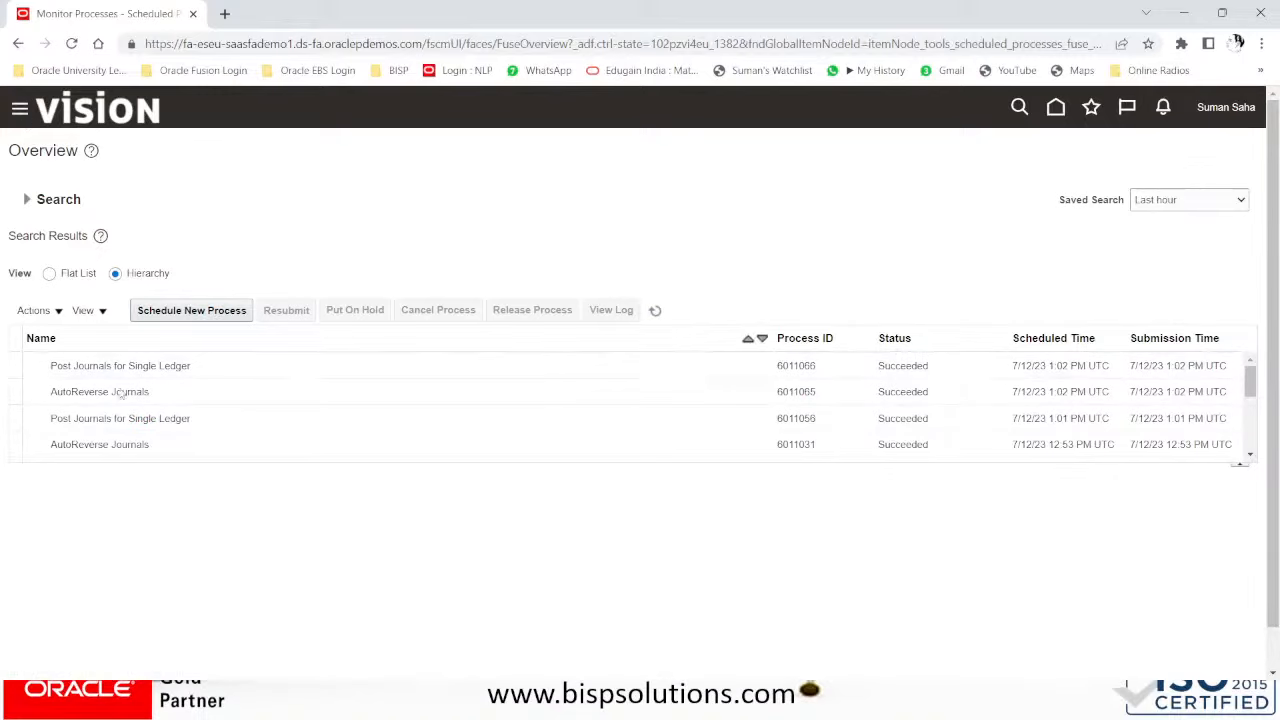
{"action": "left_click", "coordinate": [655, 310]}
{"action": "scroll", "coordinate": [226, 423], "scroll_direction": "down", "scroll_amount": 10}
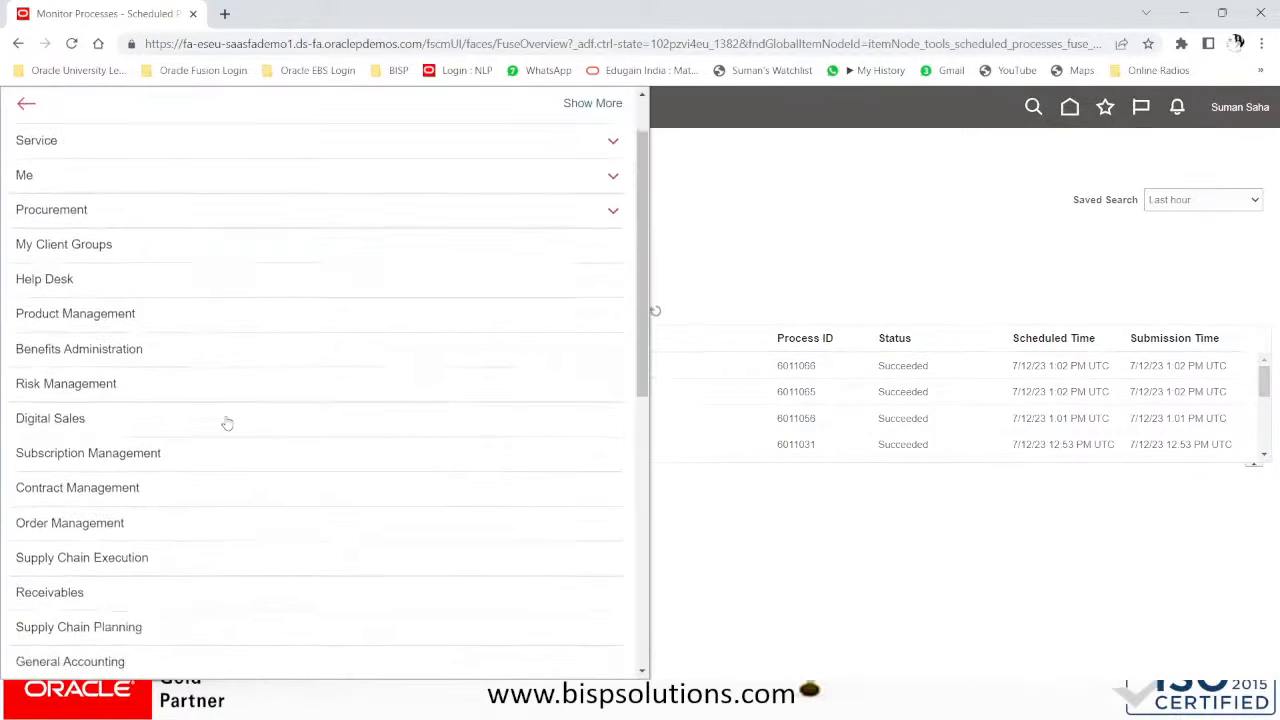
{"action": "scroll", "coordinate": [257, 423], "scroll_direction": "down", "scroll_amount": 2}
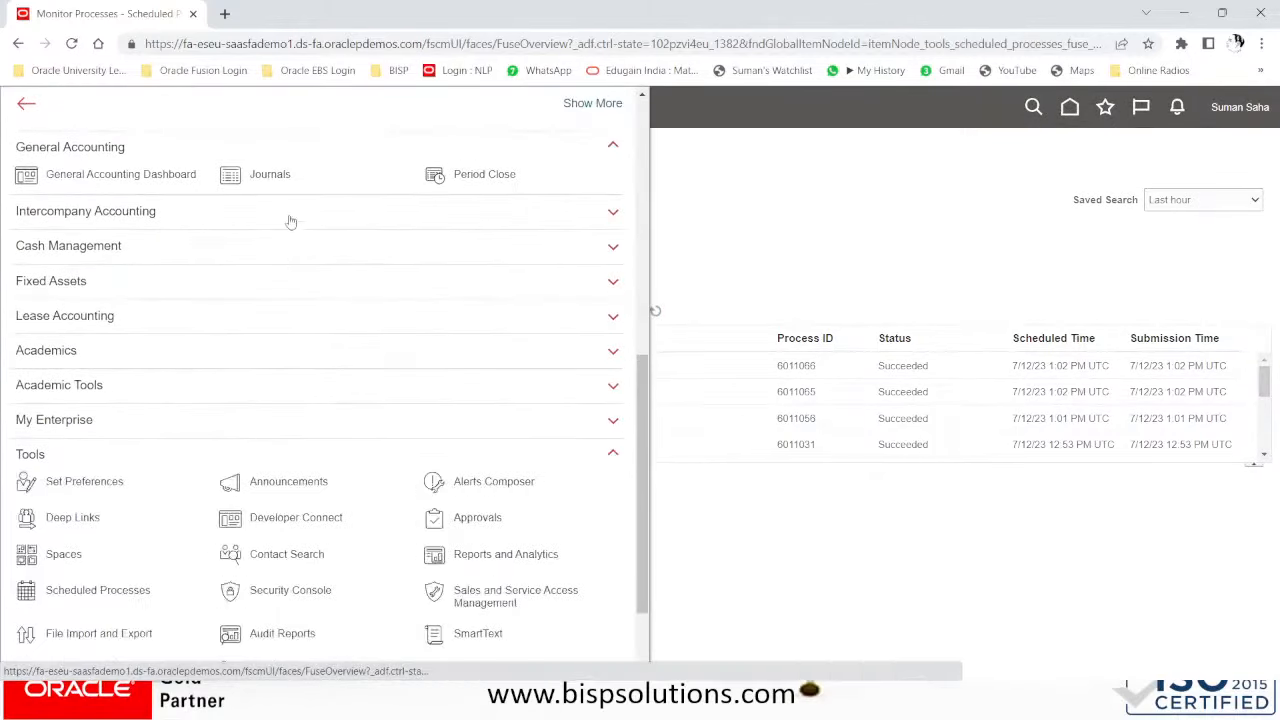
- Search Manage Journals to find the posted 2,000.00 USD Reverses JRCS-200 journal
{"action": "left_click", "coordinate": [275, 178]}
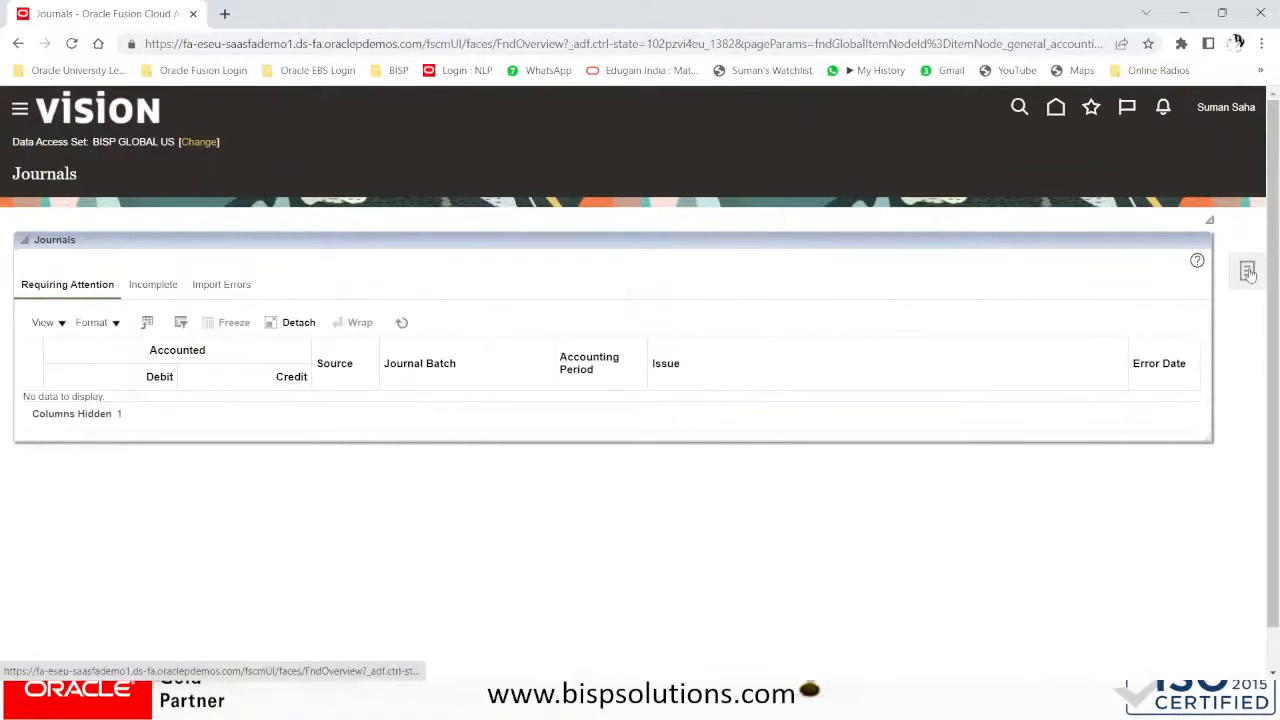
{"action": "left_click", "coordinate": [1248, 272]}
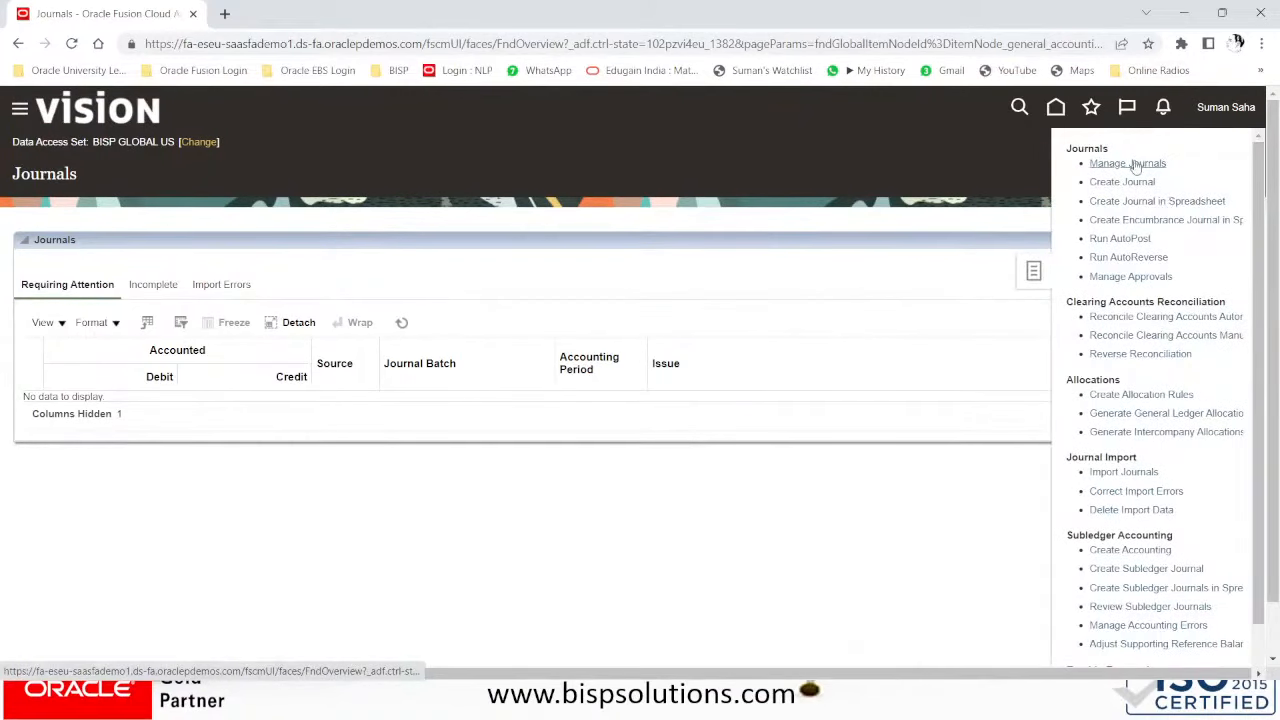
{"action": "left_click", "coordinate": [1134, 162]}
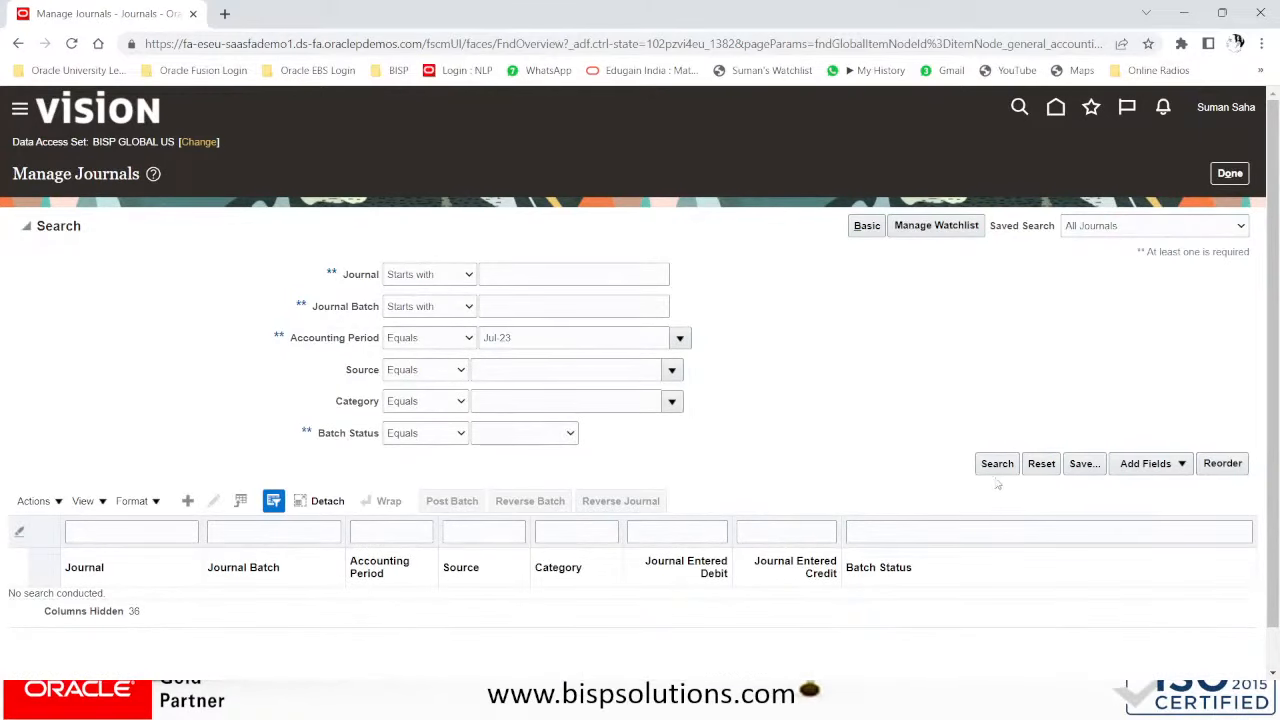
{"action": "left_click", "coordinate": [996, 466]}
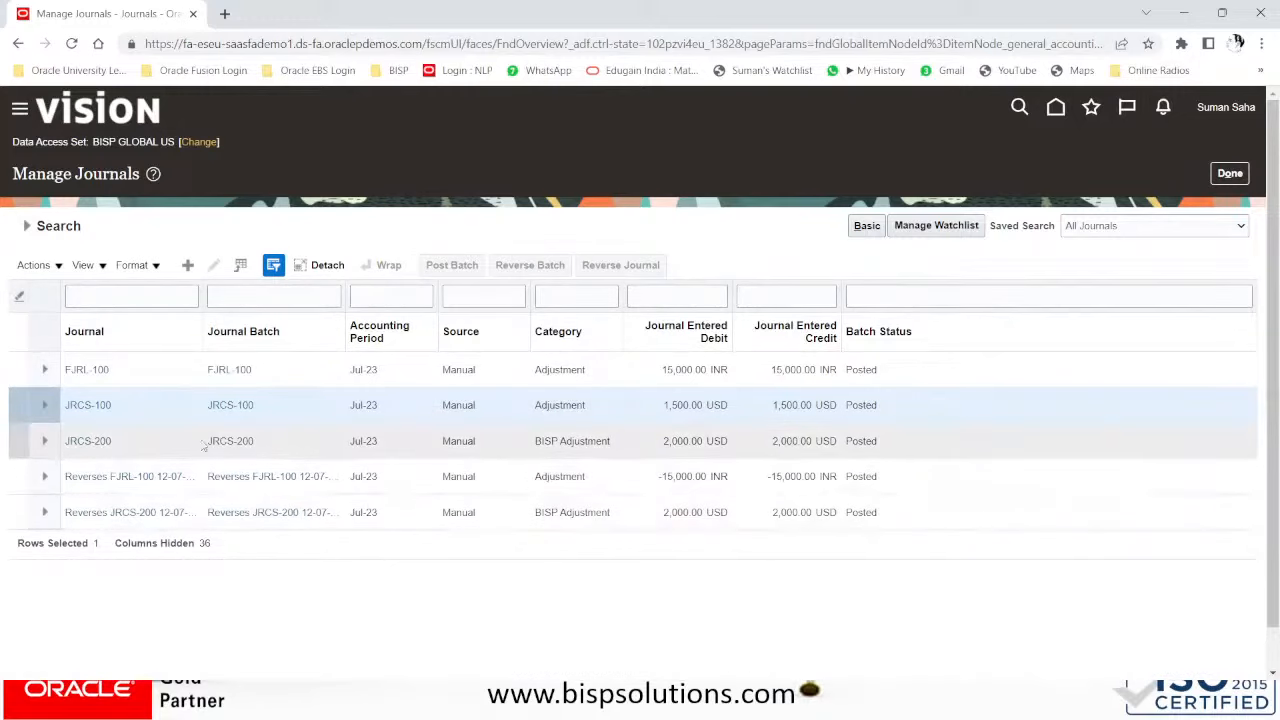
- Review JRCS-200's original 2,000 debit and credit lines, then leave without changes
{"action": "left_click", "coordinate": [73, 440]}
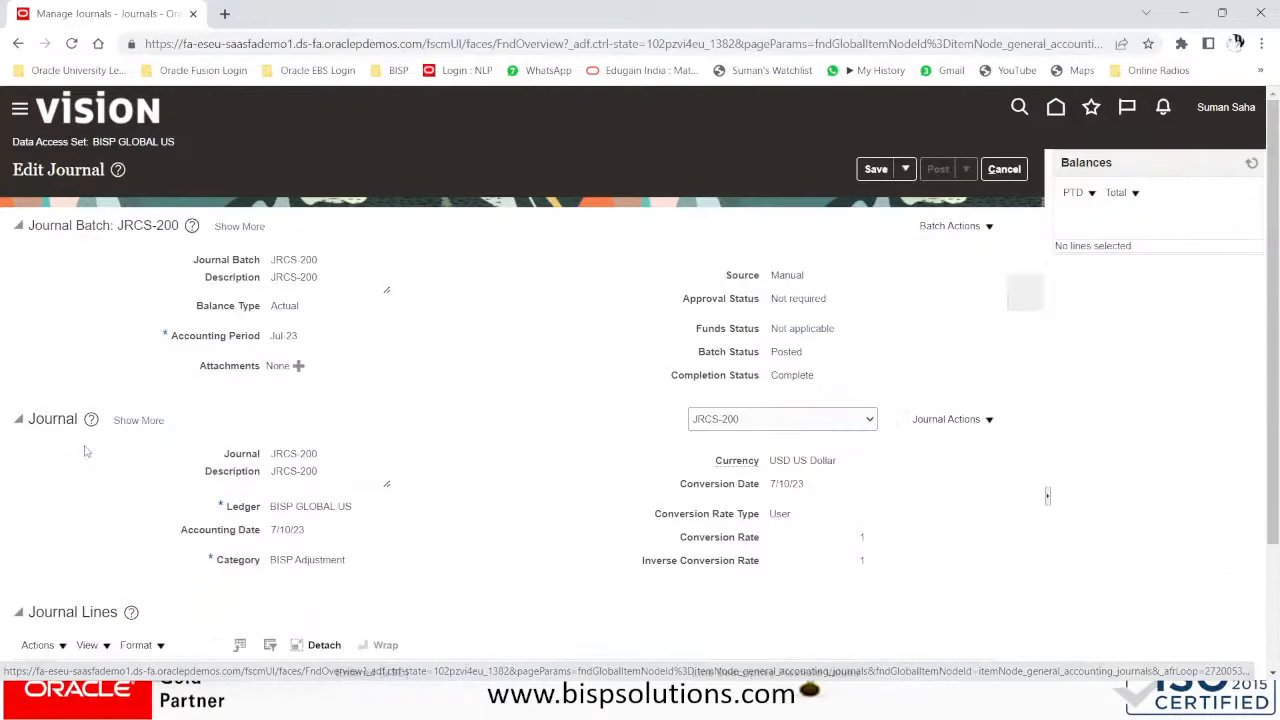
{"action": "left_click", "coordinate": [805, 426]}
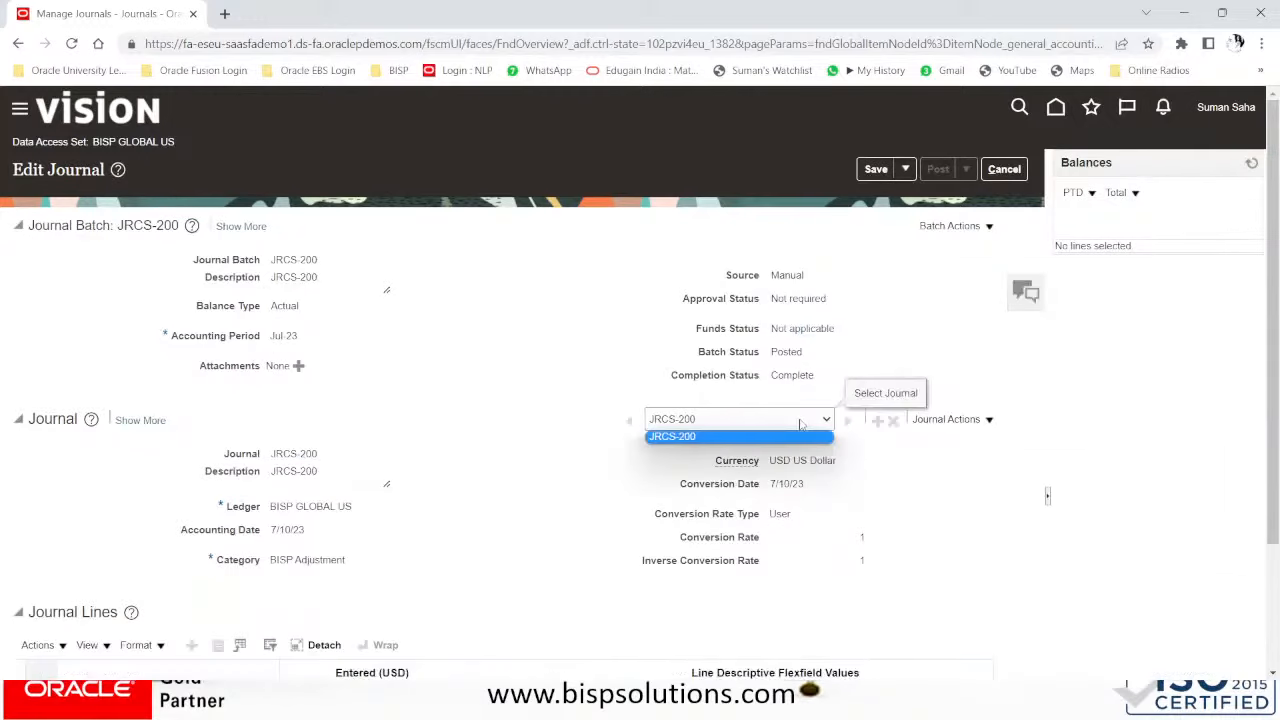
{"action": "left_click", "coordinate": [805, 426]}
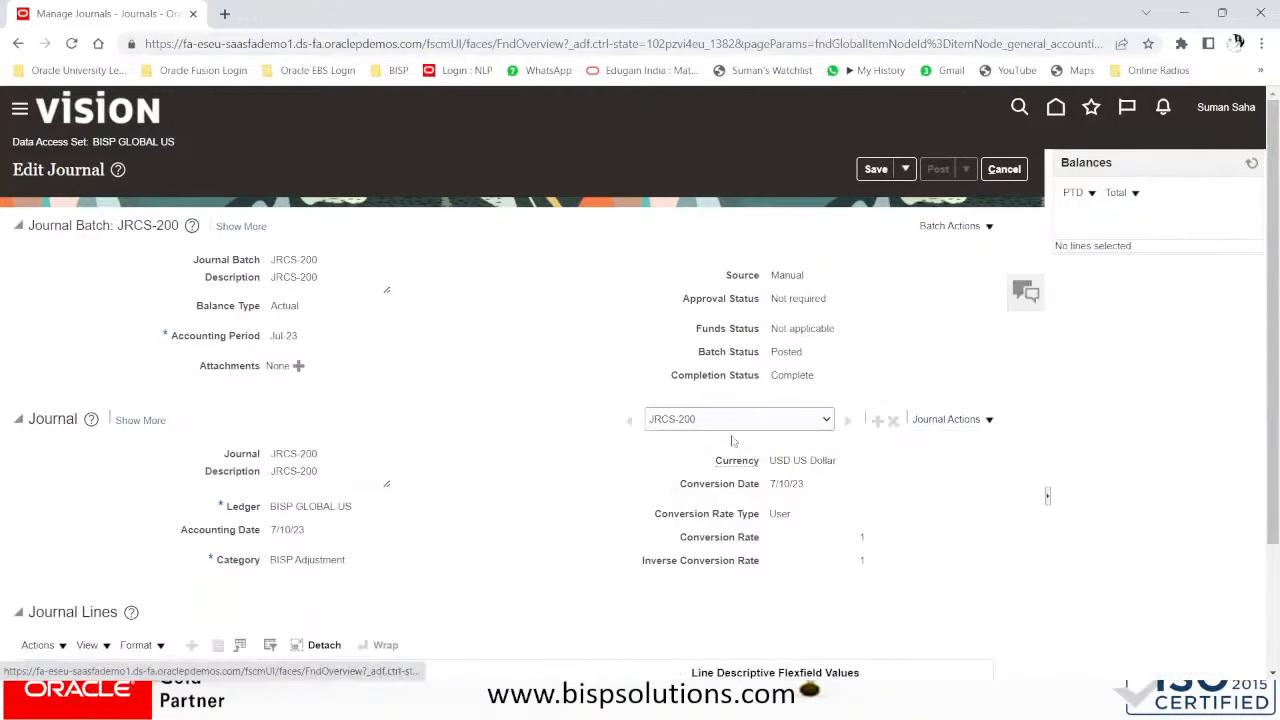
{"action": "scroll", "coordinate": [486, 394], "scroll_direction": "down", "scroll_amount": 1}
{"action": "scroll", "coordinate": [487, 395], "scroll_direction": "down", "scroll_amount": 2}
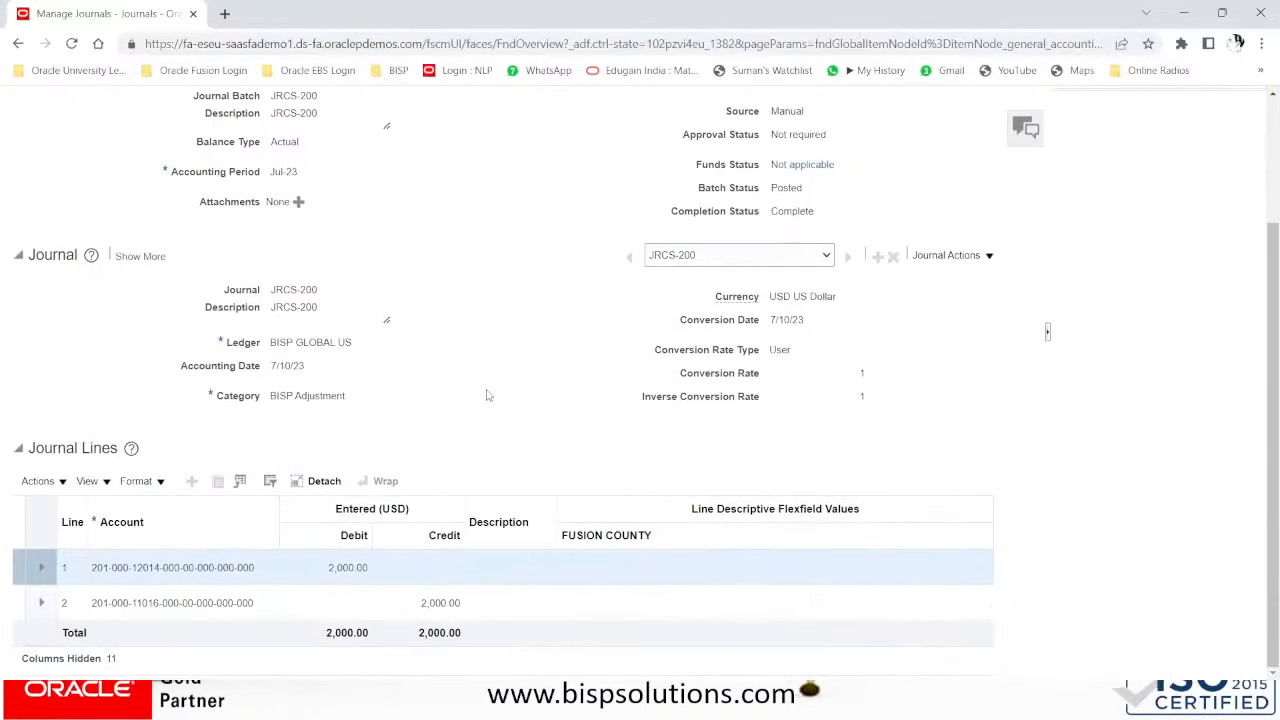
{"action": "scroll", "coordinate": [487, 395], "scroll_direction": "up", "scroll_amount": 3}
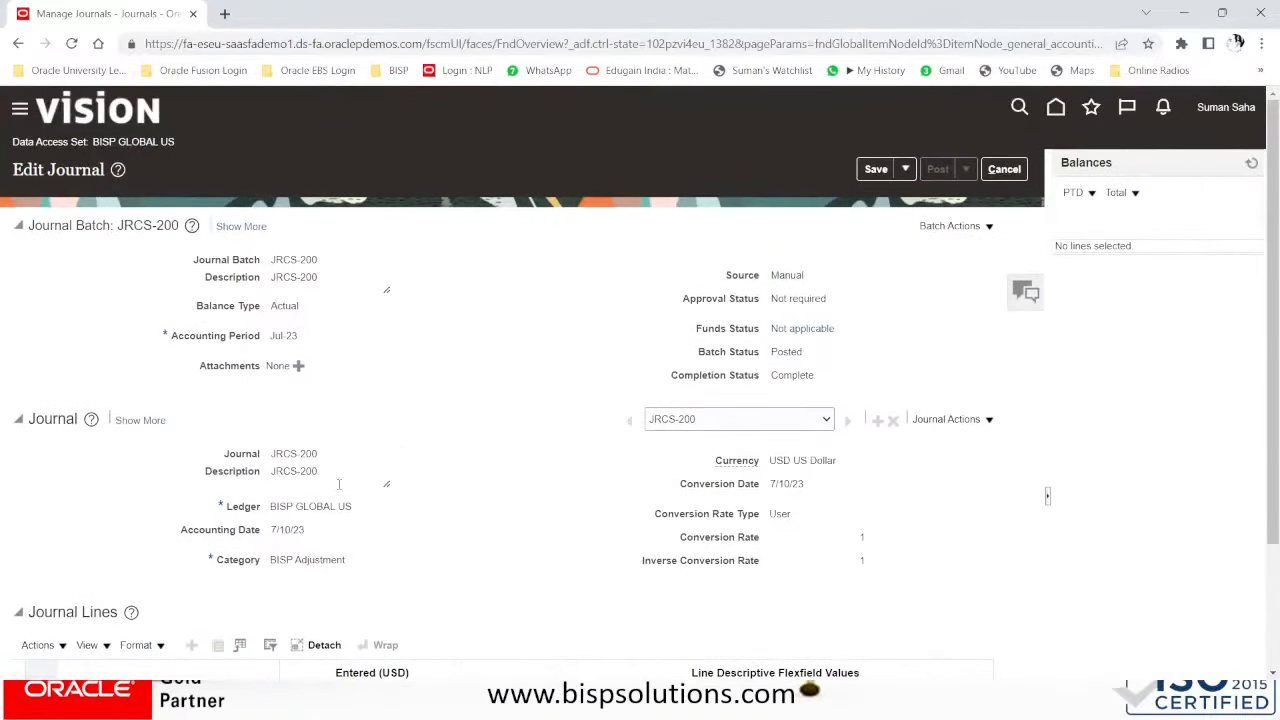
{"action": "scroll", "coordinate": [348, 467], "scroll_direction": "down", "scroll_amount": 3}
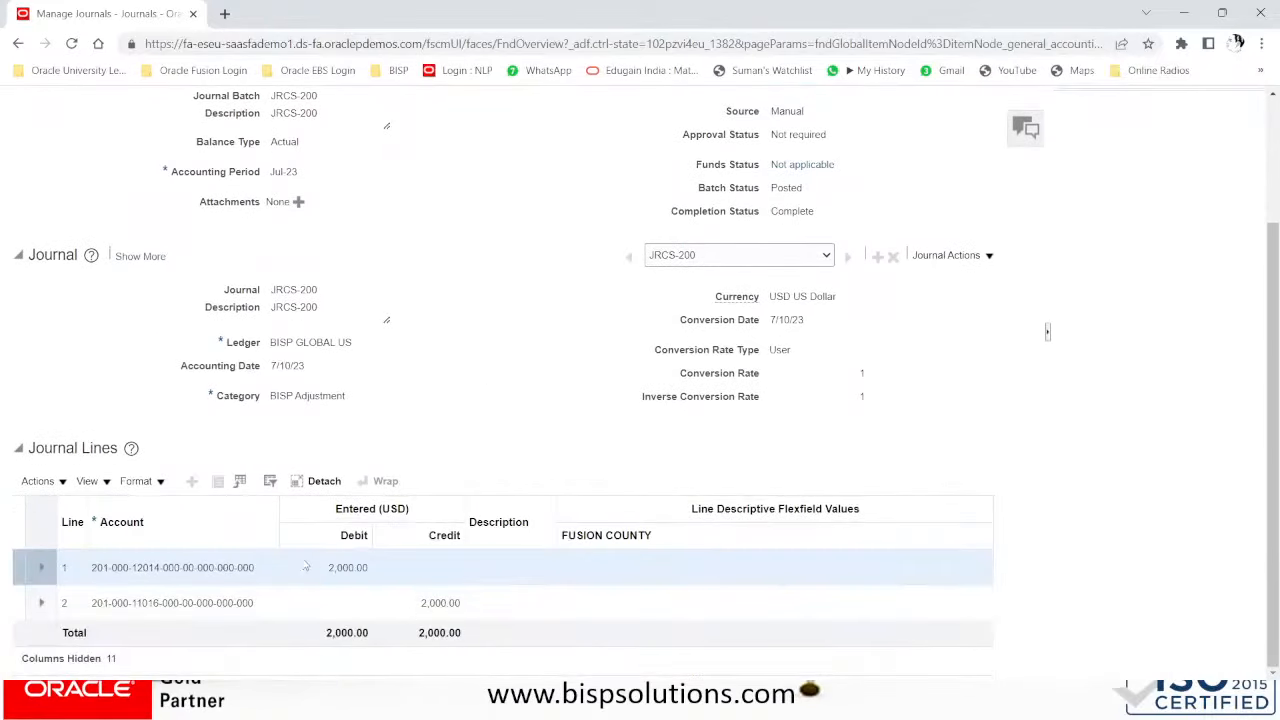
{"action": "scroll", "coordinate": [378, 607], "scroll_direction": "up", "scroll_amount": 3}
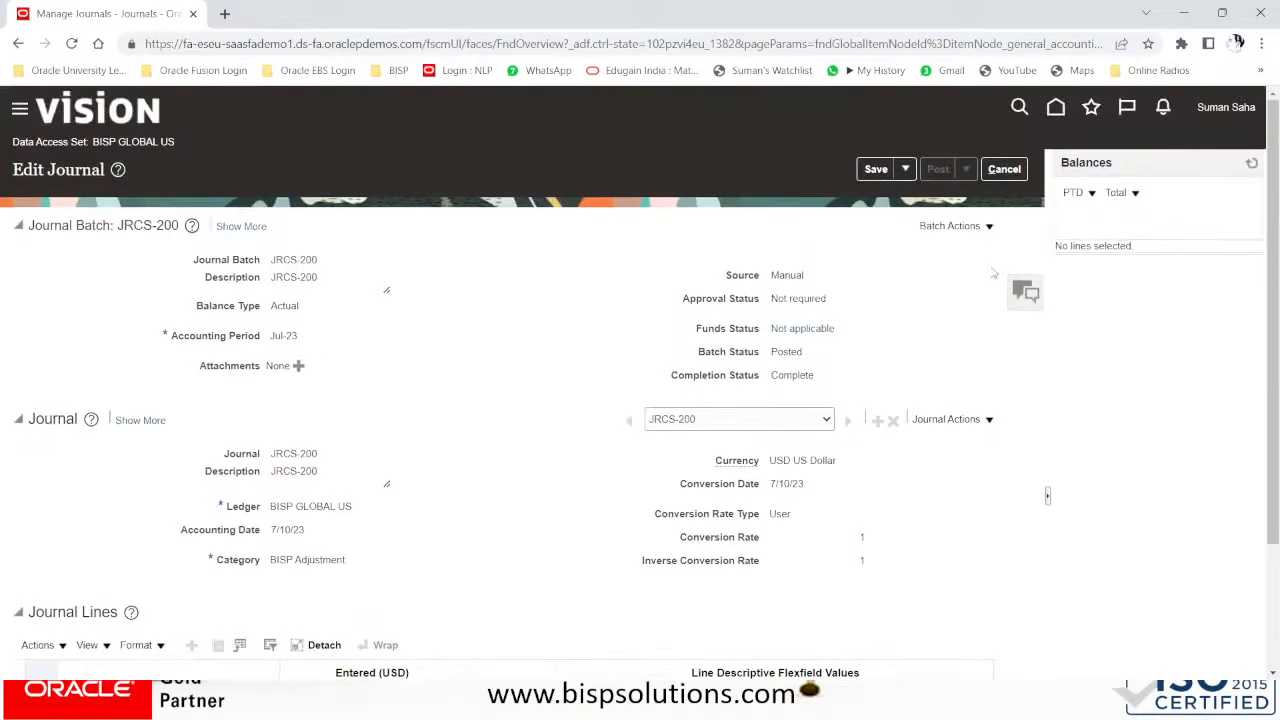
{"action": "left_click", "coordinate": [1006, 170]}
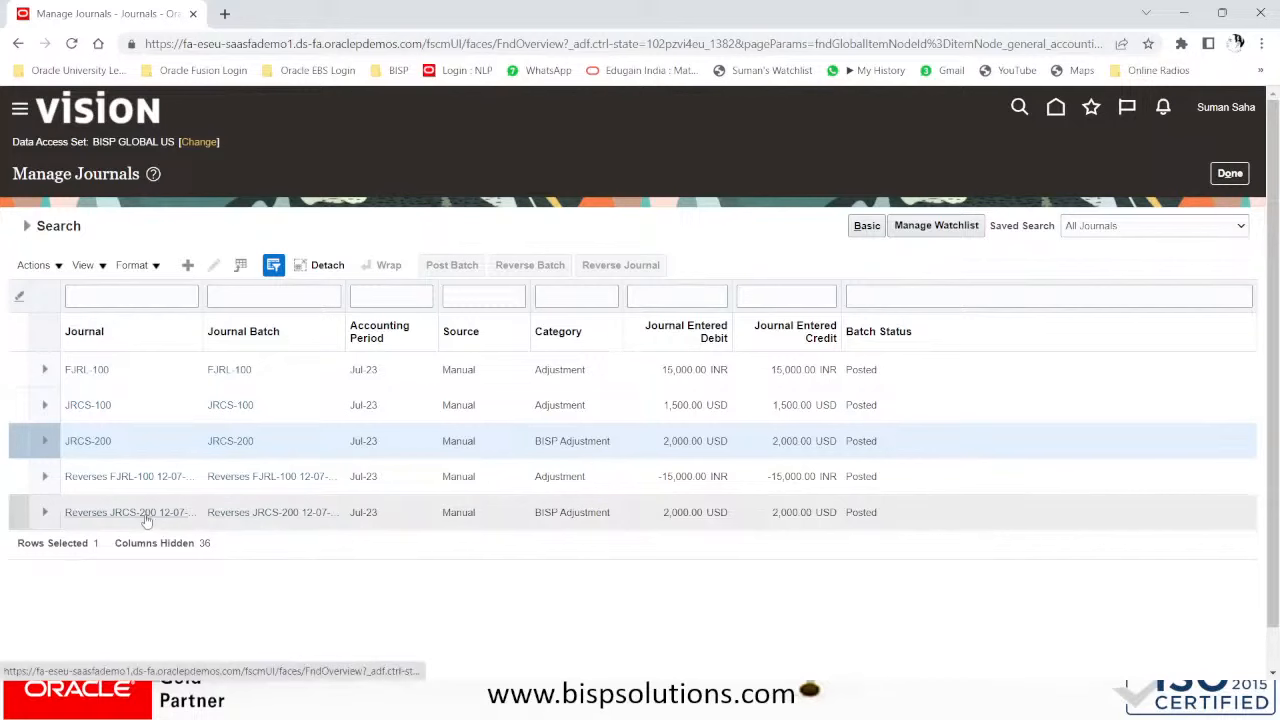
- Verify Reverses JRCS-200 credits 12014 and debits 11016 for 2,000.00, then close it
{"action": "left_click", "coordinate": [145, 513]}
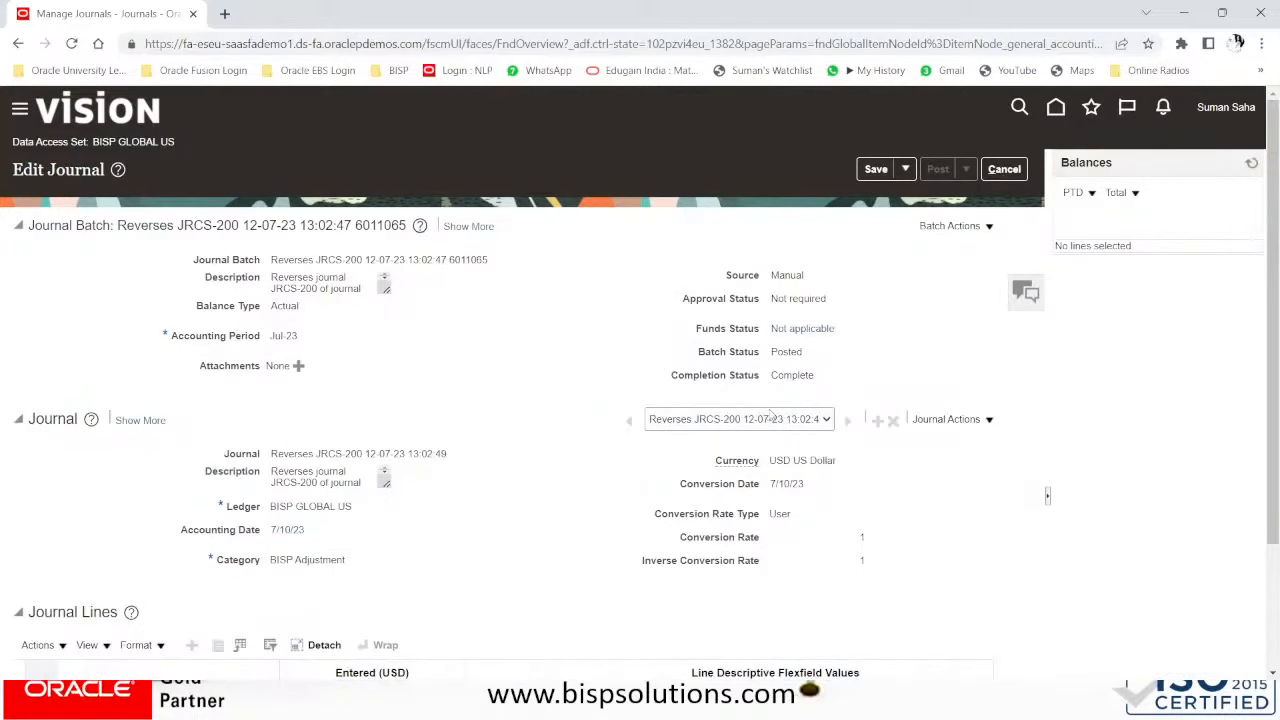
{"action": "left_click", "coordinate": [770, 419]}
{"action": "left_click", "coordinate": [803, 463]}
{"action": "scroll", "coordinate": [637, 487], "scroll_direction": "down", "scroll_amount": 3}
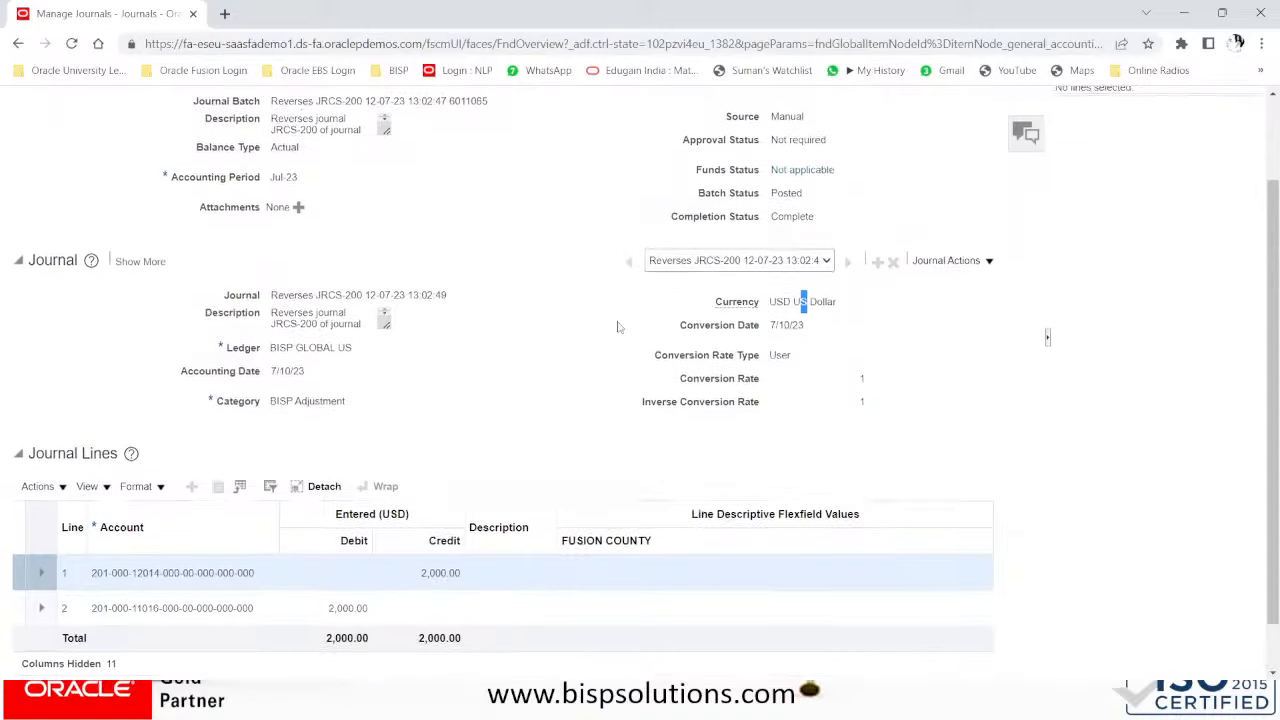
{"action": "scroll", "coordinate": [620, 327], "scroll_direction": "up", "scroll_amount": 2}
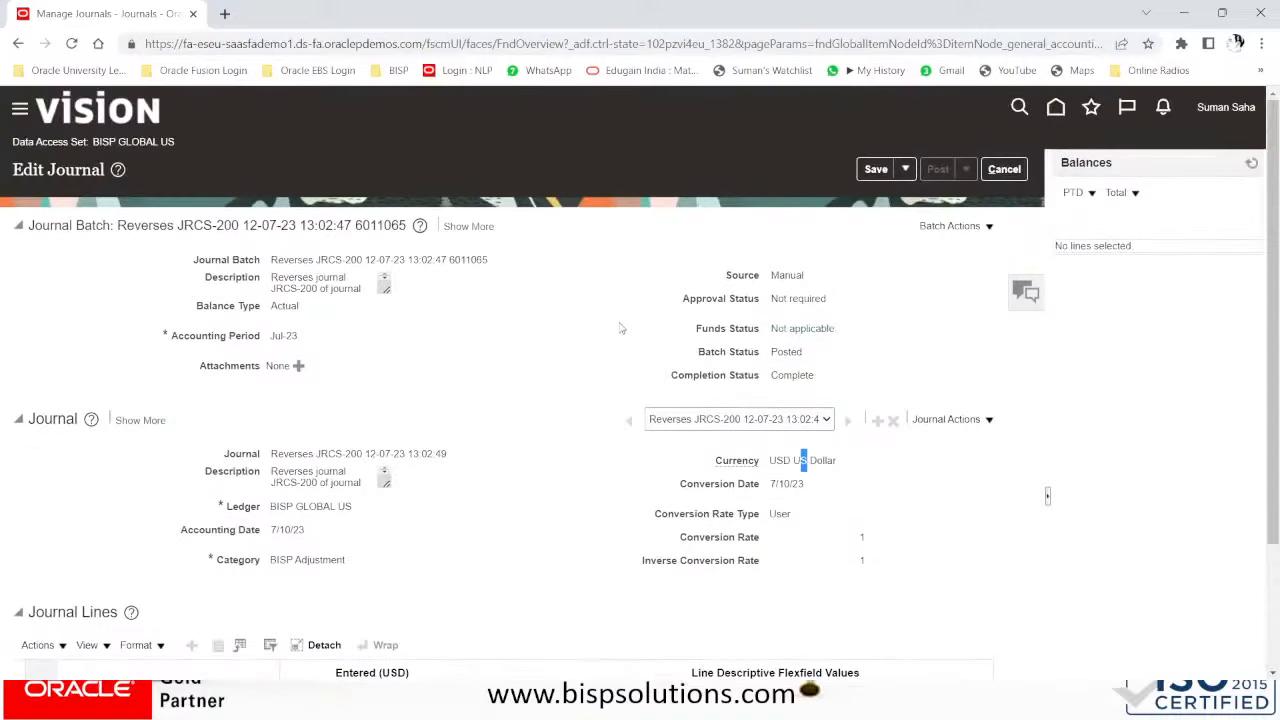
{"action": "left_click", "coordinate": [1004, 169]}
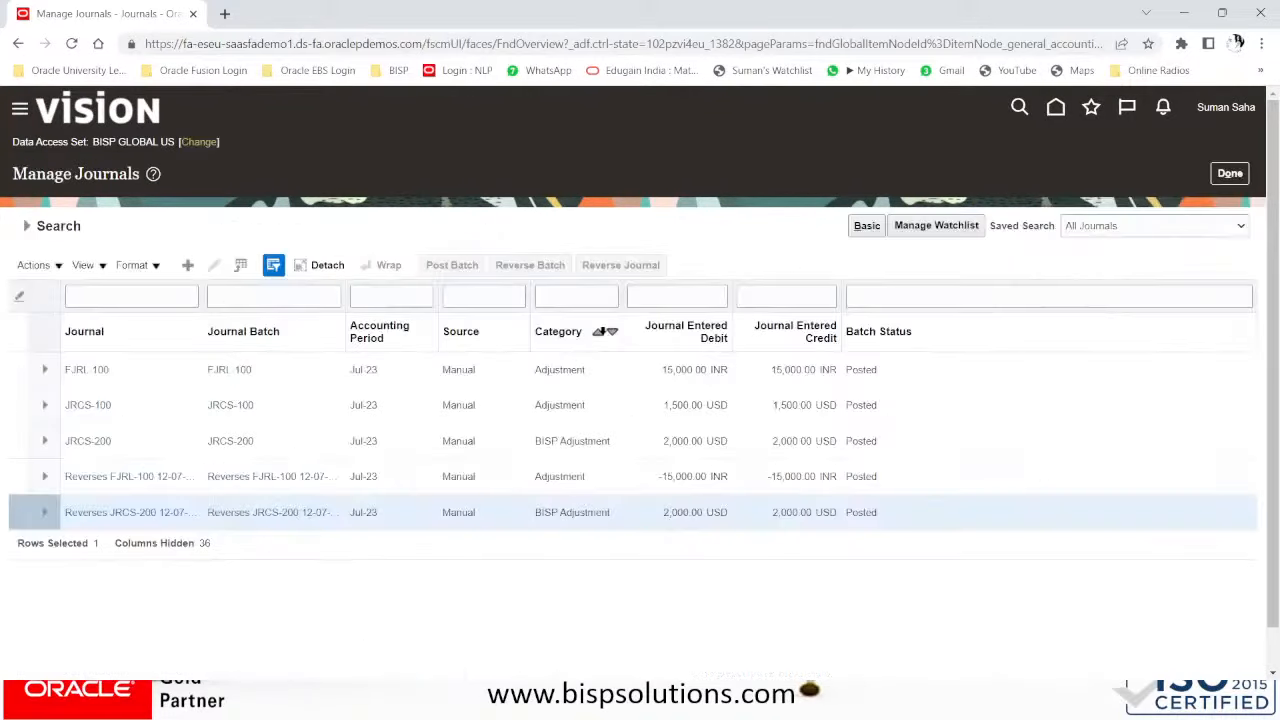
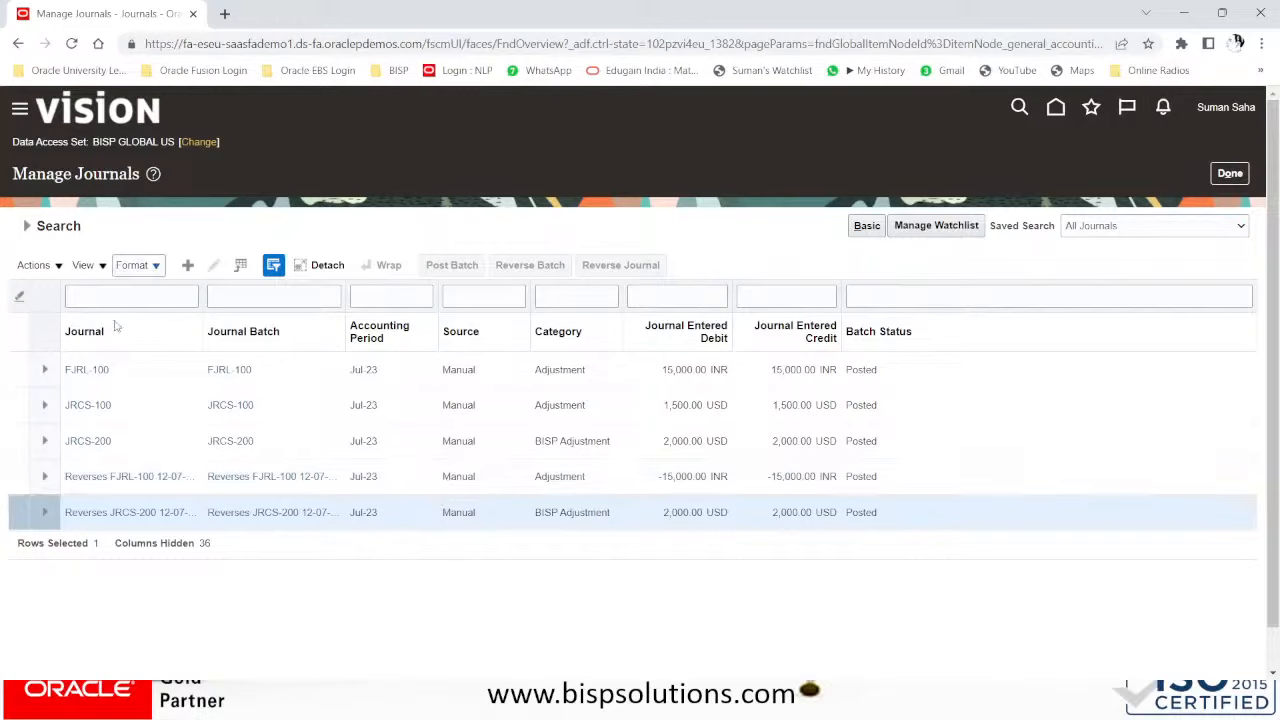
- Open journal batch JRCS-100 and start a Copy from Batch Actions
{"action": "left_click", "coordinate": [43, 408]}
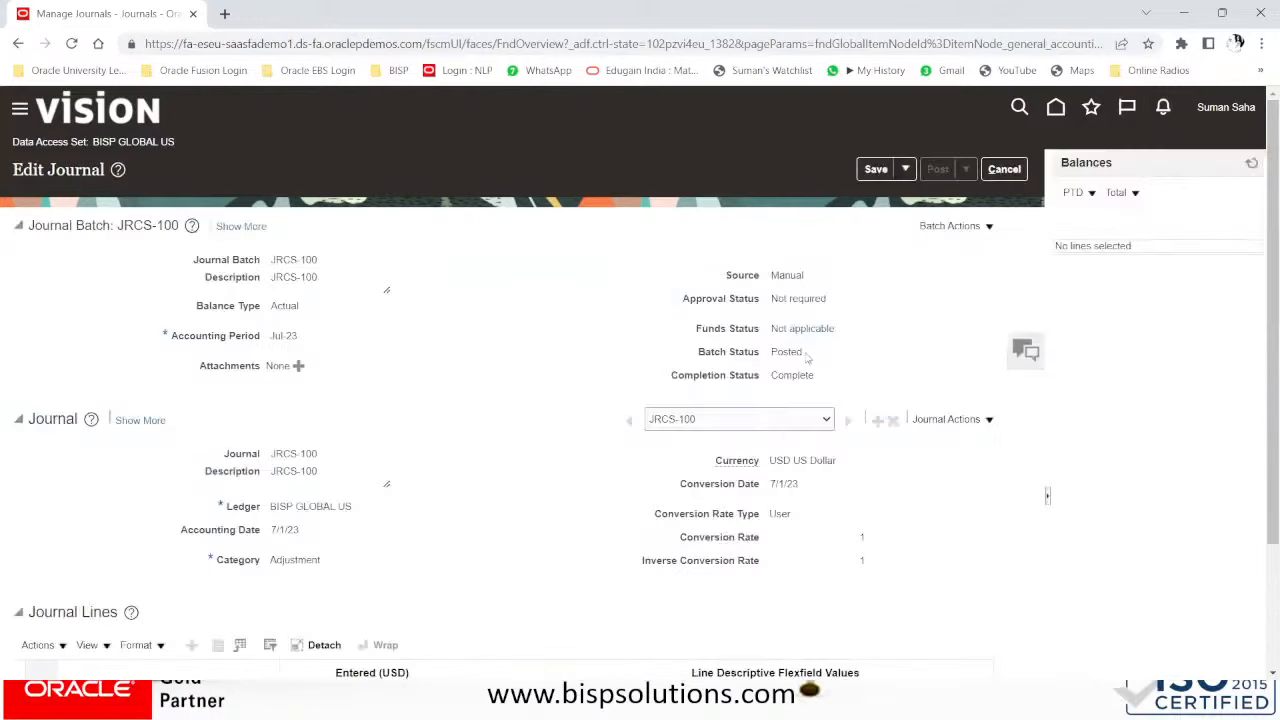
{"action": "left_click", "coordinate": [962, 228]}
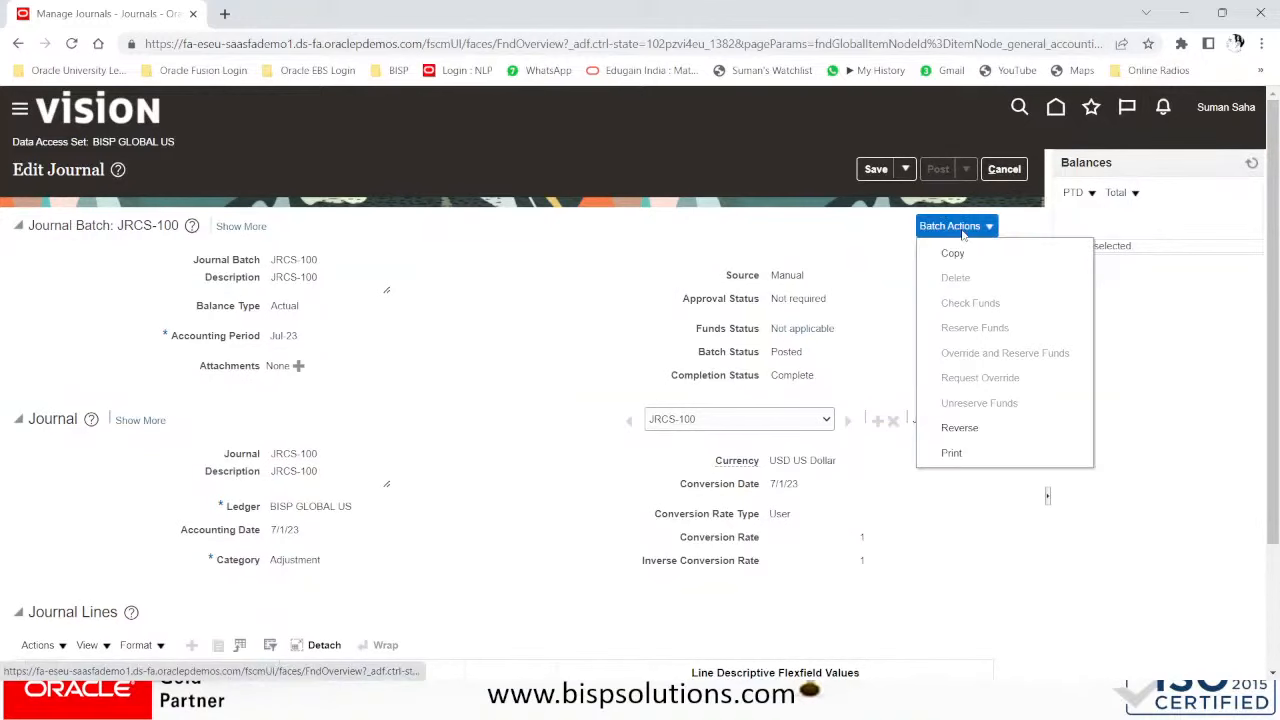
{"action": "left_click", "coordinate": [955, 252]}
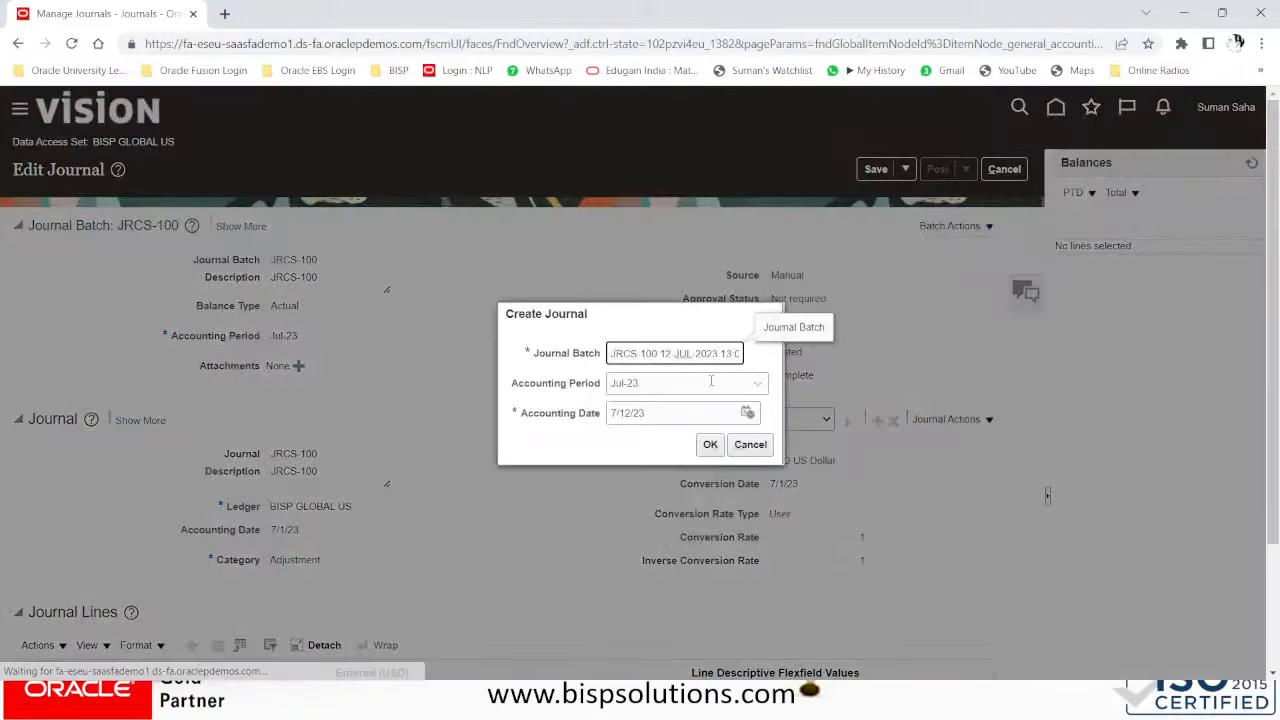
- Name the copied batch NEW-300, keep accounting period Jul-23, and create it
{"action": "left_click_drag", "start_coordinate": [641, 348], "coordinate": [834, 351]}
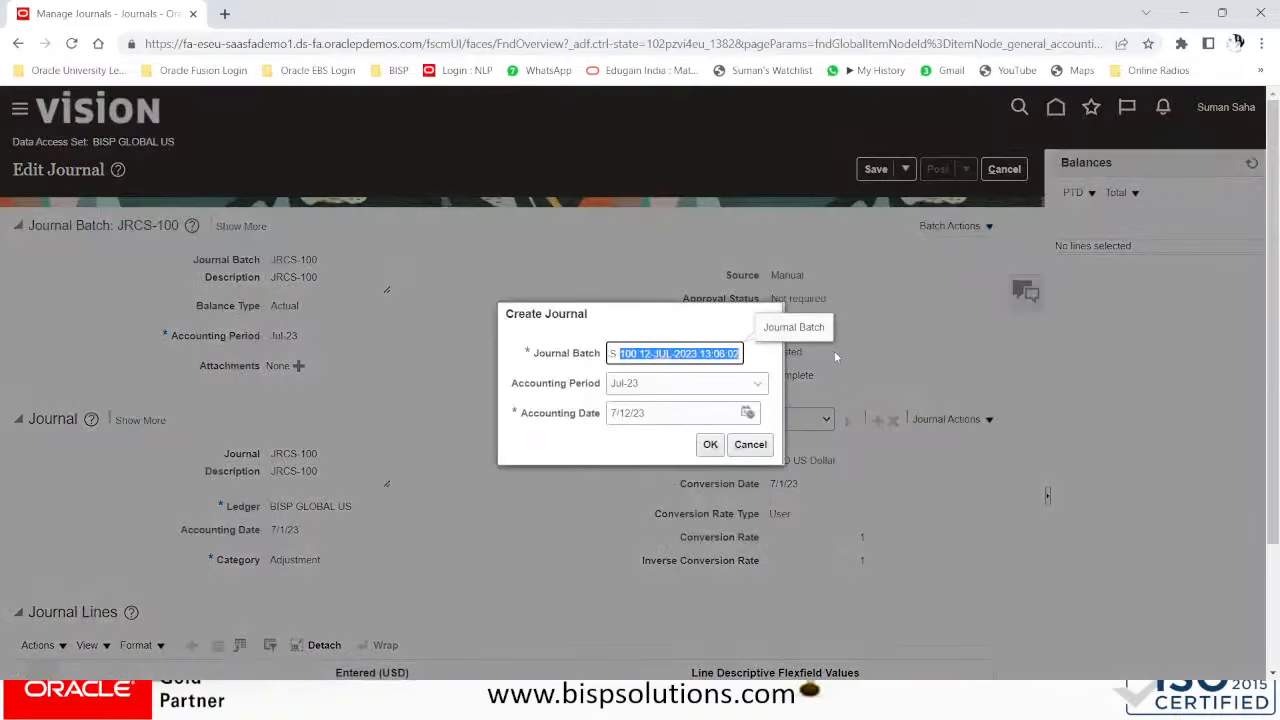
{"action": "key", "text": "BackSpace"}
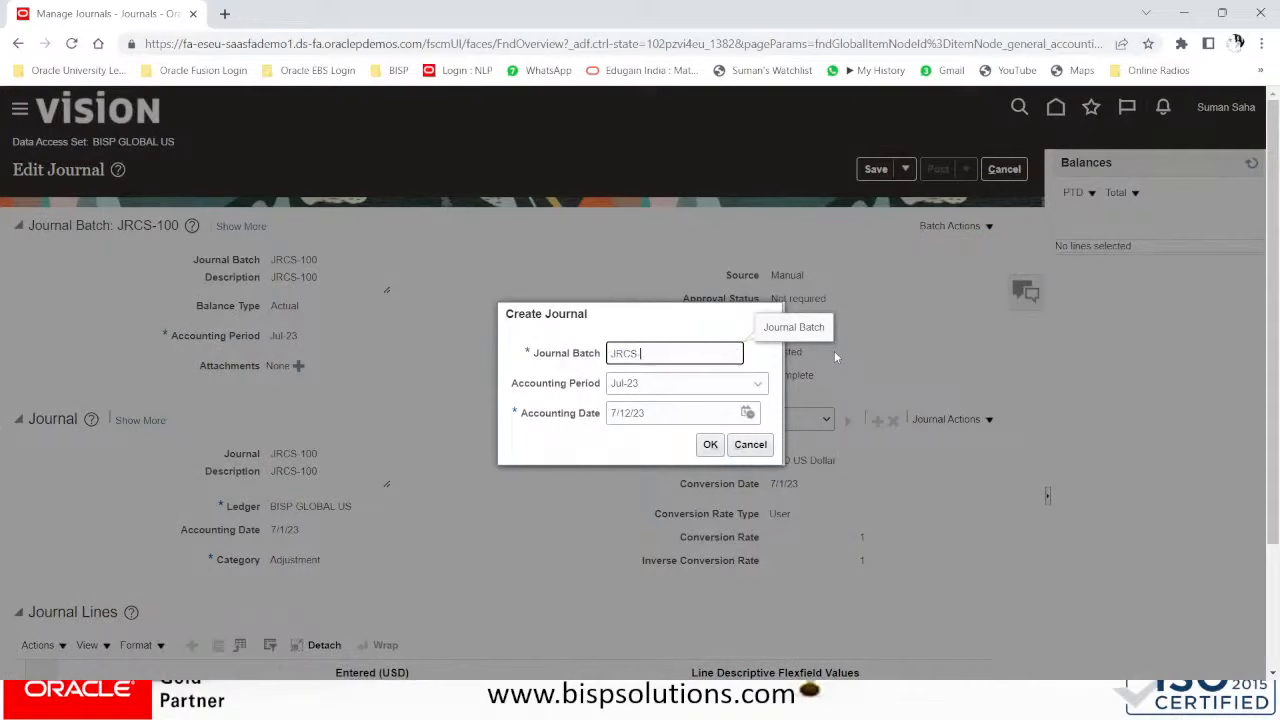
{"action": "type", "text": "300"}
{"action": "key", "text": "Tab"}
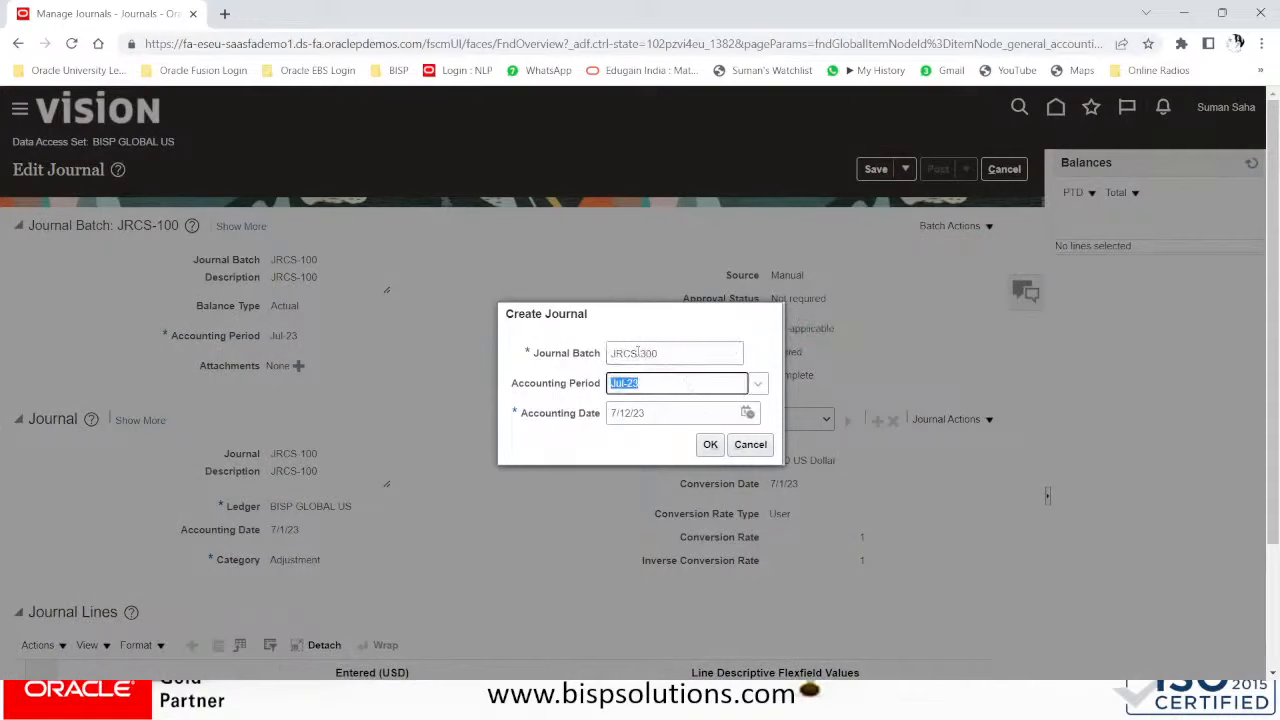
{"action": "left_click_drag", "start_coordinate": [632, 353], "coordinate": [565, 355]}
{"action": "type", "text": "NEW"}
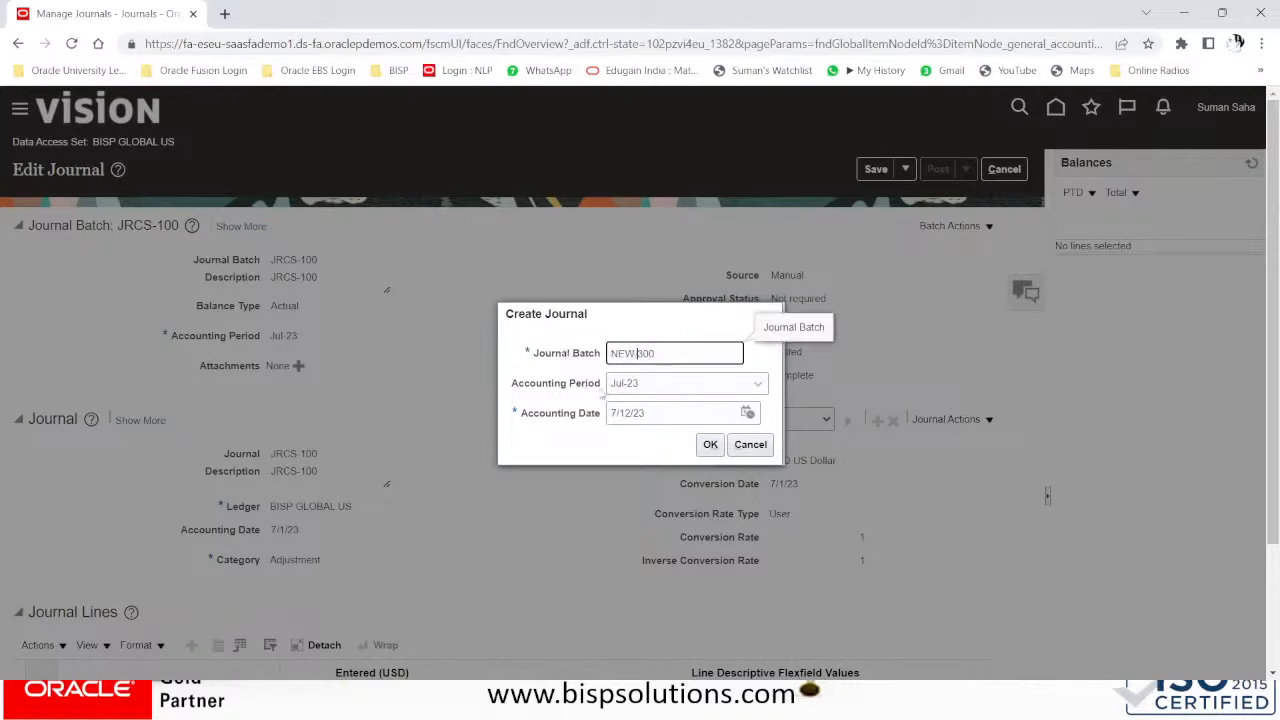
{"action": "left_click", "coordinate": [679, 383]}
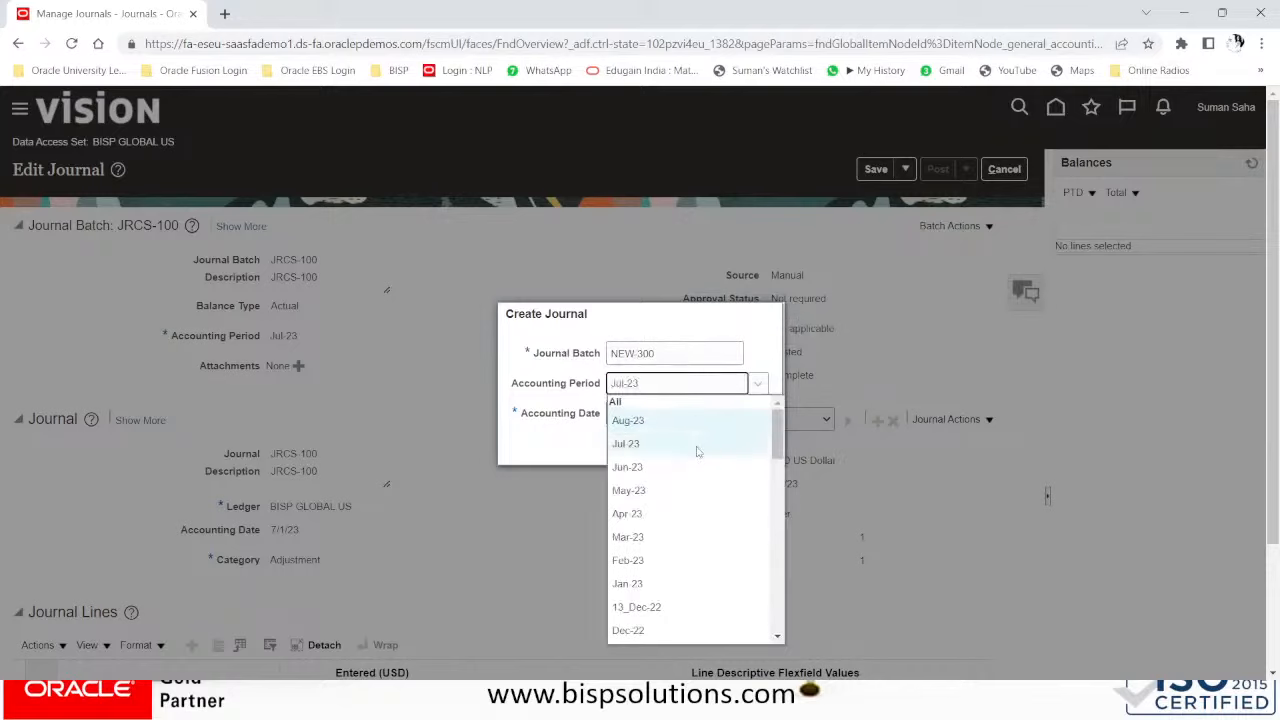
{"action": "left_click", "coordinate": [642, 450]}
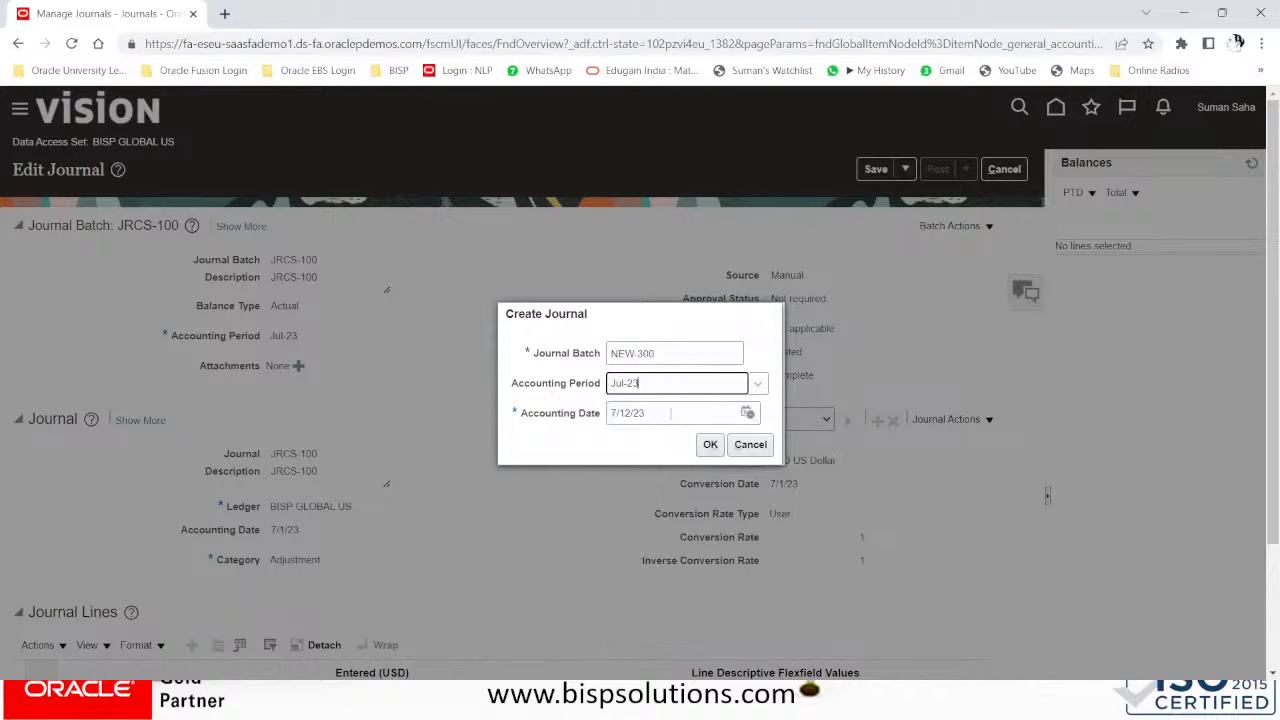
{"action": "left_click", "coordinate": [711, 445]}
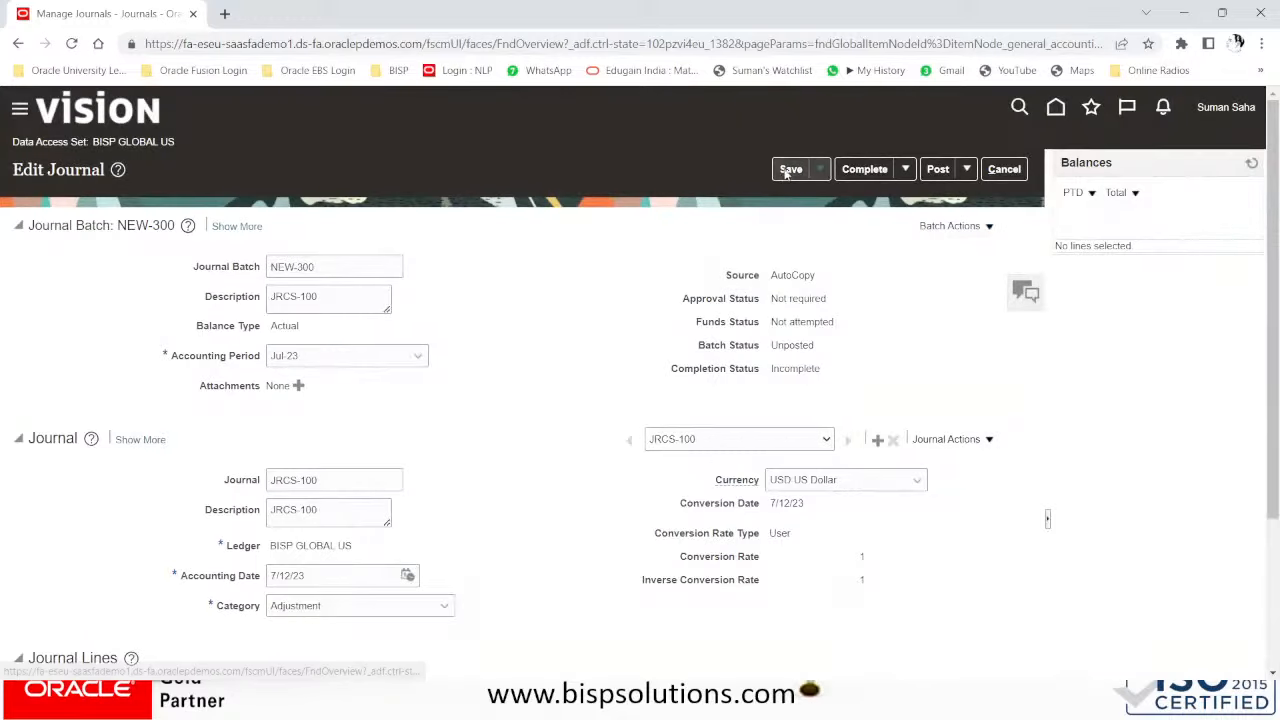
- Save batch NEW-300, mark it Complete, and return to Manage Journals
{"action": "left_click", "coordinate": [790, 170]}
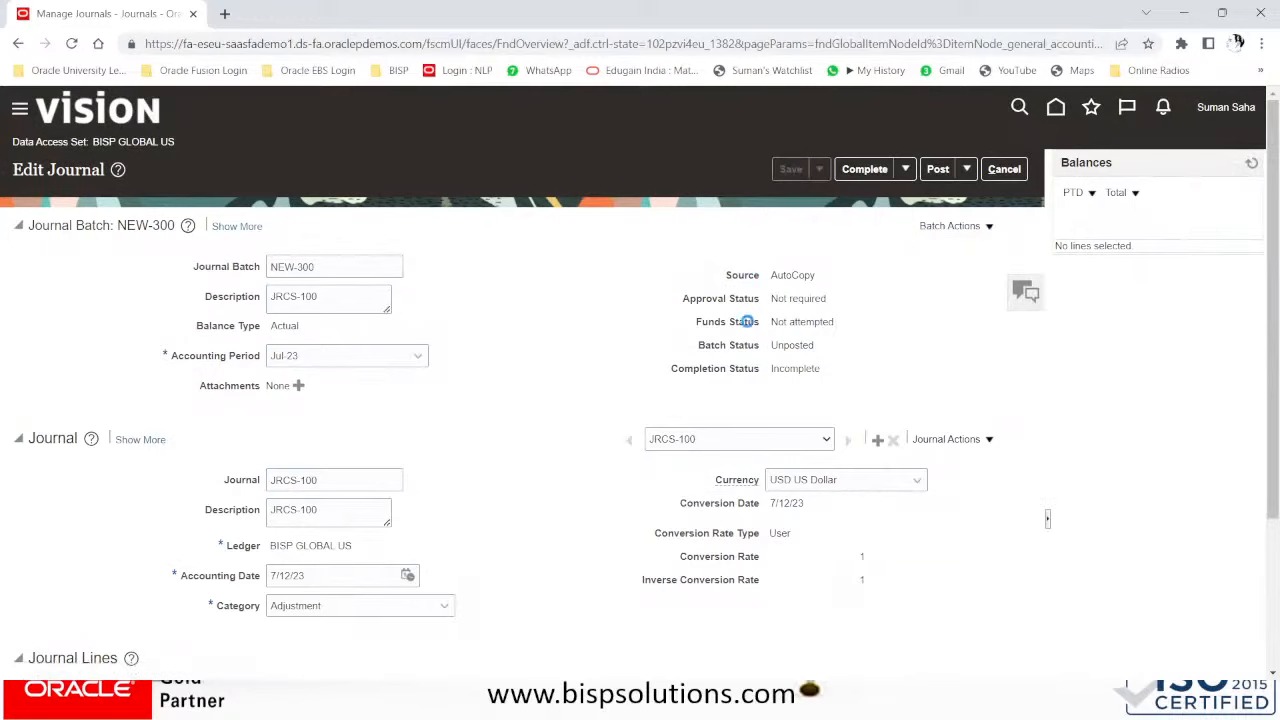
{"action": "left_click", "coordinate": [864, 169]}
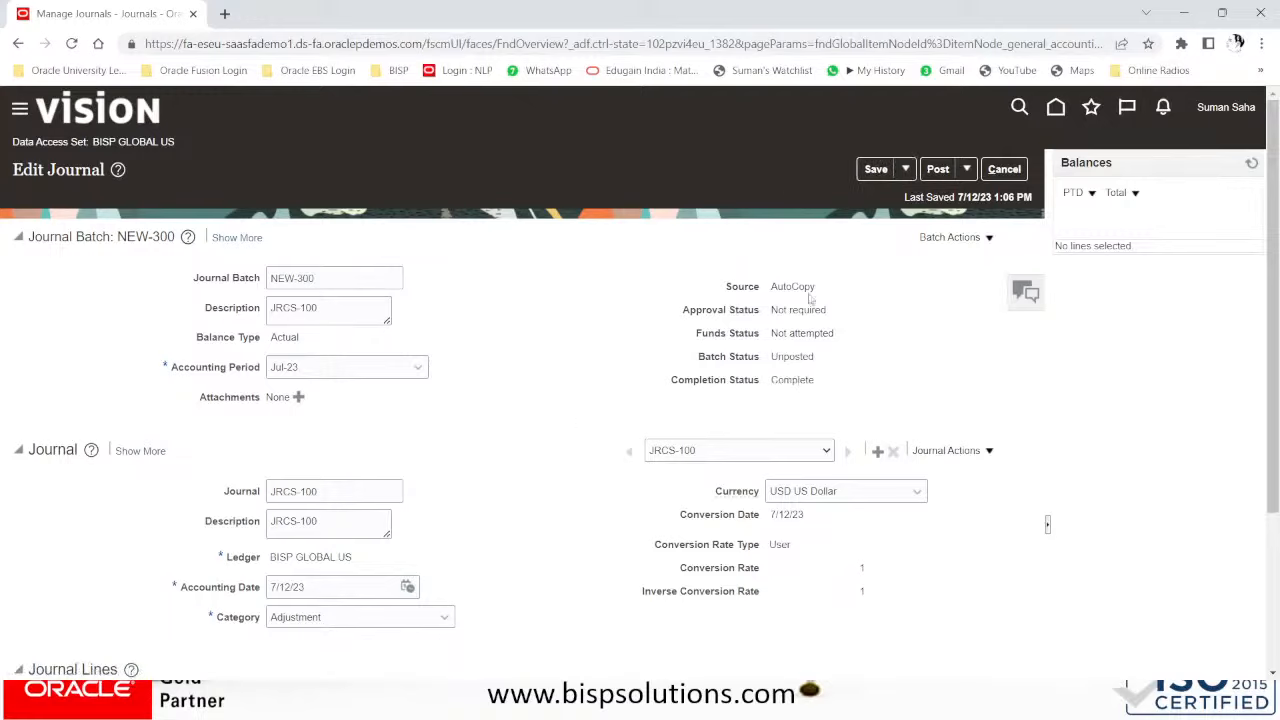
{"action": "left_click", "coordinate": [1004, 169]}
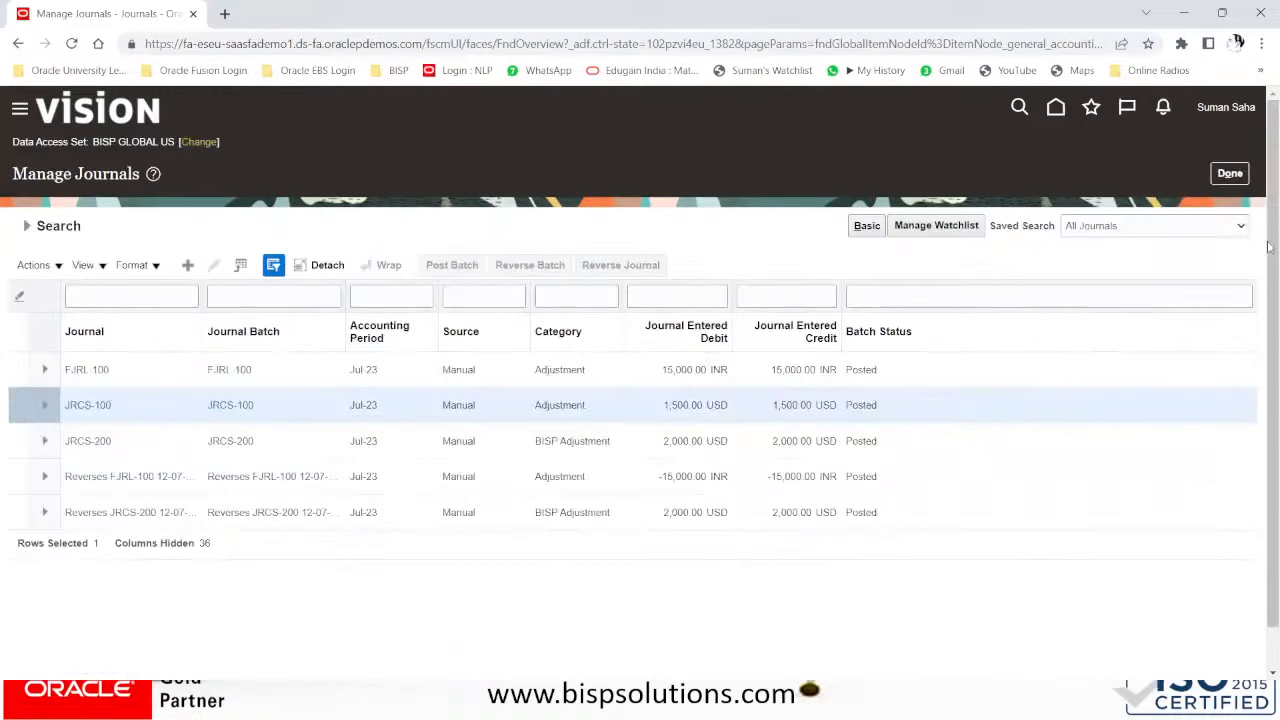
- Run AutoPost Journals with criteria set All Journal BISP Global US and acknowledge the submission
{"action": "left_click", "coordinate": [1229, 174]}
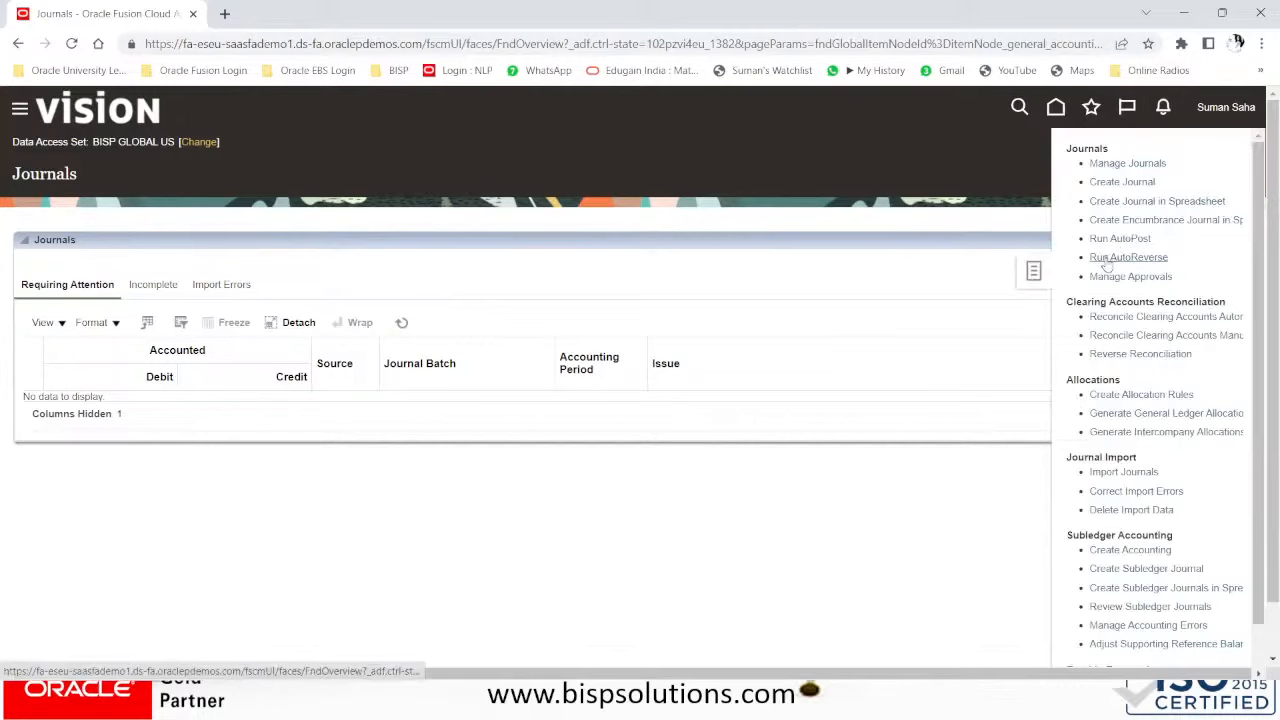
{"action": "left_click", "coordinate": [1115, 240]}
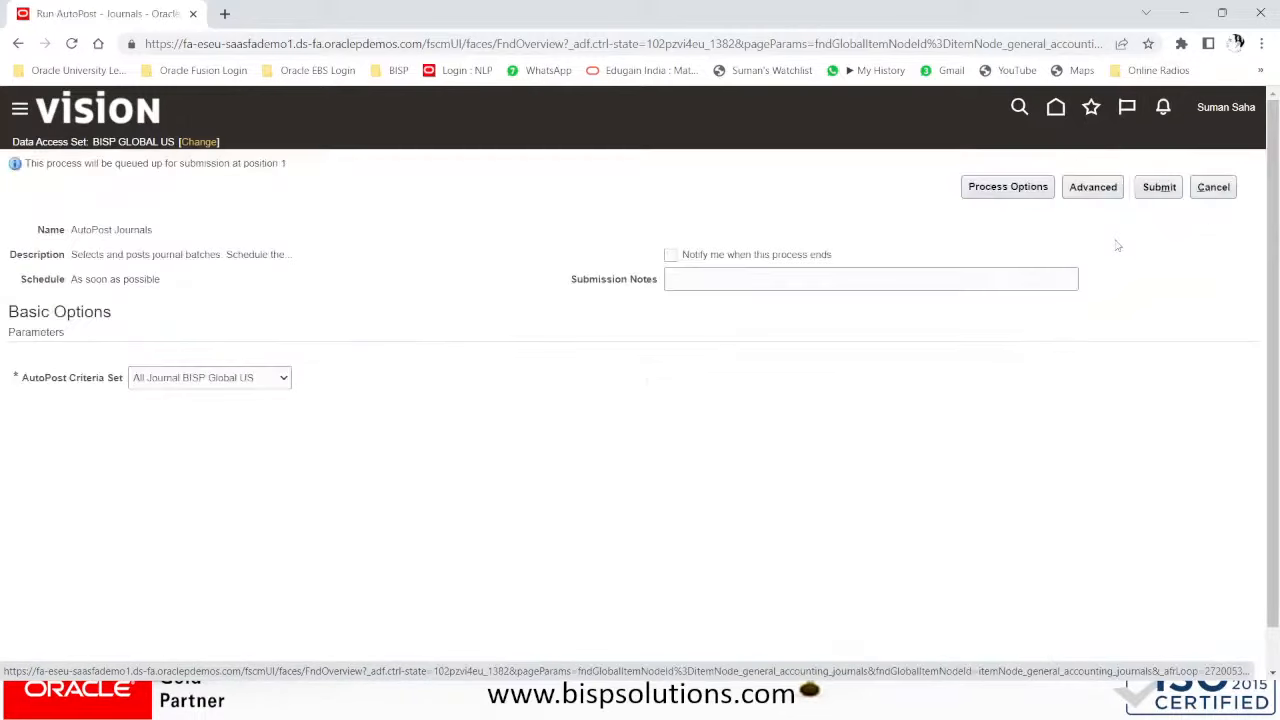
{"action": "left_click", "coordinate": [211, 382]}
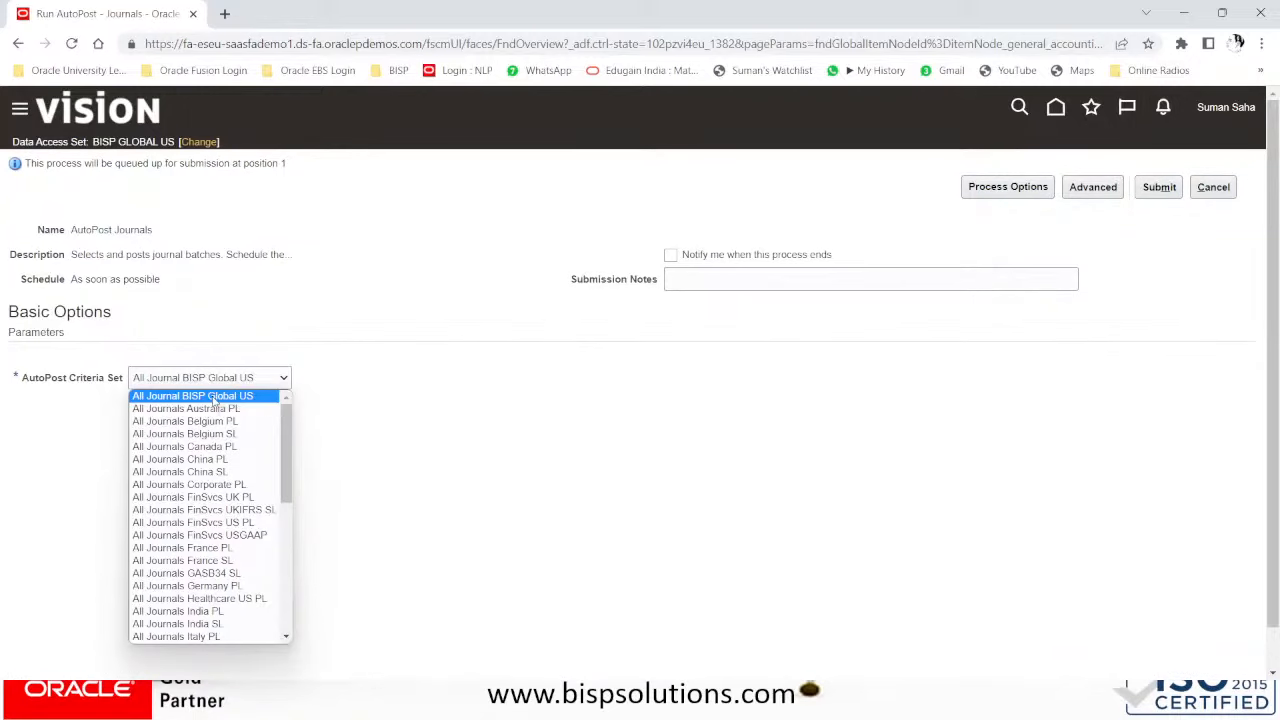
{"action": "left_click", "coordinate": [213, 398]}
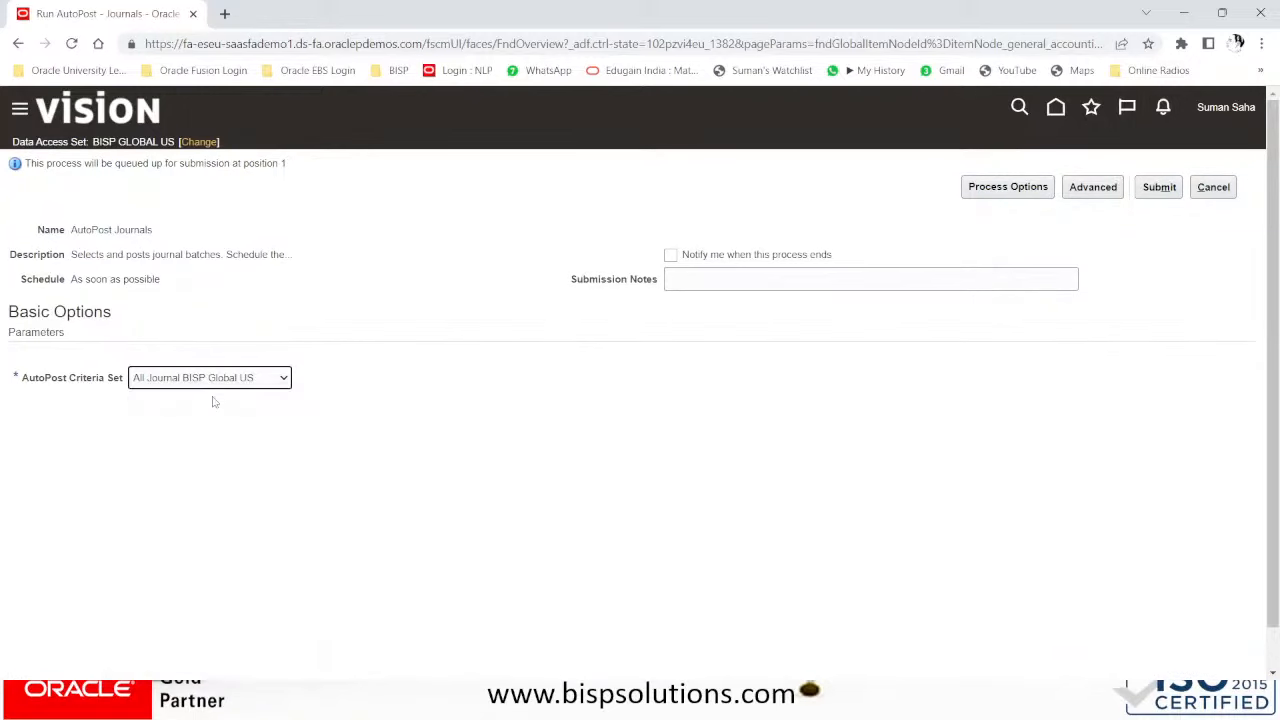
{"action": "left_click", "coordinate": [1159, 188]}
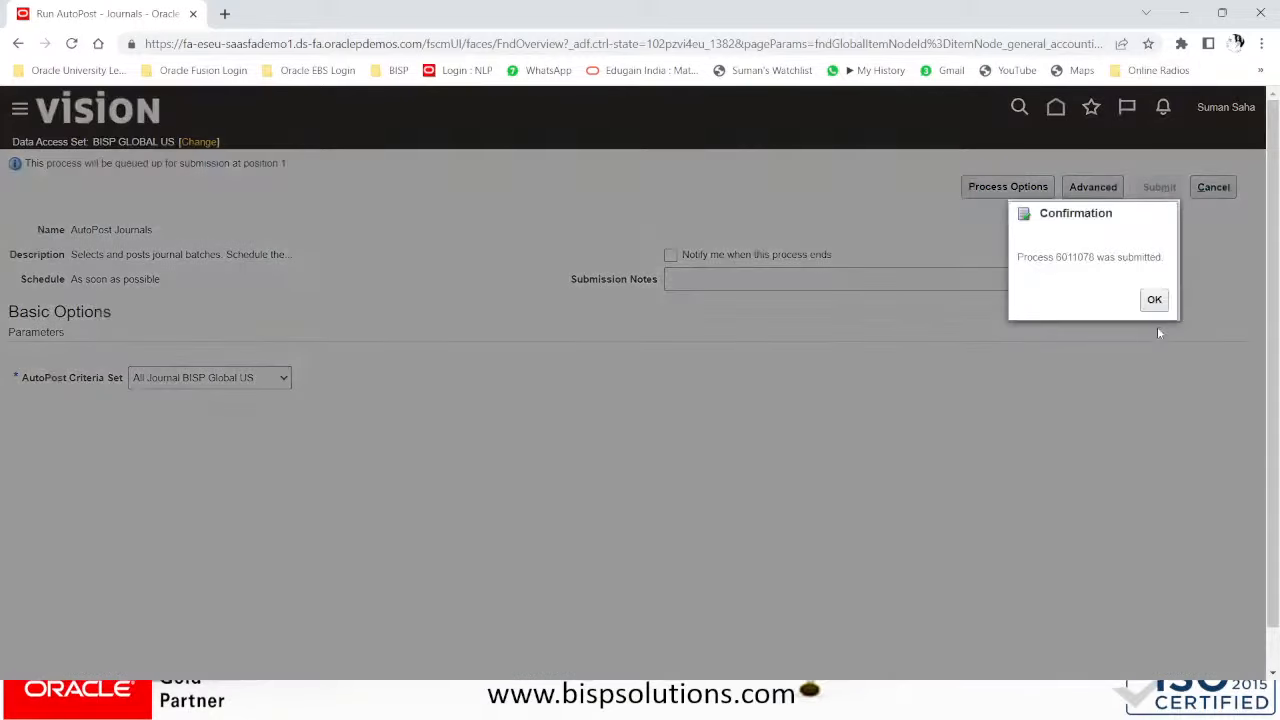
{"action": "left_click", "coordinate": [1154, 300]}
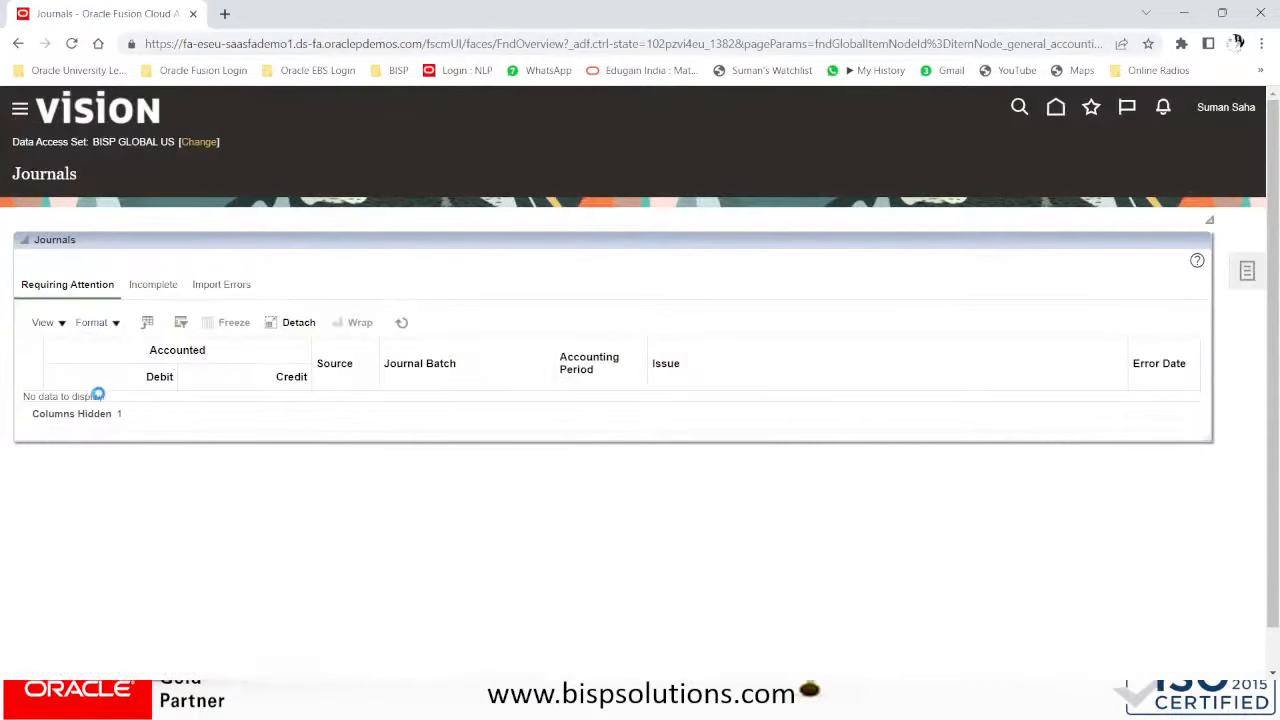
{"action": "scroll", "coordinate": [154, 422], "scroll_direction": "down", "scroll_amount": 2}
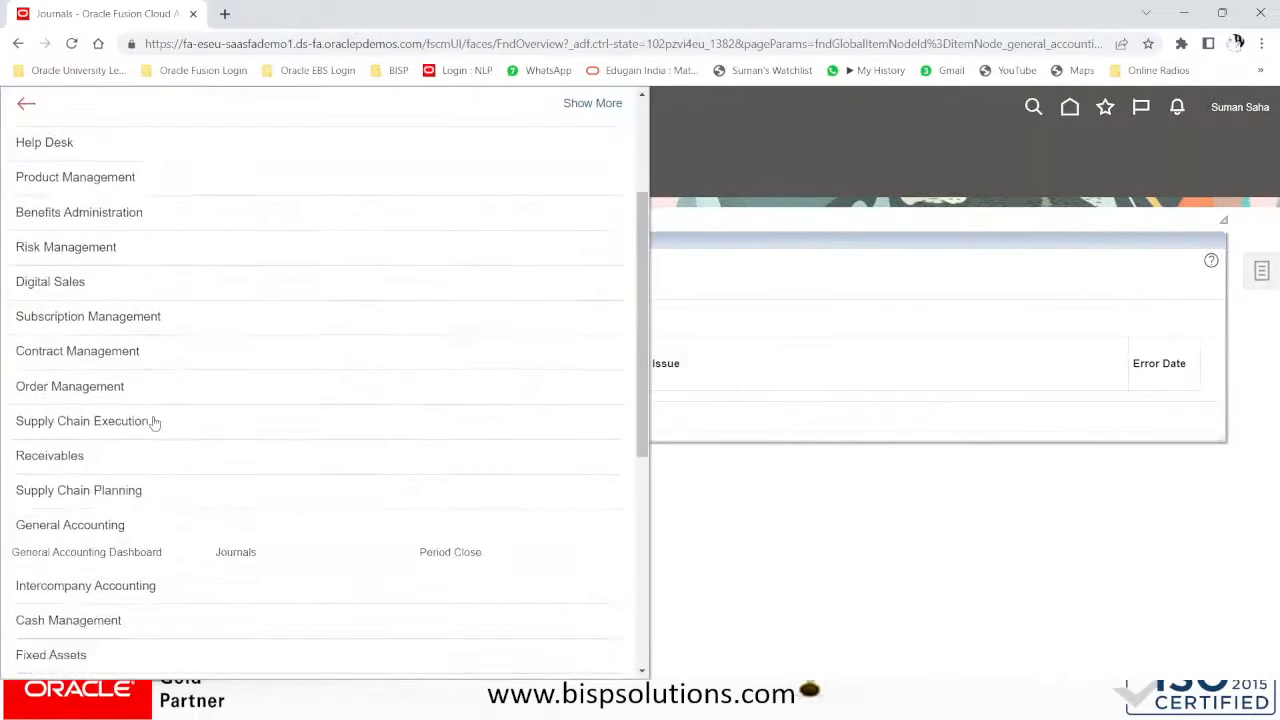
{"action": "scroll", "coordinate": [154, 422], "scroll_direction": "down", "scroll_amount": 3}
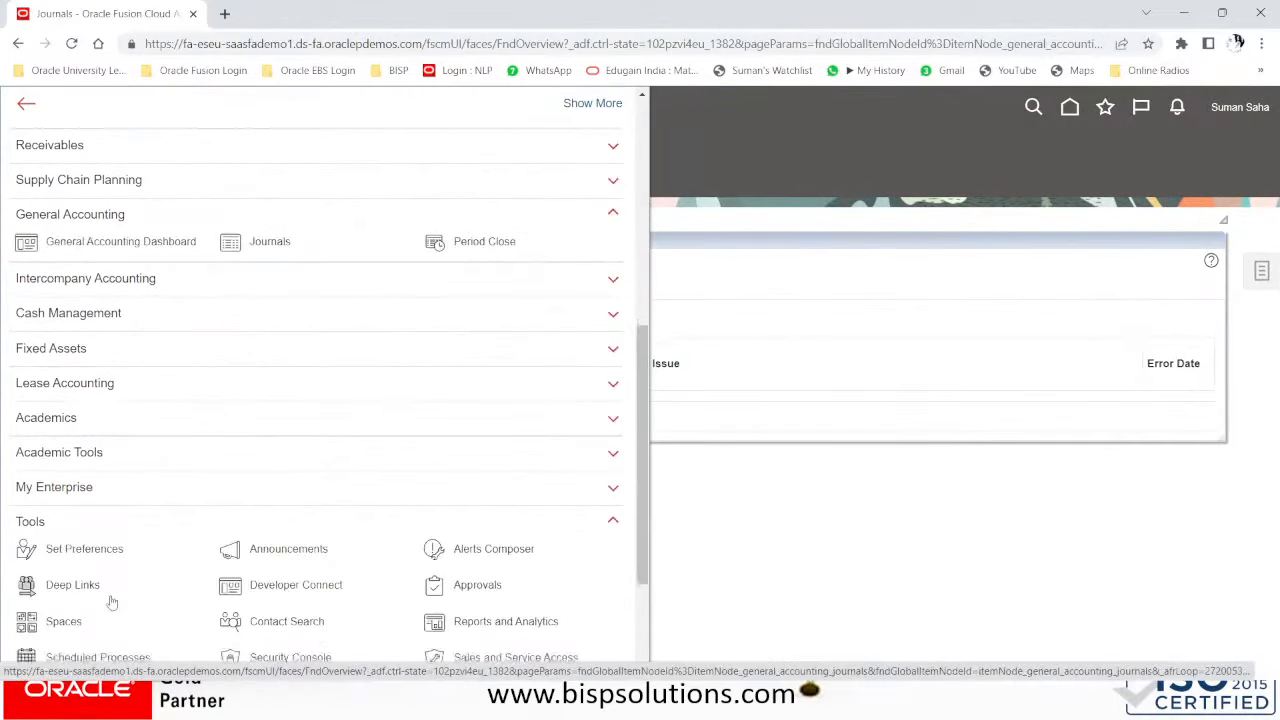
{"action": "scroll", "coordinate": [112, 602], "scroll_direction": "down", "scroll_amount": 2}
{"action": "left_click", "coordinate": [121, 476]}
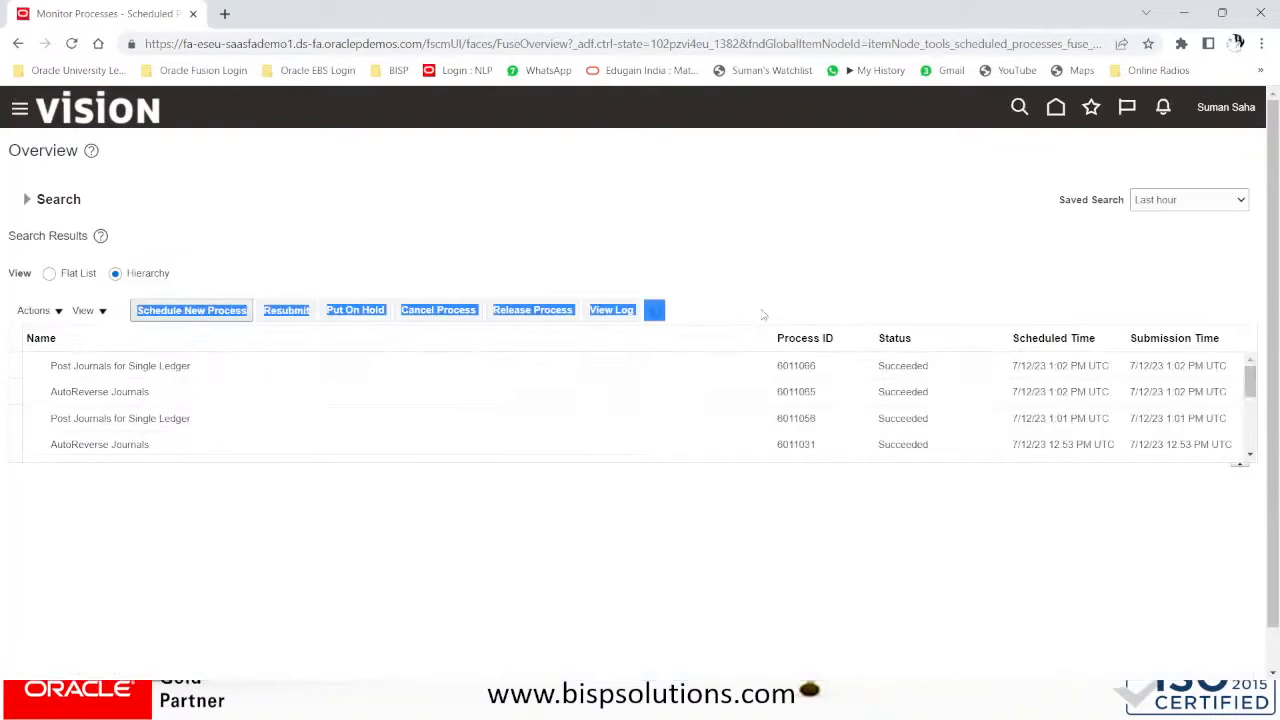
{"action": "left_click", "coordinate": [658, 312]}
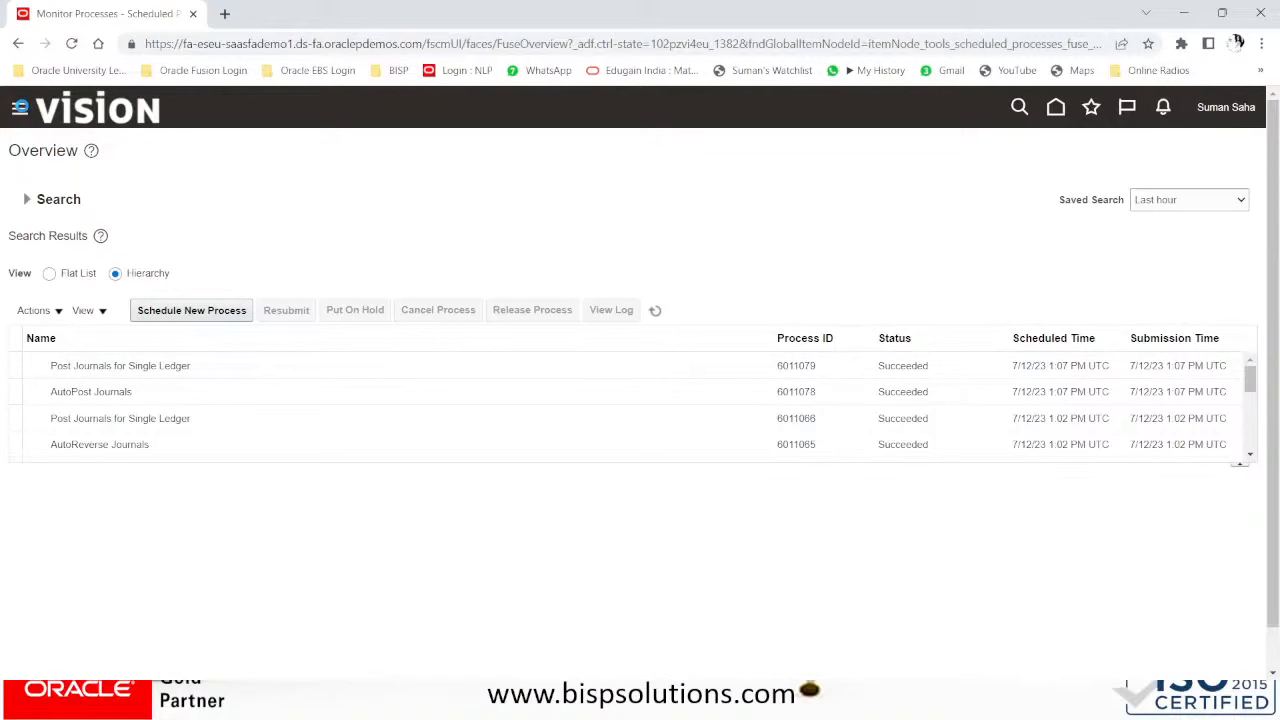
{"action": "left_click", "coordinate": [20, 107]}
{"action": "scroll", "coordinate": [249, 394], "scroll_direction": "down", "scroll_amount": 3}
{"action": "left_click", "coordinate": [250, 396]}
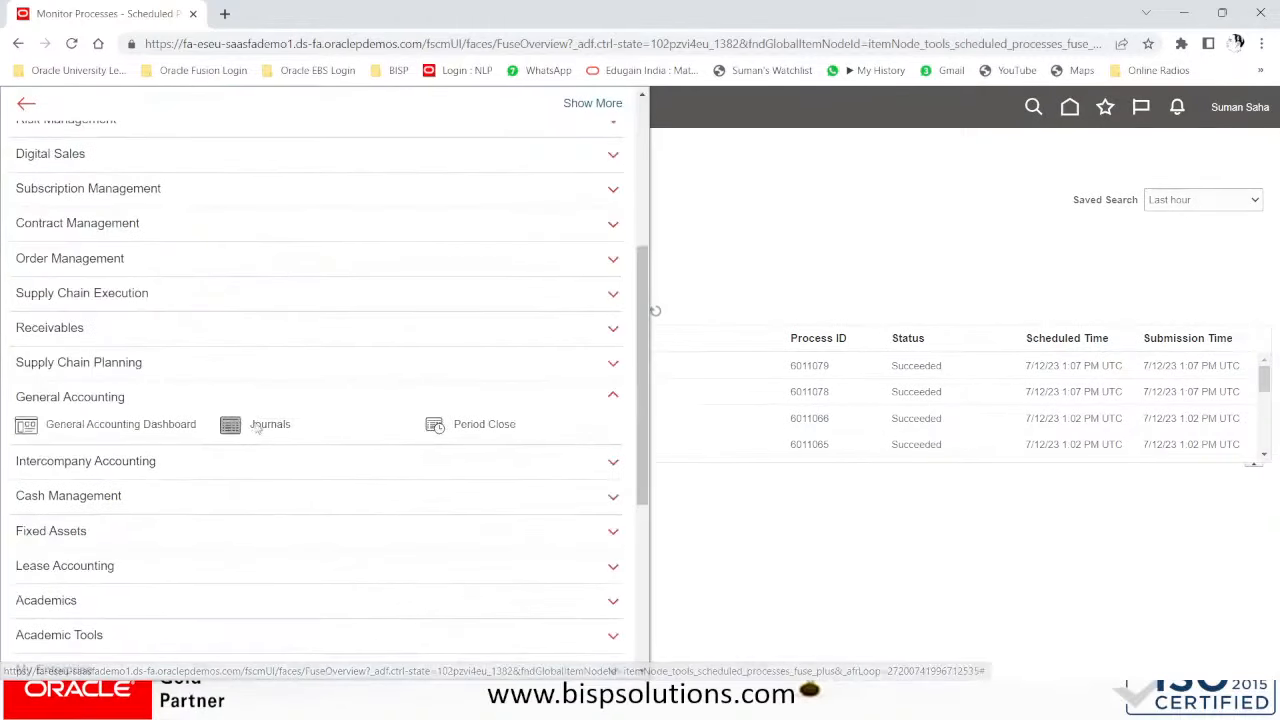
{"action": "left_click", "coordinate": [257, 426]}
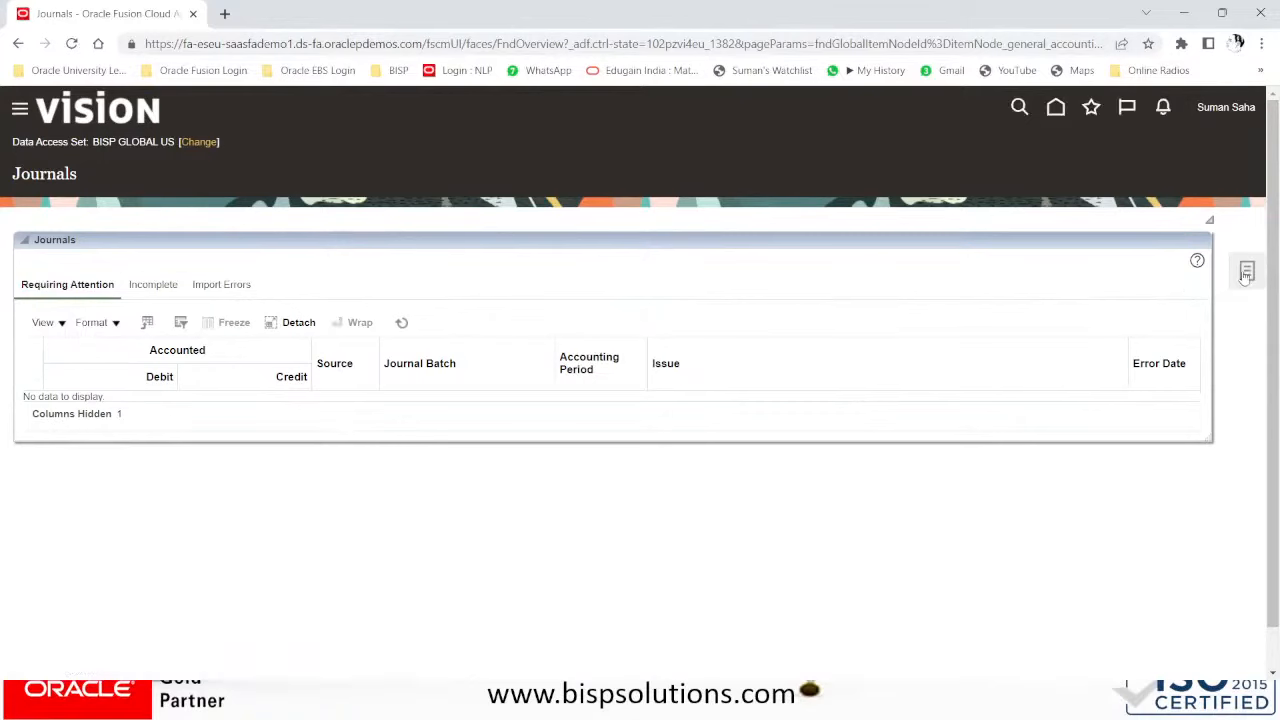
- Search Manage Journals, open the posted NEW-300 batch, and exit it without changes
{"action": "left_click", "coordinate": [1147, 164]}
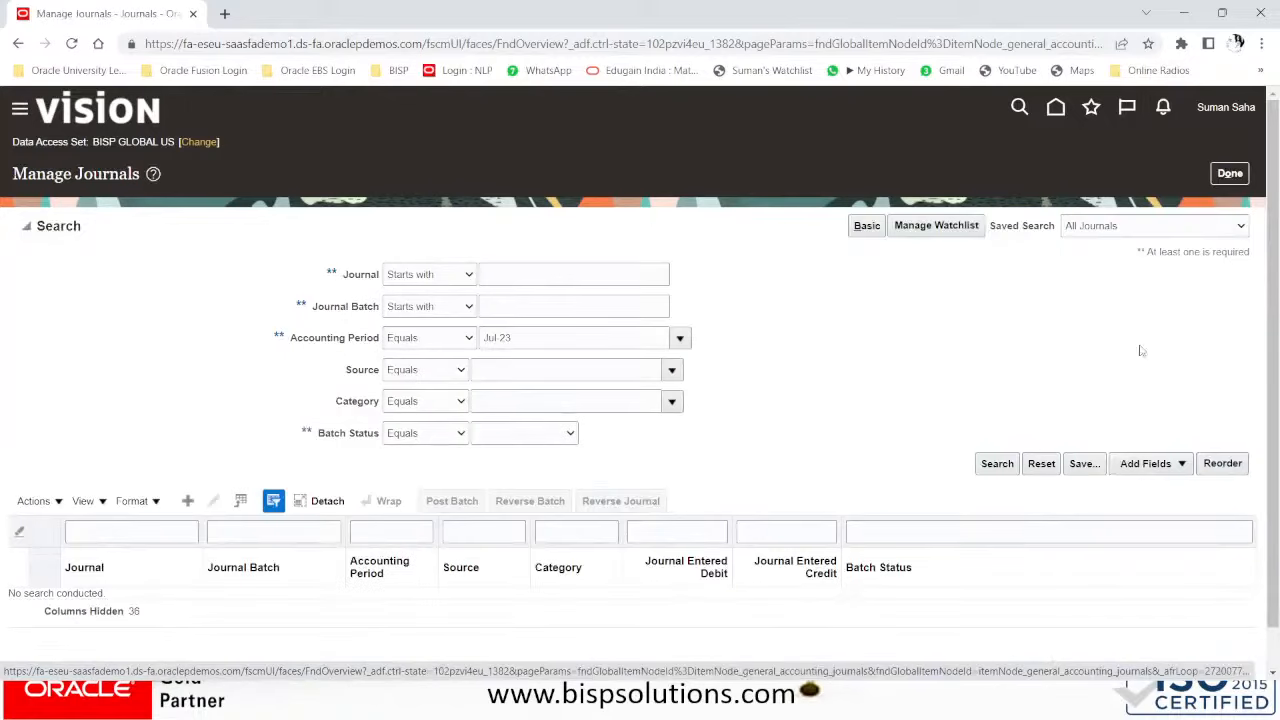
{"action": "left_click", "coordinate": [1000, 465]}
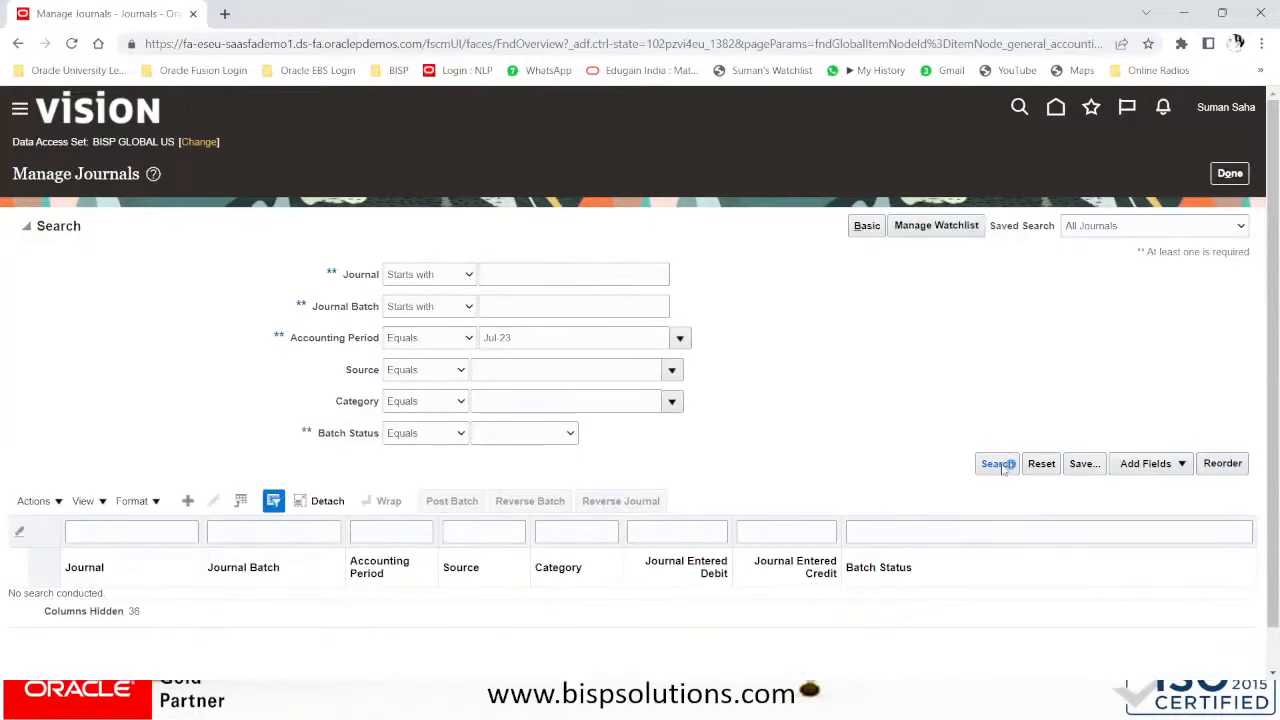
{"action": "left_click", "coordinate": [729, 373]}
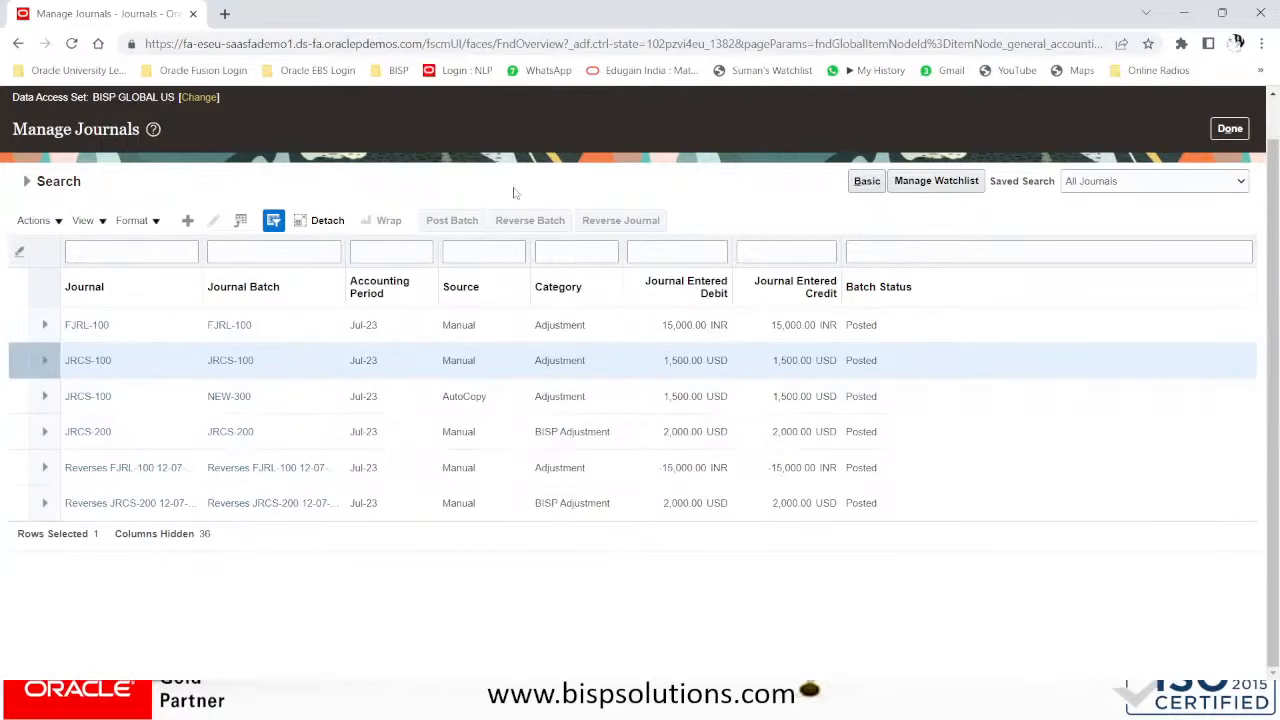
{"action": "left_click", "coordinate": [27, 181]}
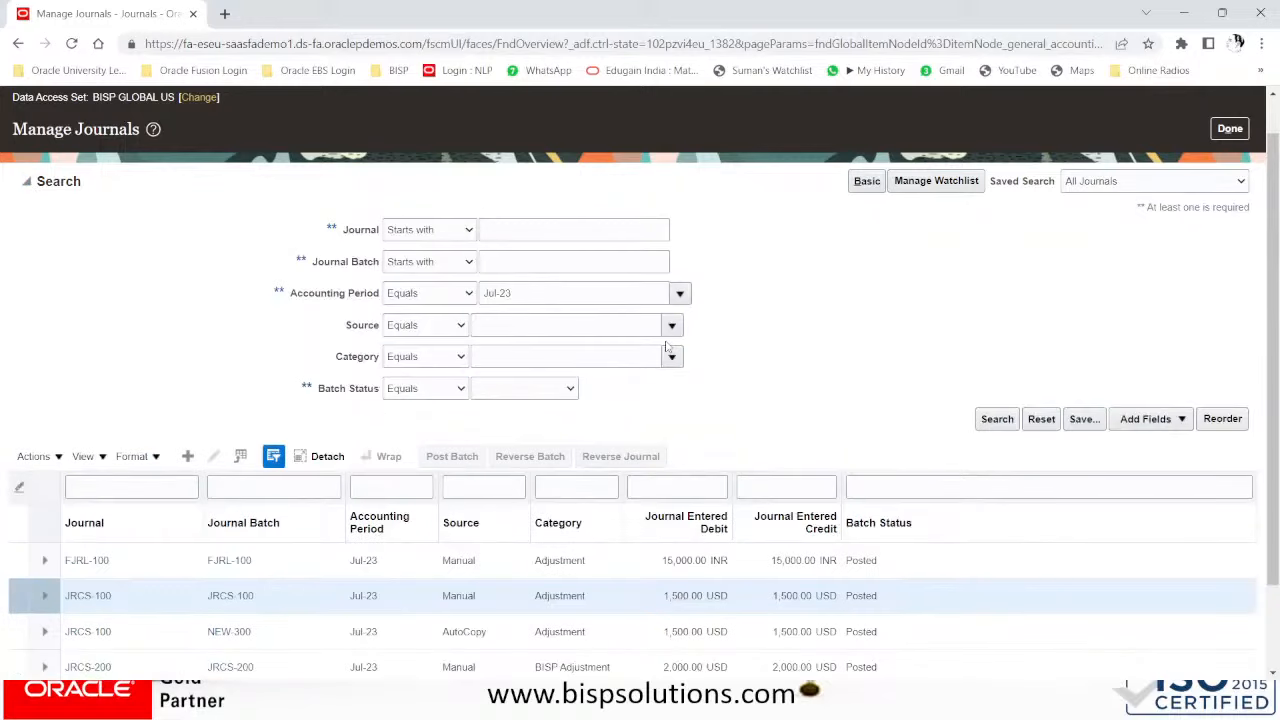
{"action": "left_click", "coordinate": [997, 418]}
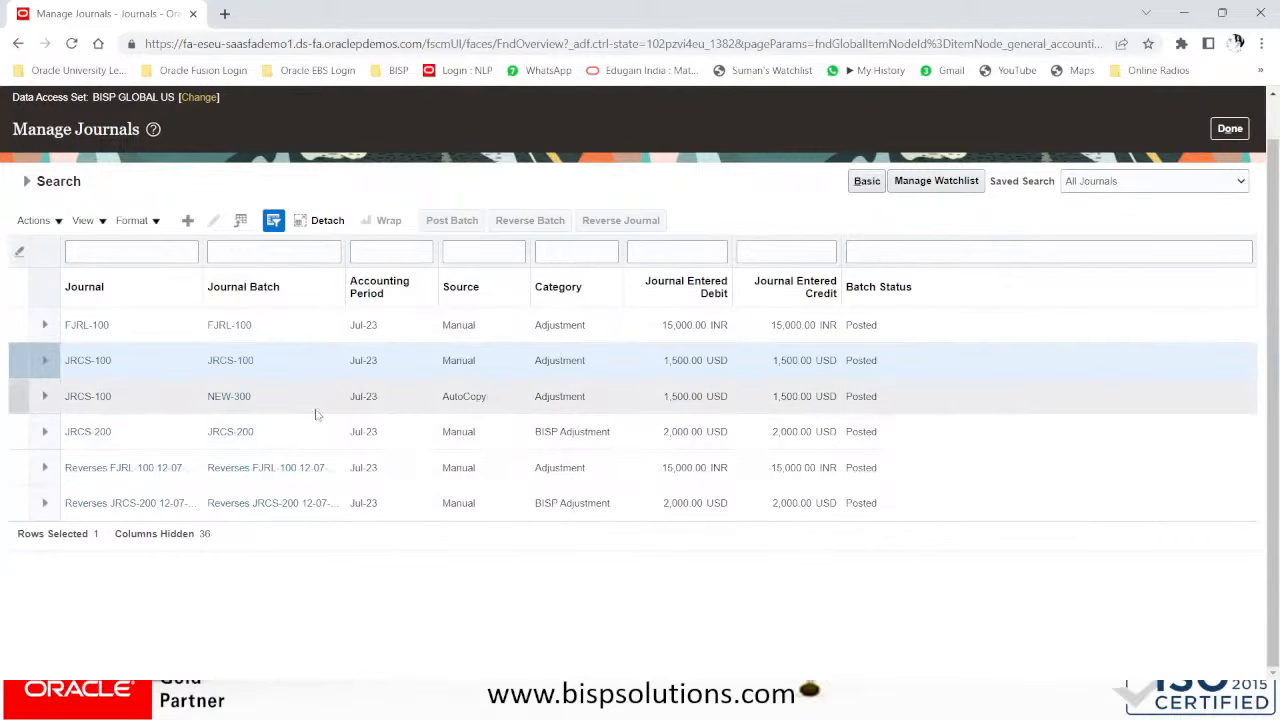
{"action": "left_click", "coordinate": [225, 398]}
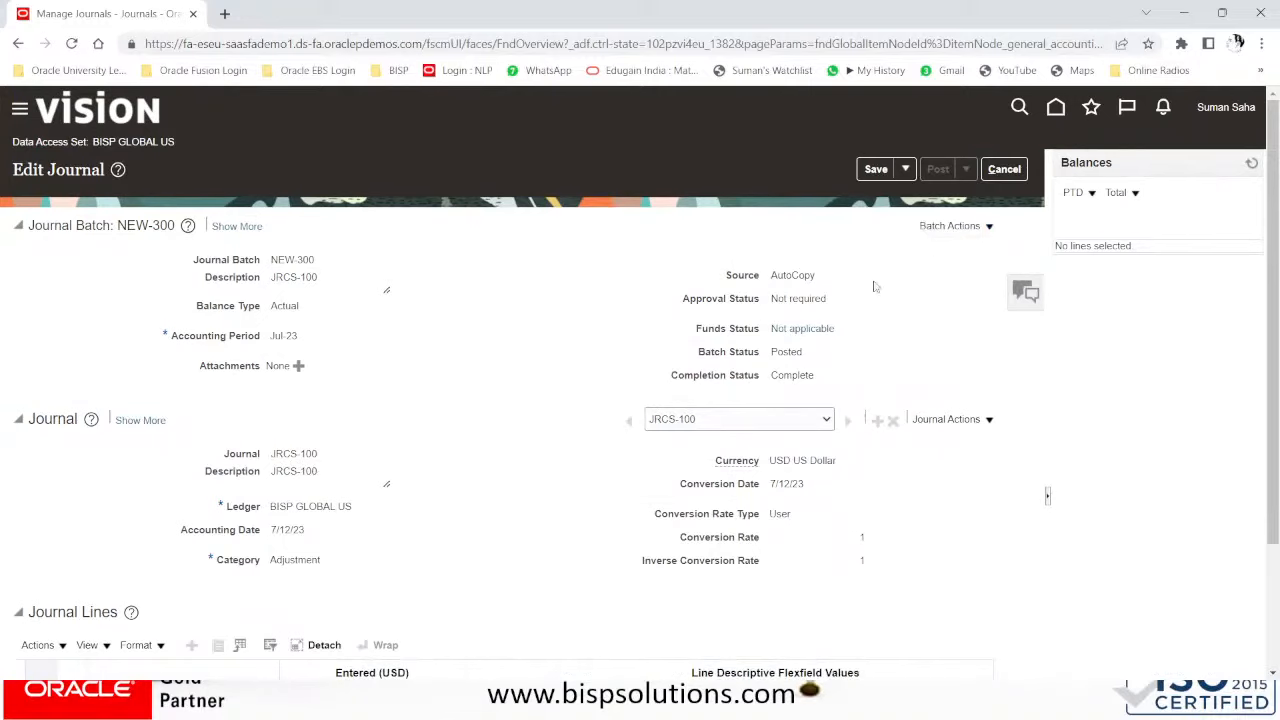
{"action": "left_click", "coordinate": [1004, 169]}
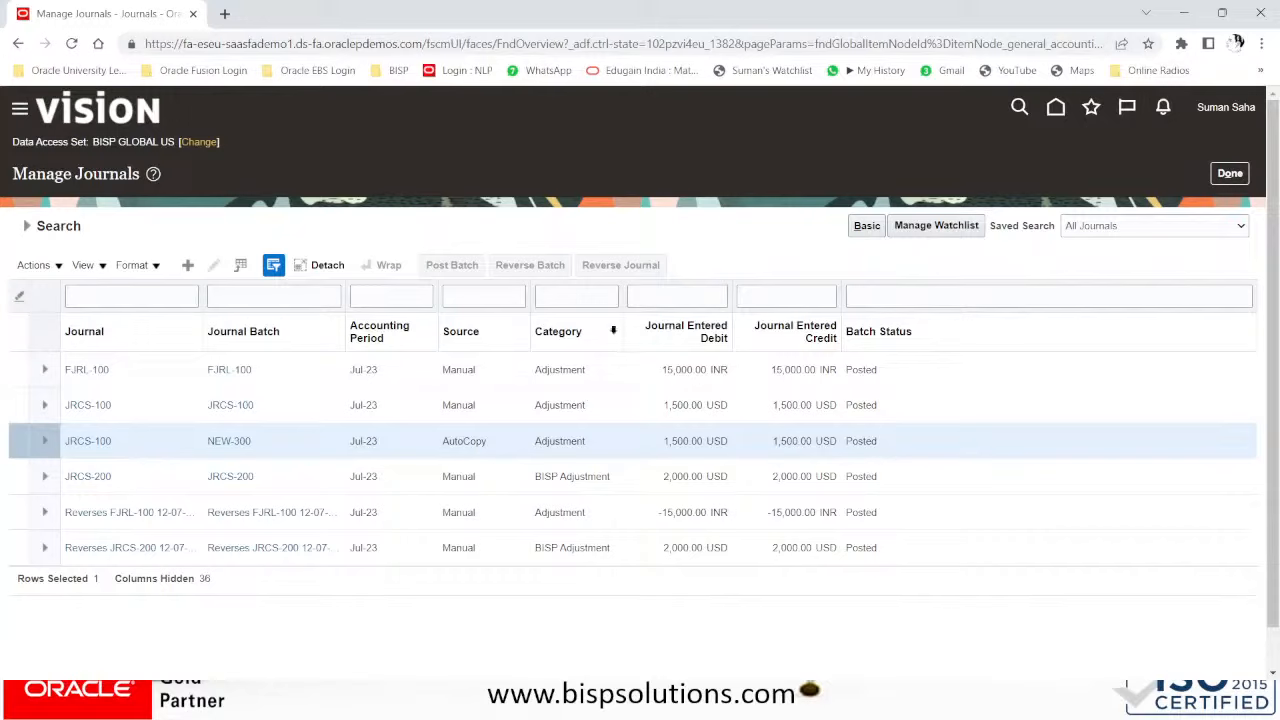
- Sign out of Oracle Fusion from the user menu and confirm
{"action": "left_click", "coordinate": [1234, 114]}
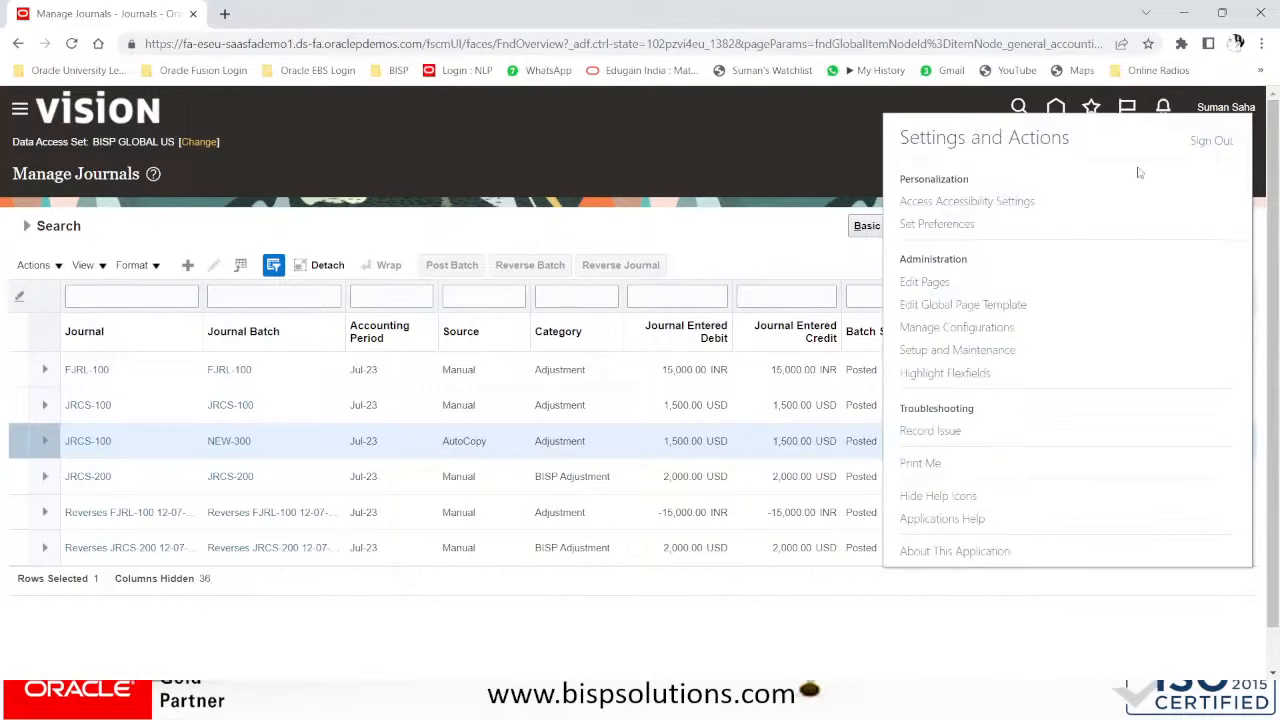
{"action": "left_click", "coordinate": [1212, 141]}
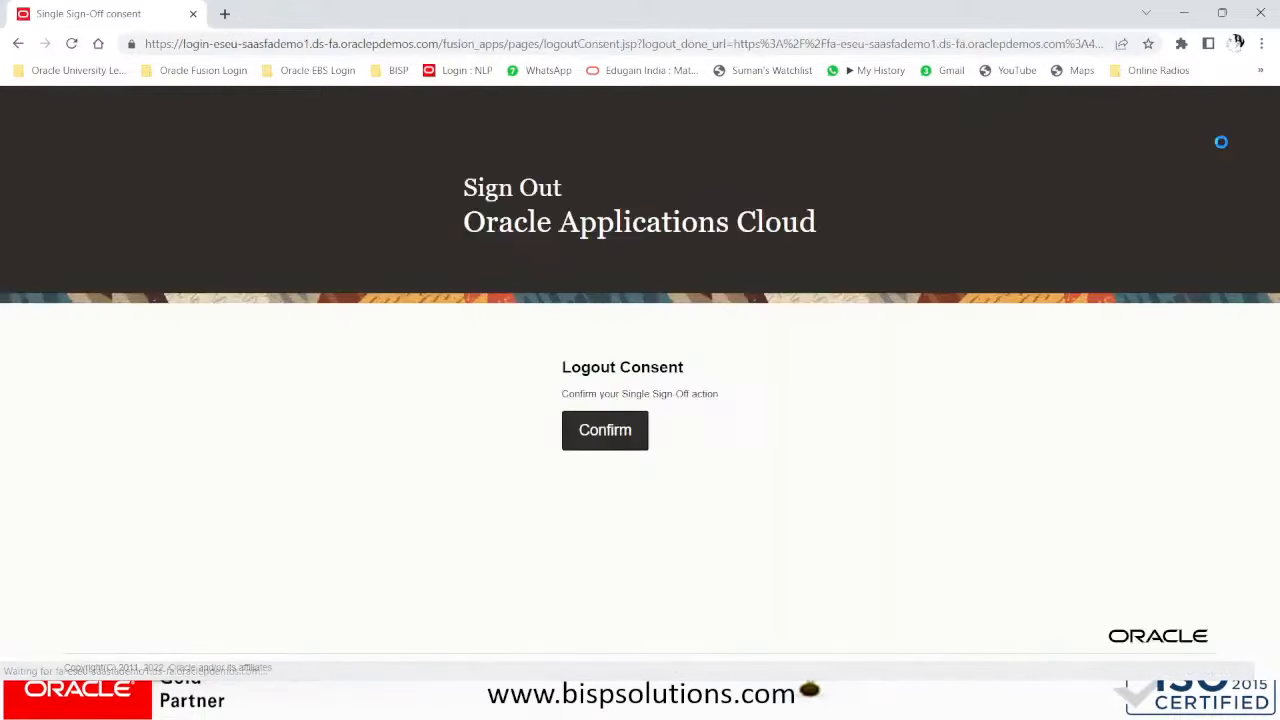
{"action": "left_click", "coordinate": [598, 441]}
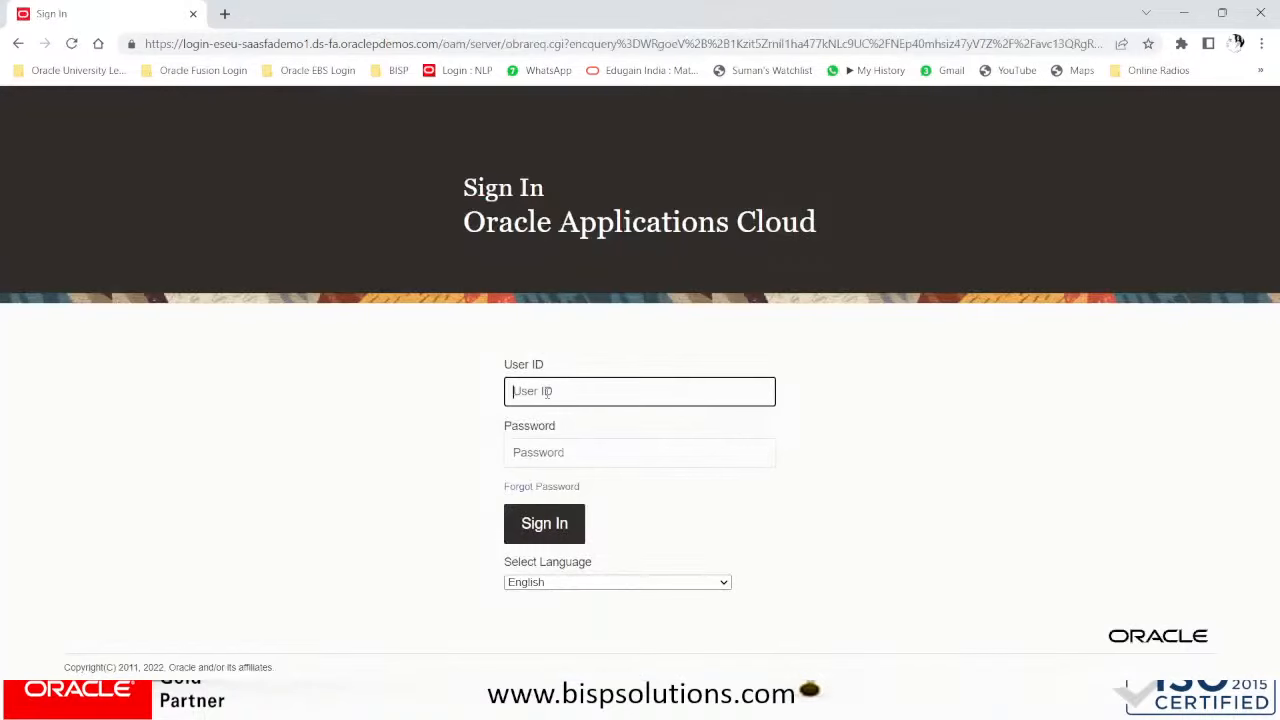
- Sign back in with a different user's ID and password
{"action": "key", "text": "Tab"}
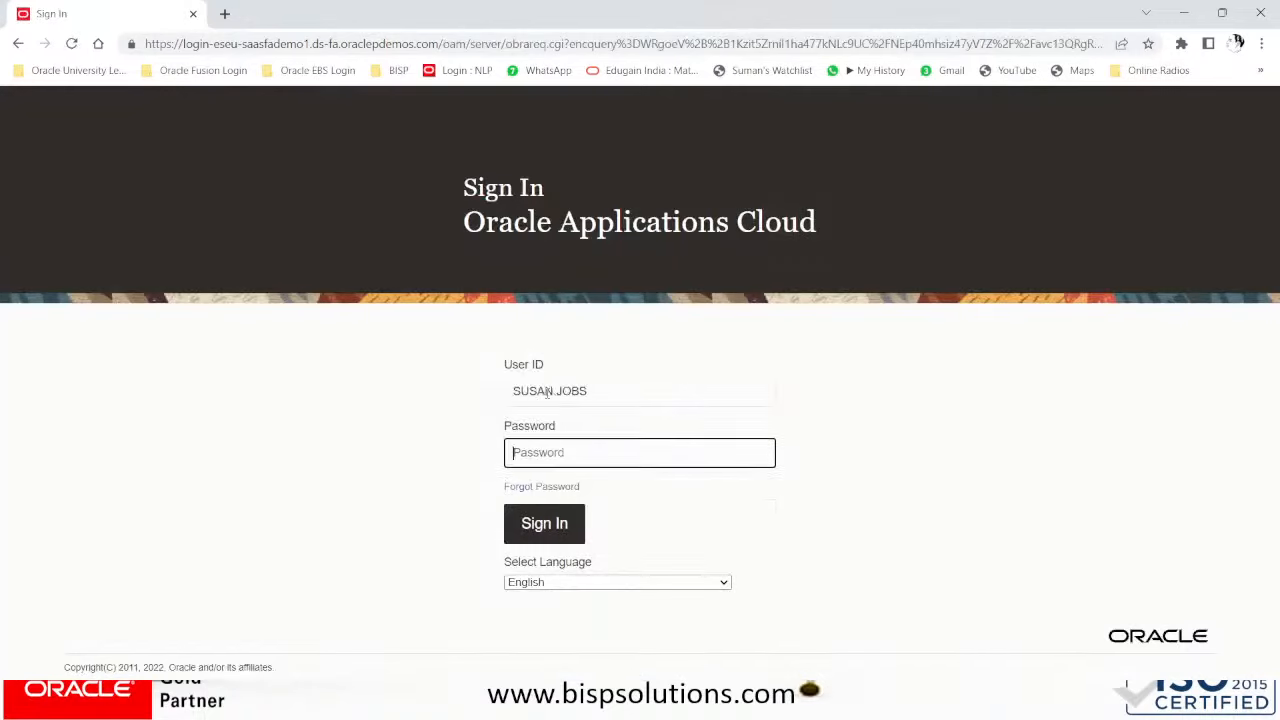
{"action": "type", "text": "•••"}
{"action": "key", "text": "Return"}
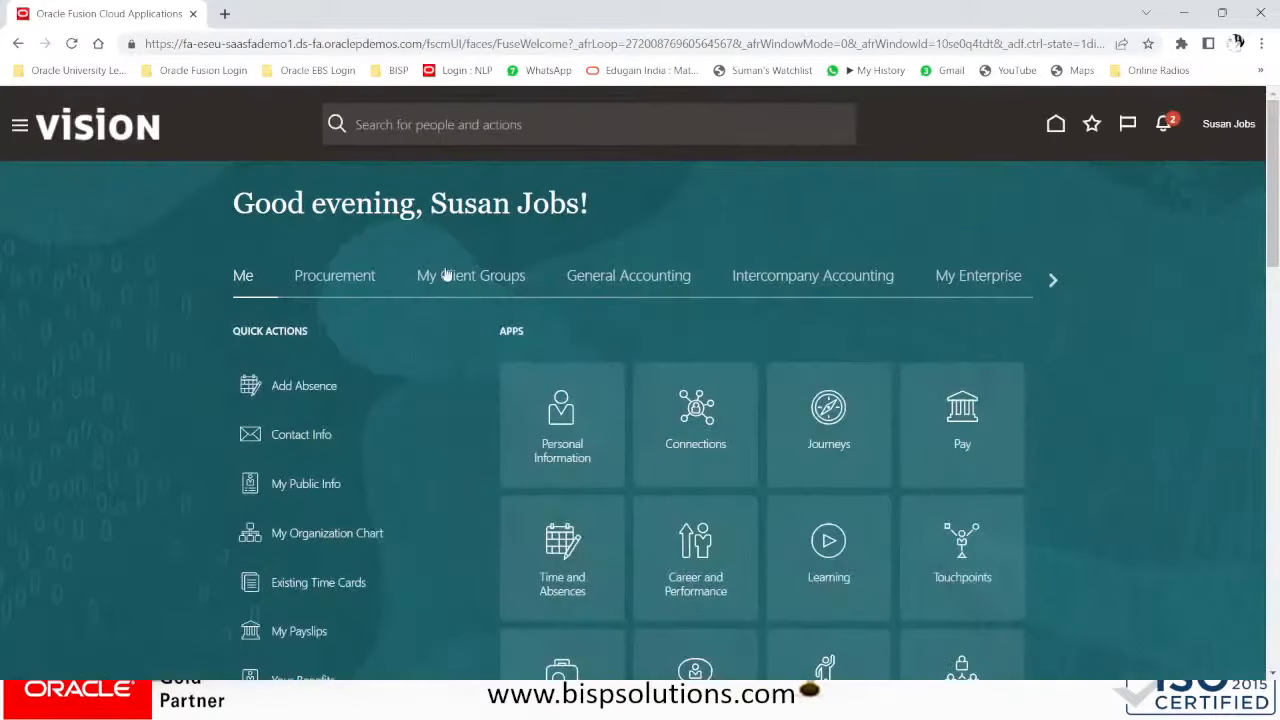
- Open General Accounting Journals, start Create Journal, check the Ledger list, then cancel unsaved
{"action": "left_click", "coordinate": [623, 283]}
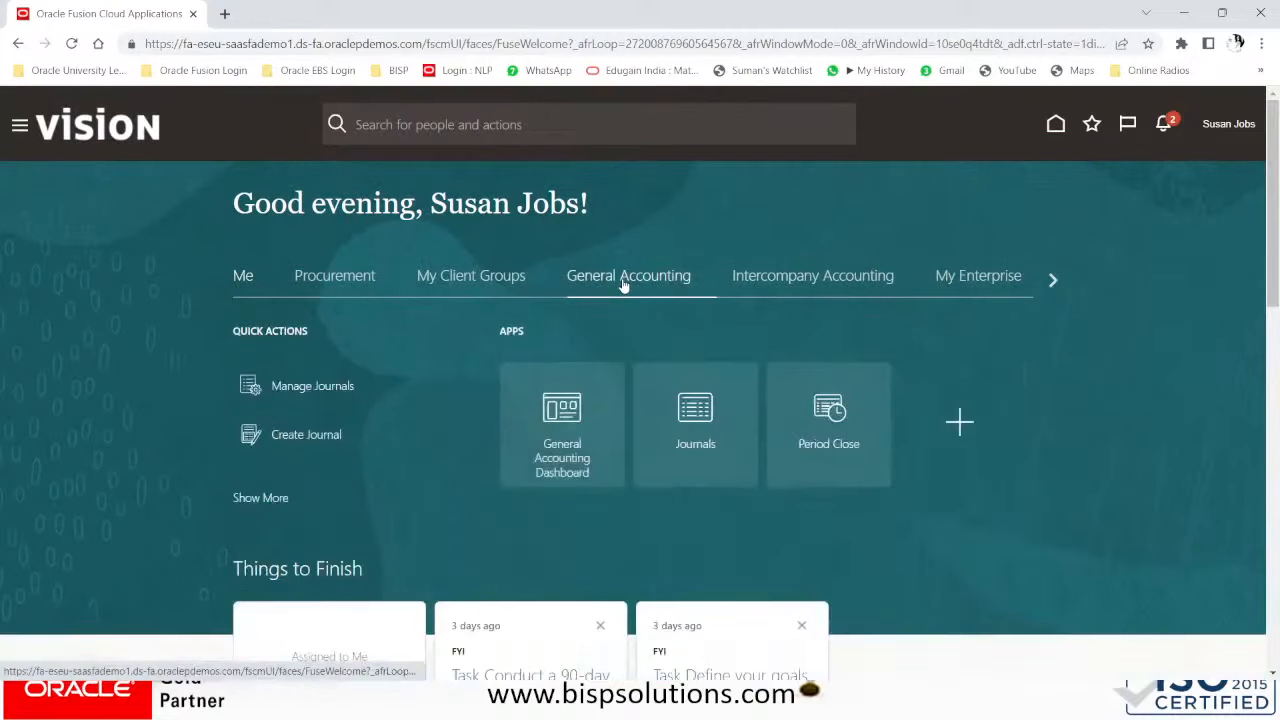
{"action": "left_click", "coordinate": [700, 449]}
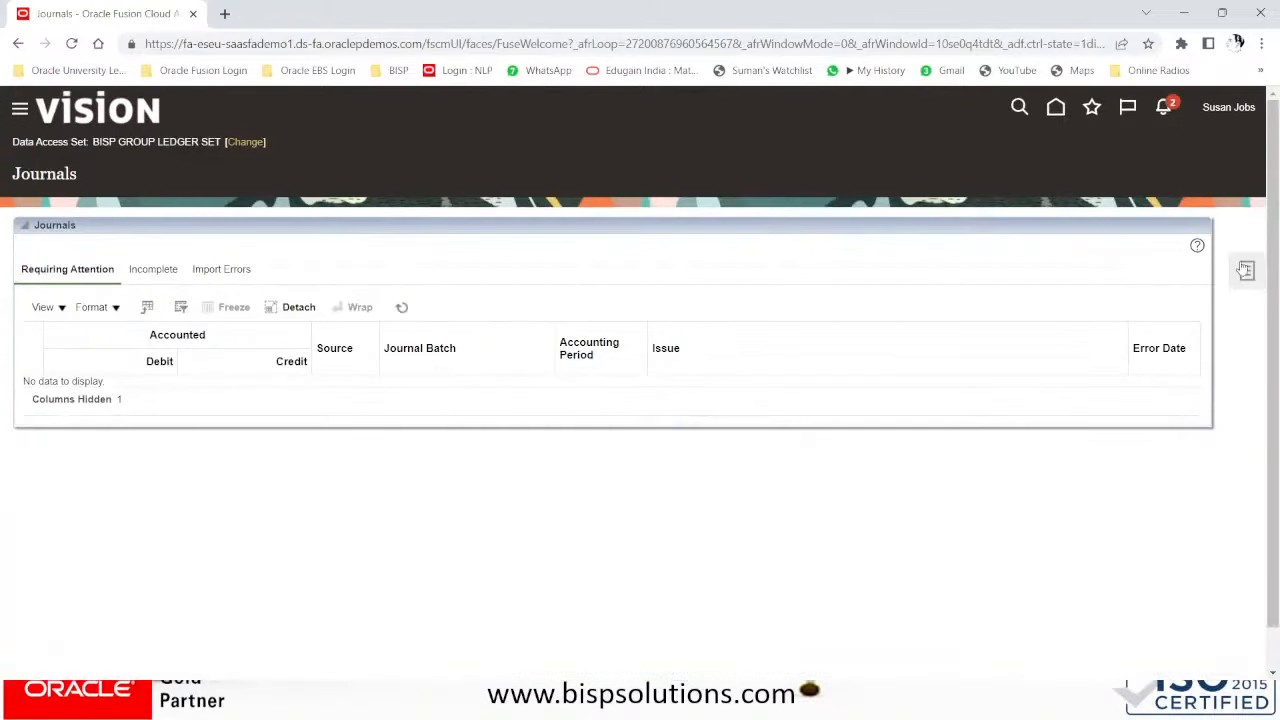
{"action": "left_click", "coordinate": [1245, 270]}
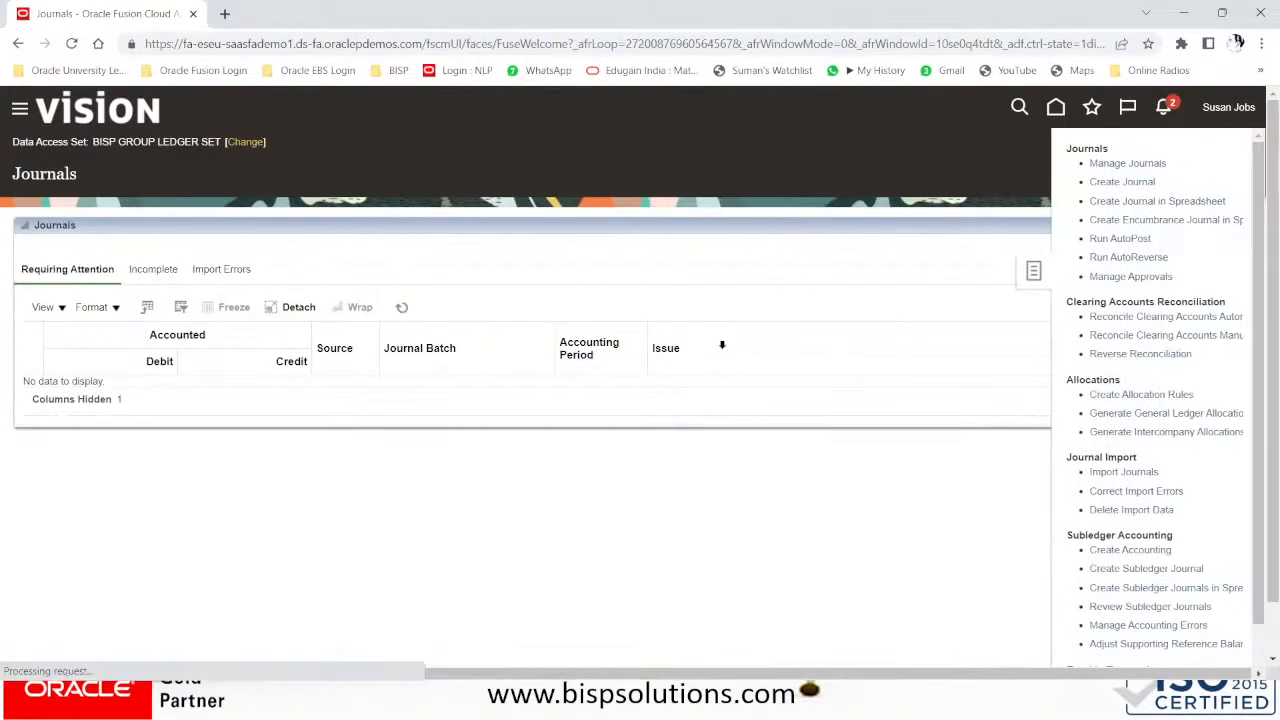
{"action": "left_click", "coordinate": [1110, 181]}
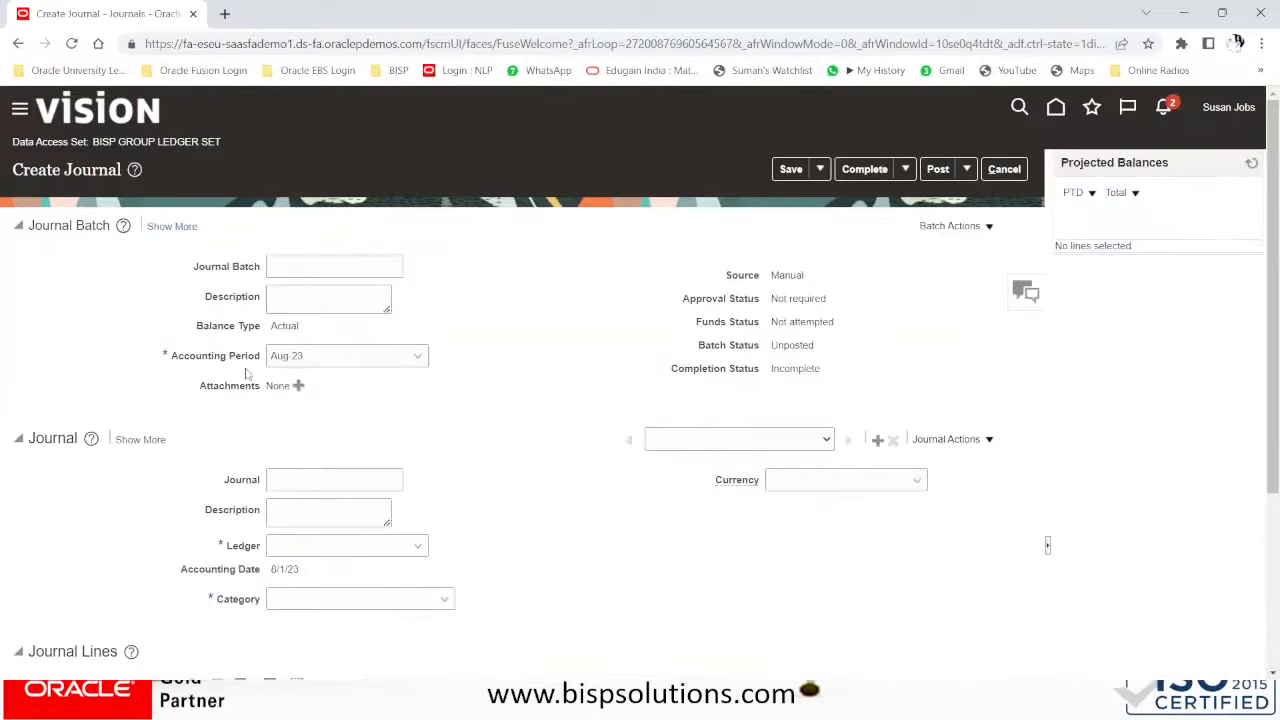
{"action": "scroll", "coordinate": [313, 497], "scroll_direction": "down", "scroll_amount": 2}
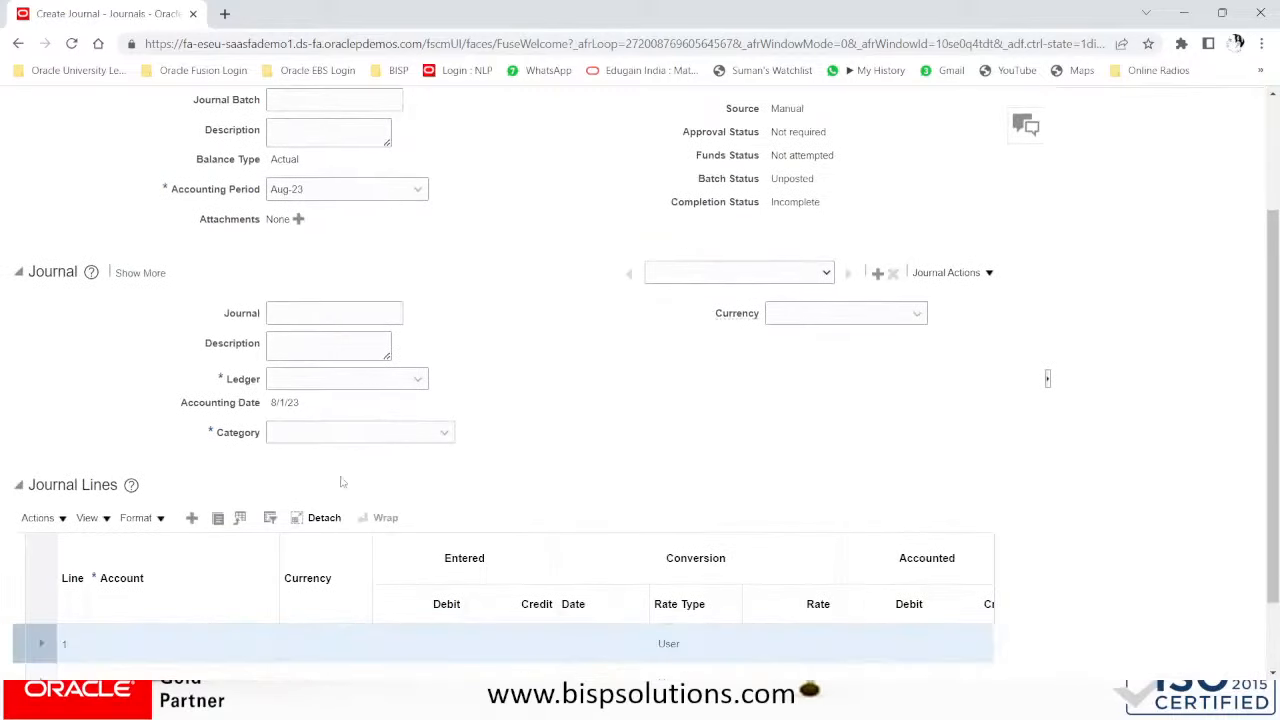
{"action": "left_click", "coordinate": [366, 379]}
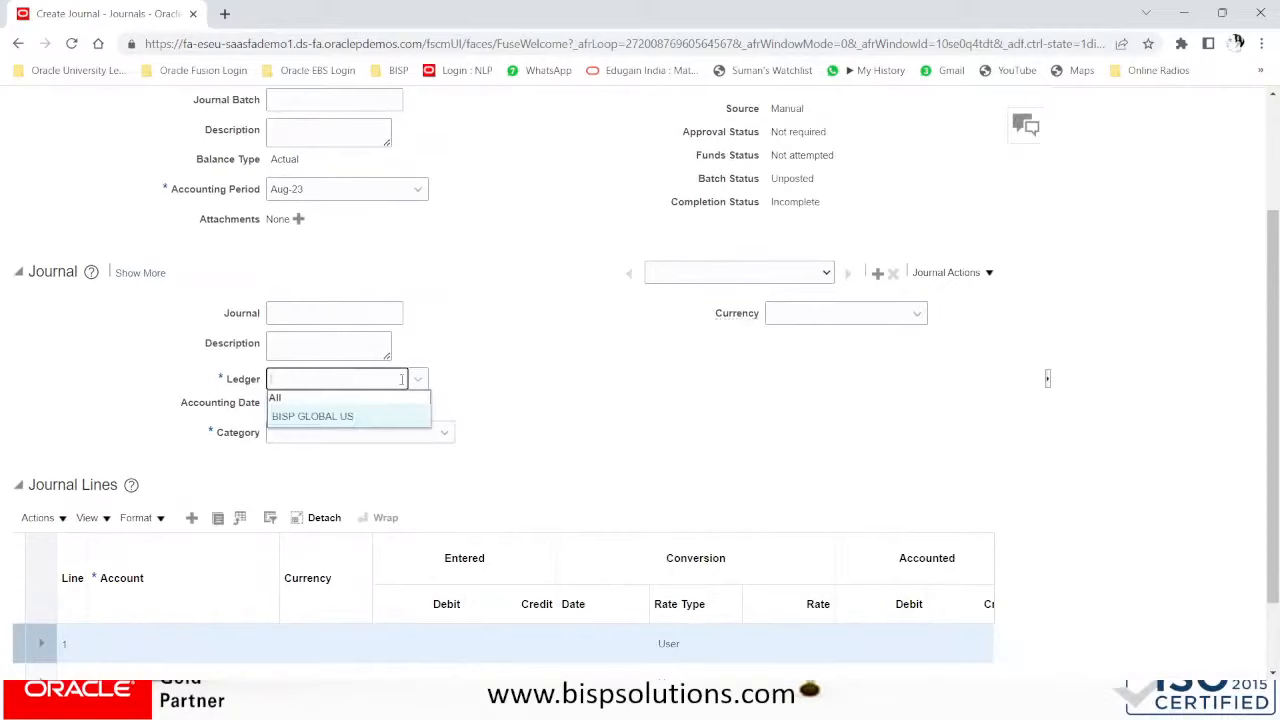
{"action": "left_click", "coordinate": [507, 382]}
{"action": "scroll", "coordinate": [493, 385], "scroll_direction": "up", "scroll_amount": 2}
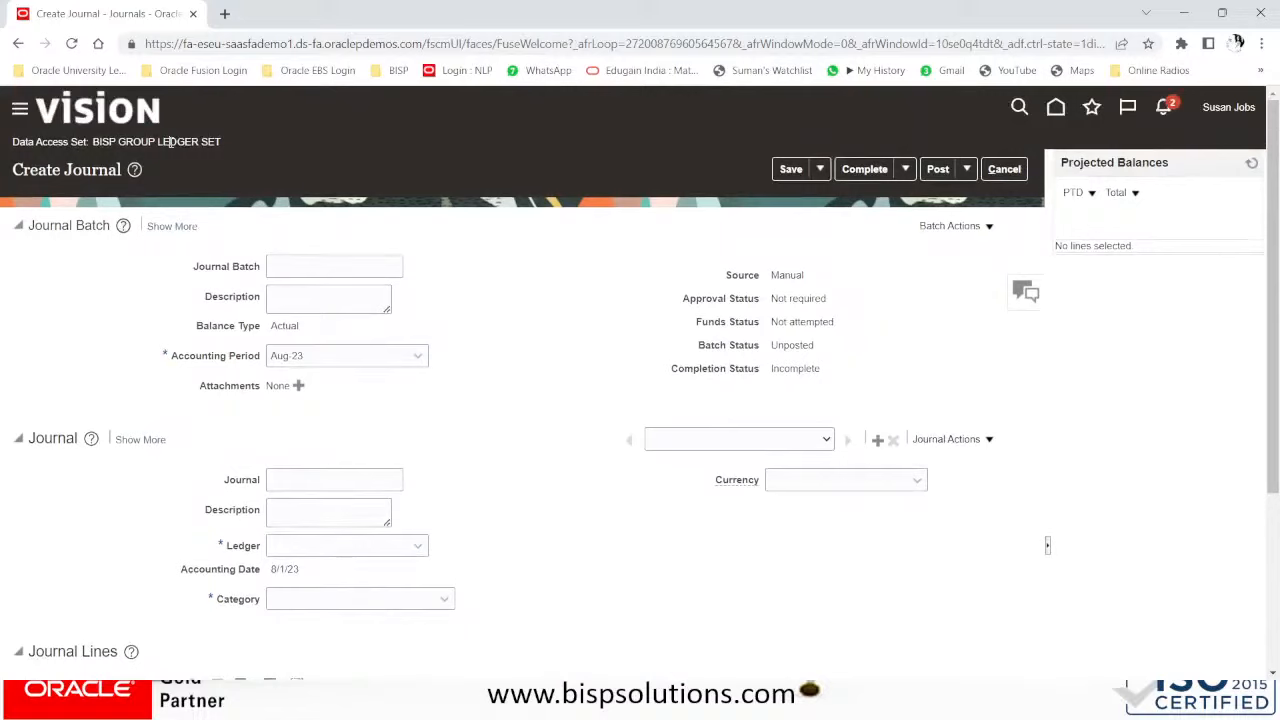
{"action": "left_click", "coordinate": [1006, 170]}
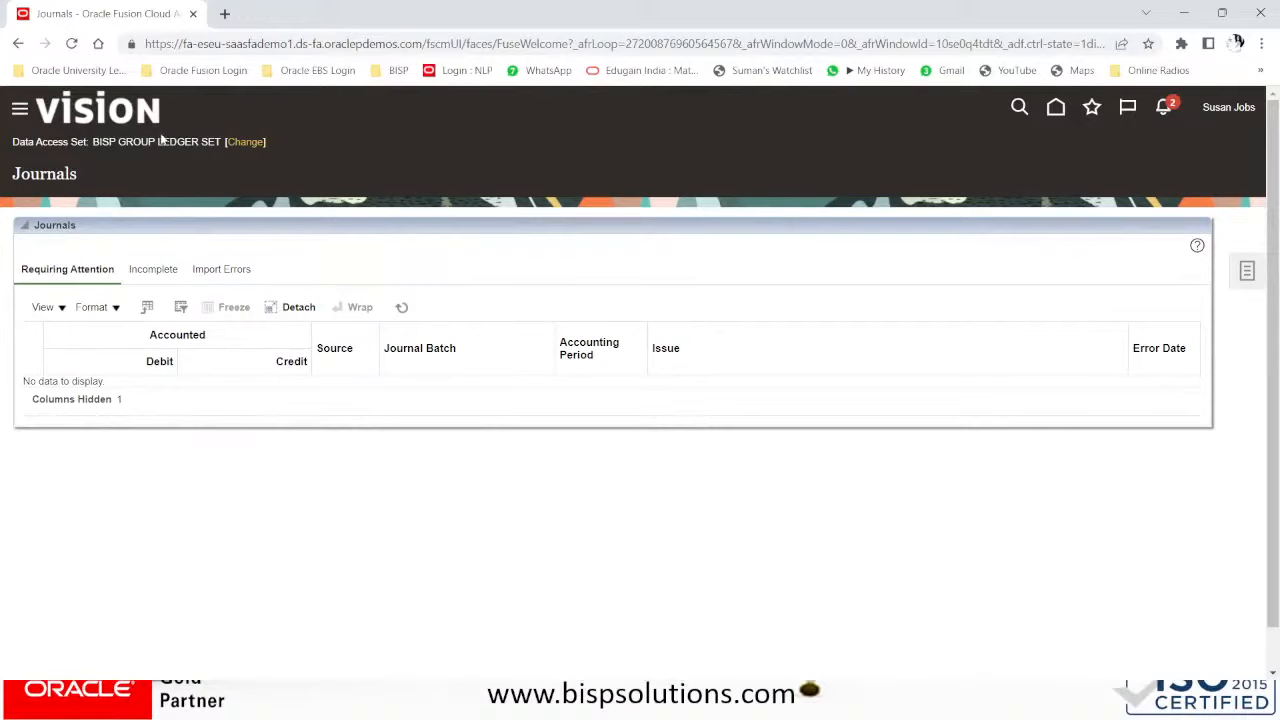
{"action": "left_click", "coordinate": [247, 143]}
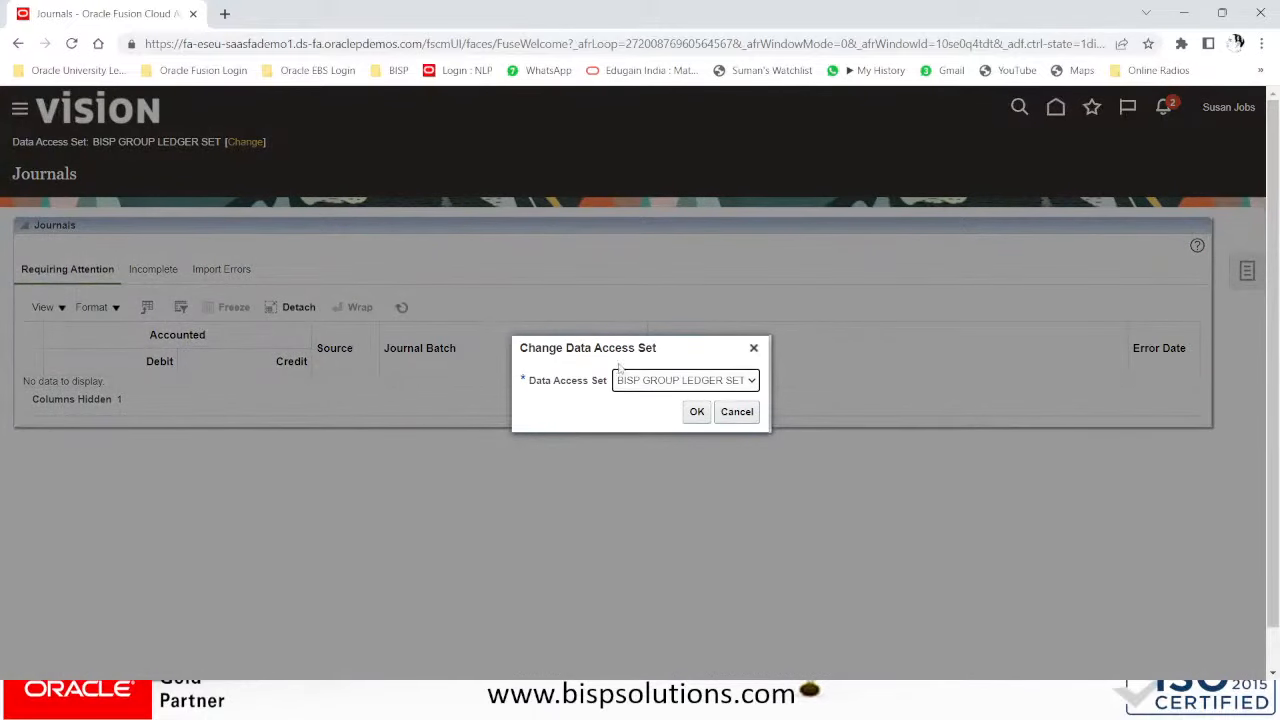
{"action": "left_click", "coordinate": [652, 380]}
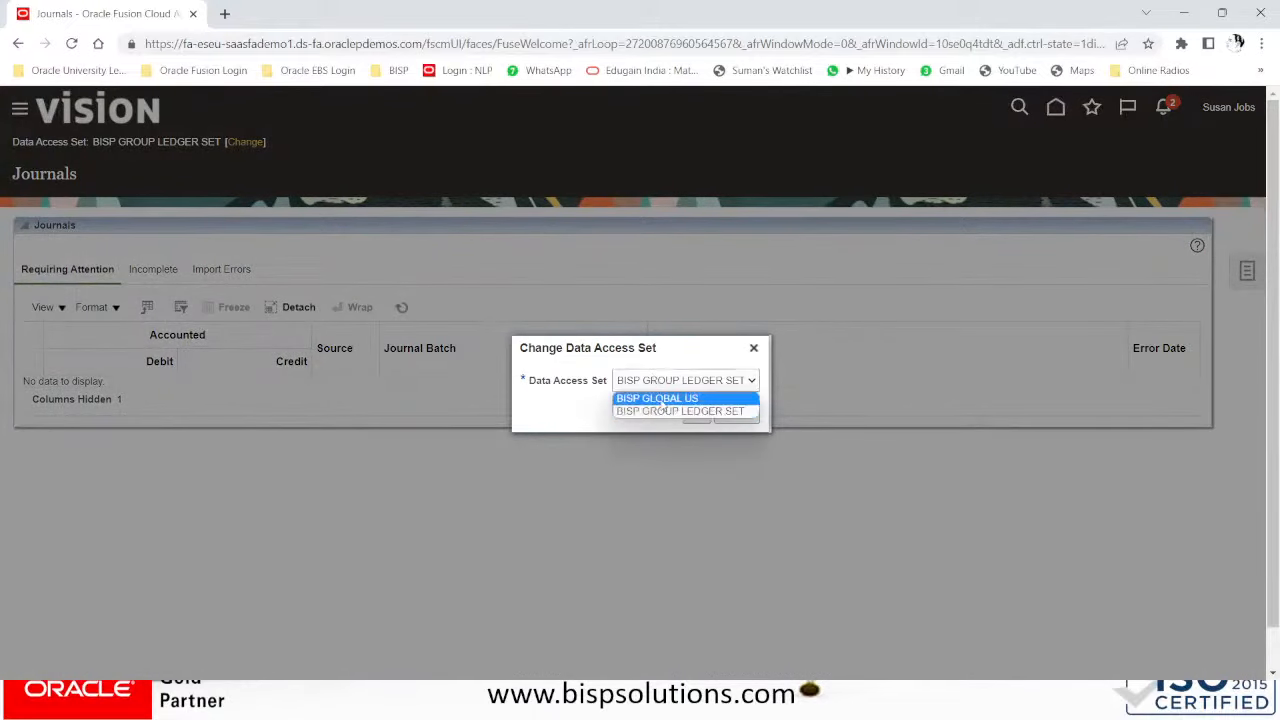
{"action": "left_click", "coordinate": [665, 411]}
{"action": "left_click", "coordinate": [696, 411]}
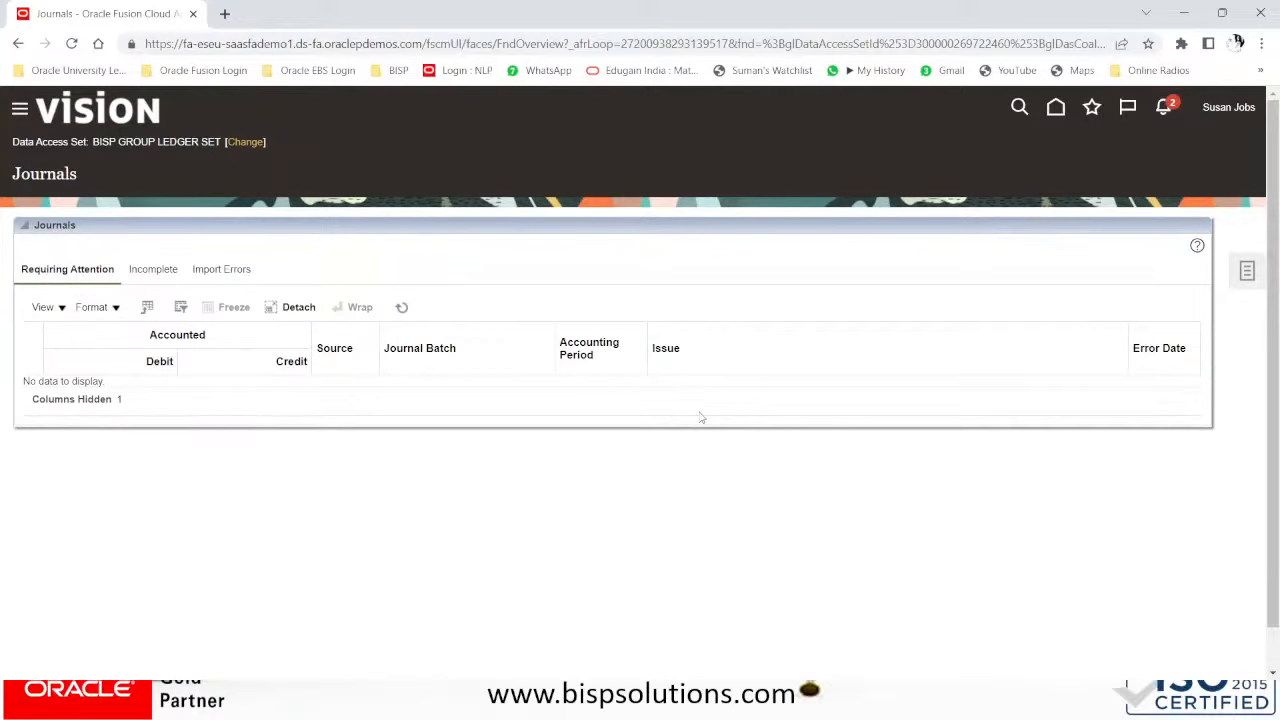
- Advance the PowerPoint slide show to its end and return to the Day-05 agenda slide
{"action": "key", "text": "alt+Tab"}
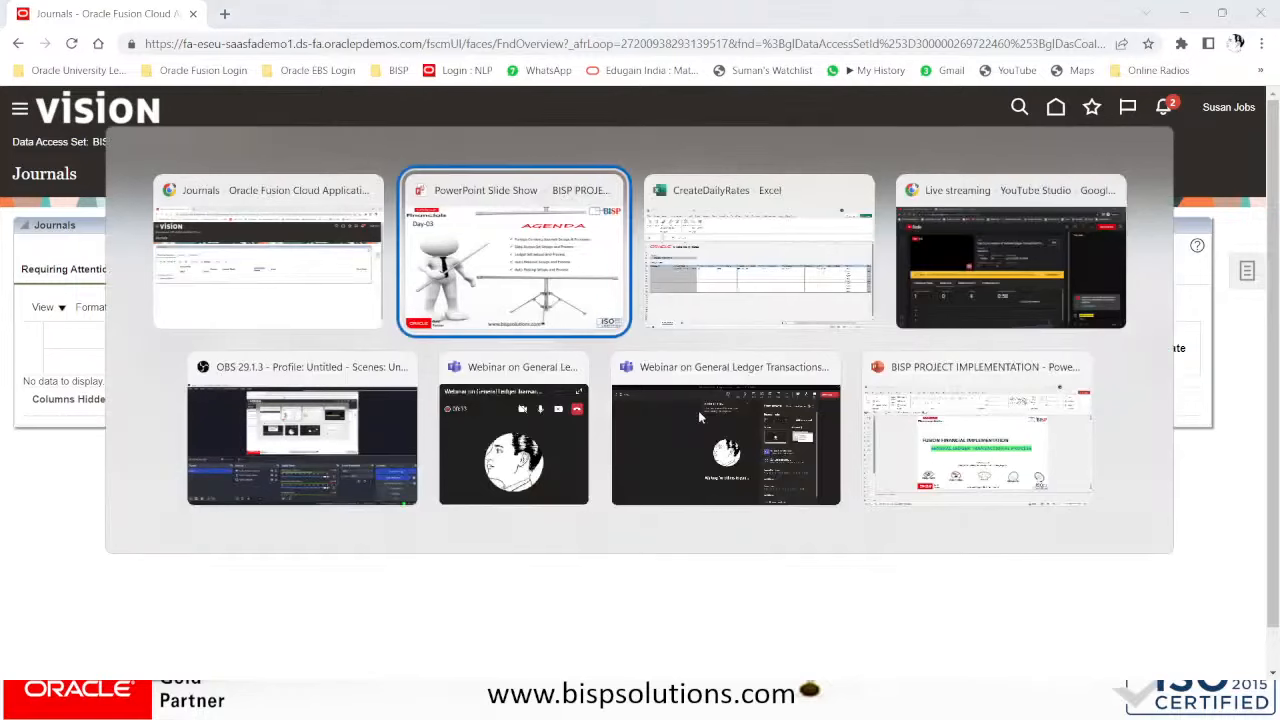
{"action": "key", "text": "Right"}
{"action": "key", "text": "Right"}
{"action": "key", "text": "Right"}
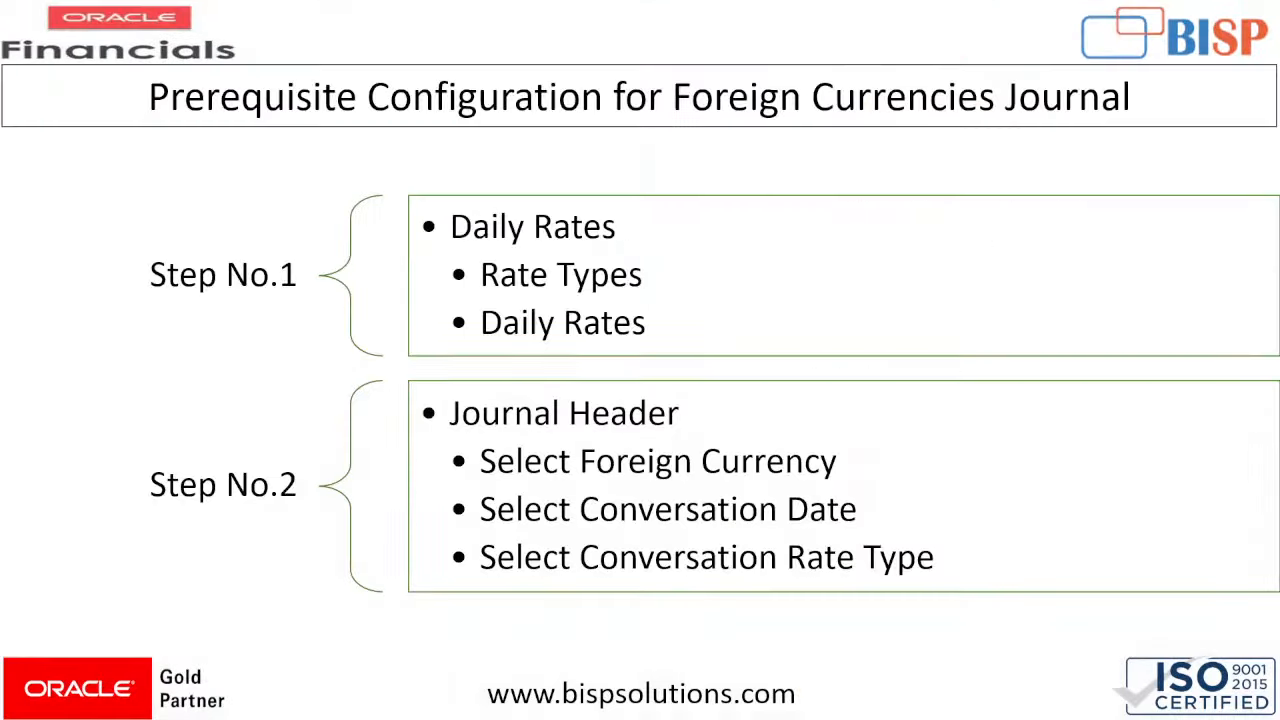
{"action": "key", "text": "Right"}
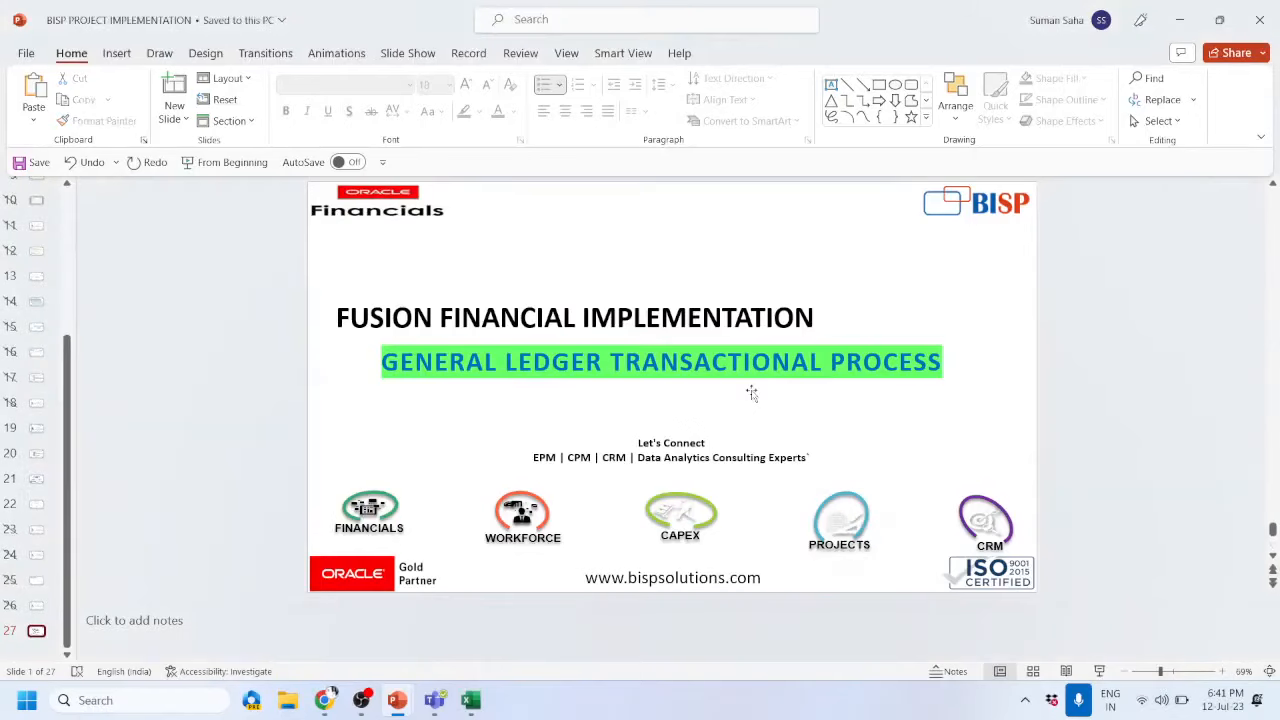
{"action": "key", "text": "Up"}
{"action": "key", "text": "alt"}
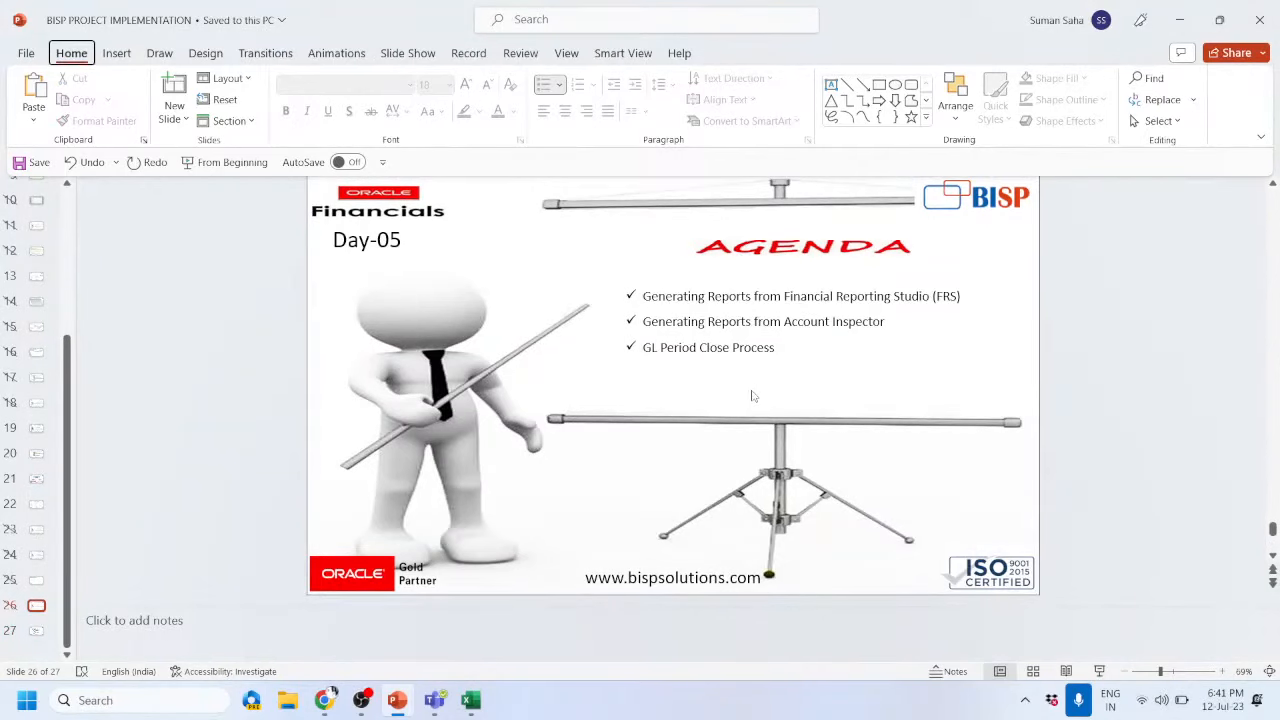
- Cycle through open windows via OBS toward the YouTube Studio live-stream window
{"action": "key", "text": "alt+Tab"}
{"action": "key", "text": "alt+Tab"}
{"action": "key", "text": "alt+Tab"}
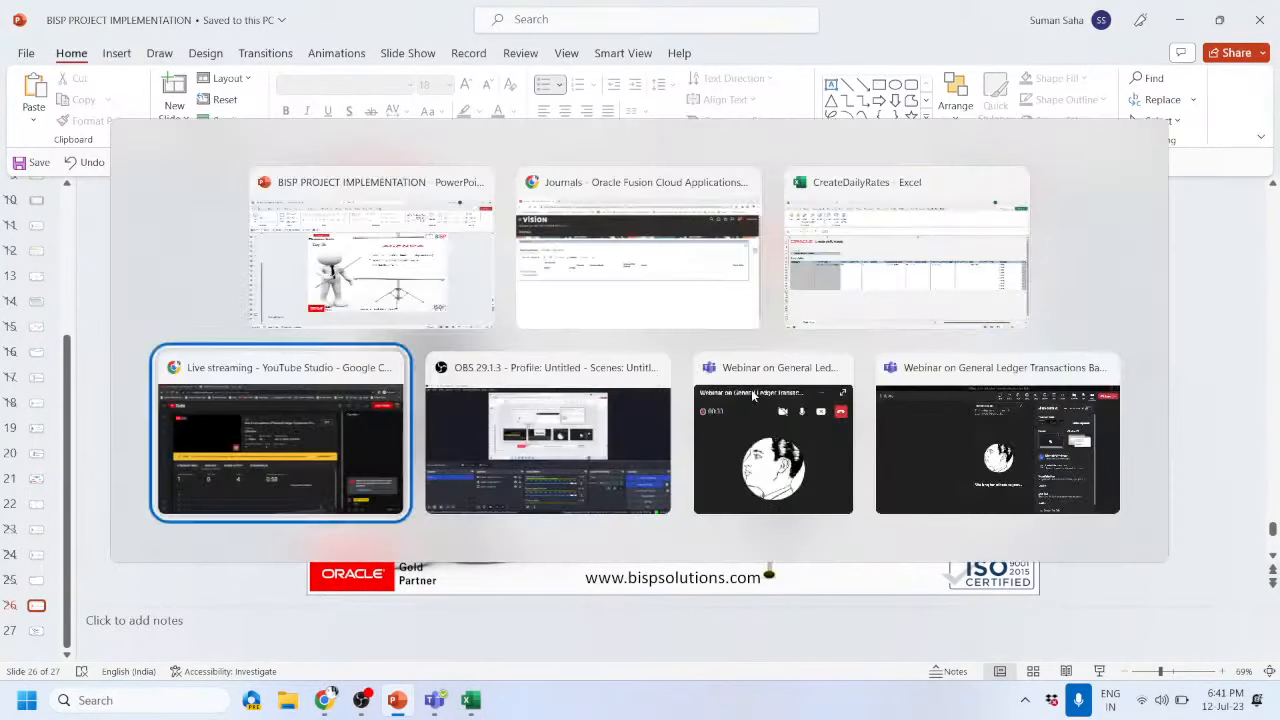
{"action": "key", "text": "alt+Tab"}
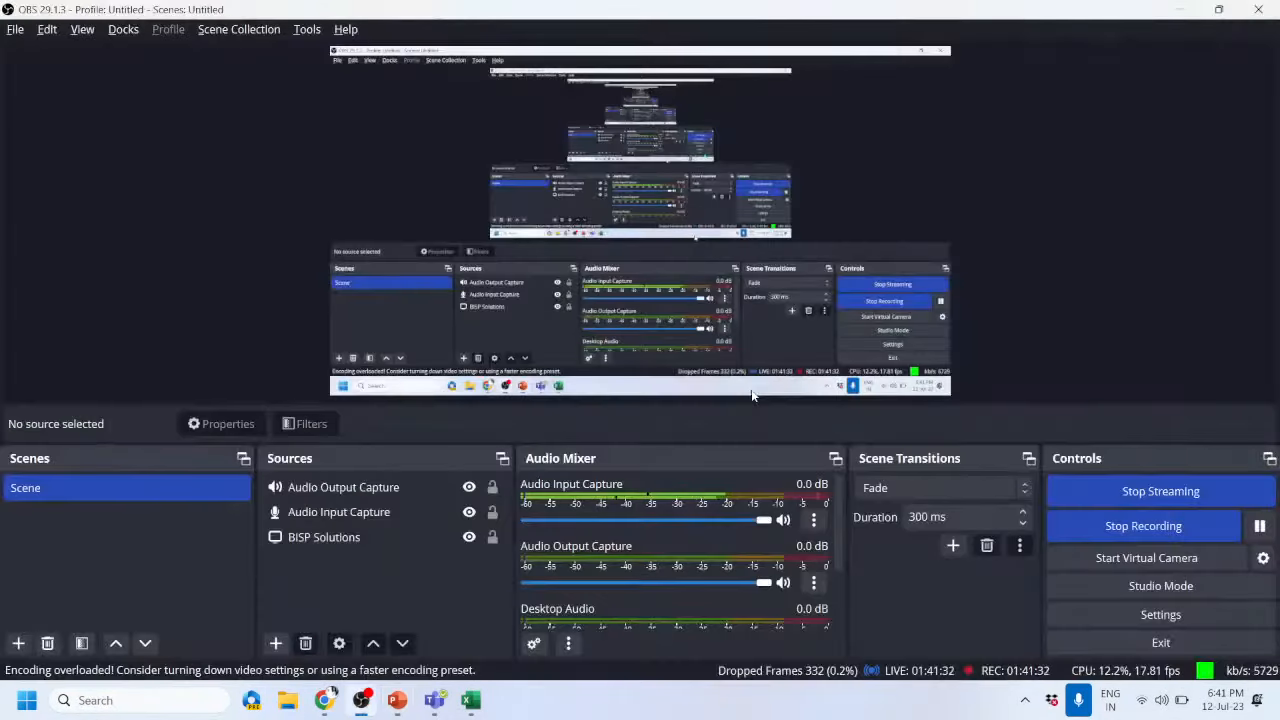
{"action": "key", "text": "alt+Tab"}
{"action": "key", "text": "alt+Tab"}
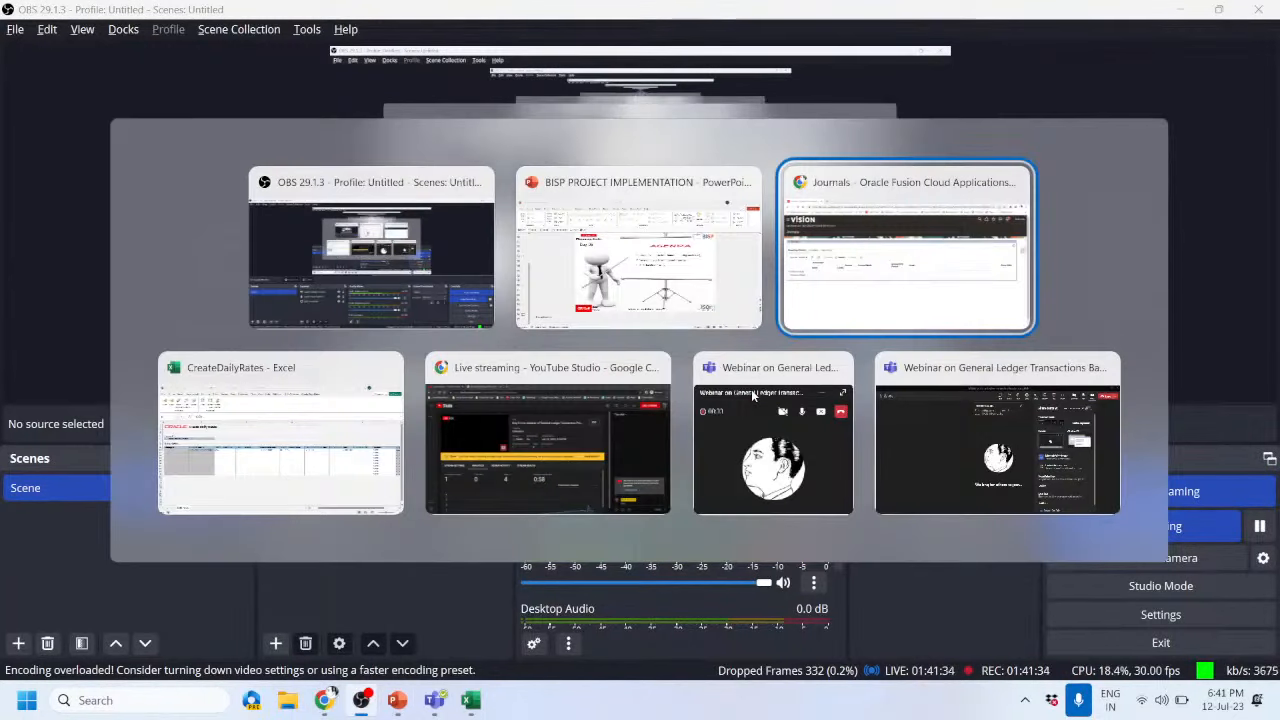
{"action": "key", "text": "alt+Tab"}
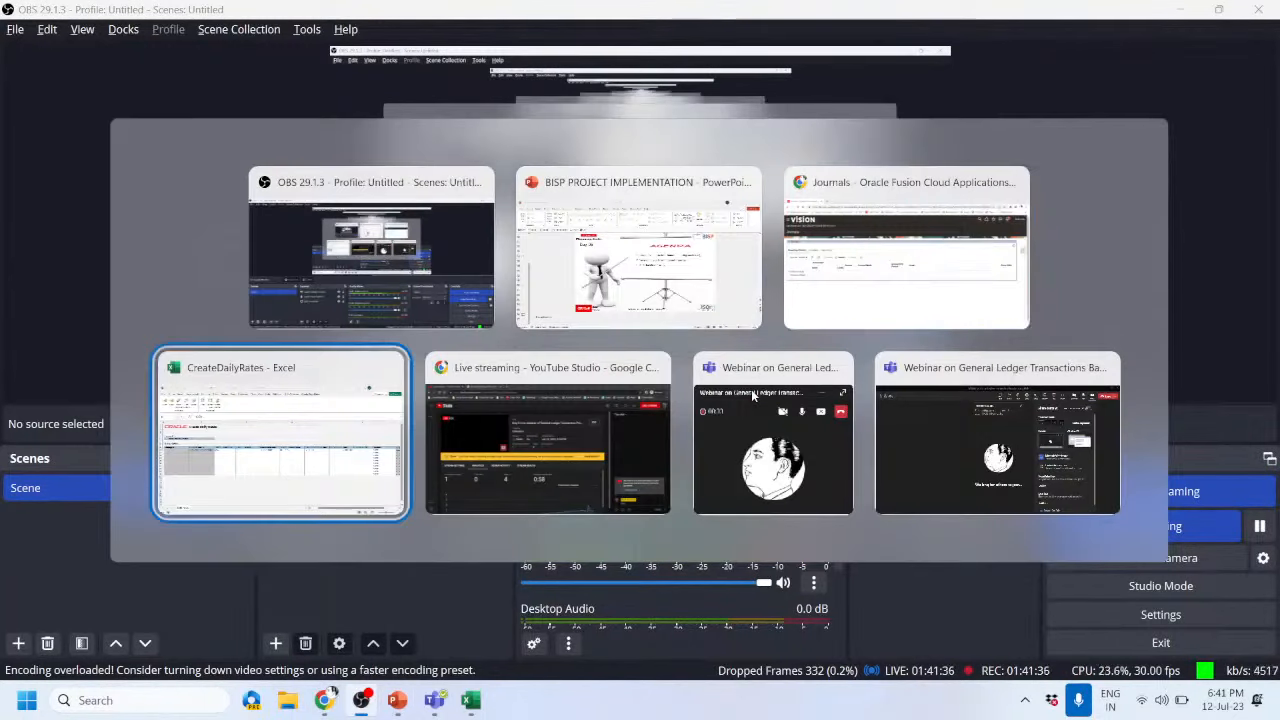
{"action": "key", "text": "alt+Tab"}
{"action": "key", "text": "alt+Tab"}
{"action": "key", "text": "alt+Tab"}
{"action": "key", "text": "alt+Tab"}
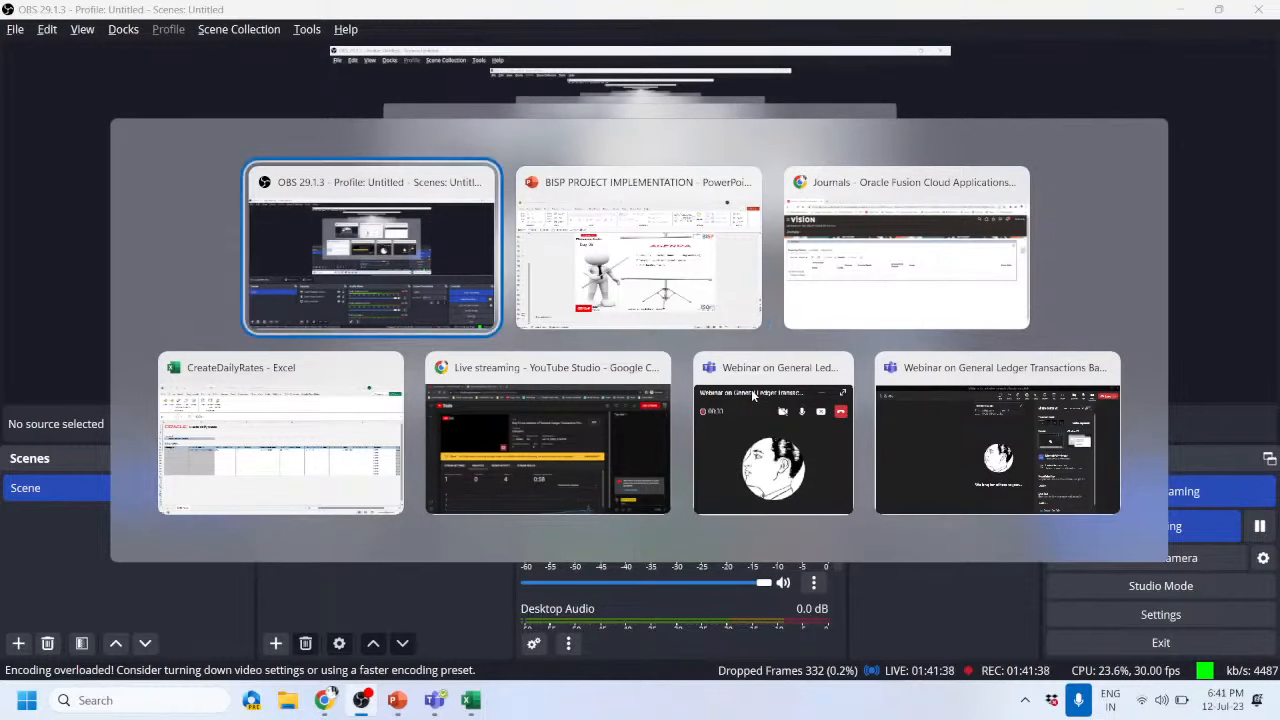
{"action": "key", "text": "alt+Tab"}
{"action": "key", "text": "alt+Tab"}
{"action": "key", "text": "alt+Tab"}
{"action": "key", "text": "alt+Tab"}
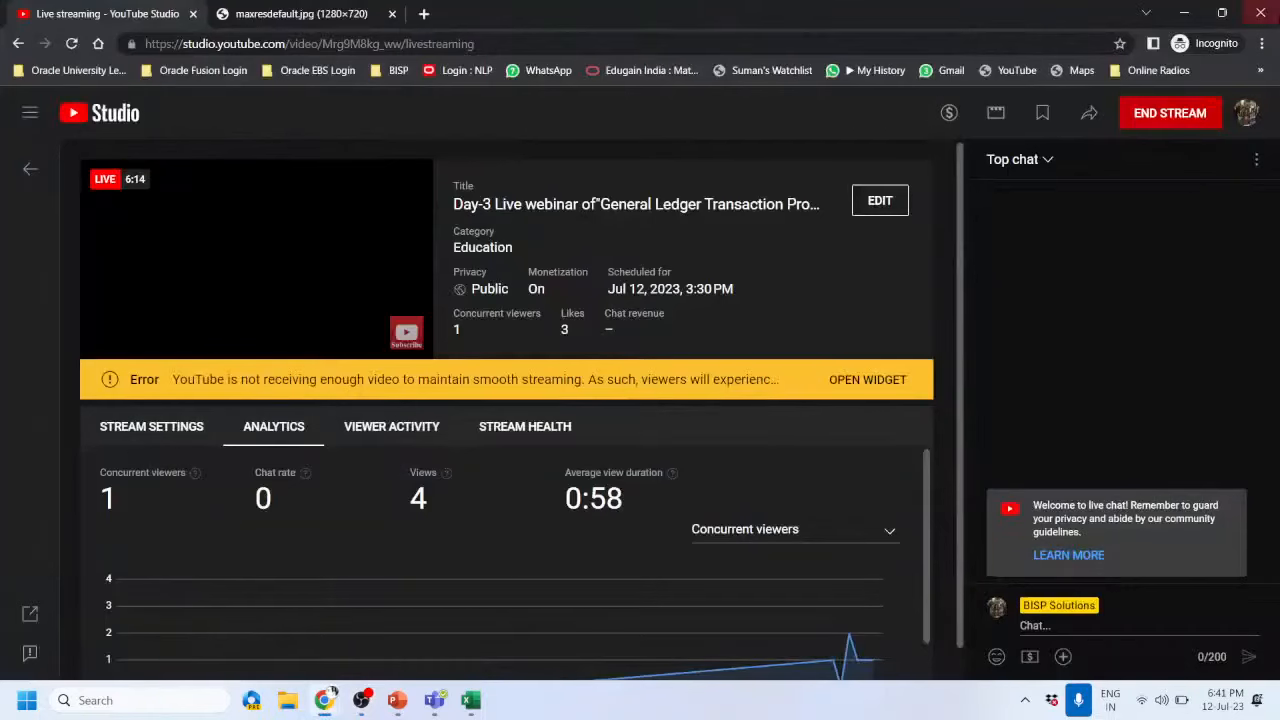
- End the webinar live stream and confirm with END
{"action": "left_click", "coordinate": [1183, 114]}
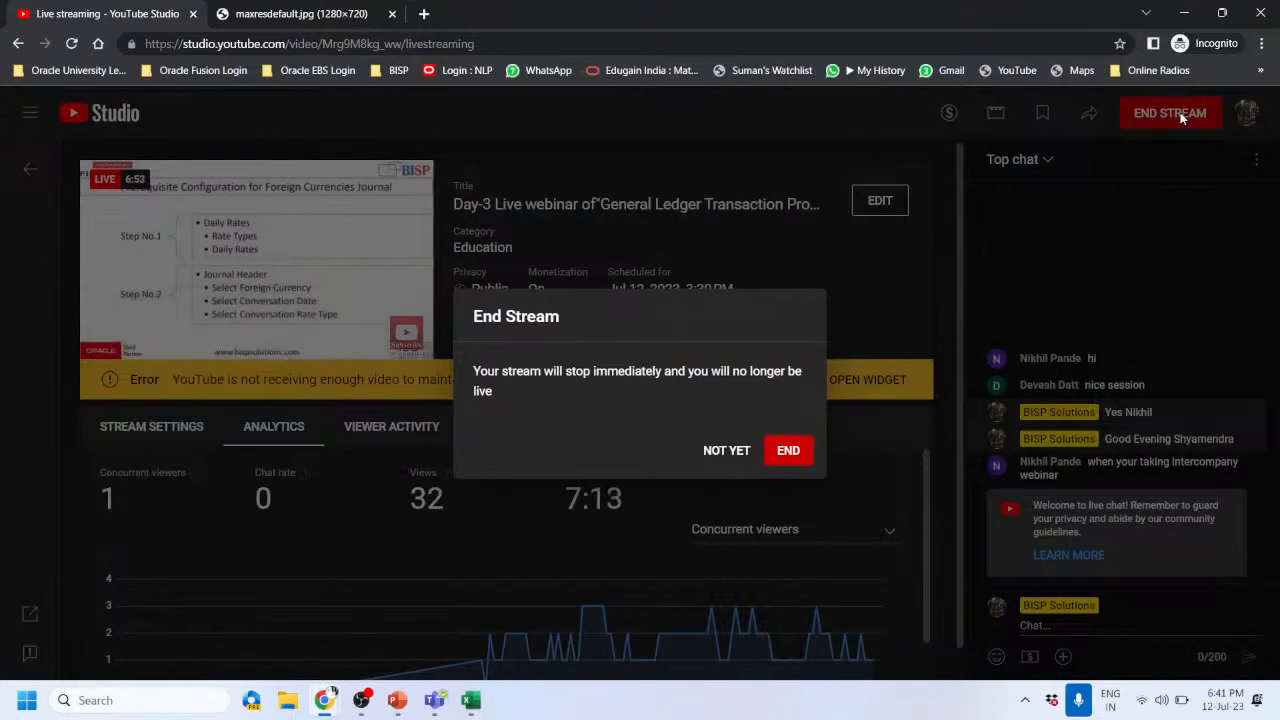
{"action": "left_click", "coordinate": [788, 450]}
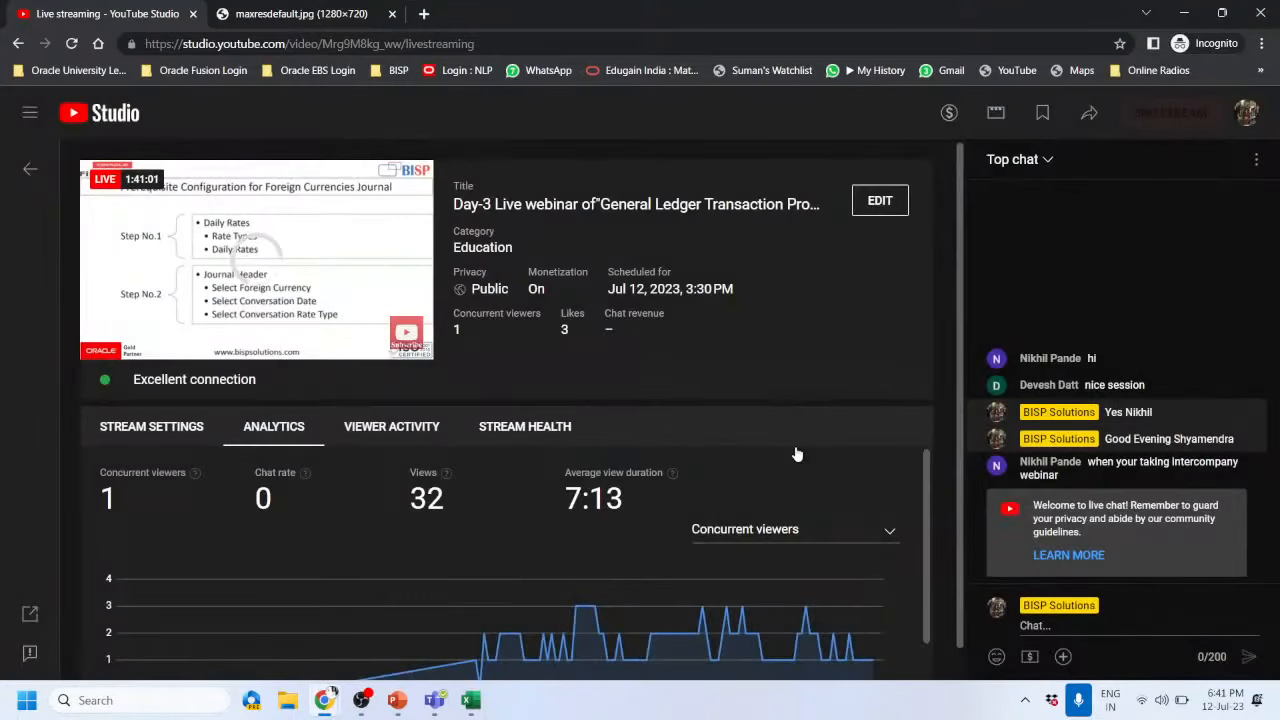